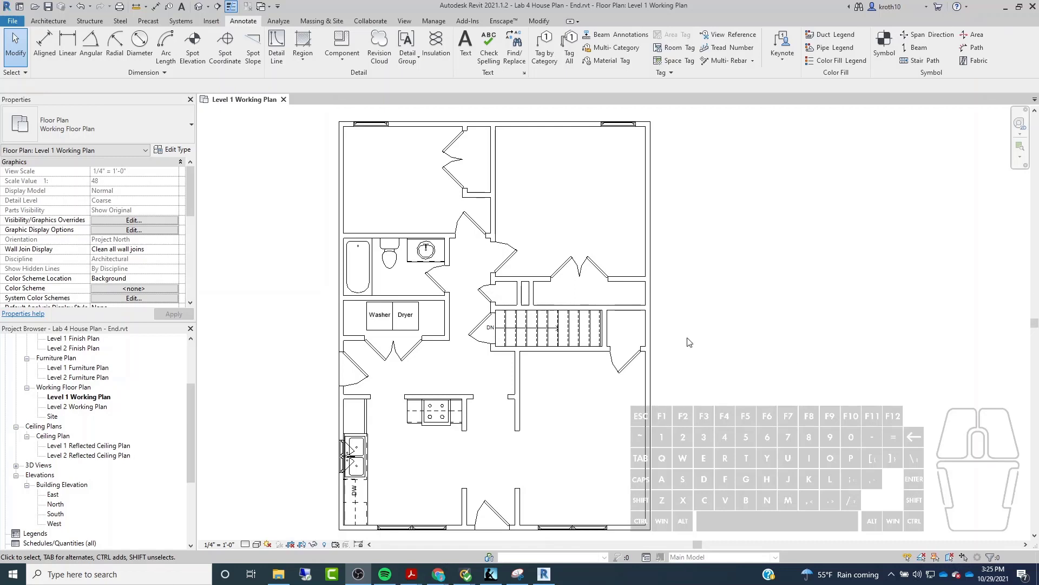
pyautogui.scroll(1, 266, 309)
pyautogui.scroll(1, 295, 295)
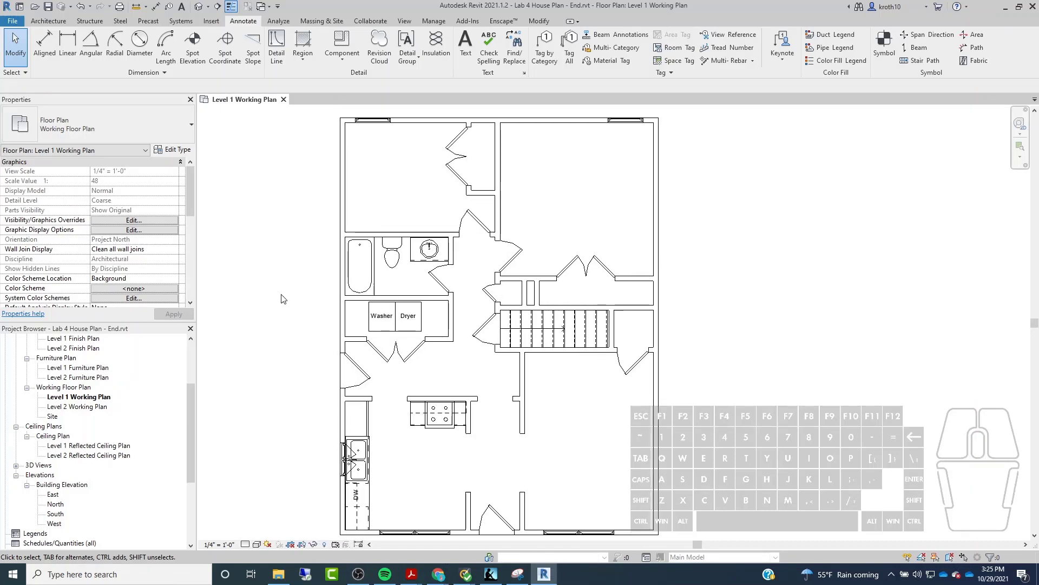
pyautogui.moveTo(295, 311)
pyautogui.mouseDown(button='middle')
pyautogui.moveTo(336, 304)
pyautogui.moveTo(309, 315)
pyautogui.mouseUp(button='middle')
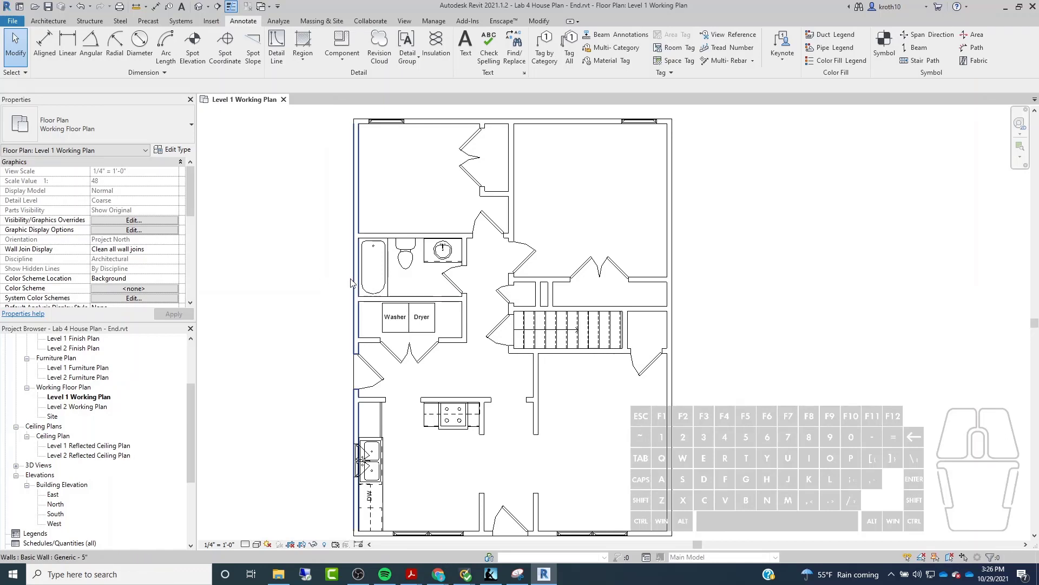
pyautogui.scroll(-1, 679, 314)
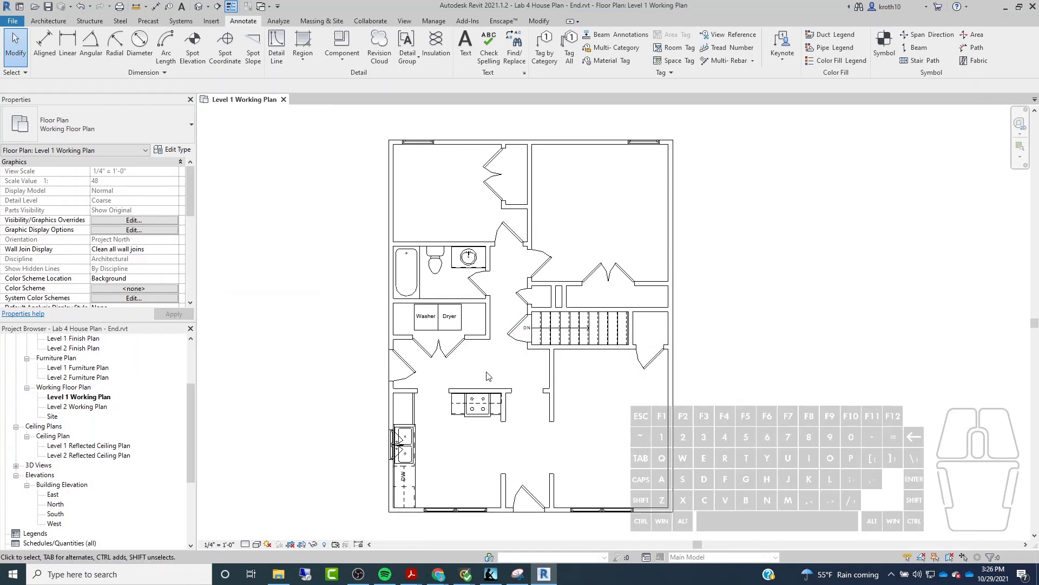
pyautogui.moveTo(494, 382); pyautogui.dragTo(504, 378, button='middle')
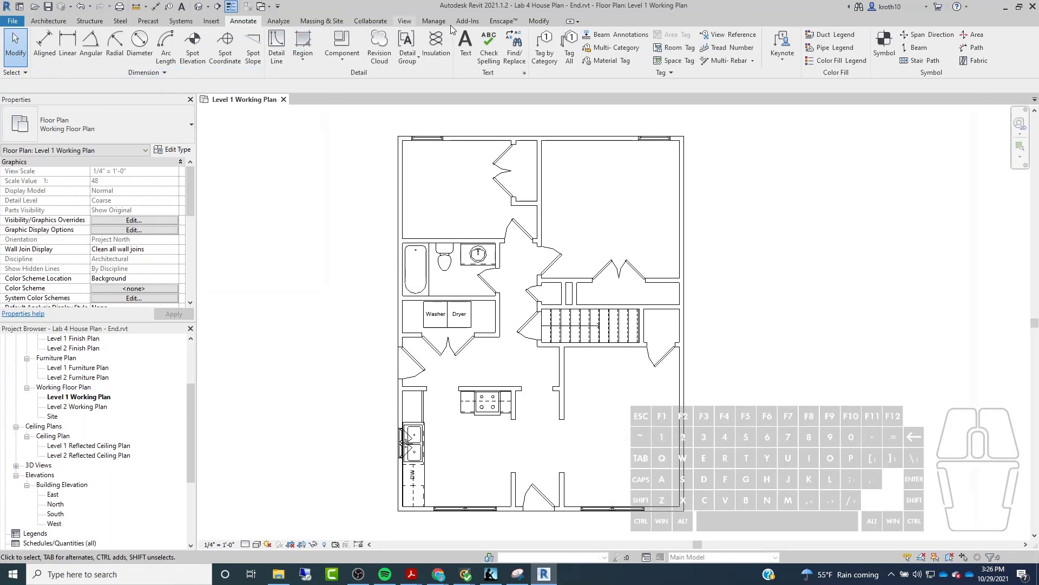
# Step: Turn on Reveal Hidden Elements in the Level 1 Working Plan
pyautogui.click(314, 545)
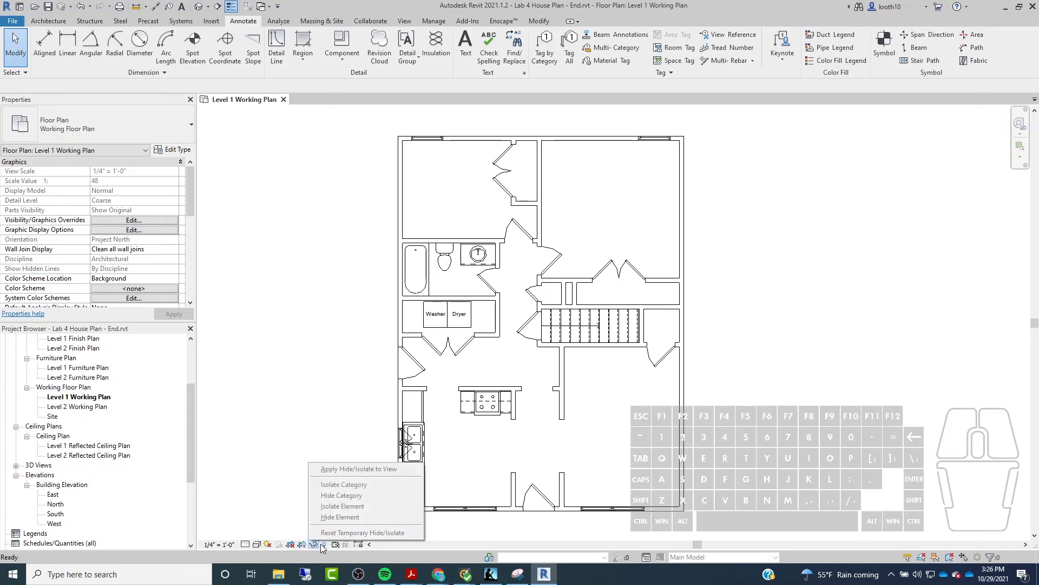
pyautogui.click(325, 546)
pyautogui.click(325, 546)
pyautogui.scroll(-3, 399, 283)
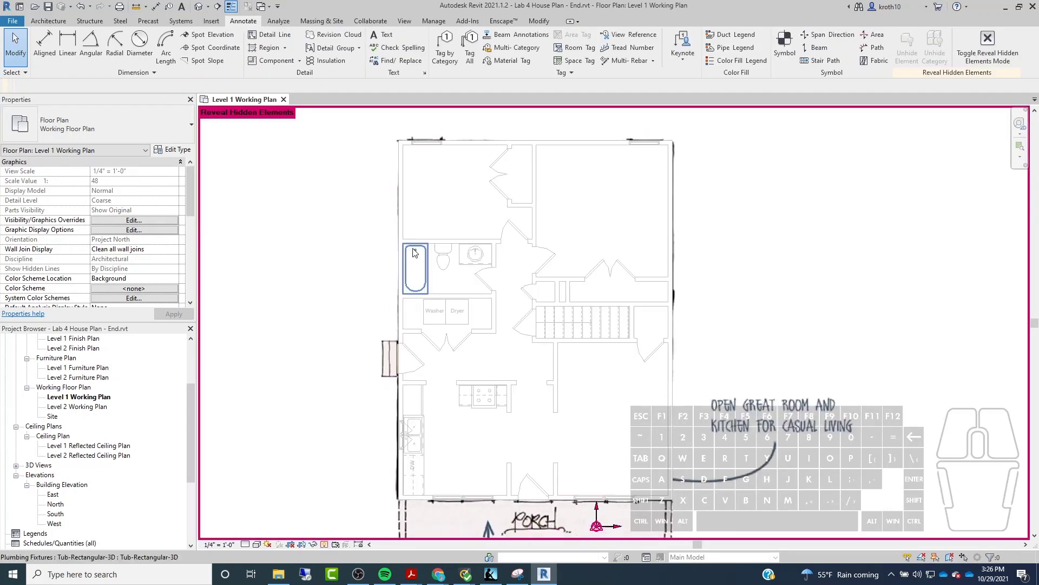
# Step: Unhide the hidden raster image of the main floor sketch in this view and leave Reveal Hidden Elements mode
pyautogui.click(665, 494)
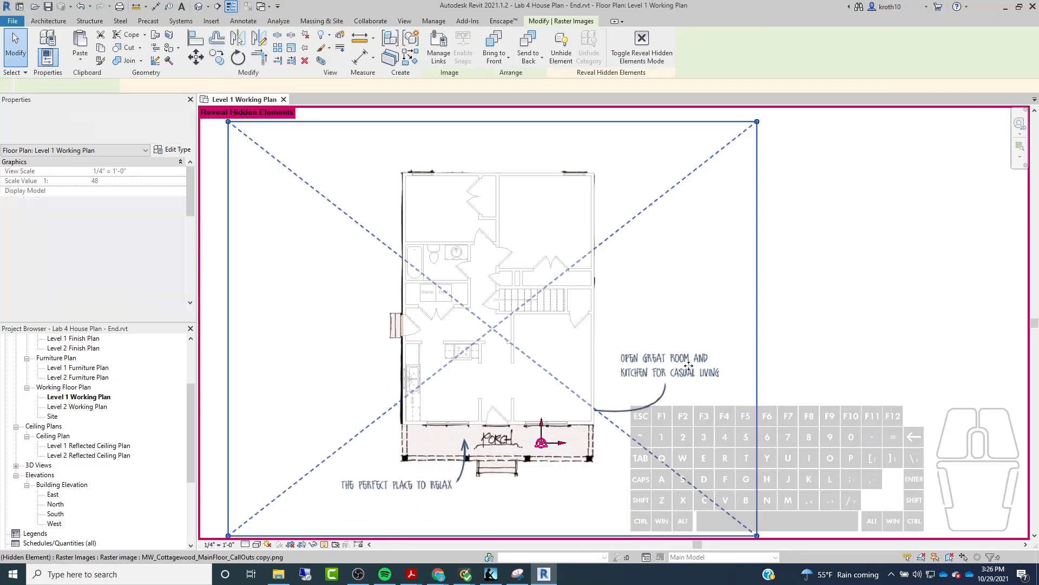
pyautogui.rightClick(689, 116)
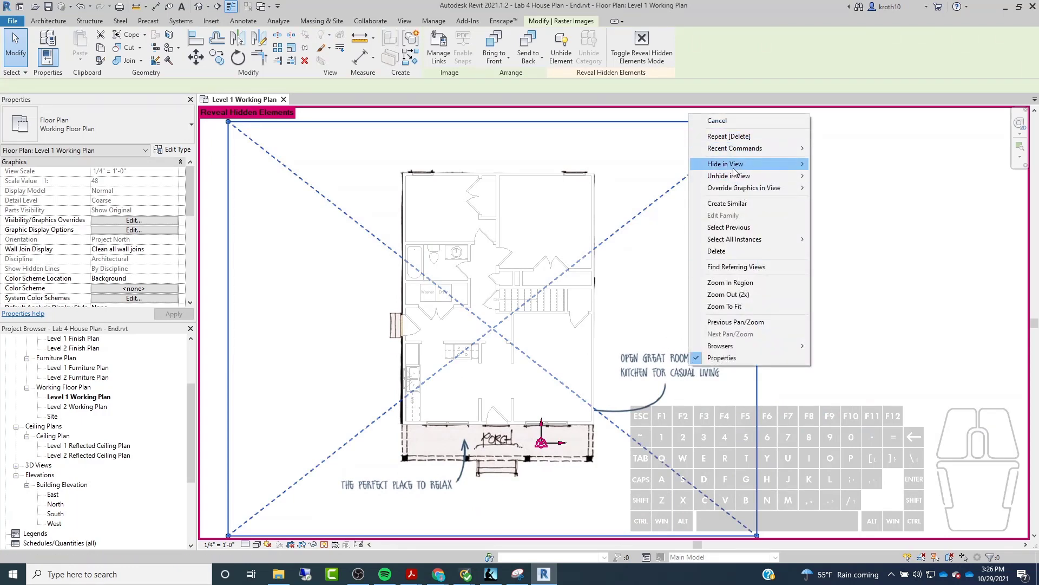
pyautogui.moveTo(762, 176)
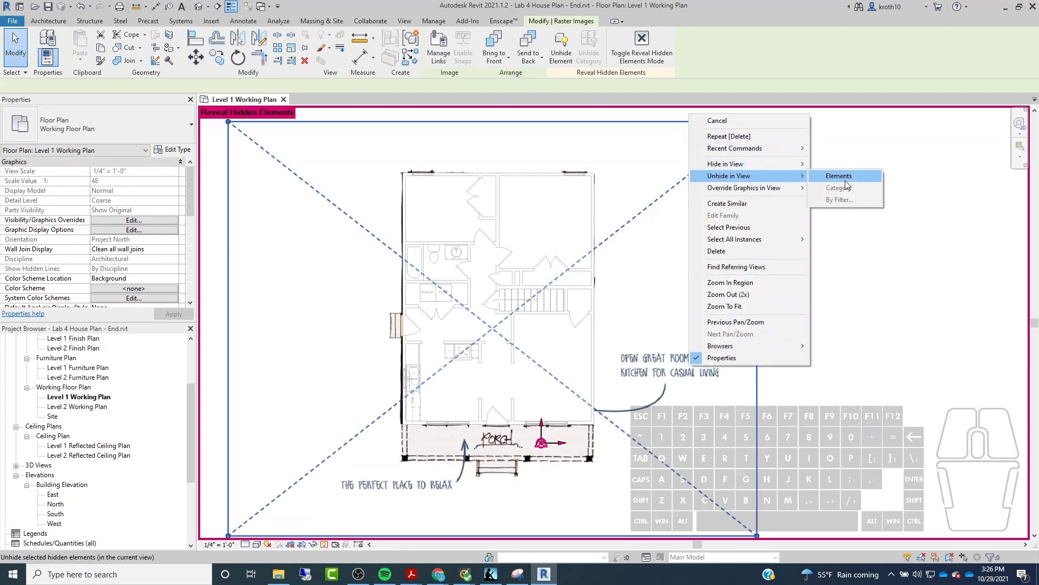
pyautogui.click(839, 164)
pyautogui.click(833, 352)
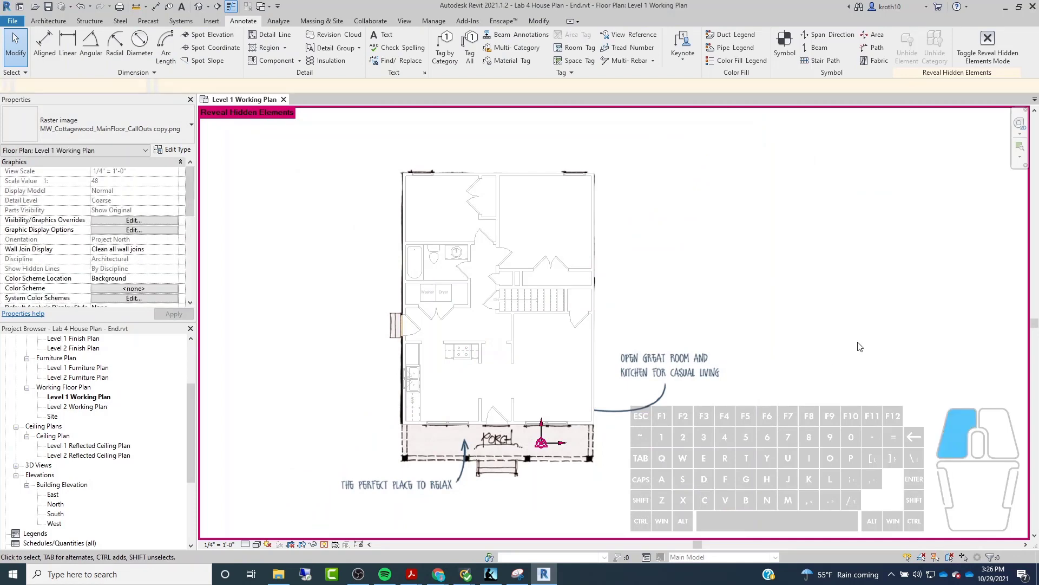
pyautogui.click(988, 46)
pyautogui.scroll(2, 463, 333)
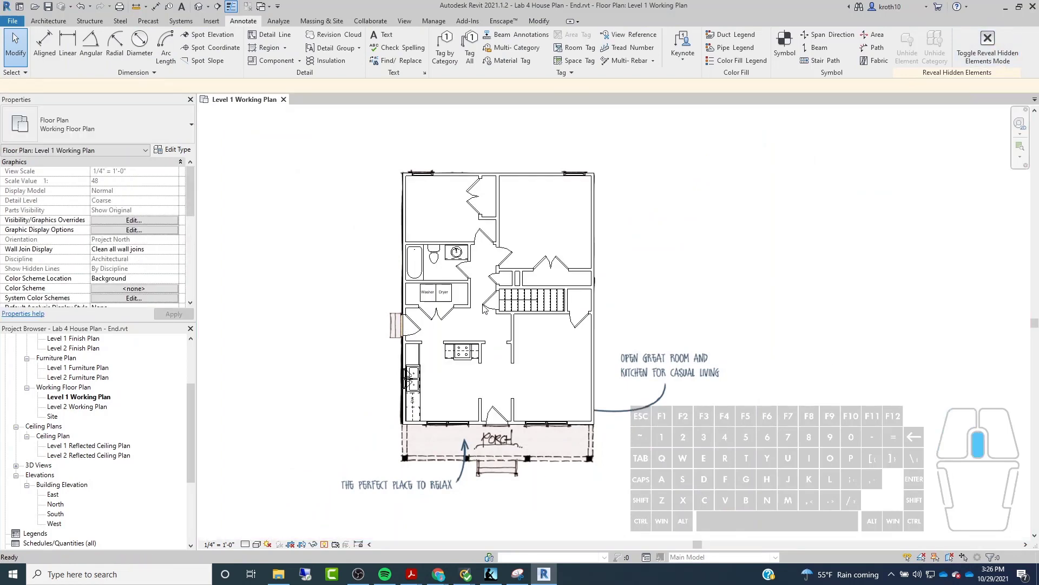
pyautogui.scroll(2, 463, 333)
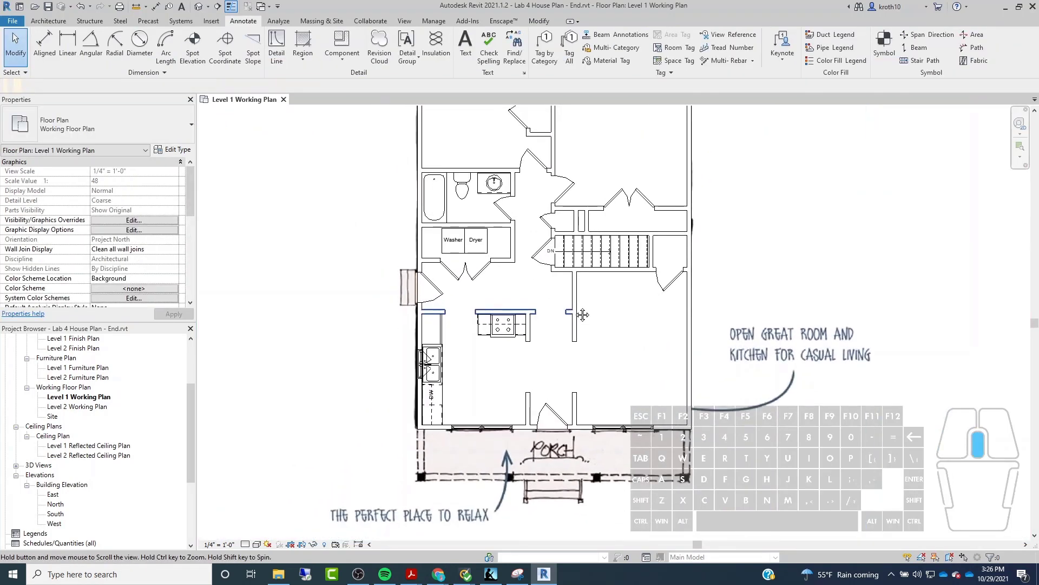
# Step: Temporarily isolate the raster floor plan image to view its kitchen and great room area
pyautogui.click(791, 394)
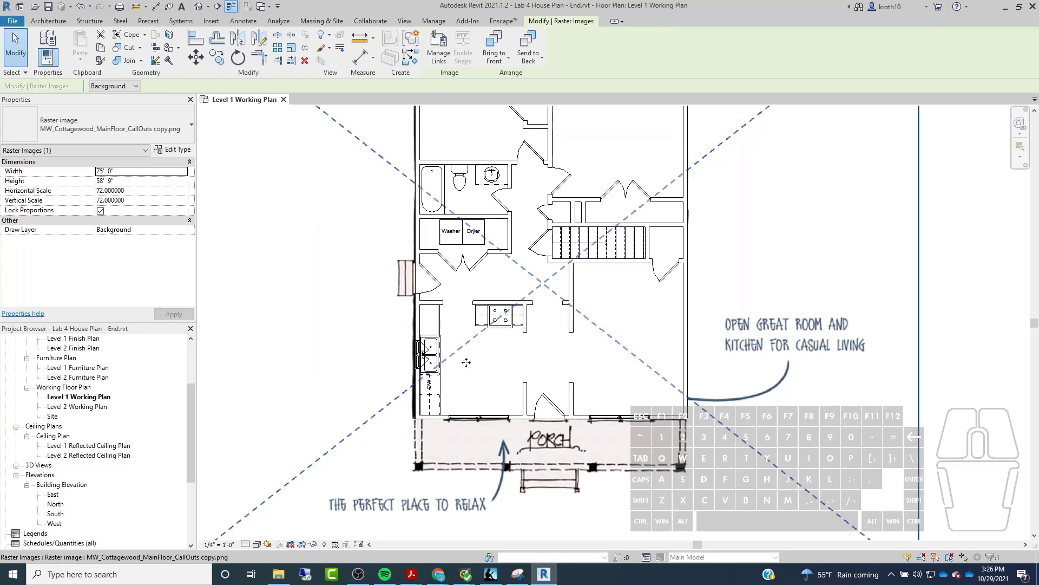
pyautogui.scroll(-2, 645, 315)
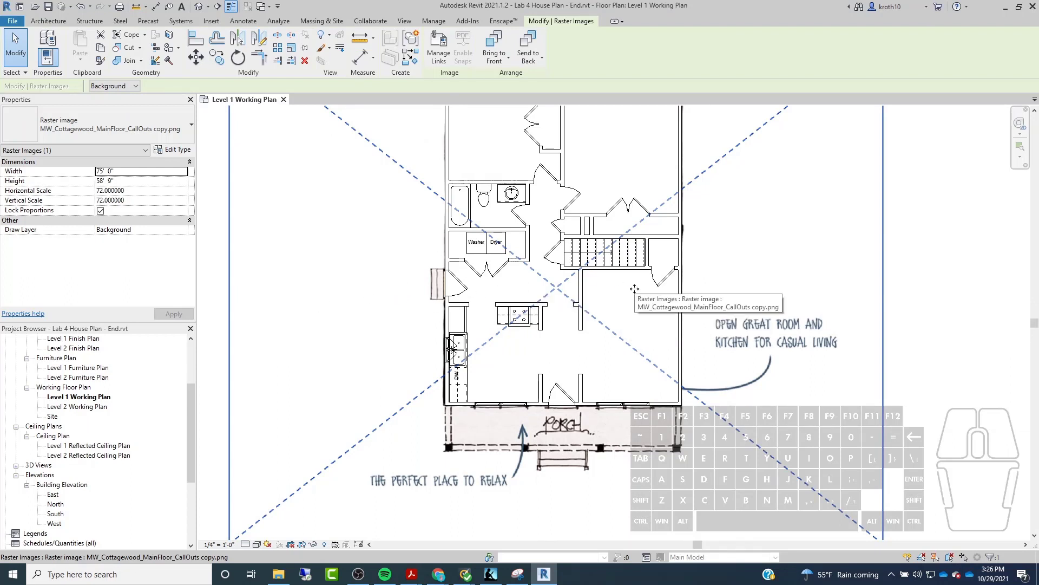
pyautogui.scroll(-1, 445, 206)
pyautogui.rightClick(386, 406)
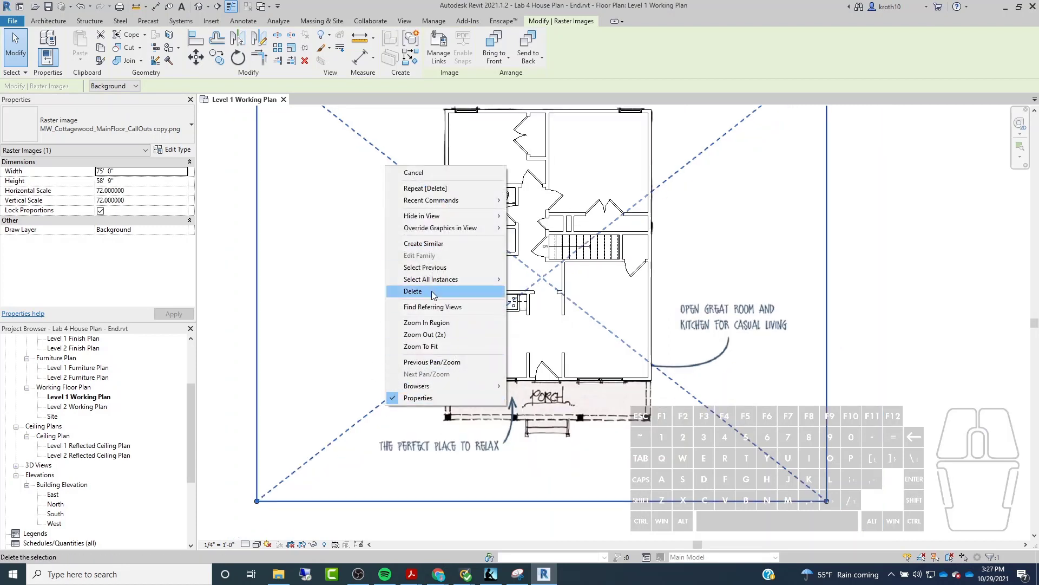
pyautogui.click(313, 544)
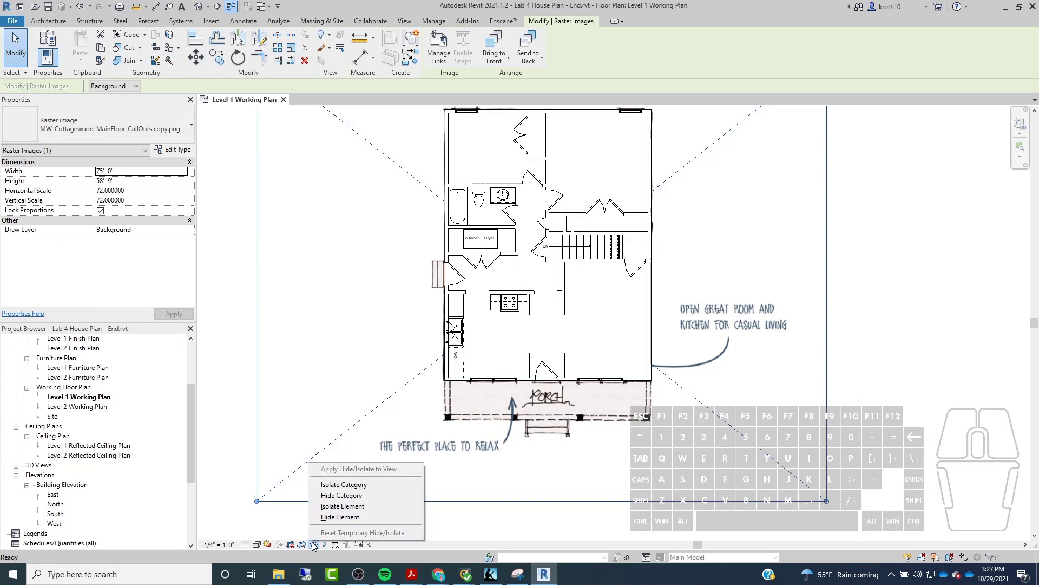
pyautogui.click(345, 507)
pyautogui.scroll(3, 533, 298)
pyautogui.moveTo(547, 292); pyautogui.dragTo(527, 299, button='middle')
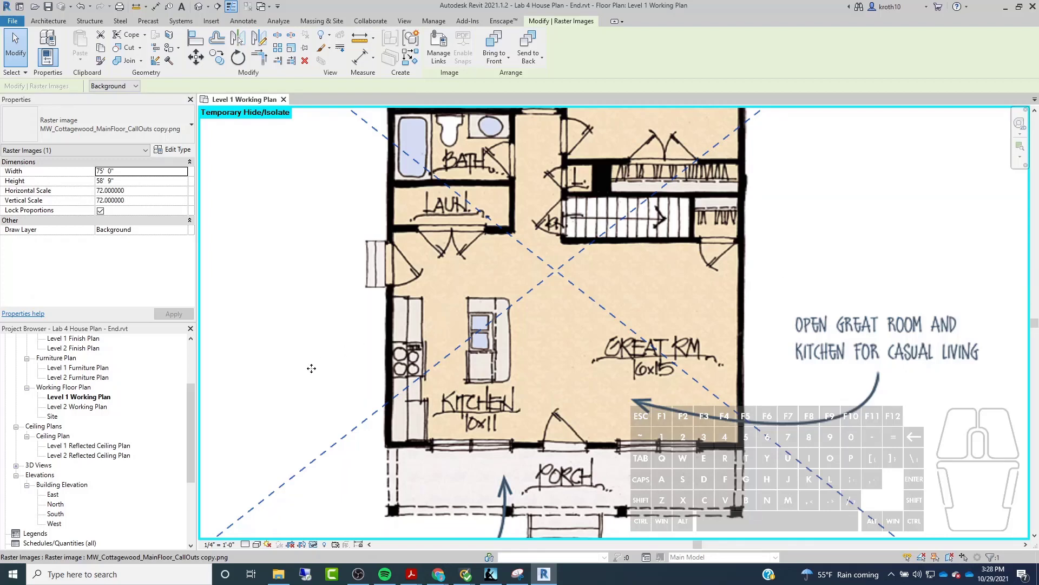
# Step: Reset the temporary hide/isolate in the Level 1 Working Plan
pyautogui.click(313, 545)
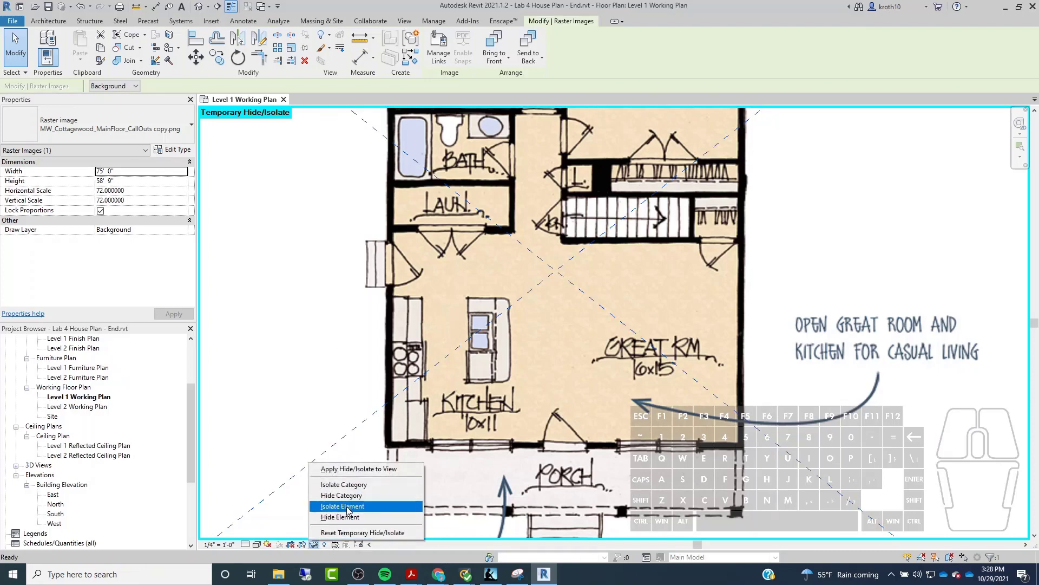
pyautogui.click(347, 533)
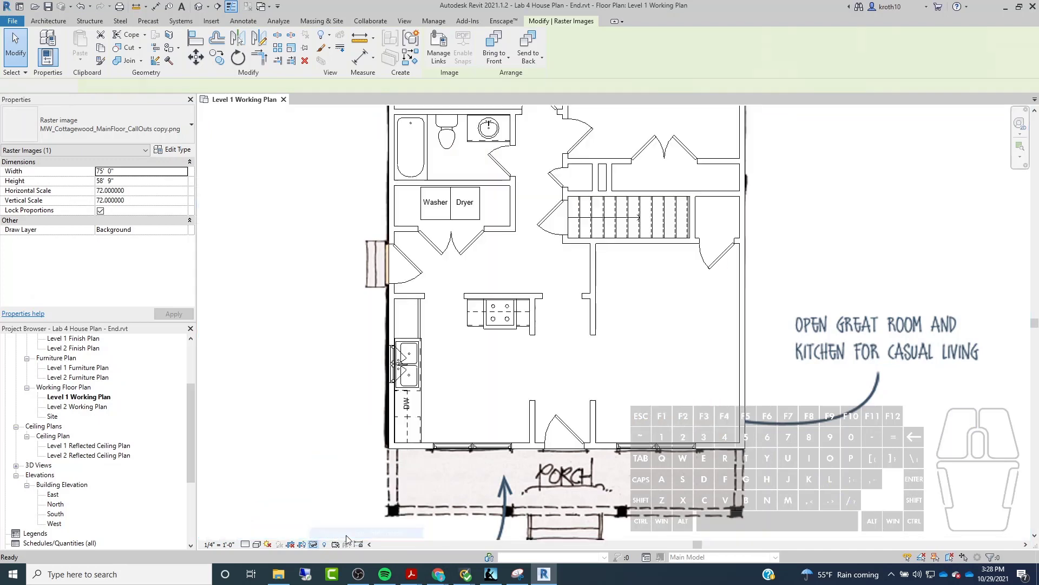
pyautogui.scroll(1, 561, 327)
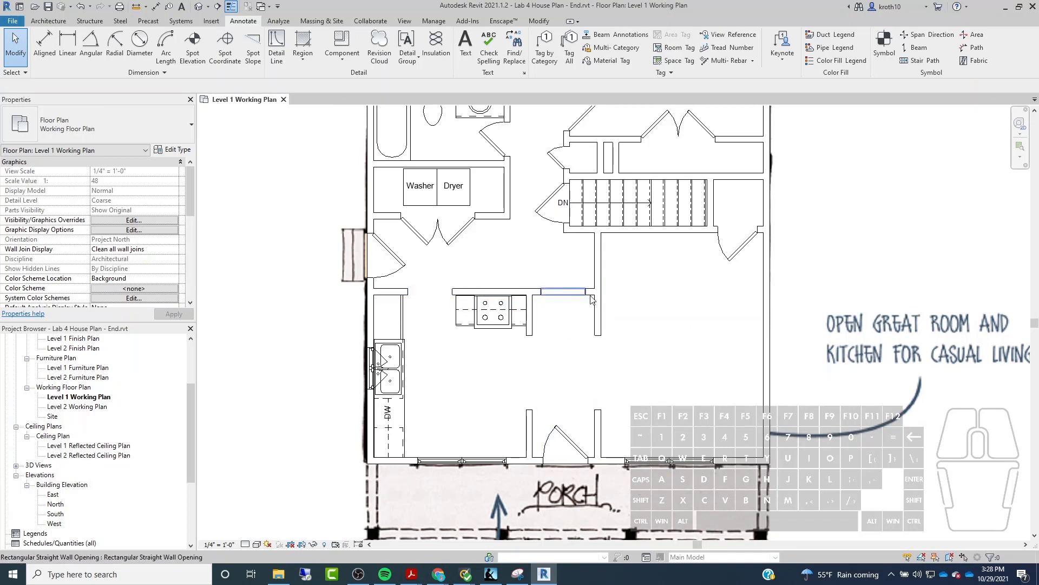
# Step: Examine the walls around the kitchen, the range and its adjacent countertop by selecting them in the plan
pyautogui.click(598, 440)
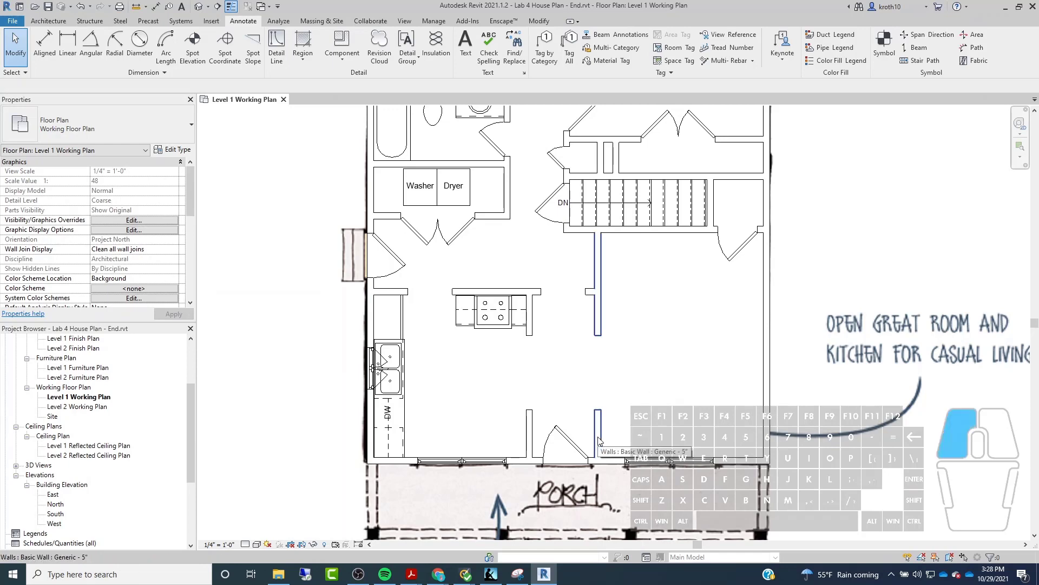
pyautogui.click(529, 332)
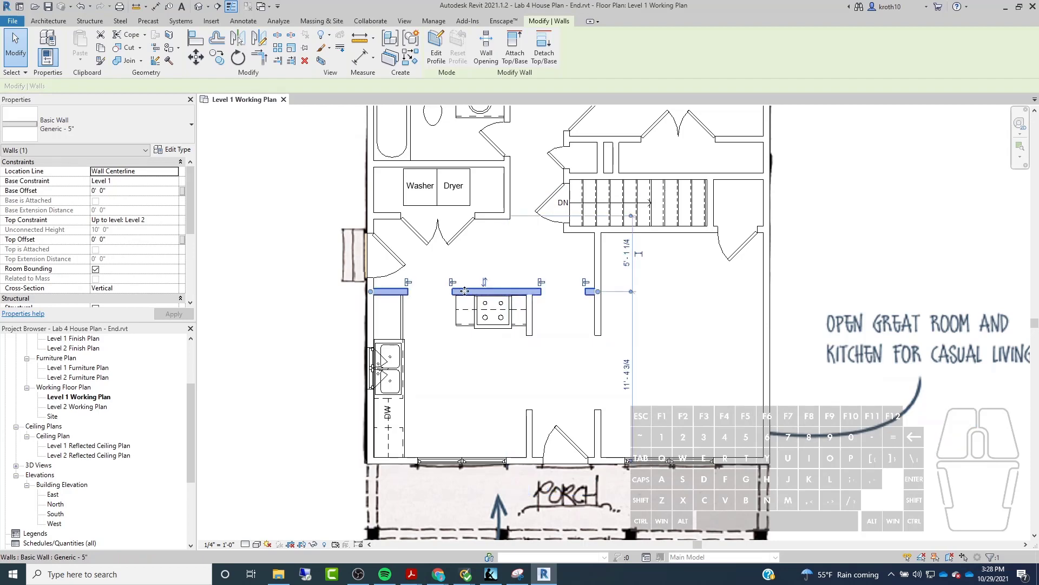
pyautogui.click(471, 292)
pyautogui.scroll(4, 473, 314)
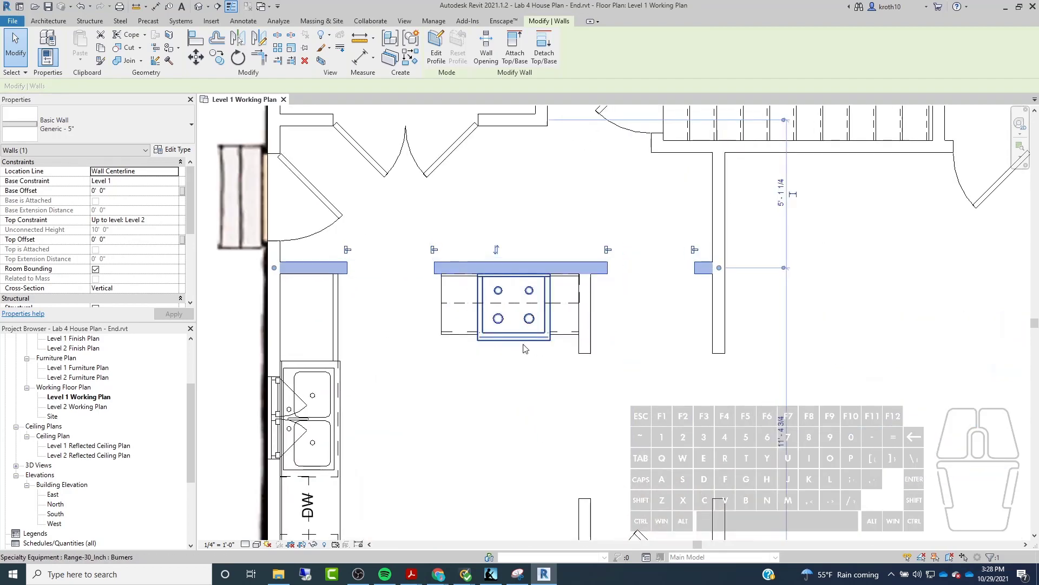
pyautogui.click(521, 325)
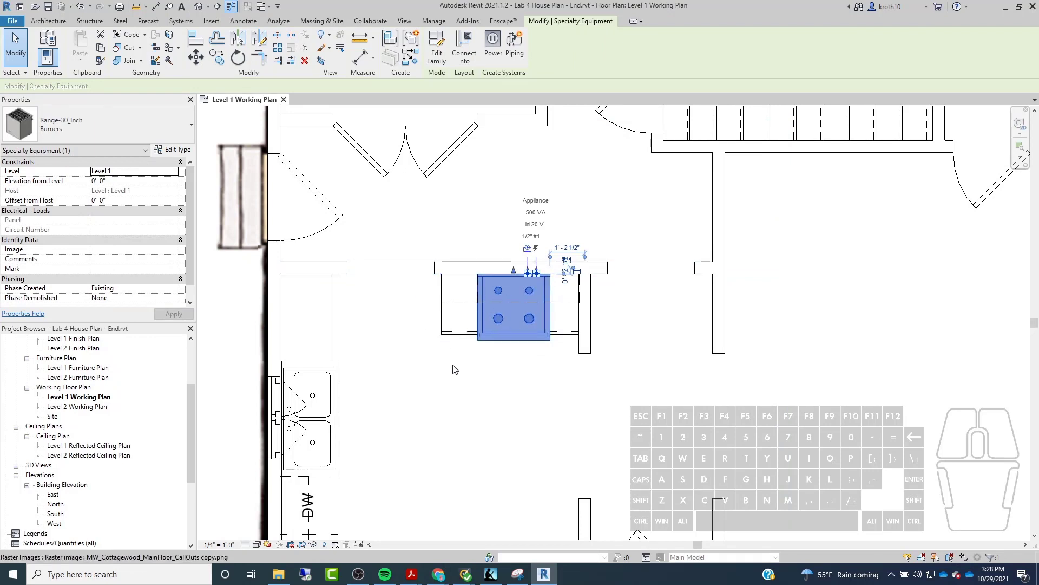
pyautogui.click(430, 359)
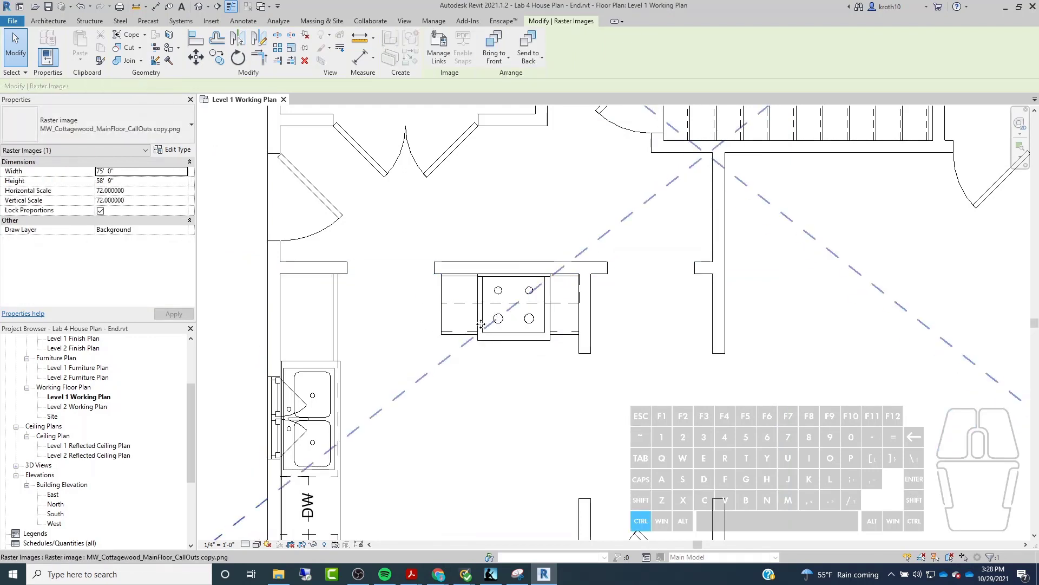
pyautogui.press('Escape')
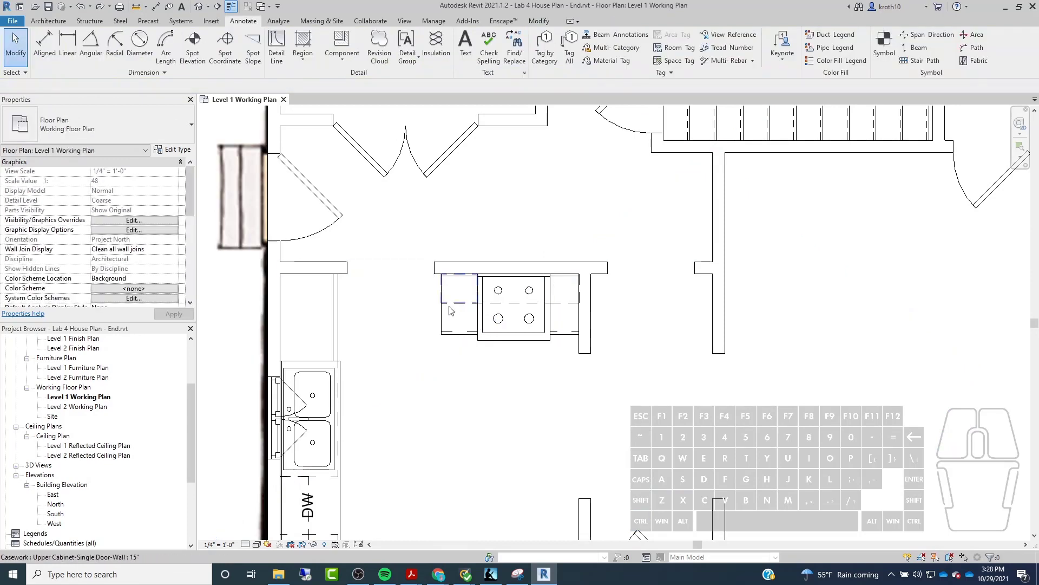
pyautogui.click(446, 313)
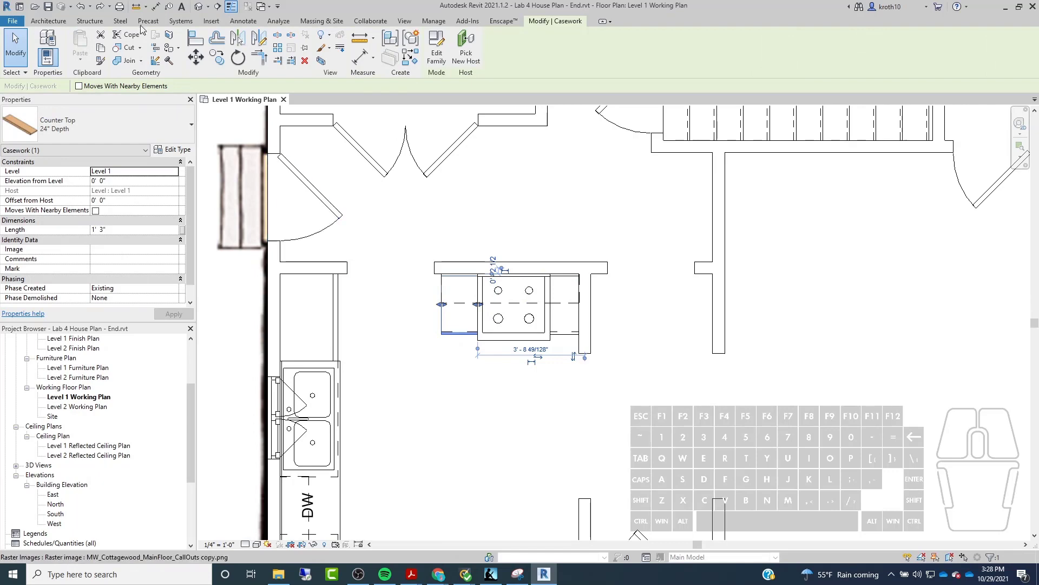
# Step: Open the default 3D view and look closely at the kitchen range and its surrounding cabinets
pyautogui.click(198, 8)
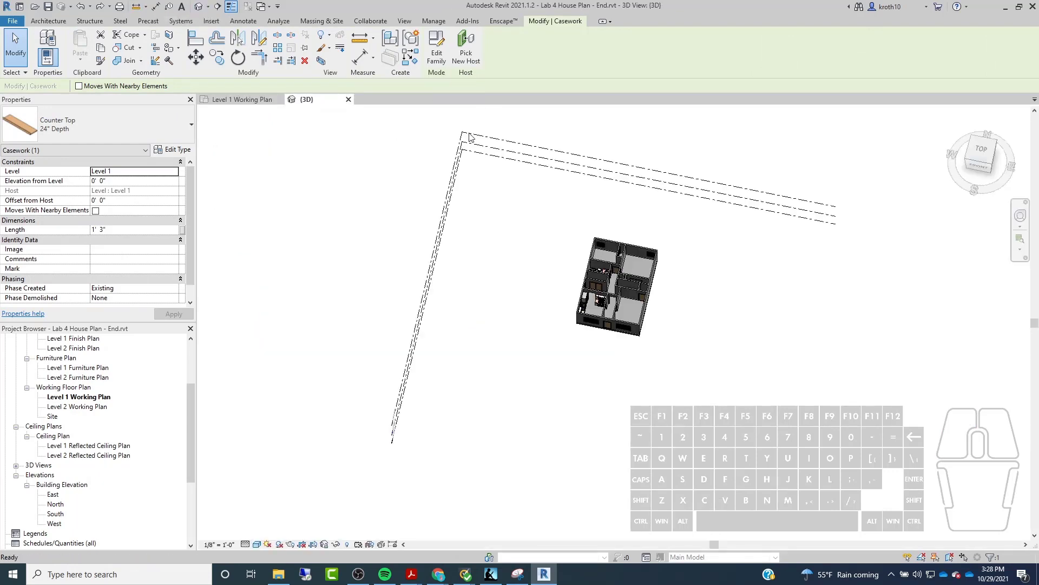
pyautogui.scroll(5, 582, 313)
pyautogui.press('Escape')
pyautogui.keyDown('shift'); pyautogui.moveTo(583, 308); pyautogui.dragTo(550, 474, button='middle'); pyautogui.keyUp('shift')
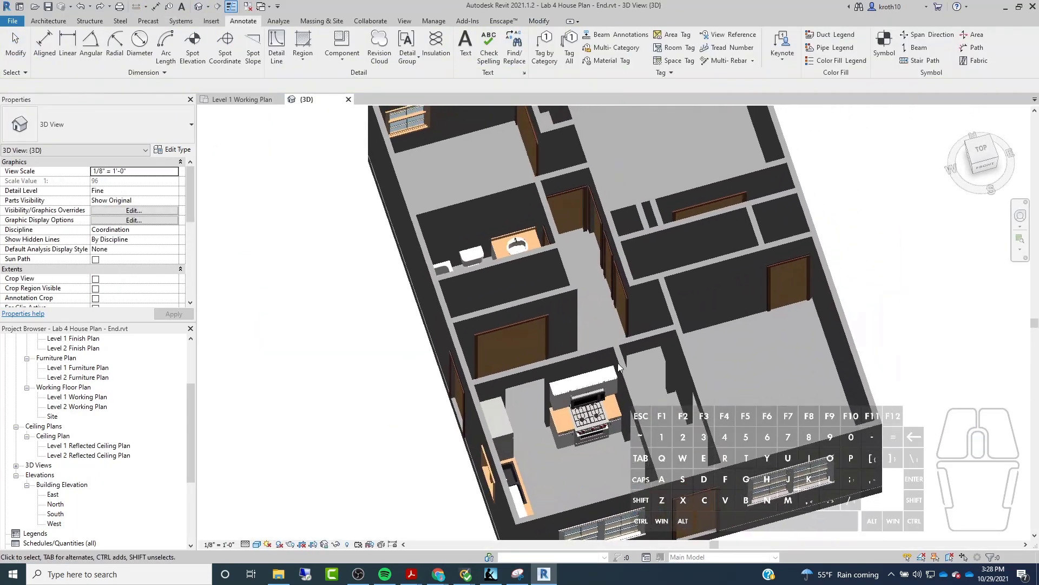
pyautogui.scroll(5, 550, 475)
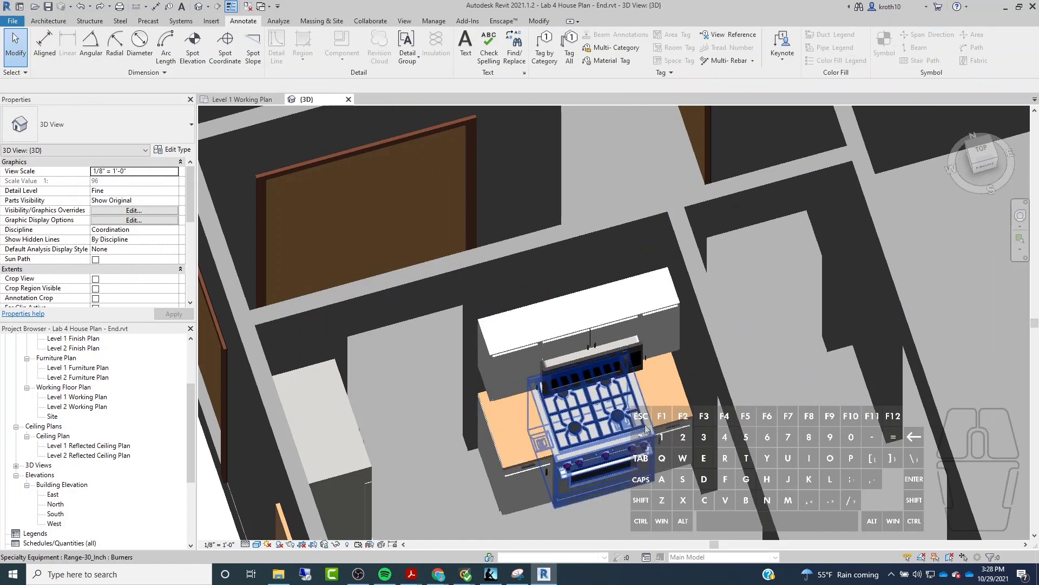
pyautogui.scroll(-2, 466, 249)
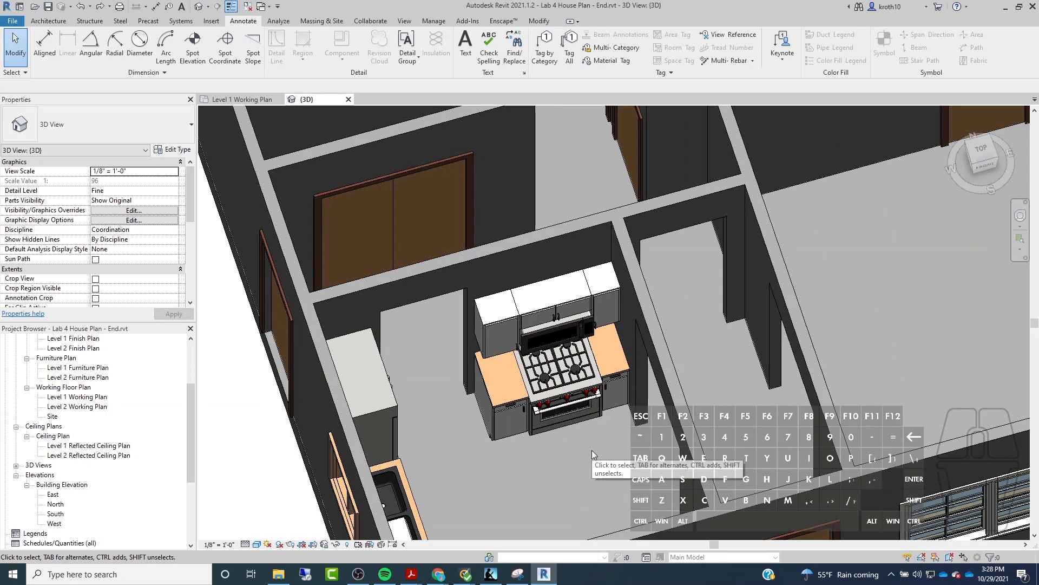
# Step: Try marking the 12" single-door upper cabinet beside the microwave as demolished, and undo the demolition
pyautogui.click(614, 295)
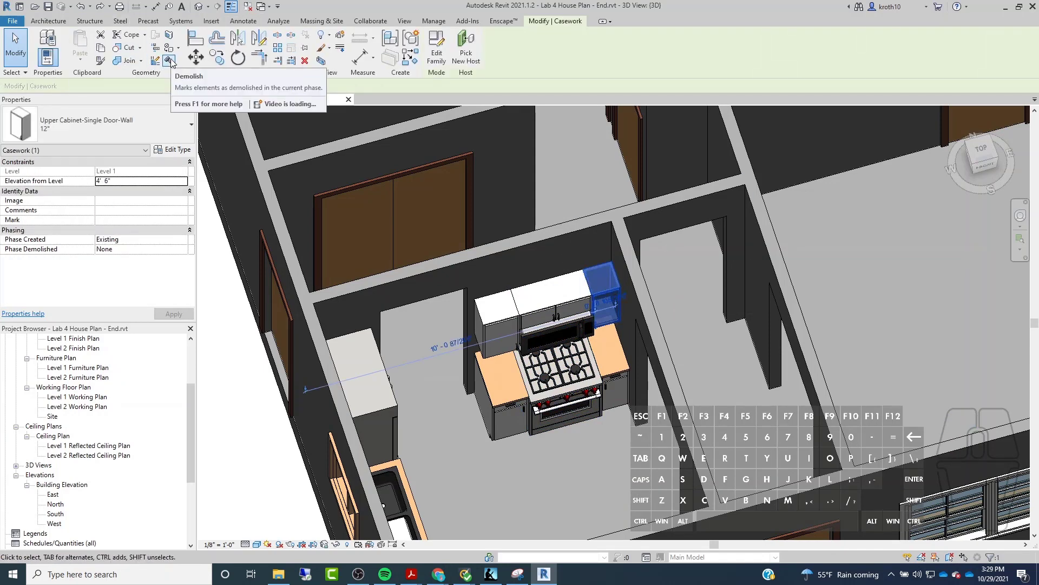
pyautogui.click(169, 61)
pyautogui.click(600, 292)
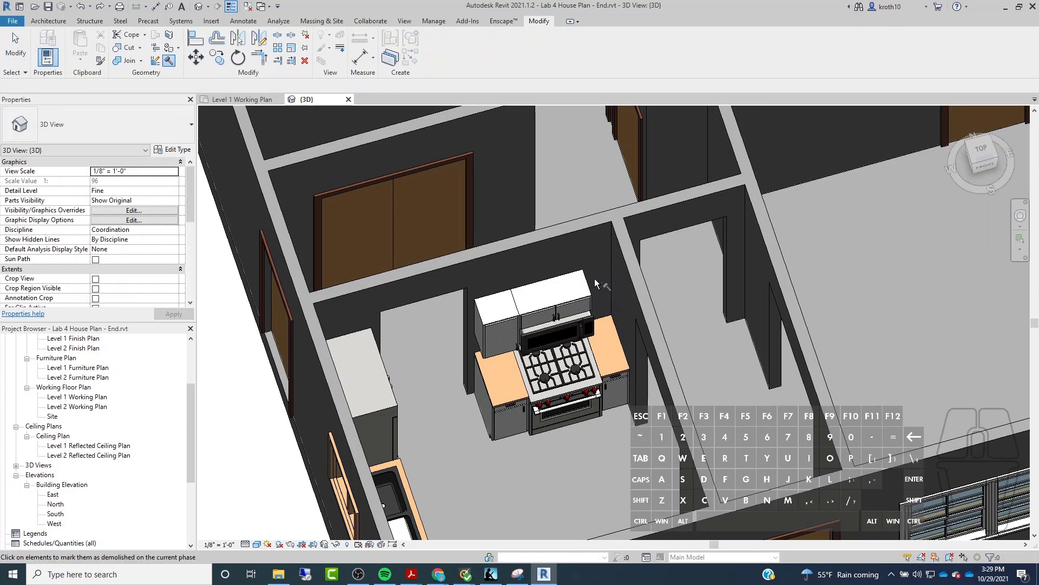
pyautogui.hotkey('ctrl', 'z')
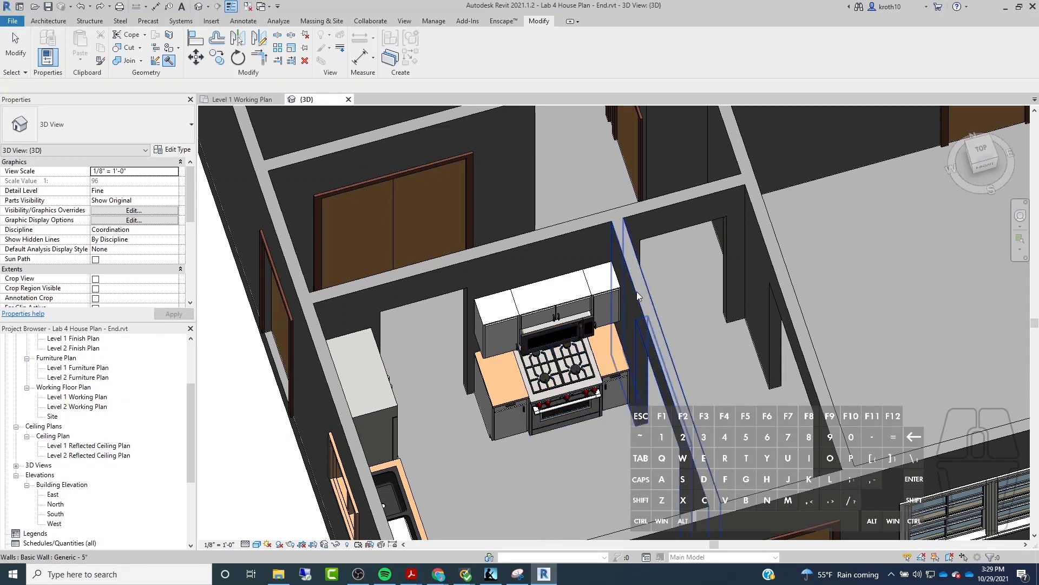
pyautogui.press('Escape')
# Step: Return to the Level 1 Working Plan and move the renovation sketch image off the existing plan to sit beside it
pyautogui.click(98, 368)
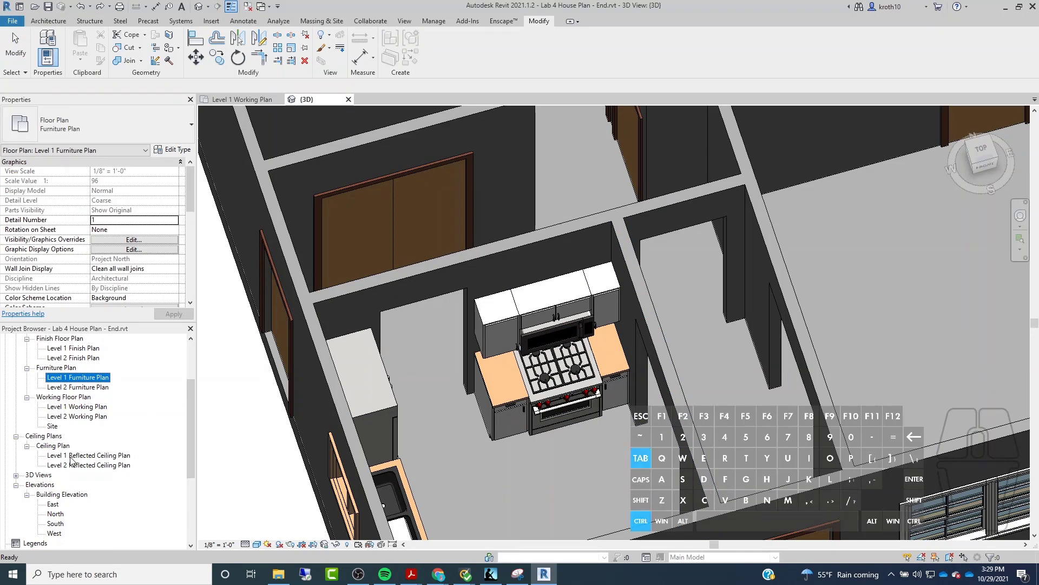
pyautogui.hotkey('ctrl', 'Tab')
pyautogui.scroll(-4, 454, 198)
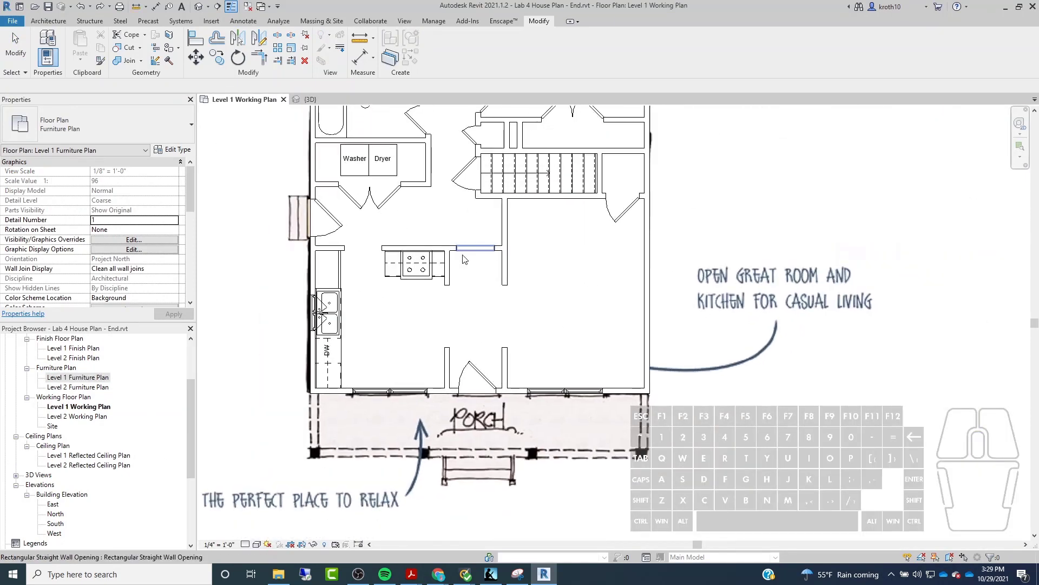
pyautogui.click(514, 265)
pyautogui.scroll(-2, 514, 264)
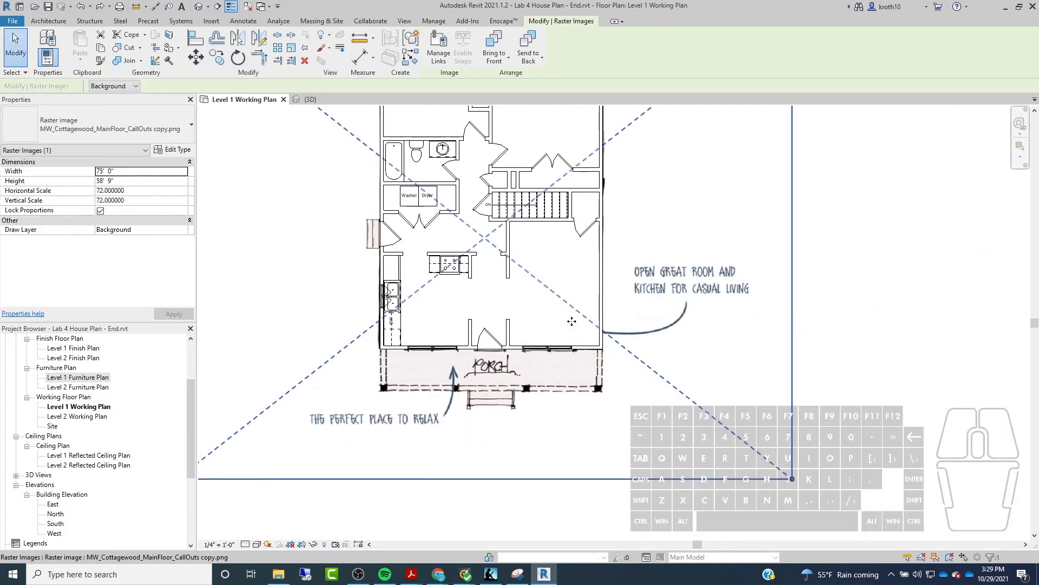
pyautogui.moveTo(906, 362); pyautogui.dragTo(910, 368)
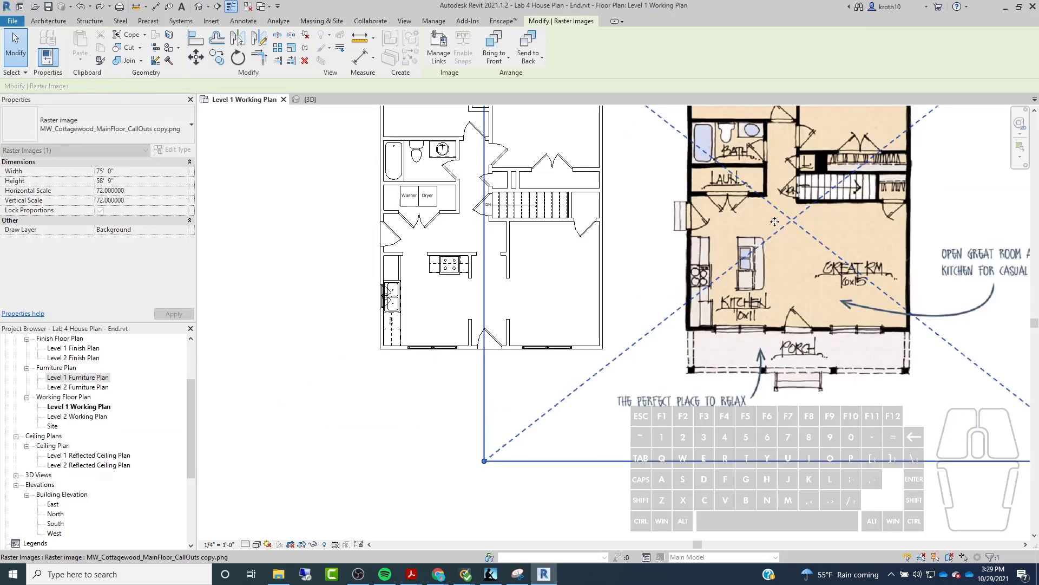
# Step: Measure the aisle between the sketched range counter and the kitchen island
pyautogui.scroll(3, 755, 274)
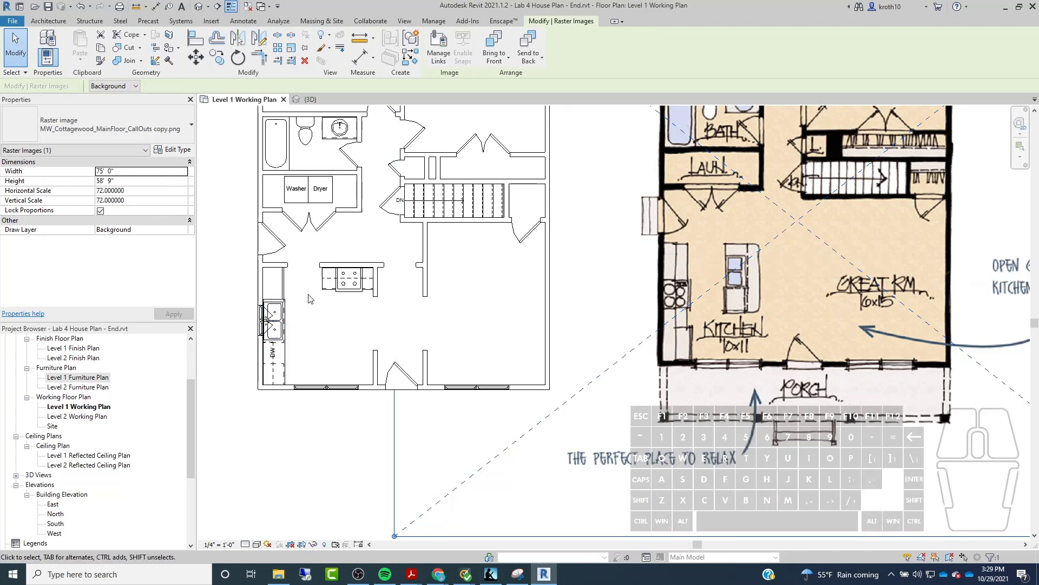
pyautogui.scroll(2, 757, 271)
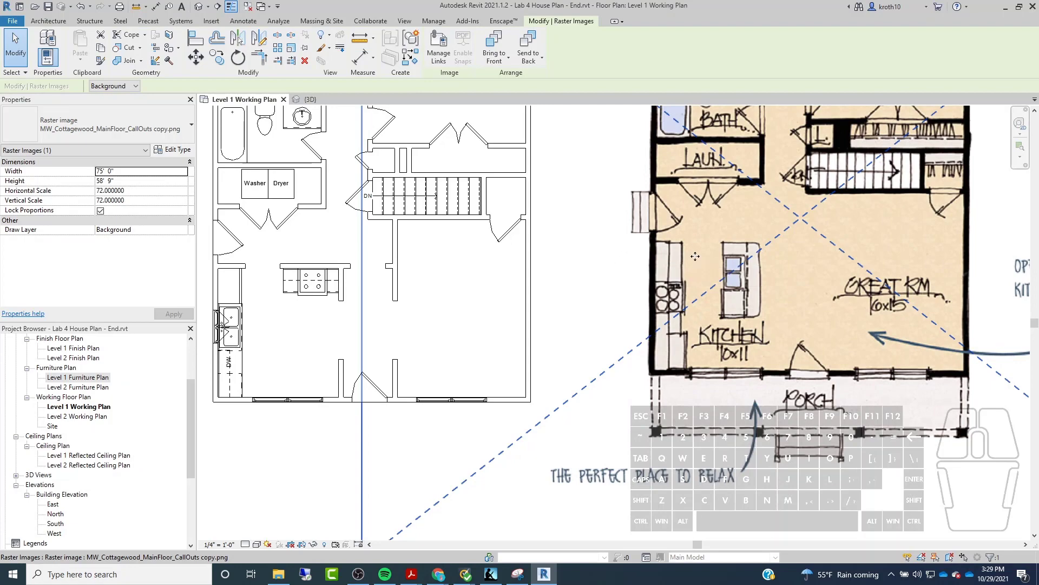
pyautogui.scroll(6, 696, 255)
pyautogui.scroll(-6, 683, 264)
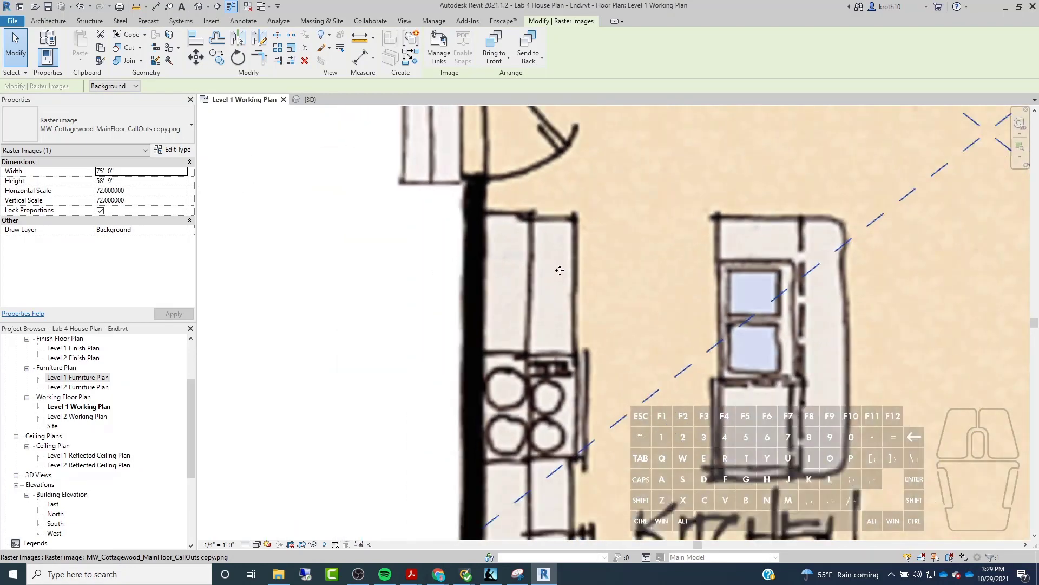
pyautogui.click(360, 38)
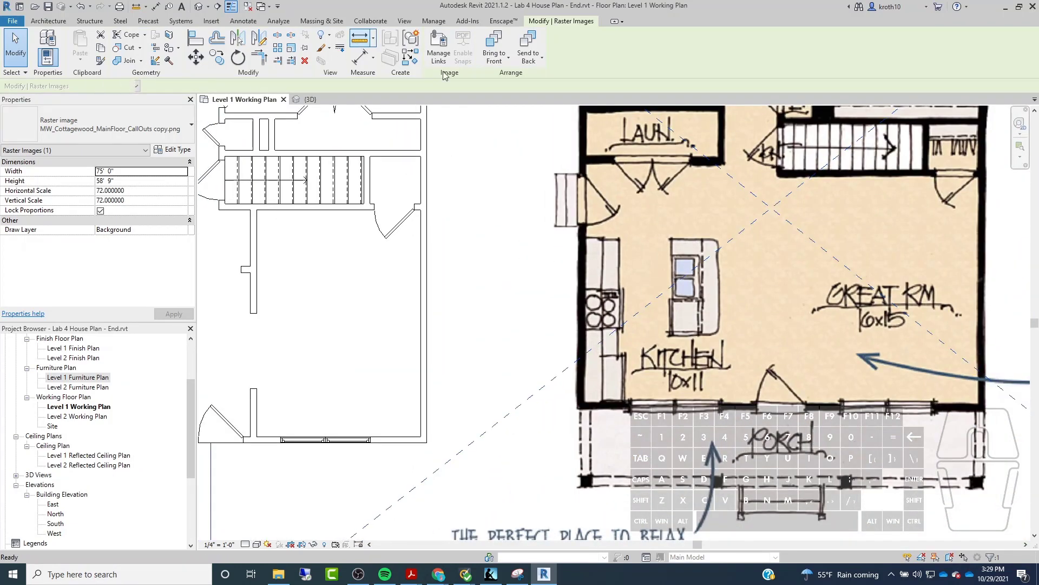
pyautogui.scroll(4, 607, 251)
pyautogui.click(607, 251)
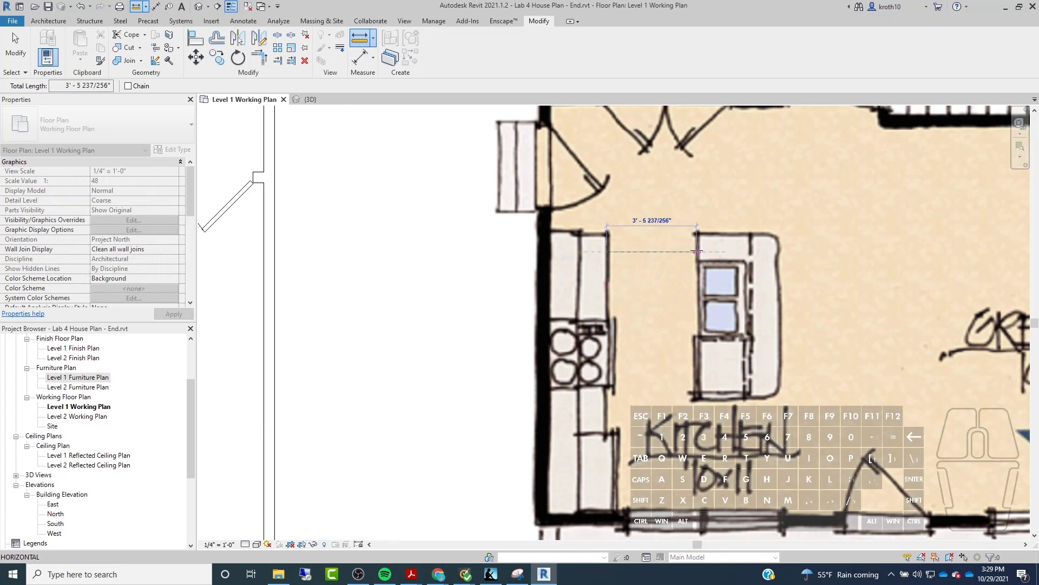
pyautogui.scroll(-3, 442, 264)
pyautogui.click(15, 46)
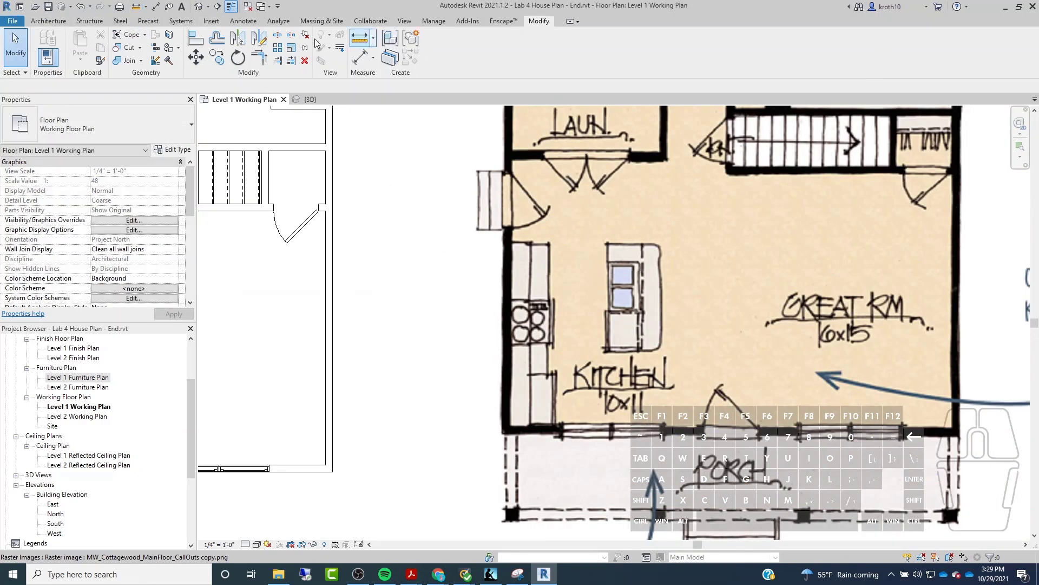
# Step: Draw a rectangle of Generic - 5" walls about 3'-1" by 6'-5" over the sketched kitchen island
pyautogui.click(59, 24)
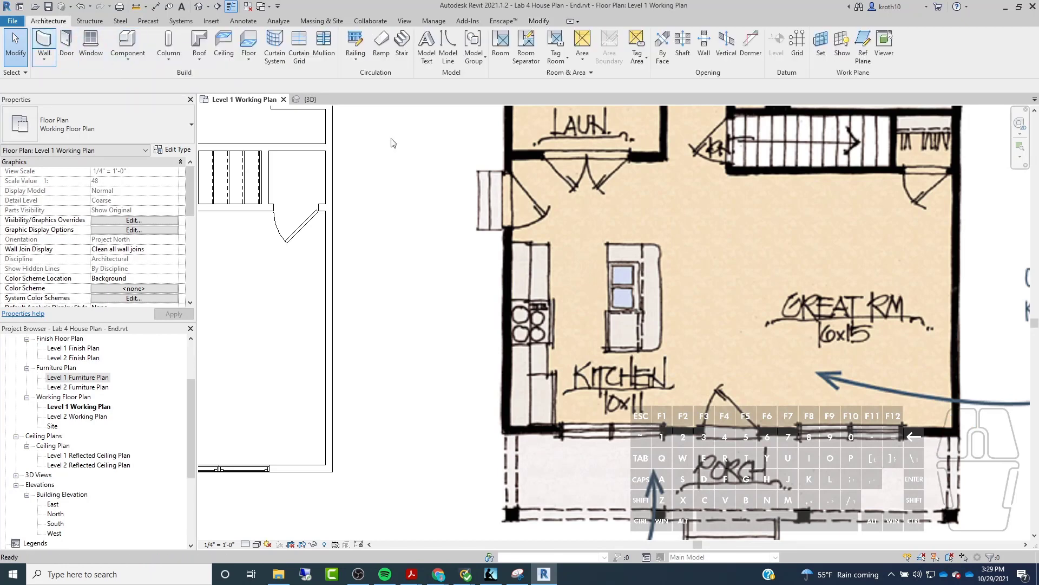
pyautogui.click(44, 43)
pyautogui.click(468, 48)
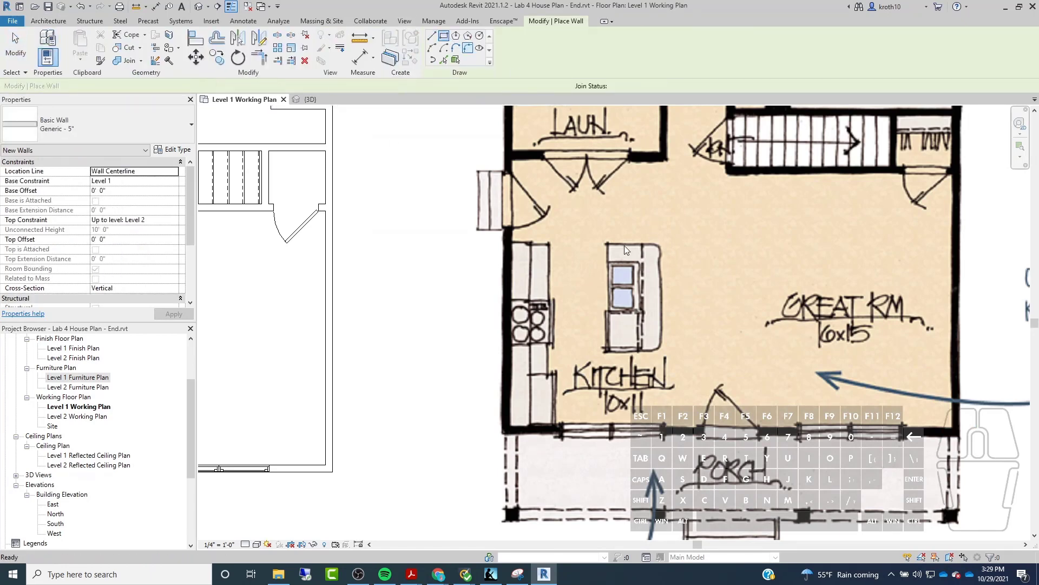
pyautogui.scroll(3, 599, 239)
pyautogui.click(575, 236)
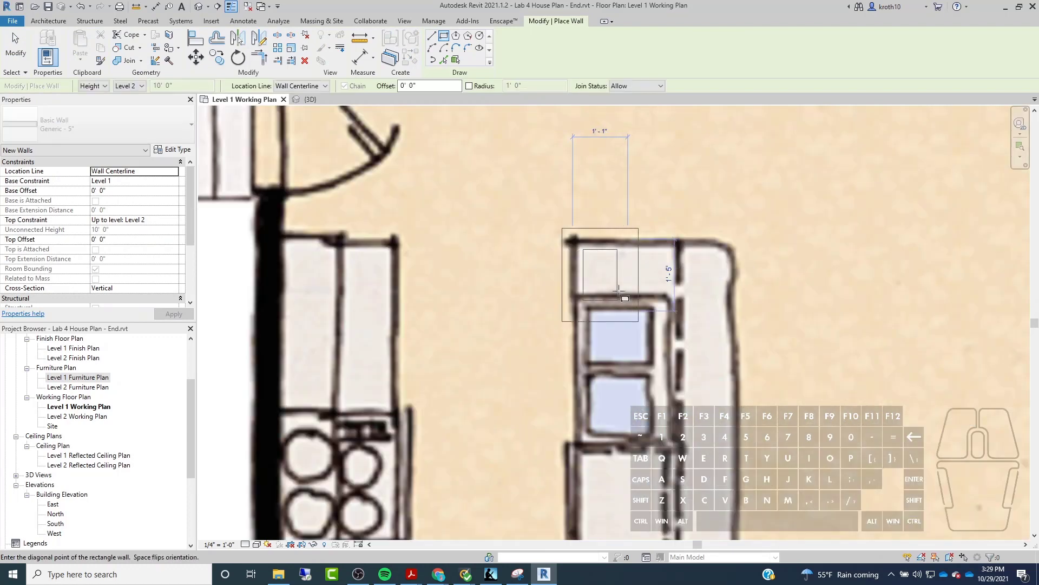
pyautogui.scroll(-2, 626, 319)
pyautogui.click(676, 410)
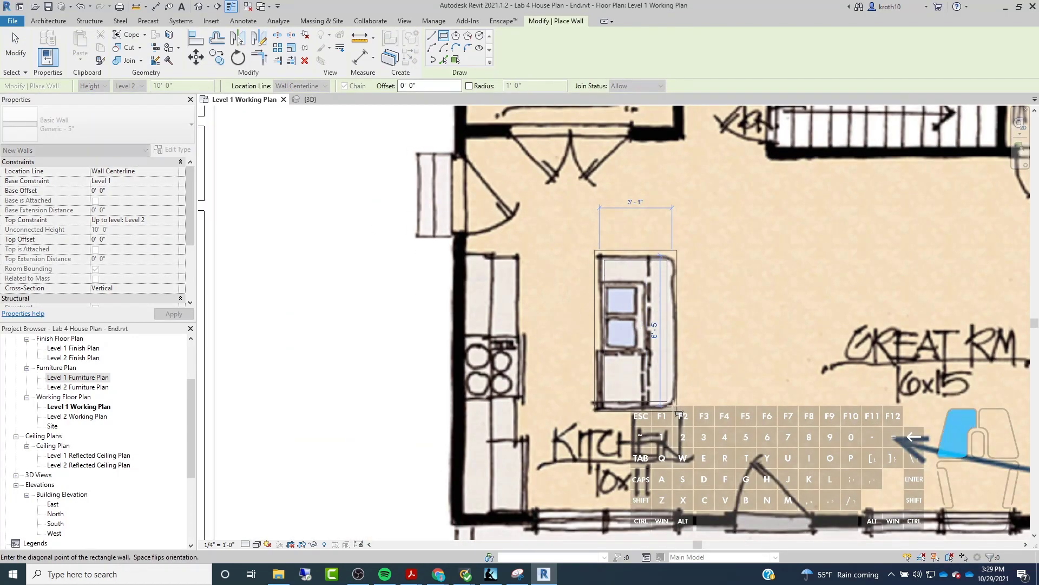
pyautogui.press('Escape')
# Step: Shift the individual walls of the island rectangle so they line up with the sketched island outline
pyautogui.click(631, 258)
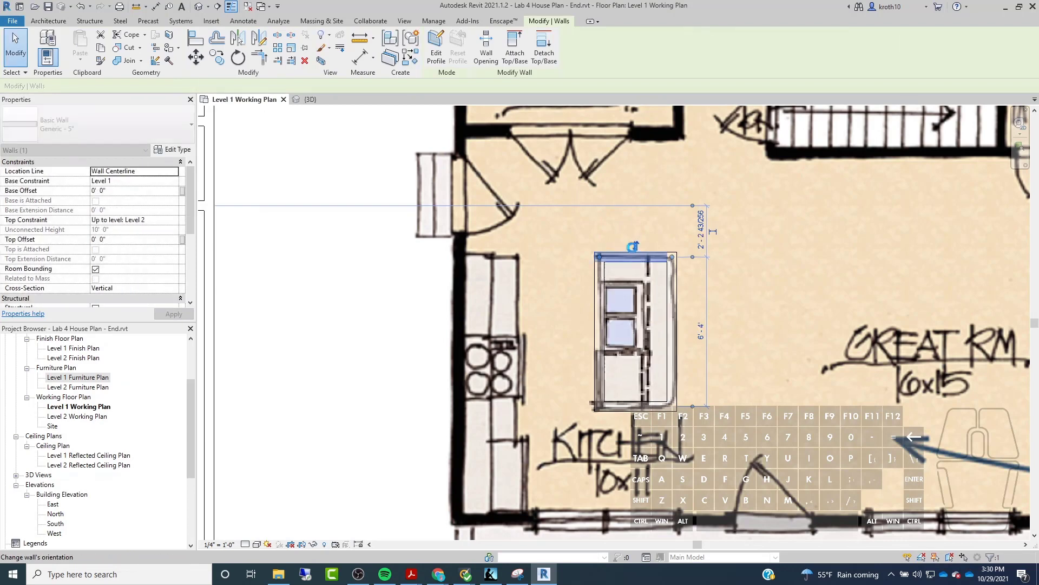
pyautogui.click(598, 310)
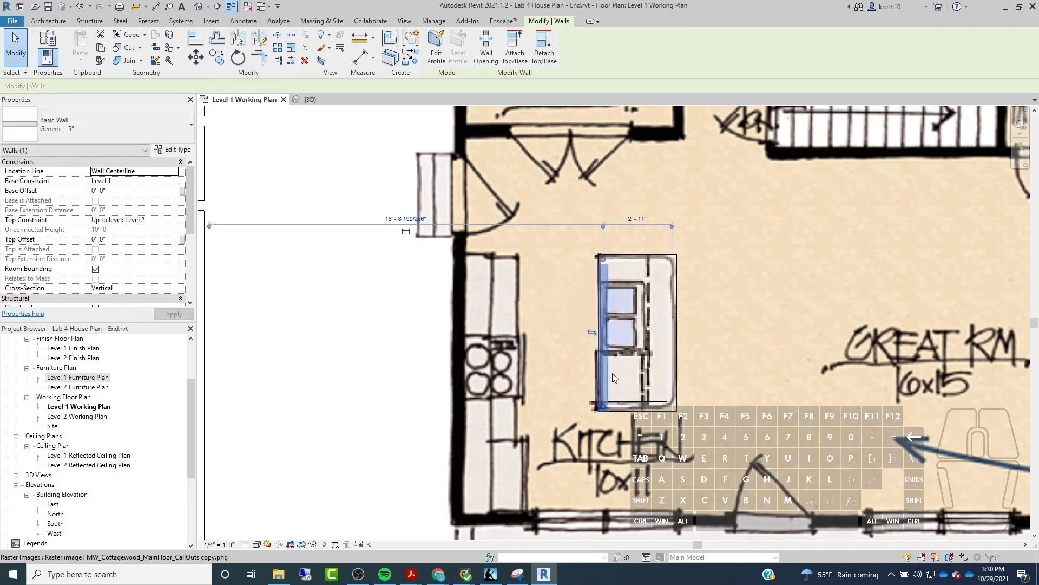
pyautogui.click(621, 408)
pyautogui.scroll(2, 620, 408)
pyautogui.moveTo(620, 405); pyautogui.dragTo(620, 402)
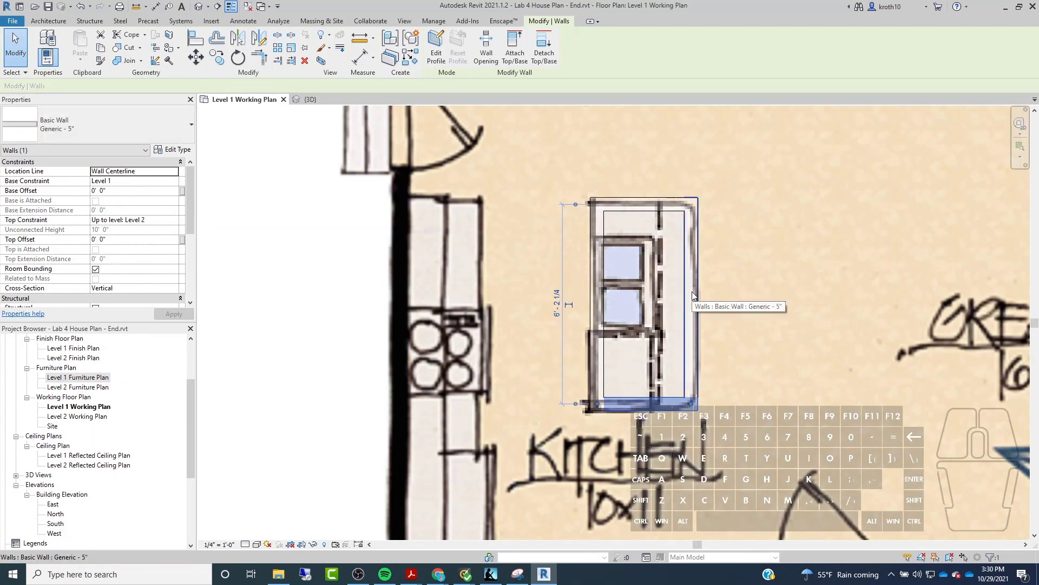
pyautogui.press('Escape')
# Step: Draw a straight Generic - 5" wall along the front of the sketched range counter and nudge it onto the counter edge
pyautogui.scroll(-1, 525, 163)
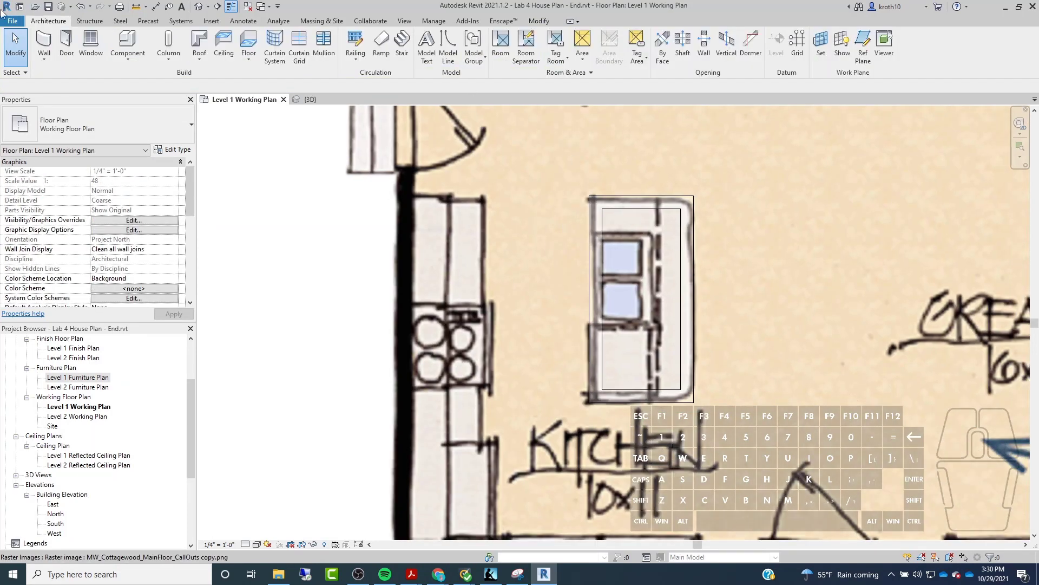
pyautogui.press('w')
pyautogui.press('a')
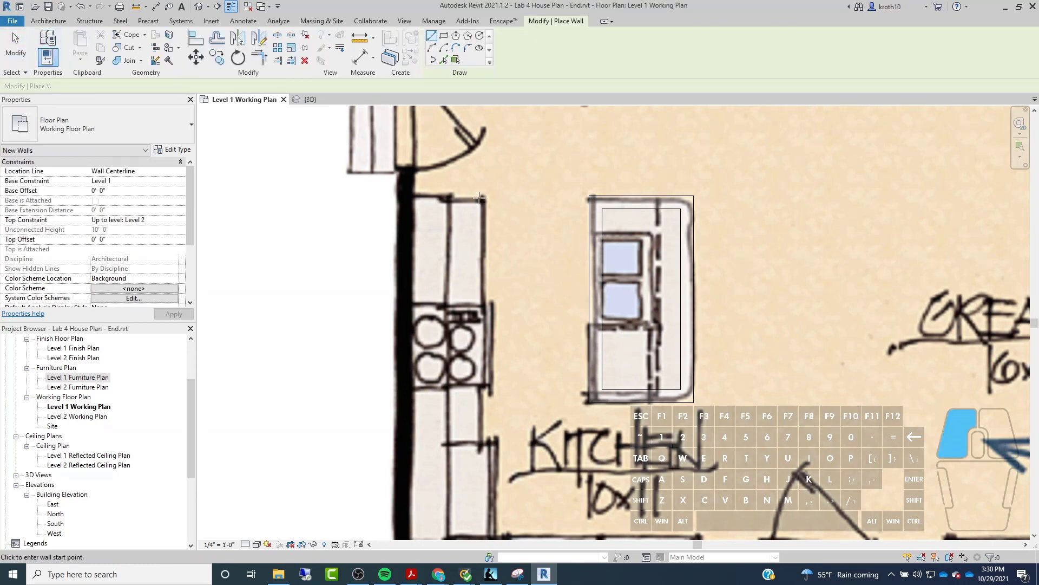
pyautogui.click(479, 197)
pyautogui.press('Escape')
pyautogui.press('Escape')
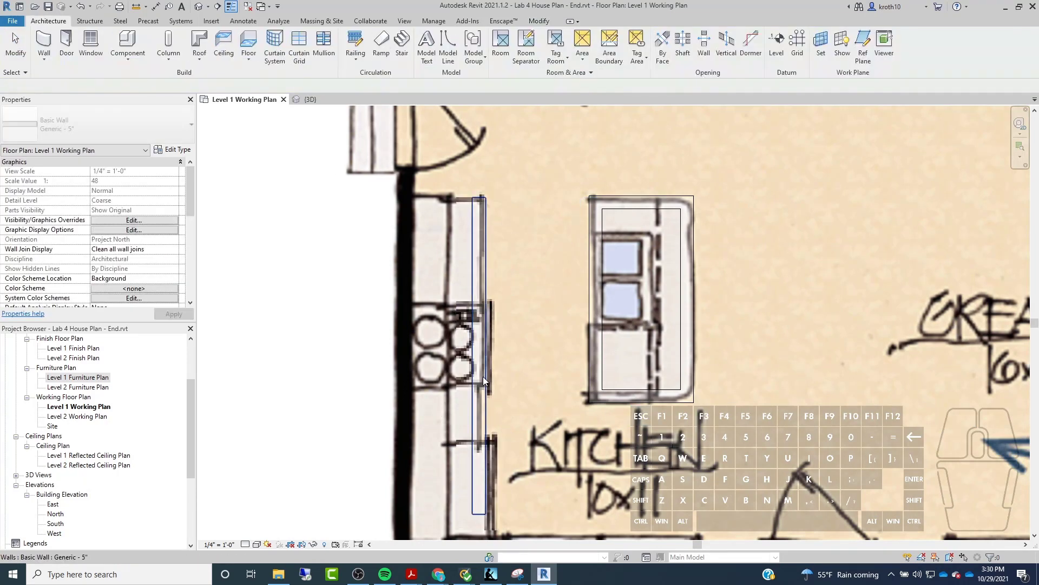
pyautogui.click(485, 375)
pyautogui.press('Escape')
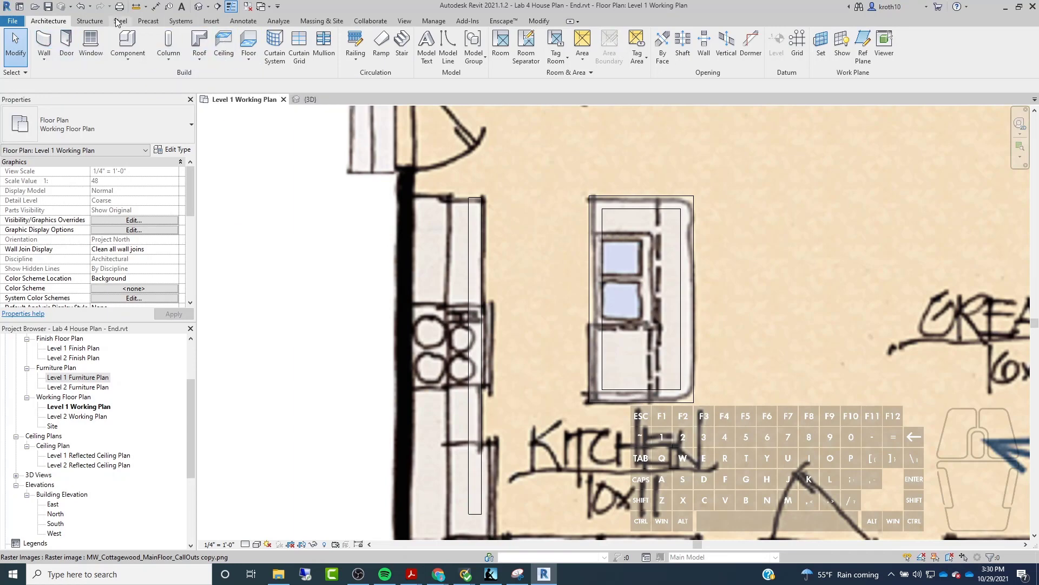
# Step: Add an aligned dimension across the aisle, from the counter wall's outer face to the near face of the island
pyautogui.click(243, 20)
pyautogui.click(45, 46)
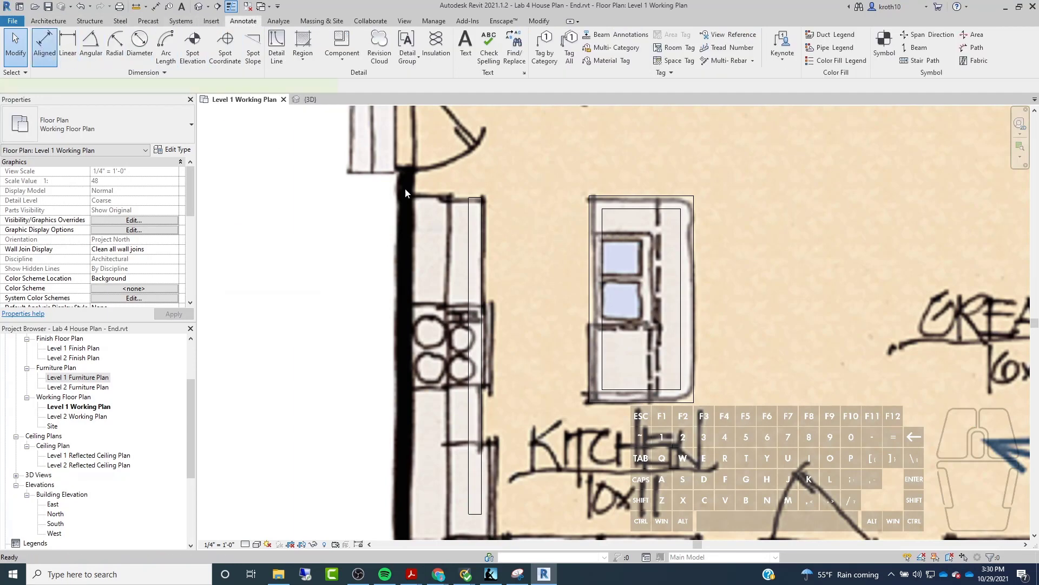
pyautogui.click(483, 237)
pyautogui.press('Escape')
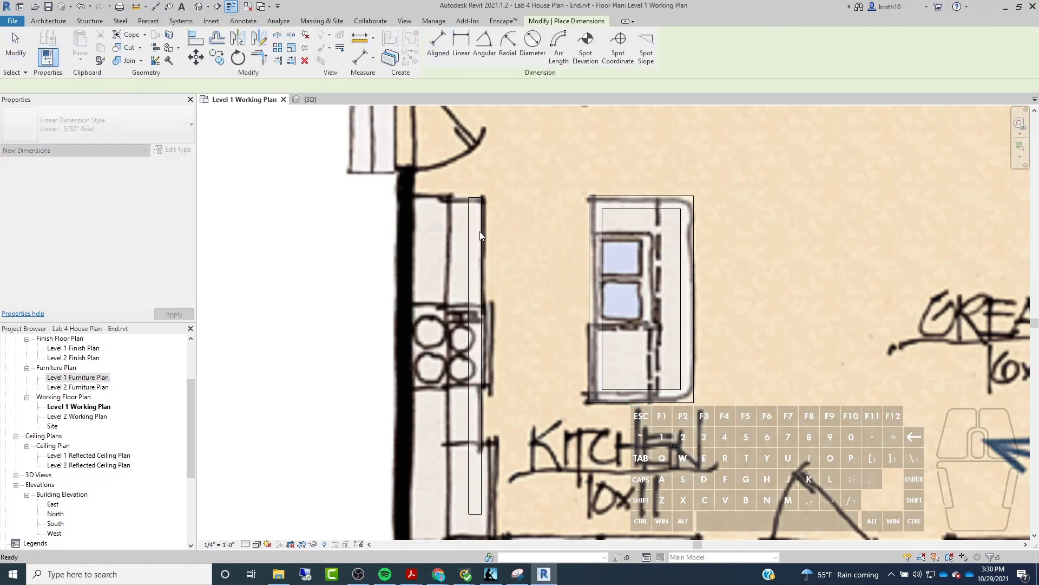
pyautogui.click(438, 49)
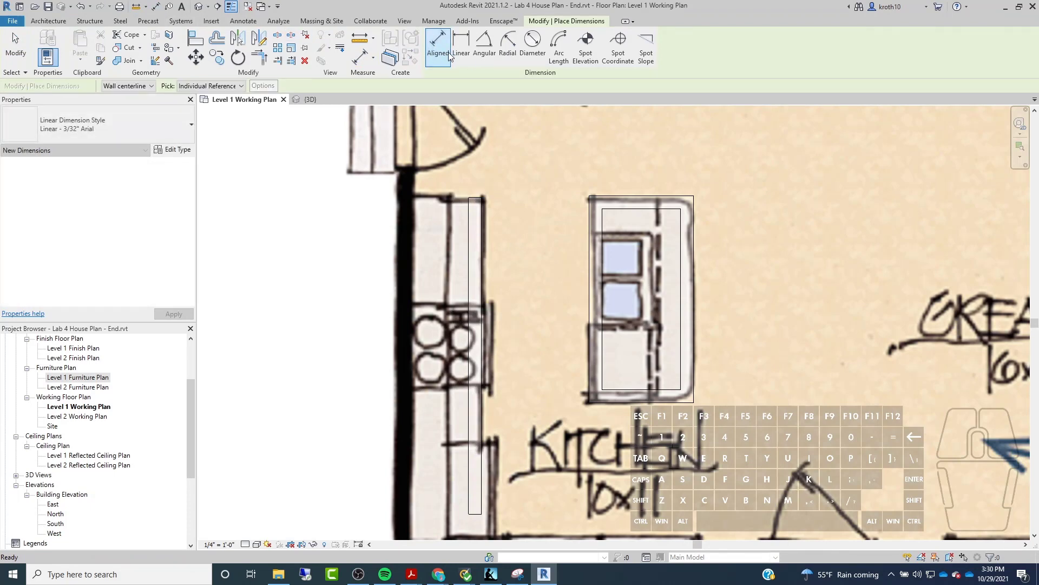
pyautogui.click(483, 236)
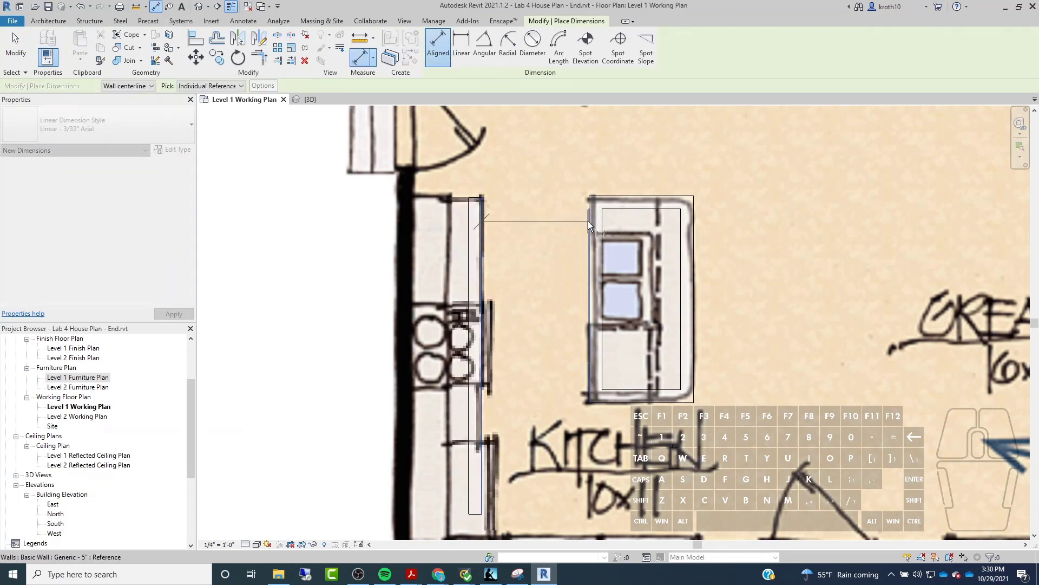
pyautogui.click(589, 221)
pyautogui.click(590, 158)
pyautogui.scroll(-2, 503, 216)
pyautogui.moveTo(536, 175); pyautogui.dragTo(490, 233, button='middle')
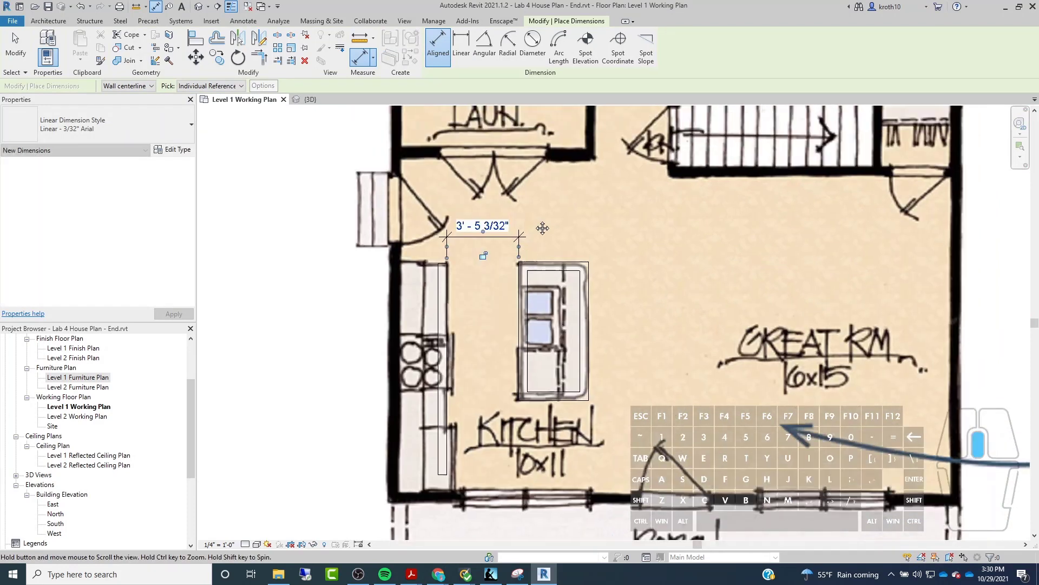
# Step: Dimension the island's width between its outer wall faces, in line with the aisle dimension
pyautogui.scroll(2, 490, 232)
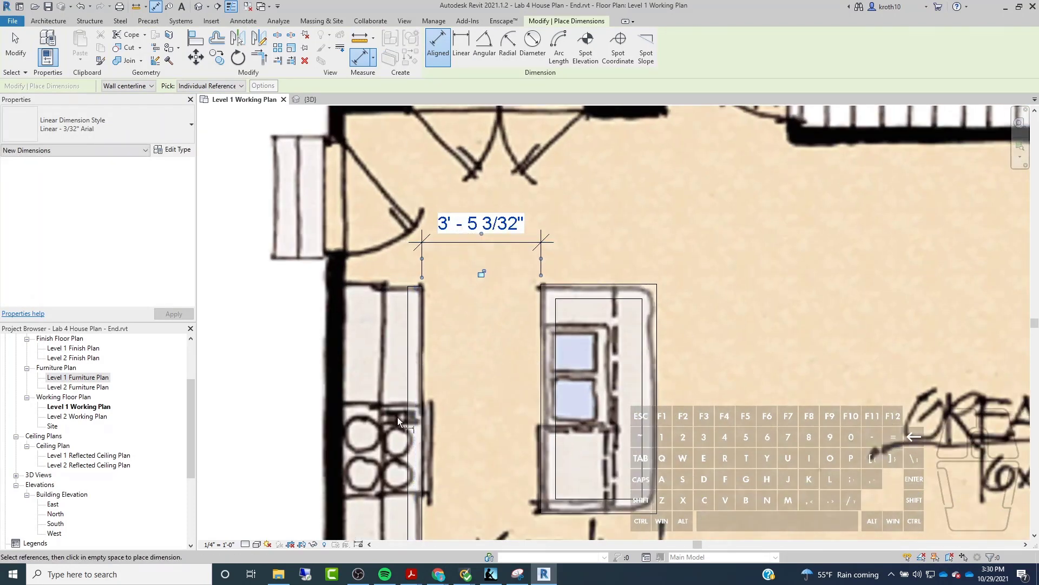
pyautogui.scroll(-1, 434, 261)
pyautogui.scroll(-1, 419, 398)
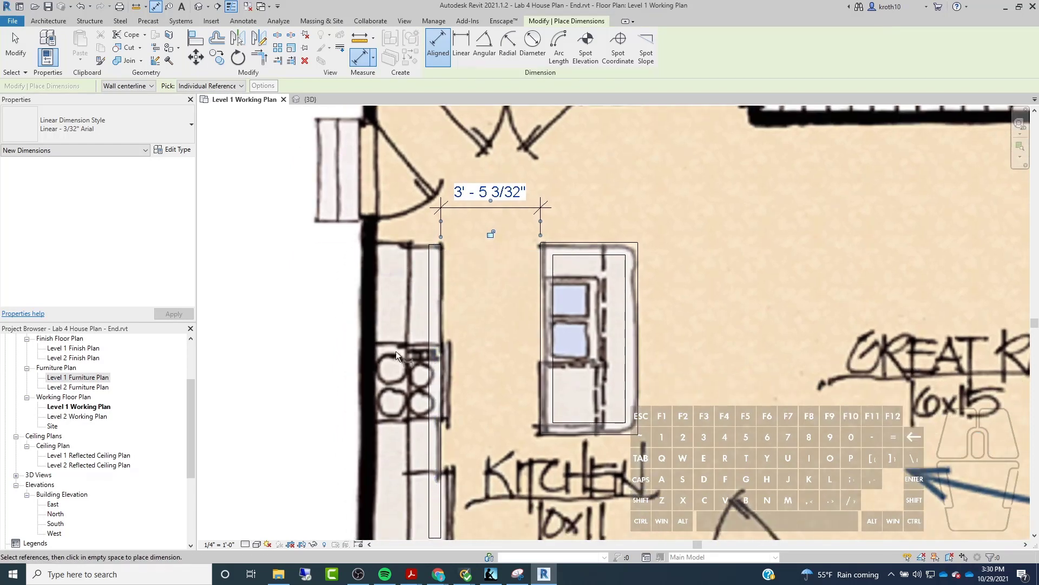
pyautogui.scroll(-2, 430, 265)
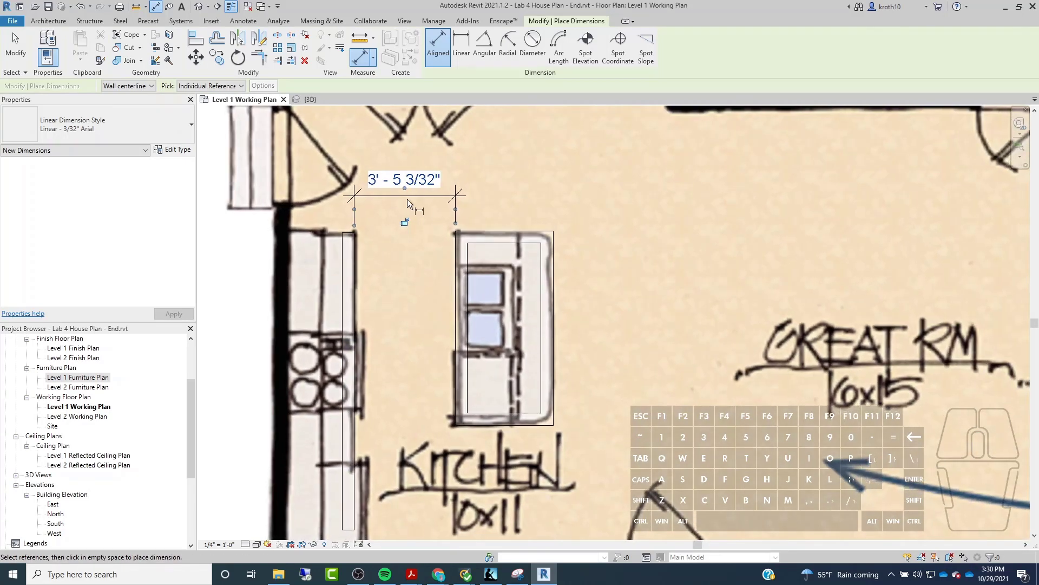
pyautogui.scroll(3, 463, 217)
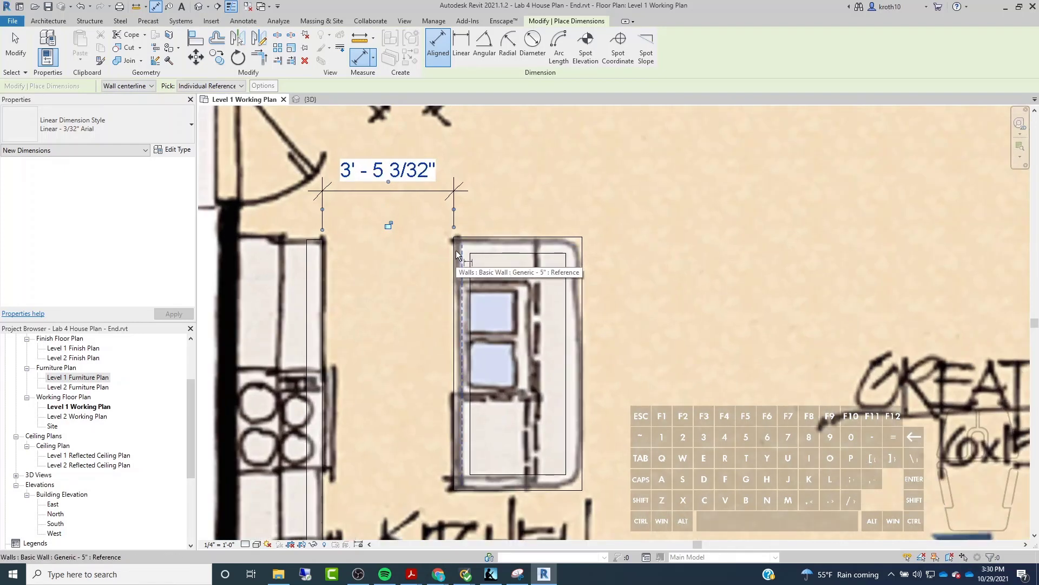
pyautogui.press('Tab')
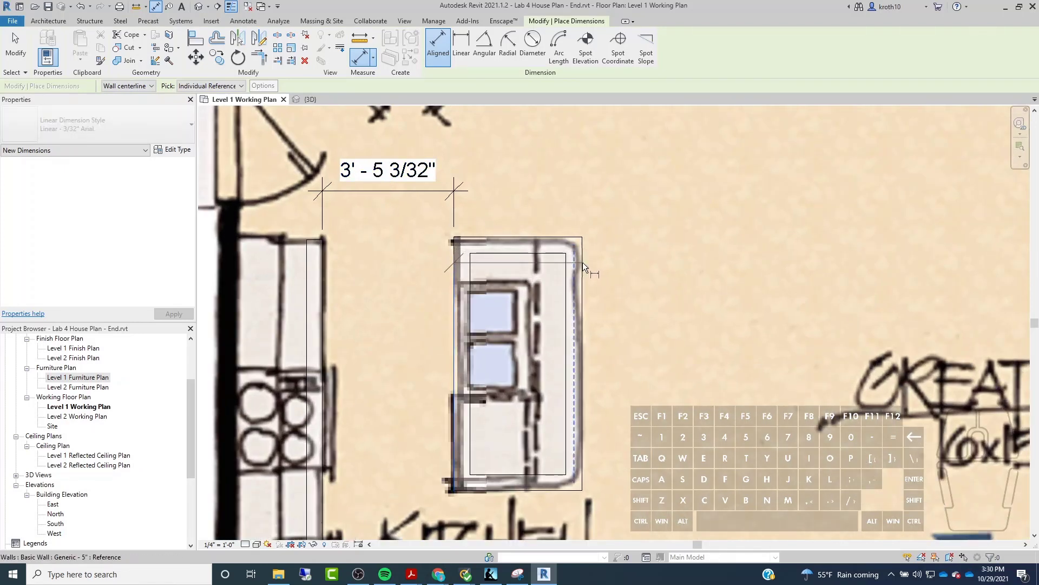
pyautogui.click(582, 262)
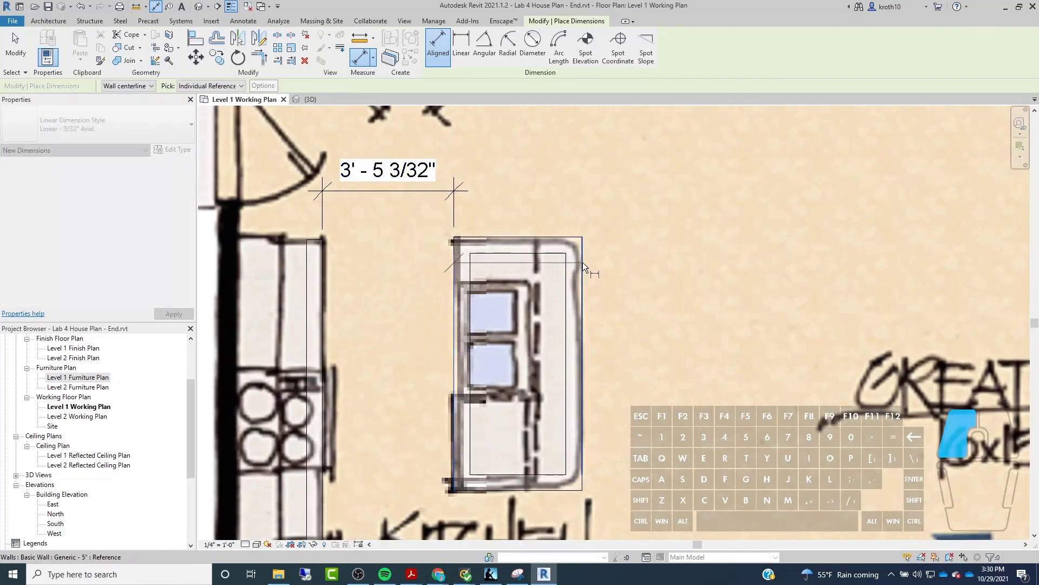
pyautogui.click(453, 189)
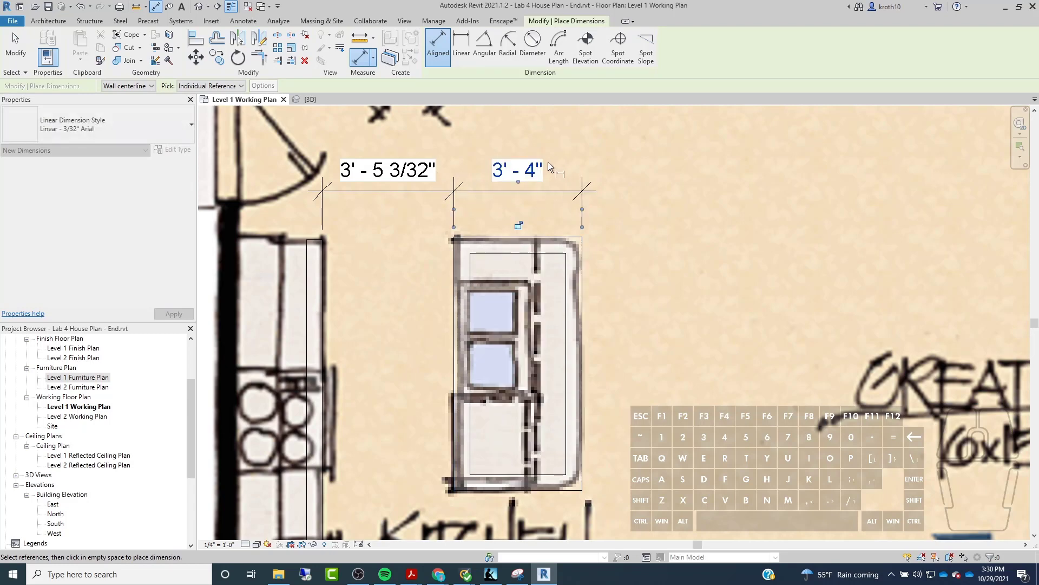
# Step: Dimension the island's length between the outer faces of its two end walls, placed beside its great-room side
pyautogui.click(567, 239)
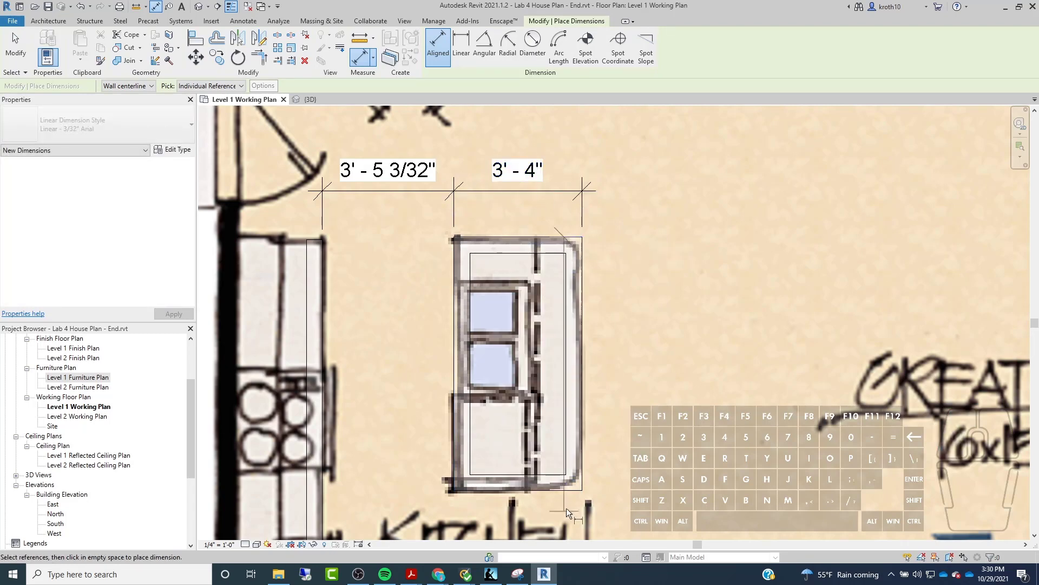
pyautogui.press('Tab')
pyautogui.click(577, 489)
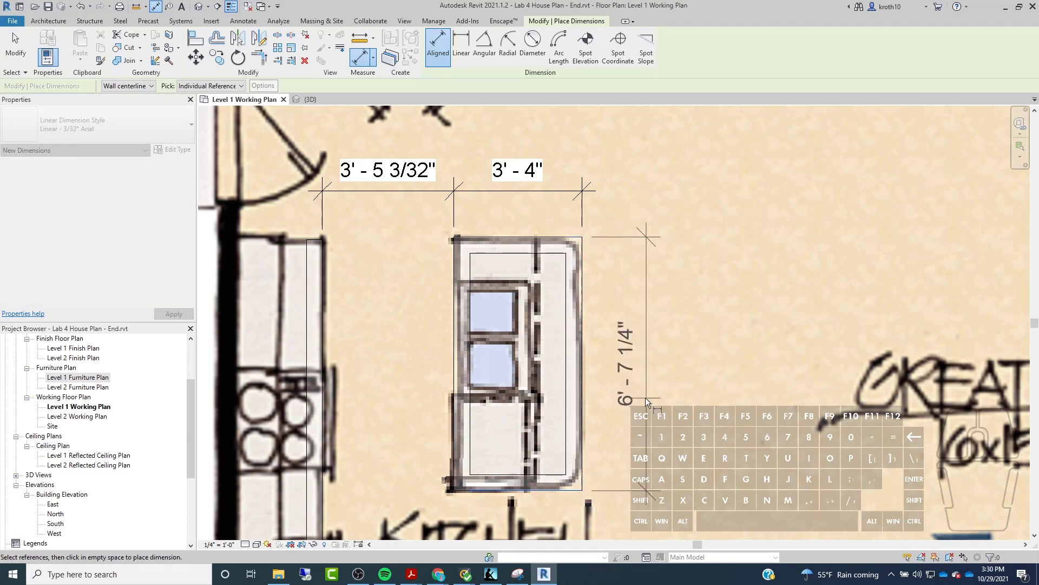
pyautogui.click(639, 397)
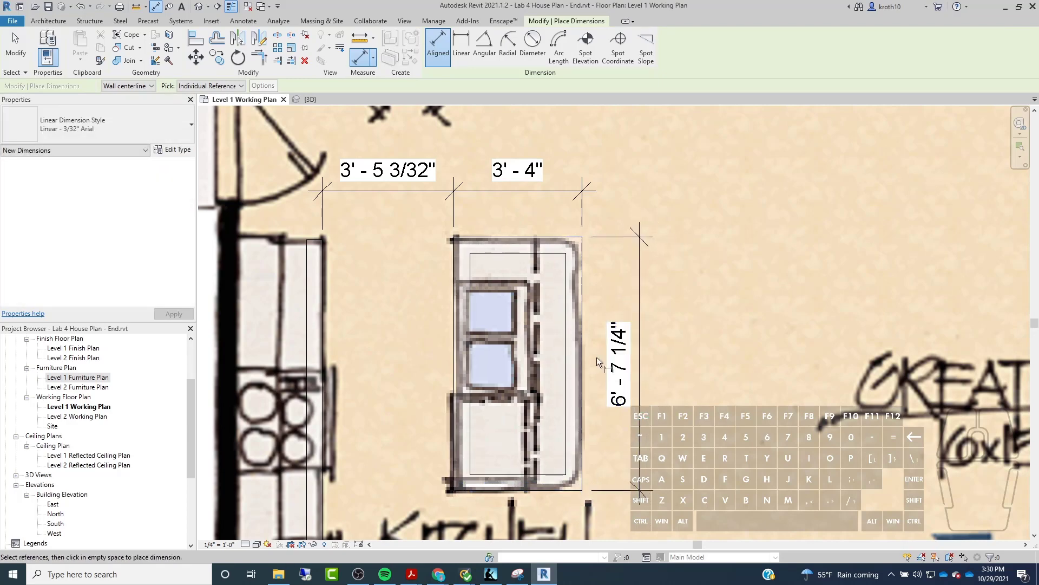
# Step: Create an in-place model in the Casework category and name it Island
pyautogui.scroll(-2, 502, 267)
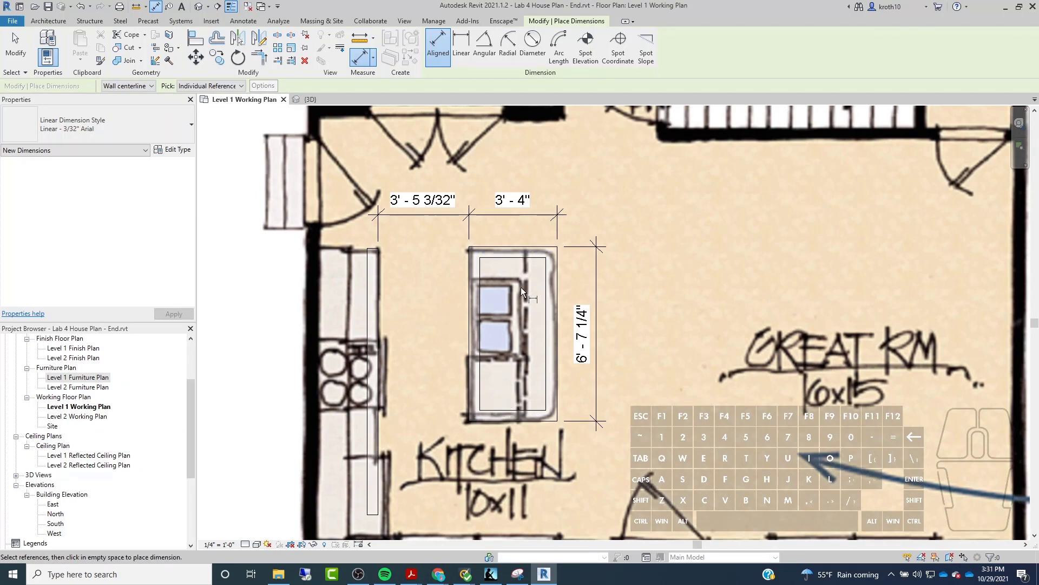
pyautogui.scroll(-2, 669, 246)
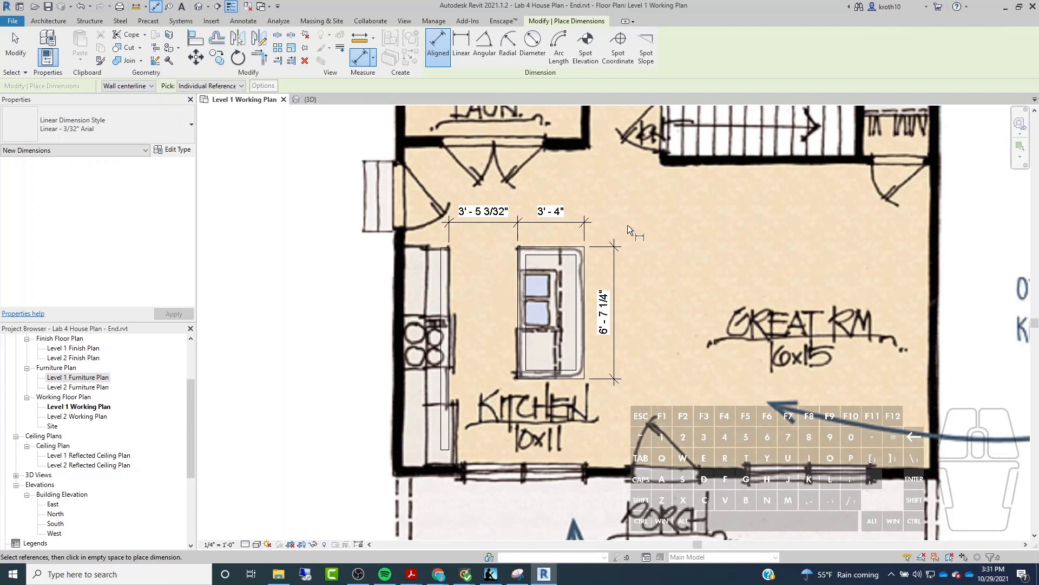
pyautogui.scroll(-1, 628, 225)
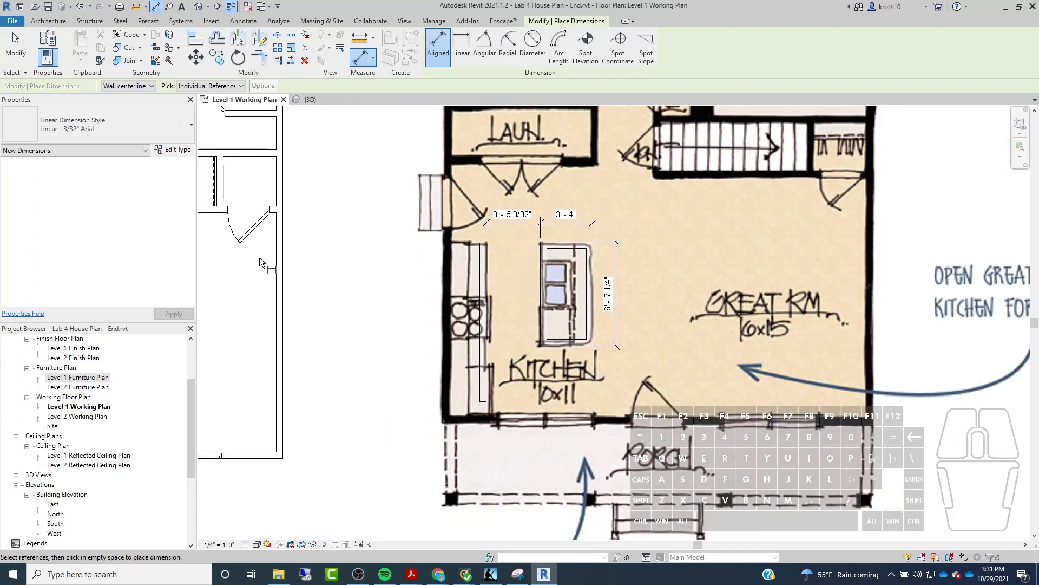
pyautogui.click(56, 21)
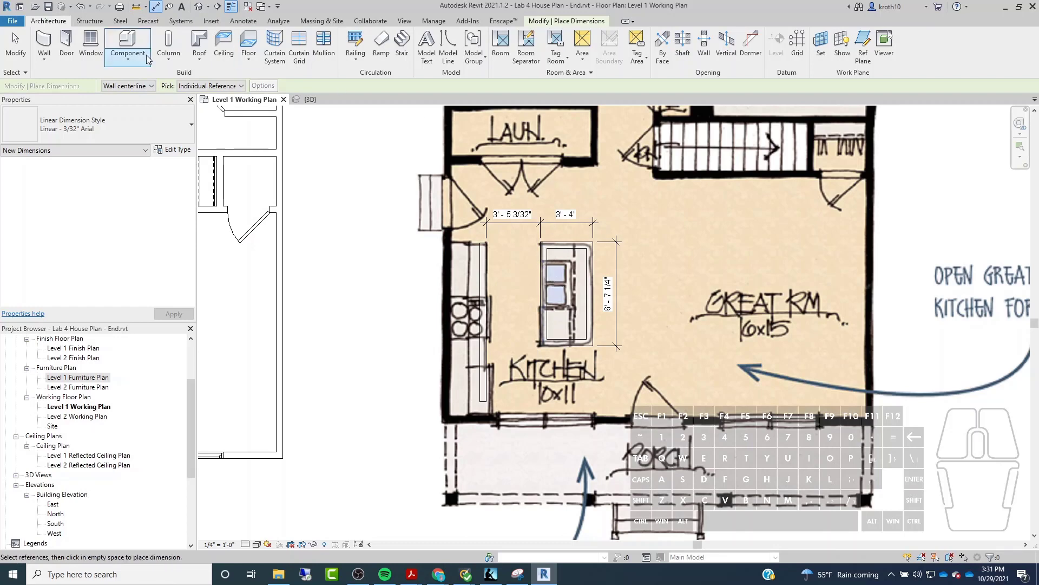
pyautogui.scroll(2, 590, 219)
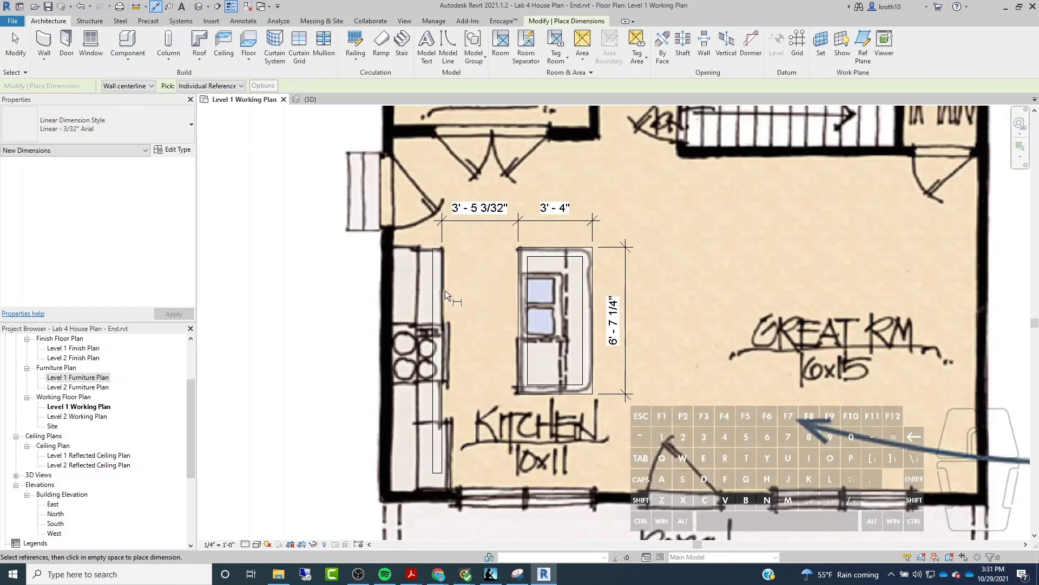
pyautogui.click(128, 56)
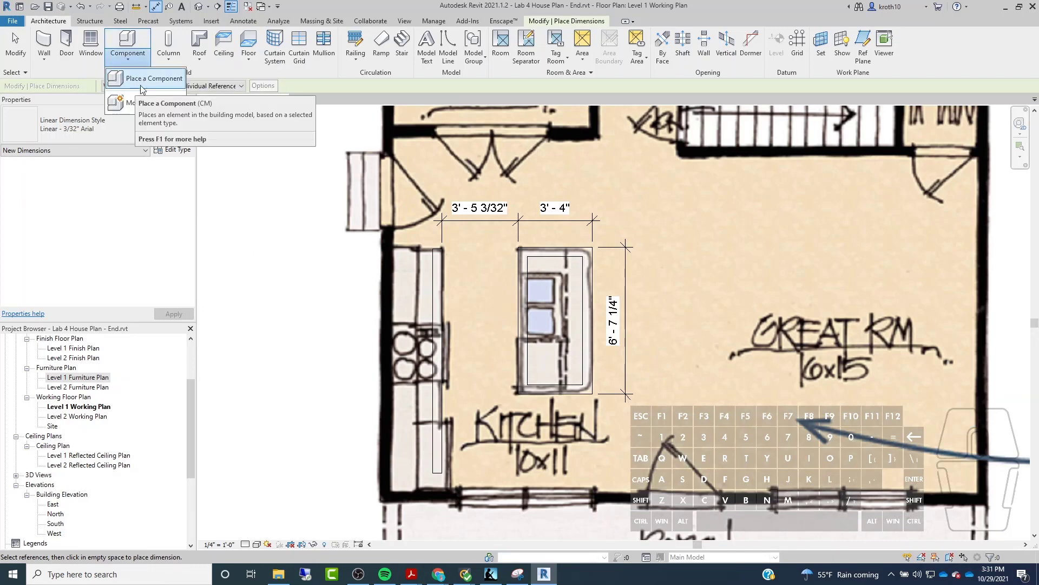
pyautogui.click(141, 103)
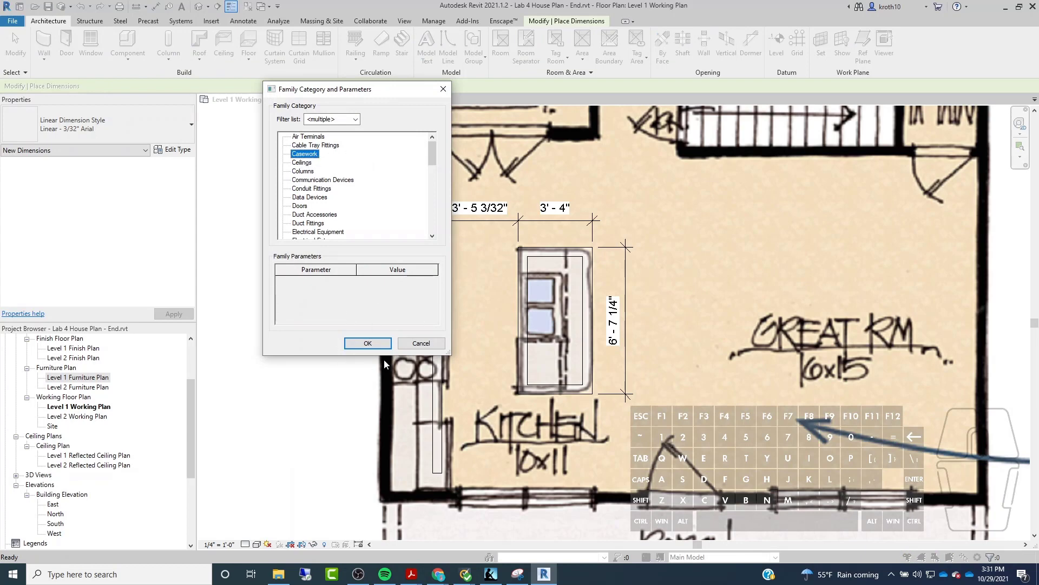
pyautogui.click(367, 344)
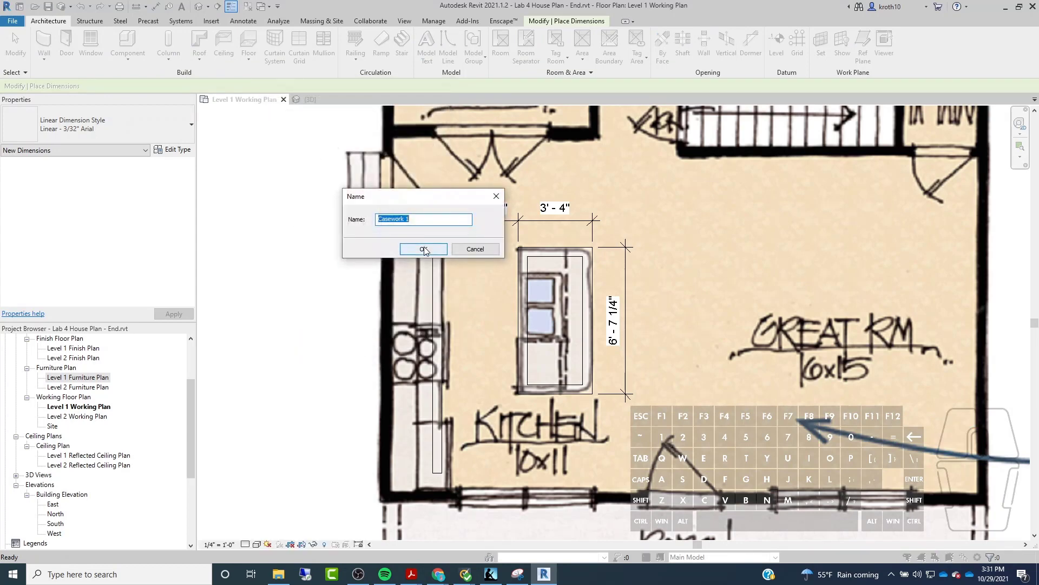
pyautogui.write('Isl')
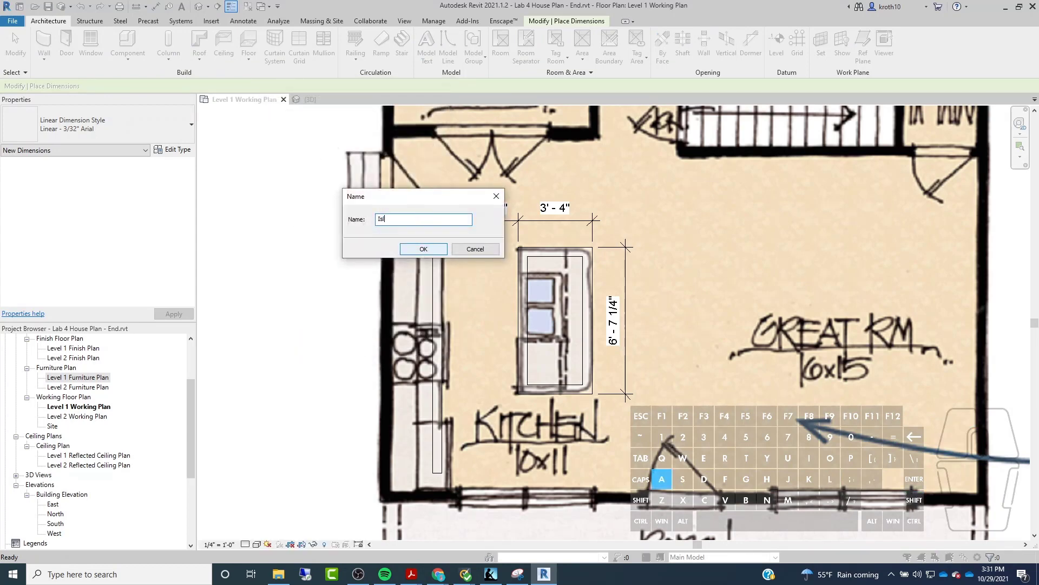
pyautogui.write('and')
pyautogui.press('Return')
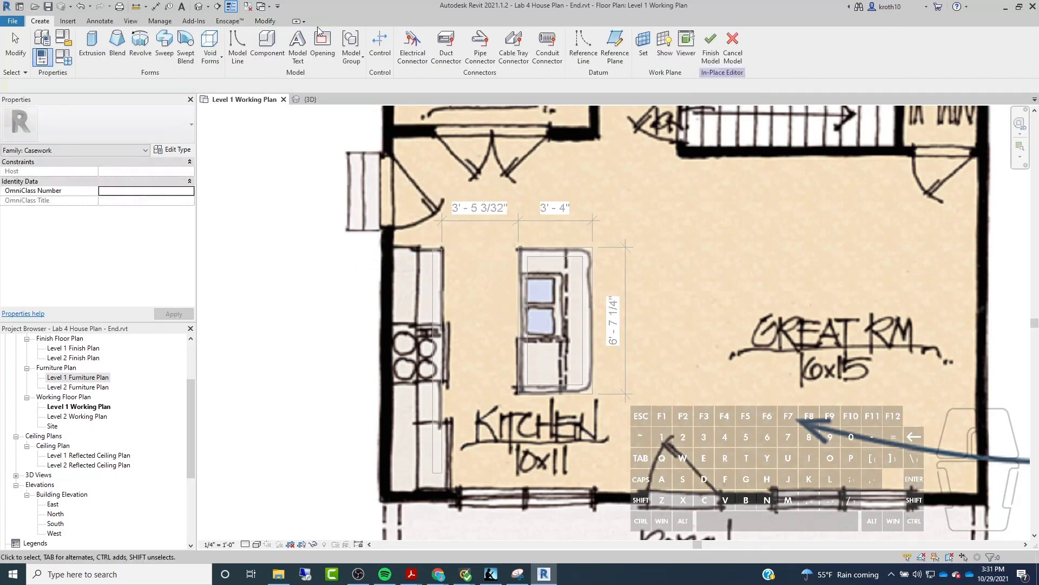
# Step: Start an extrusion and sketch a rectangle between opposite outer corners of the traced island walls
pyautogui.click(92, 43)
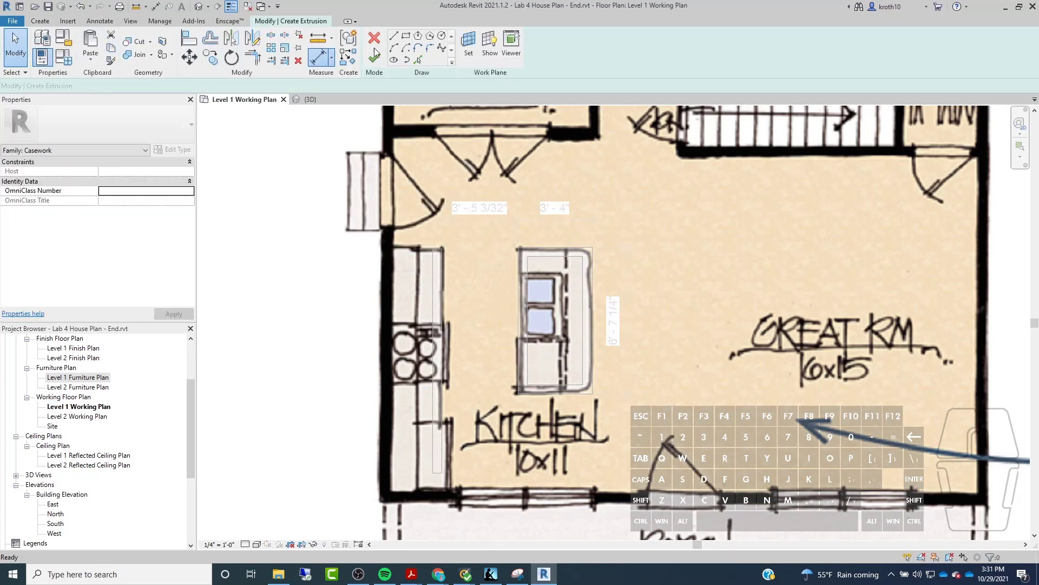
pyautogui.click(406, 35)
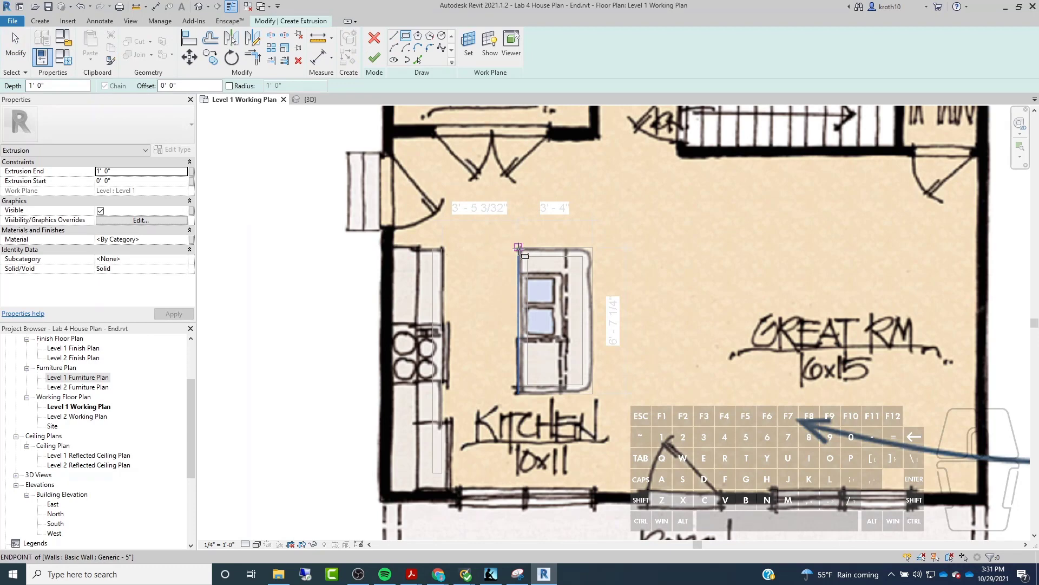
pyautogui.click(519, 248)
pyautogui.click(593, 394)
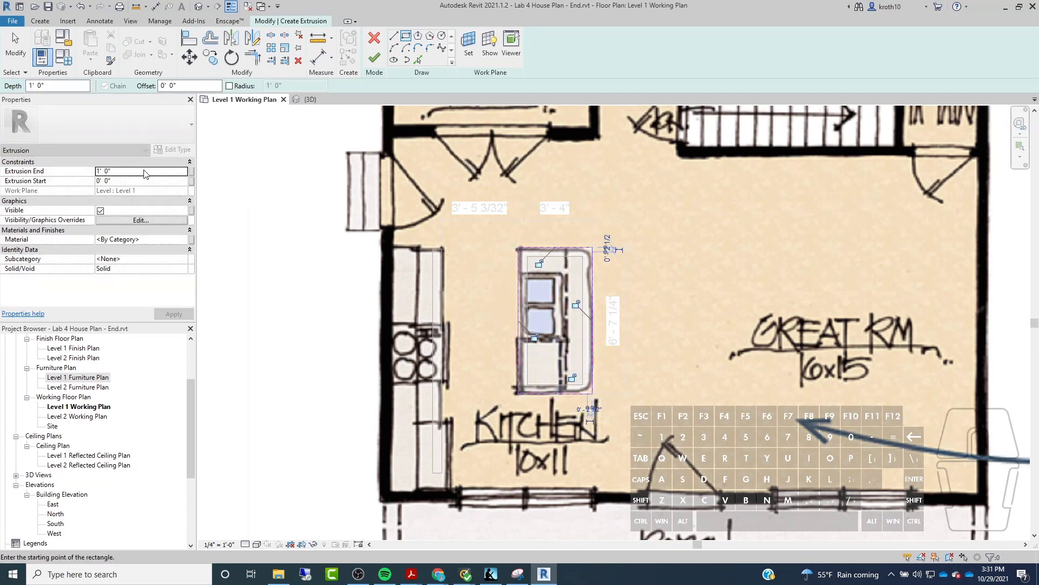
# Step: Set the island's extrusion end to 3' 0", then complete the extrusion and the in-place model
pyautogui.click(135, 171)
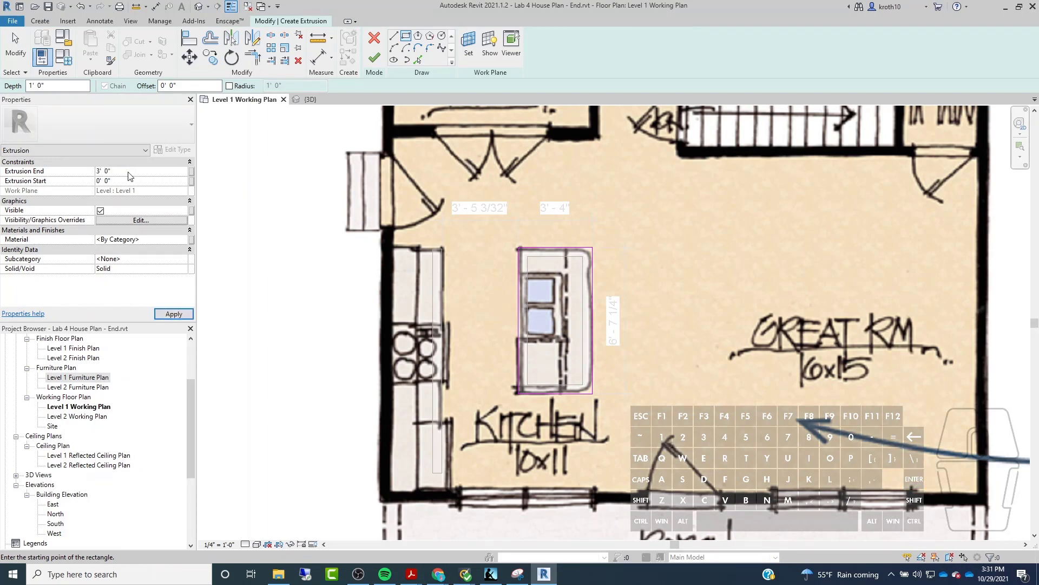
pyautogui.click(174, 313)
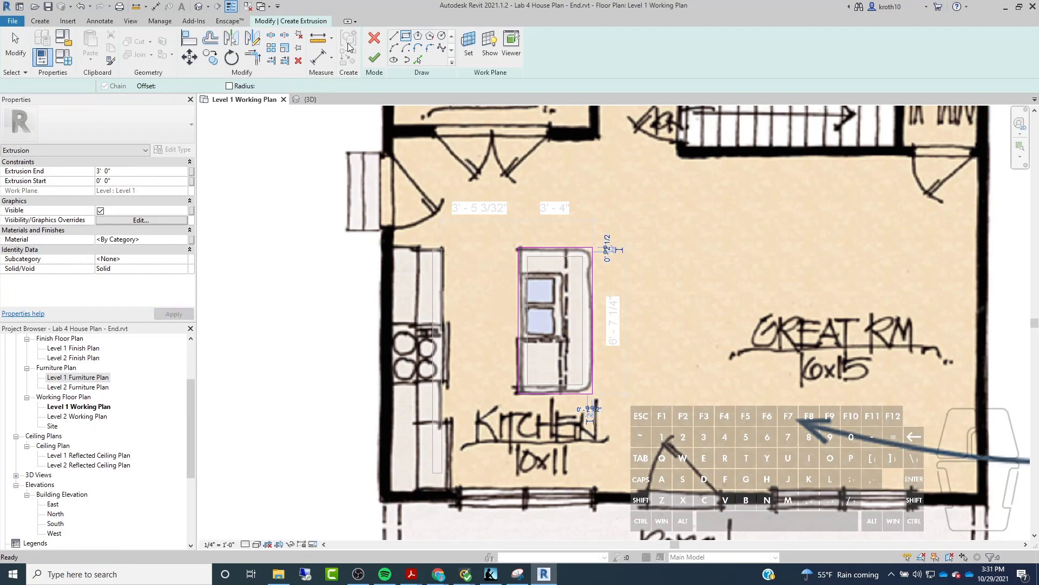
pyautogui.click(373, 57)
pyautogui.scroll(-3, 626, 255)
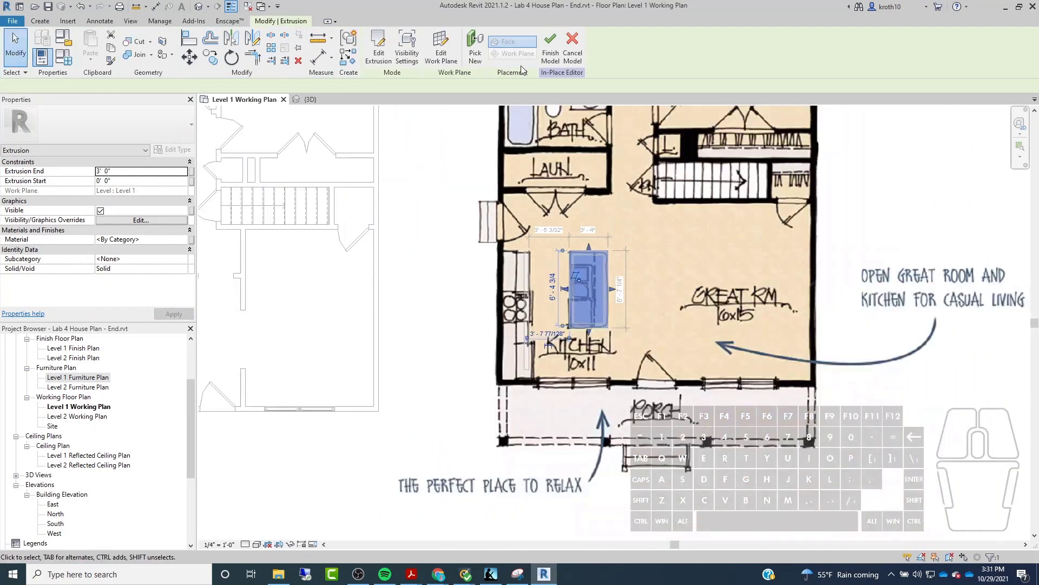
pyautogui.click(550, 49)
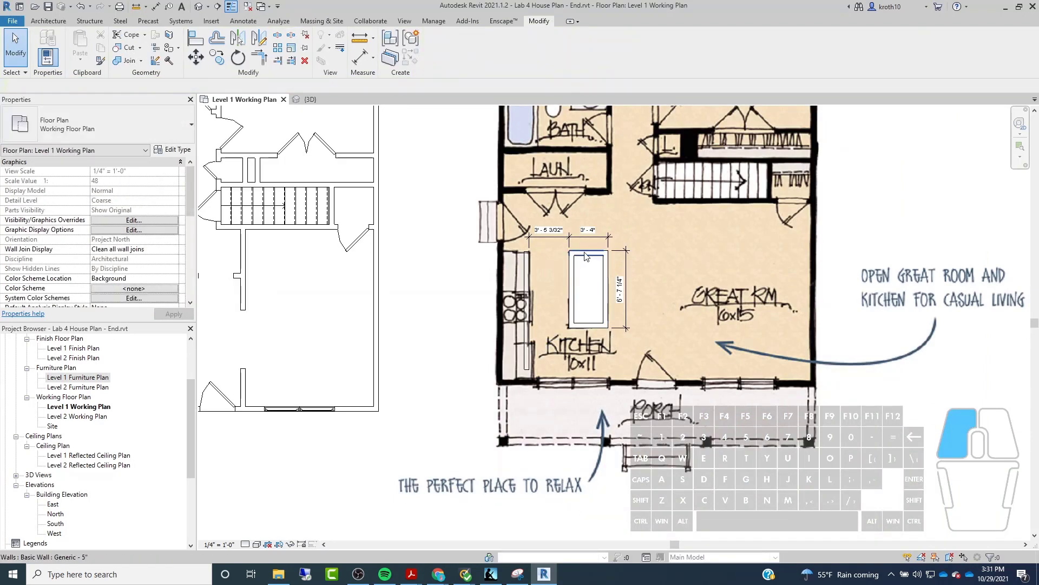
# Step: Move the island casework from the sketch into the existing kitchen, between the sink counter and the entry hall
pyautogui.click(600, 254)
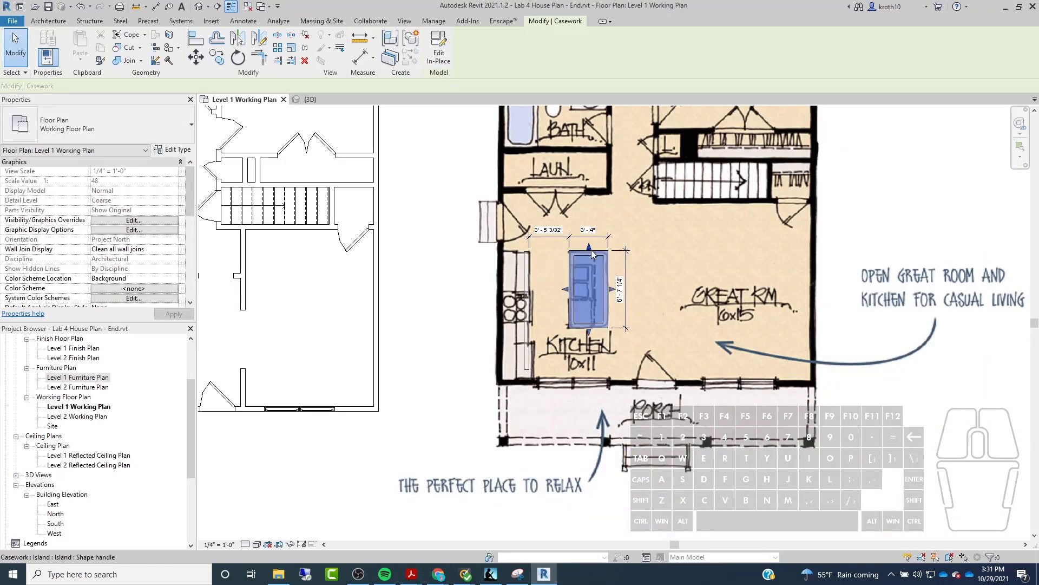
pyautogui.moveTo(602, 254); pyautogui.dragTo(244, 312)
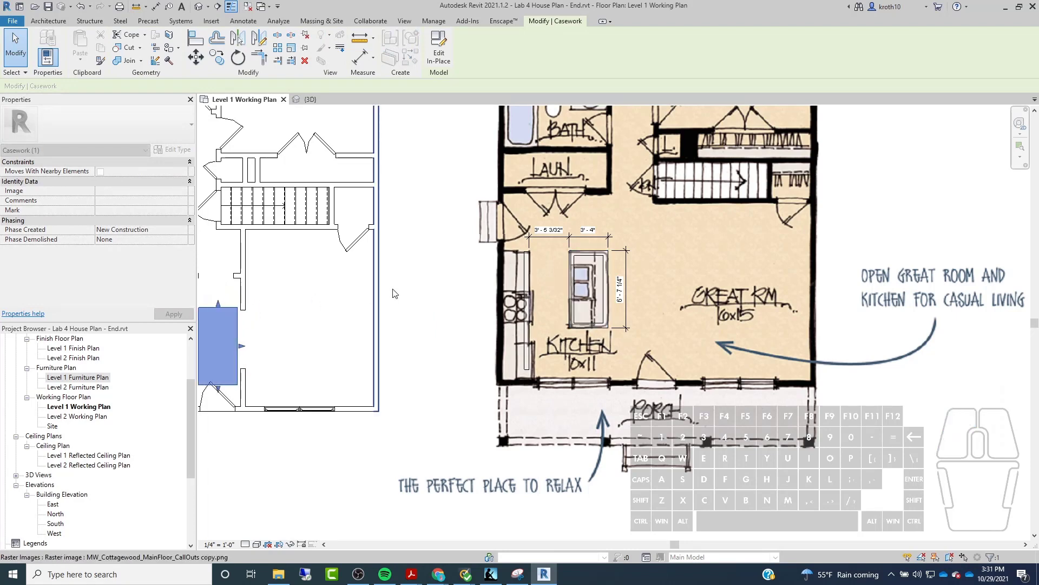
pyautogui.scroll(-2, 389, 287)
pyautogui.moveTo(258, 301); pyautogui.dragTo(461, 294, button='middle')
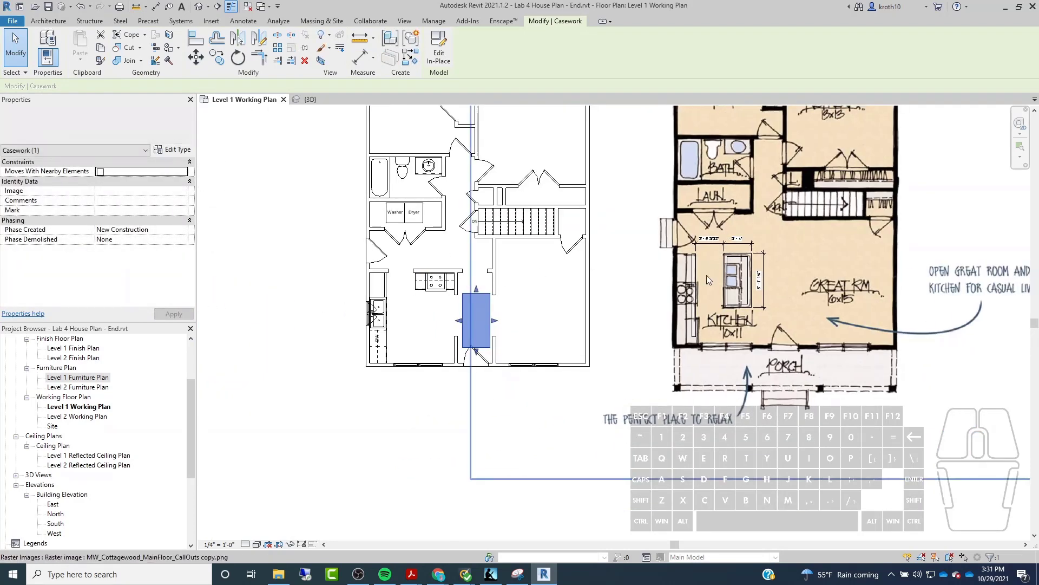
pyautogui.scroll(2, 460, 294)
pyautogui.moveTo(466, 294); pyautogui.dragTo(377, 294)
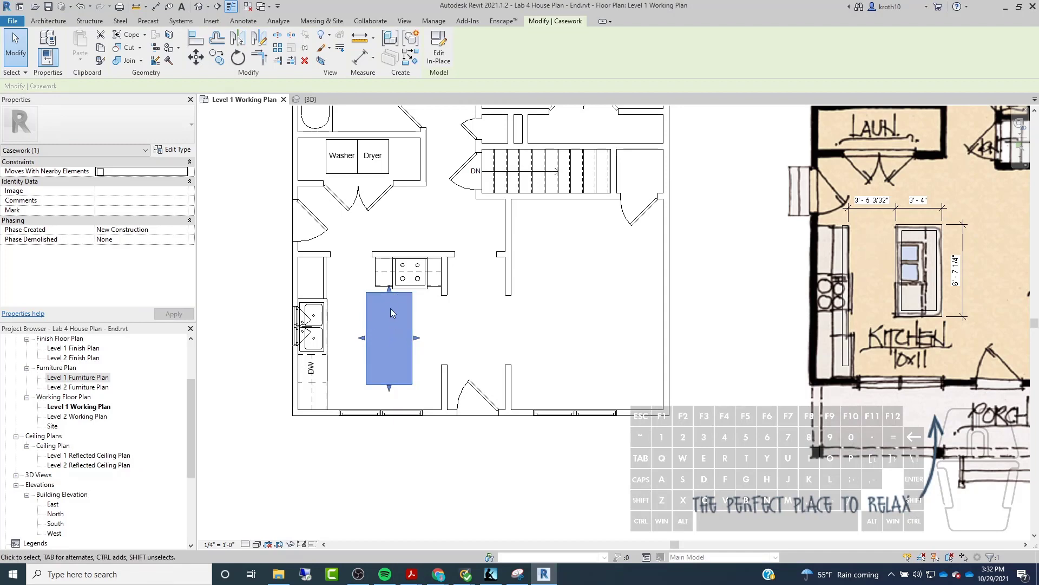
# Step: Delete the island casework from the existing kitchen and leave the sketch image unselected
pyautogui.press('Delete')
pyautogui.scroll(-4, 391, 343)
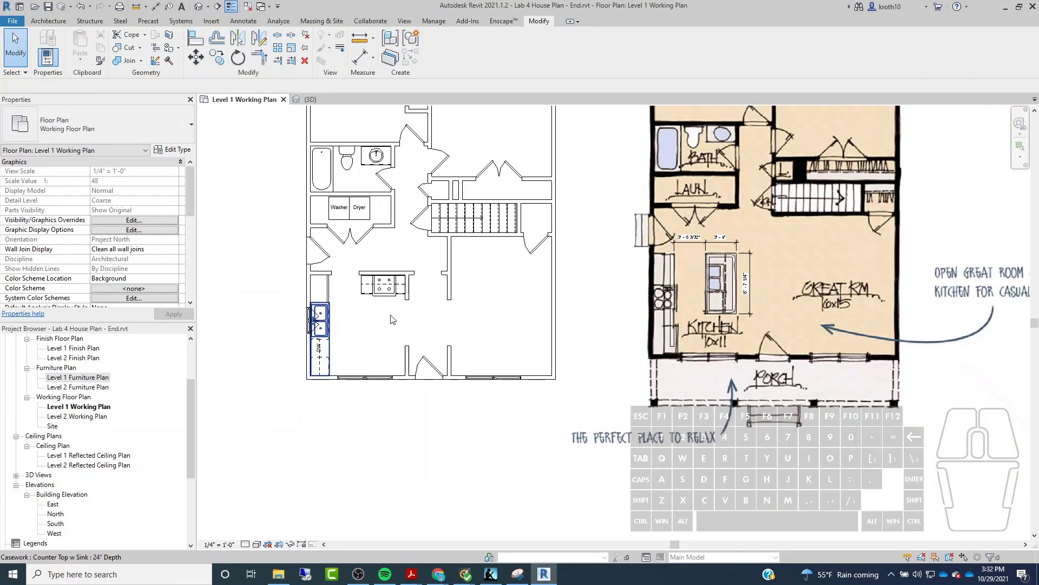
pyautogui.click(722, 301)
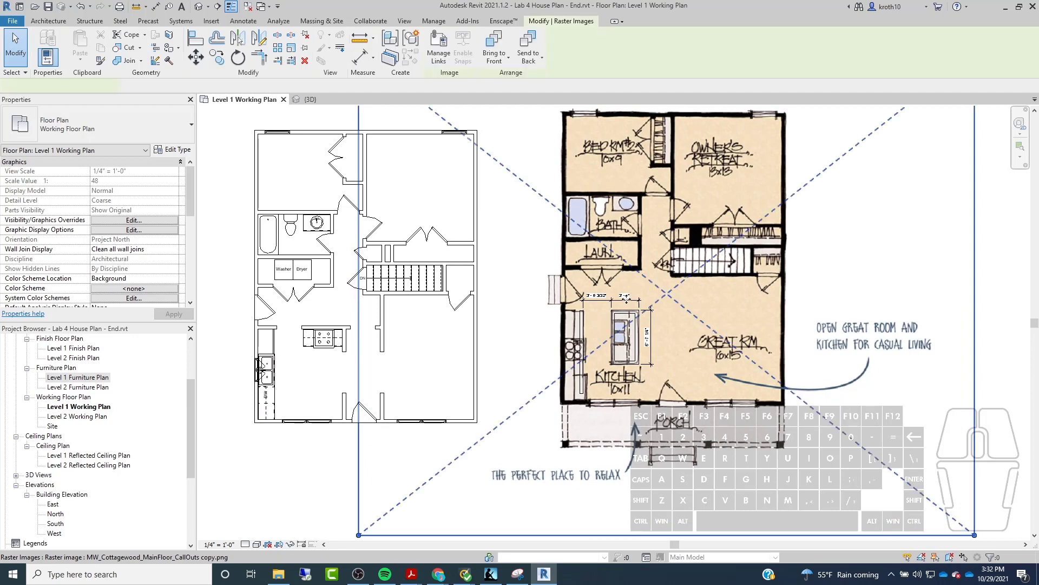
pyautogui.press('Escape')
# Step: Undo the island casework, the dimensions and the traced walls until the sketch image lies over the existing plan again
pyautogui.hotkey('ctrl', 'z')
pyautogui.hotkey('ctrl', 'z')
pyautogui.hotkey('ctrl', 'z')
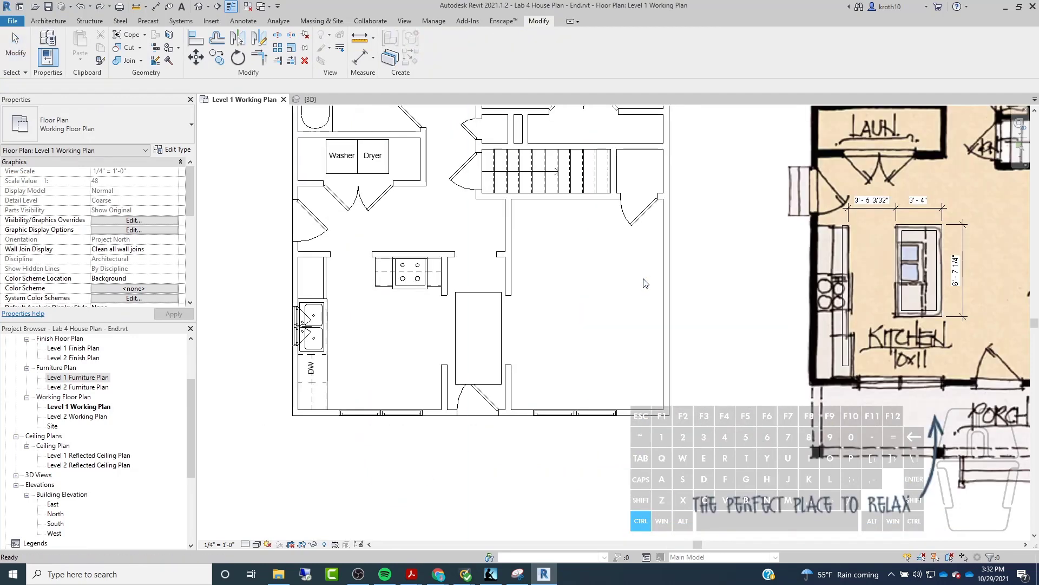
pyautogui.hotkey('ctrl', 'z')
pyautogui.hotkey('ctrl', 'z')
pyautogui.hotkey('ctrl', 'z')
pyautogui.hotkey('ctrl', 'z')
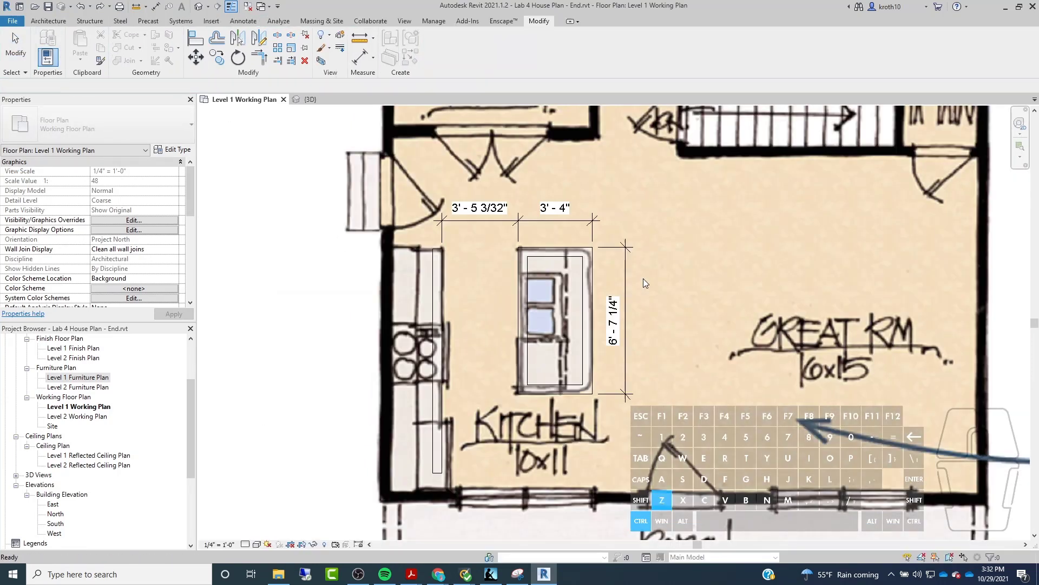
pyautogui.hotkey('ctrl', 'z')
pyautogui.hotkey('ctrl', 'z')
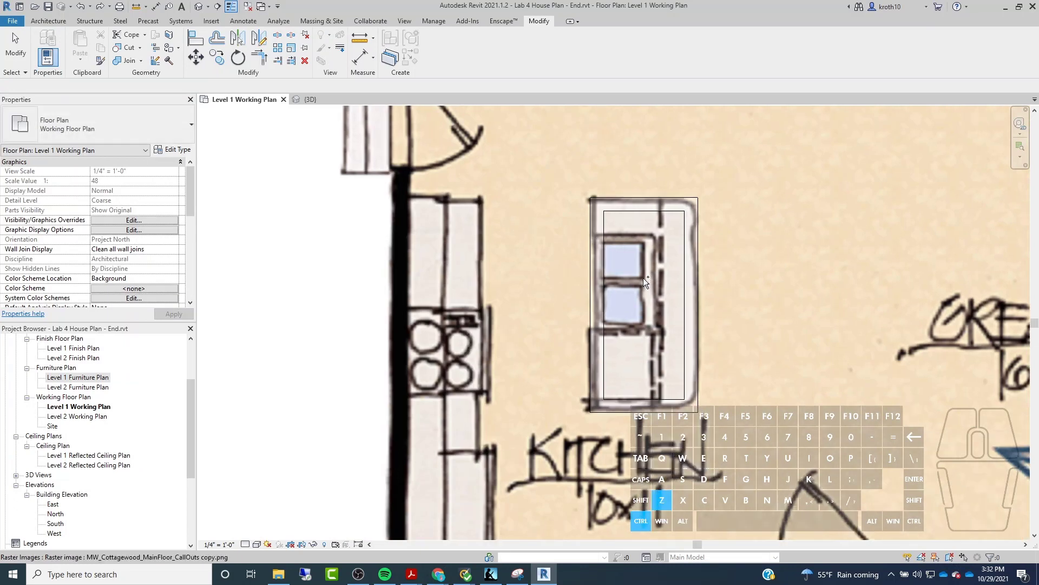
pyautogui.hotkey('ctrl', 'z')
pyautogui.hotkey('ctrl', 'z')
pyautogui.hotkey('ctrl', 'z')
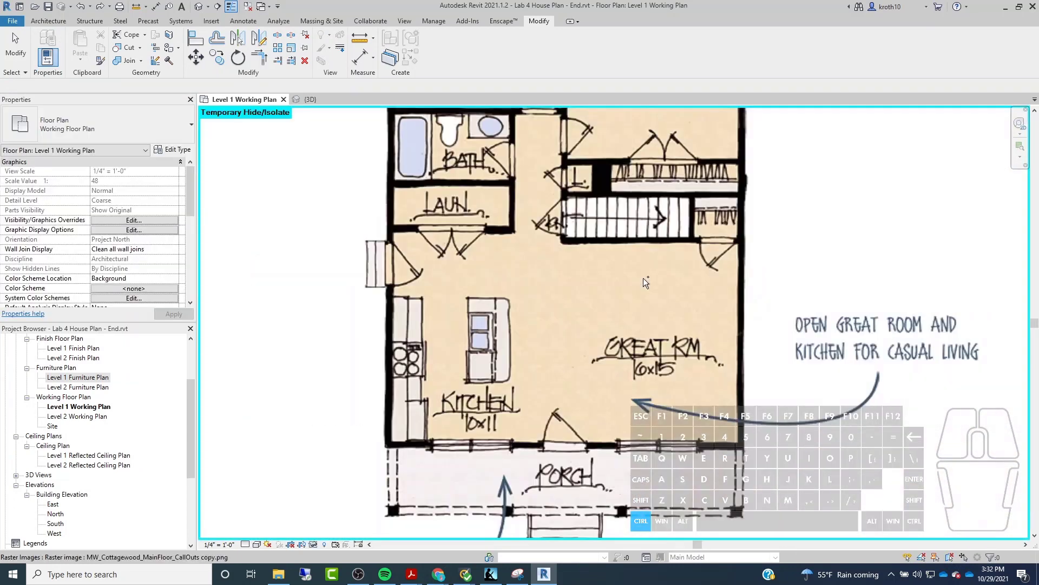
pyautogui.press('r')
pyautogui.press('h')
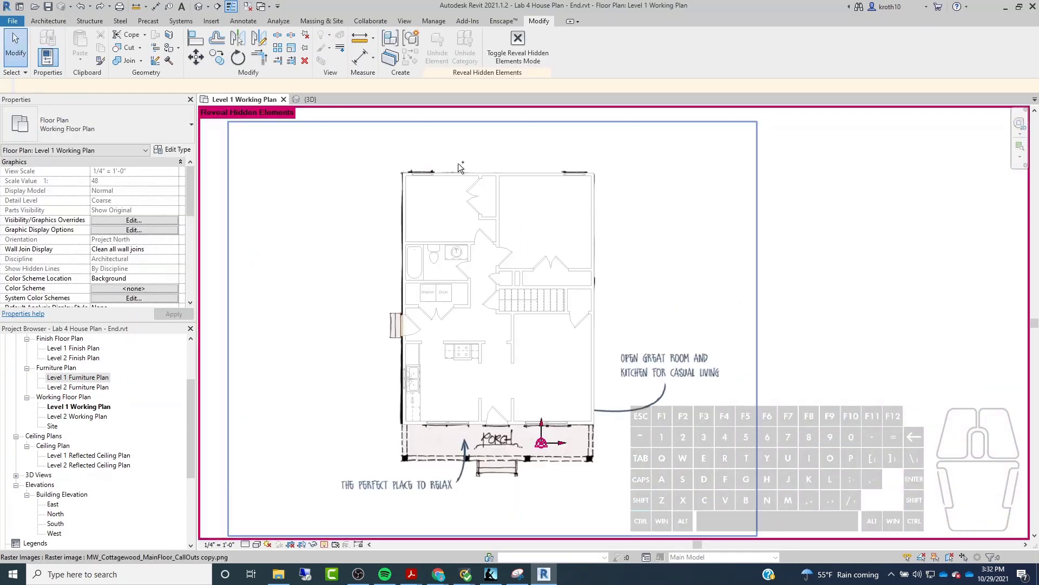
pyautogui.click(98, 7)
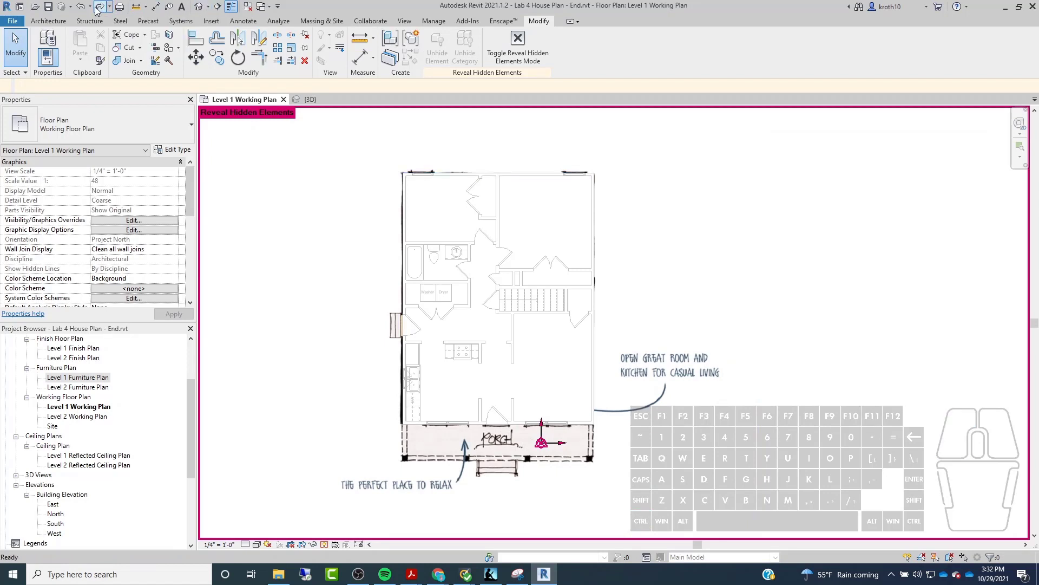
pyautogui.press('Escape')
# Step: Hide the renovation sketch image in the Level 1 working plan as an individual element
pyautogui.click(406, 462)
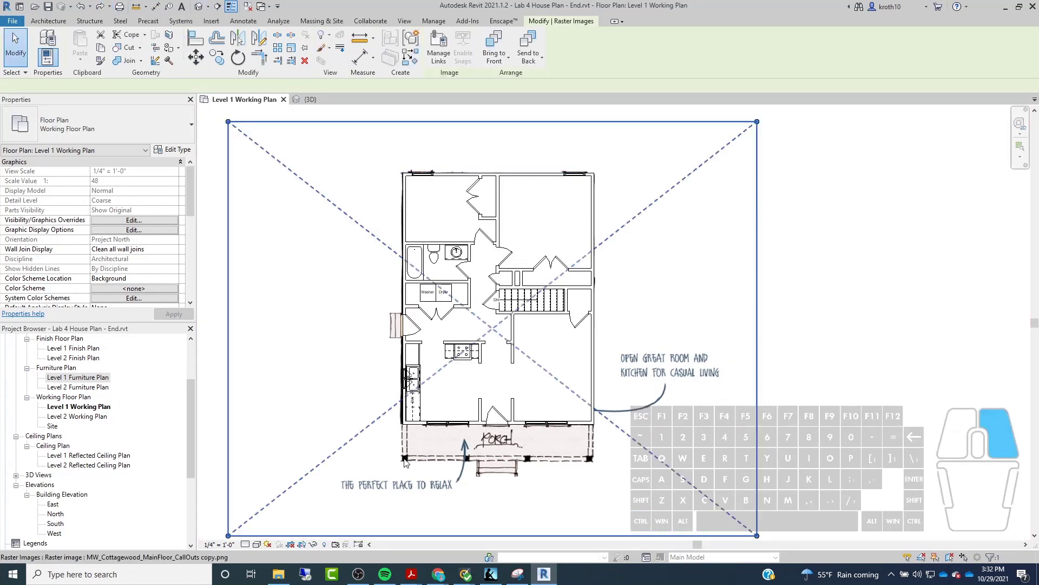
pyautogui.rightClick(406, 462)
pyautogui.moveTo(487, 268)
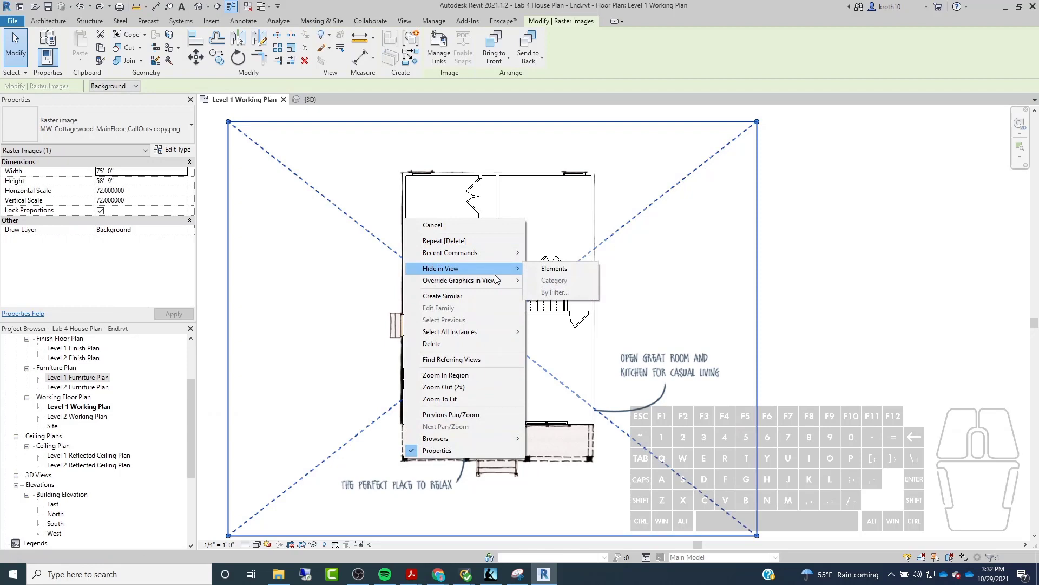
pyautogui.click(554, 269)
pyautogui.scroll(3, 458, 319)
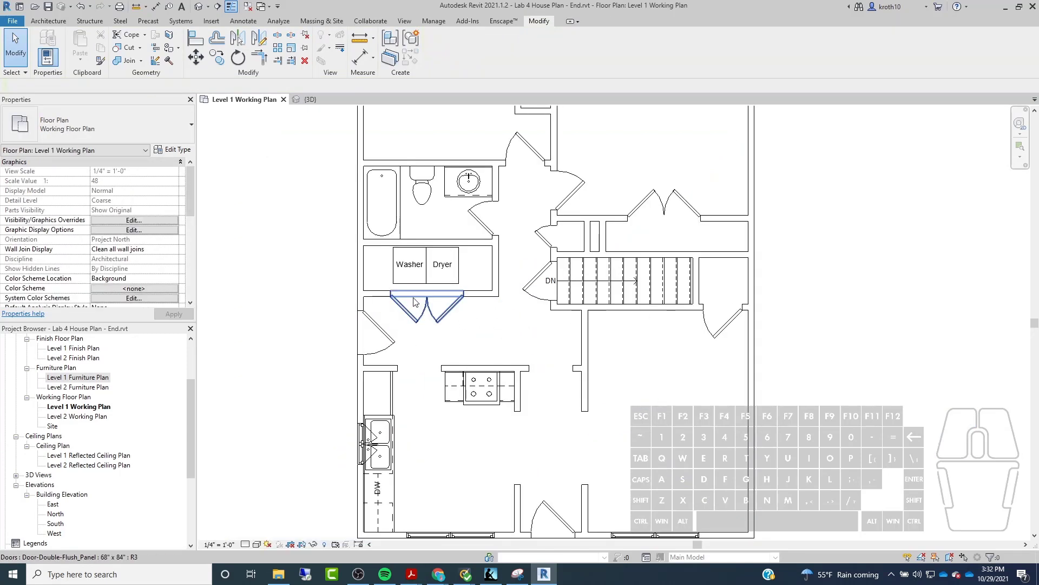
# Step: Open the Level 1 Reflected Ceiling Plan view
pyautogui.keyDown('ctrl'); pyautogui.scroll(-2, 457, 320); pyautogui.keyUp('ctrl')
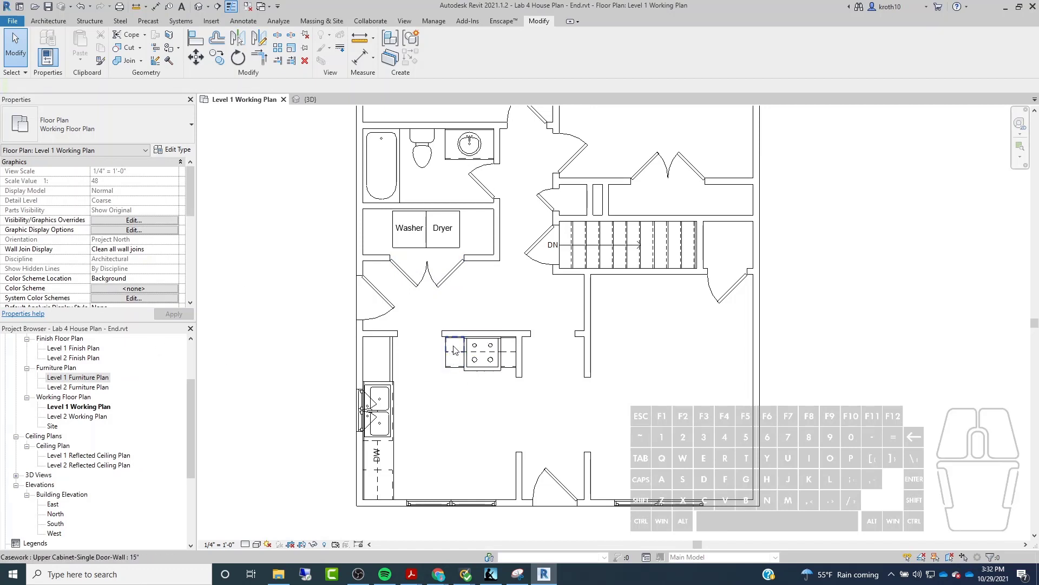
pyautogui.click(124, 458)
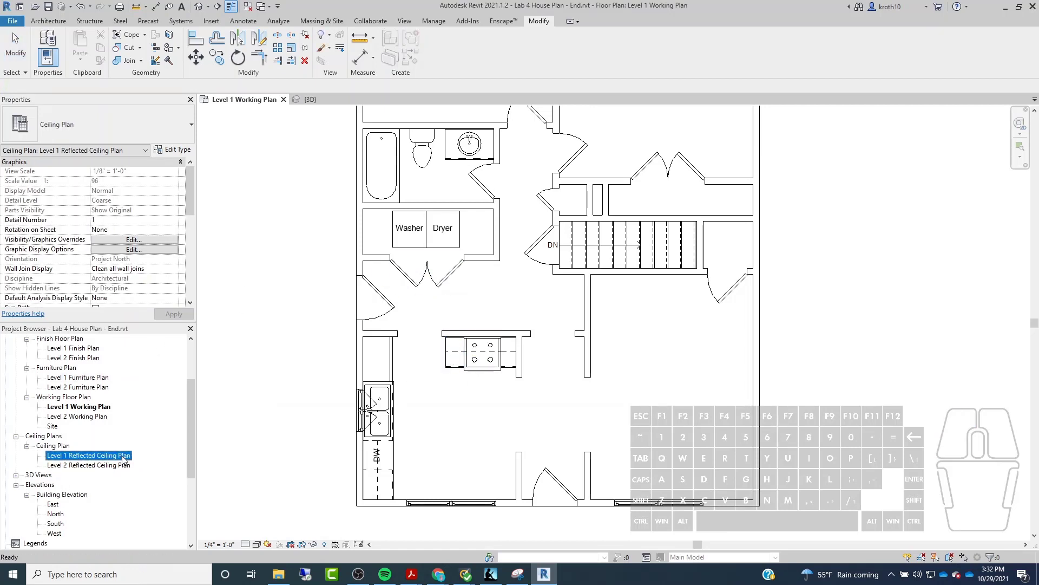
pyautogui.doubleClick(79, 457)
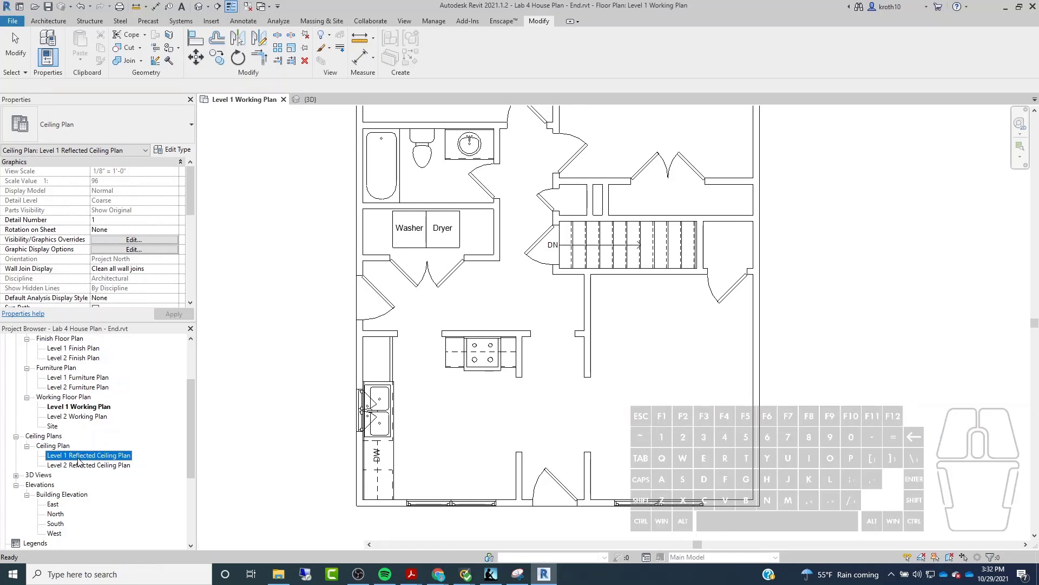
pyautogui.scroll(8, 573, 249)
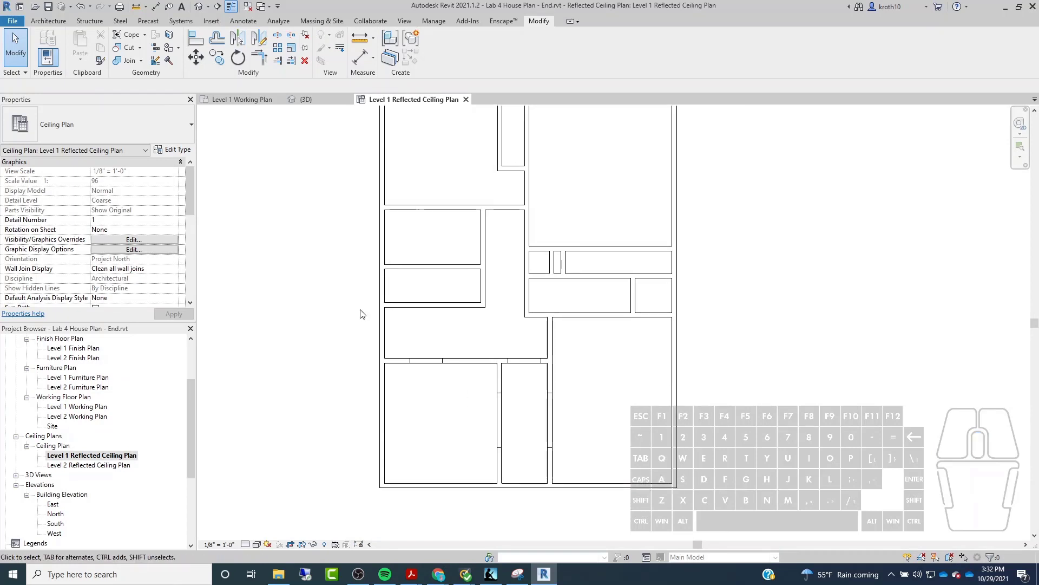
pyautogui.click(59, 21)
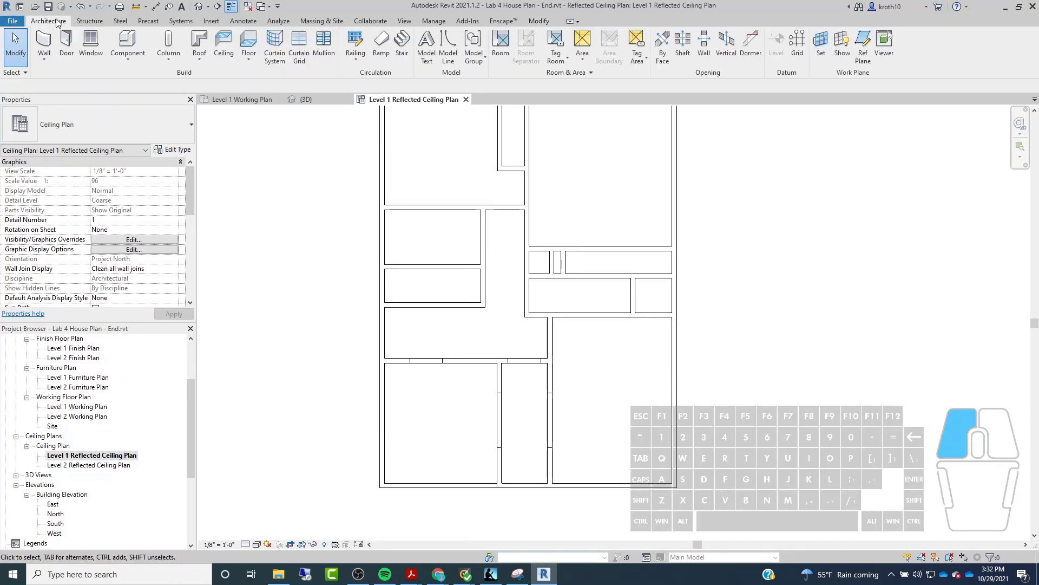
pyautogui.click(223, 44)
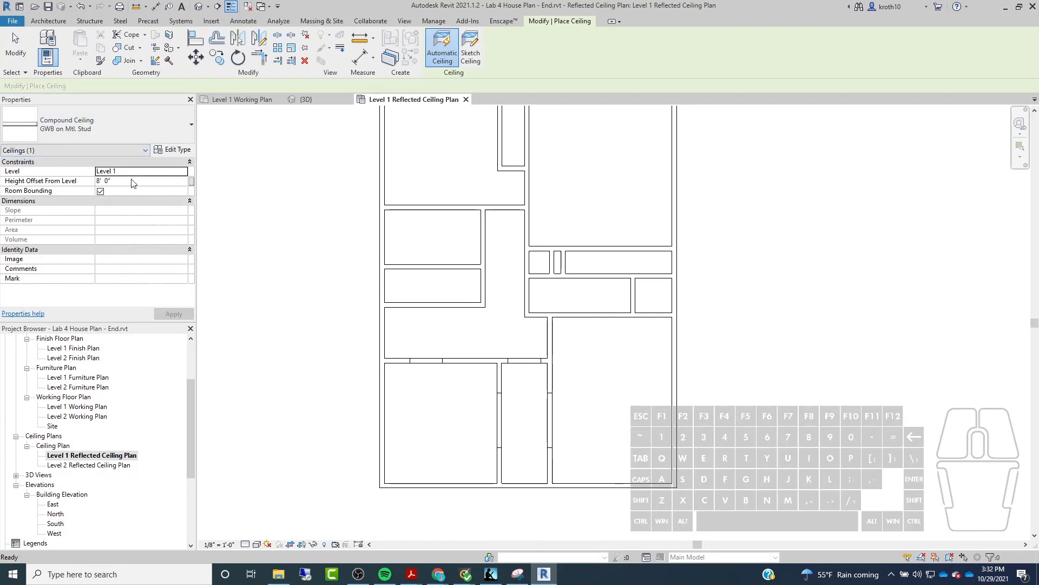
pyautogui.scroll(-2, 456, 243)
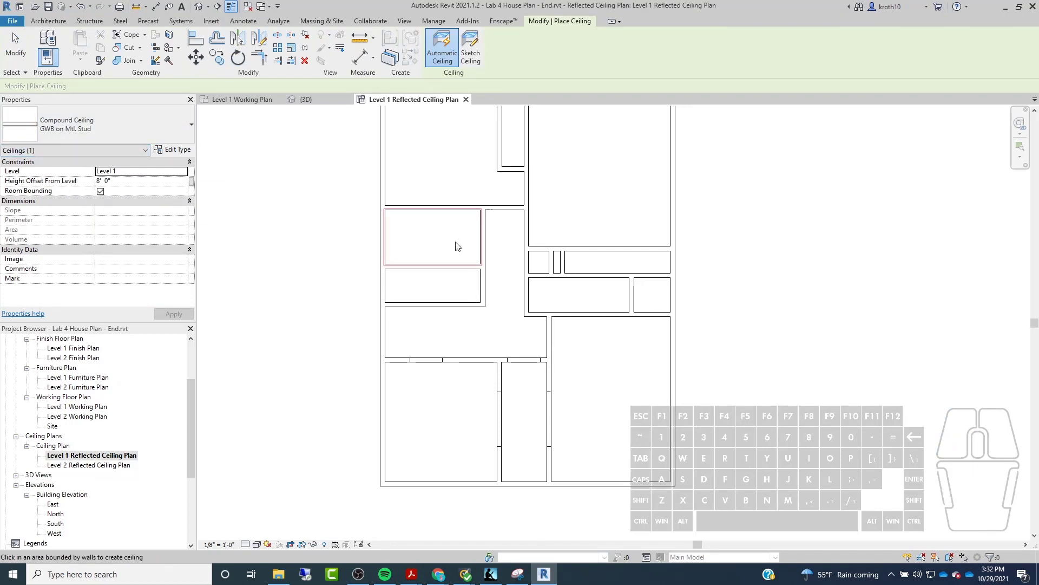
pyautogui.click(470, 56)
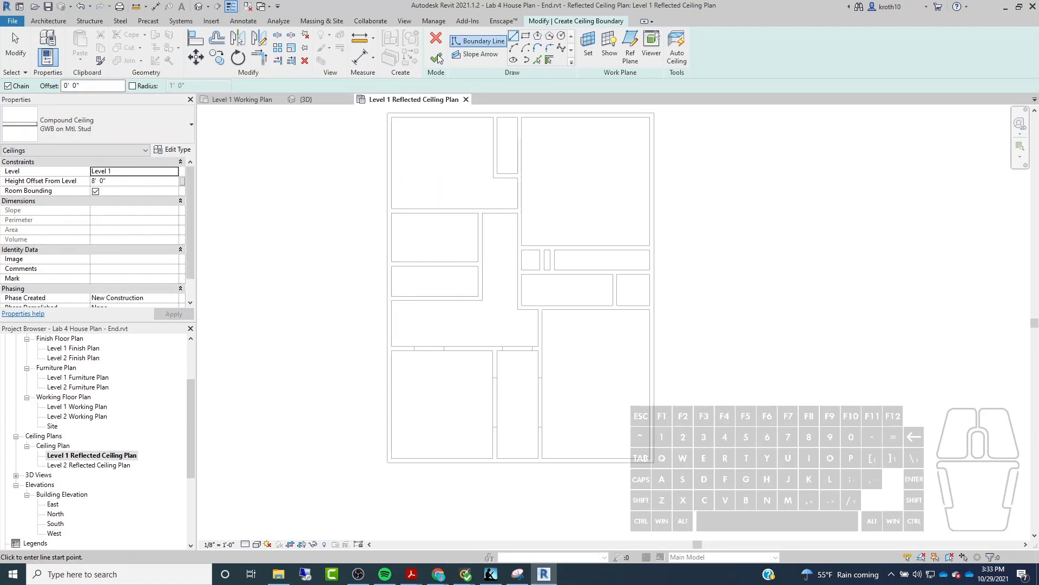
pyautogui.click(436, 39)
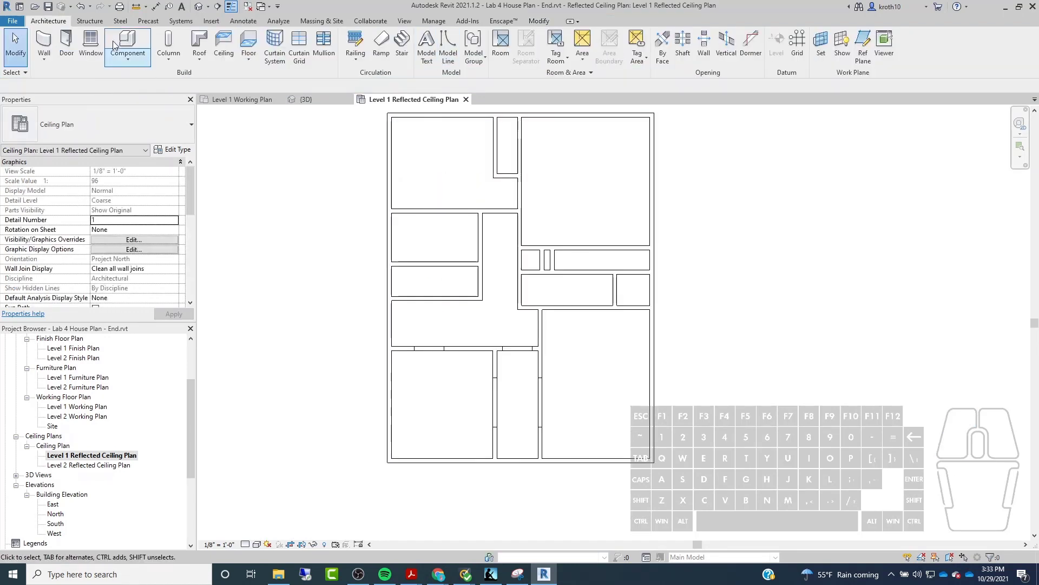
# Step: Place automatic GWB on Mtl. Stud ceilings on Level 1 at an 8' 0" height offset in the enclosed rooms
pyautogui.click(223, 43)
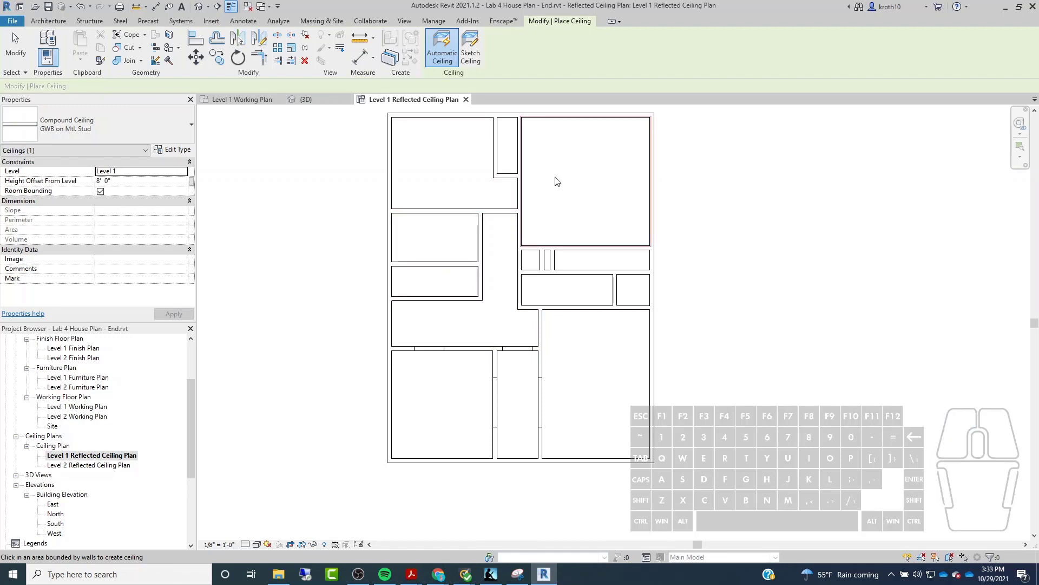
pyautogui.click(502, 152)
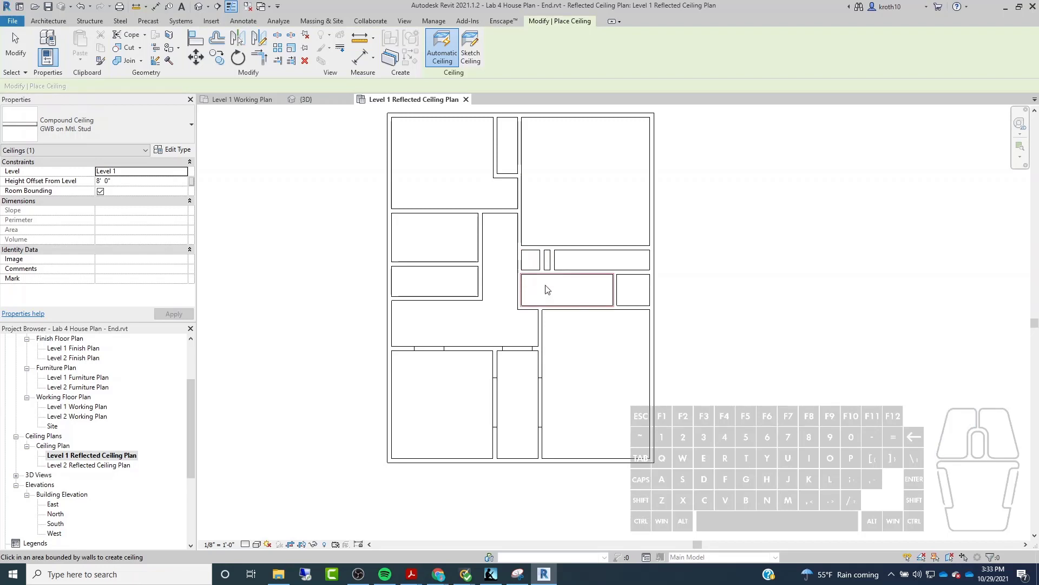
pyautogui.click(435, 281)
pyautogui.press('Escape')
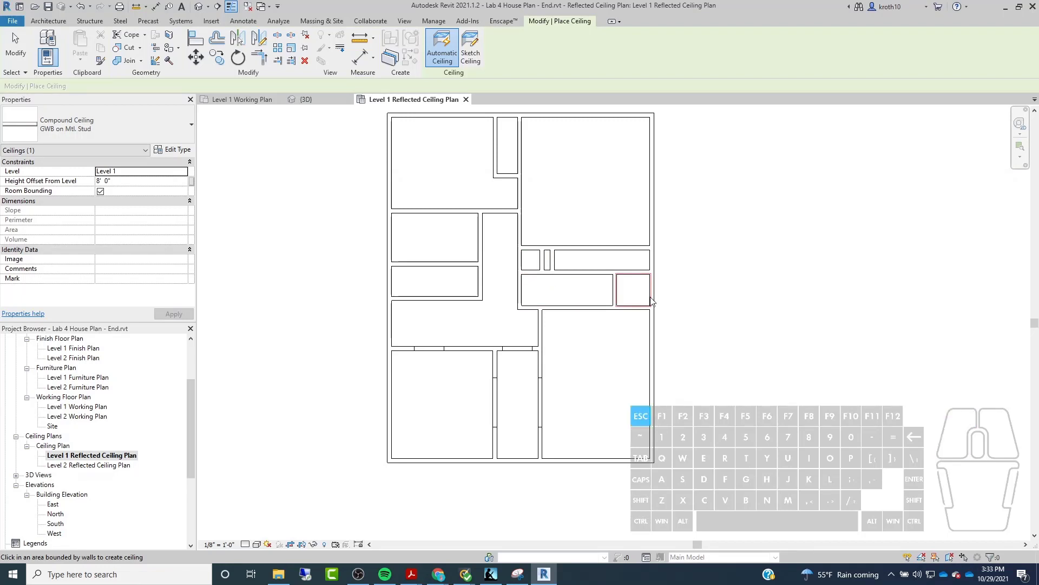
pyautogui.press('Escape')
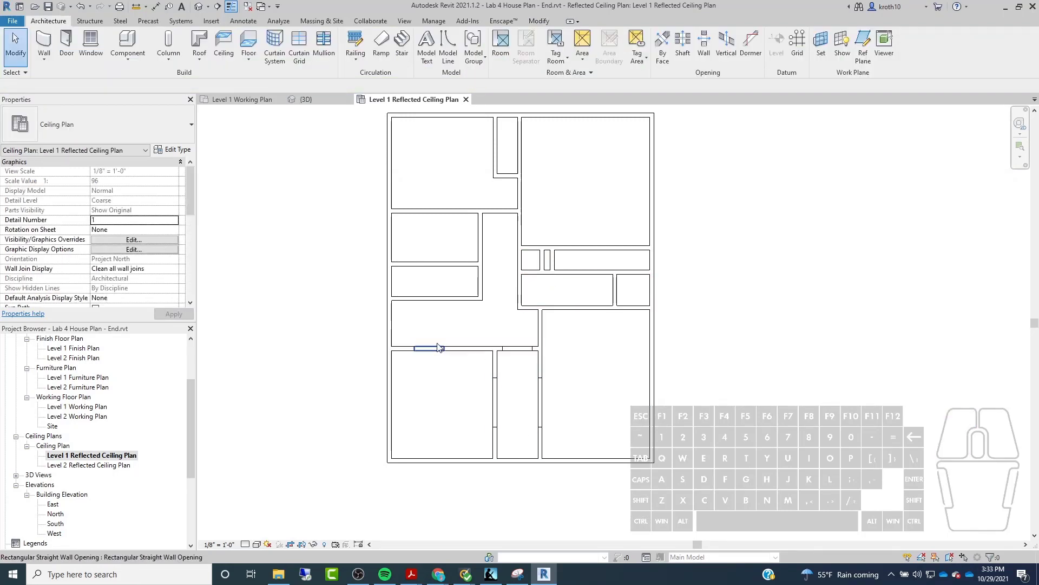
# Step: Demolish the wall separating the kitchen and entry hall from the hallway, plus both side walls of the entry hall
pyautogui.scroll(2, 460, 359)
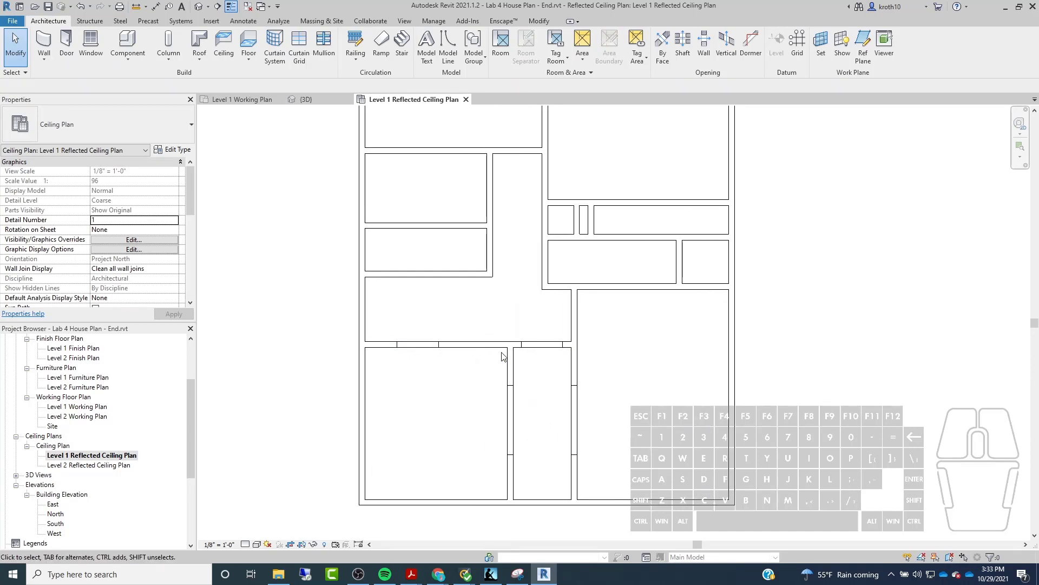
pyautogui.click(463, 345)
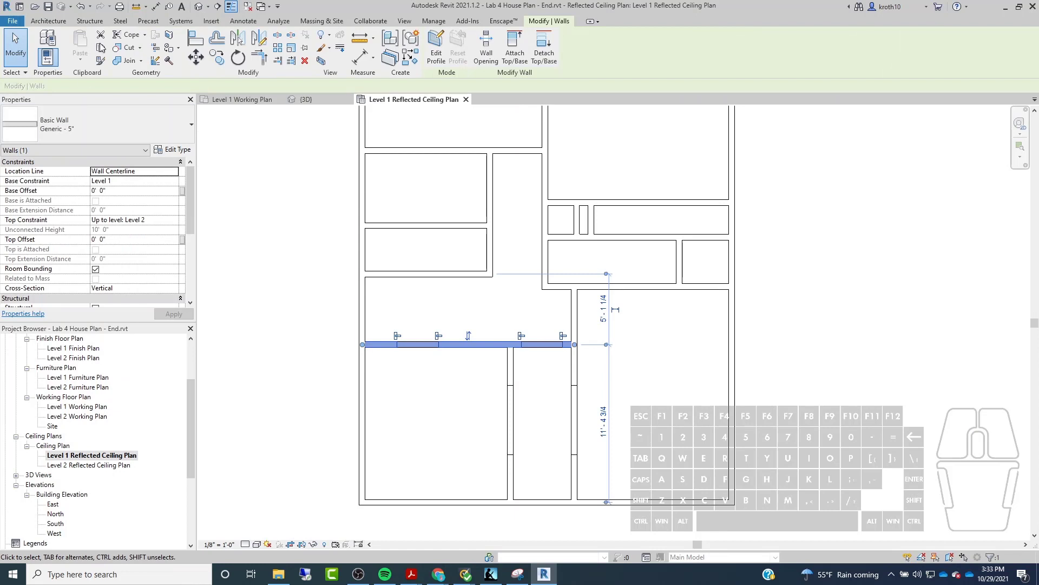
pyautogui.click(170, 64)
pyautogui.click(498, 345)
pyautogui.click(513, 371)
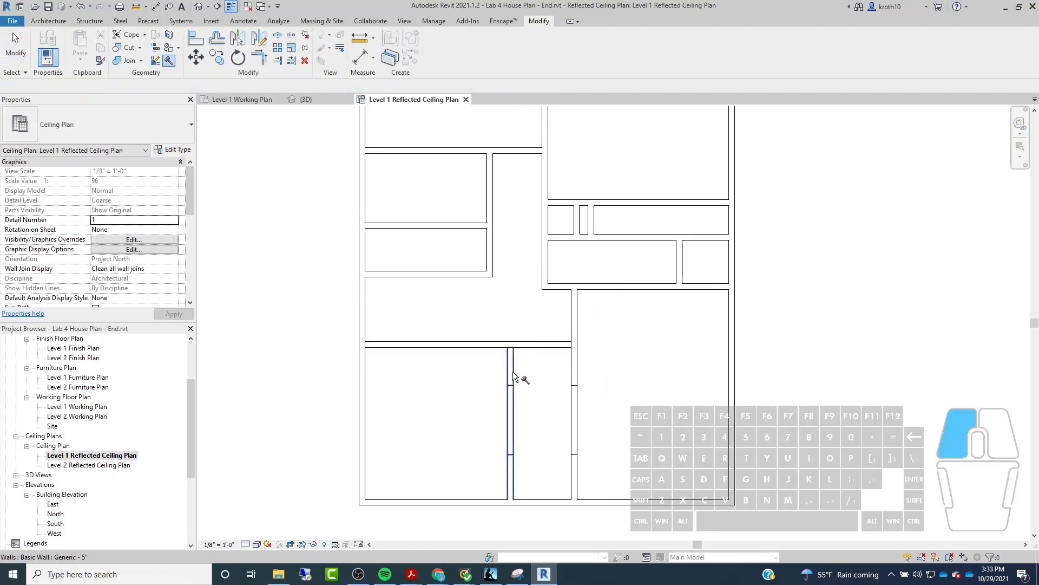
pyautogui.press('Escape')
pyautogui.press('Escape')
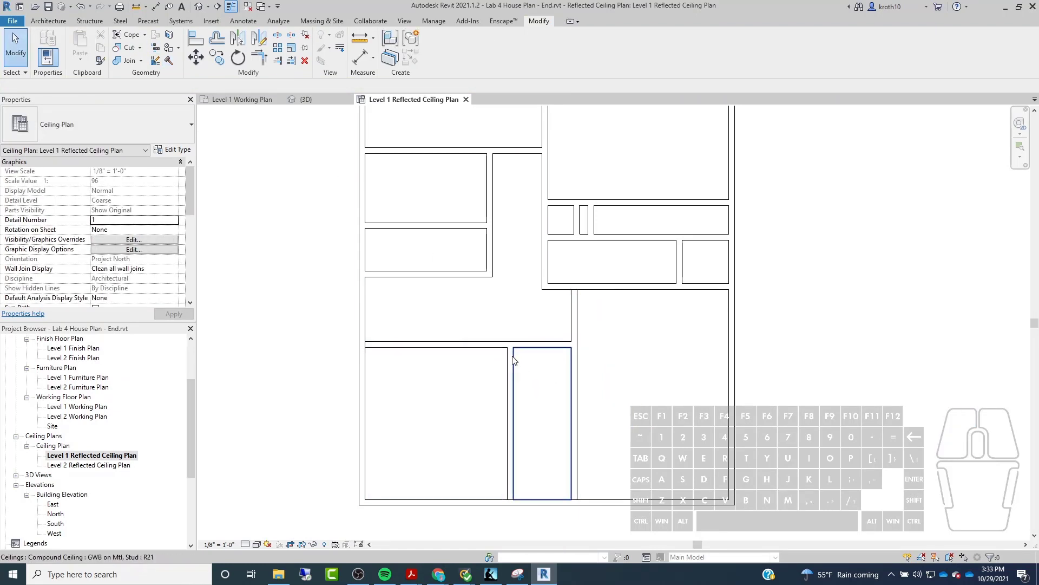
# Step: Delete the separate ceilings over the living room, entry hall, kitchen and hallway
pyautogui.click(514, 359)
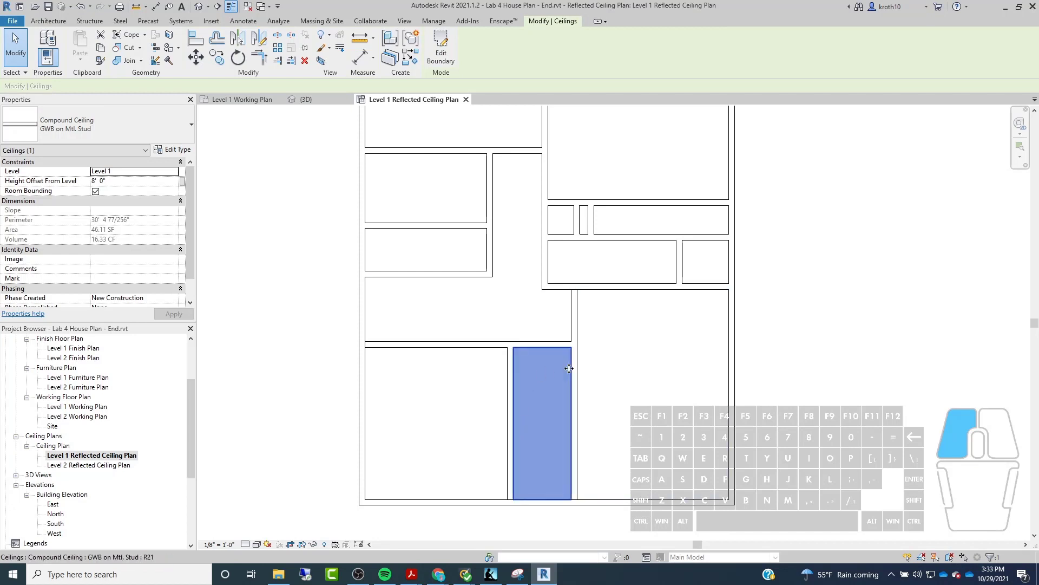
pyautogui.click(577, 347)
pyautogui.press('Delete')
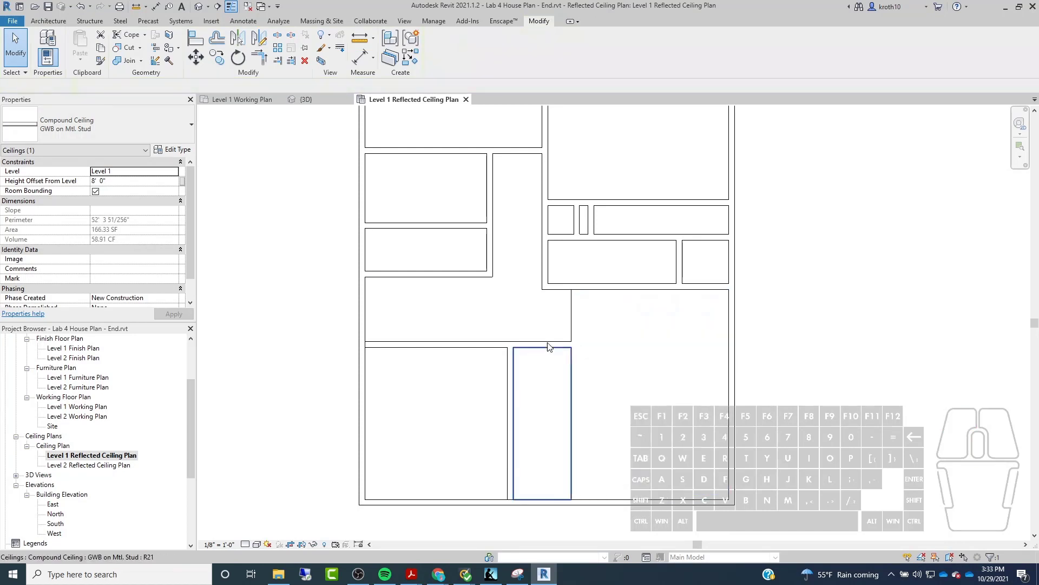
pyautogui.click(536, 353)
pyautogui.press('Delete')
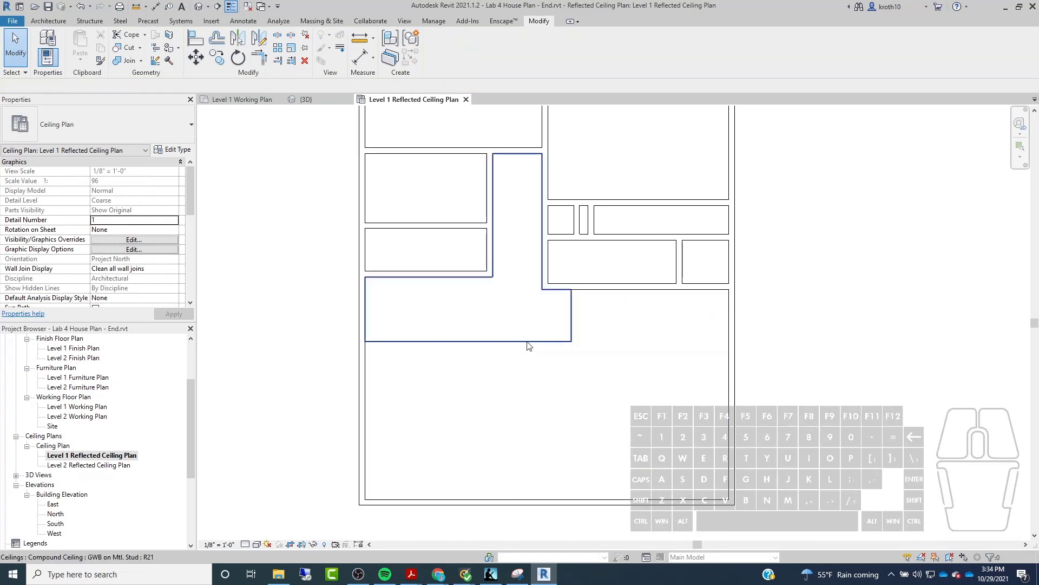
pyautogui.click(466, 334)
pyautogui.press('Delete')
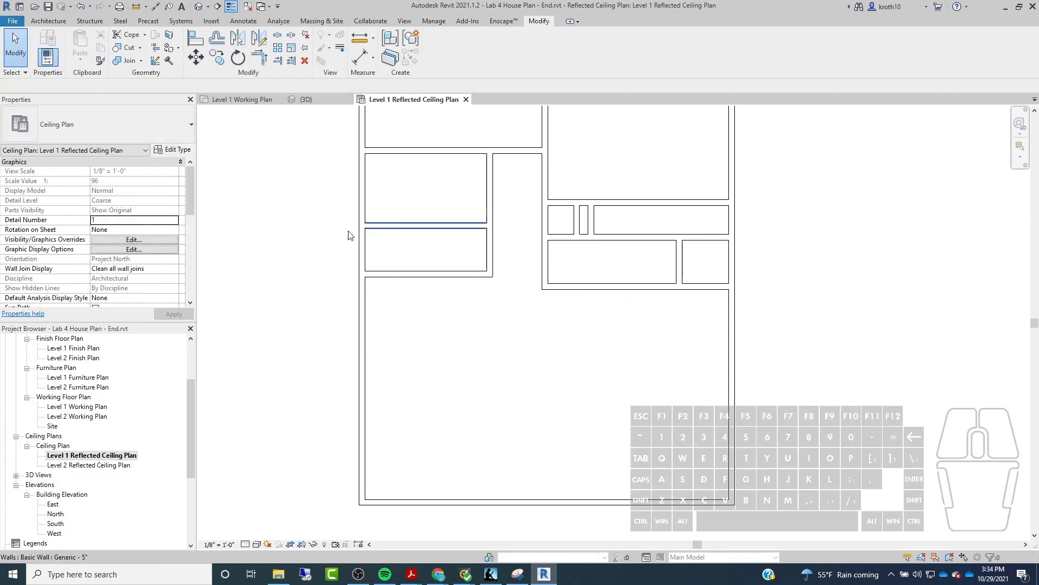
# Step: Place one automatic GWB on Mtl. Stud ceiling over the merged open area and select it to check its extent
pyautogui.click(58, 23)
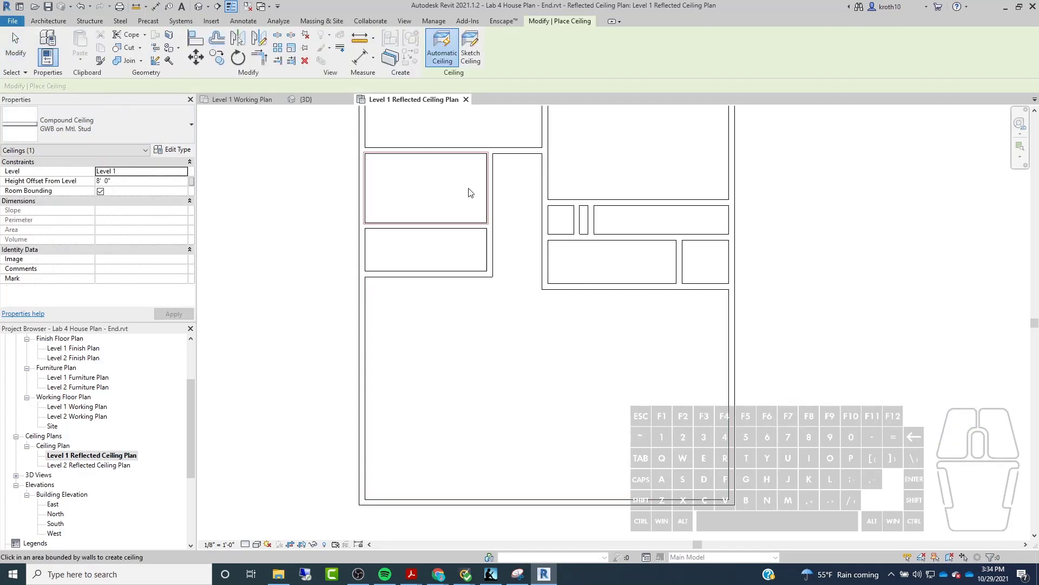
pyautogui.press('Escape')
pyautogui.press('Escape')
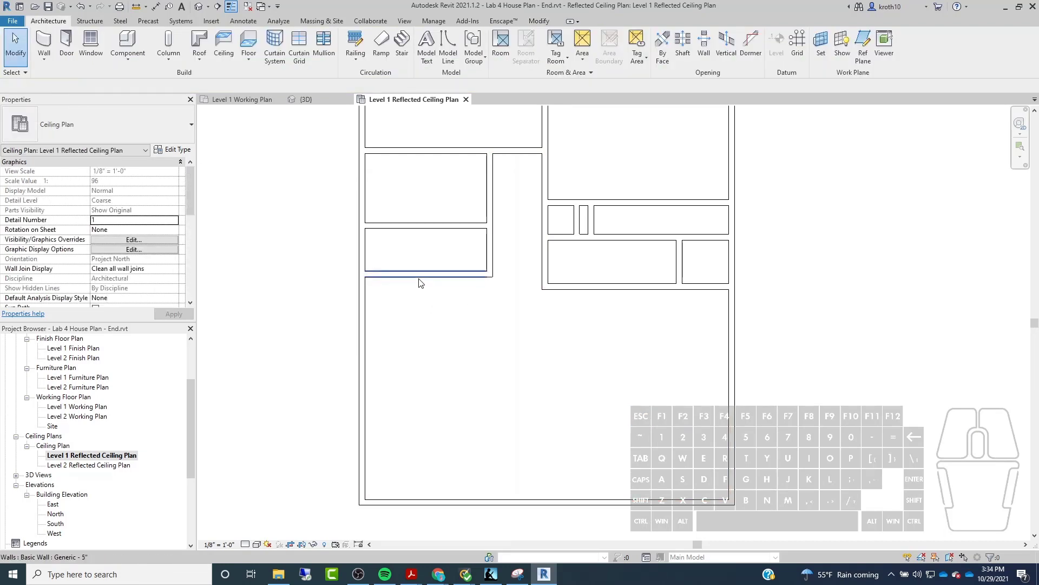
pyautogui.click(421, 282)
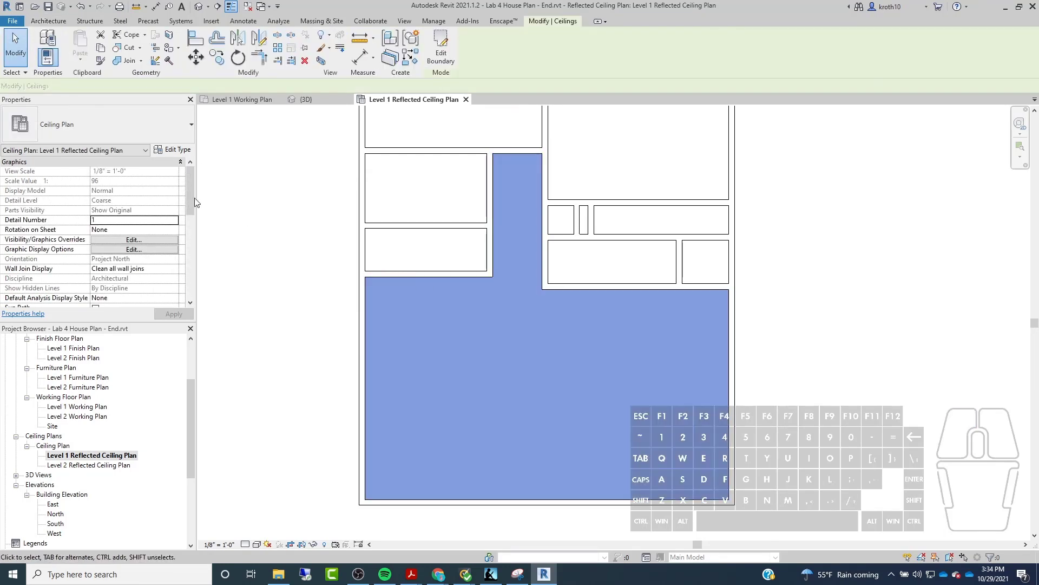
pyautogui.scroll(-2, 506, 284)
pyautogui.scroll(-1, 508, 249)
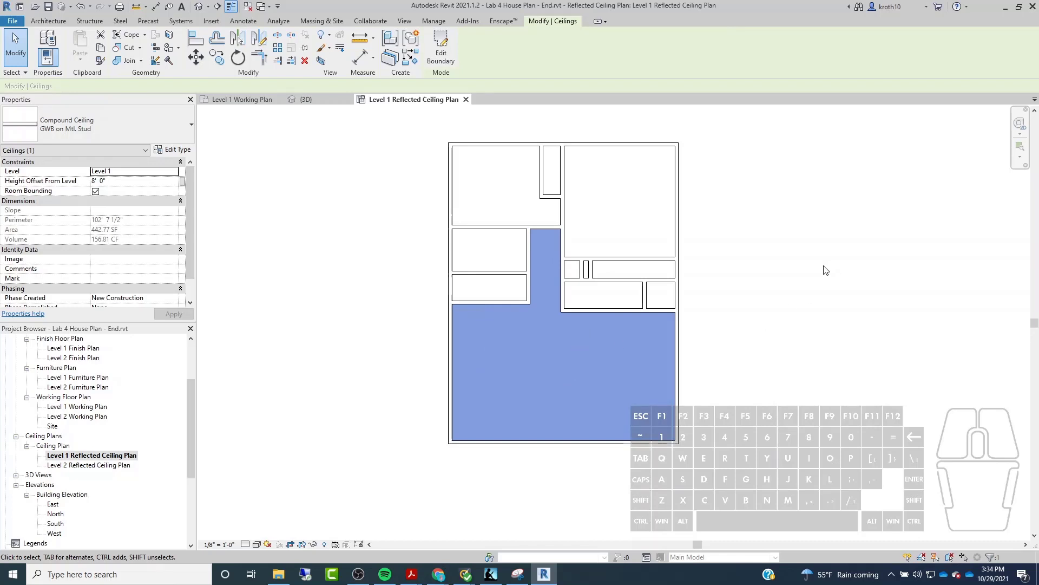
pyautogui.scroll(1, 547, 298)
pyautogui.press('Escape')
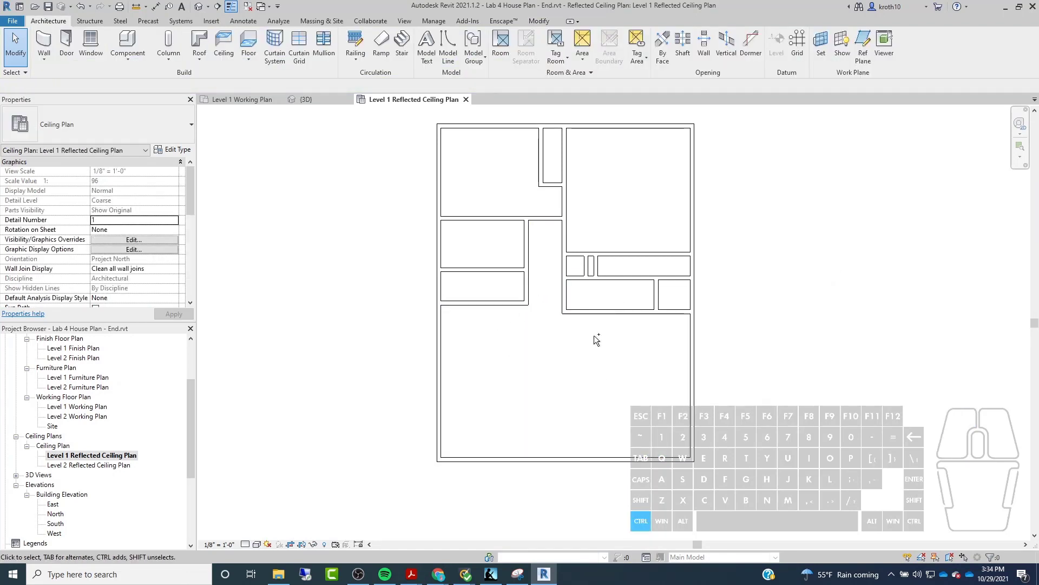
# Step: Undo the merged ceiling, the ceiling deletions and the wall demolition, leaving nothing selected
pyautogui.hotkey('ctrl', 'z')
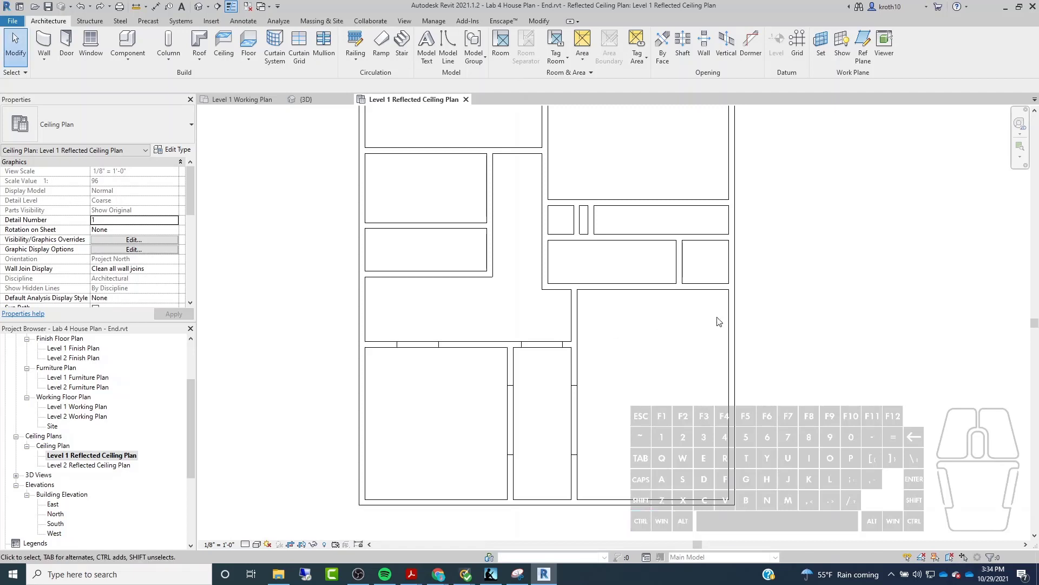
pyautogui.click(459, 349)
pyautogui.press('Escape')
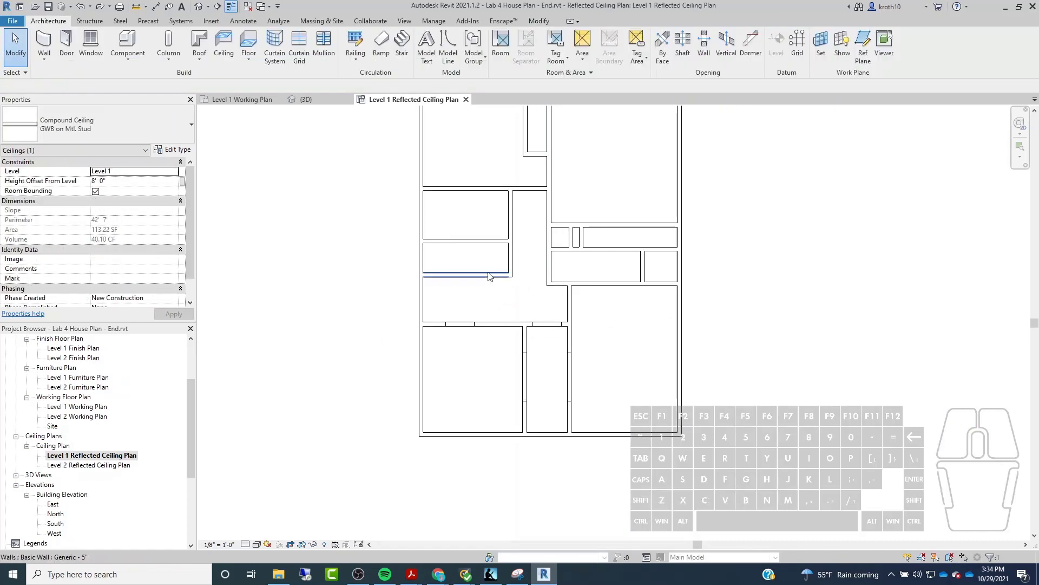
pyautogui.scroll(3, 413, 331)
pyautogui.moveTo(721, 303); pyautogui.dragTo(617, 196, button='middle')
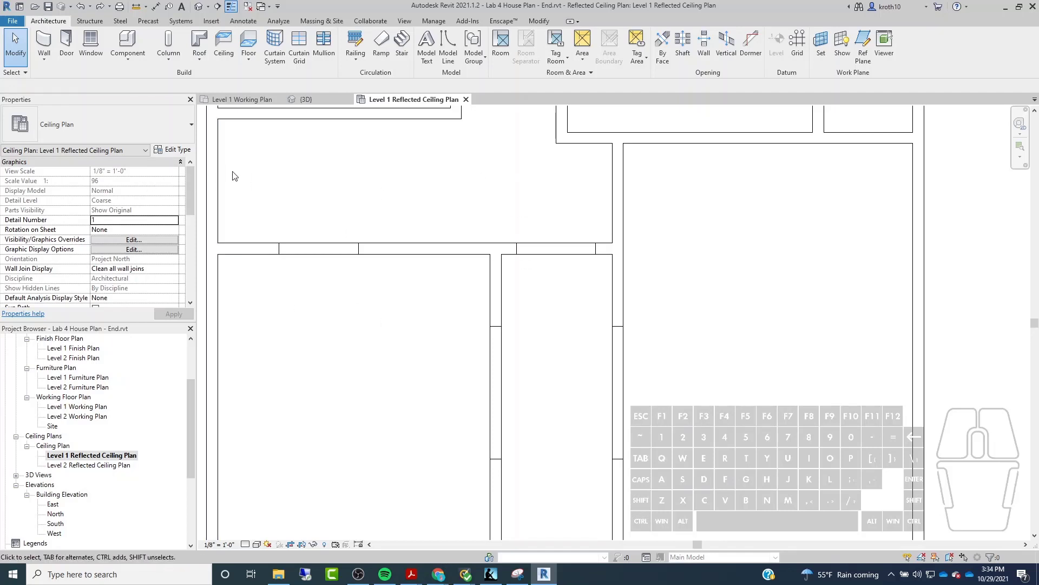
pyautogui.moveTo(235, 175); pyautogui.dragTo(281, 178, button='middle')
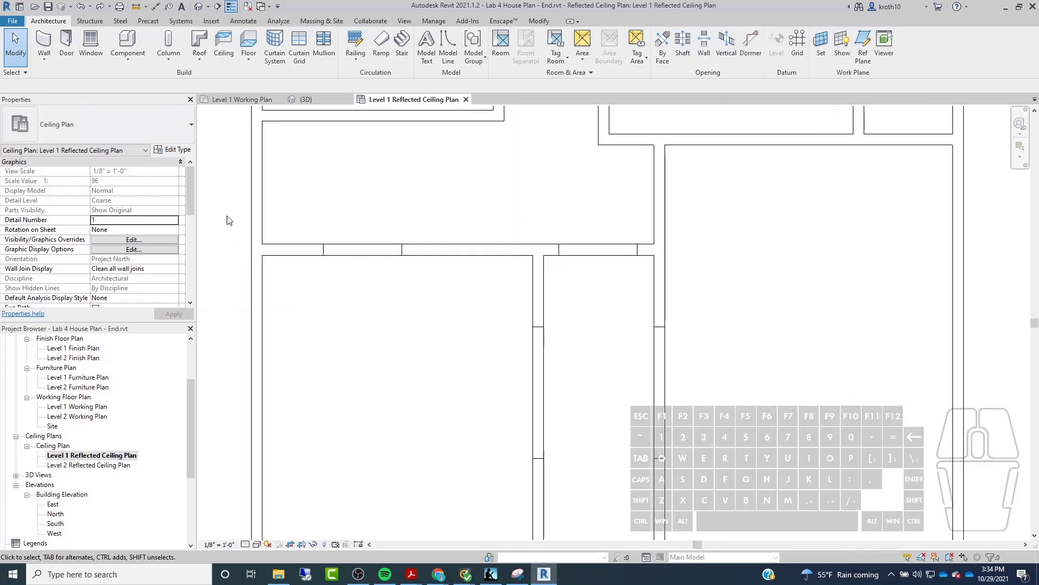
pyautogui.click(180, 150)
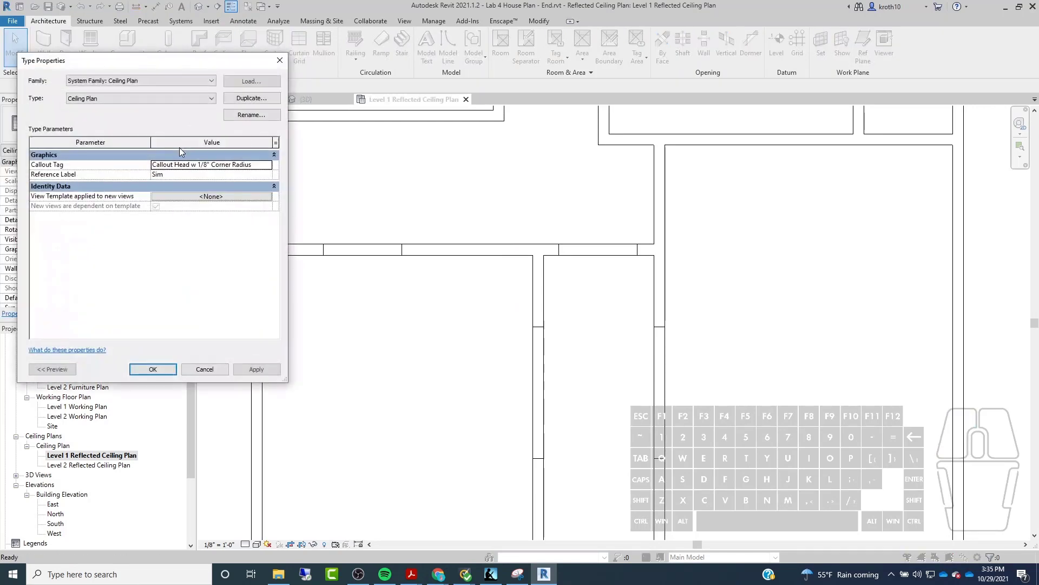
pyautogui.click(180, 50)
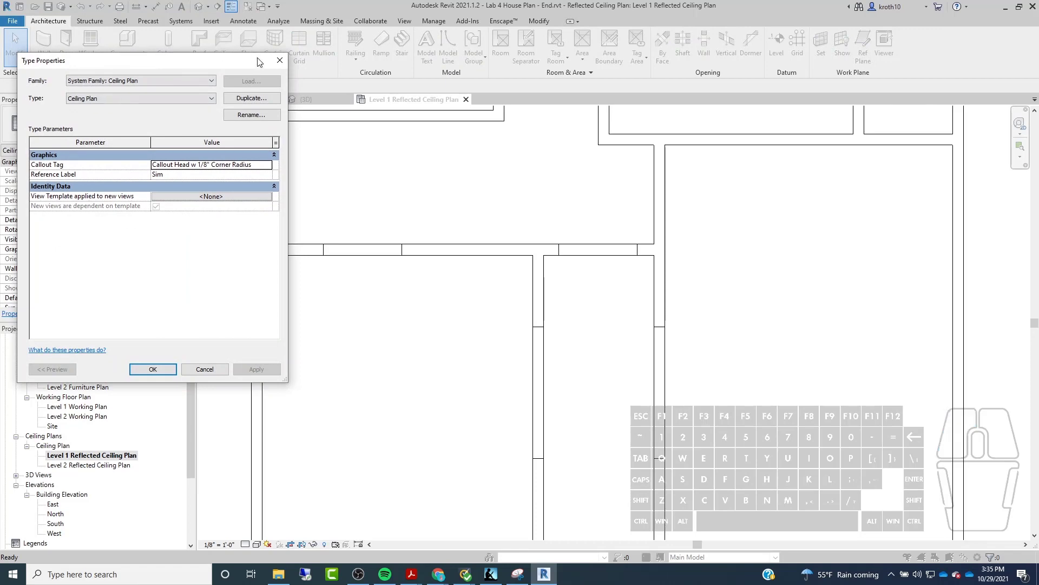
pyautogui.press('Escape')
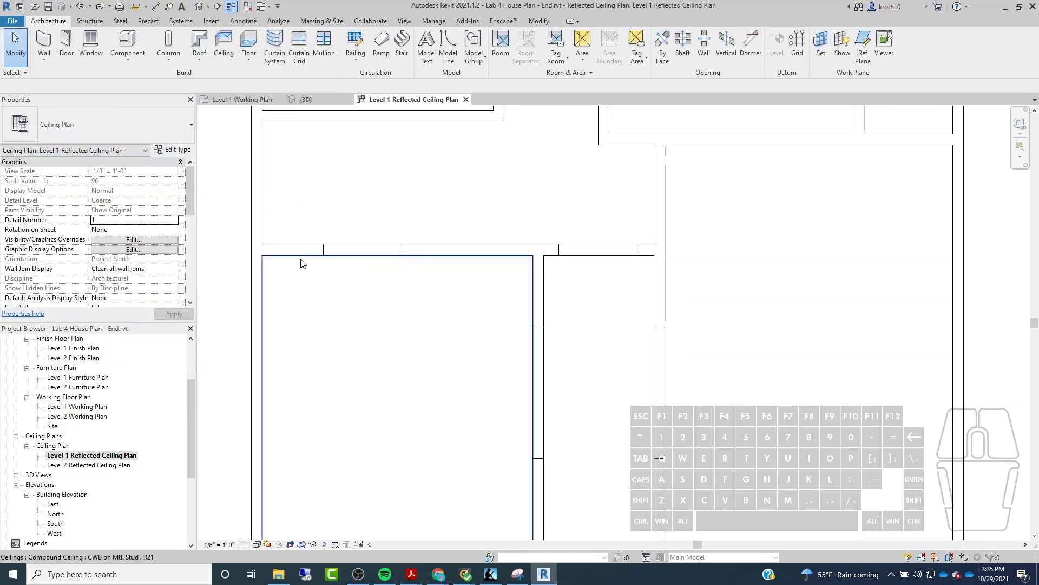
# Step: Open the Gypsum Wall Board material from the finish layer of the kitchen ceiling's GWB on Mtl. Stud type
pyautogui.click(302, 265)
pyautogui.click(176, 150)
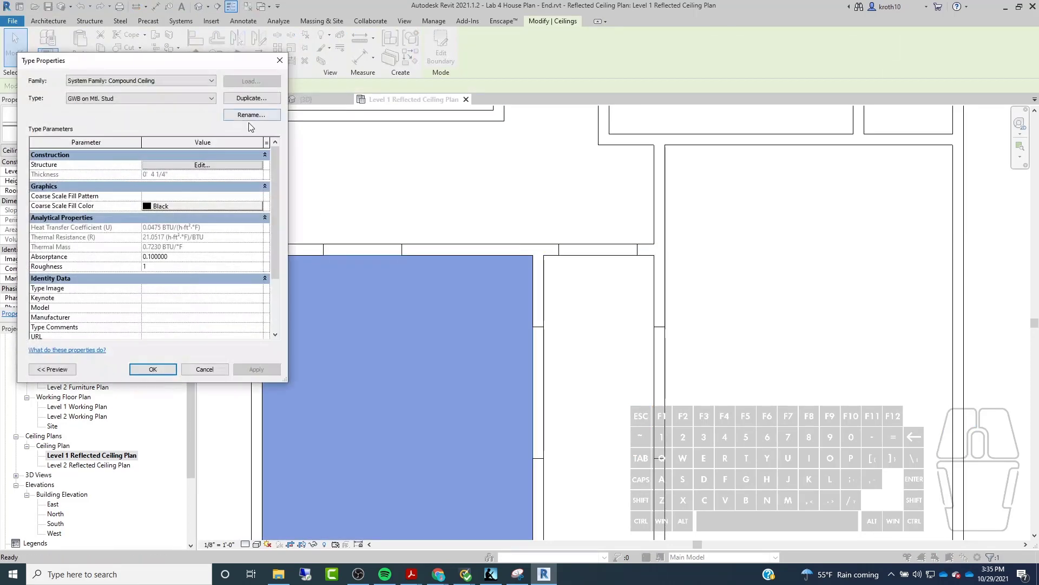
pyautogui.click(221, 172)
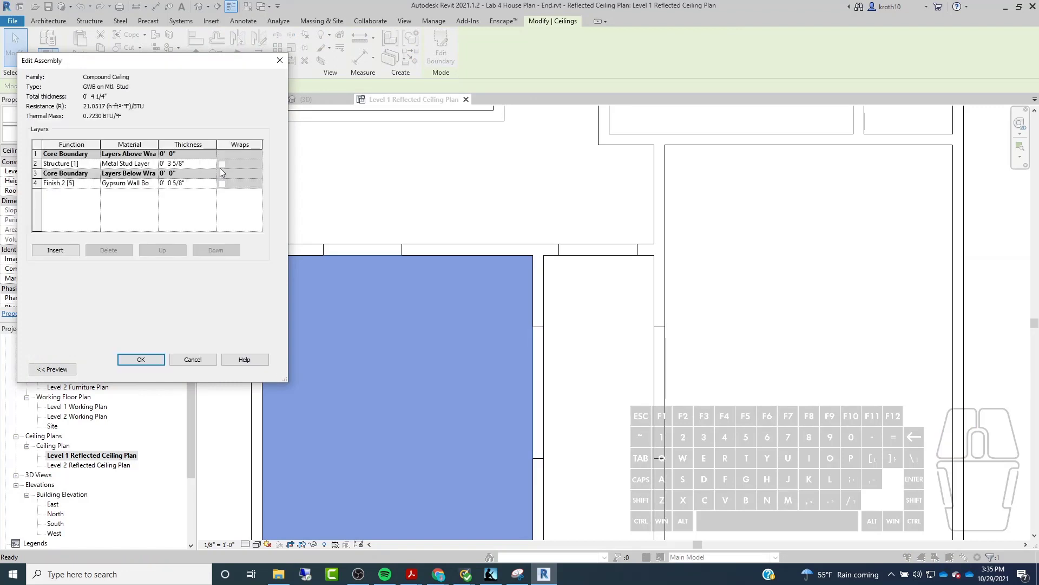
pyautogui.click(138, 183)
pyautogui.click(154, 183)
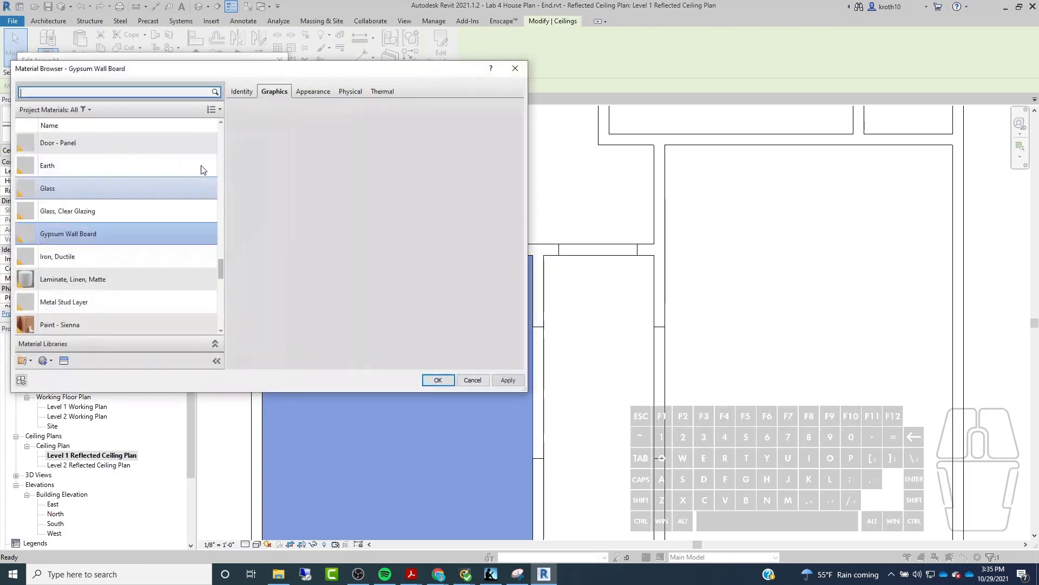
pyautogui.moveTo(238, 57); pyautogui.dragTo(455, 57)
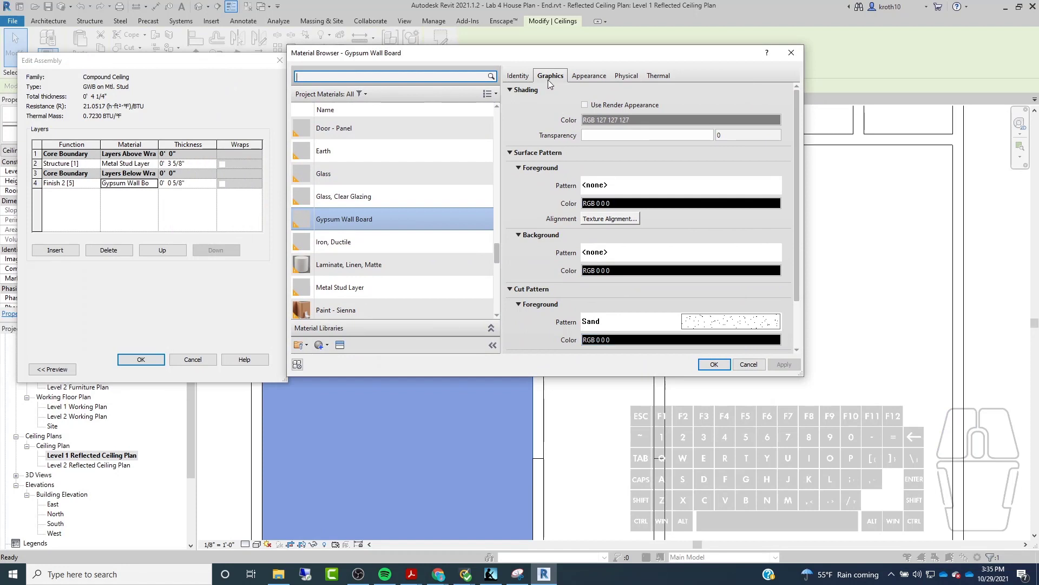
pyautogui.moveTo(553, 54); pyautogui.dragTo(596, 42)
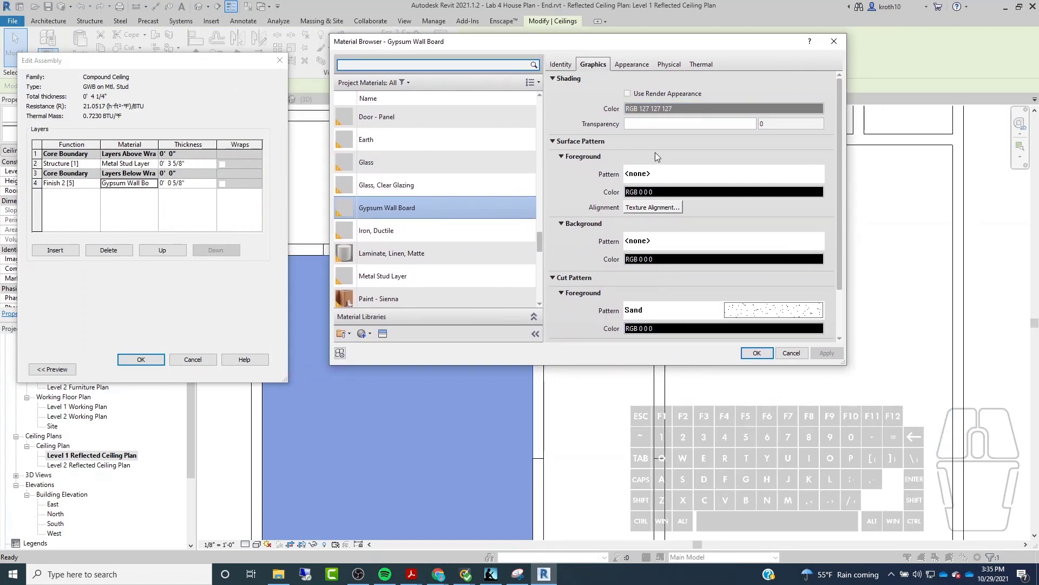
# Step: Set the Gypsum Wall Board material's foreground surface pattern to the Sand drafting pattern and apply it
pyautogui.scroll(-2, 655, 151)
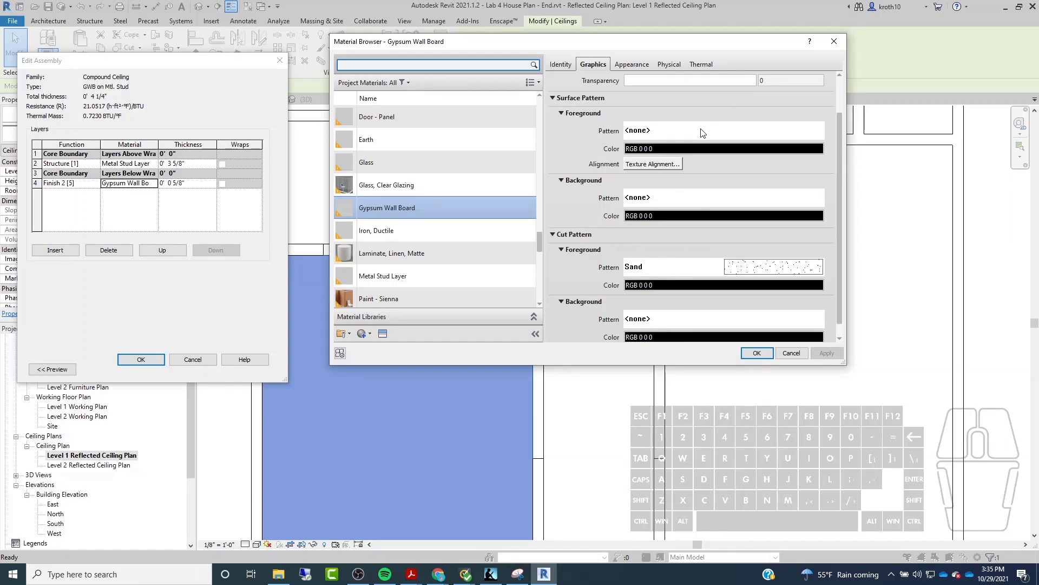
pyautogui.click(670, 133)
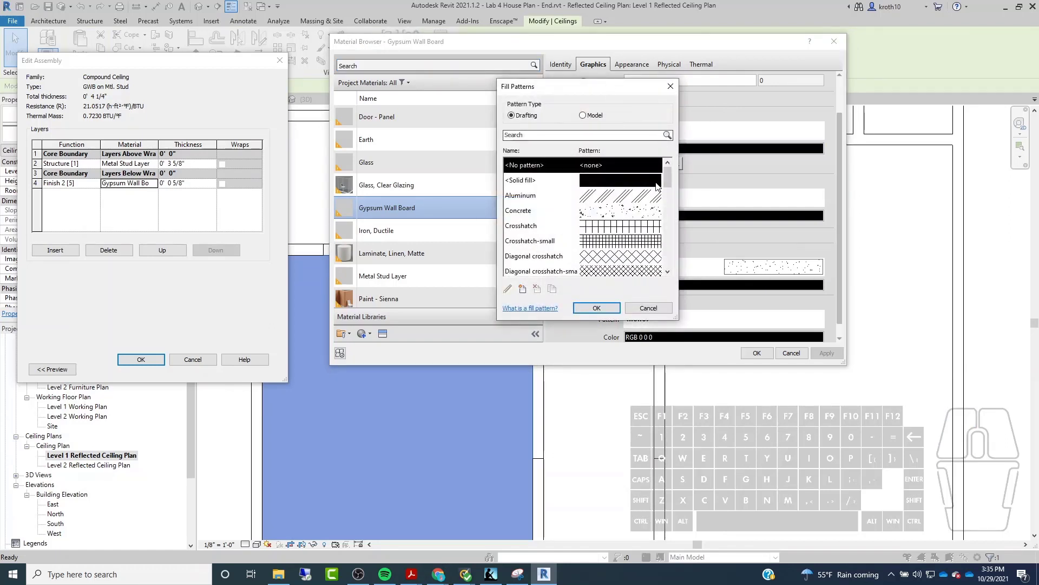
pyautogui.click(585, 134)
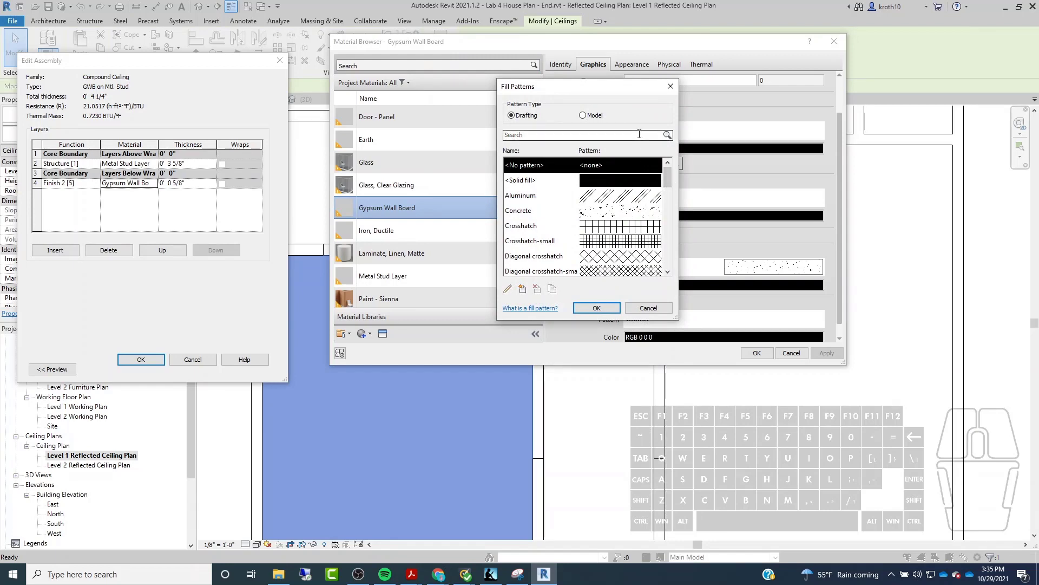
pyautogui.write('sand')
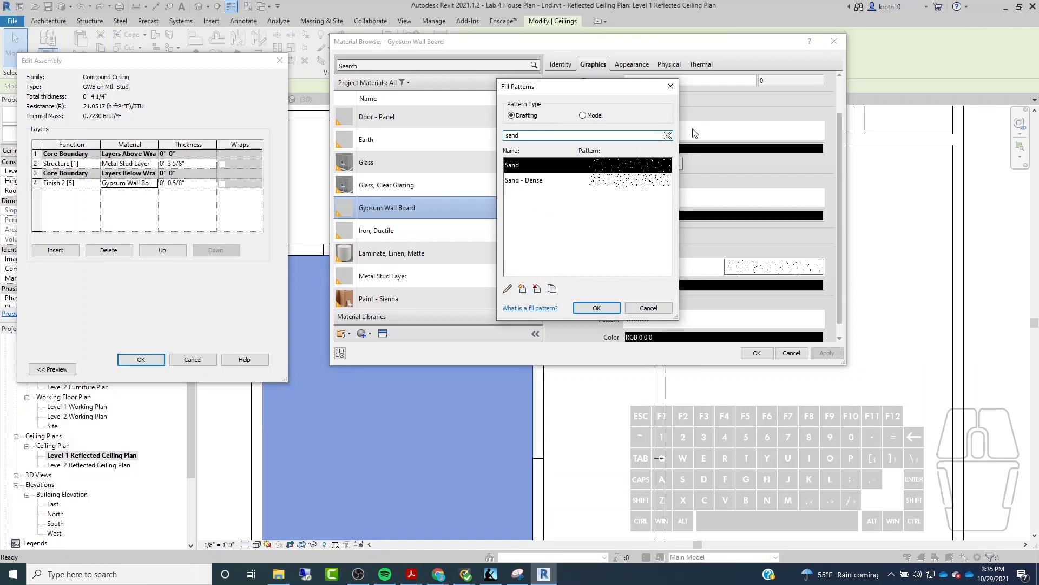
pyautogui.click(651, 167)
pyautogui.click(595, 312)
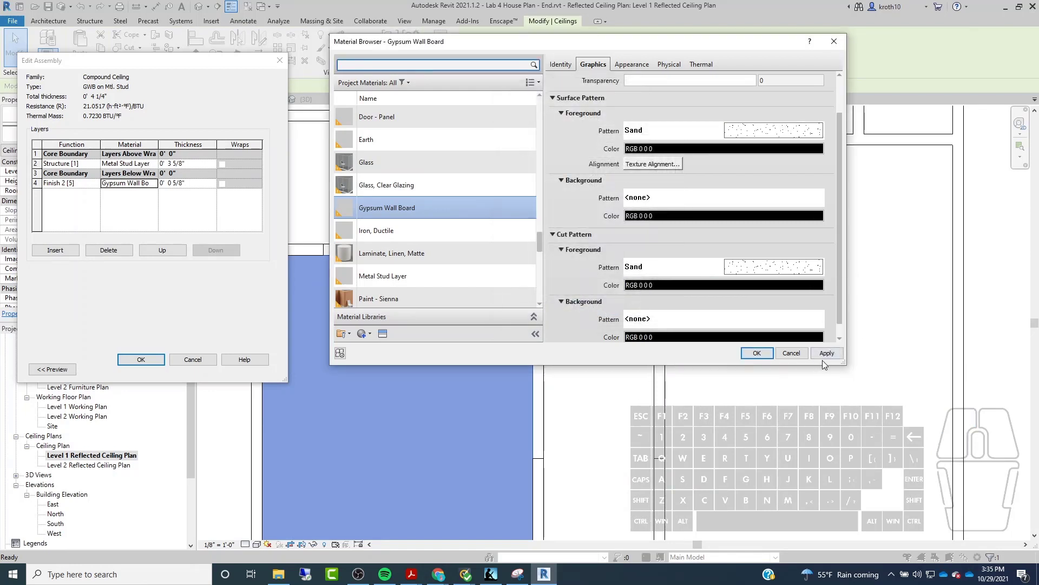
pyautogui.click(825, 356)
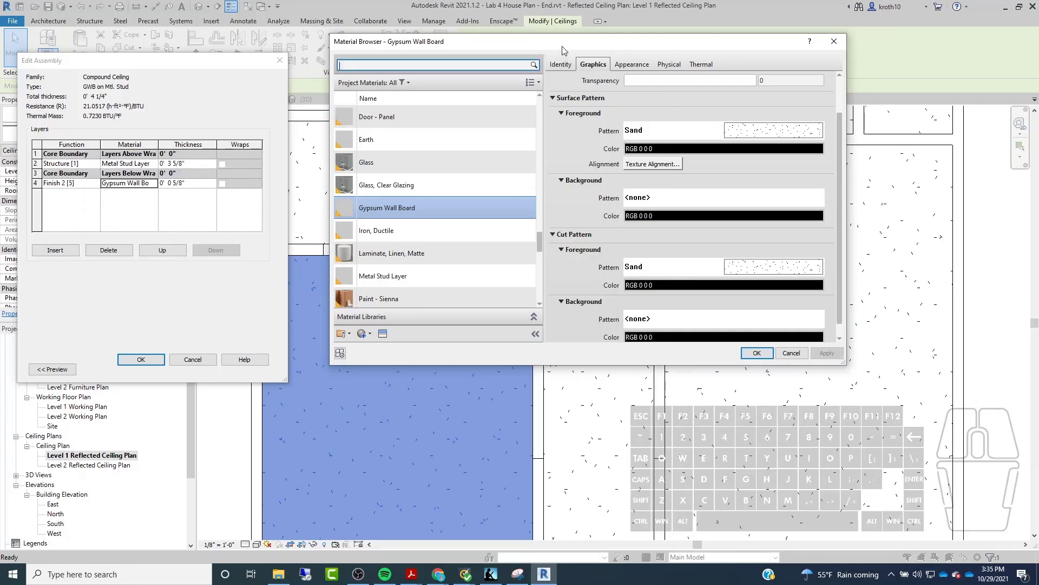
# Step: Duplicate the Gypsum Wall Board material and give the copy its own duplicated appearance asset
pyautogui.moveTo(562, 48); pyautogui.dragTo(524, 43)
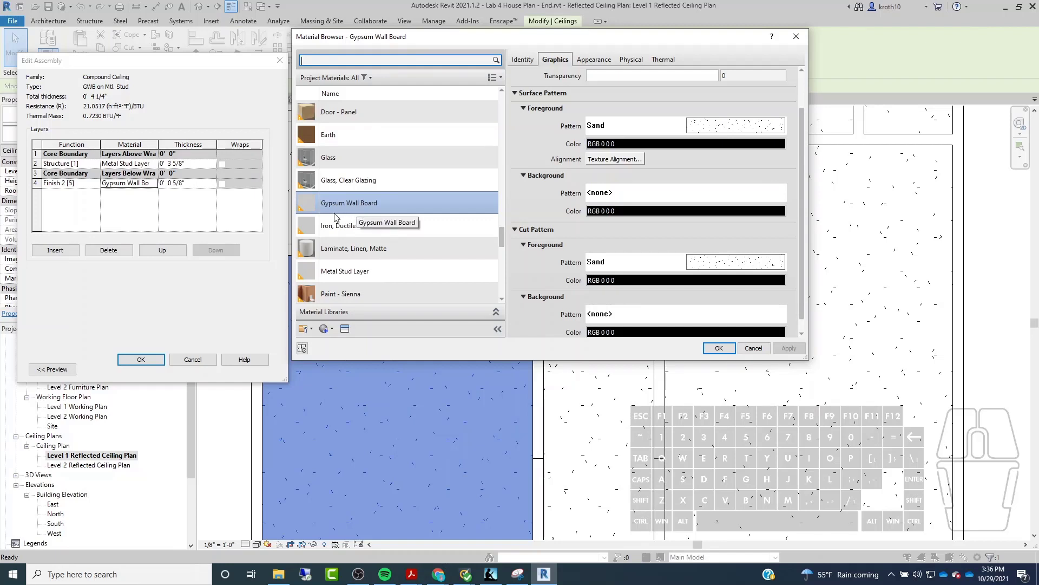
pyautogui.rightClick(365, 202)
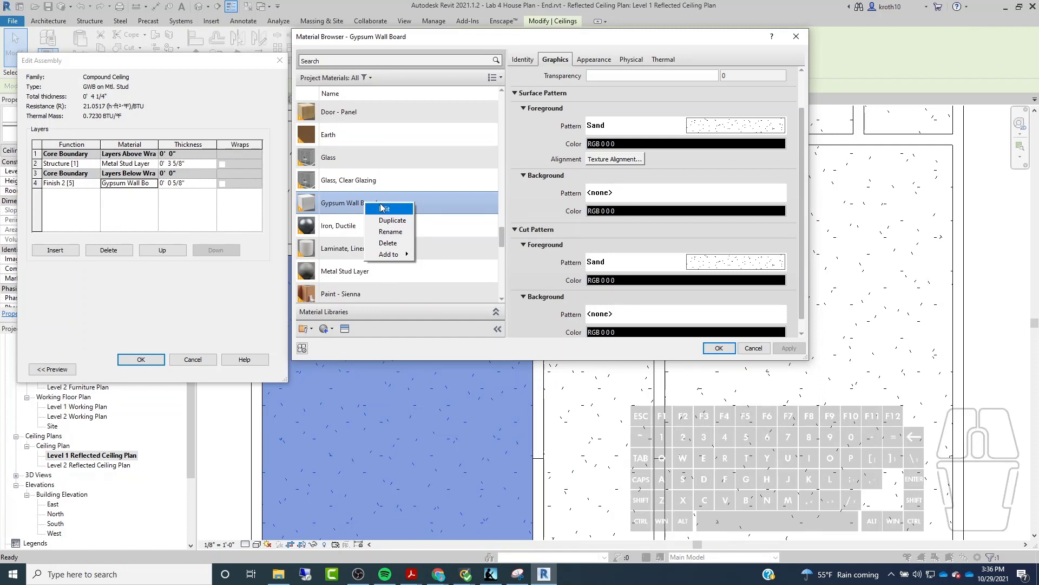
pyautogui.rightClick(325, 212)
pyautogui.rightClick(323, 208)
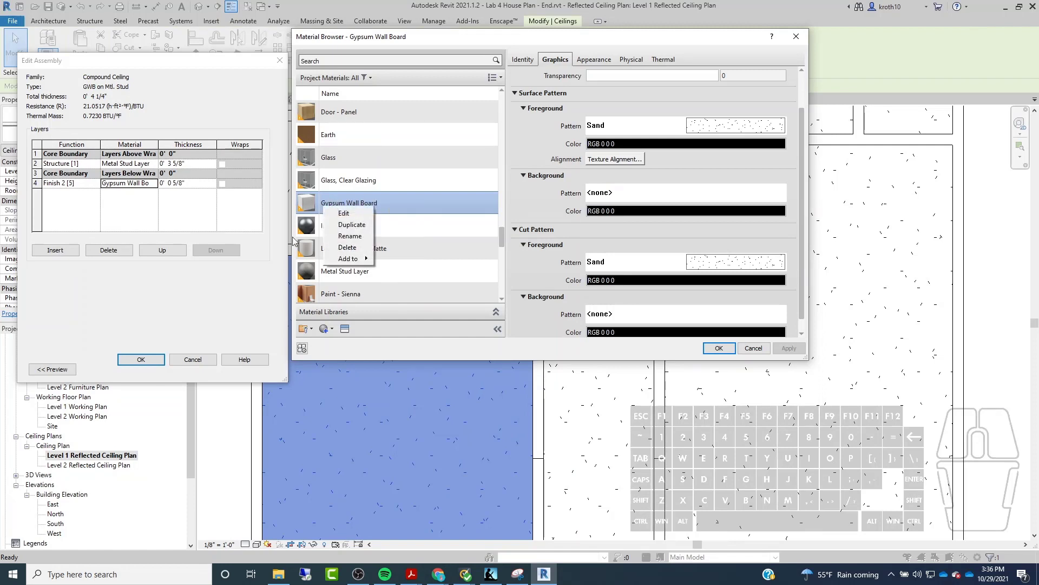
pyautogui.click(347, 228)
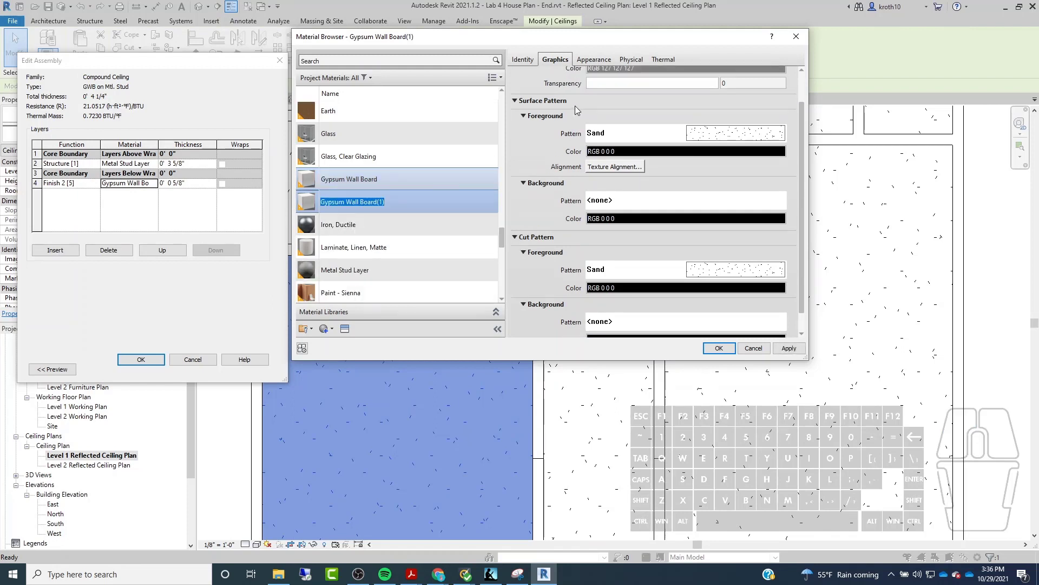
pyautogui.click(595, 60)
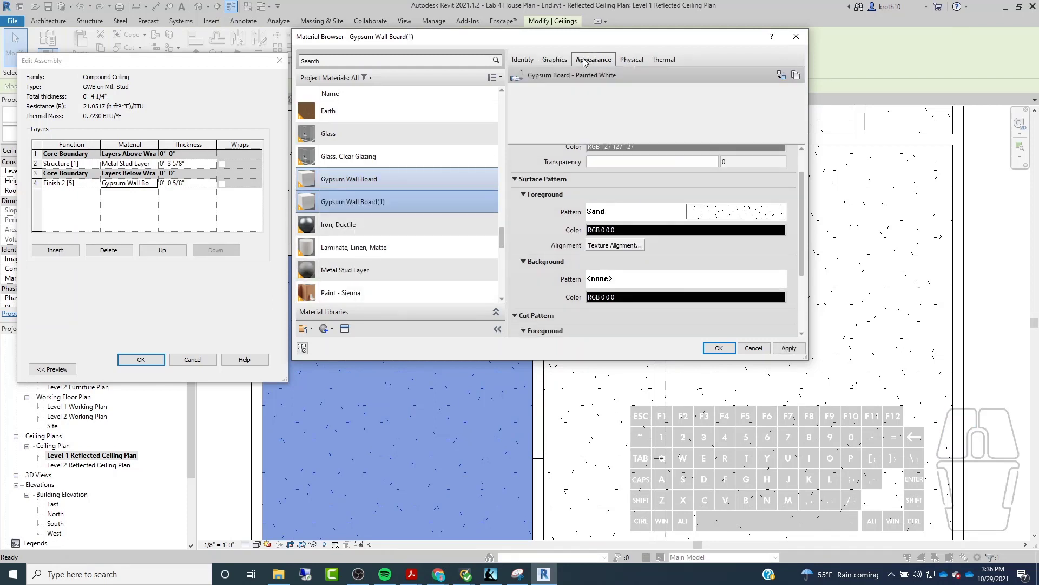
pyautogui.click(796, 76)
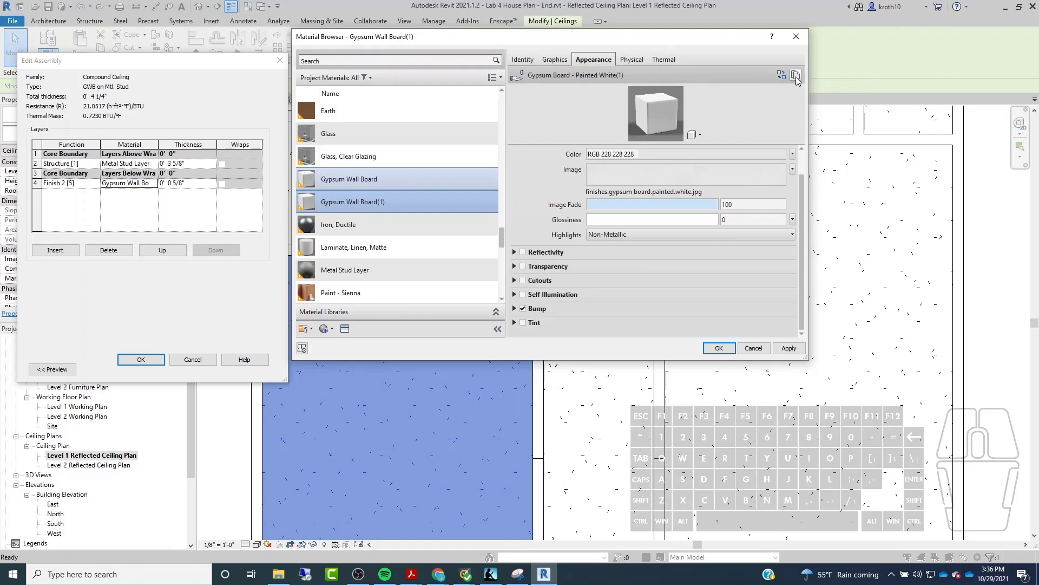
# Step: Rename the duplicated gypsum wall board material as PT-3
pyautogui.rightClick(356, 210)
pyautogui.click(392, 241)
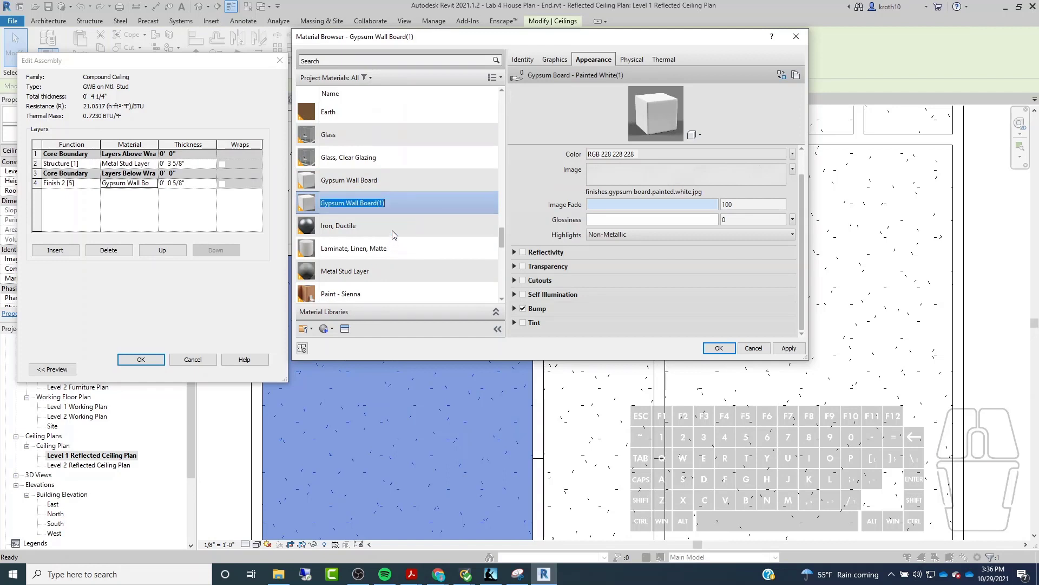
pyautogui.press('shift')
pyautogui.write('S')
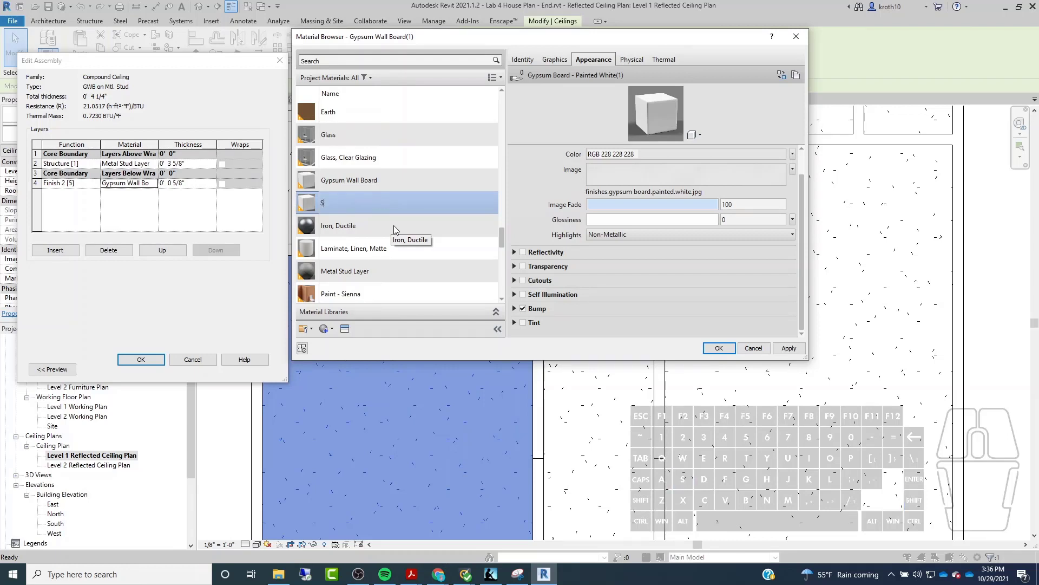
pyautogui.press('BackSpace')
pyautogui.press('BackSpace')
pyautogui.write('PT-2')
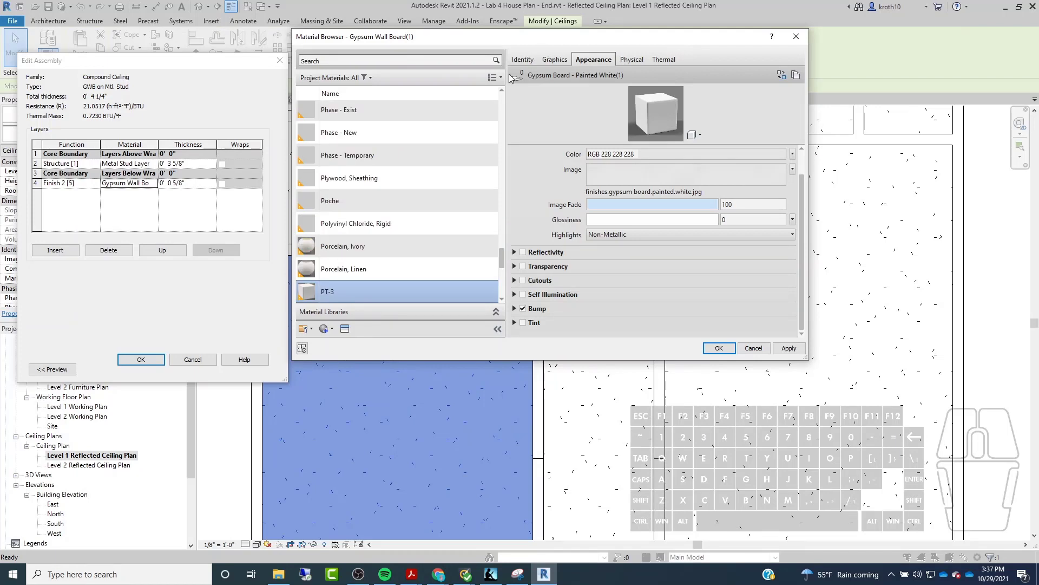
# Step: Enter PT-3 as the mark in the new material's identity information
pyautogui.click(524, 60)
pyautogui.click(602, 284)
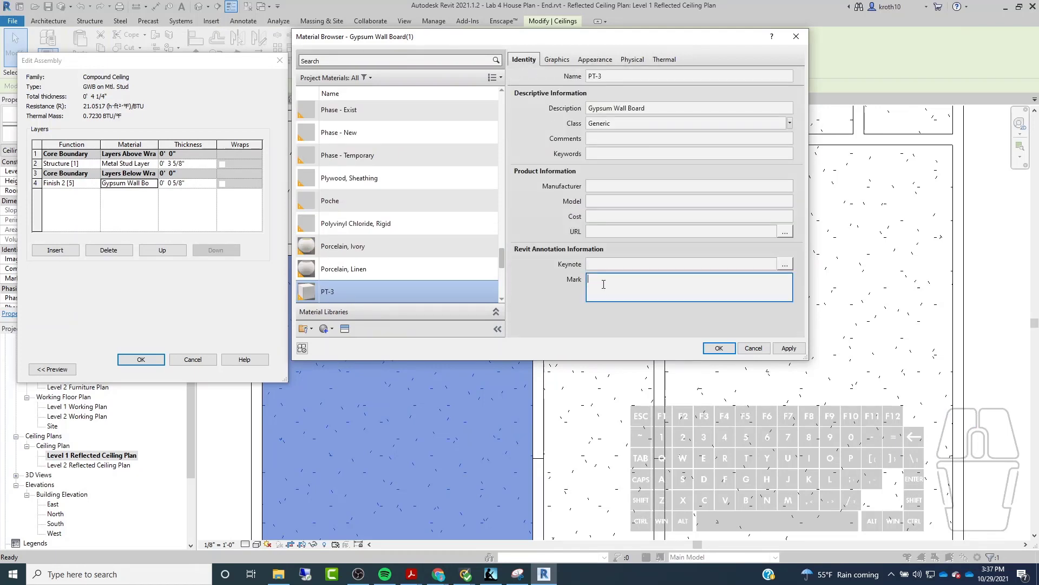
pyautogui.write('PT-3')
pyautogui.click(642, 311)
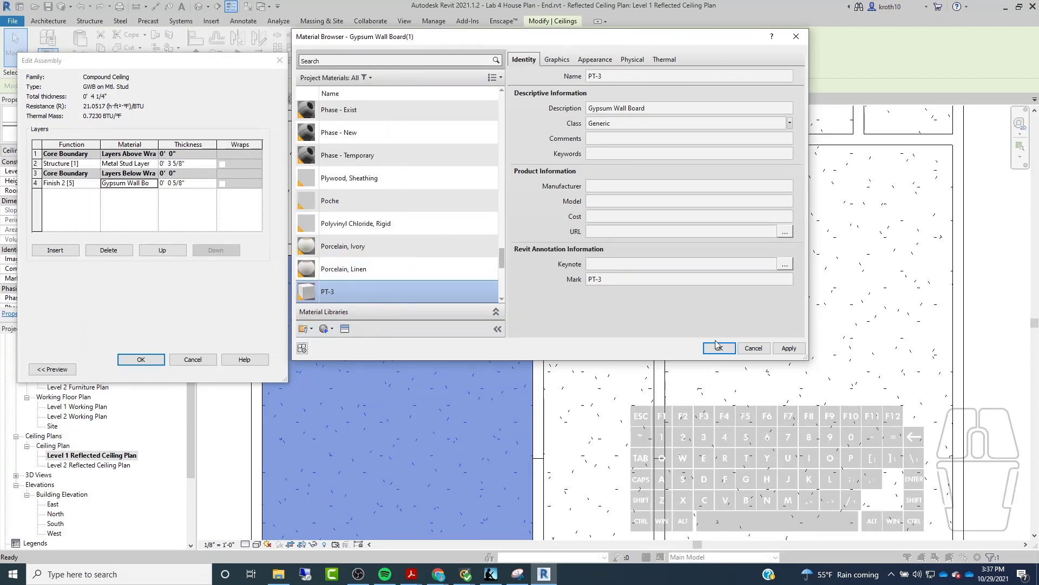
# Step: Assign the PT-3 material to the ceiling type's finish layer, accept the type changes and deselect the ceiling
pyautogui.click(786, 349)
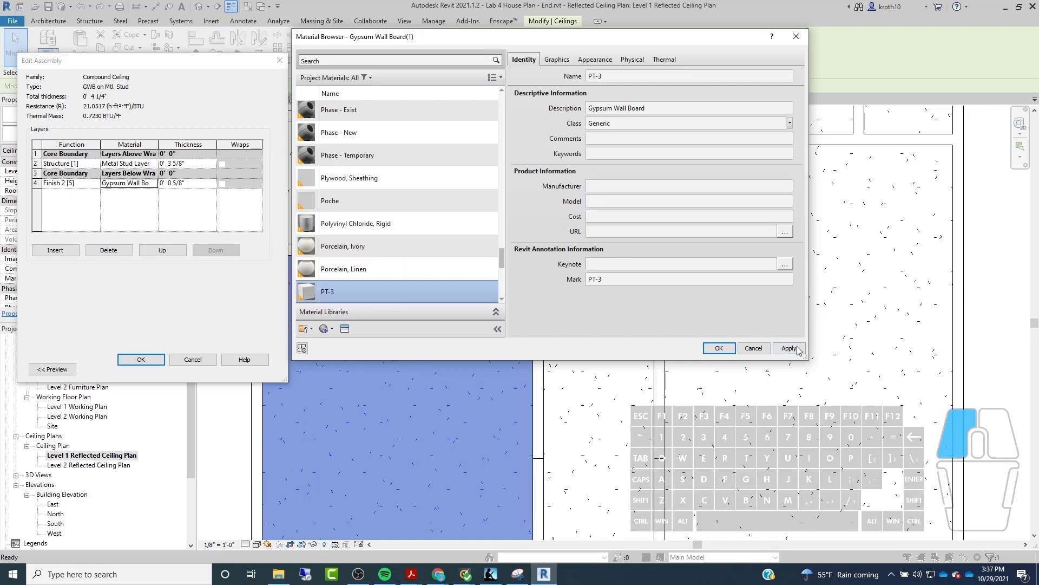
pyautogui.click(719, 349)
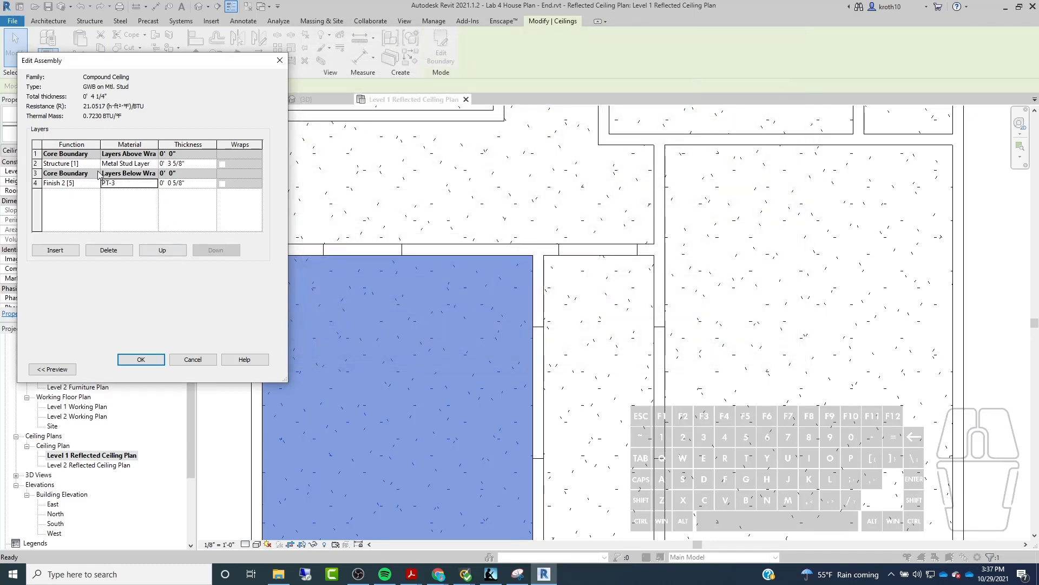
pyautogui.click(136, 362)
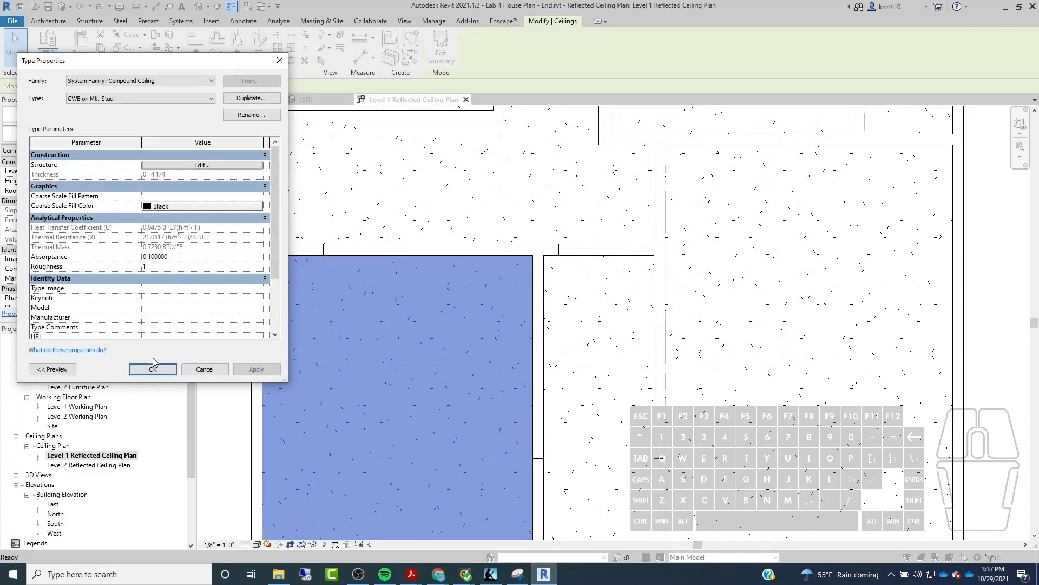
pyautogui.click(153, 369)
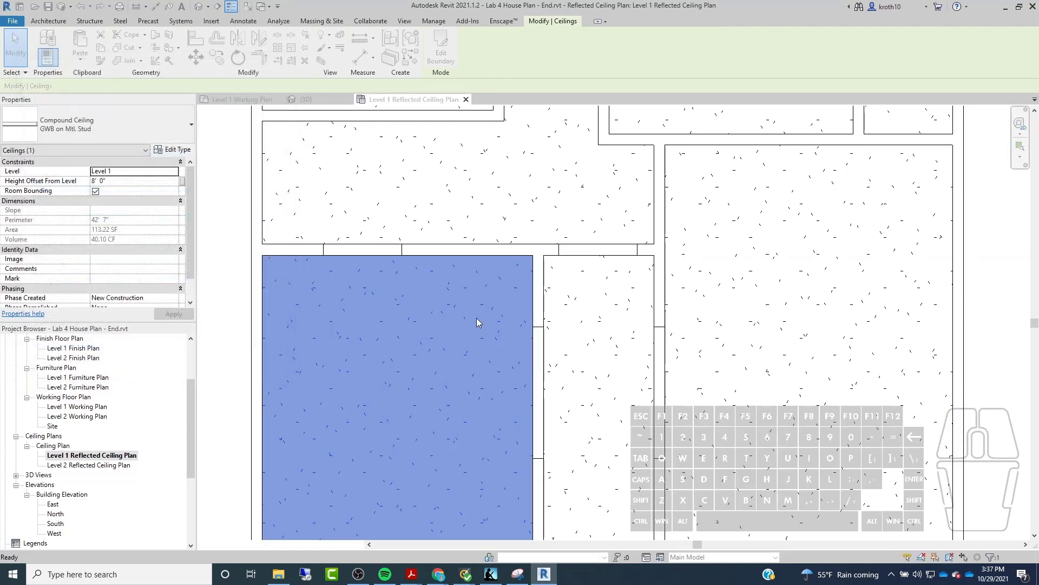
pyautogui.click(518, 269)
pyautogui.scroll(-3, 519, 269)
pyautogui.press('Escape')
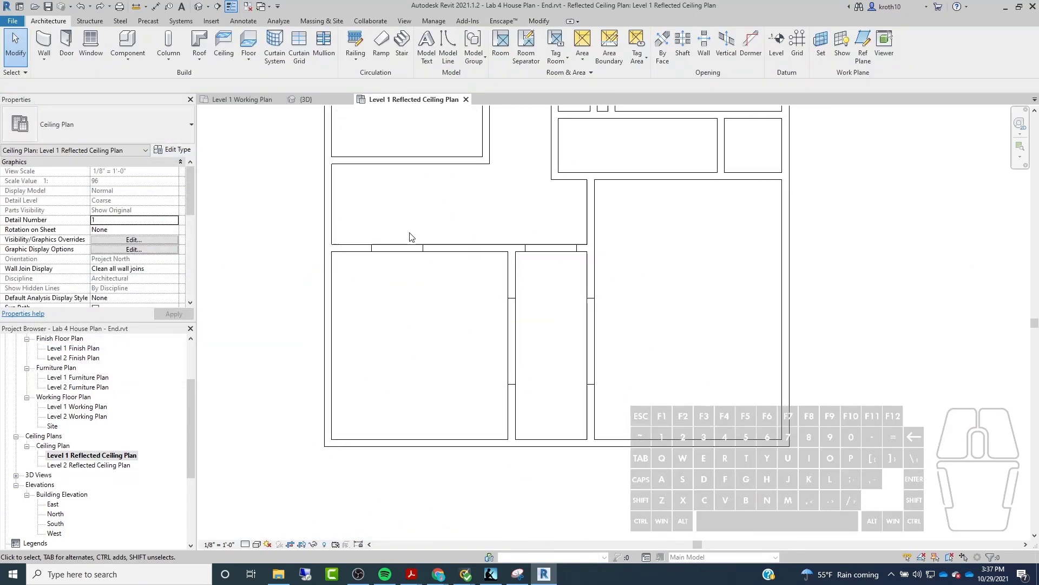
# Step: Open the PT-3 material from the finish layer of the lower-left room's ceiling type, GWB on Mtl. Stud
pyautogui.scroll(1, 439, 262)
pyautogui.scroll(2, 414, 294)
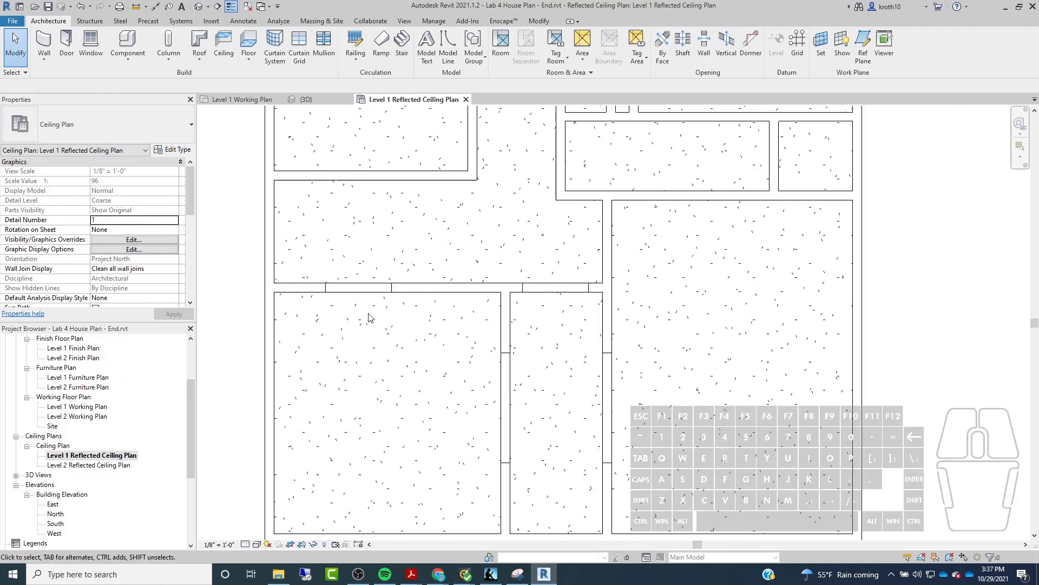
pyautogui.scroll(3, 448, 324)
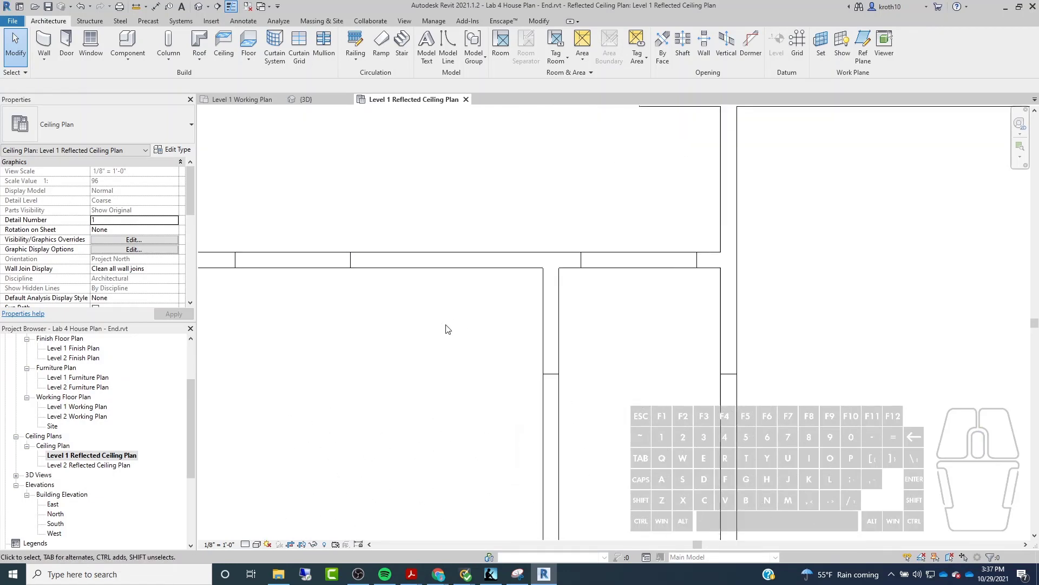
pyautogui.click(462, 267)
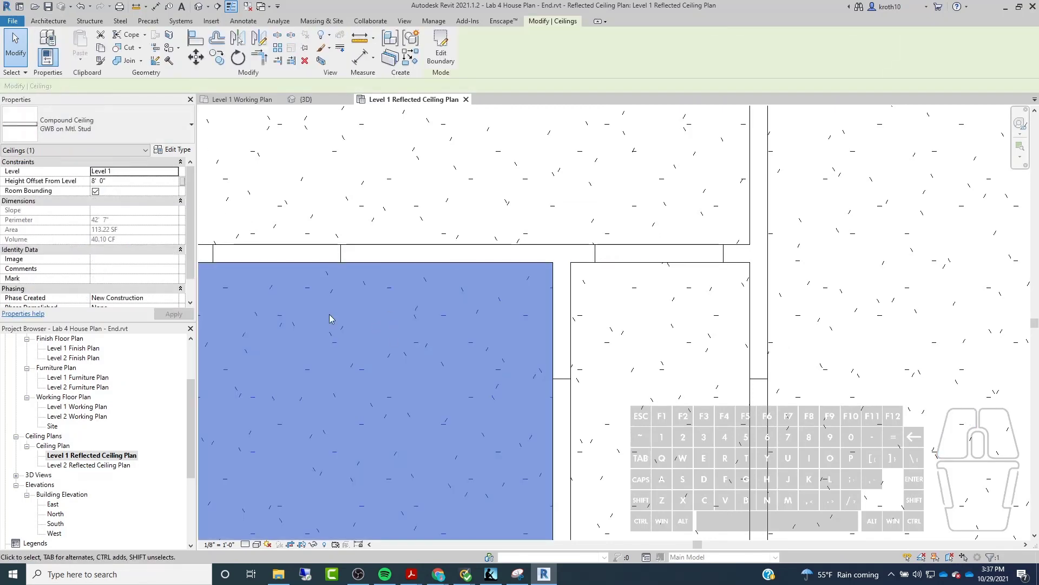
pyautogui.click(171, 150)
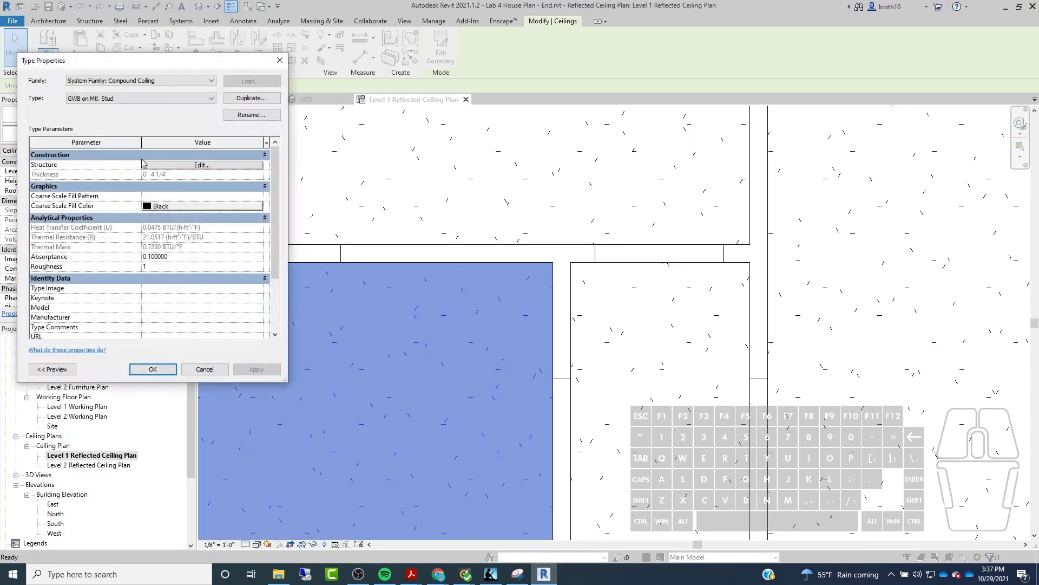
pyautogui.click(212, 166)
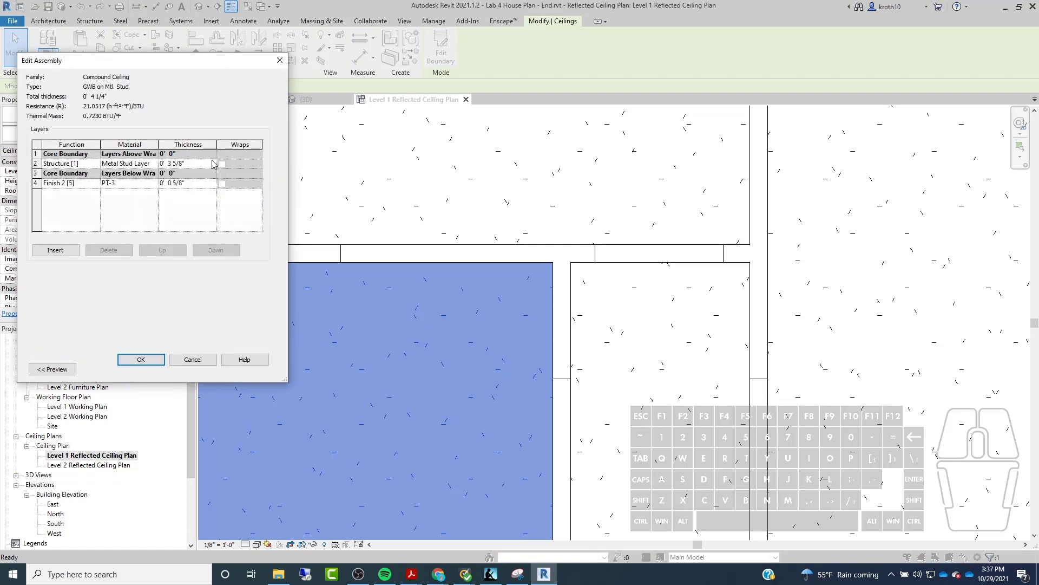
pyautogui.click(143, 183)
pyautogui.click(154, 183)
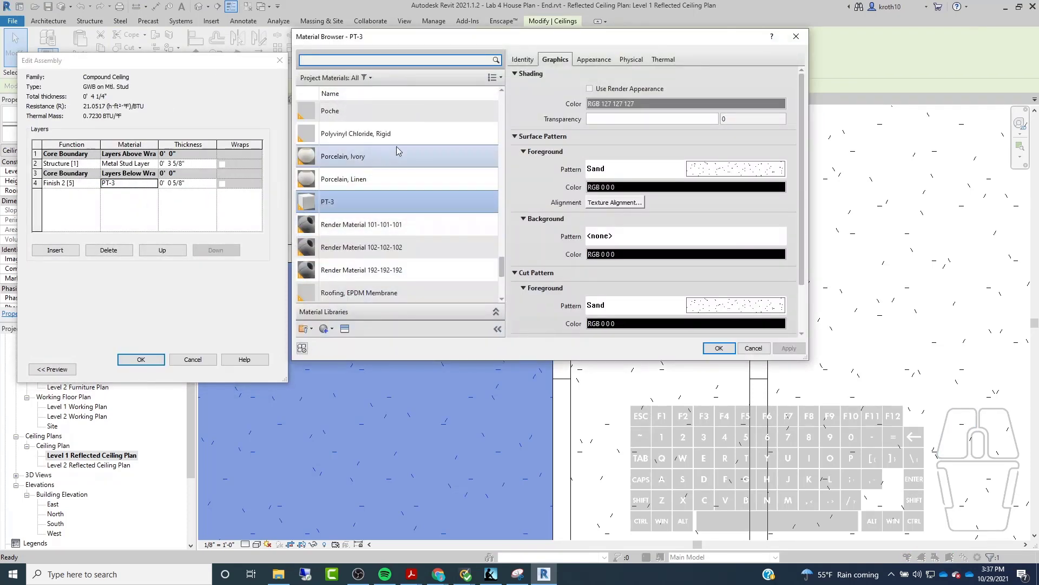
# Step: Set the PT-3 material's foreground surface pattern color to gray, RGB 128 128 128, and accept the material changes
pyautogui.click(681, 188)
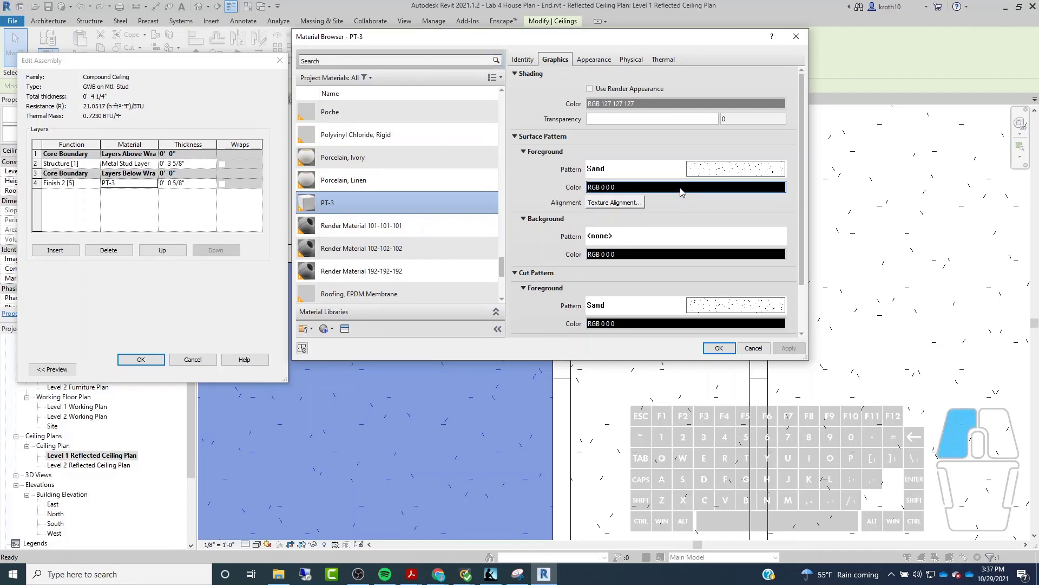
pyautogui.moveTo(536, 95); pyautogui.dragTo(566, 228)
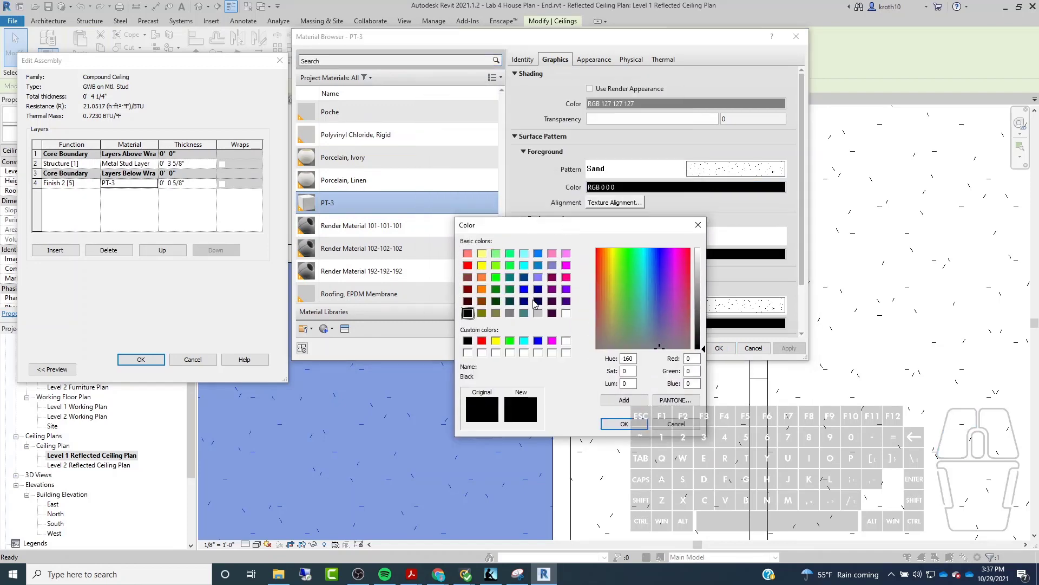
pyautogui.click(510, 313)
pyautogui.click(624, 423)
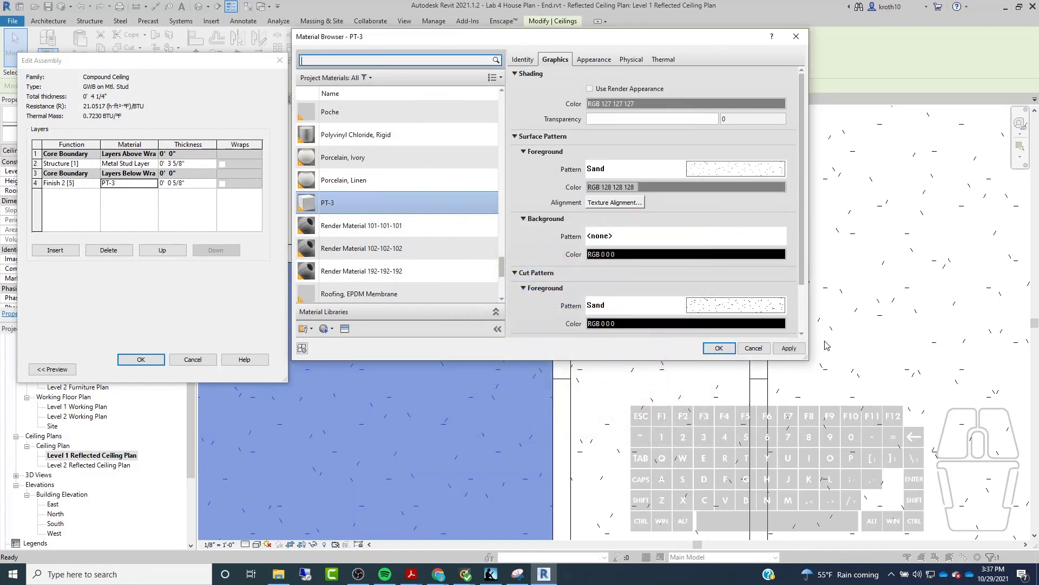
pyautogui.click(789, 348)
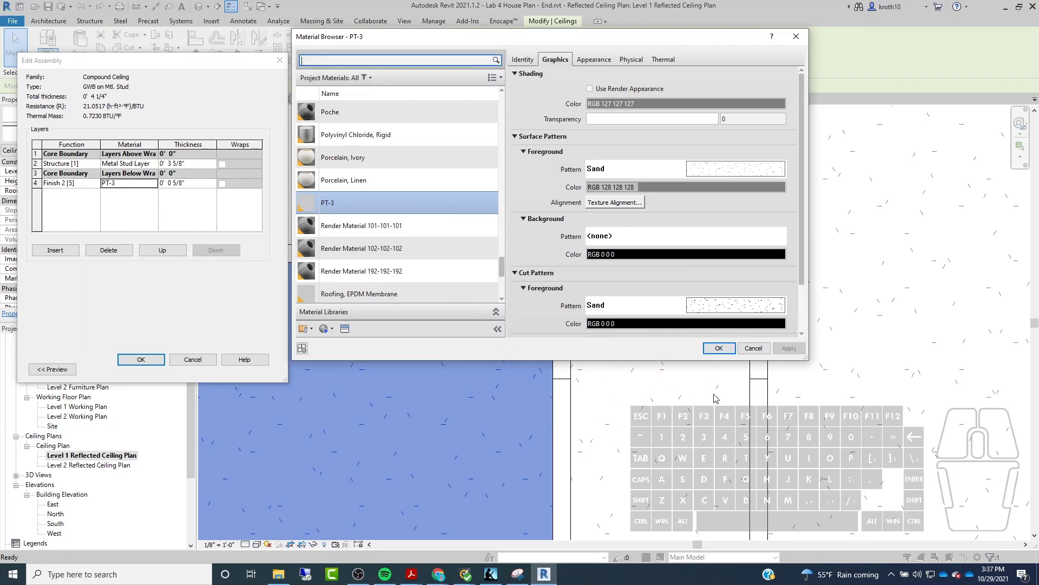
pyautogui.click(718, 347)
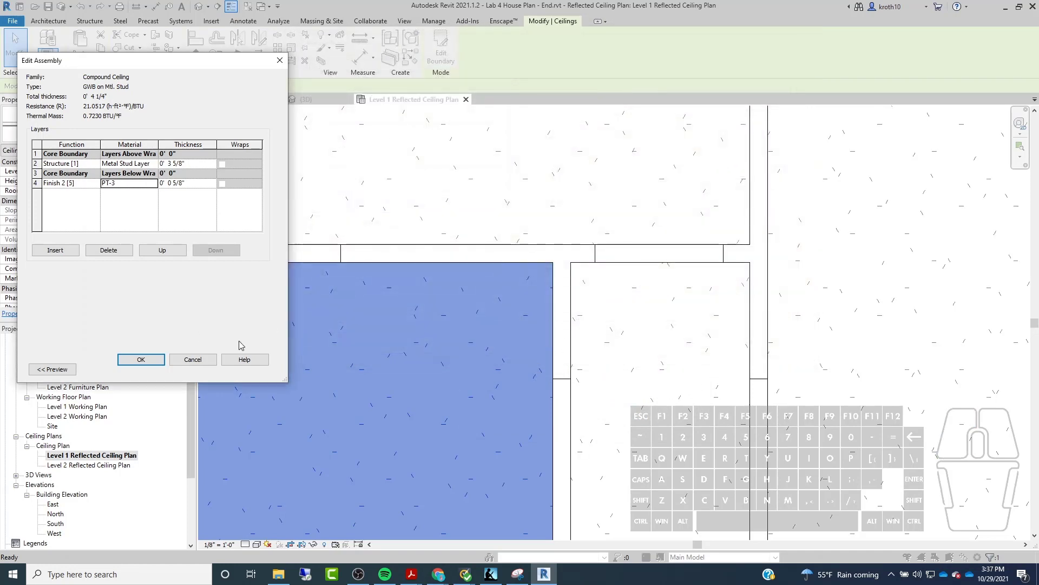
# Step: Accept the ceiling type's assembly and type changes and deselect the ceiling
pyautogui.click(142, 360)
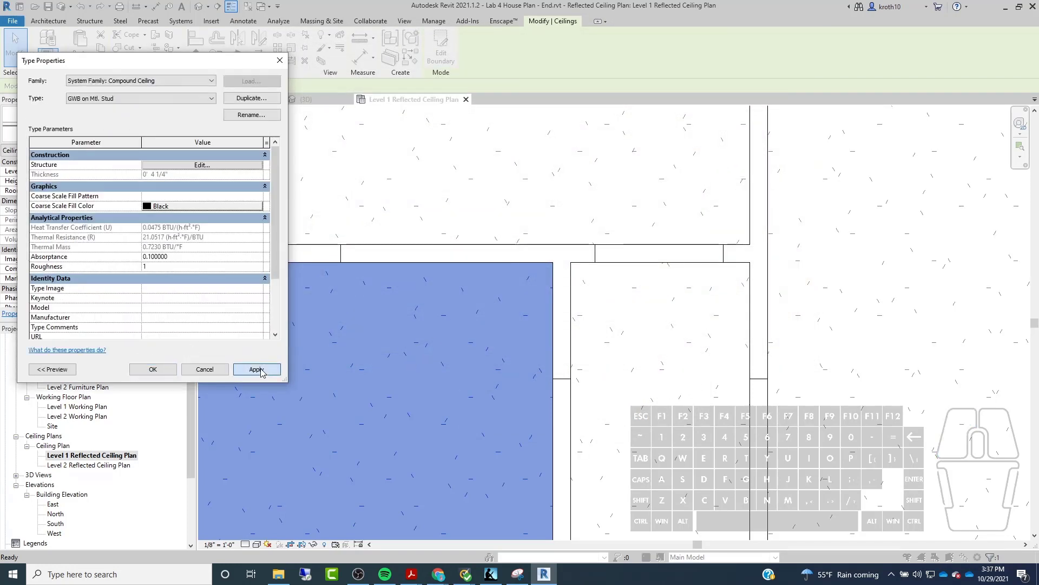
pyautogui.click(152, 368)
pyautogui.press('Escape')
pyautogui.scroll(-2, 565, 235)
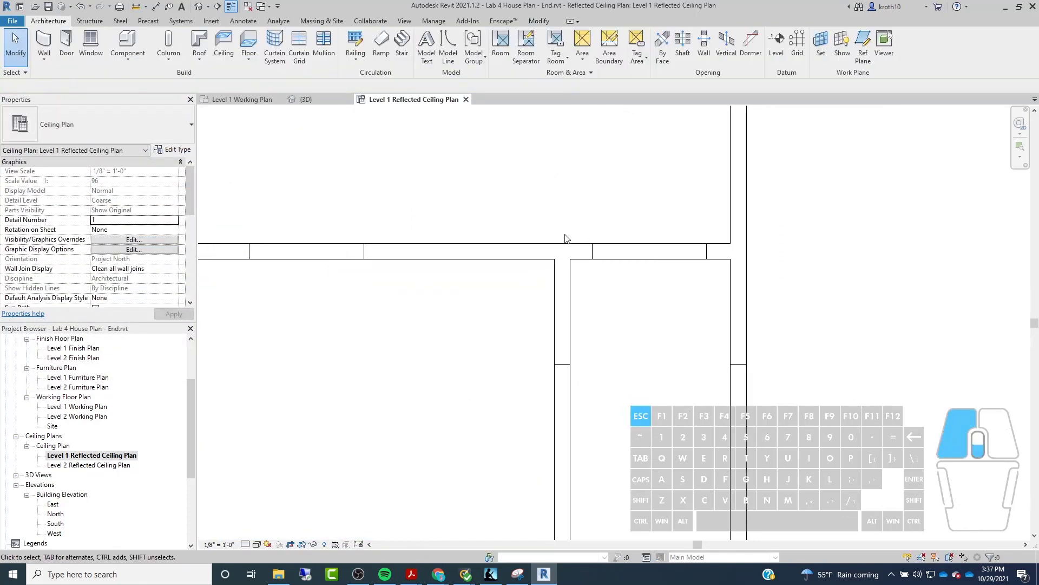
pyautogui.scroll(-2, 566, 235)
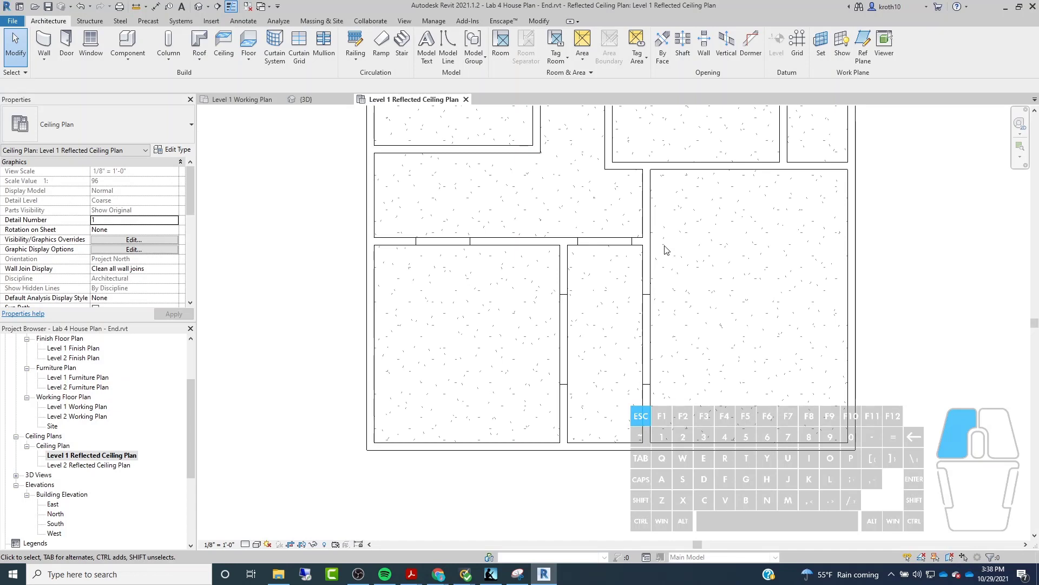
pyautogui.scroll(-1, 622, 243)
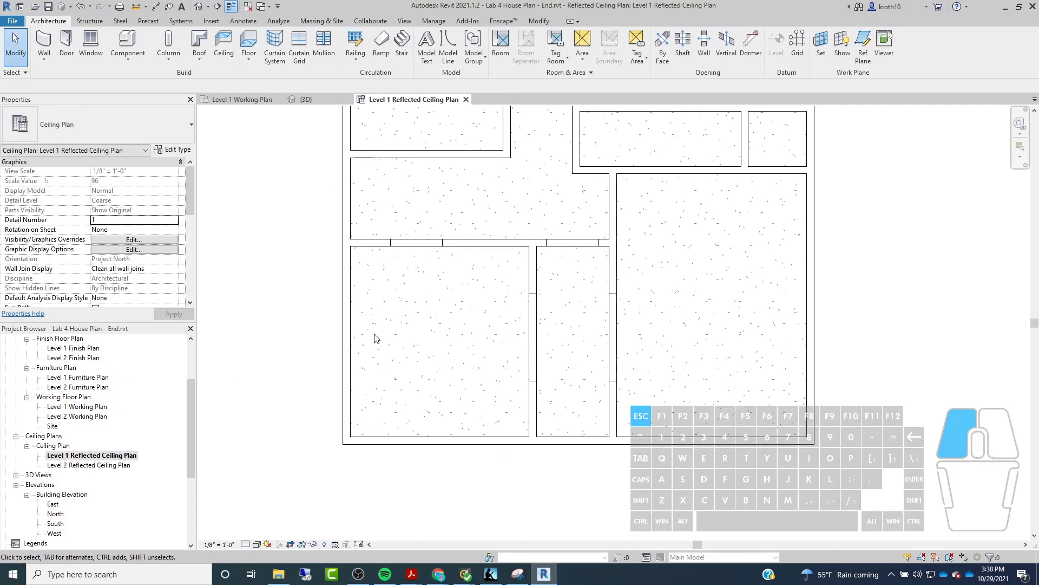
# Step: Set the view scale in the Reflected Ceiling Plan view template to 1/4" = 1'-0" and apply it
pyautogui.moveTo(192, 187); pyautogui.dragTo(192, 190)
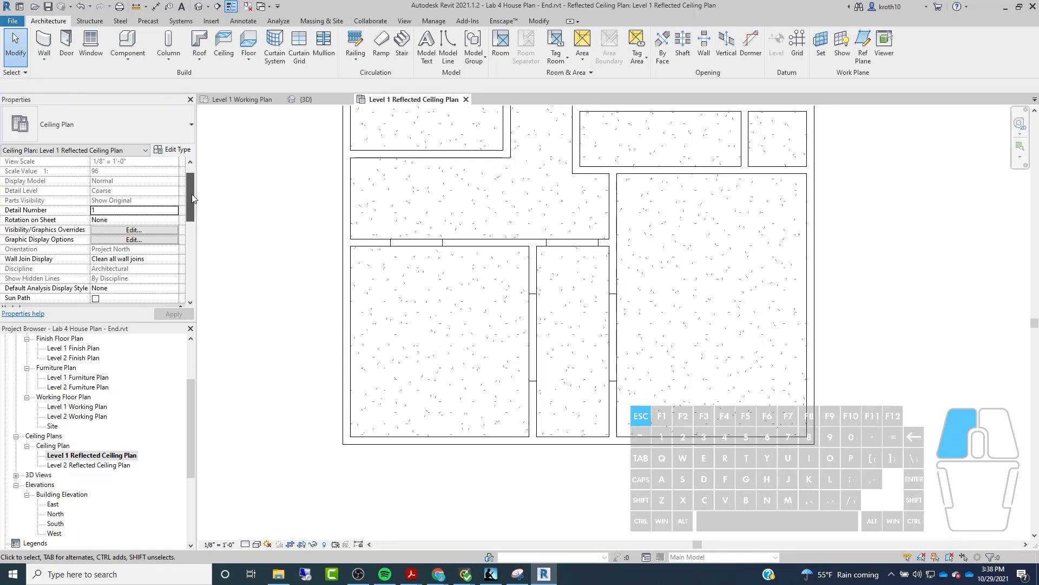
pyautogui.moveTo(191, 198)
pyautogui.mouseDown()
pyautogui.moveTo(183, 265)
pyautogui.moveTo(195, 227)
pyautogui.mouseUp()
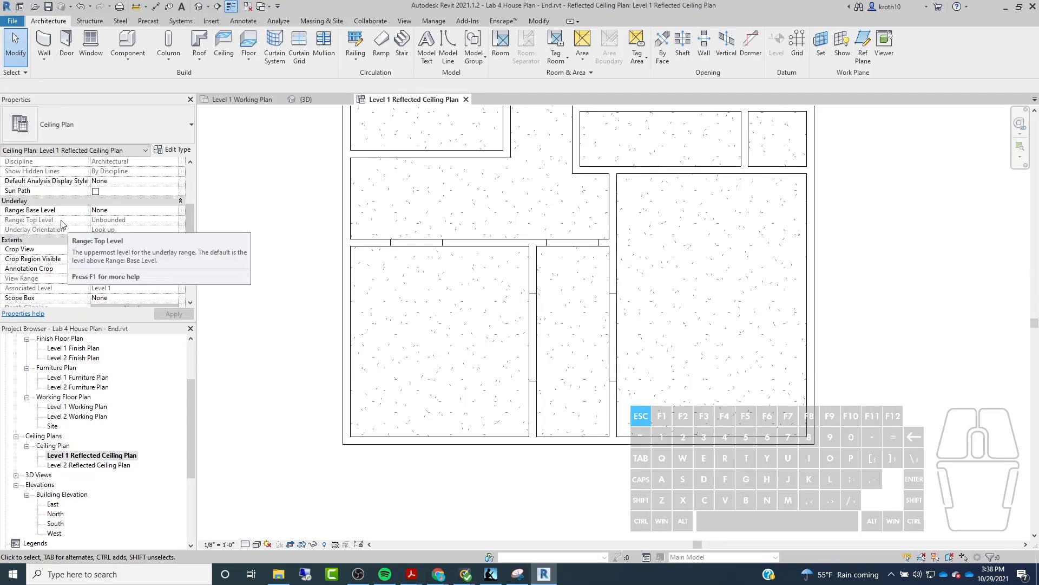
pyautogui.moveTo(191, 224); pyautogui.dragTo(190, 255)
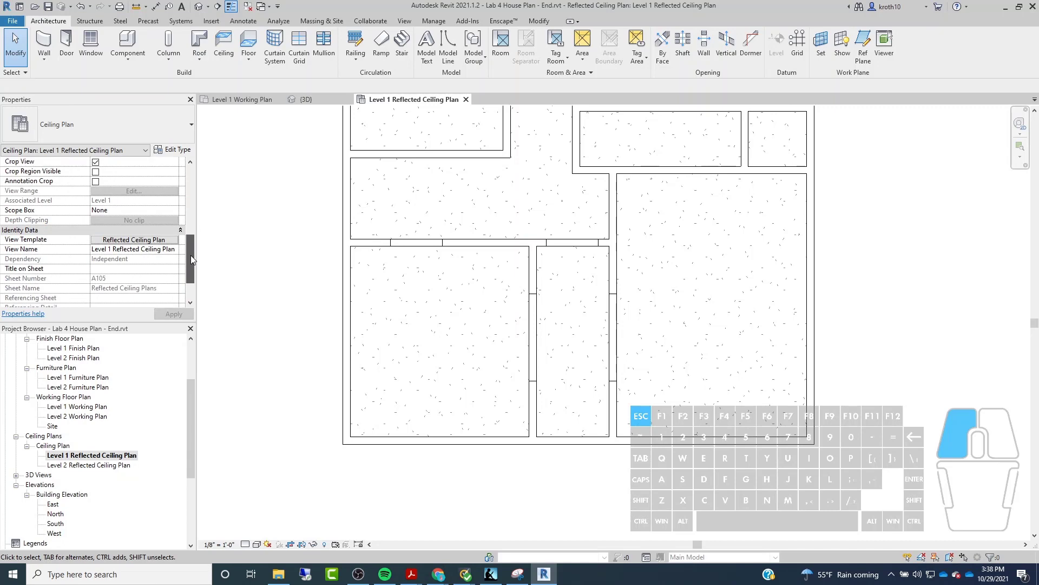
pyautogui.click(113, 240)
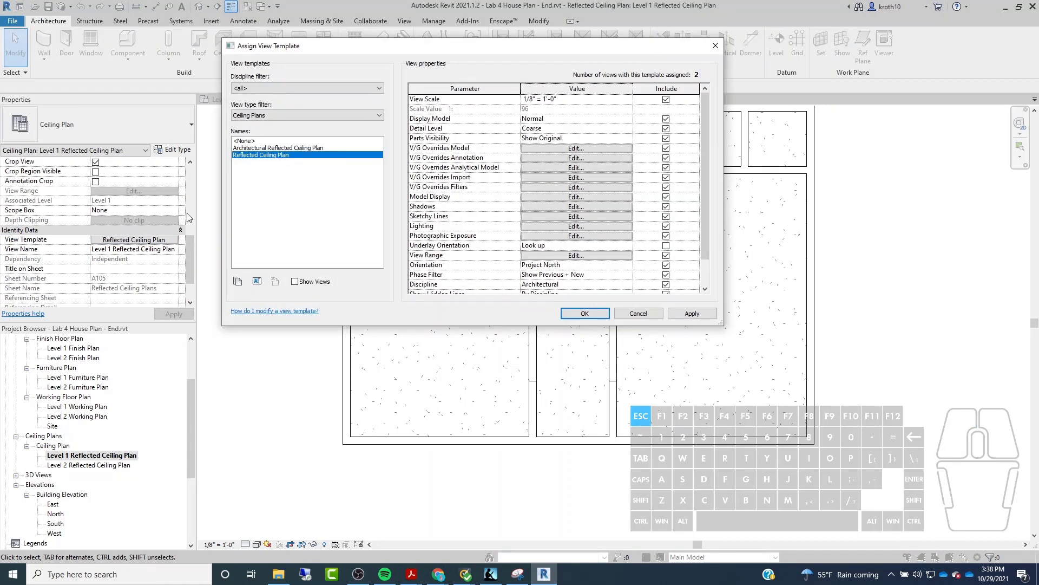
pyautogui.click(616, 99)
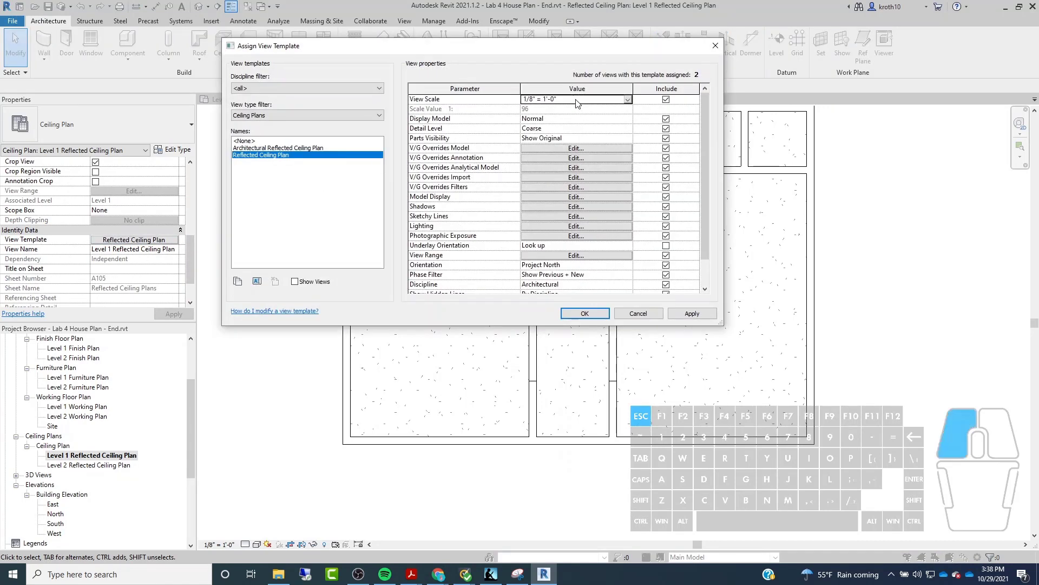
pyautogui.click(628, 100)
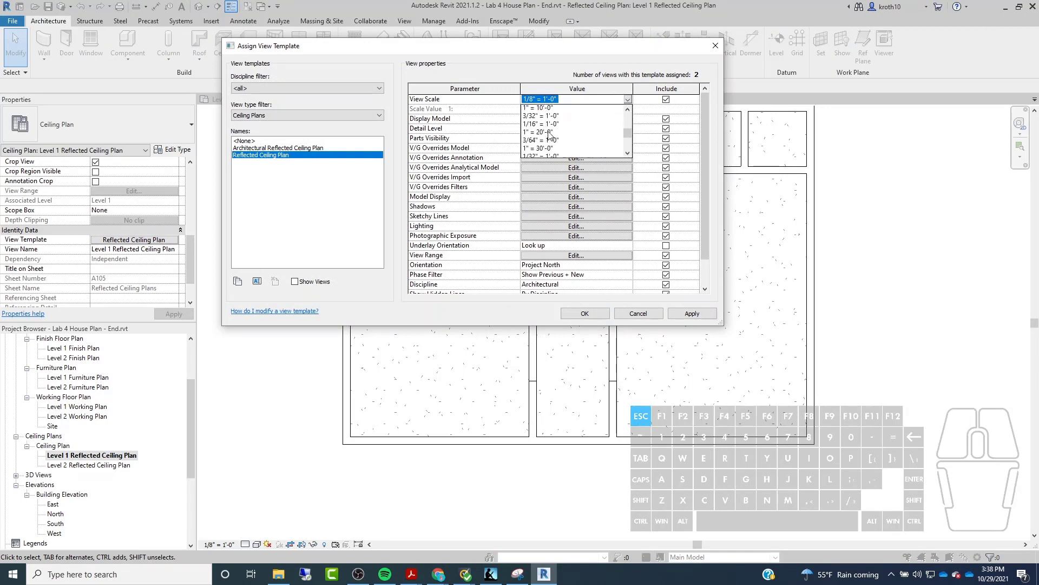
pyautogui.scroll(-1, 541, 133)
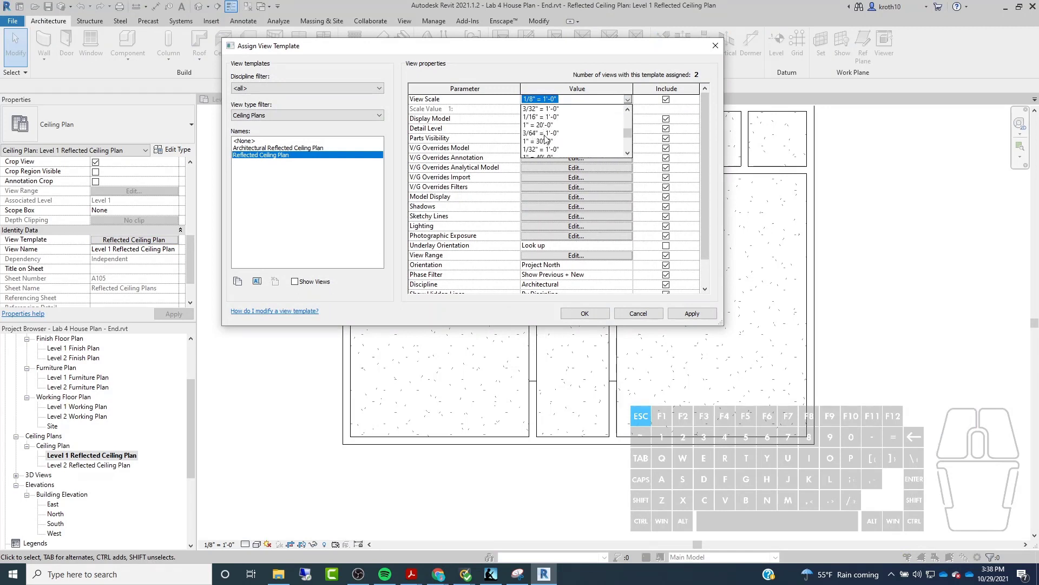
pyautogui.moveTo(628, 134)
pyautogui.mouseDown()
pyautogui.moveTo(630, 151)
pyautogui.moveTo(630, 125)
pyautogui.mouseUp()
pyautogui.scroll(-1, 593, 144)
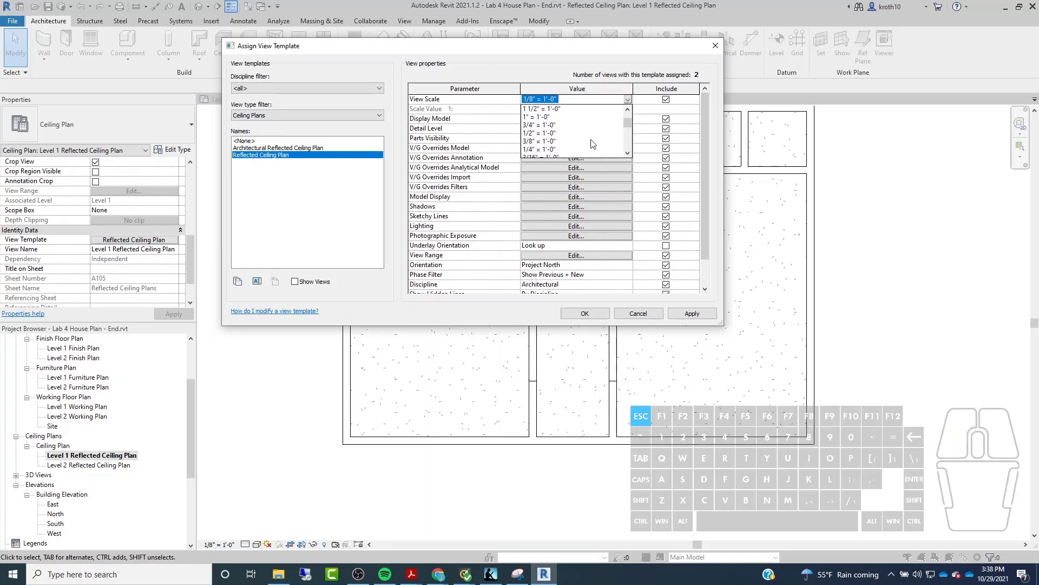
pyautogui.click(541, 149)
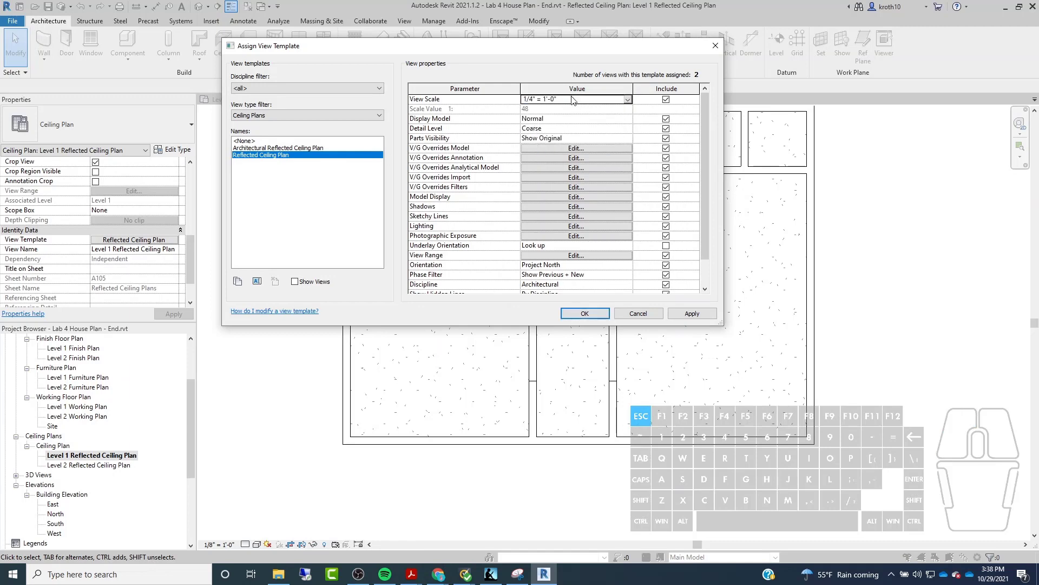
pyautogui.click(687, 314)
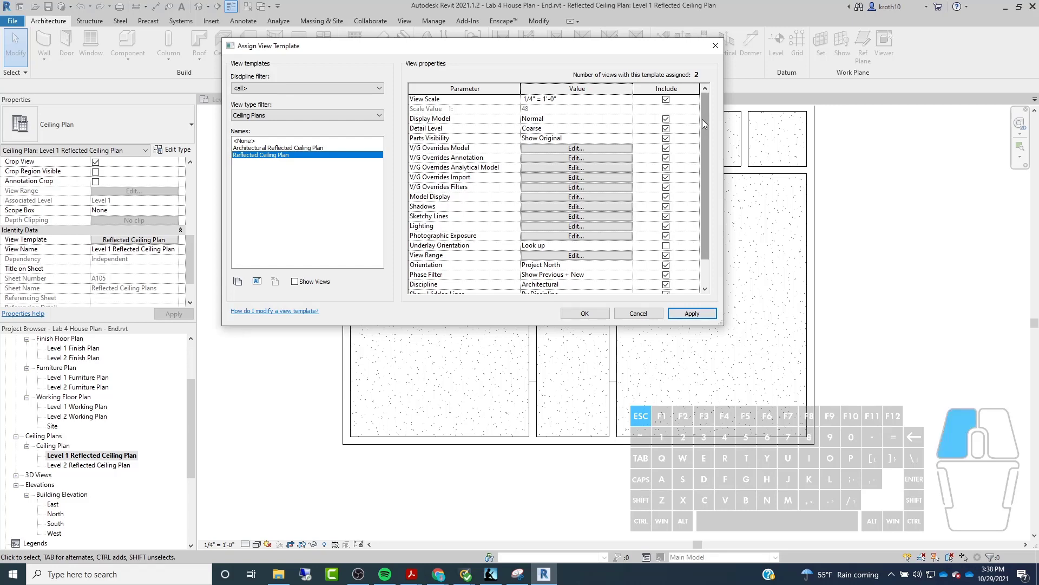
# Step: Set the Reflected Ceiling Plan template's underlay orientation to Look down, apply it and accept the template
pyautogui.moveTo(703, 119); pyautogui.dragTo(703, 139)
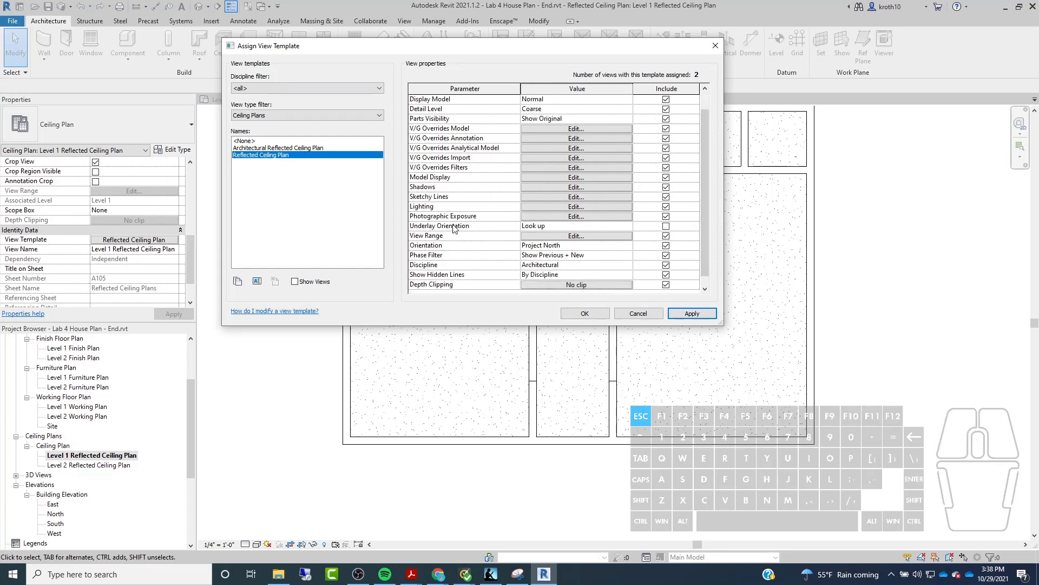
pyautogui.click(631, 229)
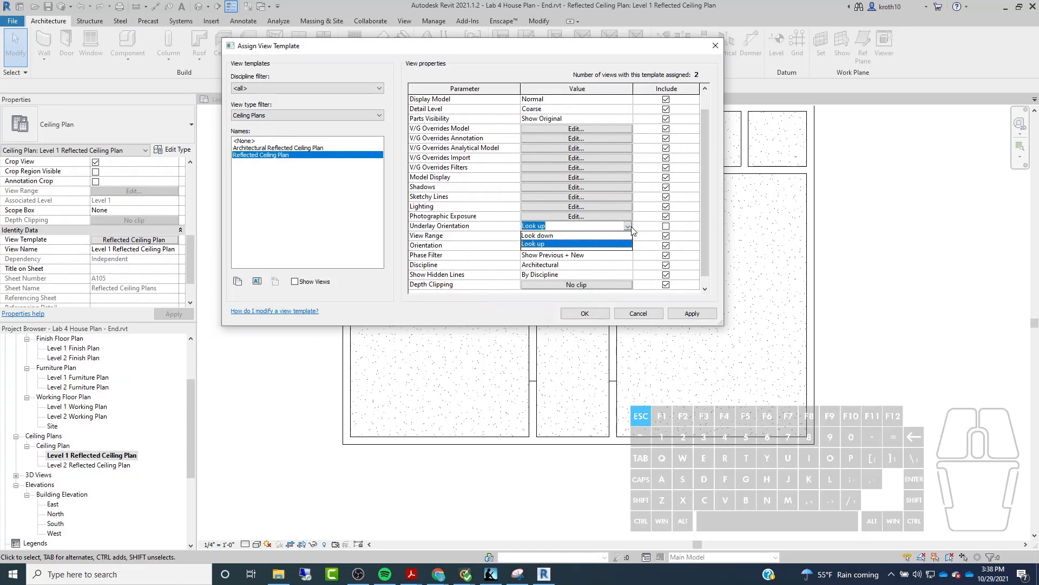
pyautogui.click(548, 235)
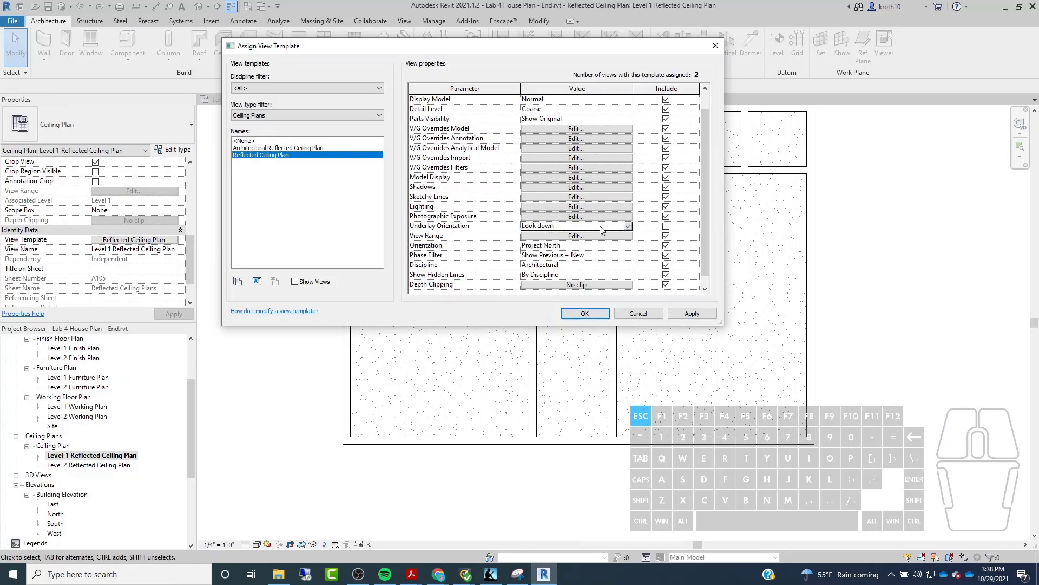
pyautogui.click(693, 314)
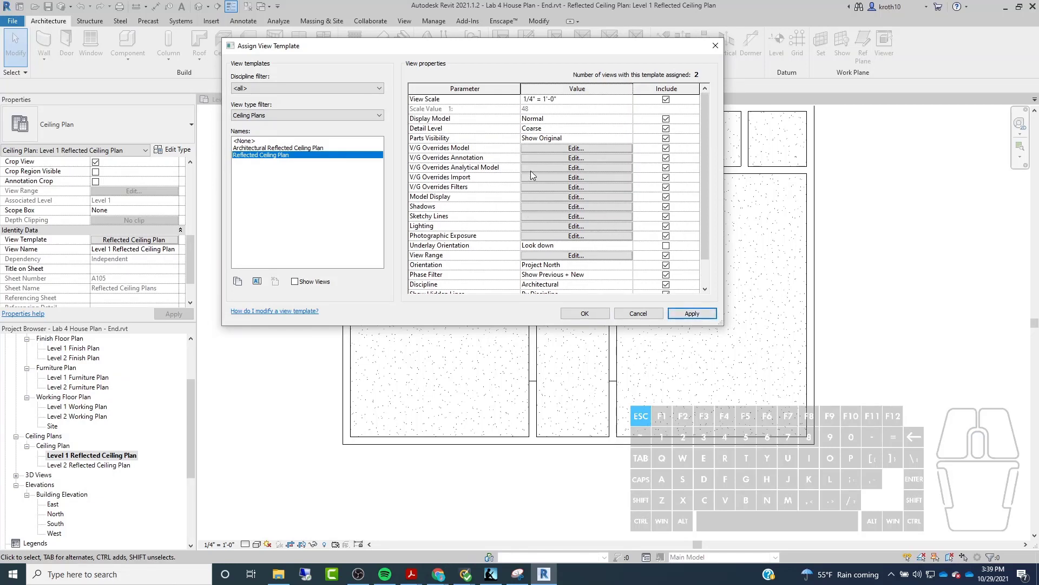
pyautogui.scroll(-1, 531, 173)
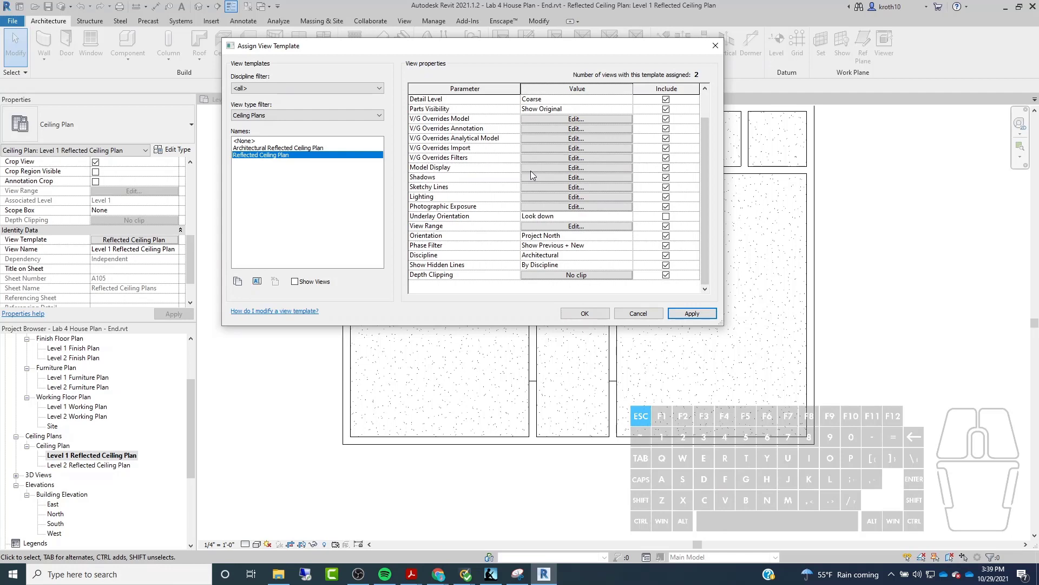
pyautogui.scroll(1, 530, 171)
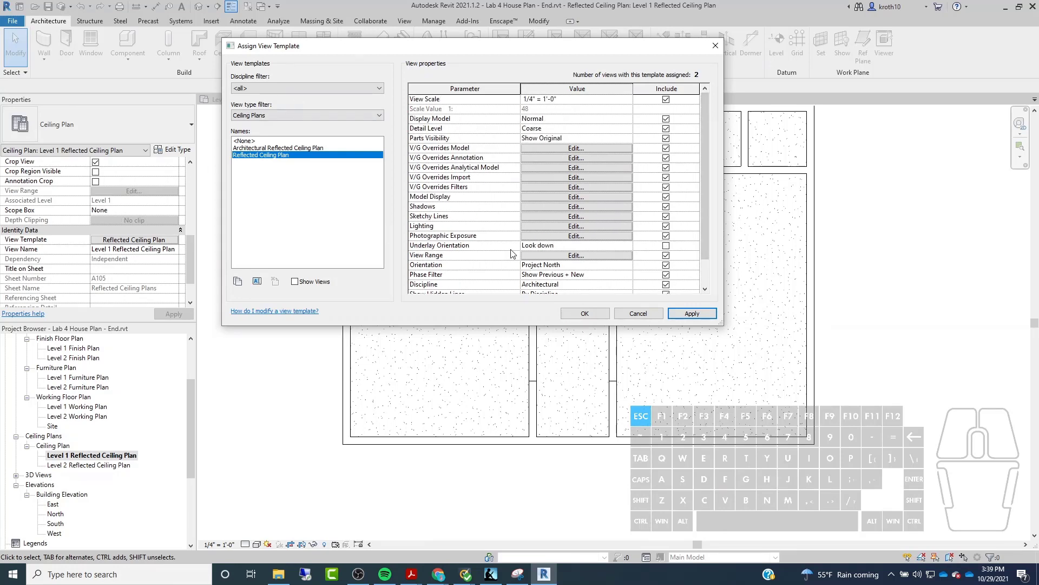
pyautogui.click(577, 314)
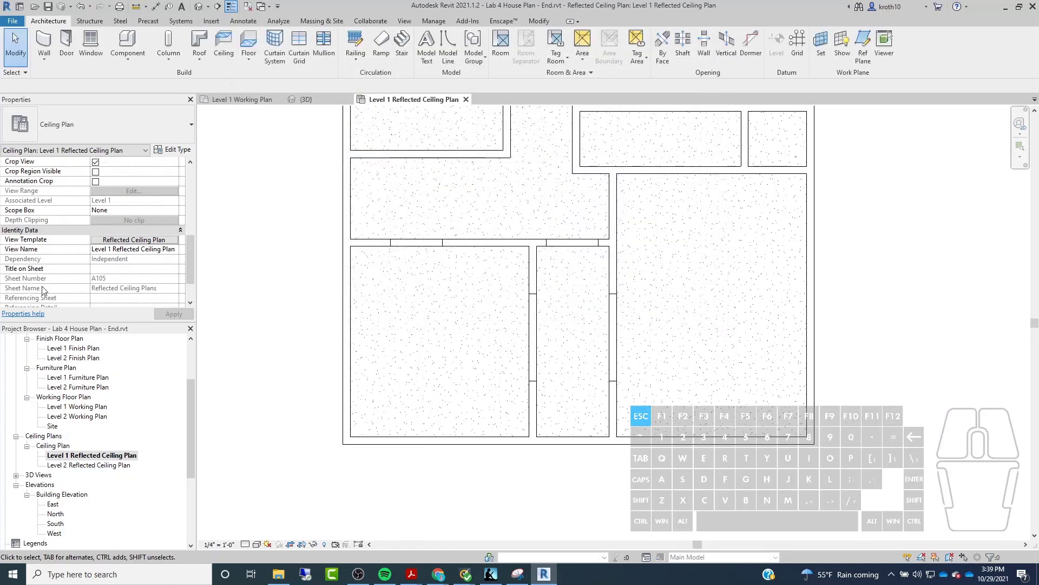
# Step: Set the underlay range's base level to Level 1 for the Level 1 Reflected Ceiling Plan
pyautogui.scroll(3, 32, 273)
pyautogui.scroll(2, 33, 274)
pyautogui.scroll(2, 33, 273)
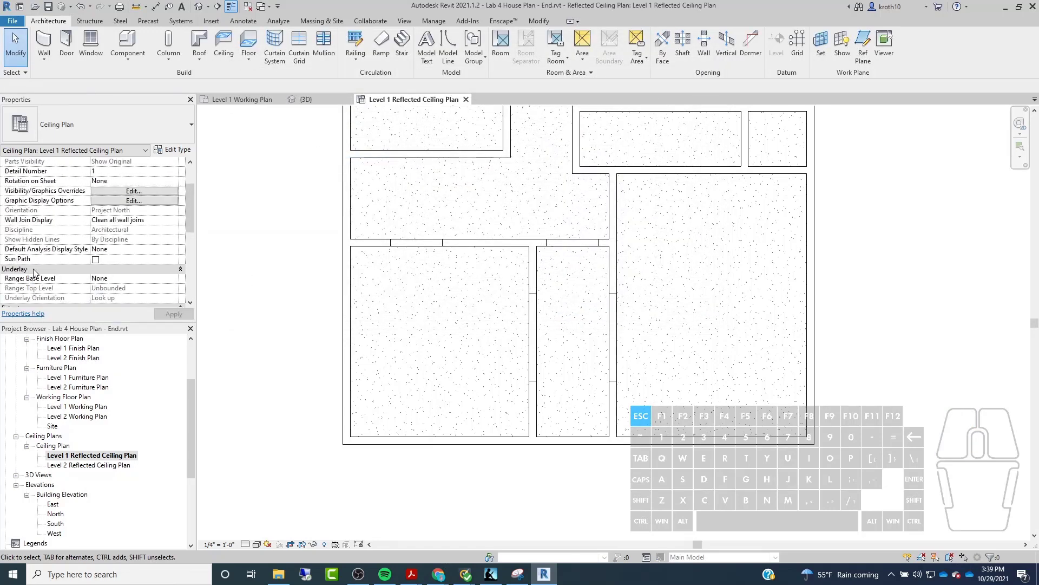
pyautogui.scroll(-4, 82, 225)
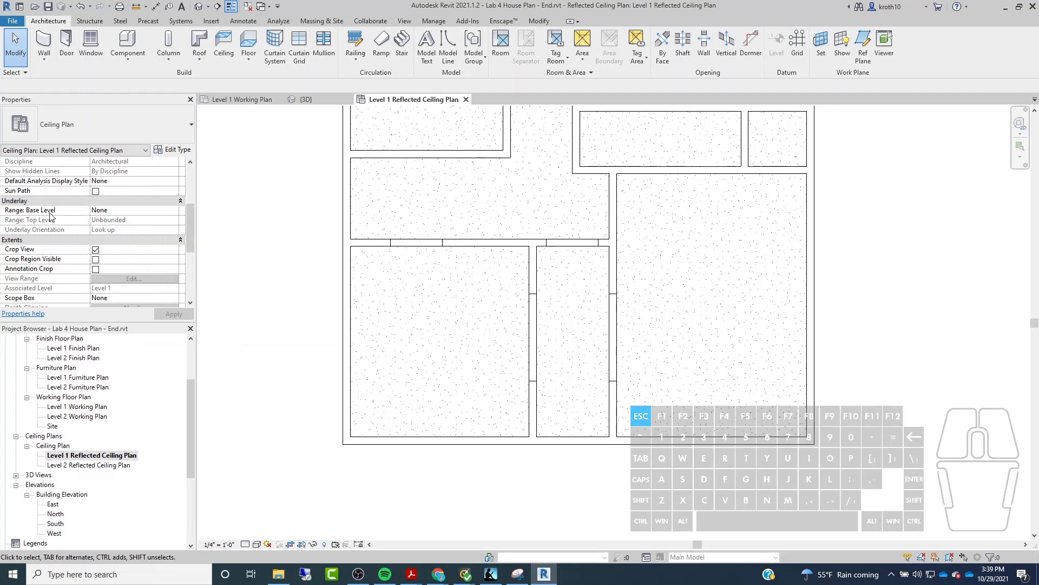
pyautogui.click(110, 212)
pyautogui.click(174, 212)
pyautogui.click(101, 228)
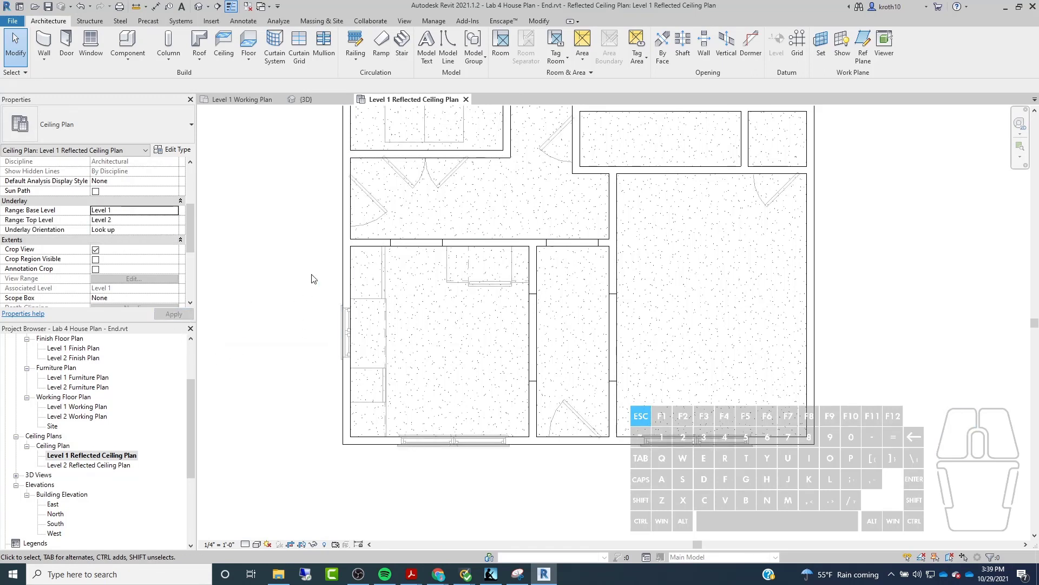
pyautogui.scroll(4, 312, 279)
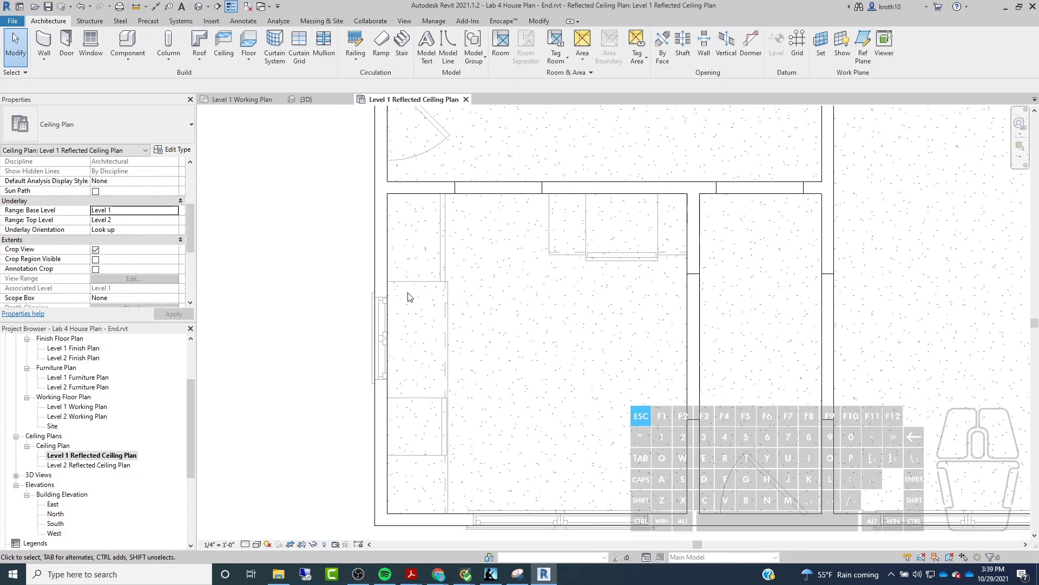
pyautogui.scroll(-4, 408, 297)
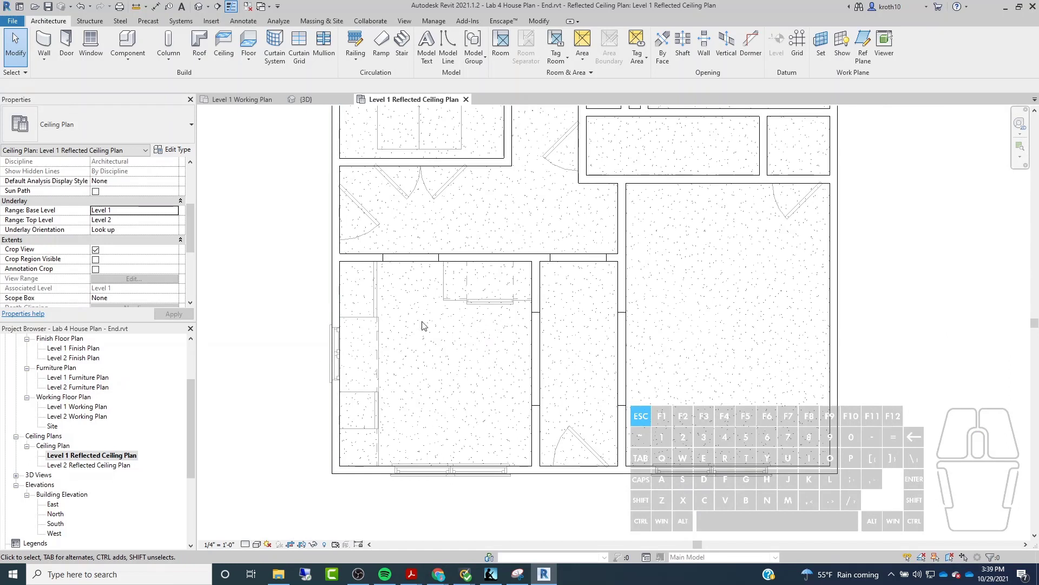
pyautogui.click(254, 320)
# Step: Duplicate the Level 1 Reflected Ceiling Plan's view type as "Working Reflected Ceiling Plan" and accept it for the view
pyautogui.scroll(-2, 190, 424)
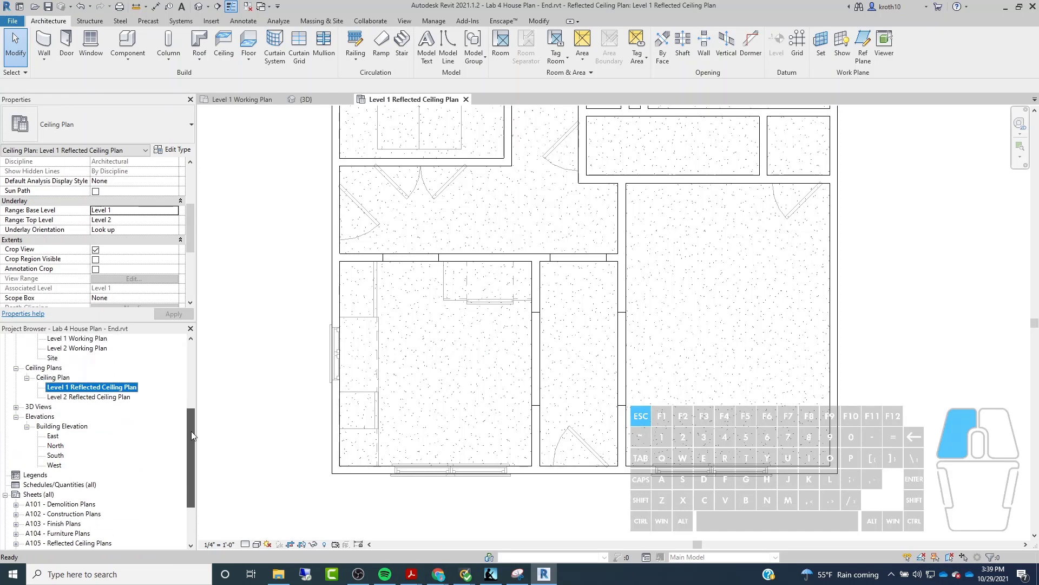
pyautogui.click(81, 399)
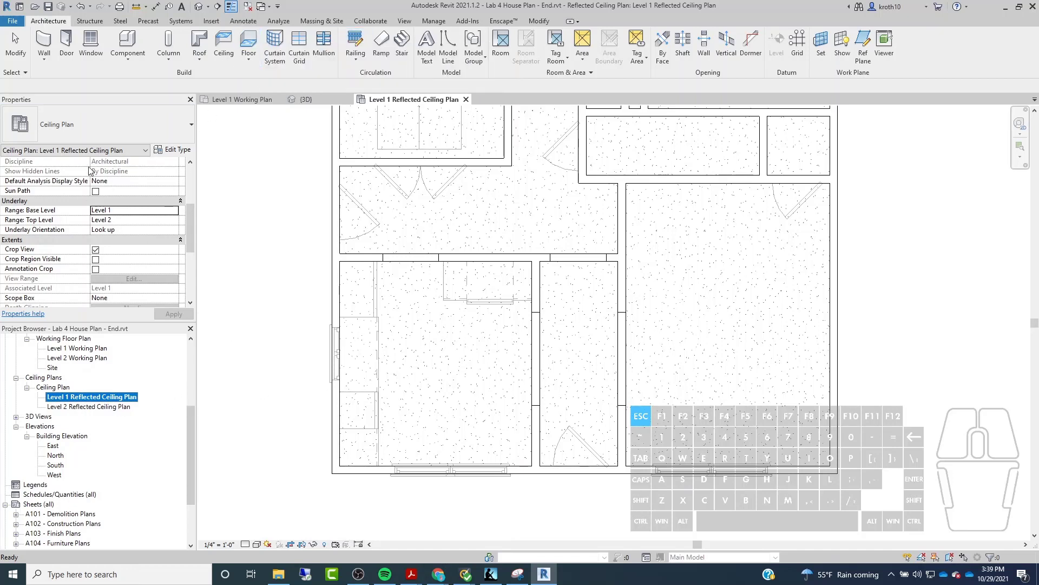
pyautogui.click(168, 150)
pyautogui.click(259, 98)
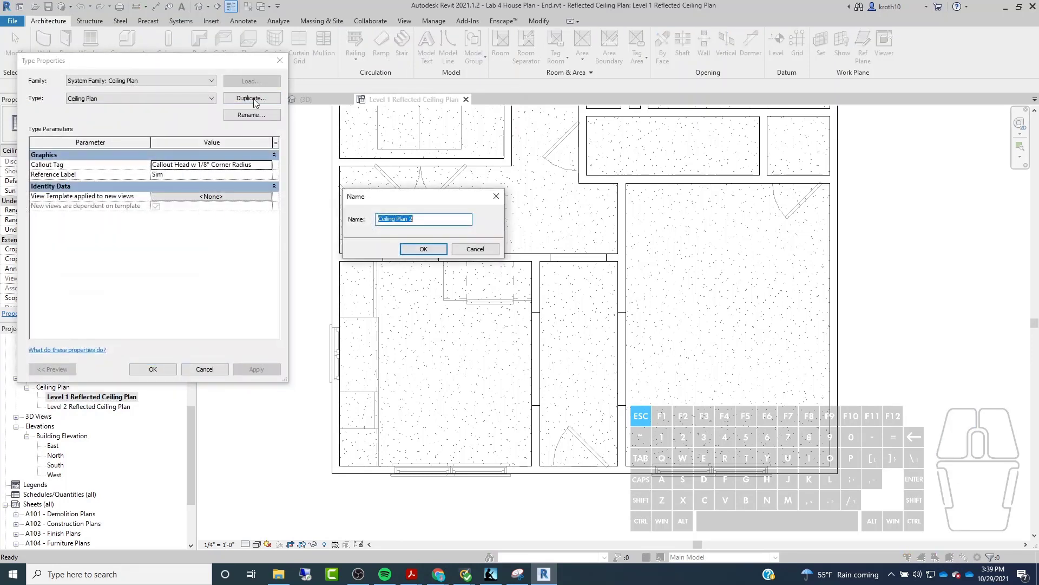
pyautogui.moveTo(415, 218); pyautogui.dragTo(380, 221)
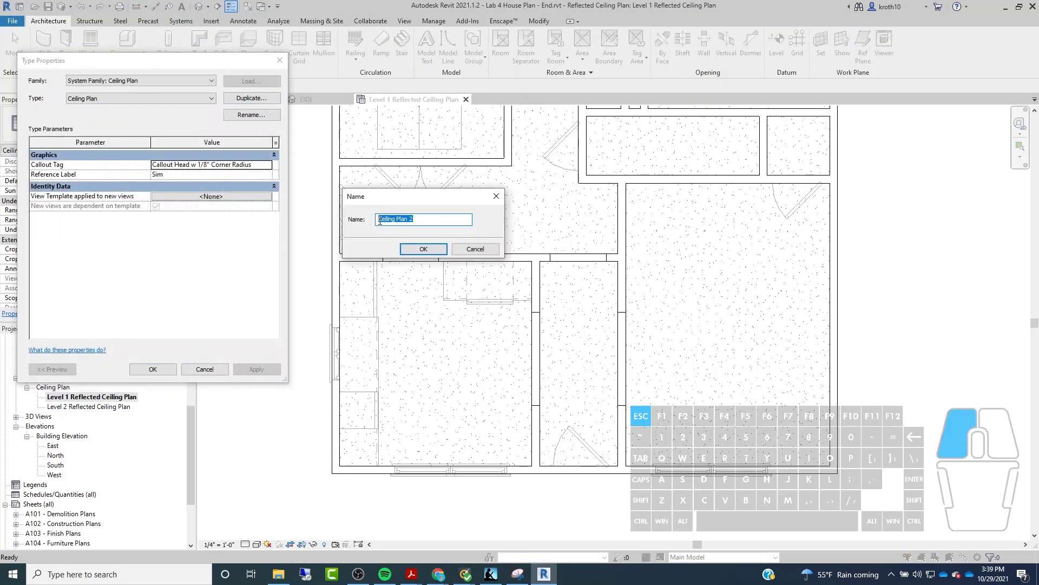
pyautogui.write('Wor')
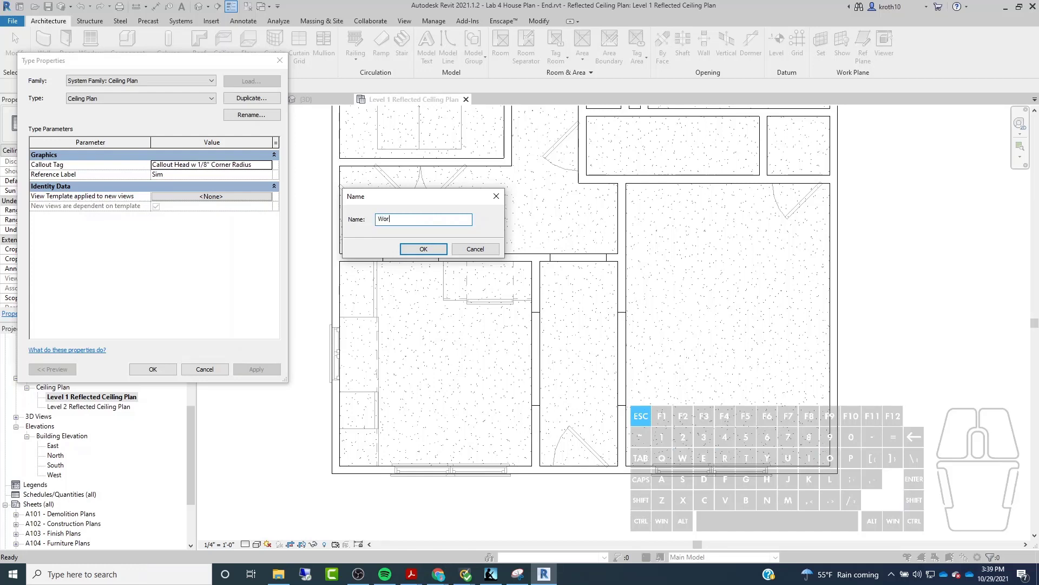
pyautogui.write('king Reflected Ce')
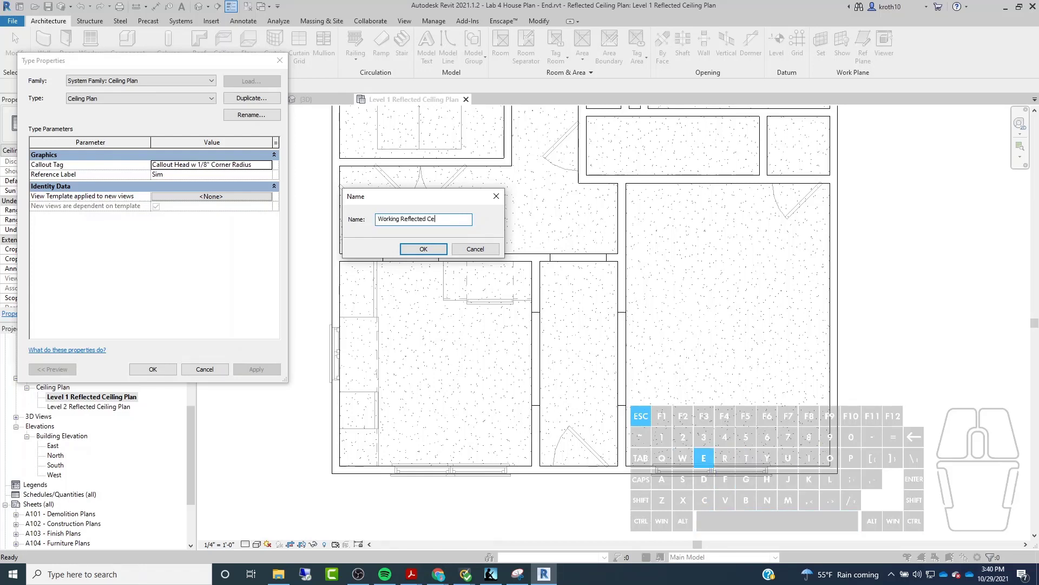
pyautogui.write('iling Plan')
pyautogui.press('Return')
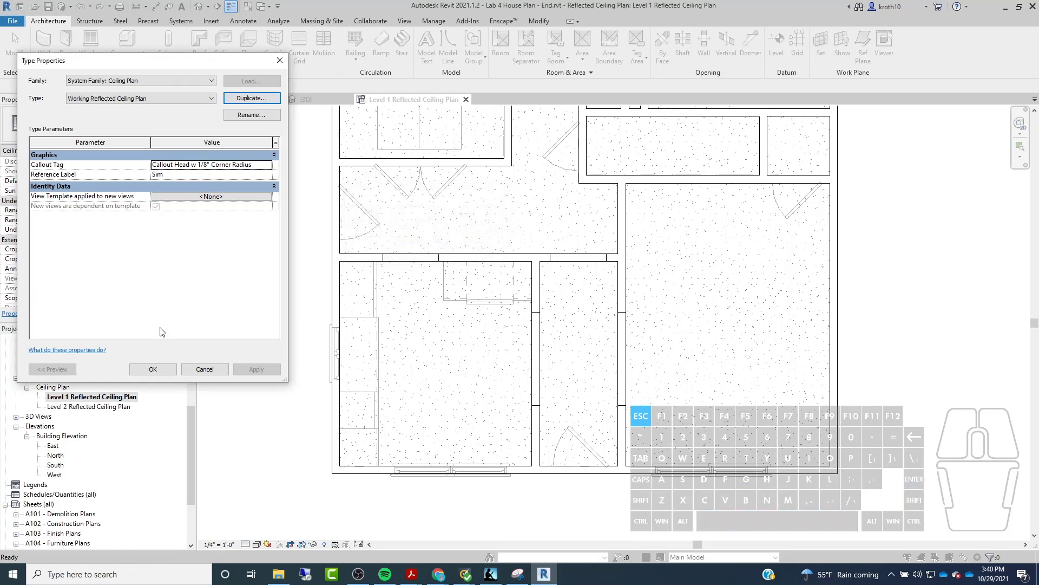
pyautogui.click(151, 369)
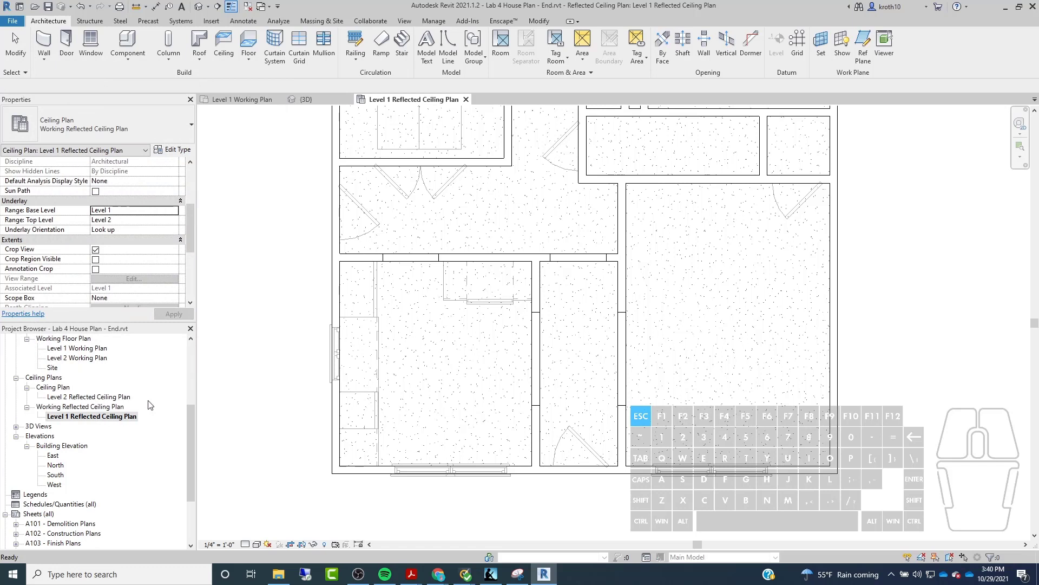
# Step: Open the Level 2 Reflected Ceiling Plan and create a new reflected ceiling plan view of type Ceiling Plan for Level 1
pyautogui.click(111, 417)
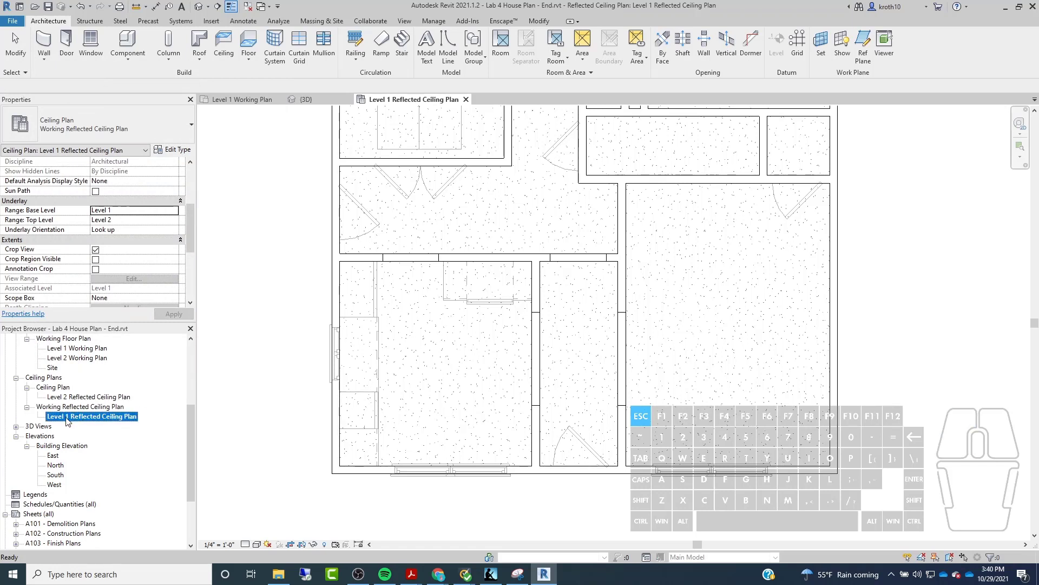
pyautogui.doubleClick(68, 398)
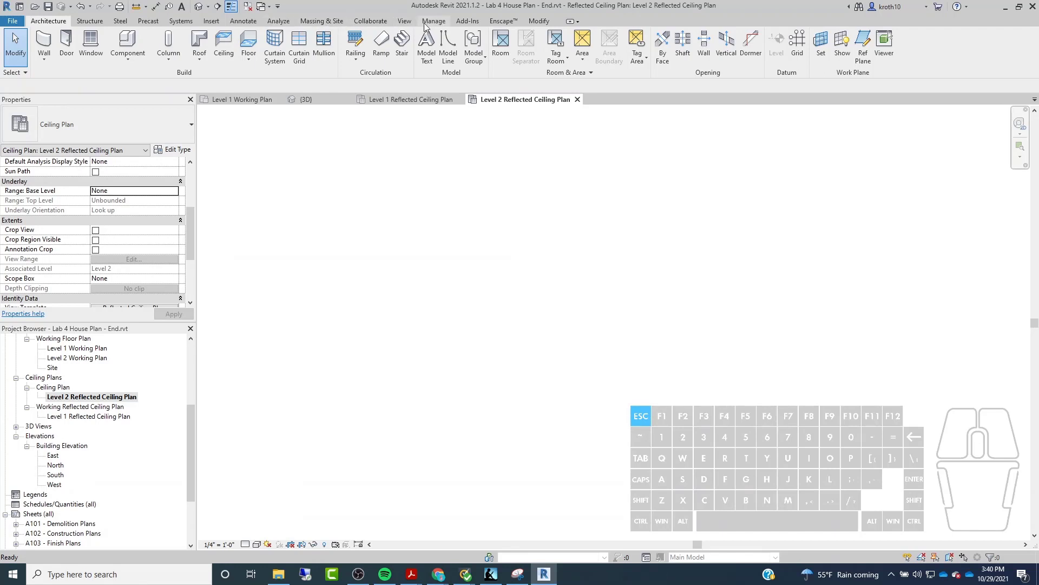
pyautogui.click(404, 20)
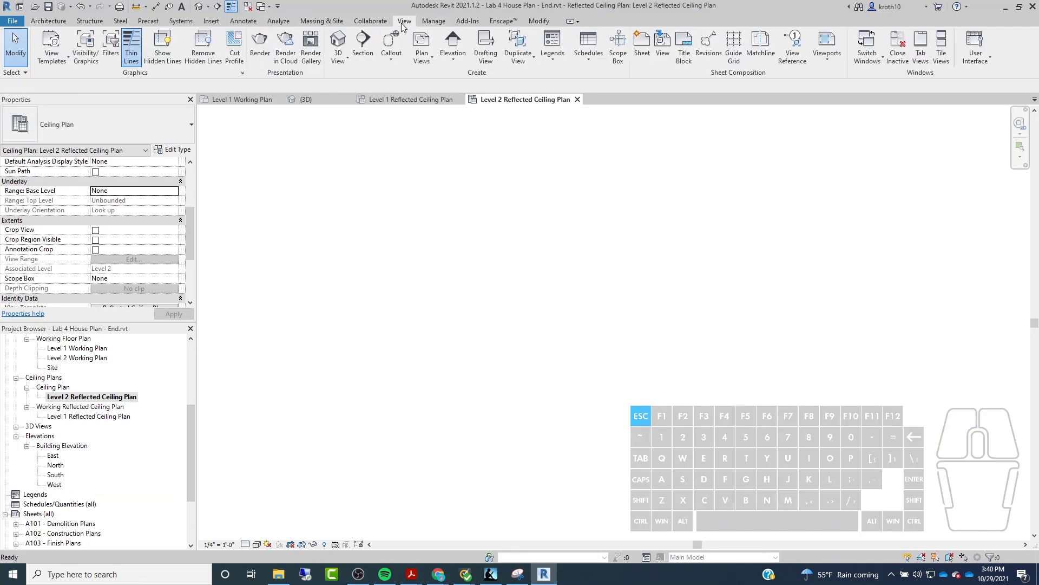
pyautogui.click(432, 64)
pyautogui.click(443, 103)
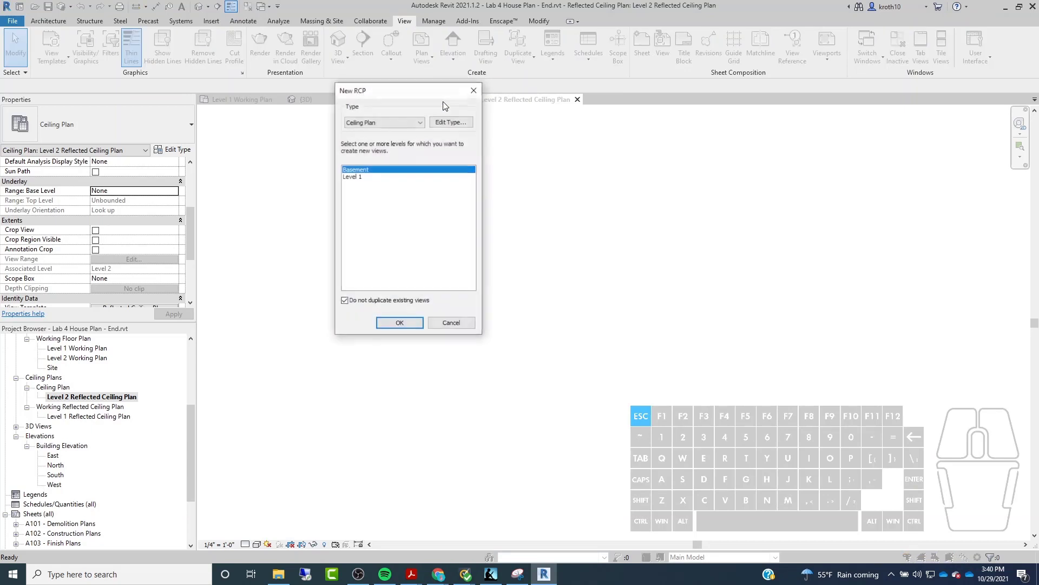
pyautogui.click(378, 177)
pyautogui.click(399, 323)
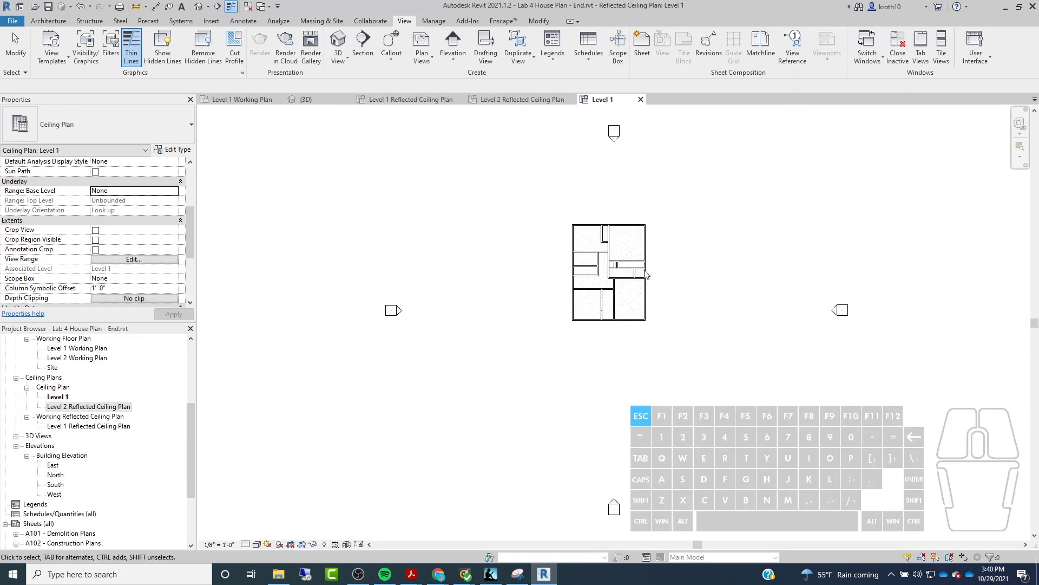
# Step: Review the new Level 1 ceiling plan, then reopen the Level 1 Reflected Ceiling Plan and examine its rooms, doors and fixtures
pyautogui.scroll(5, 647, 274)
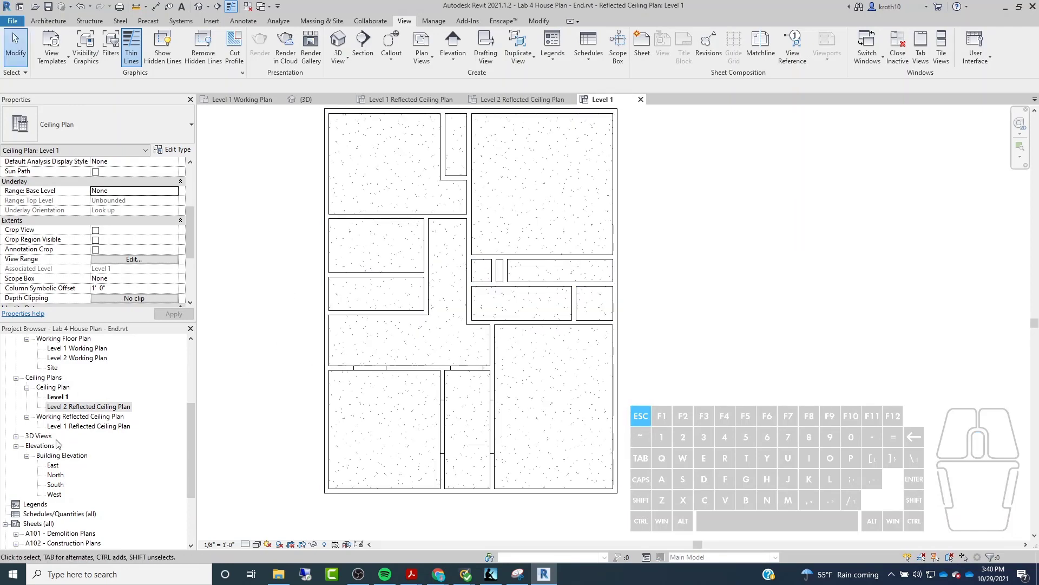
pyautogui.doubleClick(76, 426)
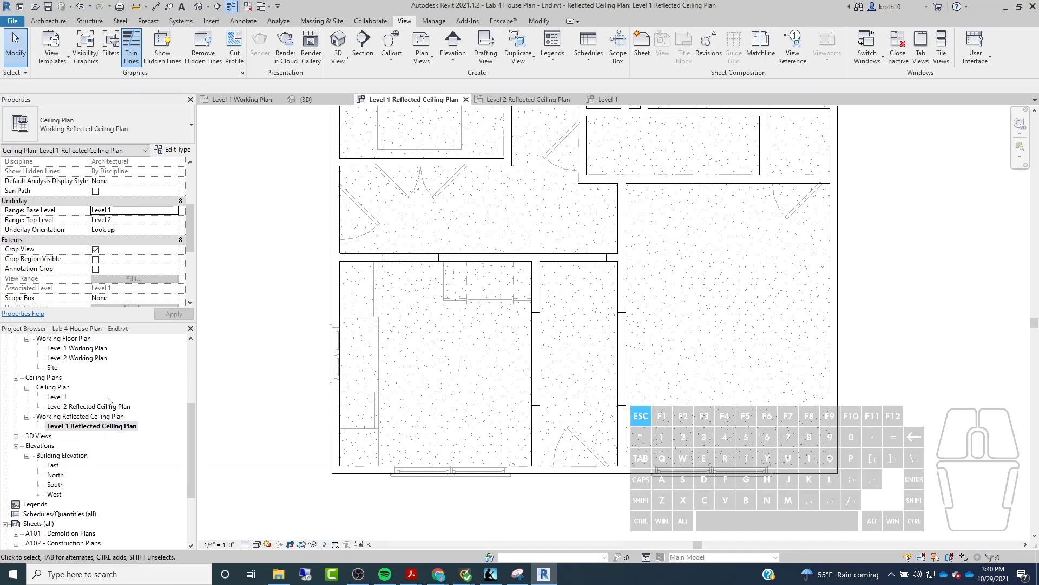
pyautogui.moveTo(536, 335)
pyautogui.mouseDown(button='middle')
pyautogui.moveTo(503, 315)
pyautogui.moveTo(398, 301)
pyautogui.mouseUp(button='middle')
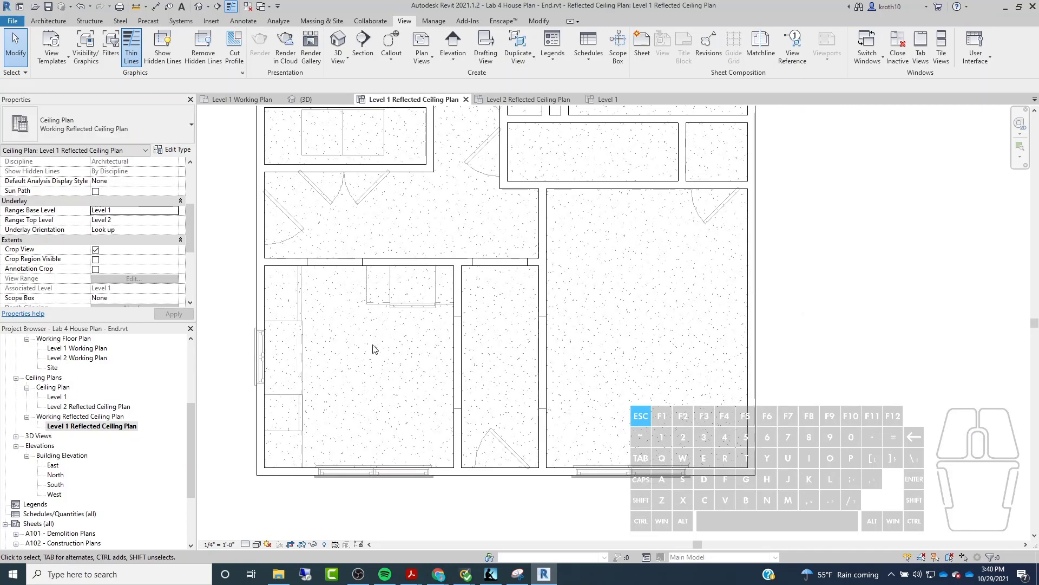
pyautogui.scroll(-2, 373, 348)
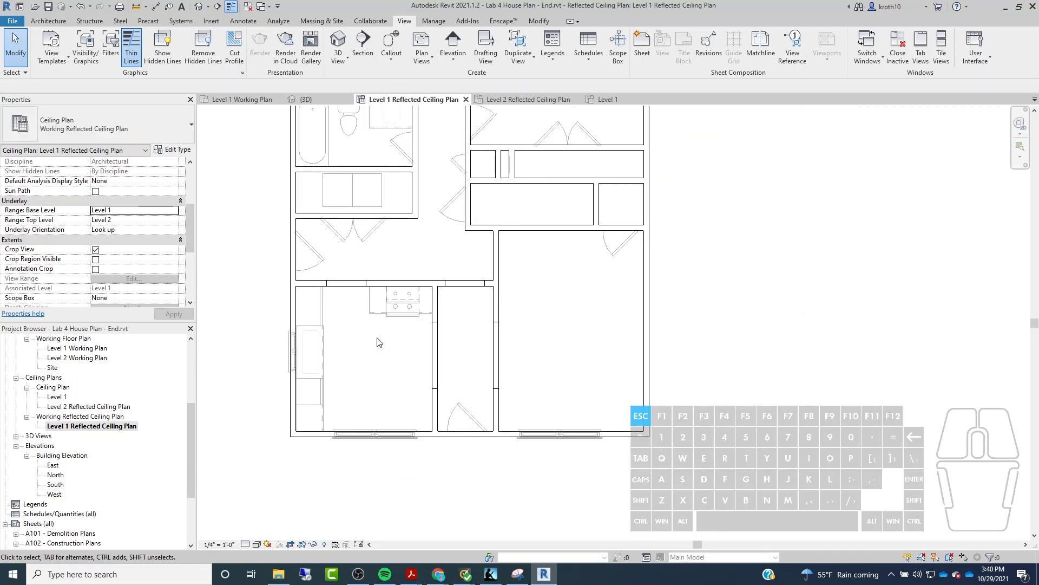
pyautogui.moveTo(374, 348)
pyautogui.mouseDown(button='middle')
pyautogui.moveTo(385, 283)
pyautogui.moveTo(457, 334)
pyautogui.moveTo(440, 319)
pyautogui.mouseUp(button='middle')
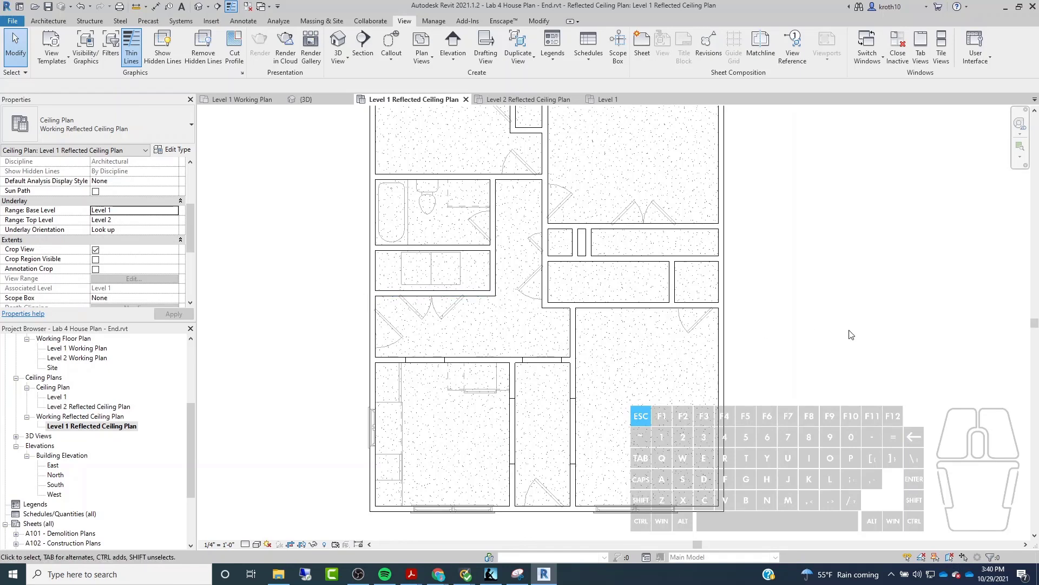
pyautogui.moveTo(810, 349); pyautogui.dragTo(766, 331, button='middle')
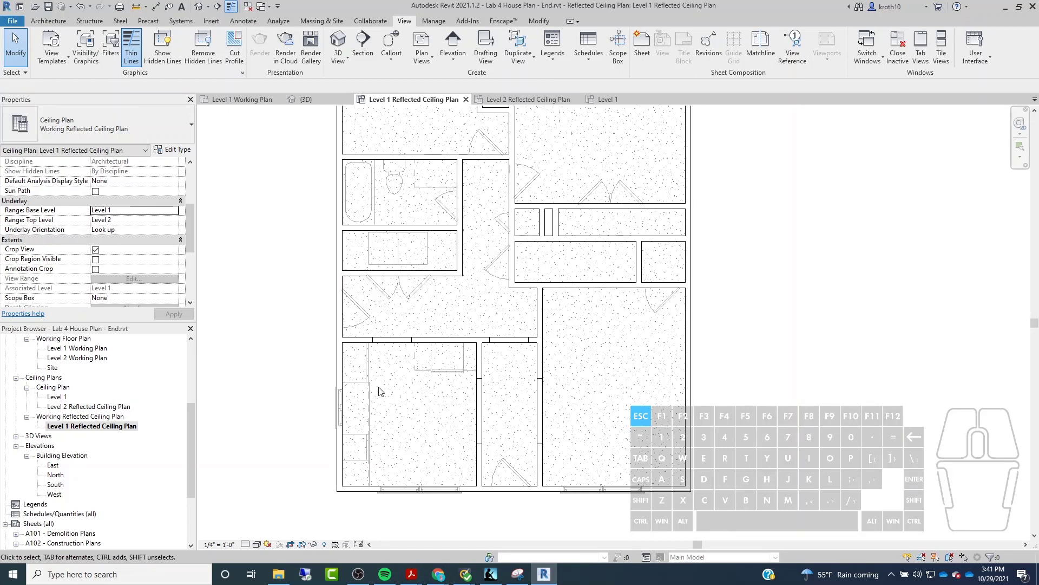
pyautogui.scroll(-1, 503, 352)
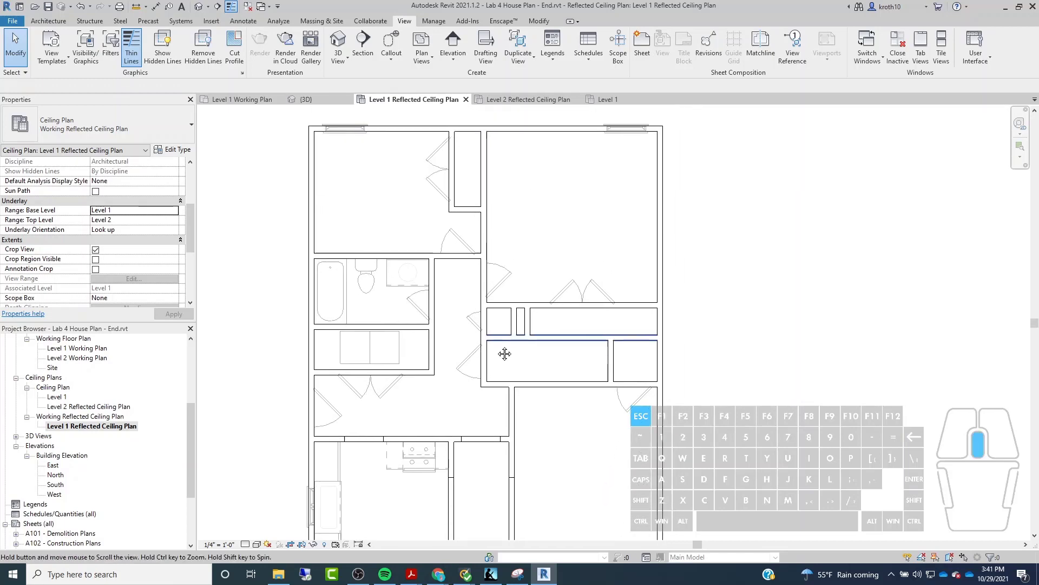
pyautogui.scroll(2, 511, 262)
pyautogui.scroll(-1, 402, 385)
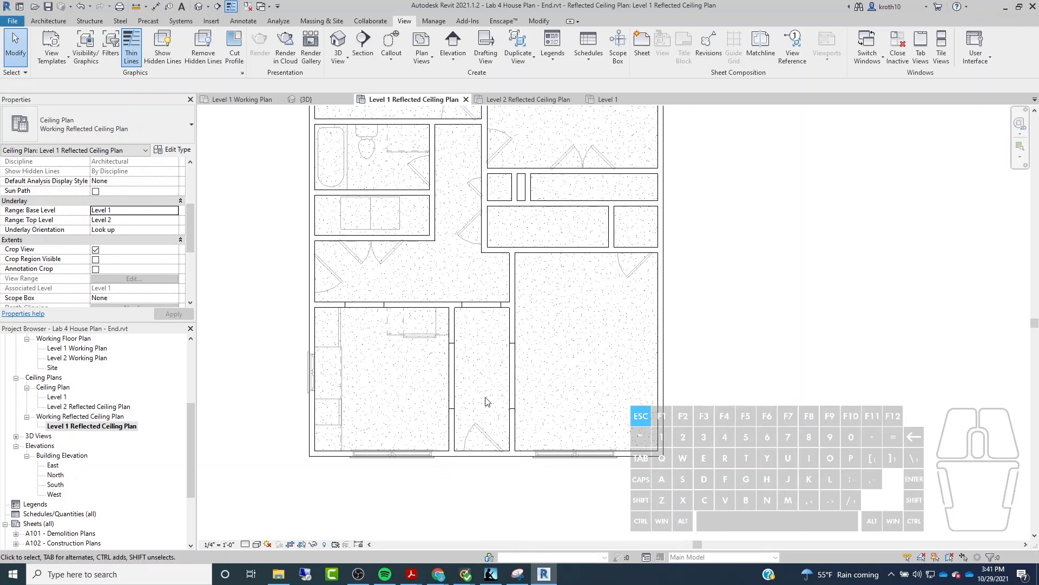
pyautogui.scroll(-2, 403, 337)
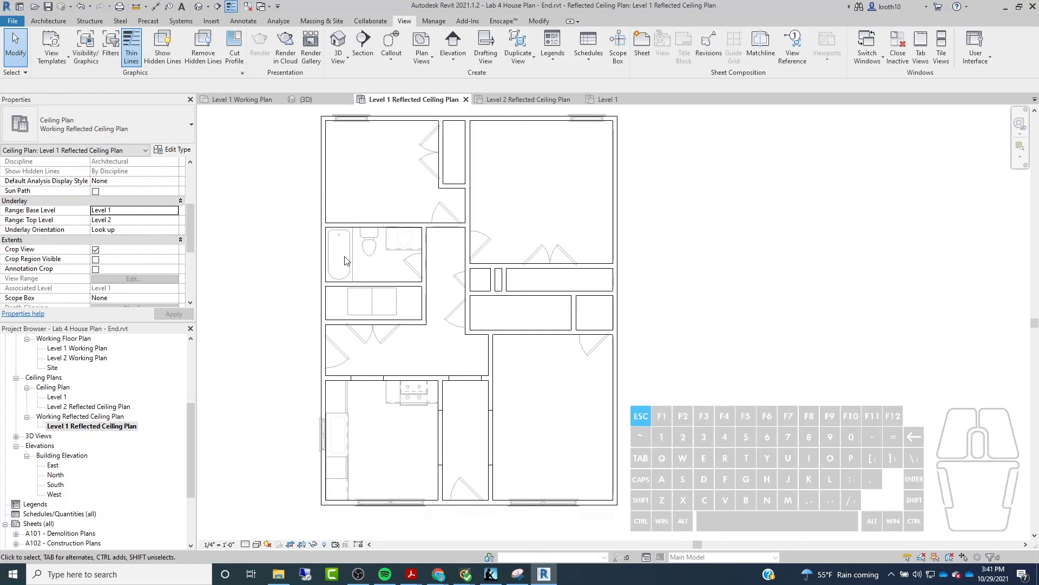
pyautogui.scroll(-1, 433, 390)
pyautogui.scroll(1, 336, 346)
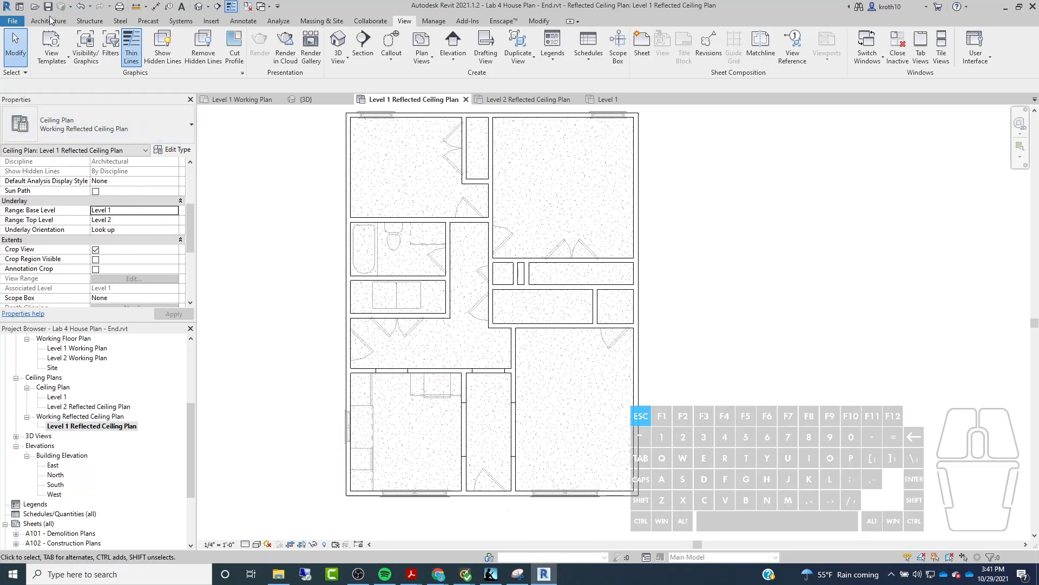
# Step: Search the Autodesk family library for "recessed can" and load the ceiling-hosted Downlight - Recessed Can family
pyautogui.click(209, 21)
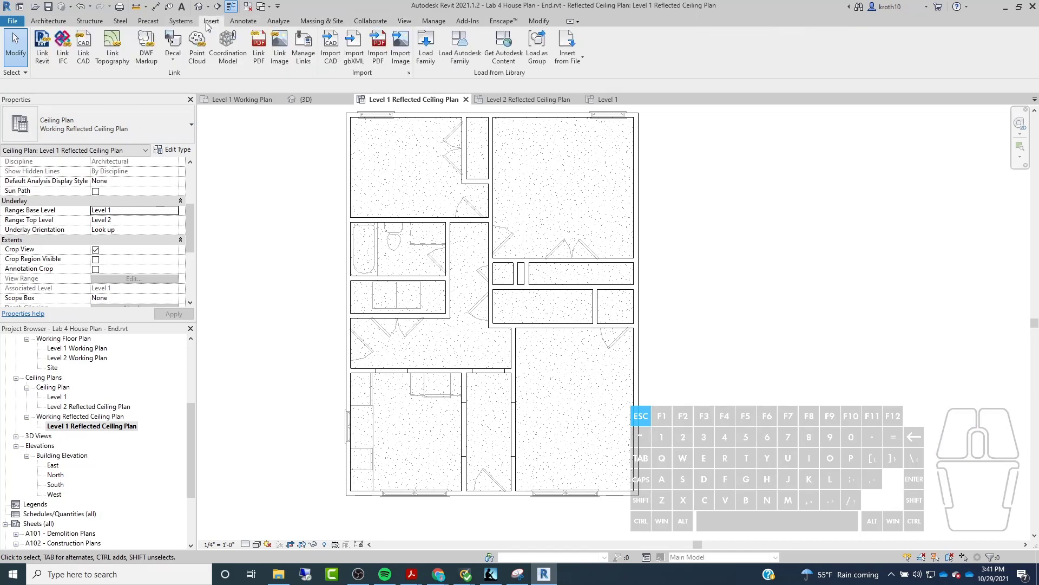
pyautogui.click(452, 59)
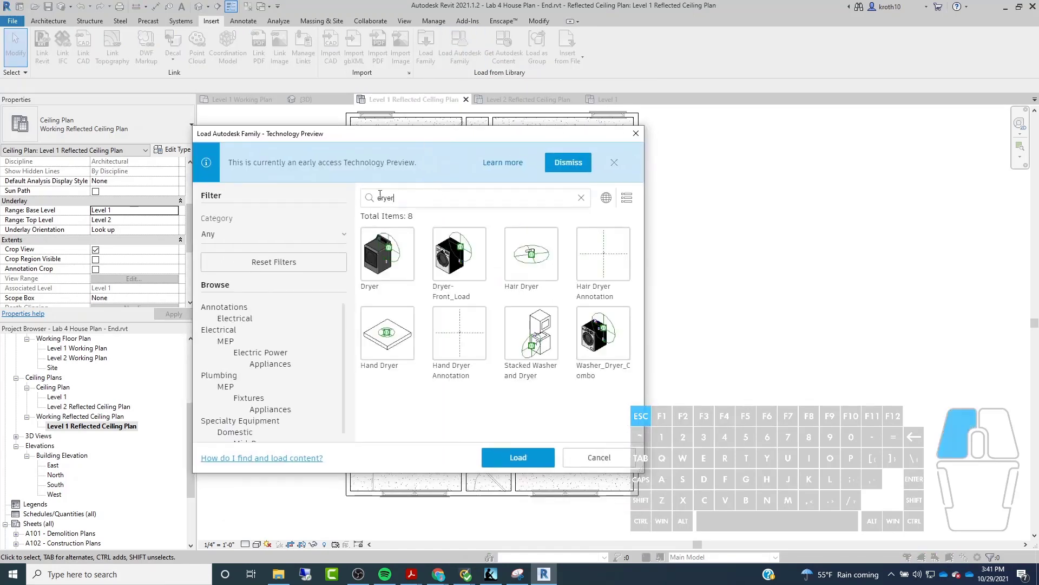
pyautogui.moveTo(399, 198); pyautogui.dragTo(367, 197)
pyautogui.press('BackSpace')
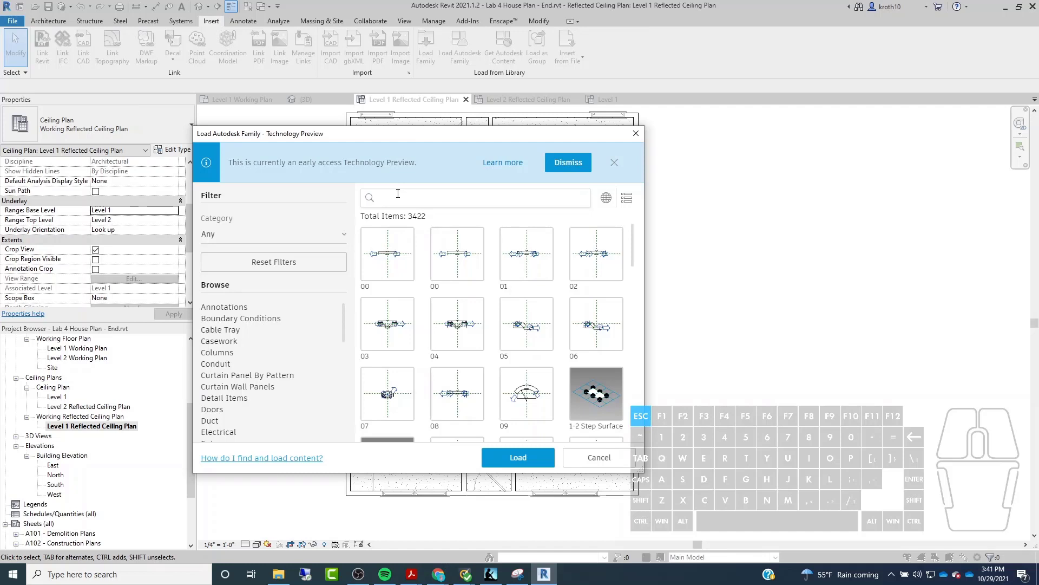
pyautogui.write('rece')
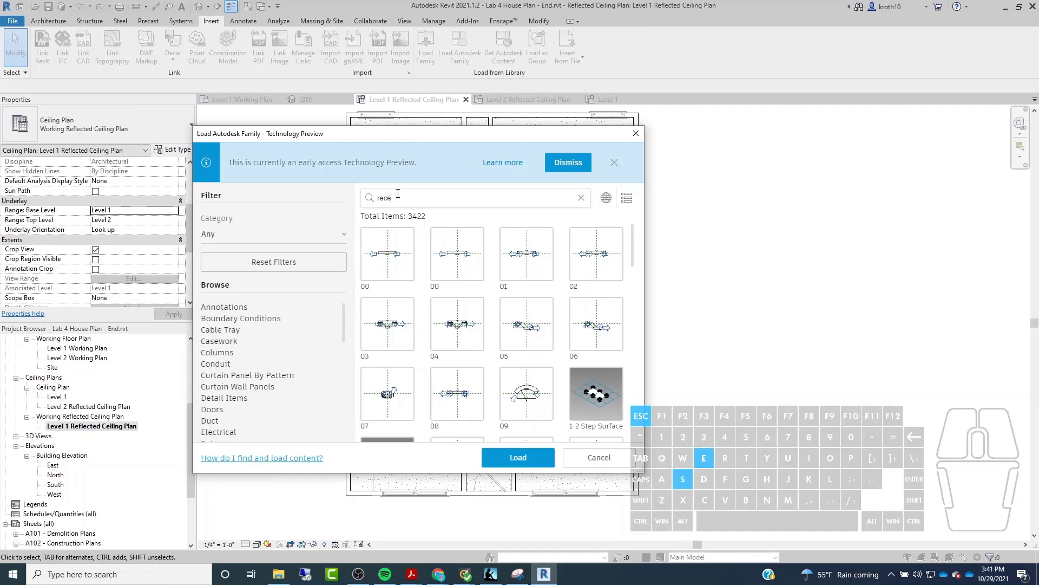
pyautogui.write('ssed can')
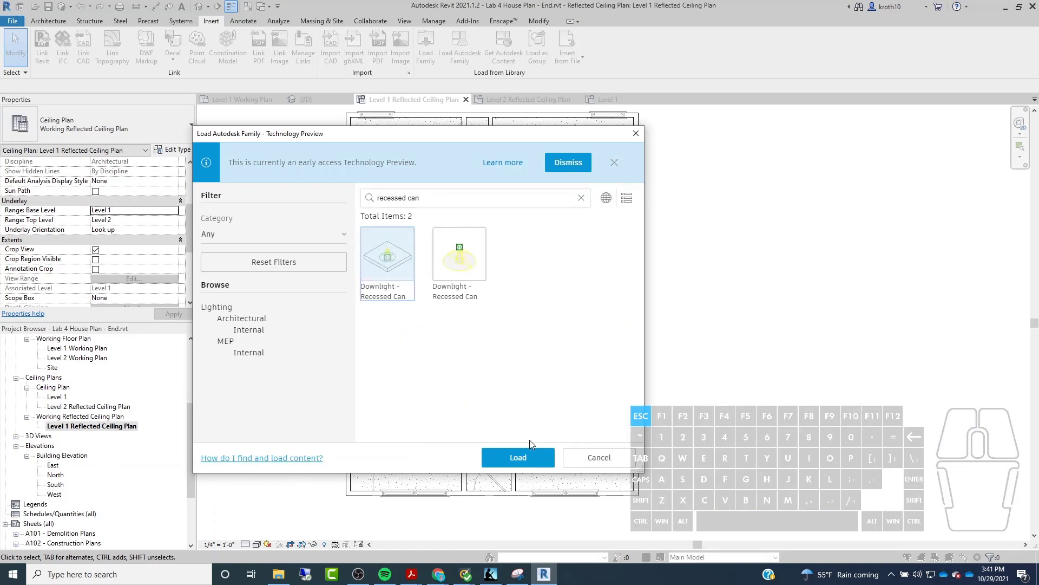
pyautogui.click(529, 459)
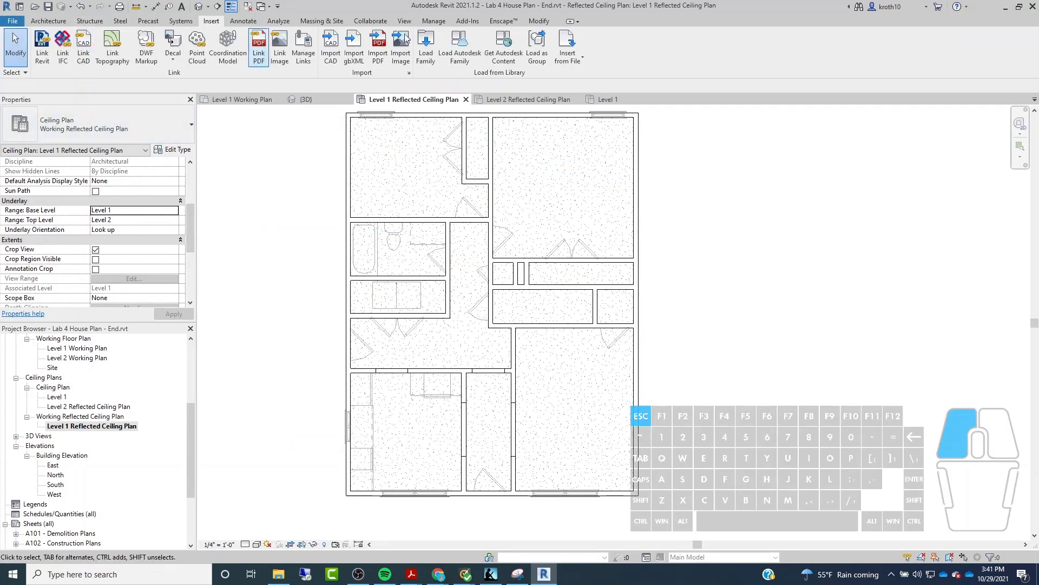
pyautogui.click(425, 44)
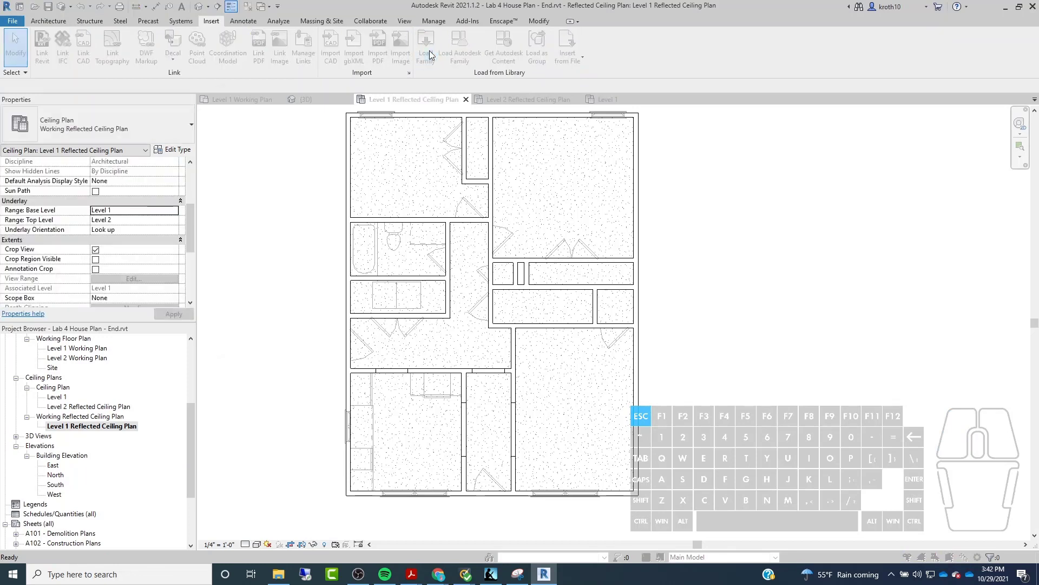
pyautogui.click(621, 95)
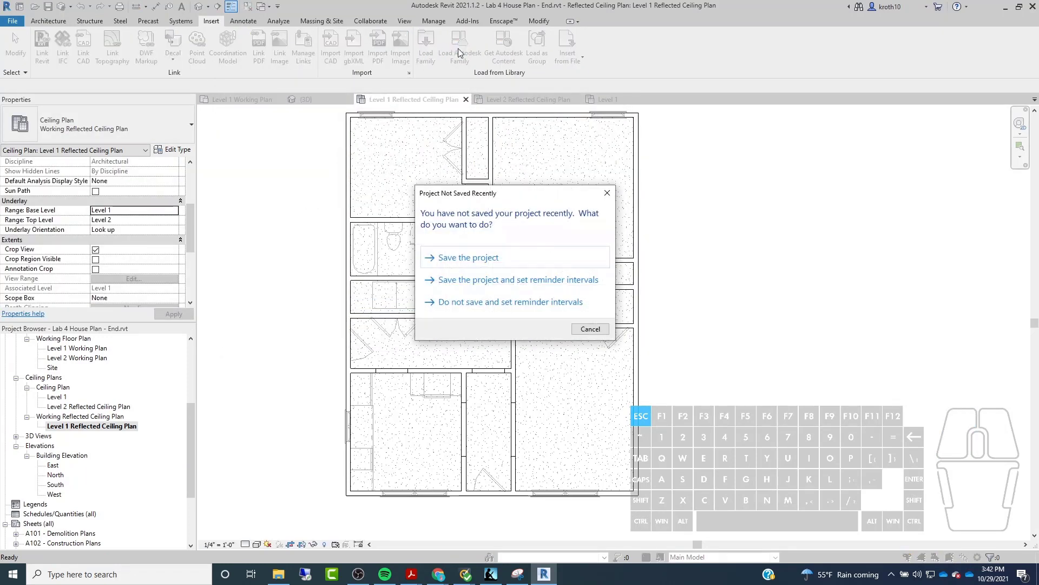
pyautogui.click(607, 193)
# Step: Search the Autodesk family library for "pendant" and load the Pendant Lamp - Art Glass - LED family
pyautogui.click(460, 48)
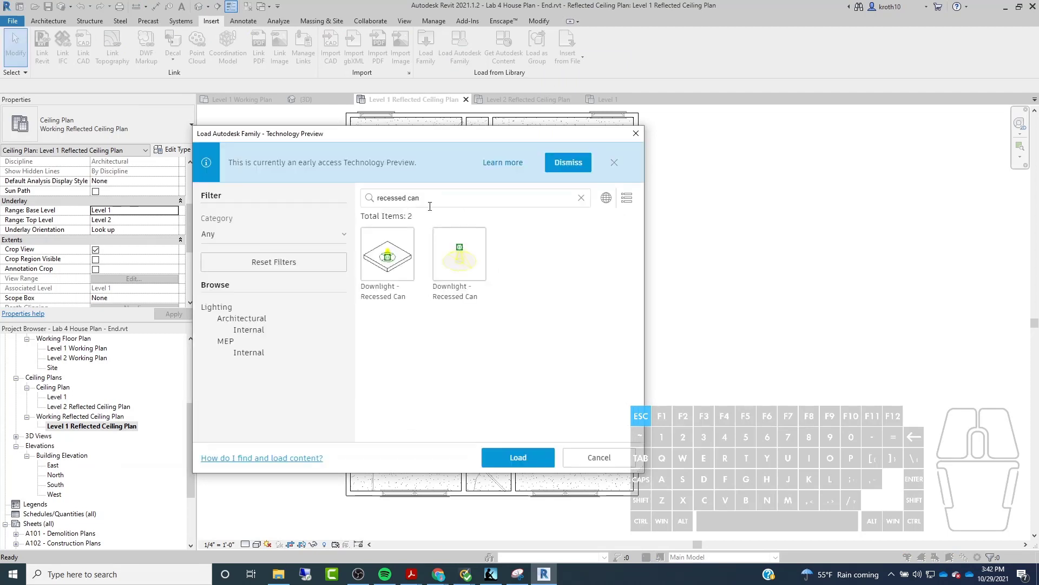
pyautogui.click(341, 199)
pyautogui.write('pendant')
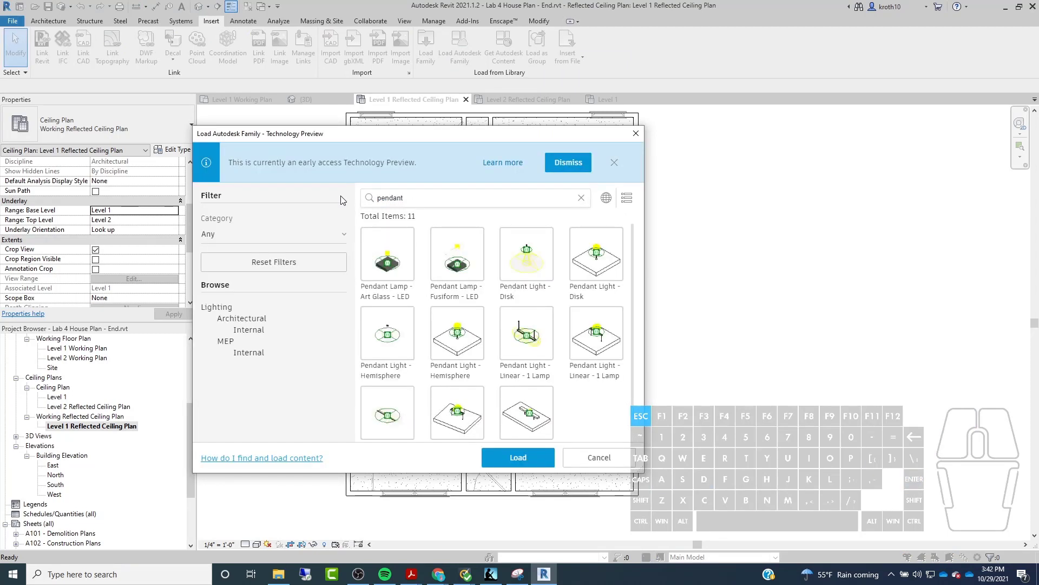
pyautogui.scroll(-1, 506, 278)
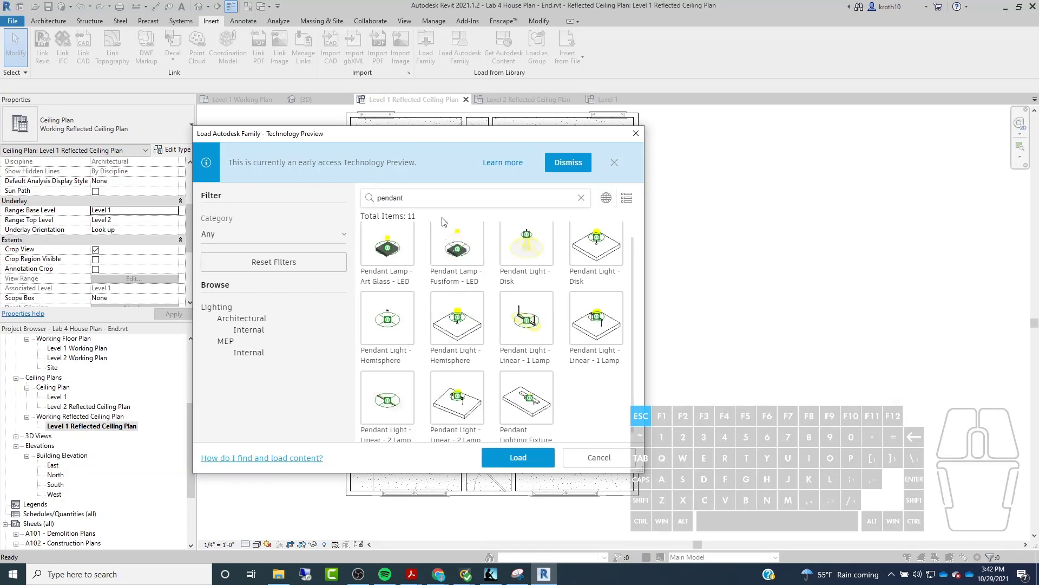
pyautogui.click(388, 249)
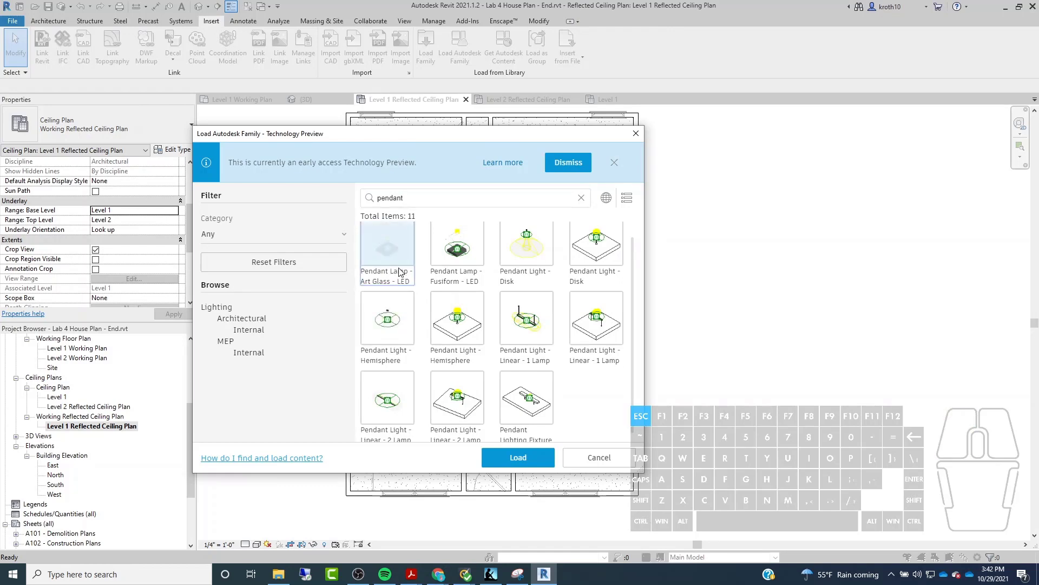
pyautogui.click(520, 459)
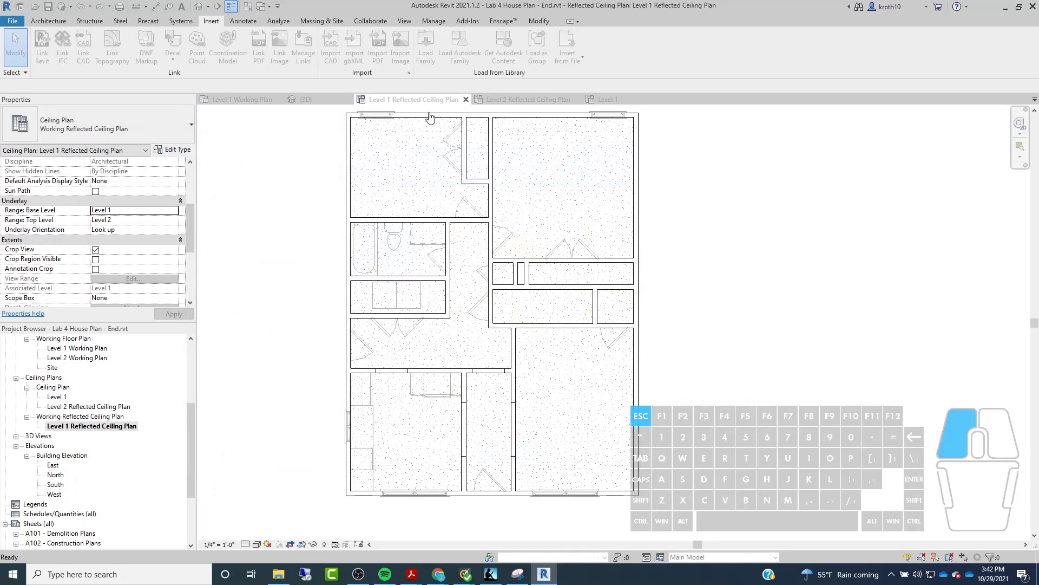
# Step: Search the Autodesk family library for "flush mount" and "surface mount" fixtures, and close it without loading anything
pyautogui.click(438, 62)
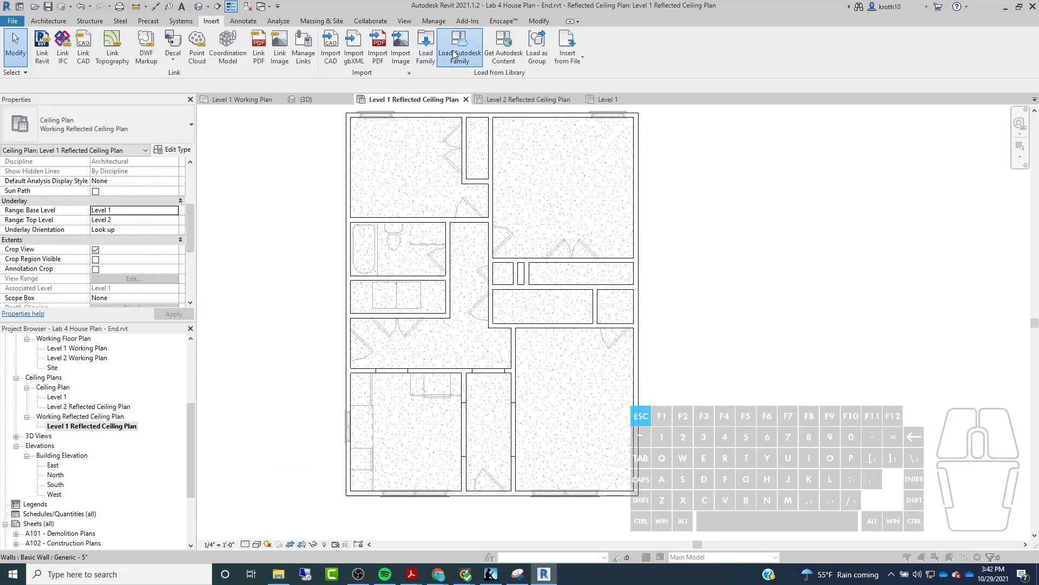
pyautogui.click(476, 199)
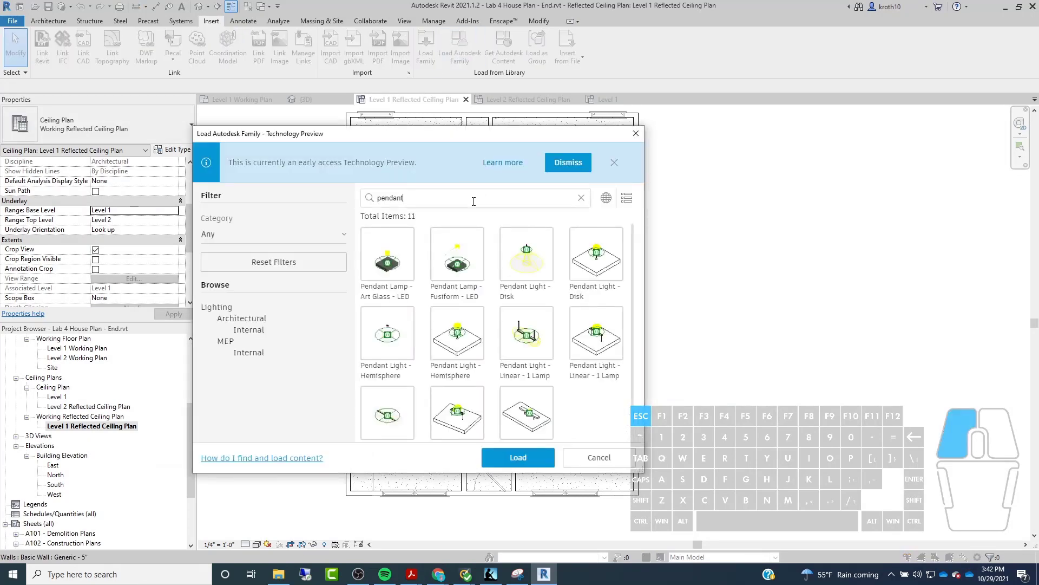
pyautogui.moveTo(475, 199); pyautogui.dragTo(352, 195)
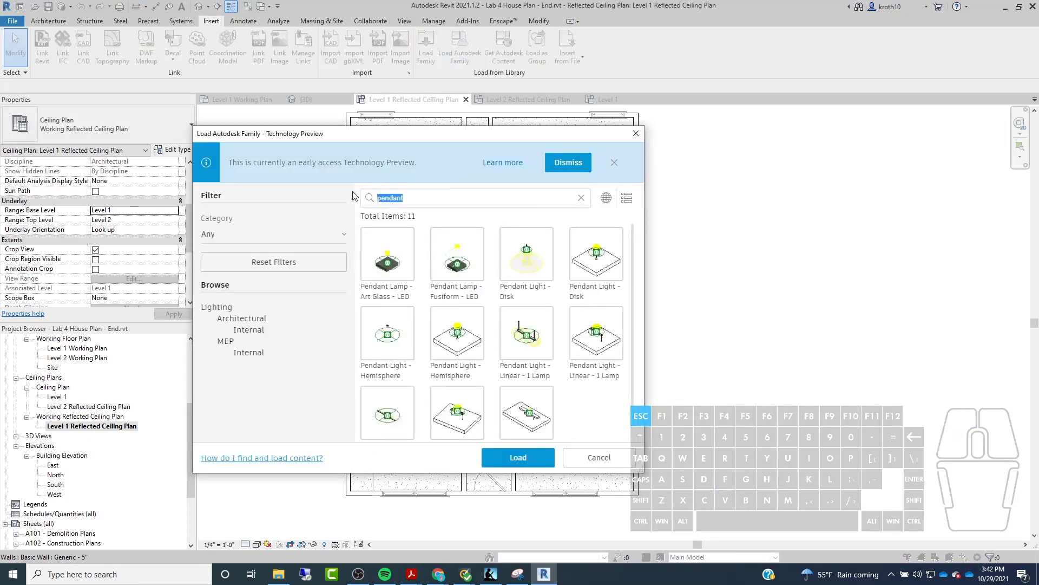
pyautogui.write('flush moiu')
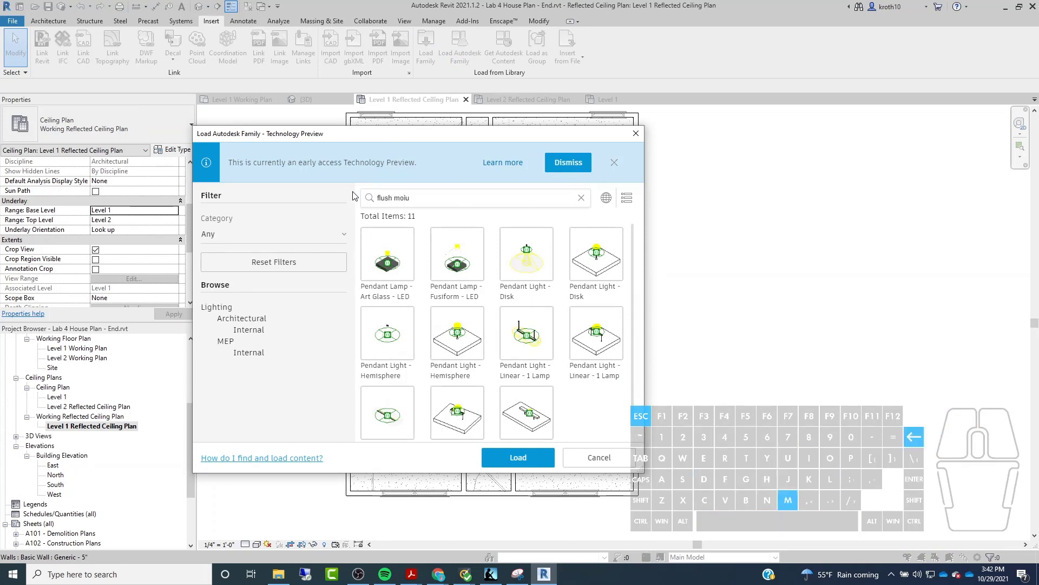
pyautogui.press('BackSpace')
pyautogui.press('BackSpace')
pyautogui.write('unt')
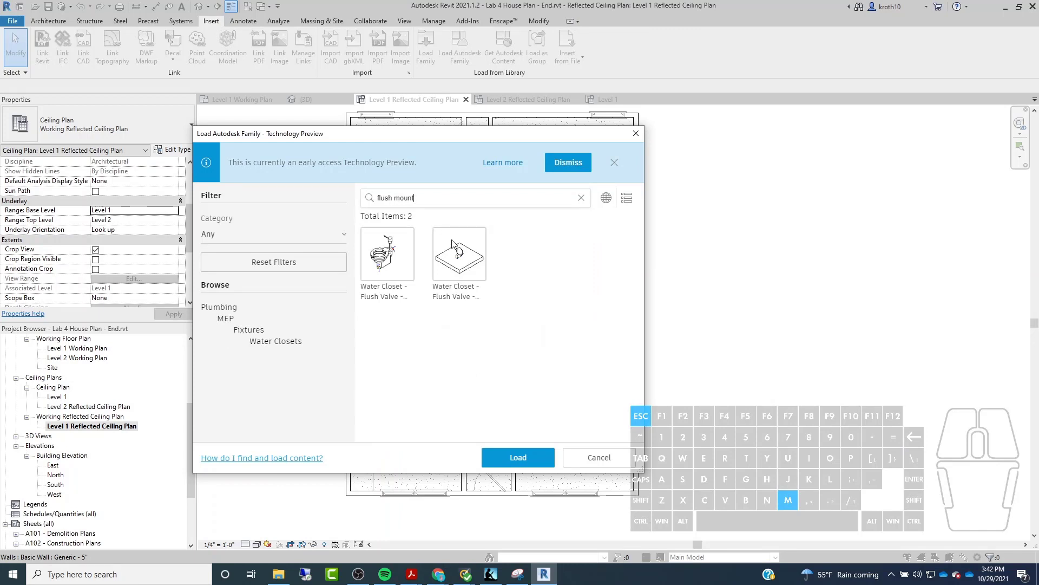
pyautogui.click(395, 202)
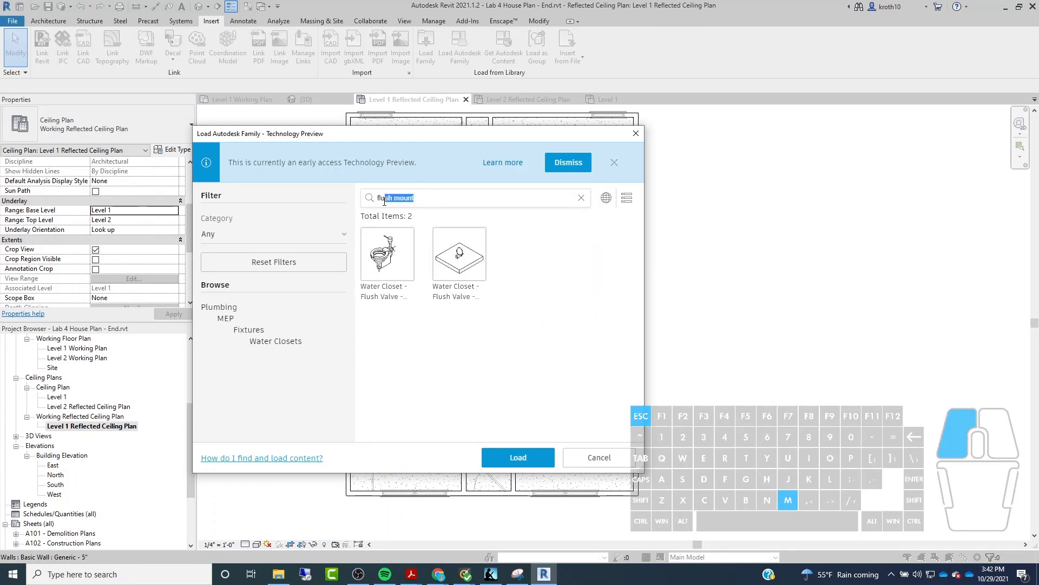
pyautogui.moveTo(394, 201); pyautogui.dragTo(363, 204)
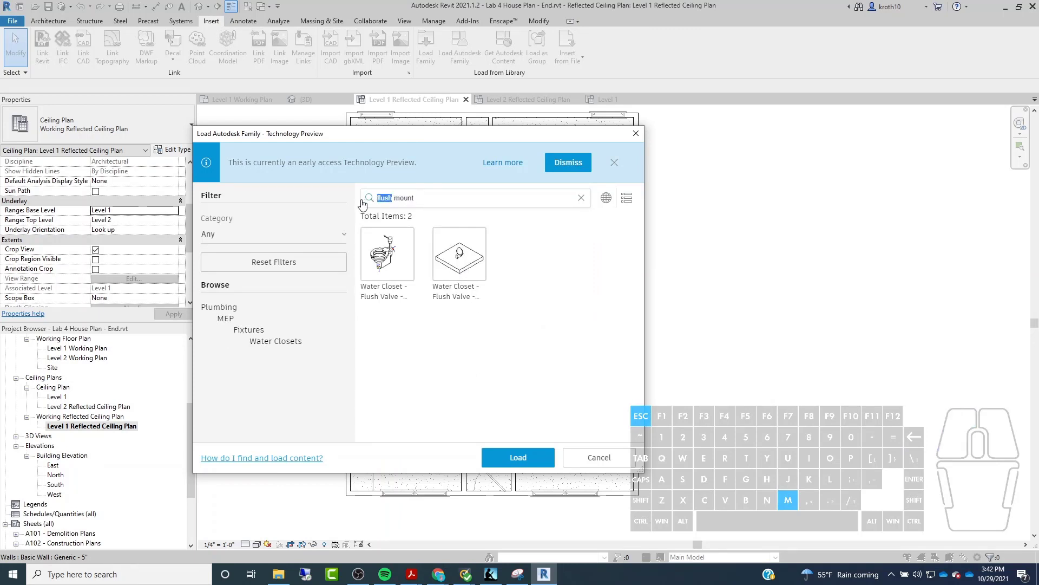
pyautogui.write('surface')
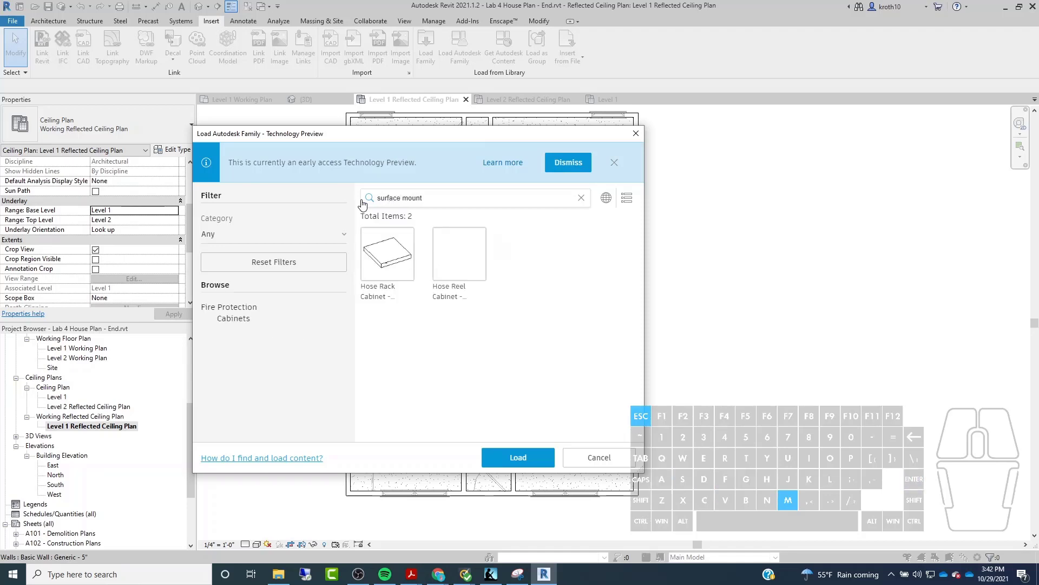
pyautogui.press('Escape')
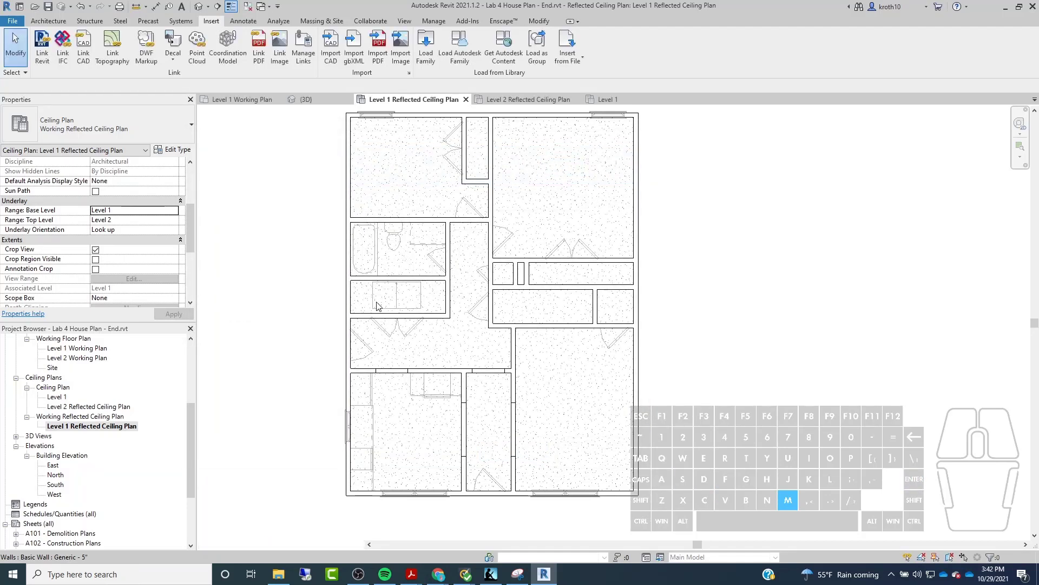
# Step: Start loading a family from disk and open the Lighting > Architectural > Internal folder of the English-Imperial library
pyautogui.click(425, 43)
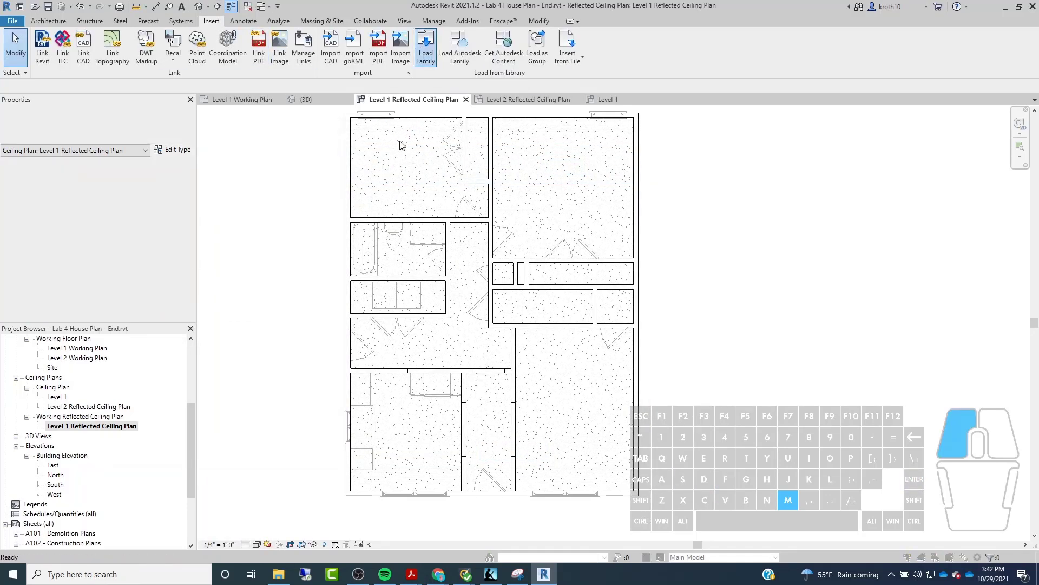
pyautogui.click(560, 115)
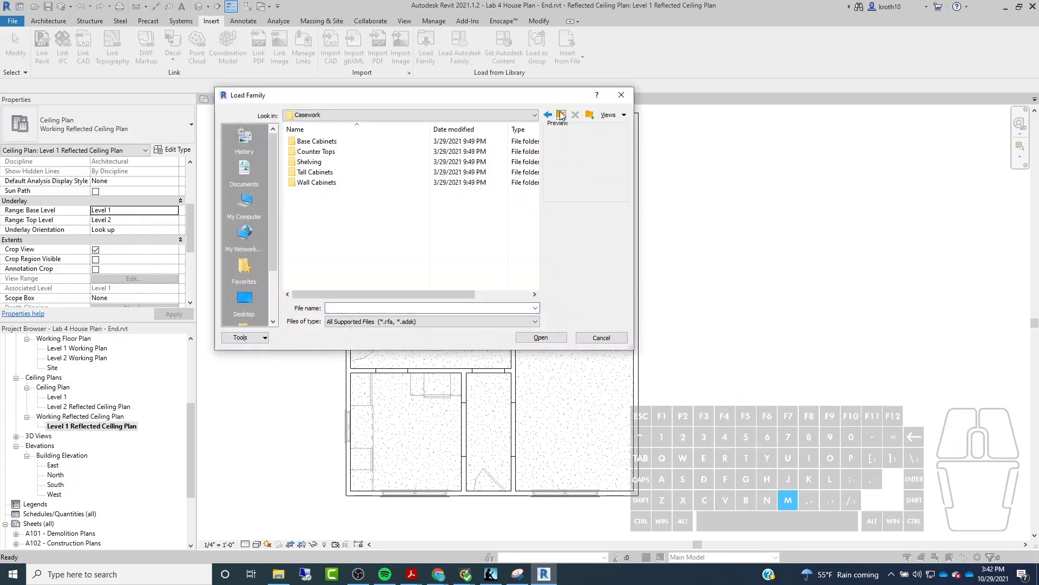
pyautogui.click(561, 115)
pyautogui.scroll(-4, 287, 255)
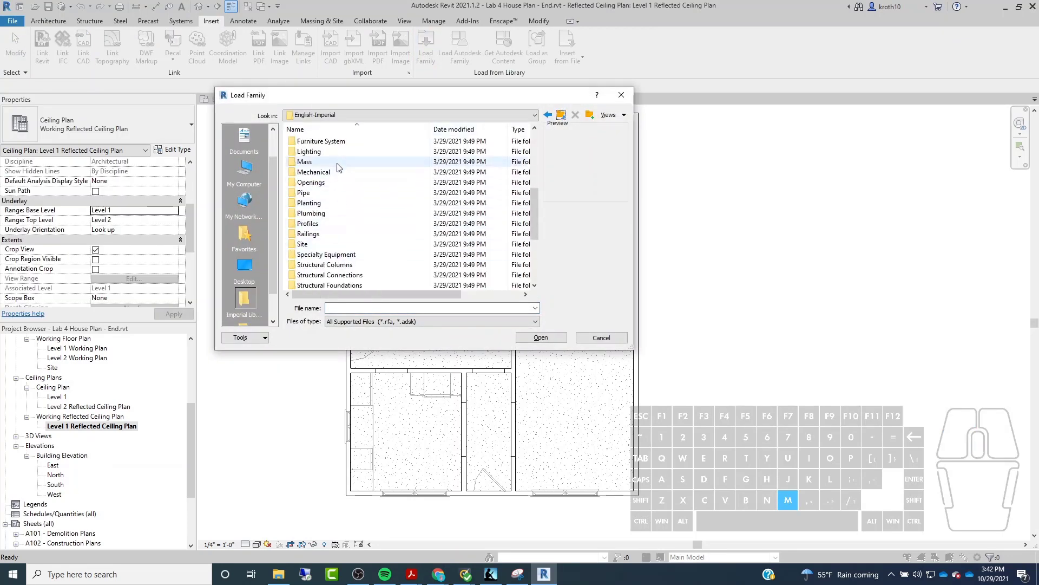
pyautogui.doubleClick(320, 152)
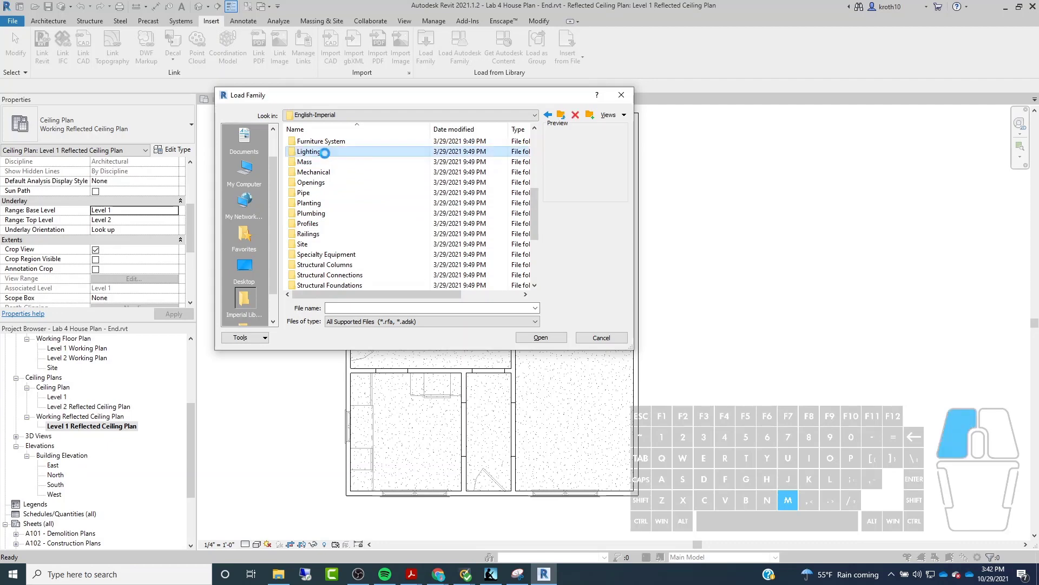
pyautogui.click(330, 143)
pyautogui.doubleClick(330, 142)
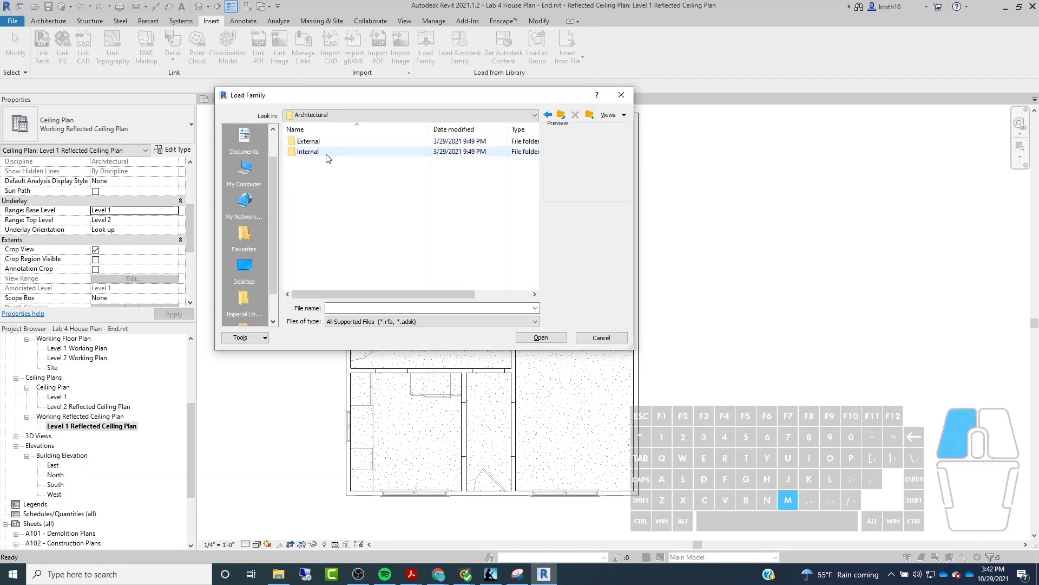
pyautogui.doubleClick(325, 152)
# Step: Load the Ceiling Light - Flat Round.rfa family from the Internal lighting folder
pyautogui.scroll(-2, 368, 174)
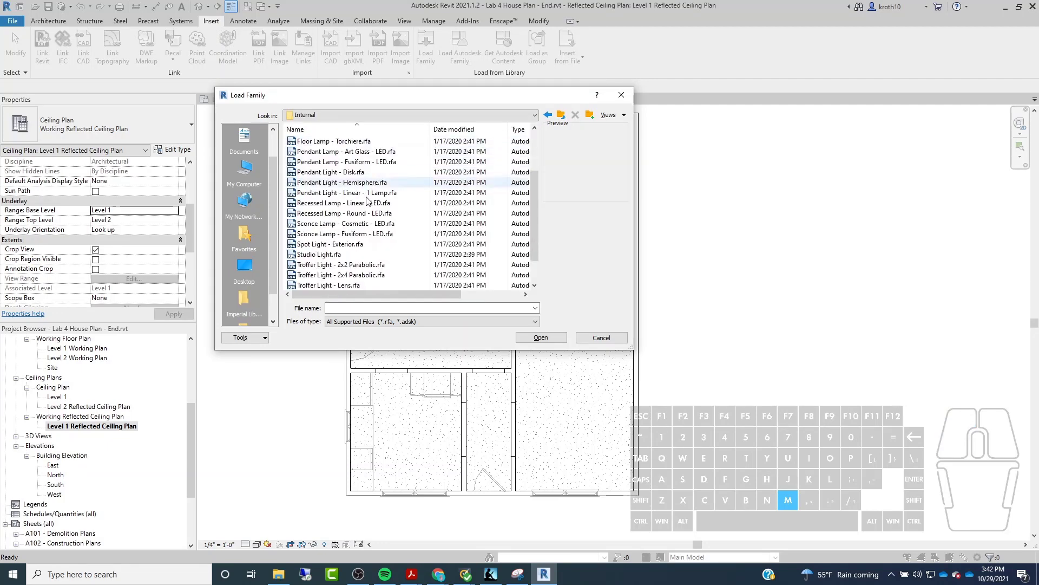
pyautogui.scroll(-1, 346, 237)
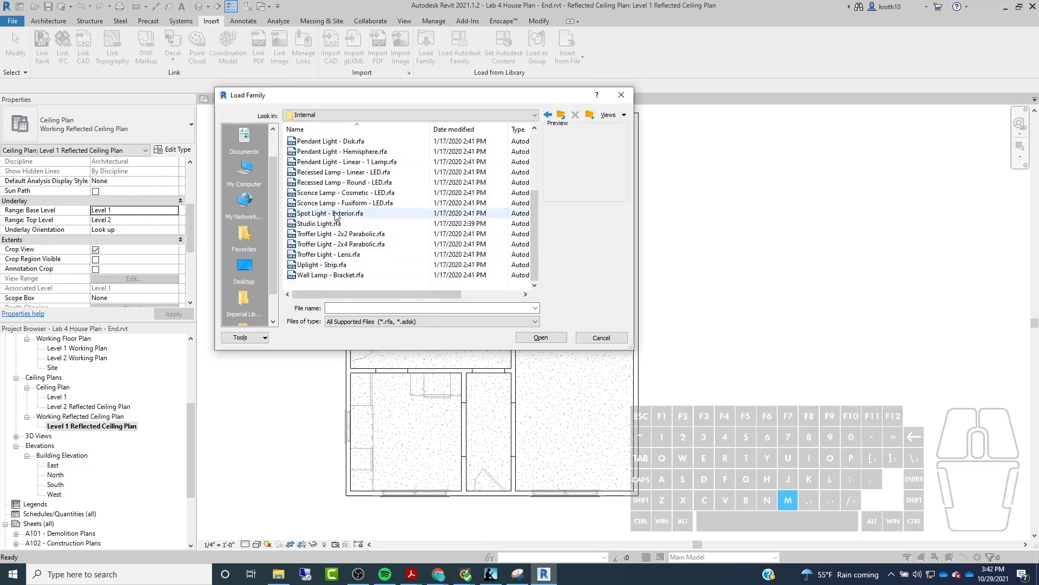
pyautogui.scroll(3, 333, 213)
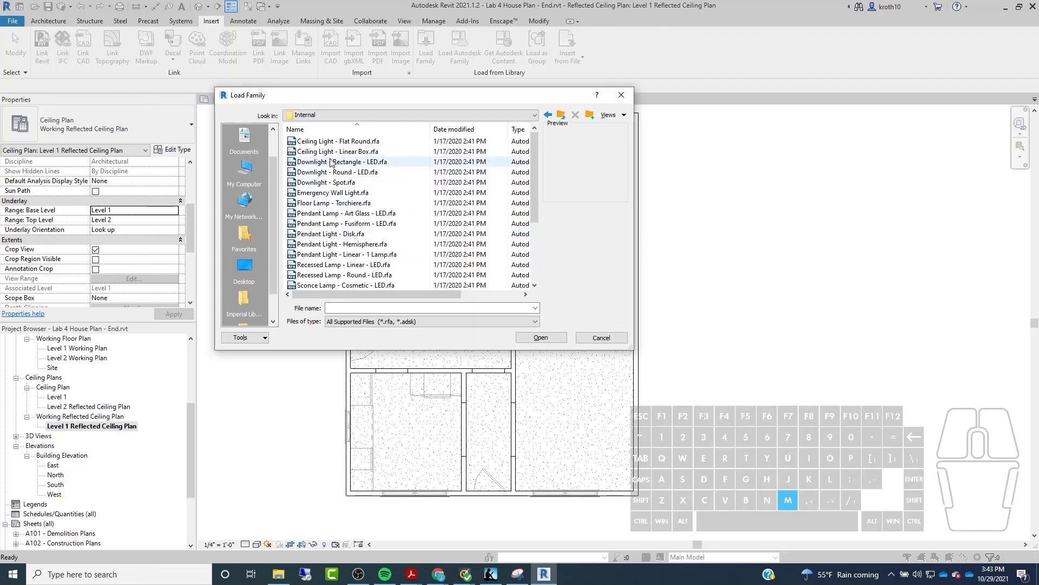
pyautogui.click(334, 142)
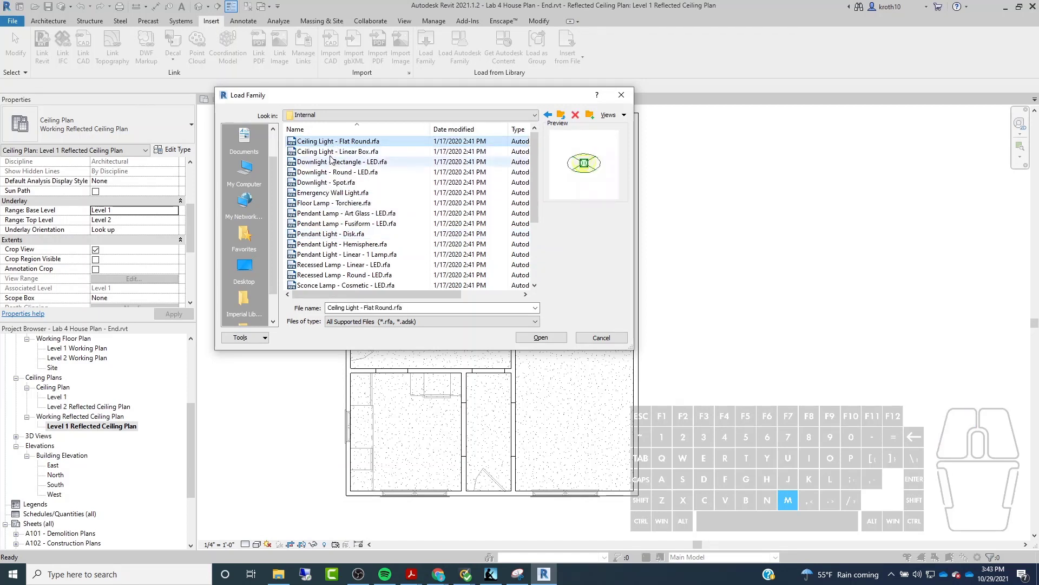
pyautogui.click(561, 340)
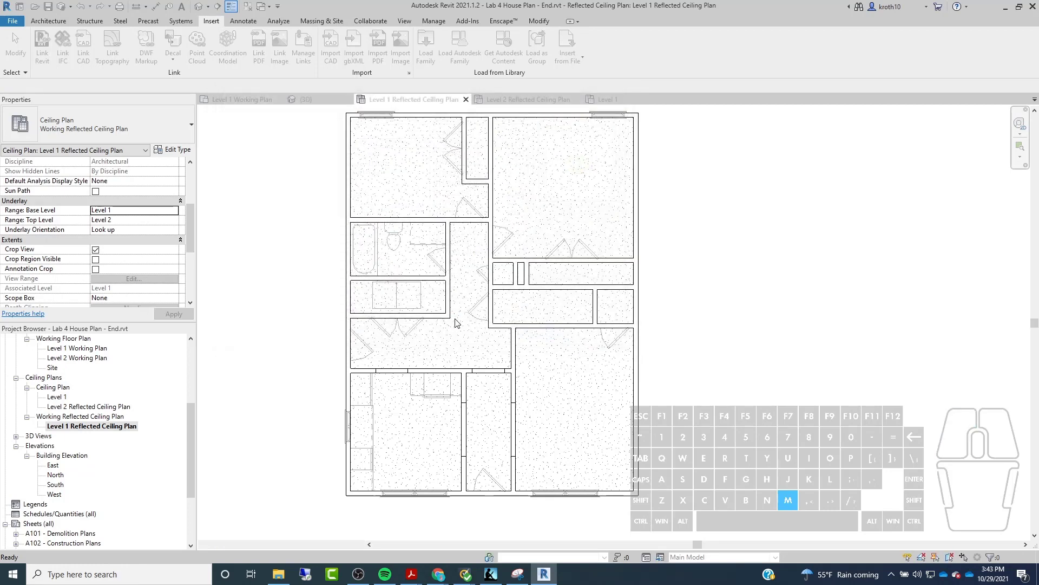
# Step: Place a Ceiling Light - Flat Round, 60W - 120V lighting fixture on the hallway ceiling in front of the double closet doors
pyautogui.scroll(3, 474, 409)
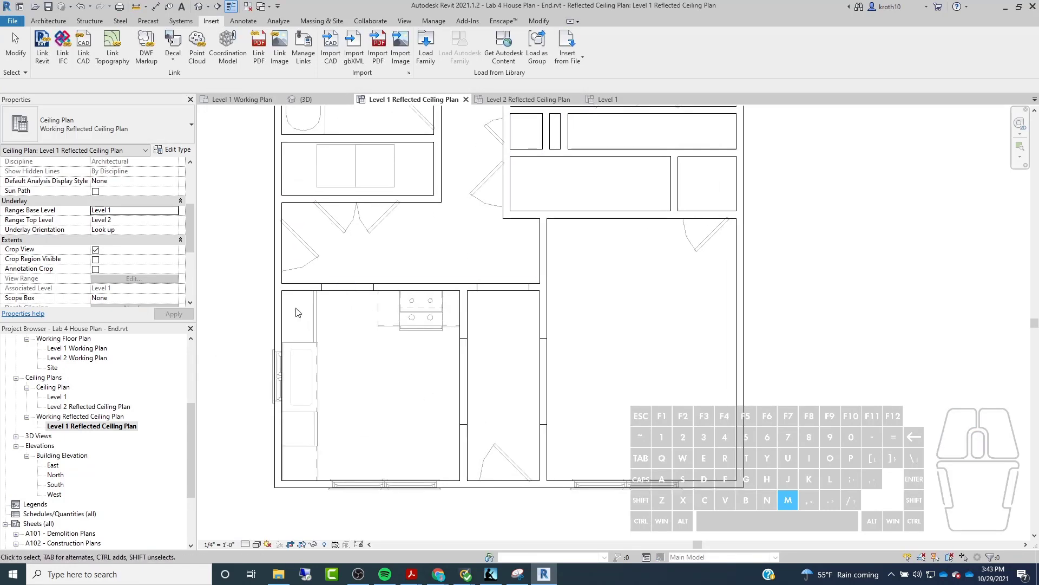
pyautogui.click(56, 27)
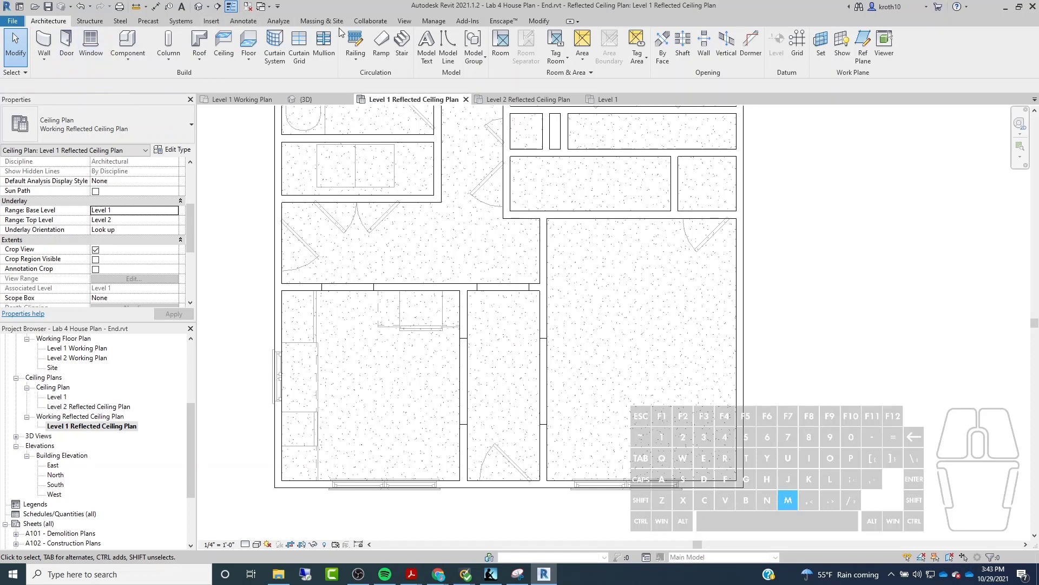
pyautogui.click(181, 21)
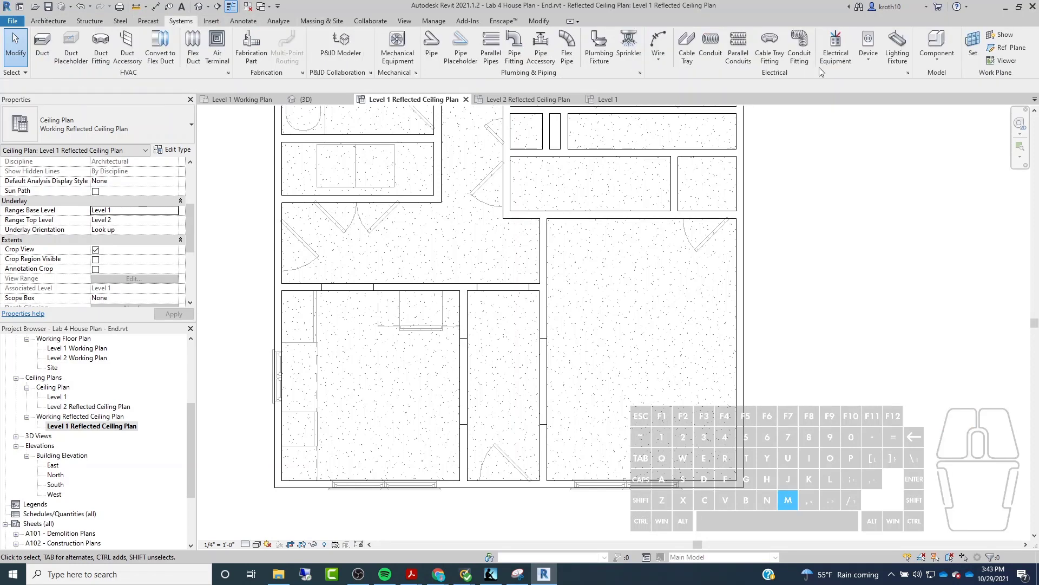
pyautogui.click(896, 54)
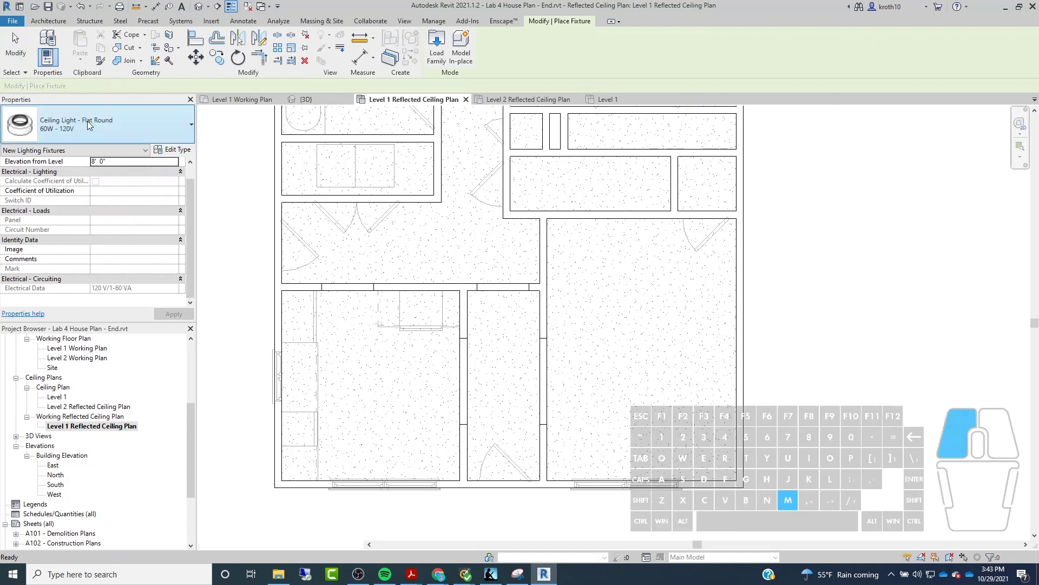
pyautogui.click(89, 124)
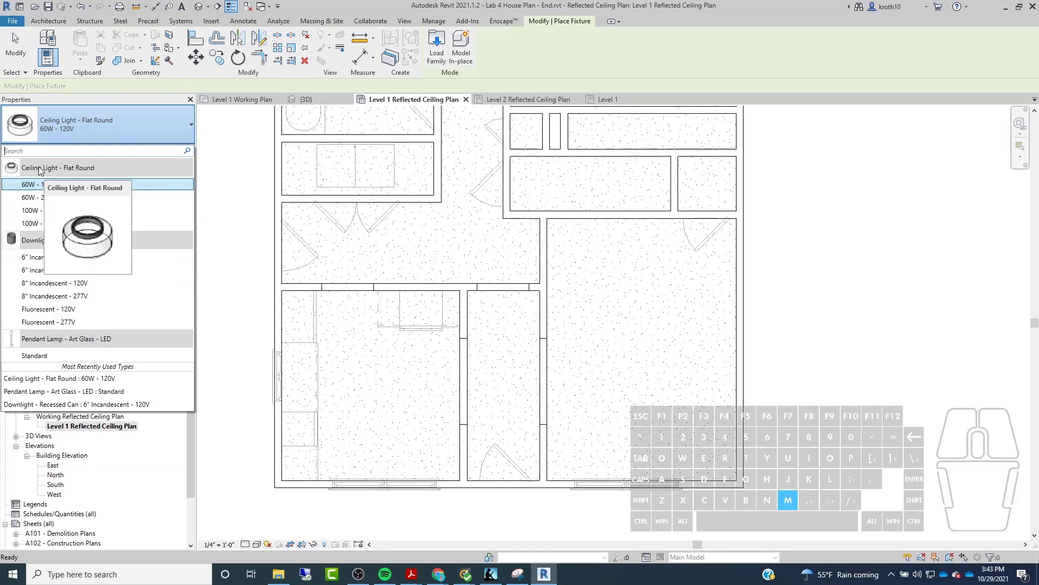
pyautogui.click(48, 186)
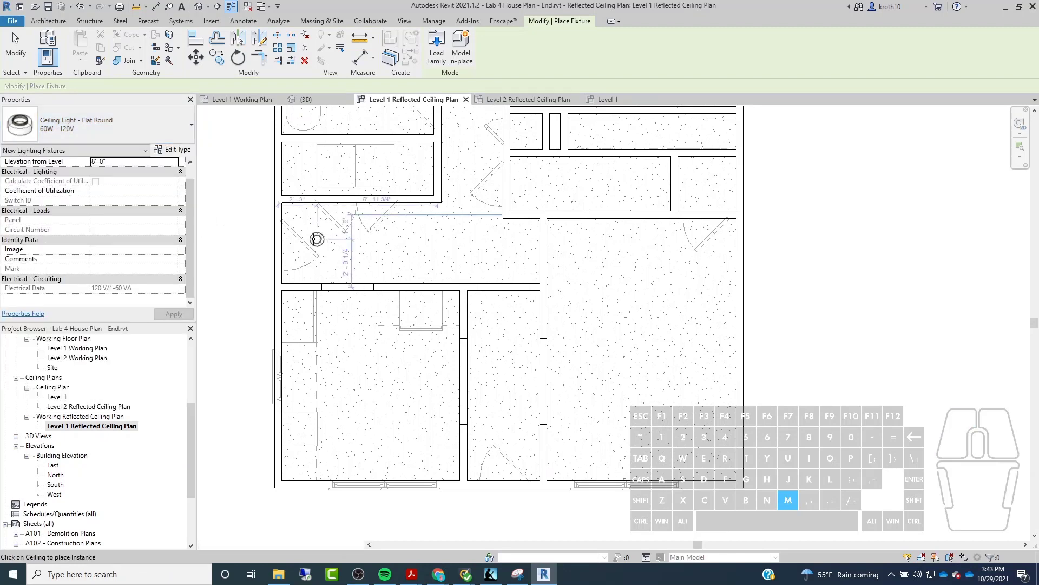
pyautogui.scroll(5, 319, 238)
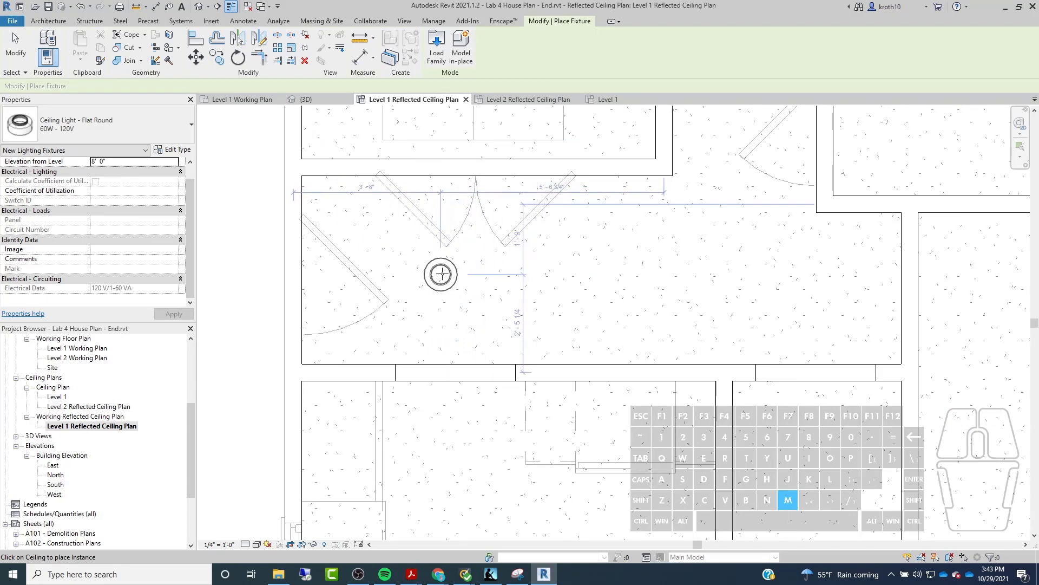
pyautogui.click(441, 274)
# Step: Place another 60W - 120V flat round ceiling light in the narrow entry hall, just inside the exterior door
pyautogui.scroll(-5, 412, 238)
pyautogui.scroll(2, 462, 345)
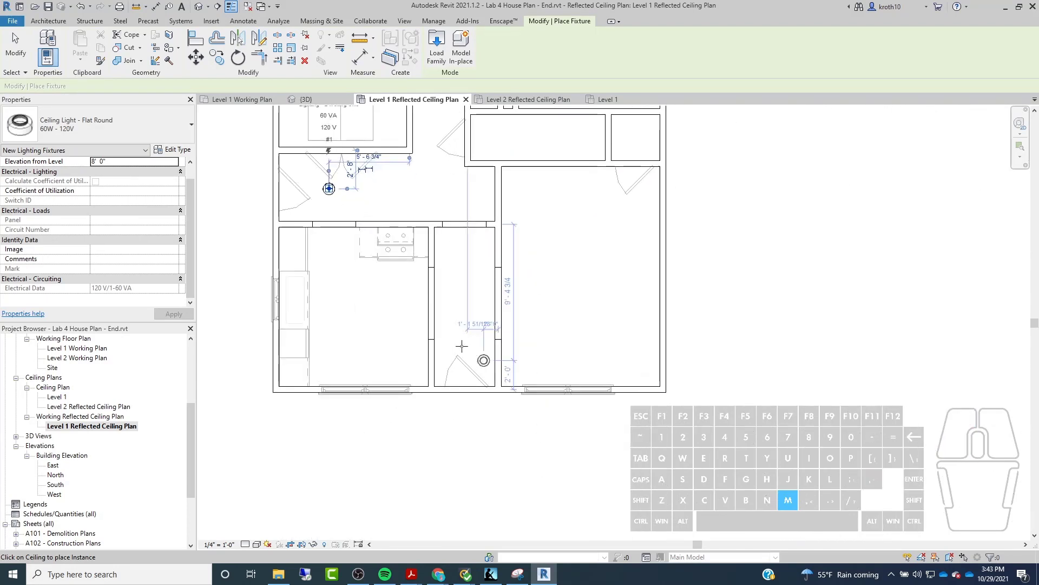
pyautogui.scroll(3, 462, 345)
pyautogui.click(460, 337)
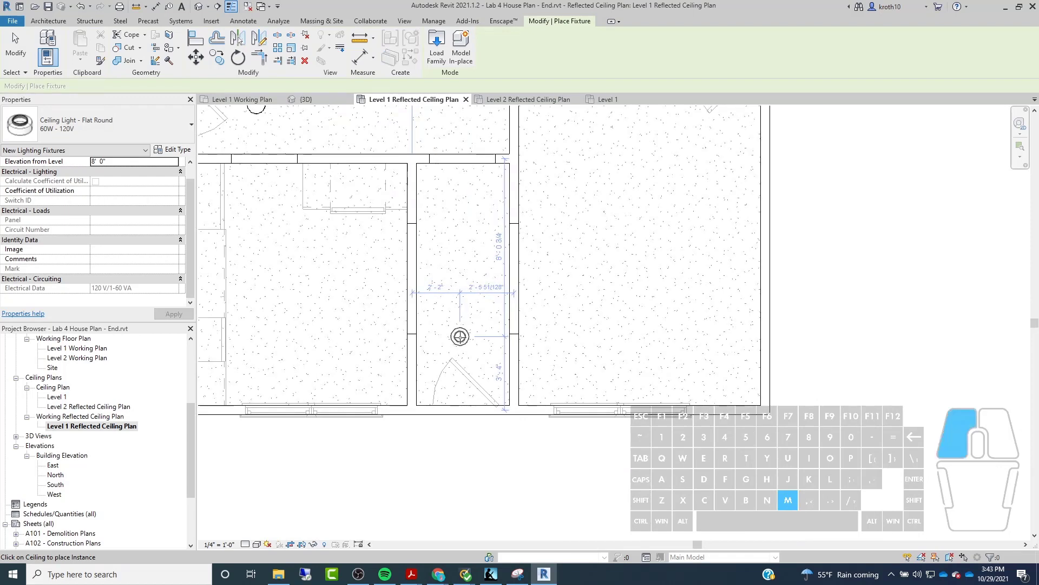
# Step: Switch the lighting fixture type from the flat round ceiling light to Pendant Lamp - Art Glass - LED, Standard, for the kitchen
pyautogui.scroll(-4, 458, 335)
pyautogui.scroll(2, 451, 329)
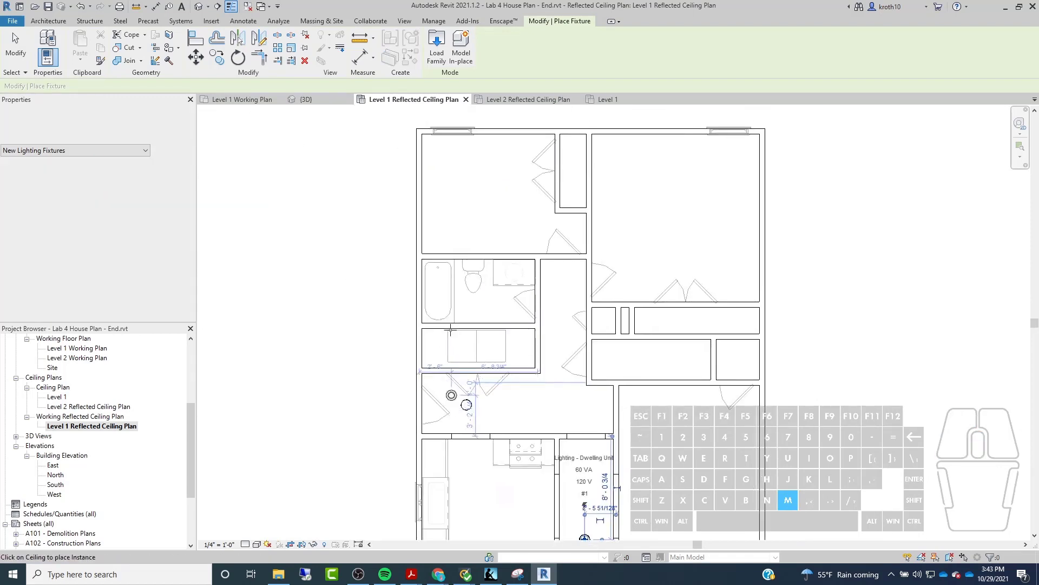
pyautogui.scroll(3, 450, 329)
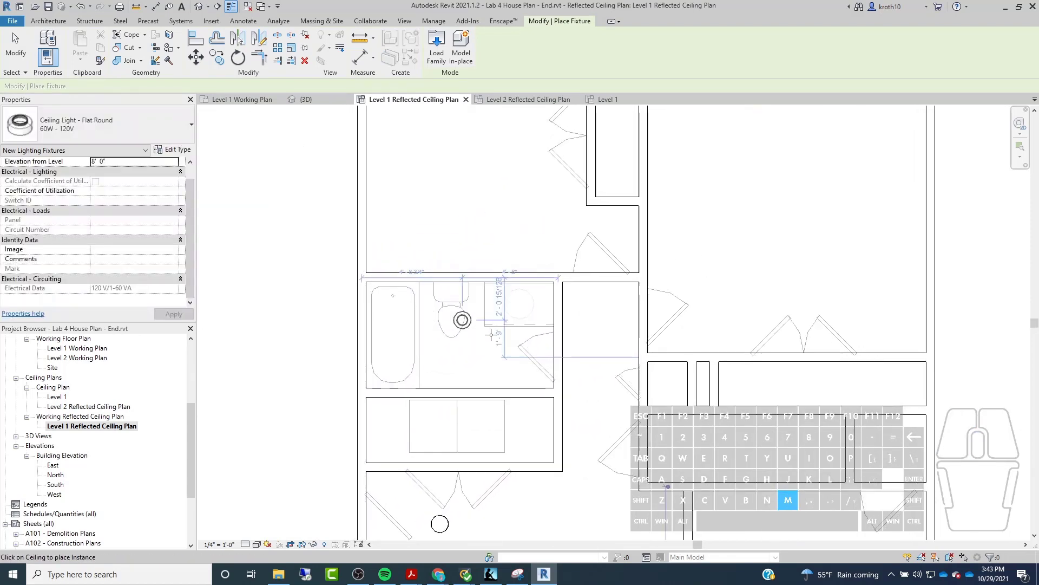
pyautogui.scroll(-2, 492, 336)
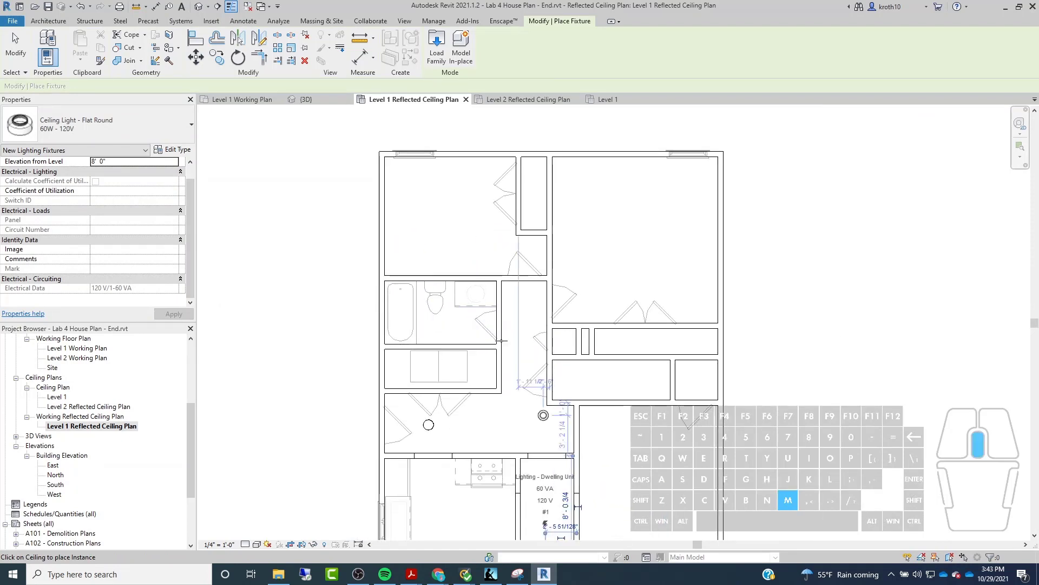
pyautogui.moveTo(502, 341); pyautogui.dragTo(443, 264, button='middle')
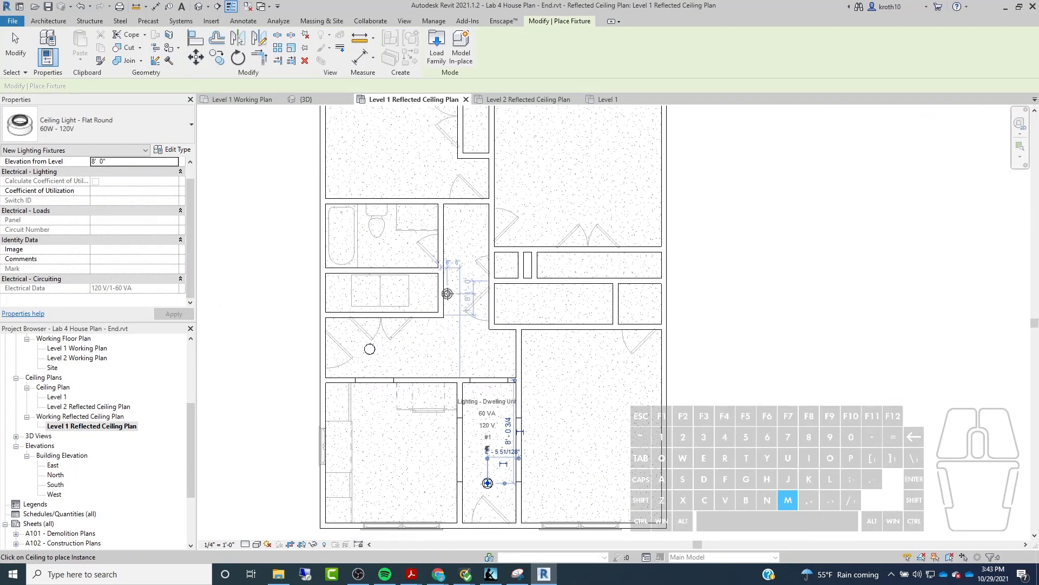
pyautogui.click(380, 373)
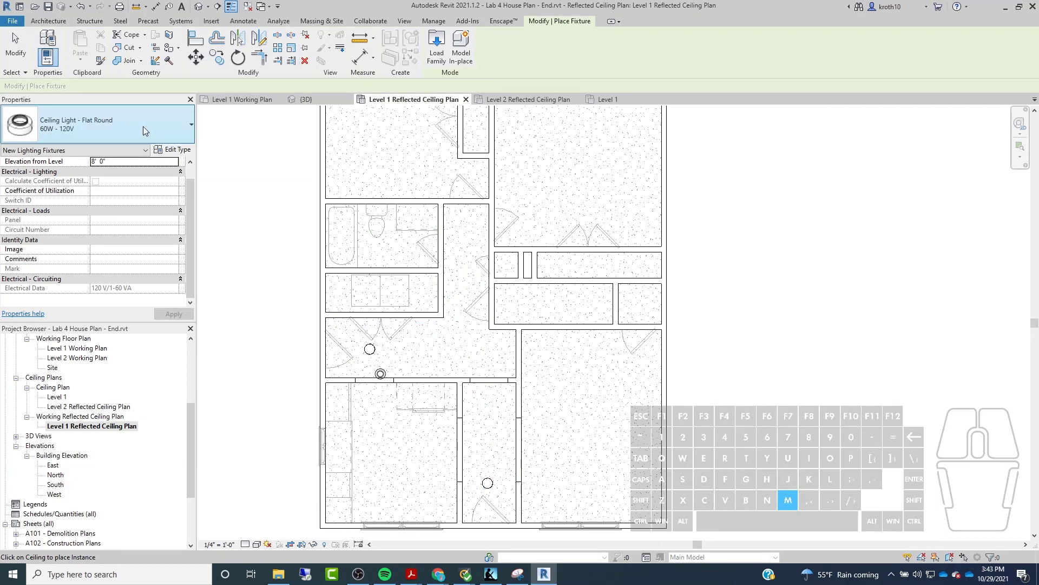
pyautogui.click(143, 125)
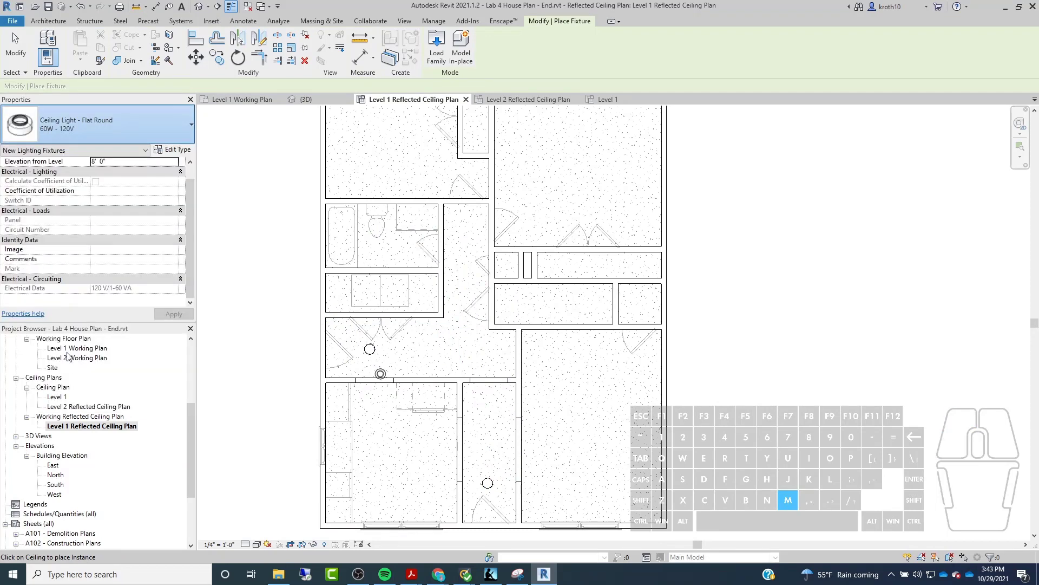
pyautogui.scroll(3, 424, 417)
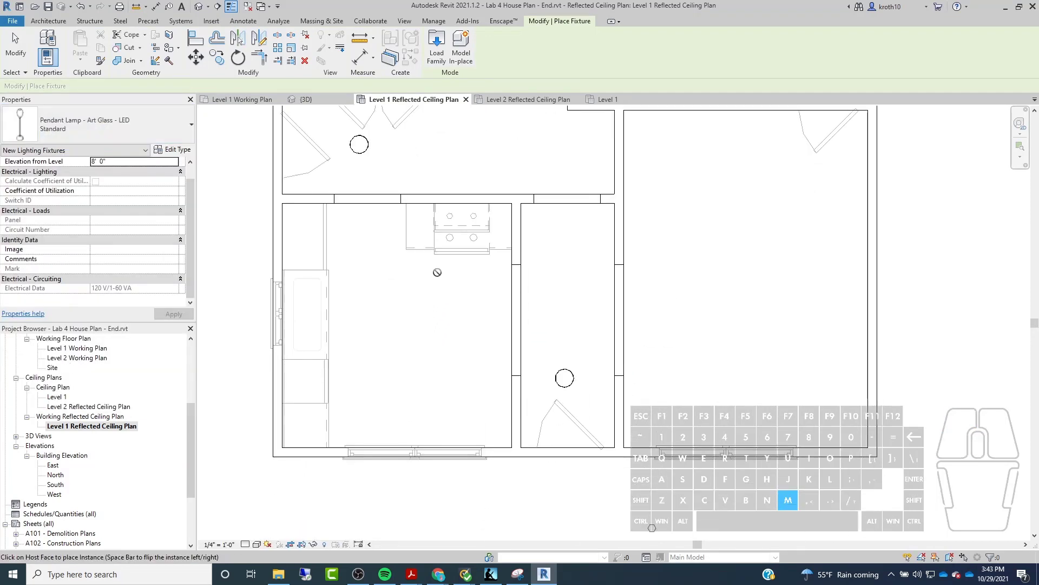
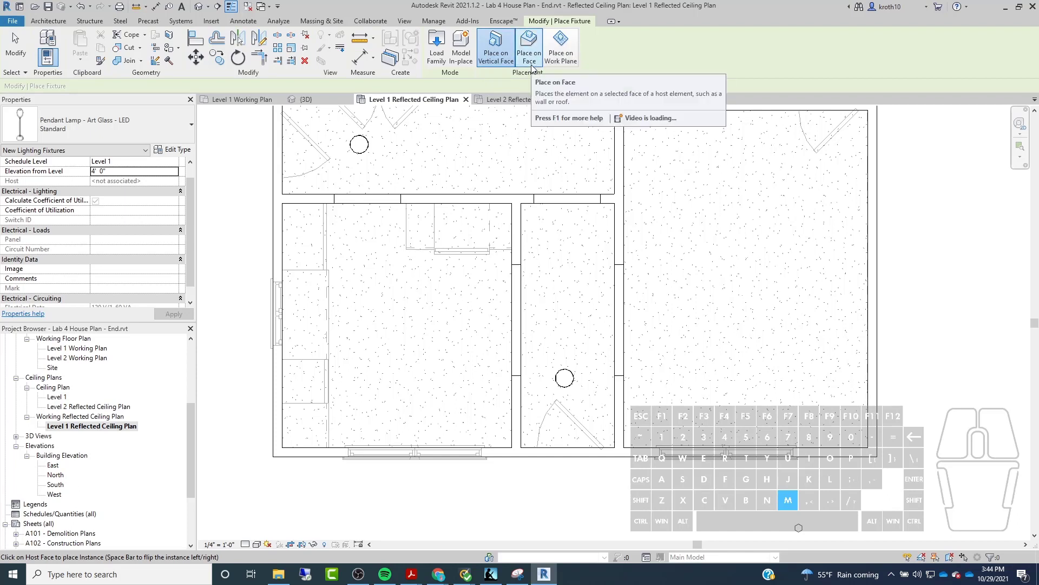
# Step: Try to place three Art Glass LED pendants in a line in front of the kitchen range, hosted on the work plane
pyautogui.click(565, 53)
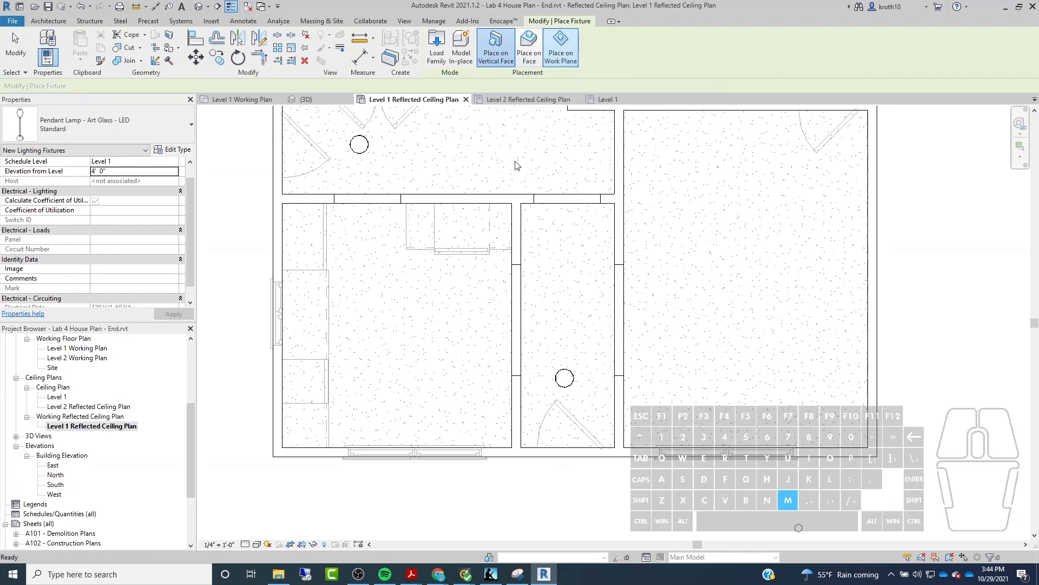
pyautogui.click(451, 306)
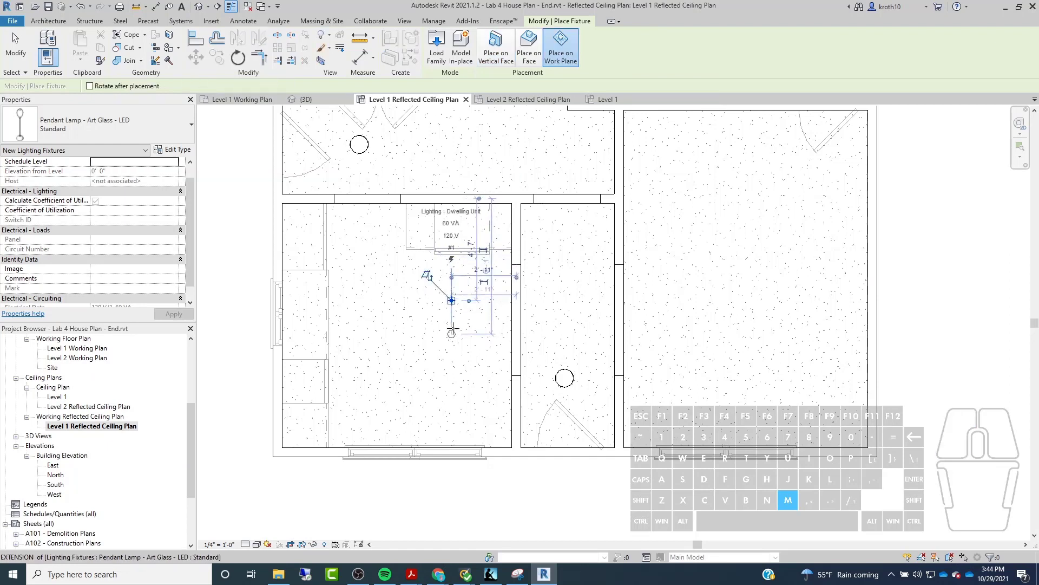
pyautogui.click(452, 352)
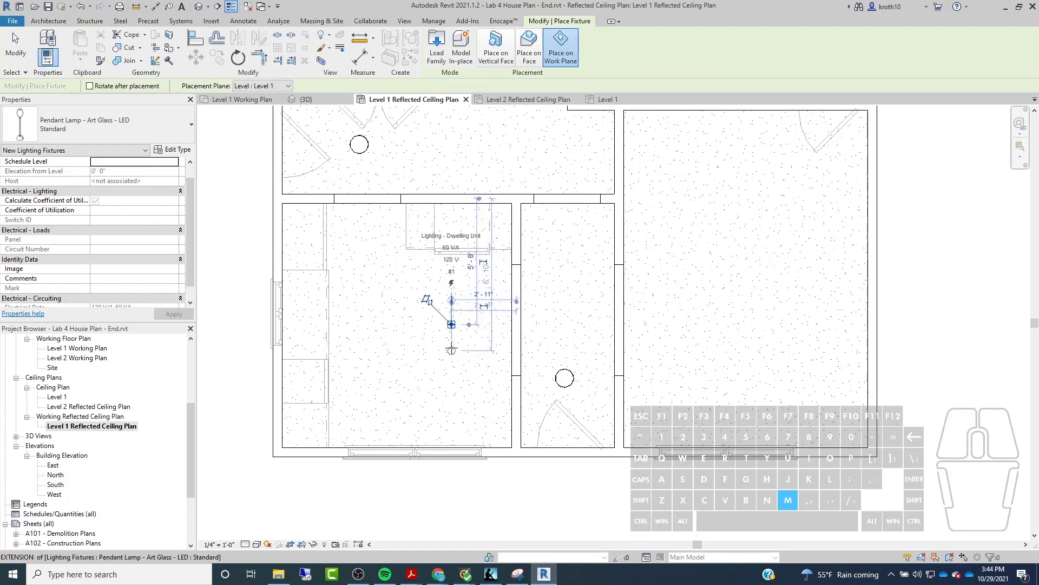
pyautogui.press('Escape')
pyautogui.press('Escape')
pyautogui.scroll(5, 422, 293)
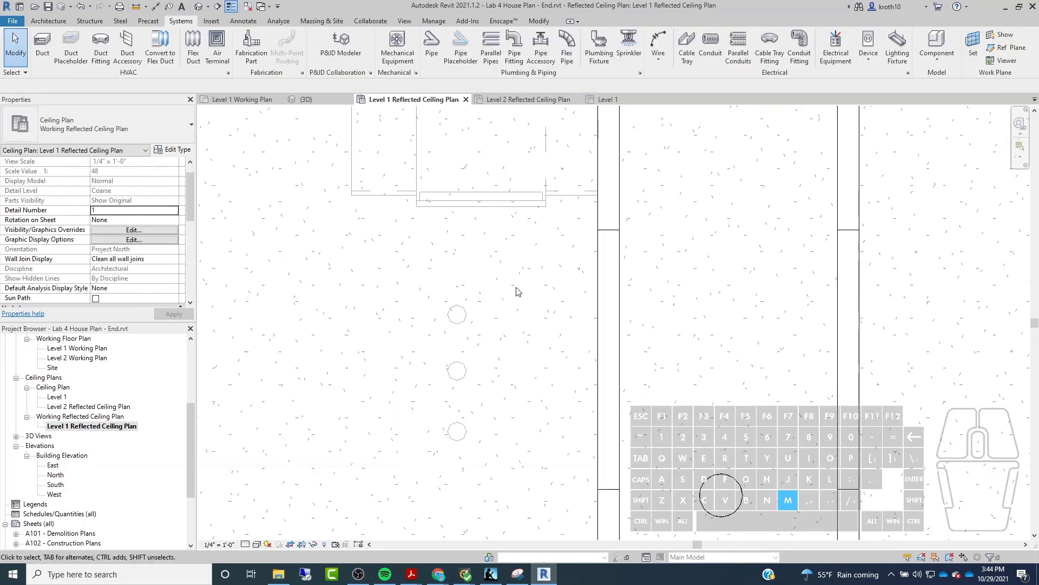
pyautogui.scroll(-3, 516, 292)
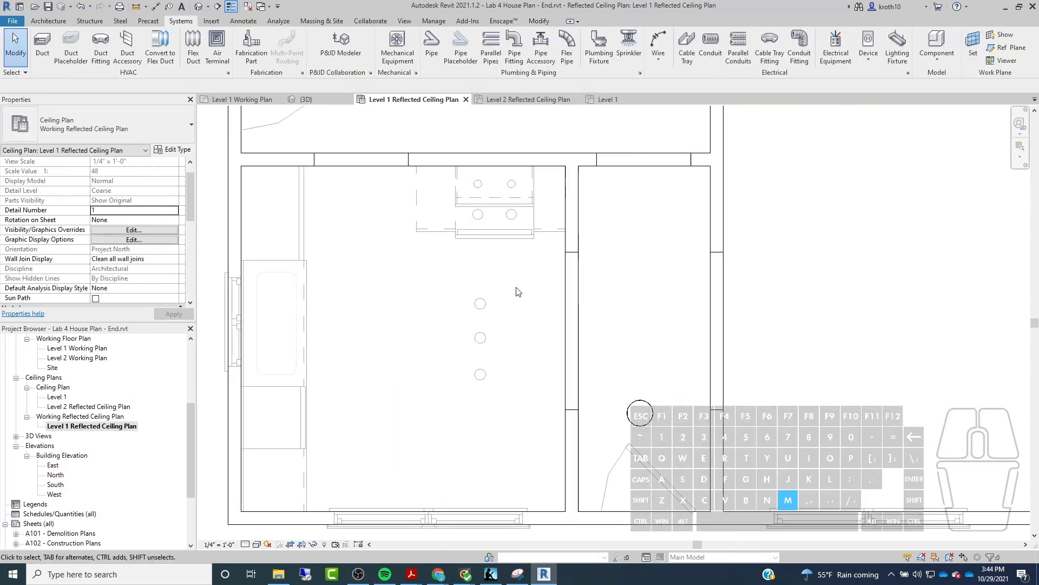
# Step: Inspect the three pendants against the kitchen ceiling in the default 3D view and undo their placement
pyautogui.click(198, 6)
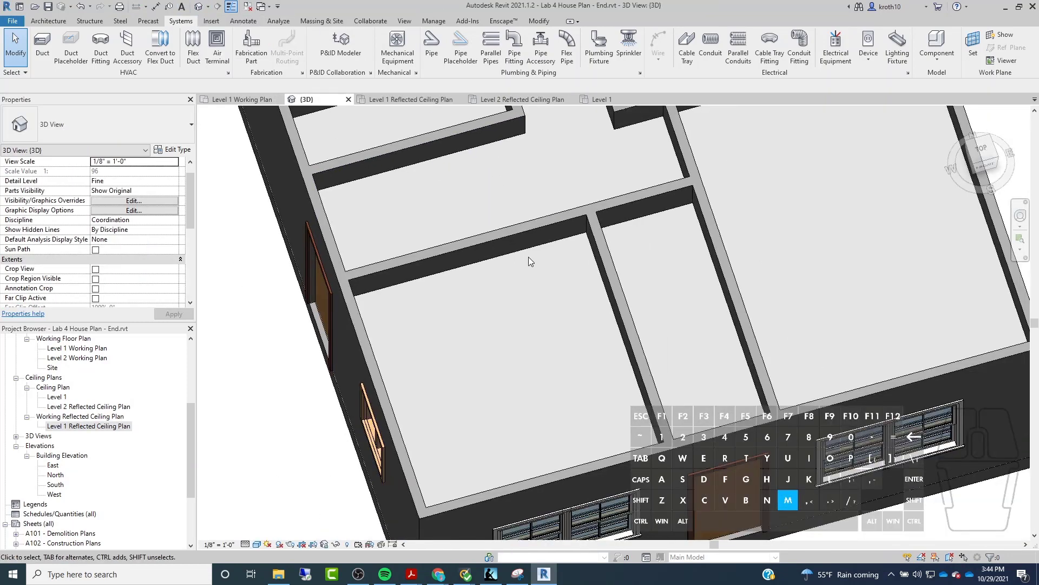
pyautogui.click(525, 252)
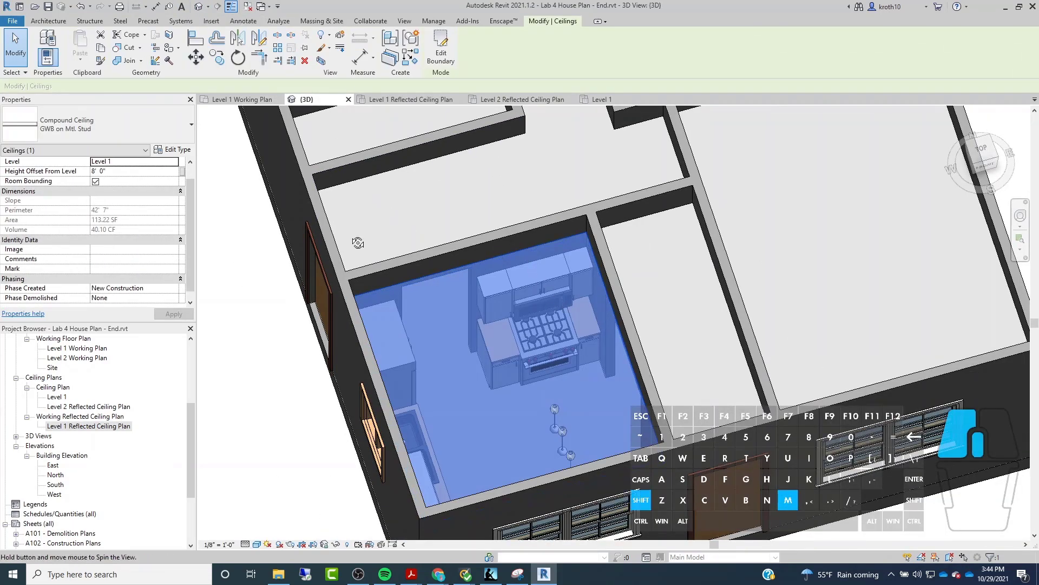
pyautogui.keyDown('shift'); pyautogui.moveTo(358, 243); pyautogui.dragTo(466, 408, button='middle'); pyautogui.keyUp('shift')
pyautogui.scroll(5, 489, 443)
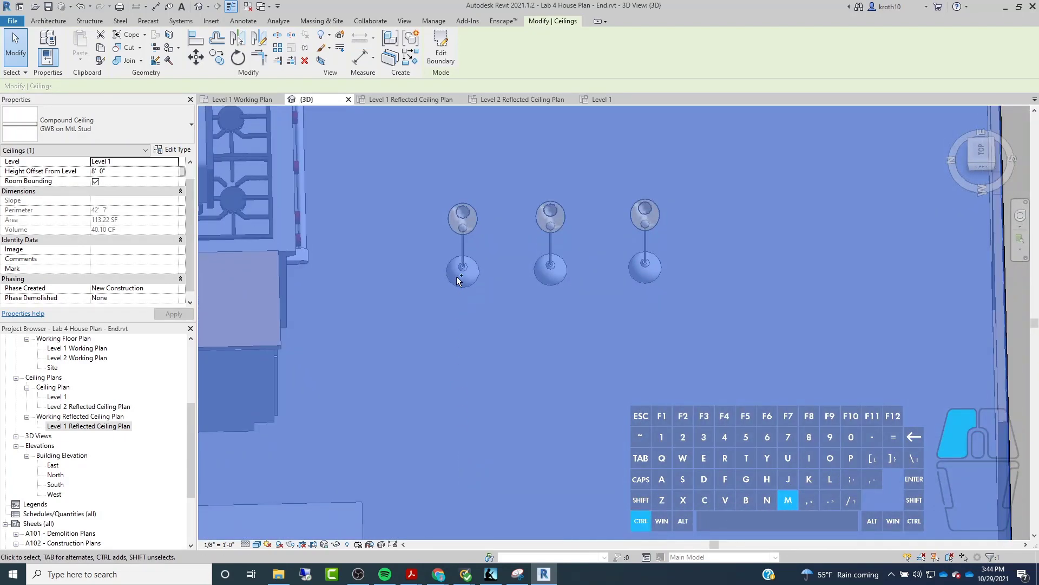
pyautogui.keyDown('ctrl'); pyautogui.scroll(-2, 466, 277); pyautogui.keyUp('ctrl')
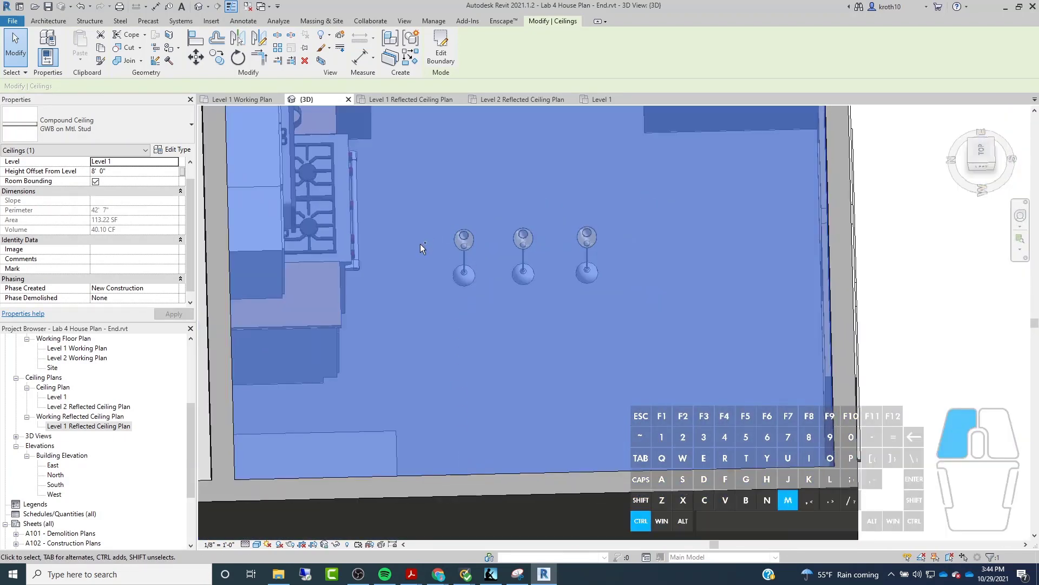
pyautogui.keyDown('ctrl'); pyautogui.scroll(-3, 420, 243); pyautogui.keyUp('ctrl')
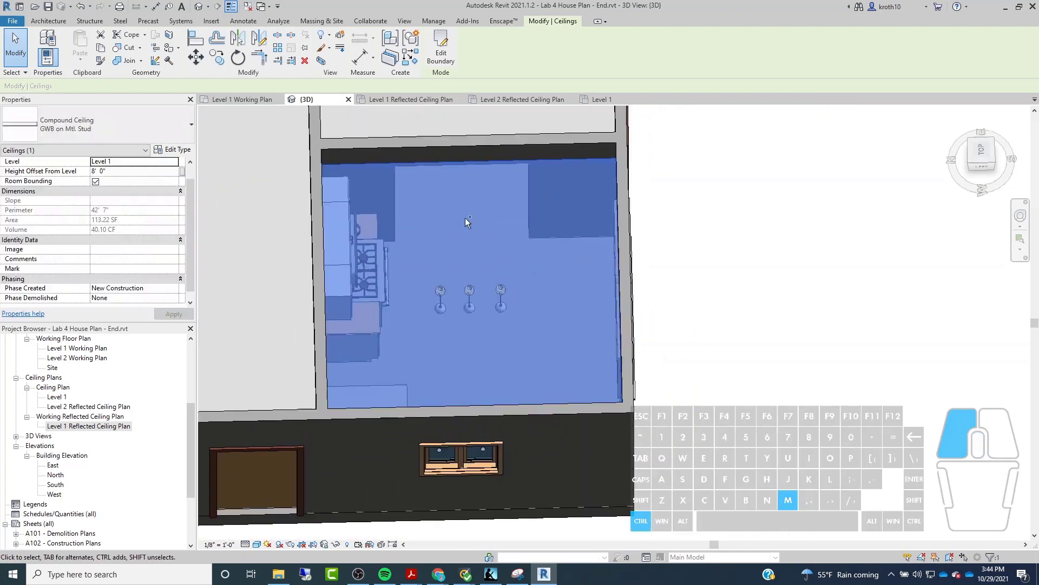
pyautogui.hotkey('ctrl', 'z')
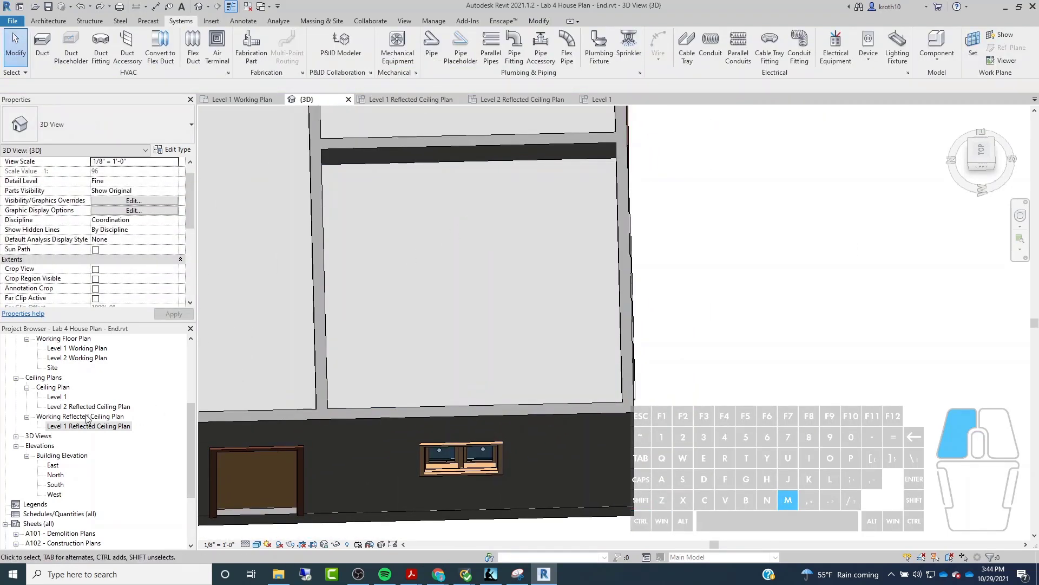
# Step: Isolate the kitchen's GWB ceiling in 3D with a selection box, picking the ceiling in the Level 1 Reflected Ceiling Plan
pyautogui.doubleClick(72, 427)
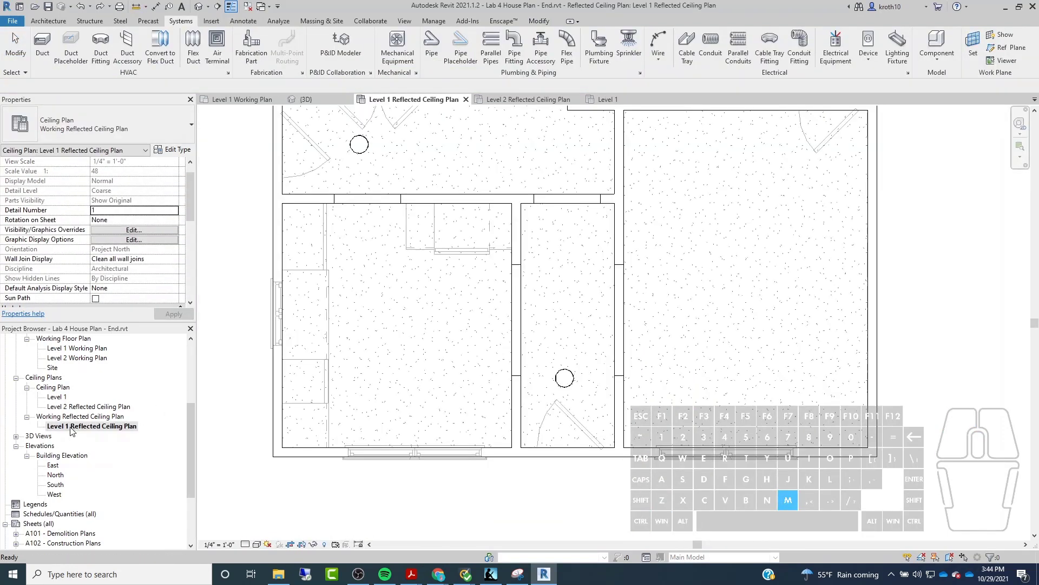
pyautogui.click(353, 206)
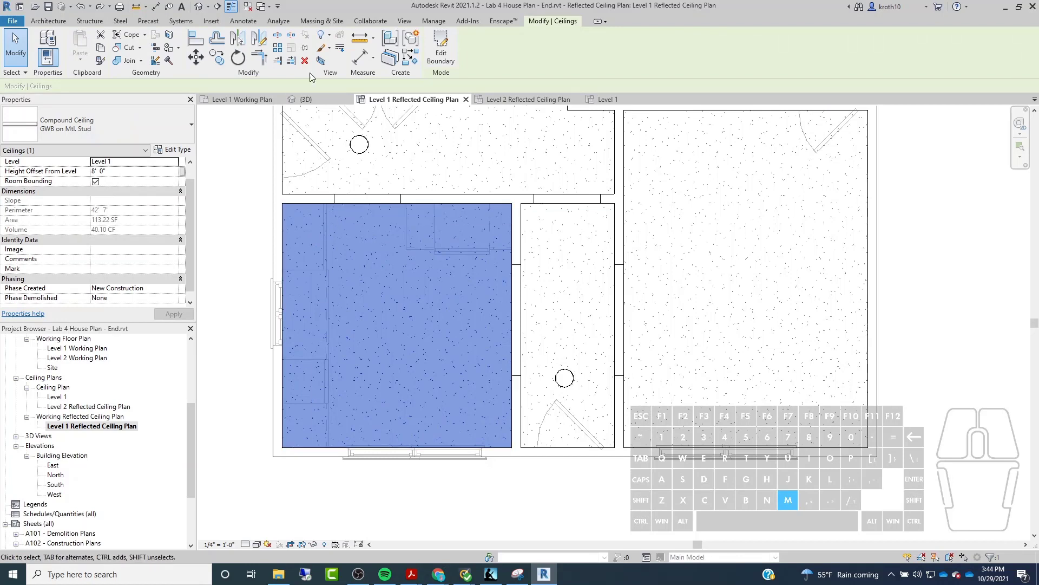
pyautogui.click(321, 62)
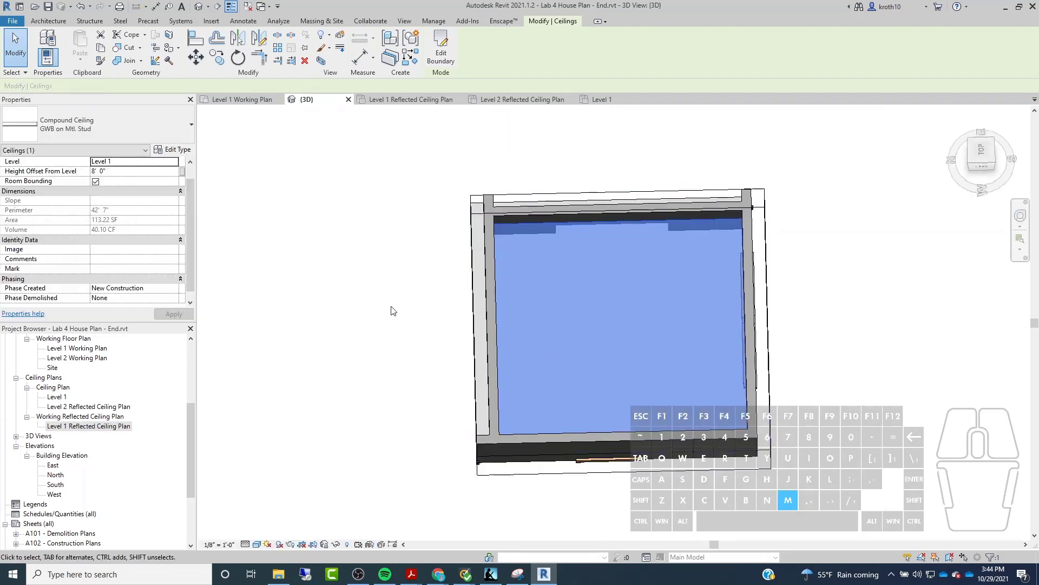
pyautogui.click(372, 282)
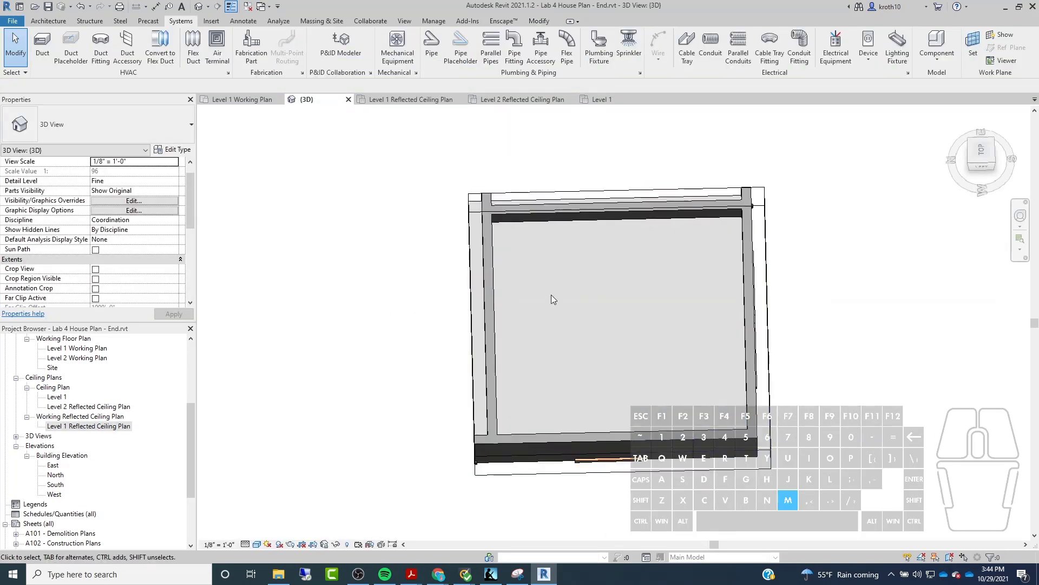
# Step: Place one Pendant Lamp - Art Glass - LED on the underside face of the kitchen ceiling in the 3D view
pyautogui.keyDown('shift'); pyautogui.moveTo(551, 295); pyautogui.dragTo(631, 354, button='middle'); pyautogui.keyUp('shift')
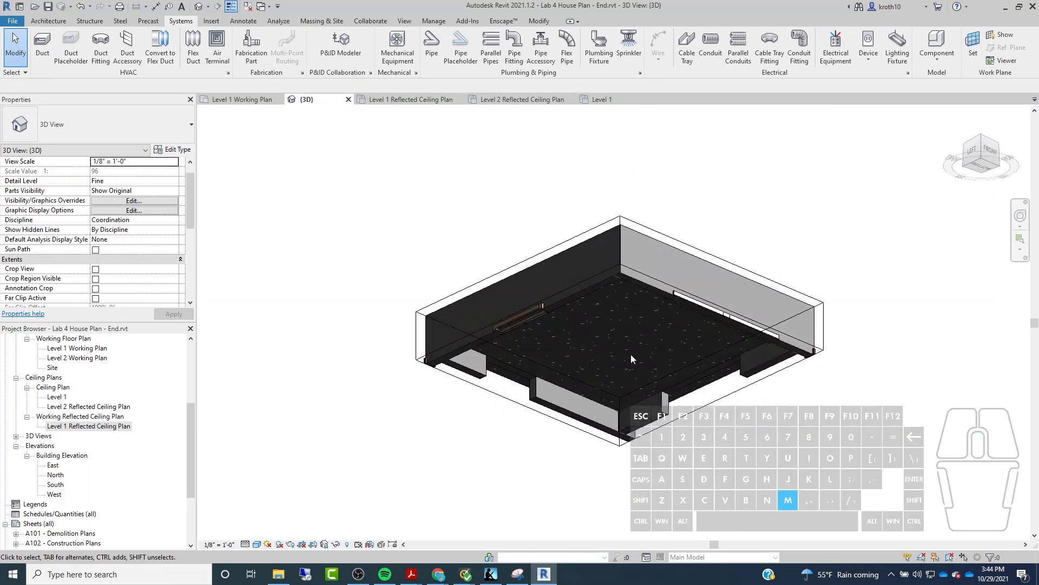
pyautogui.scroll(2, 665, 352)
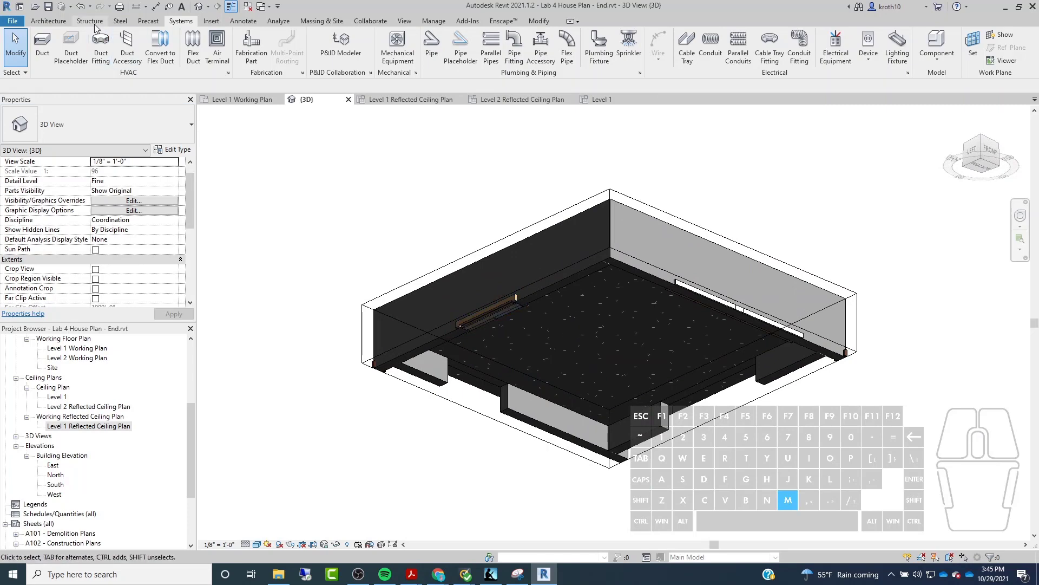
pyautogui.click(896, 43)
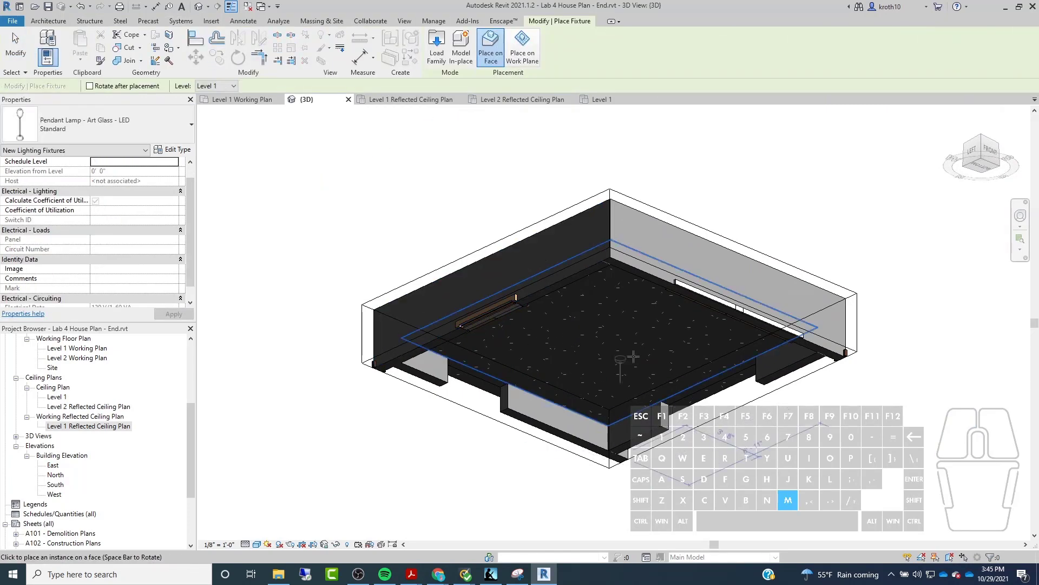
pyautogui.scroll(5, 607, 306)
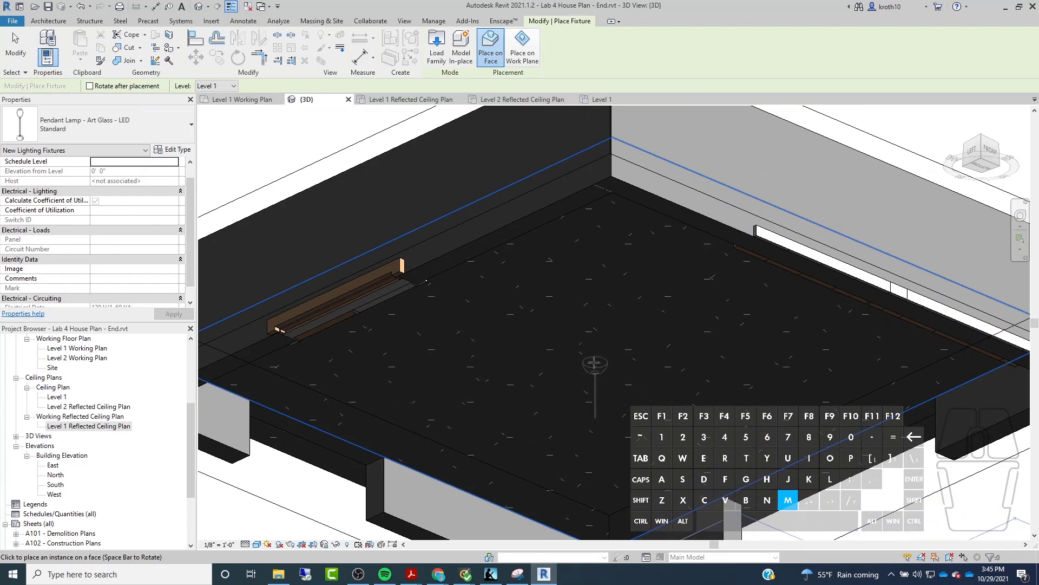
pyautogui.click(595, 366)
pyautogui.press('Escape')
pyautogui.press('Escape')
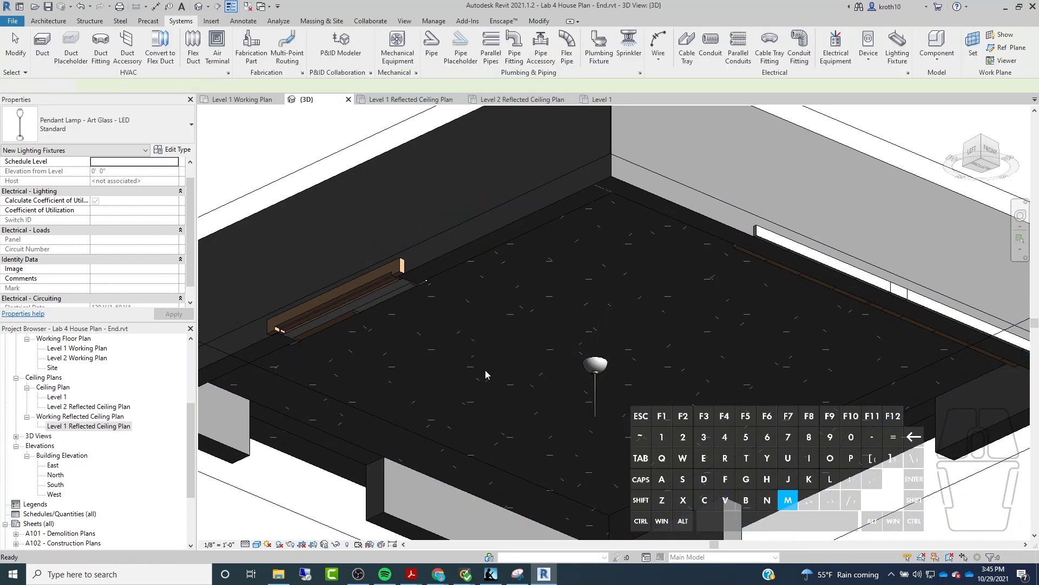
# Step: In the Level 1 Reflected Ceiling Plan, copy the kitchen pendant about 1' - 5" straight toward the exterior wall opposite the range
pyautogui.doubleClick(79, 426)
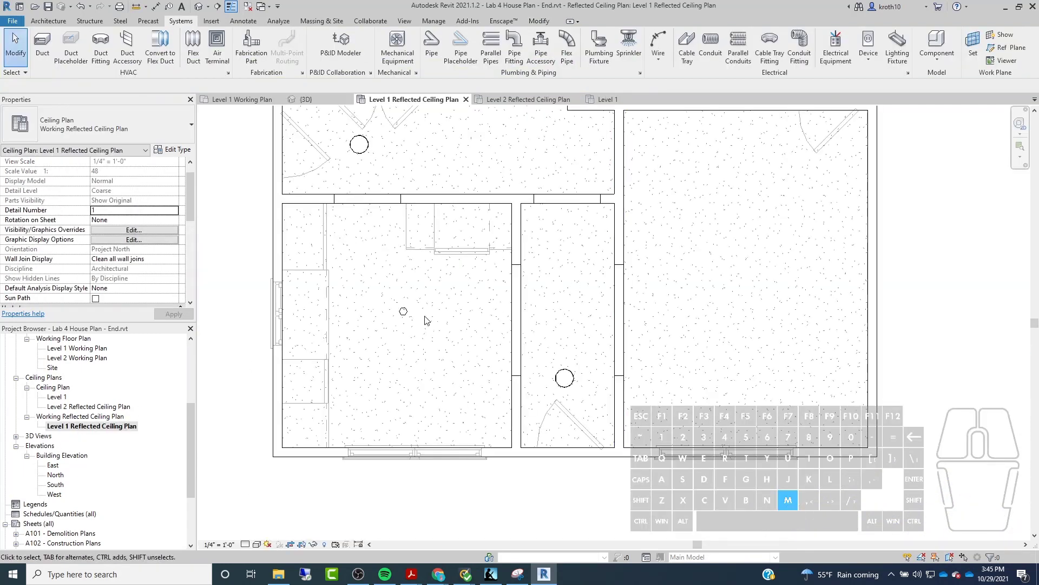
pyautogui.click(404, 313)
pyautogui.scroll(3, 404, 314)
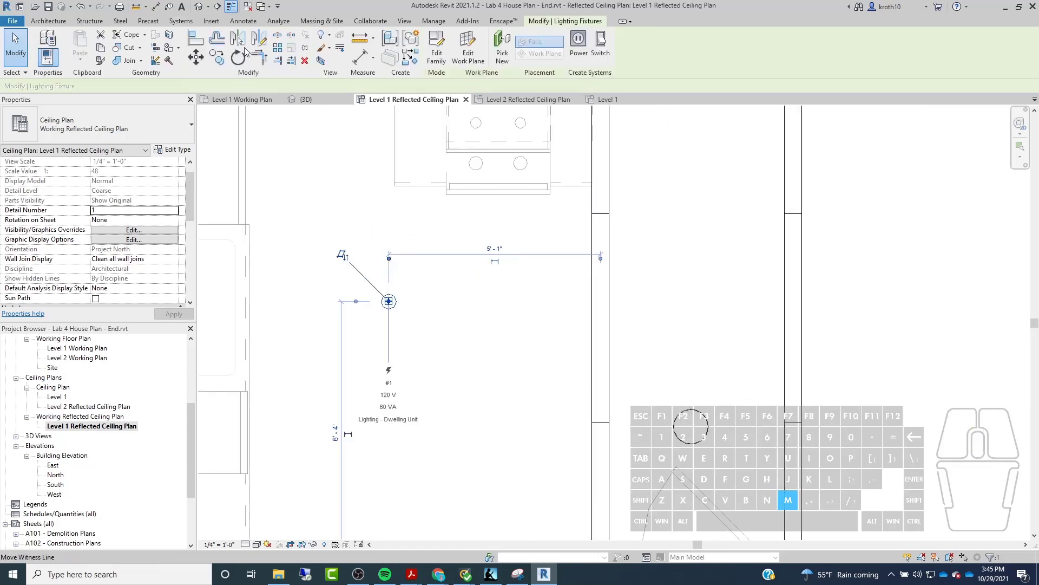
pyautogui.click(217, 57)
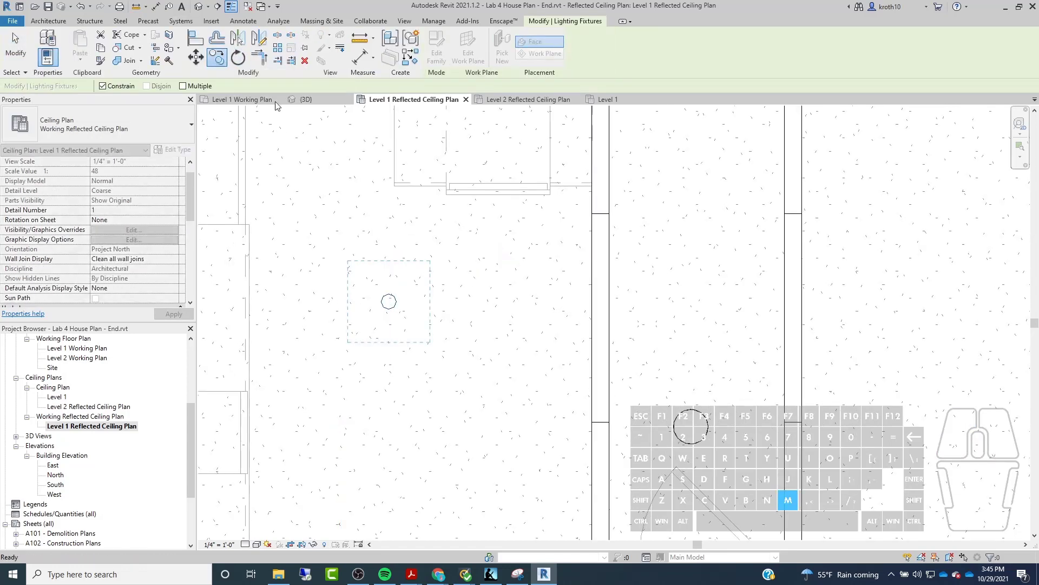
pyautogui.click(450, 285)
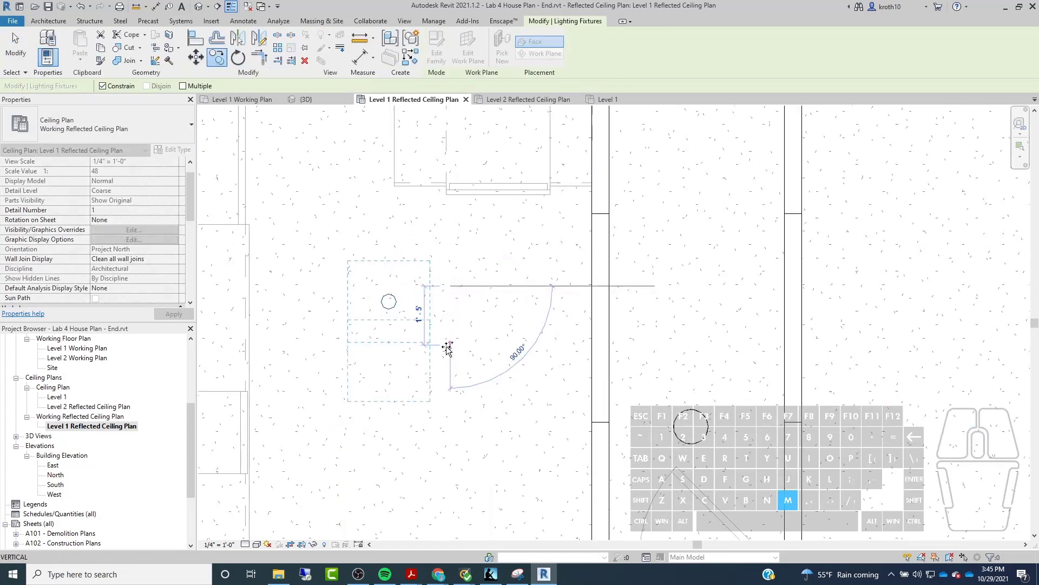
pyautogui.click(449, 345)
# Step: Copy the second pendant another 1' - 5" or so in the same direction to complete a row of three
pyautogui.click(217, 57)
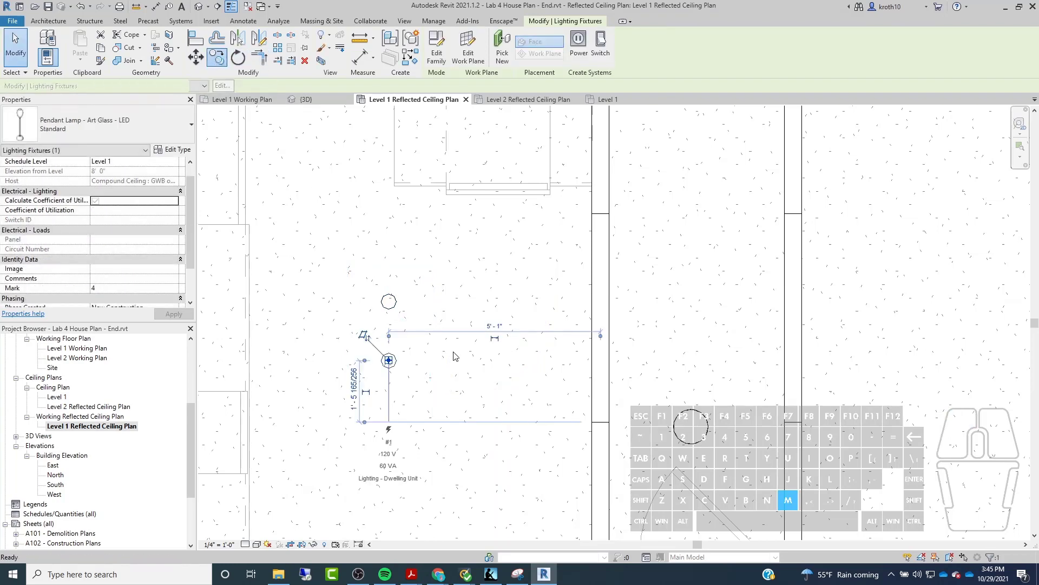
pyautogui.click(484, 367)
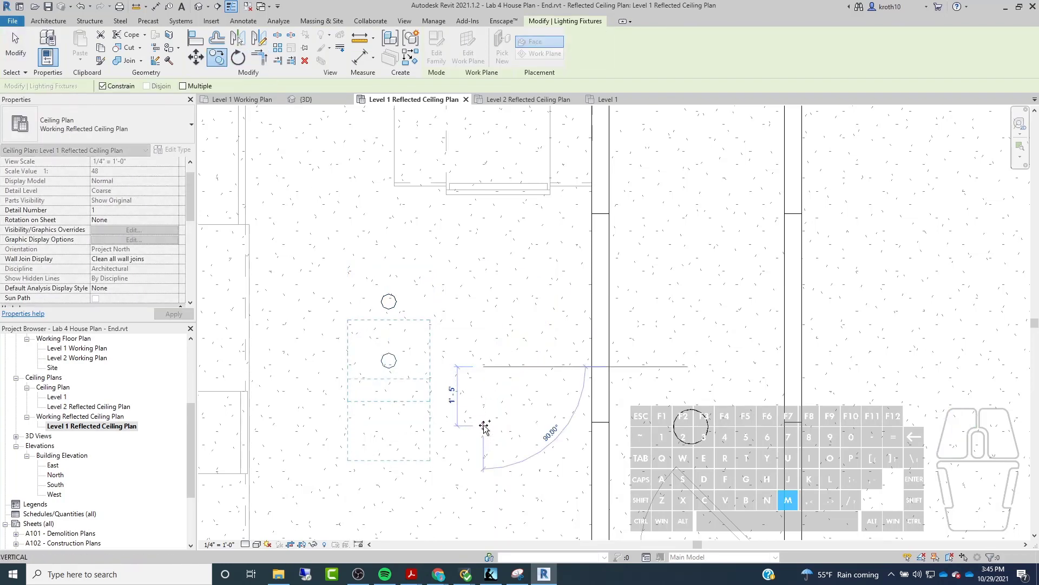
pyautogui.click(484, 426)
pyautogui.press('Escape')
pyautogui.click(338, 265)
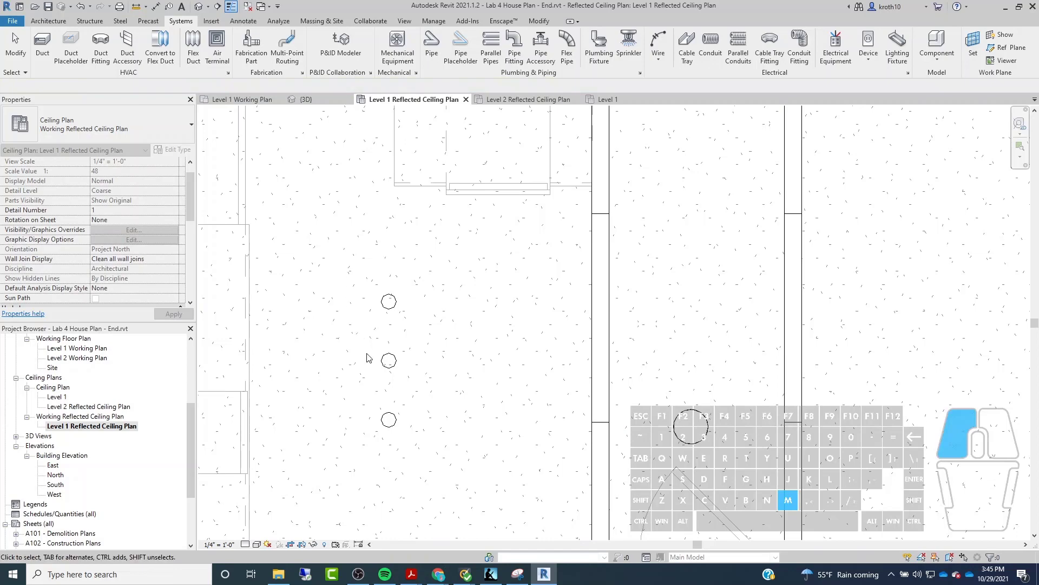
# Step: Move the row of three kitchen pendants together away from the counter and slightly toward the range wall
pyautogui.scroll(-1, 453, 315)
pyautogui.moveTo(381, 280); pyautogui.dragTo(443, 428)
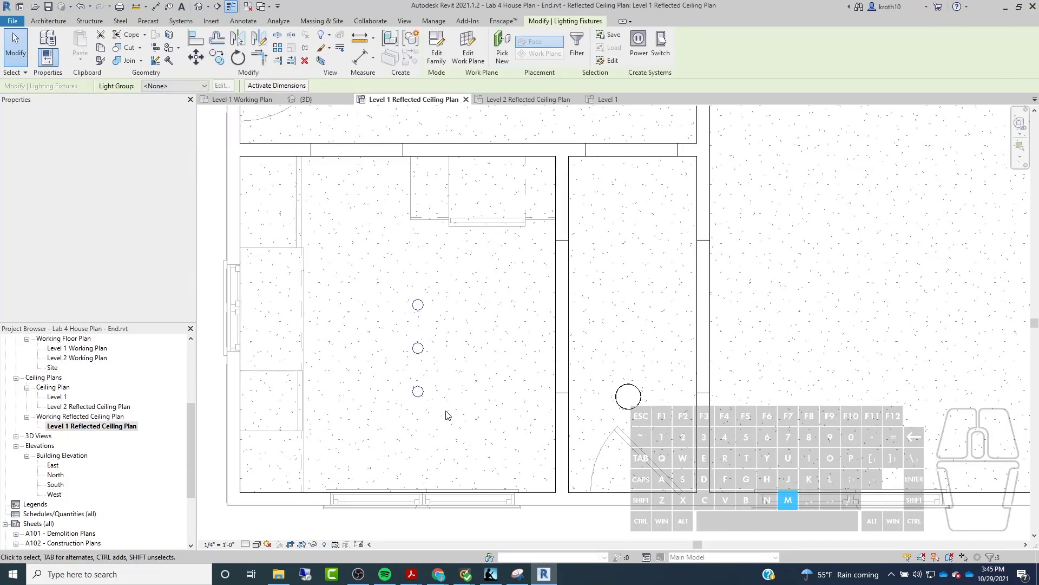
pyautogui.moveTo(415, 348); pyautogui.dragTo(452, 344)
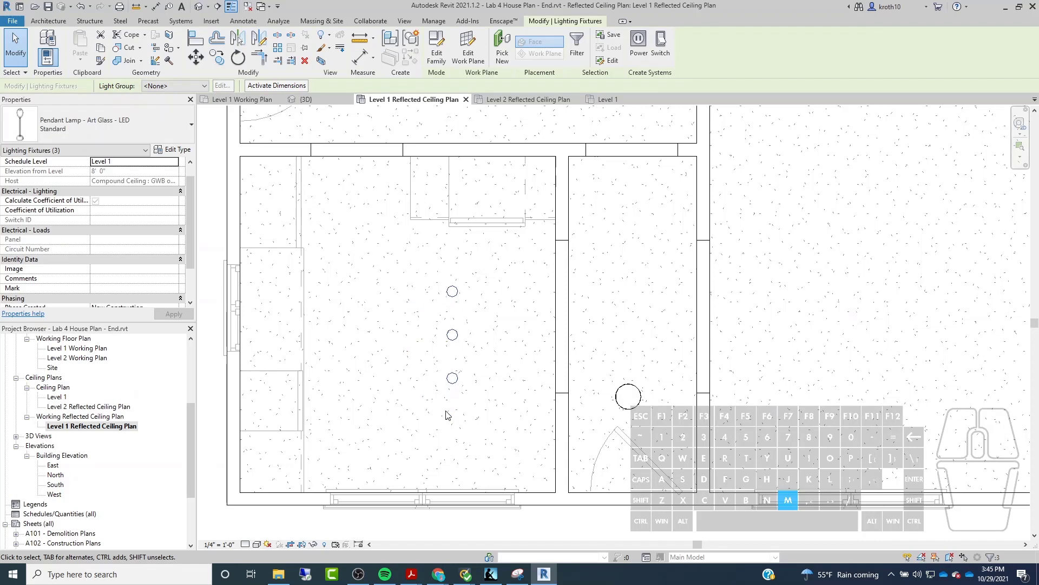
pyautogui.press('Up')
pyautogui.press('Up')
pyautogui.press('Right')
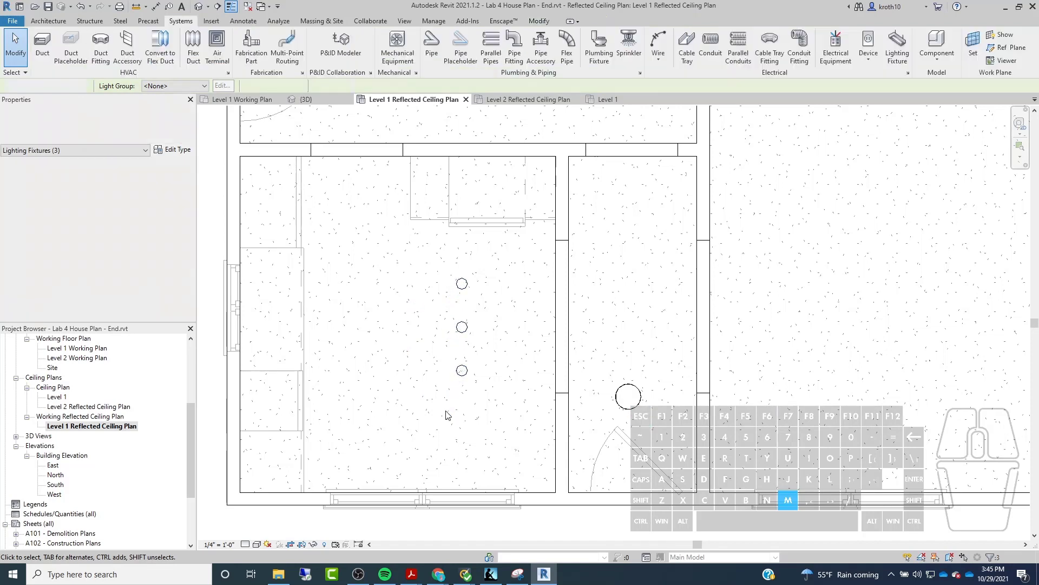
pyautogui.click(447, 415)
pyautogui.scroll(-4, 446, 415)
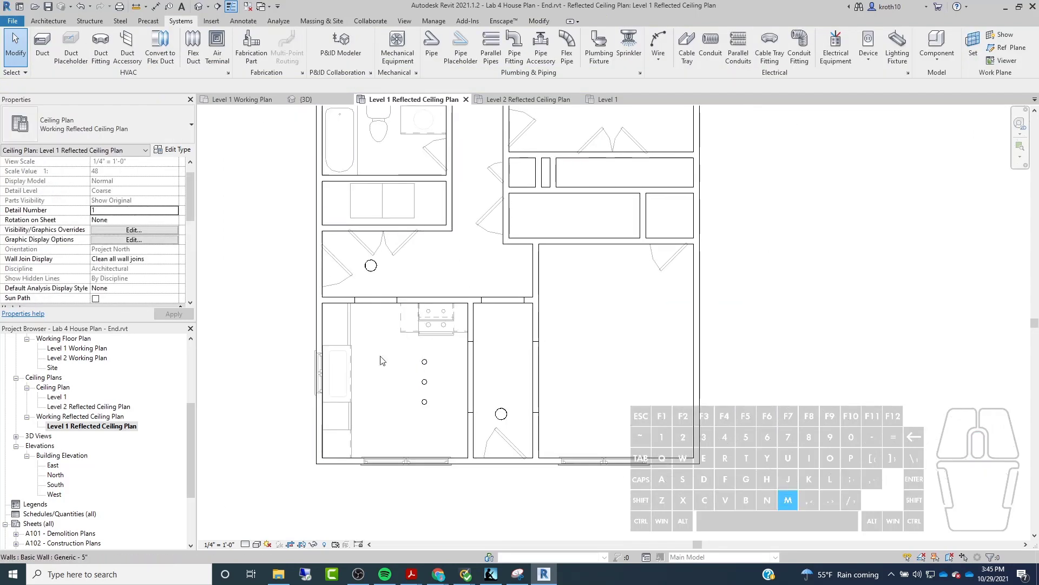
# Step: Place one Downlight - Recessed Can, 6" Incandescent - 120V, on the ceiling face of the large room beside the entry, near its inner corner
pyautogui.scroll(2, 487, 335)
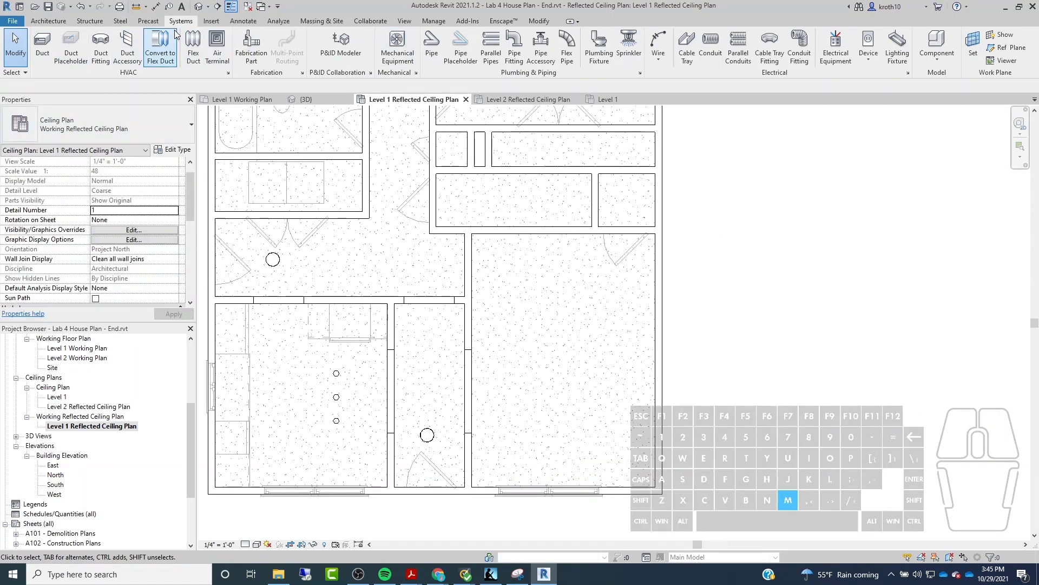
pyautogui.click(48, 21)
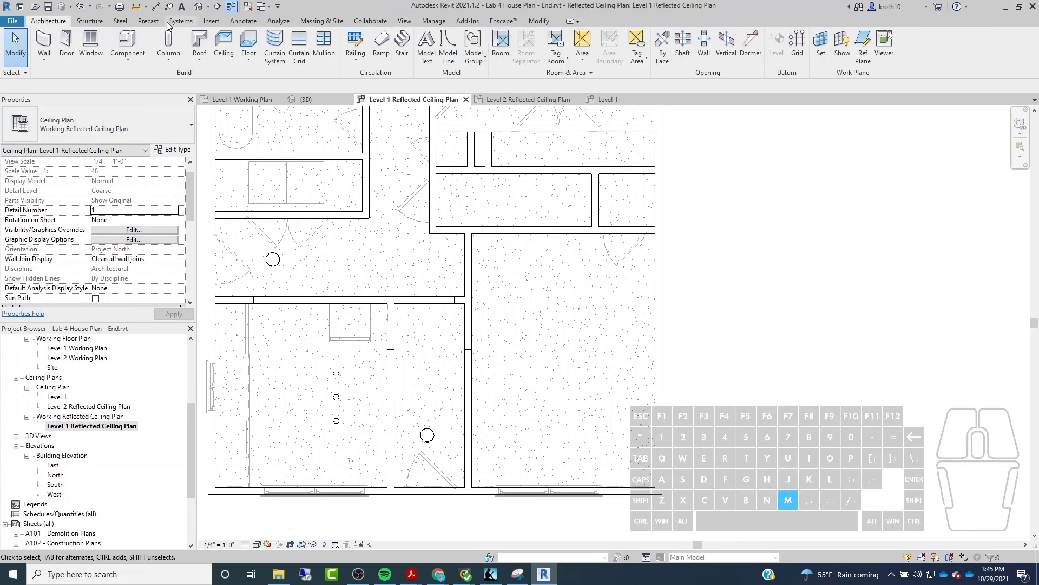
pyautogui.click(181, 22)
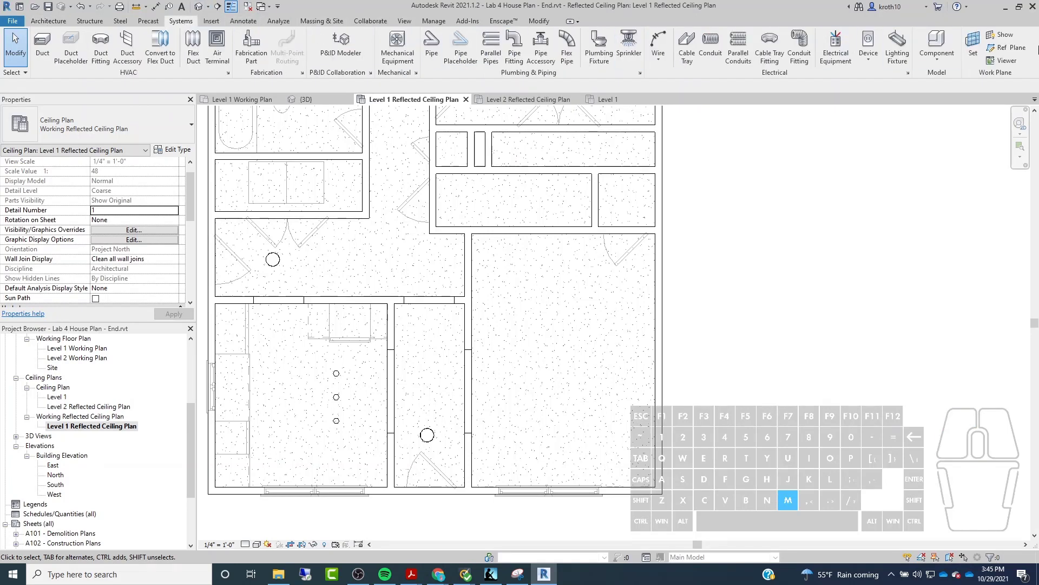
pyautogui.click(897, 49)
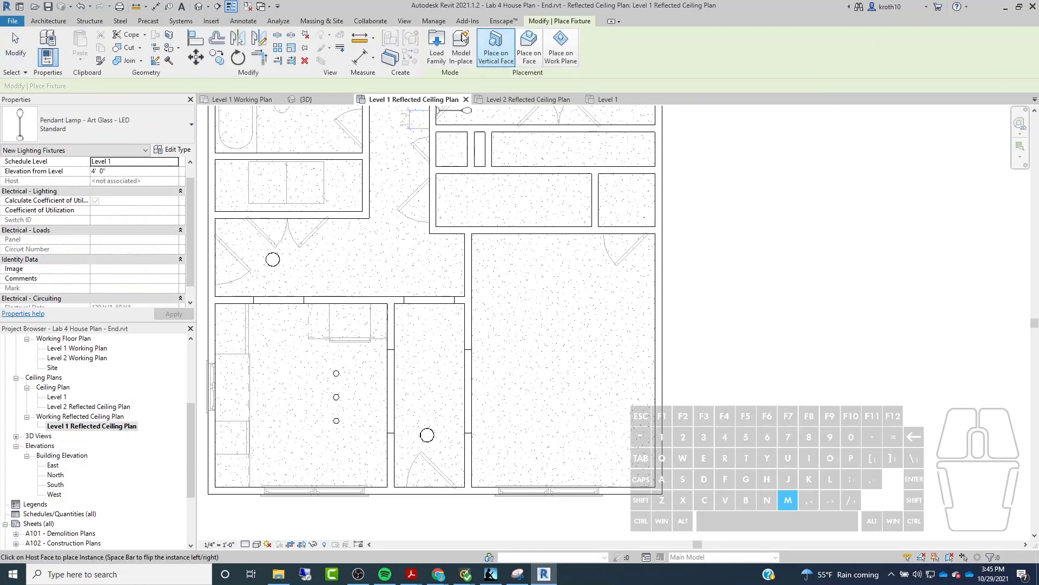
pyautogui.click(77, 124)
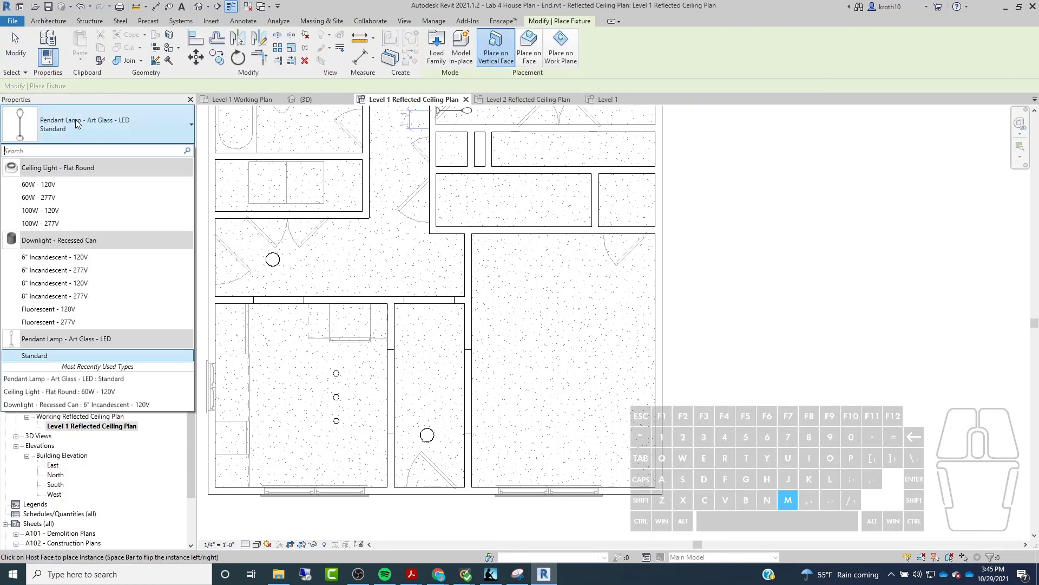
pyautogui.click(52, 257)
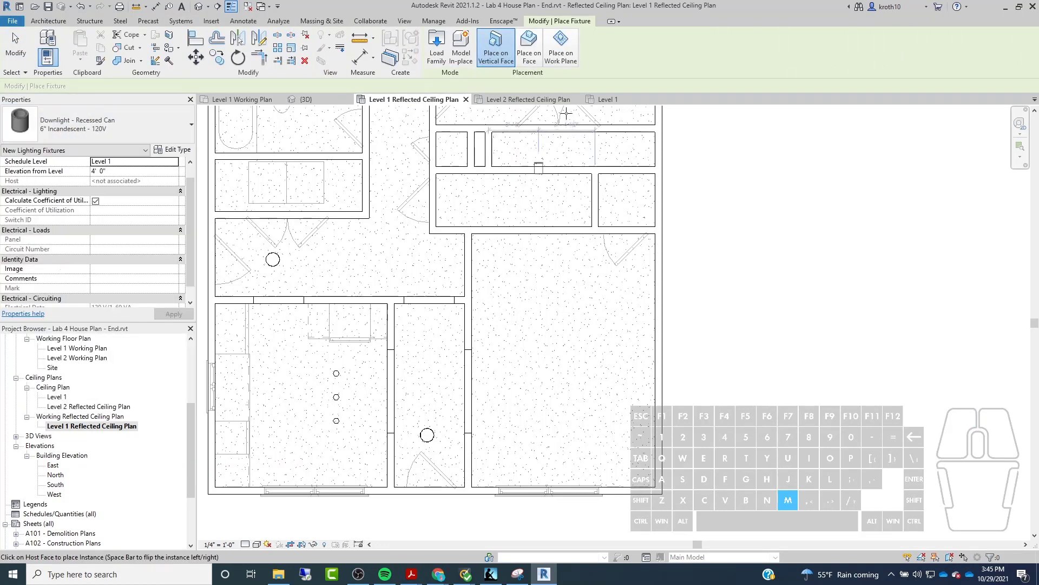
pyautogui.click(531, 56)
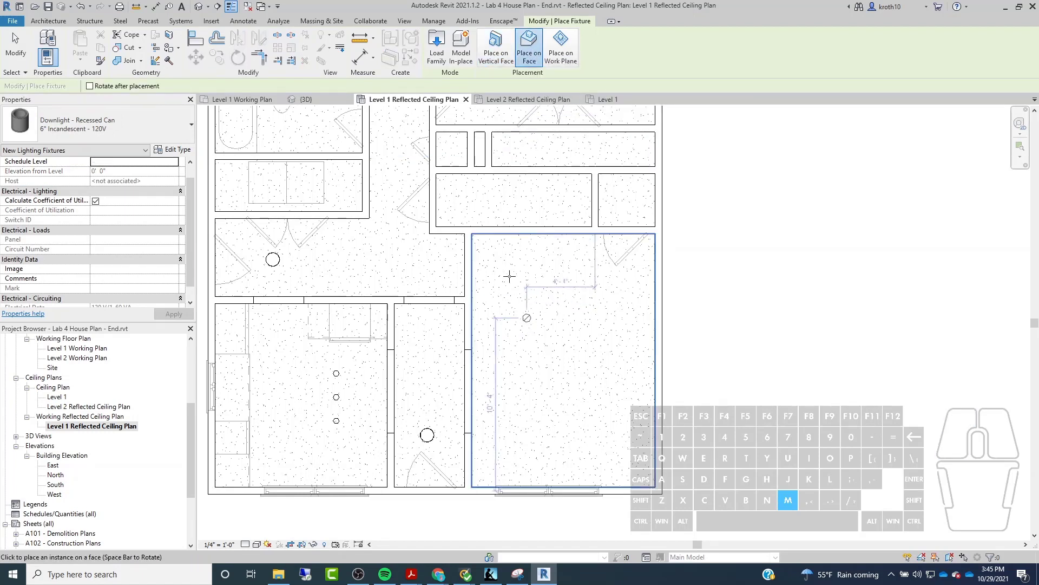
pyautogui.scroll(4, 505, 267)
pyautogui.click(474, 266)
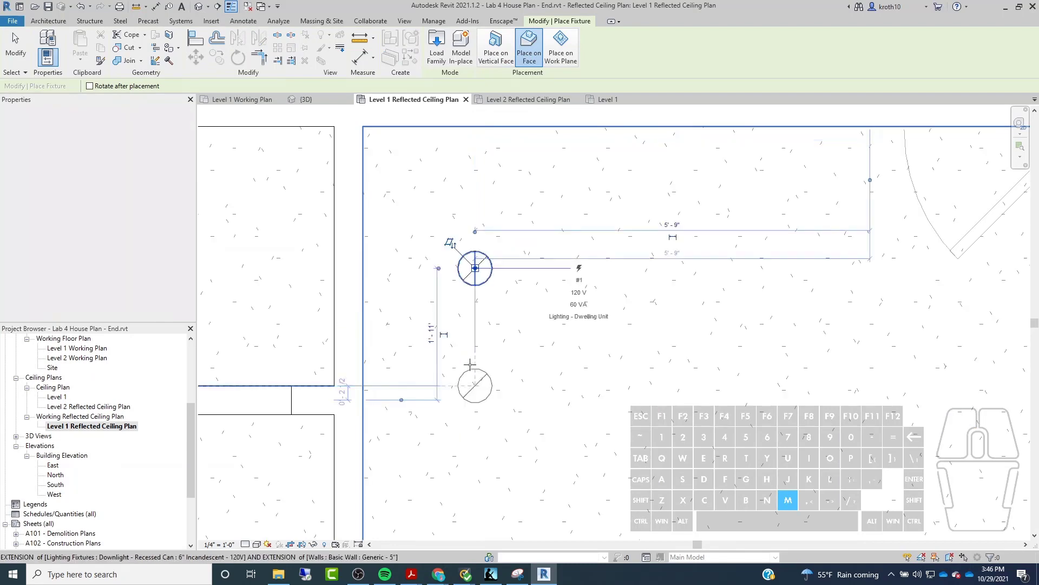
pyautogui.press('Escape')
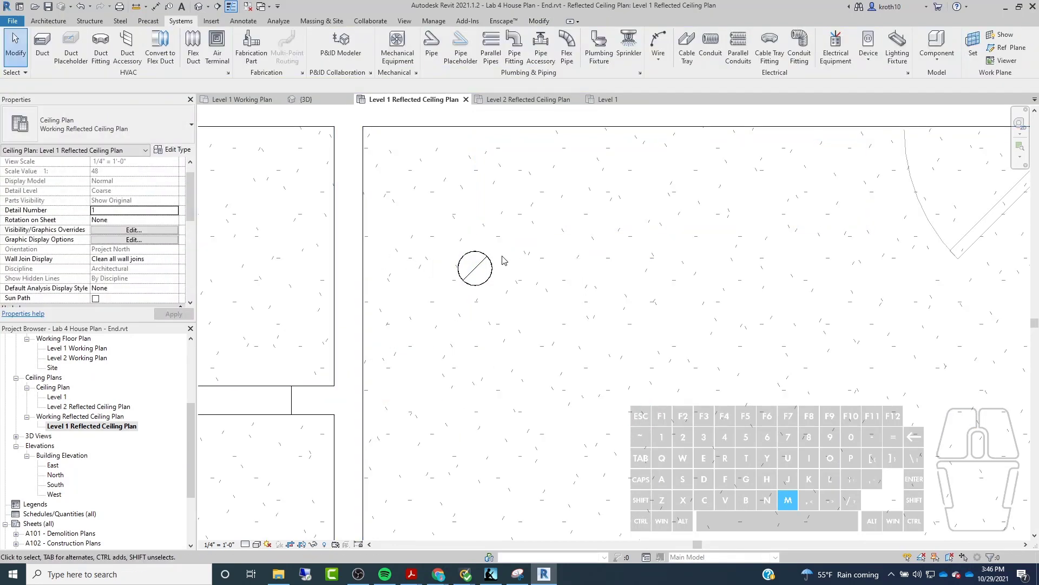
# Step: Isolate the large room's ceiling in 3D with a selection box and inspect the recessed can from below
pyautogui.scroll(-2, 480, 239)
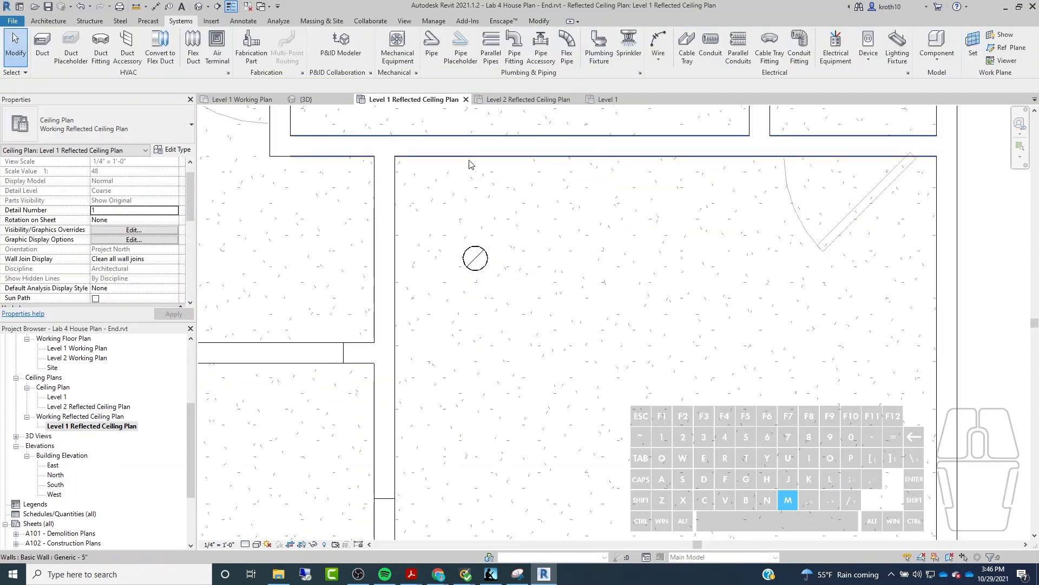
pyautogui.click(468, 161)
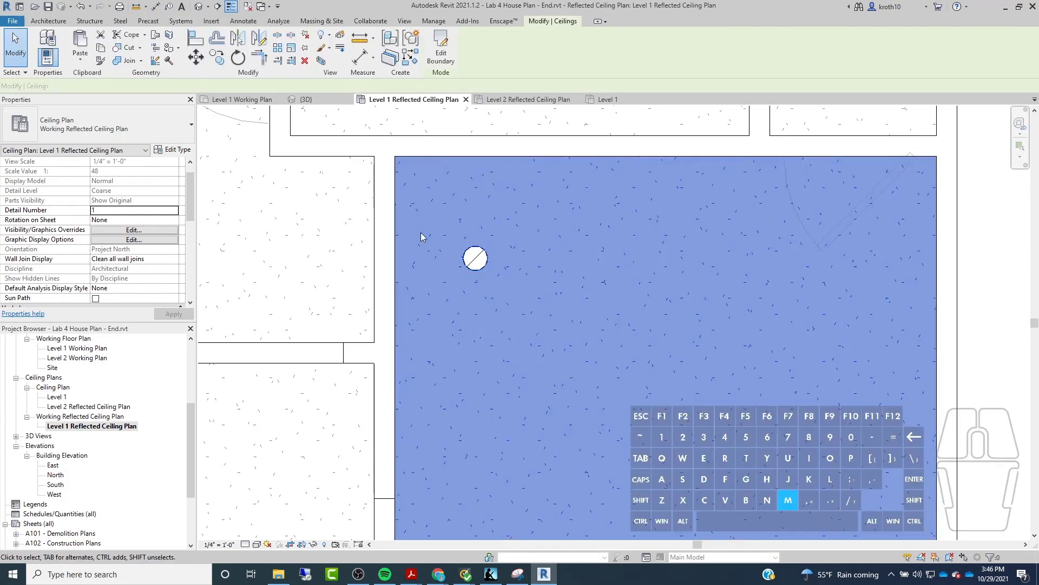
pyautogui.click(318, 62)
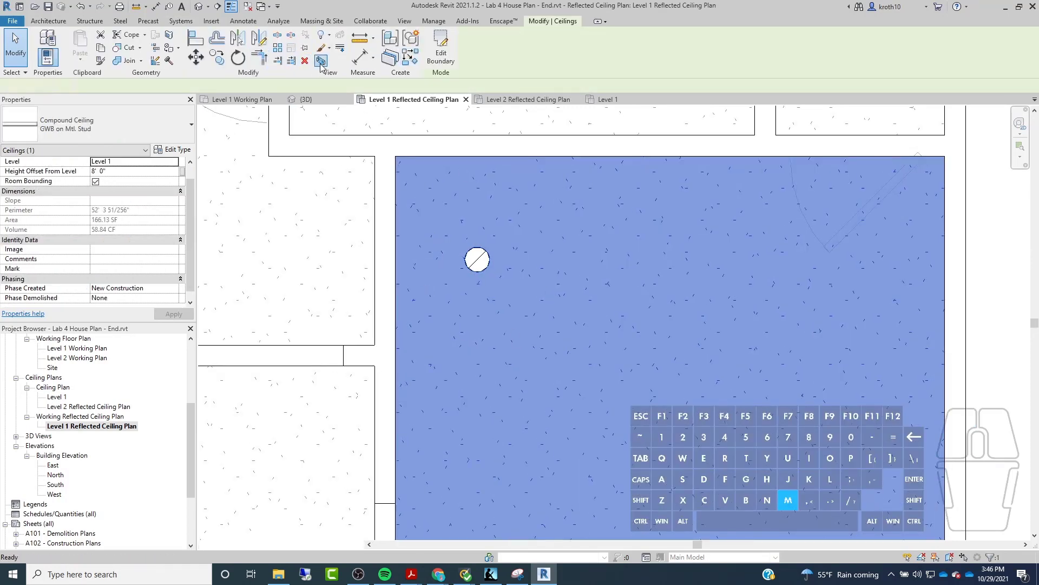
pyautogui.keyDown('shift'); pyautogui.moveTo(495, 262); pyautogui.dragTo(607, 315, button='middle'); pyautogui.keyUp('shift')
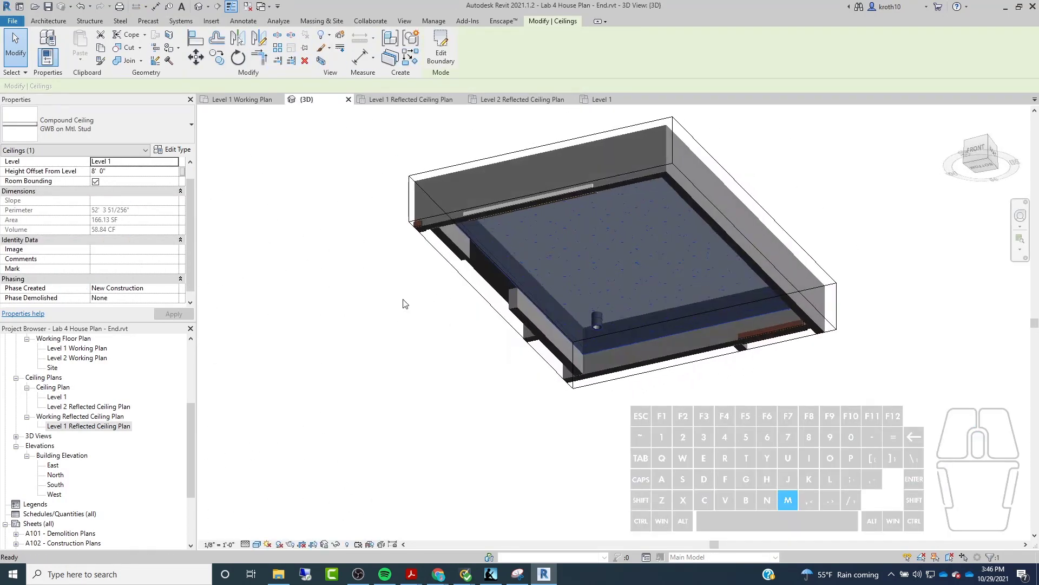
pyautogui.click(607, 315)
pyautogui.scroll(5, 594, 323)
pyautogui.press('Escape')
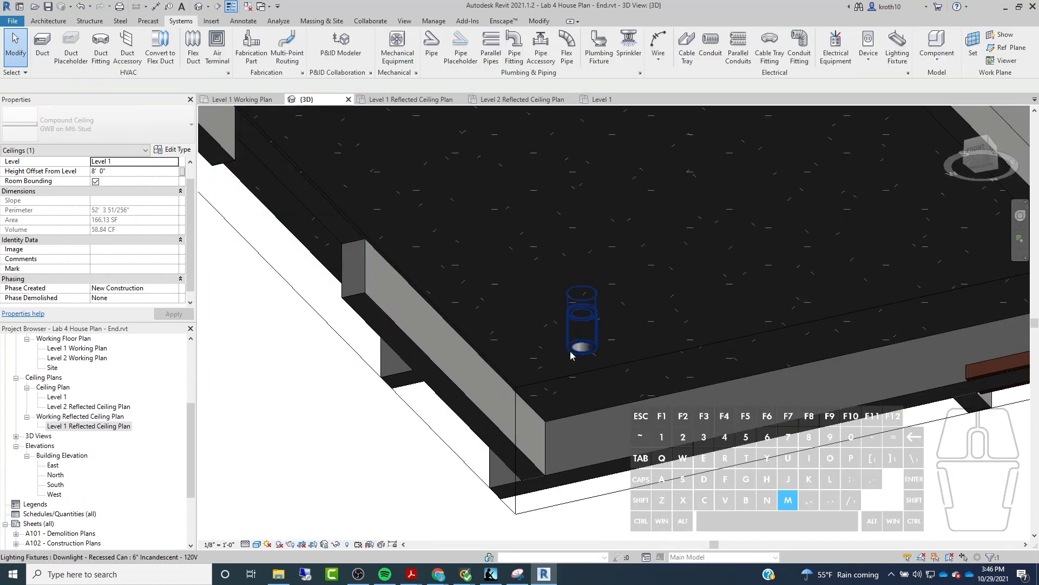
# Step: In the Level 1 Reflected Ceiling Plan, copy the recessed downlight straight toward the large room's window wall
pyautogui.doubleClick(97, 426)
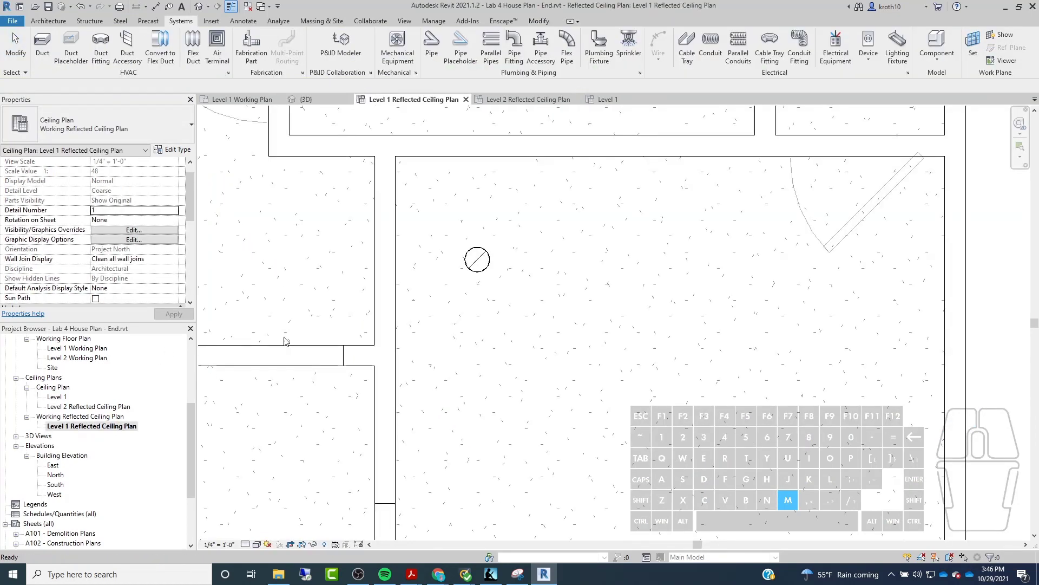
pyautogui.scroll(-2, 487, 228)
pyautogui.click(505, 201)
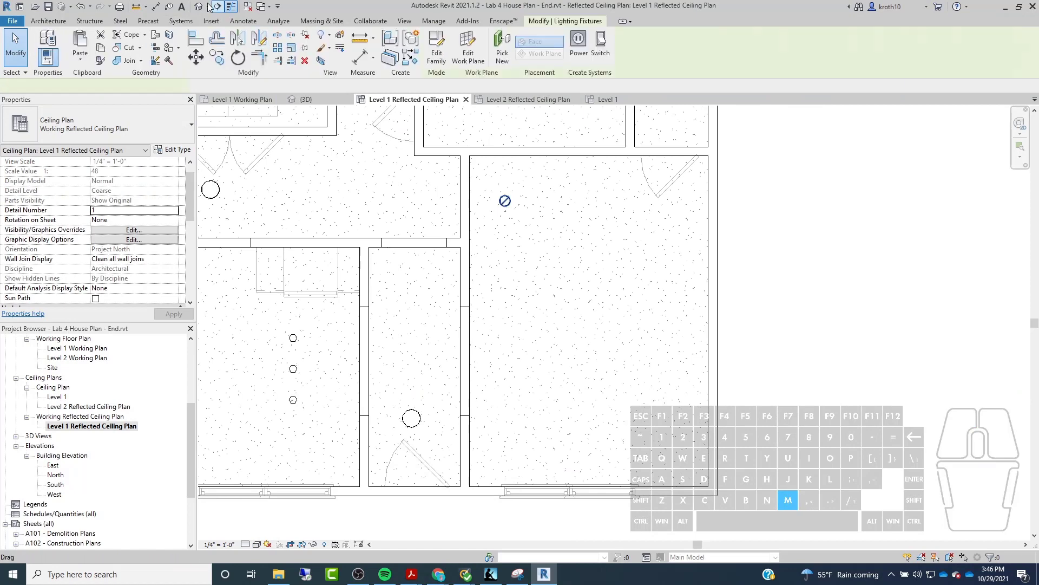
pyautogui.click(216, 60)
pyautogui.click(562, 205)
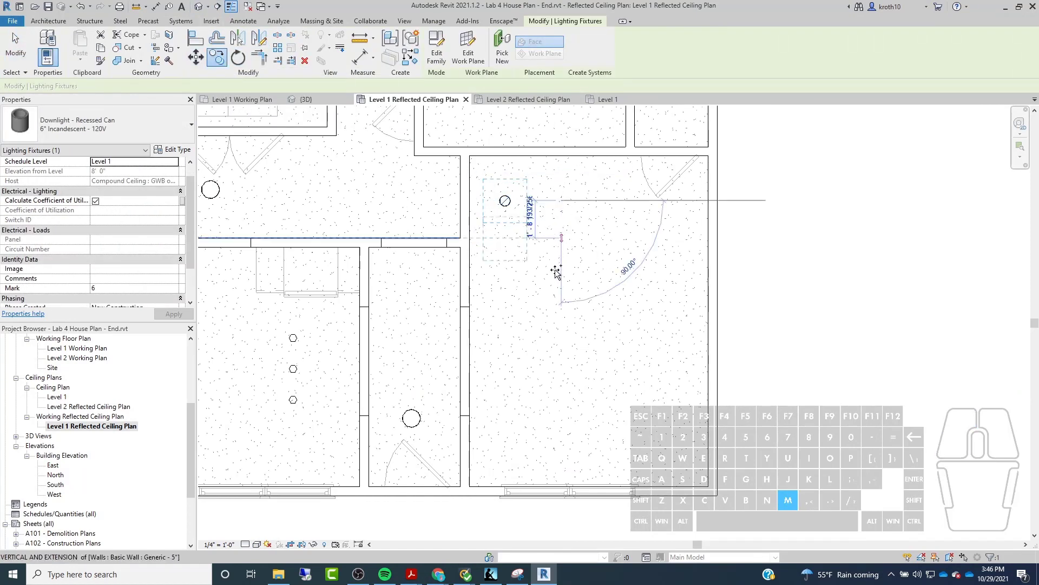
pyautogui.click(562, 277)
pyautogui.press('Escape')
pyautogui.press('Escape')
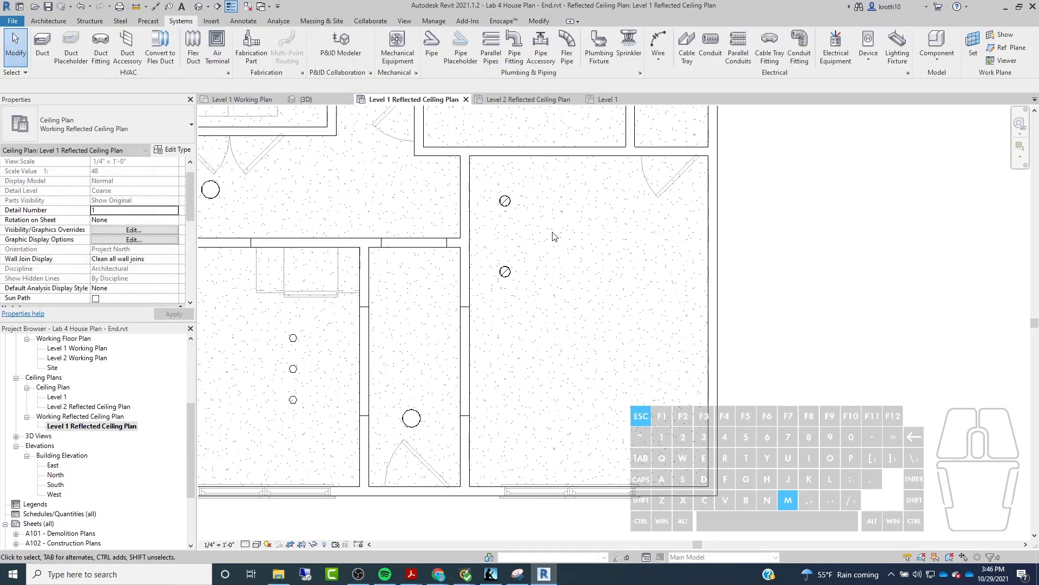
# Step: Select the large room's GWB ceiling to read its area and open Calculator
pyautogui.scroll(-5, 459, 303)
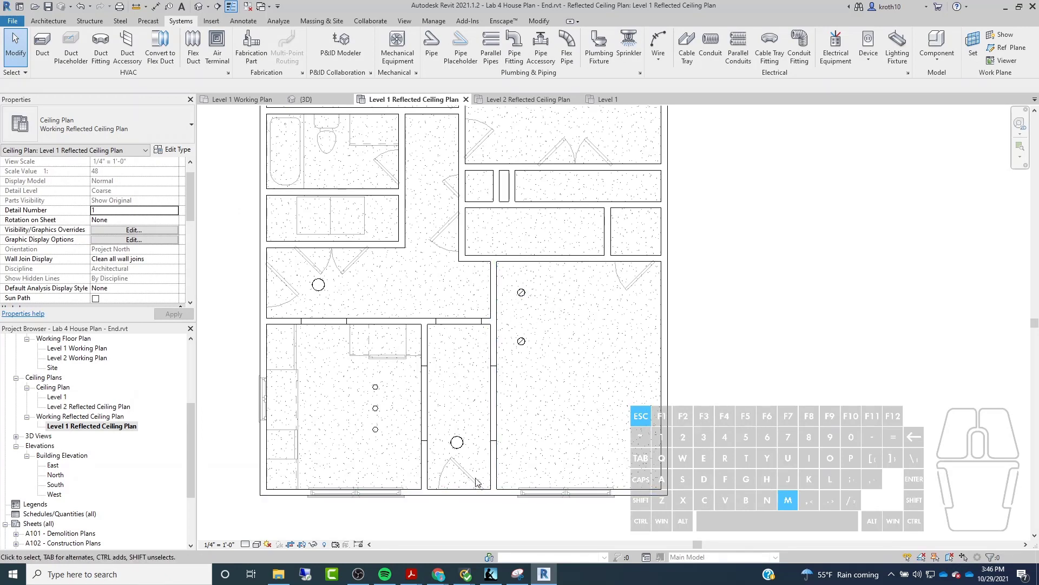
pyautogui.moveTo(617, 375); pyautogui.dragTo(563, 359, button='middle')
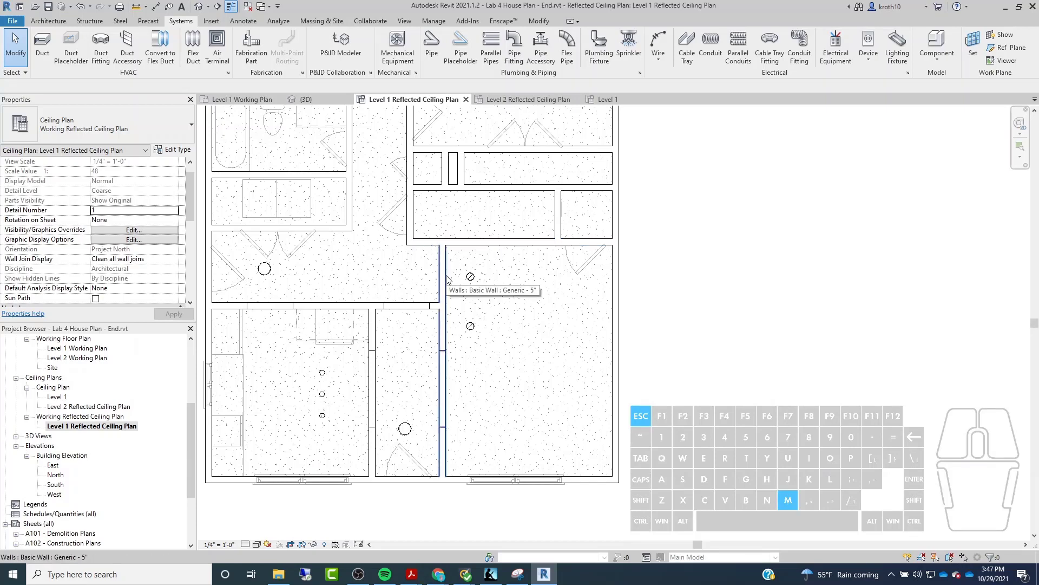
pyautogui.click(449, 280)
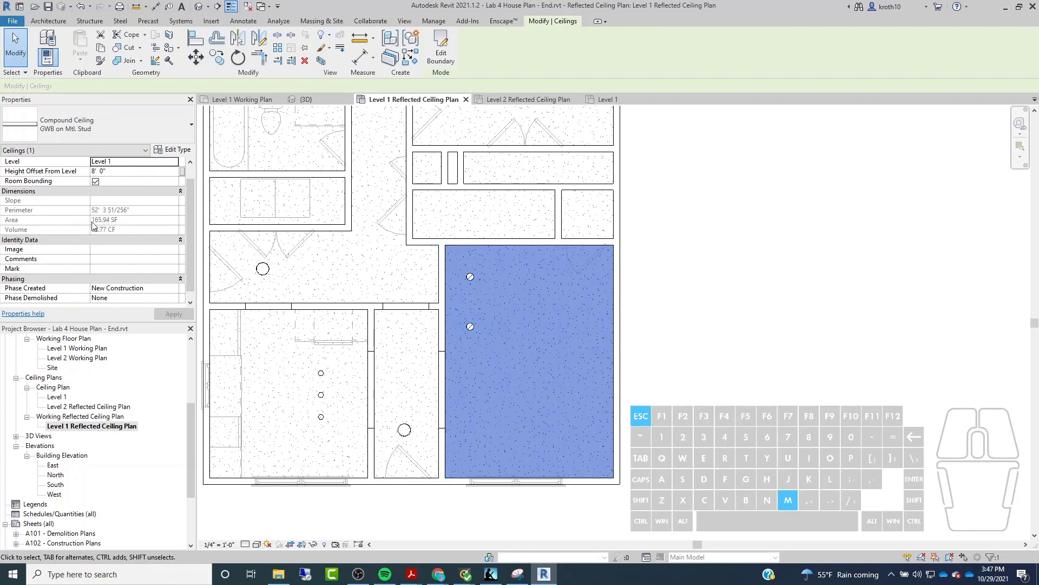
pyautogui.click(142, 576)
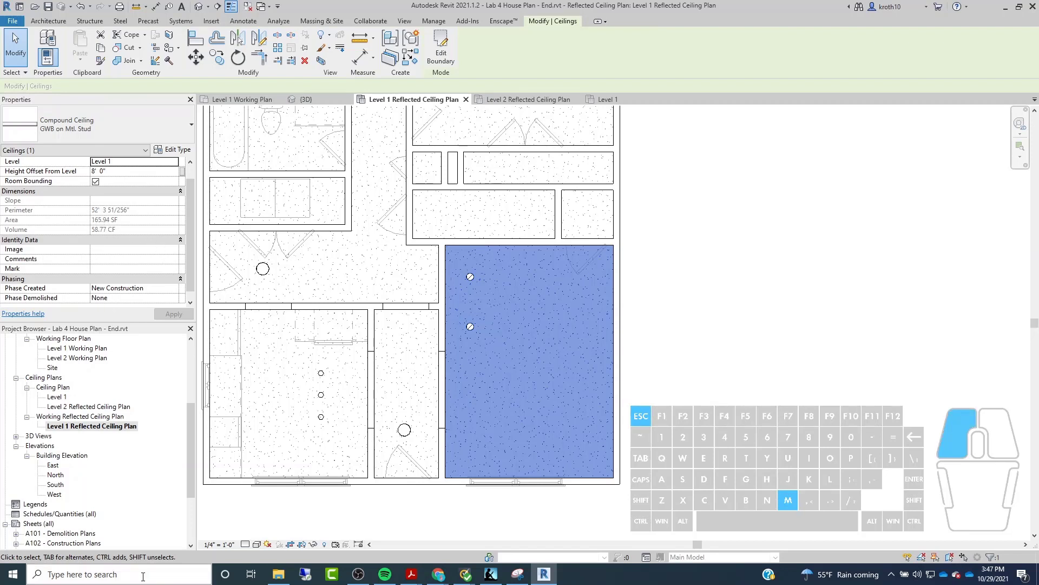
pyautogui.write('ca')
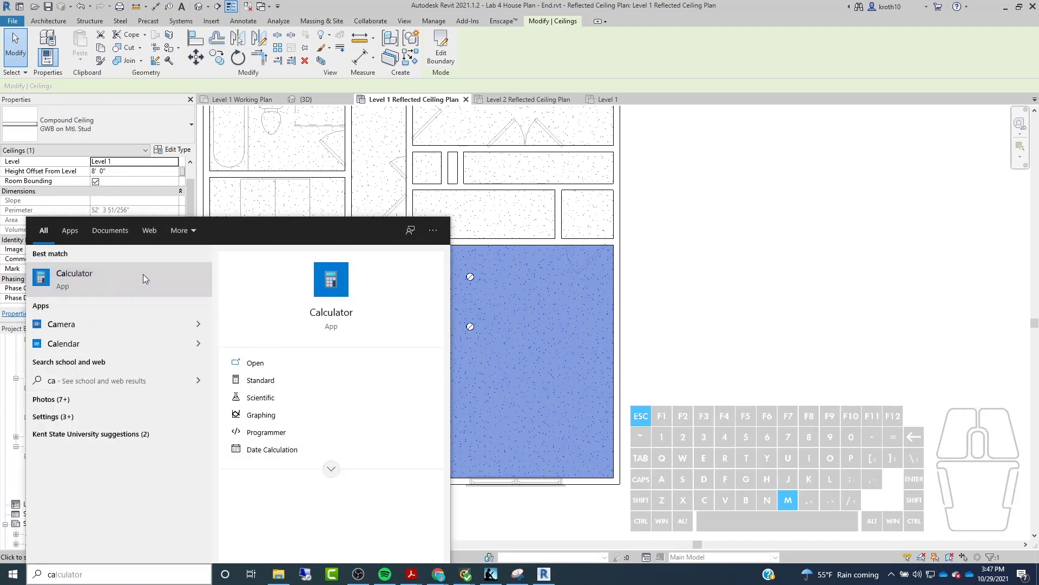
pyautogui.click(143, 274)
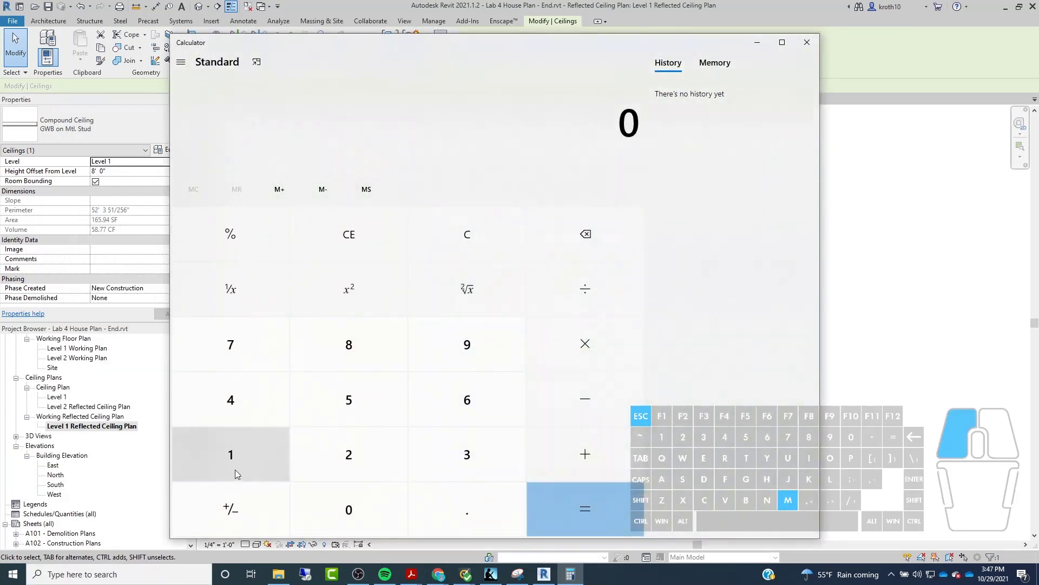
# Step: Calculate 165 ÷ 5 in Calculator, then return to the Revit ceiling plan
pyautogui.click(235, 470)
pyautogui.click(488, 392)
pyautogui.click(364, 398)
pyautogui.click(598, 311)
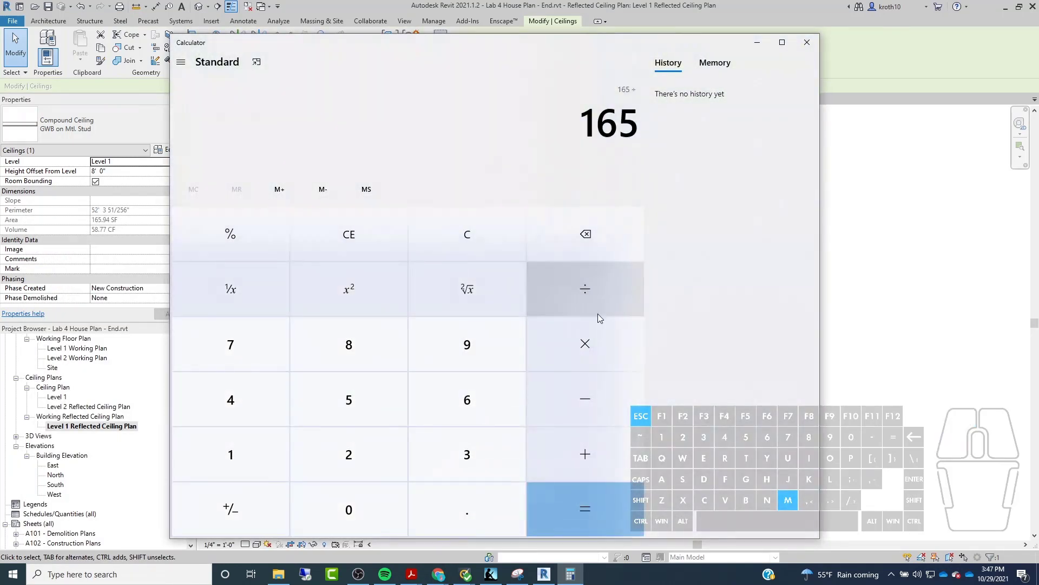
pyautogui.click(369, 408)
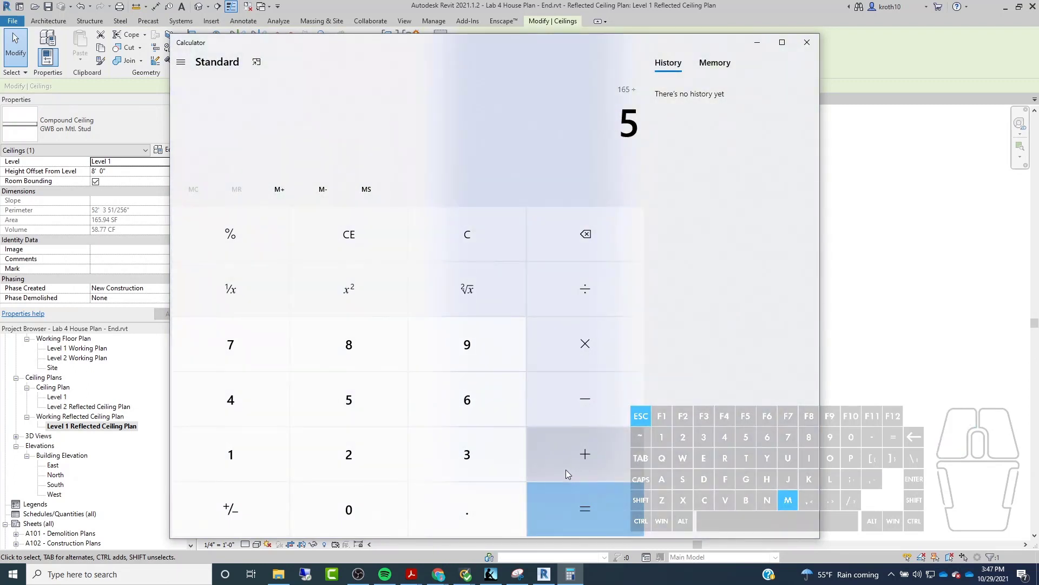
pyautogui.click(614, 514)
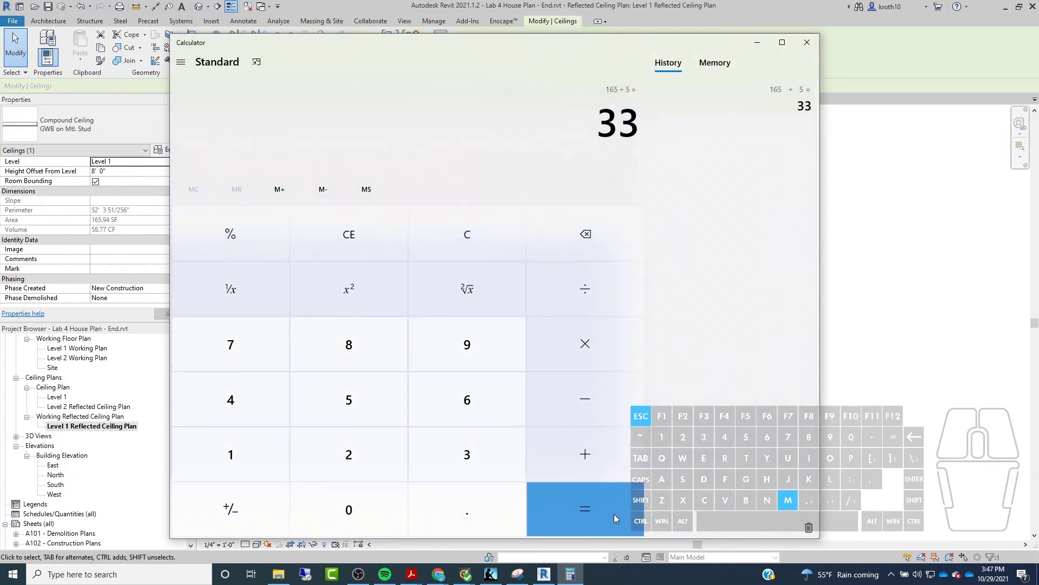
pyautogui.moveTo(519, 43); pyautogui.dragTo(421, 118)
pyautogui.moveTo(241, 136); pyautogui.dragTo(163, 48)
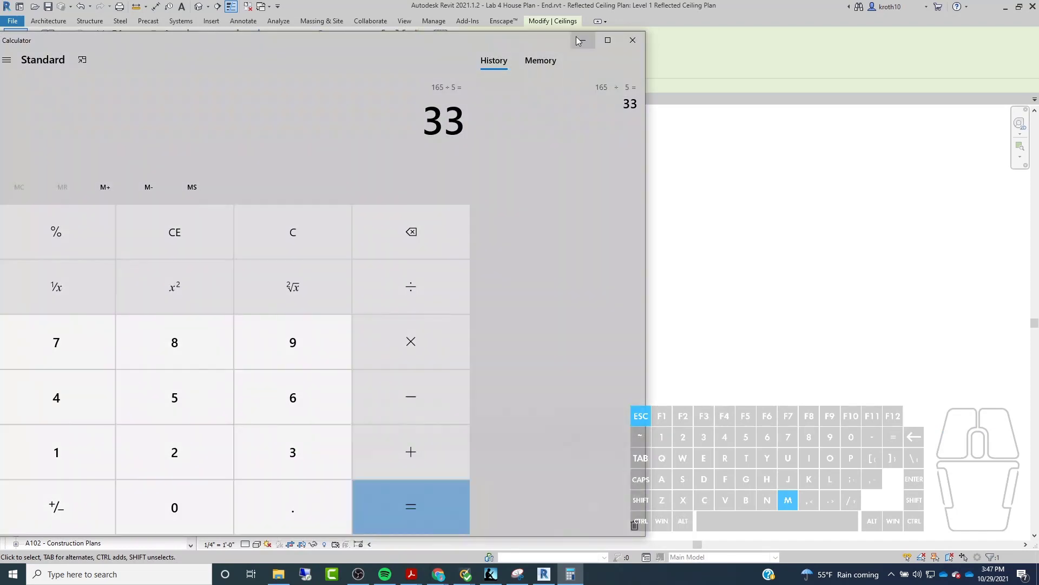
pyautogui.click(580, 40)
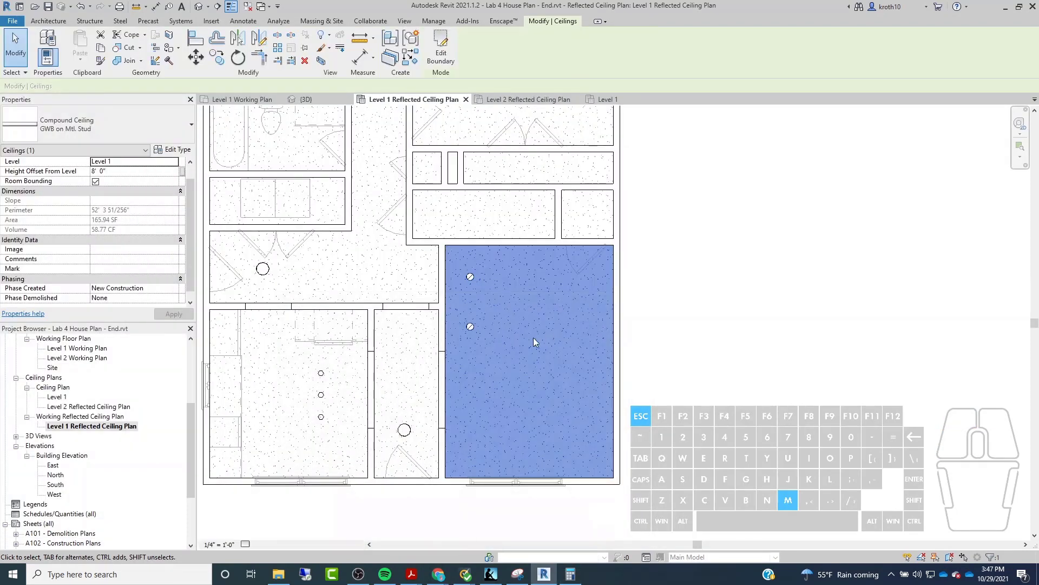
# Step: Select the upper recessed downlight in the large room, calculate 165 ÷ 6 in Calculator, and return to the Revit plan
pyautogui.scroll(3, 534, 337)
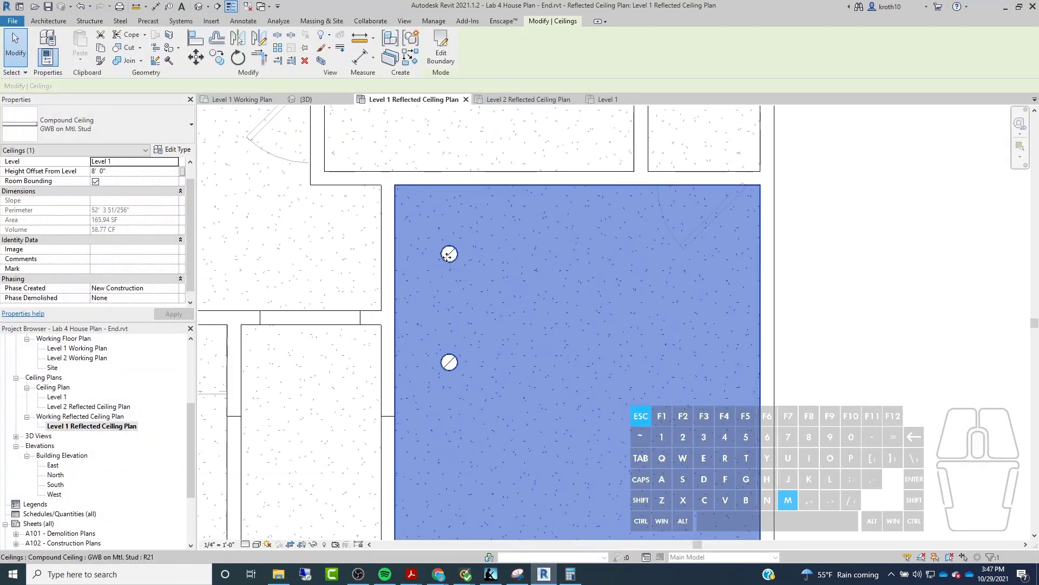
pyautogui.click(449, 253)
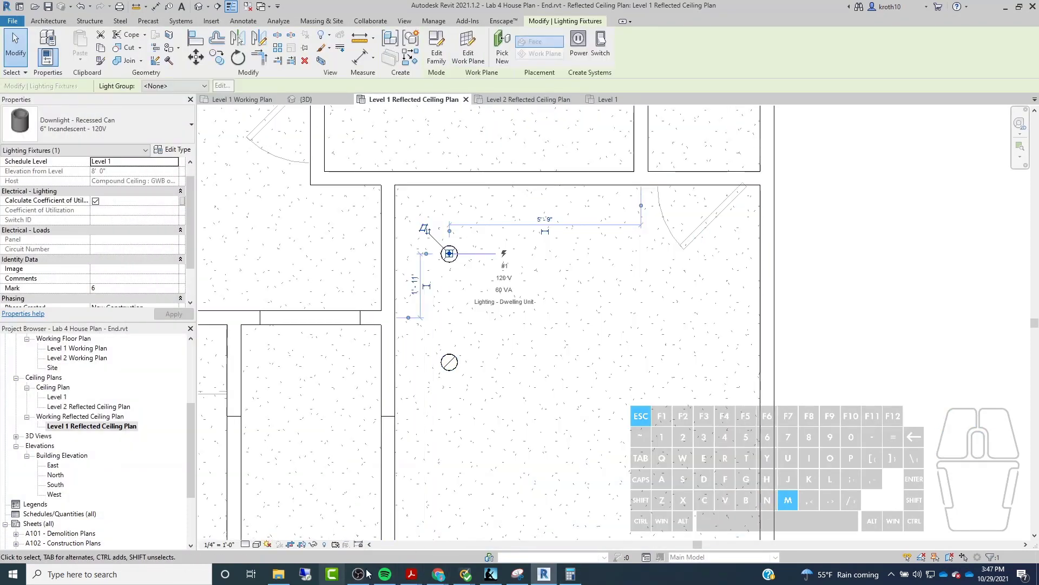
pyautogui.click(569, 579)
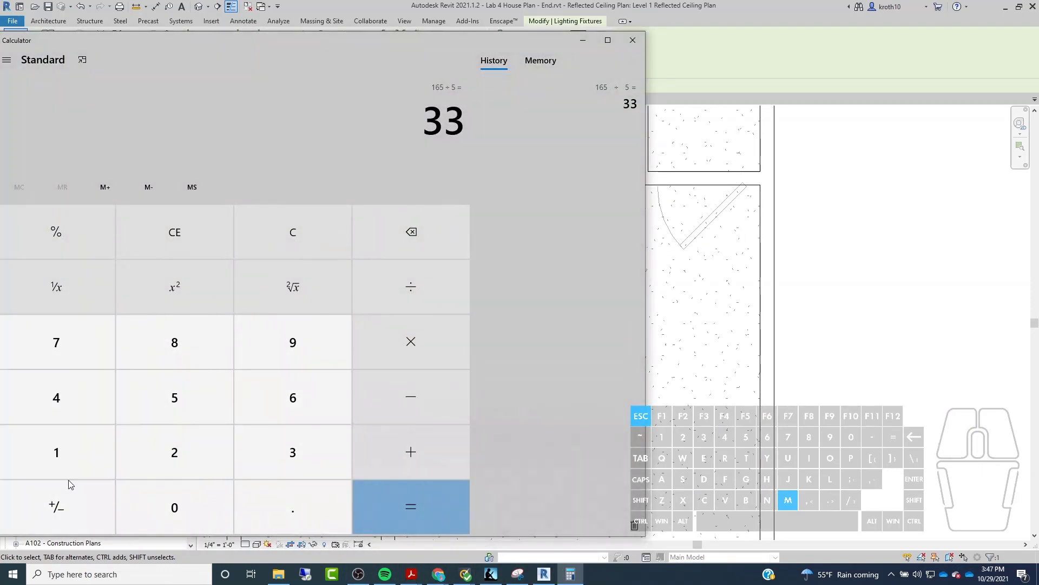
pyautogui.click(64, 465)
pyautogui.click(304, 402)
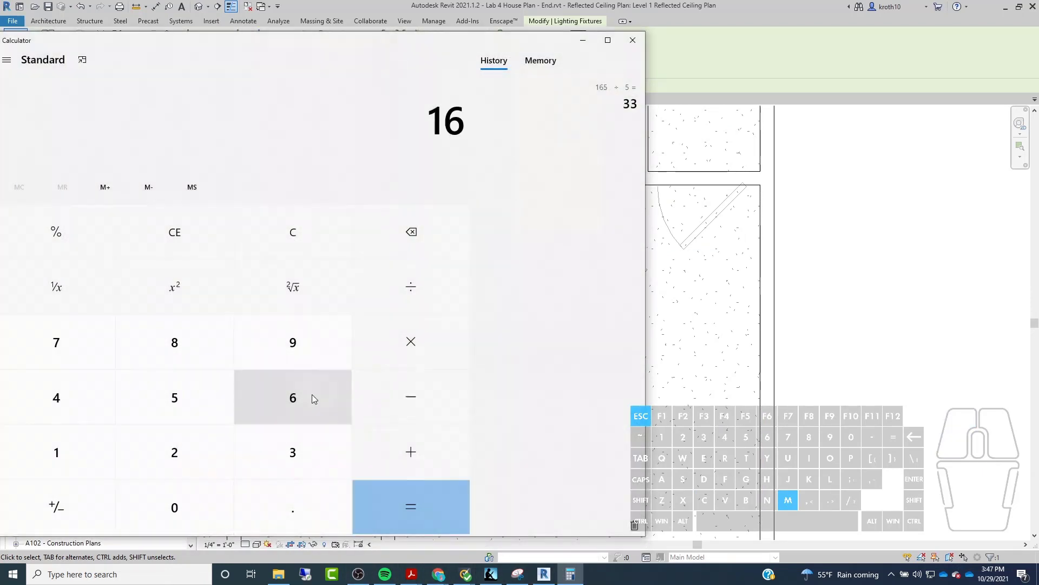
pyautogui.click(191, 407)
pyautogui.click(441, 276)
pyautogui.click(292, 397)
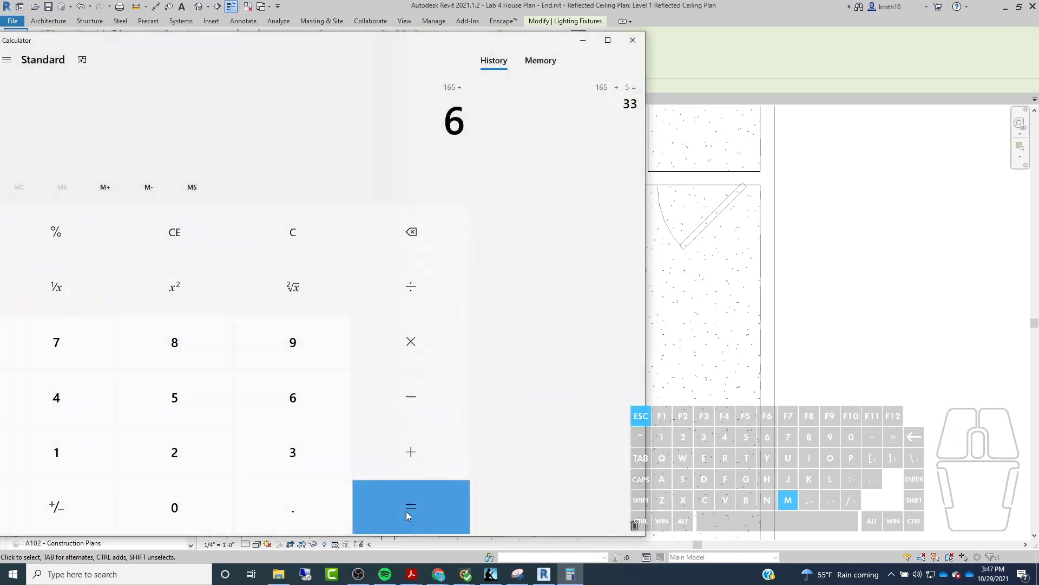
pyautogui.click(421, 518)
pyautogui.moveTo(287, 47); pyautogui.dragTo(514, 36)
pyautogui.doubleClick(514, 36)
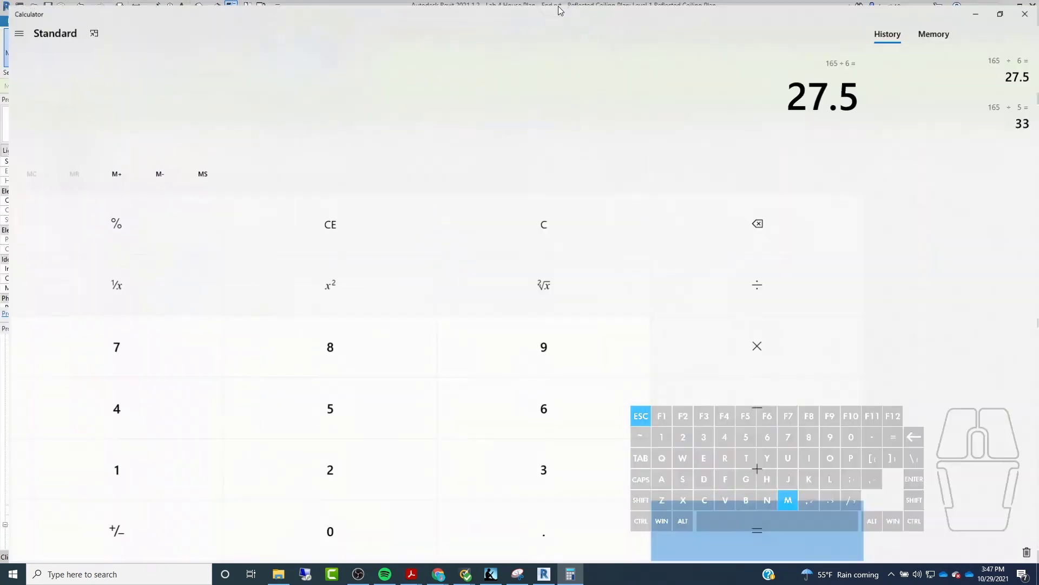
pyautogui.click(973, 15)
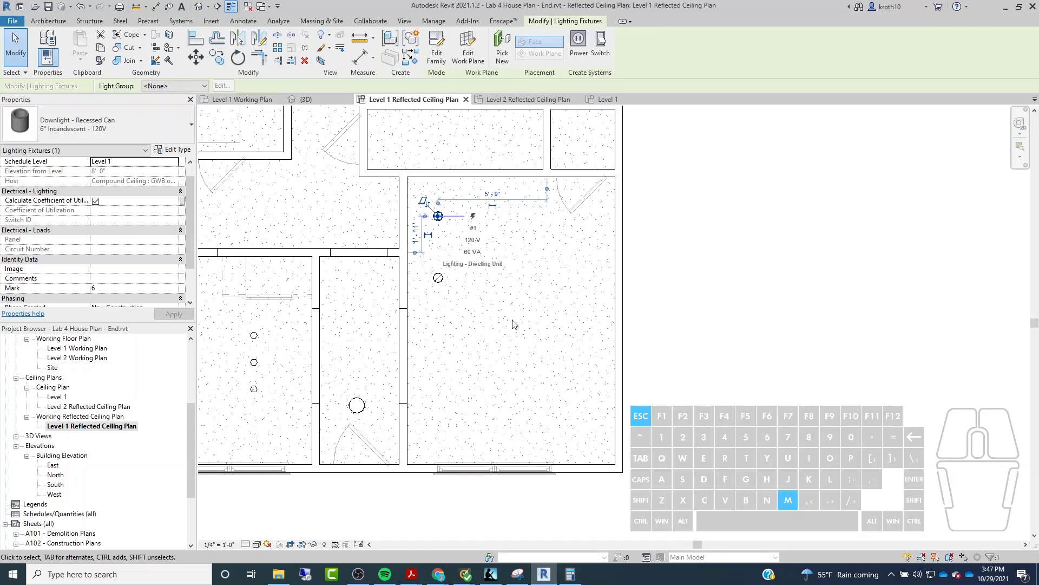
pyautogui.scroll(-3, 515, 324)
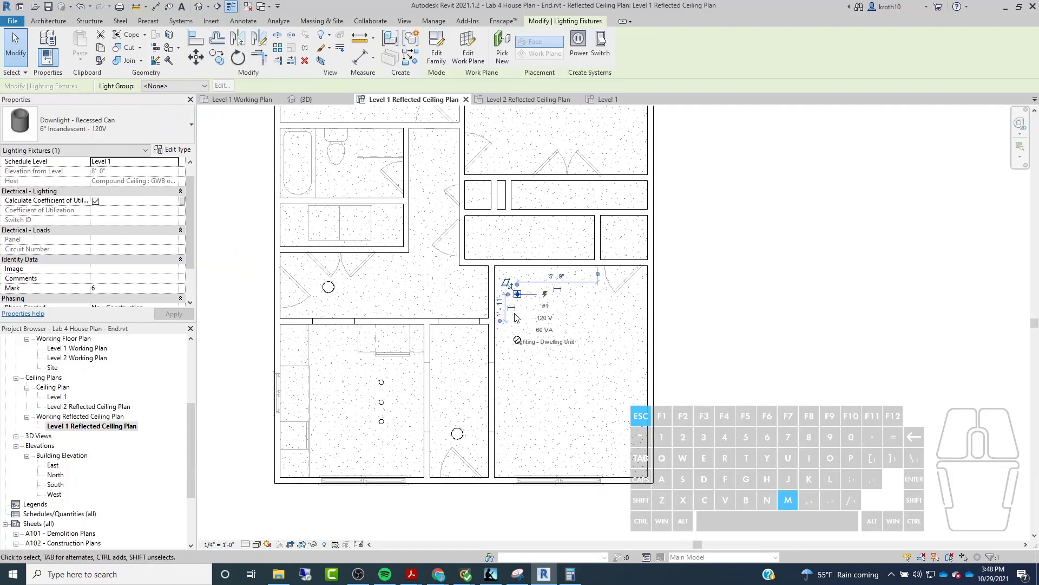
pyautogui.scroll(2, 538, 344)
pyautogui.click(510, 342)
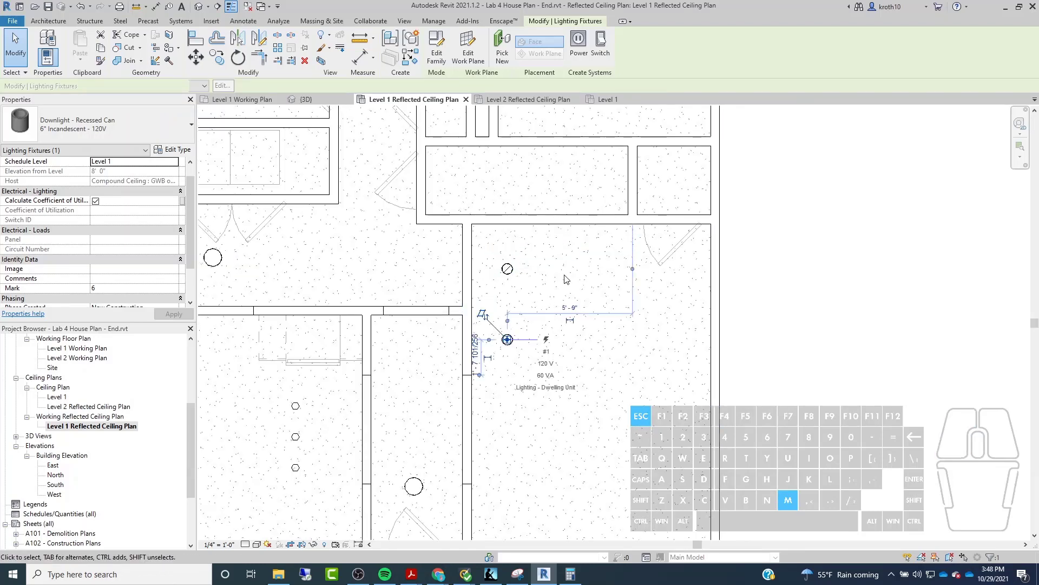
pyautogui.scroll(3, 525, 281)
pyautogui.click(443, 285)
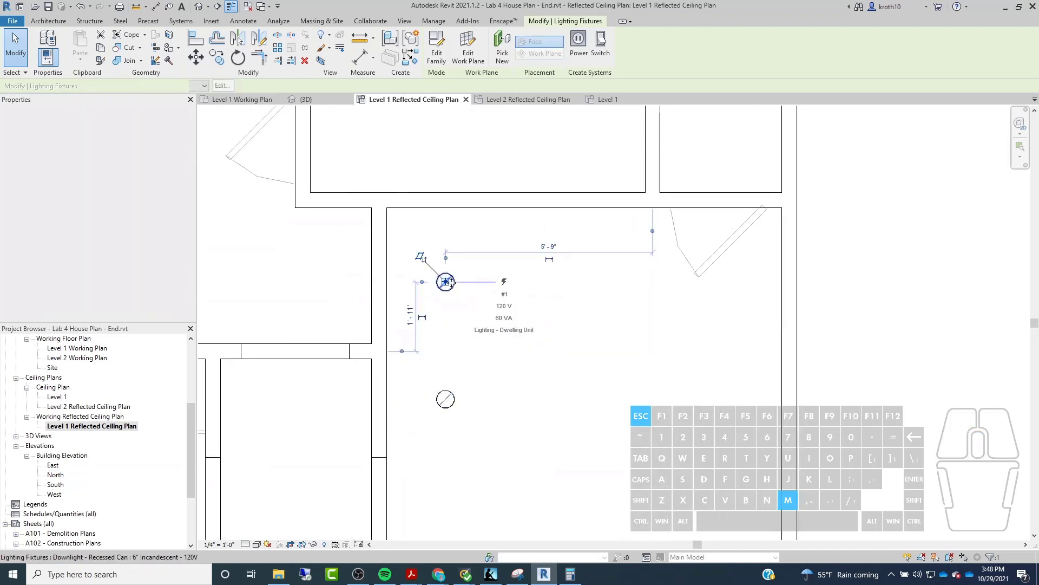
pyautogui.click(217, 57)
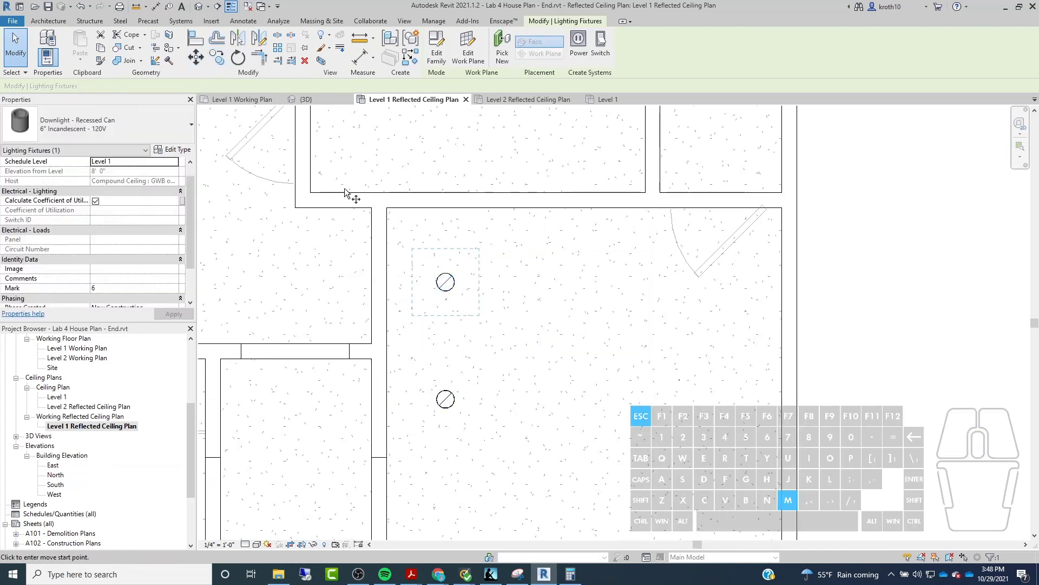
pyautogui.scroll(-2, 343, 194)
pyautogui.click(460, 296)
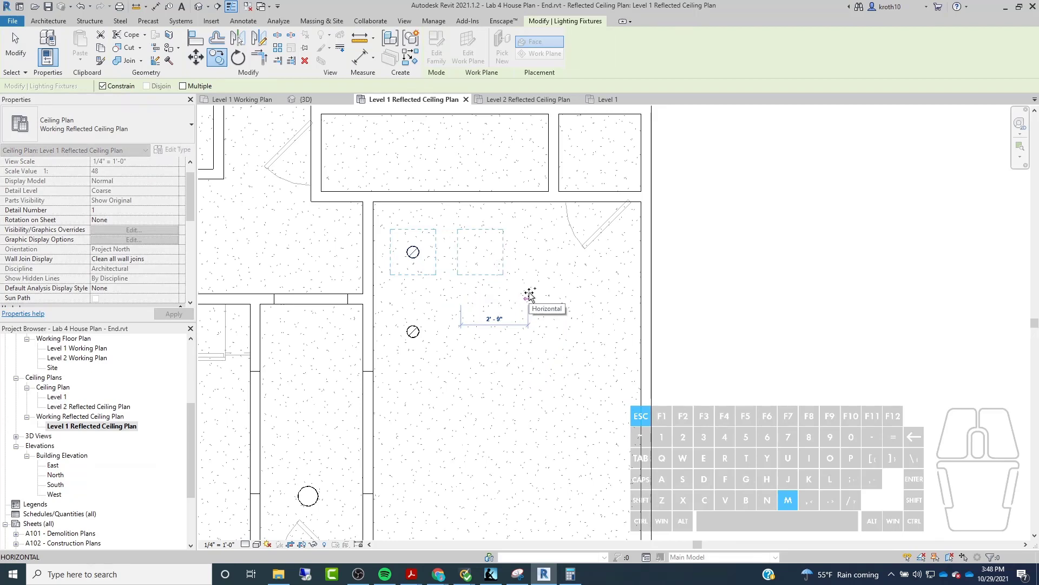
pyautogui.press('Escape')
pyautogui.press('Escape')
# Step: Draw a vertical thin detail line about 17'-6" long from the large room's upper wall to beyond its window wall
pyautogui.click(48, 25)
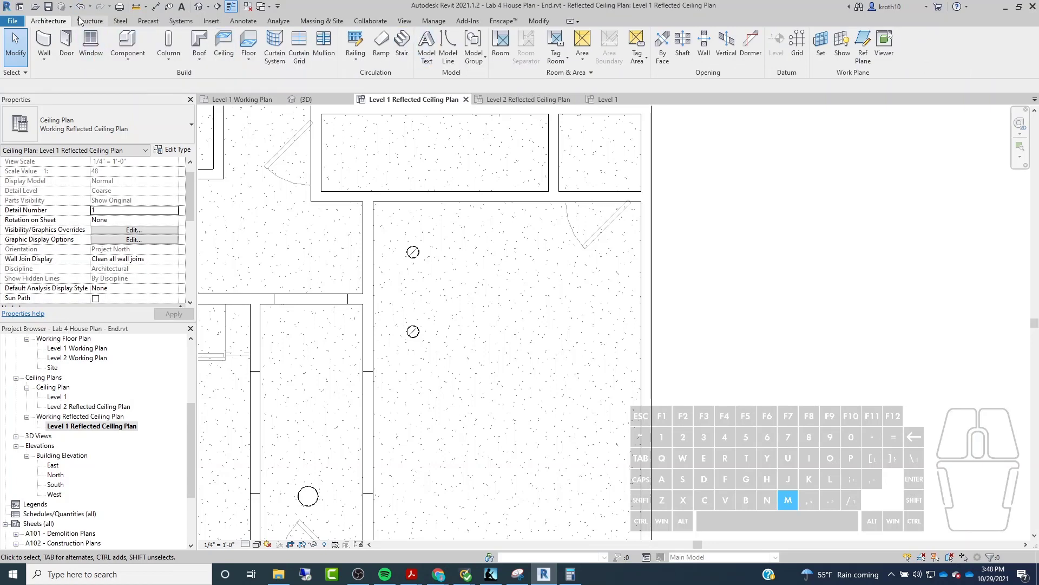
pyautogui.click(243, 21)
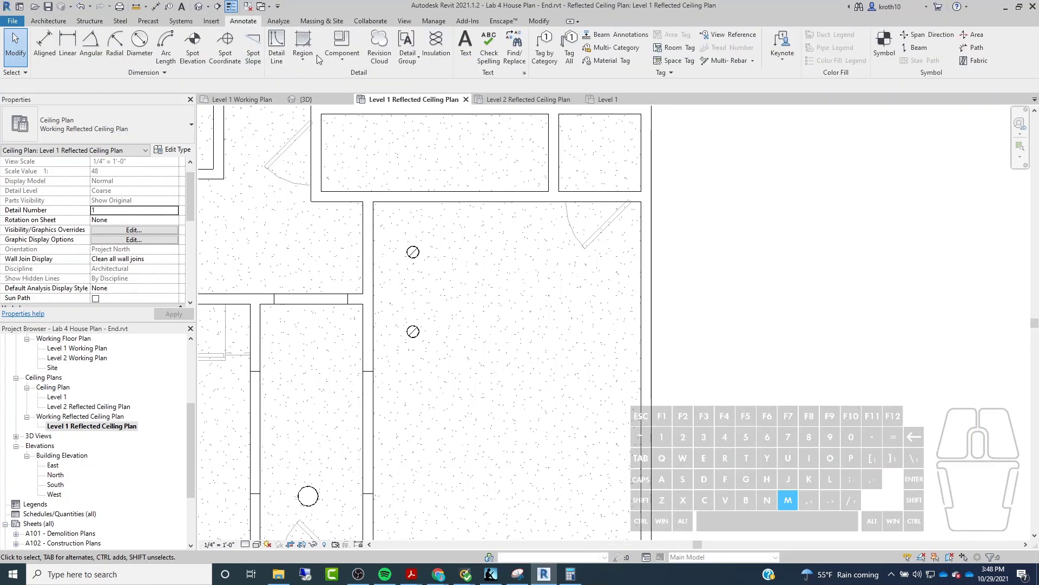
pyautogui.click(276, 51)
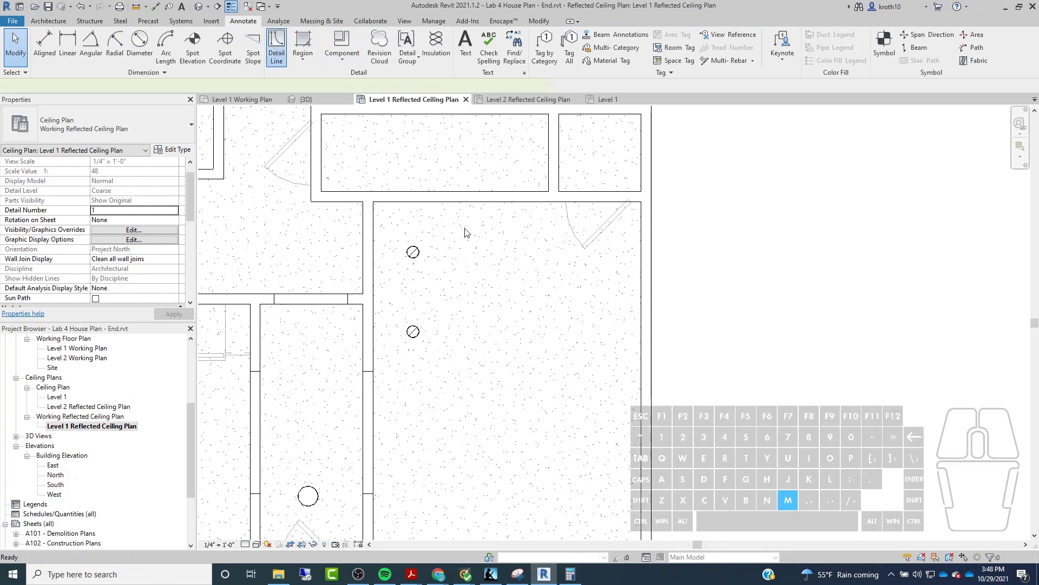
pyautogui.click(459, 201)
pyautogui.scroll(-4, 458, 202)
pyautogui.click(459, 381)
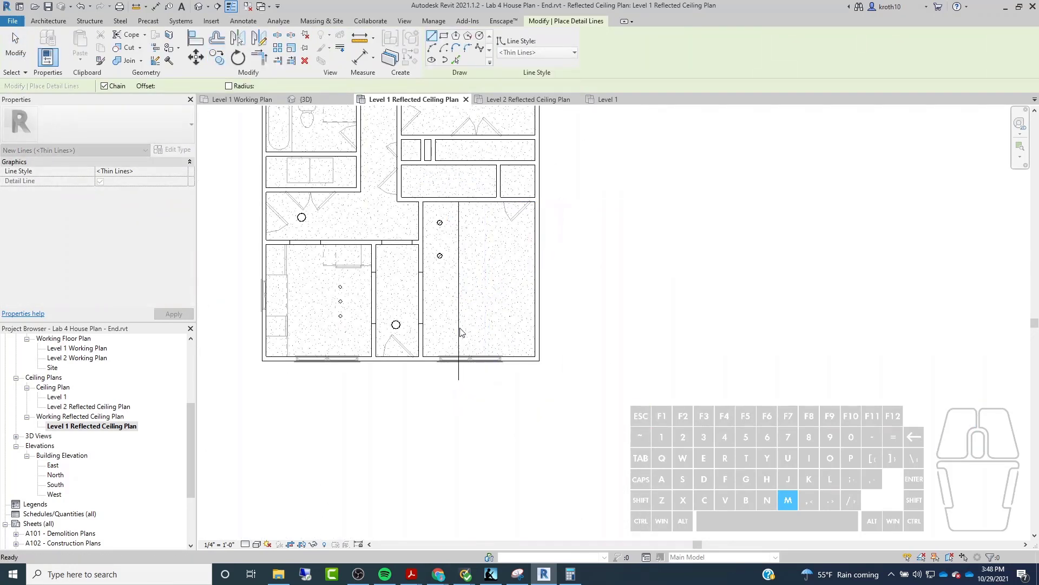
pyautogui.press('Escape')
pyautogui.press('Escape')
# Step: Copy the vertical detail line about 3'-6" horizontally toward the room's outer side wall
pyautogui.click(459, 324)
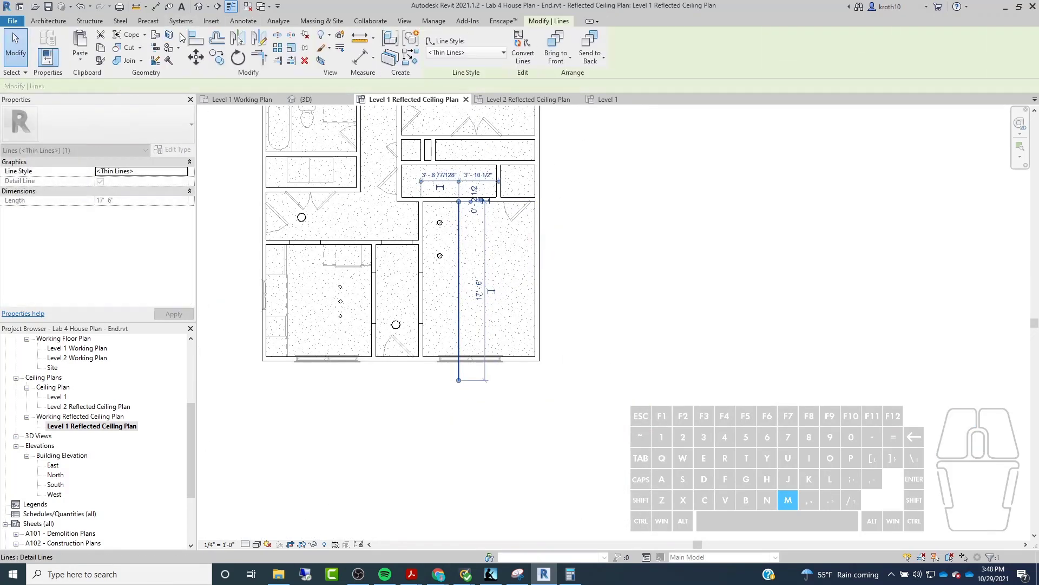
pyautogui.click(599, 324)
pyautogui.press('Escape')
pyautogui.press('Escape')
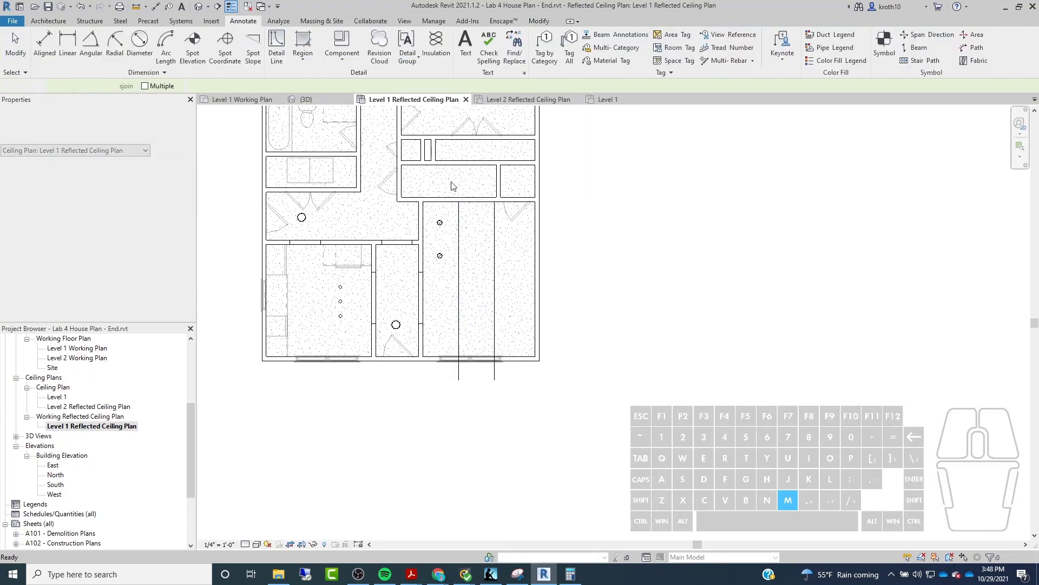
# Step: Add an aligned dimension string across both detail lines from one side wall face to the other and make its segments equal
pyautogui.scroll(5, 420, 161)
pyautogui.scroll(-2, 337, 162)
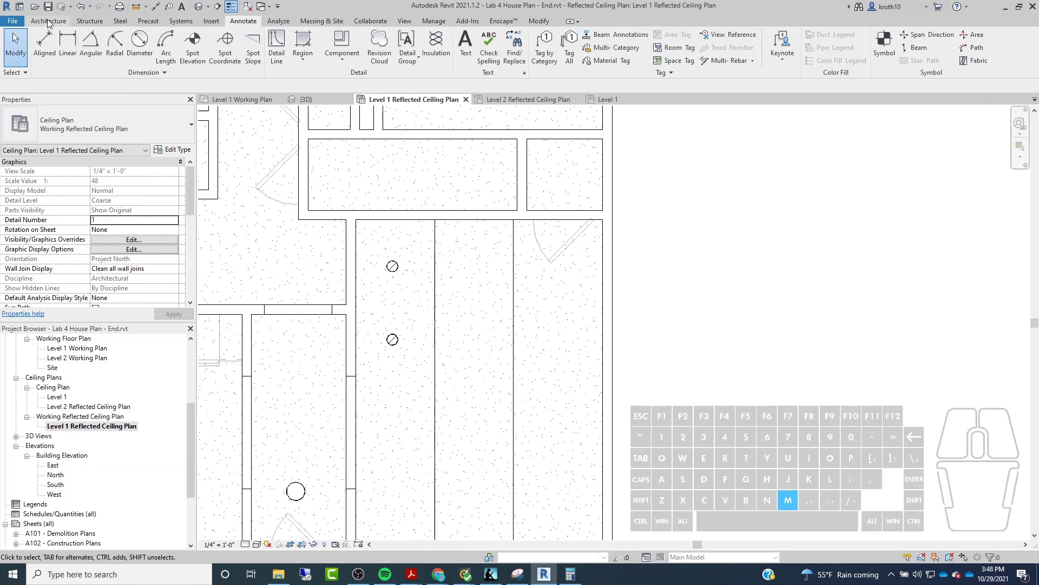
pyautogui.click(45, 49)
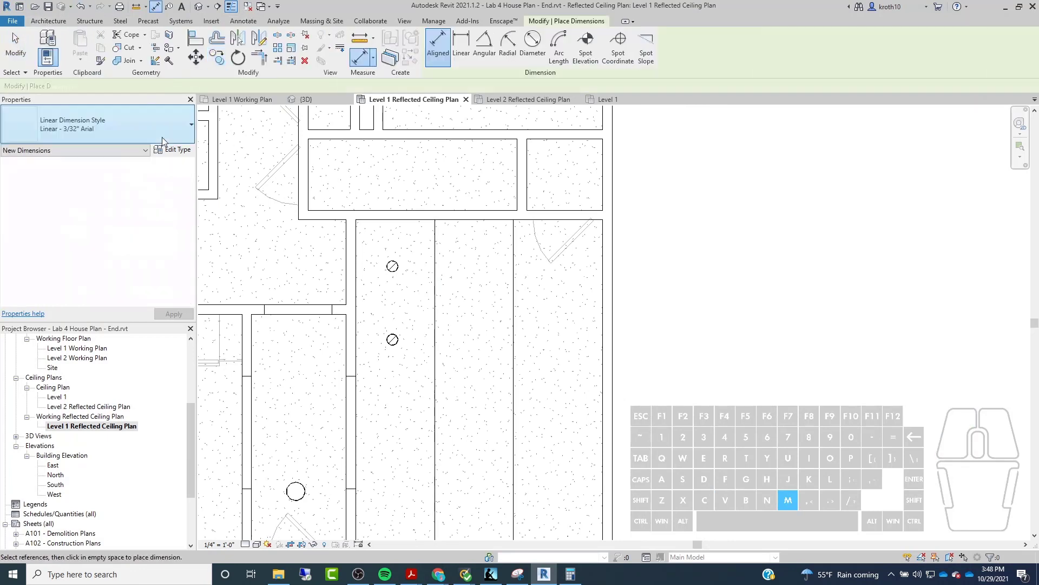
pyautogui.click(358, 271)
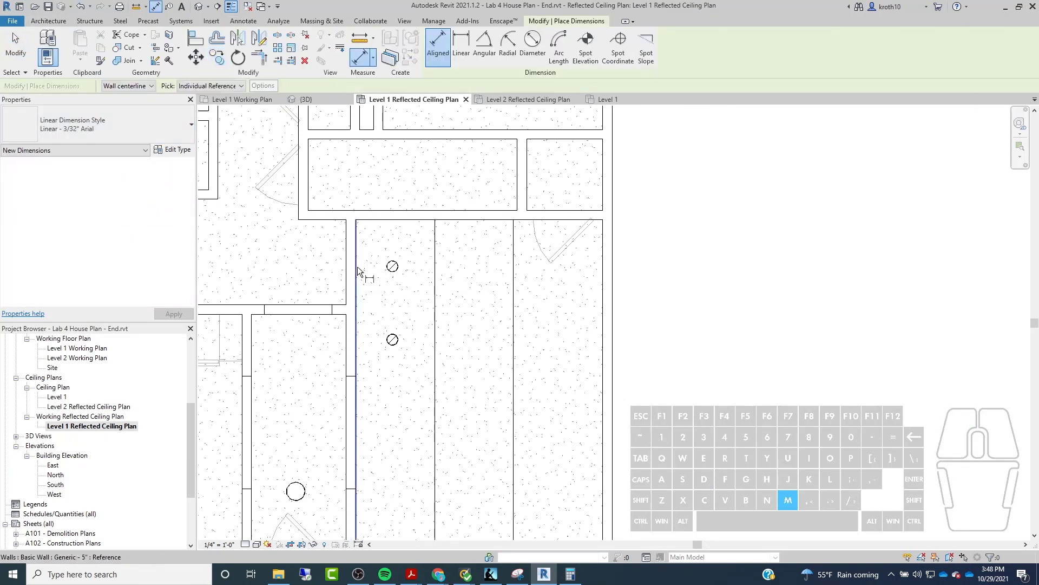
pyautogui.click(436, 271)
pyautogui.click(519, 301)
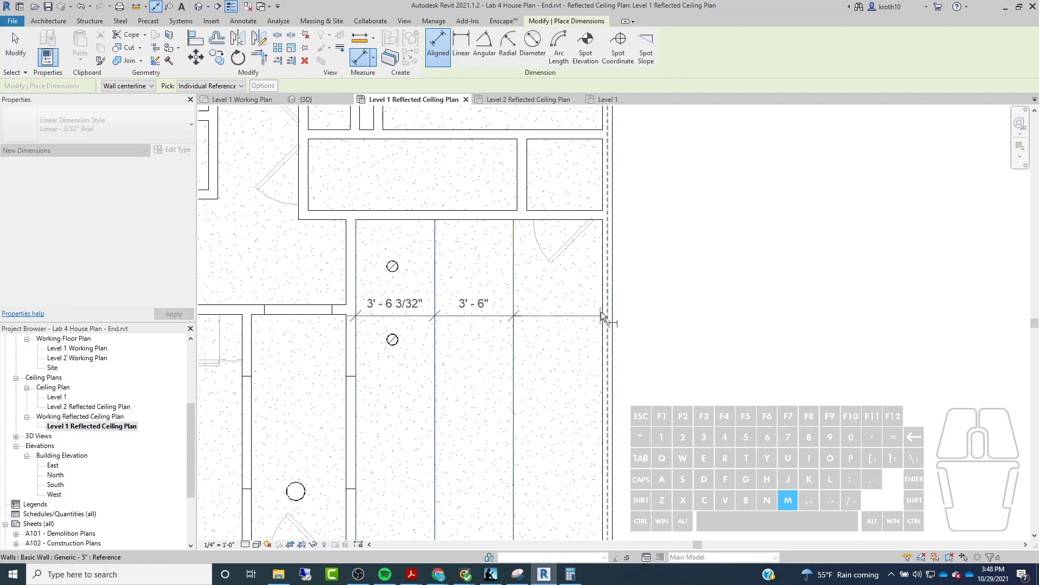
pyautogui.click(602, 312)
pyautogui.click(786, 361)
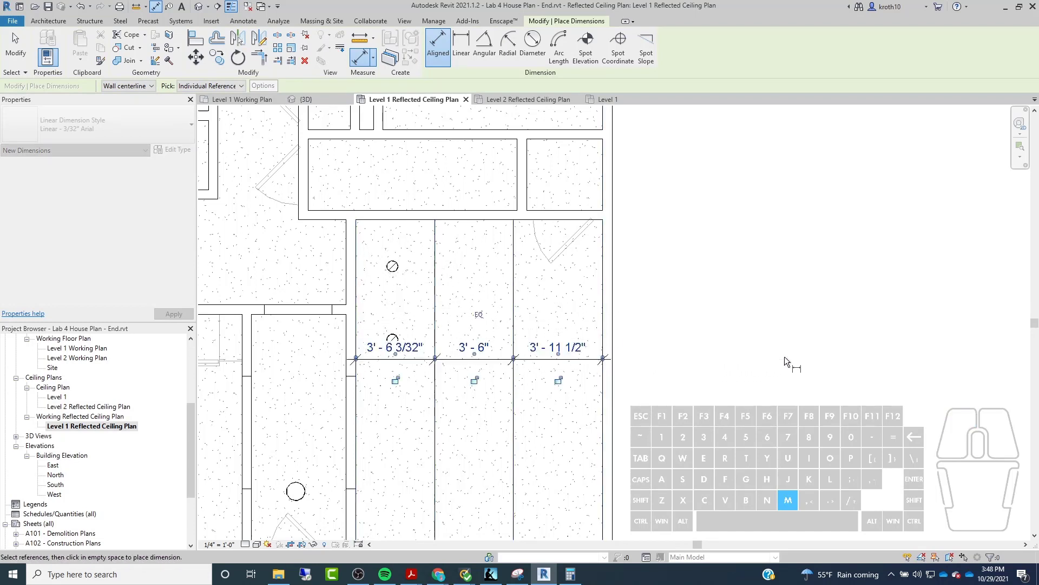
pyautogui.click(479, 314)
pyautogui.moveTo(479, 314); pyautogui.dragTo(417, 223, button='middle')
pyautogui.press('Escape')
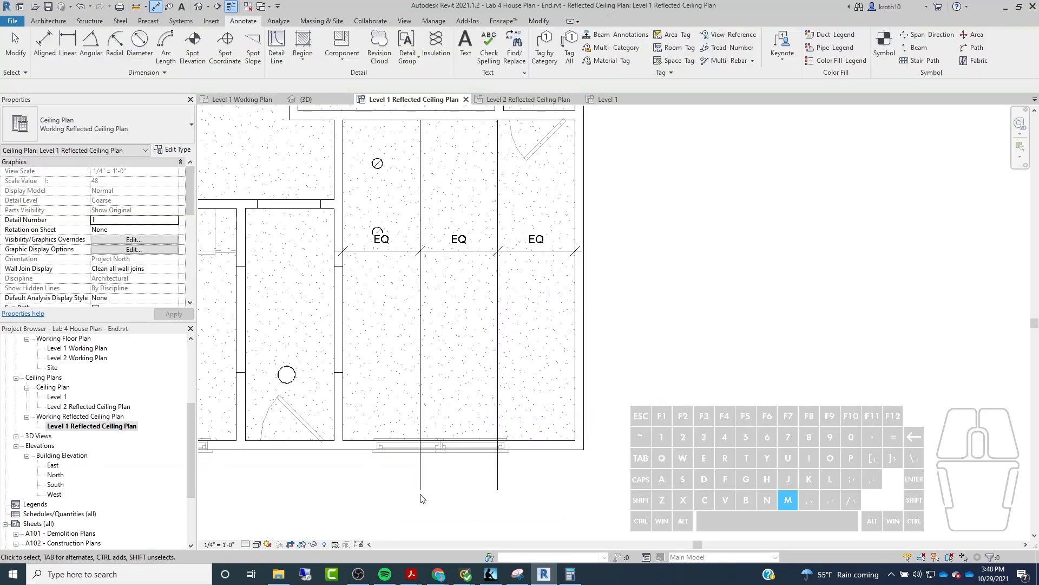
# Step: Shorten both detail lines so their lower ends stop at the inner face of the window wall
pyautogui.click(421, 492)
pyautogui.moveTo(421, 492); pyautogui.dragTo(420, 440)
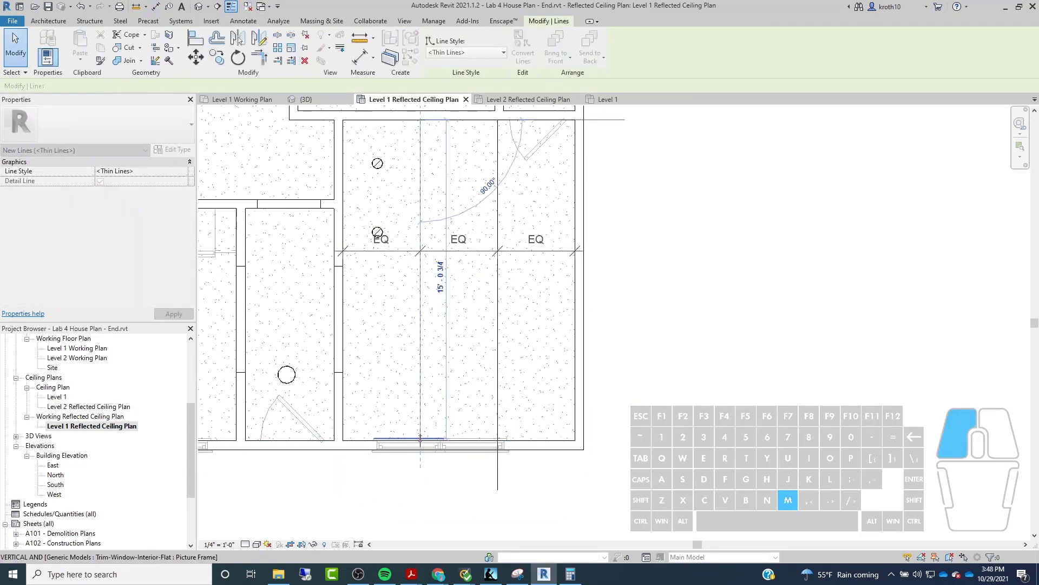
pyautogui.click(498, 481)
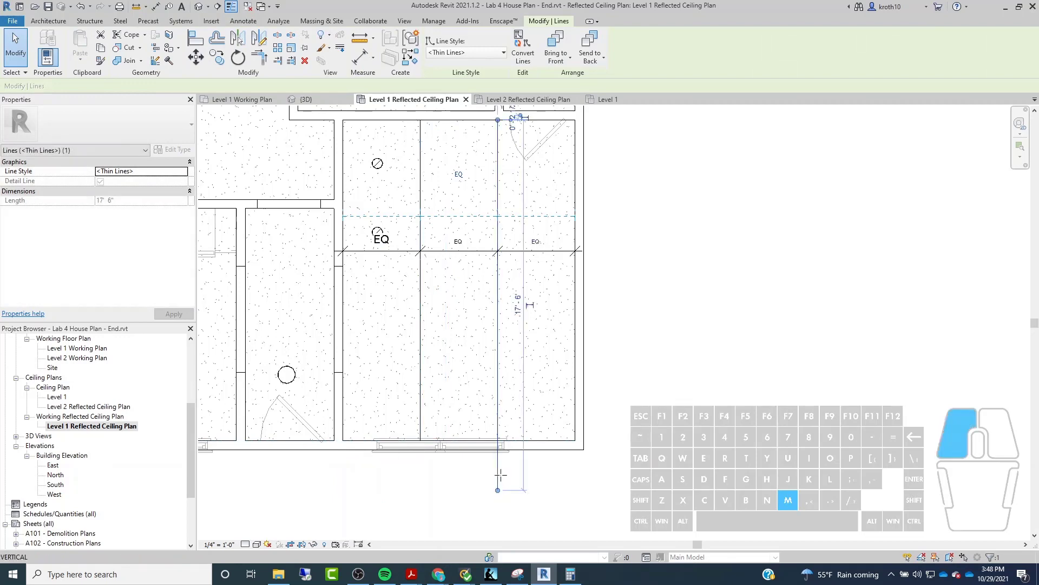
pyautogui.press('Escape')
# Step: Delete the EQ dimension string across the room while leaving the detail lines constrained
pyautogui.moveTo(360, 253); pyautogui.dragTo(349, 338, button='middle')
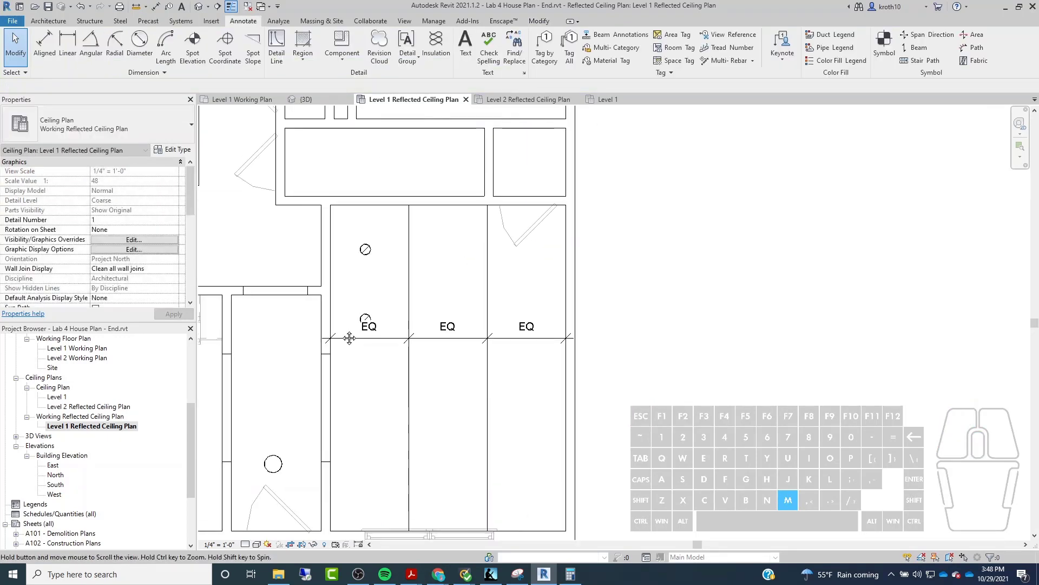
pyautogui.click(349, 338)
pyautogui.press('Delete')
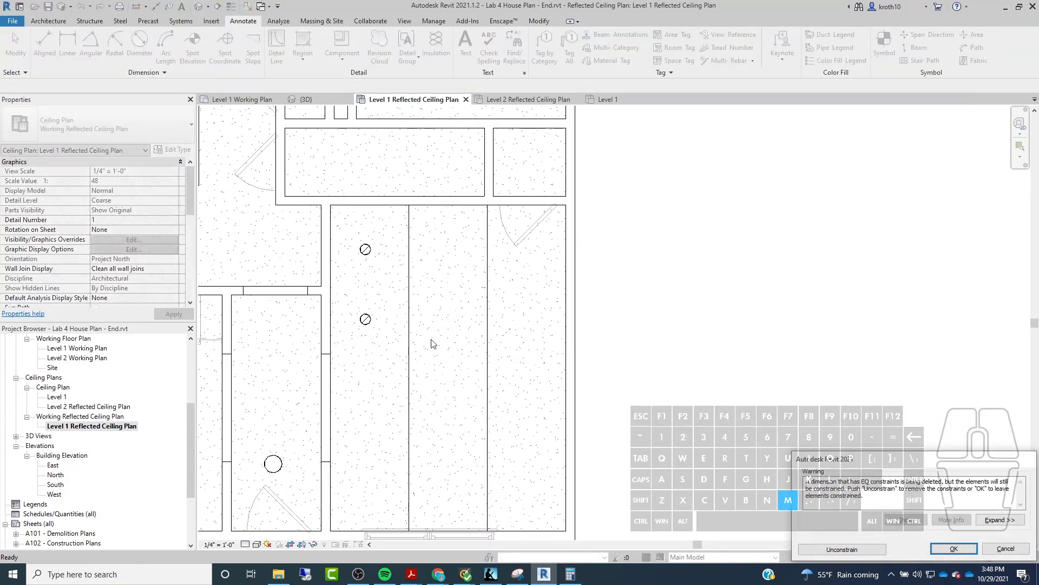
pyautogui.click(954, 549)
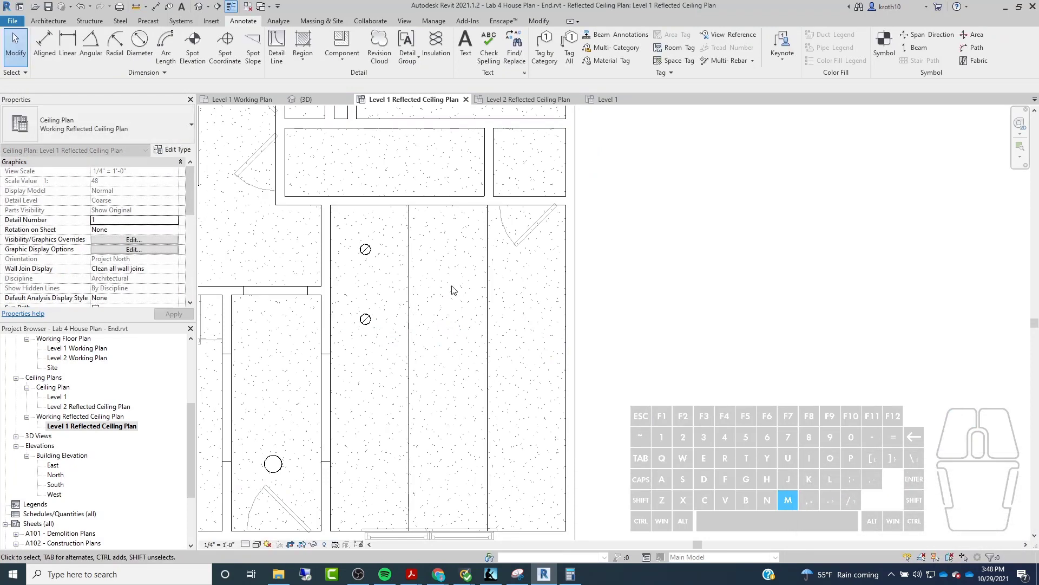
pyautogui.scroll(2, 505, 265)
pyautogui.moveTo(506, 265)
pyautogui.mouseDown(button='middle')
pyautogui.moveTo(597, 298)
pyautogui.moveTo(613, 292)
pyautogui.mouseUp(button='middle')
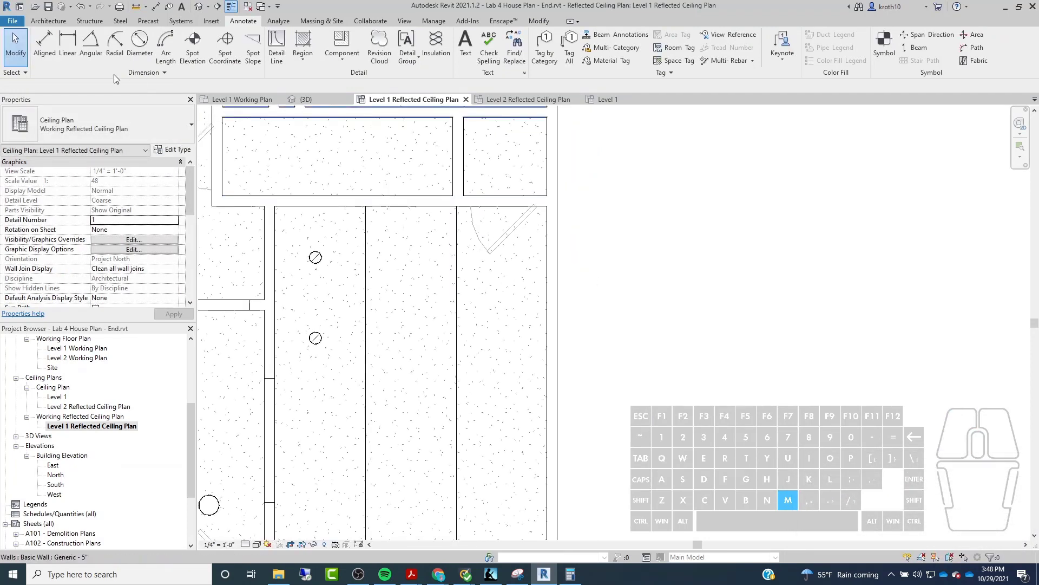
pyautogui.click(302, 39)
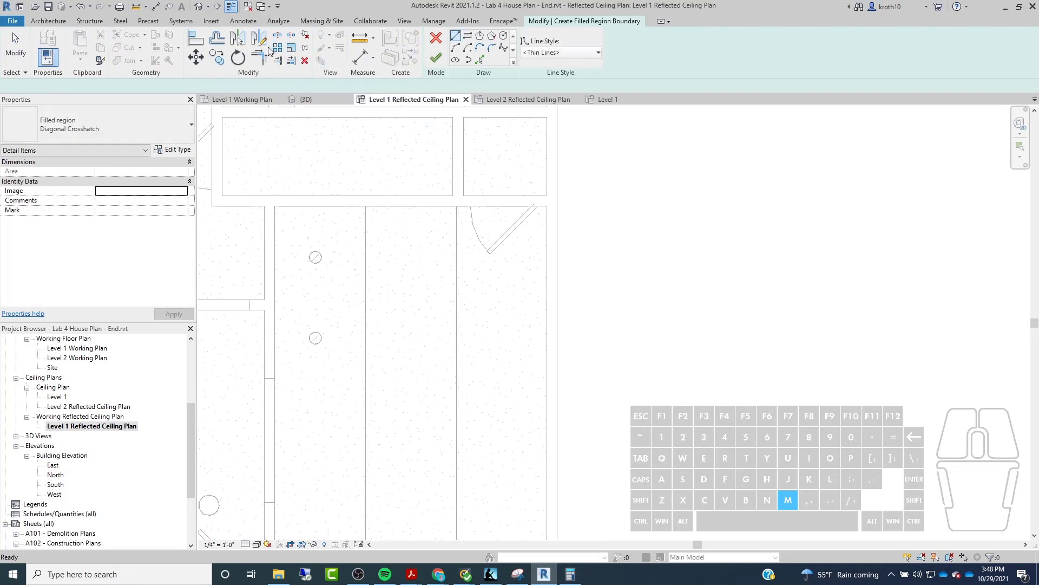
pyautogui.click(35, 20)
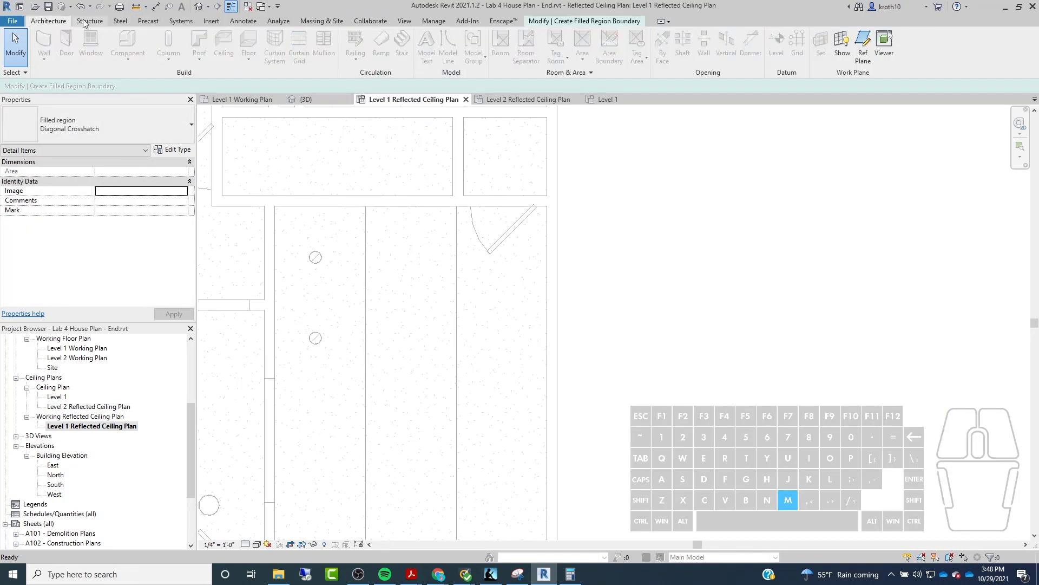
pyautogui.click(635, 22)
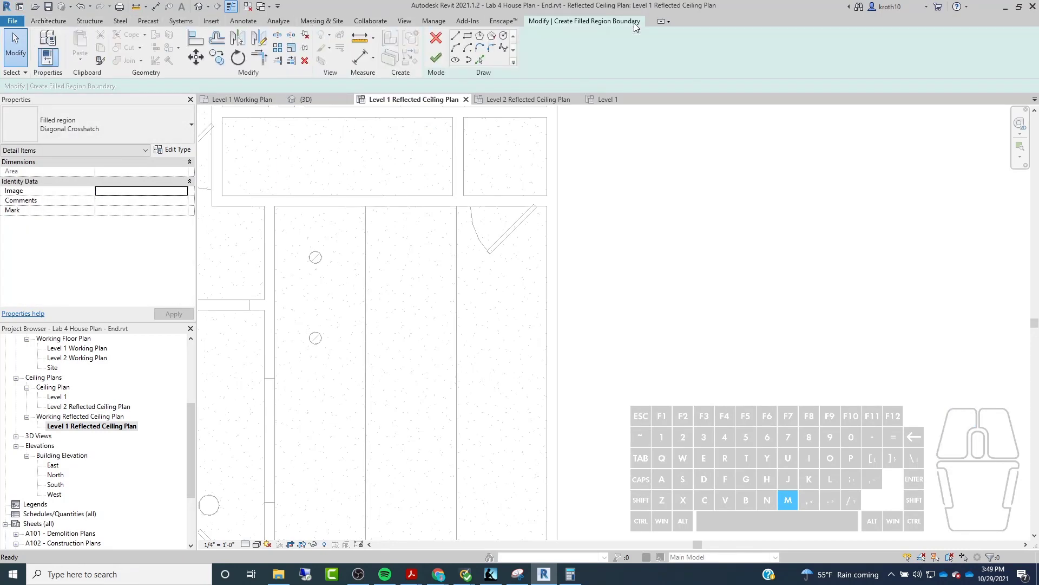
pyautogui.click(436, 39)
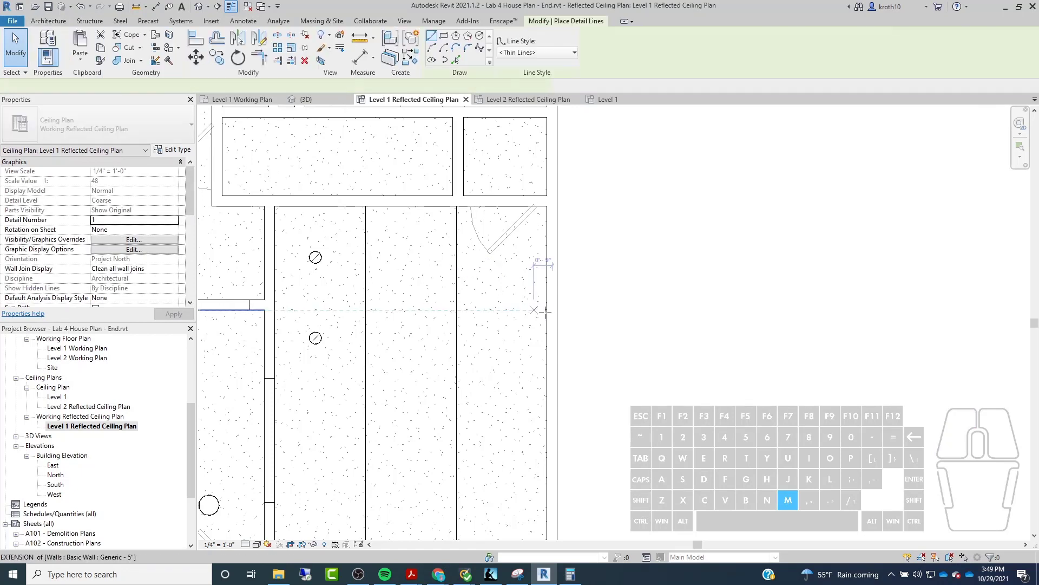
# Step: Draw a horizontal detail line about 10'-11" long across the room, from one side wall's inner face to the other
pyautogui.click(275, 310)
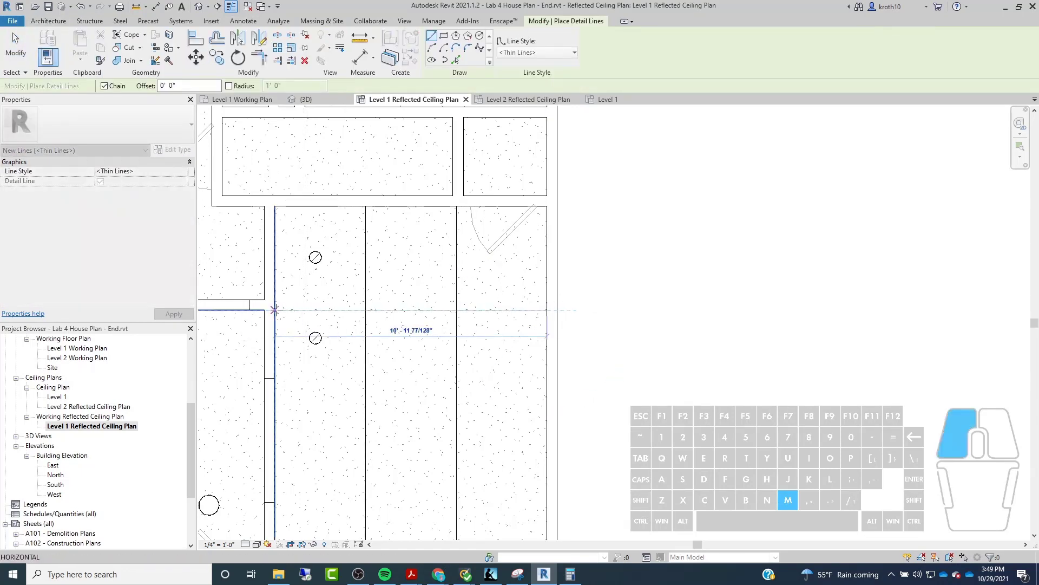
pyautogui.click(547, 310)
pyautogui.scroll(-1, 493, 255)
pyautogui.press('Escape')
pyautogui.press('Escape')
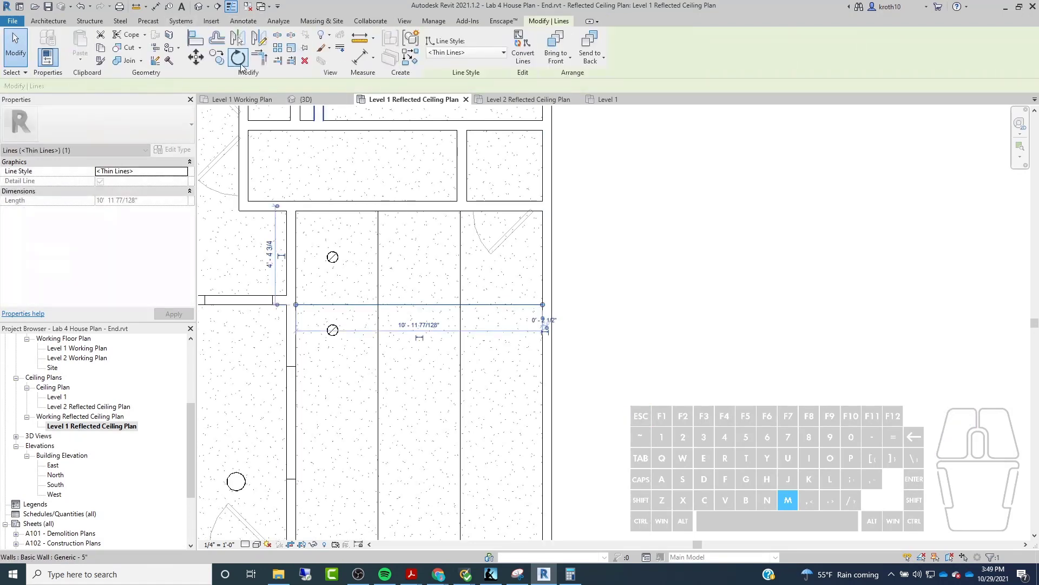
# Step: Copy the horizontal detail line three times toward the window wall, at spacings of about 2'-11", 3'-0" and 2'-6"
pyautogui.click(216, 57)
pyautogui.scroll(-1, 546, 168)
pyautogui.click(583, 248)
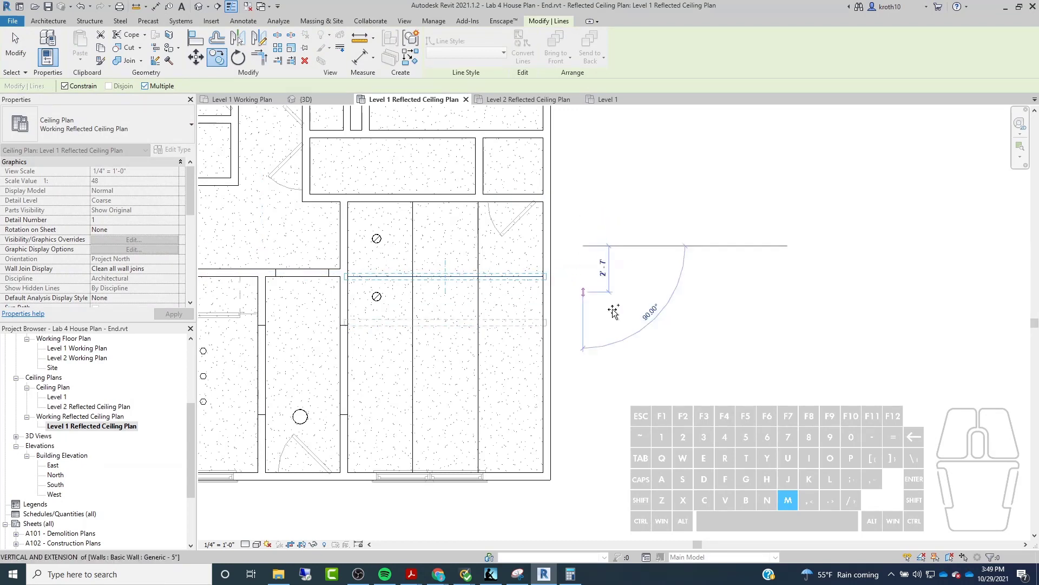
pyautogui.click(610, 340)
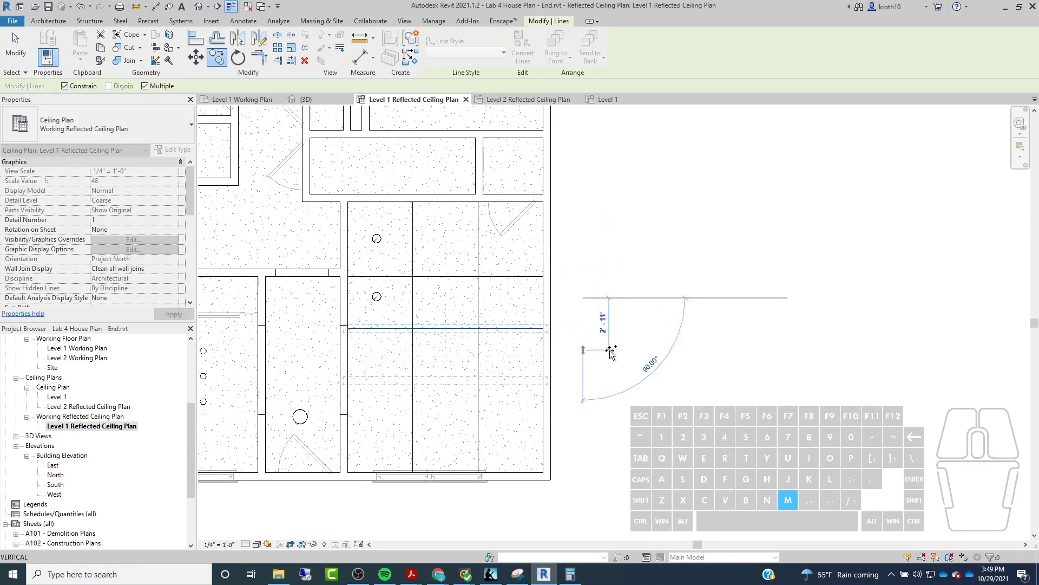
pyautogui.click(608, 394)
pyautogui.click(607, 398)
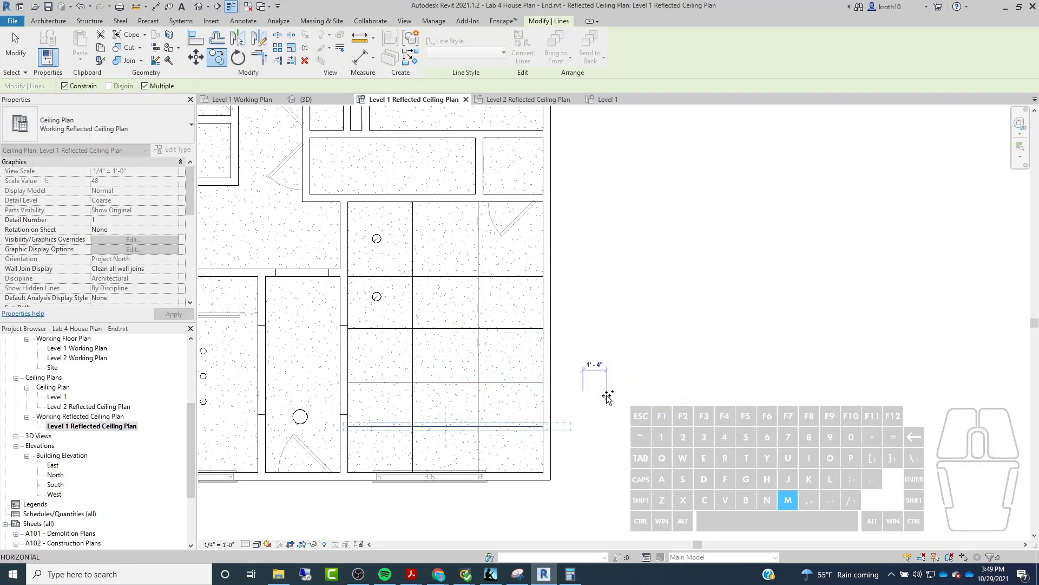
pyautogui.press('Escape')
pyautogui.press('Escape')
# Step: Add an aligned dimension string from the upper wall face through the four horizontal detail lines to the window wall's inner face, placed outside the house
pyautogui.click(423, 428)
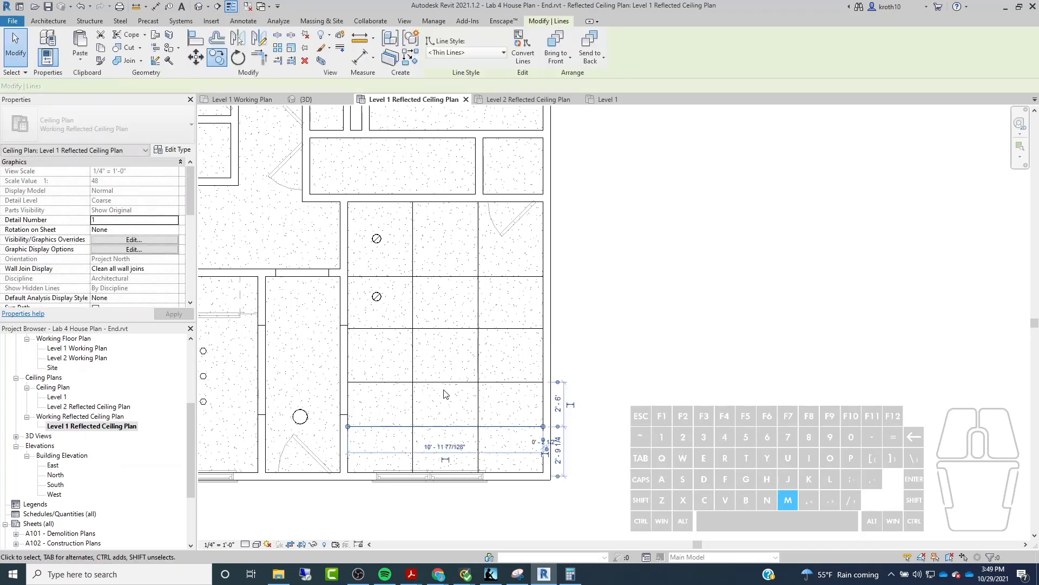
pyautogui.keyDown('ctrl'); pyautogui.click(439, 327); pyautogui.keyUp('ctrl')
pyautogui.keyDown('ctrl'); pyautogui.click(440, 277); pyautogui.keyUp('ctrl')
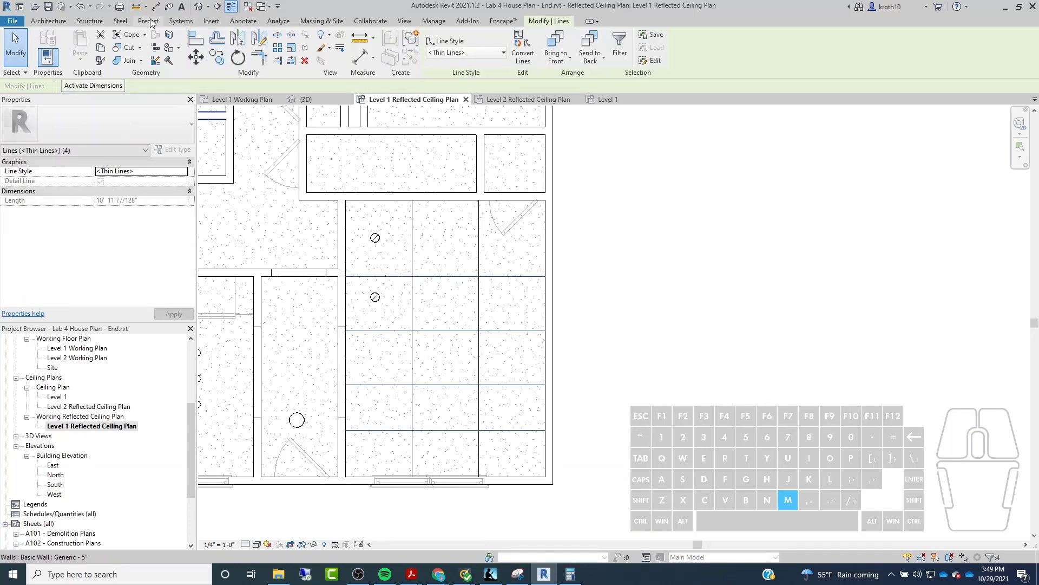
pyautogui.click(242, 23)
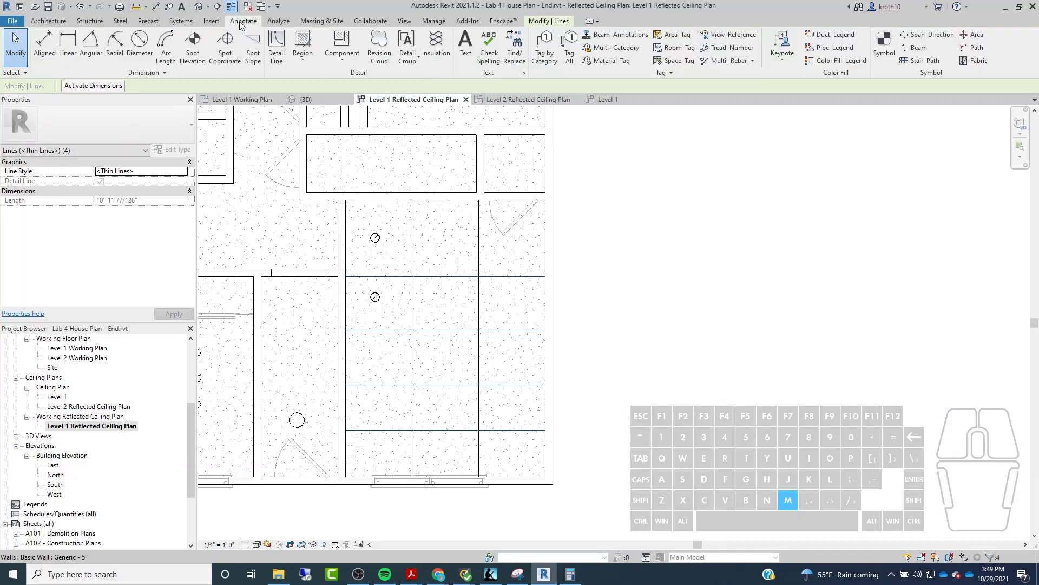
pyautogui.click(45, 43)
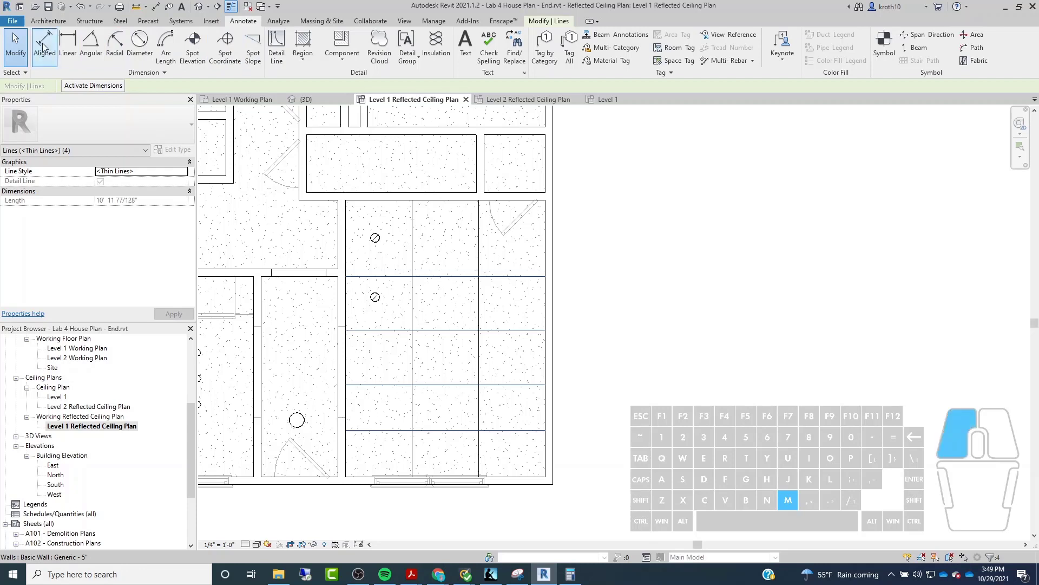
pyautogui.click(438, 200)
pyautogui.click(436, 276)
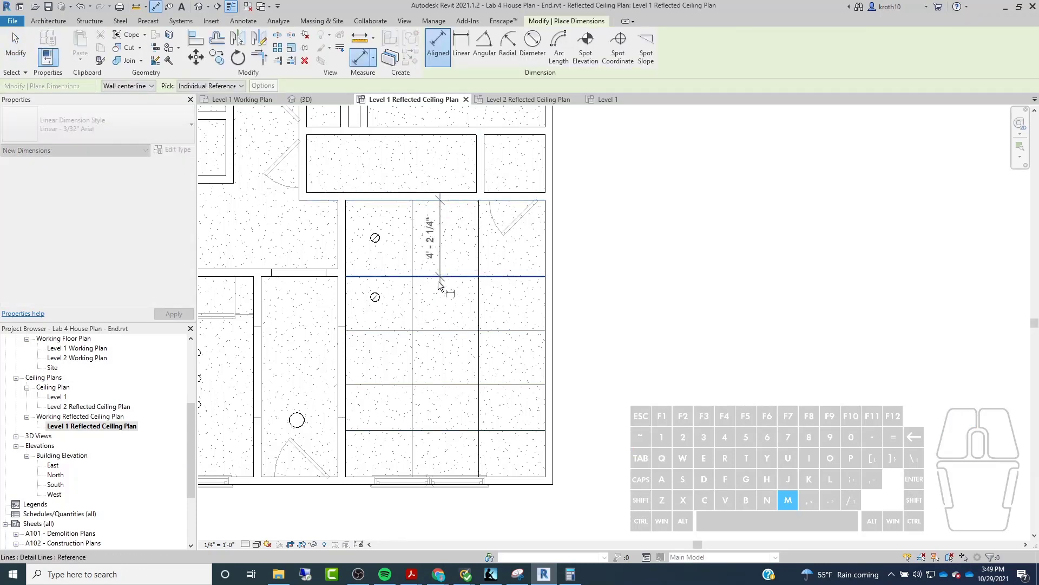
pyautogui.click(431, 339)
pyautogui.click(433, 386)
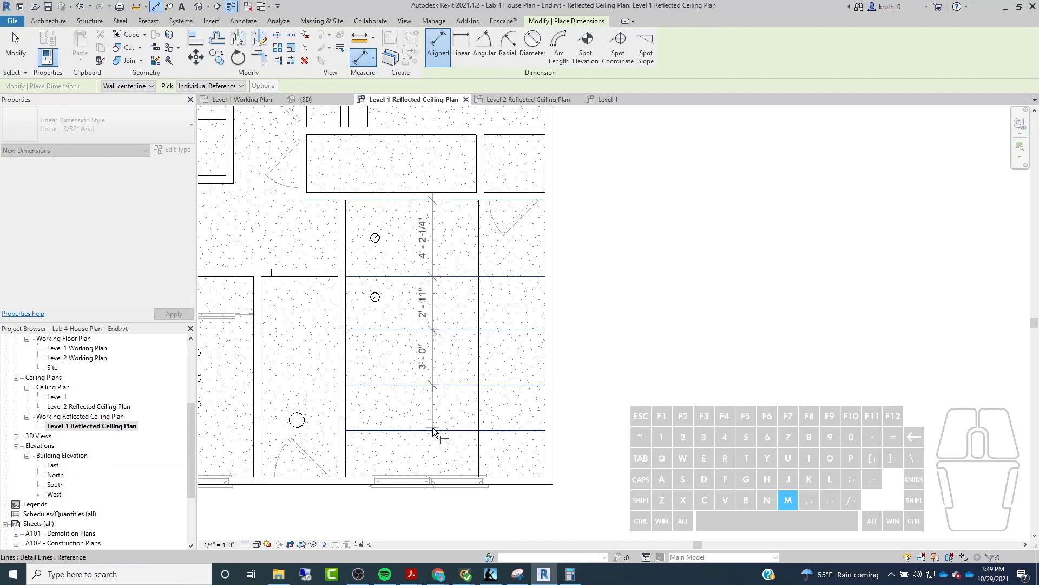
pyautogui.click(433, 431)
pyautogui.click(502, 479)
pyautogui.click(669, 459)
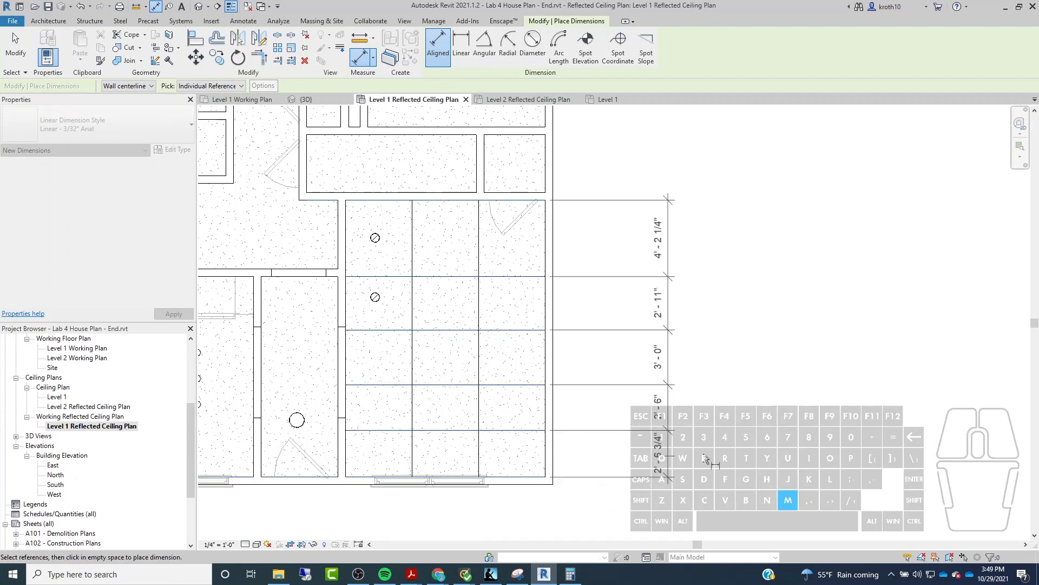
pyautogui.click(748, 379)
# Step: Make the vertical dimension string's segments equal so the four horizontal detail lines are evenly spaced
pyautogui.click(710, 338)
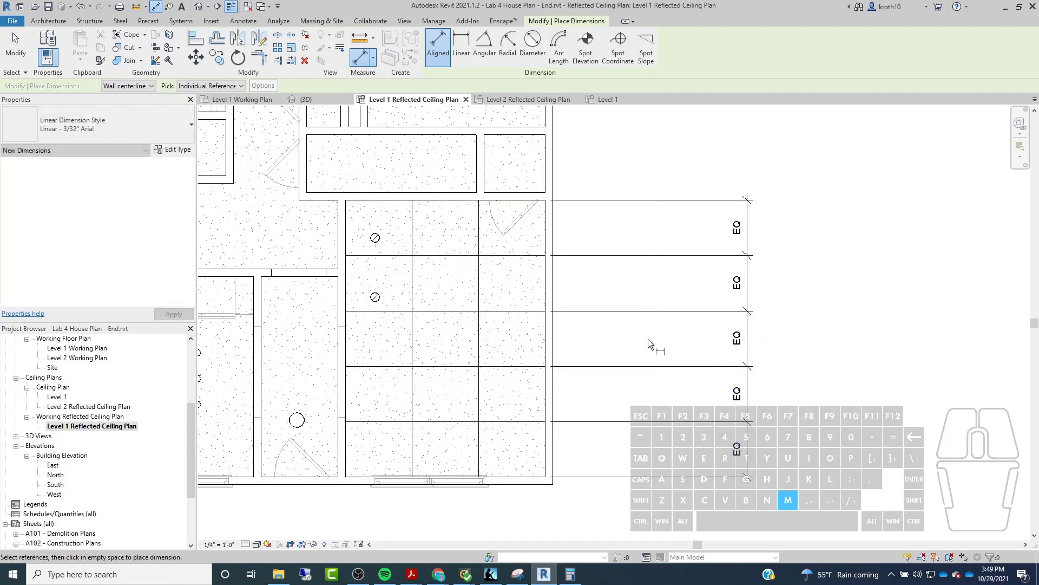
pyautogui.press('Escape')
pyautogui.press('Escape')
# Step: Draw a diagonal detail line about 4'-9" long across the grid's upper-left cell, from the room corner to the nearest guide line intersection
pyautogui.scroll(3, 375, 245)
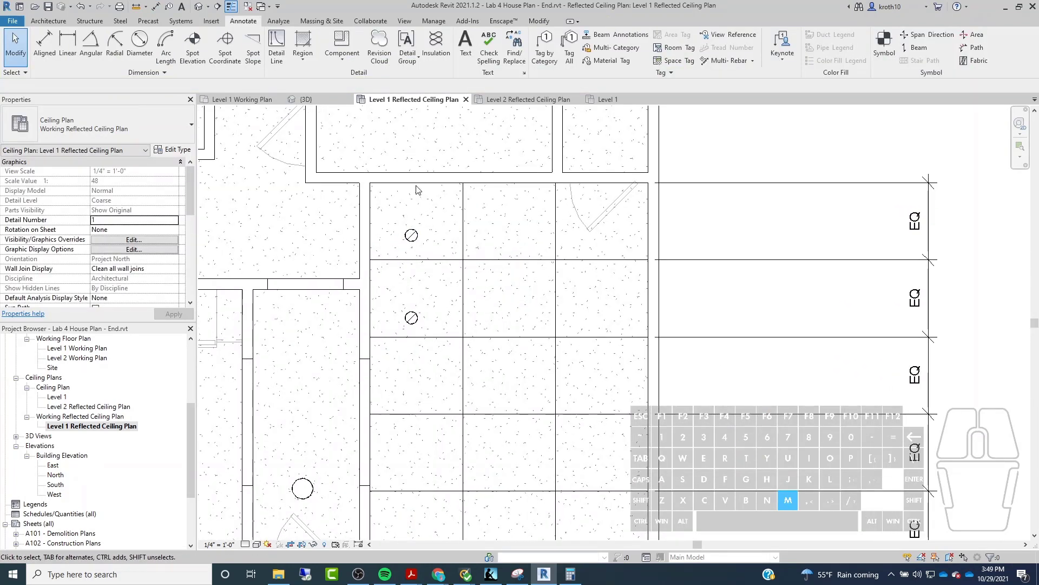
pyautogui.scroll(-1, 417, 189)
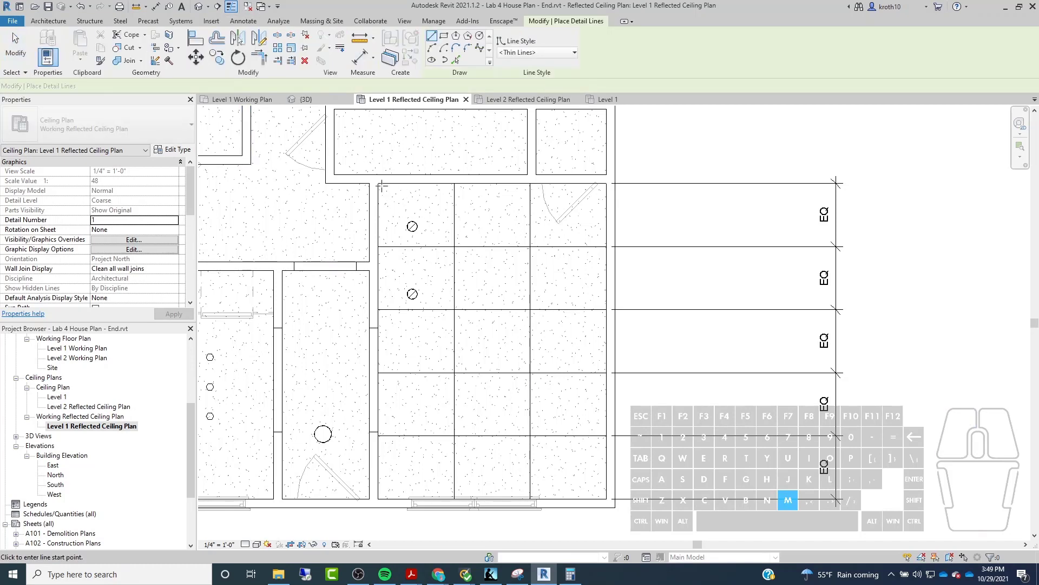
pyautogui.click(453, 246)
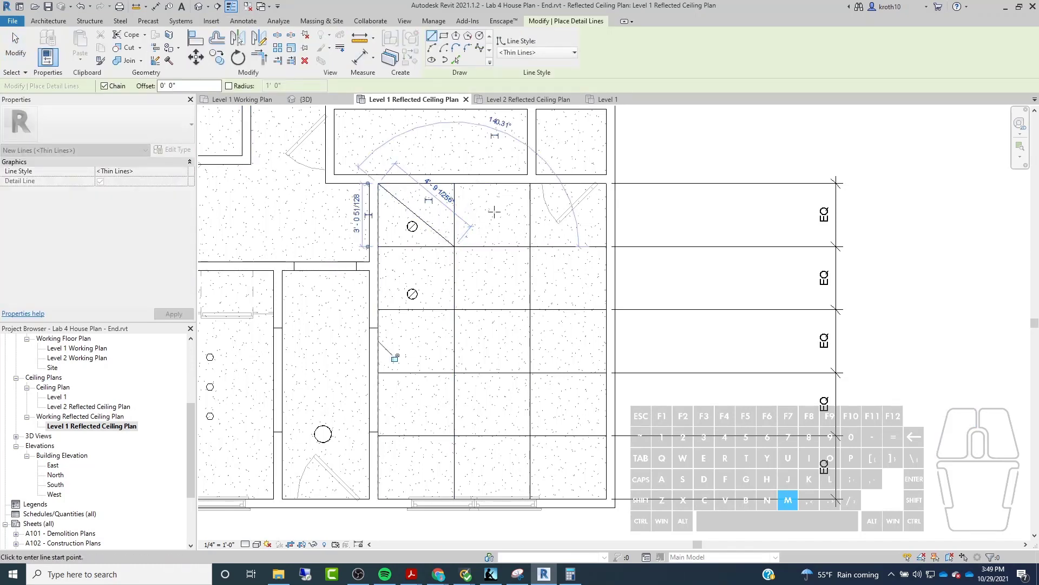
pyautogui.press('Escape')
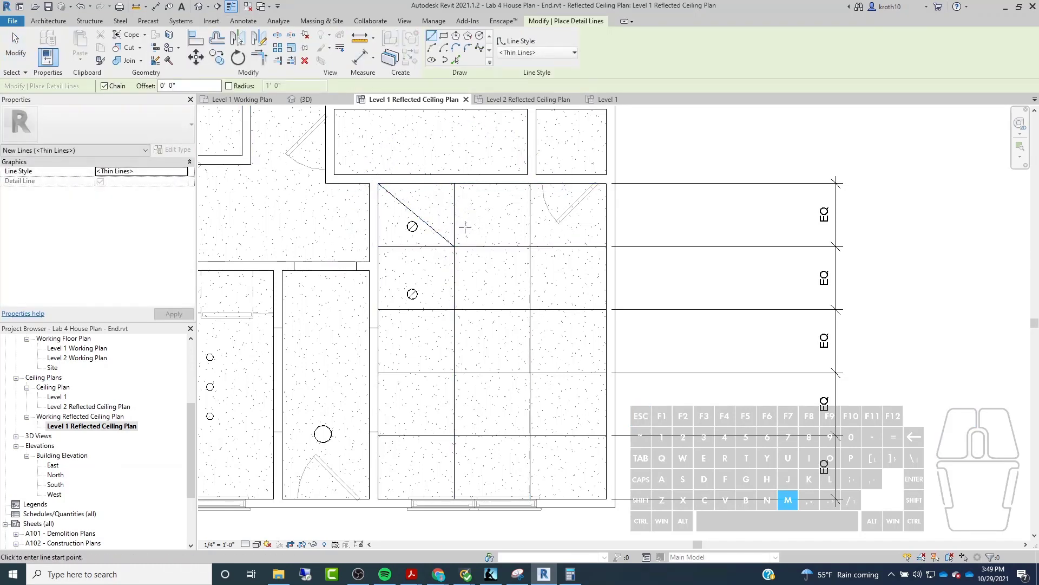
pyautogui.press('Escape')
# Step: Move the upper downlight by its center to the midpoint of the diagonal detail line
pyautogui.click(412, 226)
pyautogui.scroll(5, 405, 202)
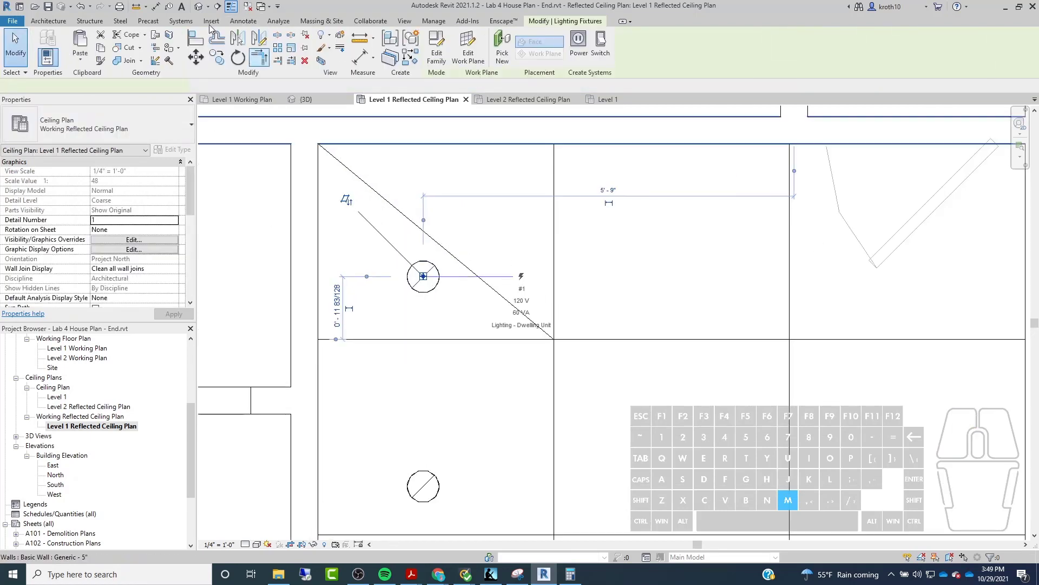
pyautogui.click(195, 56)
pyautogui.scroll(2, 432, 261)
pyautogui.click(423, 276)
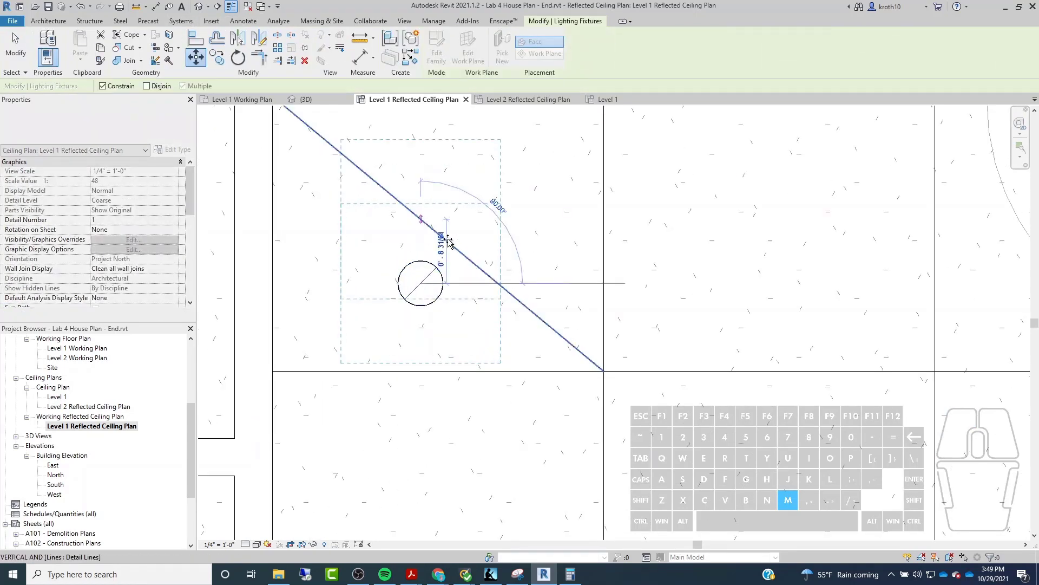
pyautogui.press('shift')
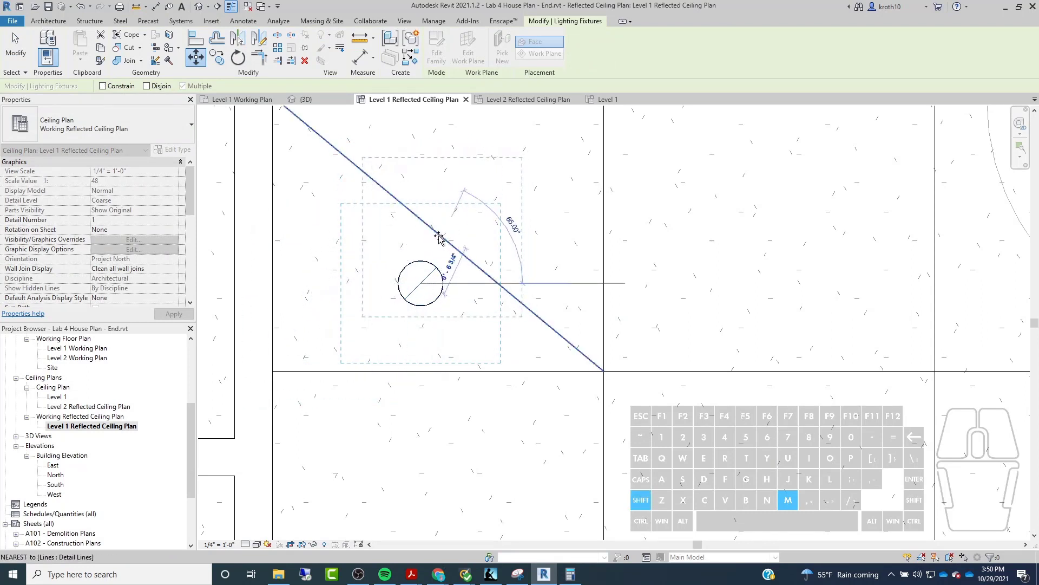
pyautogui.click(364, 218)
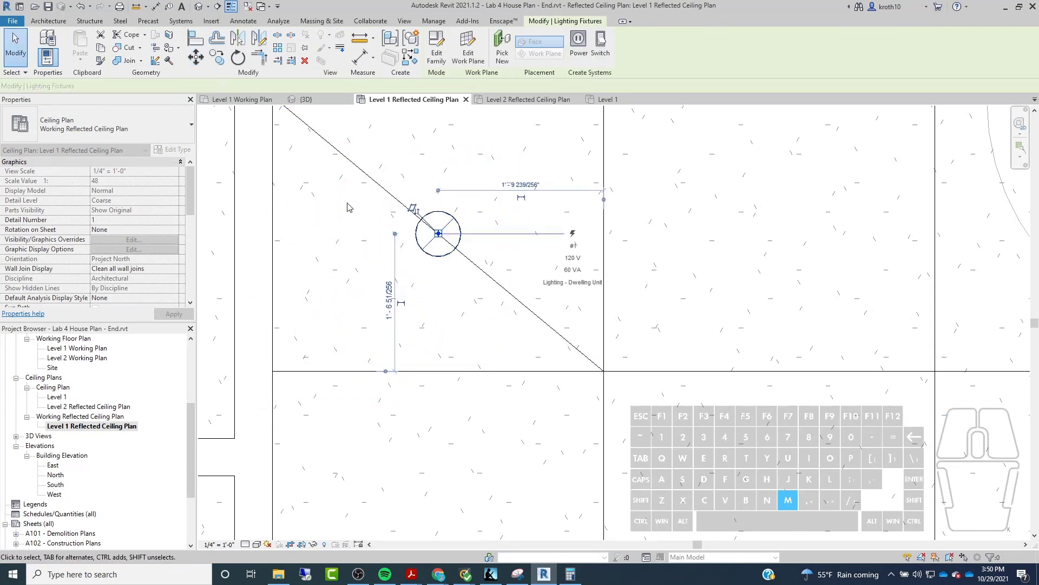
# Step: Copy the centered downlight horizontally into the other two cells of the first row, using guide line intersections as references
pyautogui.scroll(-2, 364, 218)
pyautogui.click(219, 55)
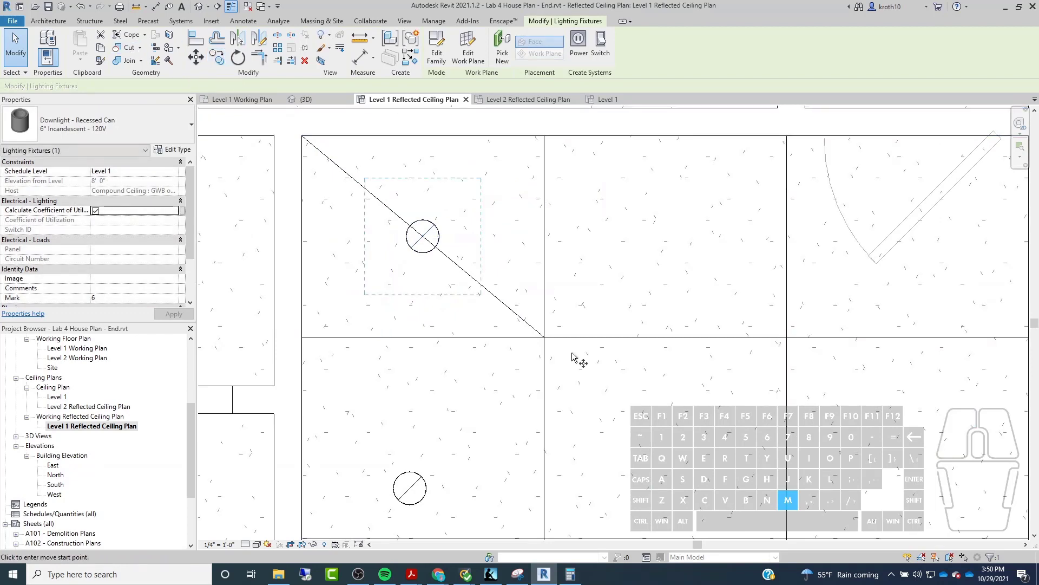
pyautogui.click(546, 337)
pyautogui.scroll(-2, 412, 318)
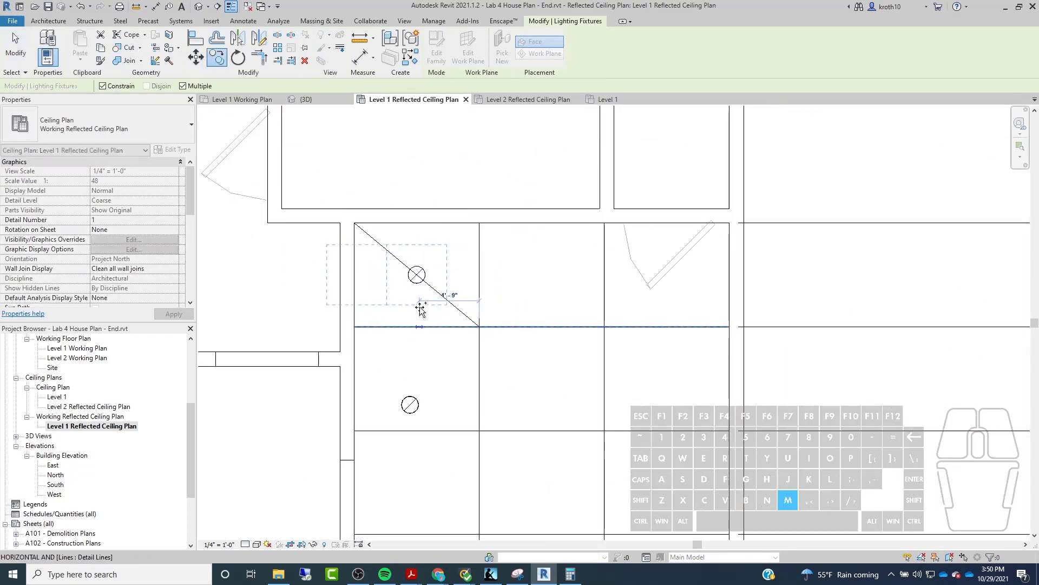
pyautogui.click(604, 327)
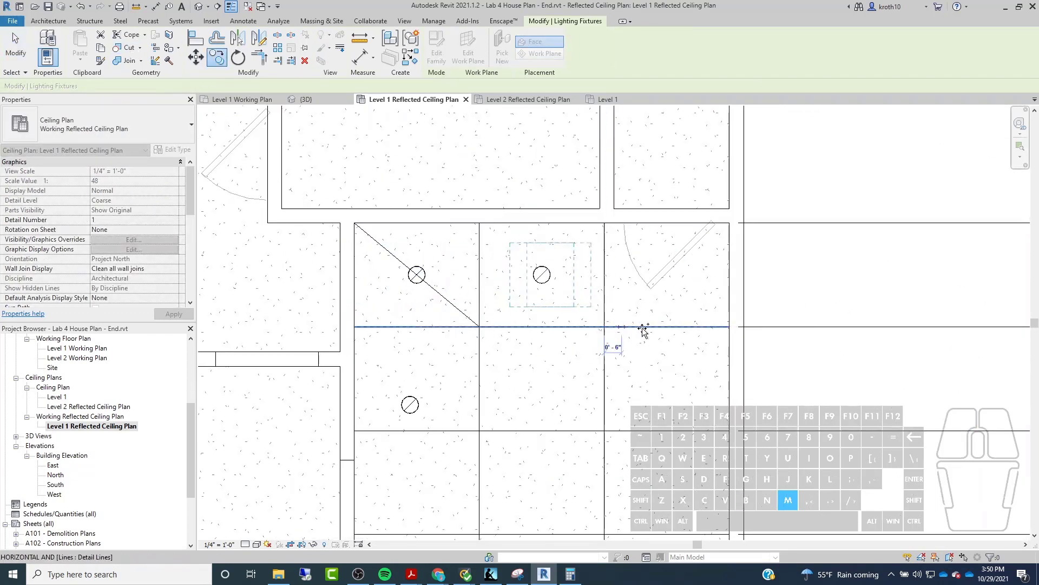
pyautogui.click(733, 325)
pyautogui.press('Escape')
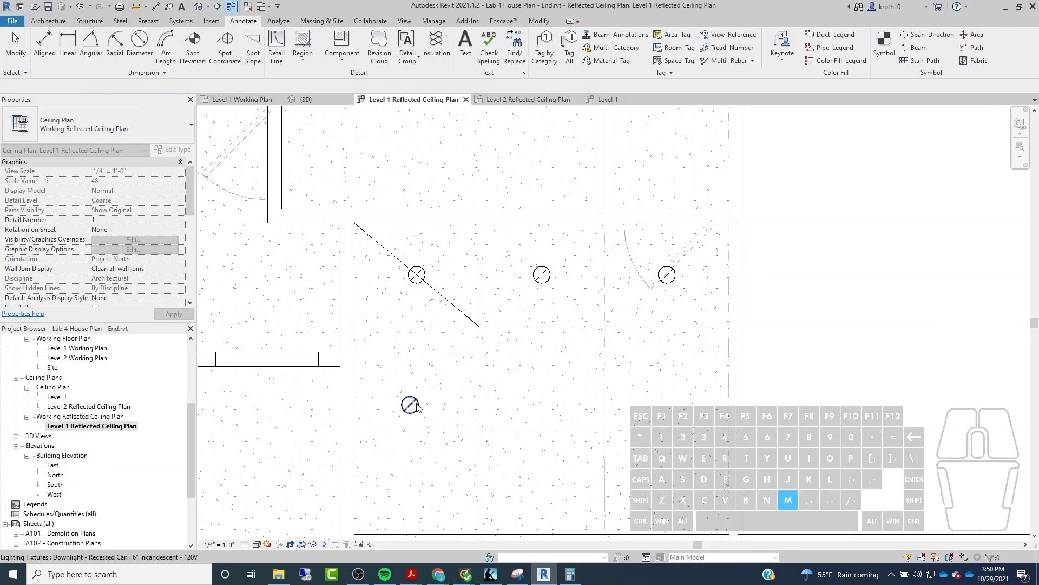
# Step: Delete the off-center downlight in the second row and the diagonal detail line in the first cell
pyautogui.click(412, 405)
pyautogui.press('Delete')
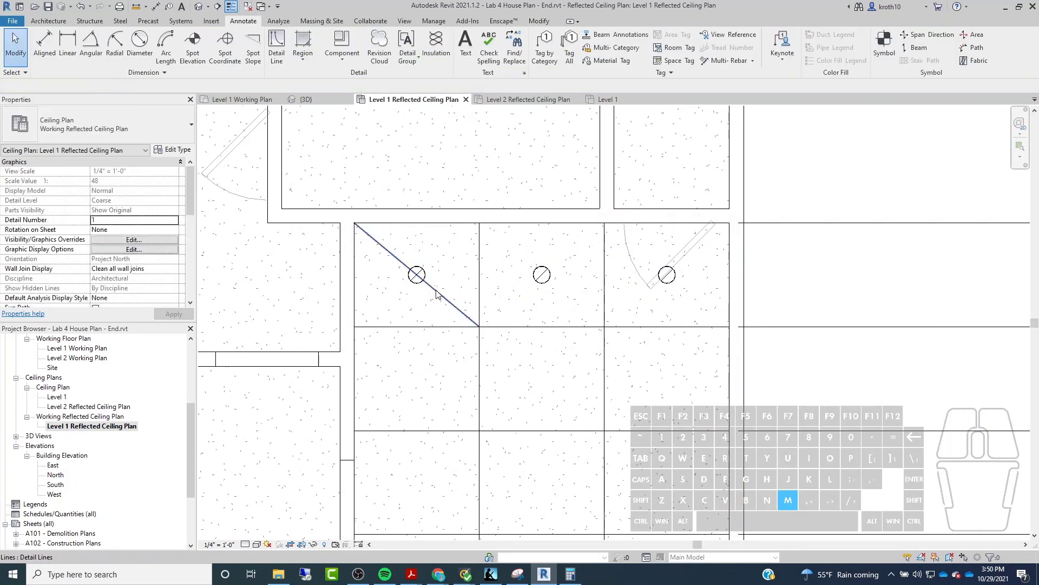
pyautogui.click(437, 294)
pyautogui.press('Delete')
# Step: Copy the three first-row downlights straight down into the second row of cells, using guide line intersections as references
pyautogui.click(417, 275)
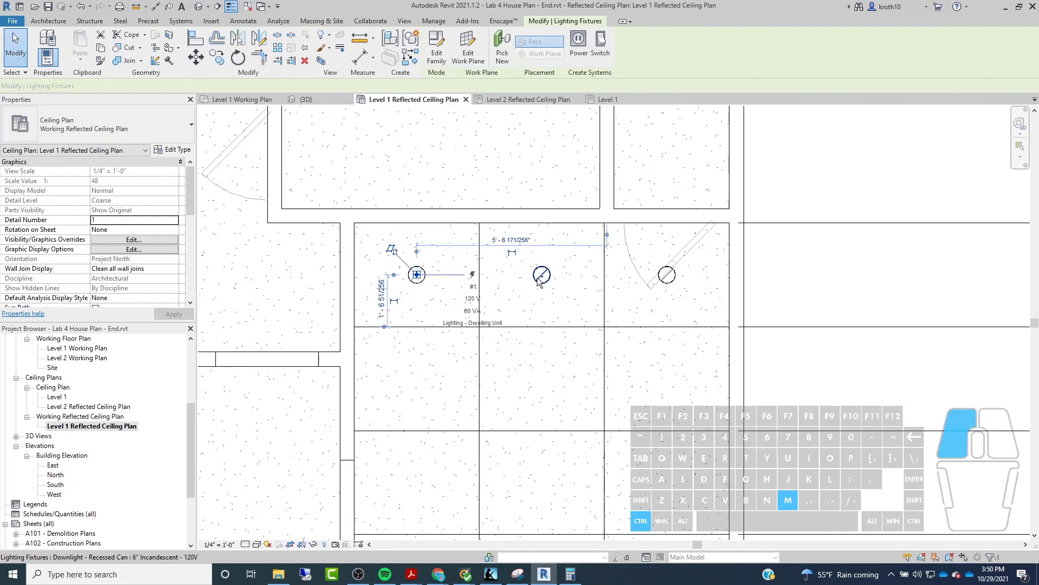
pyautogui.keyDown('ctrl'); pyautogui.click(666, 278); pyautogui.keyUp('ctrl')
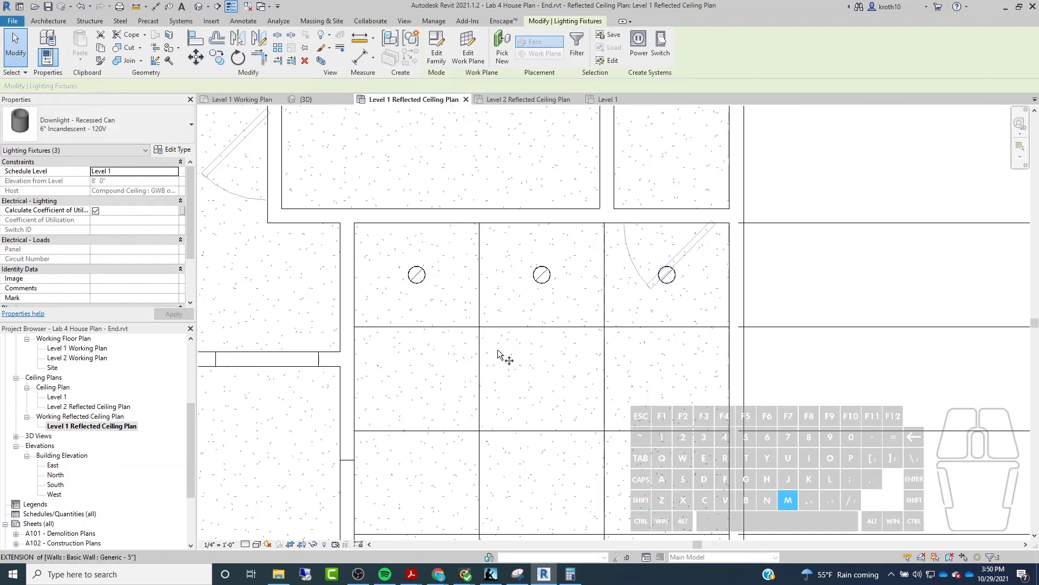
pyautogui.press('c')
pyautogui.press('o')
pyautogui.click(479, 327)
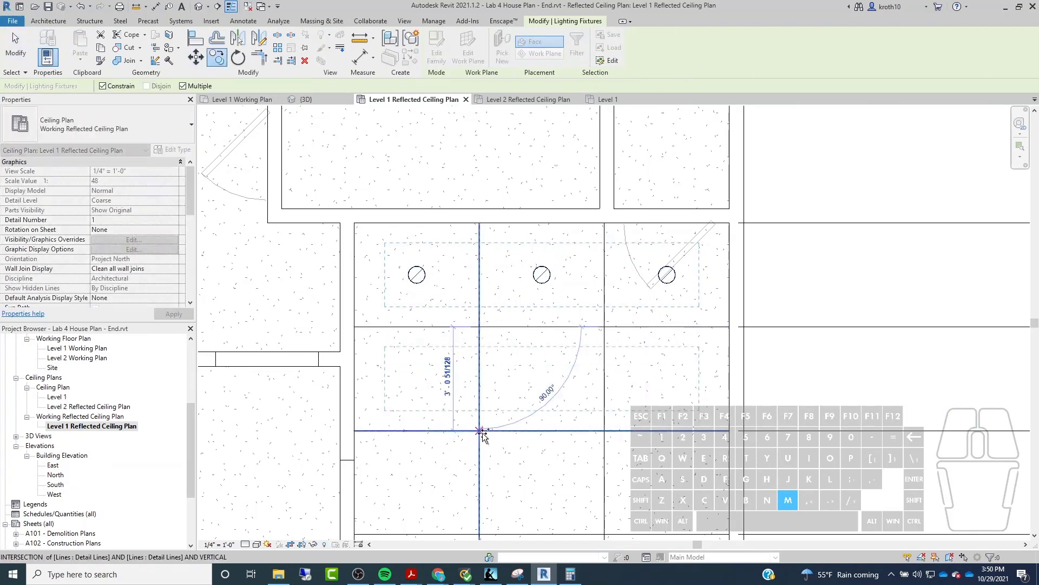
pyautogui.click(480, 431)
# Step: Place further copies of the downlight row in the remaining three rows, down to where the guide line meets the lower wall
pyautogui.scroll(-5, 480, 431)
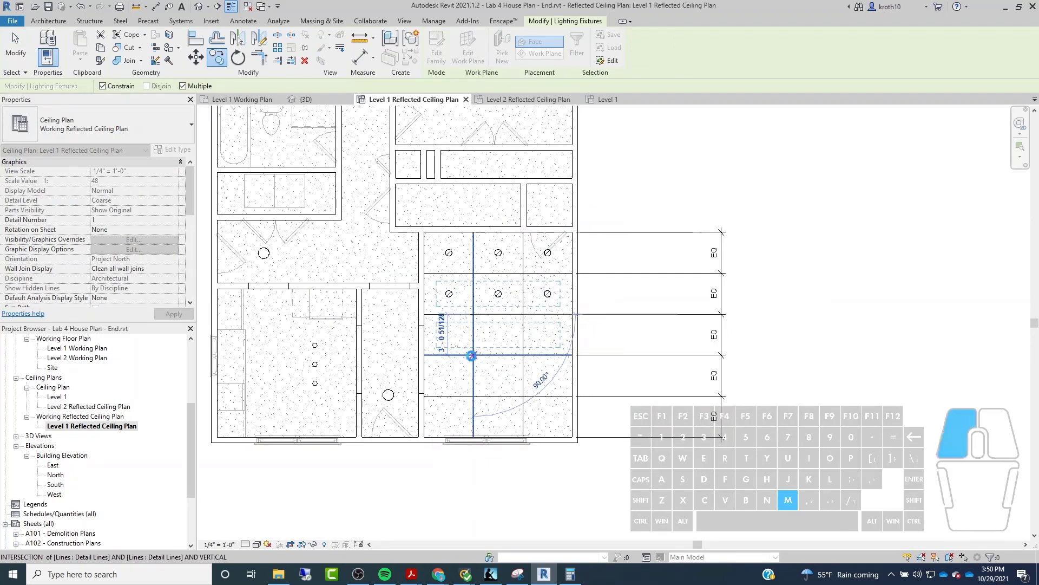
pyautogui.scroll(6, 477, 440)
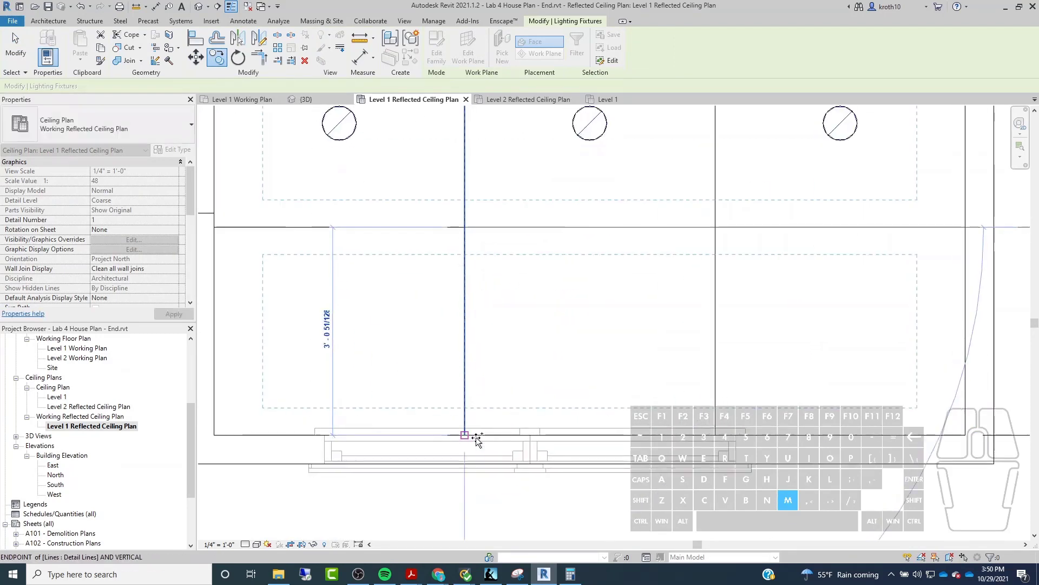
pyautogui.click(464, 435)
pyautogui.press('Escape')
pyautogui.scroll(-4, 476, 387)
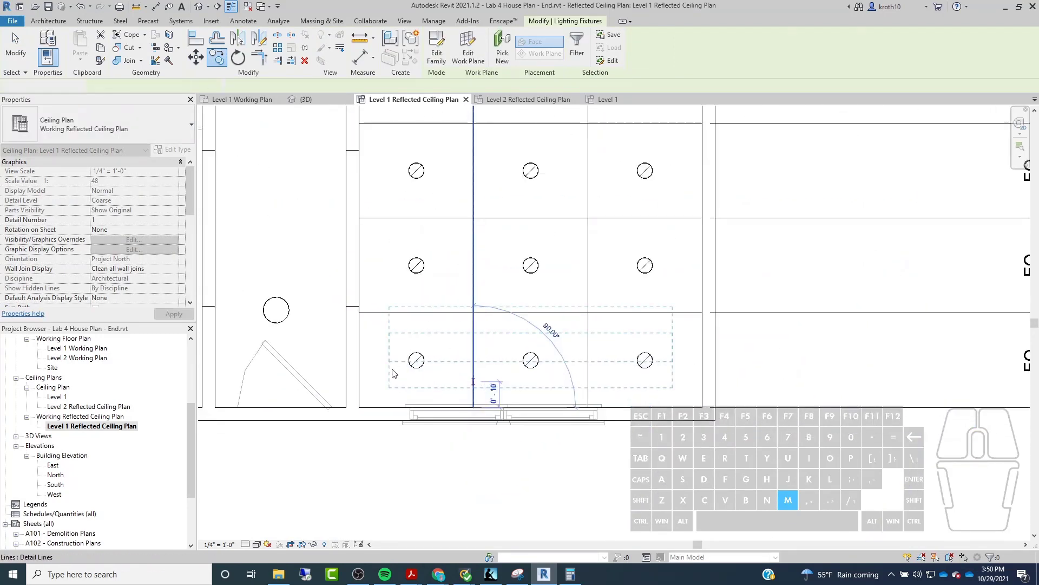
pyautogui.press('Escape')
pyautogui.scroll(-4, 393, 373)
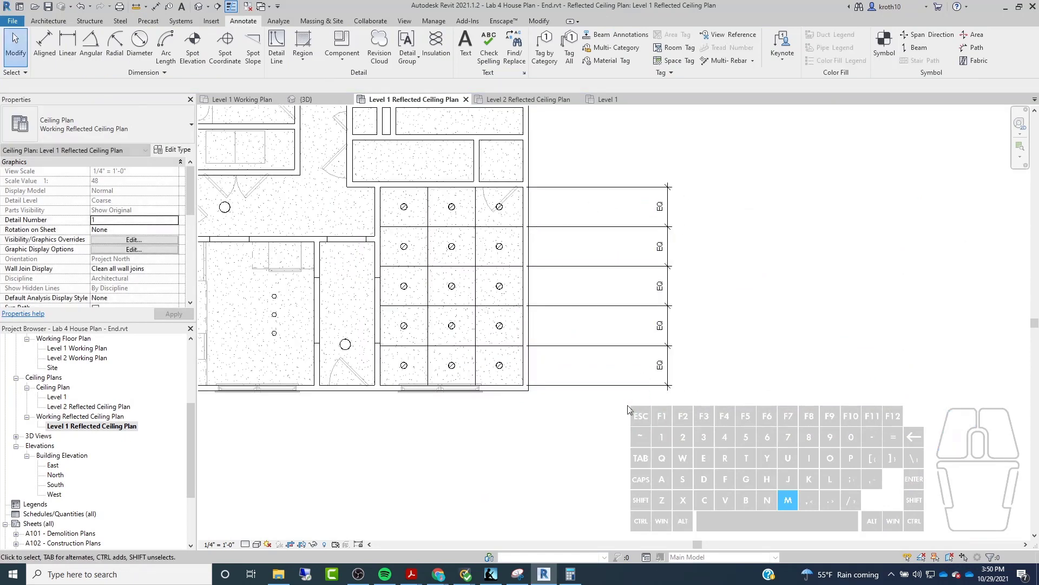
# Step: Delete the equality dimension beside the large room and all vertical and horizontal guide lines across its ceiling
pyautogui.click(636, 386)
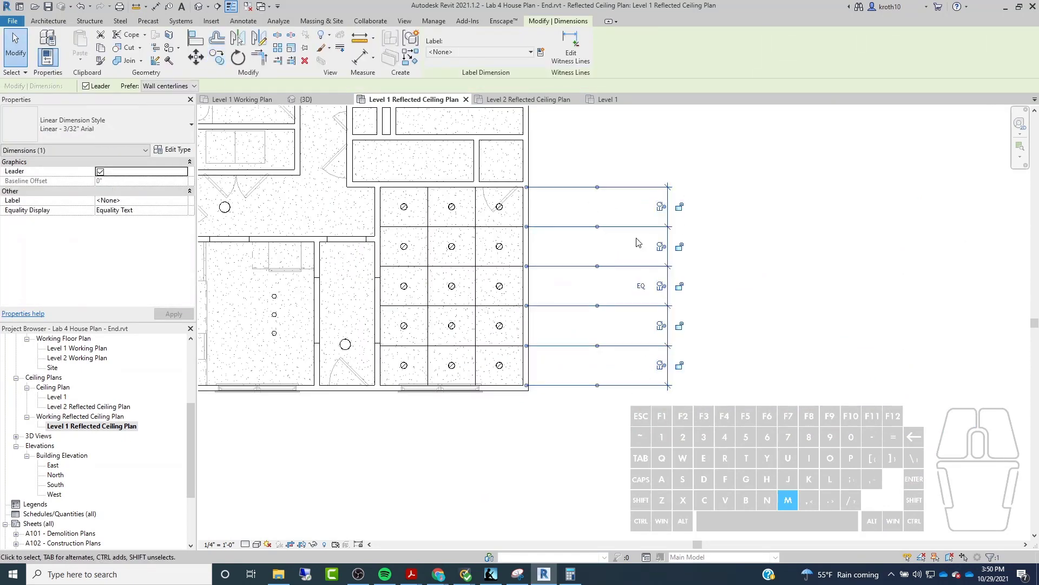
pyautogui.press('Return')
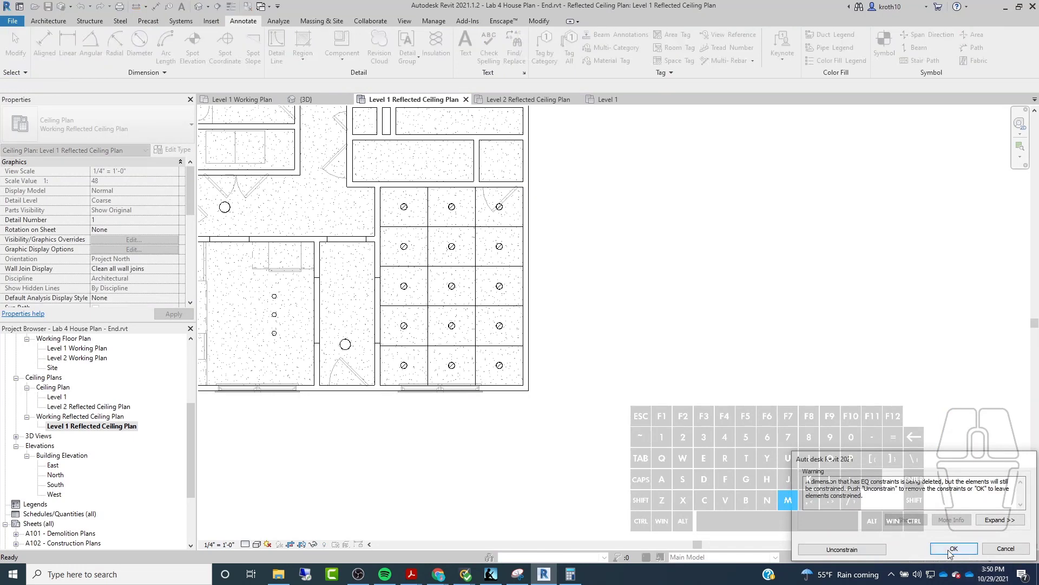
pyautogui.click(476, 351)
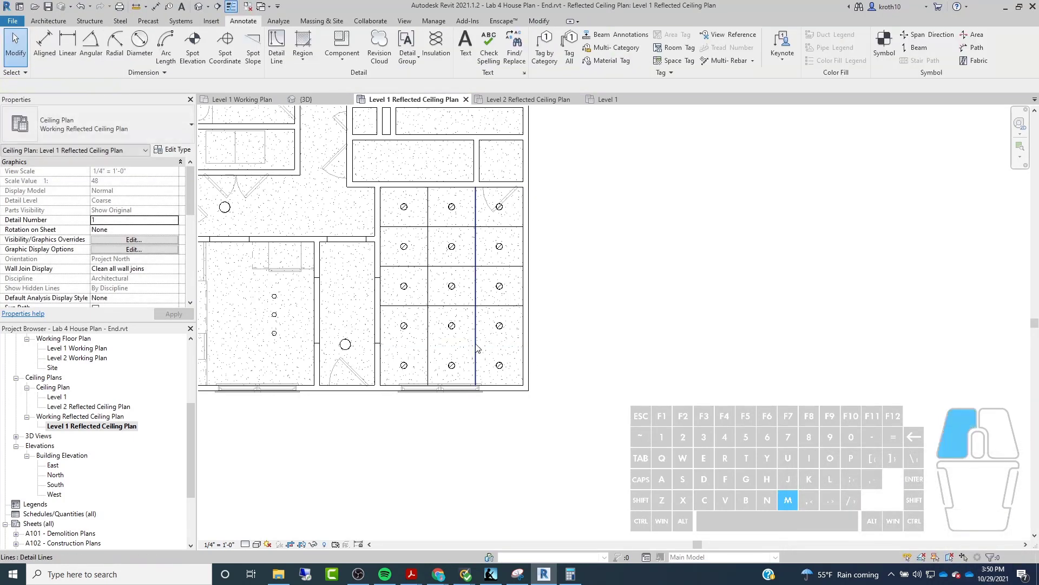
pyautogui.click(427, 327)
pyautogui.click(441, 306)
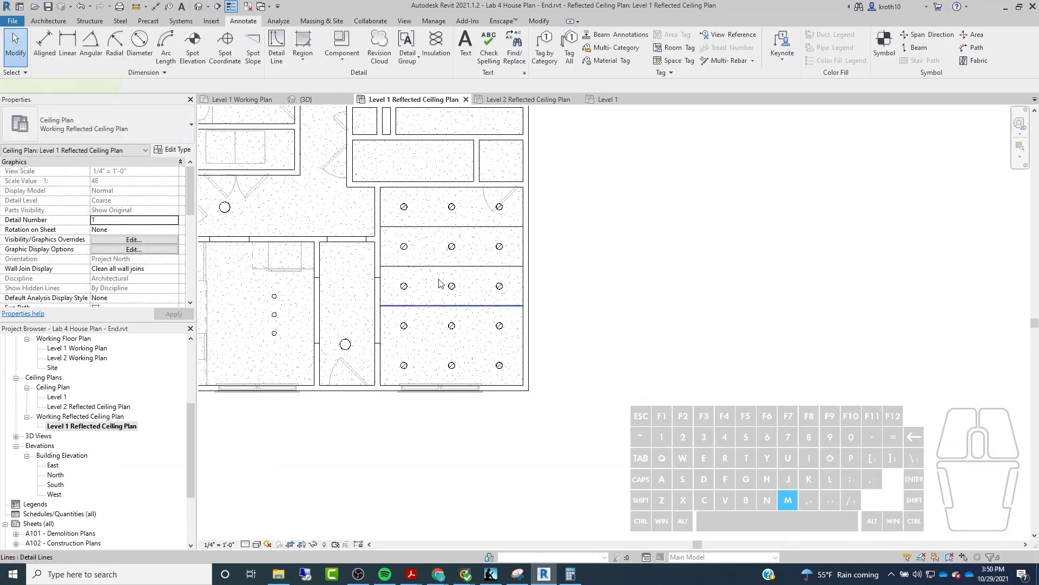
pyautogui.click(442, 265)
pyautogui.click(442, 226)
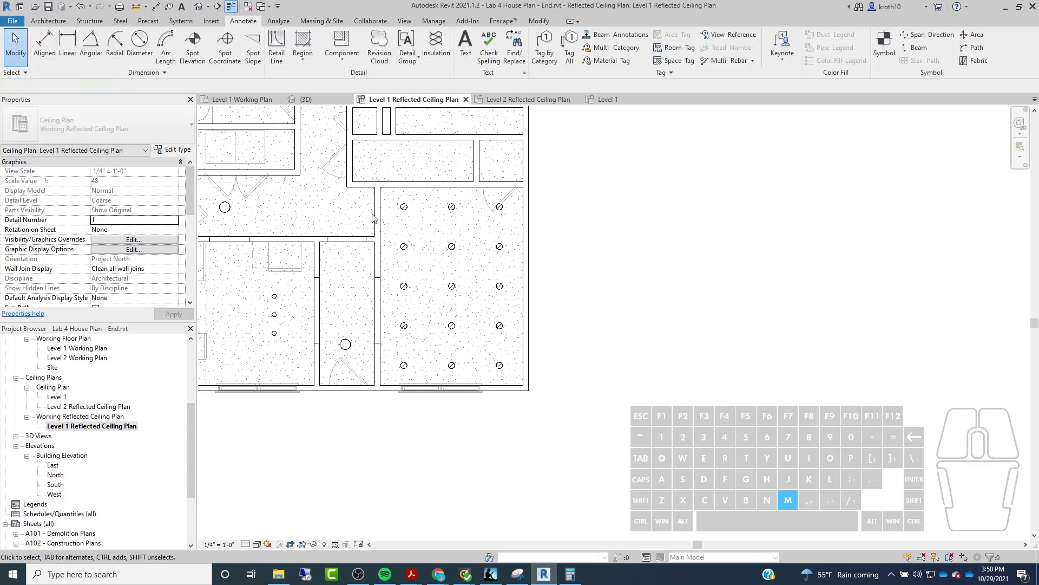
# Step: Examine the downlight grid and the lighting in the other rooms across the whole Level 1 reflected ceiling plan
pyautogui.moveTo(376, 217); pyautogui.dragTo(534, 183, button='middle')
pyautogui.scroll(4, 534, 183)
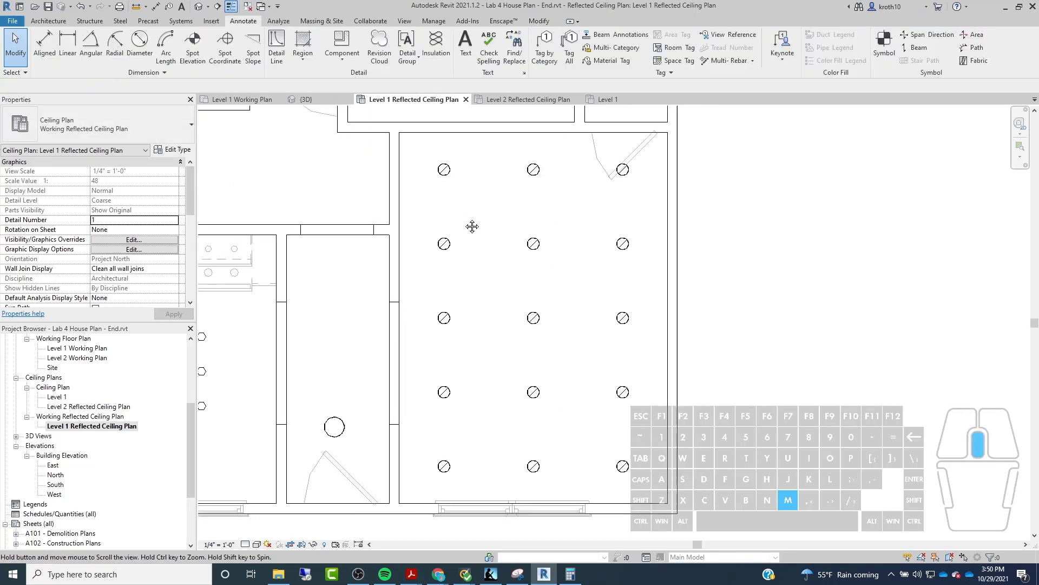
pyautogui.scroll(-1, 470, 177)
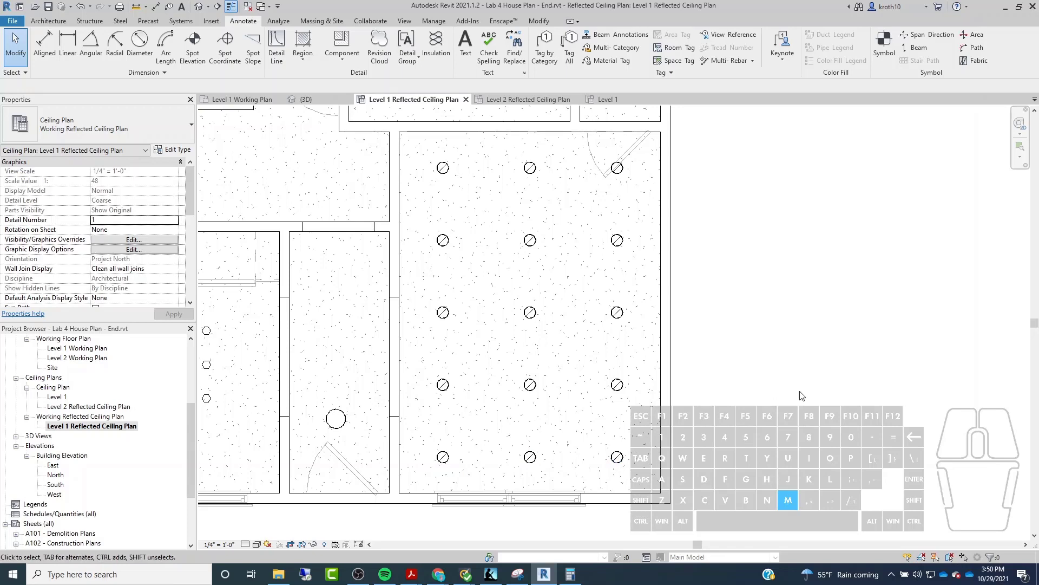
pyautogui.scroll(-3, 554, 410)
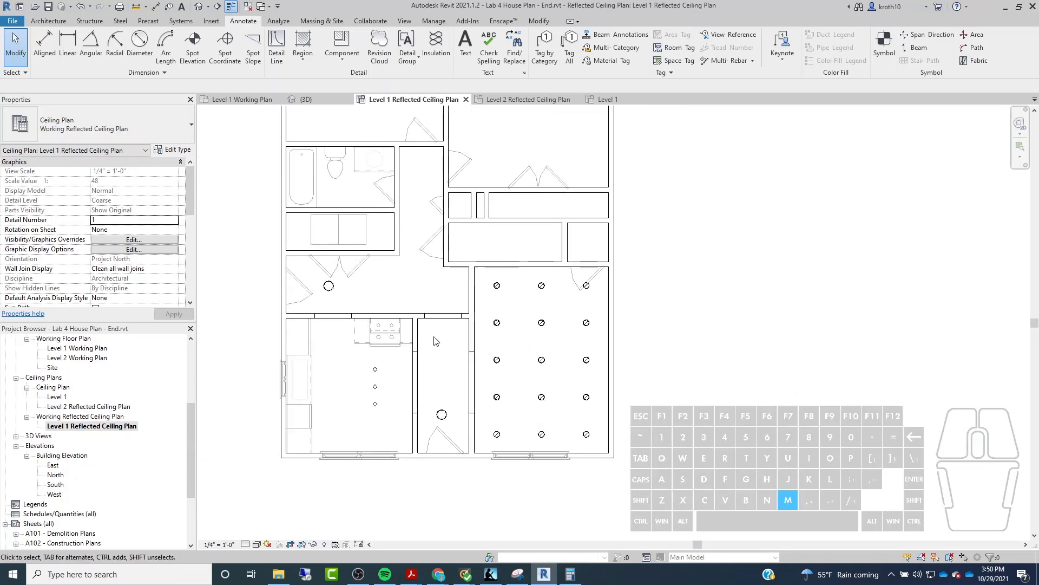
pyautogui.scroll(2, 379, 304)
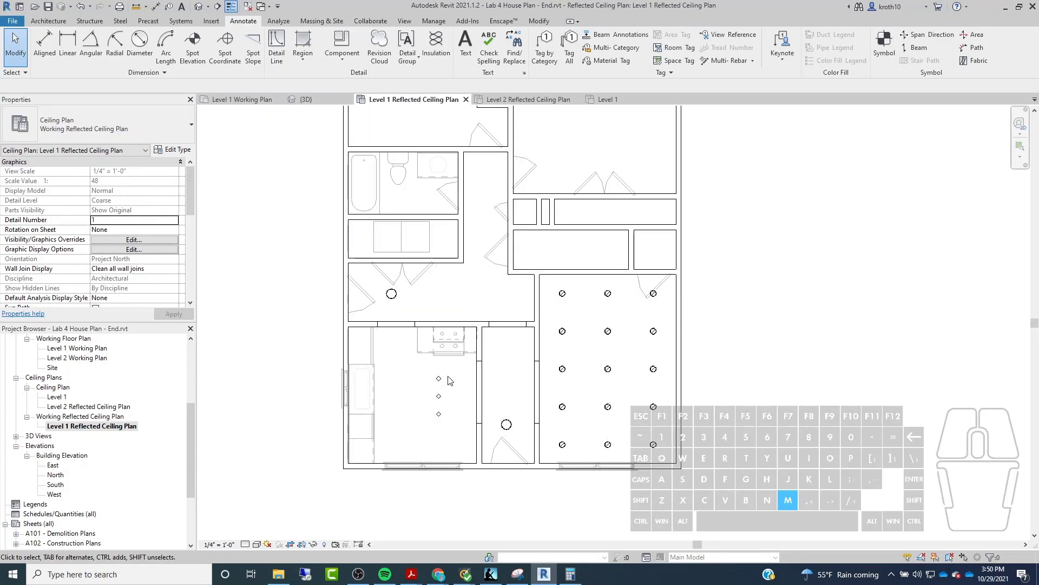
pyautogui.scroll(2, 533, 379)
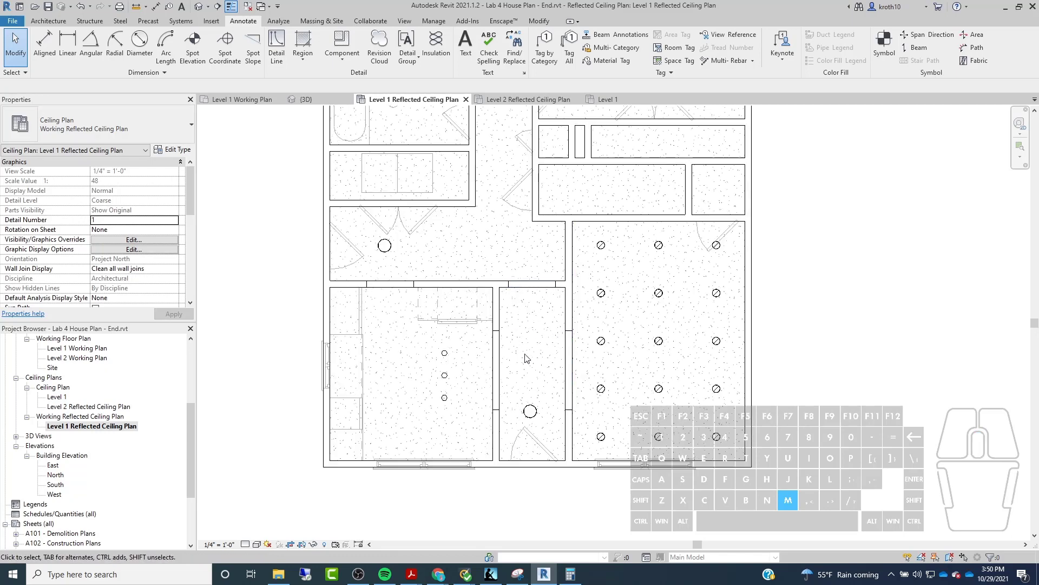
pyautogui.moveTo(346, 347); pyautogui.dragTo(365, 345, button='middle')
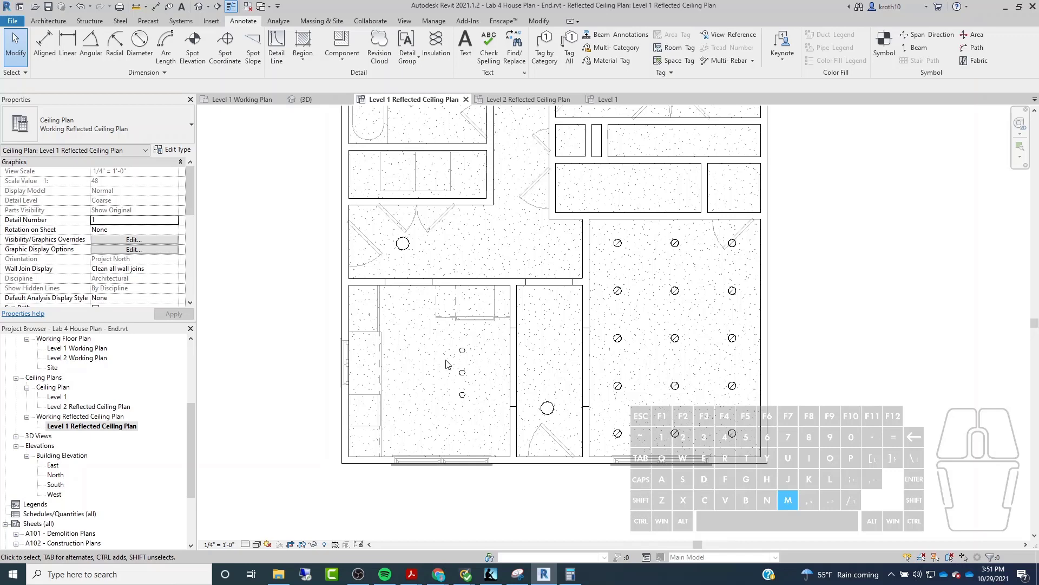
pyautogui.moveTo(563, 255); pyautogui.dragTo(555, 400, button='middle')
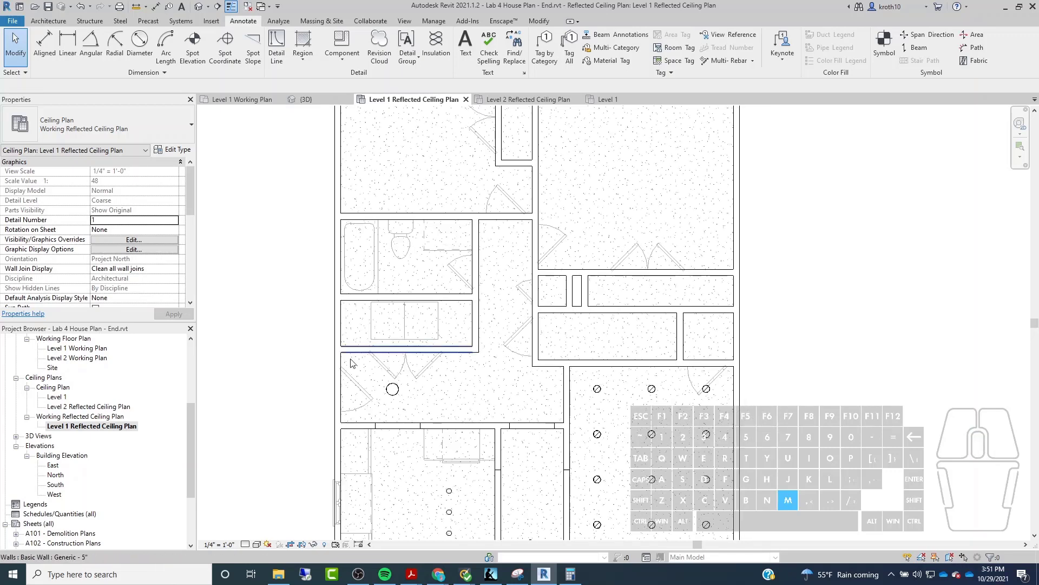
pyautogui.scroll(-2, 566, 266)
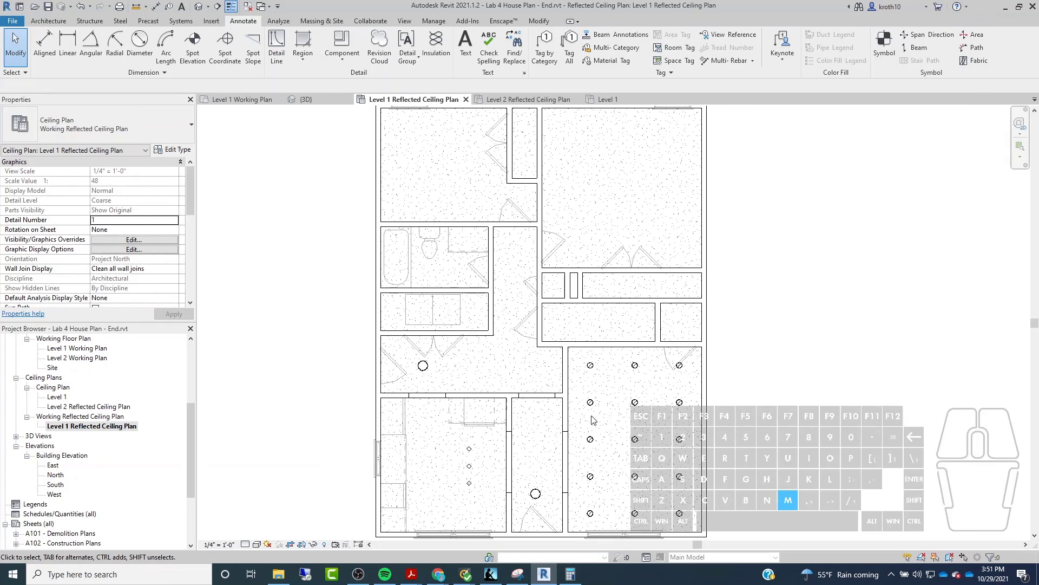
pyautogui.scroll(-1, 442, 434)
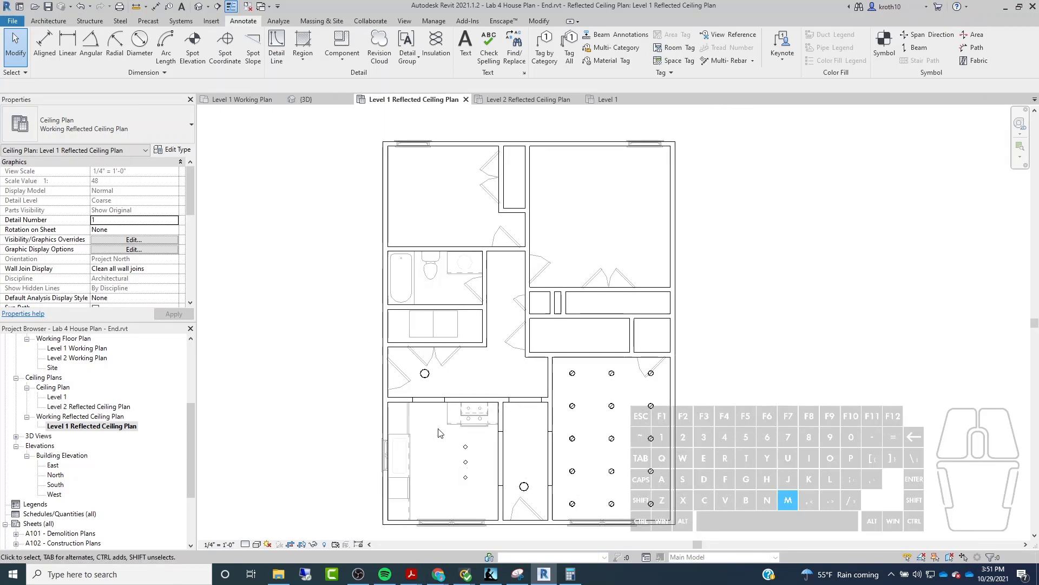
pyautogui.moveTo(439, 433); pyautogui.dragTo(529, 387, button='middle')
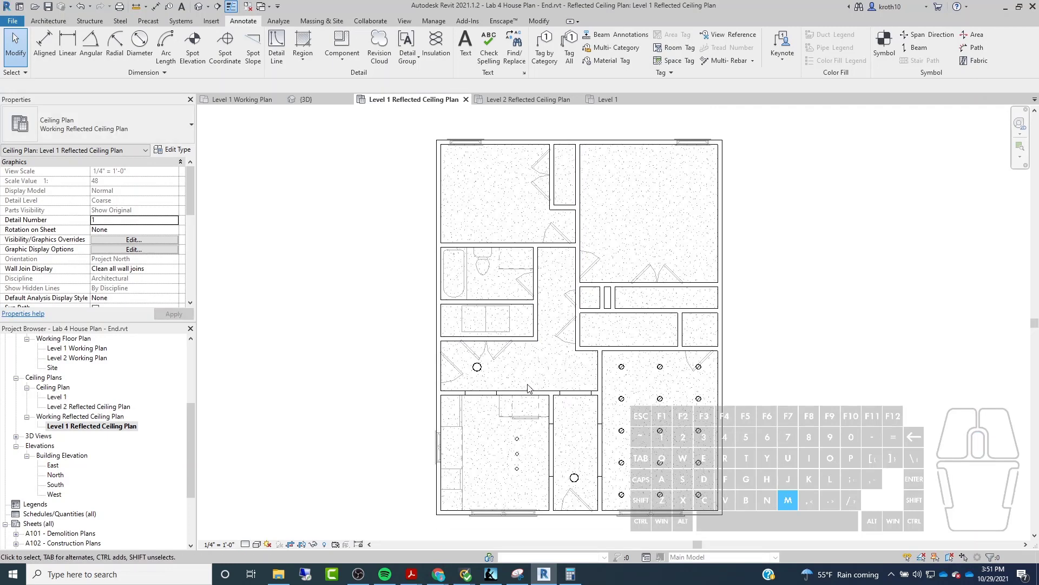
pyautogui.scroll(1, 550, 362)
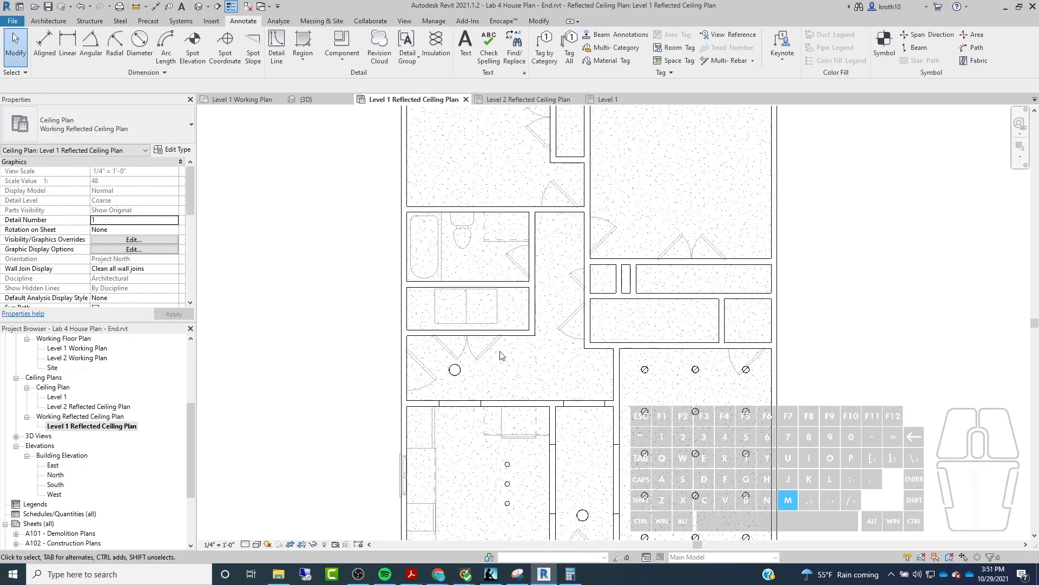
pyautogui.scroll(-1, 610, 346)
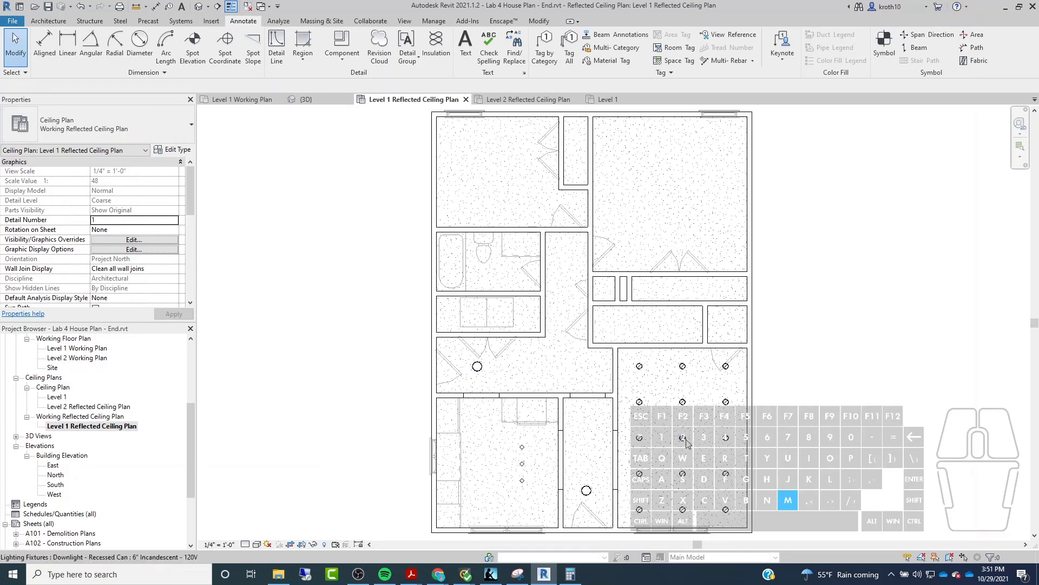
pyautogui.moveTo(511, 342); pyautogui.dragTo(524, 398, button='middle')
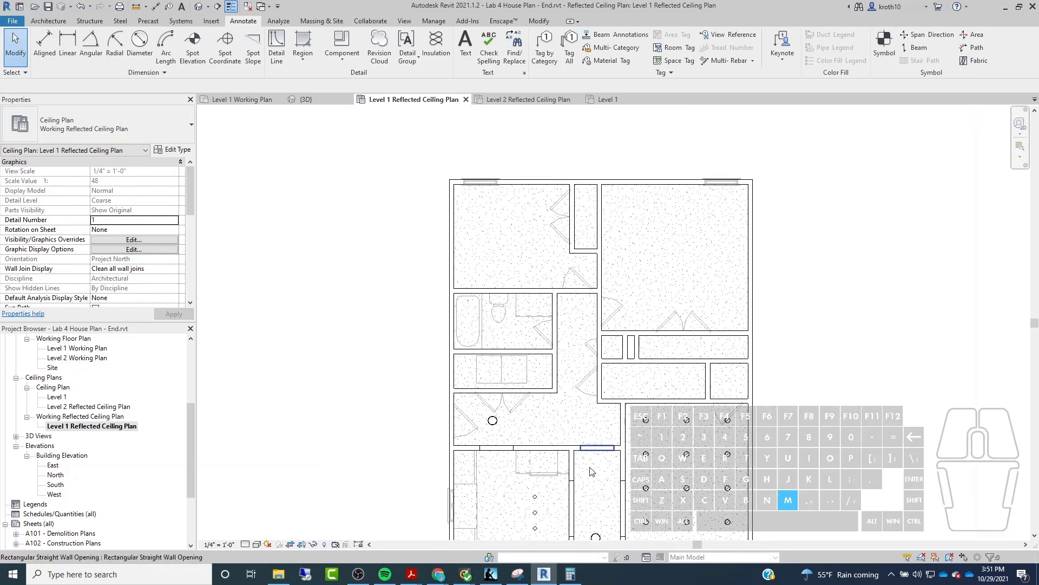
pyautogui.scroll(1, 531, 322)
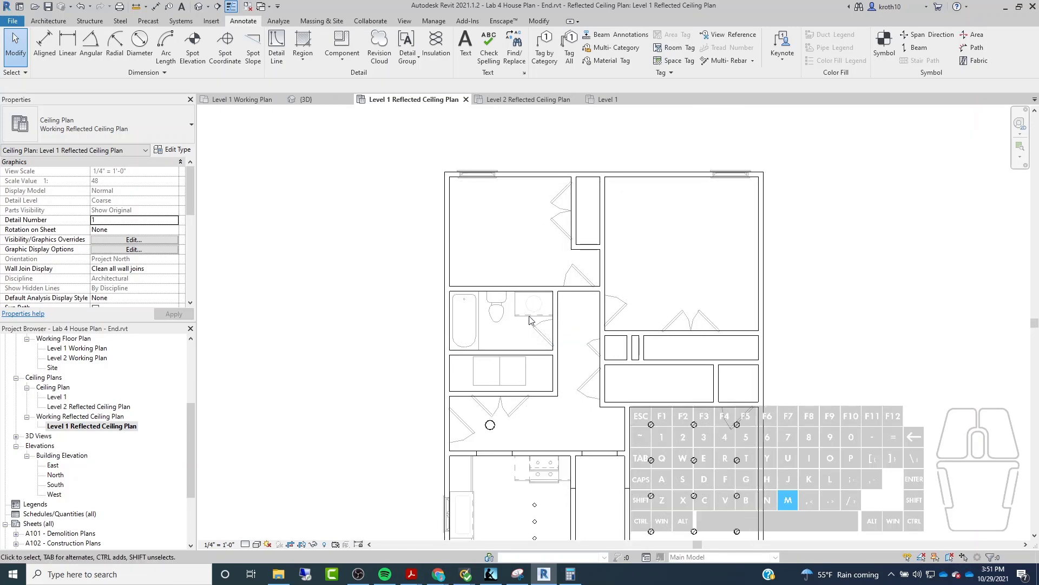
pyautogui.moveTo(552, 301); pyautogui.dragTo(545, 360, button='middle')
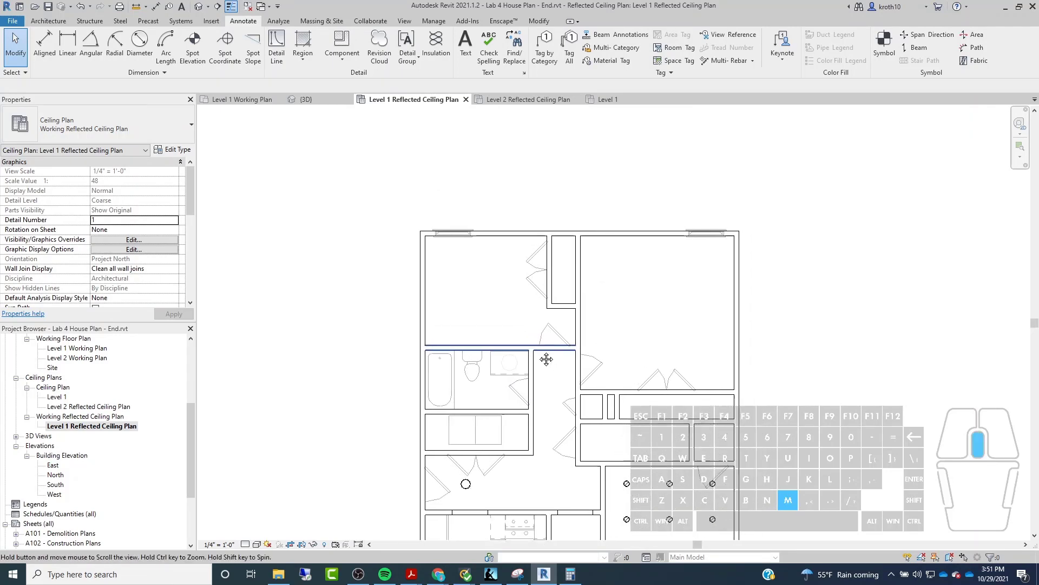
pyautogui.scroll(-1, 502, 297)
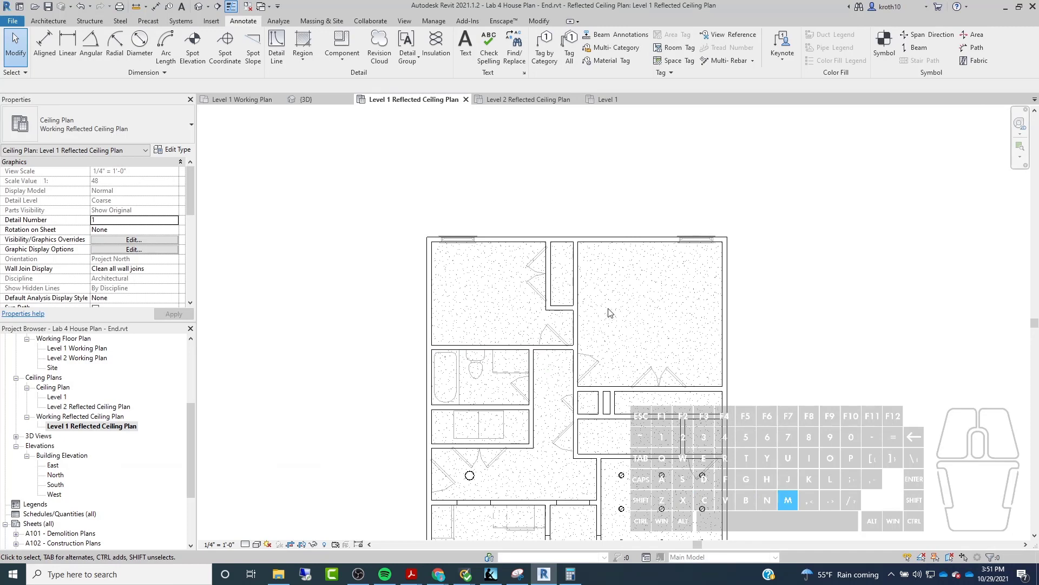
pyautogui.moveTo(434, 476)
pyautogui.mouseDown(button='middle')
pyautogui.moveTo(430, 234)
pyautogui.moveTo(421, 361)
pyautogui.mouseUp(button='middle')
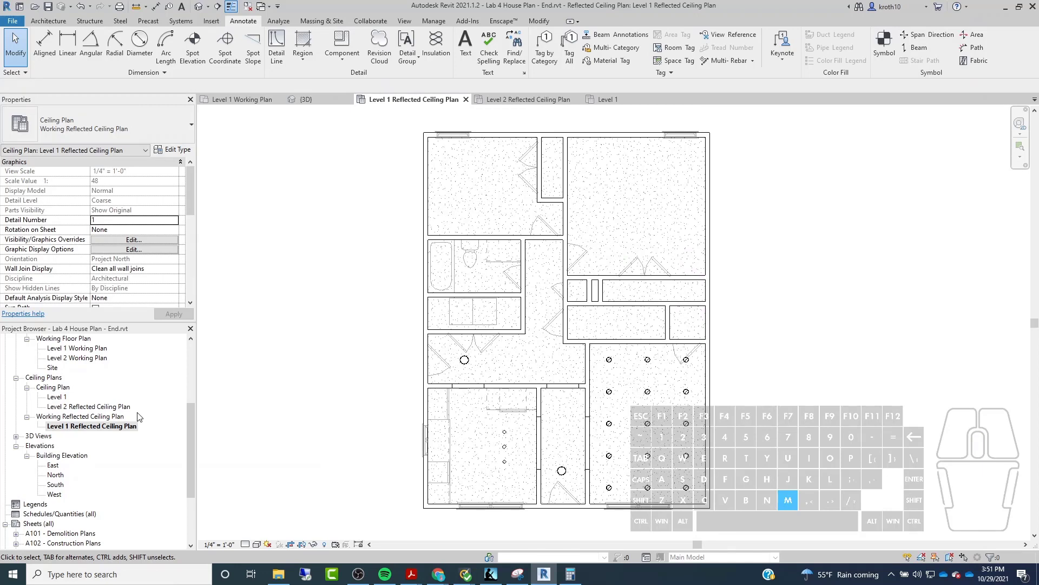
# Step: Add an aligned dimension between the centers of the middle and right downlights in the bottom row, placed just above them
pyautogui.scroll(3, 598, 322)
pyautogui.moveTo(599, 321); pyautogui.dragTo(547, 243, button='middle')
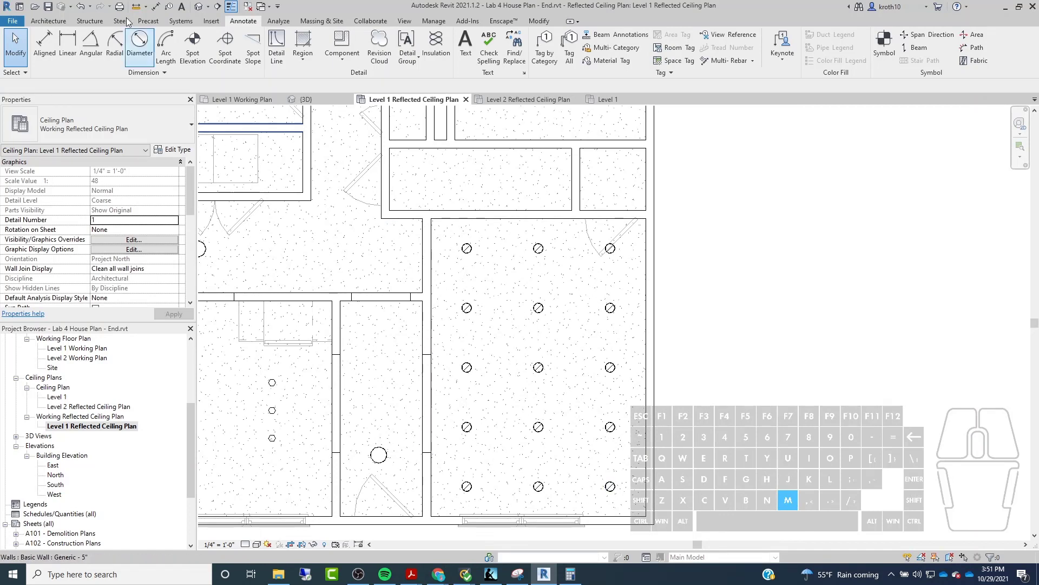
pyautogui.click(92, 43)
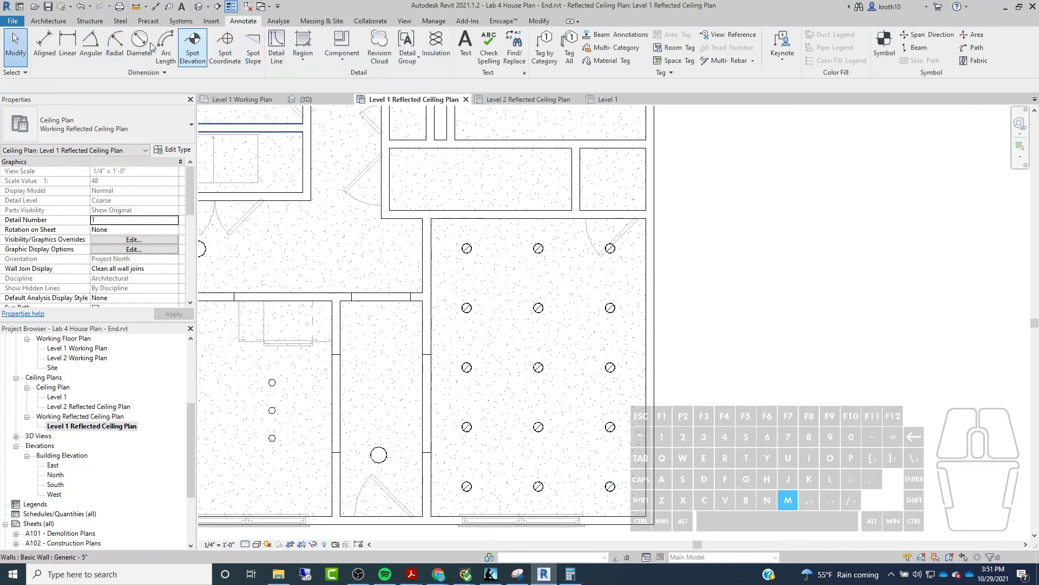
pyautogui.click(45, 52)
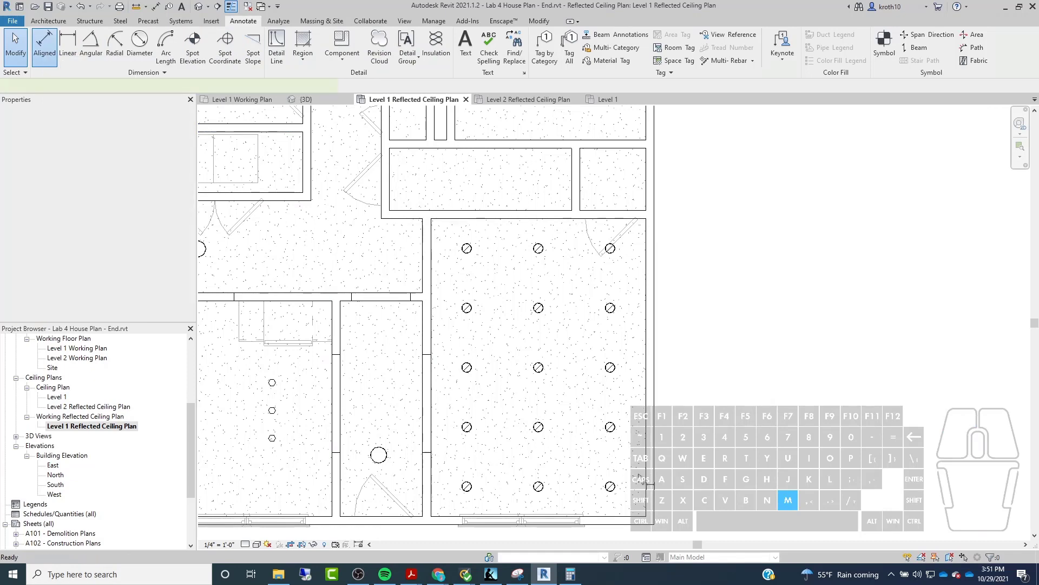
pyautogui.click(540, 486)
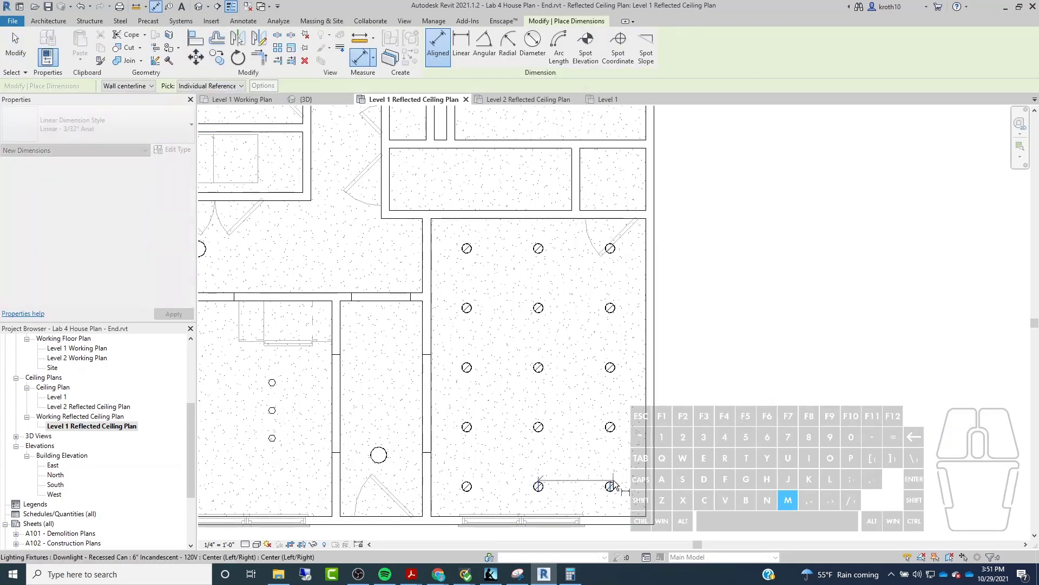
pyautogui.click(610, 486)
pyautogui.click(612, 465)
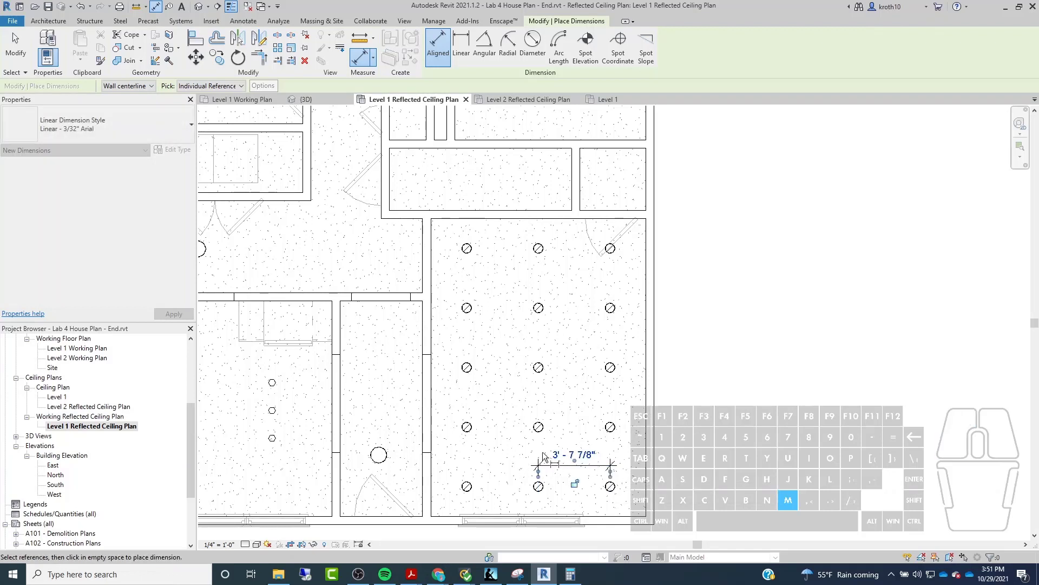
pyautogui.scroll(3, 611, 482)
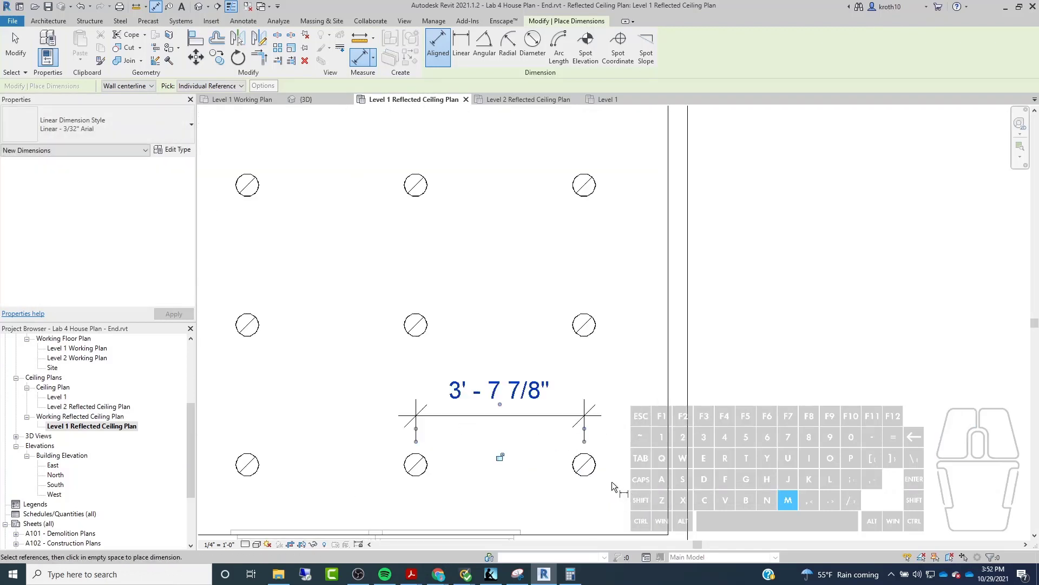
# Step: Add an aligned dimension from the bottom-row right downlight's center to the right wall's inner face, in line with the downlight spacing dimension
pyautogui.click(584, 465)
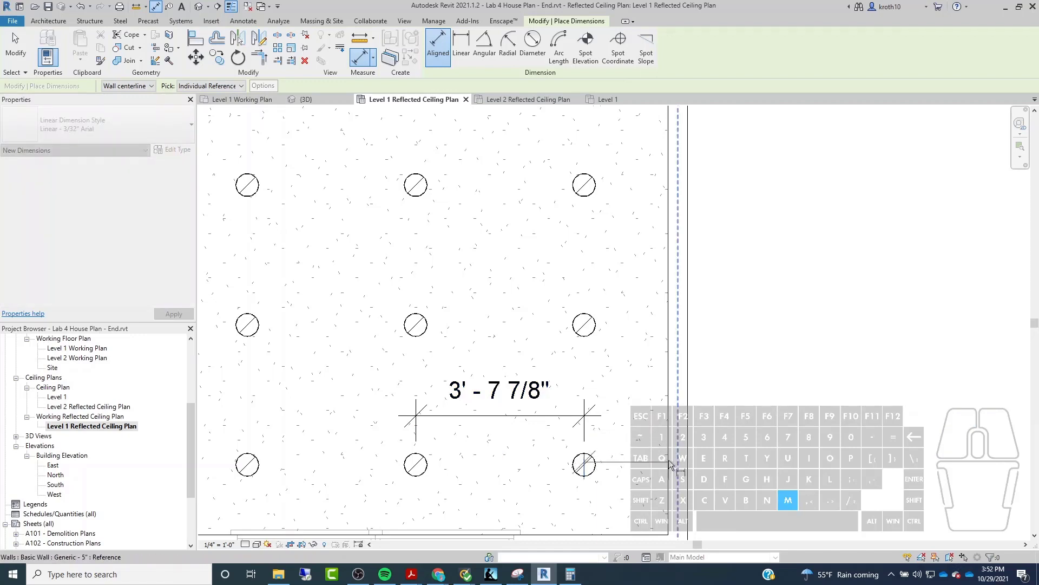
pyautogui.click(671, 465)
pyautogui.click(614, 419)
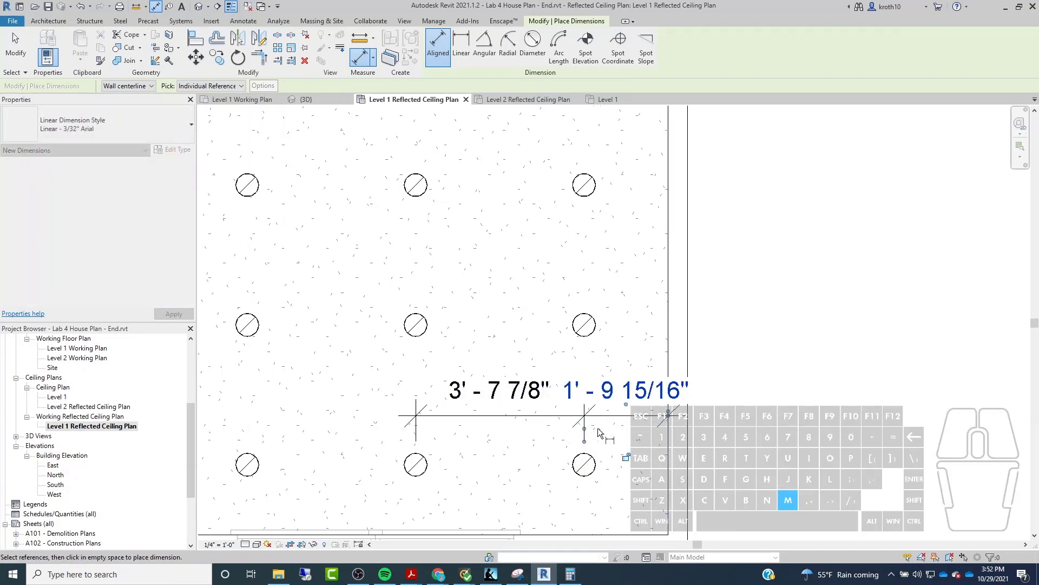
pyautogui.click(584, 466)
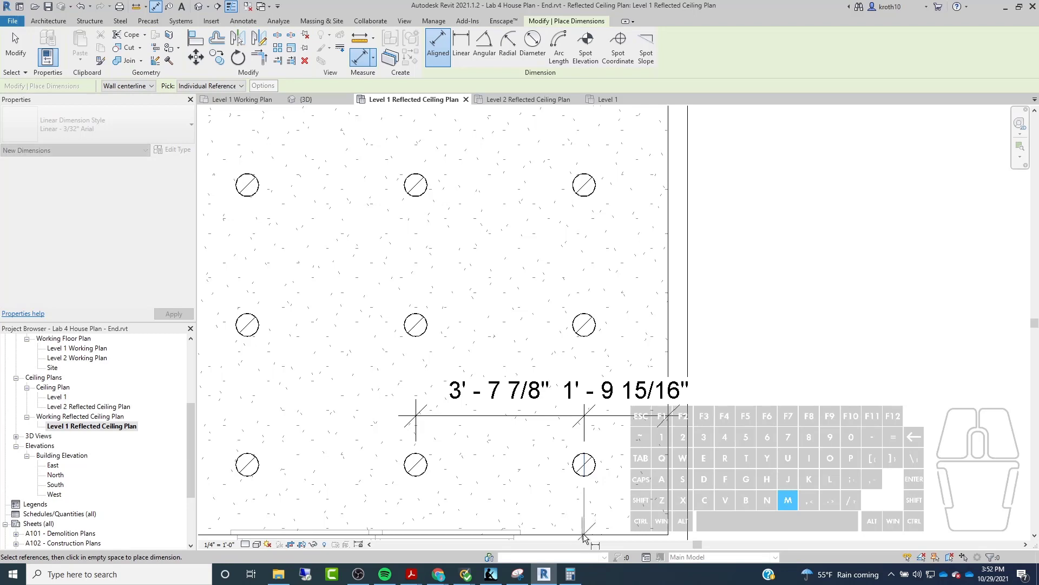
pyautogui.scroll(-3, 590, 534)
pyautogui.scroll(3, 611, 509)
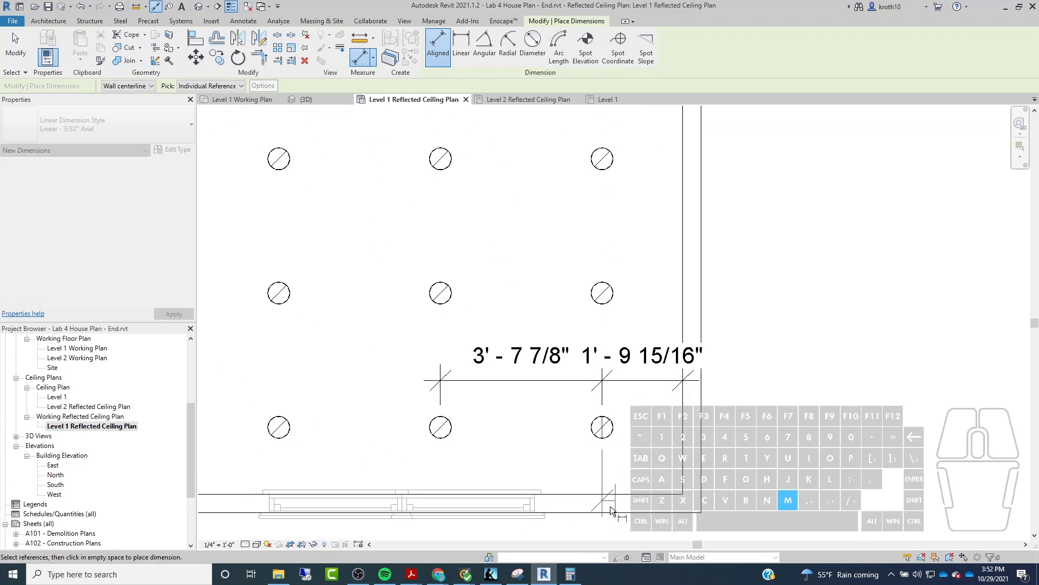
pyautogui.click(425, 352)
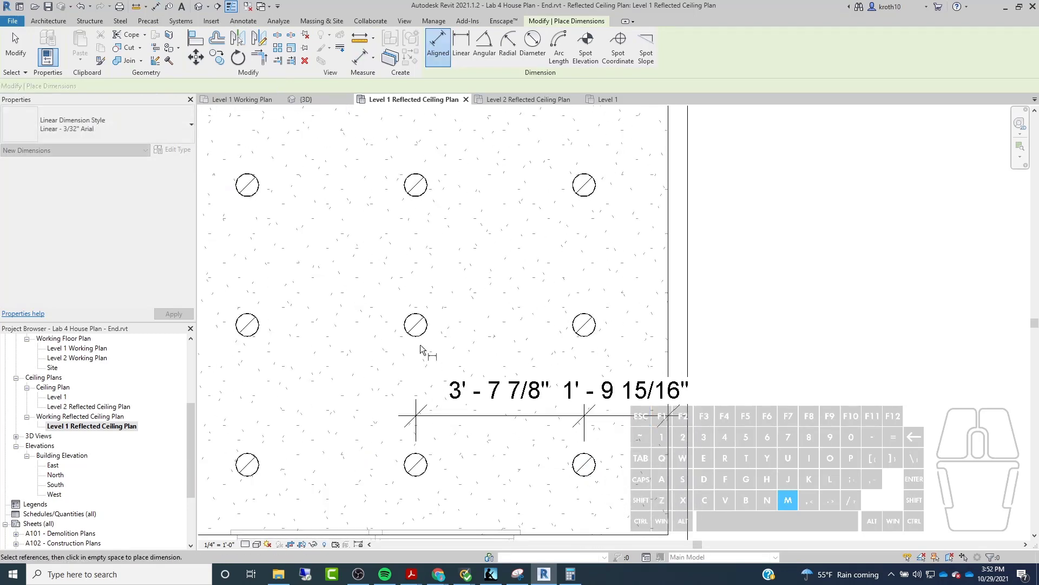
# Step: Add a vertical aligned dimension from the bottom-row right downlight's center to the lower wall's inner face, placed just beside that downlight
pyautogui.click(592, 469)
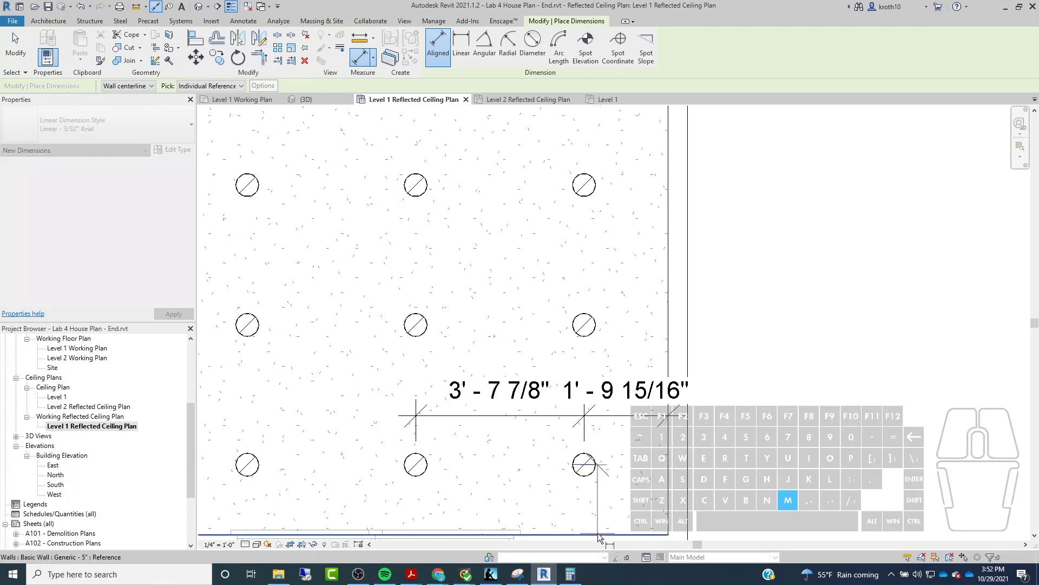
pyautogui.click(597, 534)
pyautogui.click(546, 483)
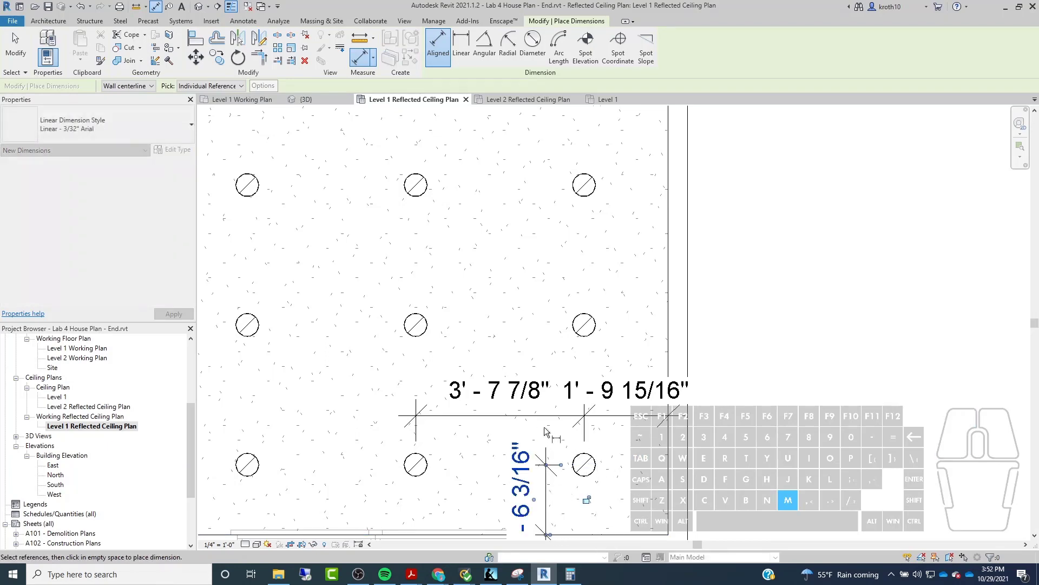
pyautogui.scroll(-2, 547, 466)
pyautogui.press('Escape')
pyautogui.press('Escape')
pyautogui.press('Escape')
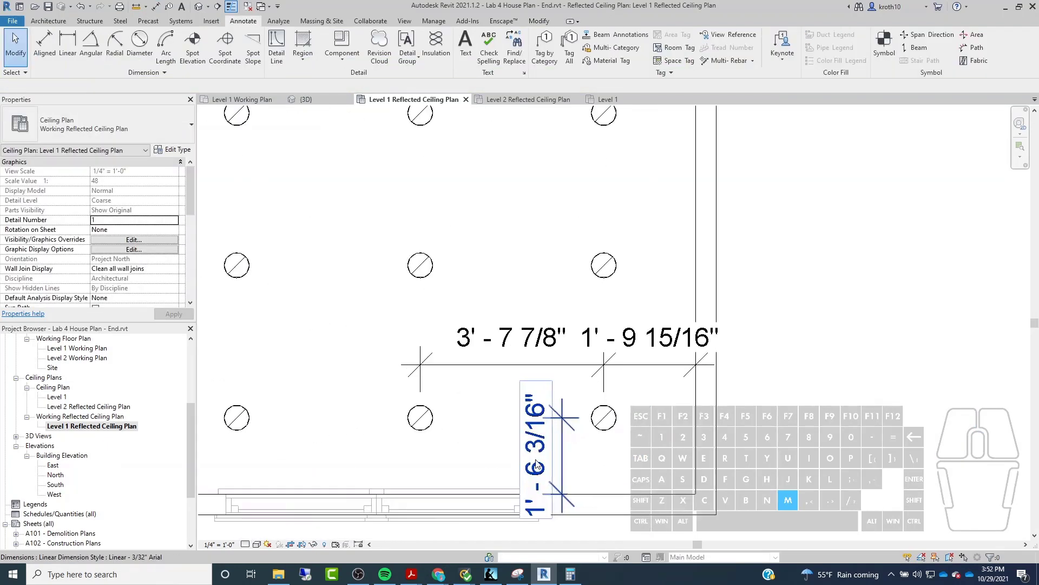
# Step: Move the vertical dimension's text below the lower wall on a leader and shift its dimension line closer to the downlight
pyautogui.click(538, 467)
pyautogui.scroll(3, 542, 465)
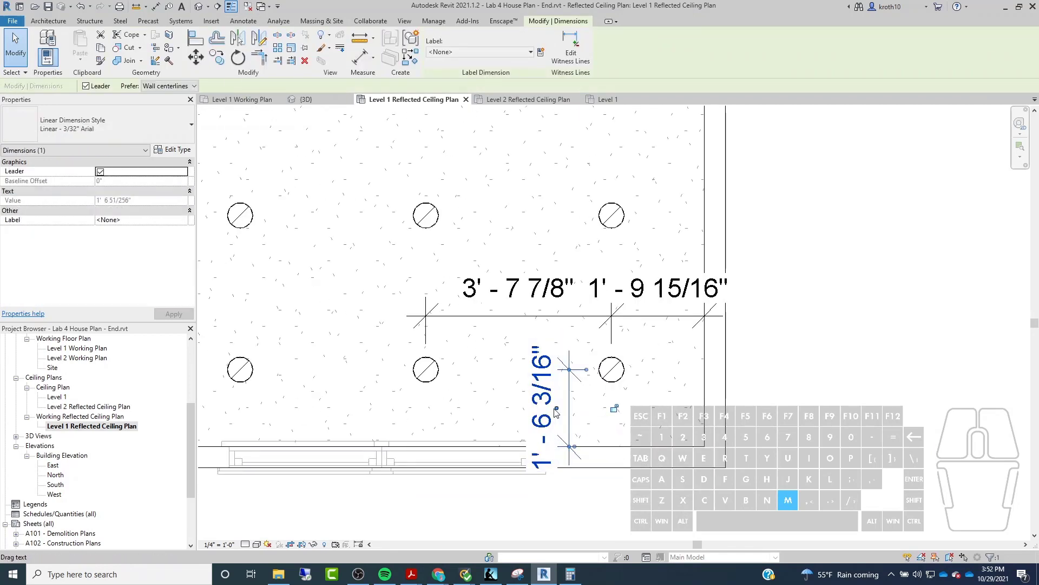
pyautogui.moveTo(558, 410); pyautogui.dragTo(520, 445)
pyautogui.scroll(-2, 520, 345)
pyautogui.scroll(4, 557, 399)
pyautogui.click(546, 384)
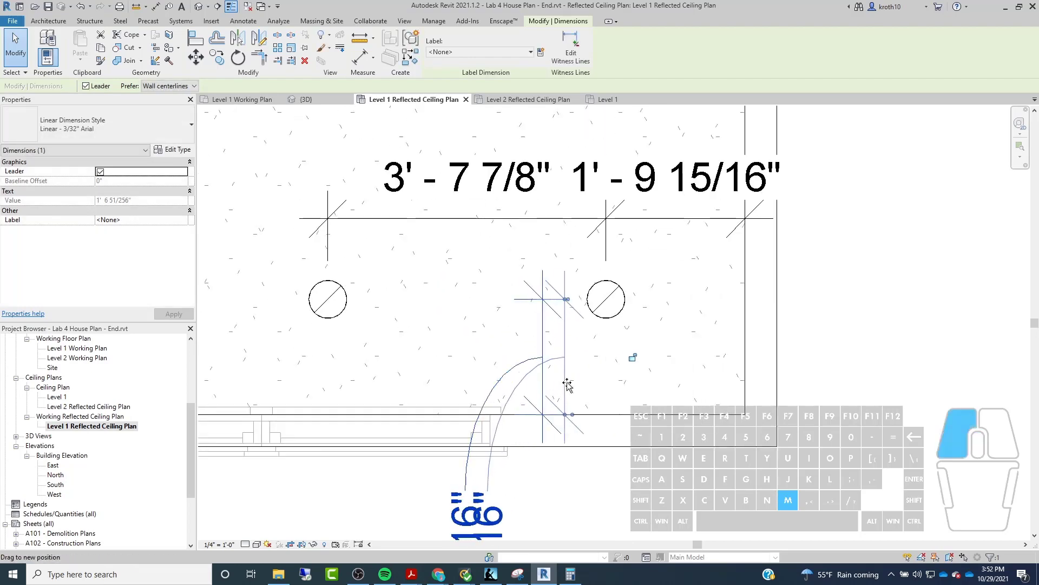
pyautogui.scroll(-3, 601, 368)
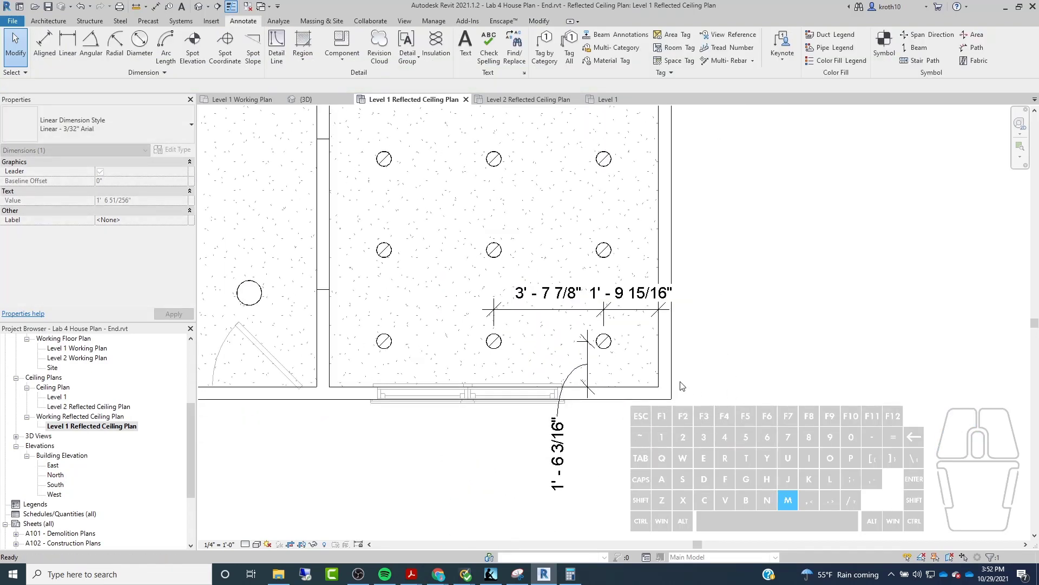
# Step: Examine the dimensioned downlight grid and the lighting in the other rooms of the Level 1 reflected ceiling plan
pyautogui.scroll(-2, 462, 316)
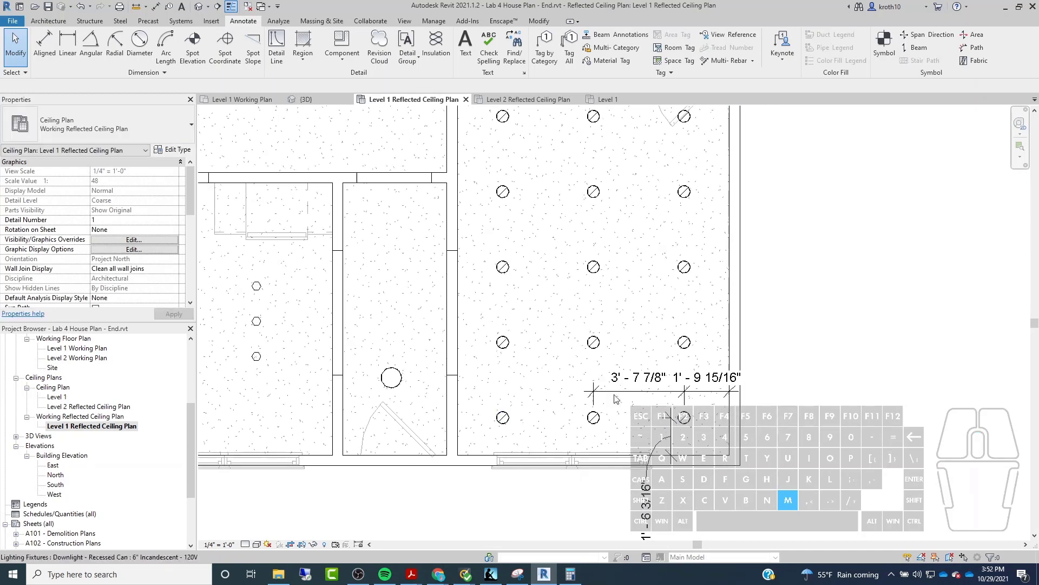
pyautogui.scroll(-2, 848, 442)
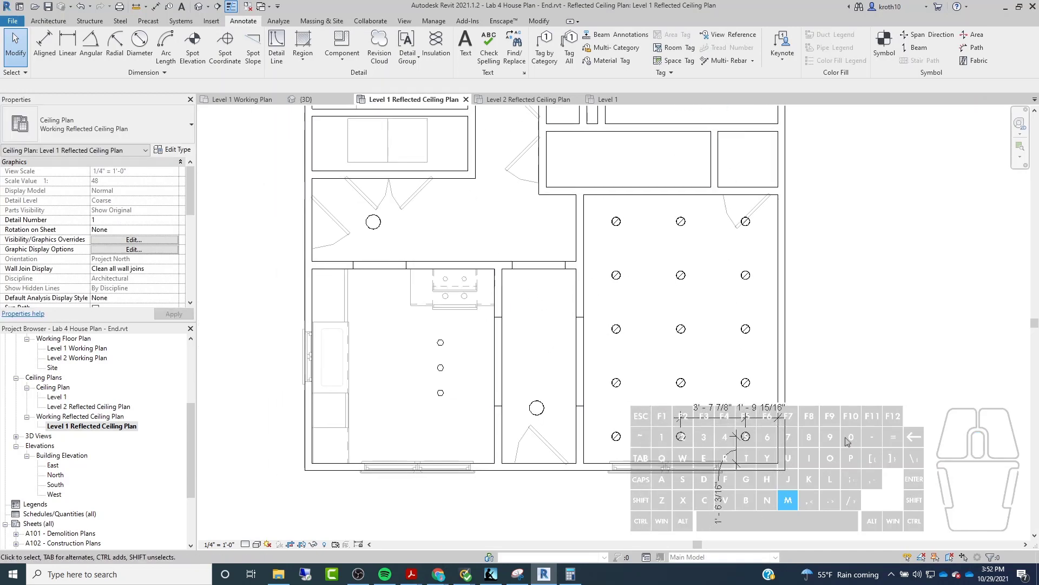
pyautogui.click(899, 362)
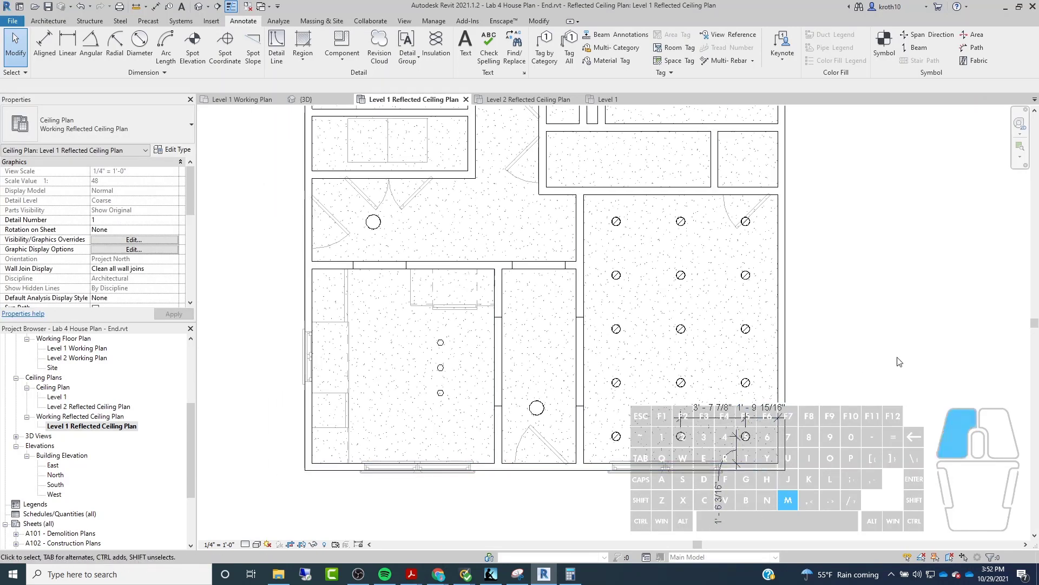
pyautogui.moveTo(472, 258); pyautogui.dragTo(469, 388, button='middle')
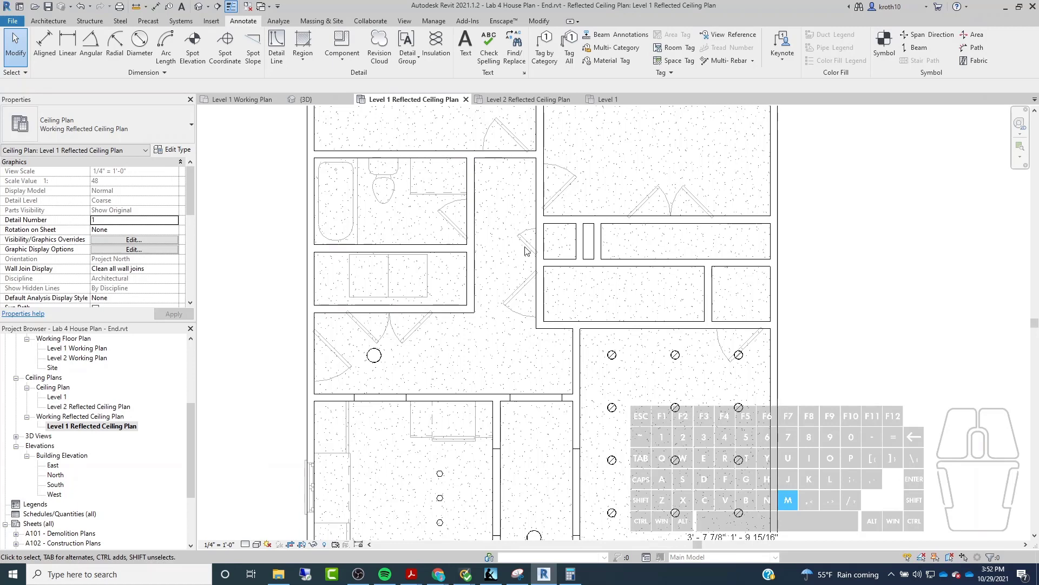
pyautogui.scroll(-3, 524, 251)
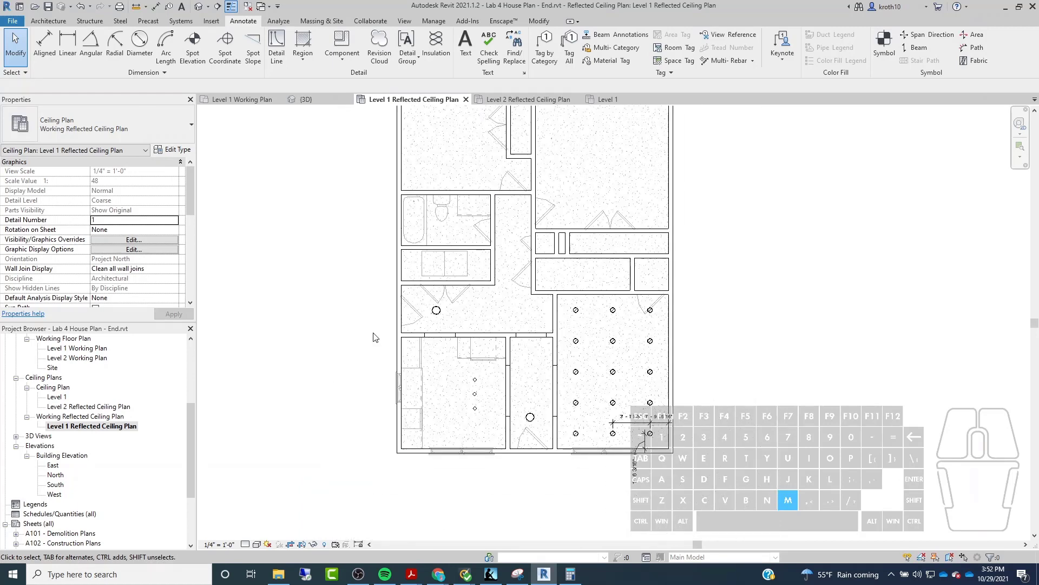
pyautogui.scroll(1, 73, 404)
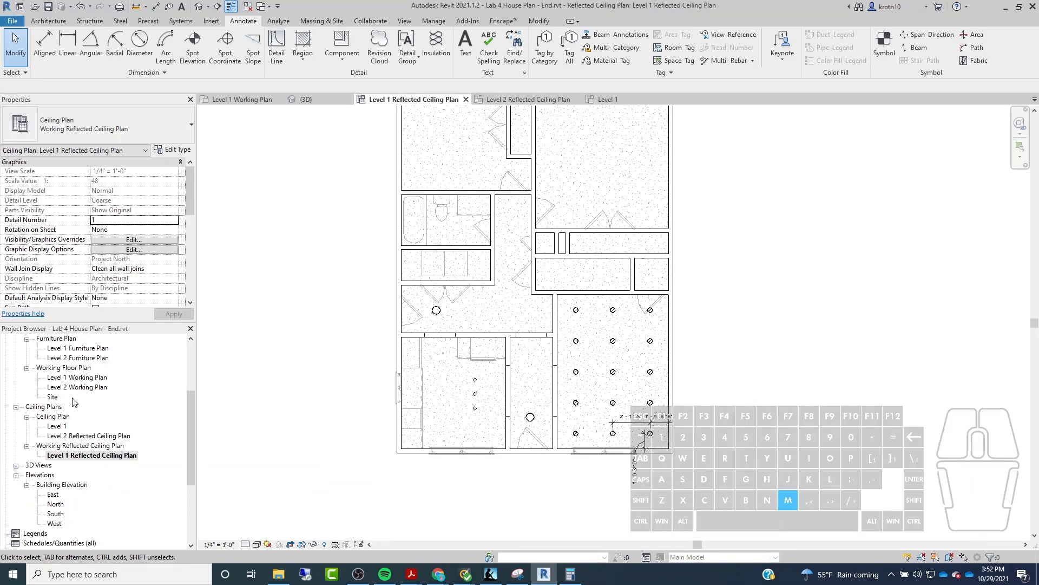
# Step: Open the Level 1 Working Plan and examine the kitchen, laundry and bathroom, finishing with a close view of the bathroom
pyautogui.doubleClick(77, 378)
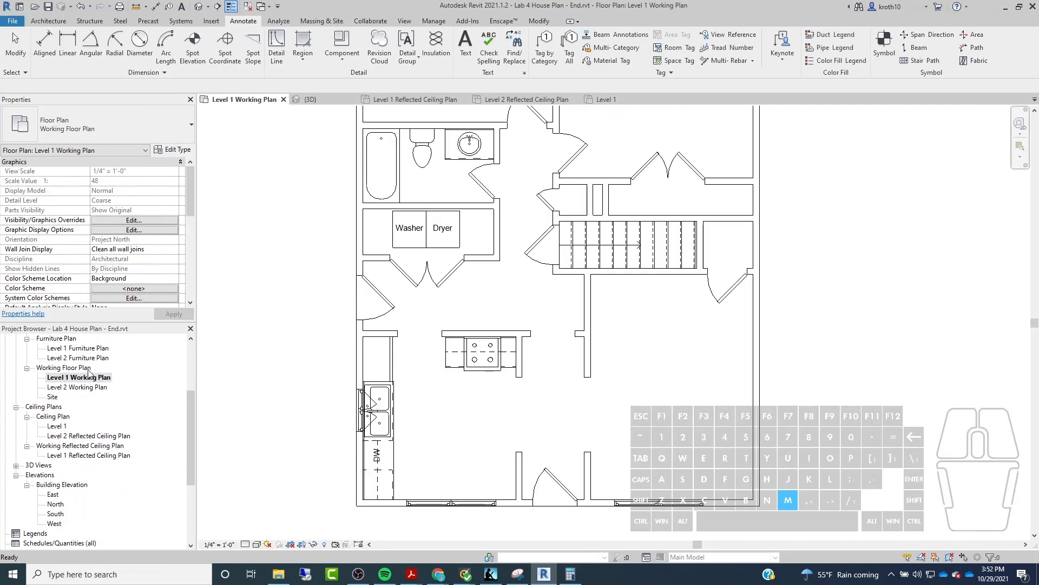
pyautogui.moveTo(541, 340); pyautogui.dragTo(524, 358, button='middle')
pyautogui.scroll(2, 406, 230)
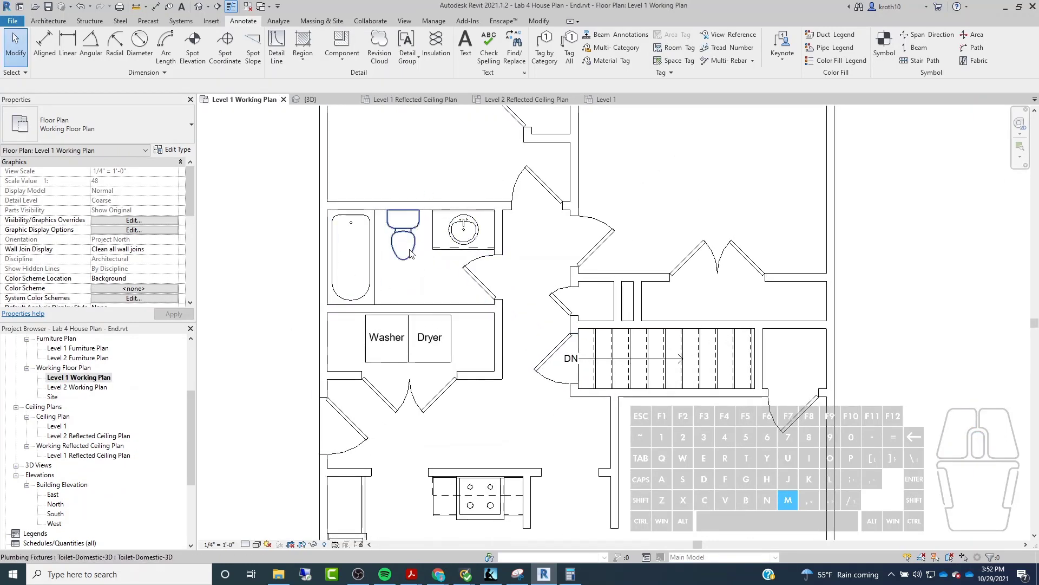
pyautogui.scroll(-3, 421, 260)
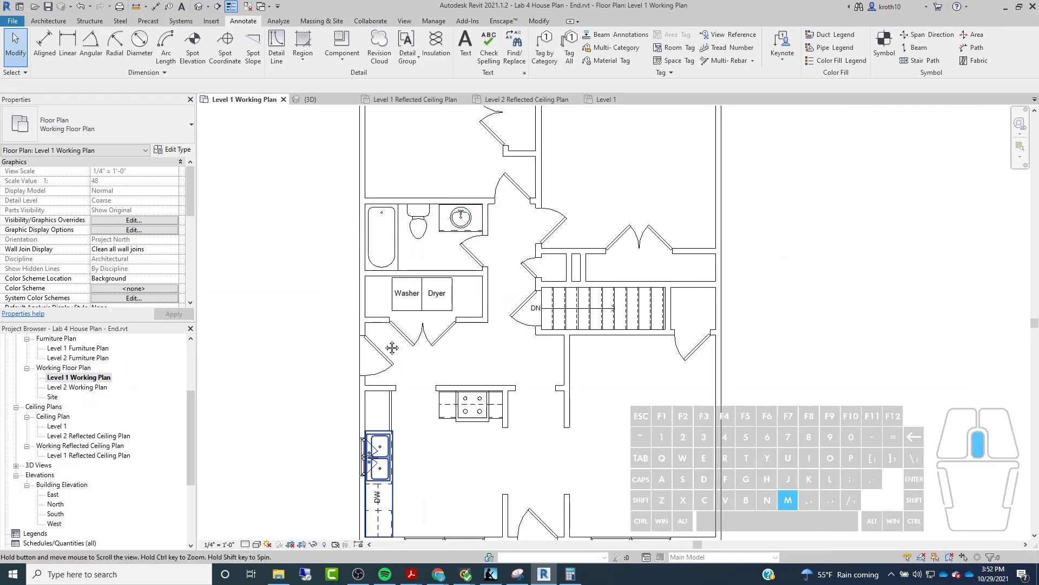
pyautogui.moveTo(387, 427); pyautogui.dragTo(386, 314, button='middle')
pyautogui.scroll(-1, 386, 313)
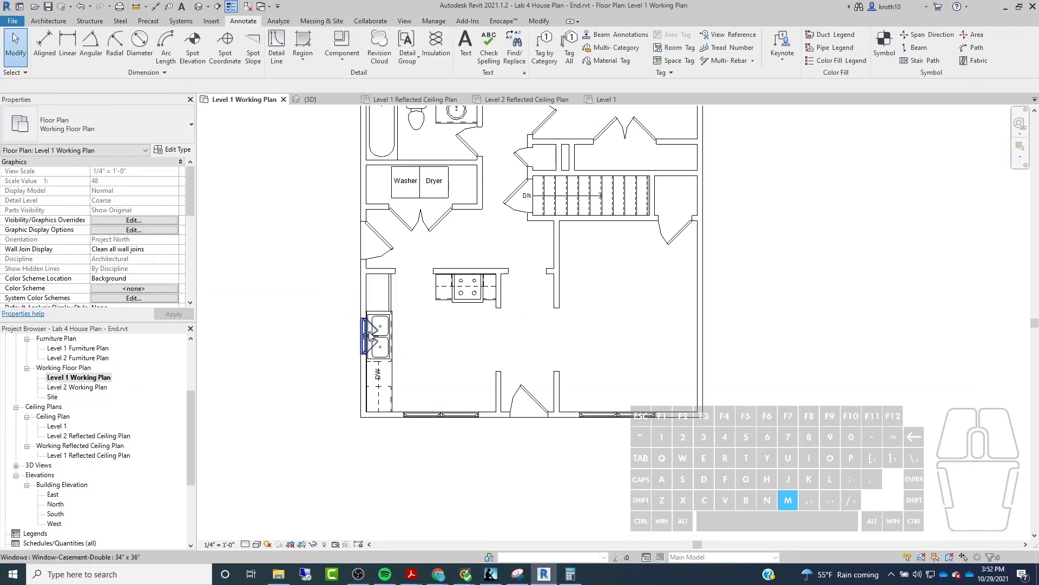
pyautogui.scroll(-1, 458, 374)
pyautogui.moveTo(389, 363); pyautogui.dragTo(387, 464, button='middle')
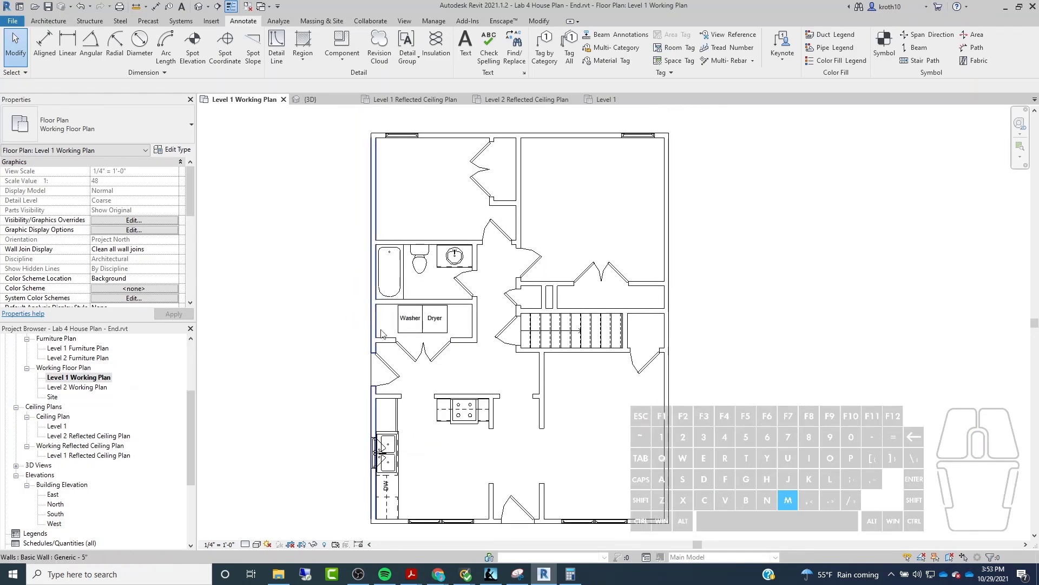
pyautogui.scroll(2, 430, 295)
pyautogui.scroll(2, 395, 220)
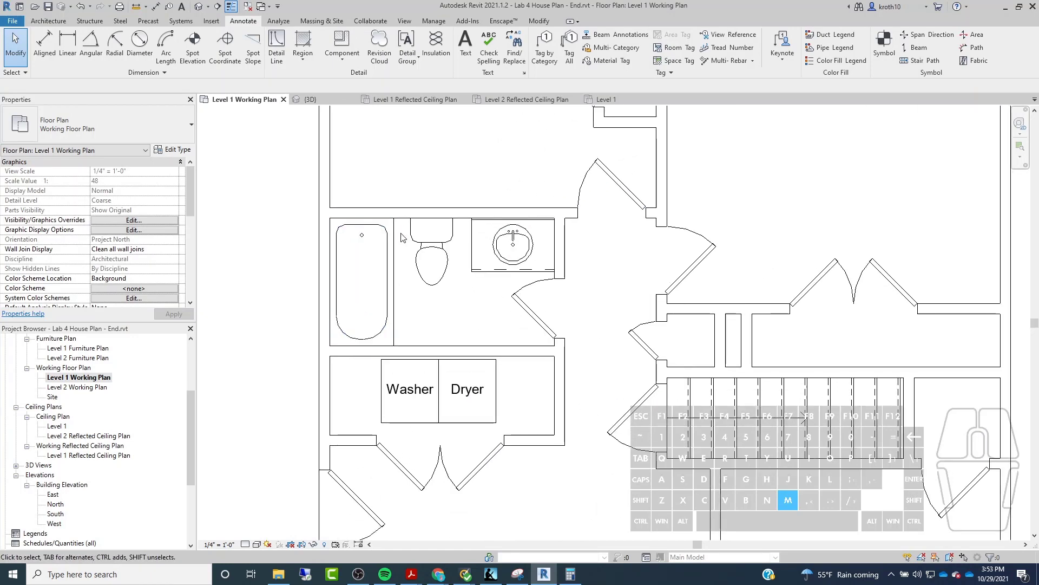
pyautogui.moveTo(516, 291); pyautogui.dragTo(509, 307, button='middle')
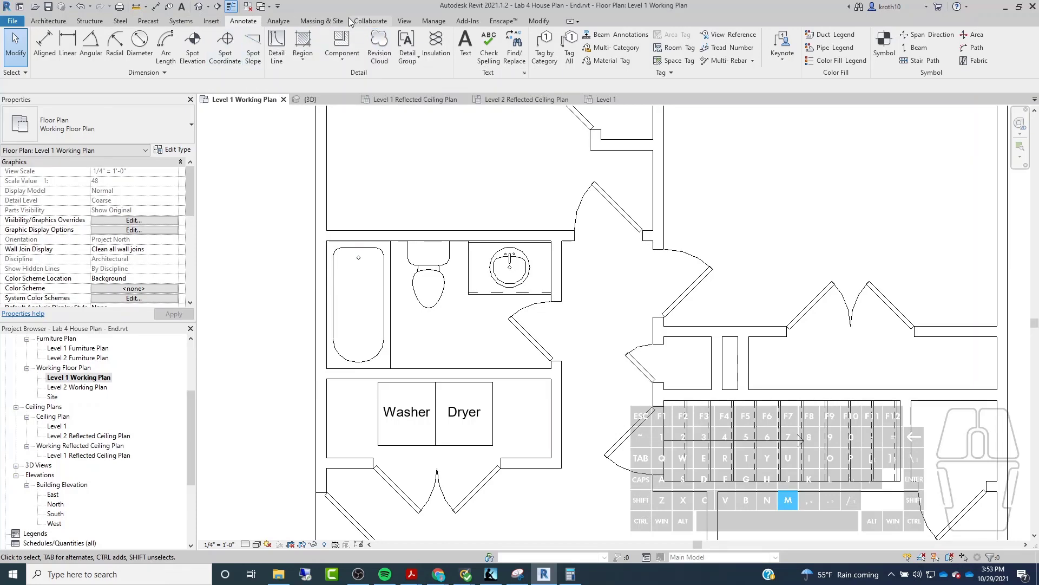
pyautogui.click(406, 22)
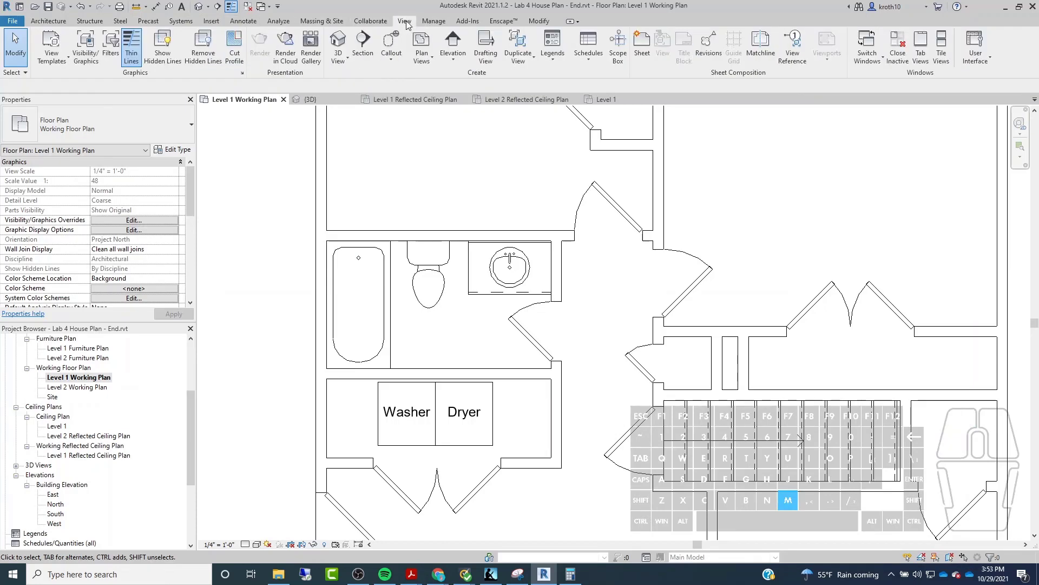
pyautogui.click(453, 43)
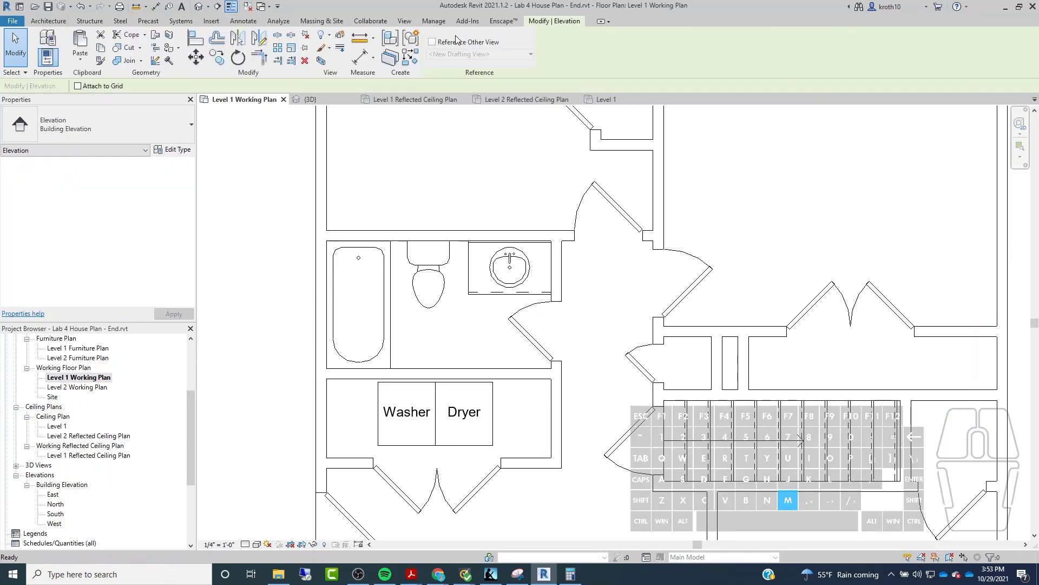
pyautogui.click(83, 123)
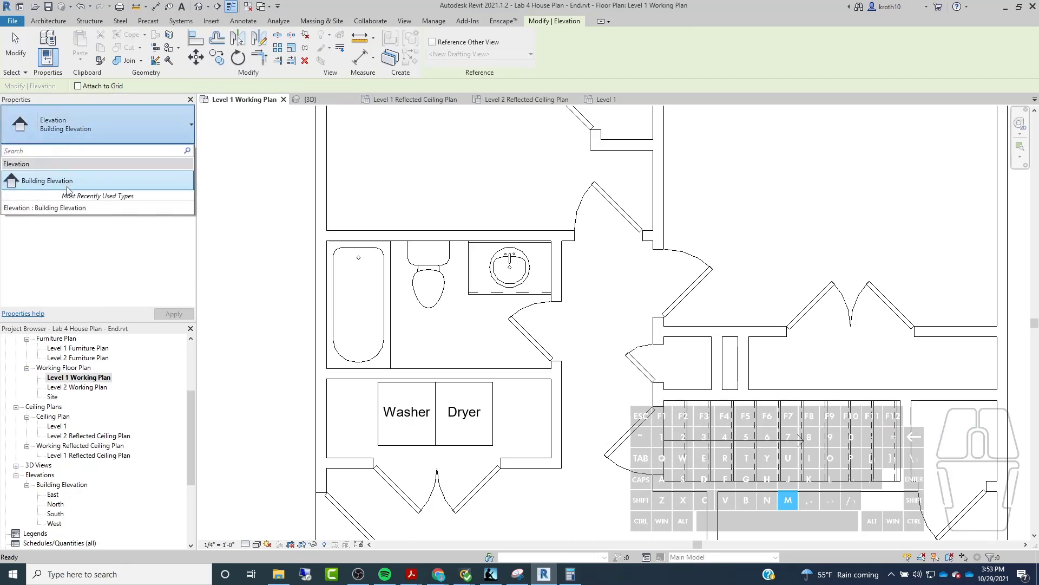
pyautogui.click(114, 118)
pyautogui.press('Escape')
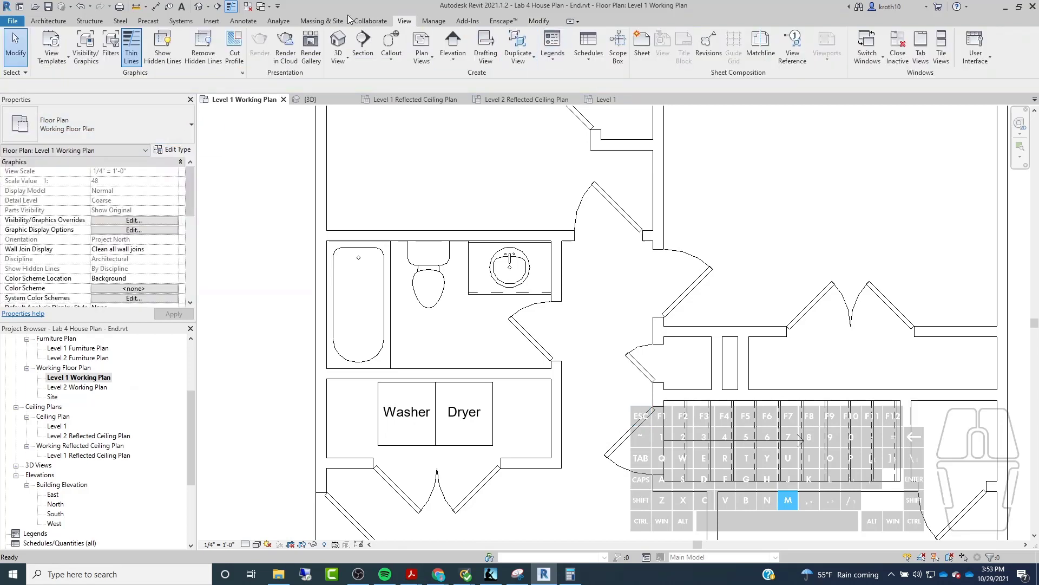
pyautogui.click(453, 58)
pyautogui.press('Escape')
# Step: Place an Interior Elevation marker in the bathroom between the toilet and the sink, facing the upper wall
pyautogui.click(465, 42)
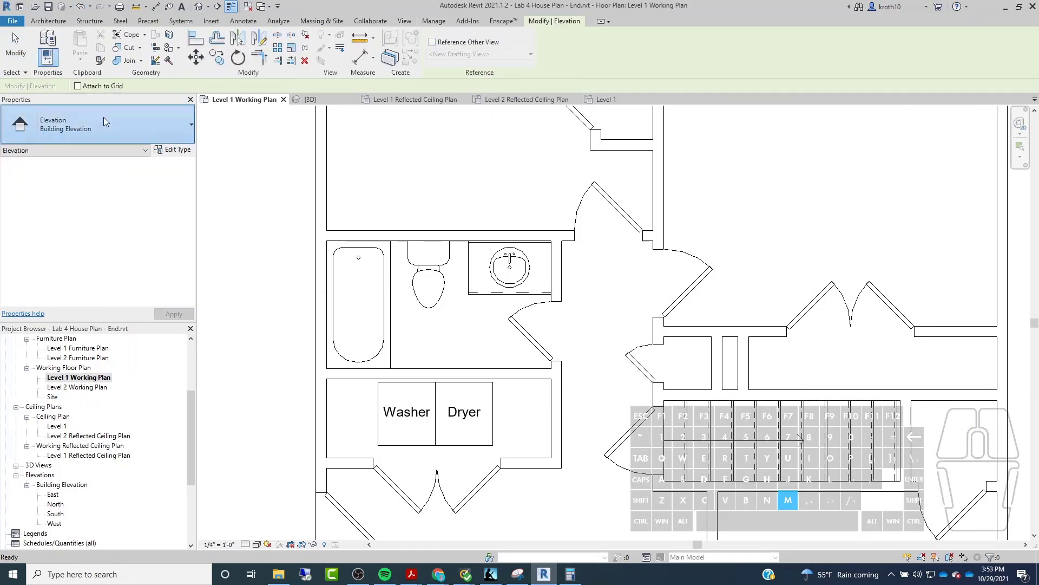
pyautogui.click(103, 117)
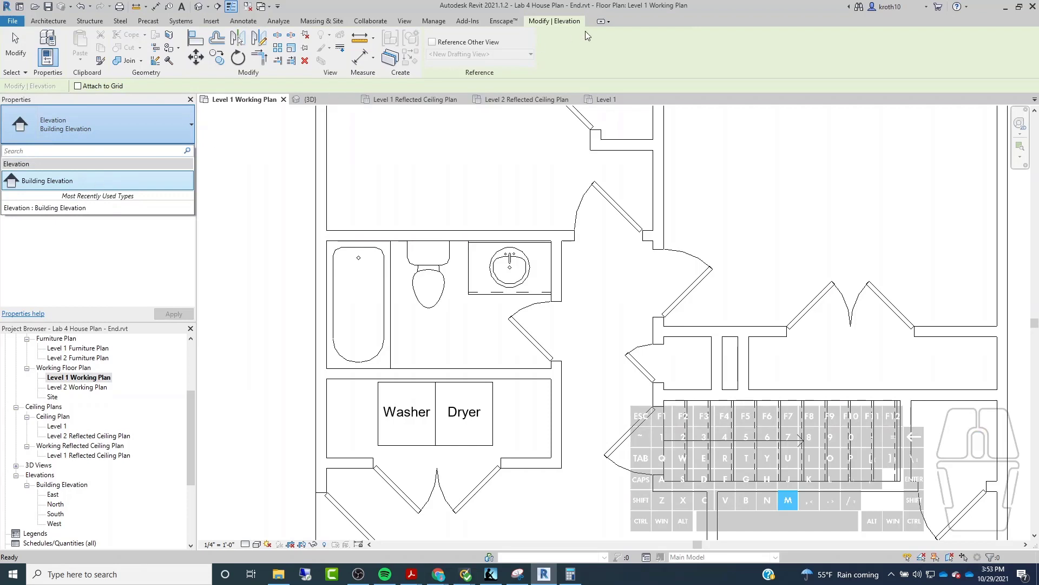
pyautogui.click(104, 185)
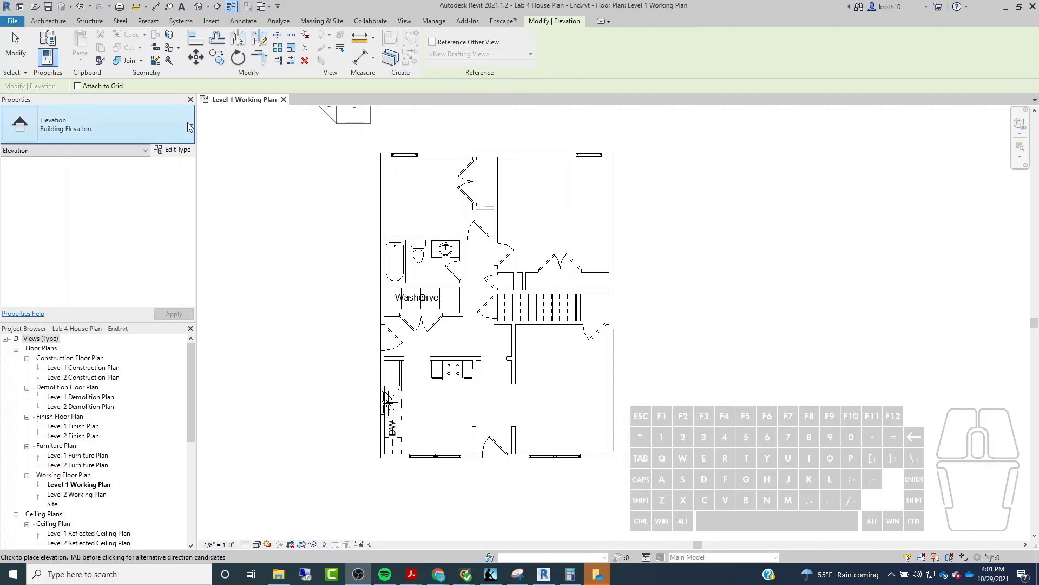
pyautogui.click(89, 128)
pyautogui.click(38, 200)
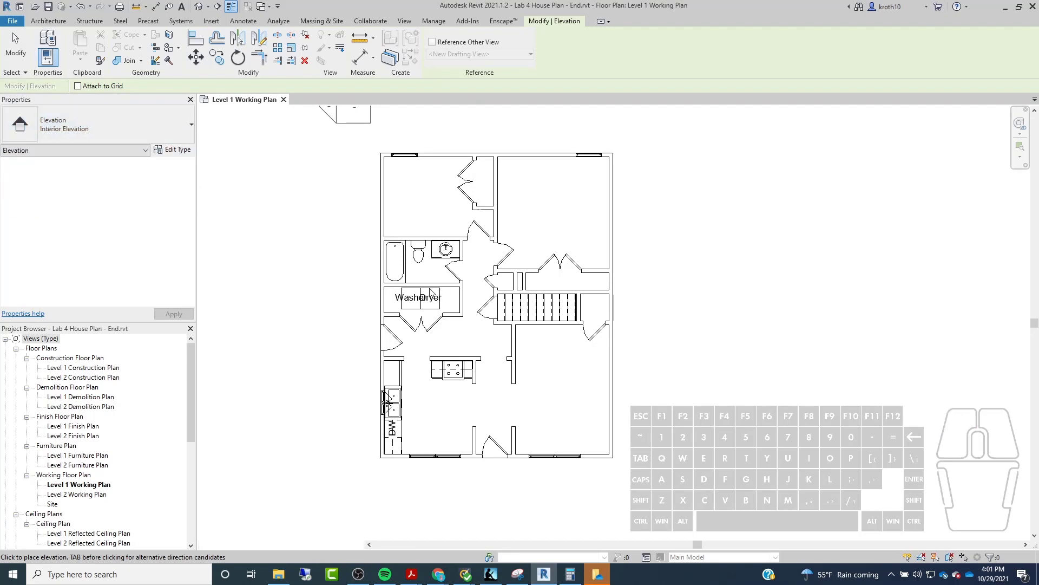
pyautogui.scroll(4, 447, 269)
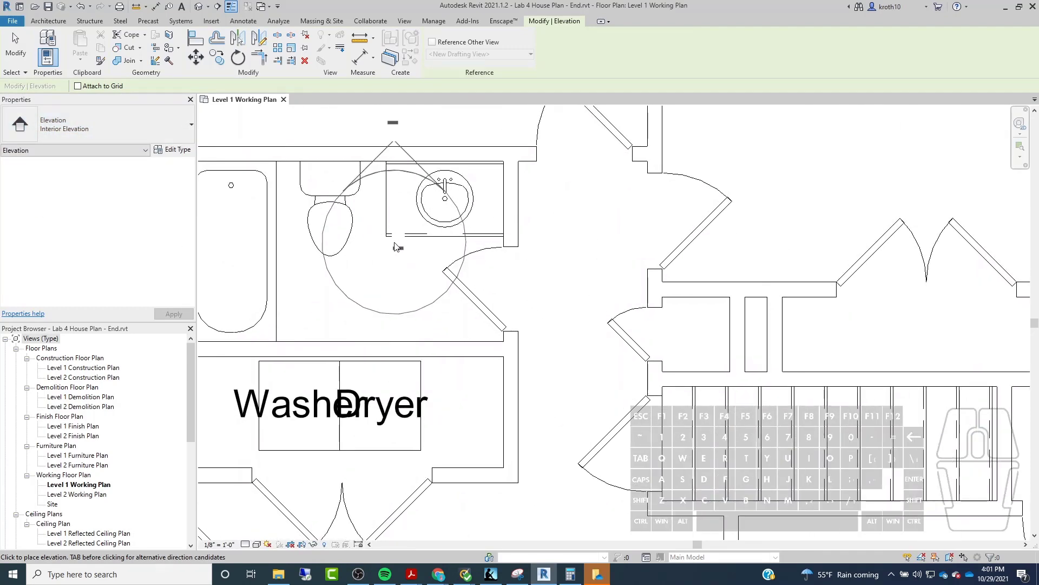
pyautogui.scroll(-1, 397, 247)
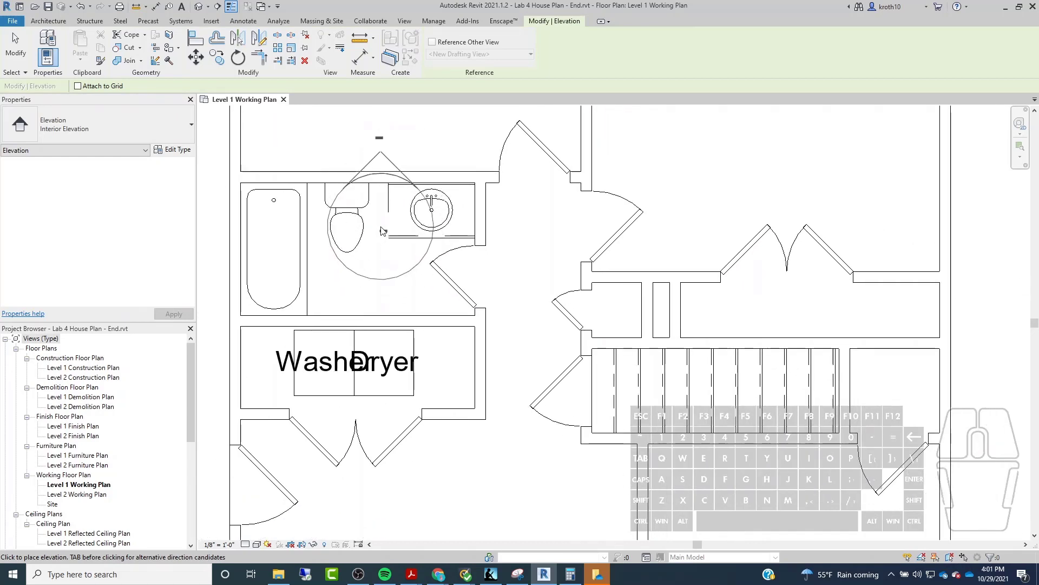
pyautogui.click(383, 231)
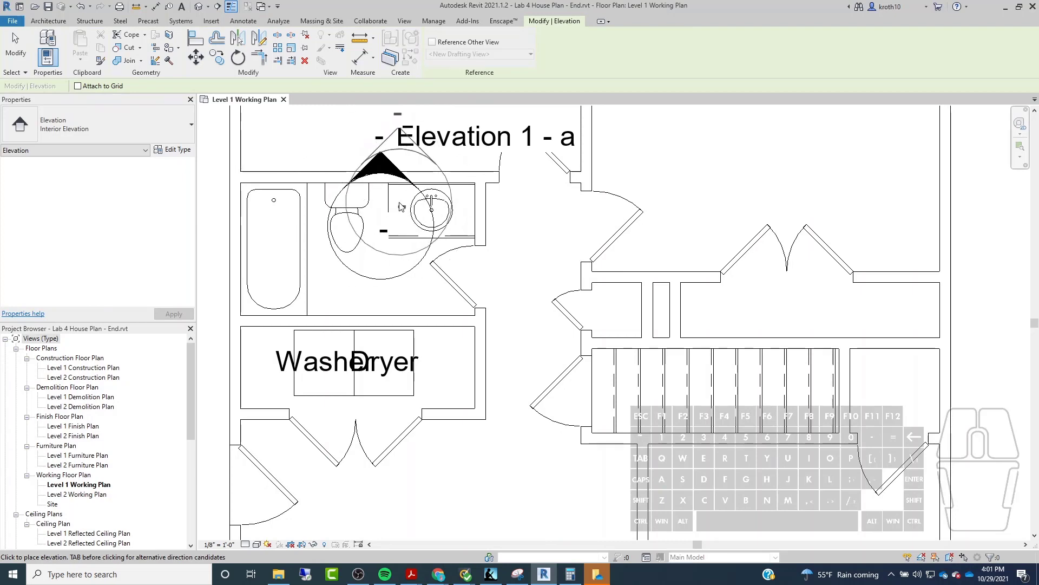
# Step: Set the view scale to 1/4" = 1'-0" in the Working Plan view template assigned to the Level 1 Working Plan
pyautogui.press('Escape')
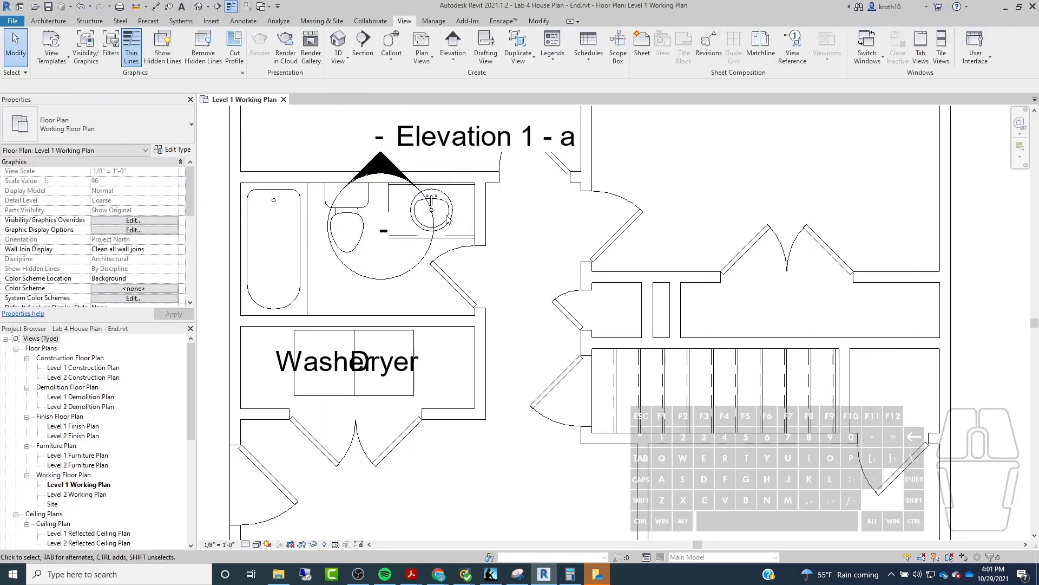
pyautogui.scroll(-3, 460, 217)
pyautogui.moveTo(316, 146); pyautogui.dragTo(314, 181, button='middle')
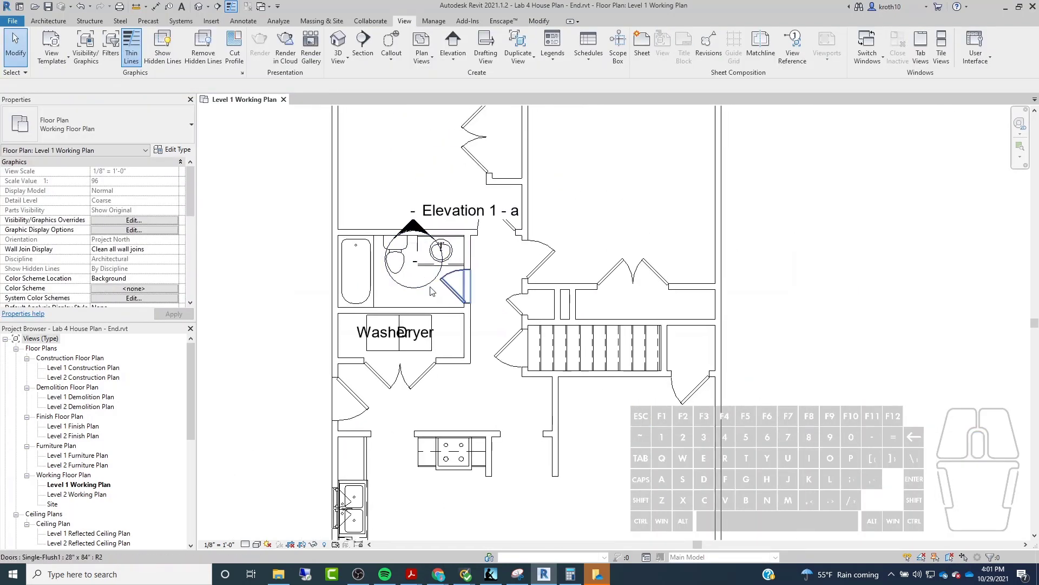
pyautogui.scroll(-1, 130, 360)
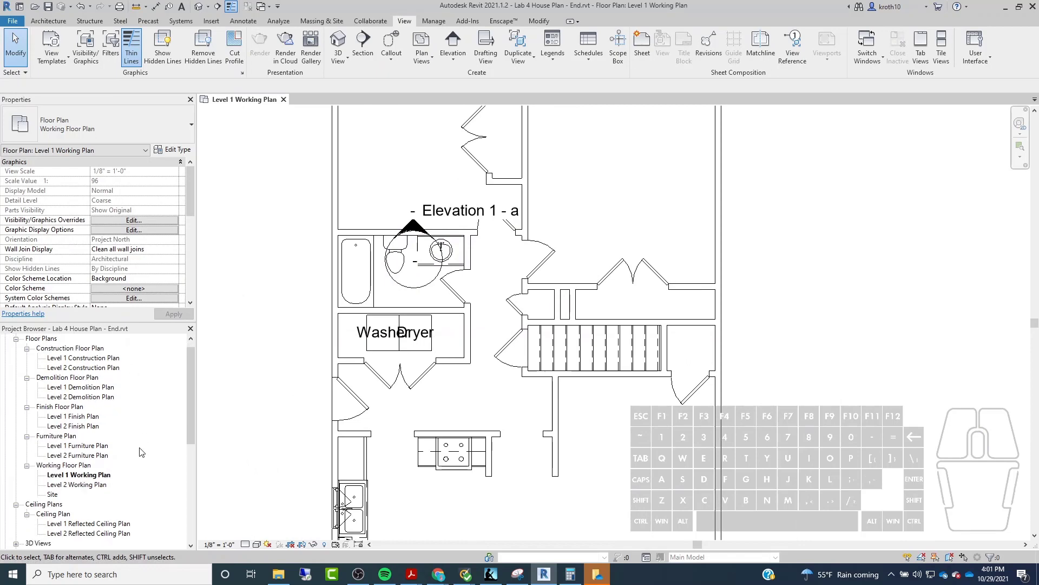
pyautogui.scroll(-5, 98, 224)
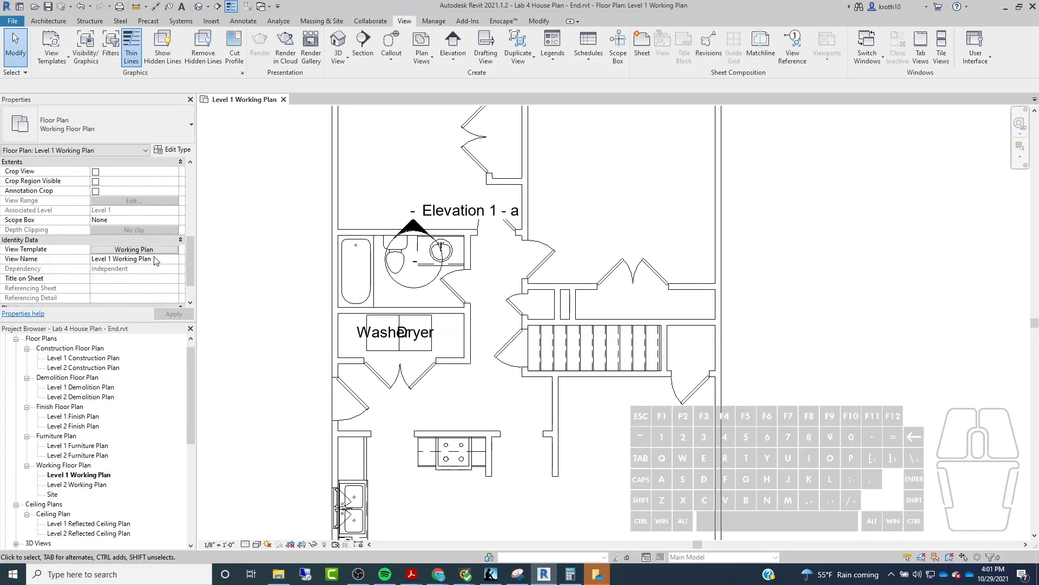
pyautogui.click(156, 250)
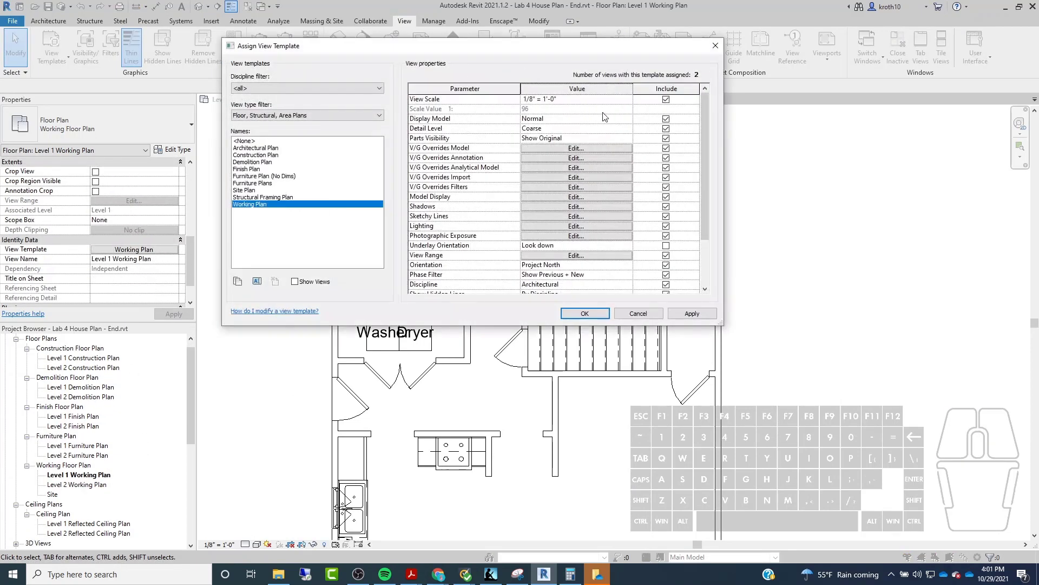
pyautogui.click(625, 104)
pyautogui.scroll(-3, 540, 145)
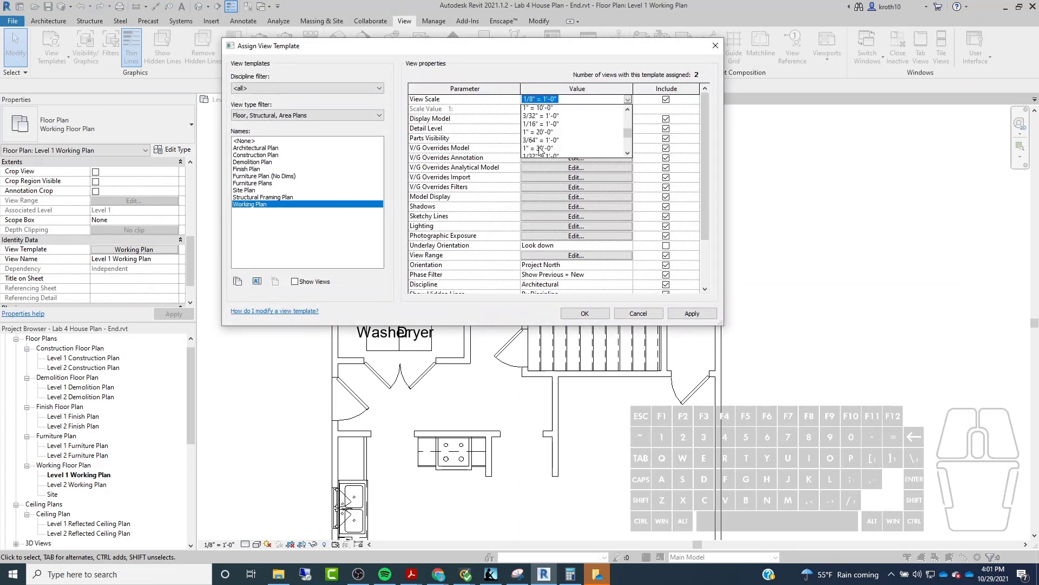
pyautogui.scroll(4, 616, 133)
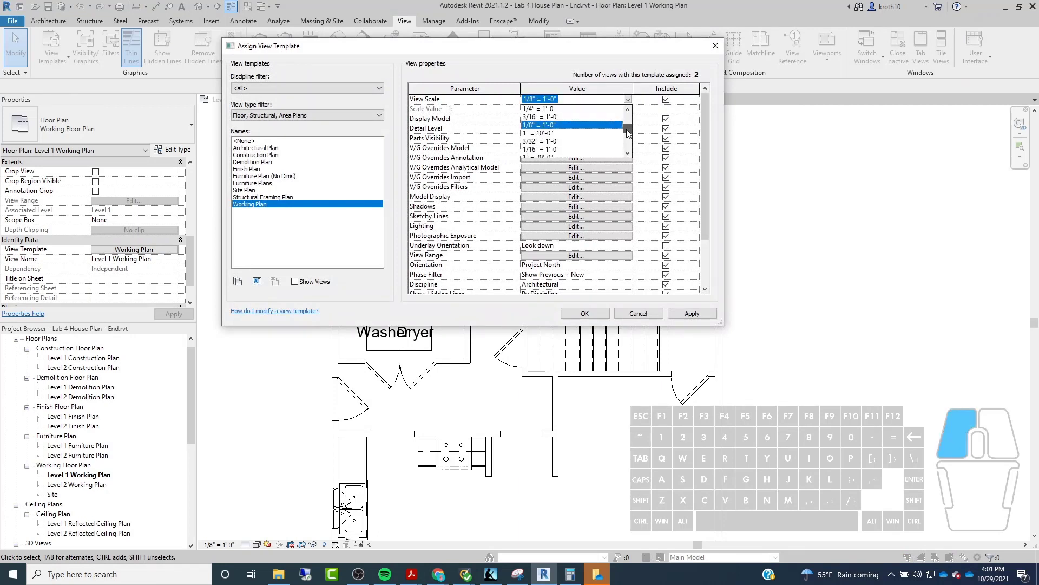
pyautogui.click(596, 125)
pyautogui.click(692, 313)
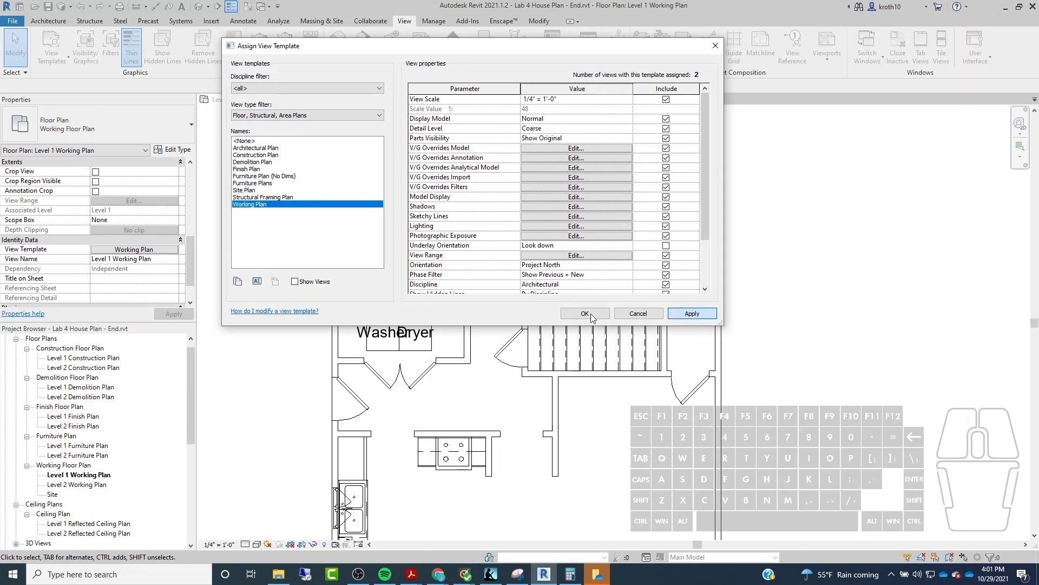
pyautogui.click(588, 313)
# Step: Move the bathroom's interior elevation marker away from the toilet and sink, down to the open floor beside the door
pyautogui.click(416, 276)
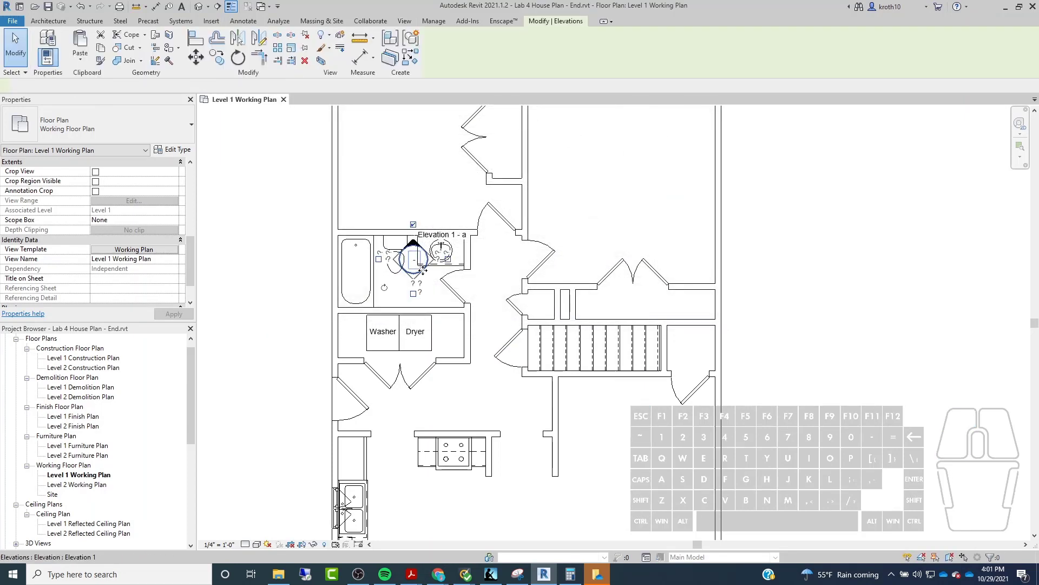
pyautogui.press('Escape')
pyautogui.click(421, 275)
pyautogui.scroll(4, 421, 276)
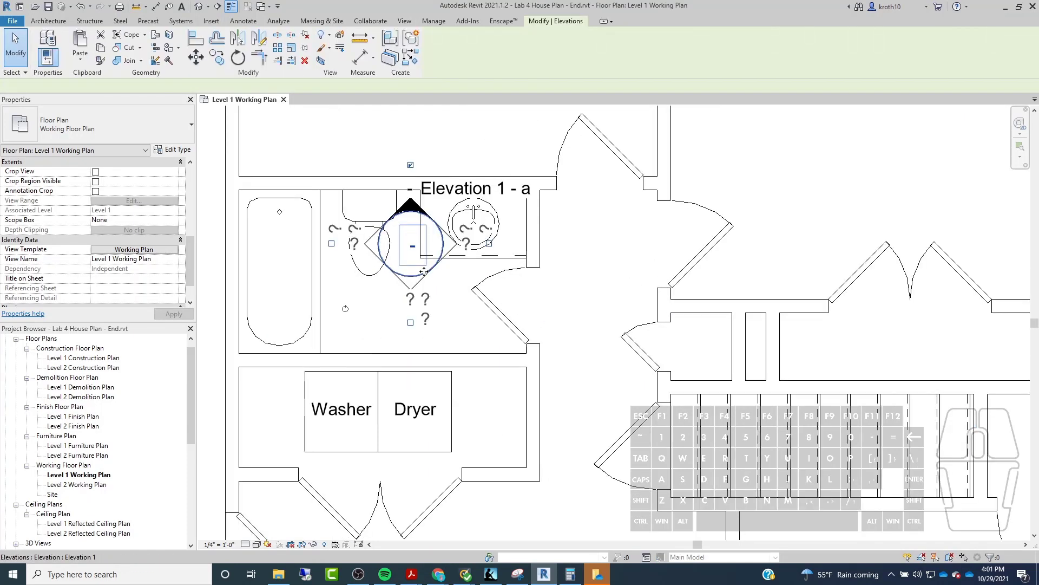
pyautogui.moveTo(425, 274); pyautogui.dragTo(444, 336)
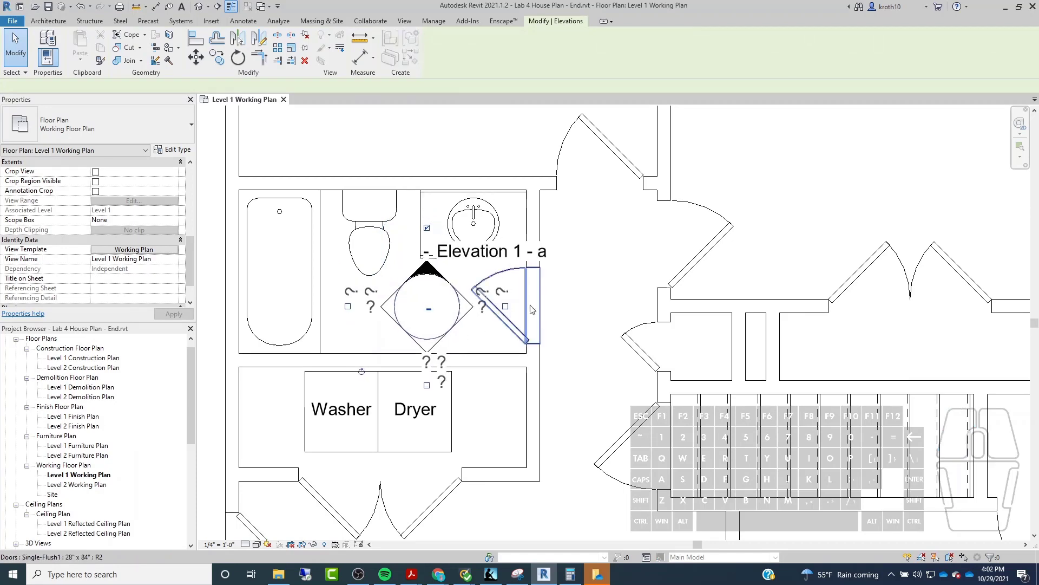
pyautogui.press('Escape')
# Step: Shift the bathroom elevation marker slightly toward the bathtub so it sits clear of the door swing
pyautogui.scroll(-1, 334, 232)
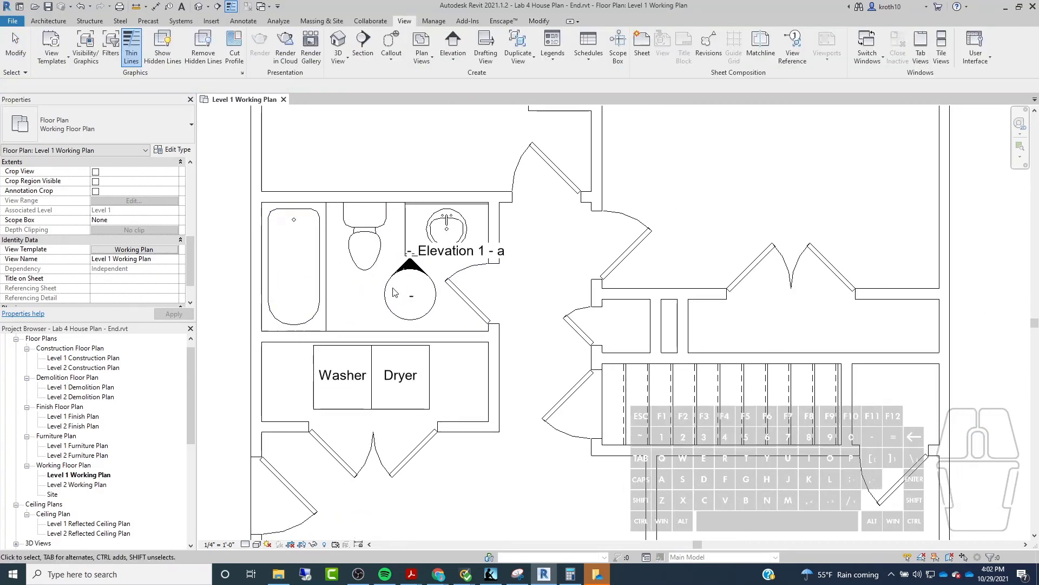
pyautogui.scroll(3, 406, 287)
pyautogui.click(471, 290)
pyautogui.moveTo(471, 290)
pyautogui.mouseDown()
pyautogui.moveTo(461, 222)
pyautogui.moveTo(418, 281)
pyautogui.moveTo(424, 306)
pyautogui.mouseUp()
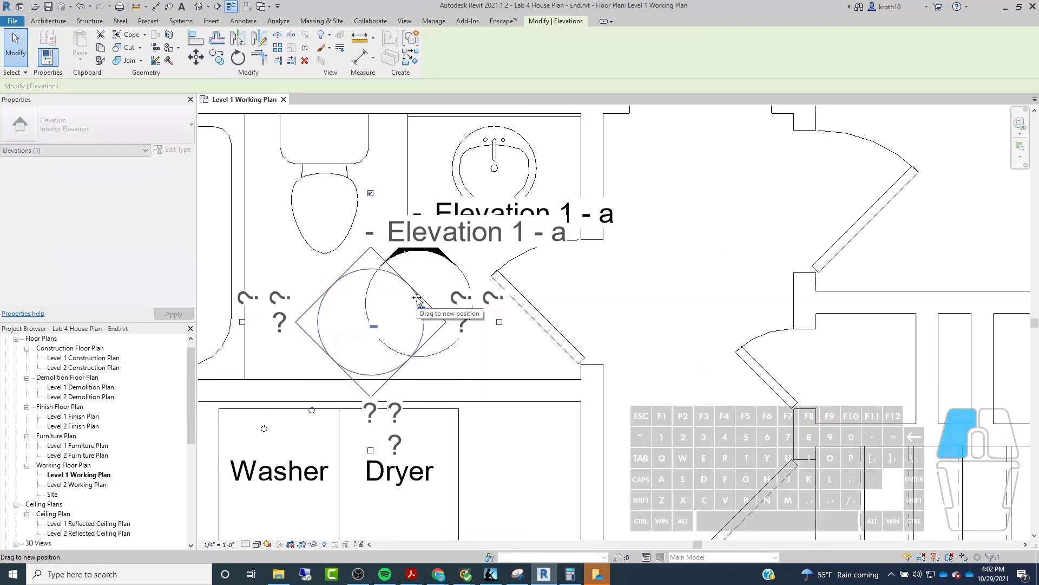
pyautogui.press('Escape')
pyautogui.scroll(-4, 428, 290)
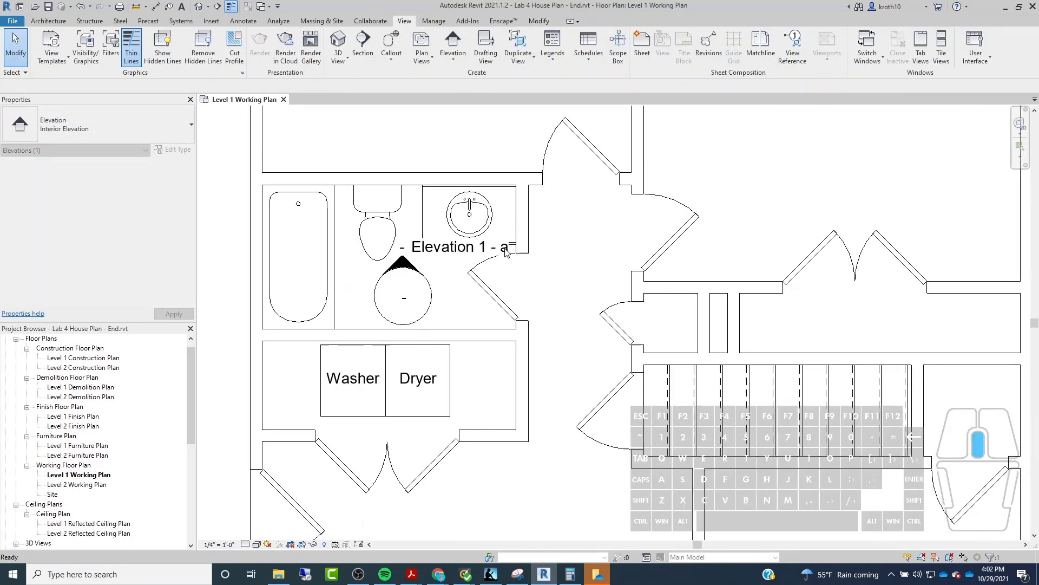
# Step: Open the interior elevation view from the bathroom marker and examine the toilet and sink wall within its crop region
pyautogui.scroll(3, 393, 267)
pyautogui.doubleClick(396, 269)
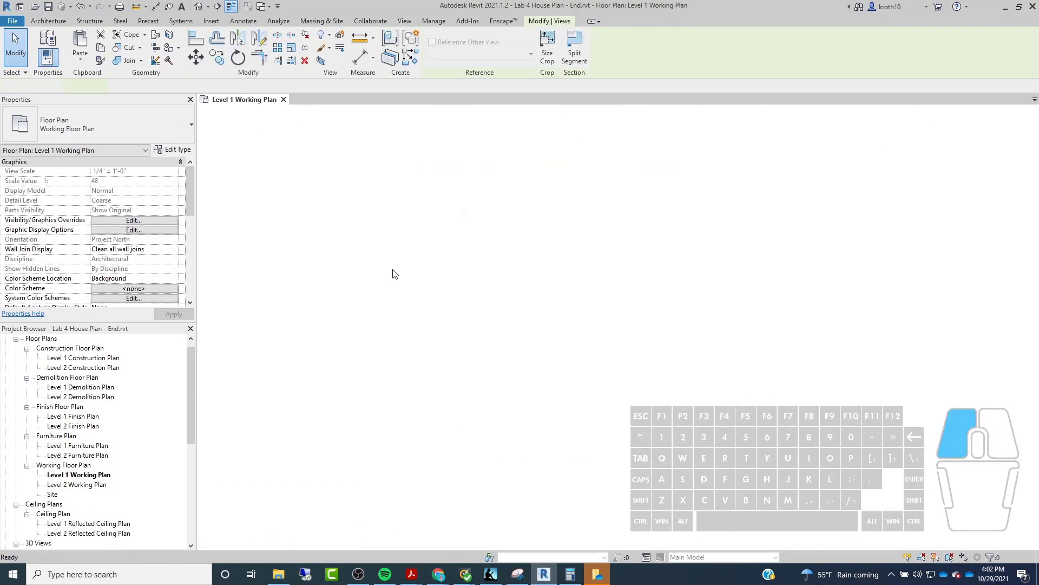
pyautogui.scroll(-3, 432, 281)
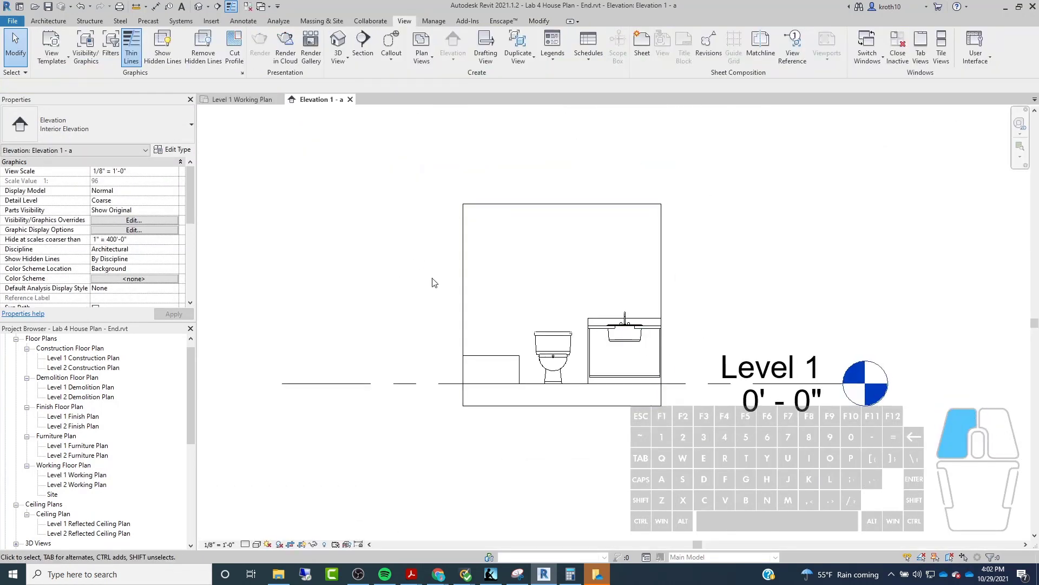
pyautogui.scroll(2, 426, 310)
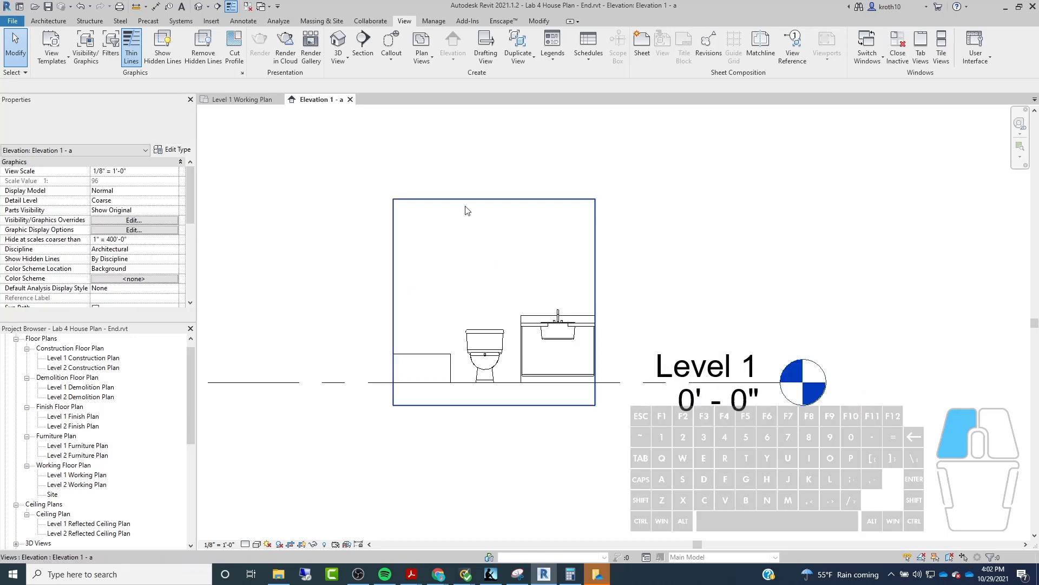
pyautogui.scroll(-2, 745, 326)
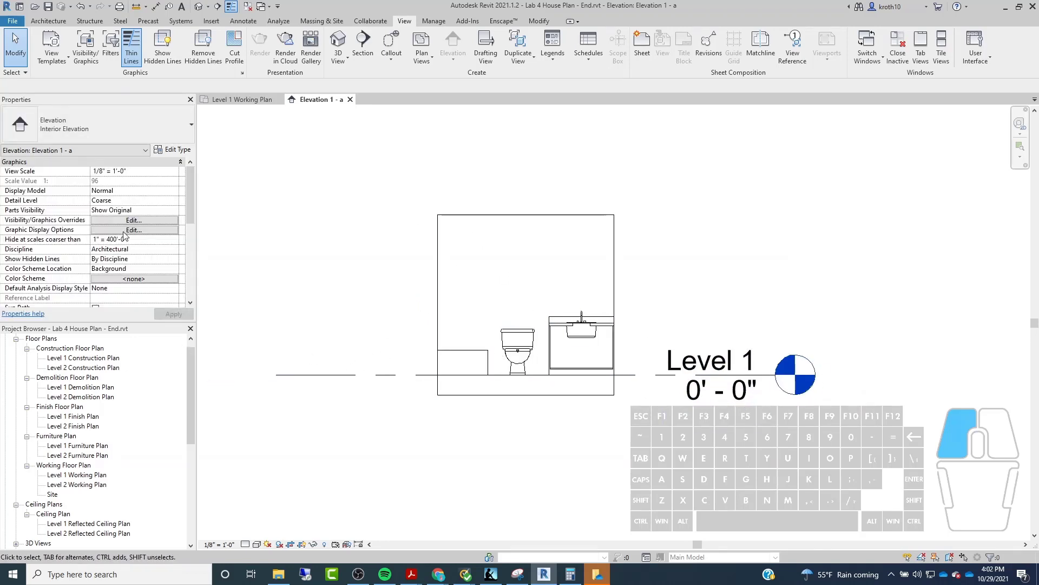
# Step: Assign the Architectural Elevation view template to the bathroom elevation view
pyautogui.scroll(-5, 121, 226)
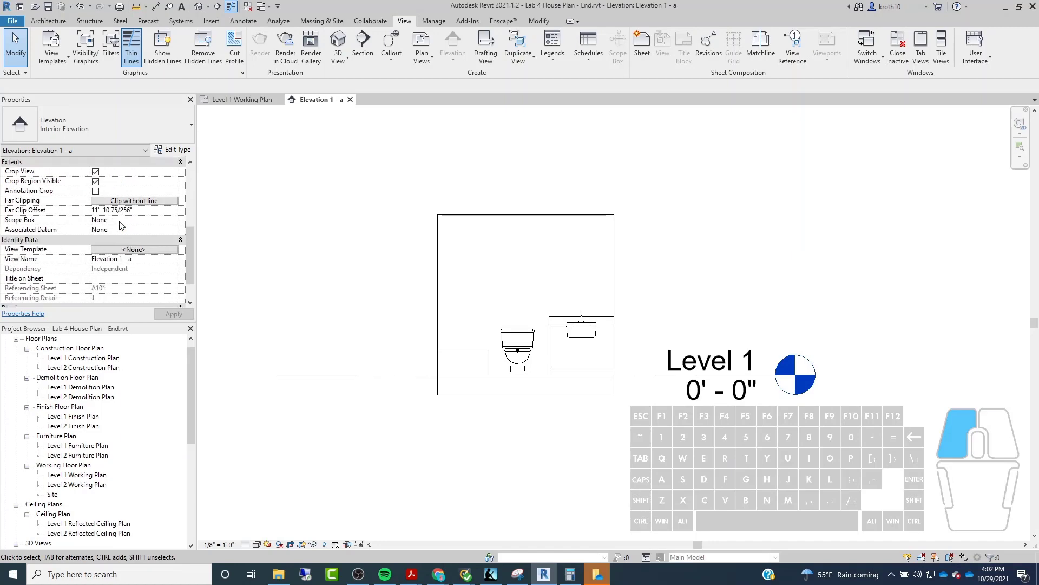
pyautogui.click(153, 255)
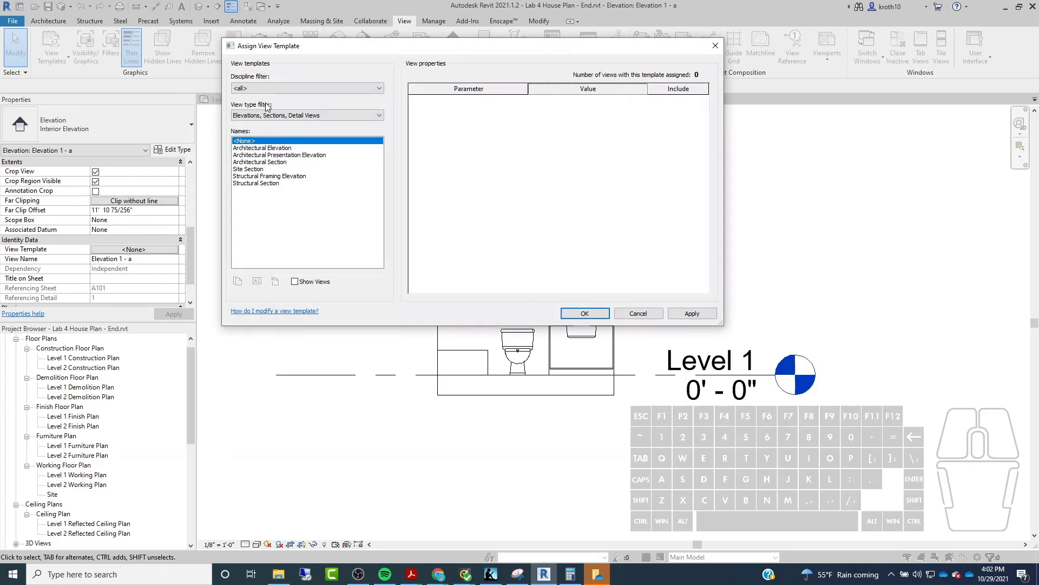
pyautogui.click(280, 147)
pyautogui.click(692, 314)
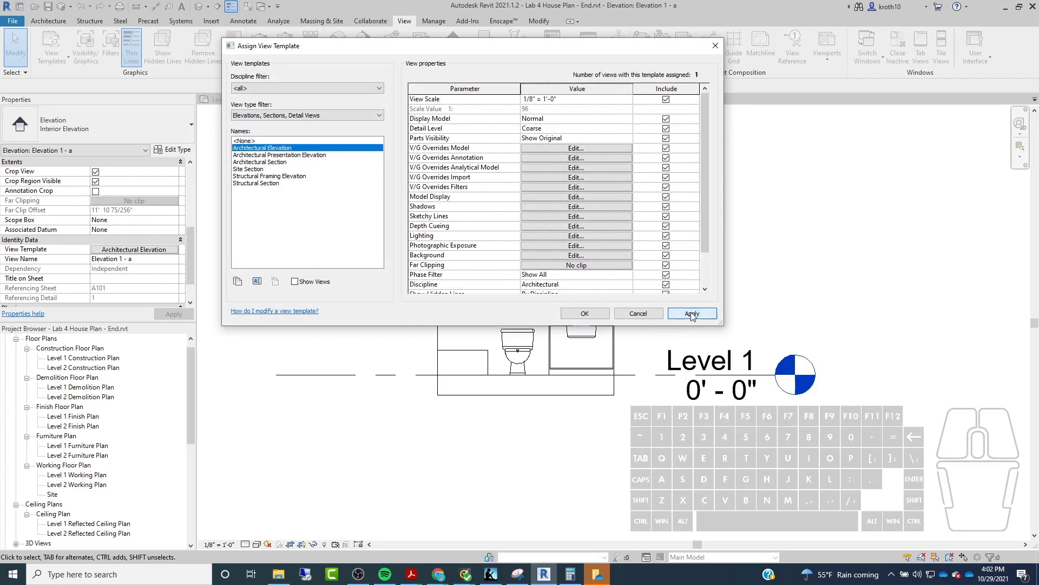
# Step: Turn off the Levels annotation category in the Architectural Elevation template's visibility overrides
pyautogui.moveTo(453, 47); pyautogui.dragTo(301, 99)
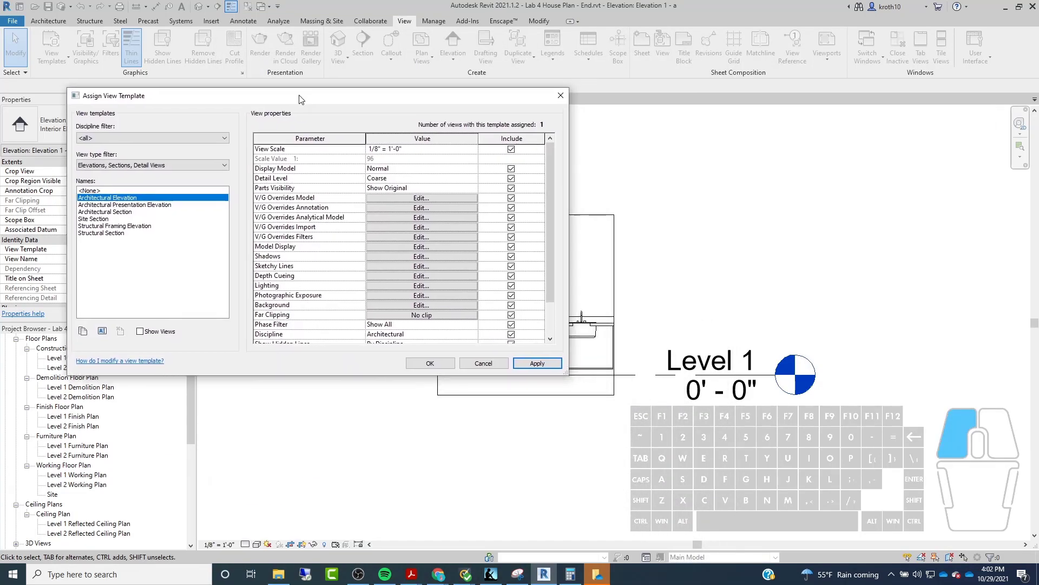
pyautogui.click(400, 198)
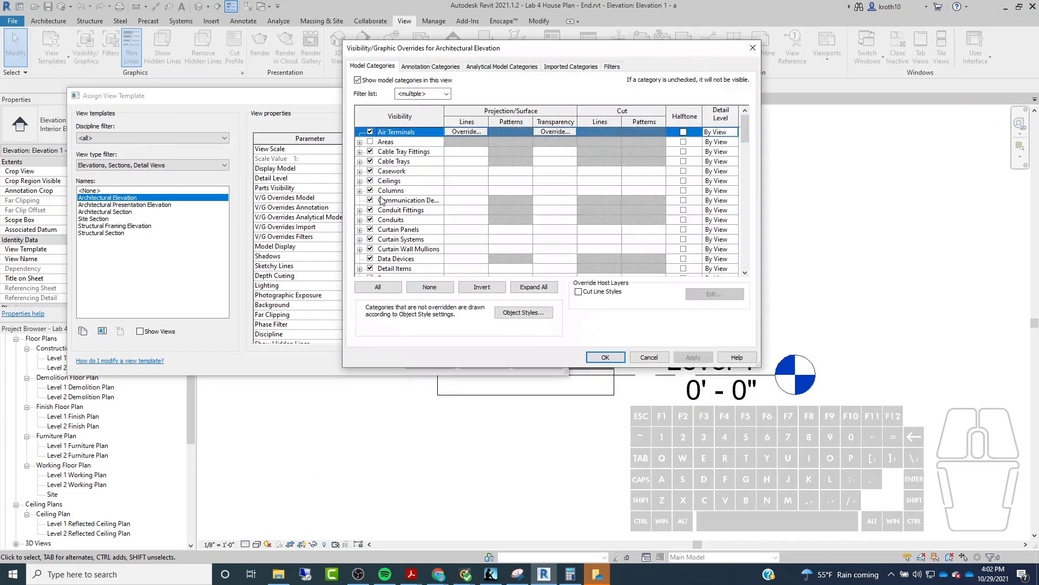
pyautogui.click(423, 67)
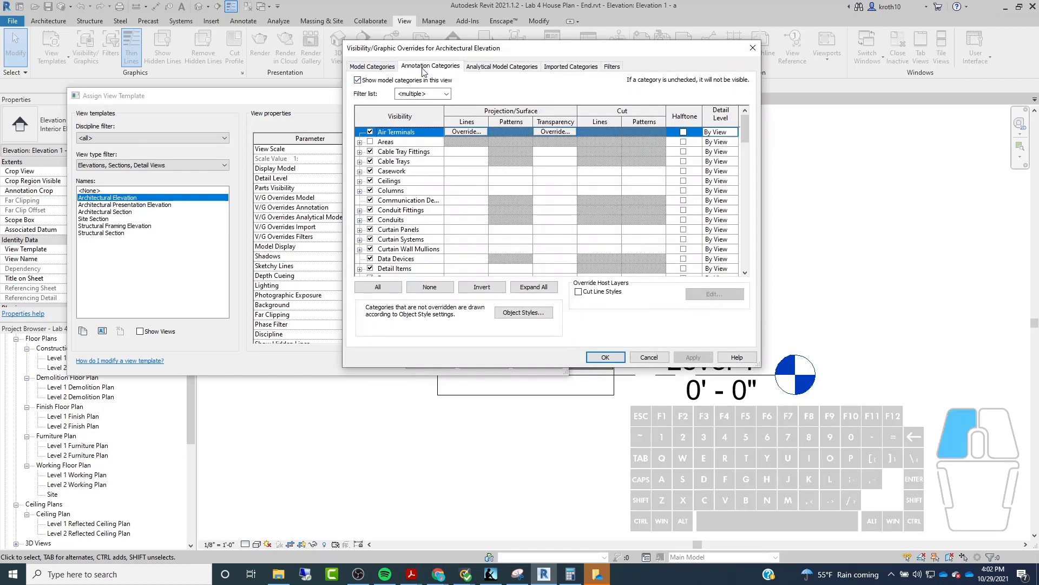
pyautogui.scroll(-1, 413, 193)
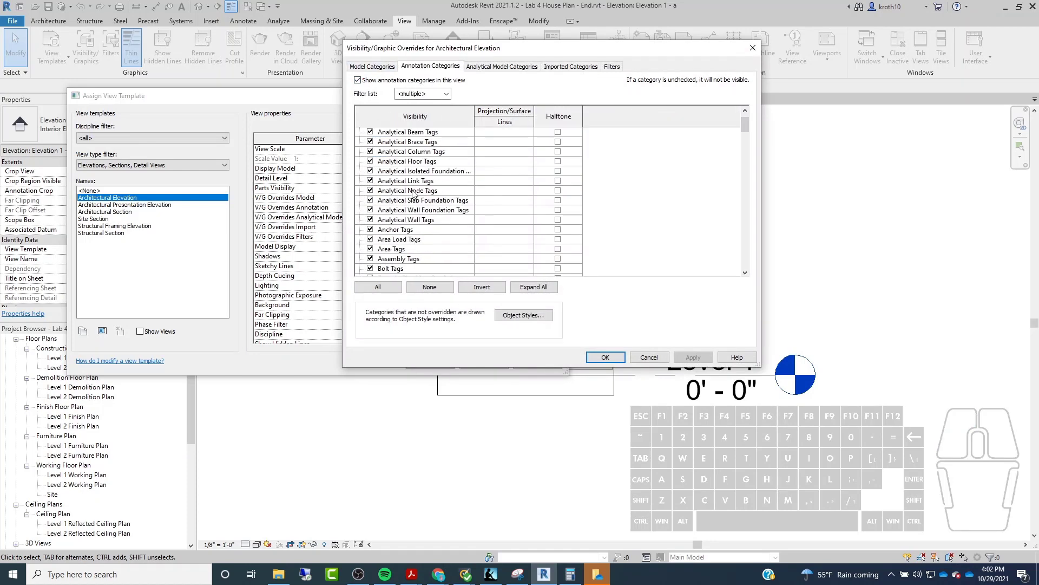
pyautogui.scroll(-12, 413, 193)
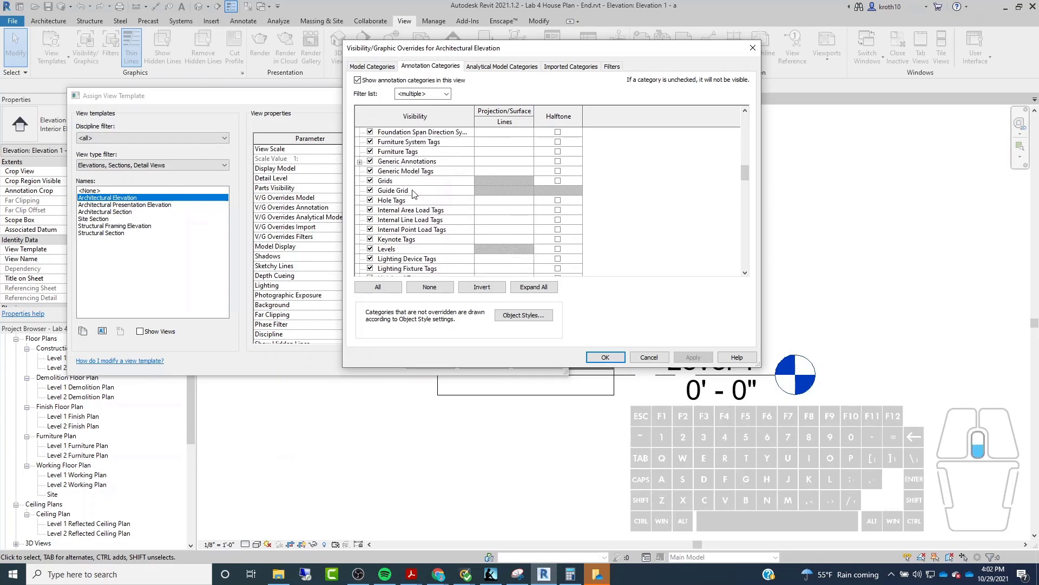
pyautogui.scroll(-1, 414, 194)
pyautogui.click(371, 229)
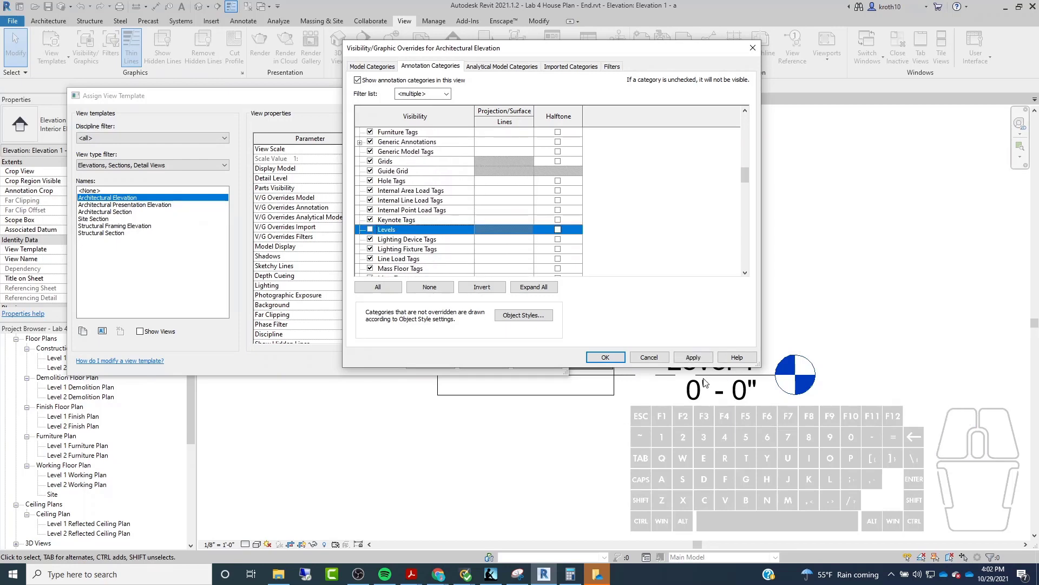
pyautogui.click(689, 357)
pyautogui.scroll(1, 527, 274)
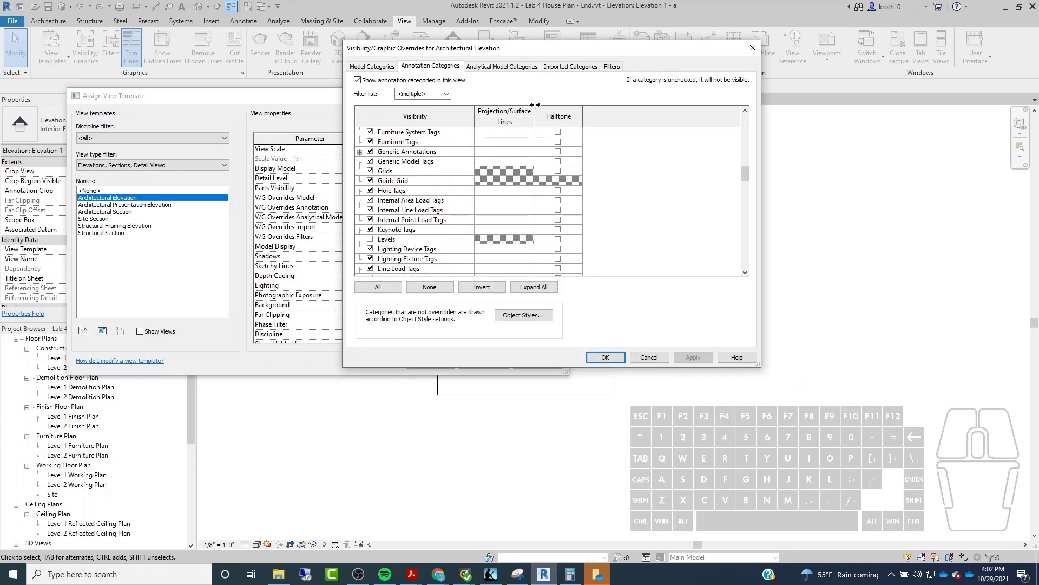
# Step: Turn off the Floors model category in the Architectural Elevation template's visibility overrides and apply the template
pyautogui.moveTo(518, 53); pyautogui.dragTo(638, 72)
pyautogui.click(493, 86)
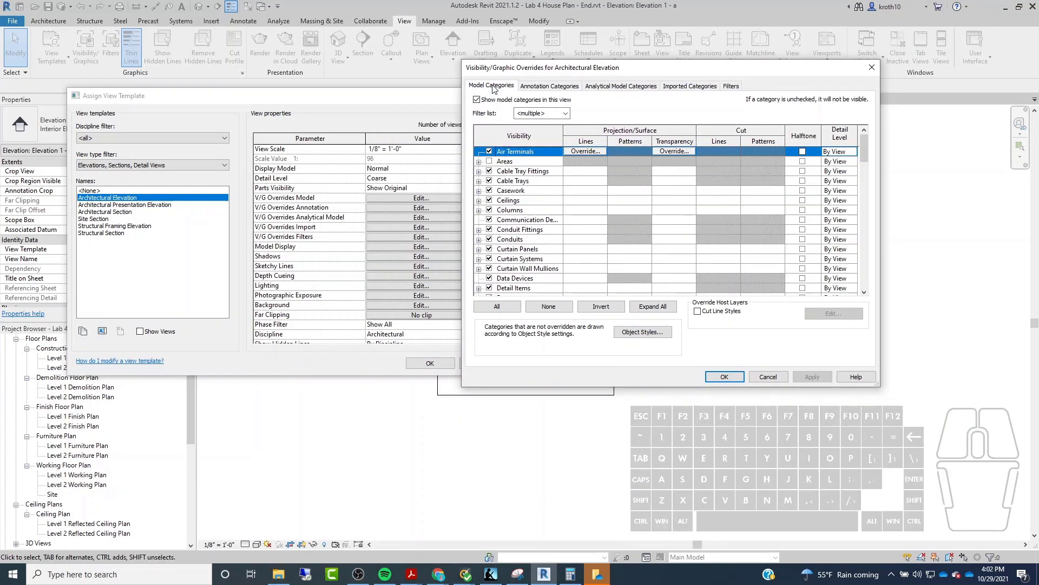
pyautogui.scroll(-5, 528, 250)
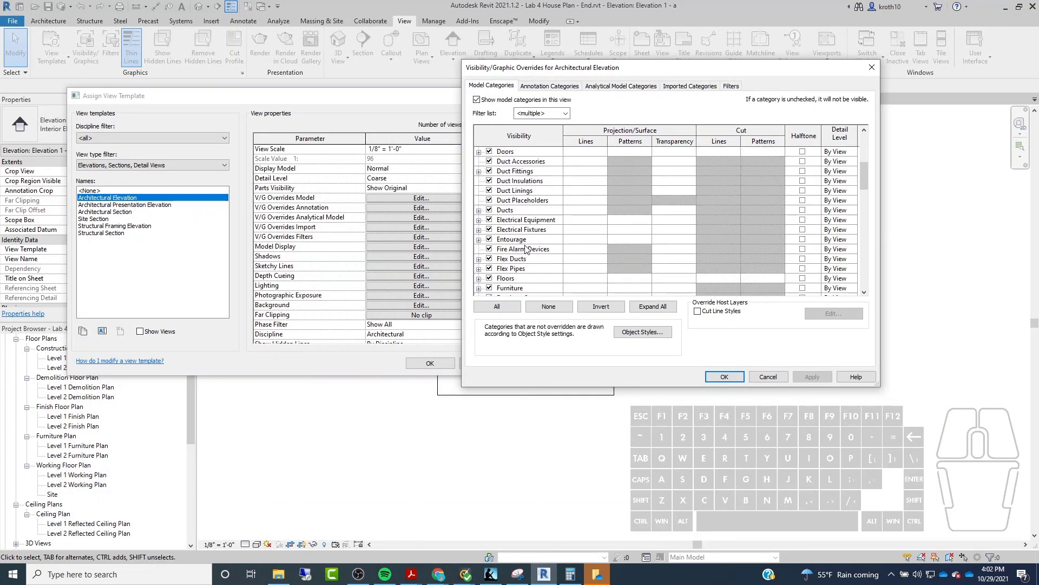
pyautogui.click(489, 268)
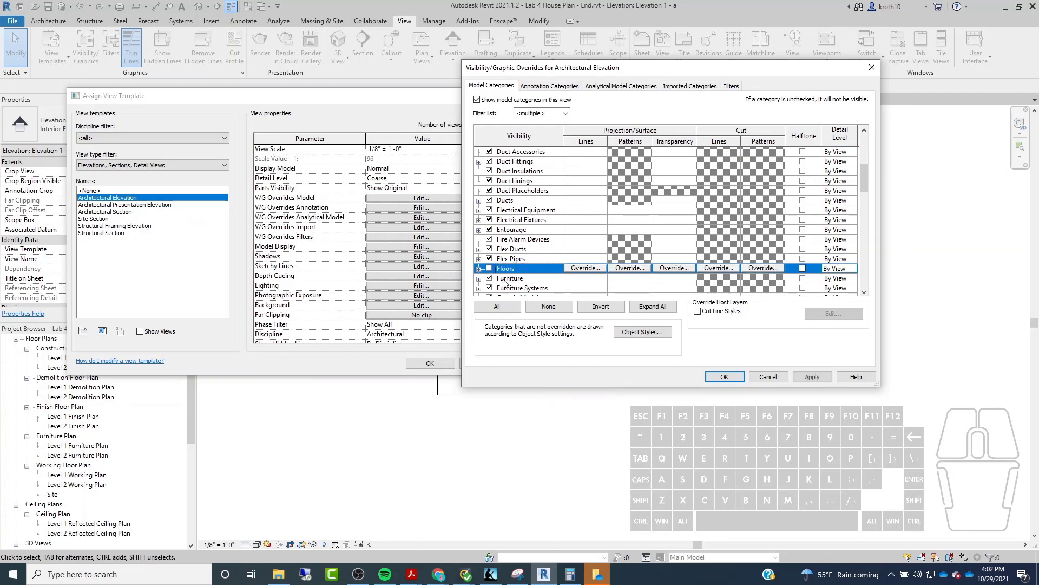
pyautogui.click(830, 378)
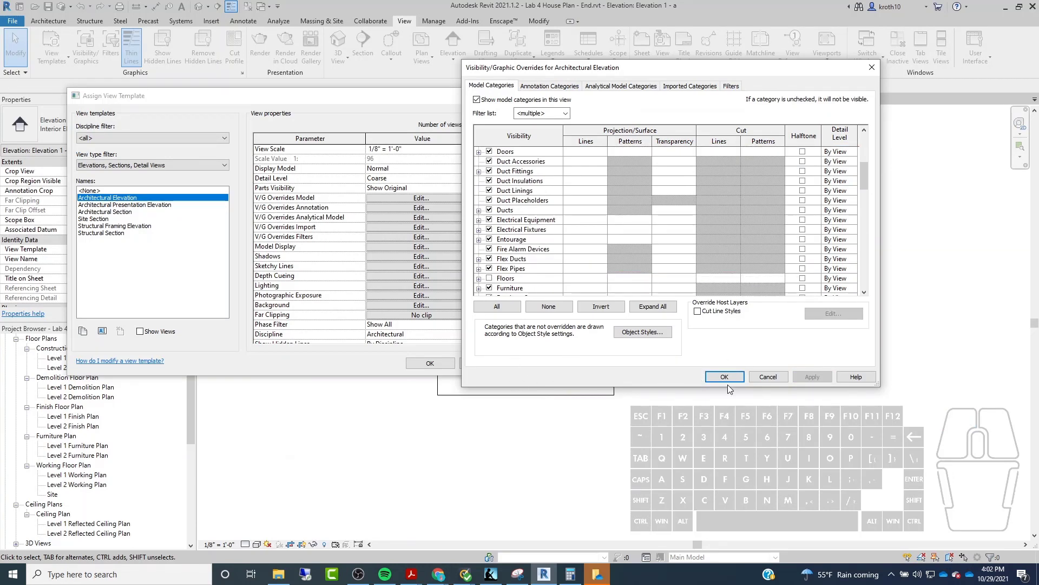
pyautogui.click(724, 377)
pyautogui.moveTo(435, 106); pyautogui.dragTo(314, 57)
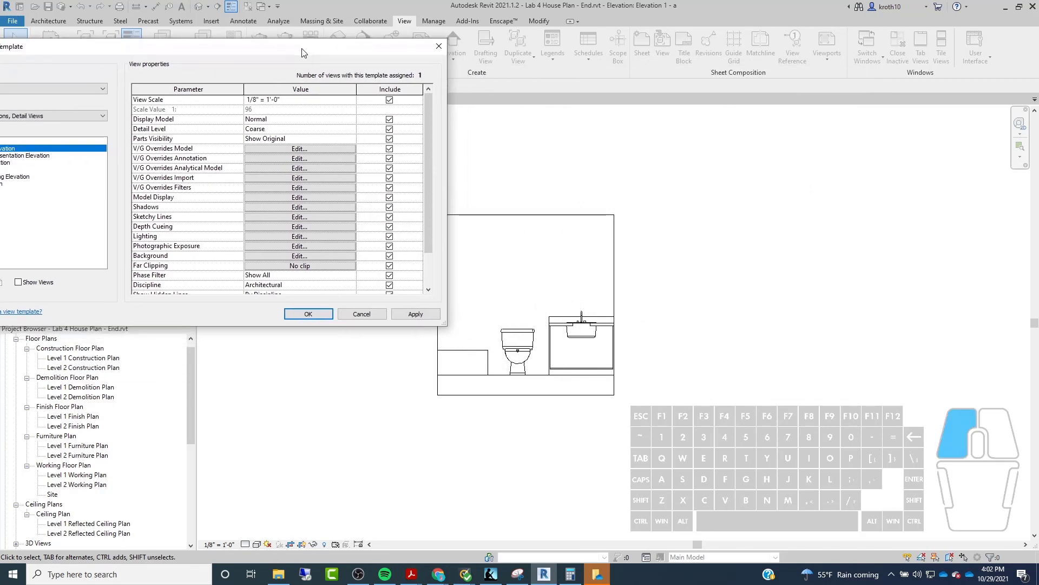
pyautogui.click(401, 319)
pyautogui.click(293, 317)
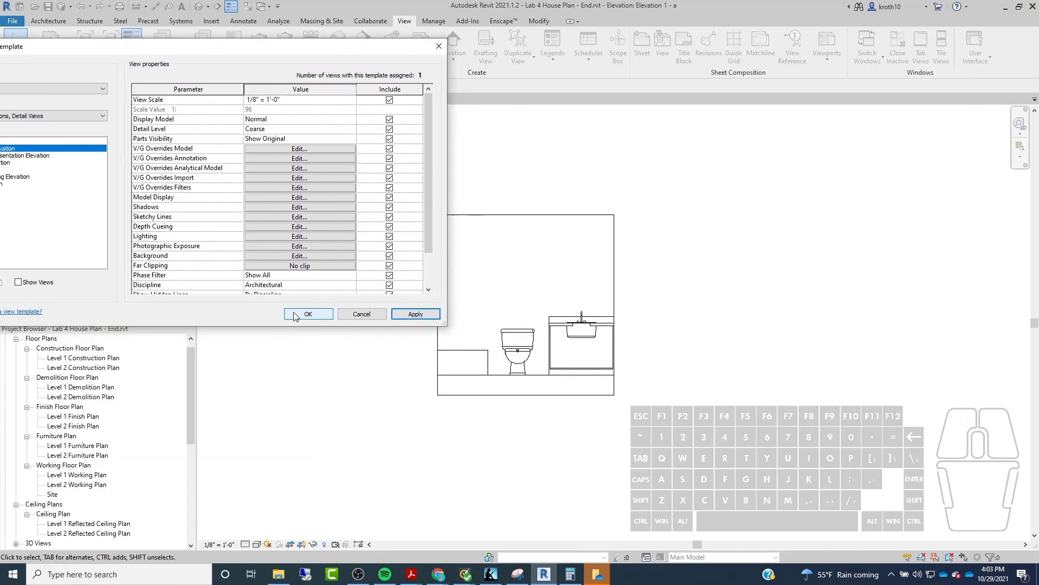
pyautogui.click(295, 315)
# Step: Edit the bathroom elevation's crop profile, raising its bottom edge to the floor line for a crop height of 8' - 0"
pyautogui.click(481, 395)
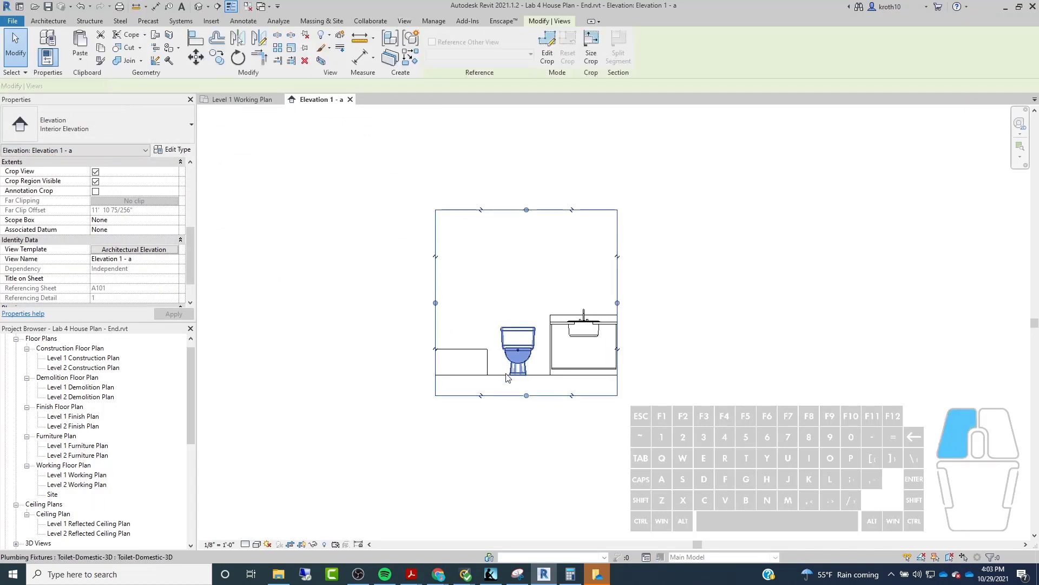
pyautogui.scroll(2, 509, 358)
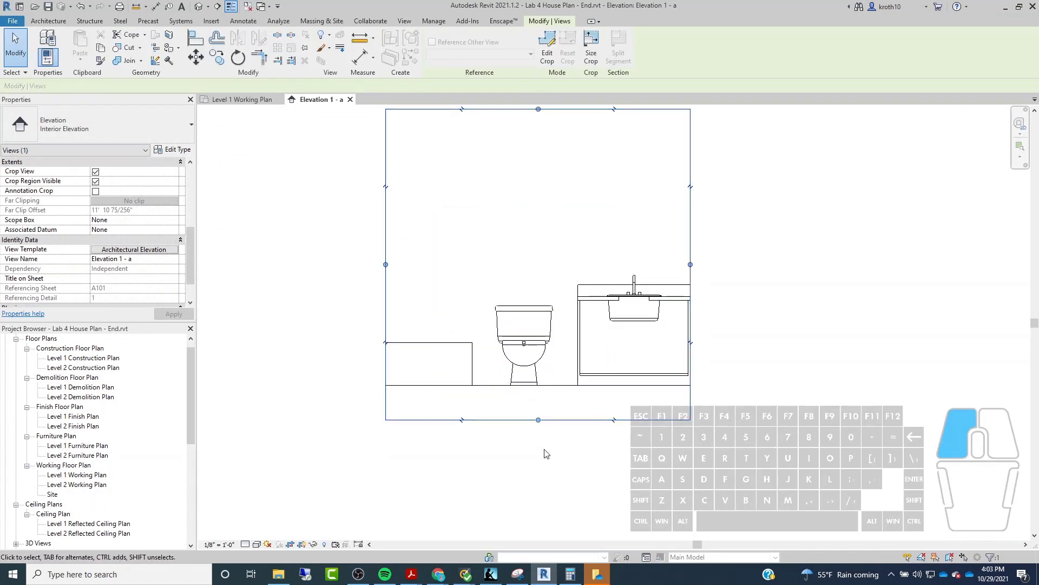
pyautogui.click(548, 52)
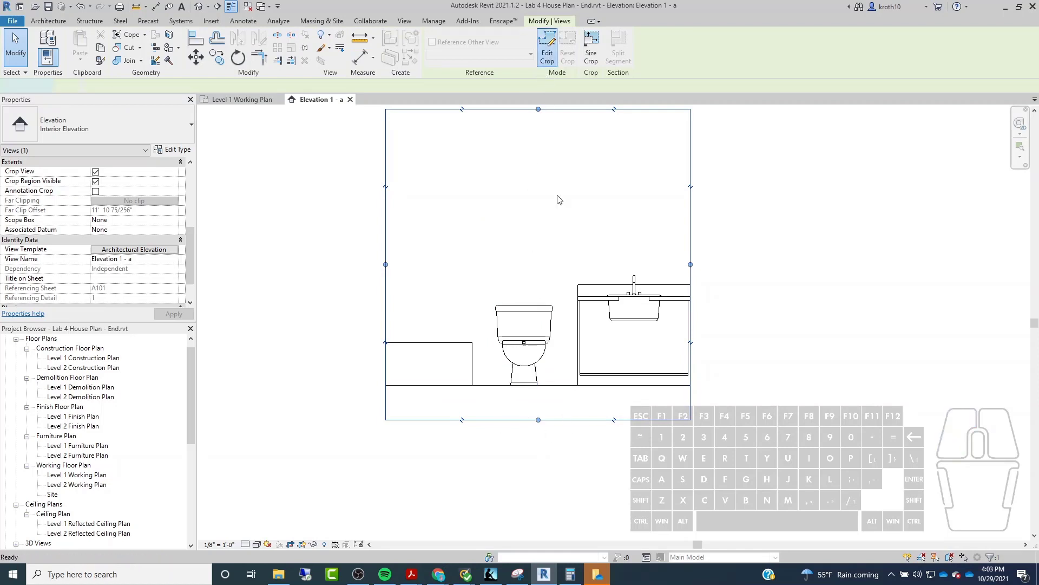
pyautogui.click(466, 419)
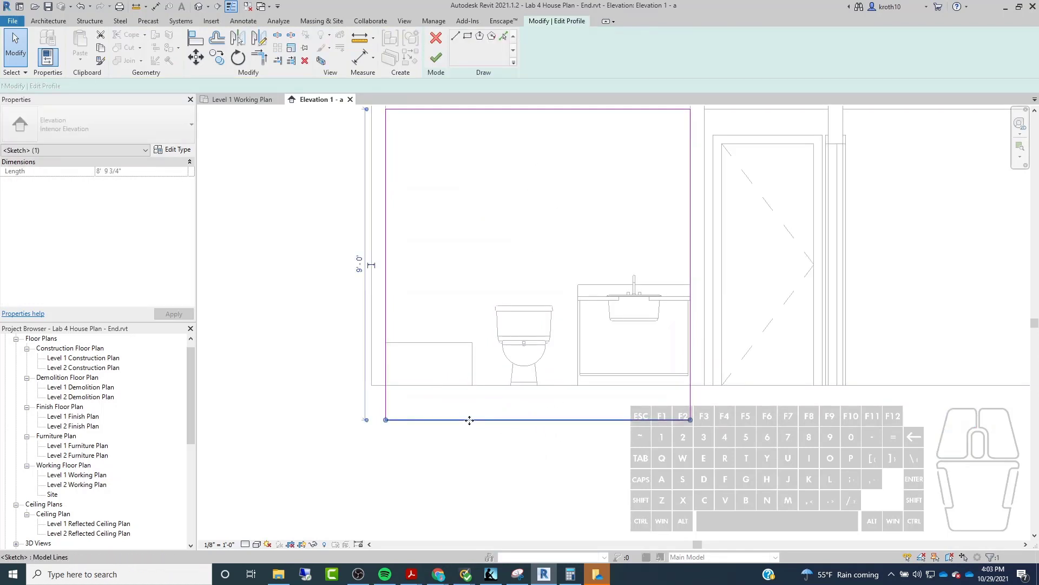
pyautogui.moveTo(469, 419)
pyautogui.mouseDown()
pyautogui.moveTo(471, 378)
pyautogui.moveTo(524, 383)
pyautogui.mouseUp()
pyautogui.scroll(-2, 509, 470)
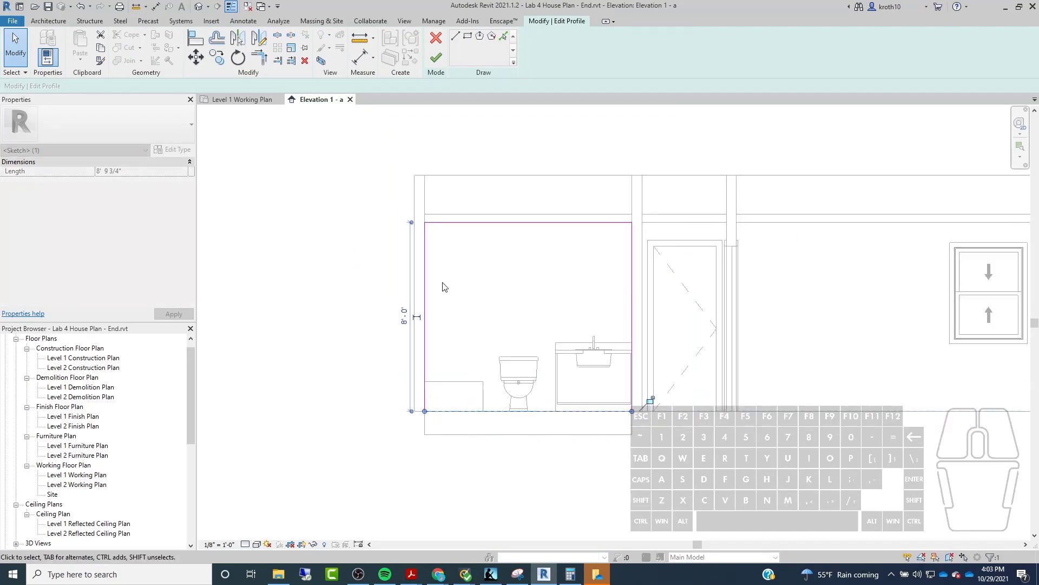
pyautogui.click(436, 57)
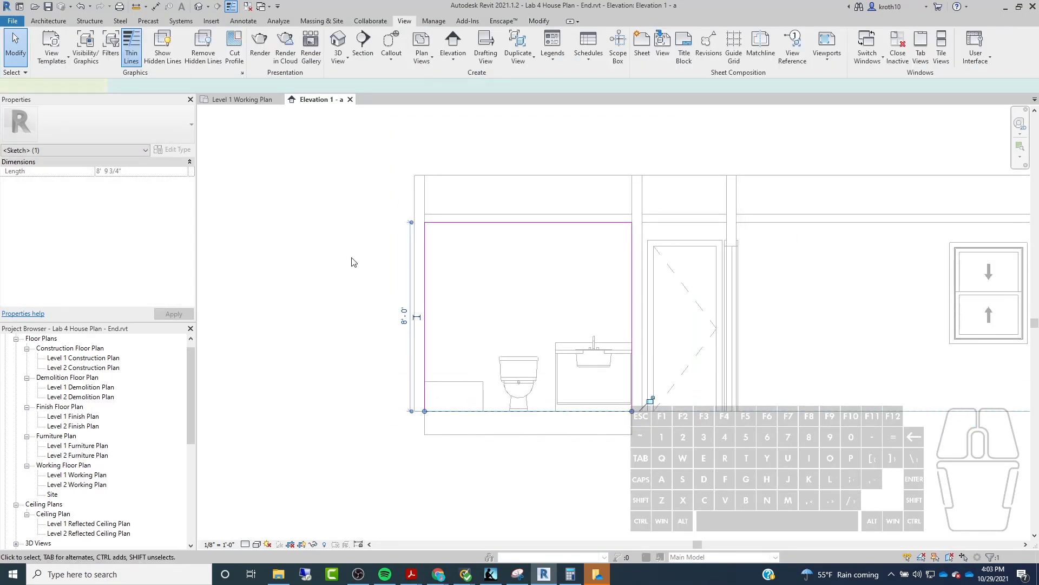
# Step: Examine how the sink and vanity cabinet are cut in the cropped bathroom elevation
pyautogui.scroll(1, 533, 353)
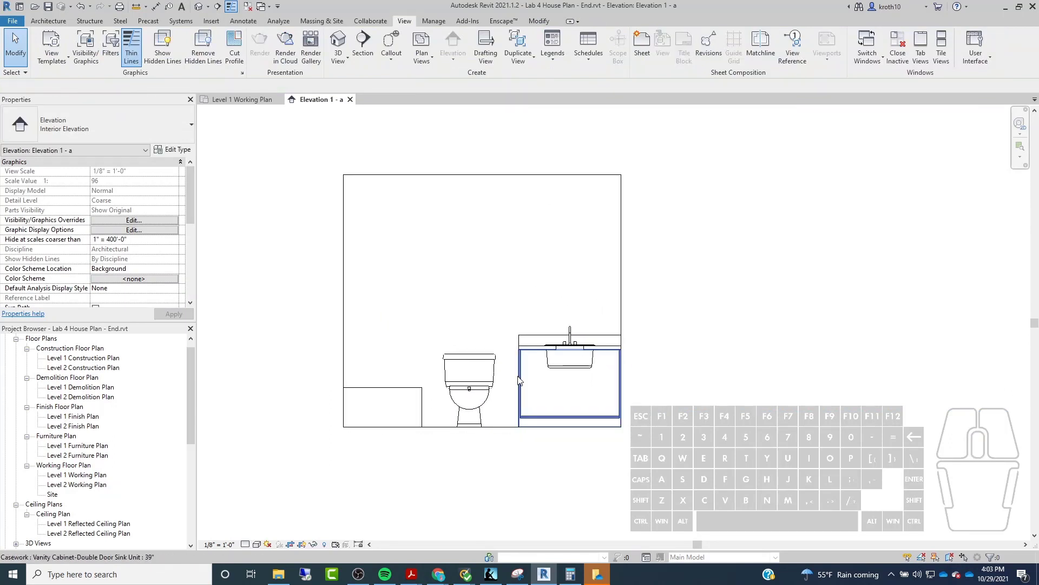
pyautogui.scroll(1, 556, 397)
pyautogui.scroll(2, 557, 372)
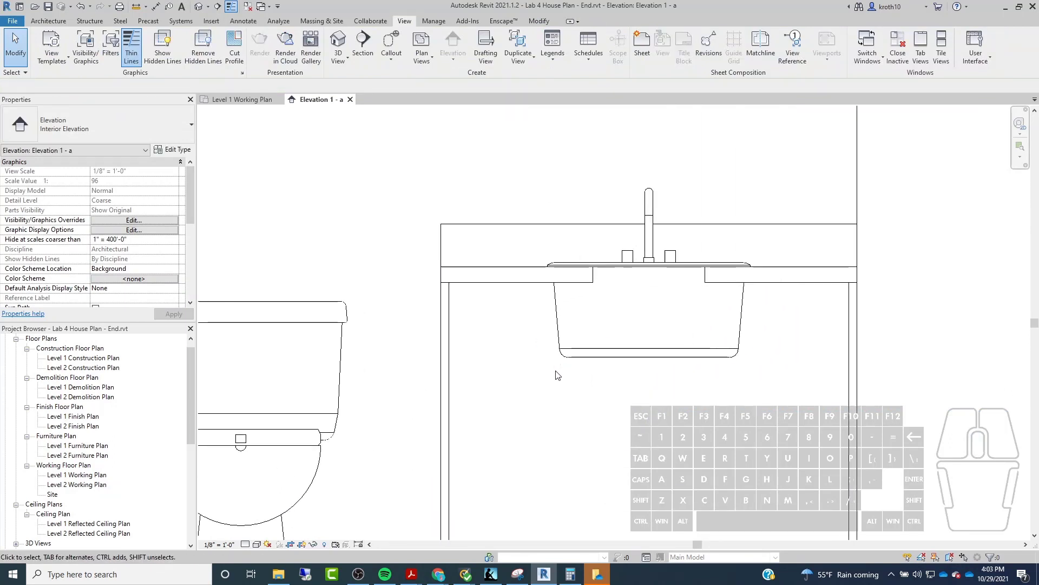
pyautogui.scroll(-1, 557, 374)
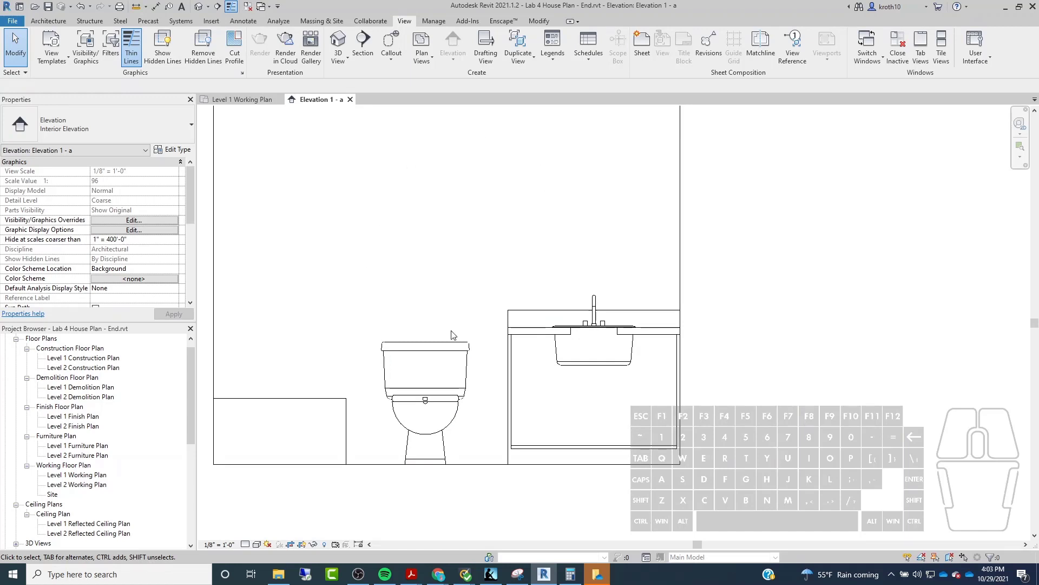
pyautogui.scroll(2, 488, 351)
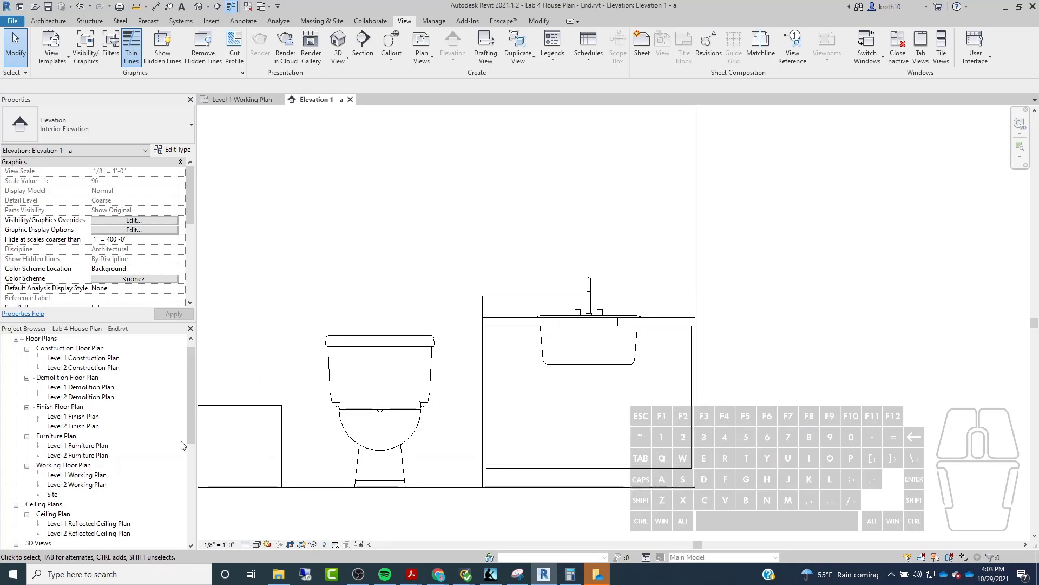
# Step: Return to the Level 1 Working Plan and select the bathroom's interior elevation arrow to show its cut line
pyautogui.click(209, 101)
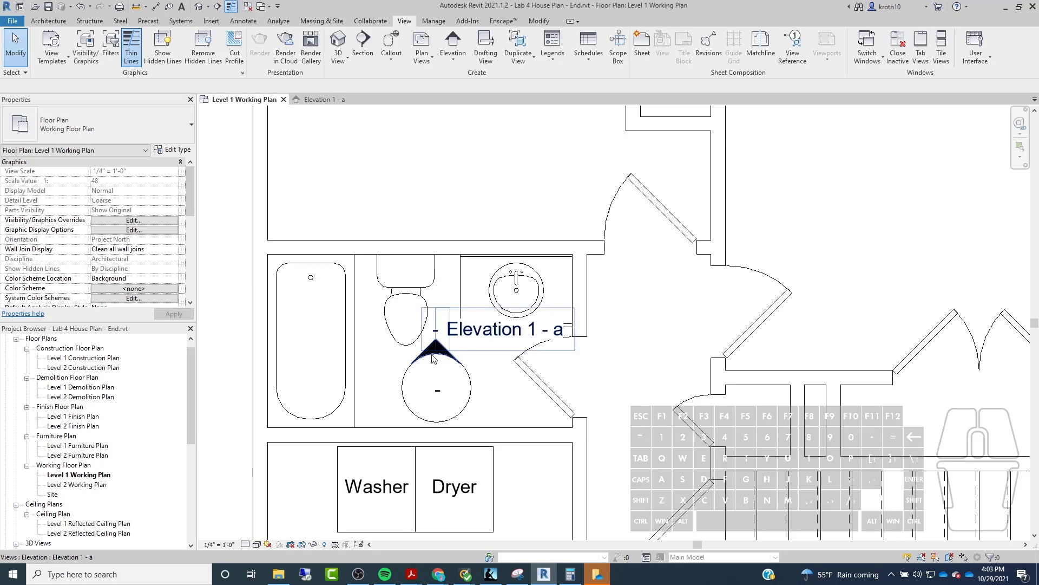
pyautogui.click(433, 359)
pyautogui.scroll(1, 415, 310)
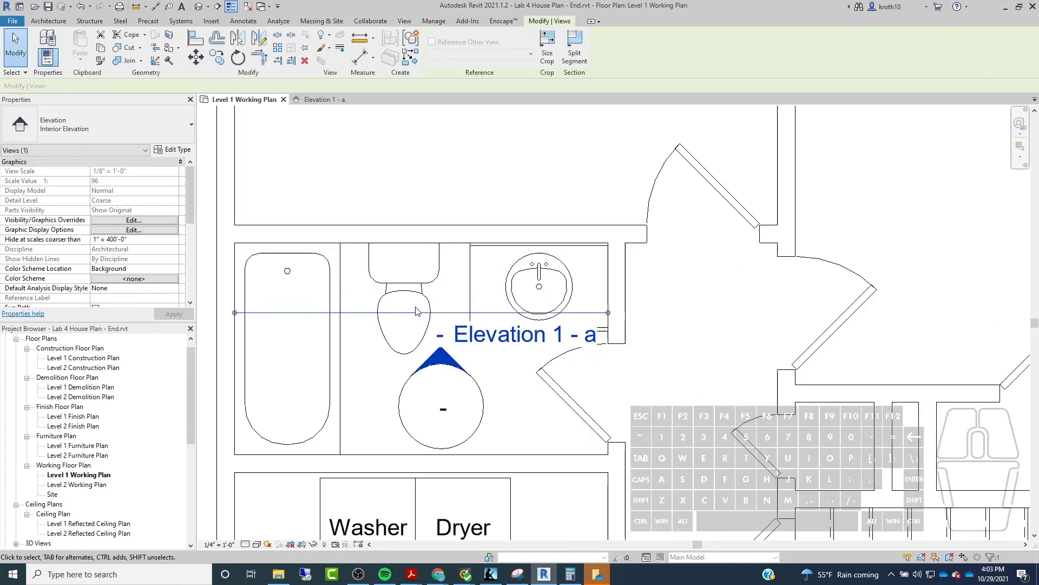
pyautogui.scroll(1, 416, 311)
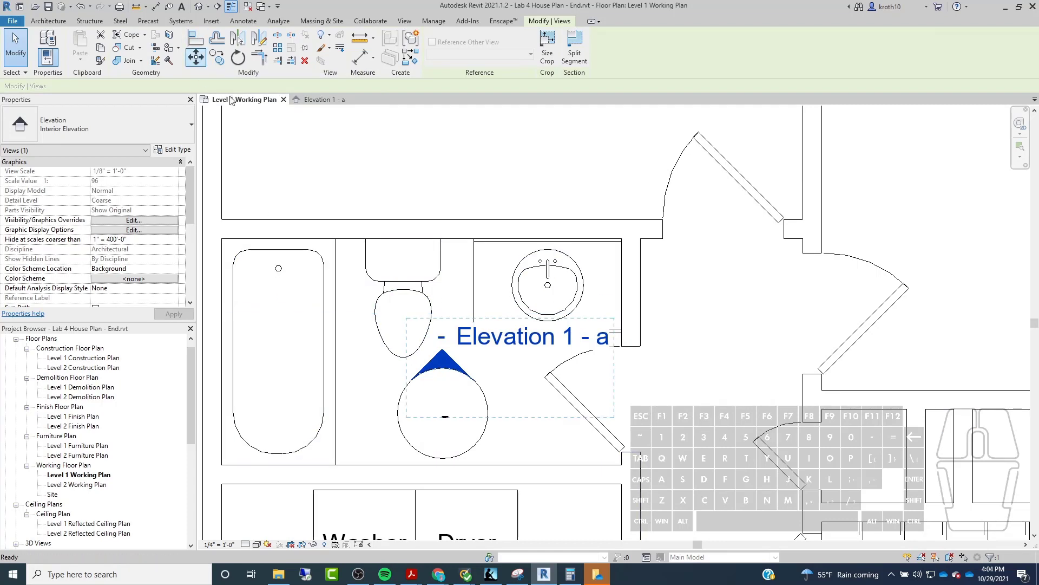
pyautogui.click(195, 56)
pyautogui.scroll(2, 352, 304)
pyautogui.scroll(-3, 352, 298)
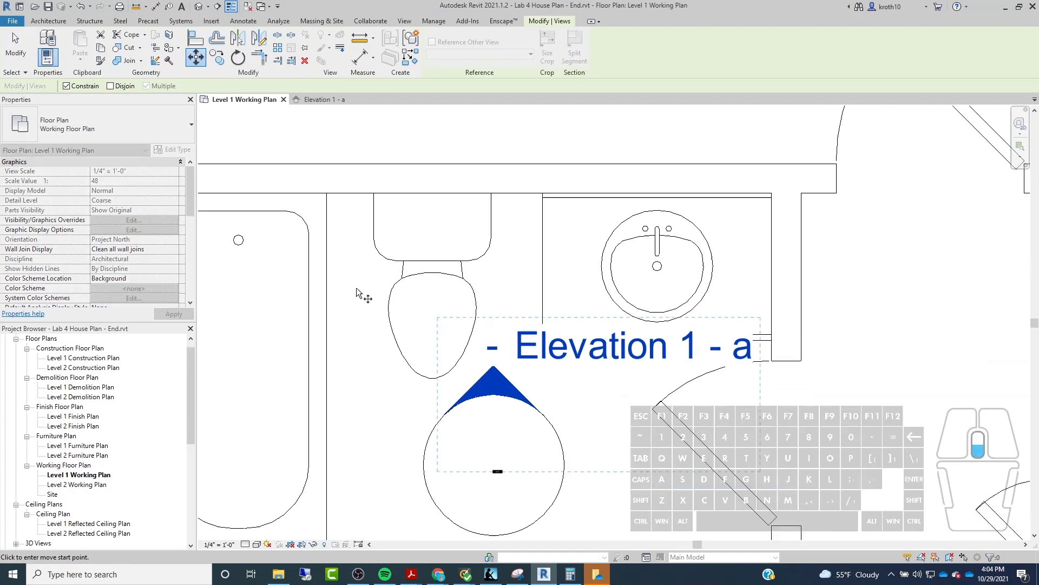
pyautogui.press('Escape')
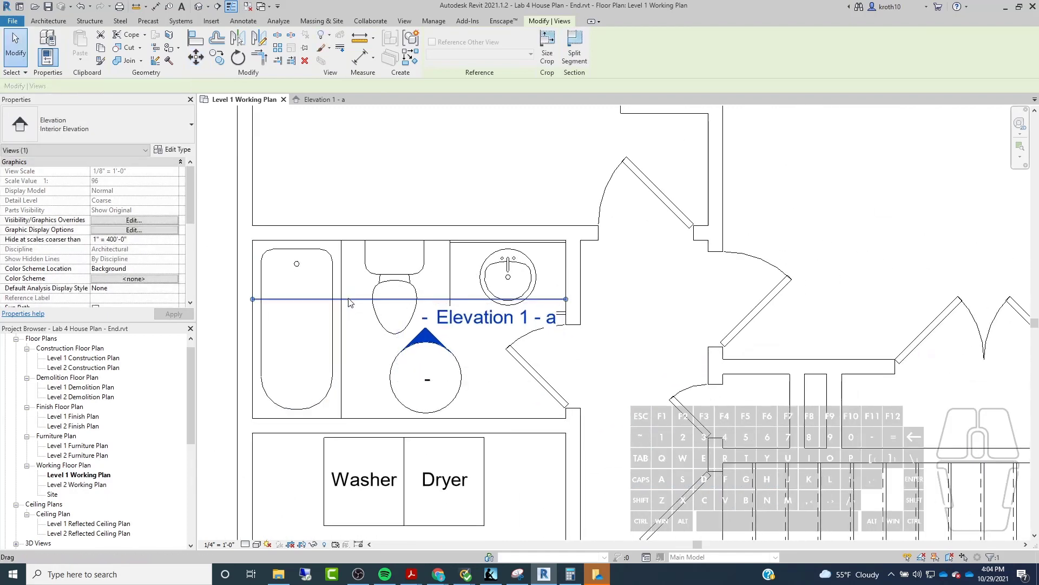
# Step: Move the bathroom elevation's cut line 0' - 4" away from the toilet wall, and nudge it slightly further to clear the vanity front
pyautogui.scroll(3, 317, 295)
pyautogui.moveTo(321, 282); pyautogui.dragTo(457, 243, button='middle')
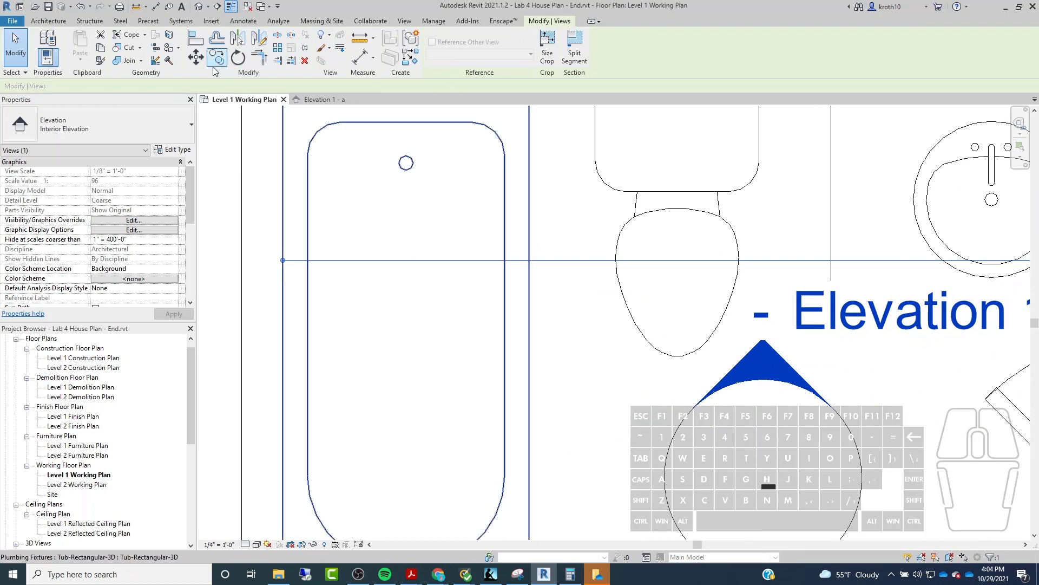
pyautogui.click(196, 56)
pyautogui.click(552, 257)
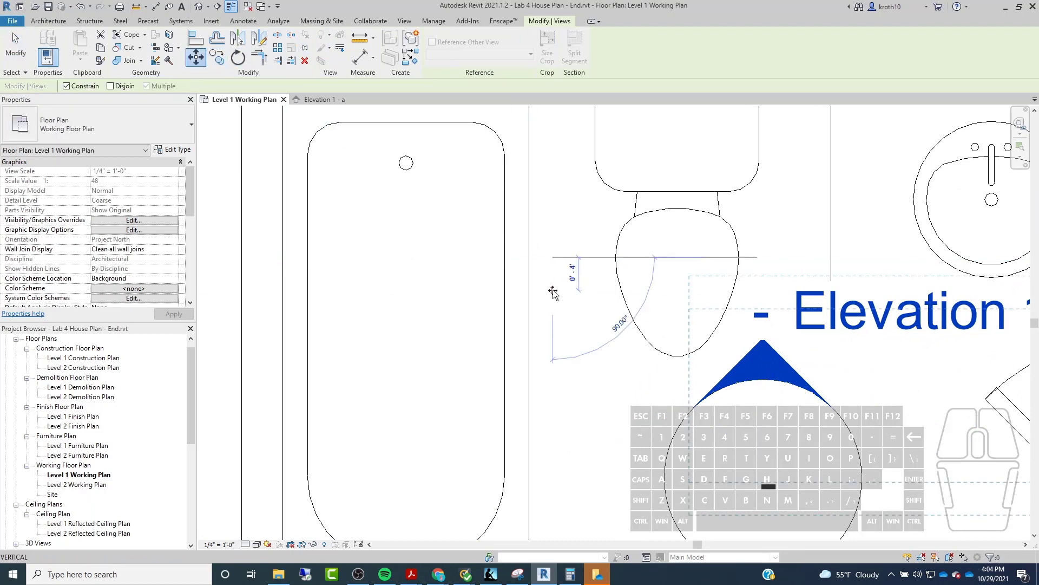
pyautogui.click(553, 292)
pyautogui.scroll(-2, 517, 259)
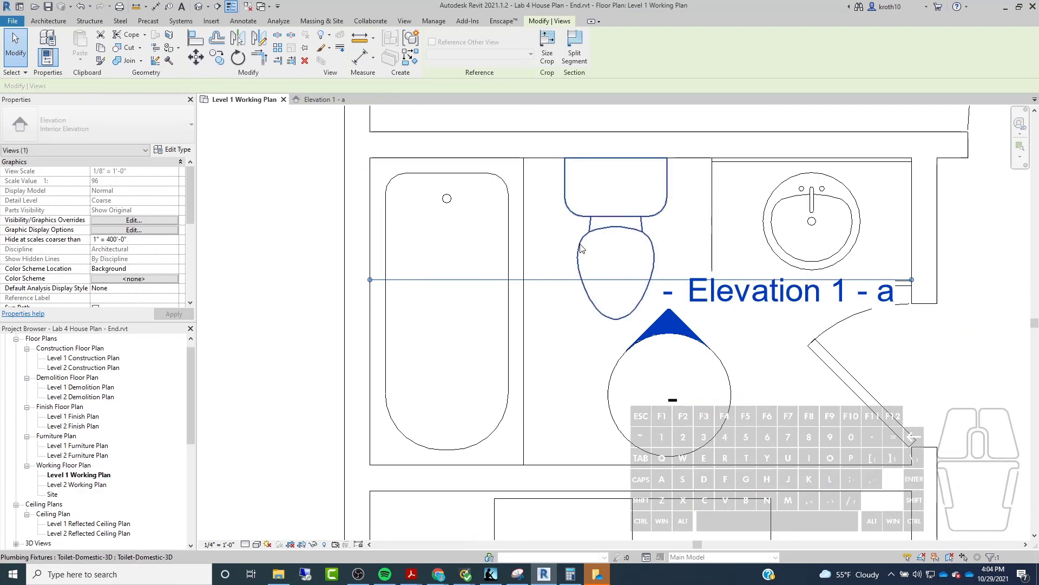
pyautogui.press('Down')
pyautogui.press('Down')
pyautogui.press('Down')
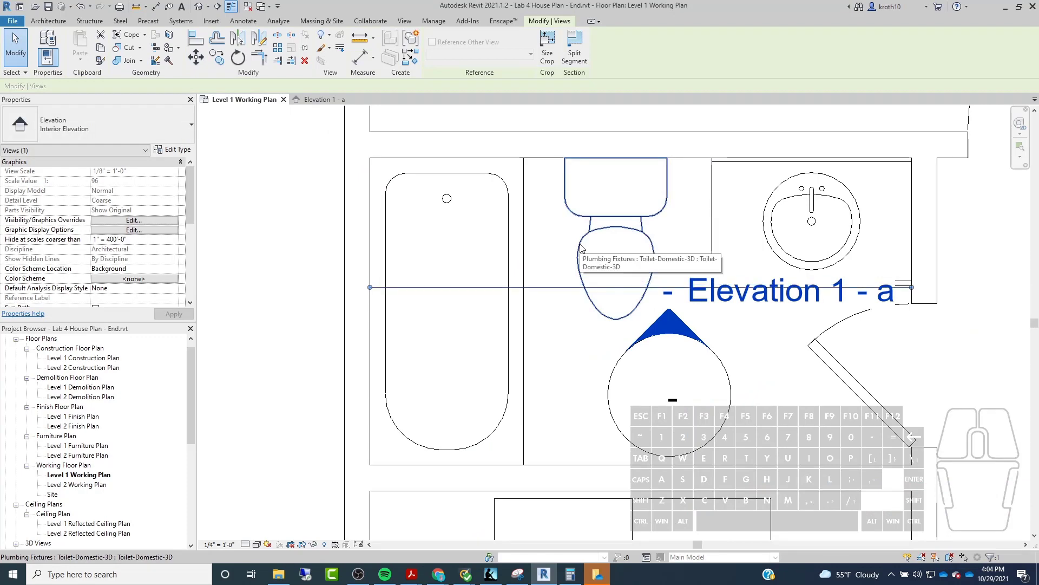
# Step: Split the elevation's cut line between the toilet and vanity, and offset the tub-side segment to just inside the wall shared with the laundry
pyautogui.scroll(2, 884, 281)
pyautogui.scroll(3, 812, 347)
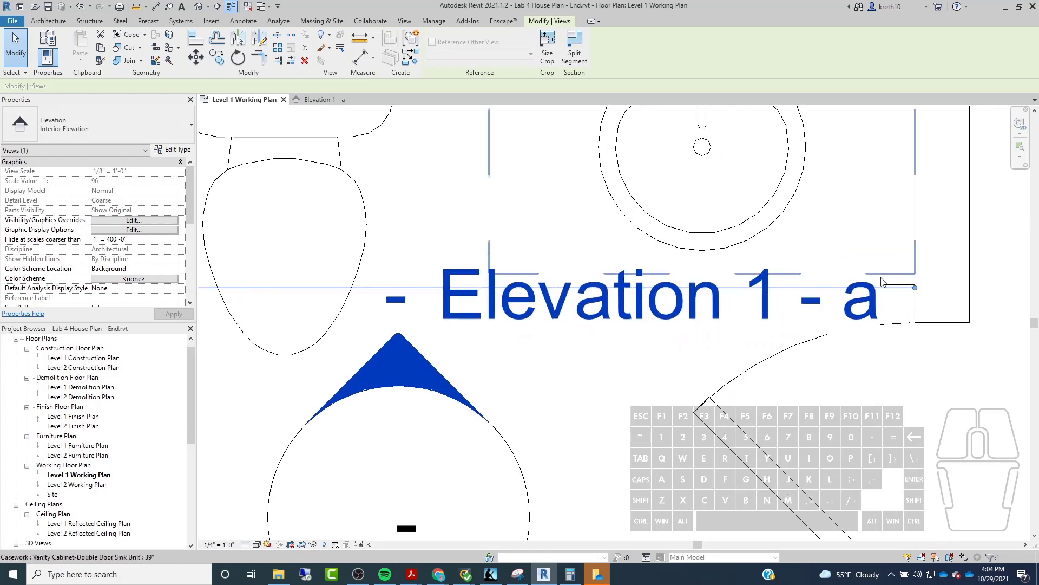
pyautogui.scroll(-3, 569, 390)
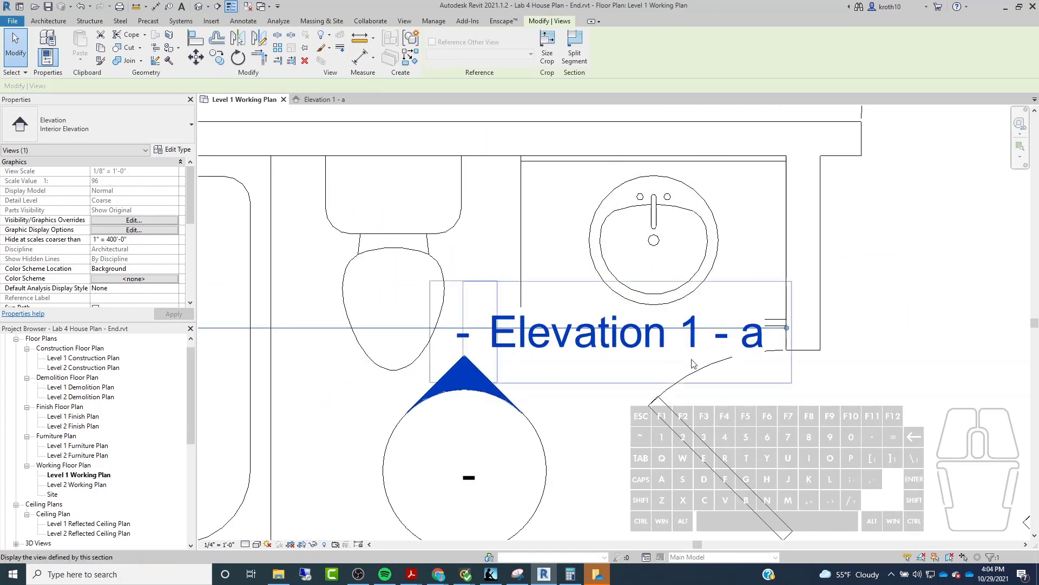
pyautogui.scroll(-3, 668, 260)
pyautogui.scroll(2, 432, 258)
pyautogui.moveTo(431, 259); pyautogui.dragTo(480, 221, button='middle')
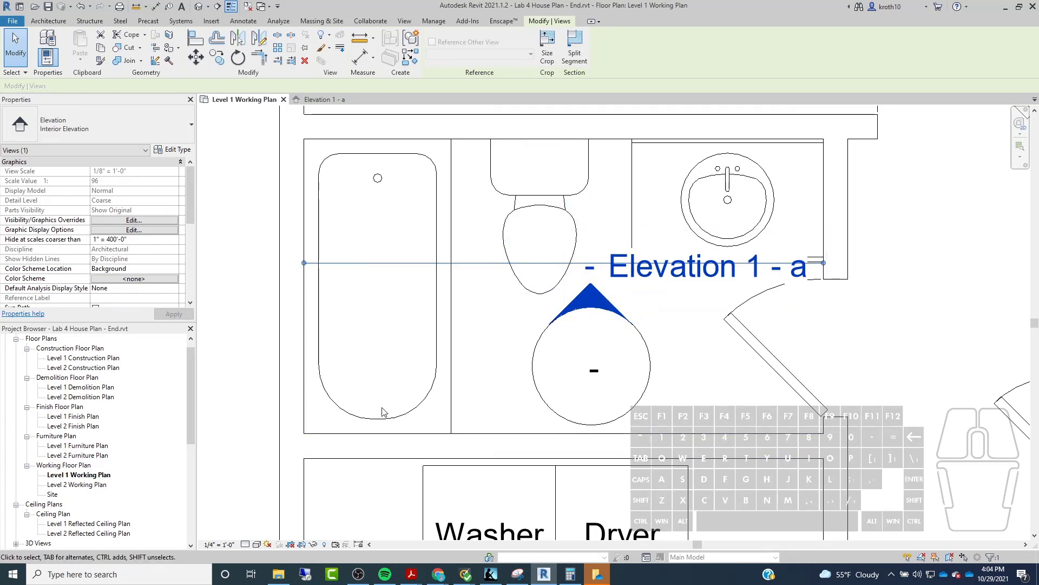
pyautogui.click(575, 61)
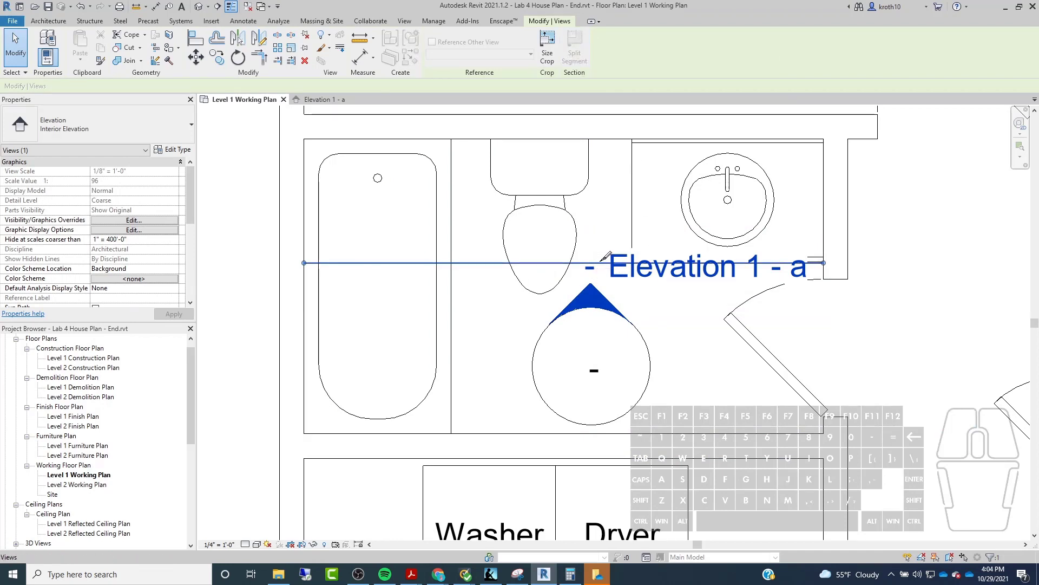
pyautogui.click(603, 263)
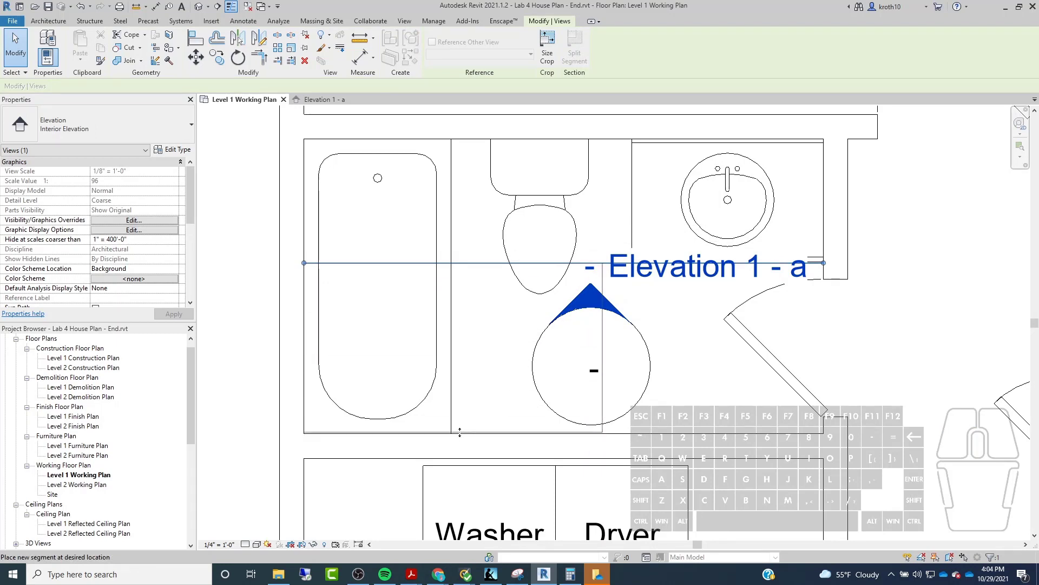
pyautogui.click(458, 427)
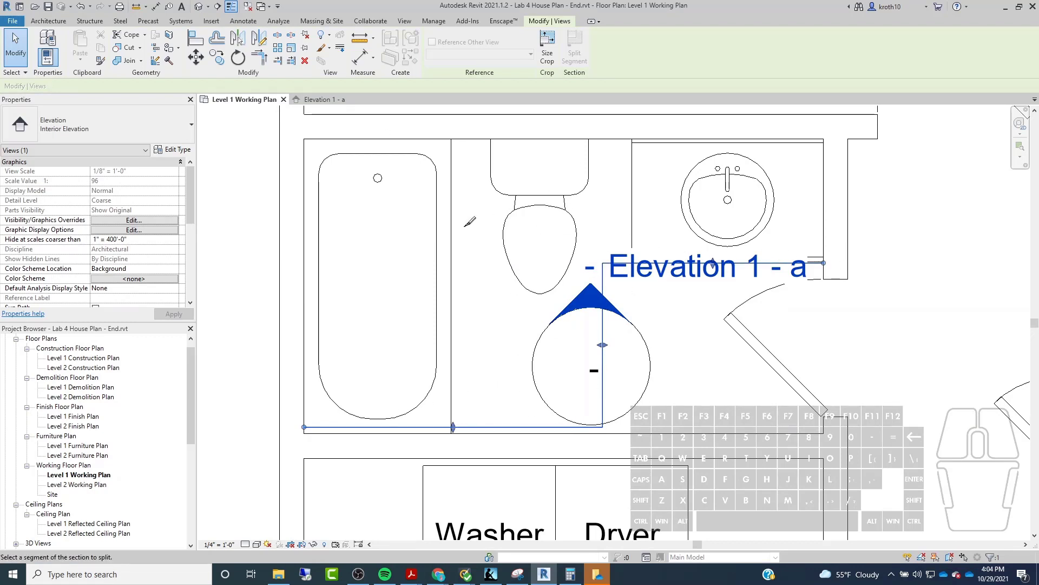
pyautogui.press('Escape')
pyautogui.press('Escape')
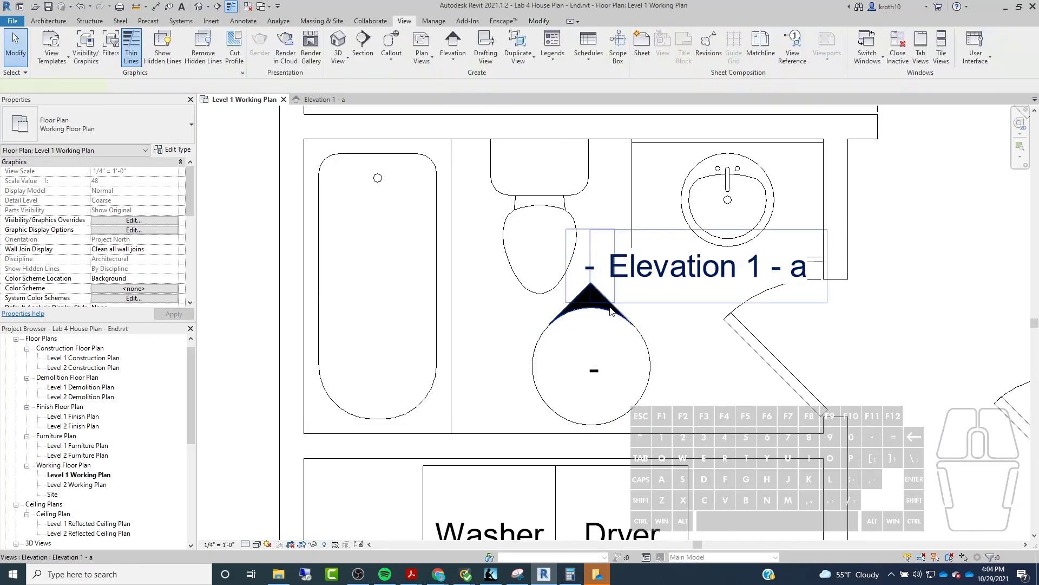
# Step: Open the bathroom elevation from its arrow and examine the tub, toilet and vanity cabinet front
pyautogui.doubleClick(610, 310)
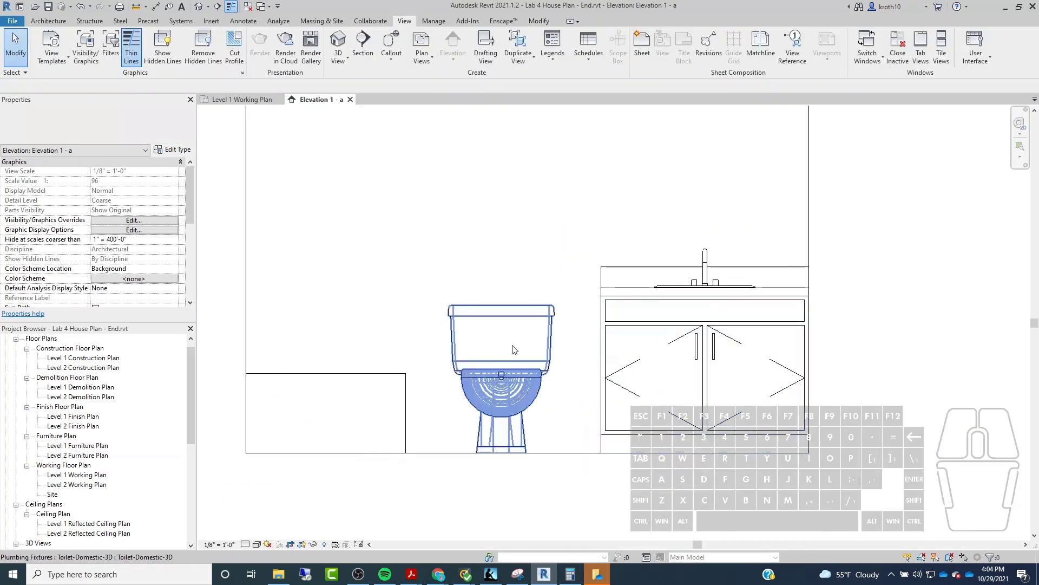
pyautogui.scroll(-2, 487, 325)
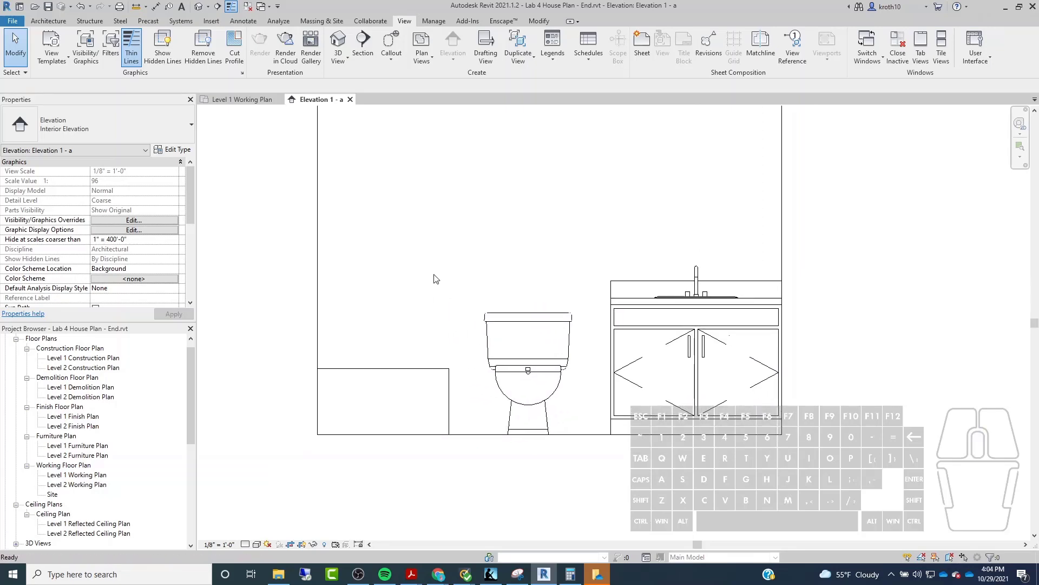
pyautogui.scroll(5, 512, 382)
pyautogui.scroll(-5, 530, 423)
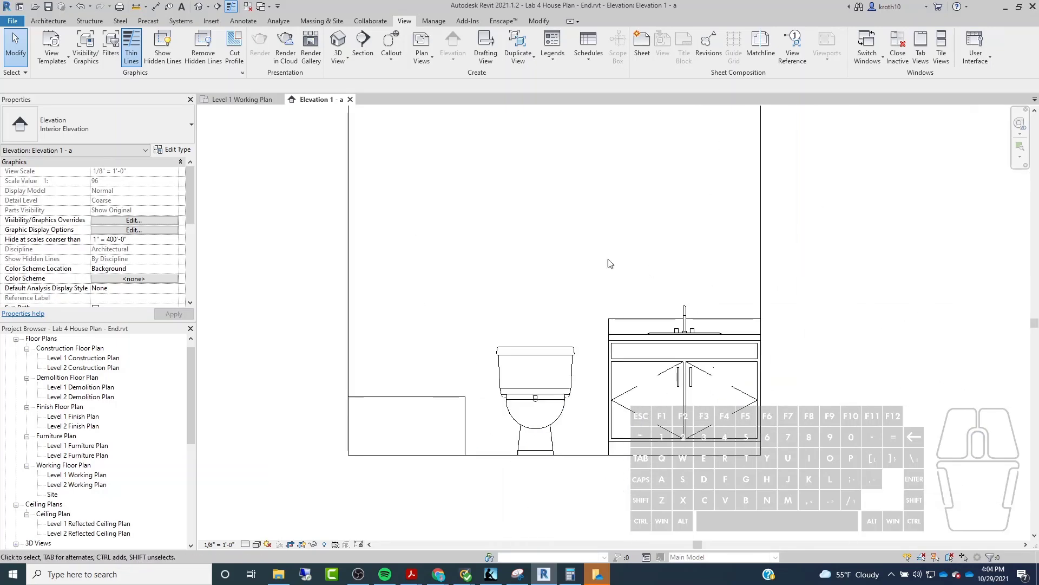
pyautogui.moveTo(594, 253); pyautogui.dragTo(569, 270, button='middle')
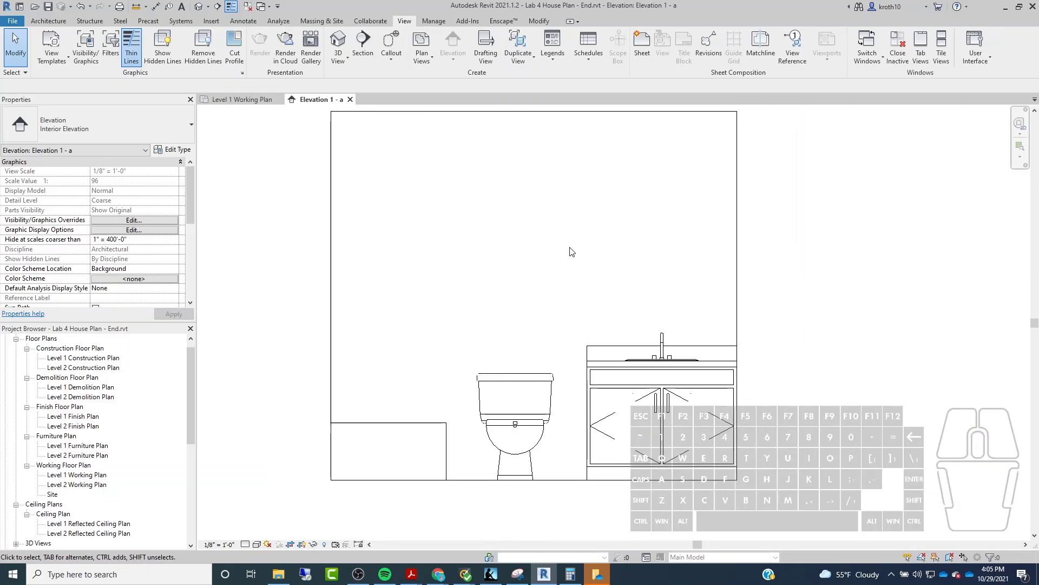
pyautogui.moveTo(364, 306); pyautogui.dragTo(395, 299, button='middle')
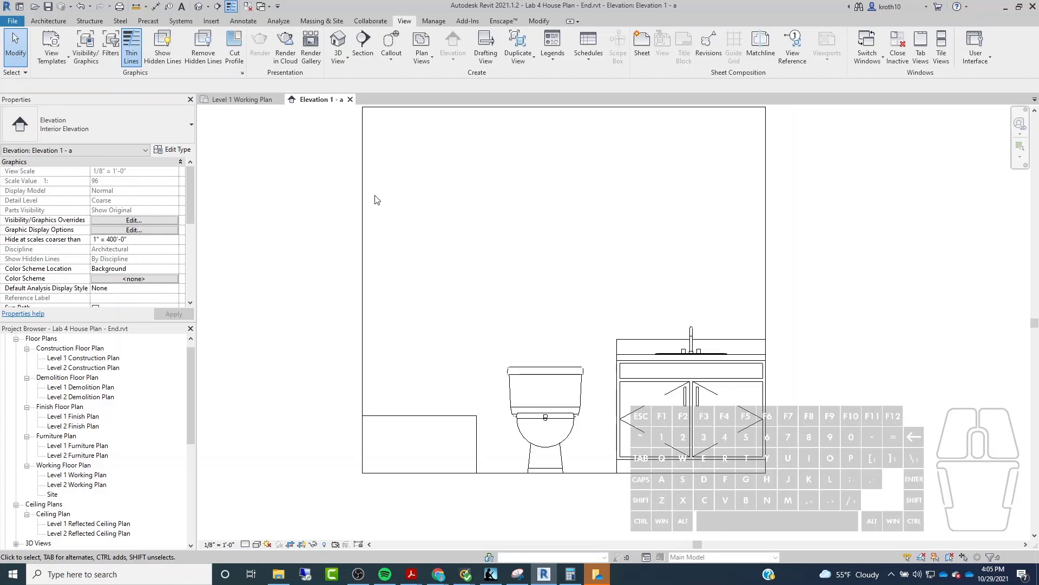
pyautogui.click(280, 173)
pyautogui.click(259, 190)
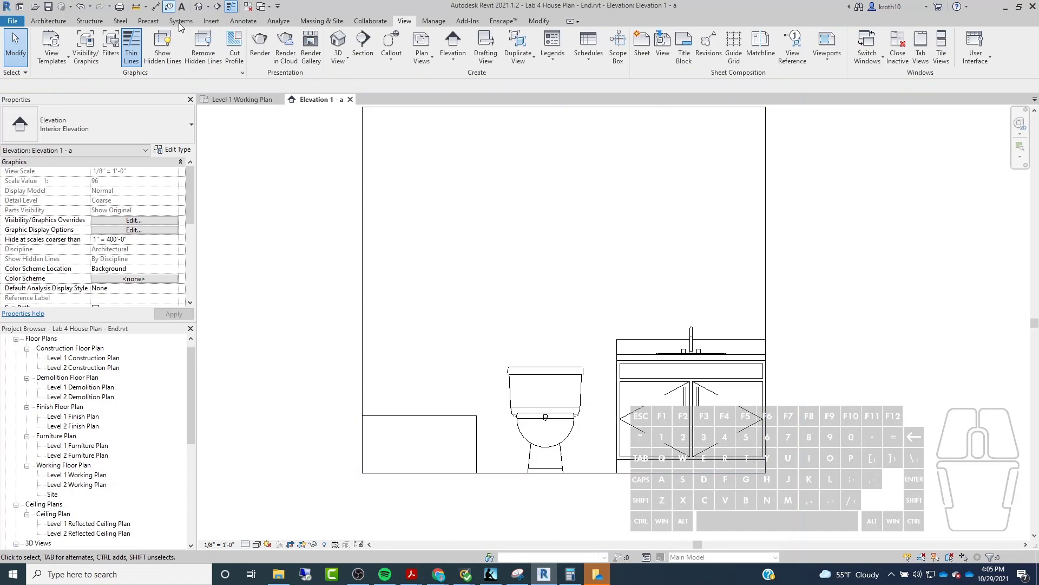
pyautogui.click(247, 20)
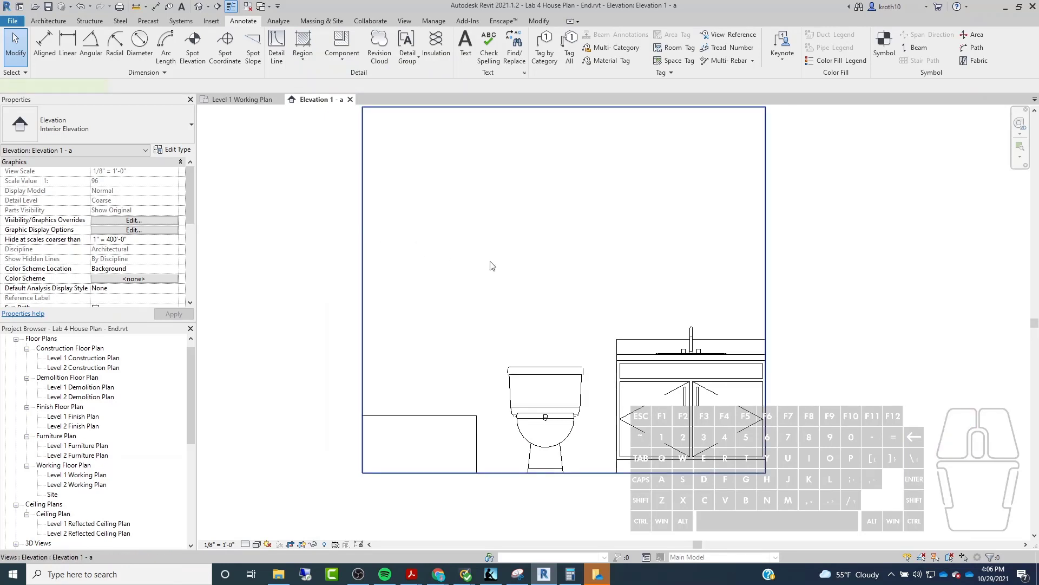
pyautogui.click(514, 268)
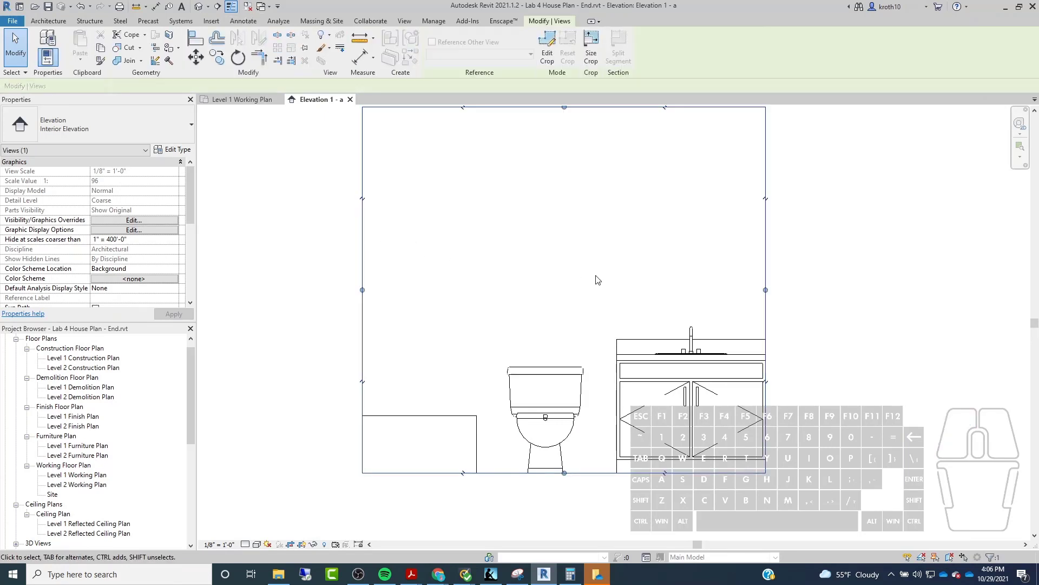
pyautogui.click(459, 228)
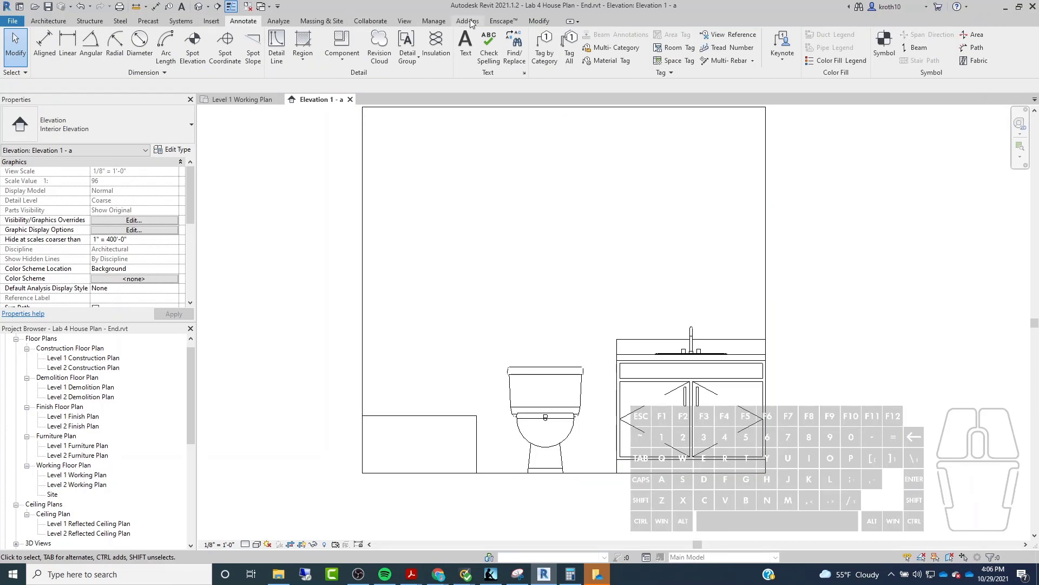
# Step: Create a new material in the project's Material Browser and rename it Subway Tile
pyautogui.click(433, 21)
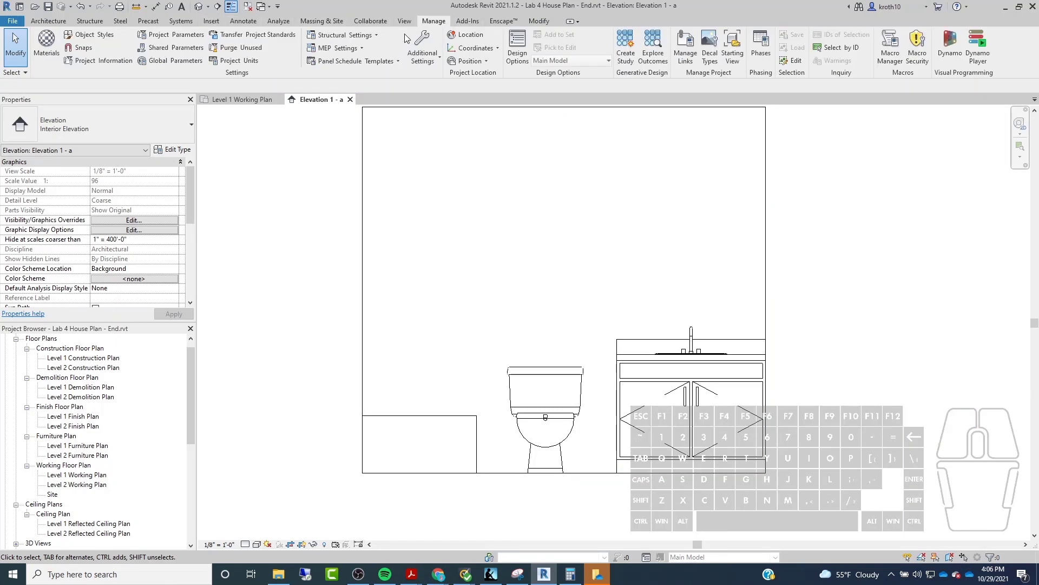
pyautogui.click(46, 41)
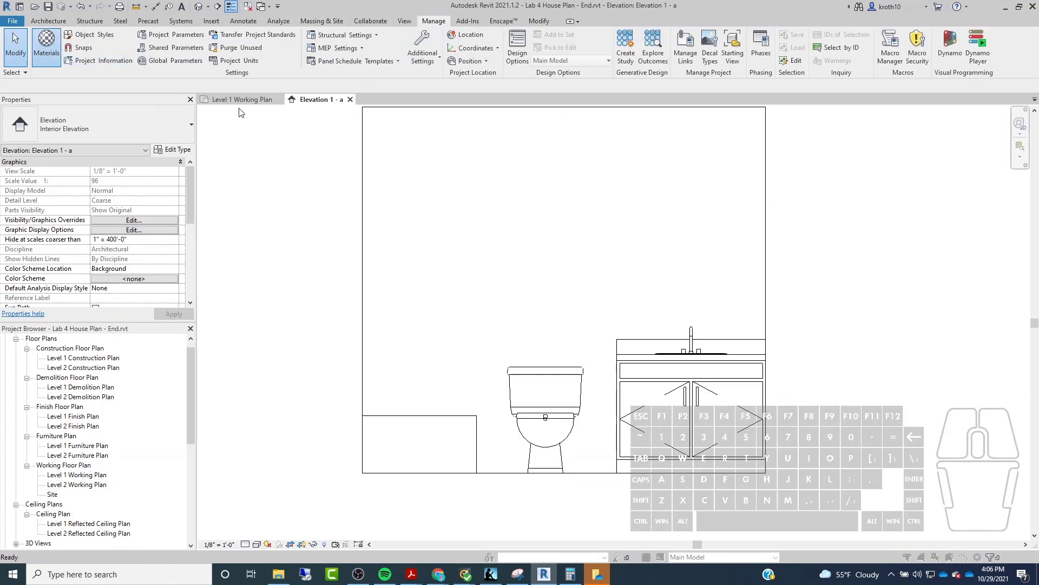
pyautogui.click(327, 329)
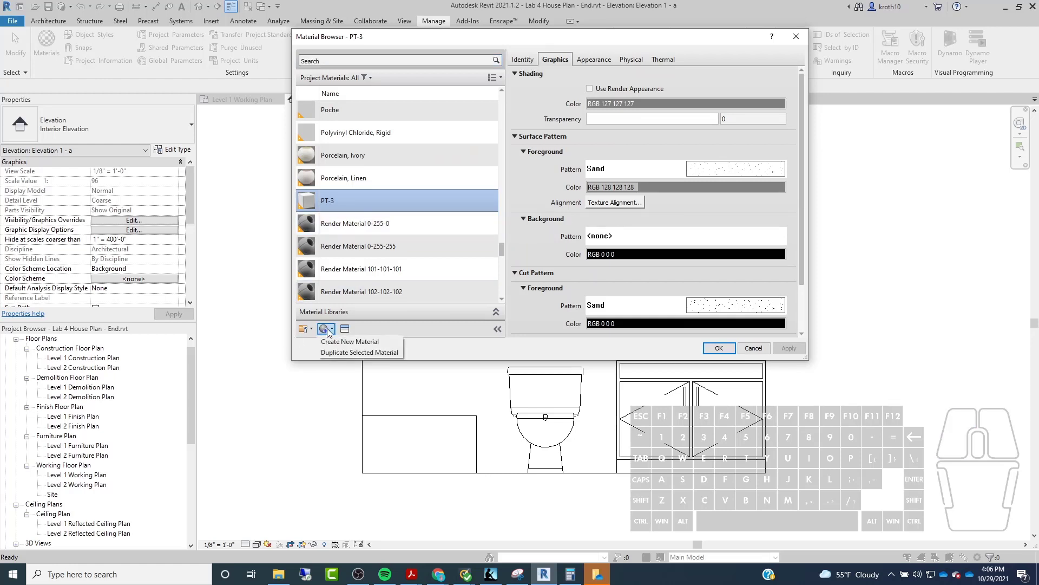
pyautogui.click(350, 341)
pyautogui.rightClick(363, 203)
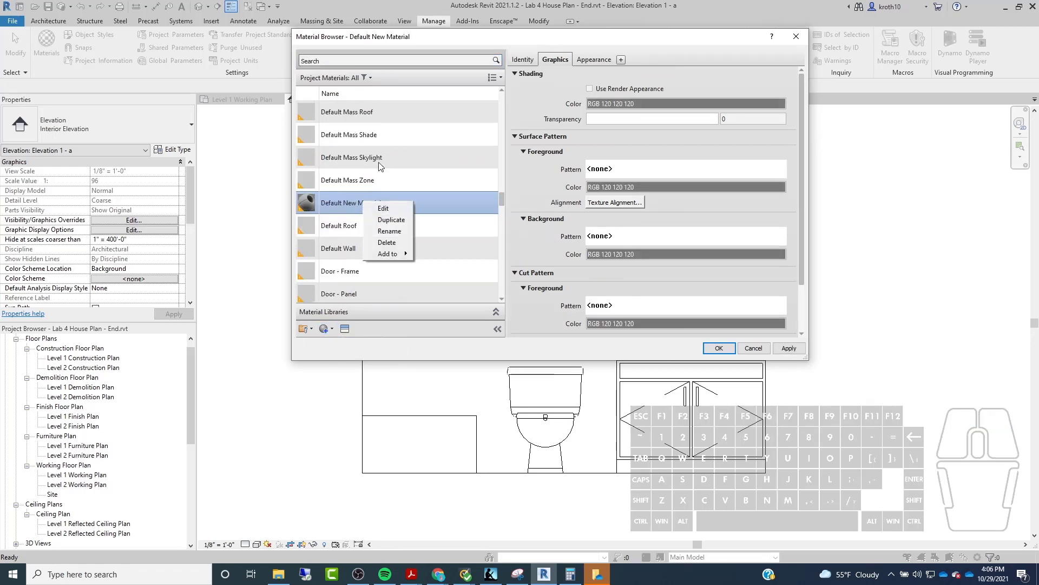
pyautogui.click(386, 230)
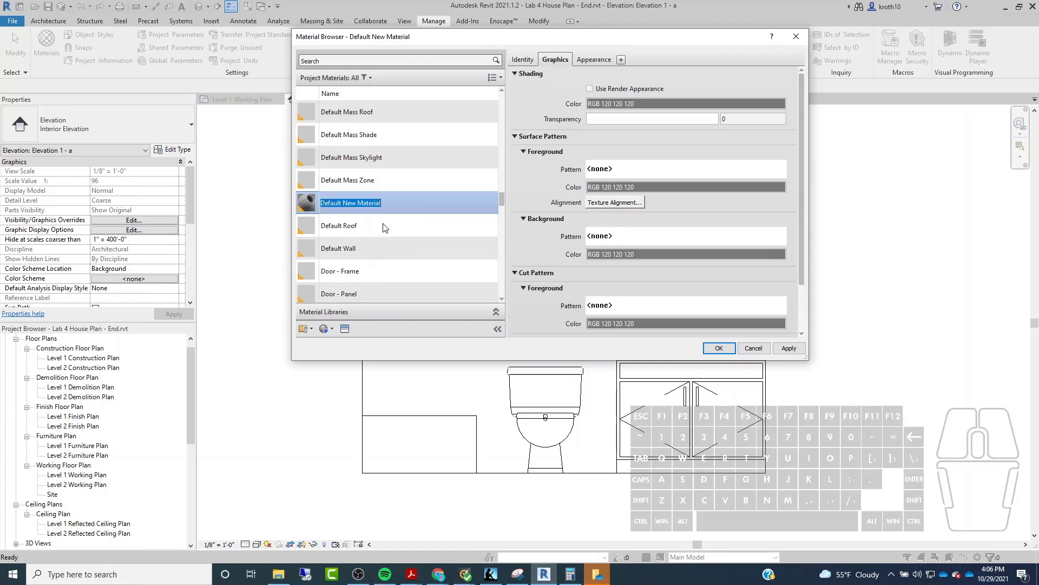
pyautogui.write('Sub')
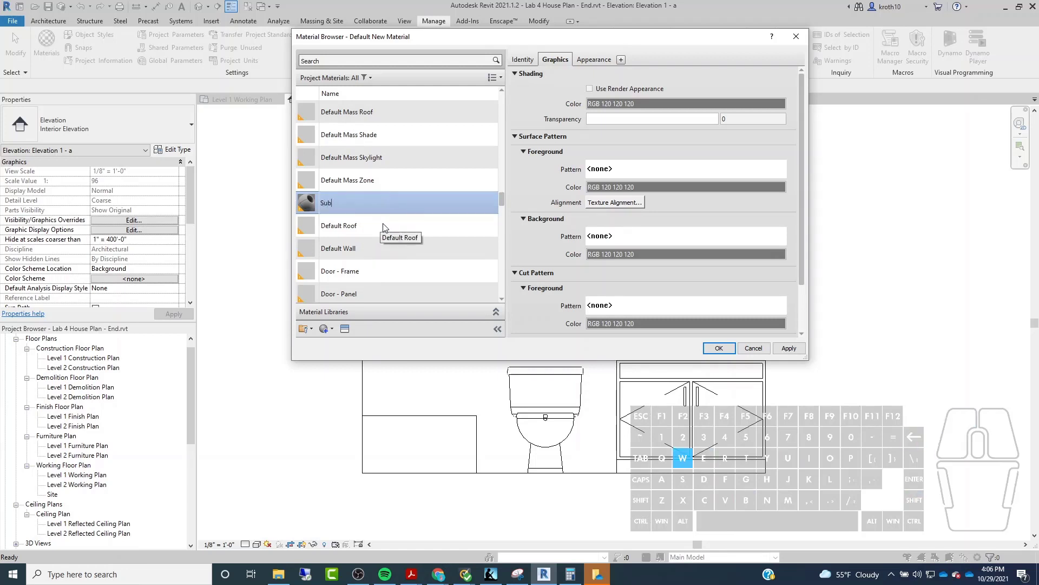
pyautogui.write('way Tile')
pyautogui.press('Return')
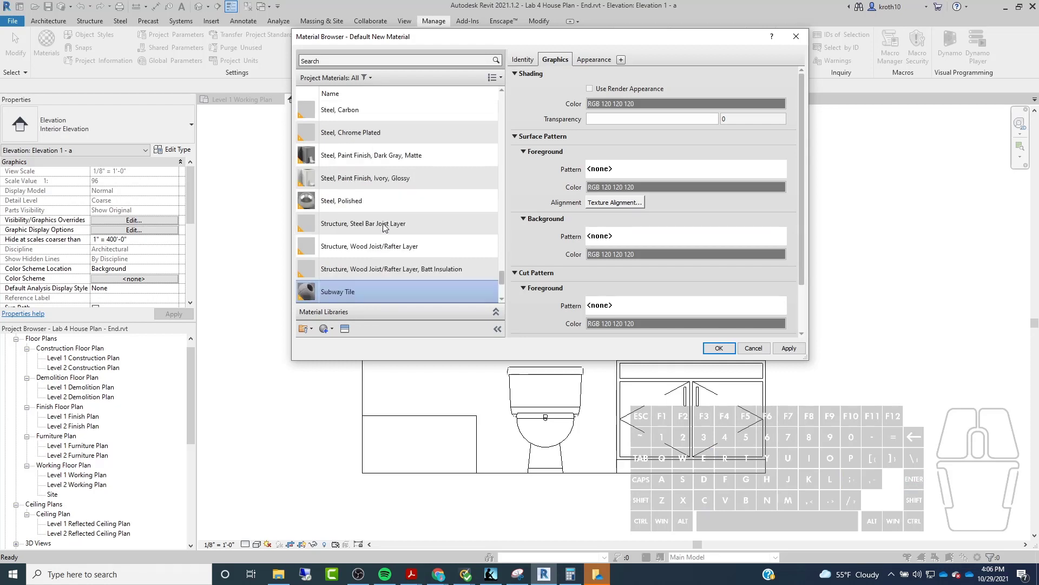
# Step: Assign Ceramic Chamfered Tiles - English Subway_baseColor.png from the Materials folder as the Subway Tile material's appearance image
pyautogui.click(524, 60)
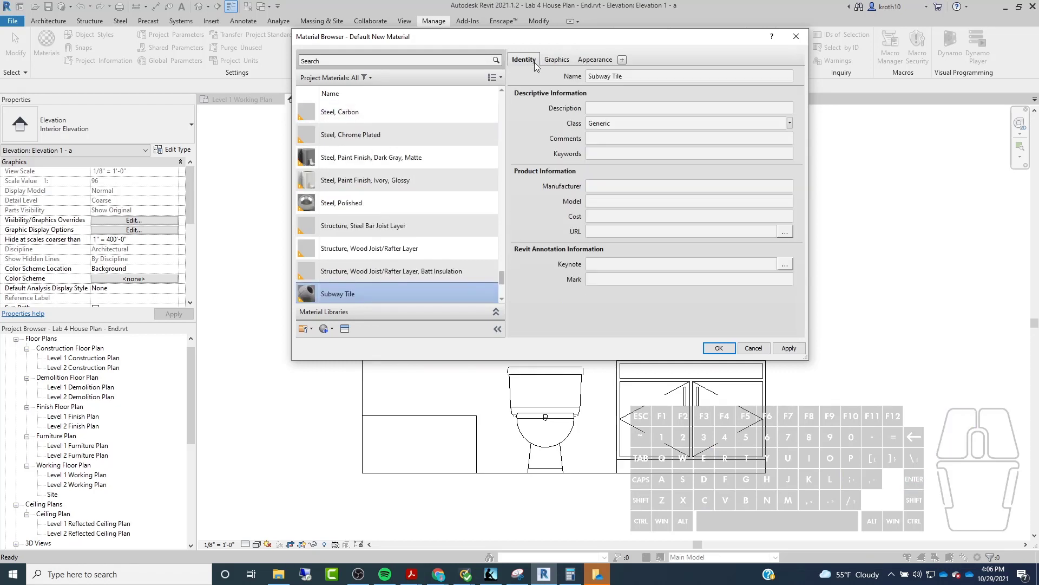
pyautogui.click(598, 61)
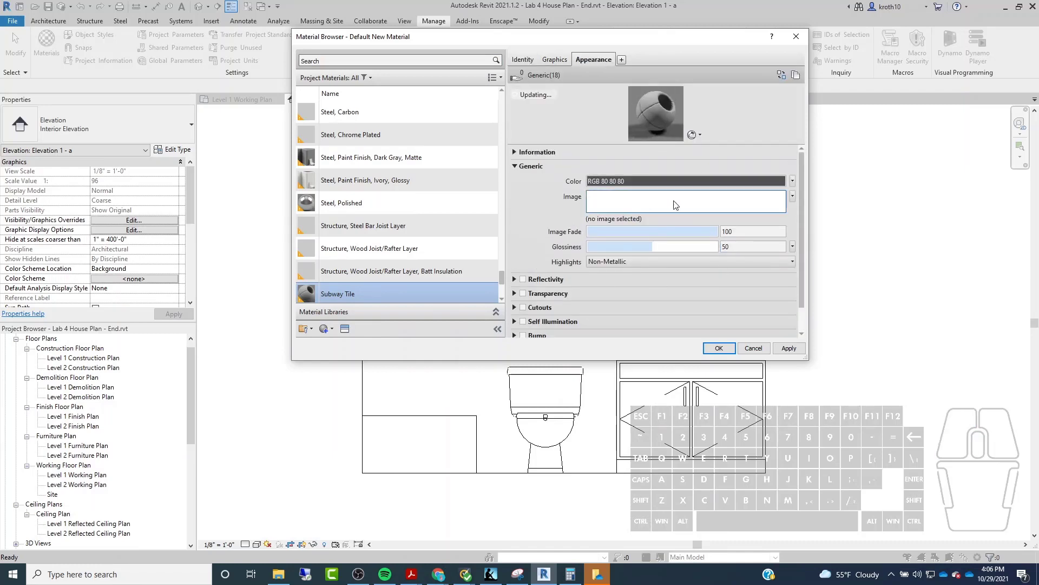
pyautogui.click(693, 211)
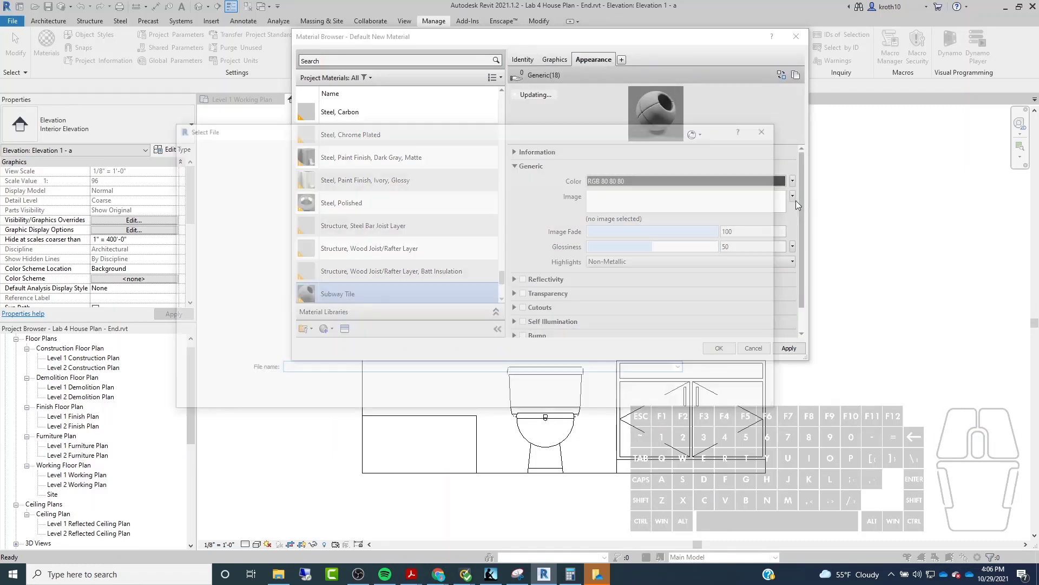
pyautogui.moveTo(322, 134); pyautogui.dragTo(326, 123)
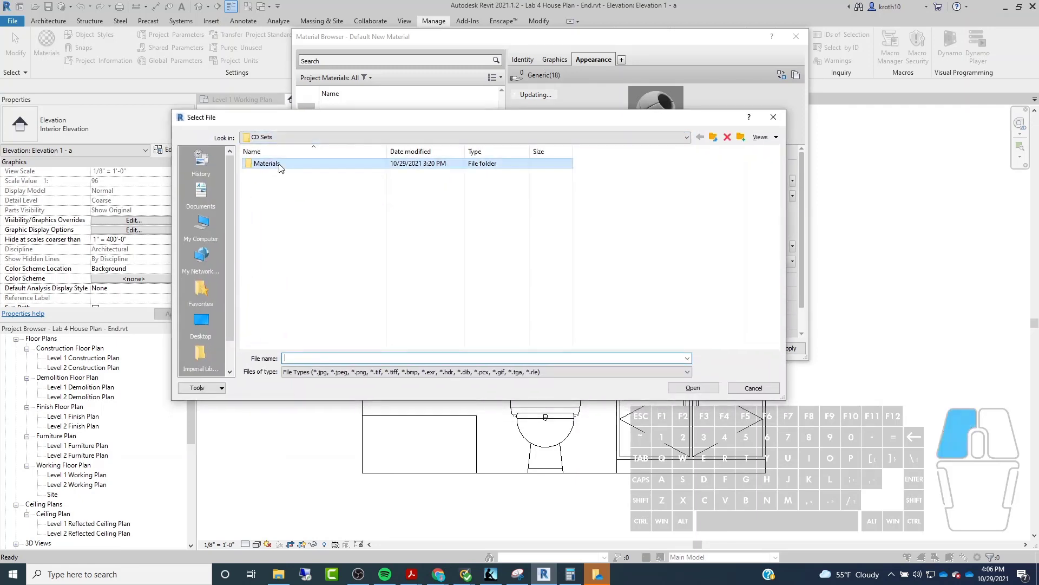
pyautogui.doubleClick(271, 163)
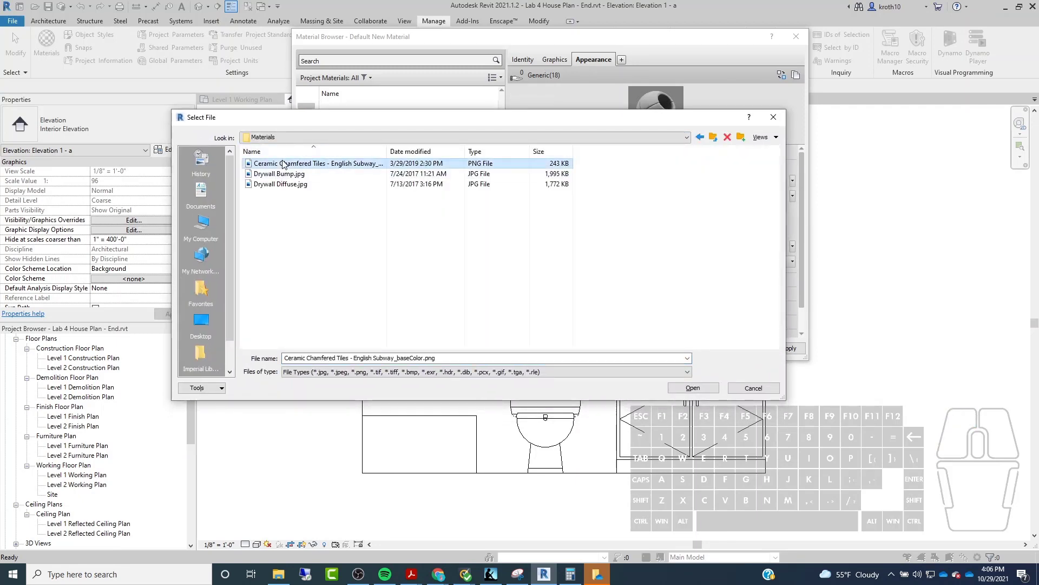
pyautogui.doubleClick(303, 163)
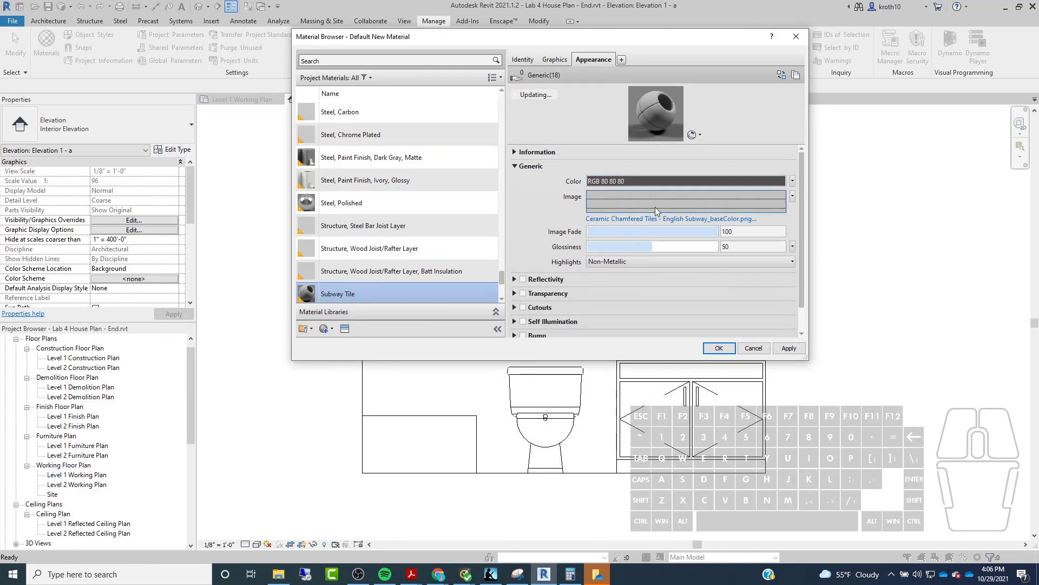
# Step: Edit the Subway Tile appearance image and set its X offset to 0, leaving texture transforms unlinked
pyautogui.click(793, 196)
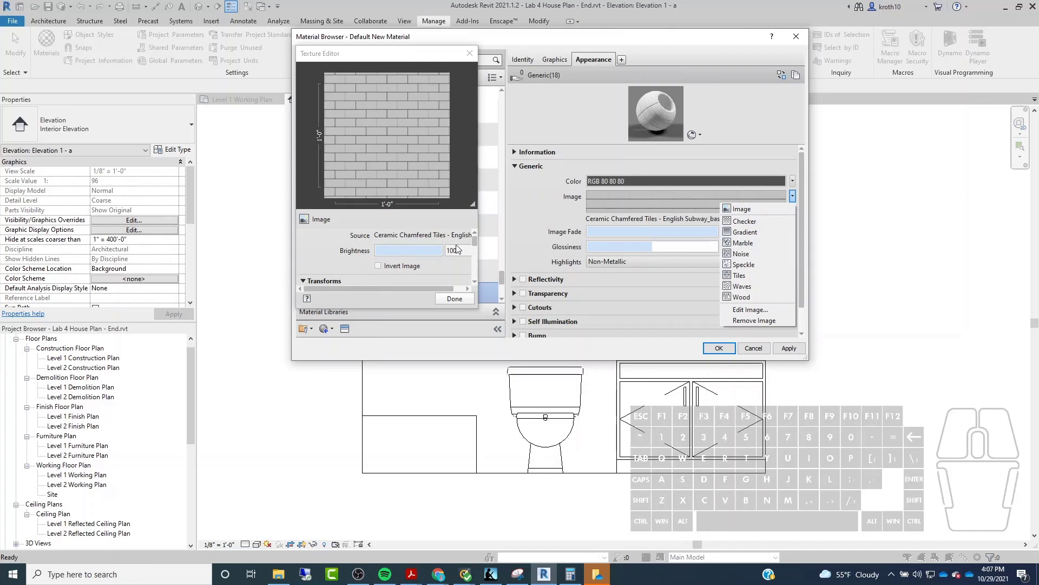
pyautogui.click(474, 242)
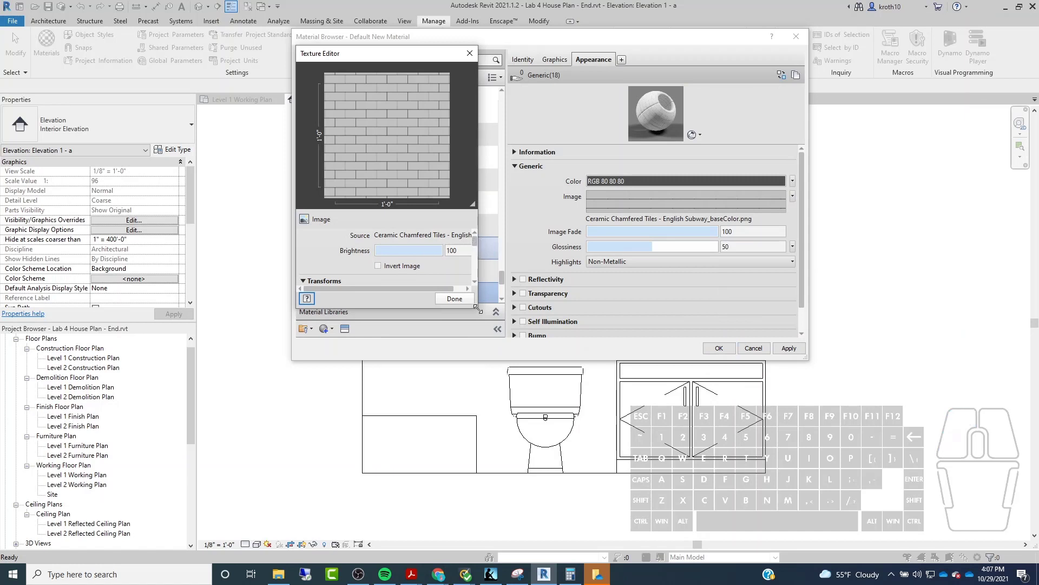
pyautogui.moveTo(477, 307); pyautogui.dragTo(591, 396)
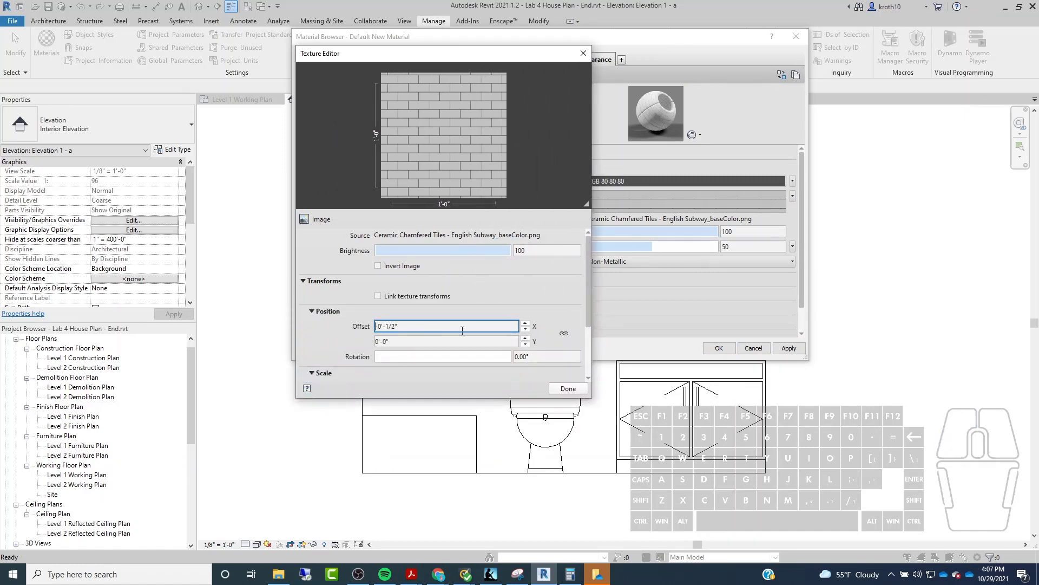
pyautogui.moveTo(463, 331); pyautogui.dragTo(375, 327)
pyautogui.write('0')
pyautogui.click(378, 296)
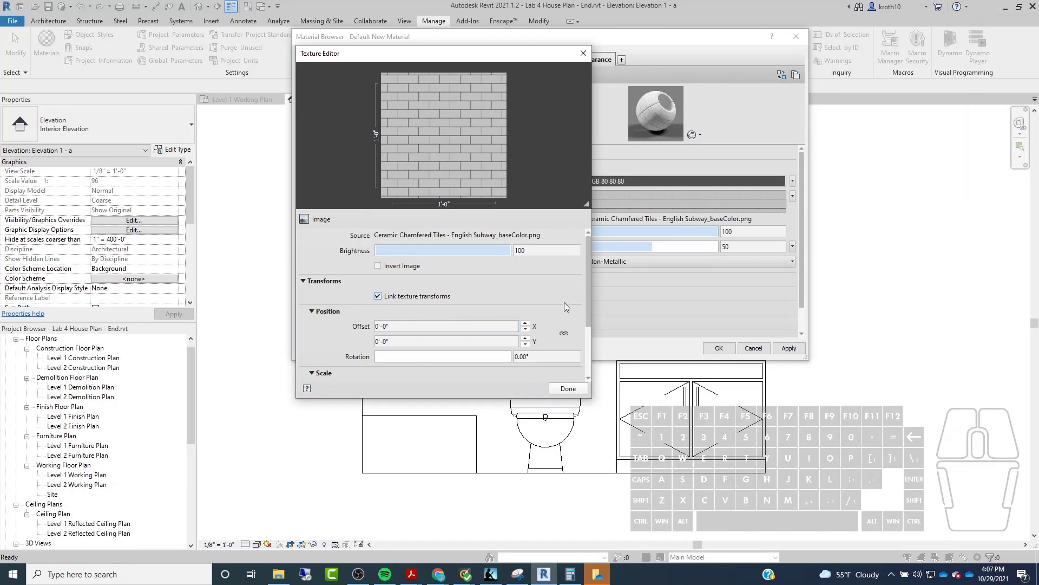
pyautogui.click(378, 295)
# Step: Set the appearance image's sample size to 20" wide and high, and finish the texture edit
pyautogui.moveTo(588, 287); pyautogui.dragTo(586, 337)
pyautogui.click(409, 309)
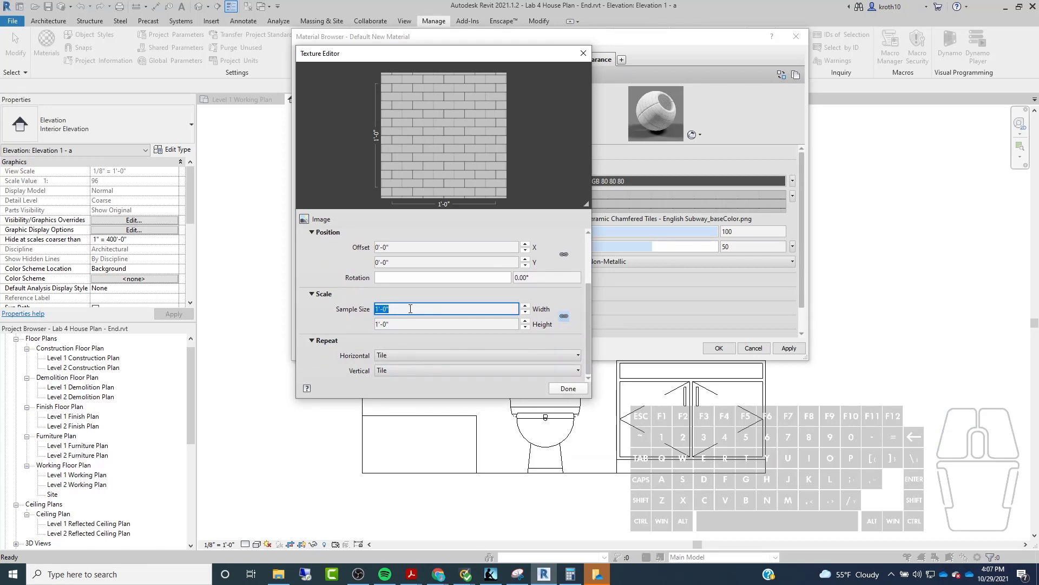
pyautogui.write('20"')
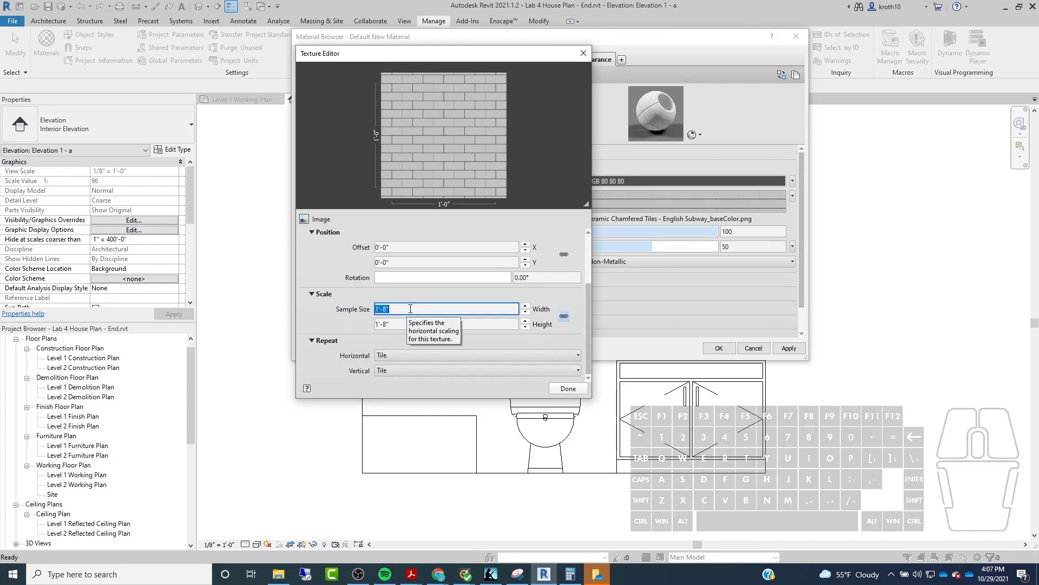
pyautogui.click(568, 388)
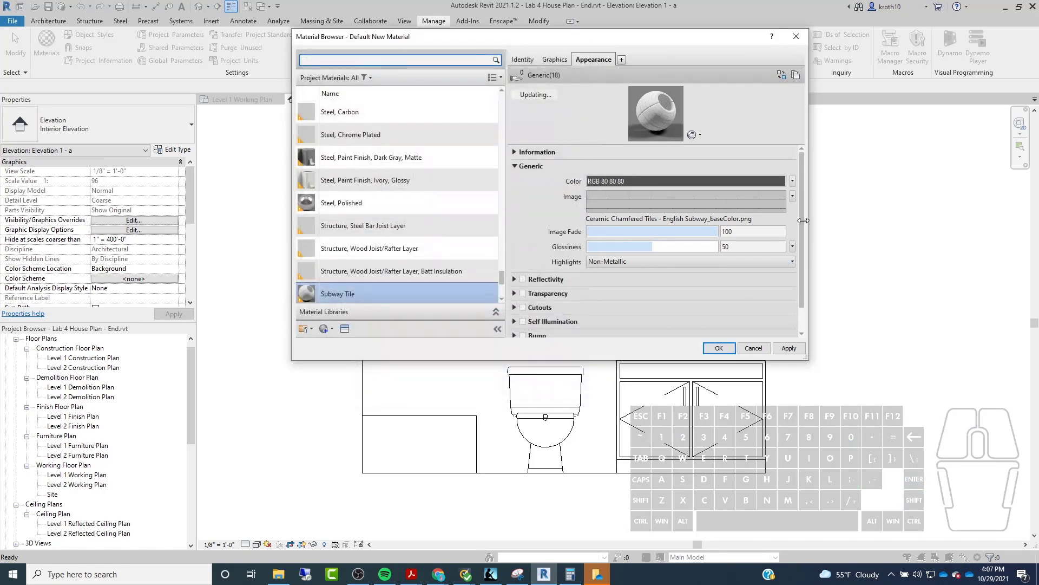
# Step: Enable Bump for the Subway Tile material with the same Ceramic Chamfered Tiles - English Subway image
pyautogui.moveTo(801, 219); pyautogui.dragTo(799, 266)
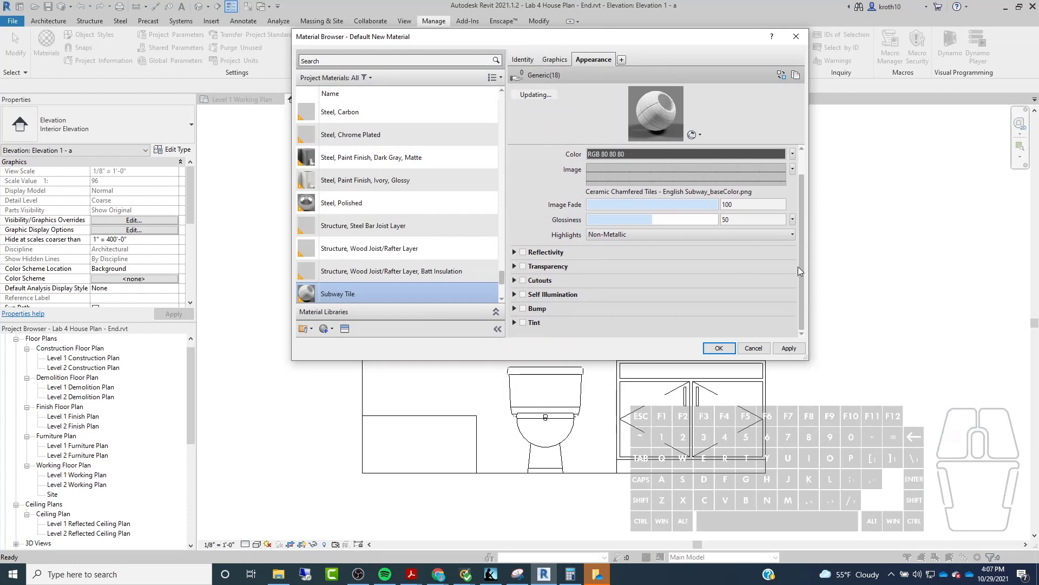
pyautogui.click(523, 308)
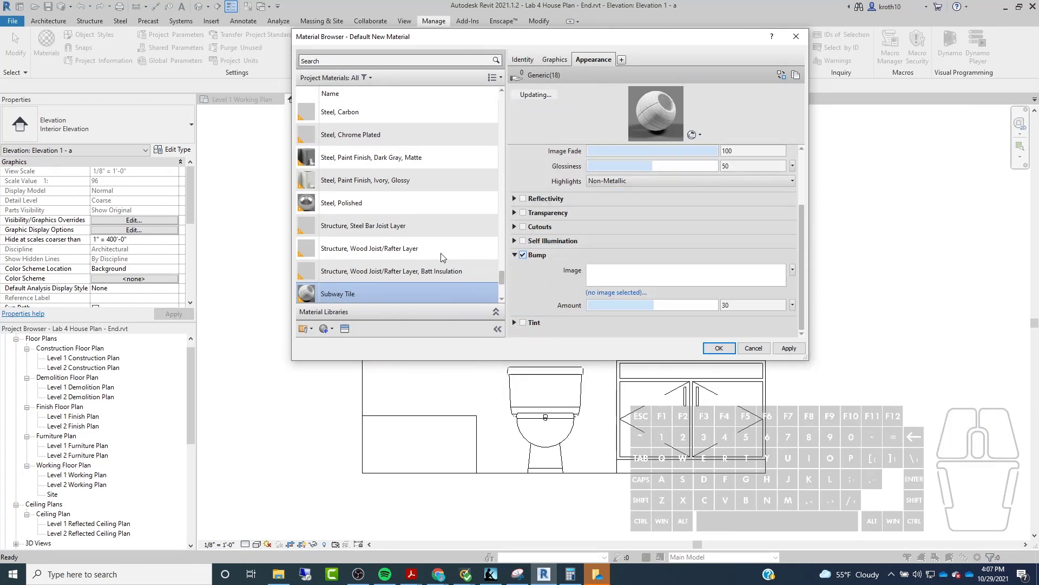
pyautogui.click(623, 286)
pyautogui.doubleClick(281, 163)
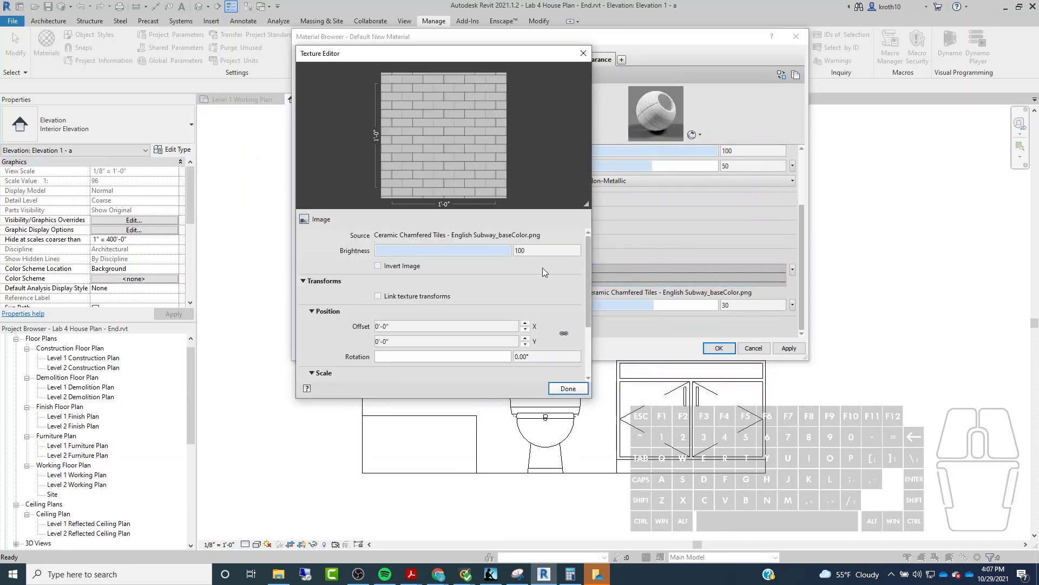
# Step: Set the bump image's sample size to 20" and apply the Subway Tile appearance changes
pyautogui.moveTo(588, 279); pyautogui.dragTo(580, 313)
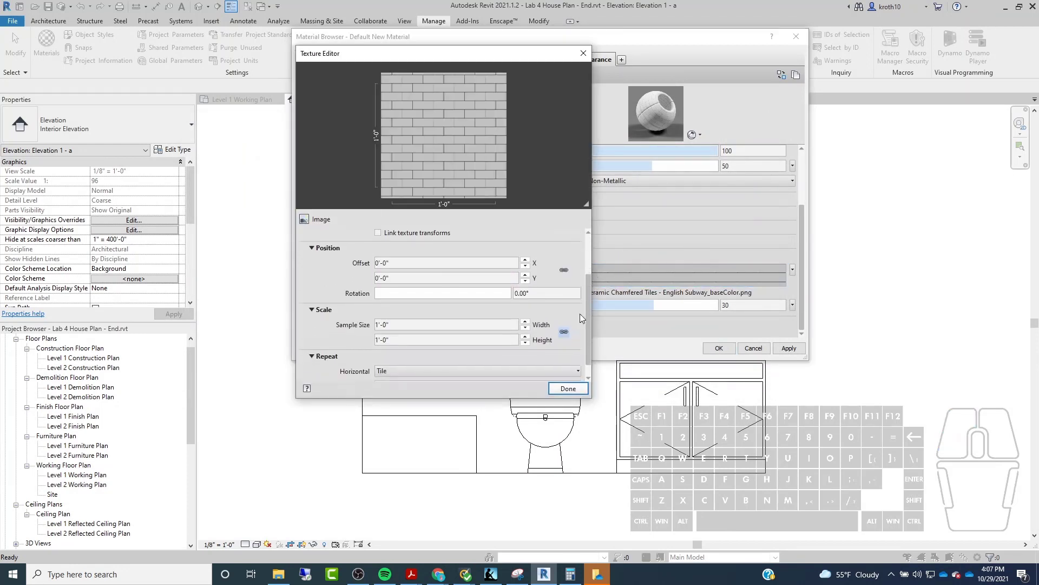
pyautogui.click(440, 321)
pyautogui.write('20"')
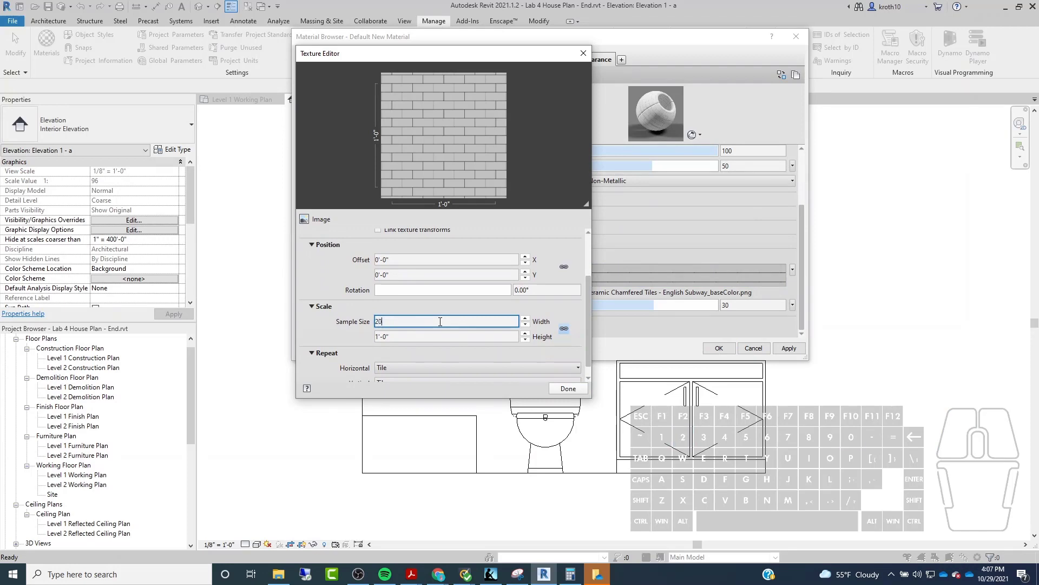
pyautogui.click(568, 388)
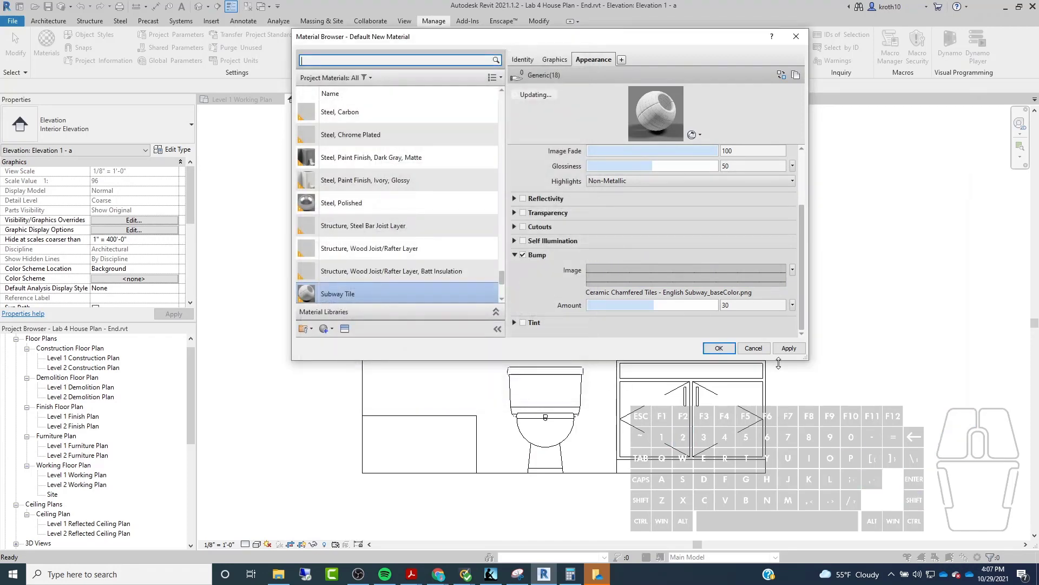
pyautogui.click(789, 348)
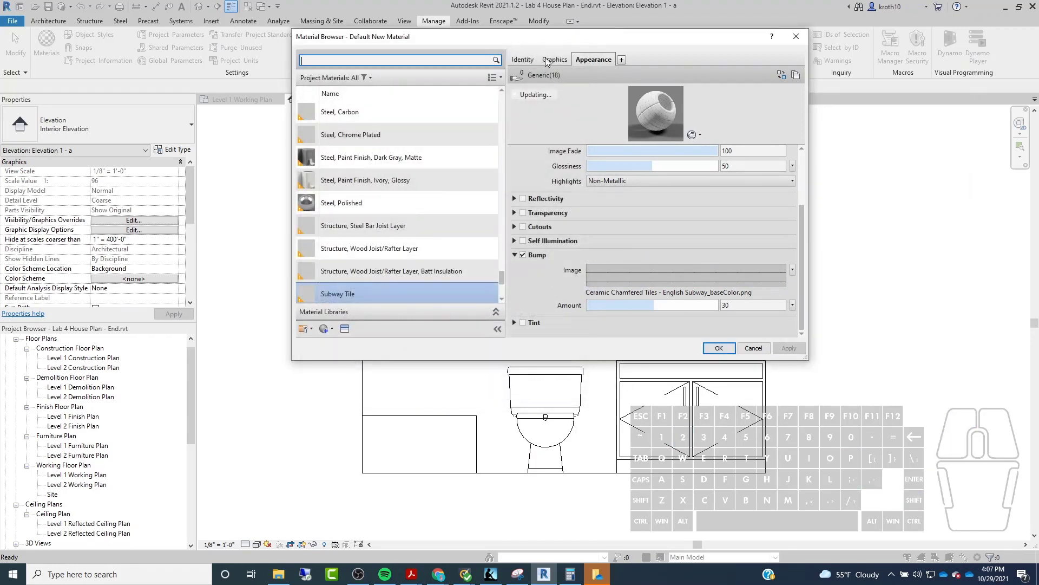
# Step: Open the fill pattern choices for the Subway Tile material's foreground surface pattern and set the pattern type to Model
pyautogui.click(563, 60)
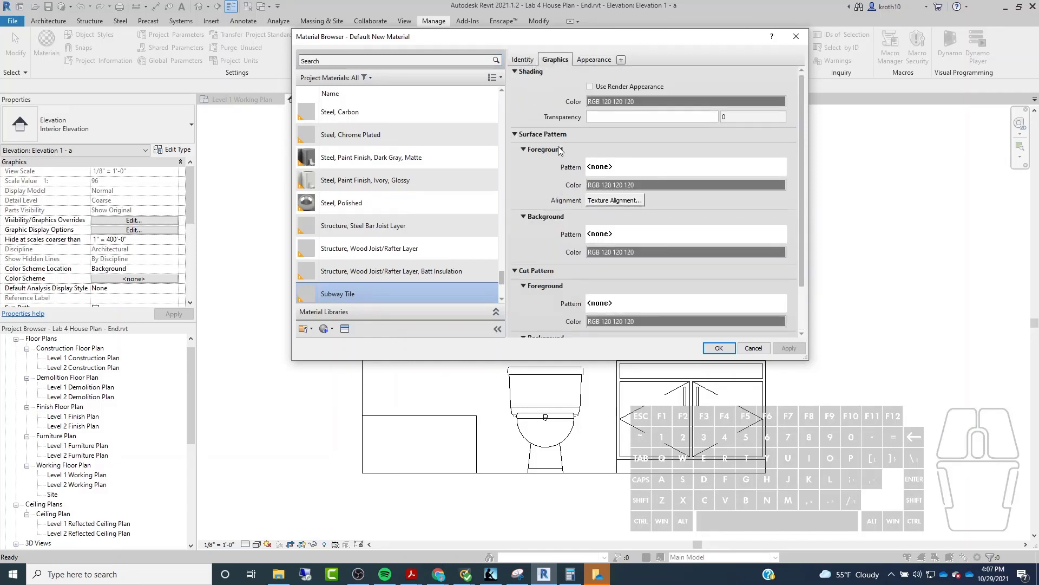
pyautogui.click(608, 169)
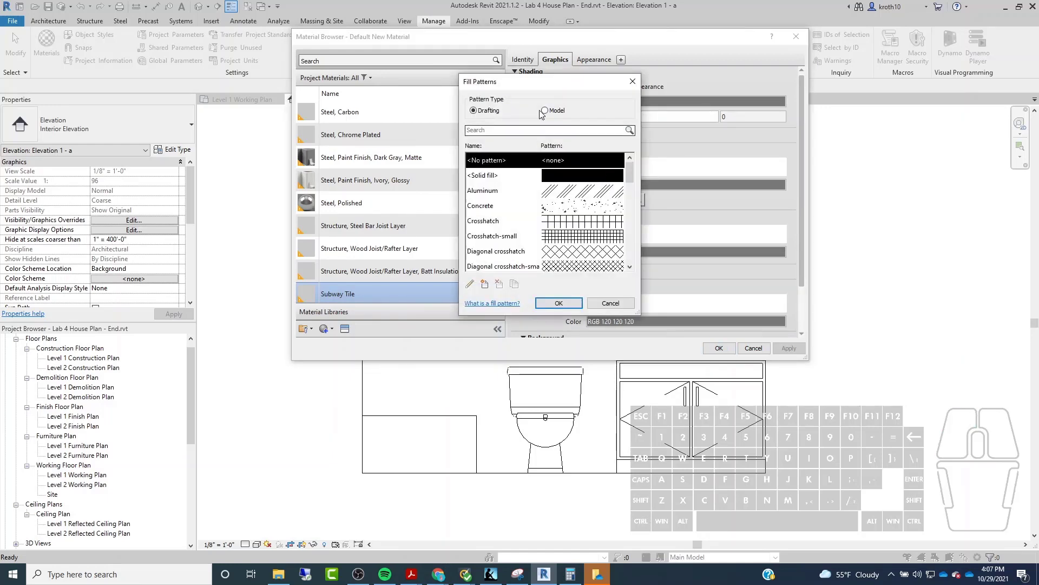
pyautogui.moveTo(551, 77); pyautogui.dragTo(417, 70)
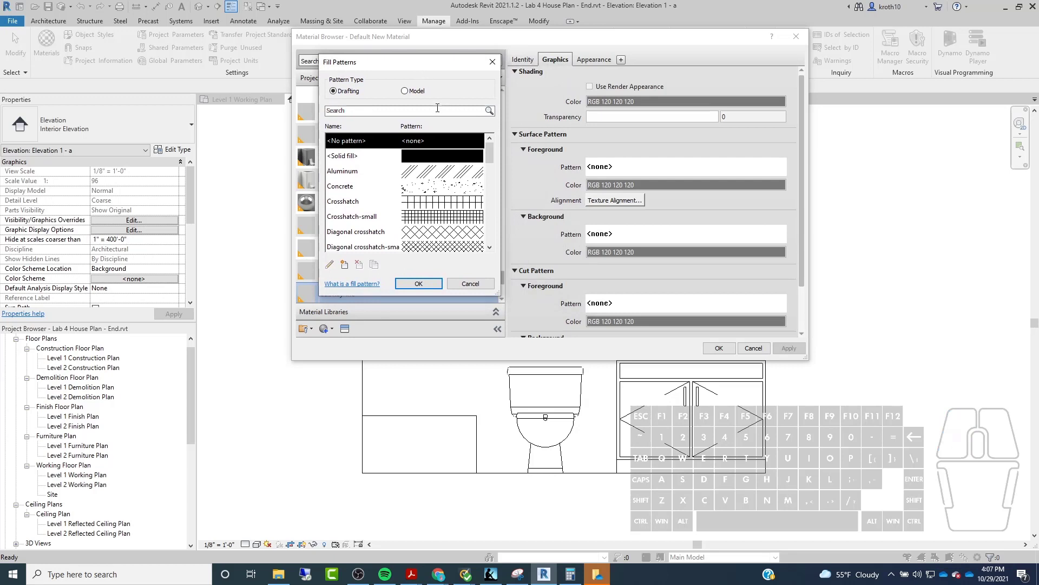
pyautogui.click(405, 91)
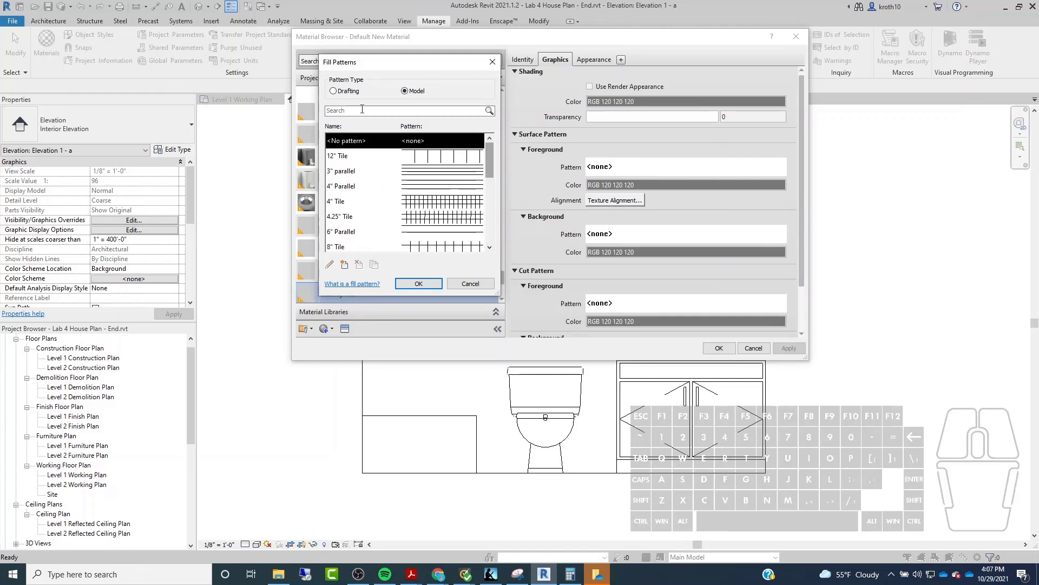
pyautogui.click(333, 91)
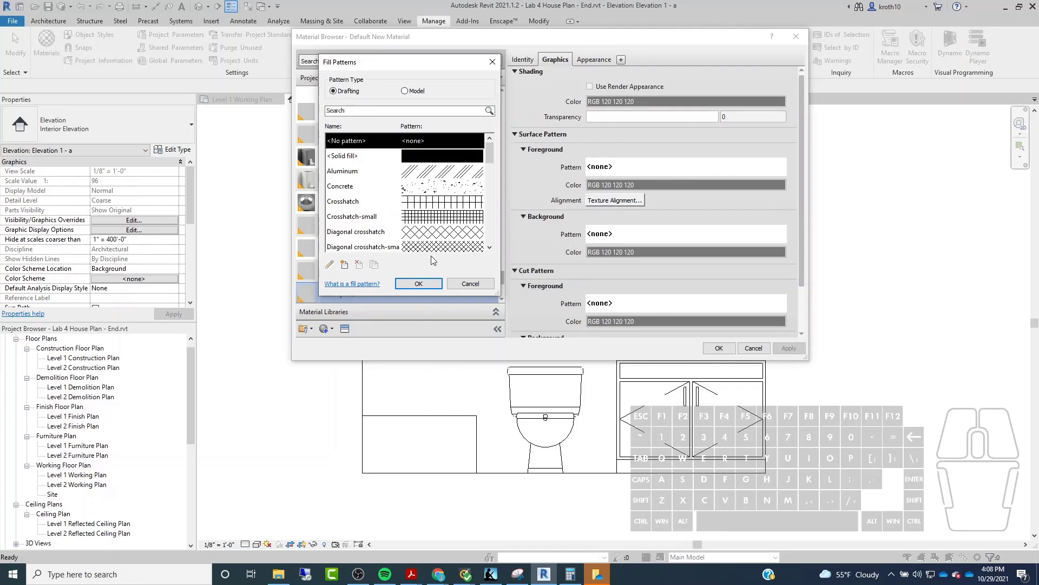
pyautogui.click(406, 92)
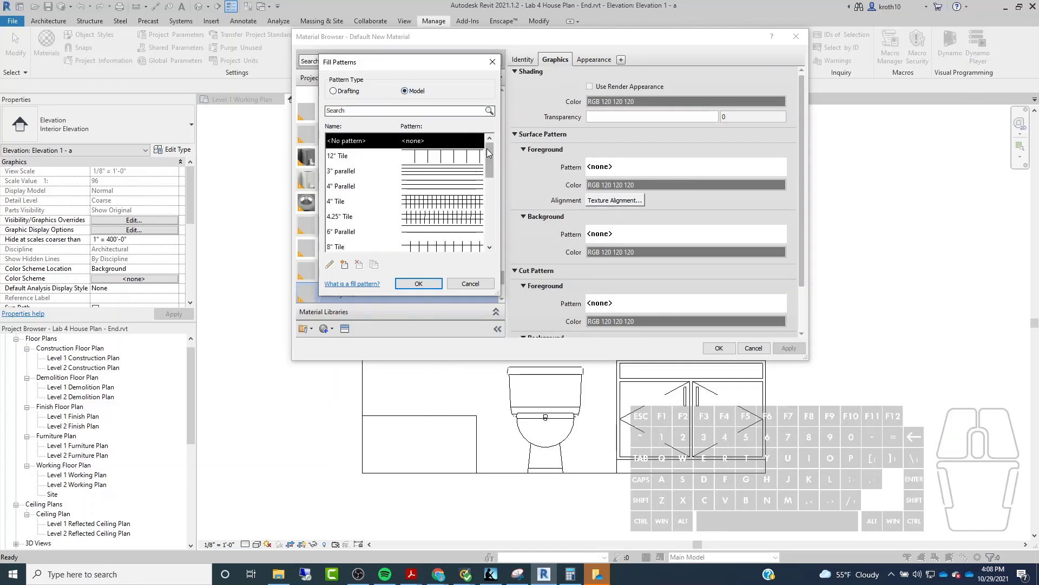
# Step: Create a new model surface pattern named Subway Tile based on the existing Brick pattern
pyautogui.moveTo(490, 149); pyautogui.dragTo(490, 173)
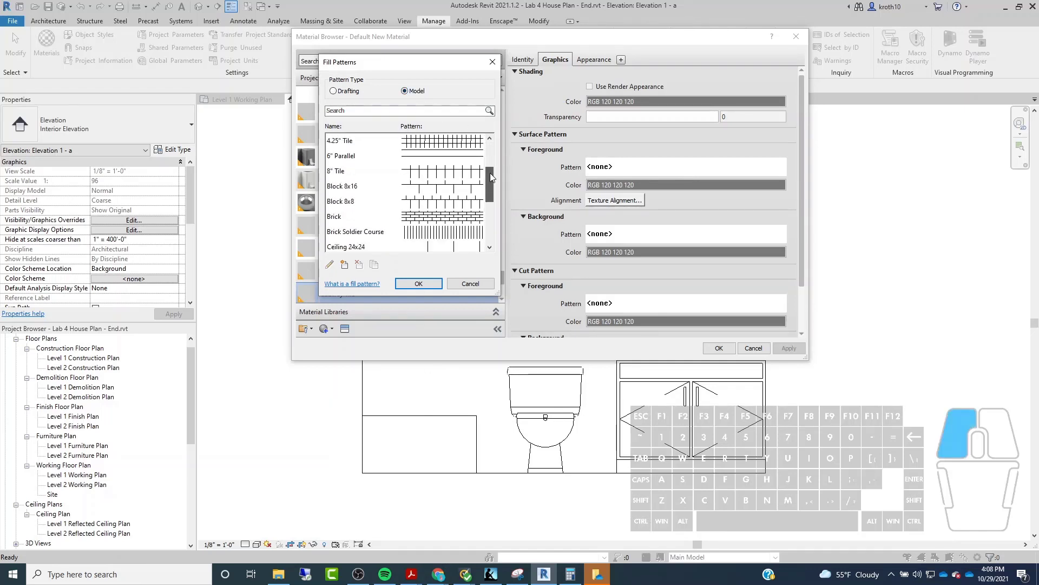
pyautogui.moveTo(489, 173)
pyautogui.mouseDown()
pyautogui.moveTo(488, 216)
pyautogui.moveTo(491, 163)
pyautogui.moveTo(491, 183)
pyautogui.mouseUp()
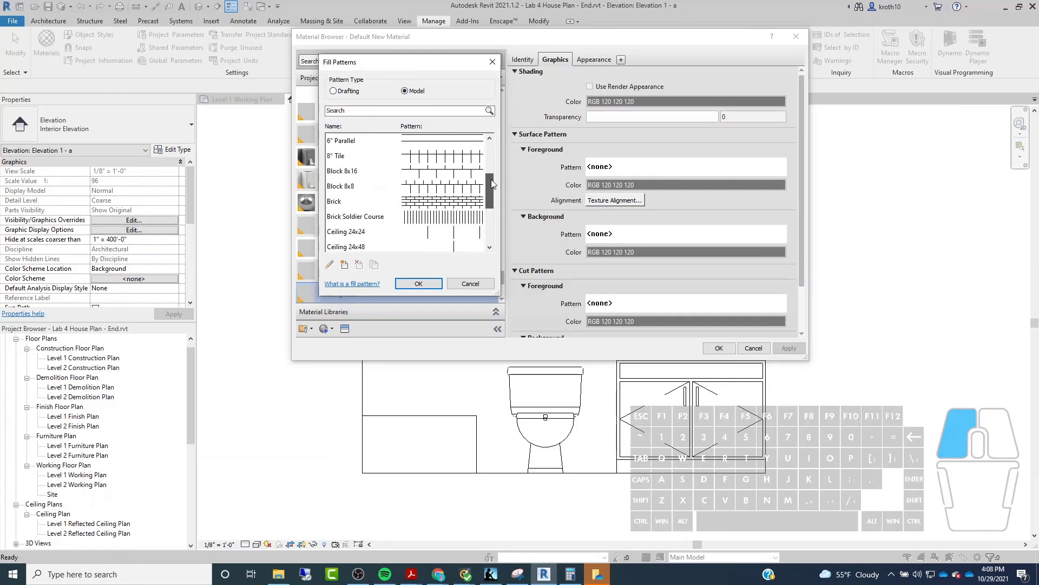
pyautogui.moveTo(492, 183); pyautogui.dragTo(492, 182)
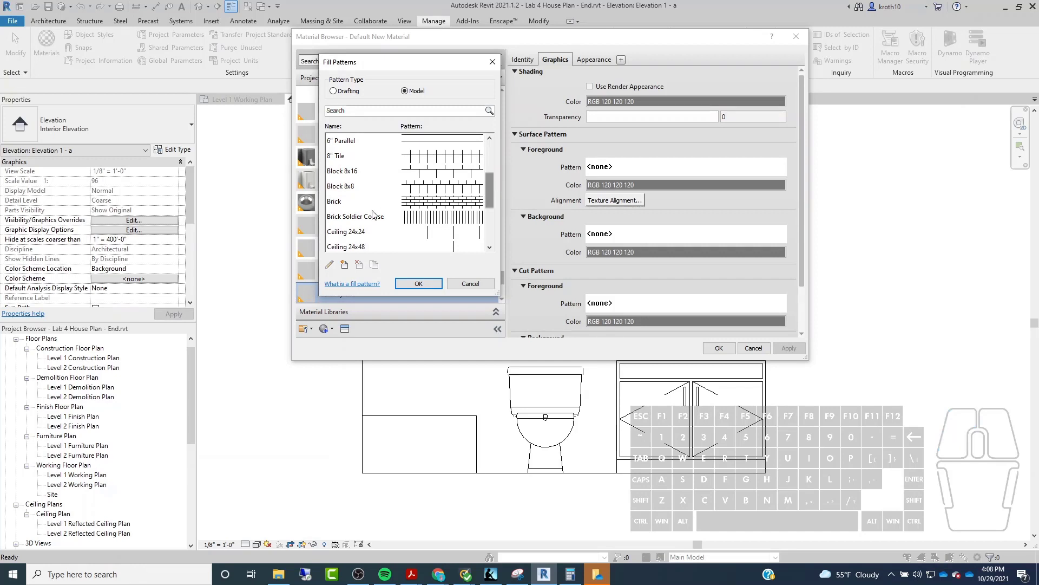
pyautogui.scroll(3, 425, 203)
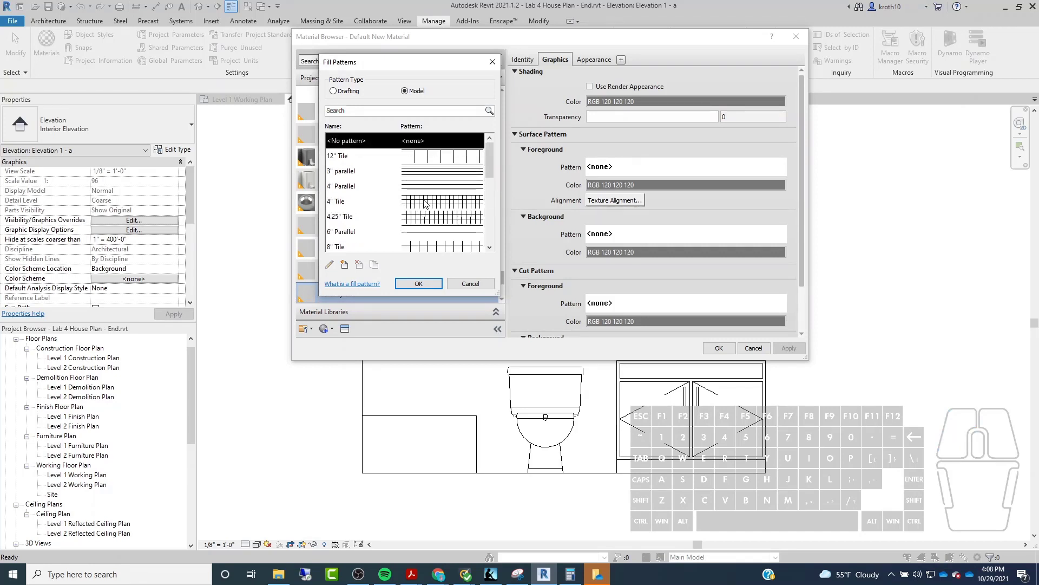
pyautogui.scroll(-6, 425, 203)
pyautogui.scroll(3, 425, 203)
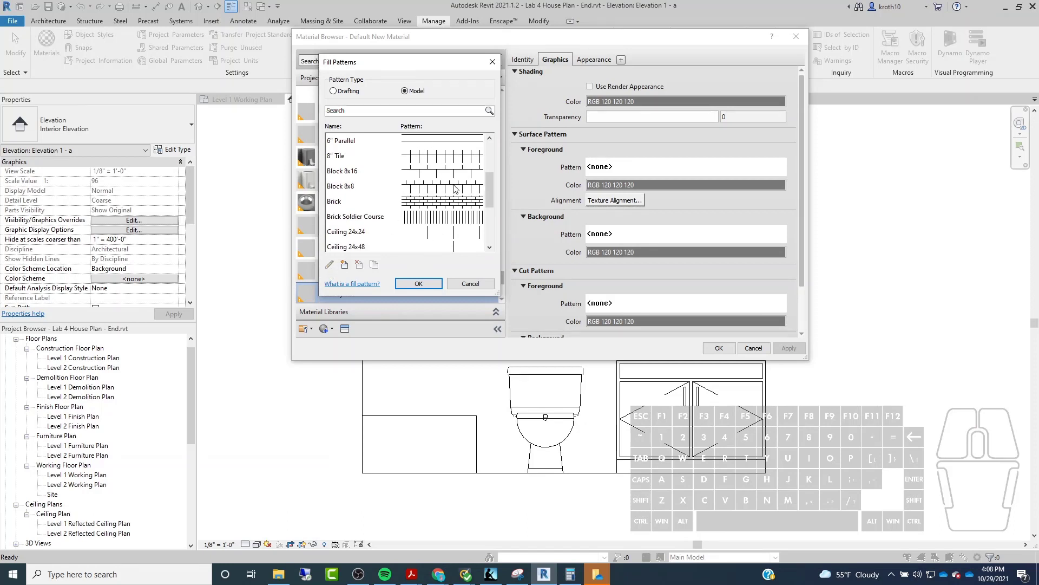
pyautogui.click(421, 203)
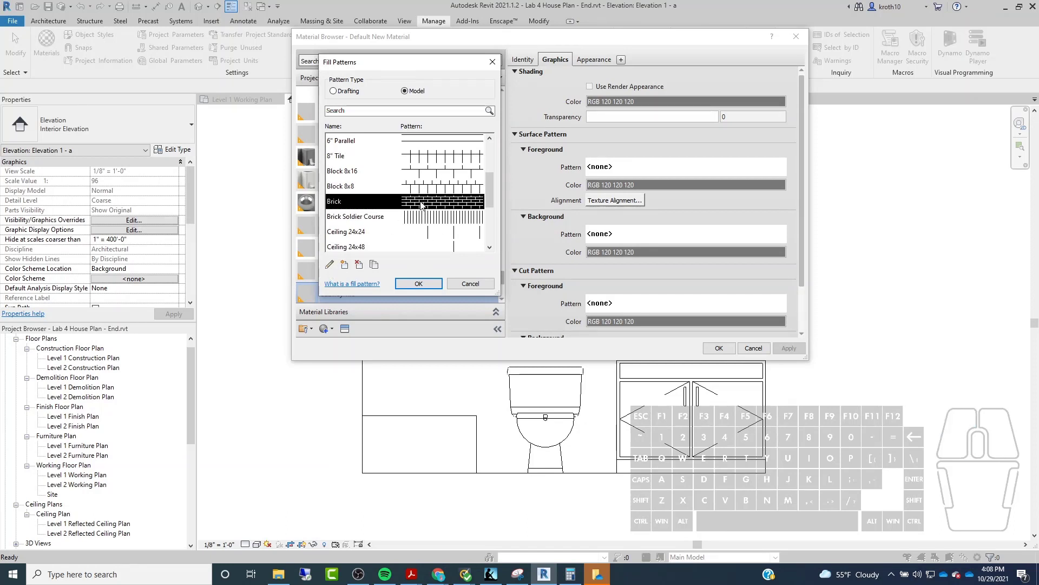
pyautogui.click(345, 265)
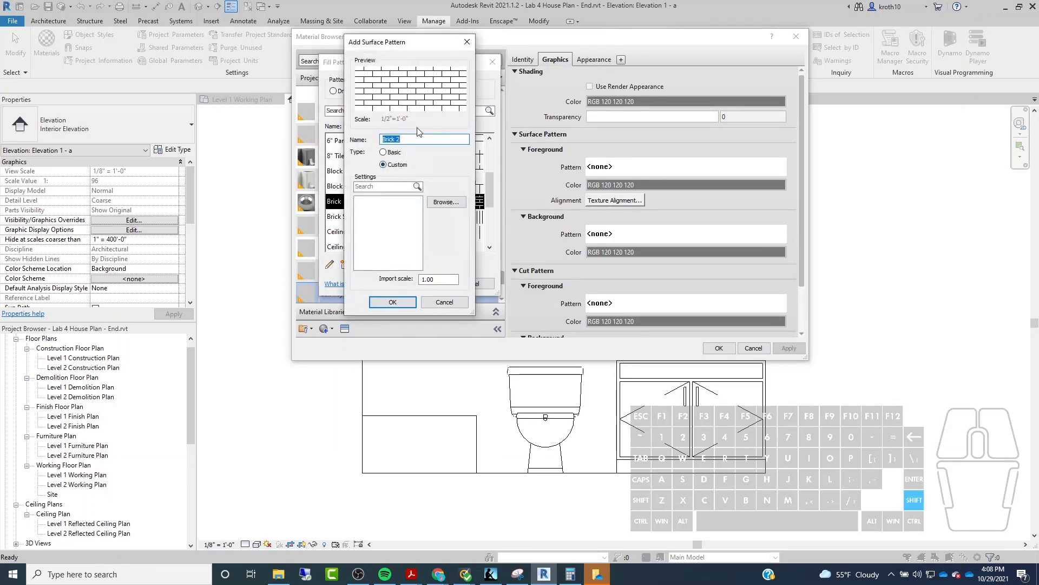
pyautogui.write('Subway Tile')
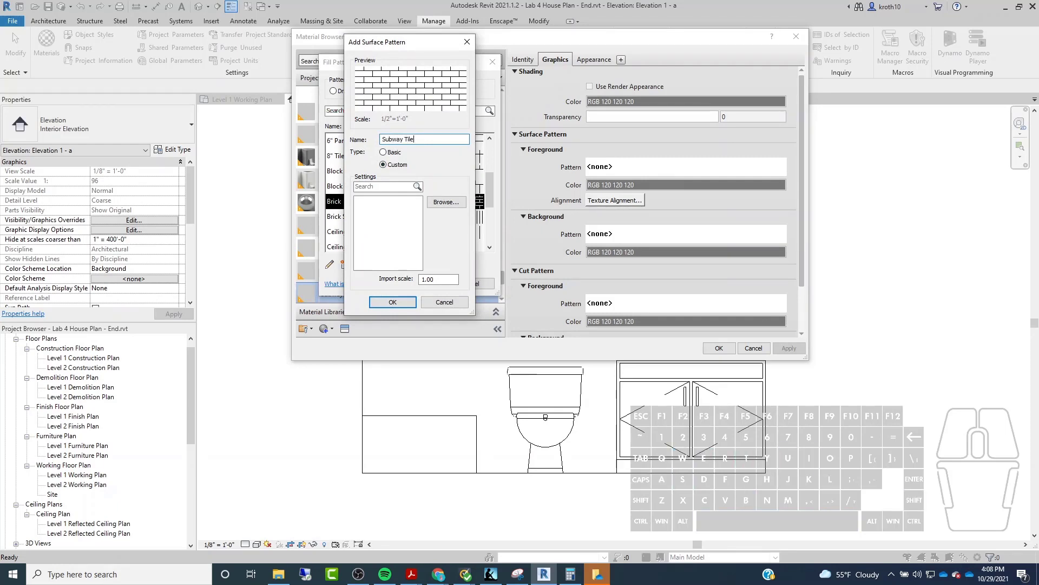
pyautogui.press('Return')
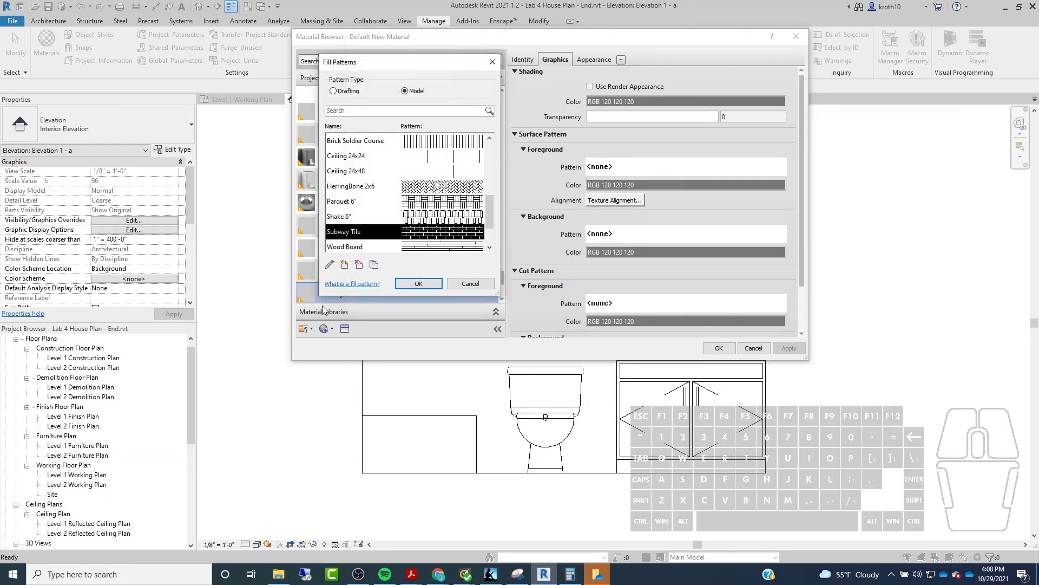
pyautogui.click(329, 264)
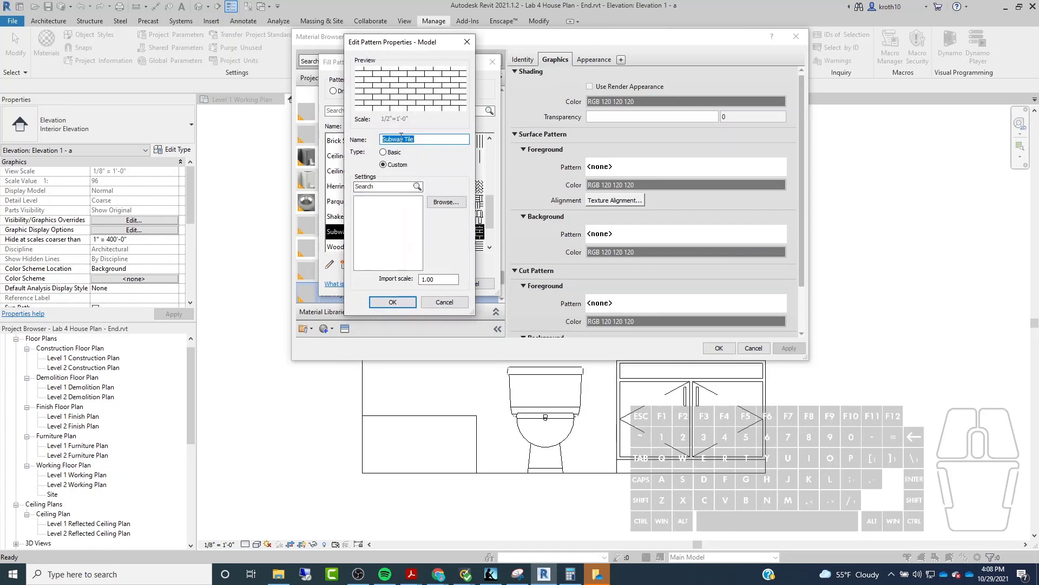
pyautogui.moveTo(387, 45); pyautogui.dragTo(425, 36)
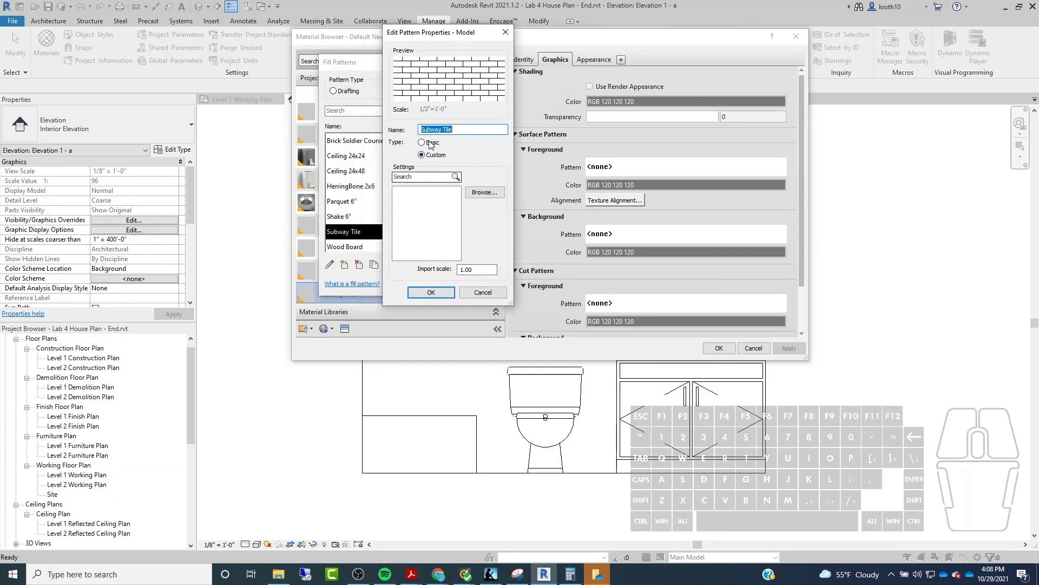
pyautogui.moveTo(476, 269); pyautogui.dragTo(442, 269)
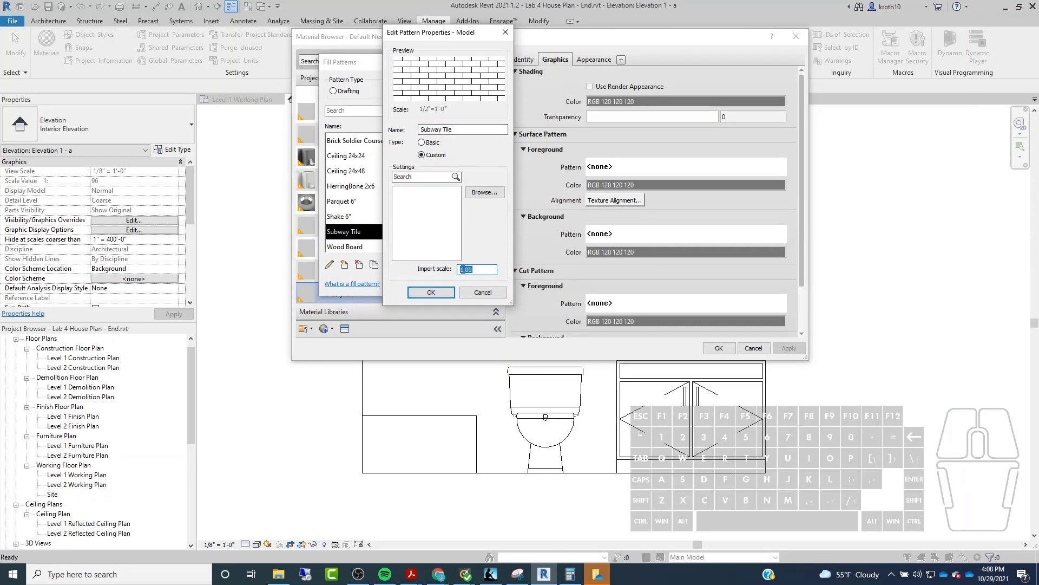
pyautogui.click(481, 294)
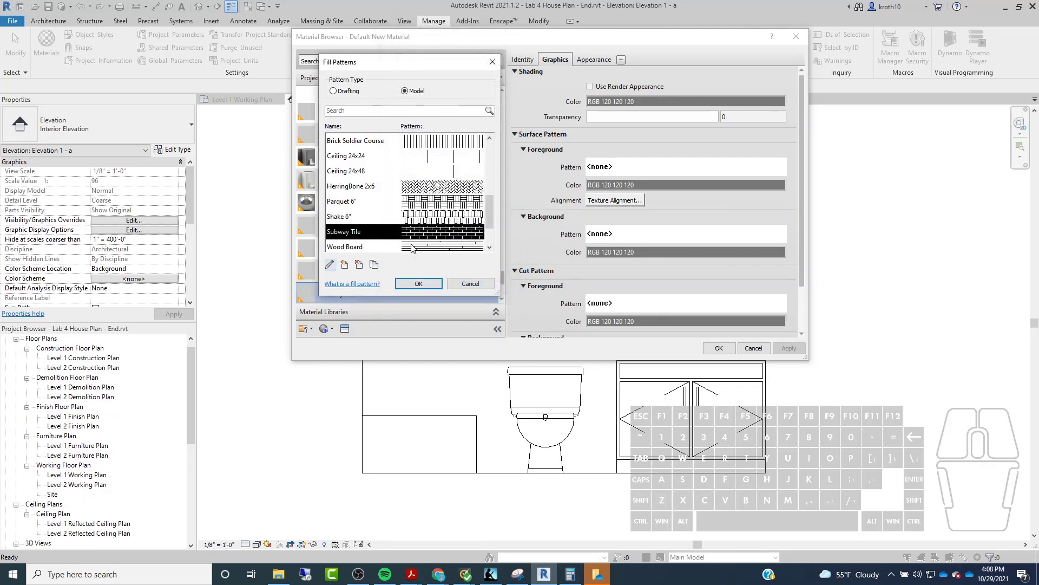
# Step: Assign the Subway Tile pattern as the material's foreground surface pattern and shift the render appearance vertically to align with it
pyautogui.click(413, 284)
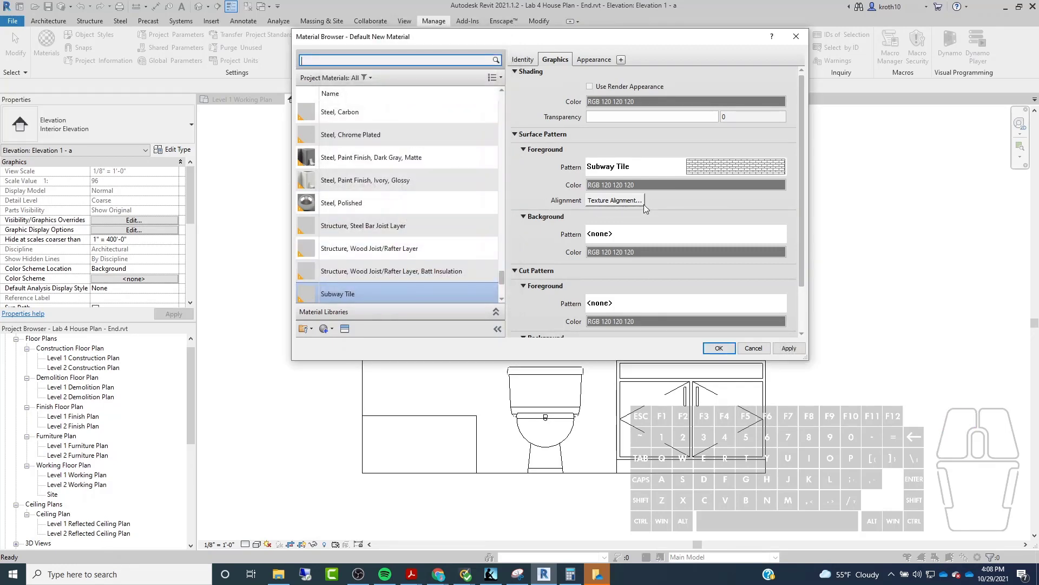
pyautogui.click(617, 200)
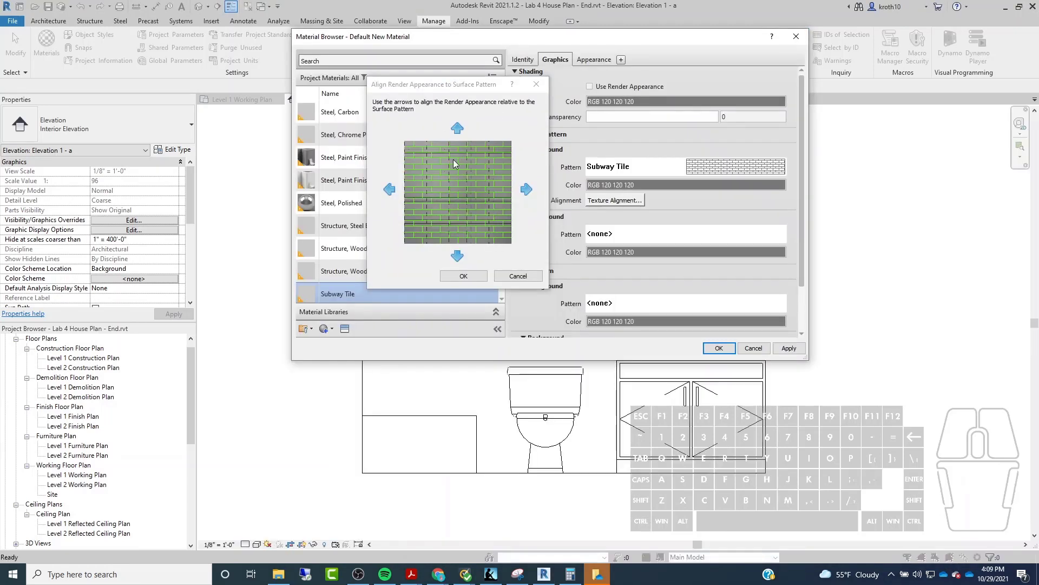
pyautogui.click(457, 129)
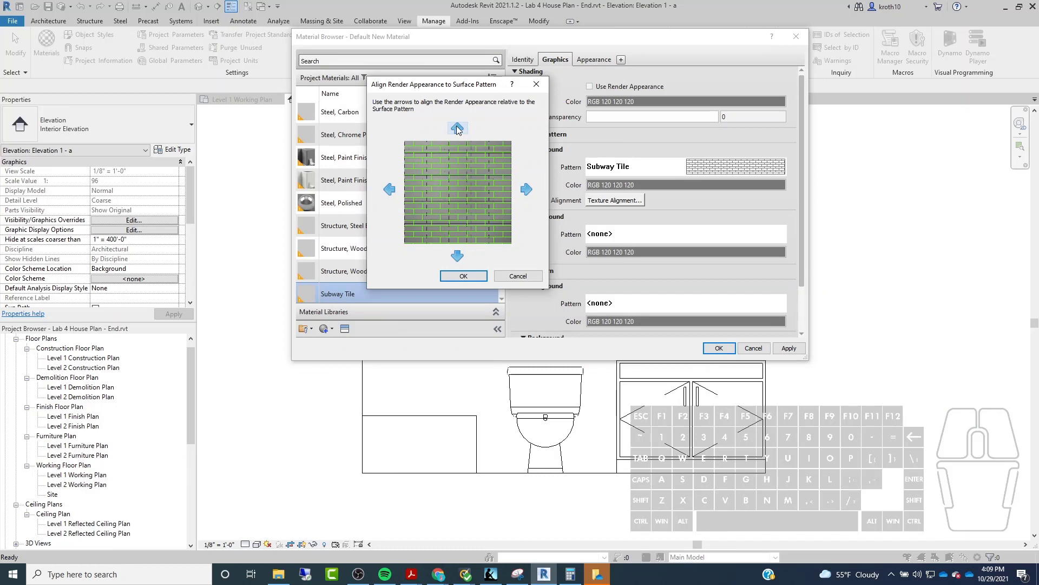
pyautogui.click(457, 128)
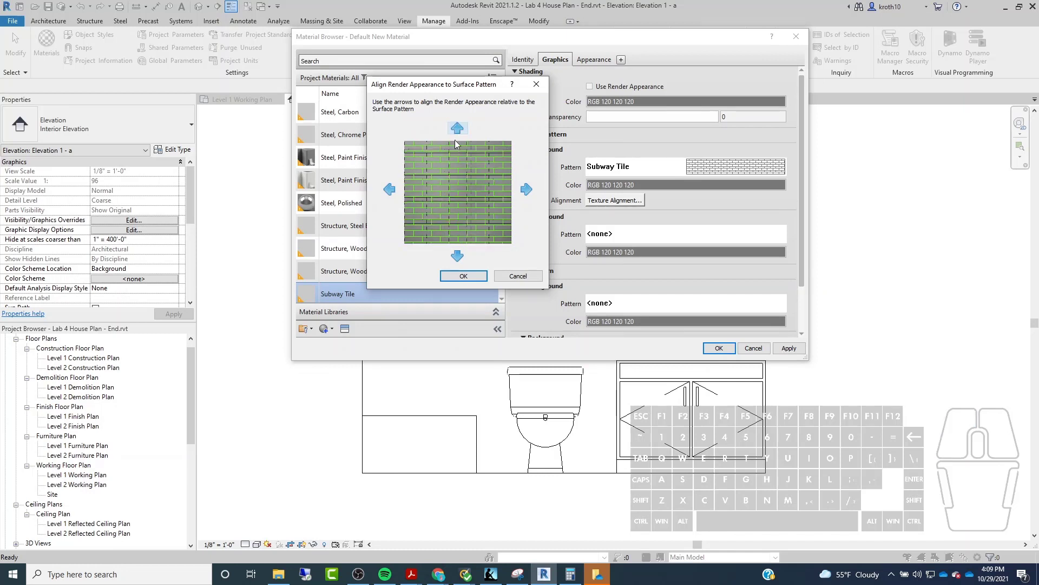
pyautogui.click(458, 257)
pyautogui.click(458, 257)
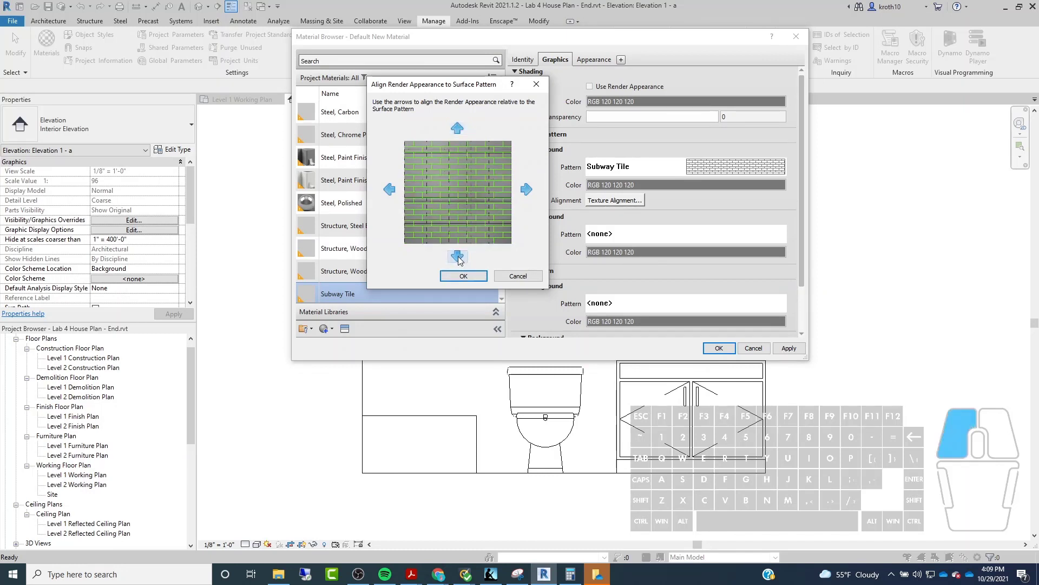
pyautogui.click(458, 257)
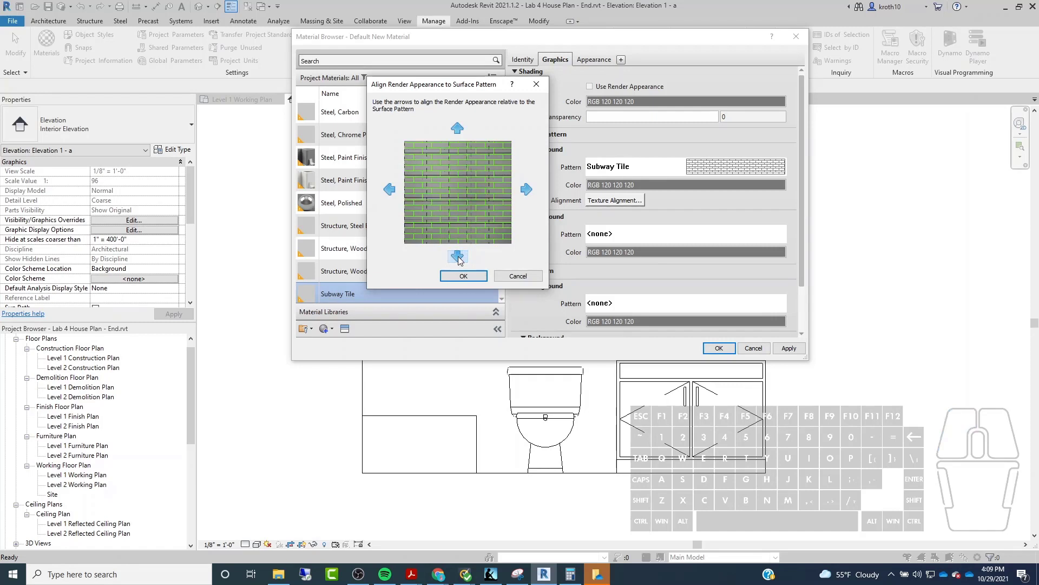
pyautogui.click(453, 130)
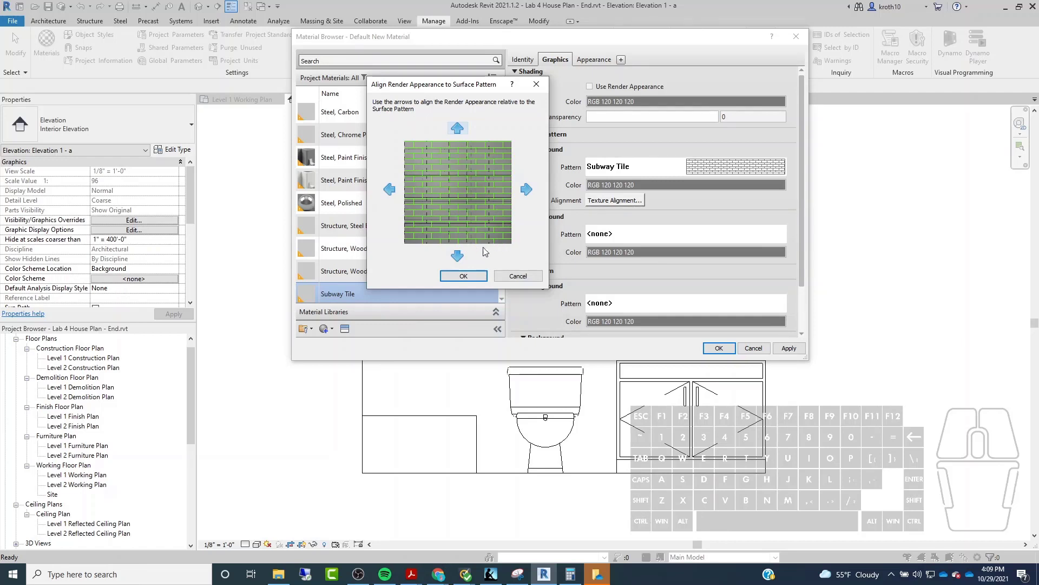
pyautogui.click(463, 276)
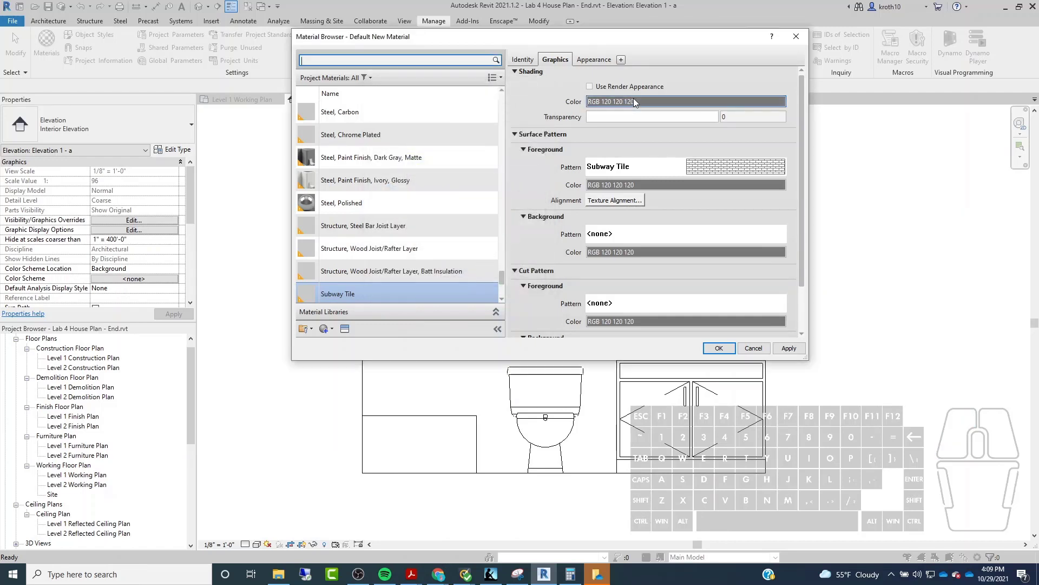
pyautogui.click(623, 201)
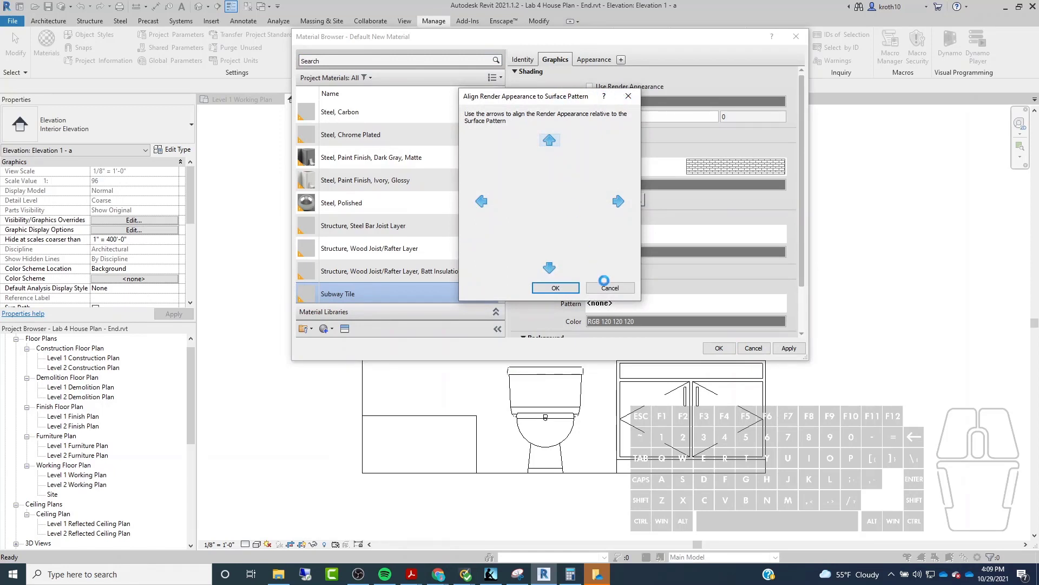
pyautogui.click(628, 96)
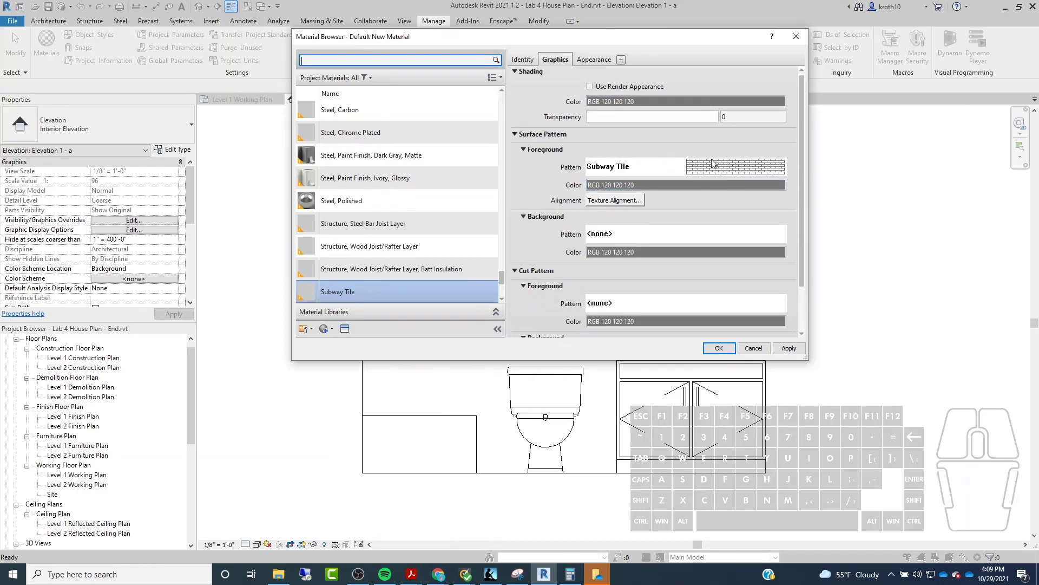
# Step: Edit the Subway Tile model pattern to an import scale of 1.3 and confirm the material changes
pyautogui.click(660, 164)
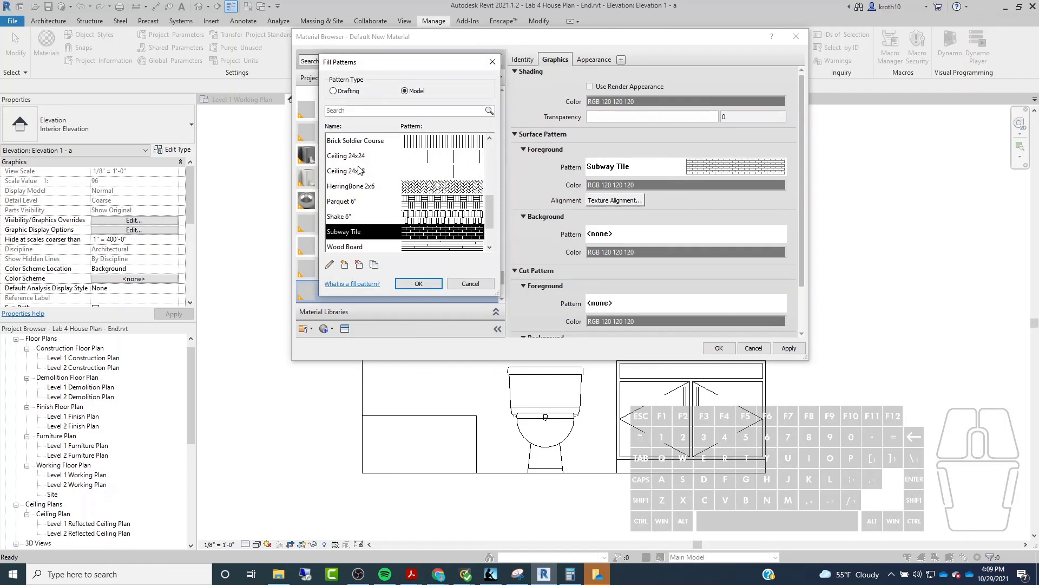
pyautogui.scroll(5, 409, 178)
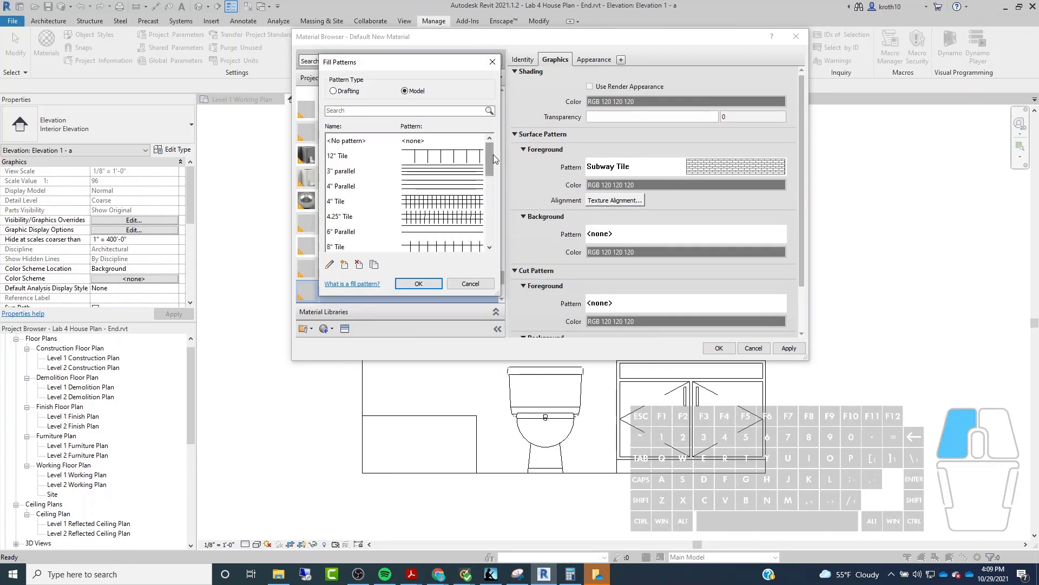
pyautogui.scroll(-5, 410, 163)
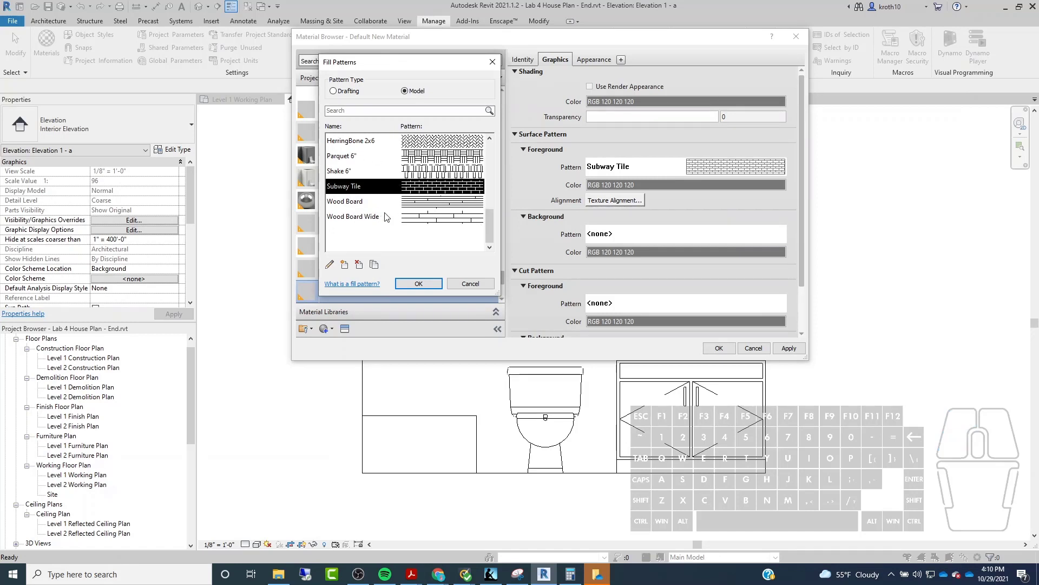
pyautogui.click(330, 265)
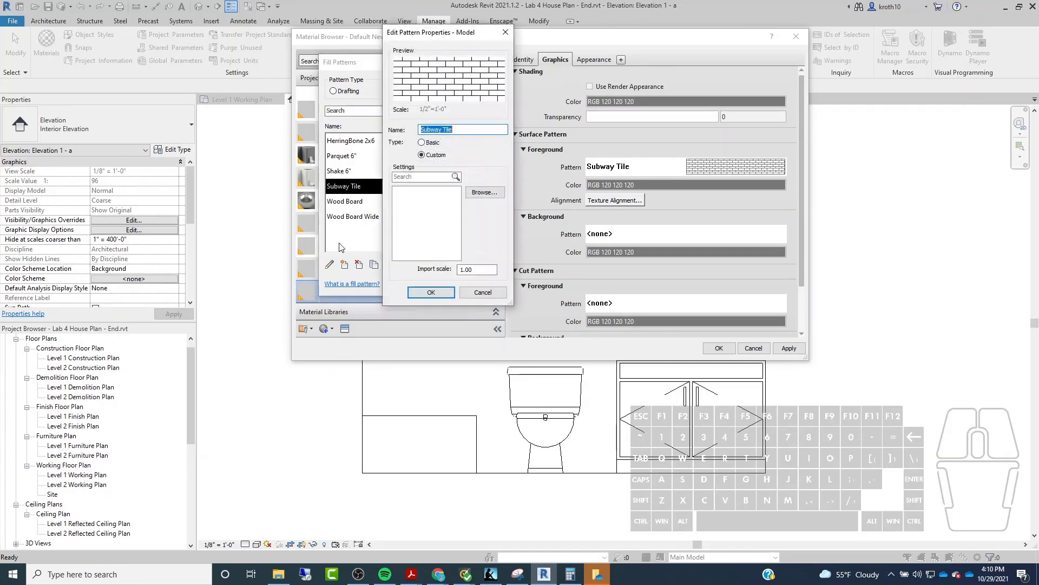
pyautogui.moveTo(452, 35); pyautogui.dragTo(357, 139)
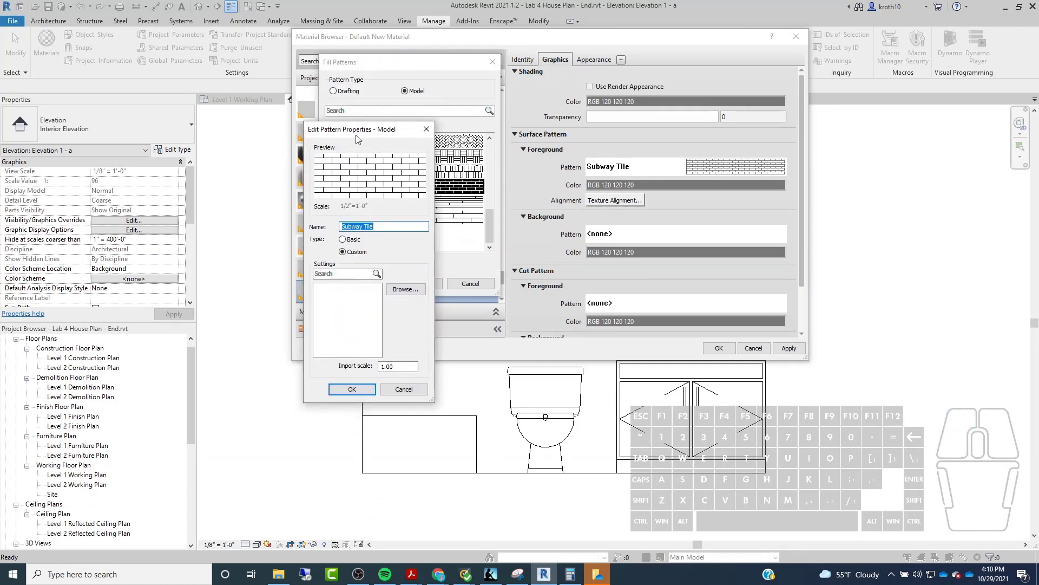
pyautogui.click(396, 367)
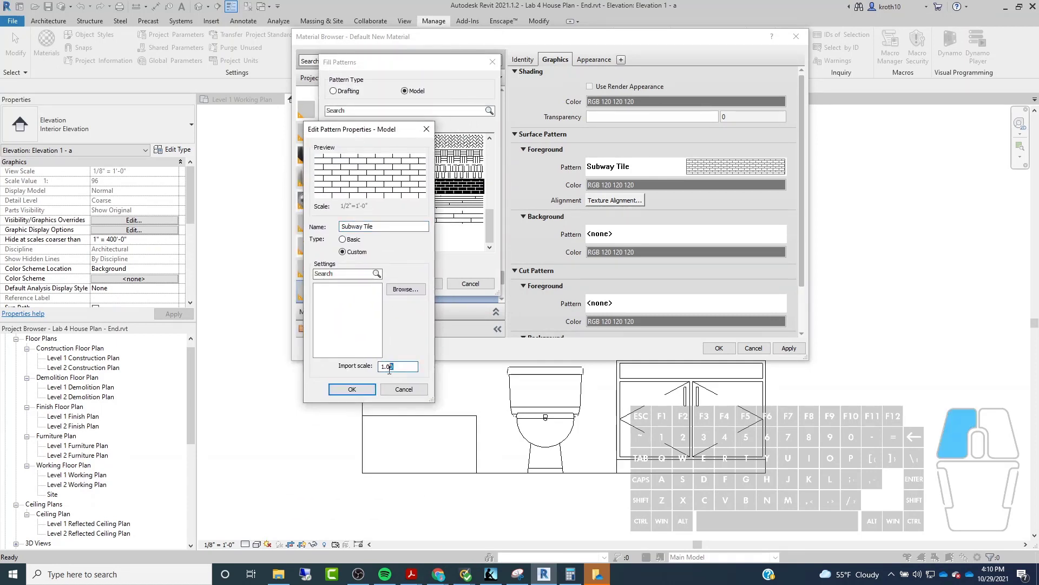
pyautogui.doubleClick(391, 368)
pyautogui.write('25')
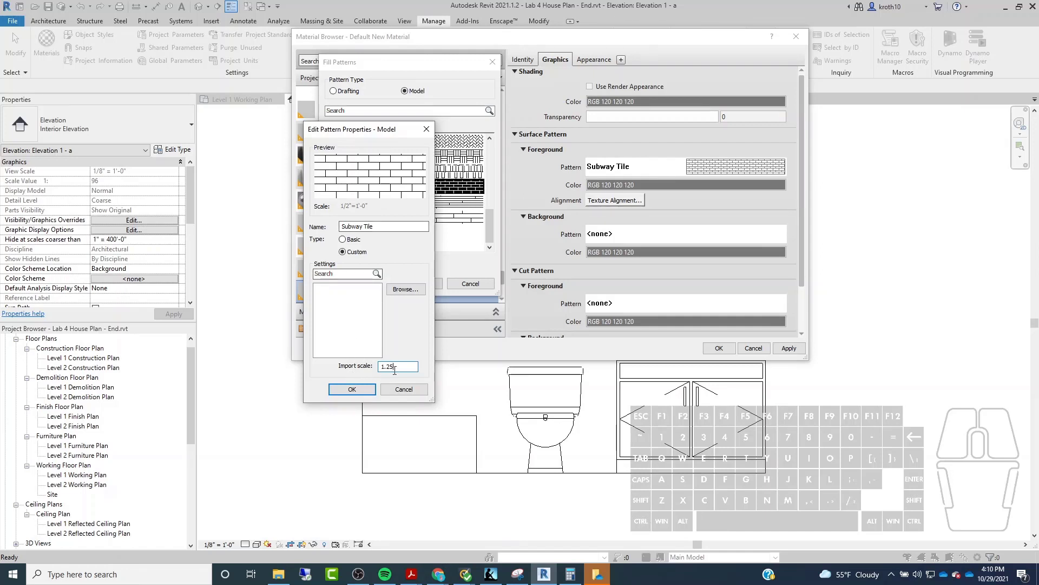
pyautogui.moveTo(397, 366); pyautogui.dragTo(387, 366)
pyautogui.write('3')
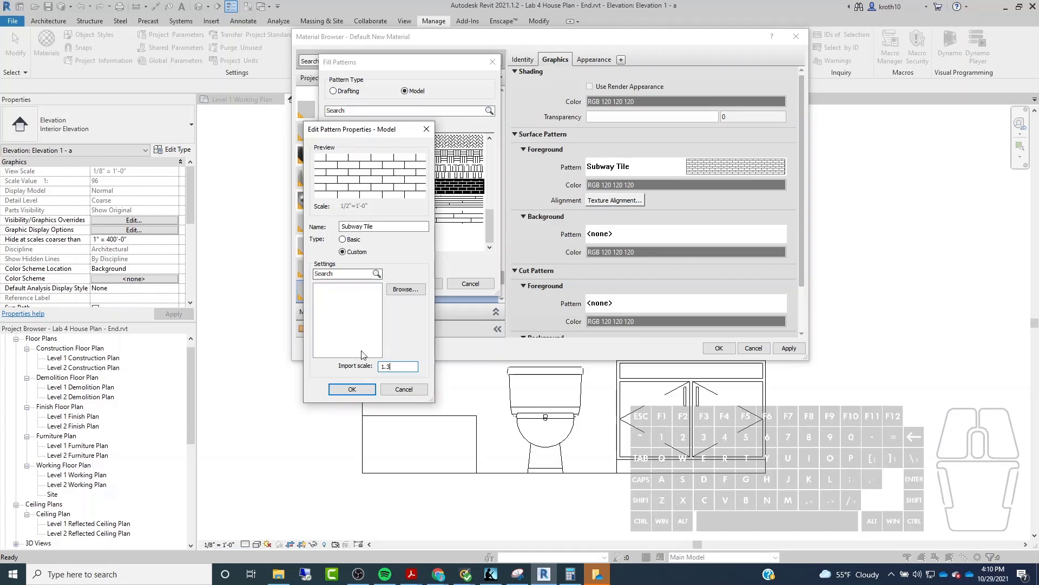
pyautogui.click(352, 389)
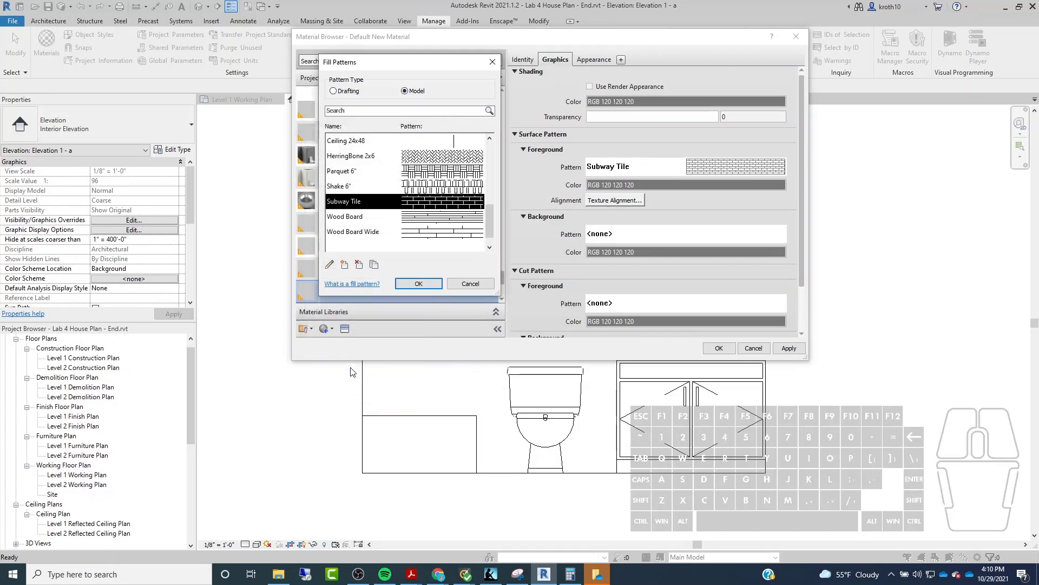
pyautogui.click(425, 286)
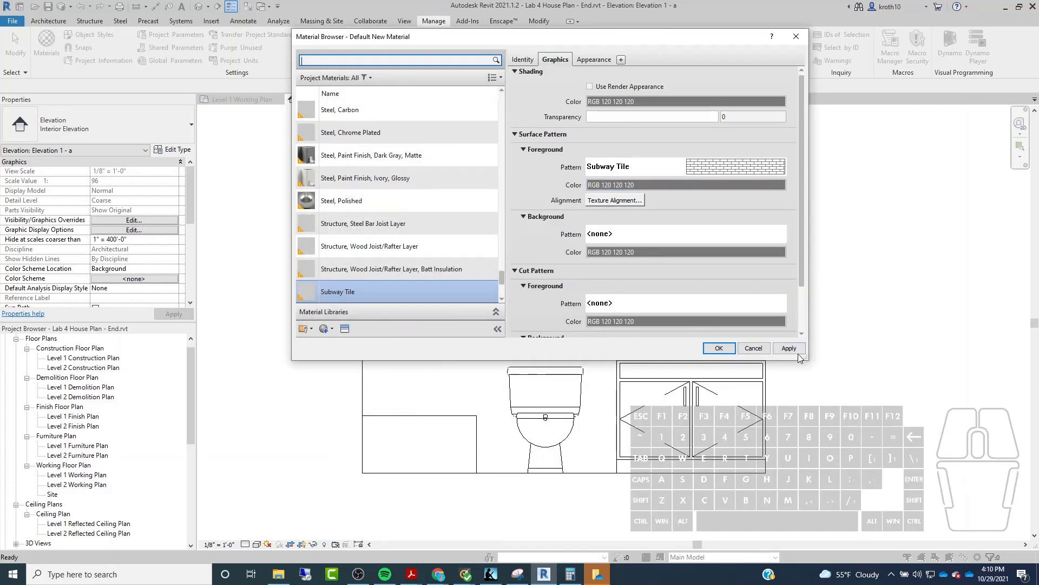
pyautogui.click(719, 348)
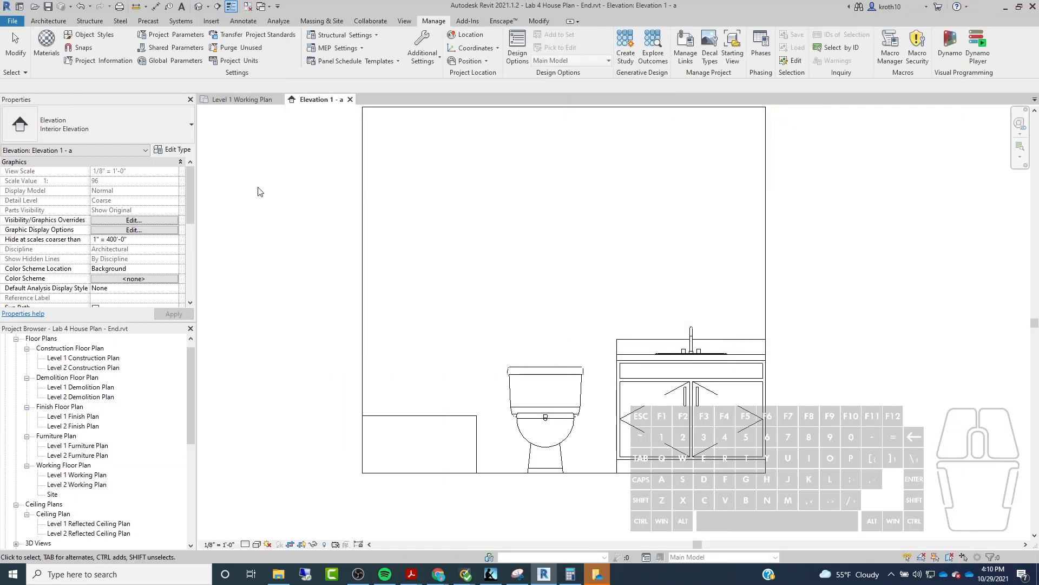
# Step: Widen the elevation's crop region outward on both sides past the bathroom's side walls
pyautogui.click(367, 264)
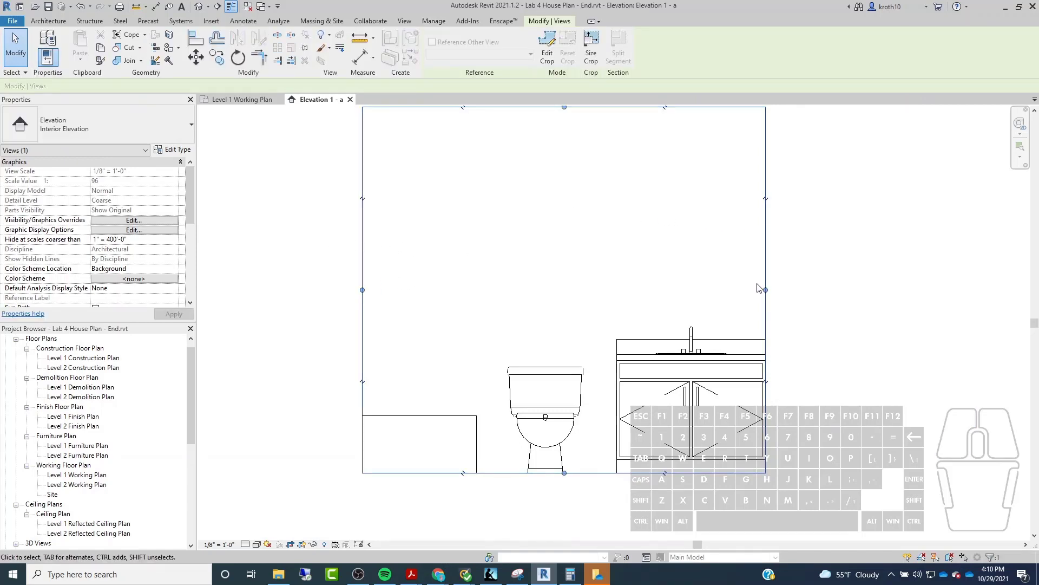
pyautogui.moveTo(766, 289); pyautogui.dragTo(796, 289)
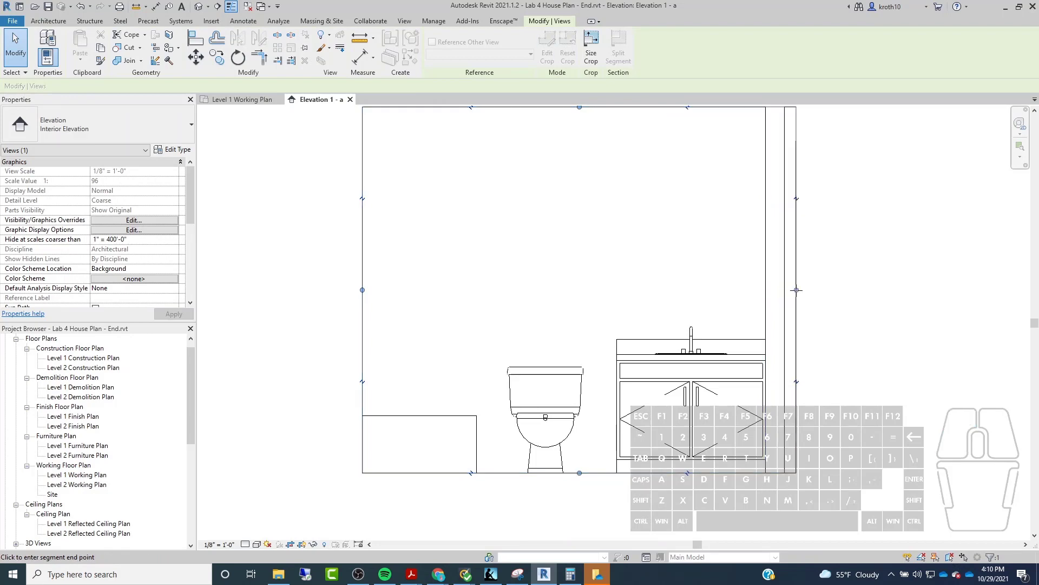
pyautogui.moveTo(362, 290); pyautogui.dragTo(319, 289)
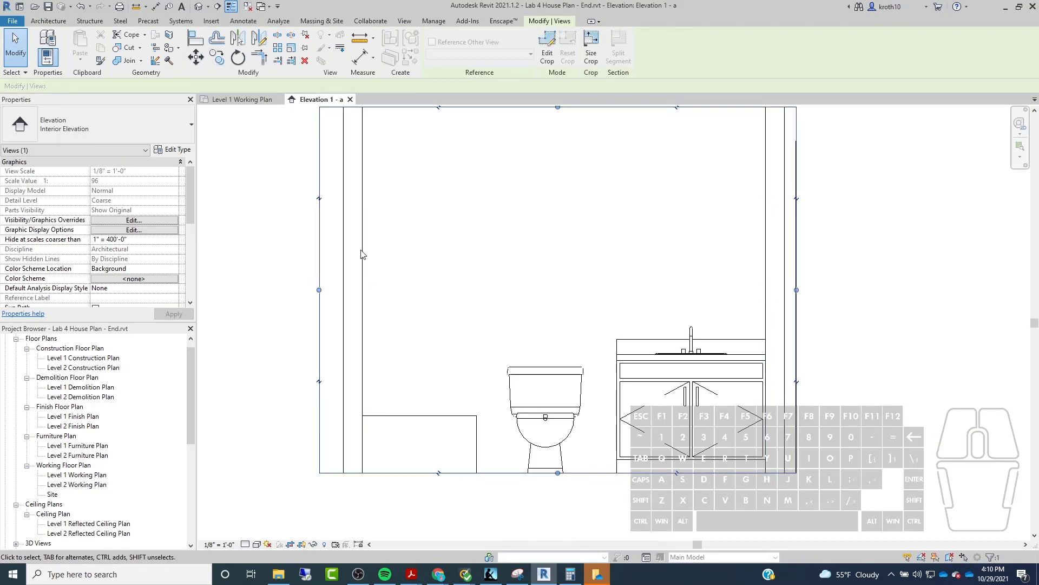
pyautogui.press('Escape')
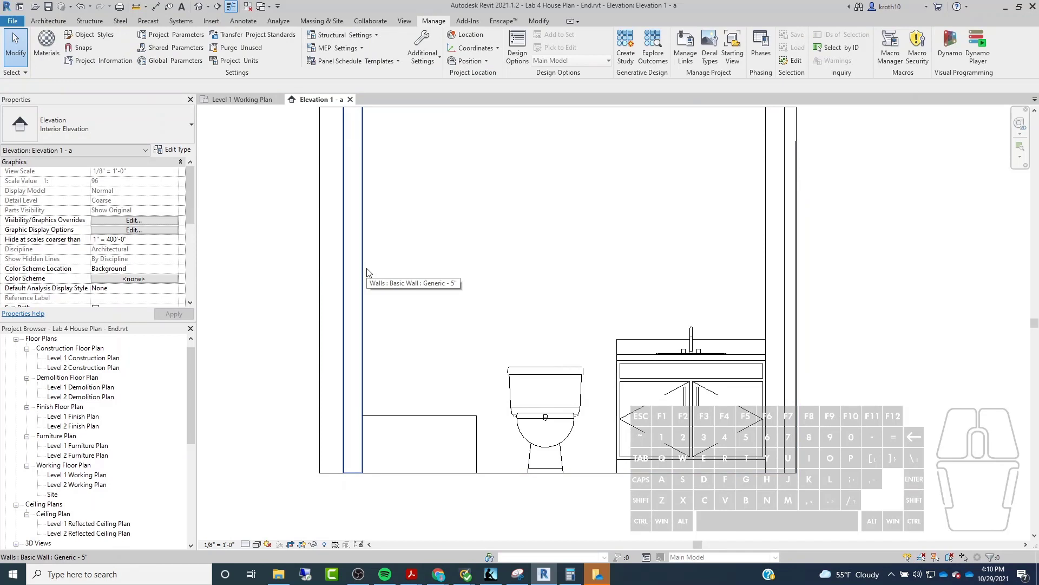
# Step: Start the Split Face command on the interior face of the bathroom's back wall behind the toilet and vanity
pyautogui.press('Tab')
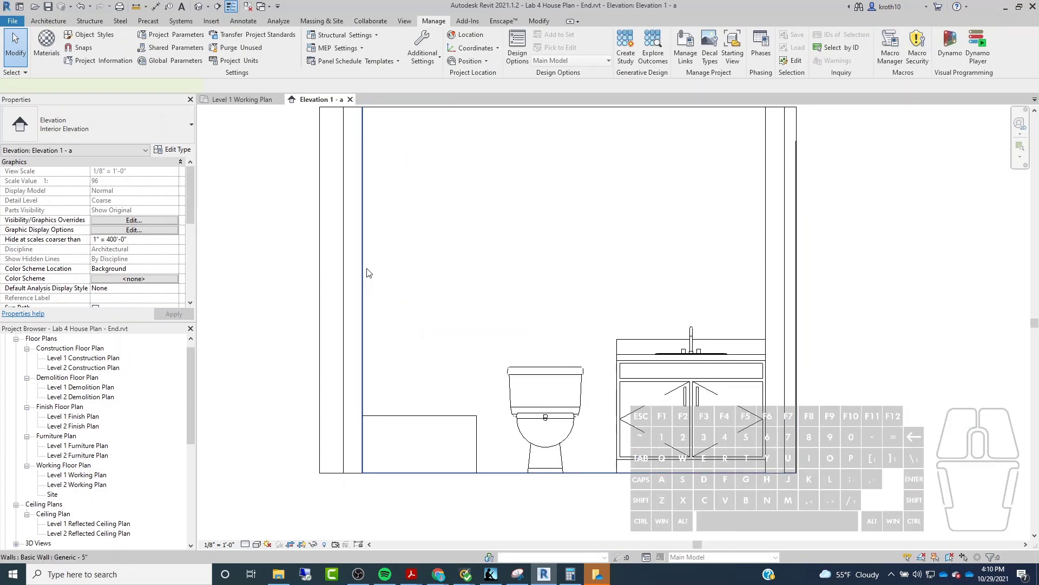
pyautogui.click(371, 269)
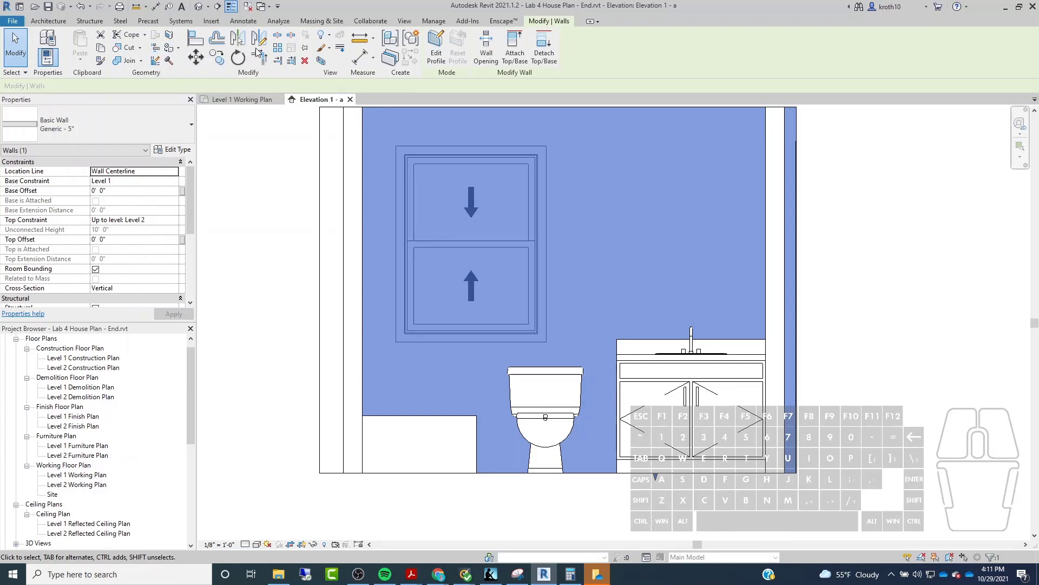
pyautogui.click(170, 35)
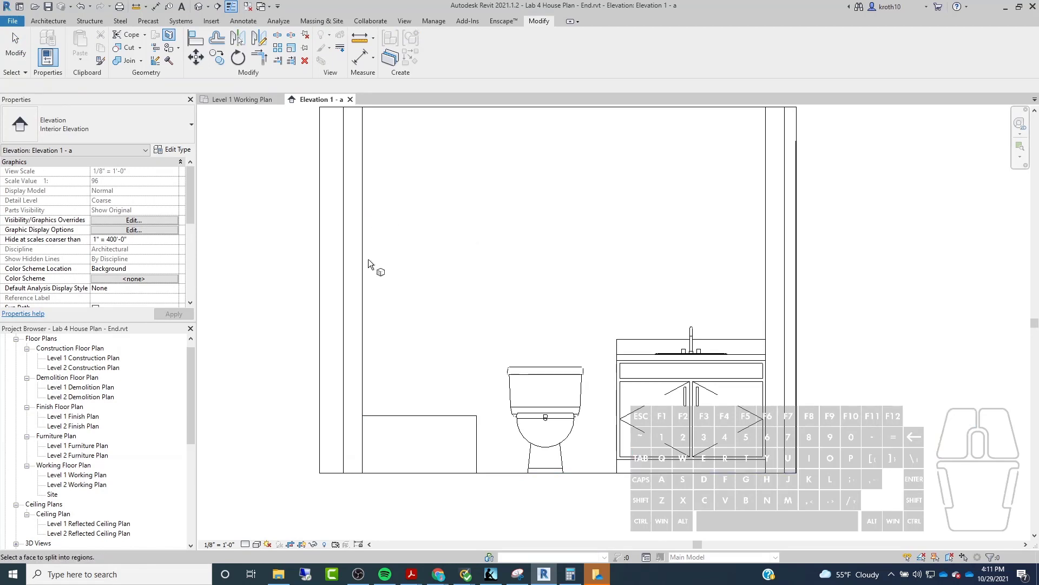
pyautogui.scroll(-3, 368, 259)
pyautogui.press('Tab')
pyautogui.press('Tab')
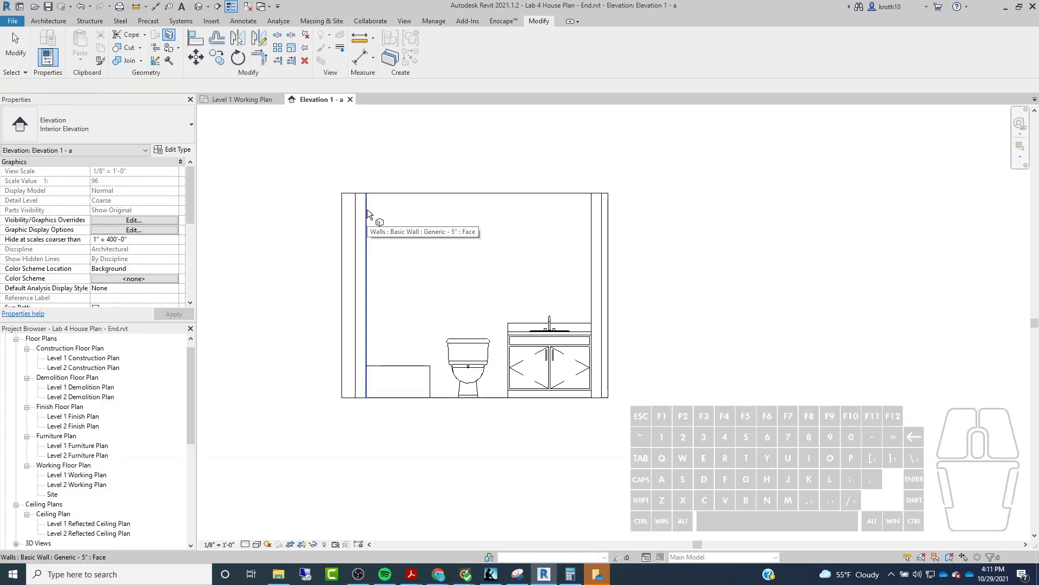
pyautogui.click(367, 209)
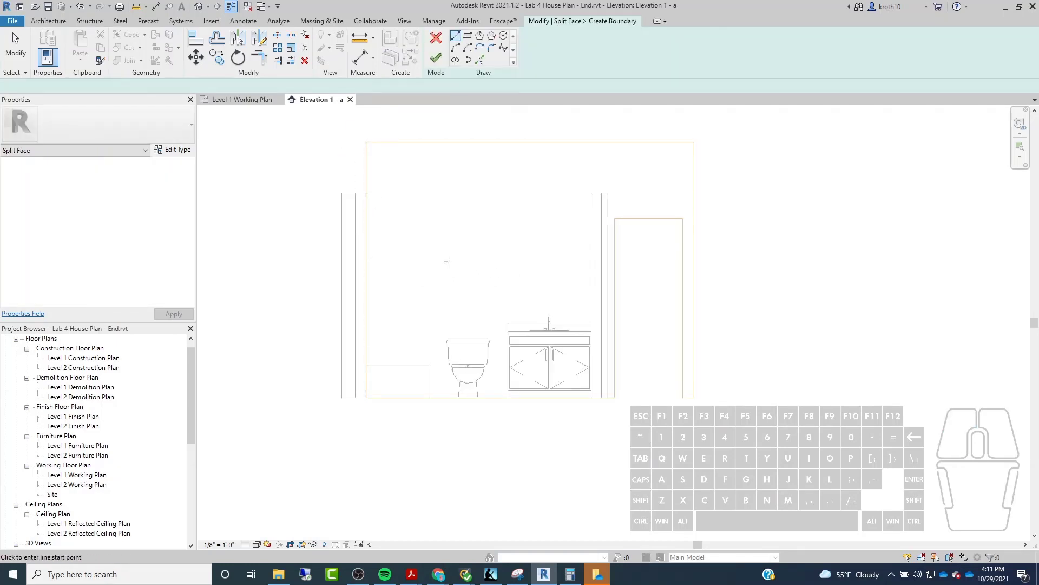
# Step: Split the back wall face with a full-height vertical line along the inner face of the side wall beside the vanity
pyautogui.click(456, 38)
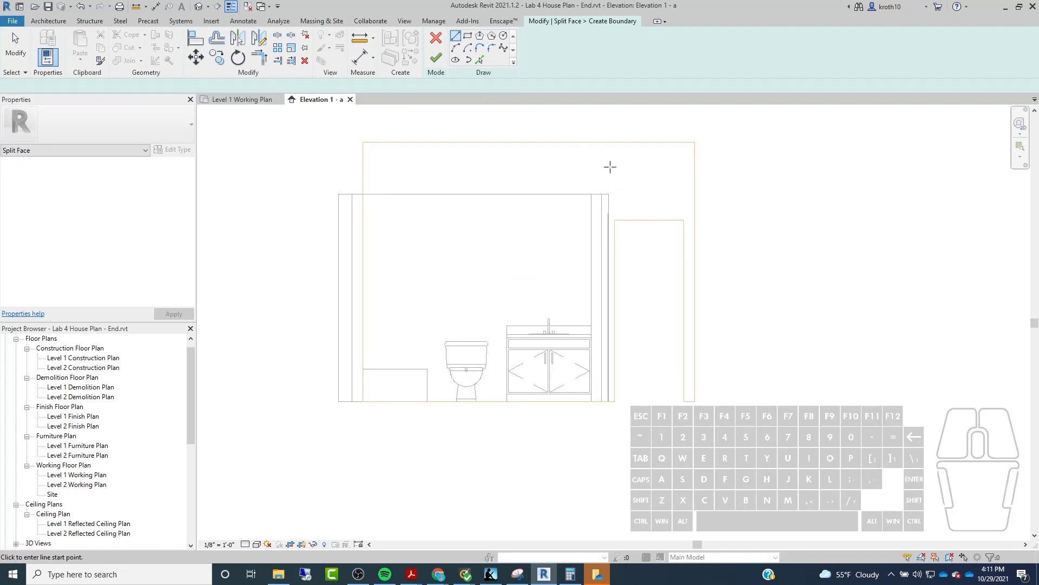
pyautogui.scroll(2, 610, 166)
pyautogui.moveTo(601, 172); pyautogui.dragTo(590, 129, button='middle')
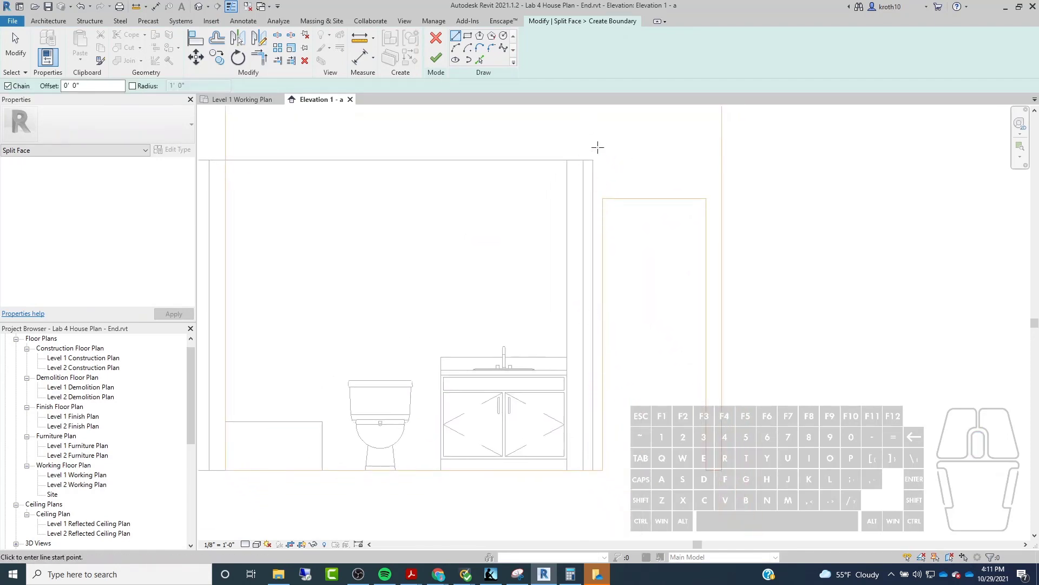
pyautogui.scroll(-1, 640, 292)
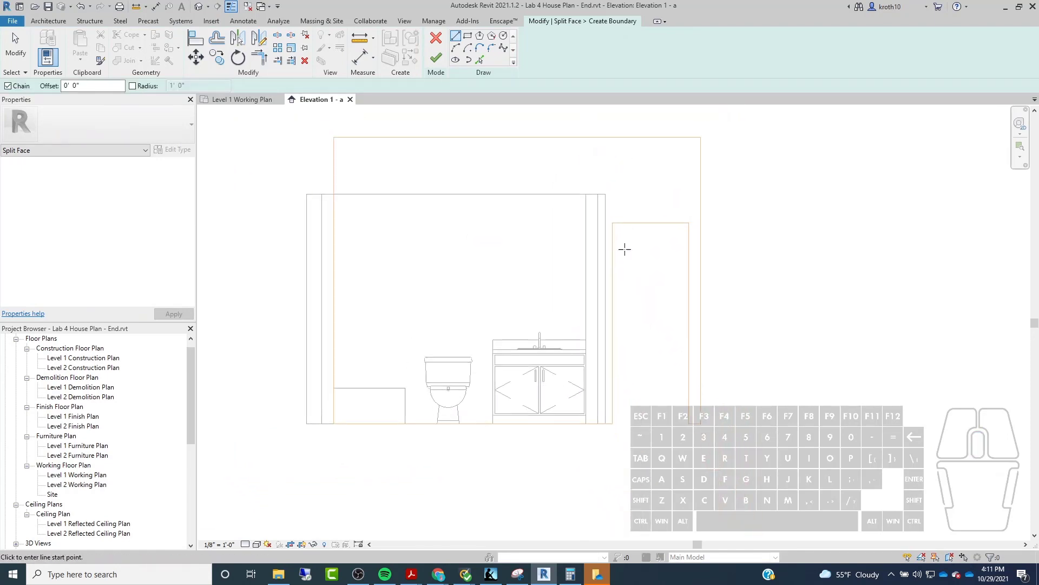
pyautogui.click(586, 423)
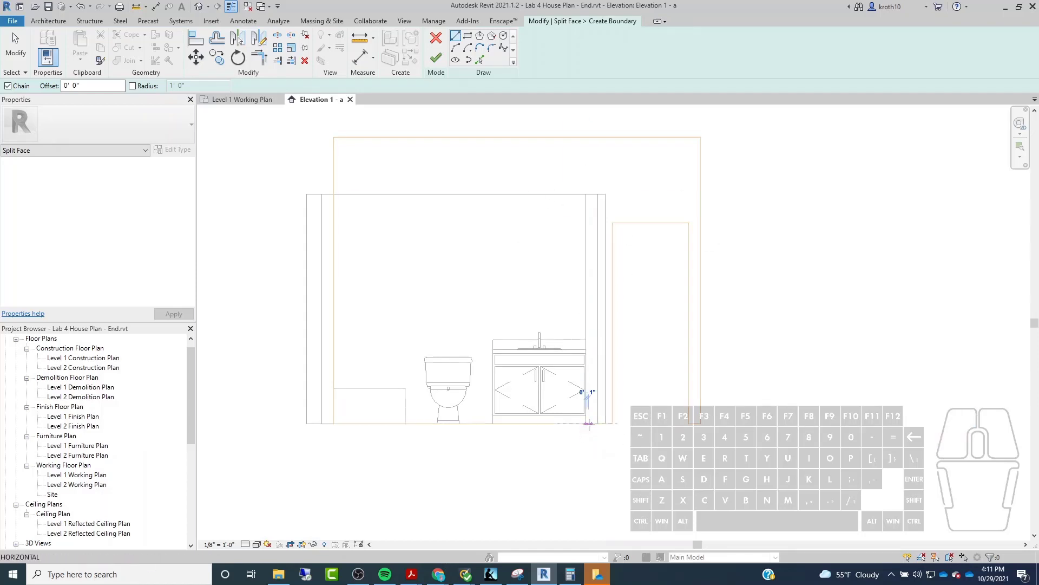
pyautogui.click(586, 137)
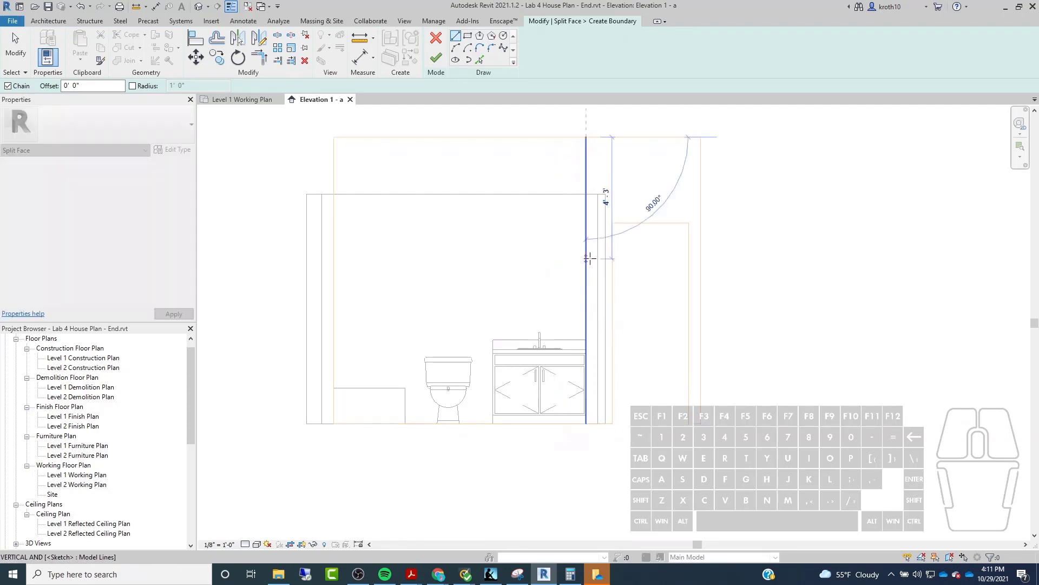
pyautogui.press('Escape')
pyautogui.press('Escape')
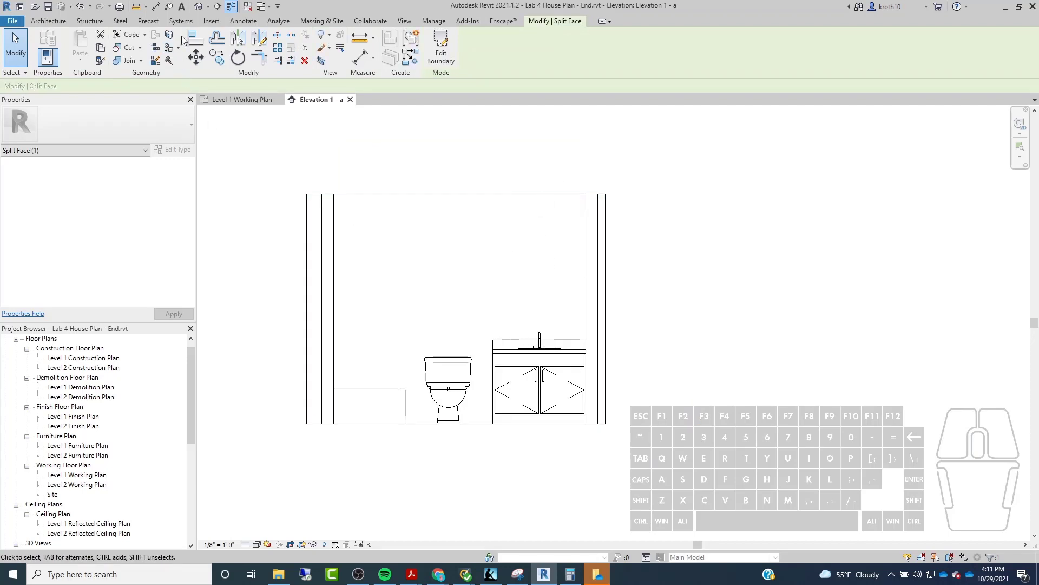
# Step: Start another Split Face on the bathroom portion of the back wall and sketch a horizontal line about 8' - 9 3/4" long across it
pyautogui.click(169, 35)
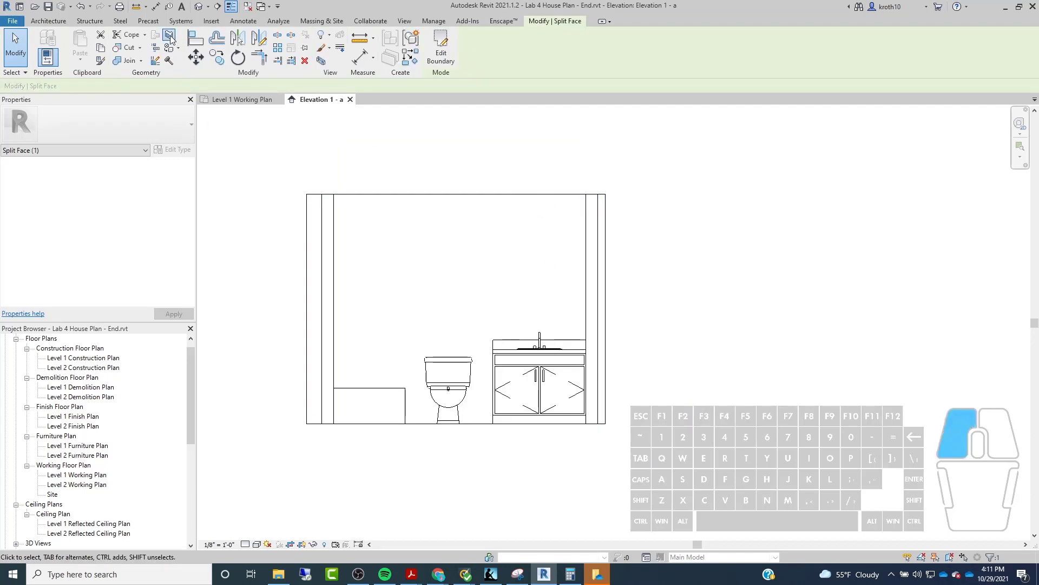
pyautogui.click(334, 222)
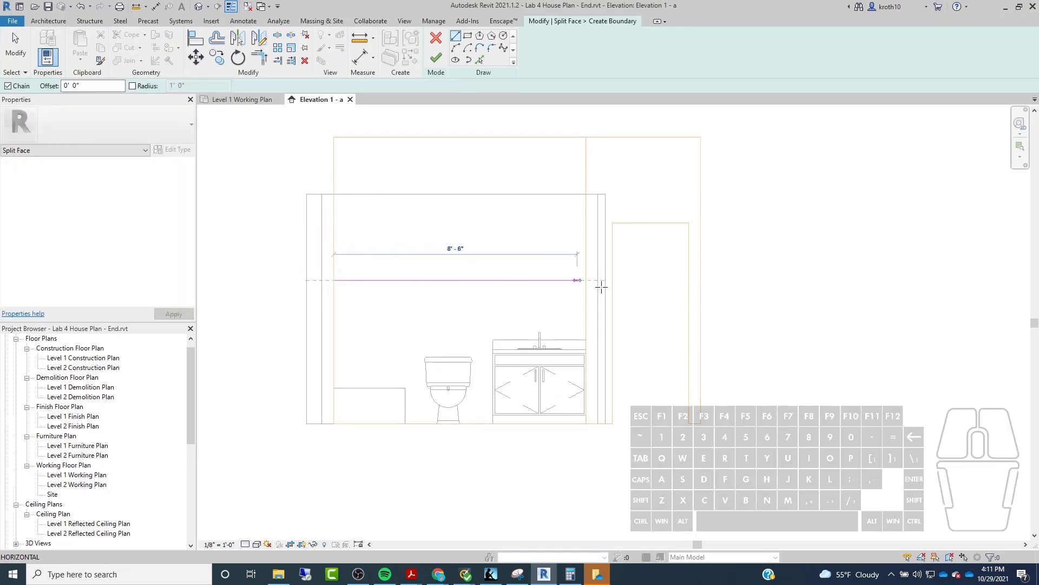
pyautogui.click(585, 280)
pyautogui.press('Escape')
pyautogui.press('Escape')
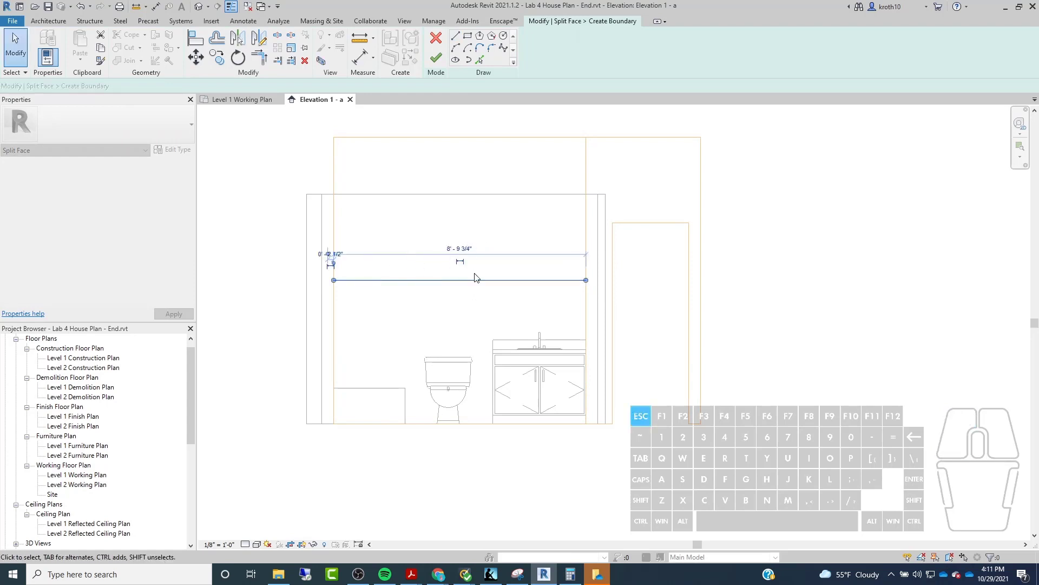
pyautogui.click(464, 287)
pyautogui.click(237, 22)
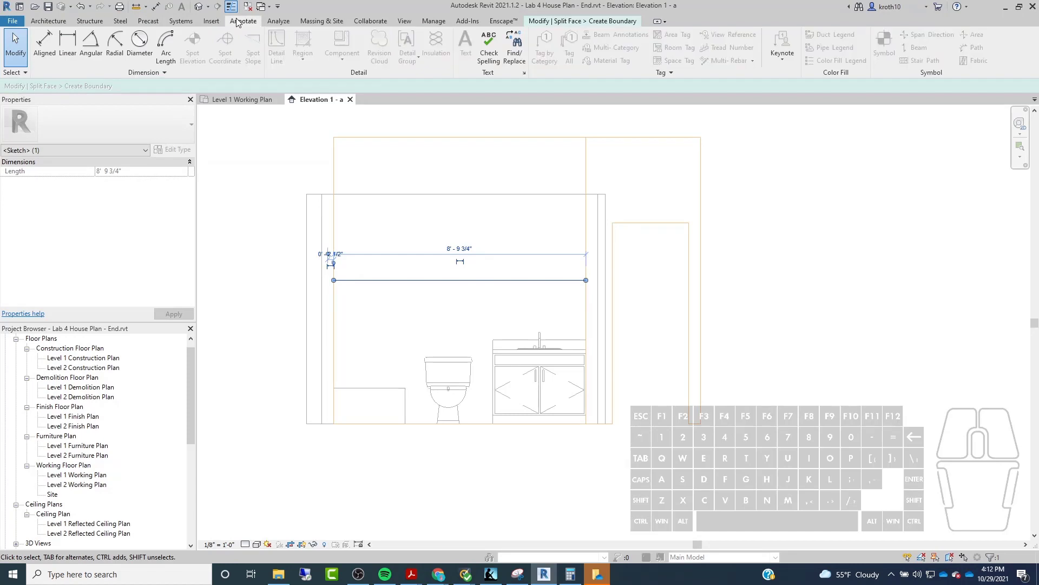
pyautogui.press('Escape')
pyautogui.click(162, 25)
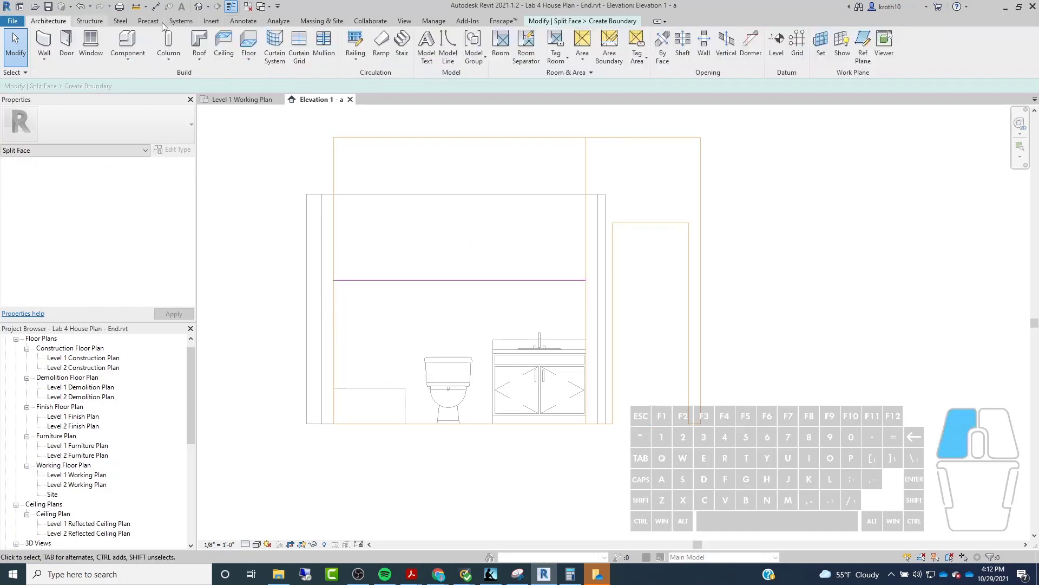
pyautogui.click(450, 51)
pyautogui.click(584, 21)
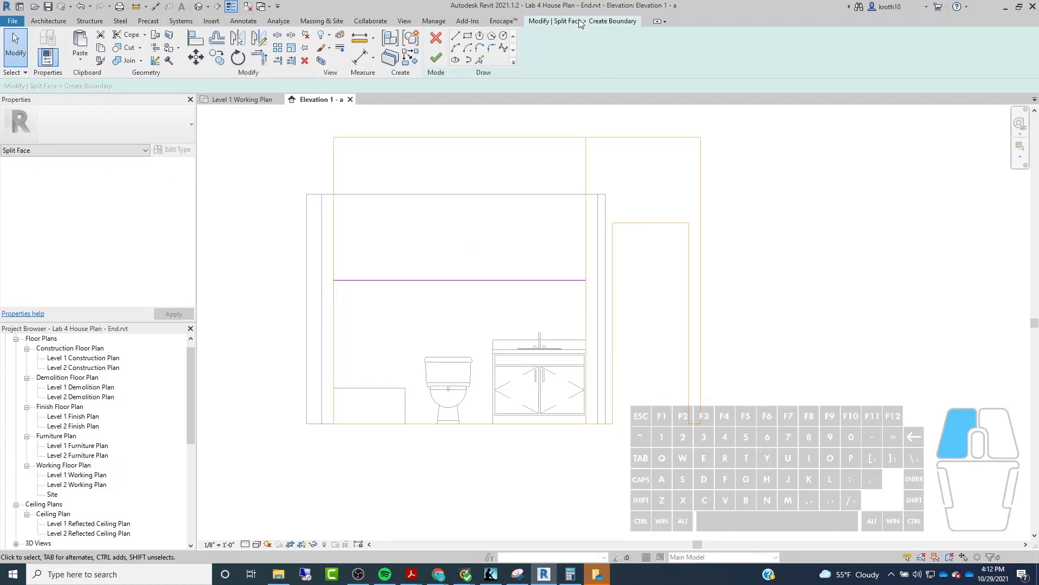
# Step: Sketch a vertical line 4' - 0" high from the floor between the tub and toilet, and select the horizontal split line
pyautogui.click(455, 38)
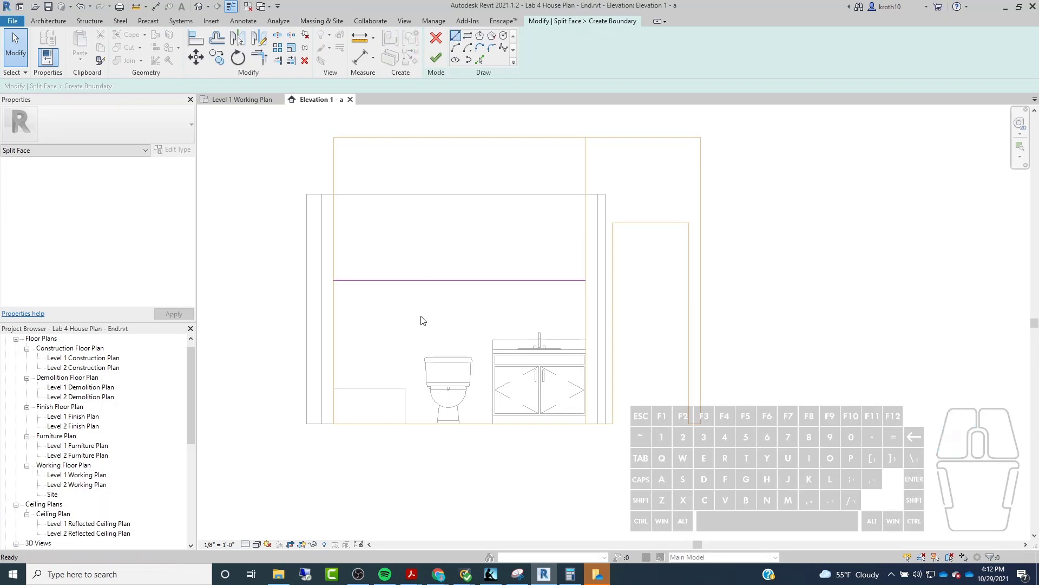
pyautogui.click(421, 424)
pyautogui.scroll(2, 421, 327)
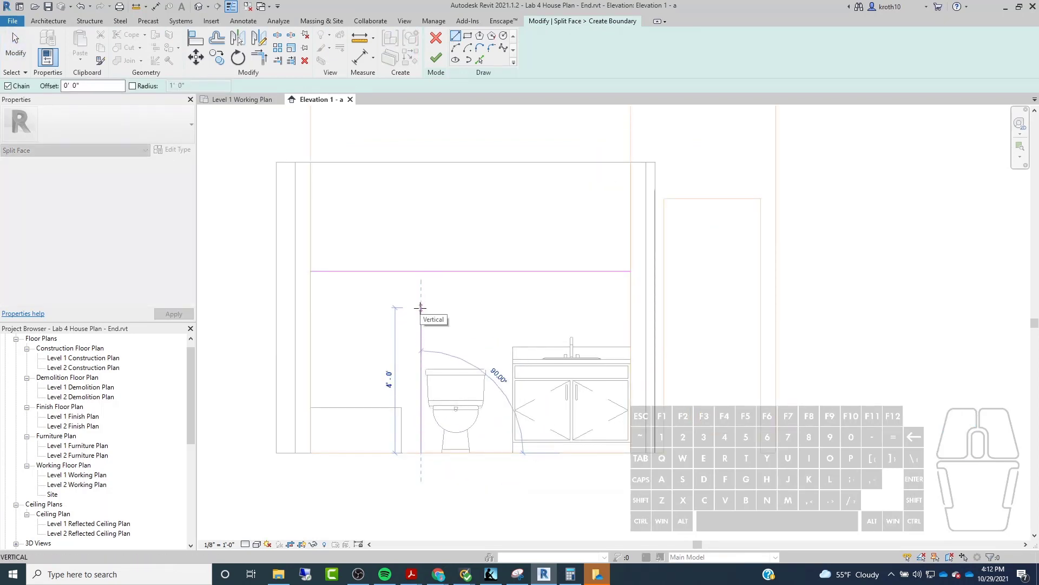
pyautogui.click(421, 307)
pyautogui.press('Escape')
pyautogui.press('Escape')
pyautogui.click(420, 271)
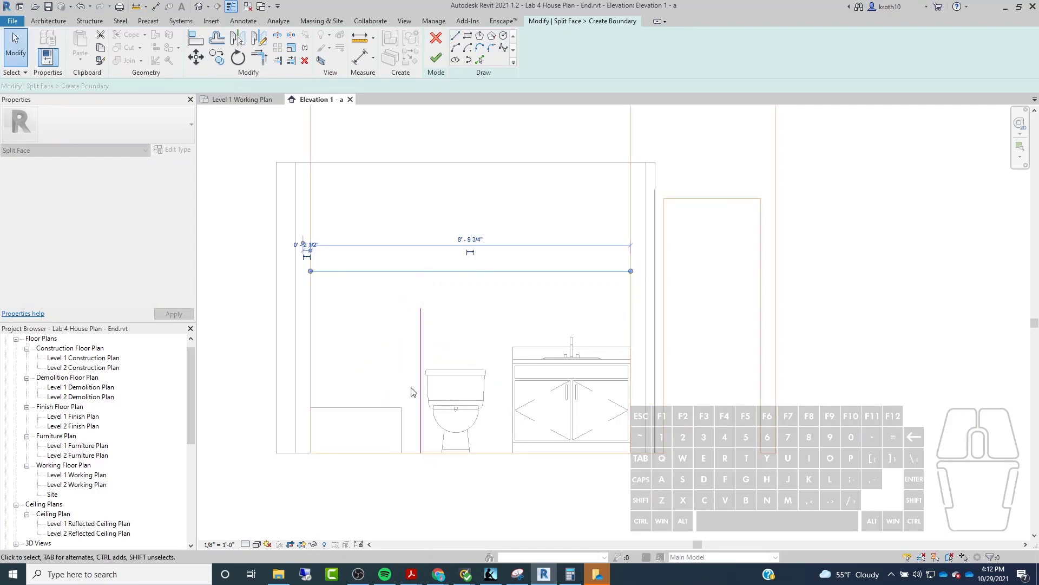
# Step: Move the horizontal split line straight down to the upper end of the vertical line between the tub and toilet
pyautogui.click(196, 56)
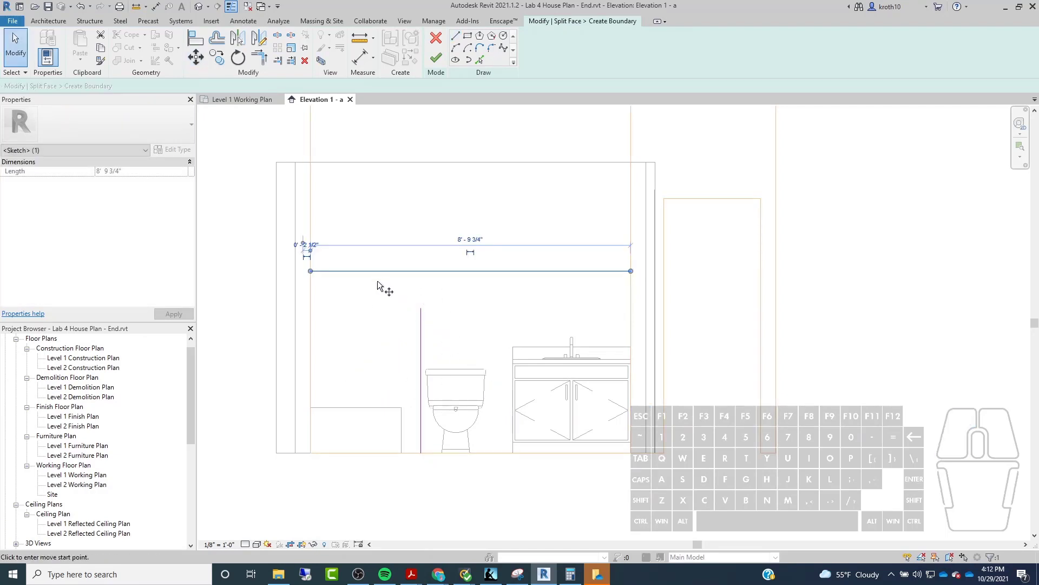
pyautogui.click(417, 269)
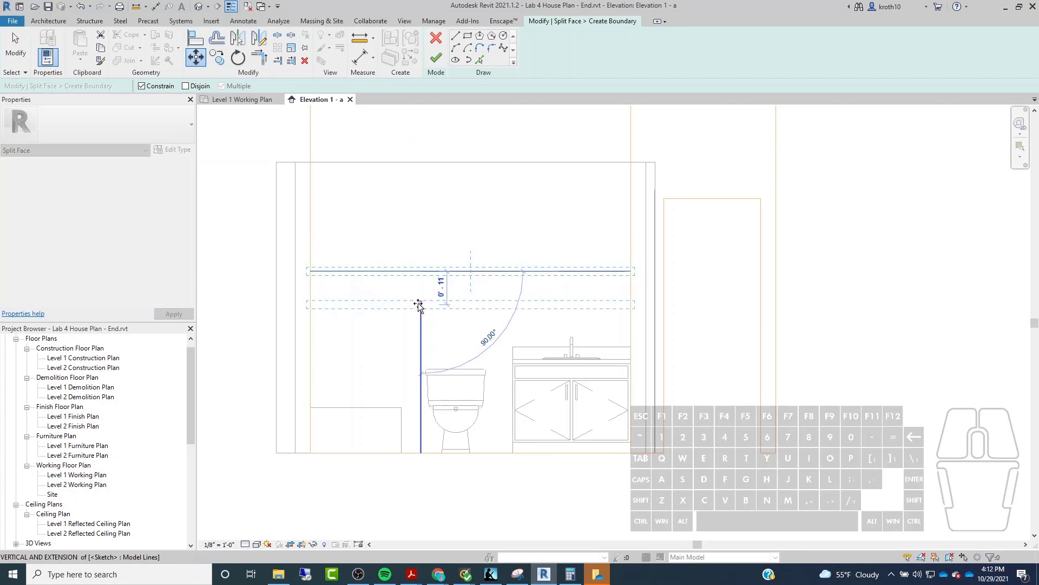
pyautogui.click(420, 306)
pyautogui.press('Escape')
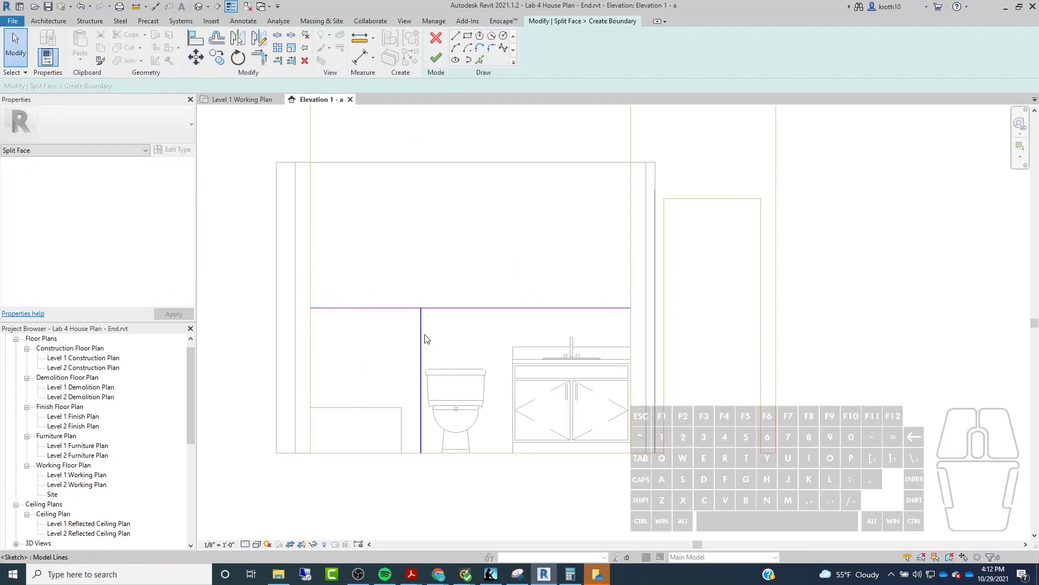
# Step: Delete the vertical helper line between the tub and toilet and finish the Split Face sketch
pyautogui.click(422, 339)
pyautogui.press('Delete')
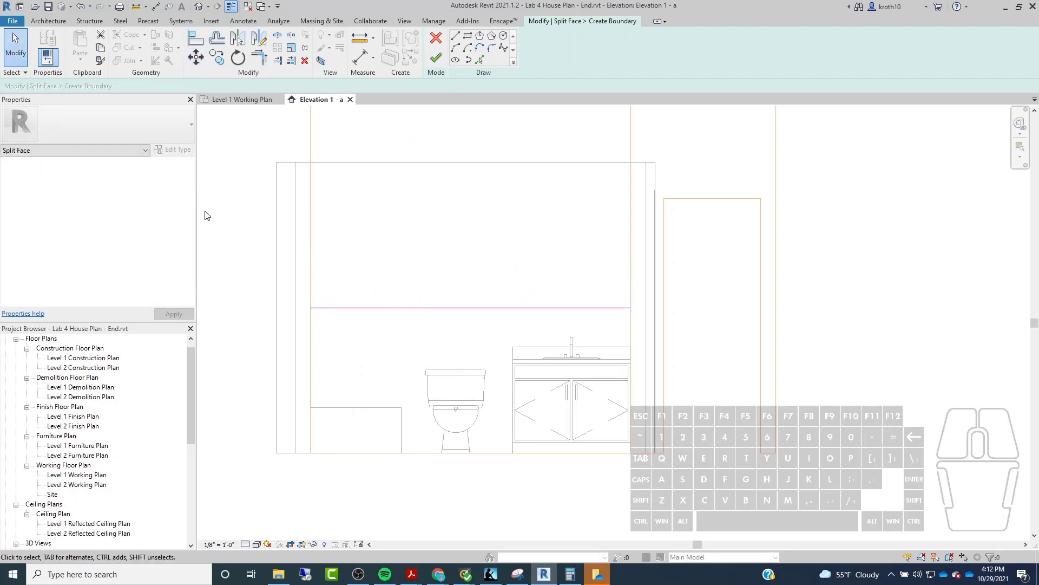
pyautogui.click(436, 59)
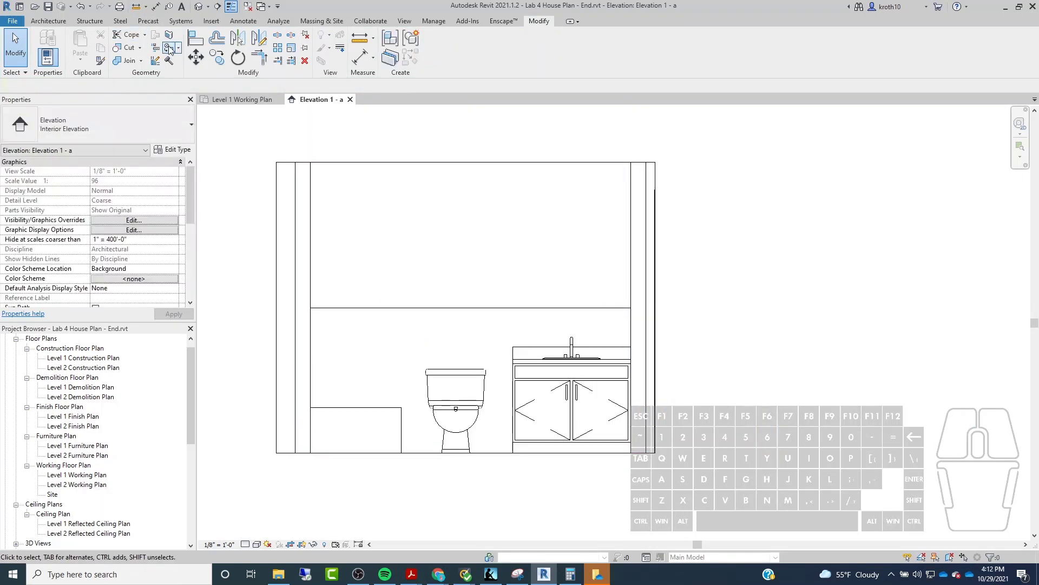
# Step: Paint the lower region of the bathroom's back wall with the Subway Tile material and end the Paint command
pyautogui.press('p')
pyautogui.press('t')
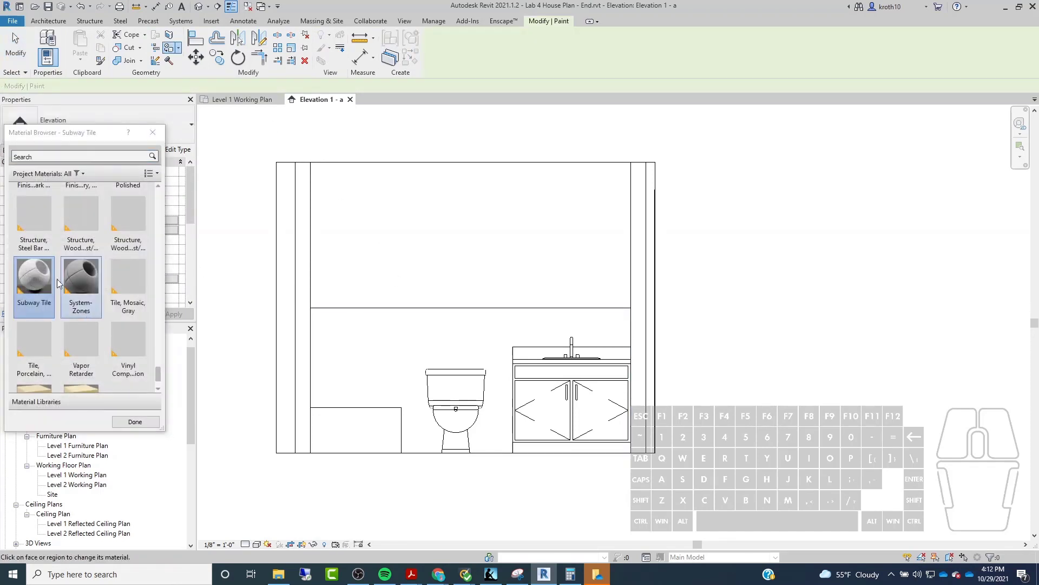
pyautogui.click(391, 323)
pyautogui.scroll(2, 414, 386)
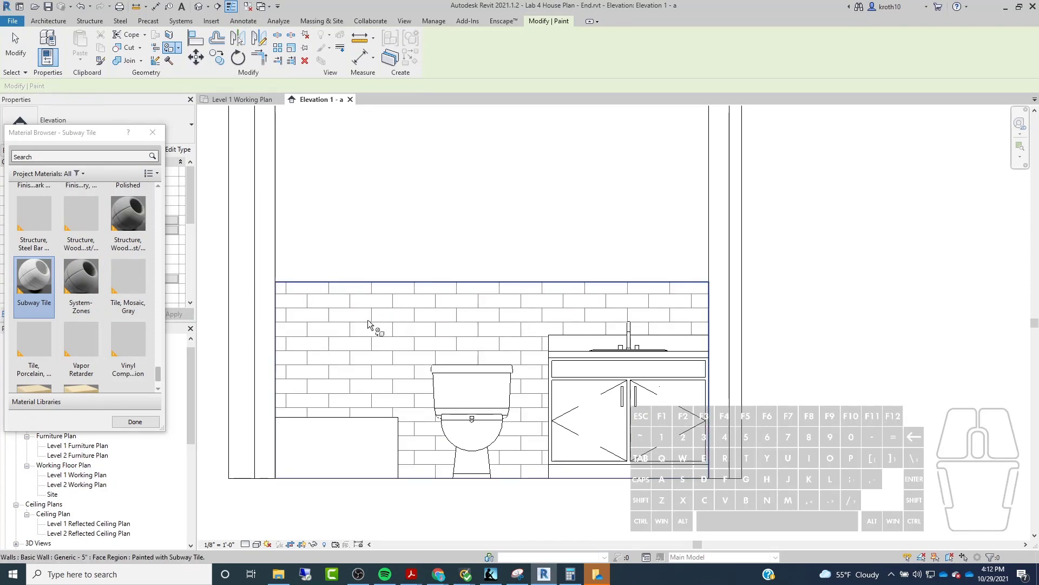
pyautogui.scroll(-1, 79, 379)
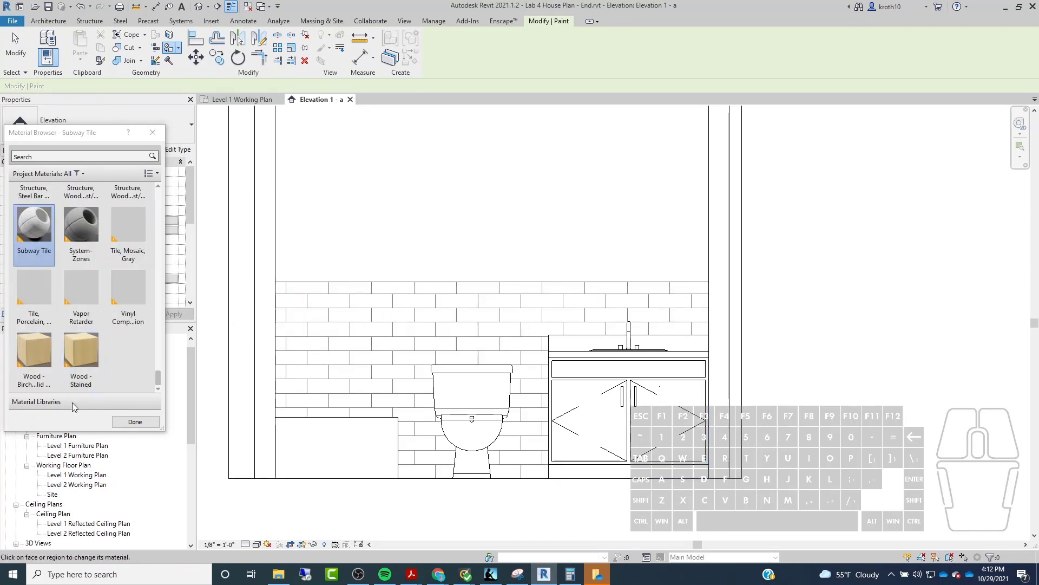
pyautogui.click(135, 422)
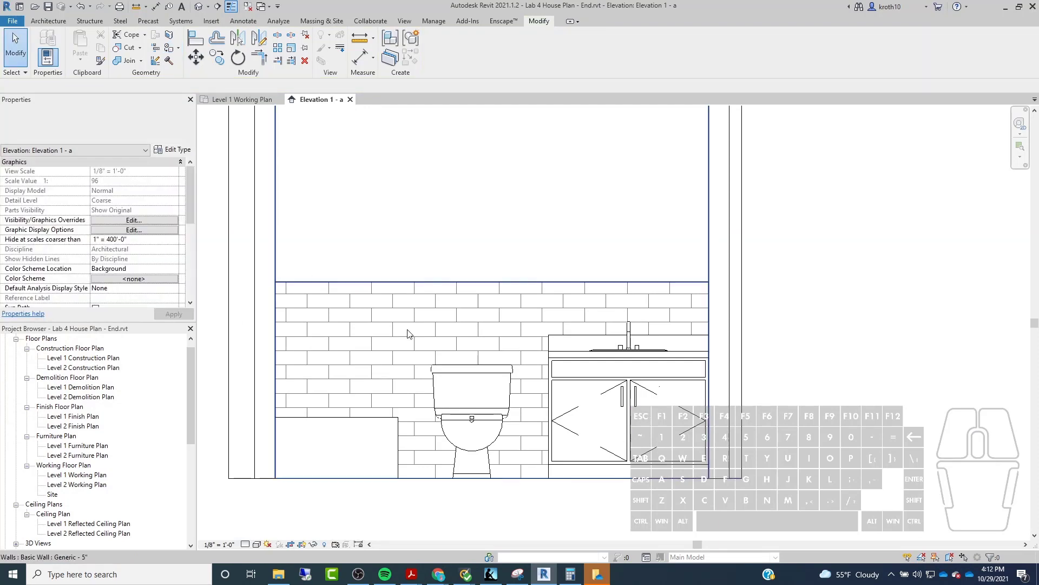
pyautogui.middleClick(477, 341)
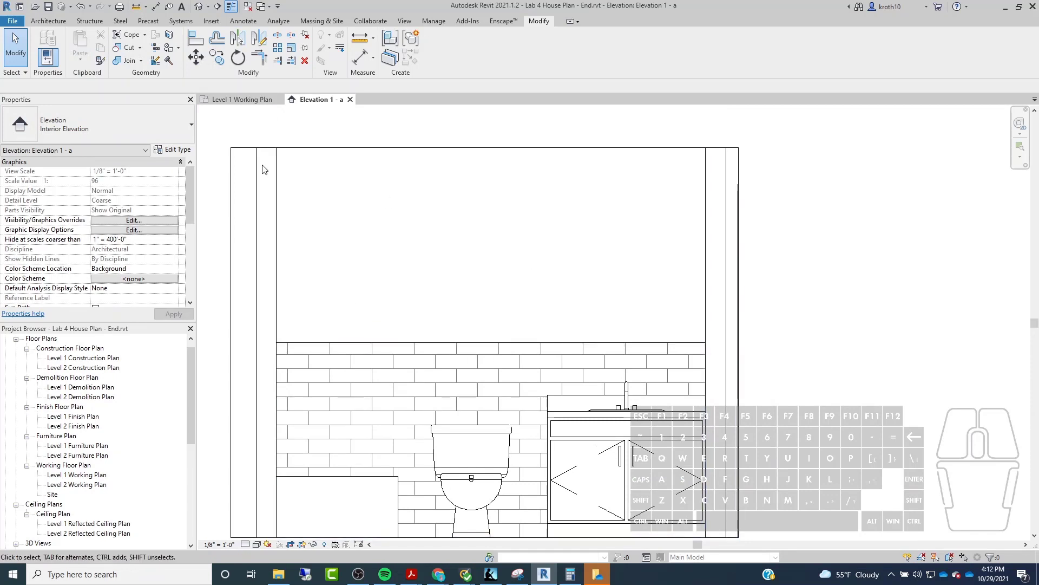
pyautogui.scroll(-1, 492, 161)
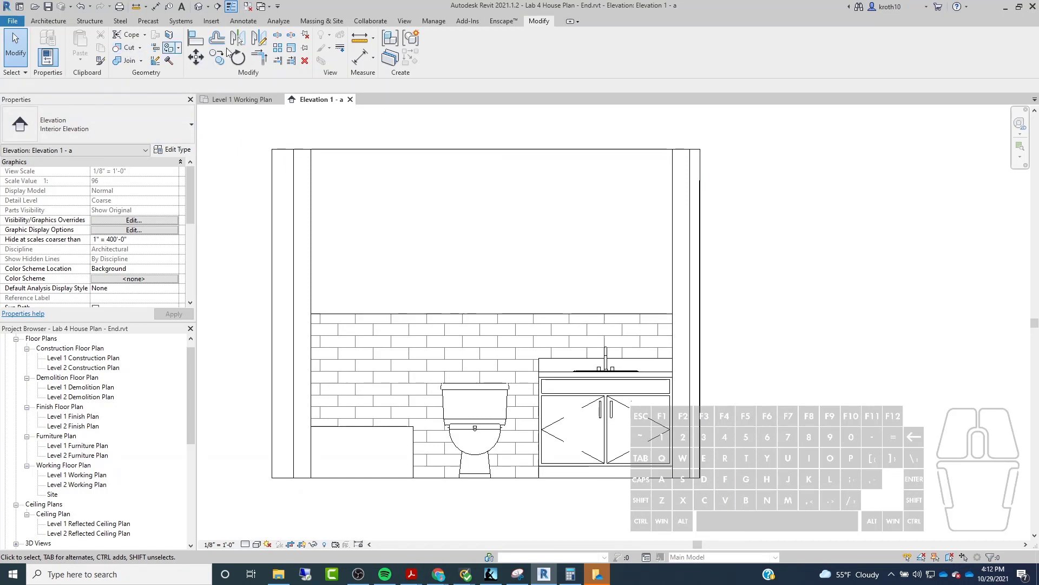
# Step: Start a Filled Region and sketch a rectangle about 8' - 9 3/4" long and 6" high directly above the subway tile
pyautogui.click(64, 22)
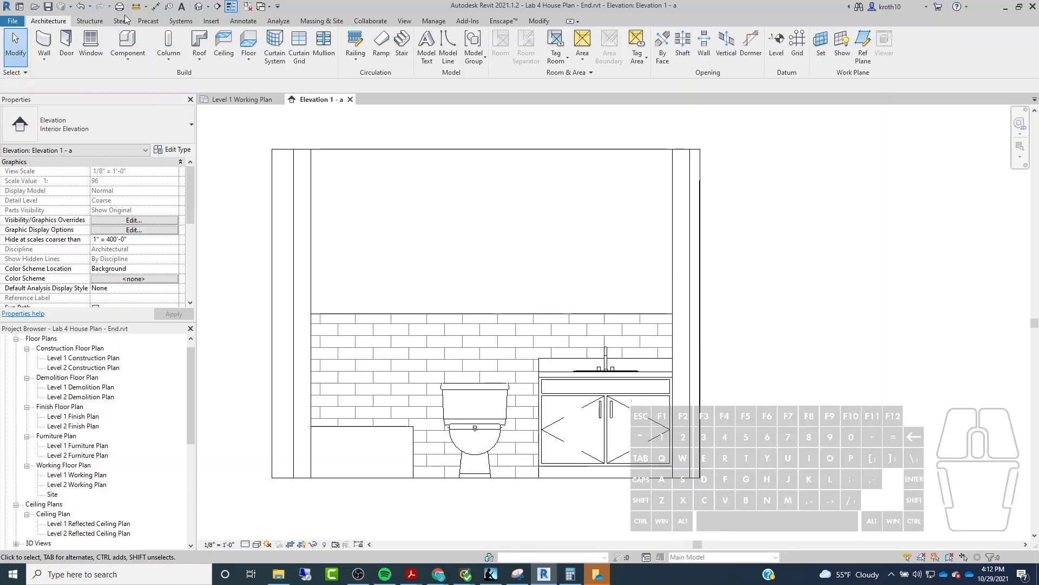
pyautogui.click(238, 21)
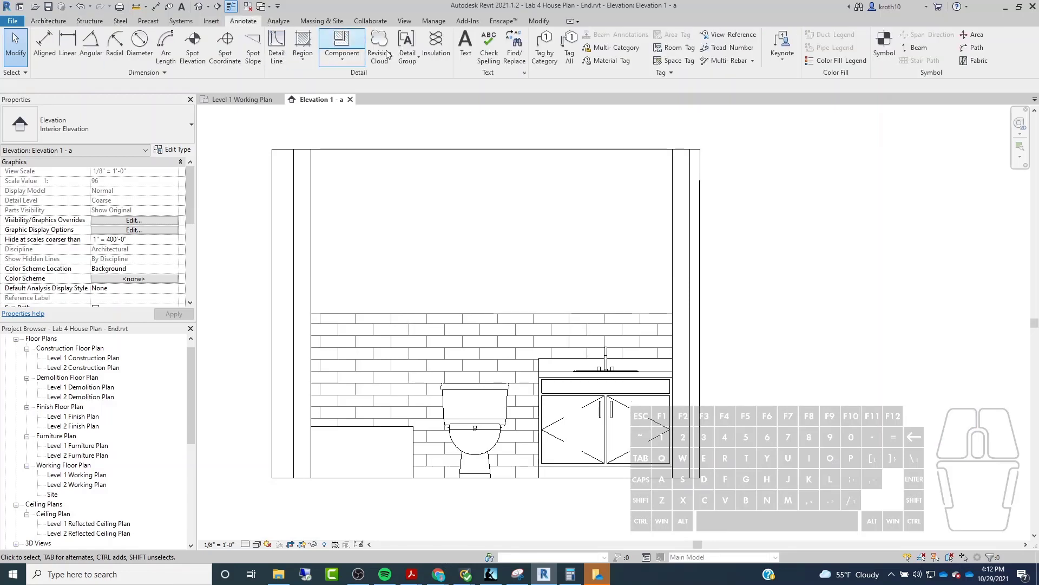
pyautogui.click(310, 60)
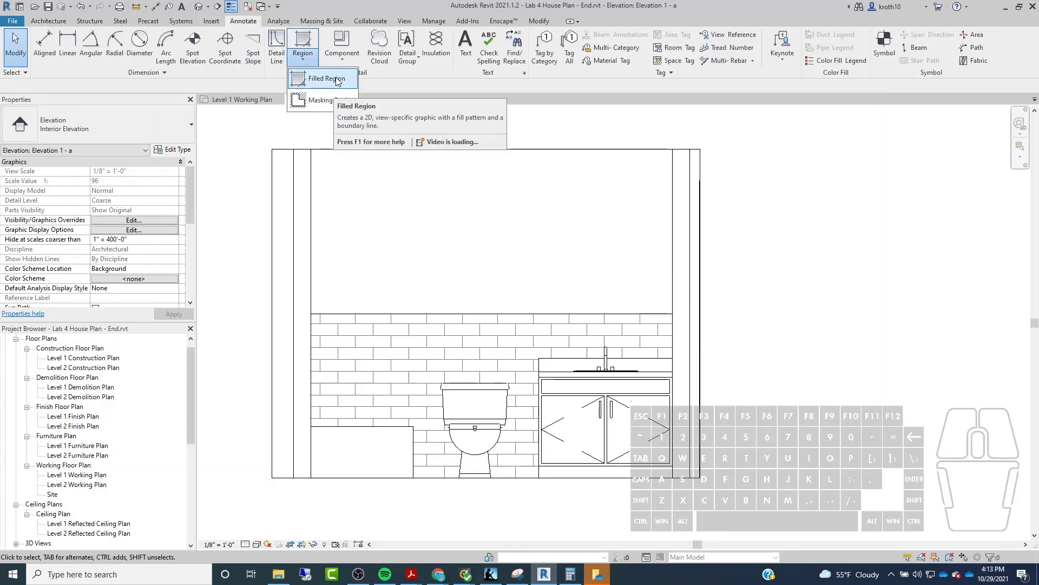
pyautogui.click(326, 79)
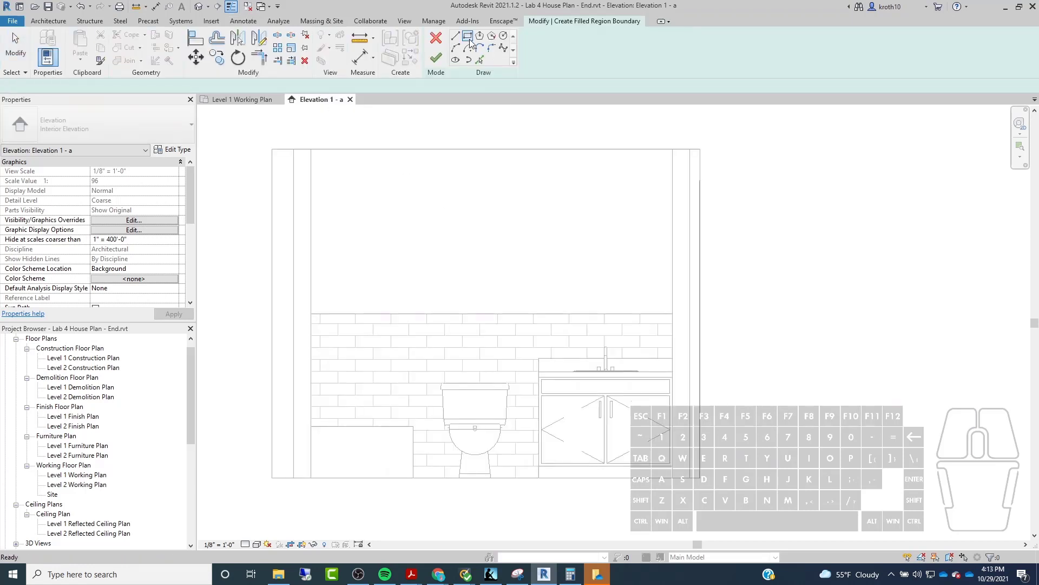
pyautogui.click(469, 37)
pyautogui.click(312, 313)
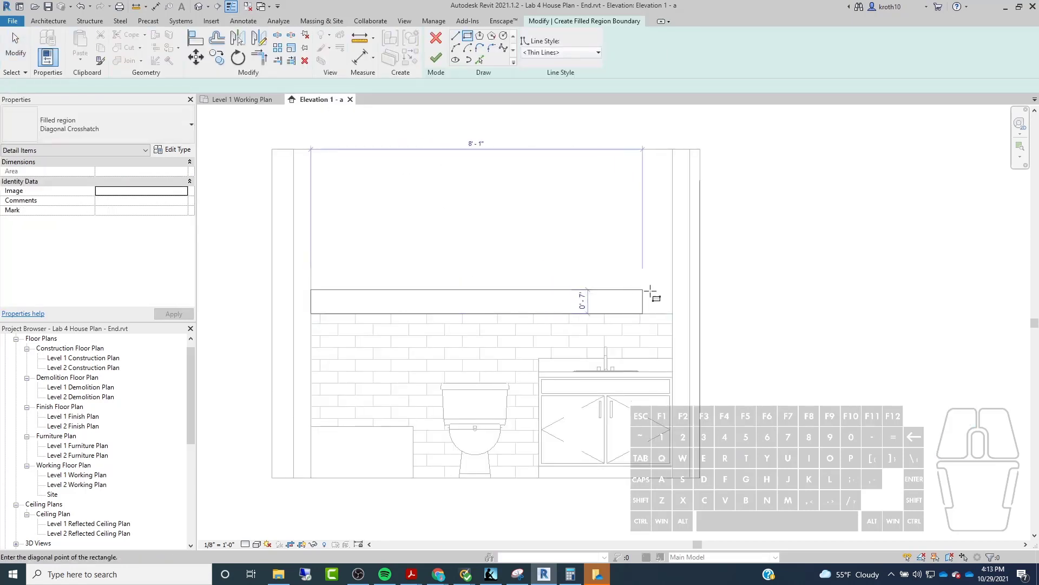
pyautogui.click(673, 292)
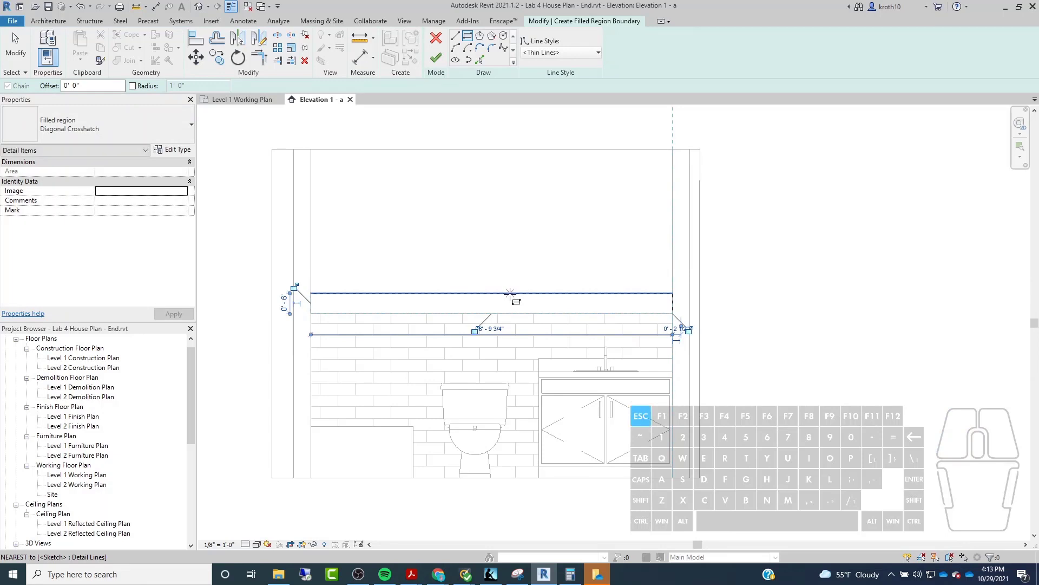
pyautogui.press('Escape')
pyautogui.press('Escape')
# Step: Set the height of the filled region's rectangle to 4" by repositioning its upper edge
pyautogui.scroll(3, 448, 301)
pyautogui.click(452, 288)
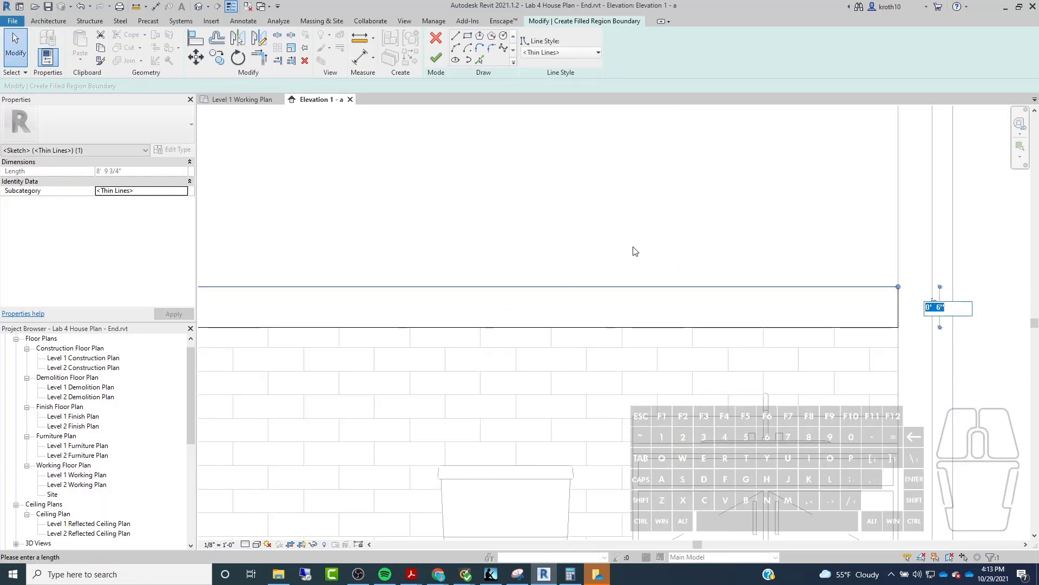
pyautogui.write('4"')
pyautogui.press('Return')
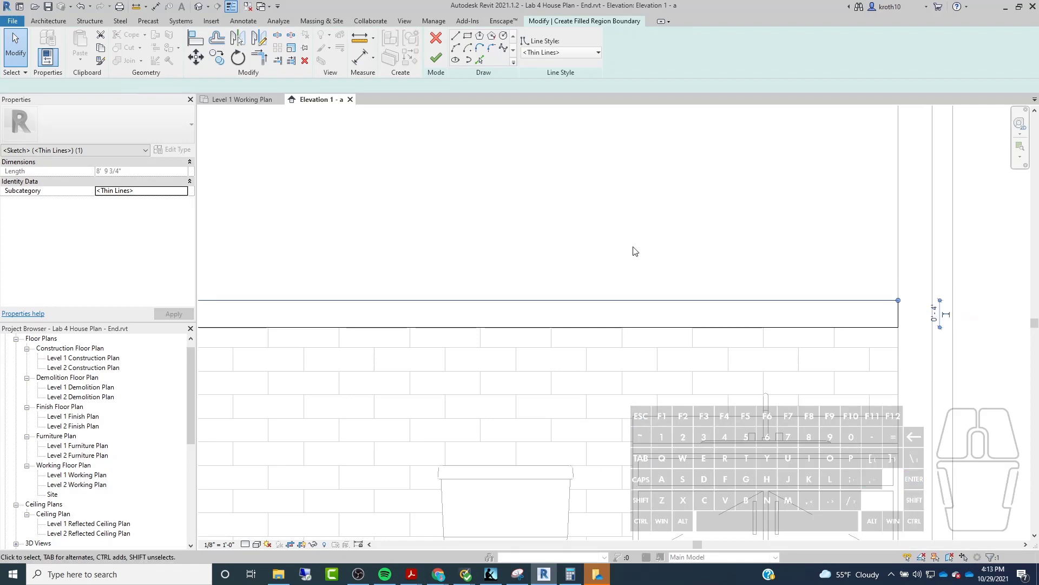
pyautogui.press('Escape')
pyautogui.scroll(-1, 758, 250)
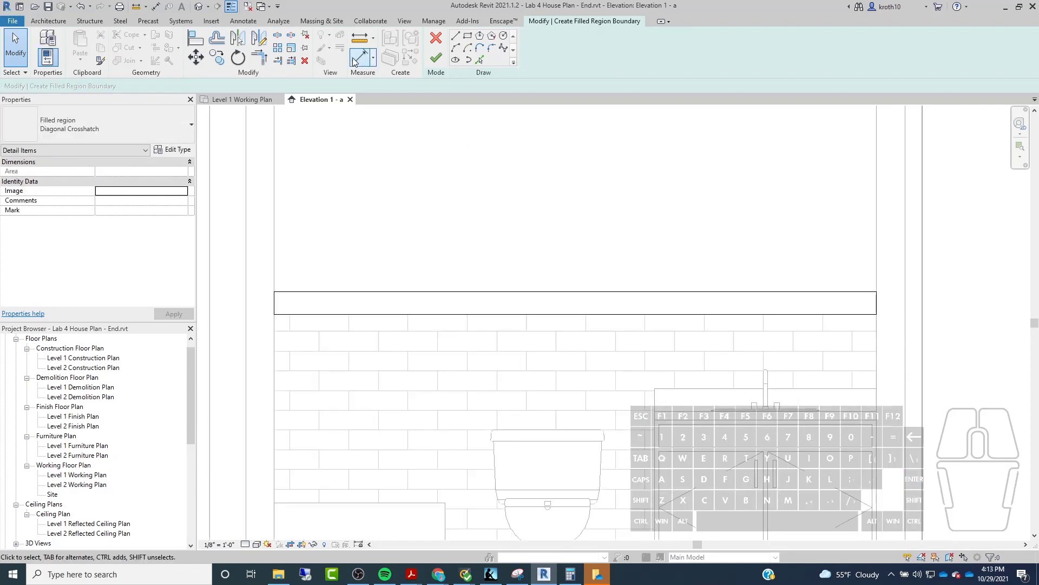
# Step: Set the foreground fill pattern in the filled region's type properties to the 4" Tile model pattern
pyautogui.click(86, 135)
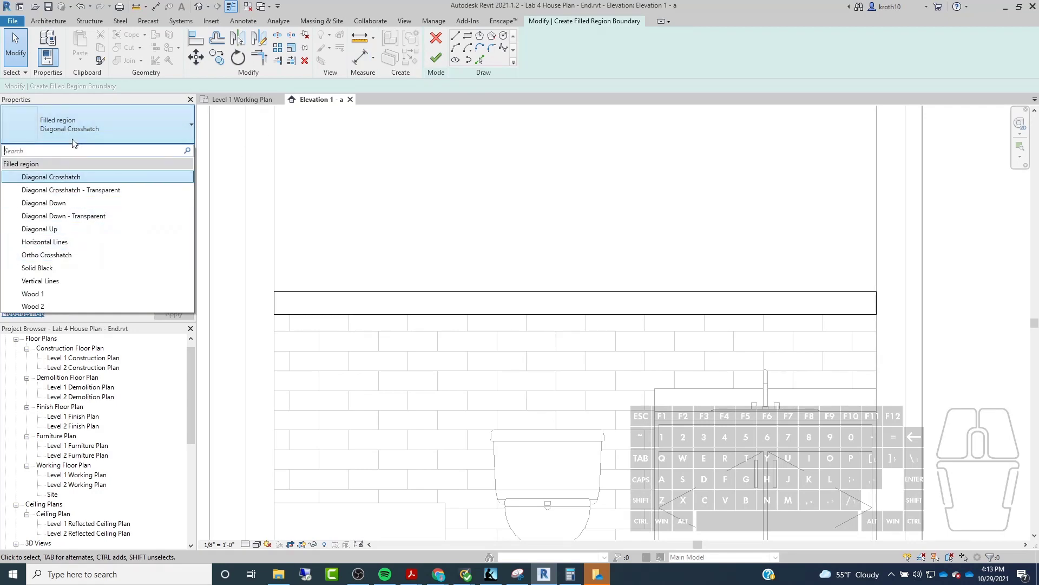
pyautogui.click(83, 129)
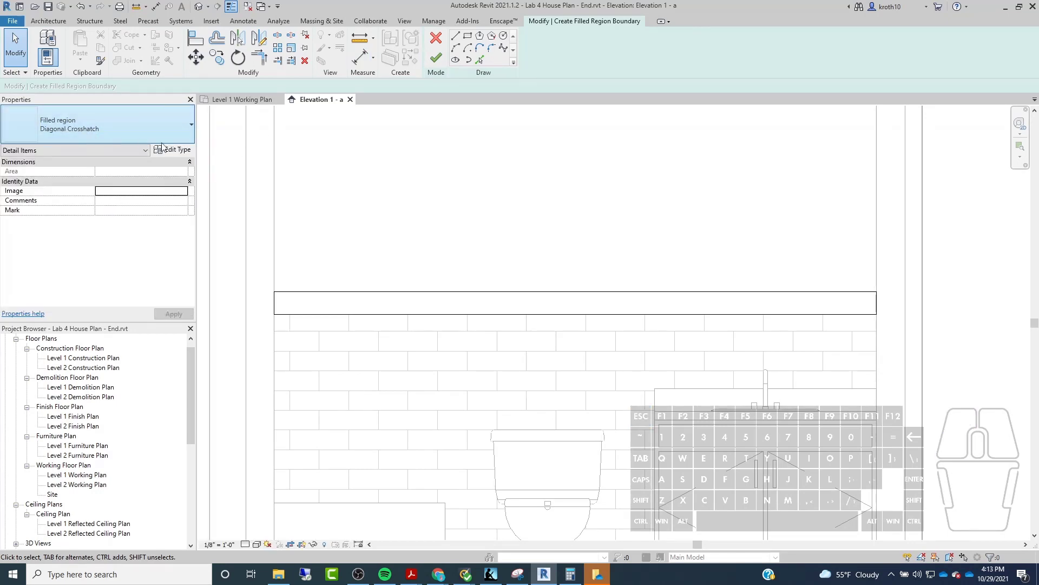
pyautogui.click(173, 150)
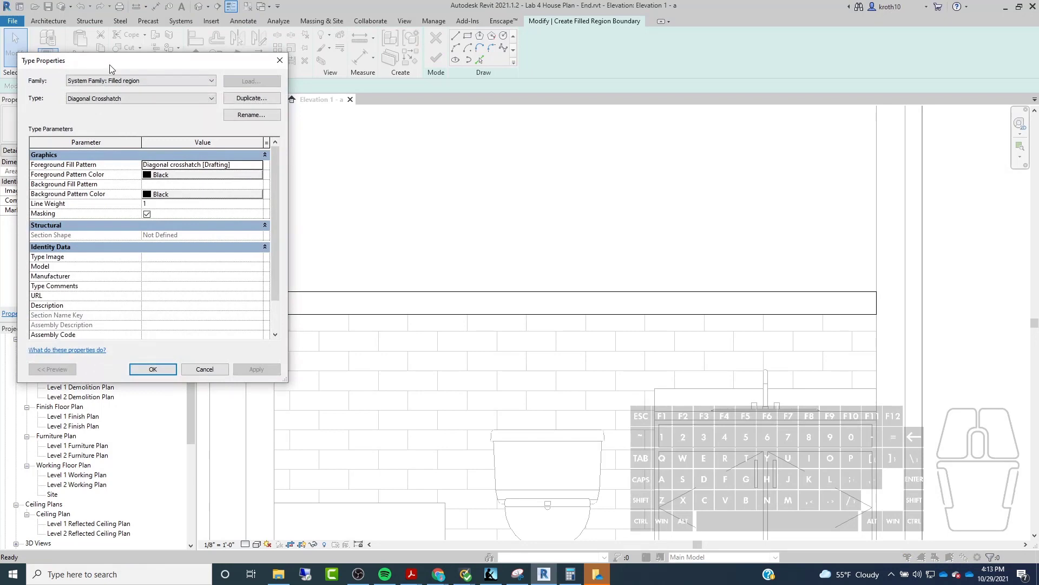
pyautogui.moveTo(109, 63); pyautogui.dragTo(435, 63)
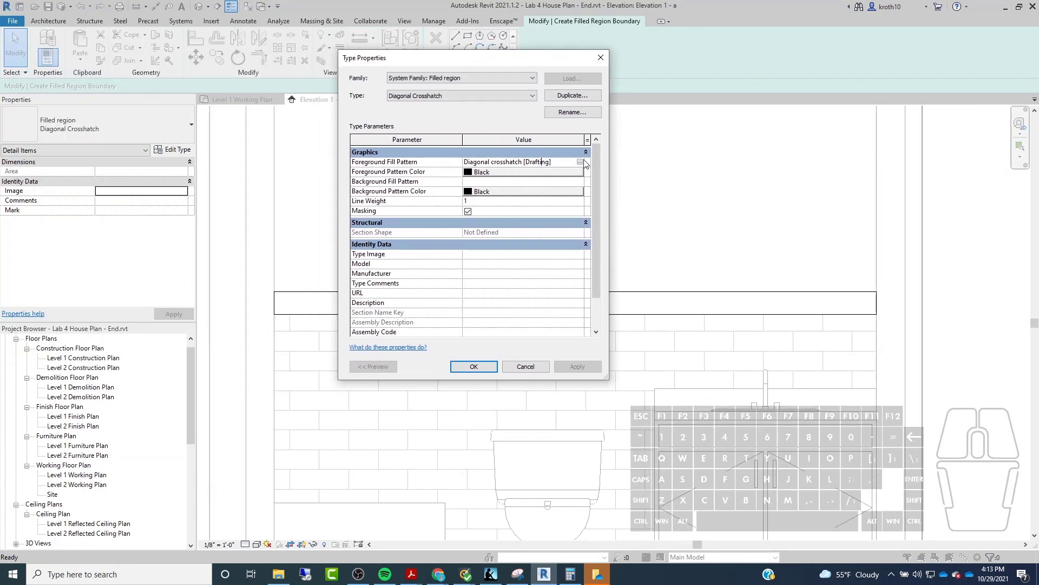
pyautogui.click(580, 162)
pyautogui.moveTo(379, 52); pyautogui.dragTo(176, 23)
pyautogui.click(199, 53)
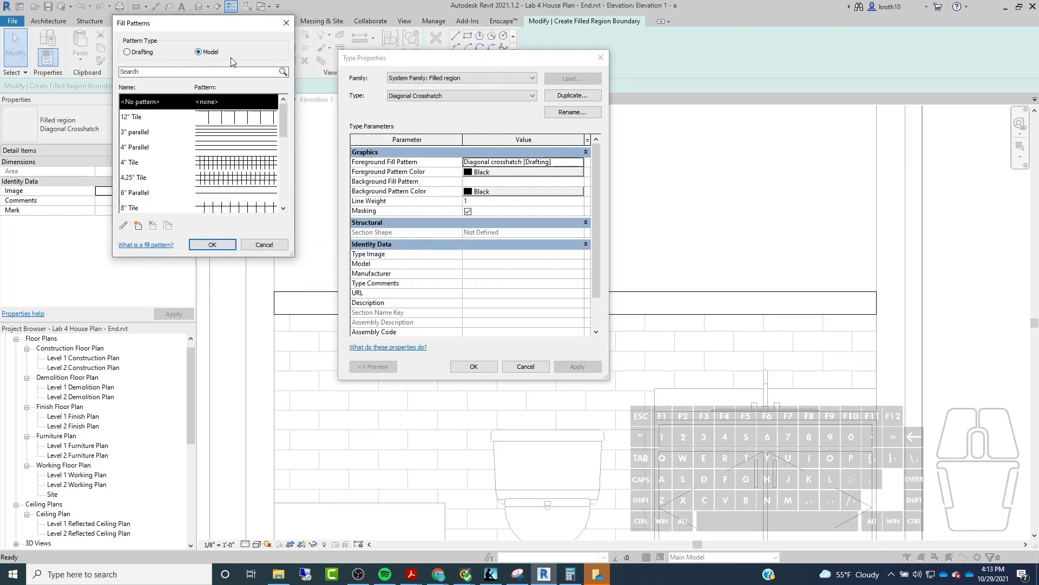
pyautogui.click(202, 164)
pyautogui.click(212, 244)
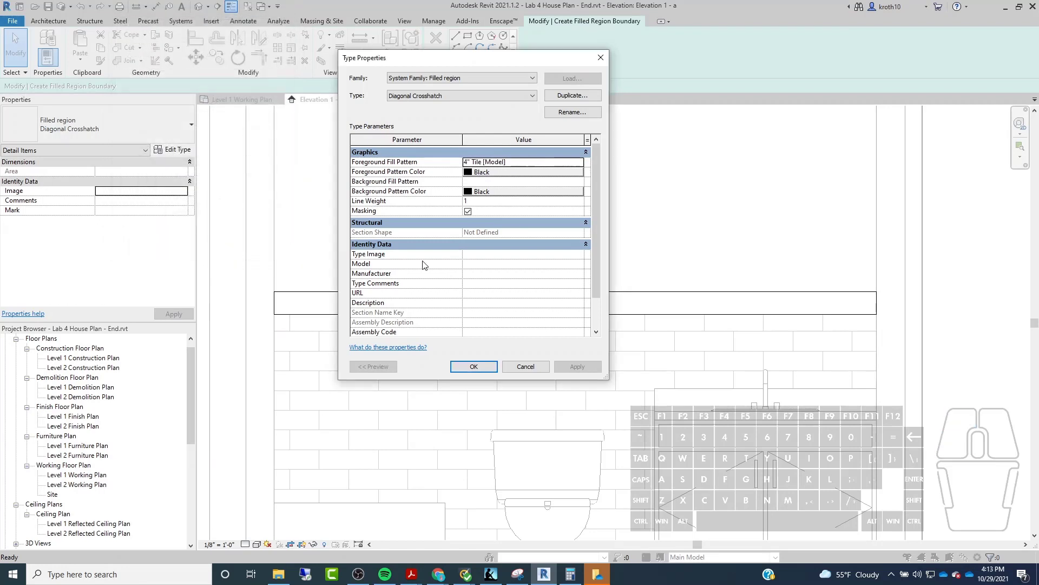
# Step: Duplicate the filled region type as 4" Tile, apply it, and finish the region boundary above the subway tile
pyautogui.click(573, 96)
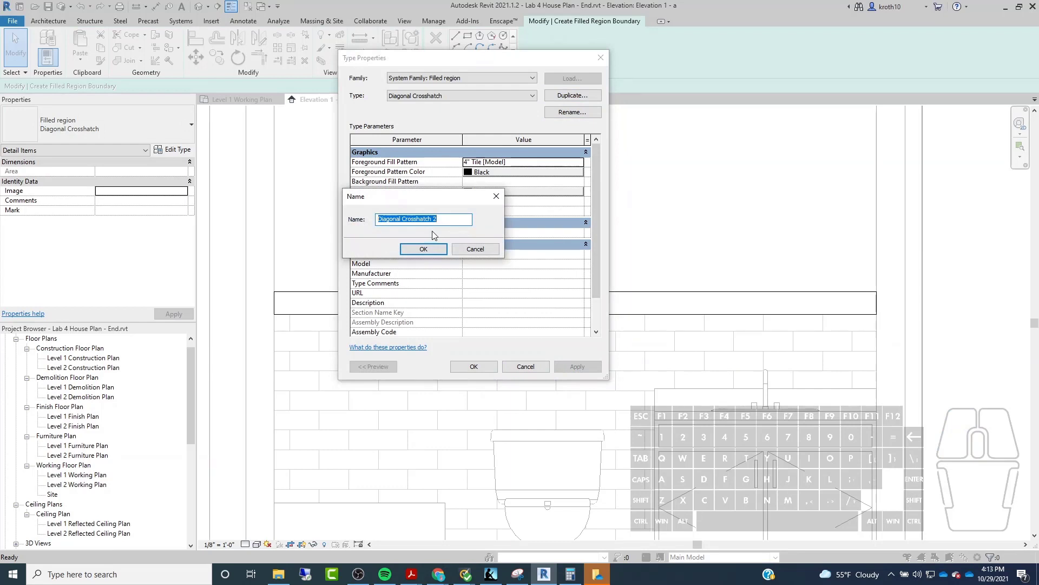
pyautogui.write('4" Ti')
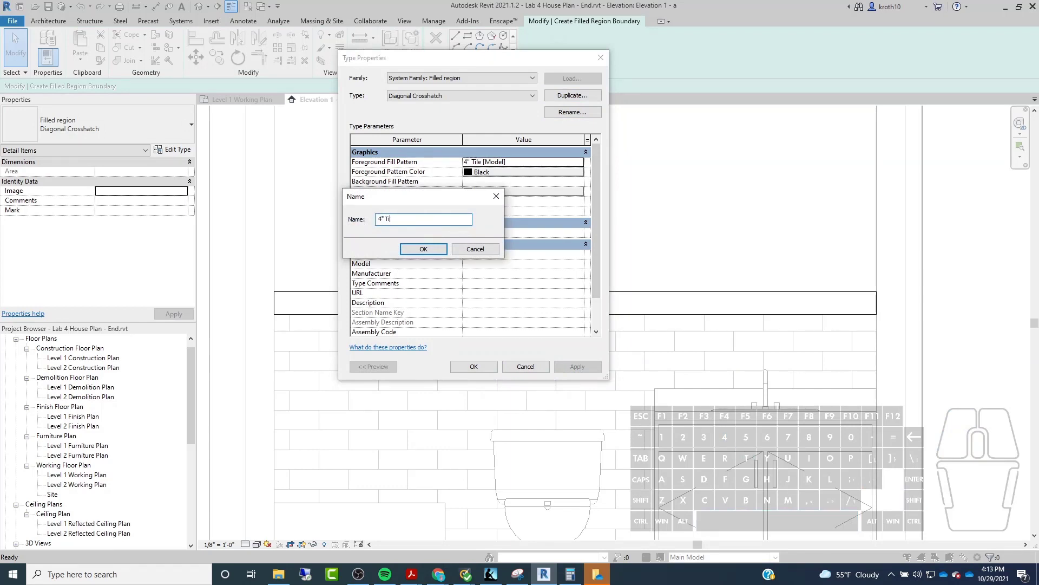
pyautogui.write('le')
pyautogui.press('Return')
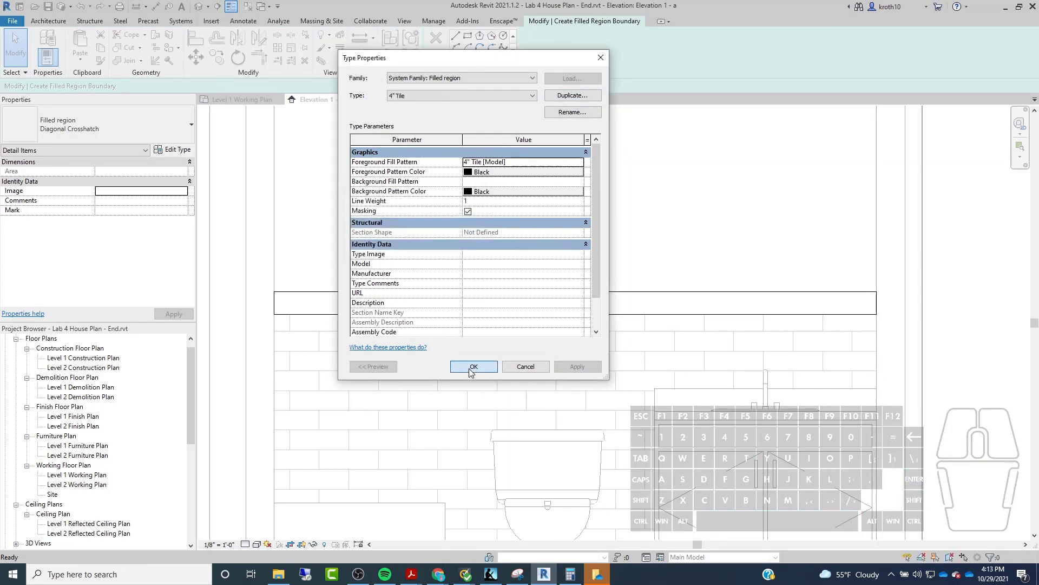
pyautogui.click(473, 367)
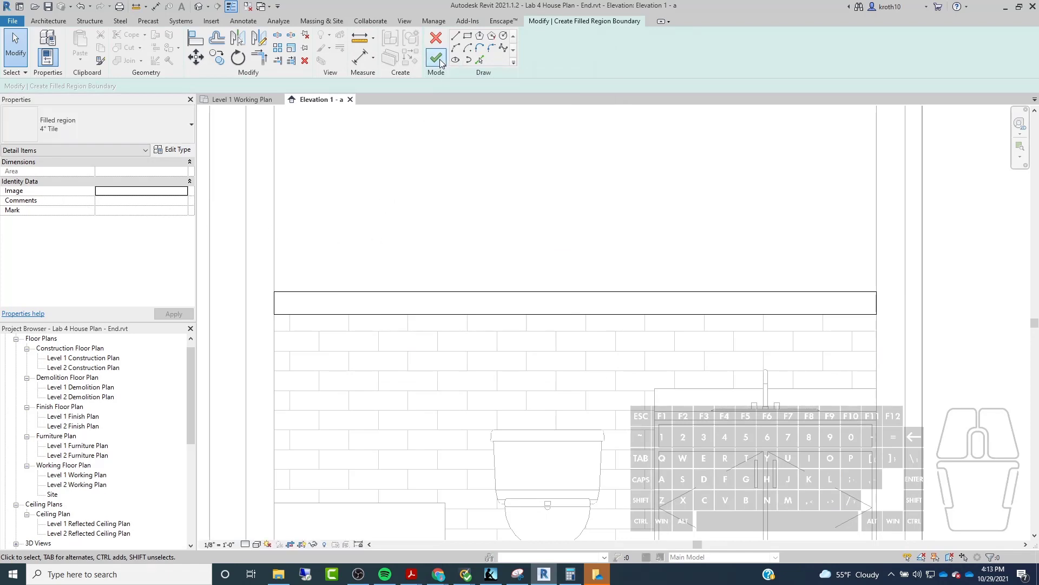
pyautogui.click(438, 57)
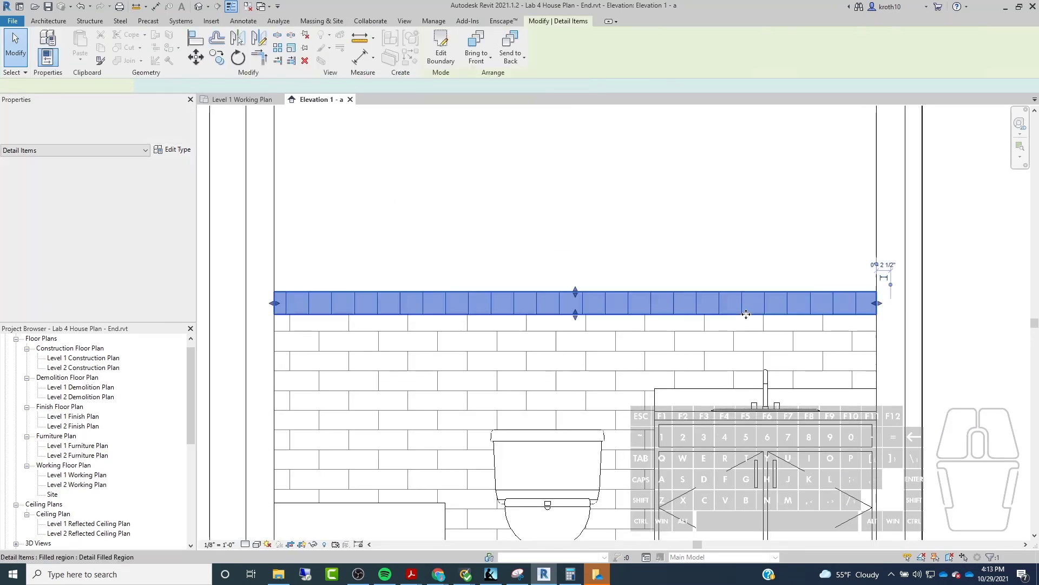
# Step: Review the filled region types available for the 4" Tile band above the brick-pattern wall tile
pyautogui.click(654, 255)
pyautogui.click(289, 307)
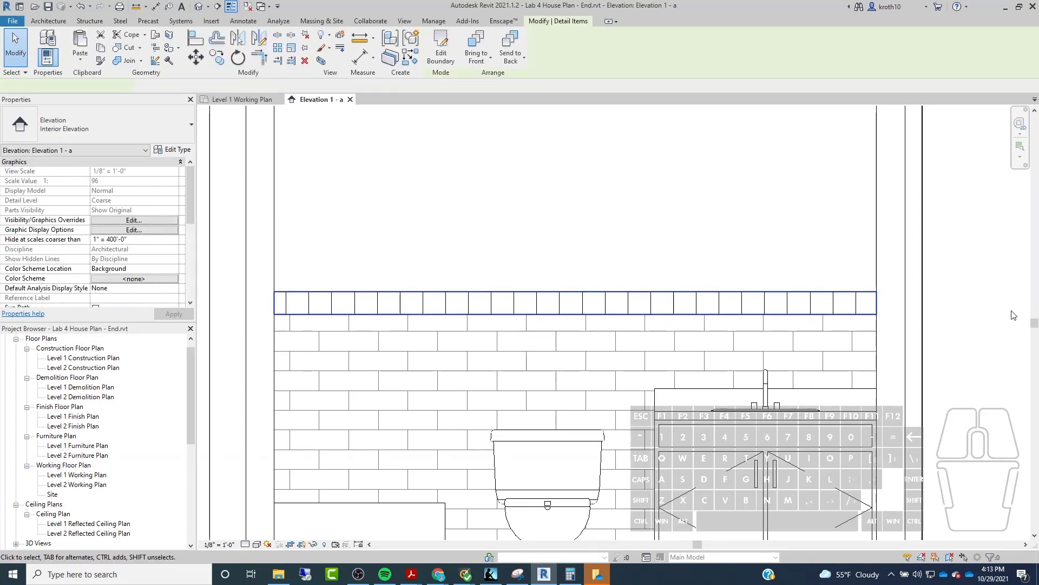
pyautogui.click(444, 260)
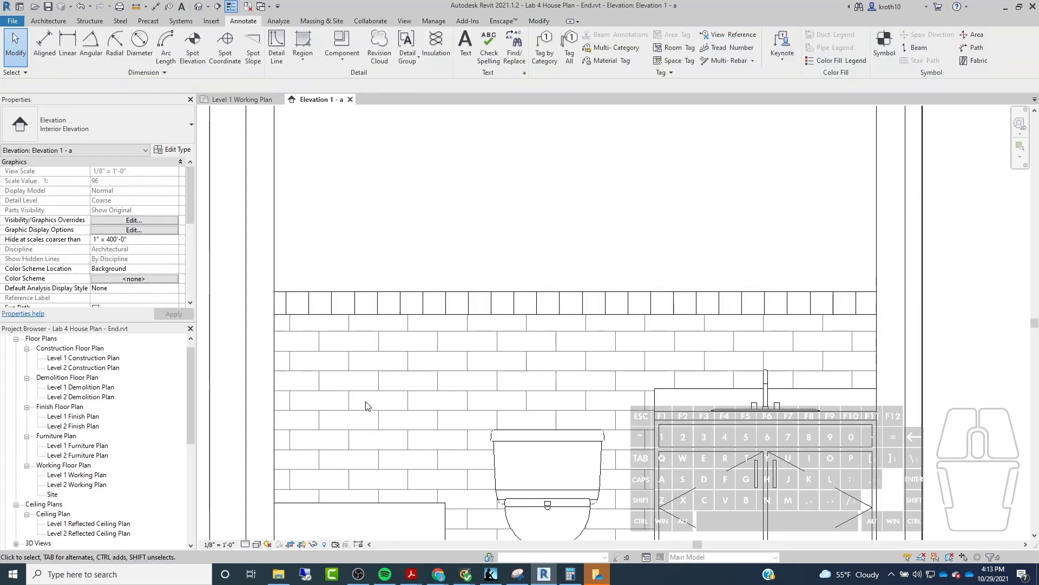
pyautogui.scroll(-3, 401, 236)
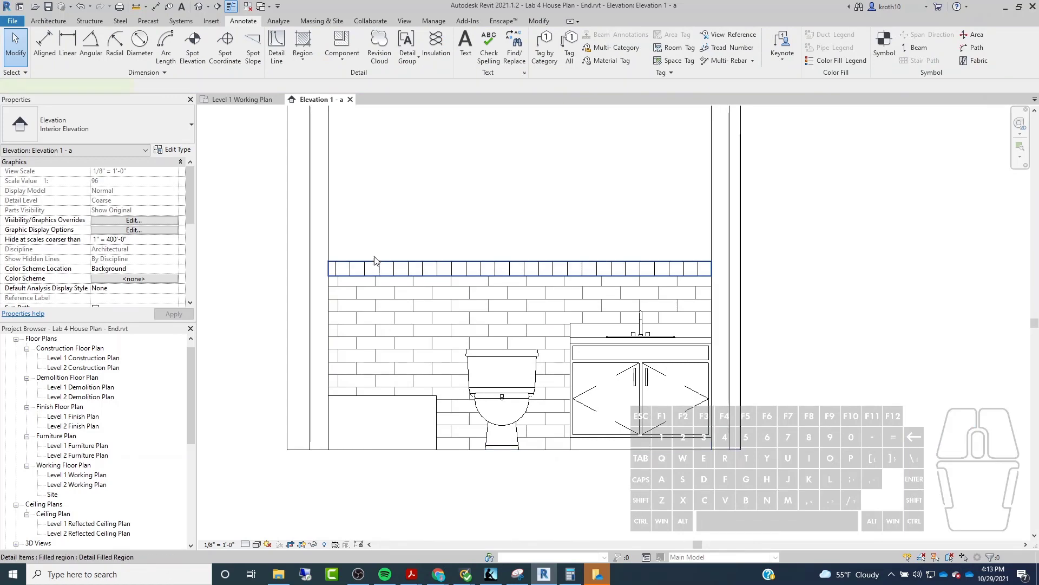
pyautogui.click(381, 267)
pyautogui.moveTo(332, 267)
pyautogui.mouseDown()
pyautogui.moveTo(464, 262)
pyautogui.moveTo(332, 267)
pyautogui.mouseUp()
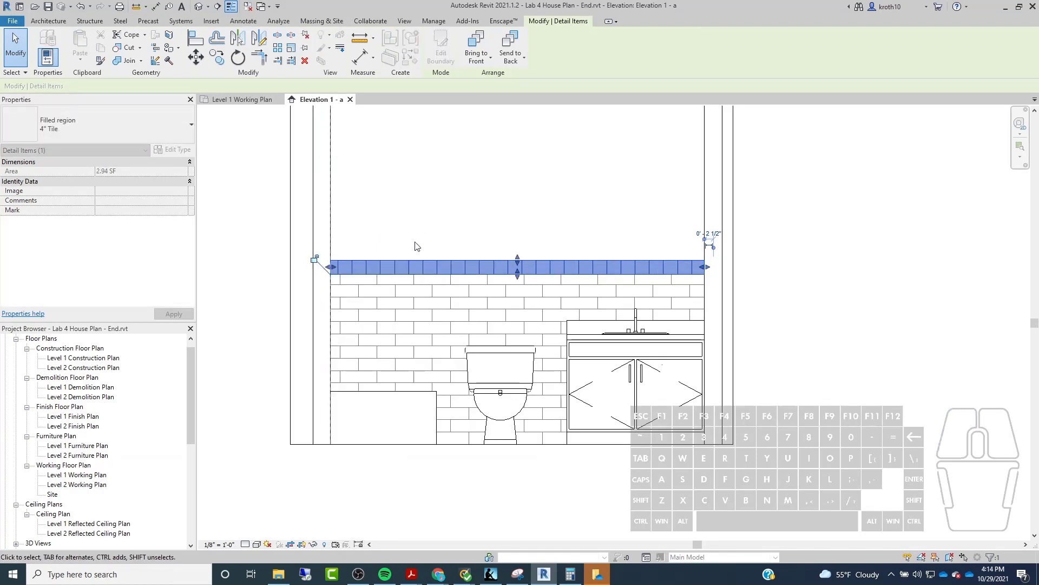
pyautogui.scroll(2, 314, 222)
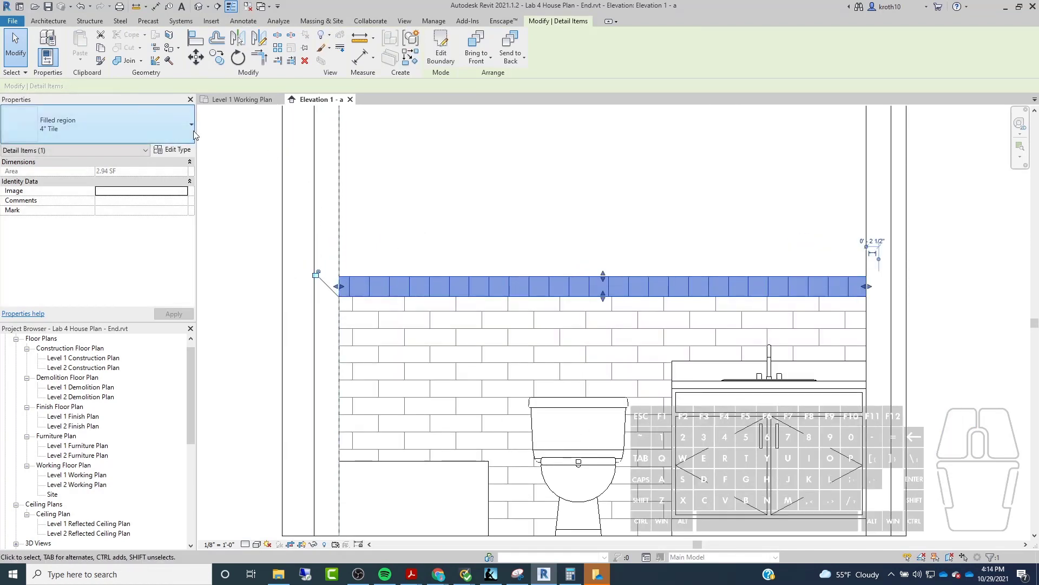
pyautogui.click(128, 119)
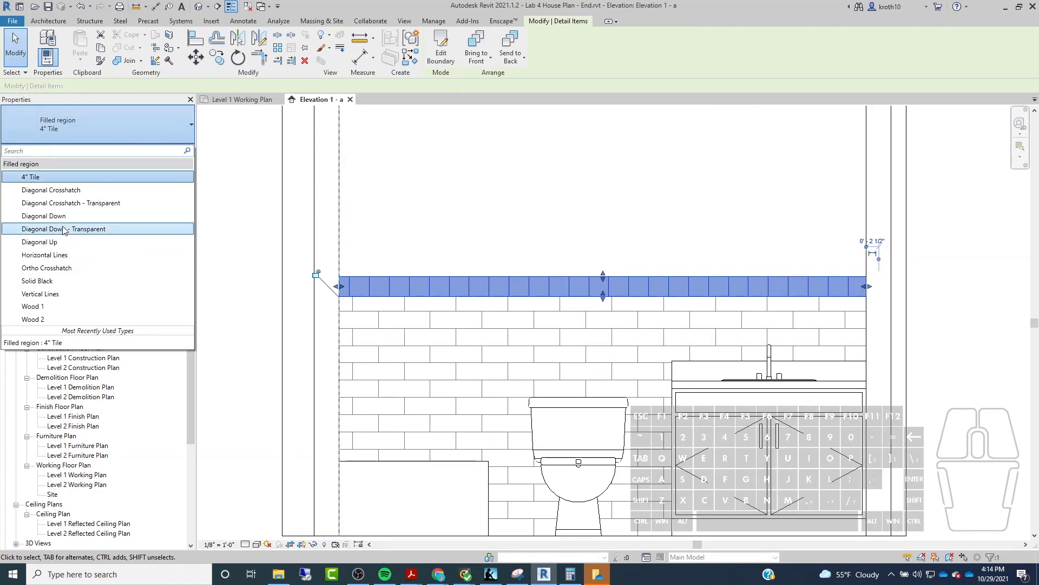
pyautogui.click(130, 216)
pyautogui.click(468, 256)
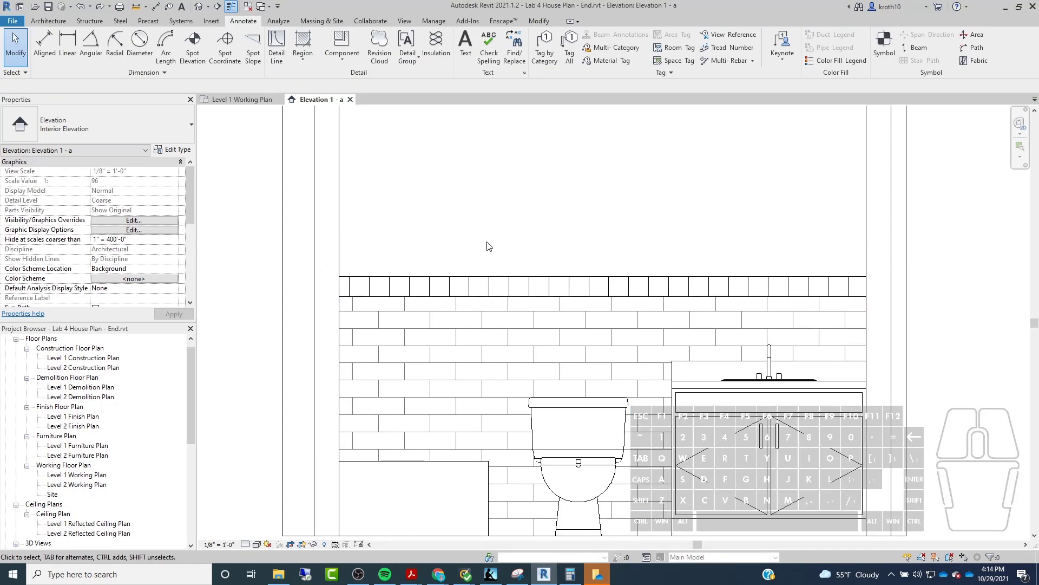
# Step: Start a masking region and sketch a rectangle about 1 3/4" by 1" around the small square on the toilet seat hinge
pyautogui.scroll(-2, 489, 246)
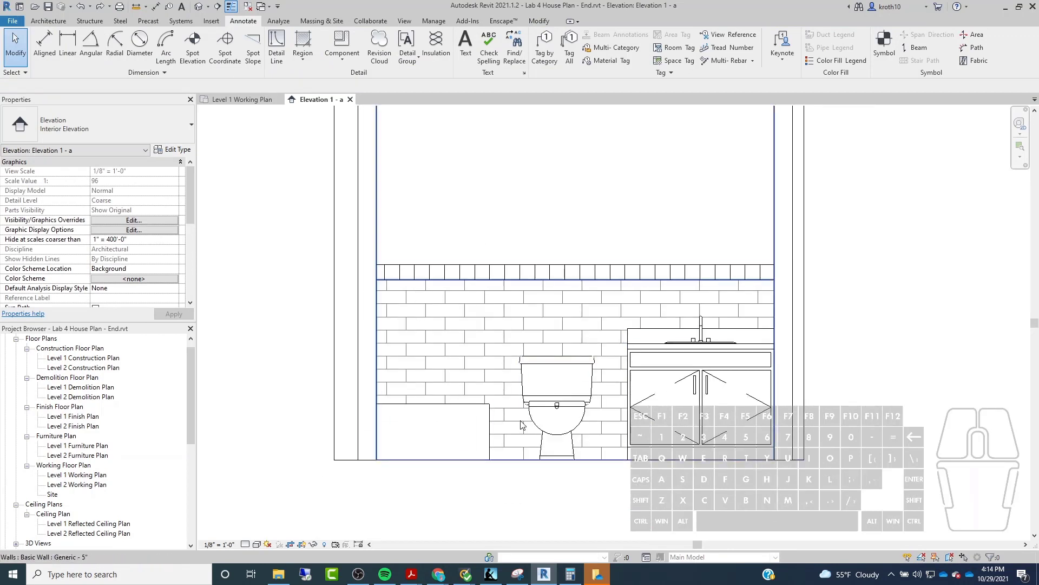
pyautogui.moveTo(840, 331); pyautogui.dragTo(808, 390, button='middle')
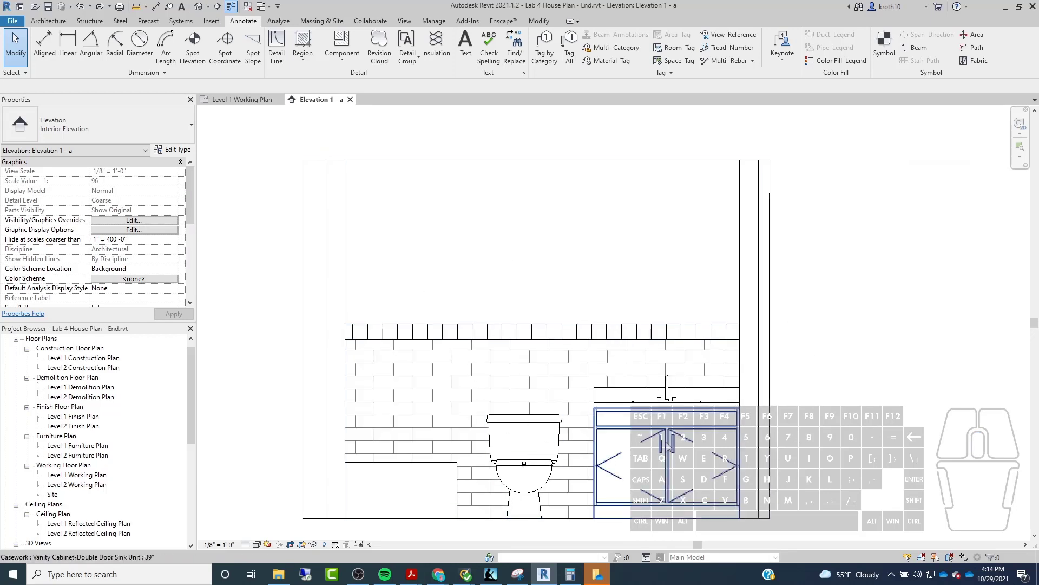
pyautogui.scroll(-1, 596, 454)
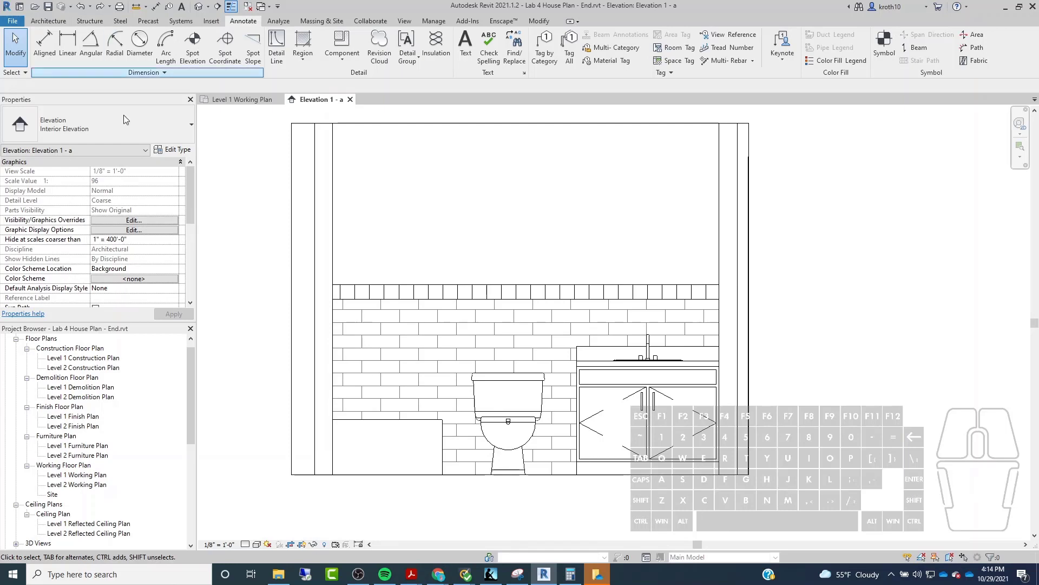
pyautogui.scroll(8, 511, 436)
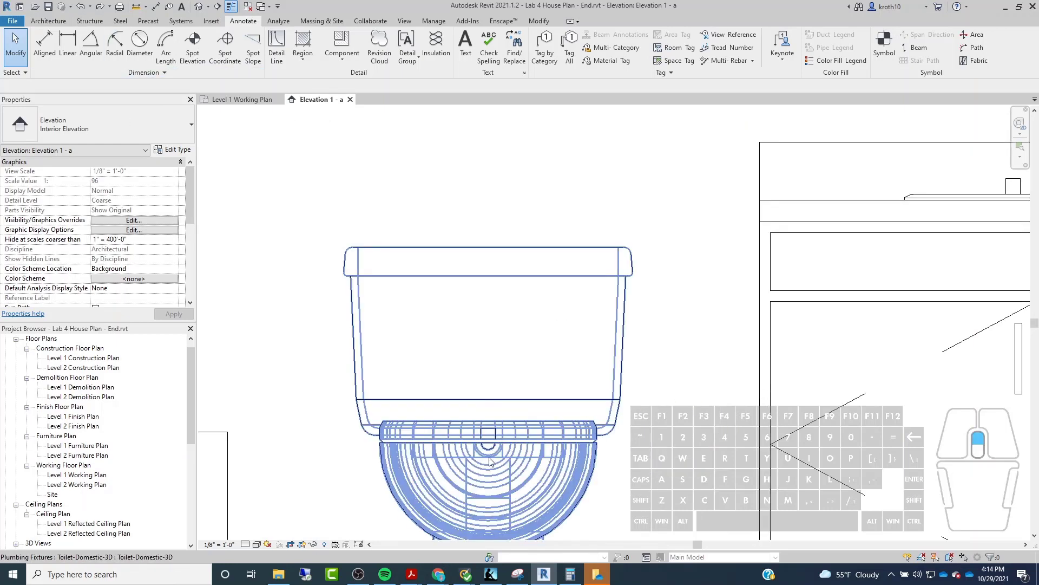
pyautogui.scroll(-3, 662, 166)
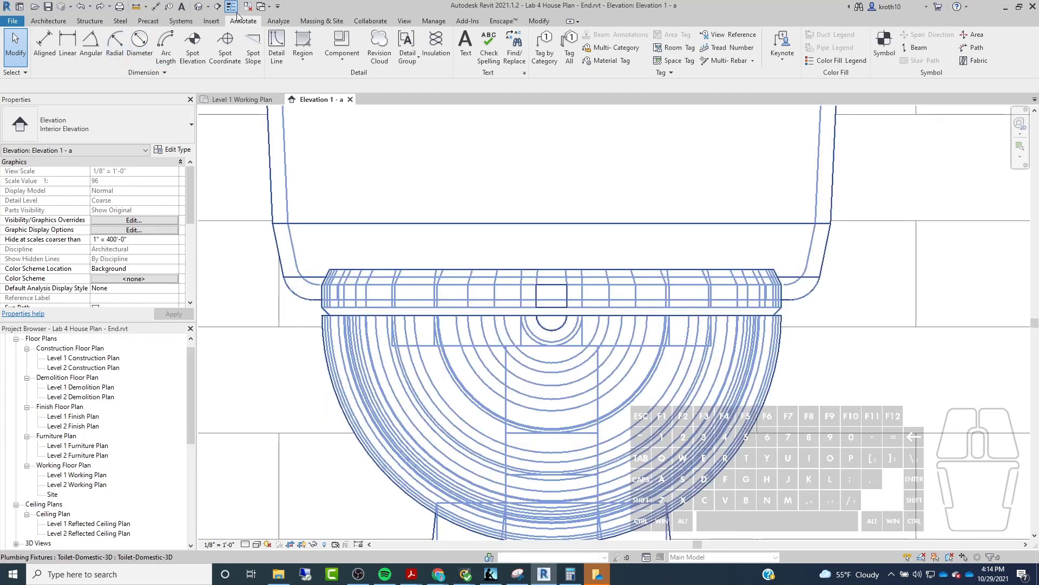
pyautogui.click(303, 54)
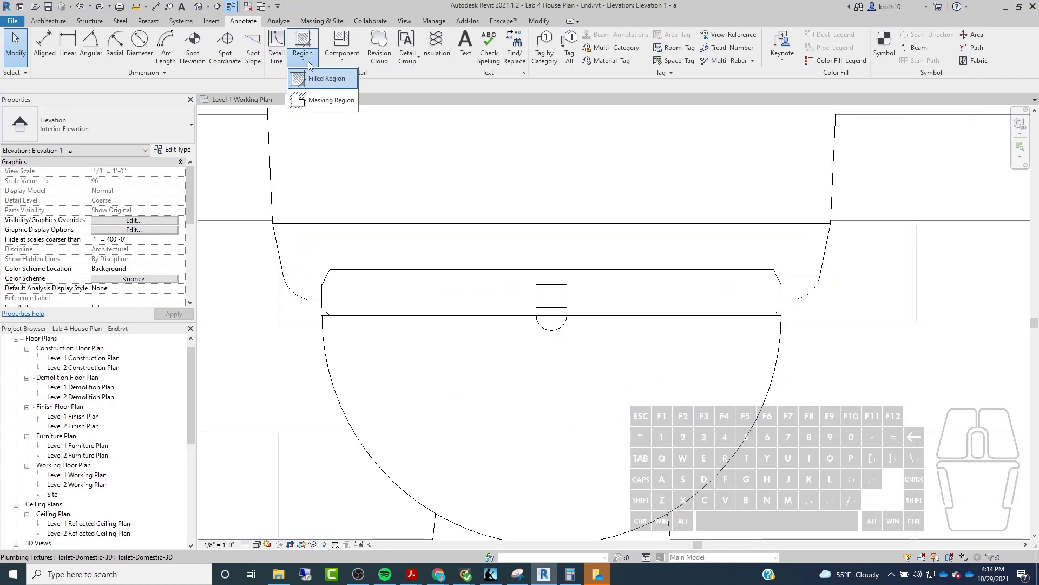
pyautogui.click(331, 101)
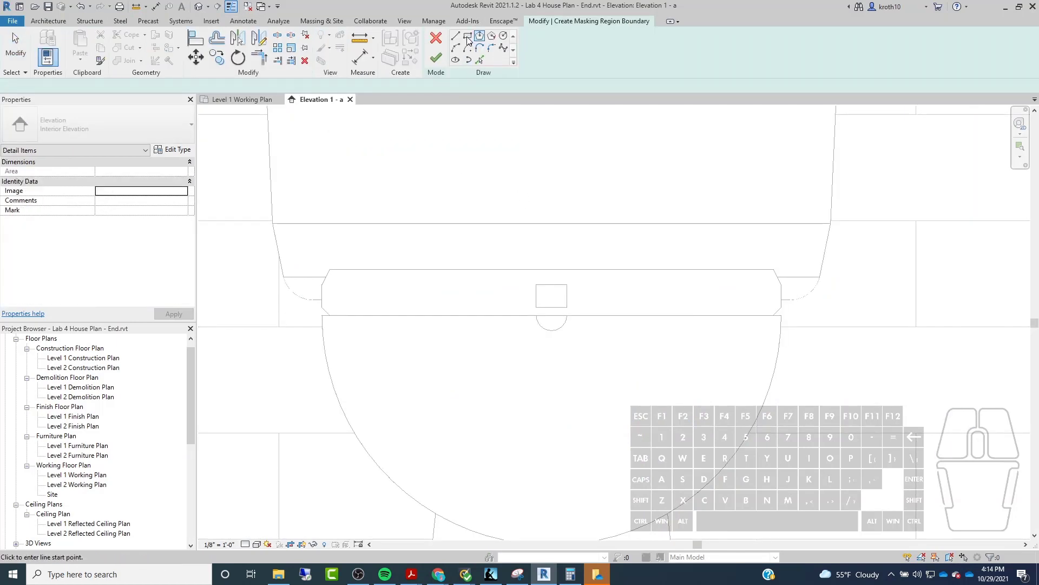
pyautogui.click(468, 37)
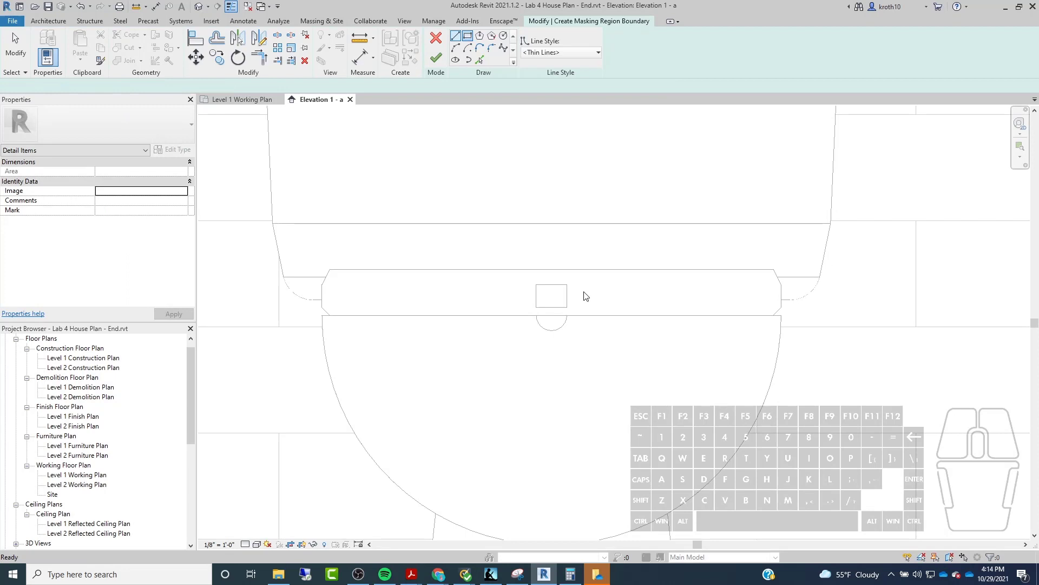
pyautogui.click(523, 278)
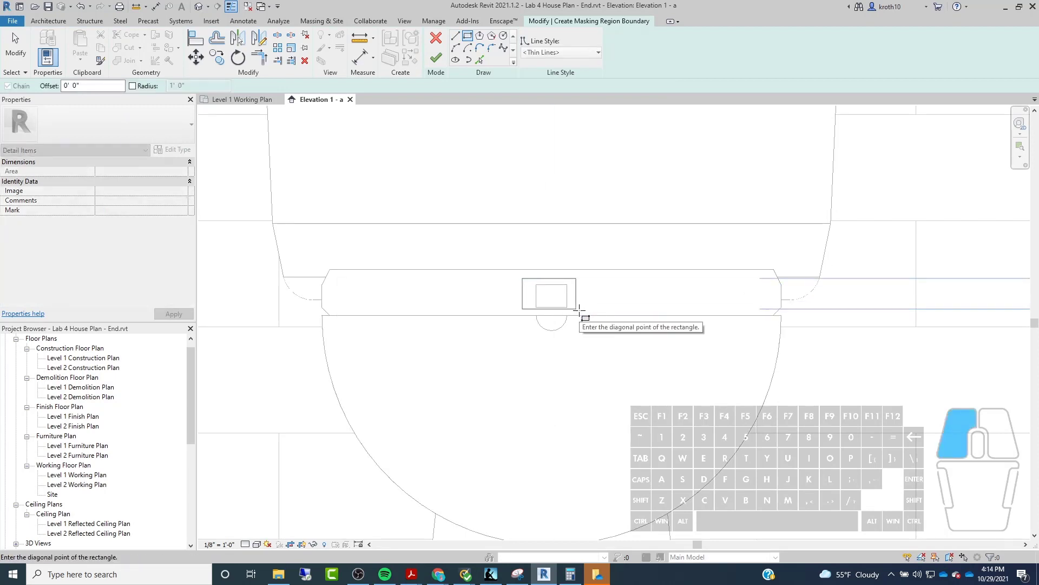
# Step: Sketch a second rectangle around the half circle below the seat line, matching its left edge to the upper rectangle, about 1 3/4" by 5/8"
pyautogui.scroll(5, 576, 324)
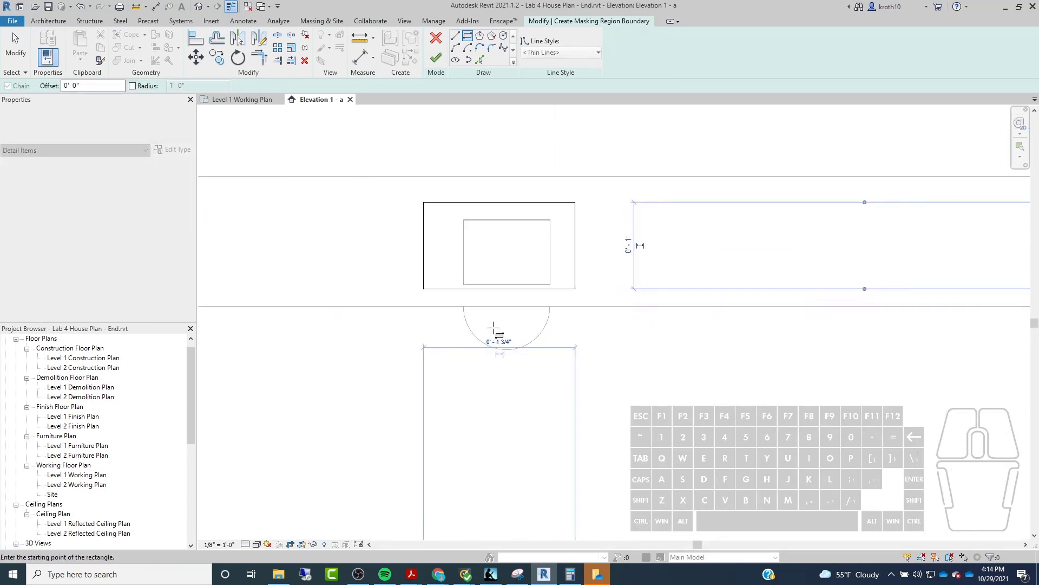
pyautogui.click(435, 362)
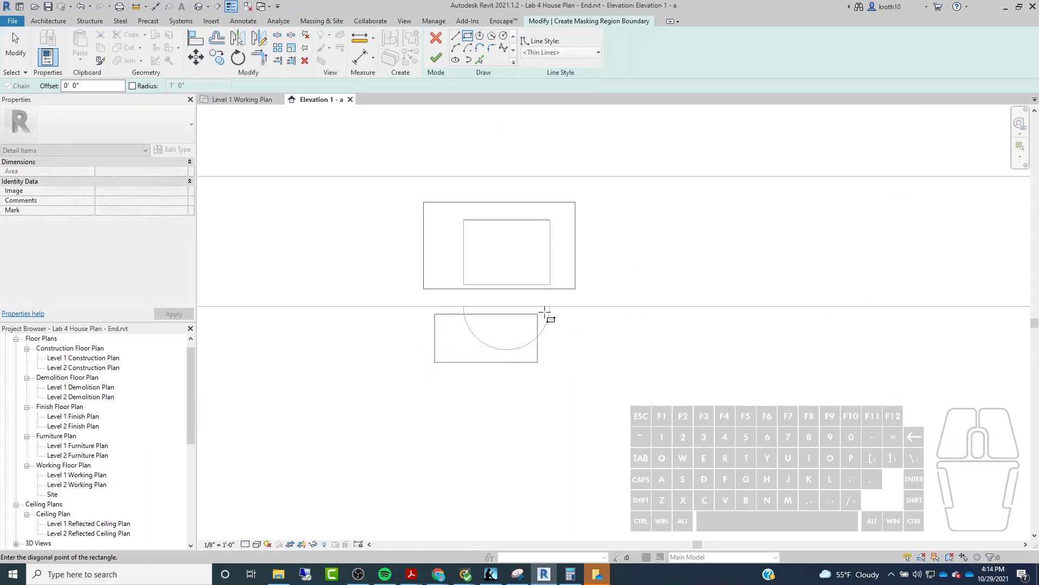
pyautogui.click(575, 306)
pyautogui.press('Escape')
pyautogui.press('Escape')
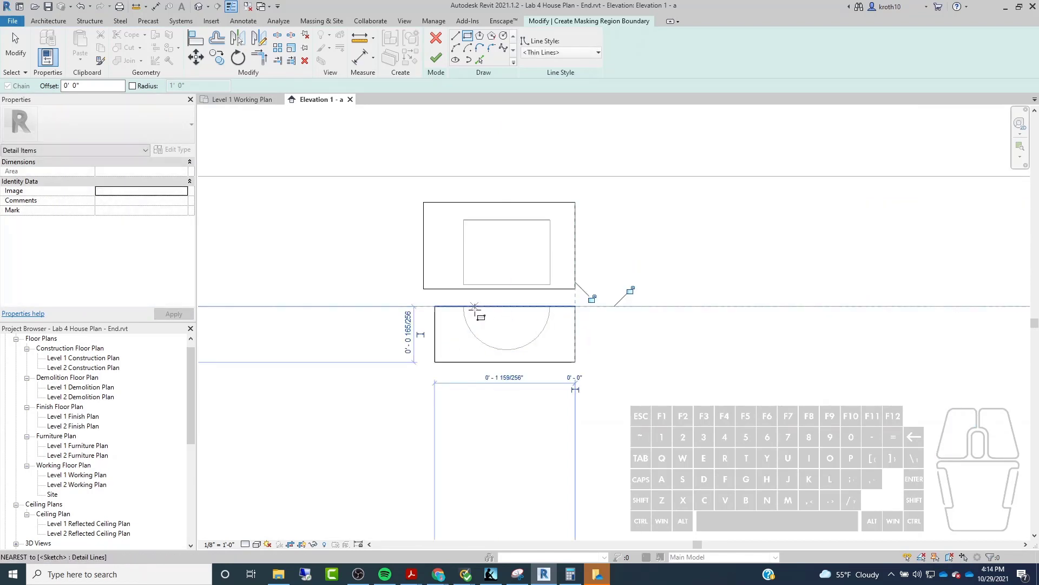
pyautogui.click(435, 334)
pyautogui.moveTo(435, 331); pyautogui.dragTo(426, 325)
pyautogui.click(485, 258)
# Step: Finish the masking region sketch that covers the square and half circle on the toilet
pyautogui.scroll(-3, 460, 144)
pyautogui.moveTo(460, 144); pyautogui.dragTo(473, 197, button='middle')
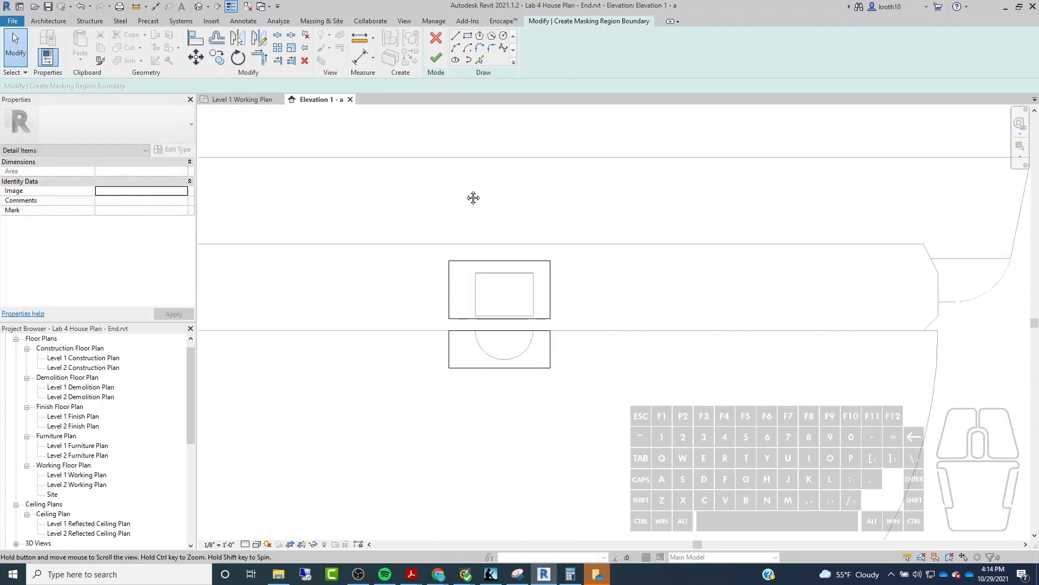
pyautogui.click(523, 360)
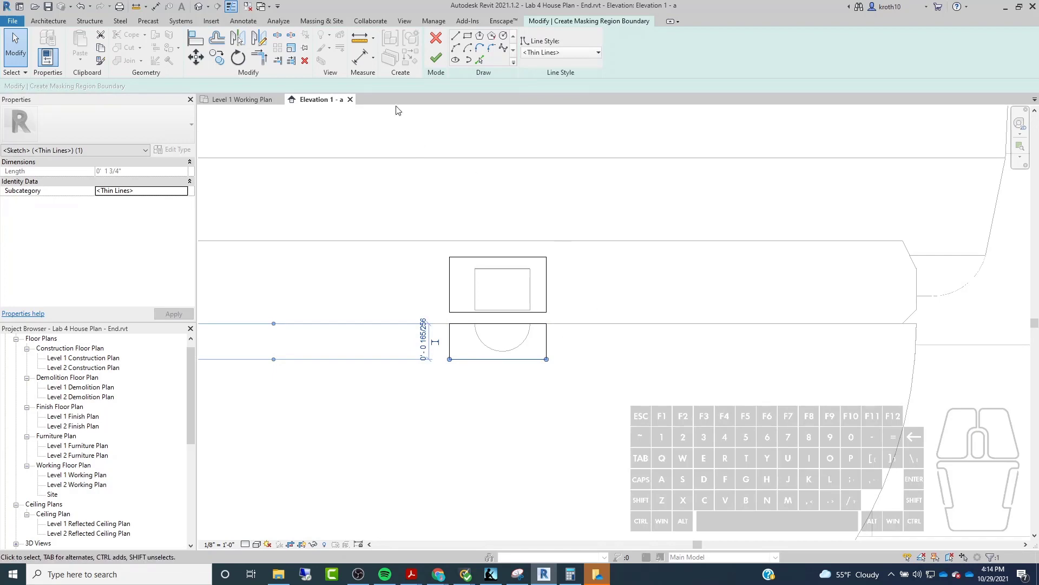
pyautogui.click(437, 59)
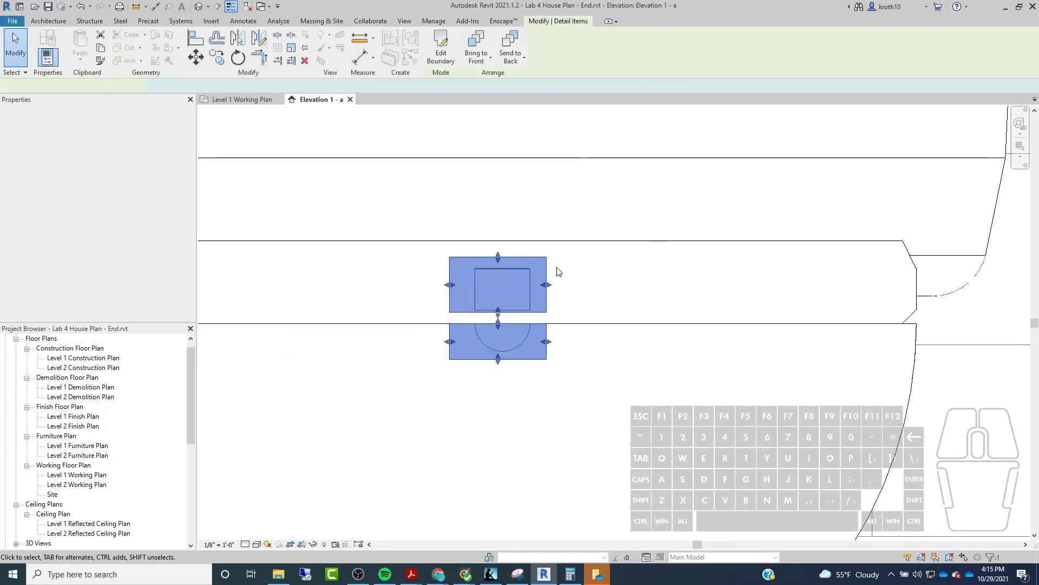
pyautogui.click(521, 297)
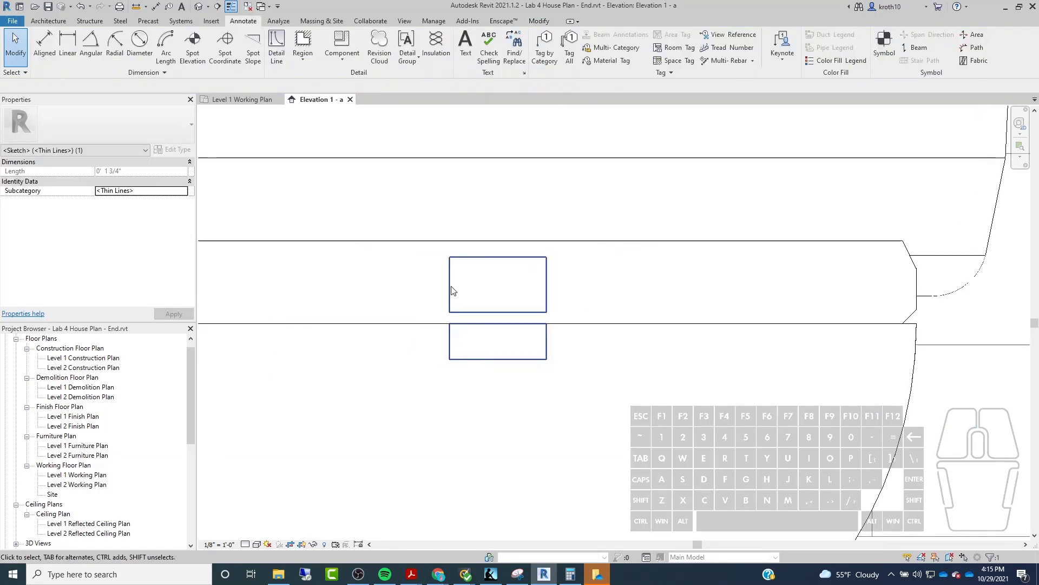
# Step: Edit the toilet masking region's boundary and set the upper rectangle's lines to the <Invisible lines> style
pyautogui.click(471, 311)
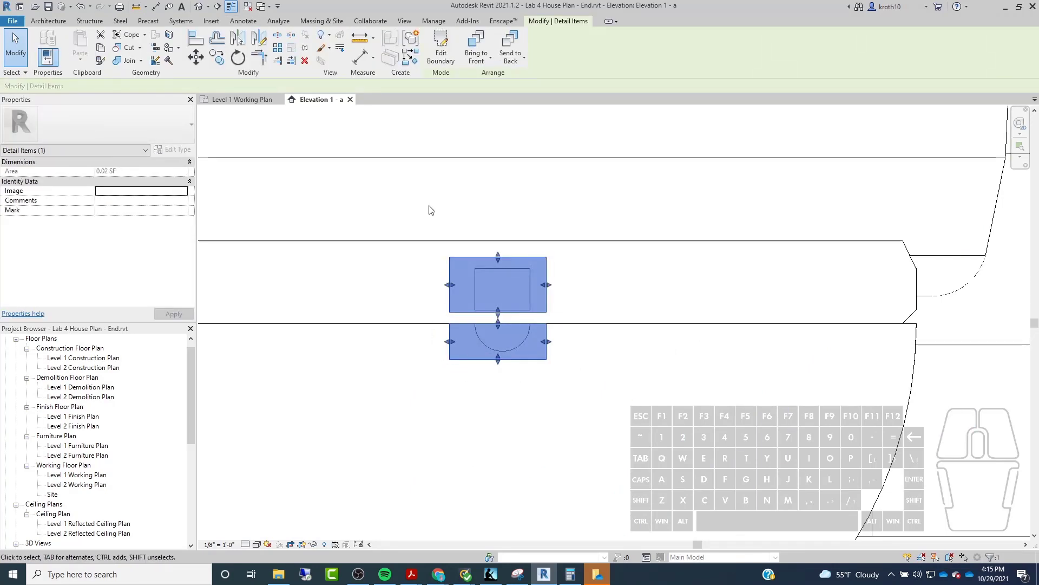
pyautogui.click(443, 42)
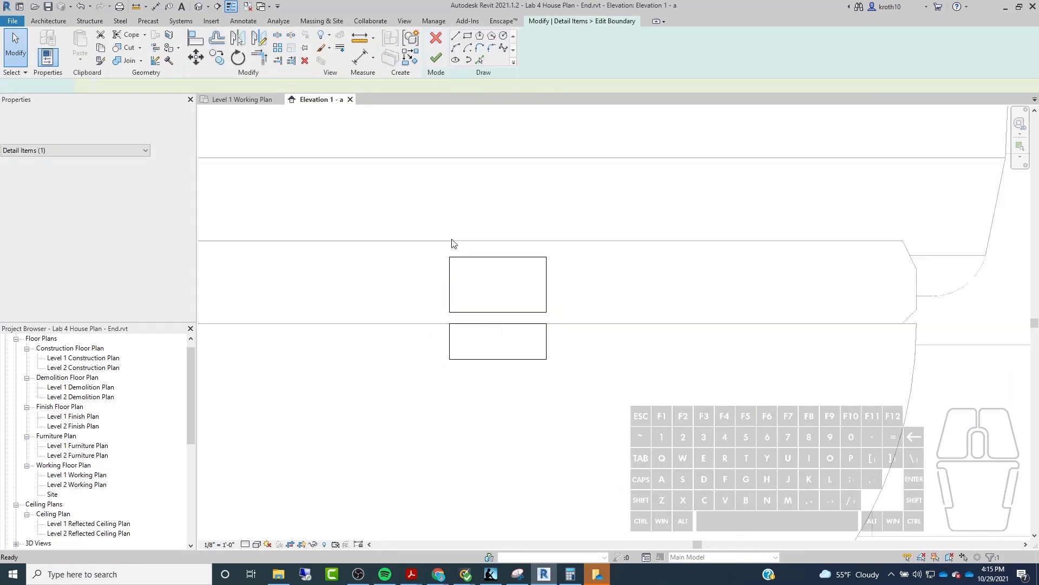
pyautogui.moveTo(431, 249); pyautogui.dragTo(603, 318)
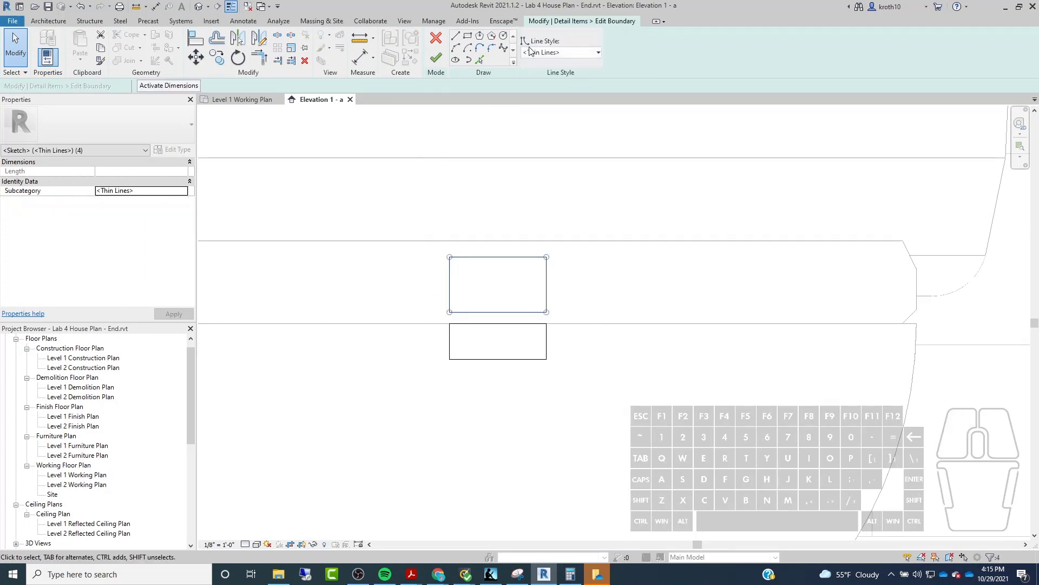
pyautogui.click(574, 52)
pyautogui.click(555, 122)
# Step: Set the lower rectangle's boundary lines to <Invisible lines> and finish editing the masking region
pyautogui.click(487, 352)
pyautogui.moveTo(567, 344); pyautogui.dragTo(451, 379)
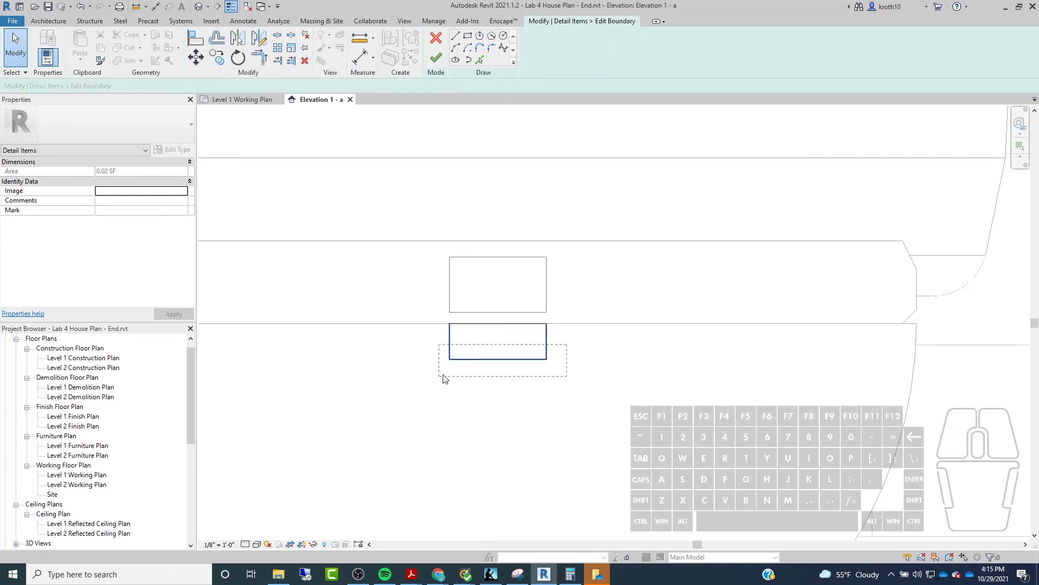
pyautogui.click(547, 53)
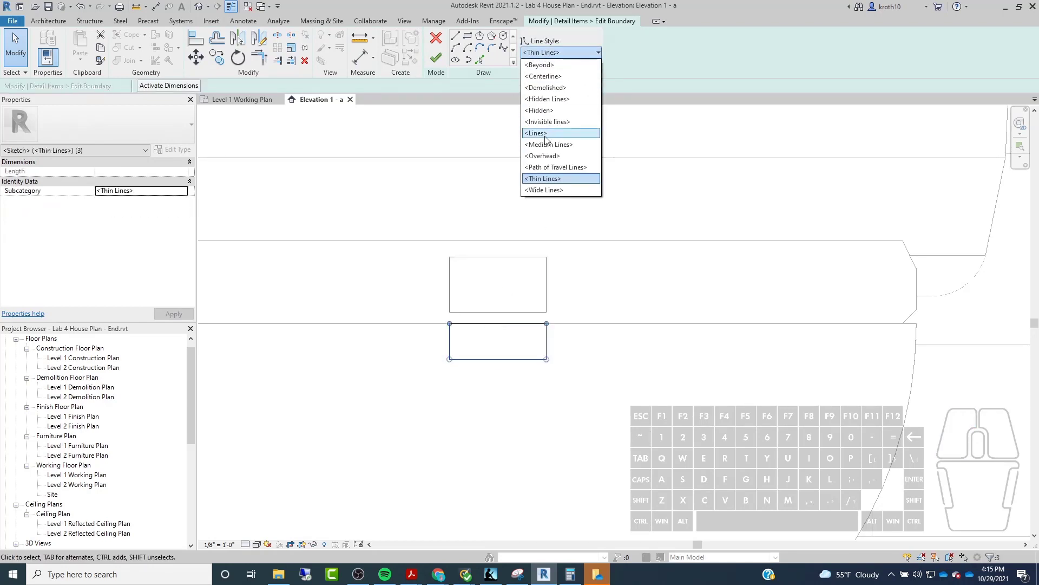
pyautogui.click(550, 124)
pyautogui.click(437, 58)
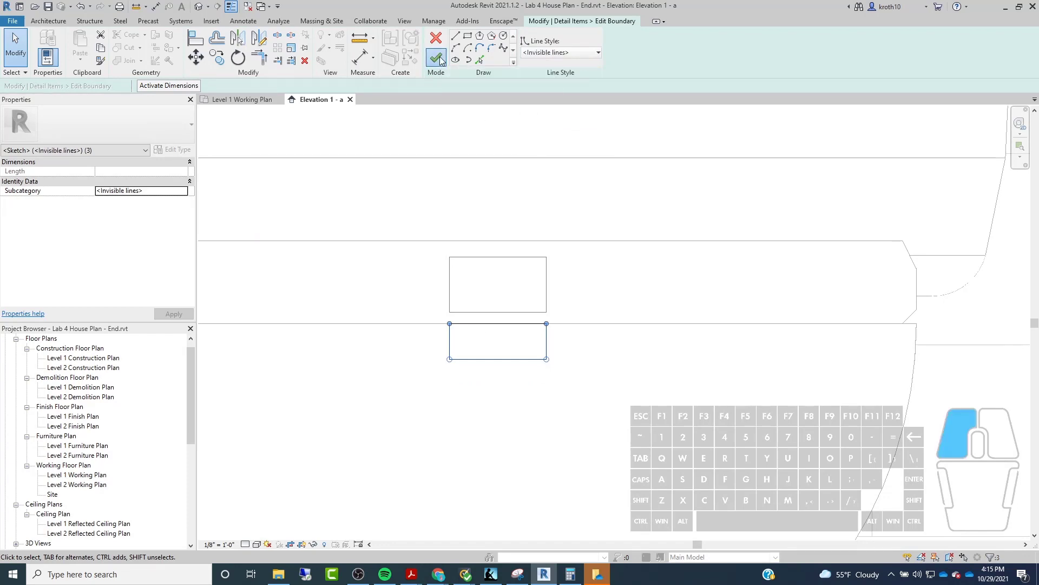
pyautogui.click(560, 201)
# Step: Select the rectangular bathtub beside the toilet in the elevation
pyautogui.scroll(-2, 559, 201)
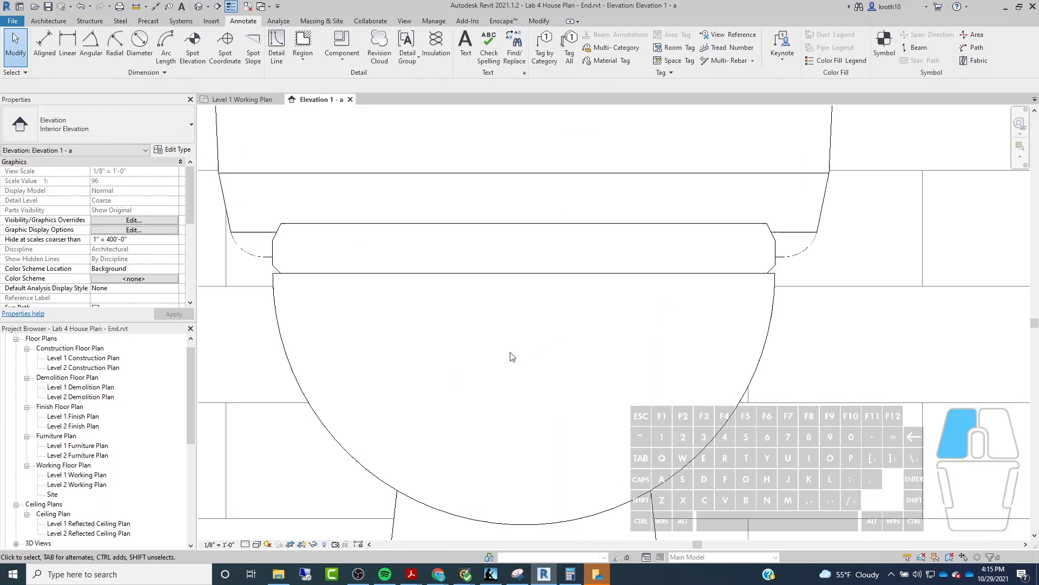
pyautogui.scroll(-4, 509, 287)
pyautogui.scroll(-3, 605, 395)
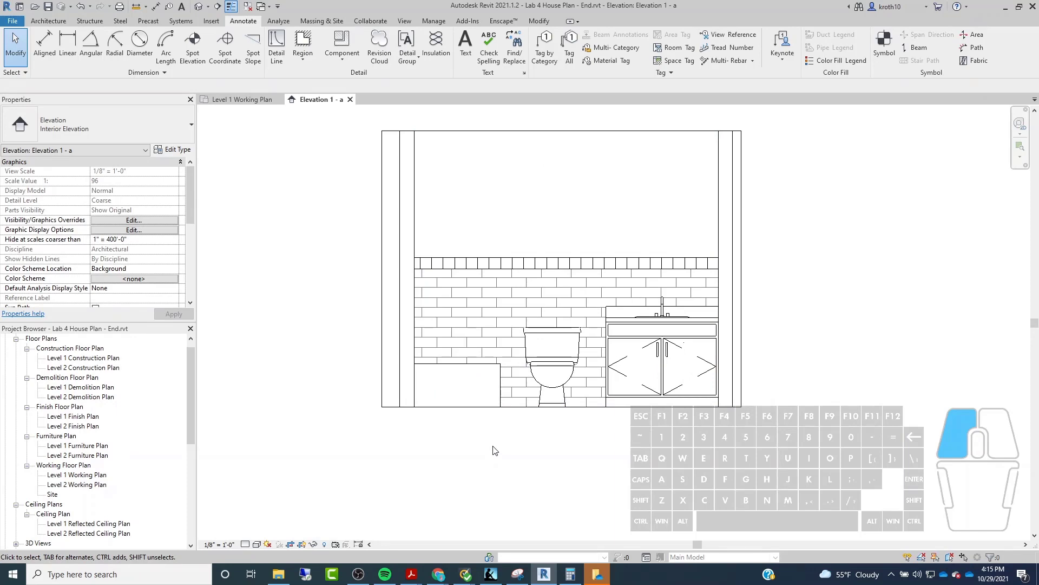
pyautogui.scroll(3, 439, 421)
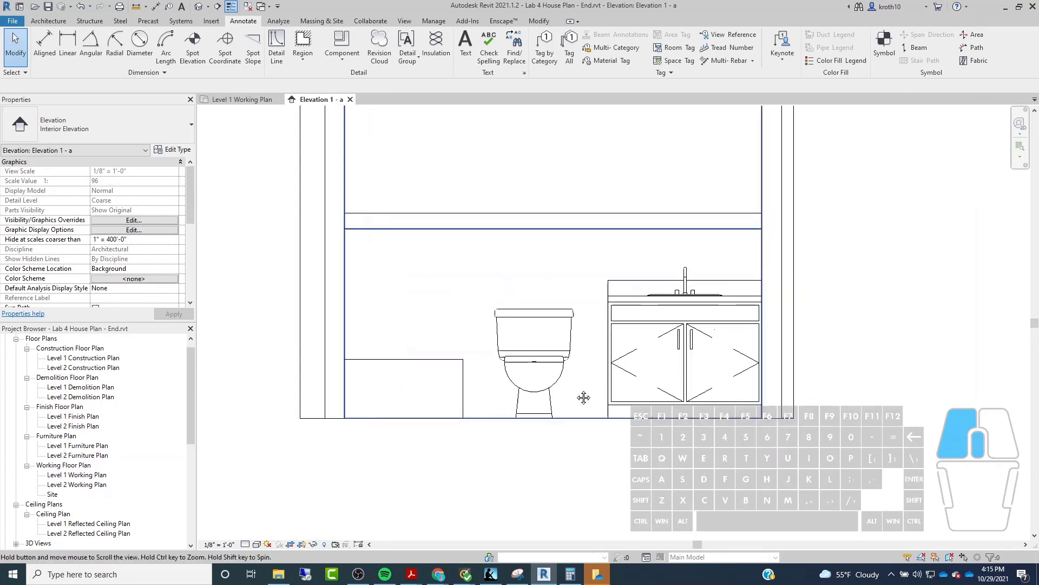
pyautogui.moveTo(343, 375); pyautogui.dragTo(411, 355, button='middle')
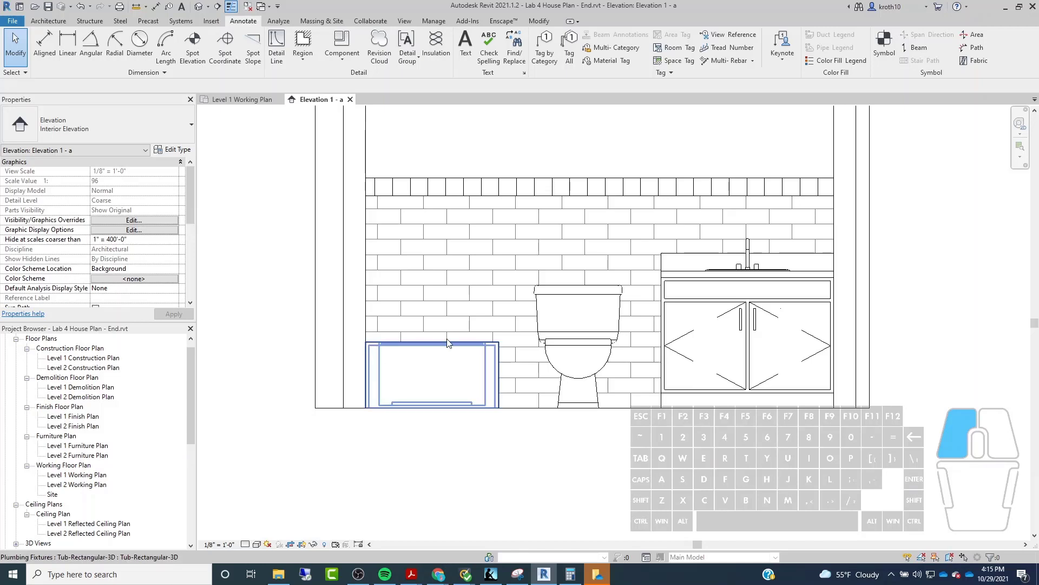
pyautogui.scroll(1, 441, 352)
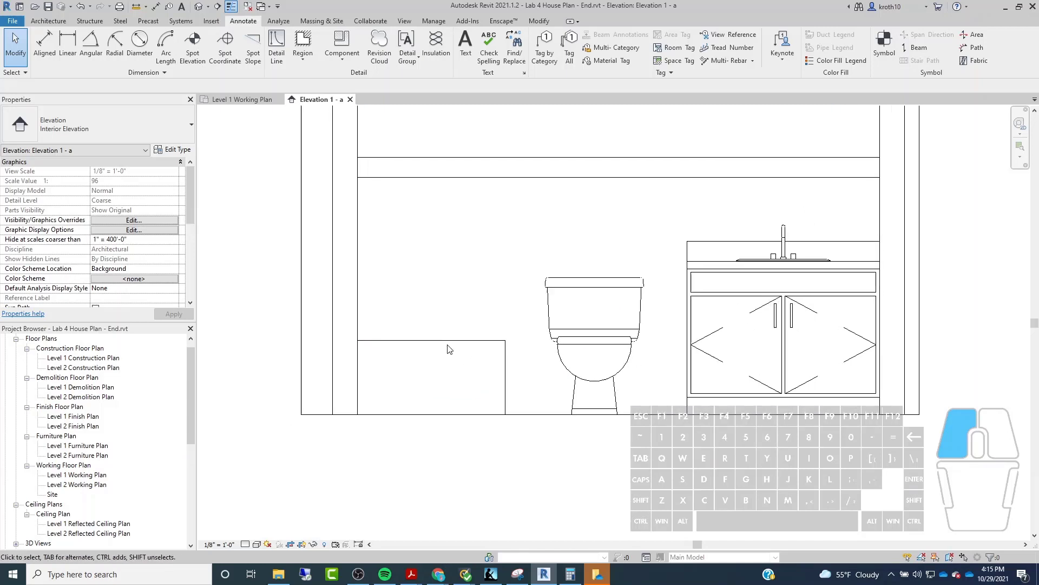
pyautogui.click(409, 355)
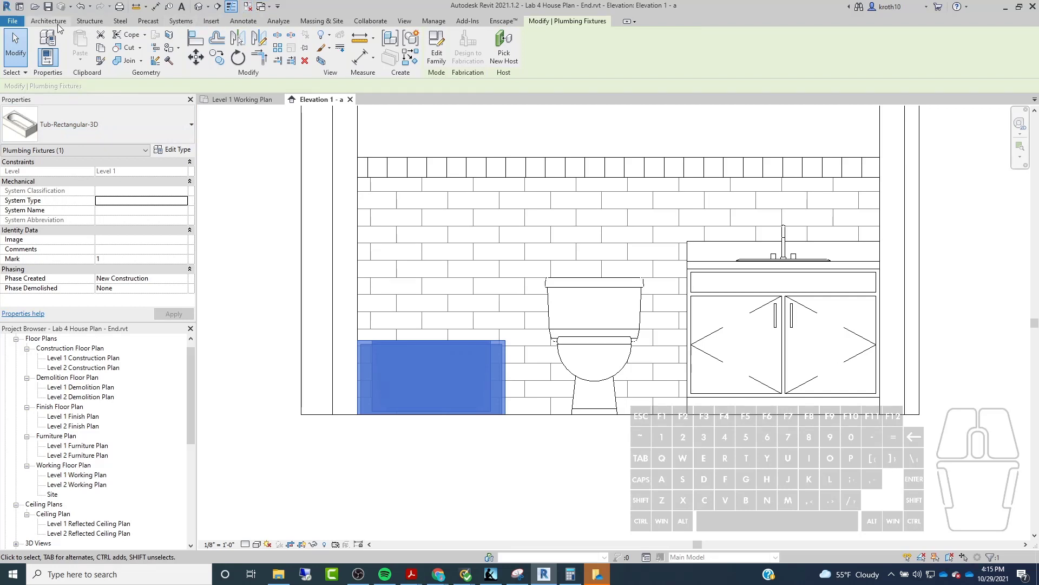
# Step: Start a filled region, sketch its rectangular boundary over the bathtub front and switch it to the Diagonal Crosshatch type
pyautogui.click(237, 22)
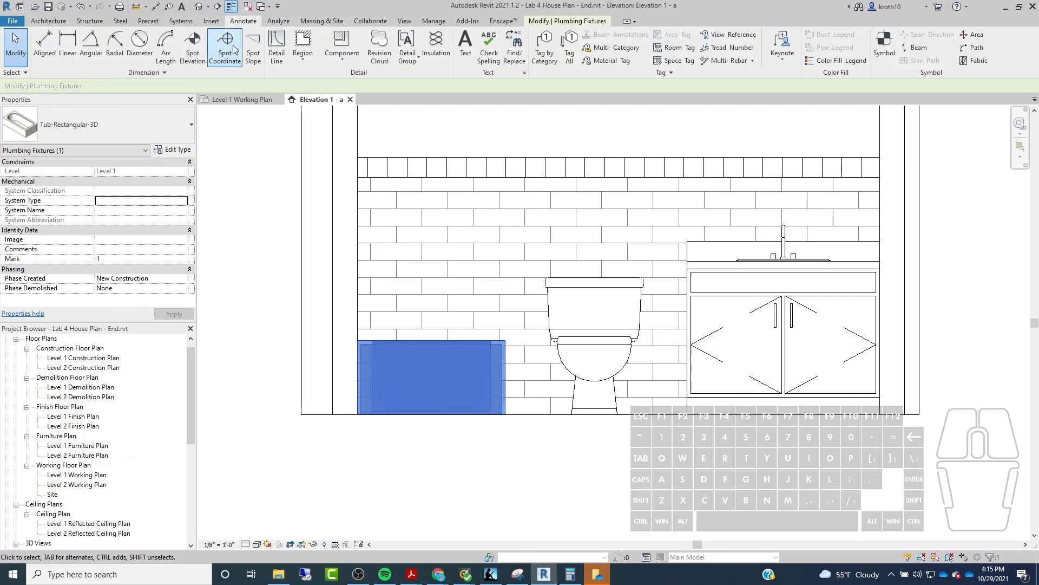
pyautogui.click(312, 55)
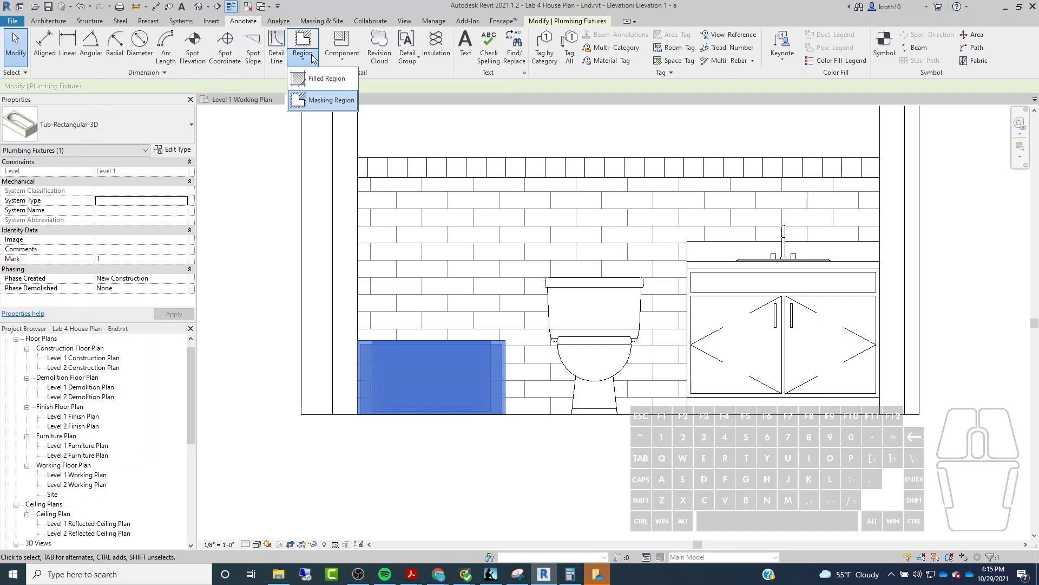
pyautogui.click(327, 79)
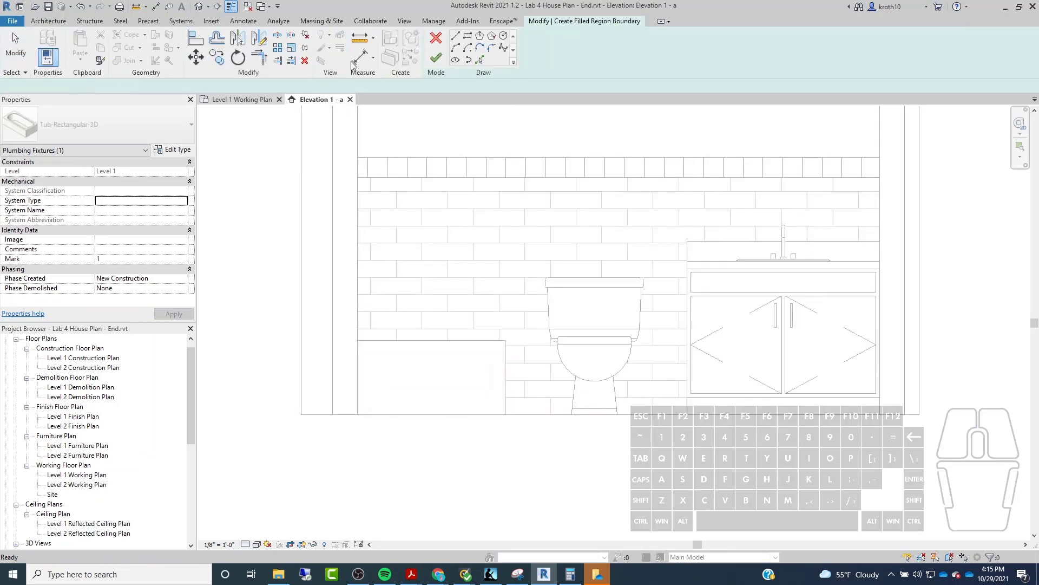
pyautogui.click(468, 35)
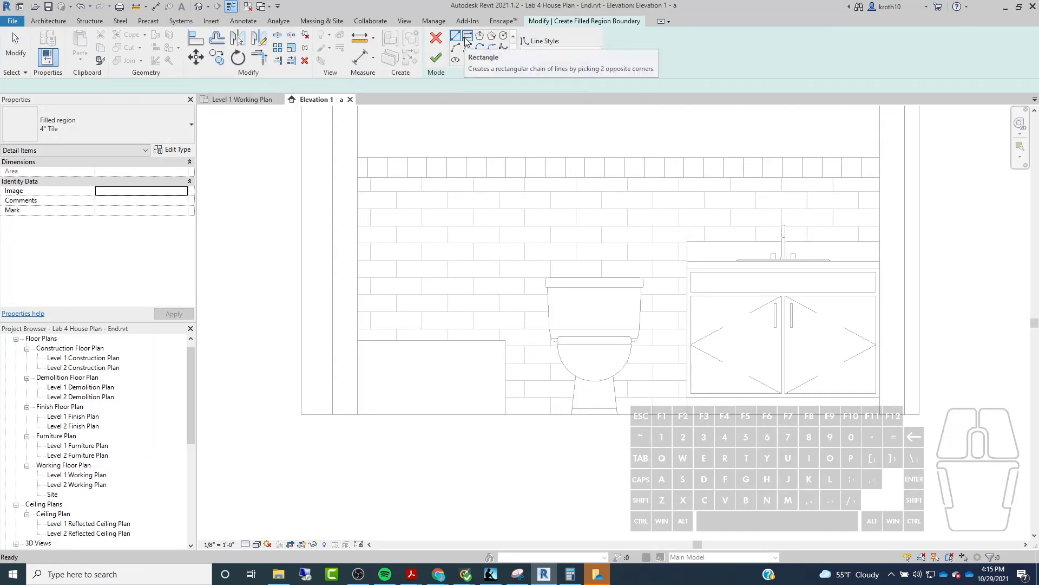
pyautogui.click(357, 340)
pyautogui.click(506, 414)
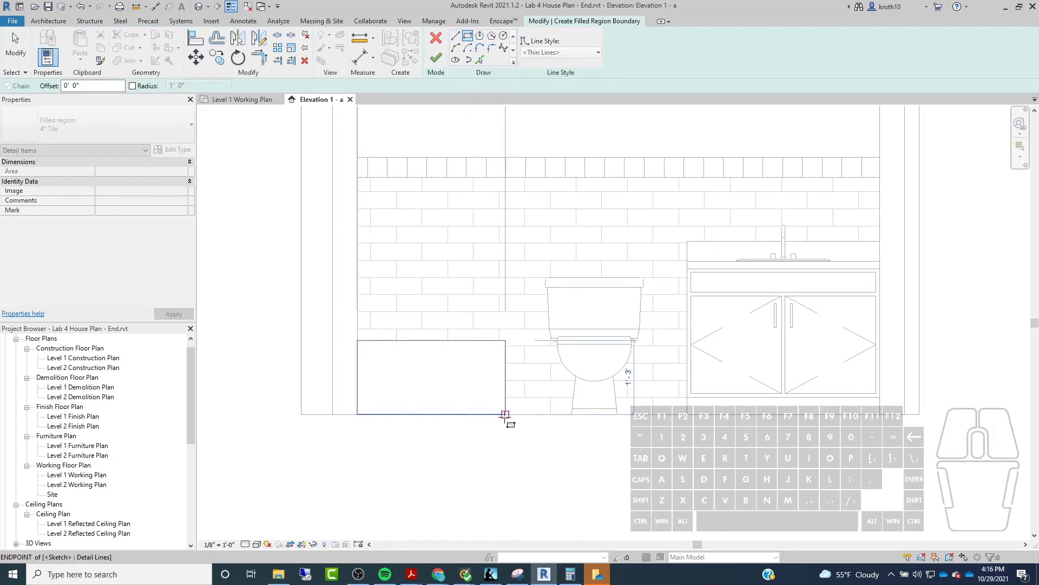
pyautogui.press('Escape')
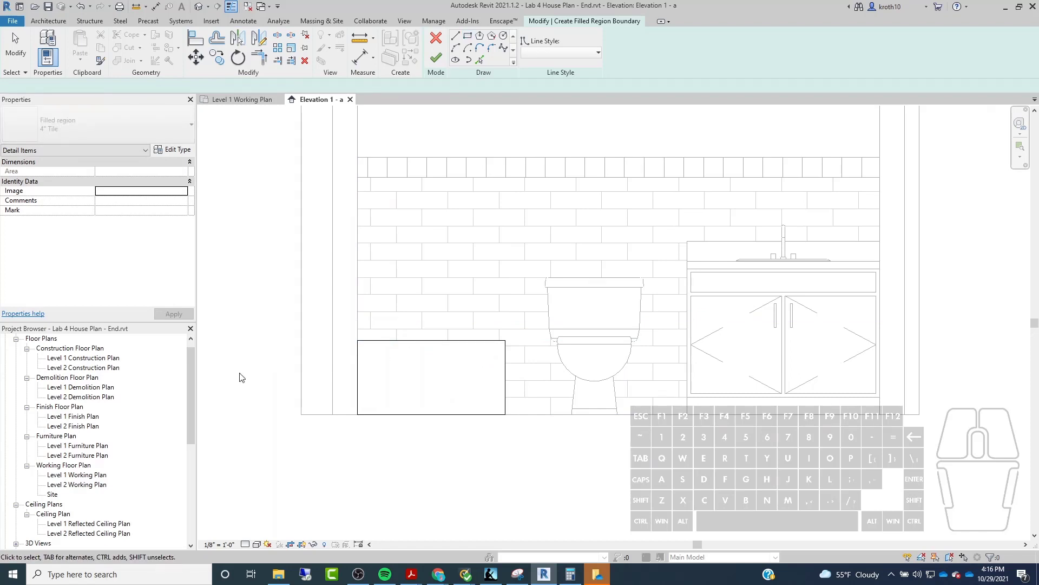
pyautogui.press('Escape')
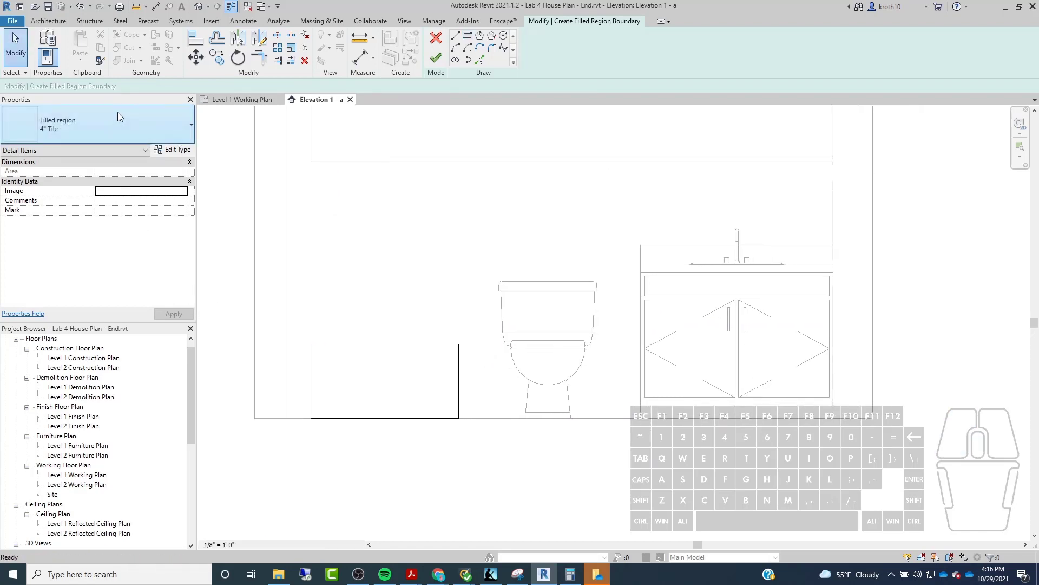
pyautogui.click(118, 112)
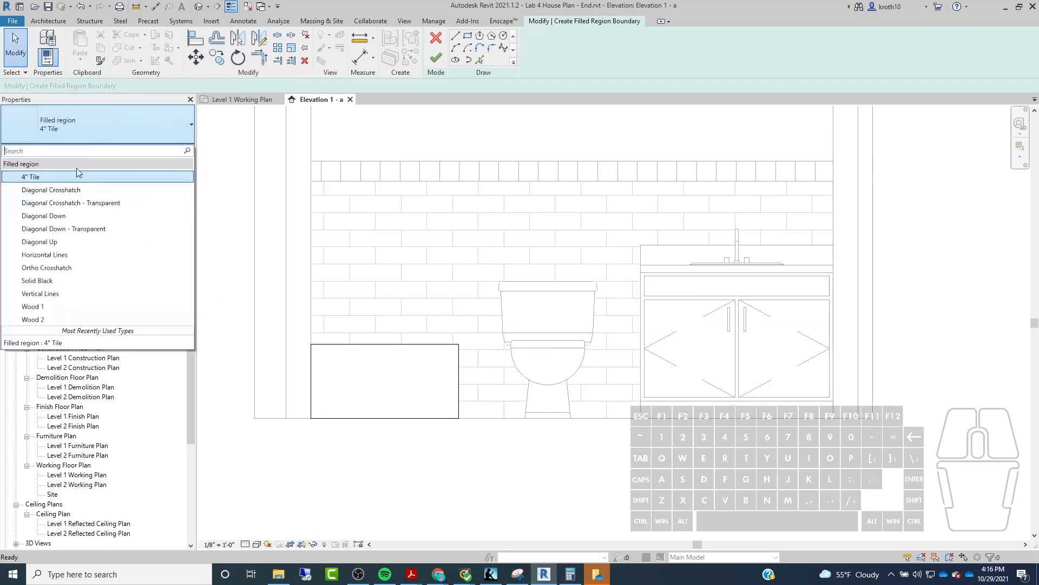
pyautogui.click(50, 189)
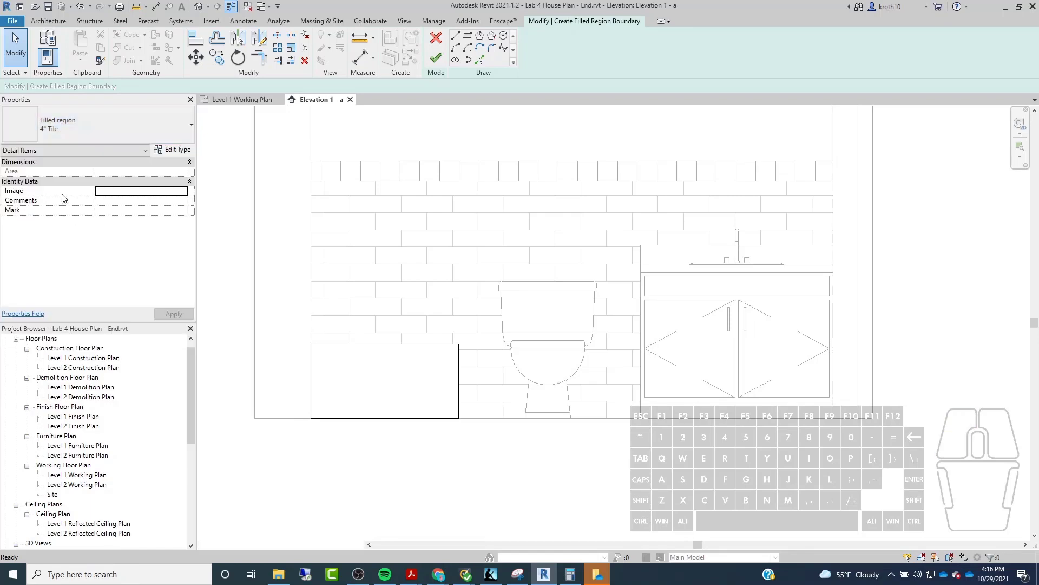
# Step: Set the type's foreground fill pattern to the Diagonal down-small drafting pattern and finish the bathtub filled region
pyautogui.click(168, 151)
pyautogui.click(563, 162)
pyautogui.click(580, 162)
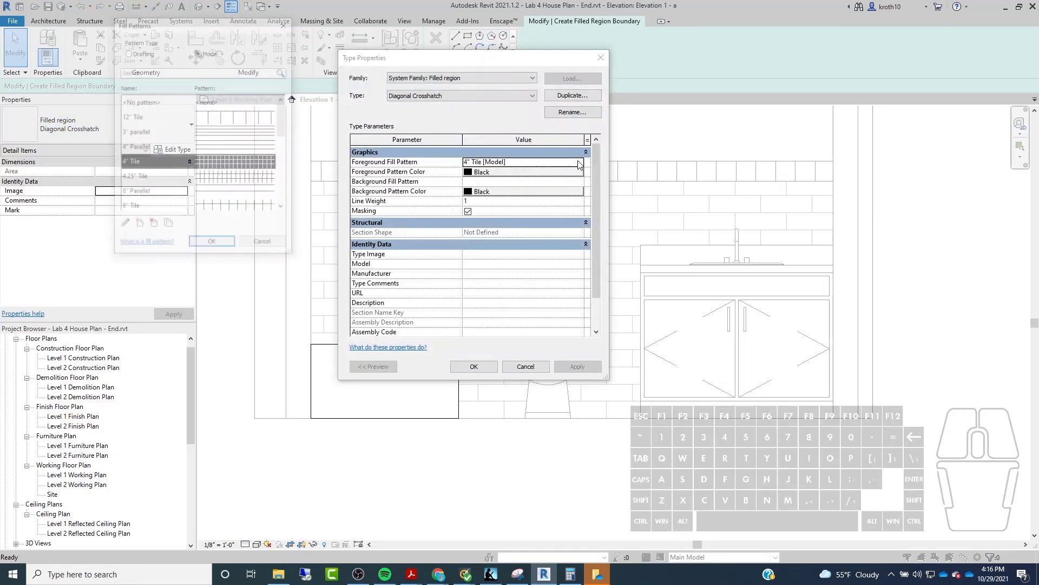
pyautogui.scroll(-3, 223, 127)
pyautogui.scroll(3, 222, 138)
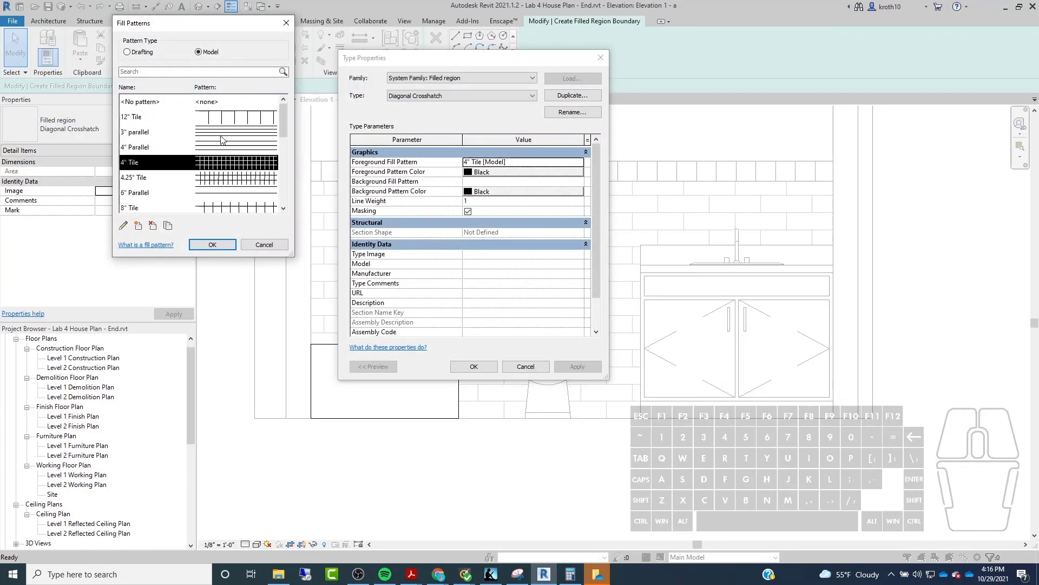
pyautogui.click(142, 52)
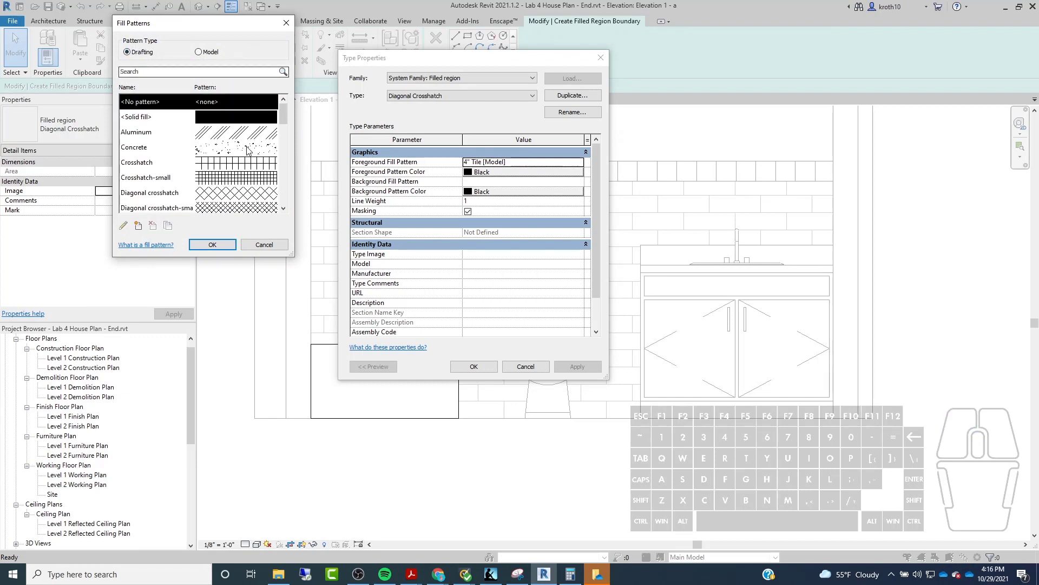
pyautogui.scroll(-3, 247, 150)
pyautogui.click(232, 116)
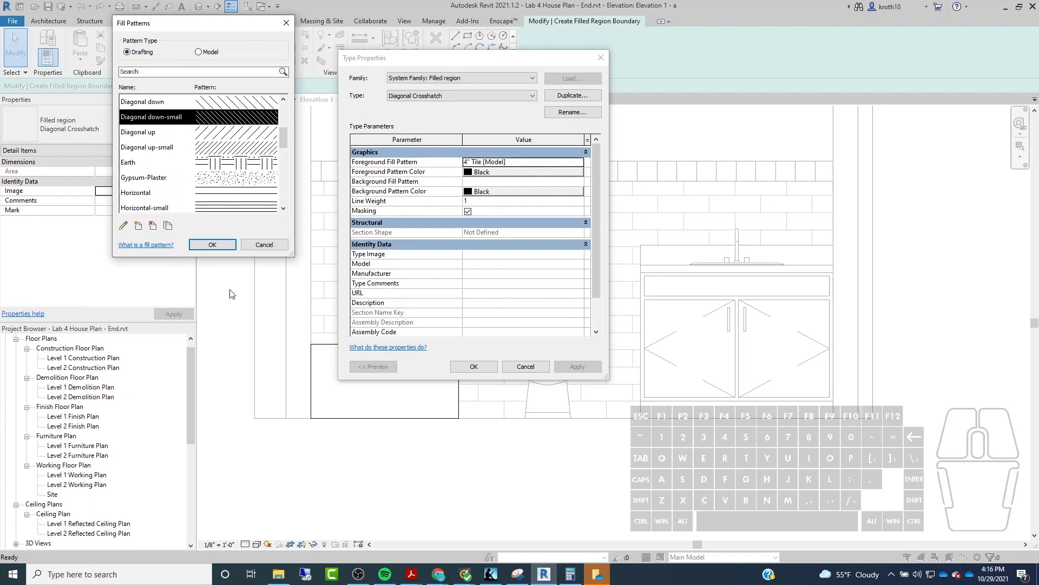
pyautogui.scroll(2, 220, 174)
pyautogui.click(203, 241)
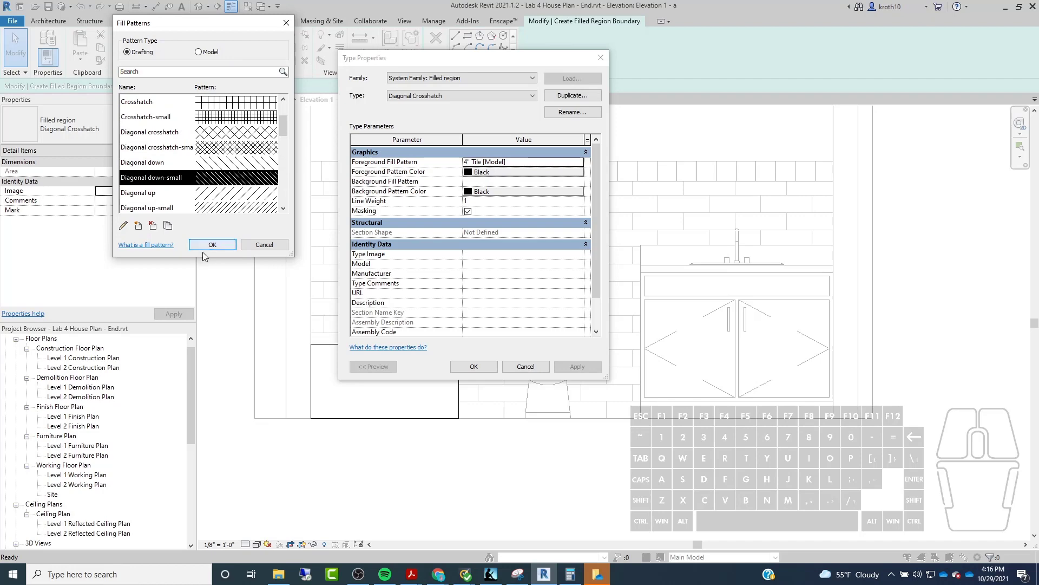
pyautogui.click(473, 366)
pyautogui.click(436, 58)
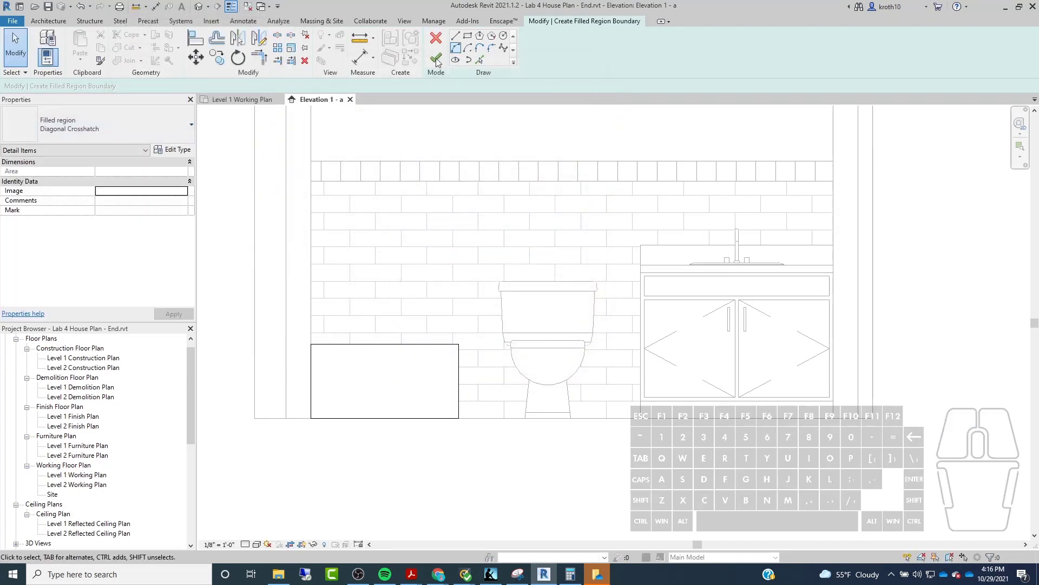
# Step: Open the settings of the Architectural Elevation view template assigned to the bathroom elevation
pyautogui.click(396, 373)
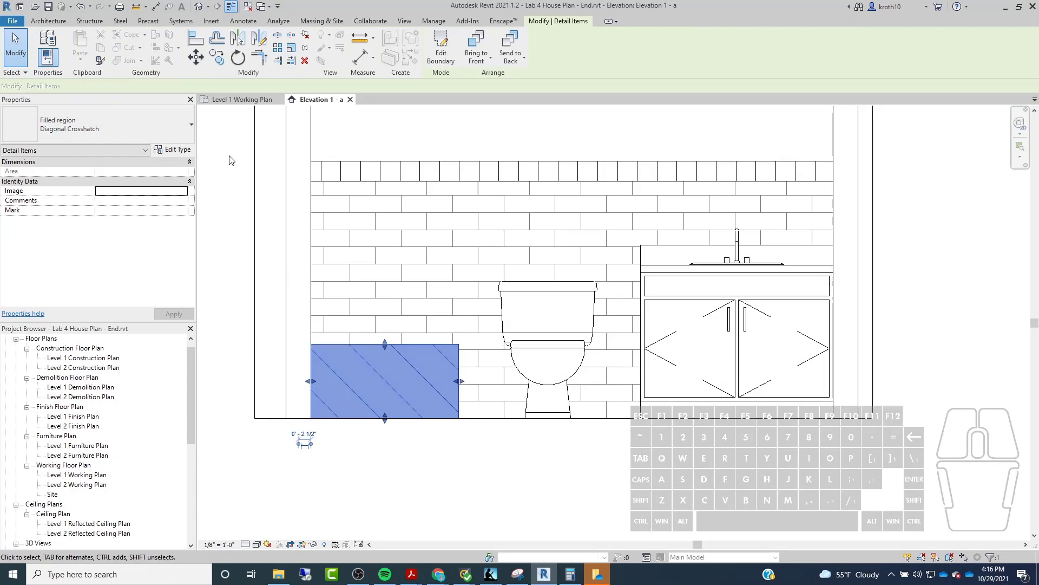
pyautogui.click(313, 514)
pyautogui.rightClick(200, 191)
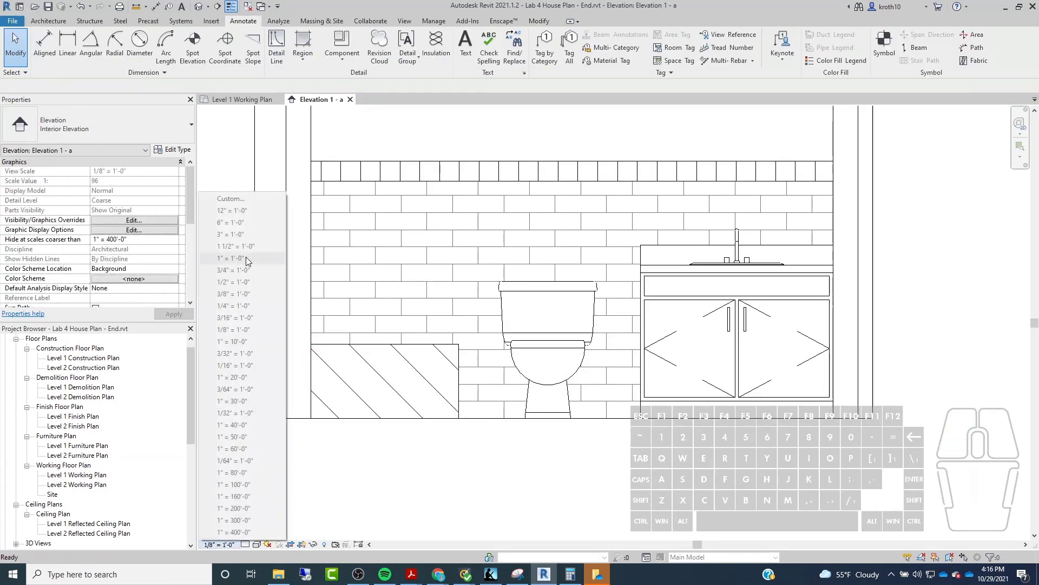
pyautogui.scroll(-5, 107, 196)
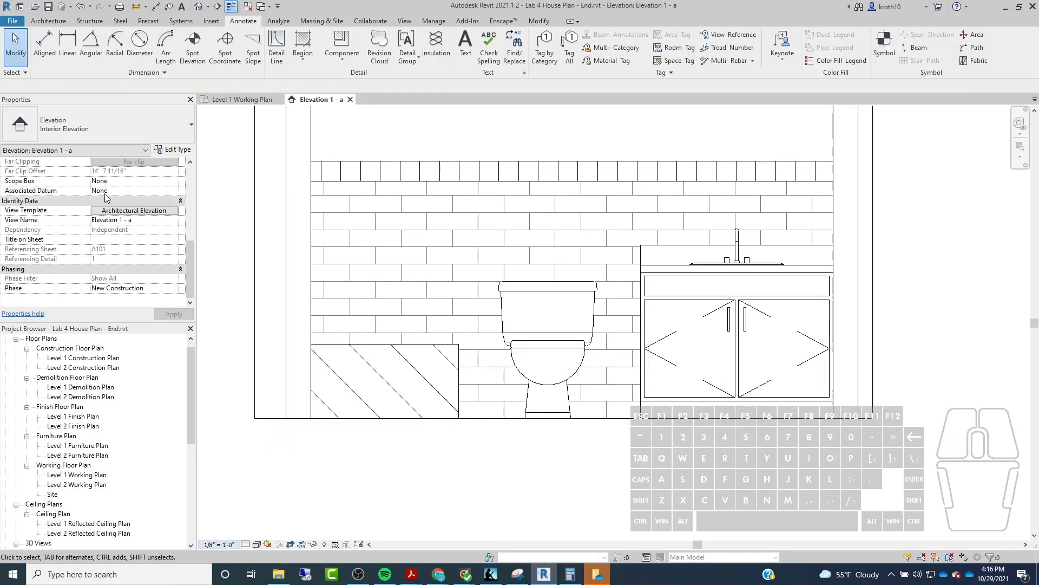
pyautogui.click(134, 210)
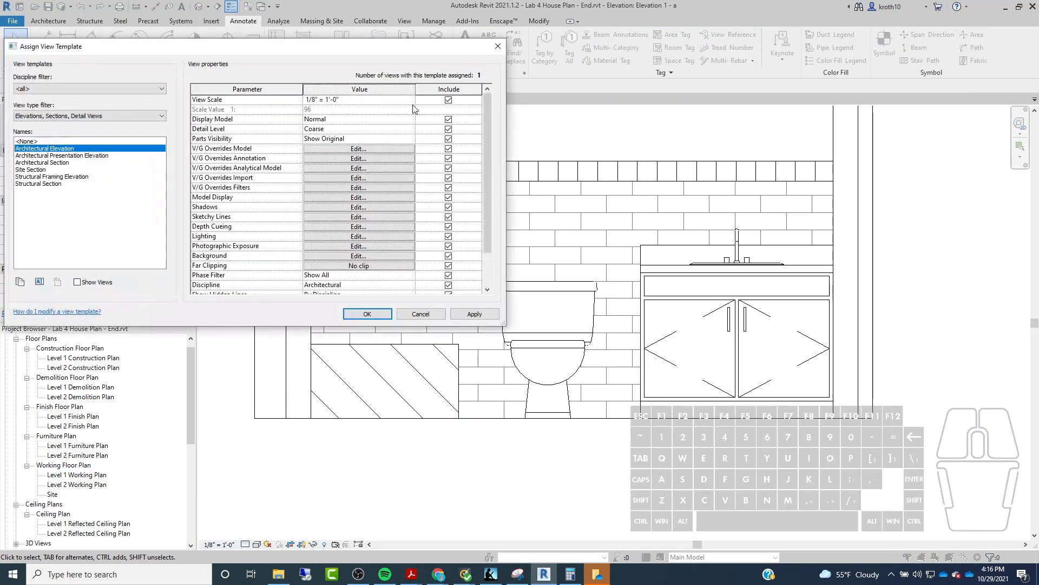
# Step: Set the Architectural Elevation template's view scale to 1/4" = 1'-0" and apply it
pyautogui.click(410, 100)
pyautogui.click(410, 100)
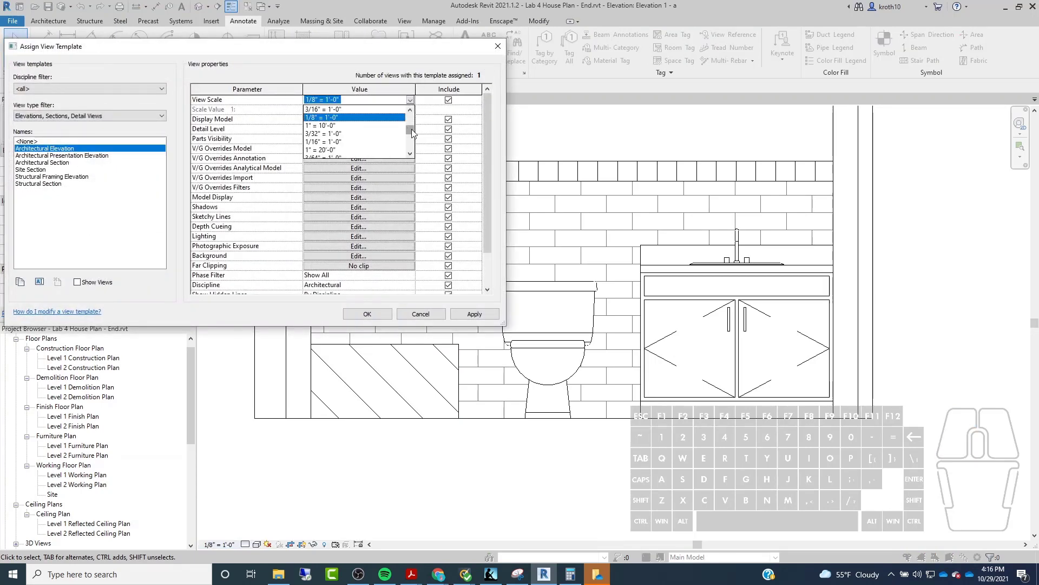
pyautogui.scroll(3, 316, 130)
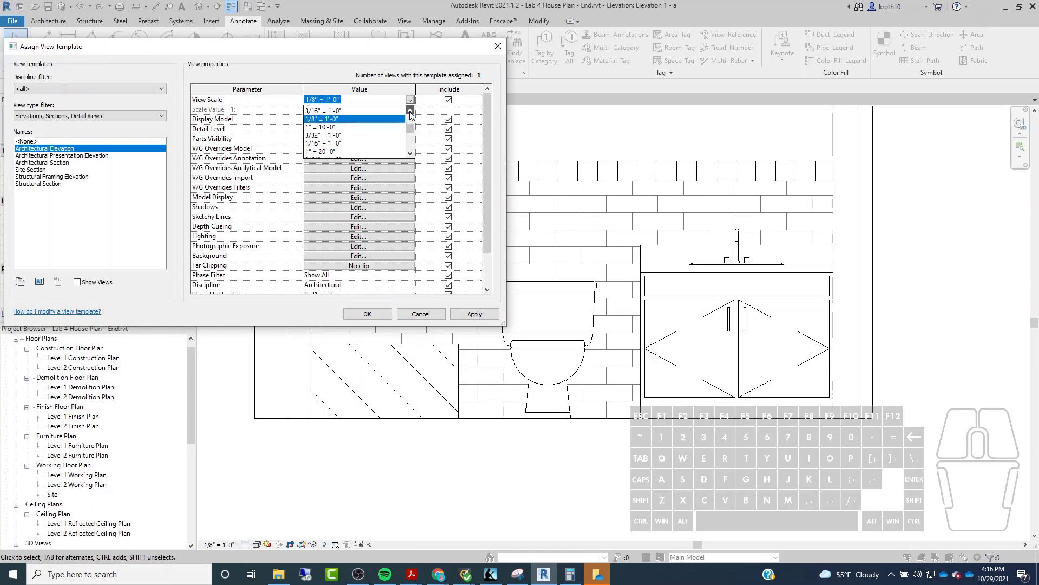
pyautogui.click(320, 125)
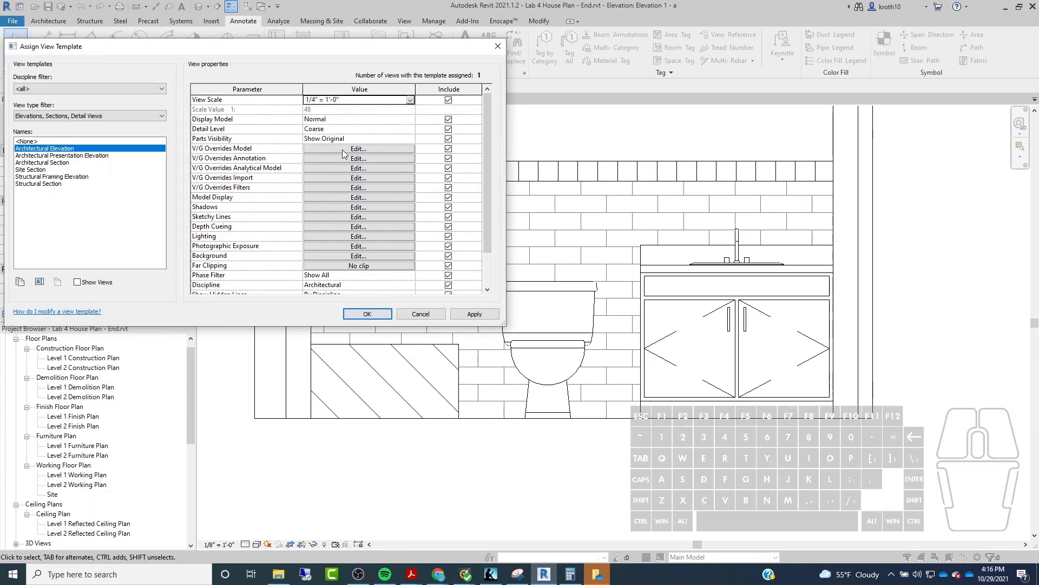
pyautogui.click(473, 314)
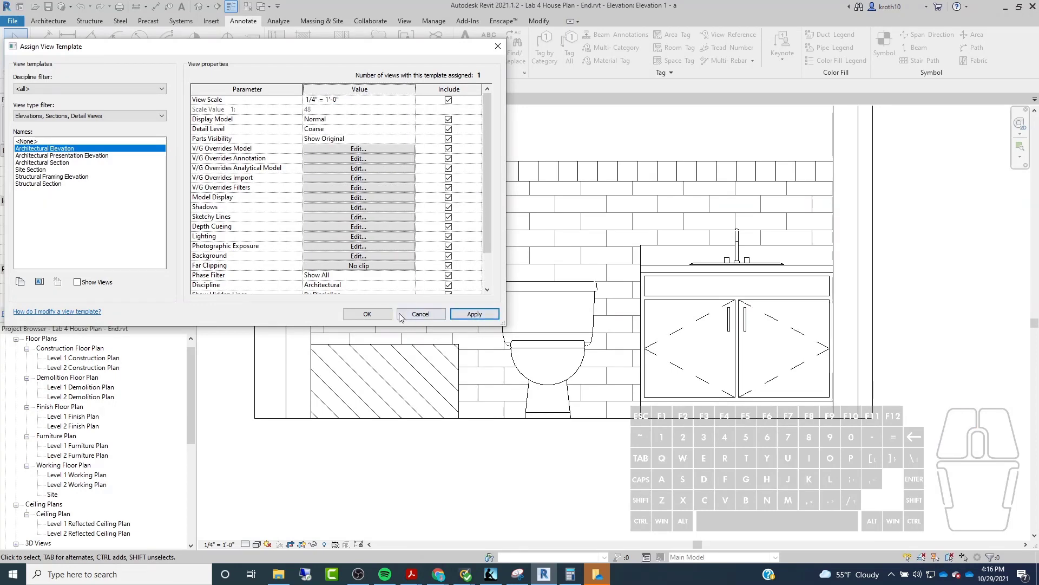
# Step: Set the Architectural Elevation template's view scale to 3/4" = 1'-0", apply it and close the template settings
pyautogui.click(411, 101)
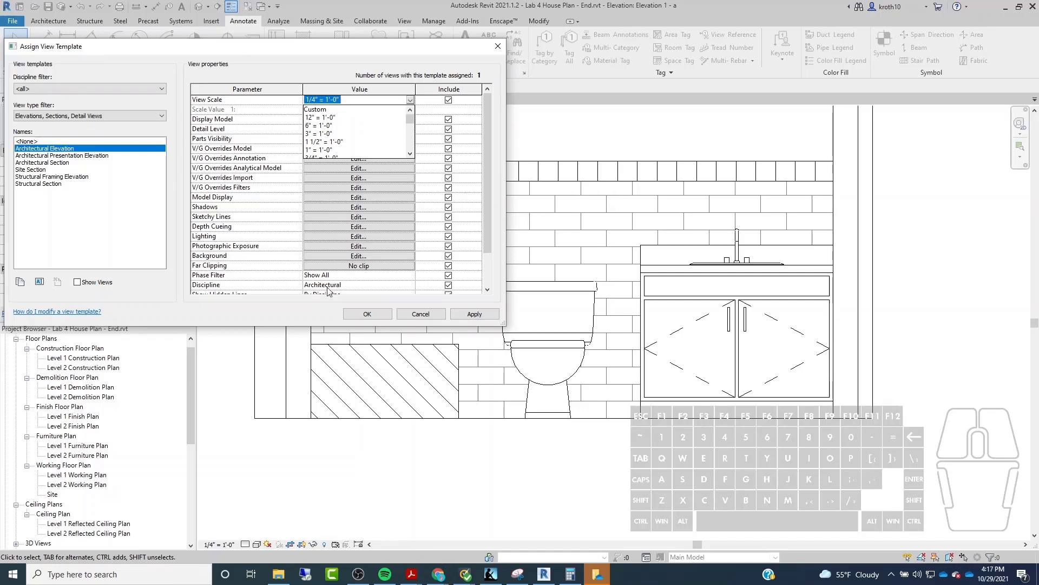
pyautogui.click(328, 156)
pyautogui.click(462, 317)
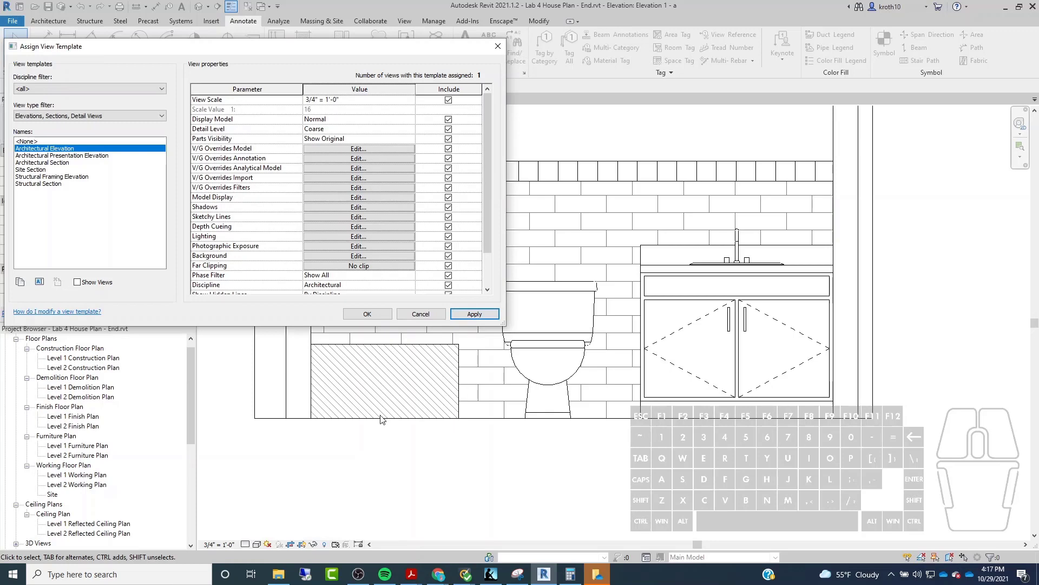
pyautogui.click(386, 317)
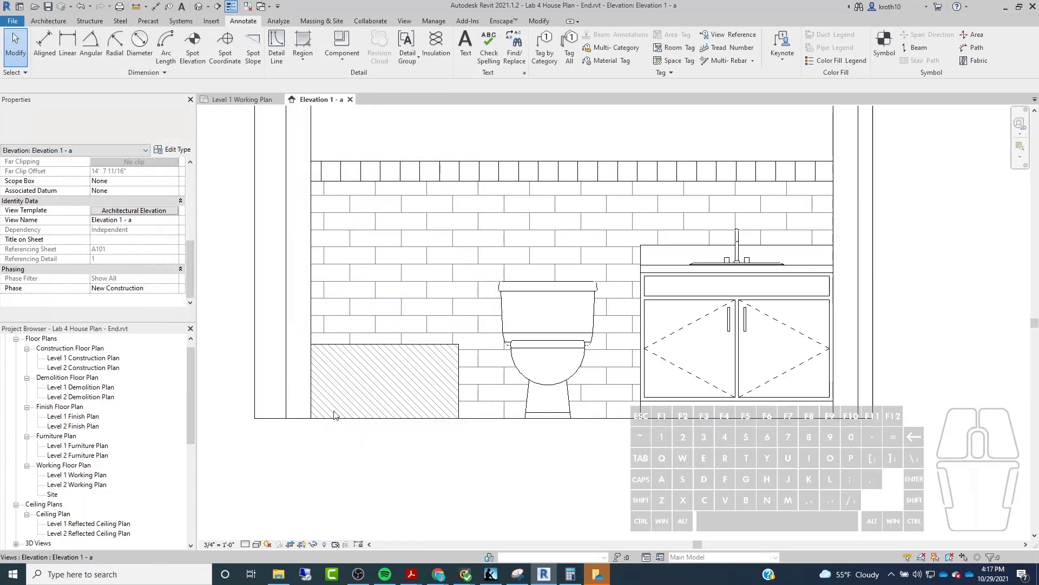
# Step: Select the elevation's crop region and extend its left edge slightly outward beyond the left wall
pyautogui.scroll(-2, 402, 489)
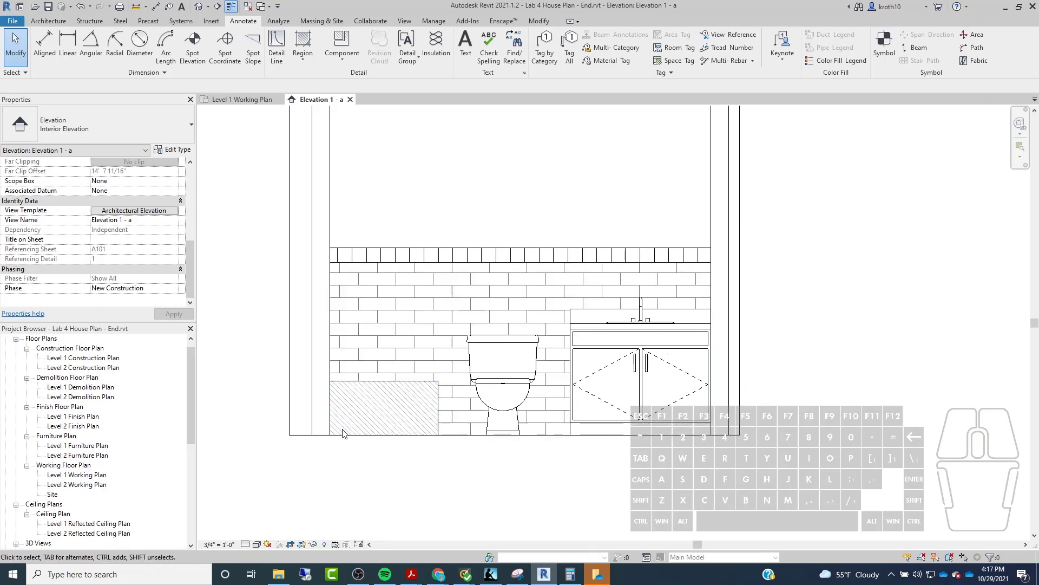
pyautogui.moveTo(591, 261); pyautogui.dragTo(580, 287, button='middle')
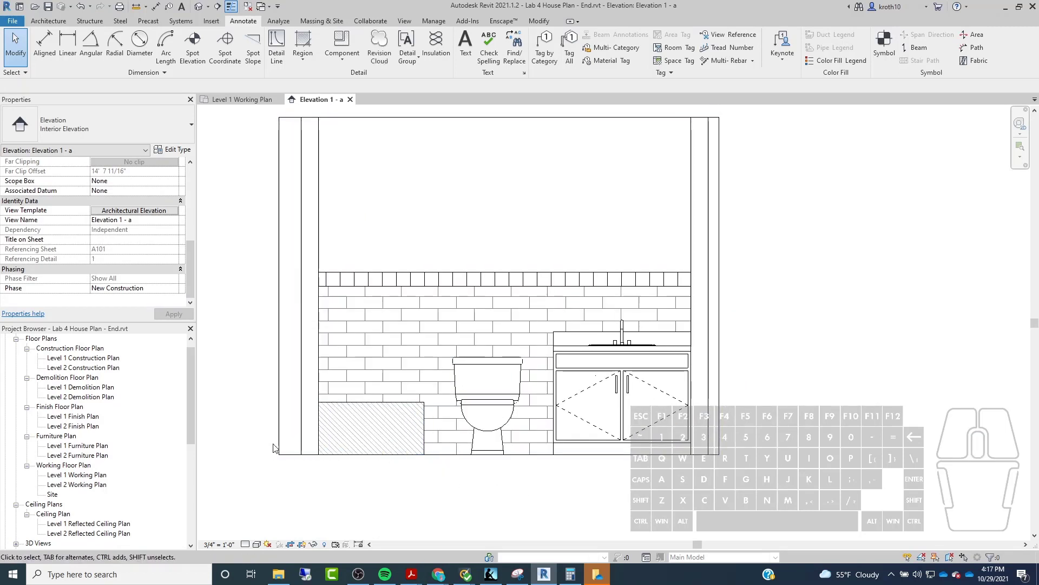
pyautogui.moveTo(273, 447); pyautogui.dragTo(298, 442, button='middle')
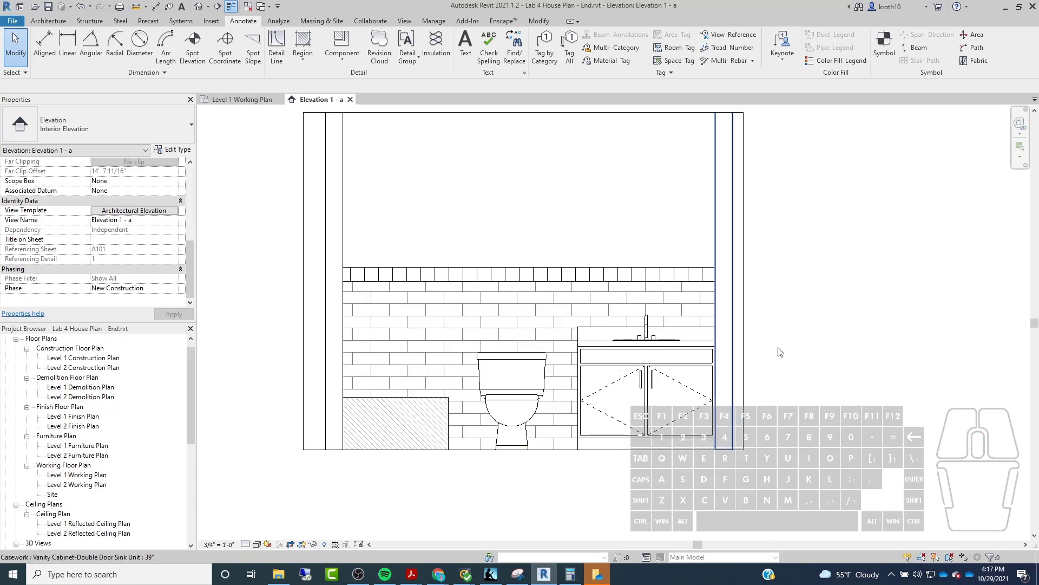
pyautogui.scroll(-1, 802, 335)
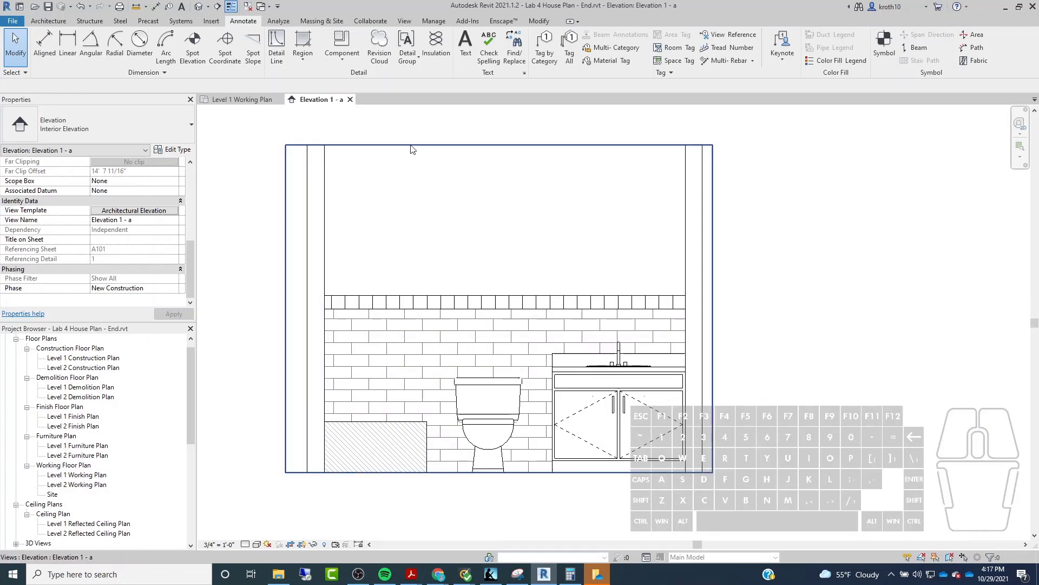
pyautogui.click(347, 145)
pyautogui.moveTo(285, 309); pyautogui.dragTo(279, 250)
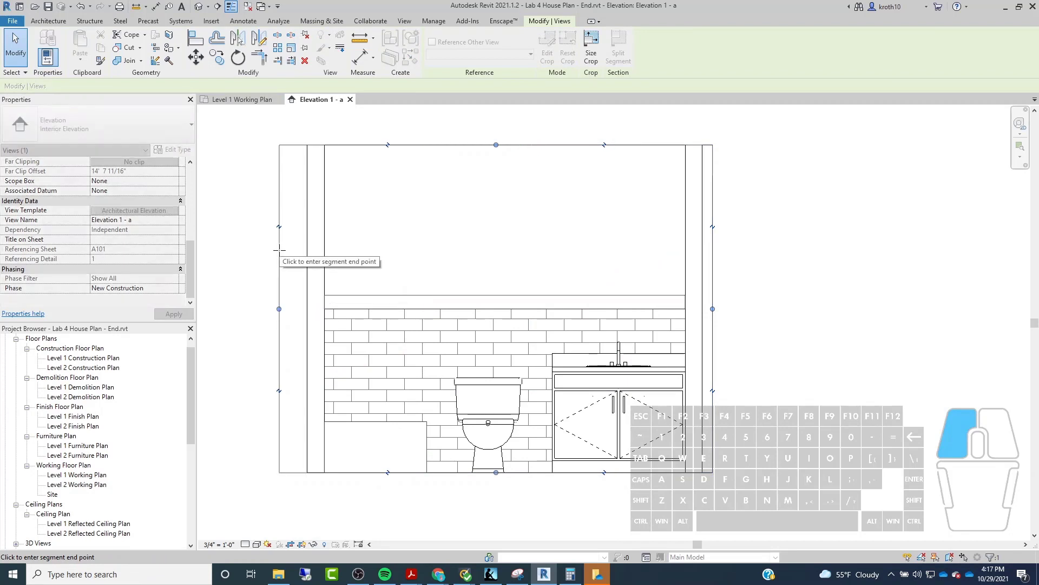
pyautogui.click(375, 216)
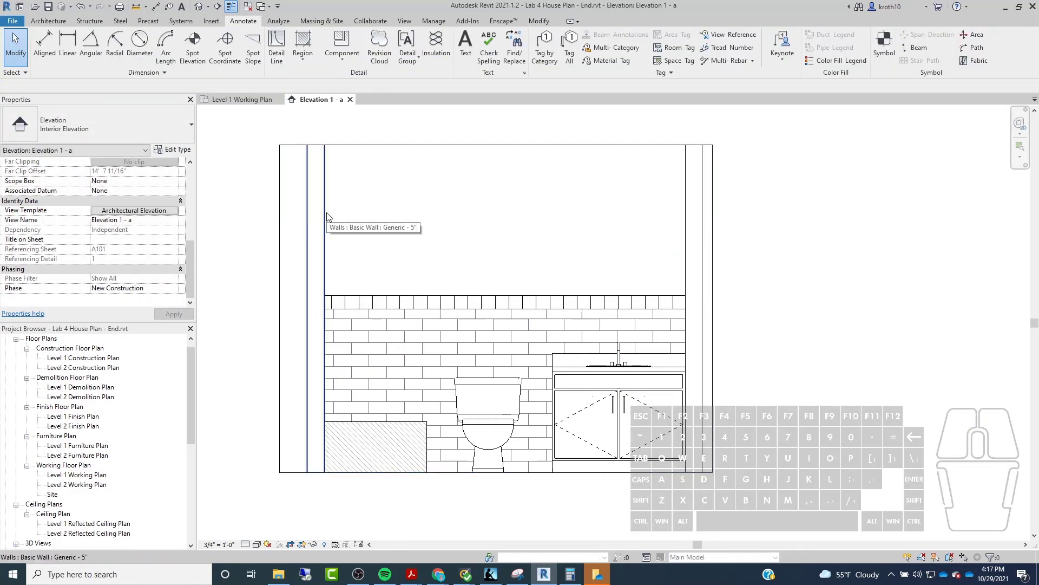
# Step: Edit the elevation's crop profile so its left and right edges align with the bathroom's inner wall faces, and finish the edit
pyautogui.press('Tab')
pyautogui.press('Tab')
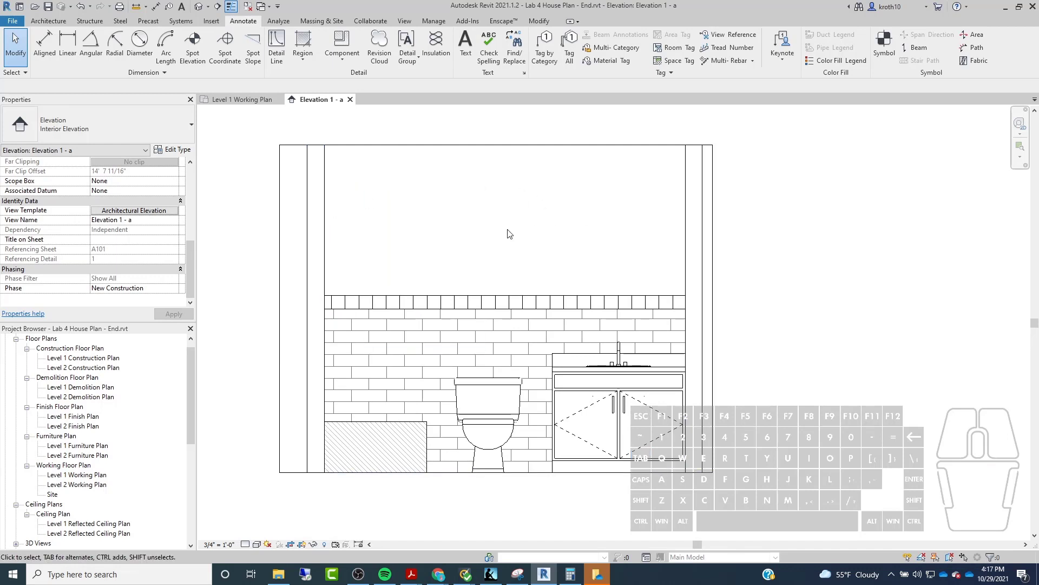
pyautogui.click(278, 154)
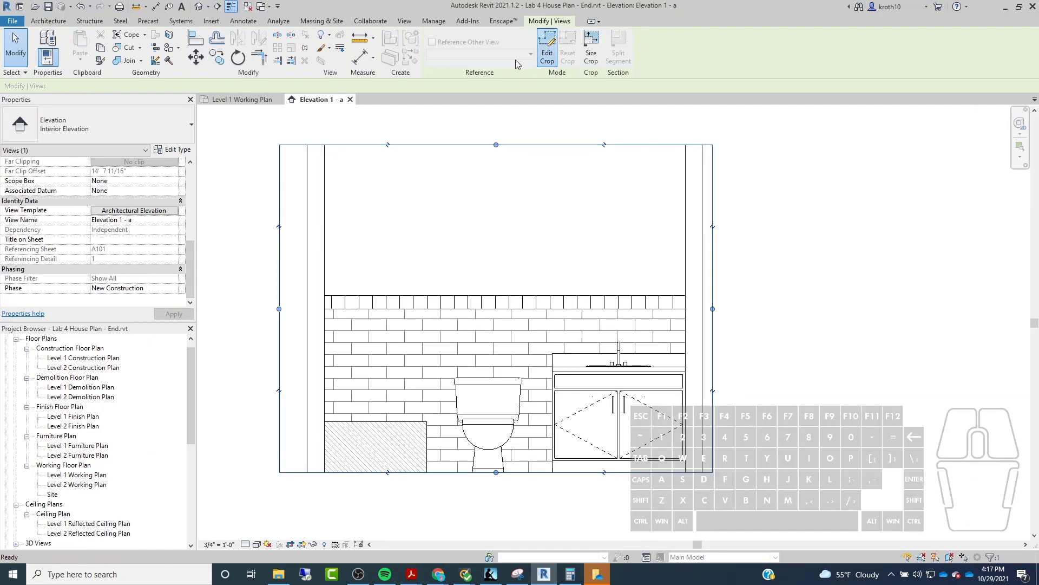
pyautogui.moveTo(281, 214); pyautogui.dragTo(325, 196)
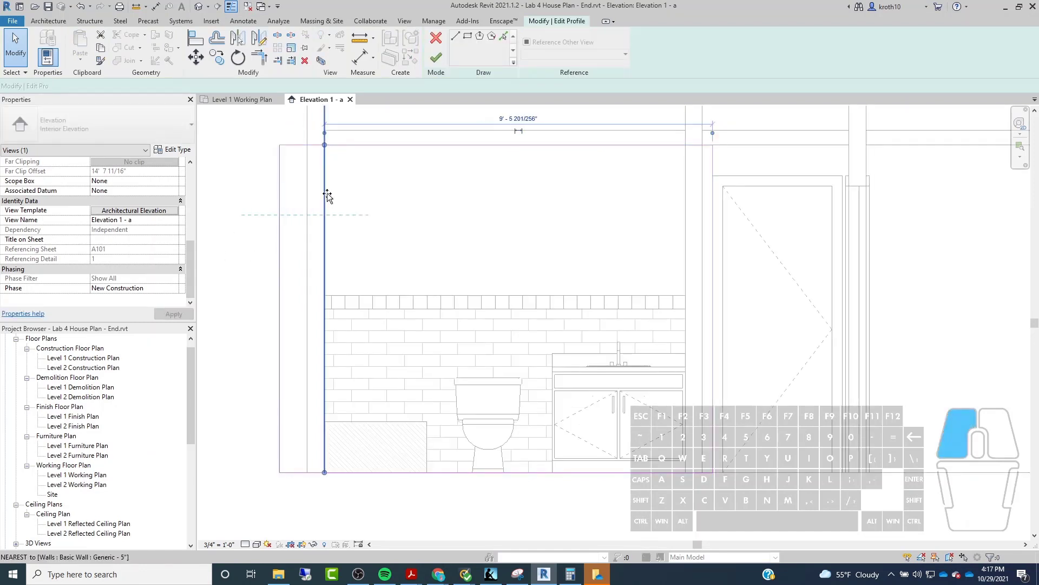
pyautogui.click(710, 198)
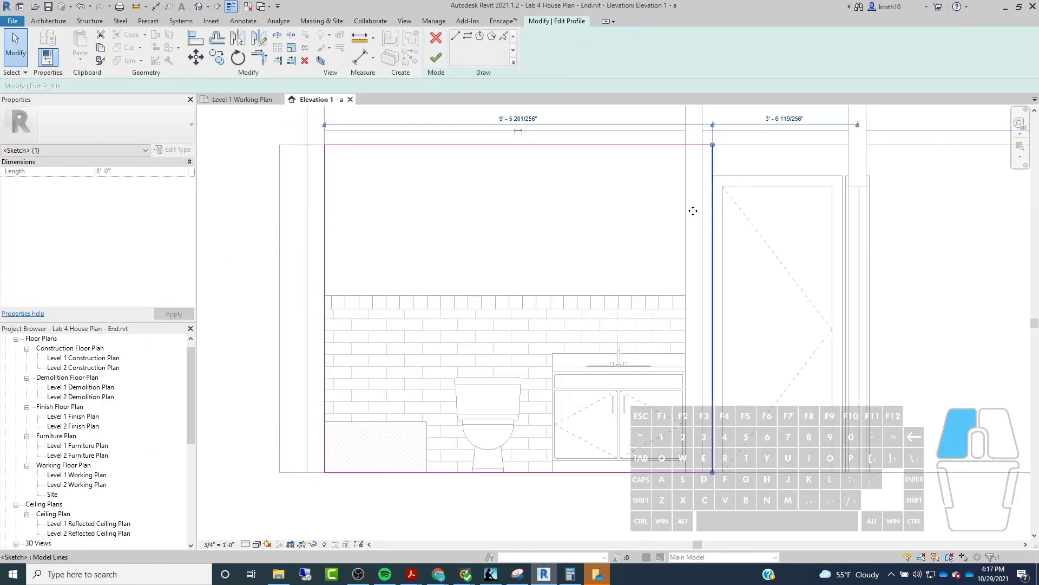
pyautogui.moveTo(711, 209); pyautogui.dragTo(688, 211)
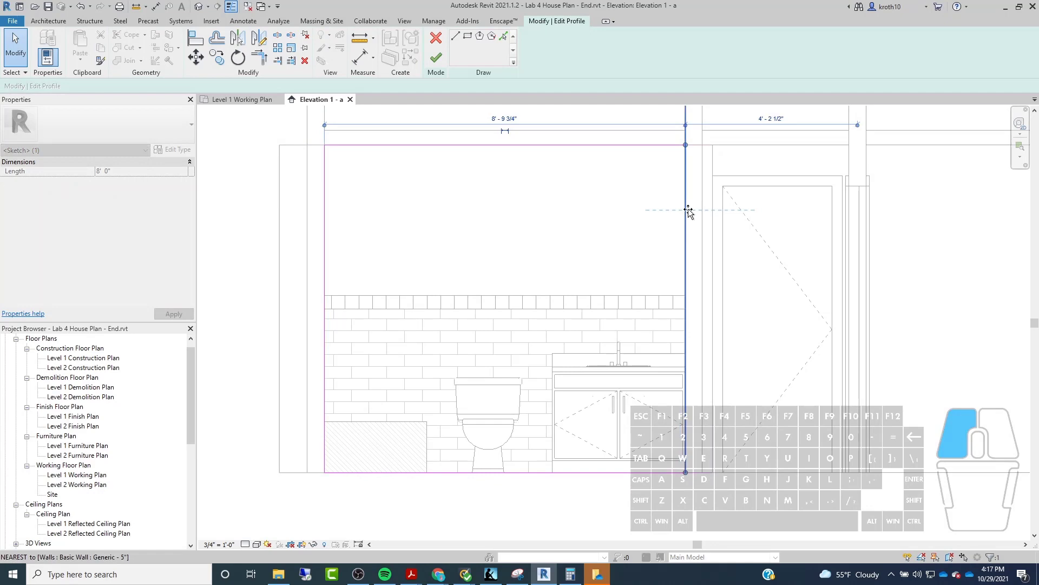
pyautogui.click(436, 56)
pyautogui.click(740, 251)
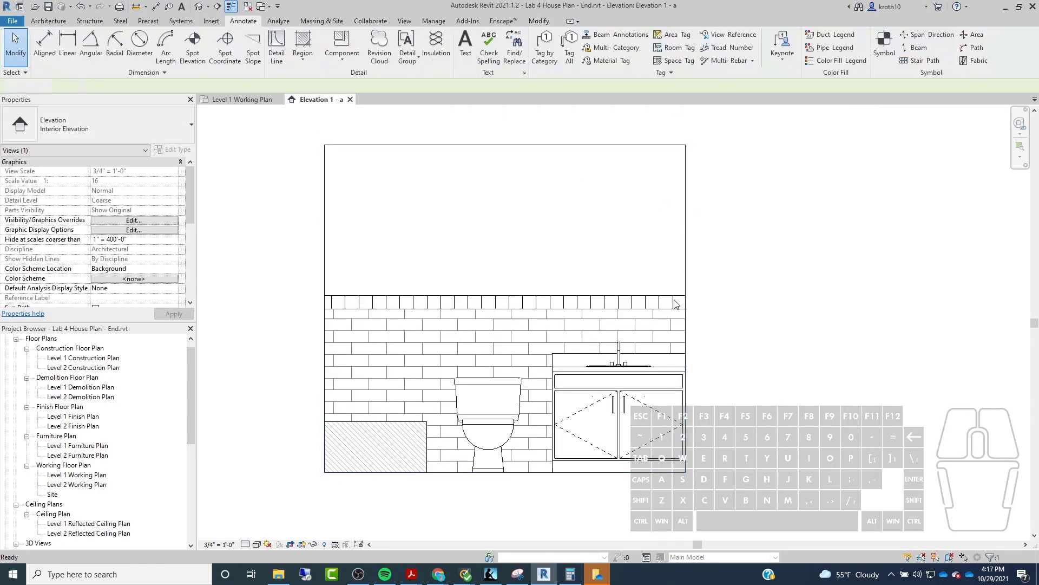
# Step: Draw a vertical thin detail line about 3 1/2" long over one subway tile joint, spanning a single tile course
pyautogui.scroll(-2, 491, 318)
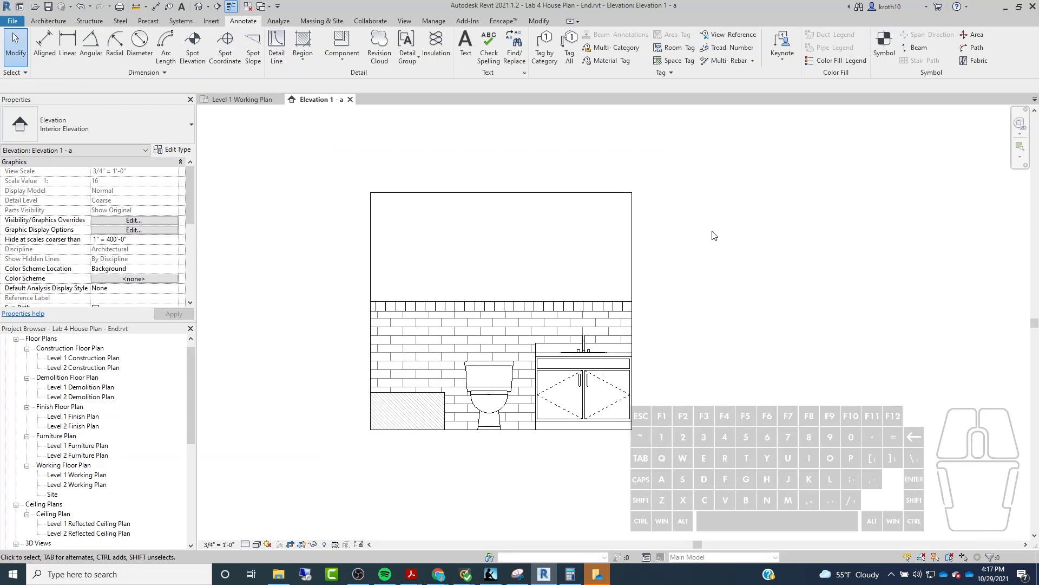
pyautogui.scroll(1, 711, 236)
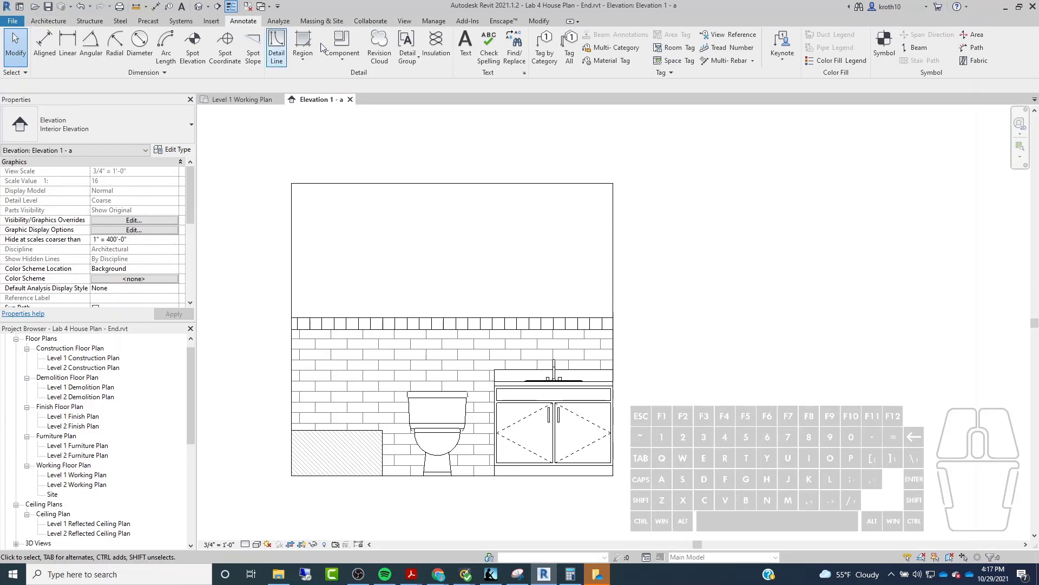
pyautogui.scroll(2, 360, 290)
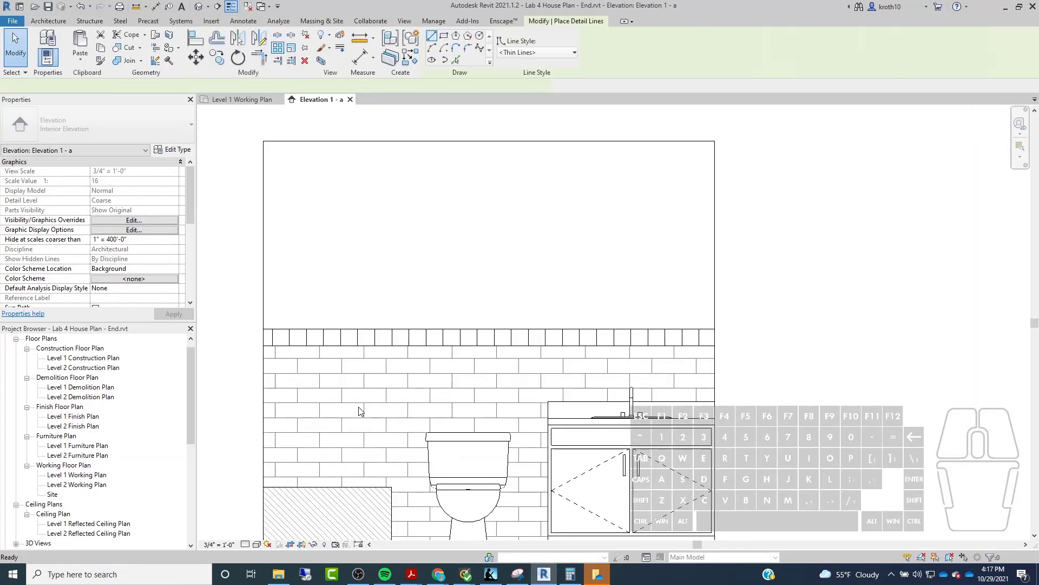
pyautogui.scroll(2, 358, 409)
pyautogui.scroll(-2, 496, 301)
pyautogui.scroll(3, 450, 348)
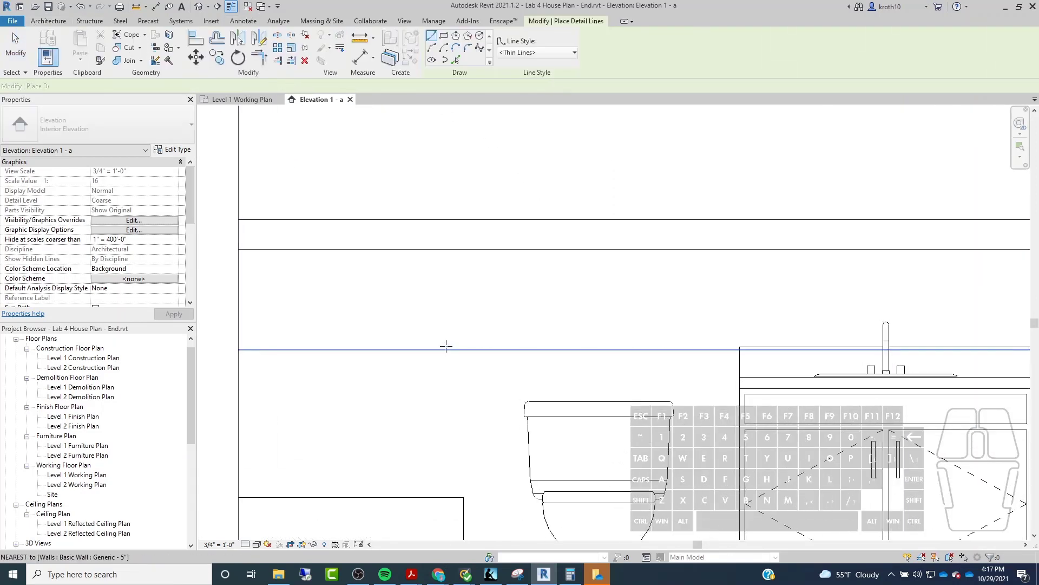
pyautogui.click(454, 348)
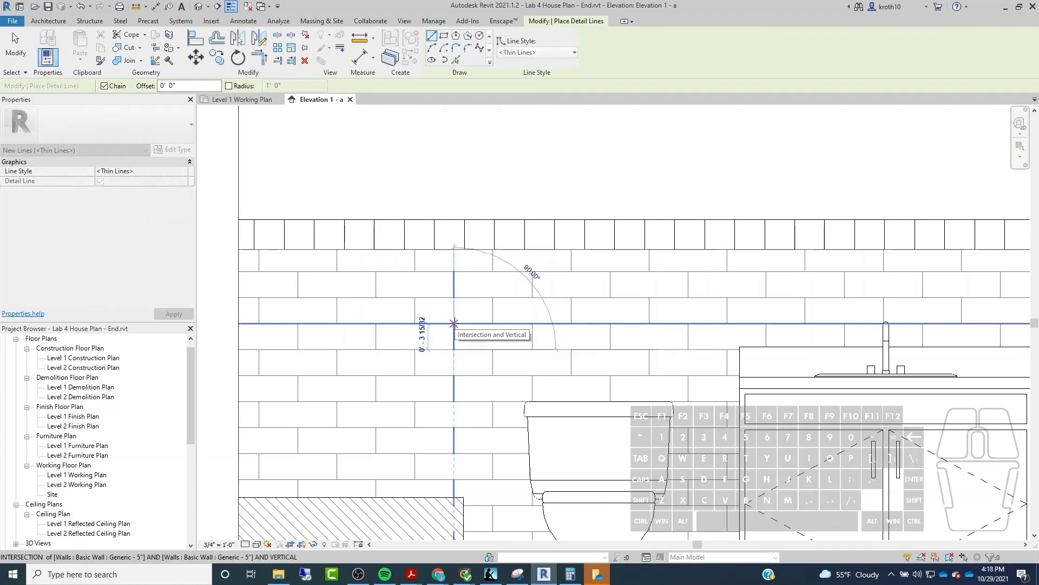
pyautogui.click(454, 323)
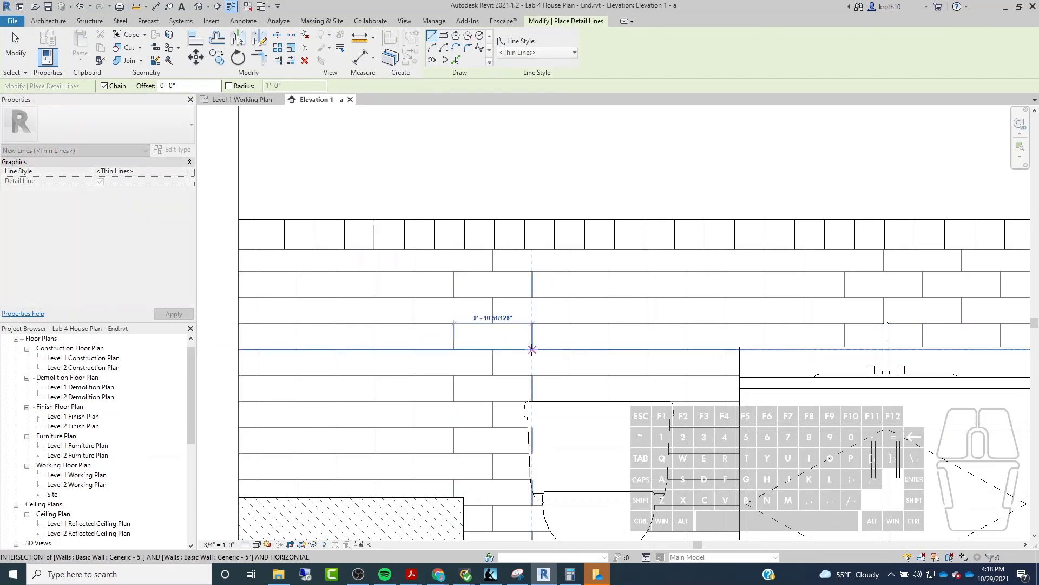
pyautogui.press('Escape')
pyautogui.scroll(-4, 418, 314)
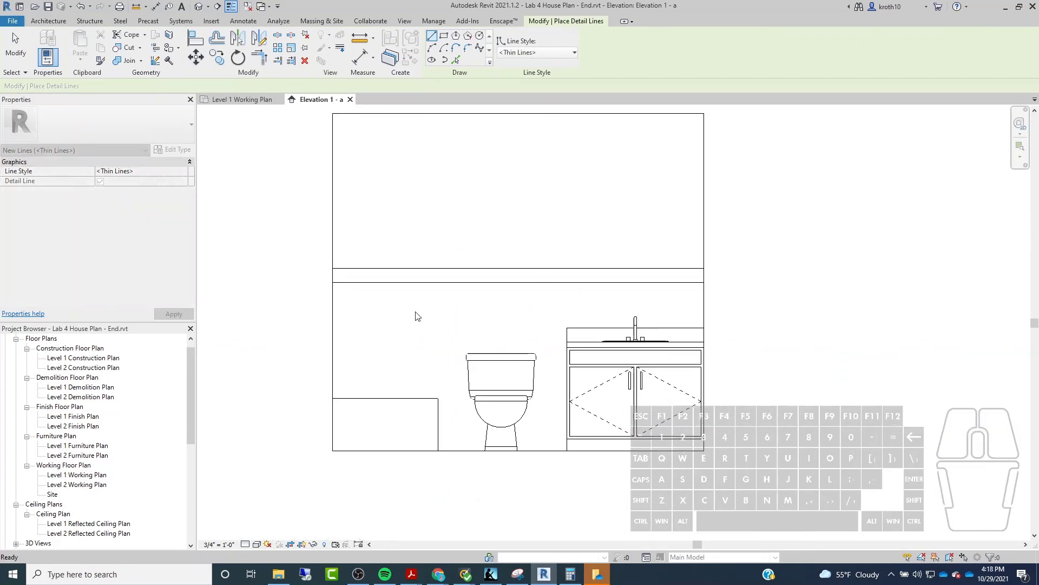
pyautogui.press('Escape')
pyautogui.scroll(-1, 396, 213)
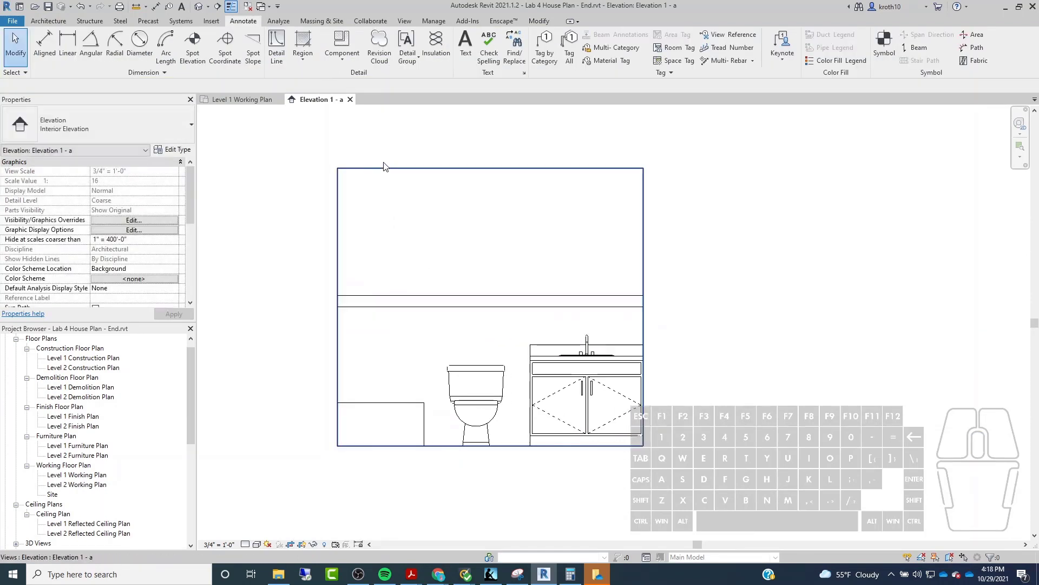
# Step: Place a 1/4" Arial text note reading 3" x 10" Subway Tile beside the elevation's right wall
pyautogui.click(468, 46)
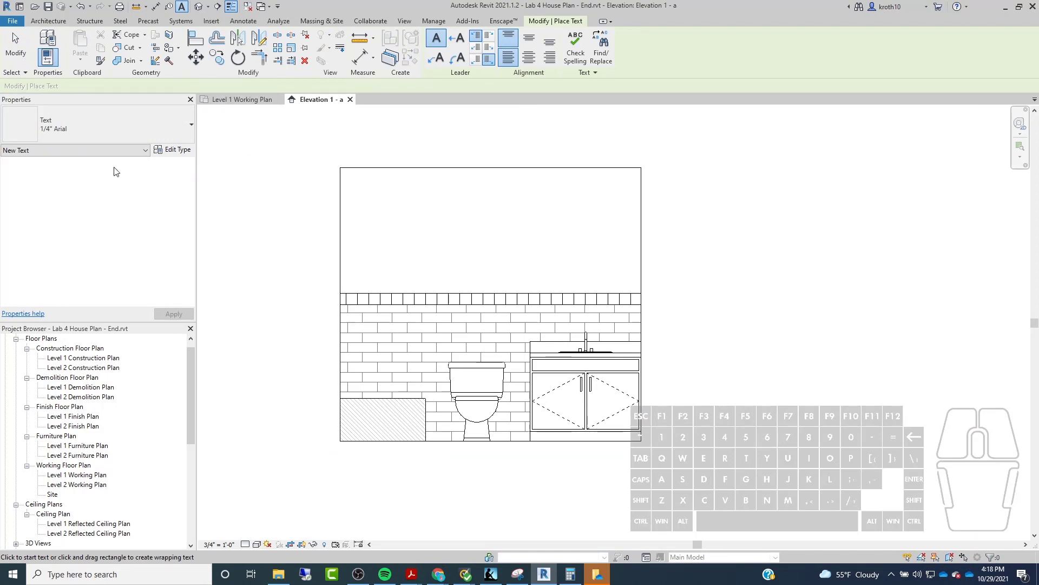
pyautogui.scroll(1, 626, 319)
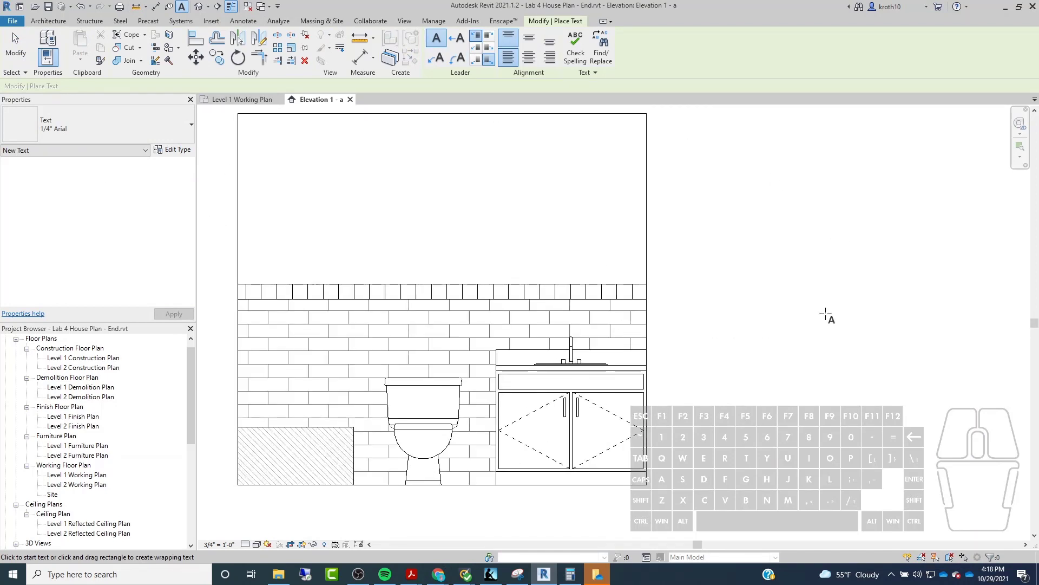
pyautogui.click(698, 325)
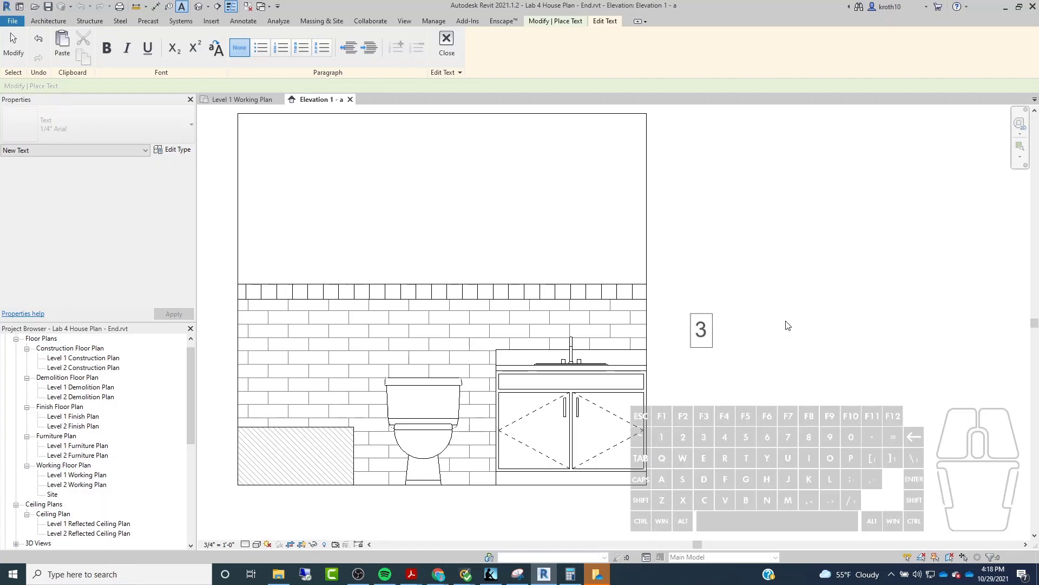
pyautogui.write('3" x 10"')
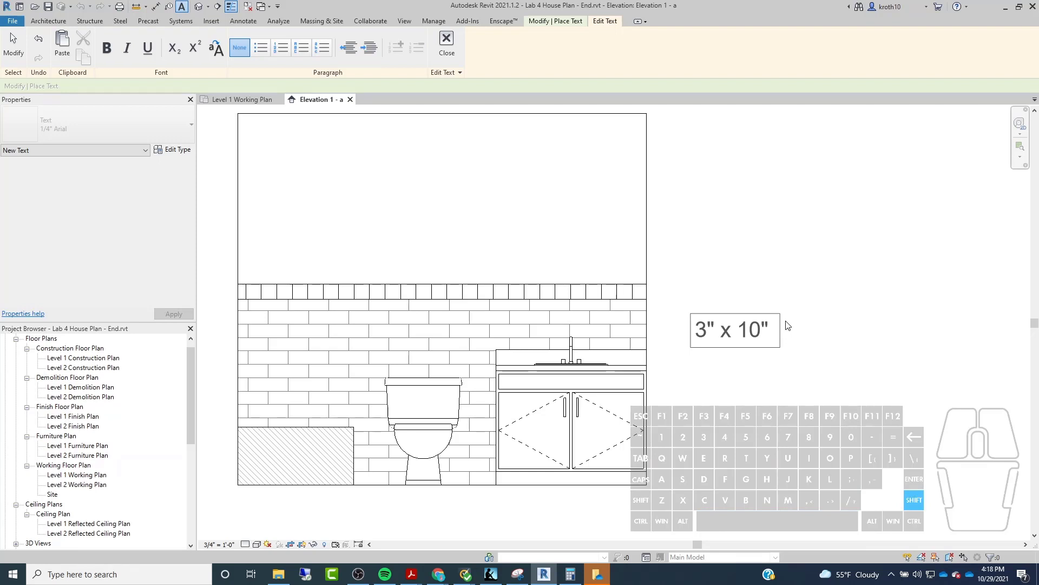
pyautogui.write('Subway Tile')
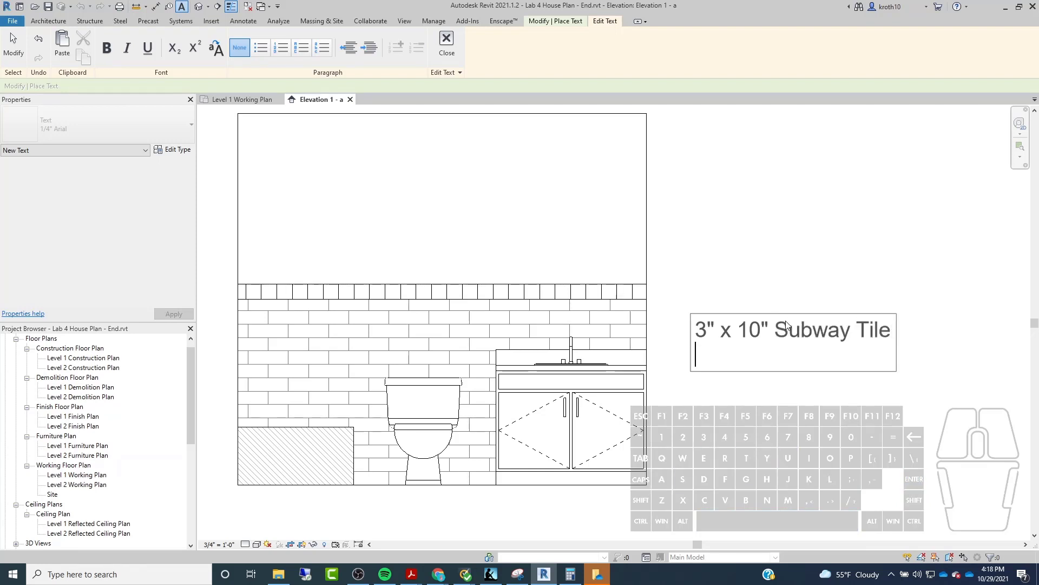
pyautogui.press('BackSpace')
pyautogui.click(858, 222)
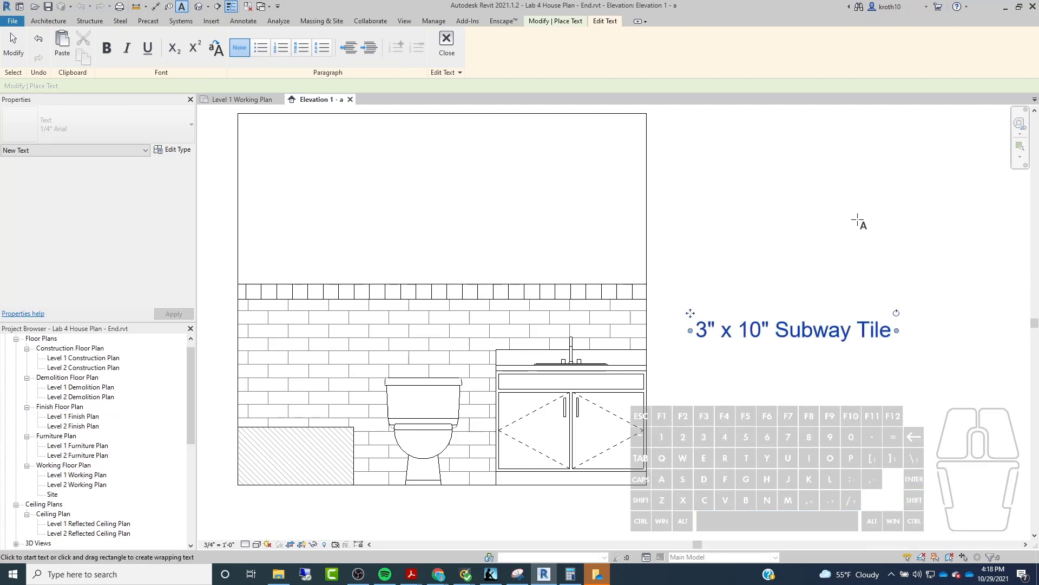
pyautogui.press('Escape')
# Step: Move the subway tile note slightly up and outward, and add a left straight leader bent to point at the subway tile
pyautogui.click(704, 325)
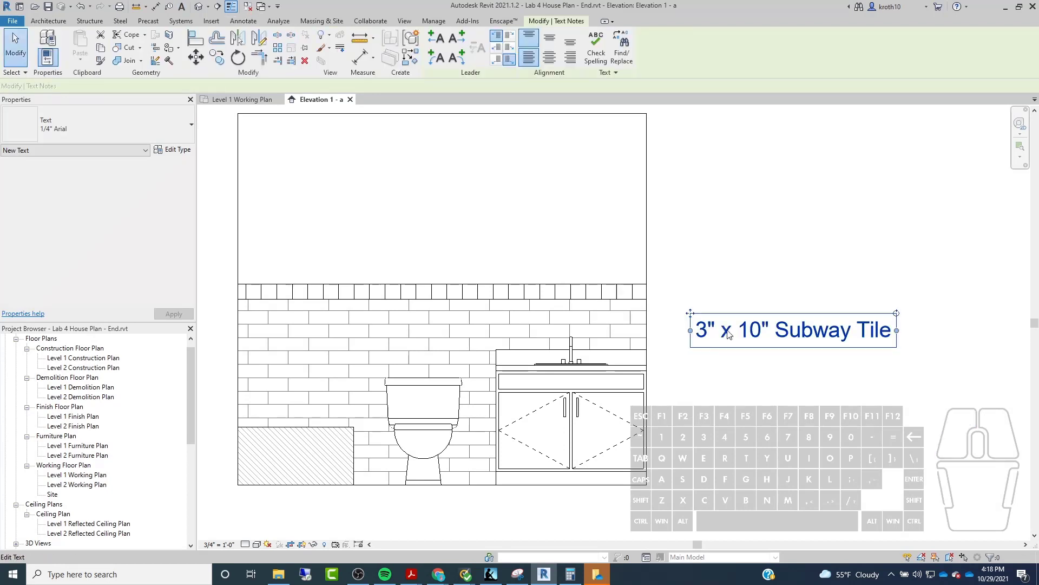
pyautogui.moveTo(690, 313); pyautogui.dragTo(723, 293)
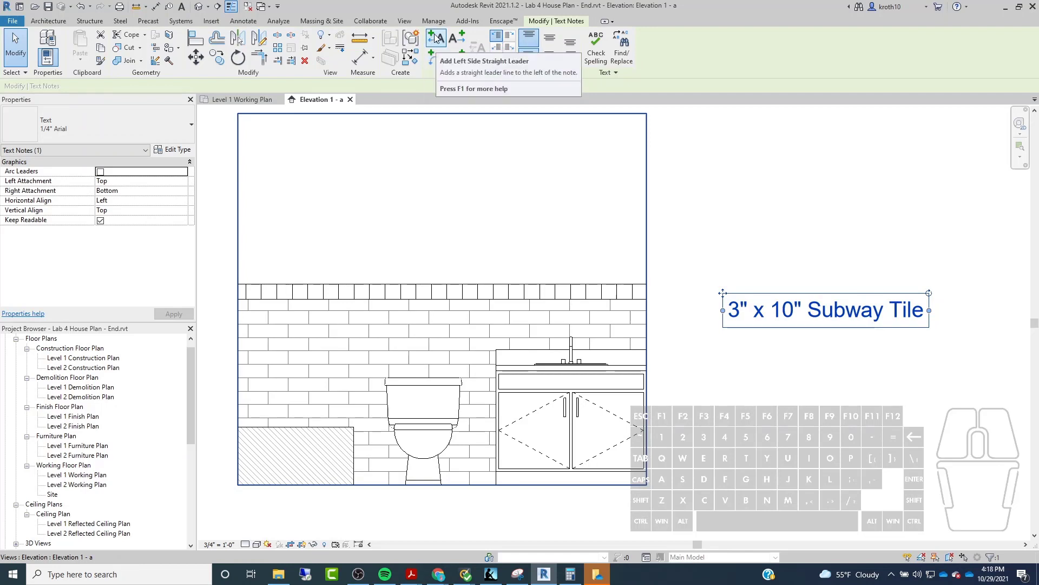
pyautogui.click(437, 38)
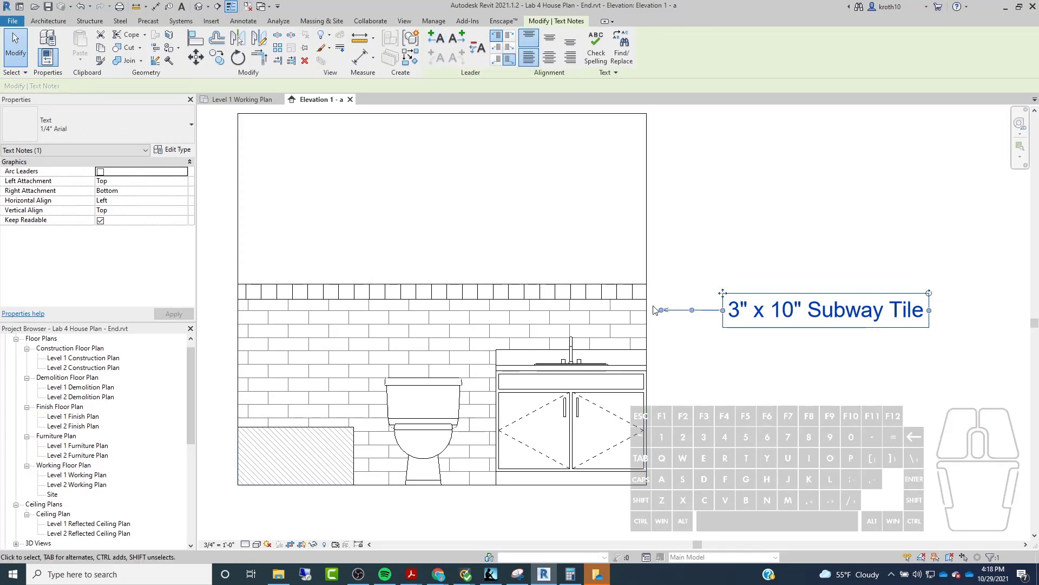
pyautogui.moveTo(662, 311)
pyautogui.mouseDown()
pyautogui.moveTo(632, 339)
pyautogui.moveTo(684, 314)
pyautogui.mouseUp()
pyautogui.press('Escape')
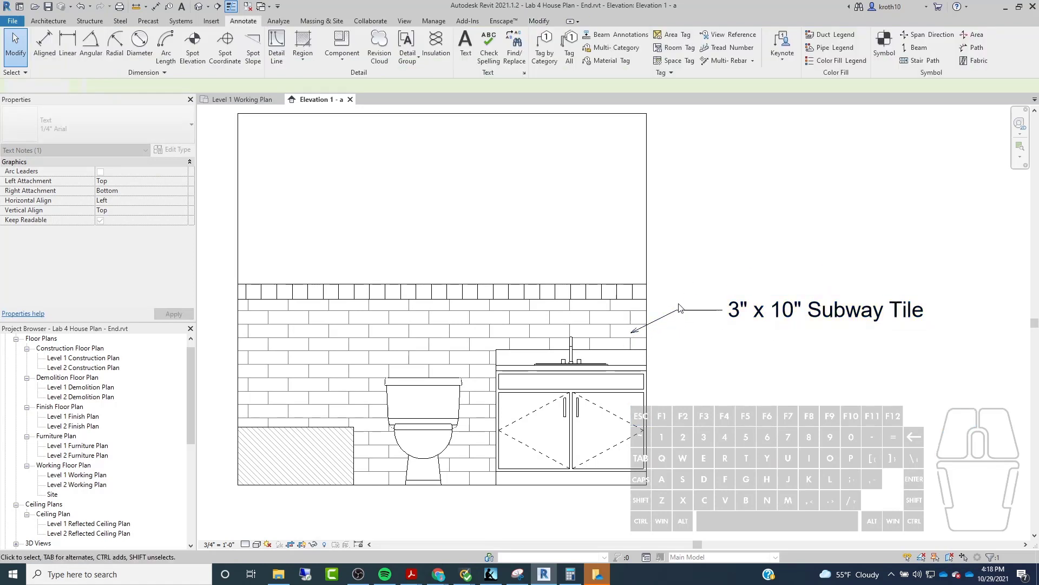
# Step: Copy the subway tile note with its leader vertically to about 1'-4" above the original
pyautogui.scroll(-3, 785, 352)
pyautogui.moveTo(557, 312); pyautogui.dragTo(599, 315, button='middle')
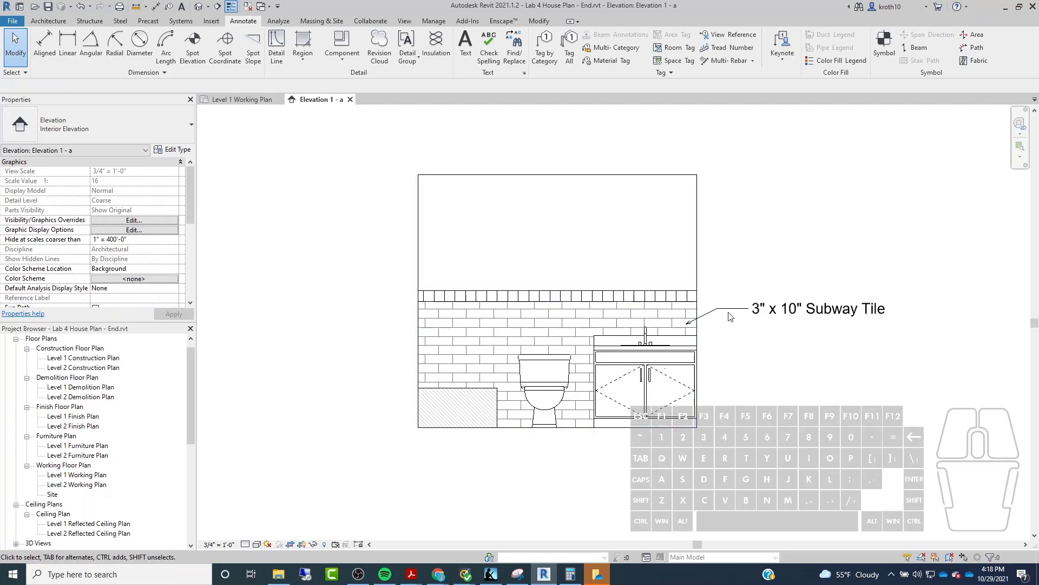
pyautogui.click(763, 309)
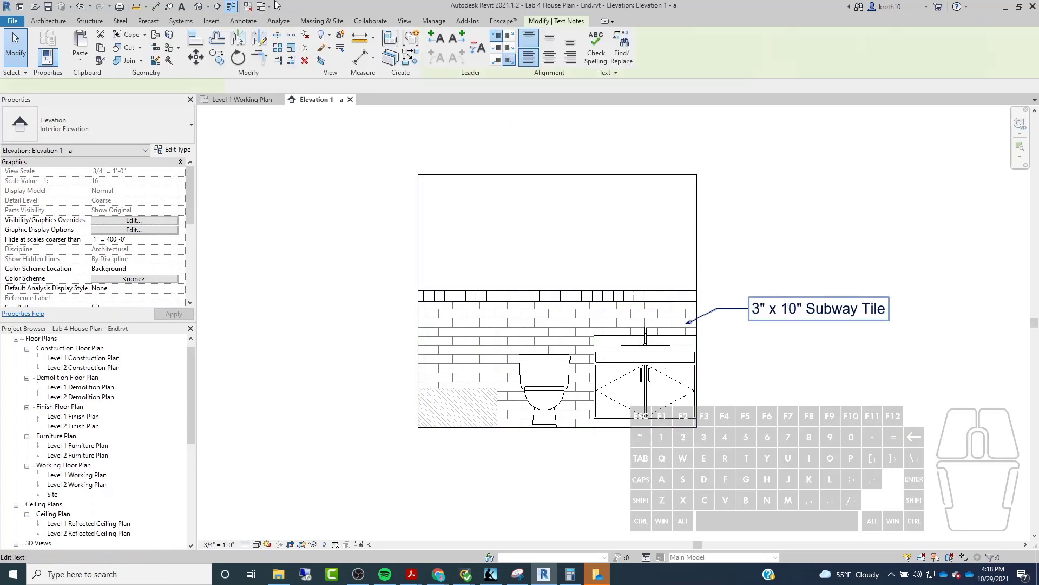
pyautogui.click(220, 59)
pyautogui.click(937, 337)
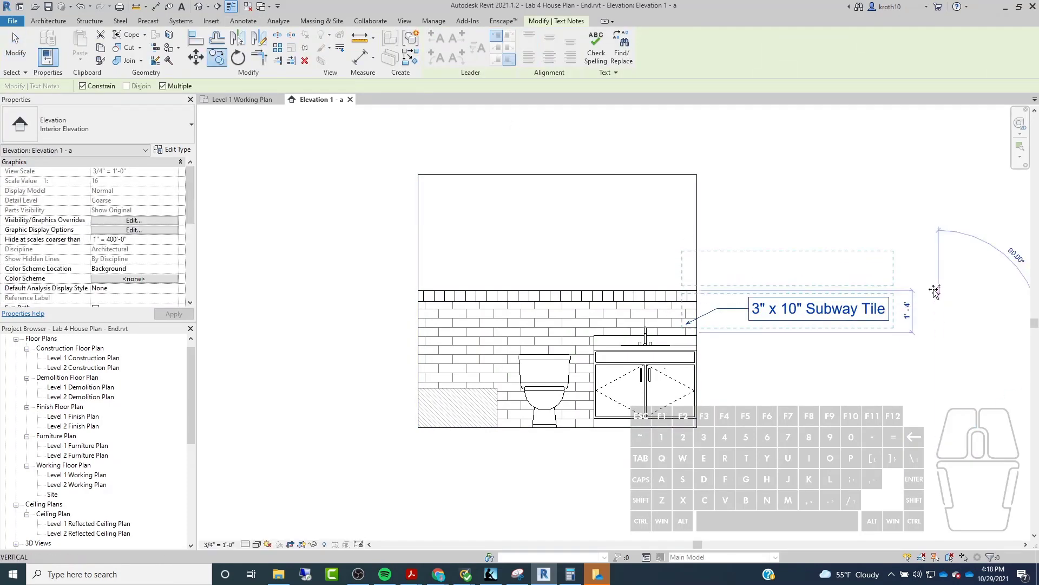
pyautogui.click(935, 290)
pyautogui.press('Escape')
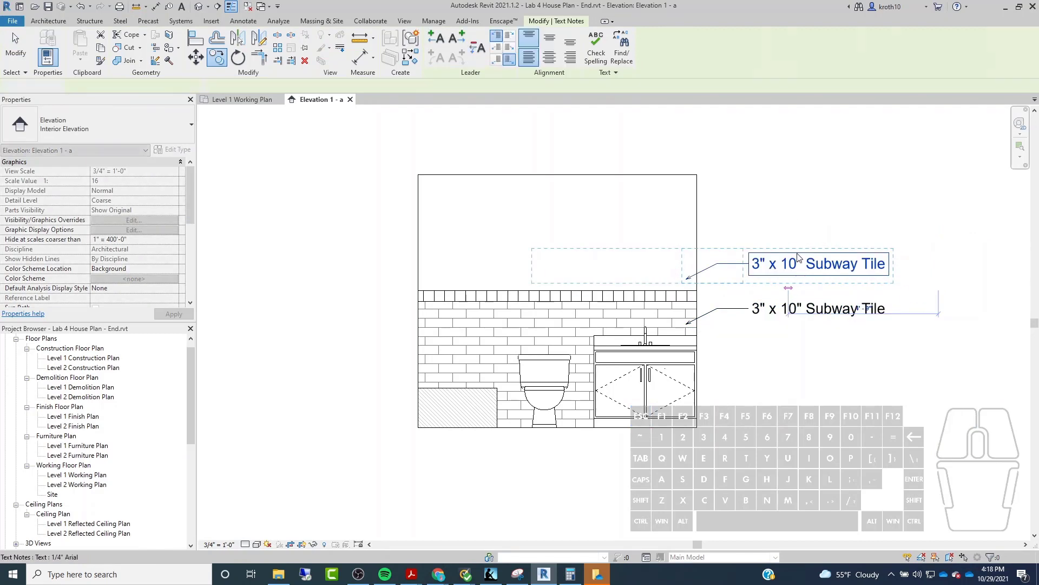
# Step: Nudge the copied note down until its leader arrow points at the square tile border
pyautogui.click(818, 264)
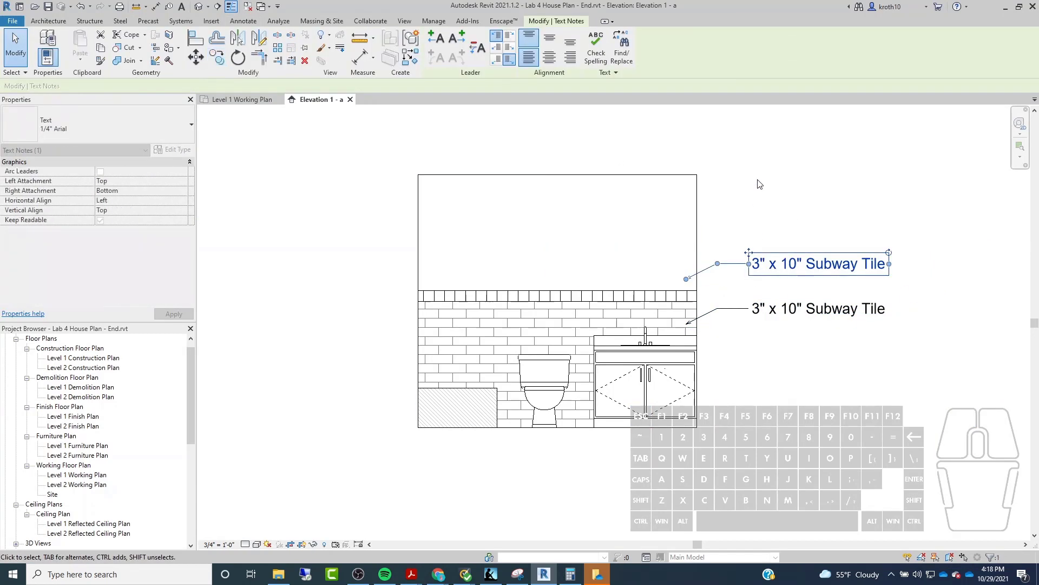
pyautogui.press('Down')
pyautogui.press('Down')
pyautogui.press('Down')
pyautogui.press('Escape')
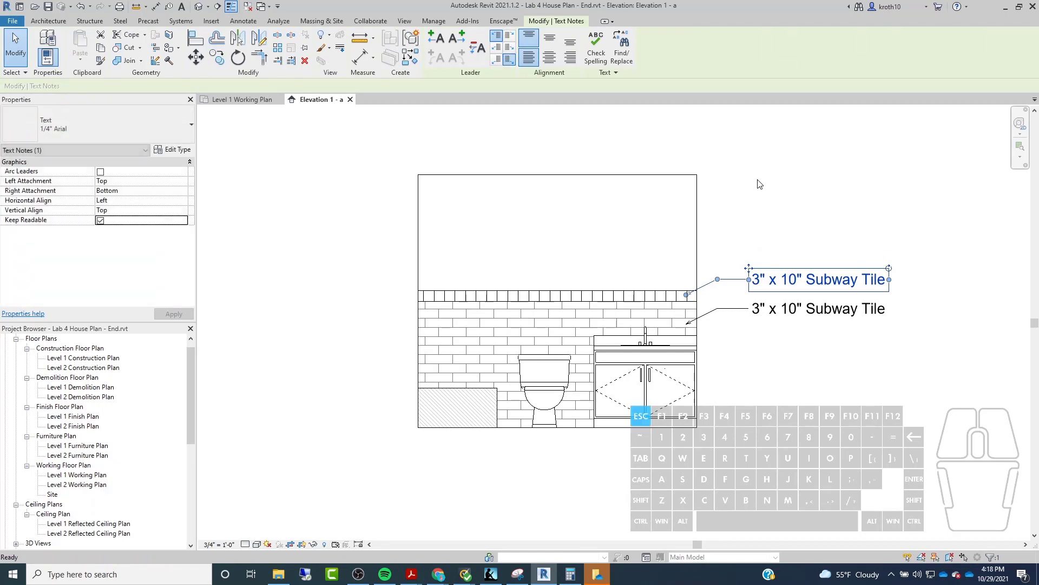
# Step: Edit the upper note's text so the tile size reads 4" x 4"
pyautogui.click(755, 274)
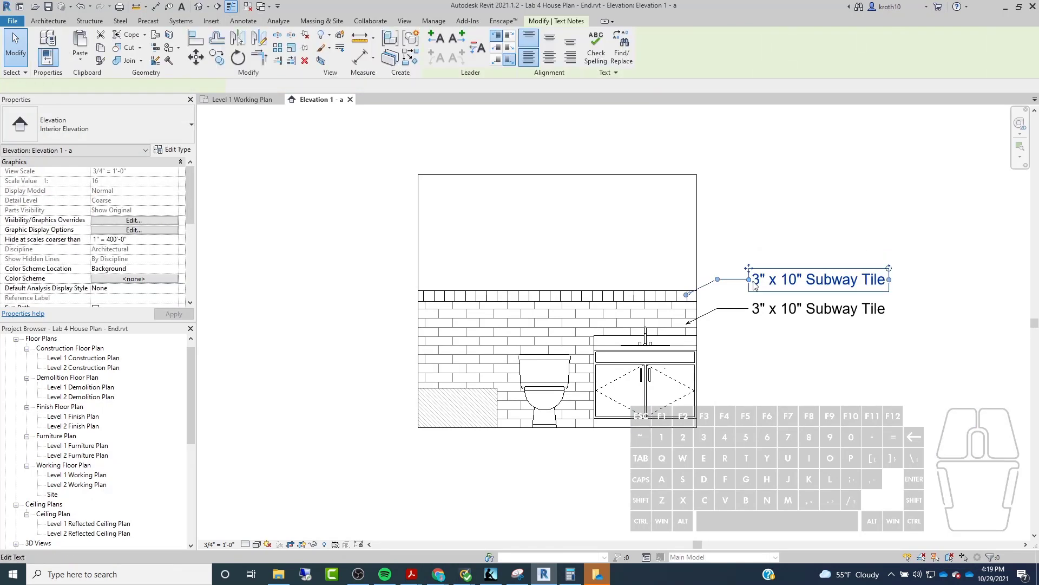
pyautogui.doubleClick(763, 282)
pyautogui.press('BackSpace')
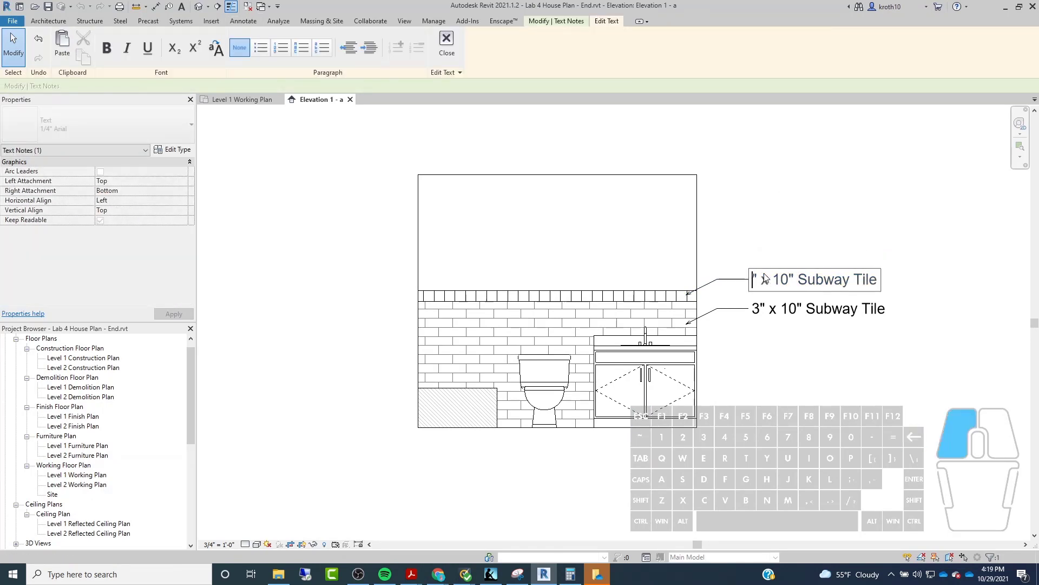
pyautogui.write('4')
pyautogui.click(798, 283)
pyautogui.press('BackSpace')
pyautogui.press('BackSpace')
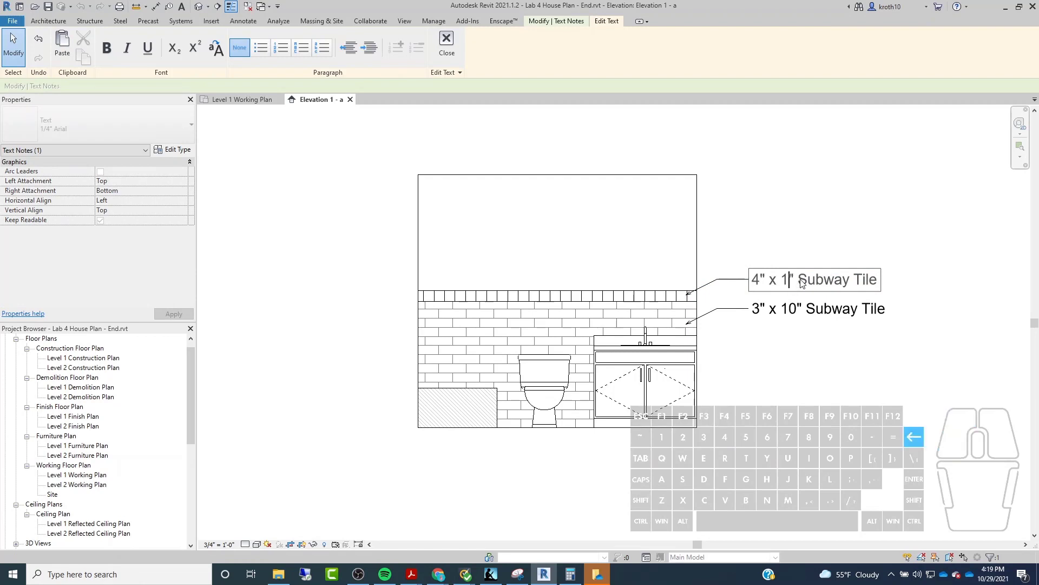
pyautogui.write('4')
# Step: Replace the word "Subway" with "Accent" in the upper note so it reads 4" x 4" Accent Tile
pyautogui.click(839, 283)
pyautogui.click(851, 282)
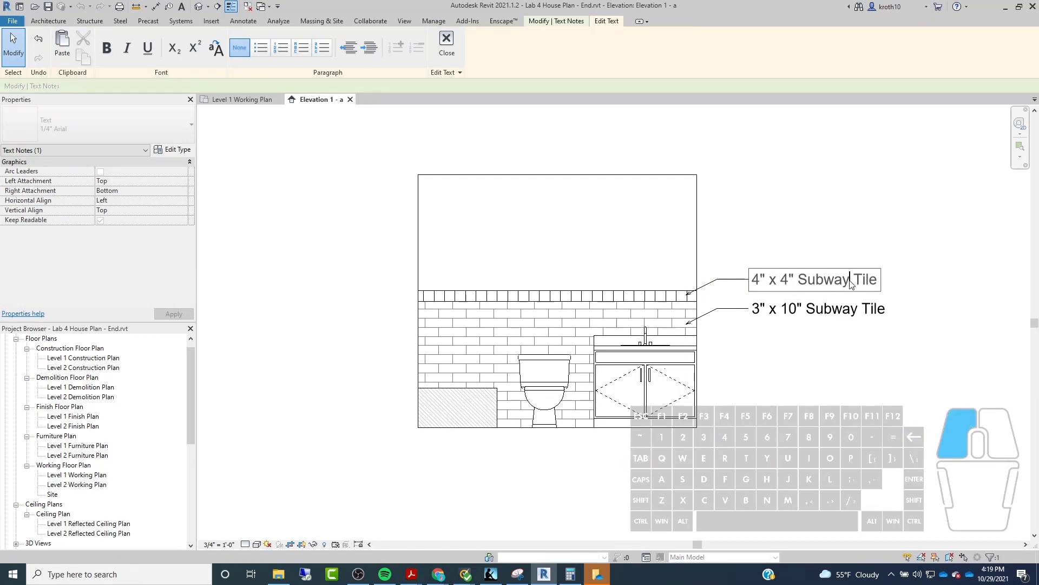
pyautogui.moveTo(807, 284); pyautogui.dragTo(803, 284)
pyautogui.write('Acce')
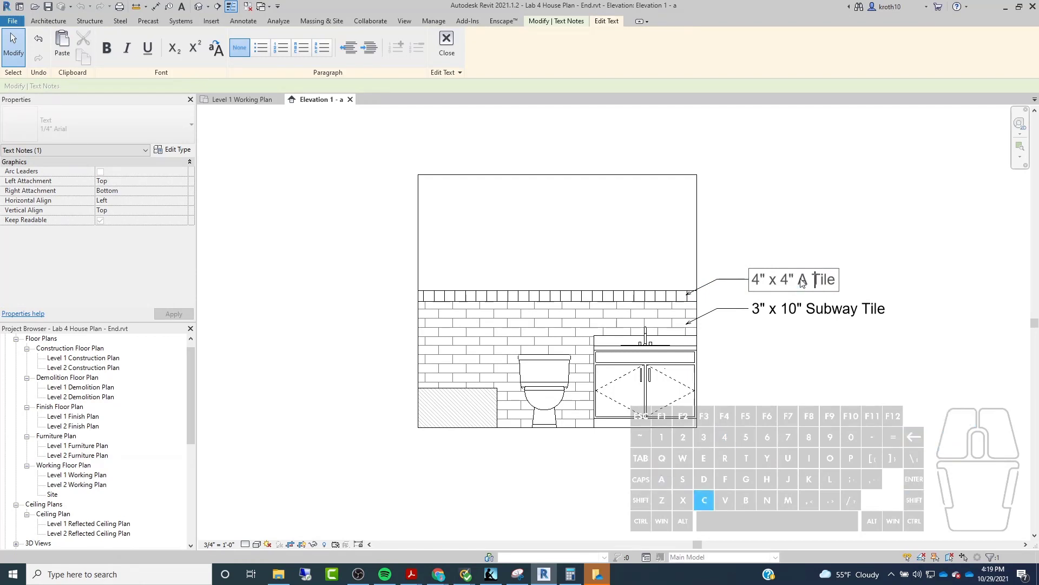
pyautogui.write('ent')
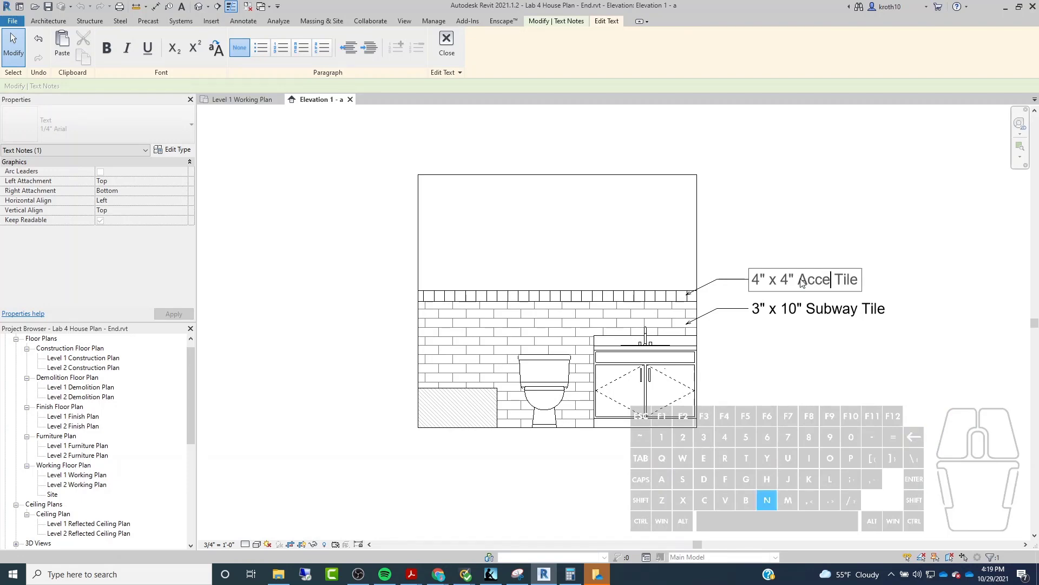
pyautogui.press('Escape')
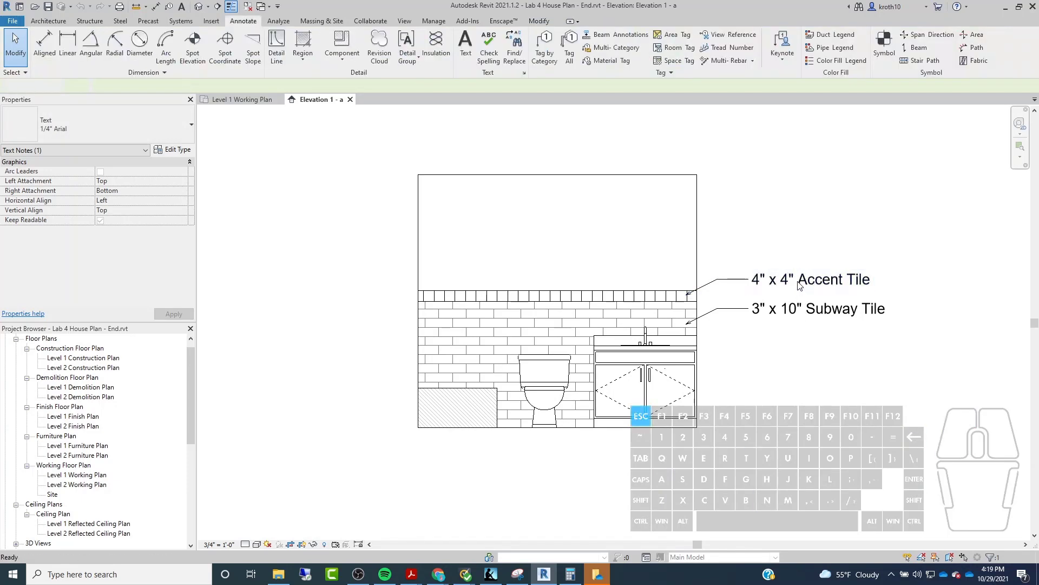
# Step: Copy the accent tile note with its leader straight up so its arrow points at the plain upper wall
pyautogui.click(799, 276)
pyautogui.click(216, 57)
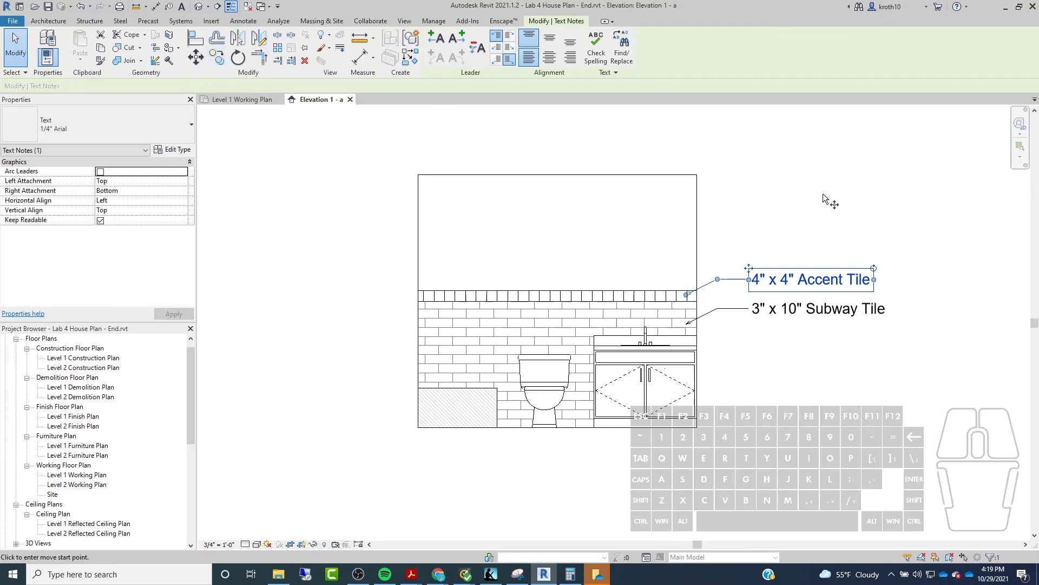
pyautogui.click(842, 240)
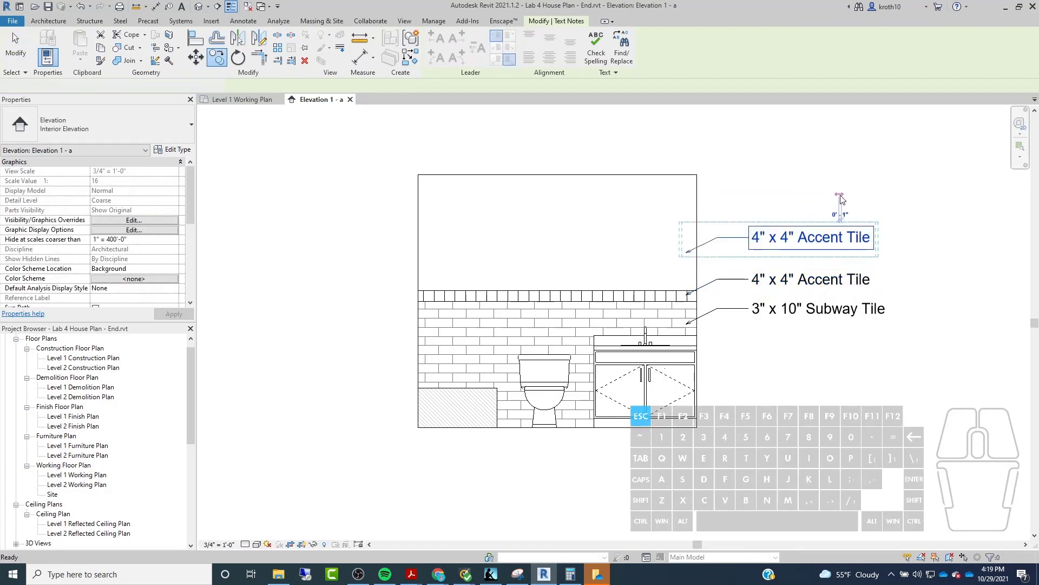
pyautogui.press('Escape')
# Step: Replace the topmost note's text with "Painted with SW Agreeable Gray"
pyautogui.doubleClick(788, 242)
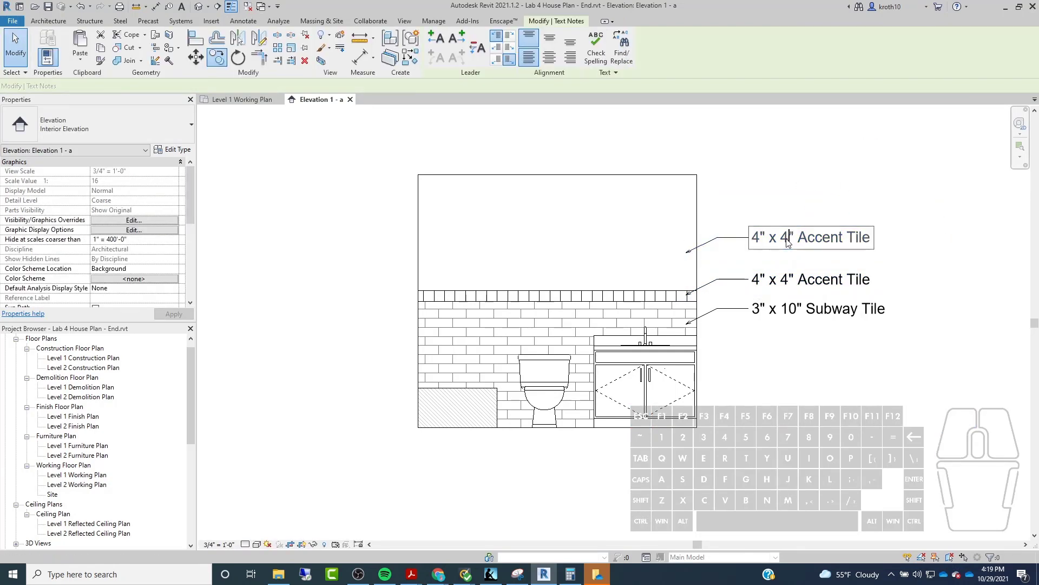
pyautogui.moveTo(873, 239); pyautogui.dragTo(745, 249)
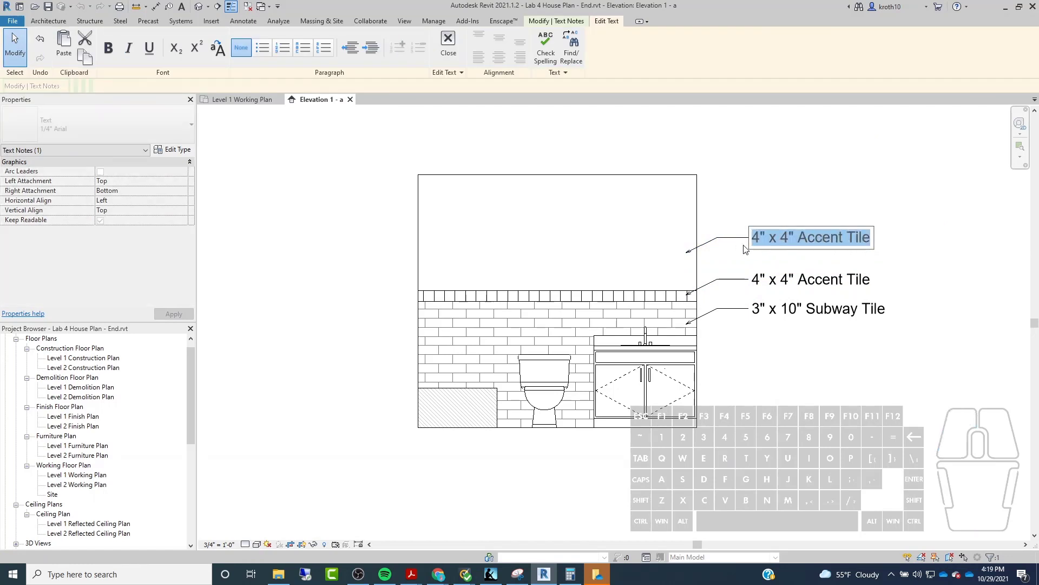
pyautogui.write('Painted ')
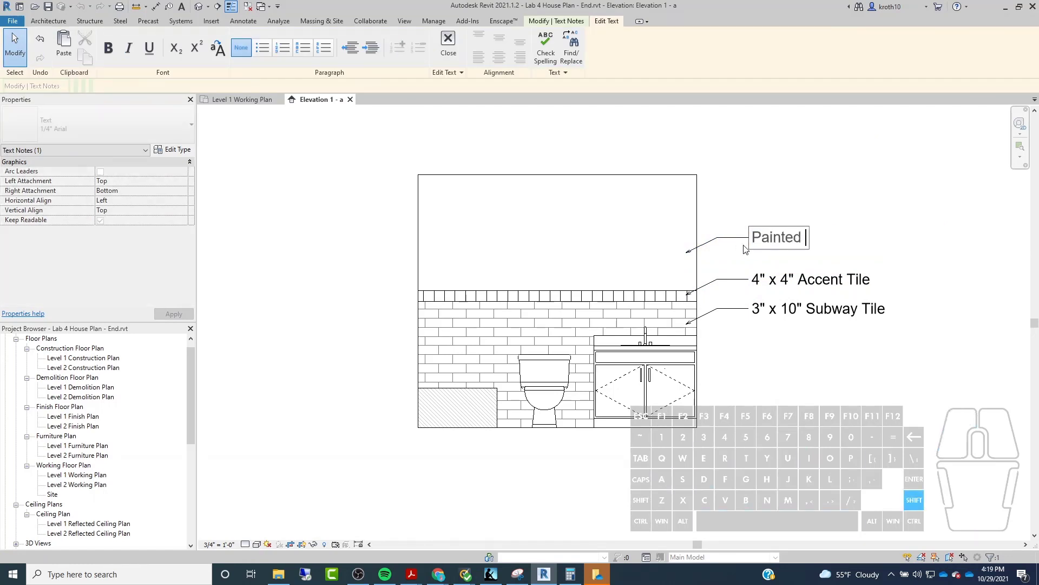
pyautogui.write('with SW')
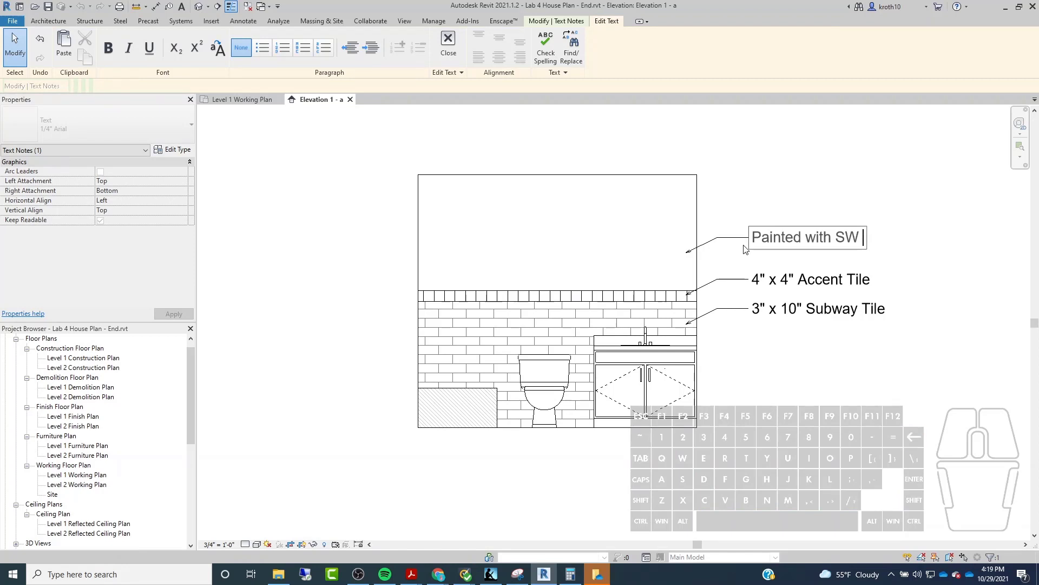
pyautogui.write('Agree')
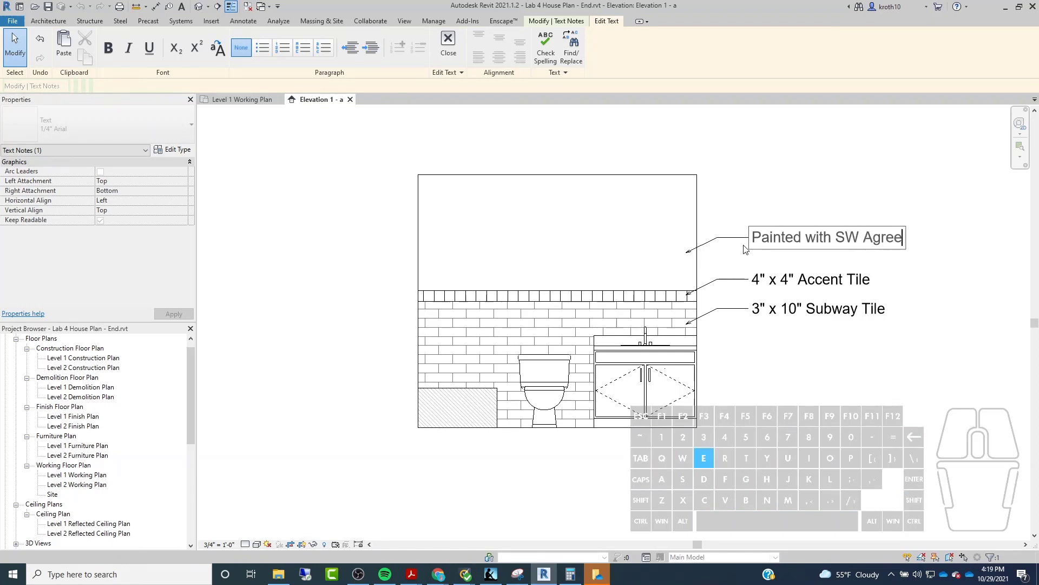
pyautogui.write('able Gray')
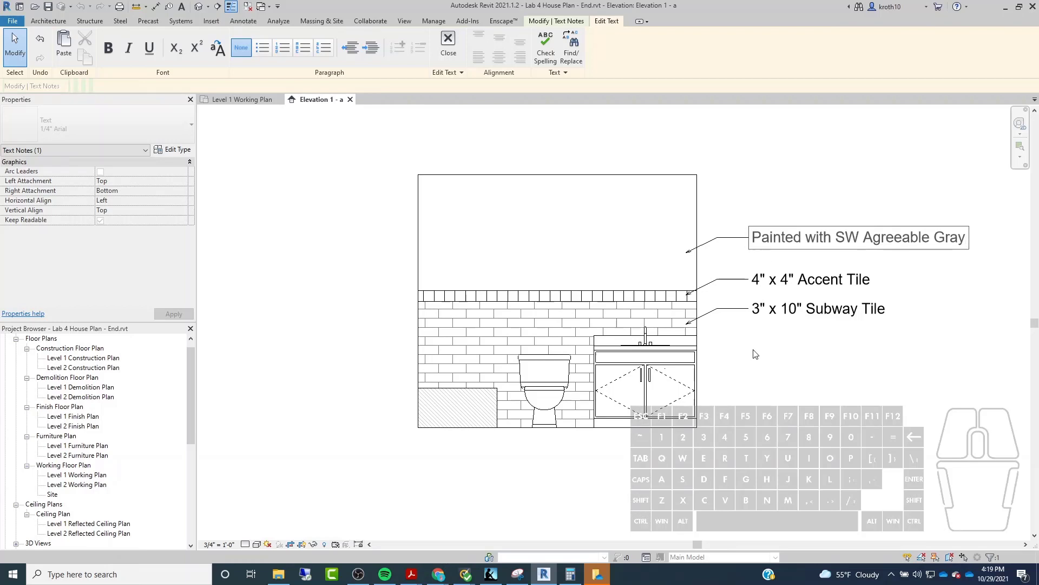
pyautogui.click(756, 354)
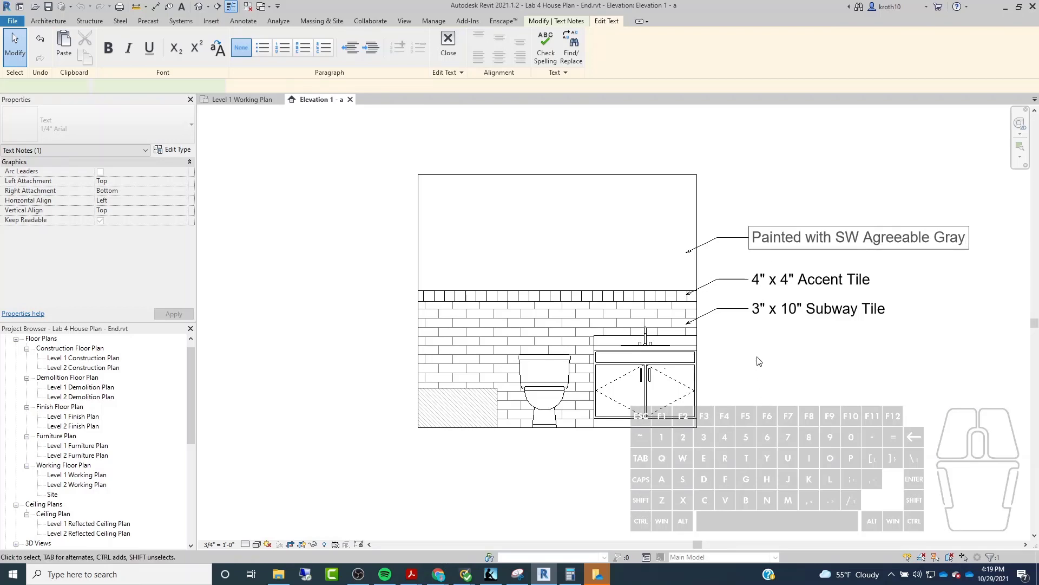
pyautogui.press('Escape')
# Step: Examine the annotated elevation, checking the three finish notes, their leaders and the tile patterns
pyautogui.scroll(-2, 608, 192)
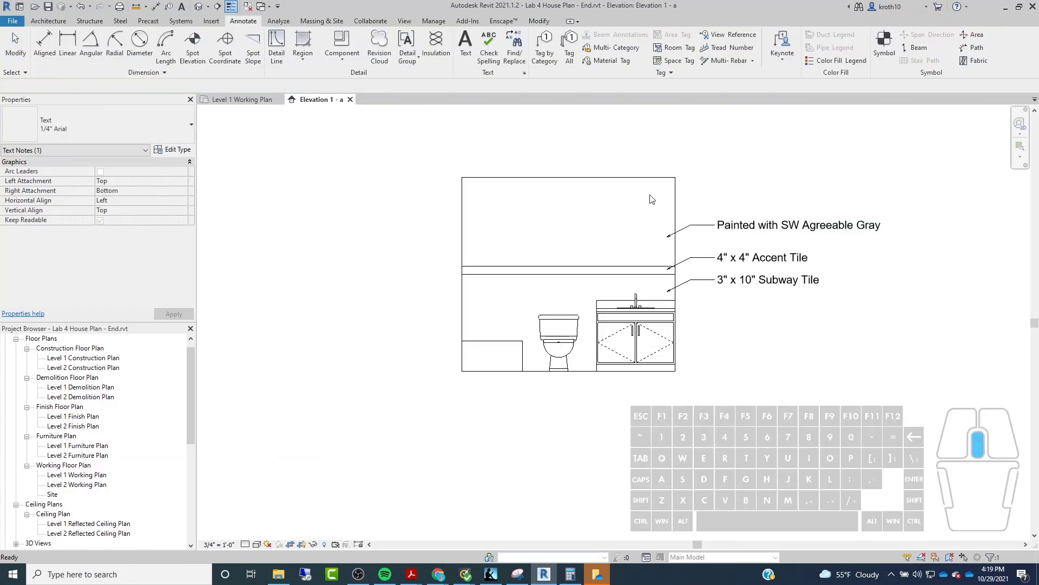
pyautogui.press('Escape')
pyautogui.scroll(1, 776, 211)
pyautogui.scroll(1, 633, 200)
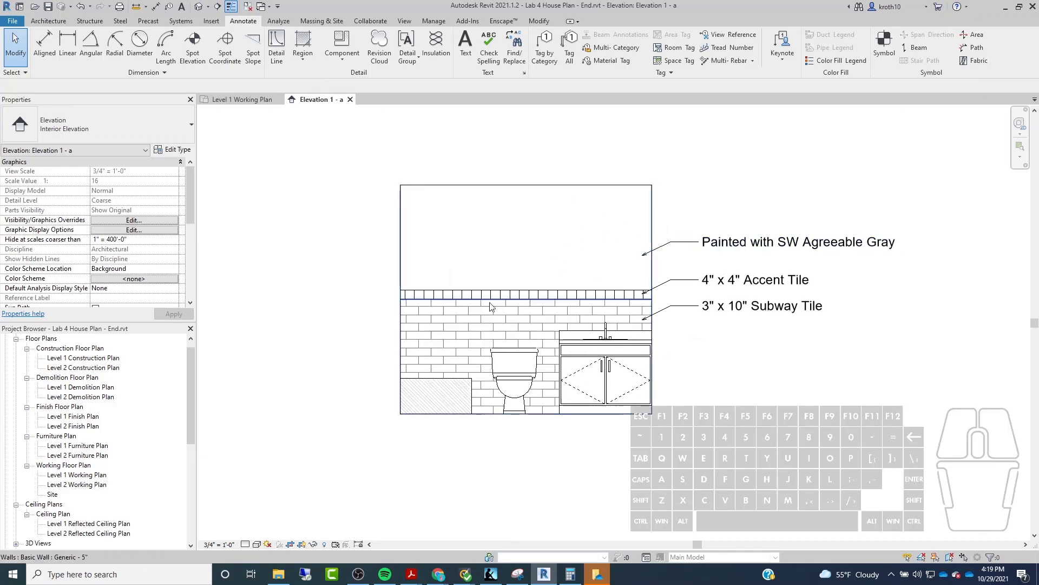
pyautogui.scroll(1, 685, 250)
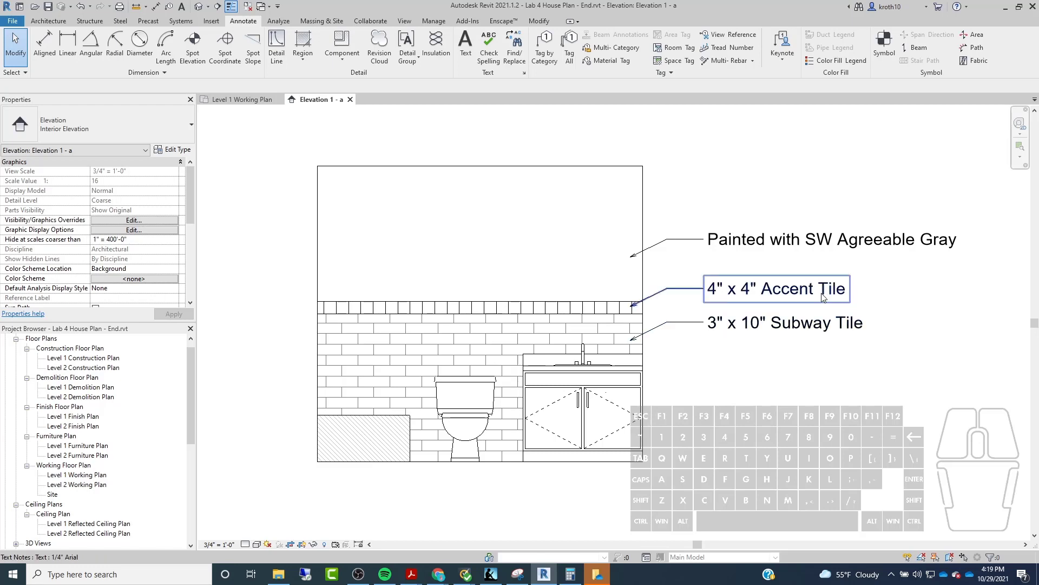
pyautogui.scroll(-1, 619, 326)
pyautogui.moveTo(618, 326); pyautogui.dragTo(684, 328, button='middle')
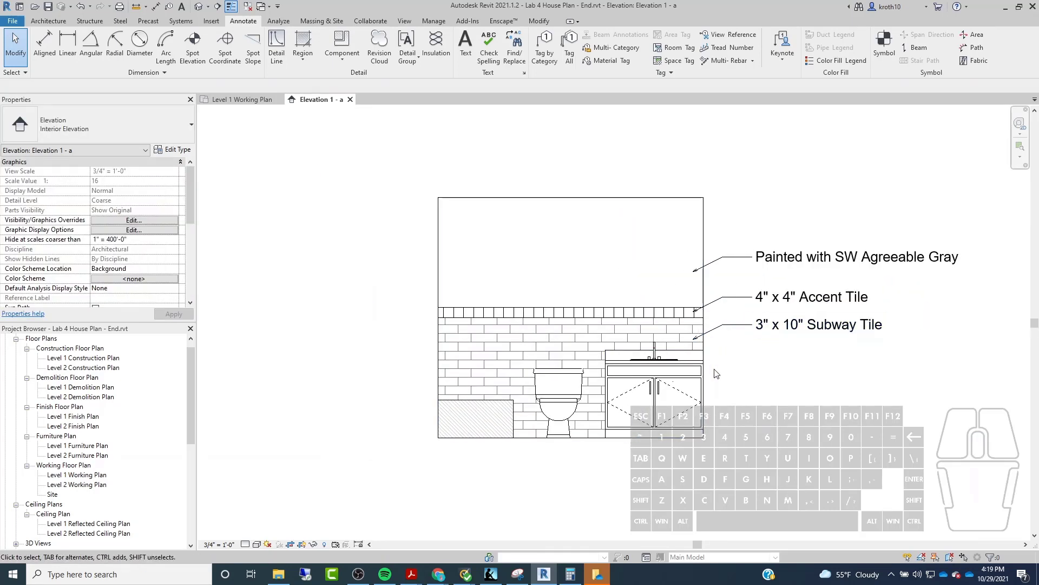
pyautogui.scroll(2, 733, 351)
pyautogui.scroll(-1, 790, 355)
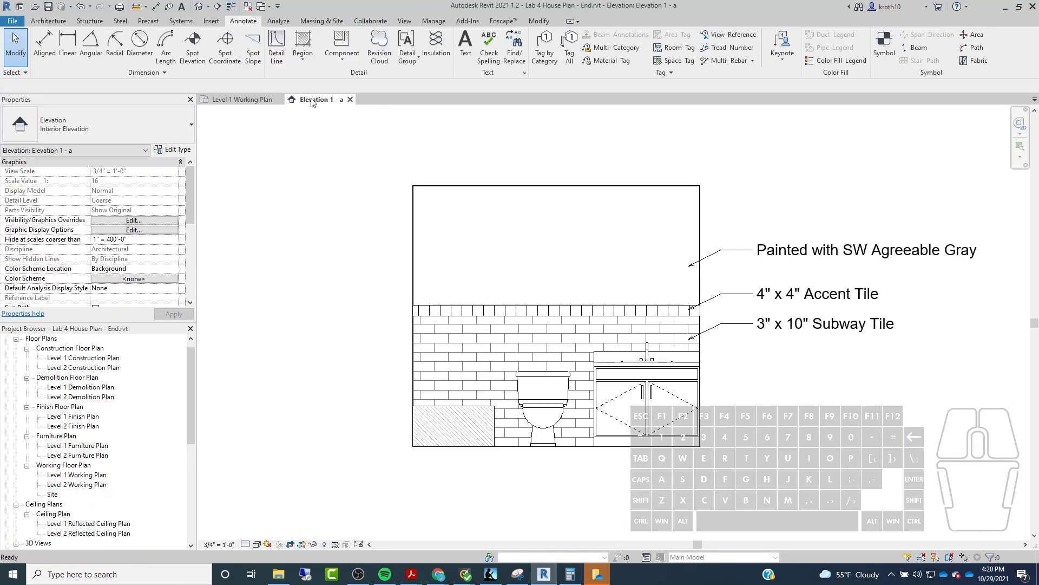
pyautogui.scroll(2, 428, 373)
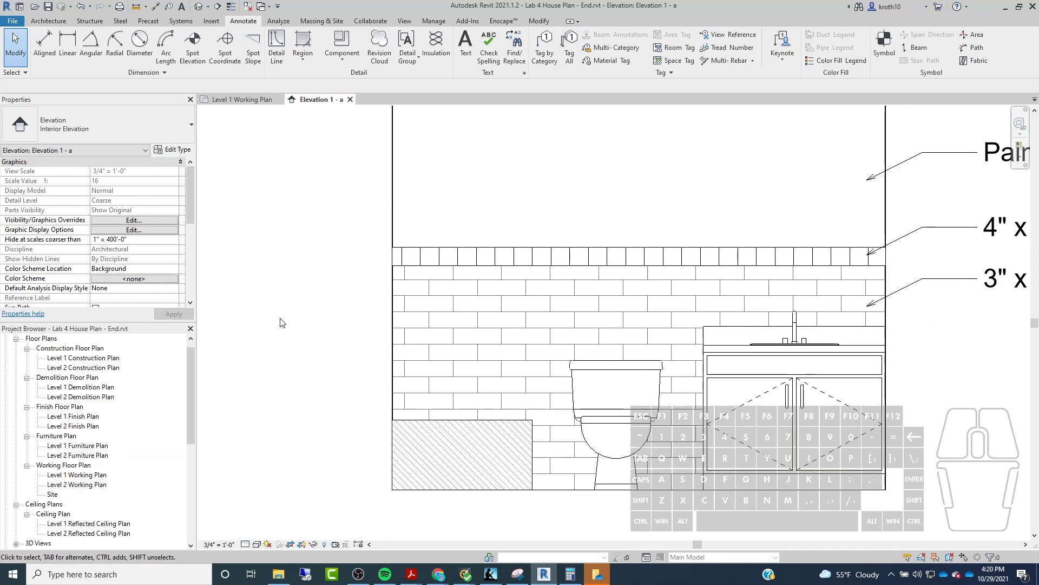
pyautogui.scroll(-2, 274, 339)
pyautogui.moveTo(371, 148); pyautogui.dragTo(310, 189, button='middle')
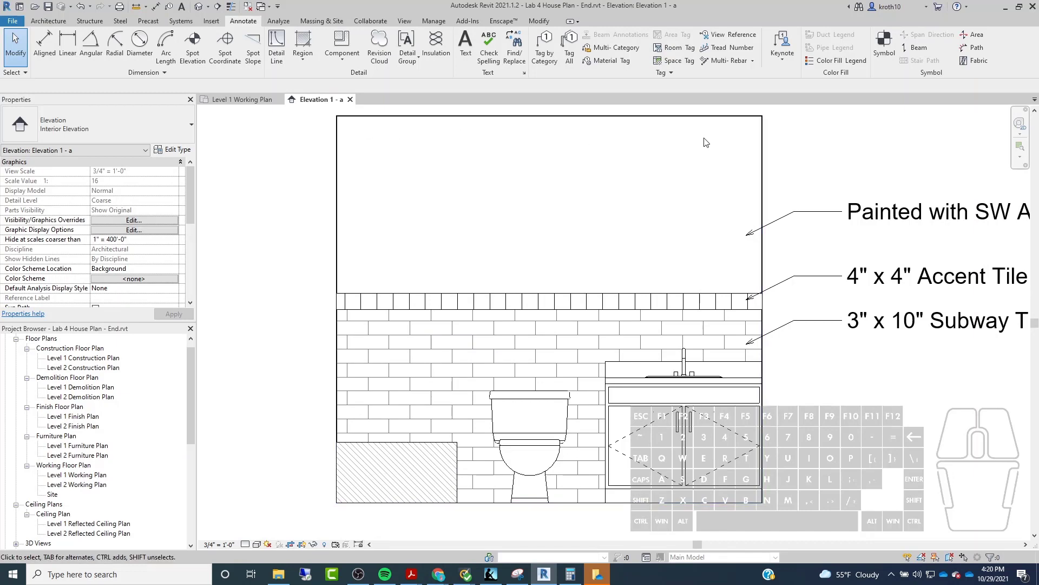
# Step: Toggle the thin lines display to compare line weights where the accent tile band meets the elevation border
pyautogui.click(342, 306)
pyautogui.click(312, 309)
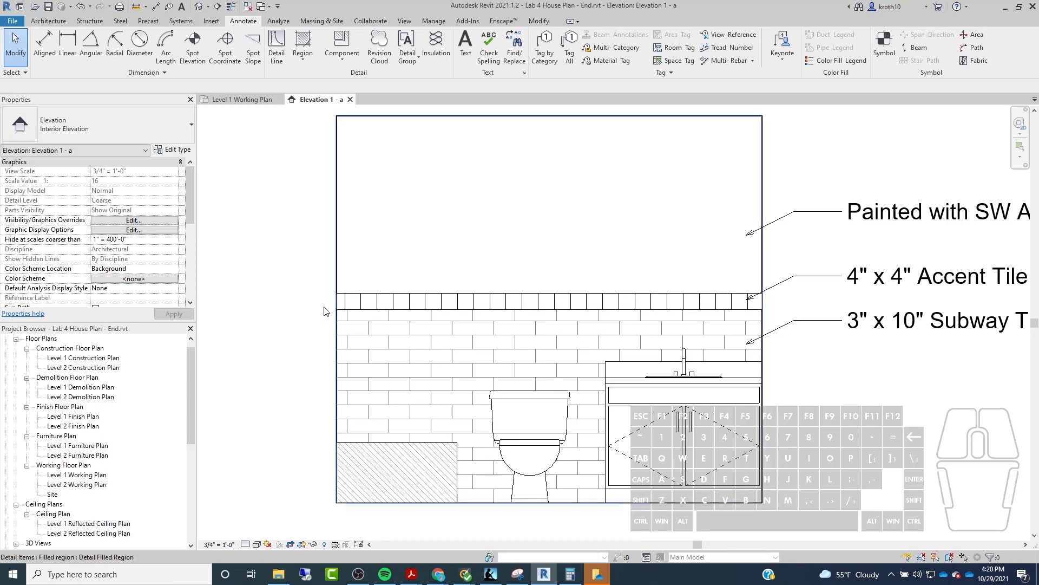
pyautogui.click(231, 8)
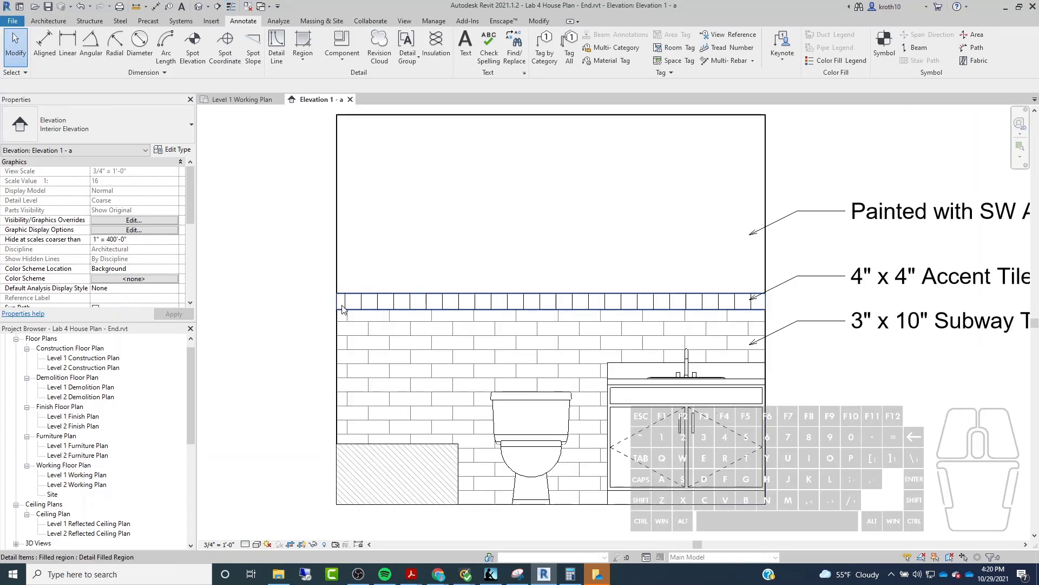
# Step: Edit the accent tile region's boundary and set its two short end lines to the Medium Lines style
pyautogui.click(396, 309)
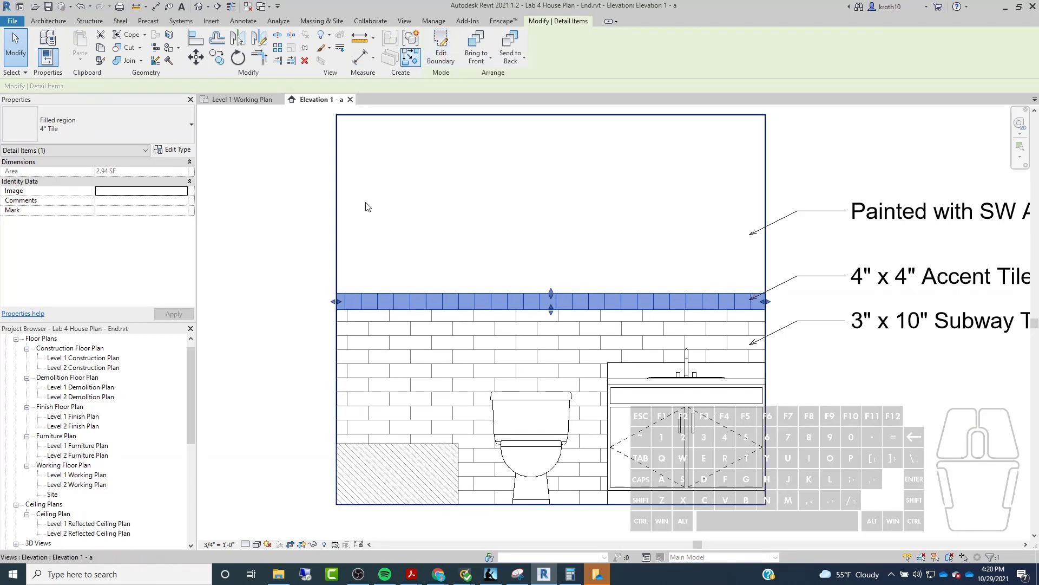
pyautogui.click(440, 46)
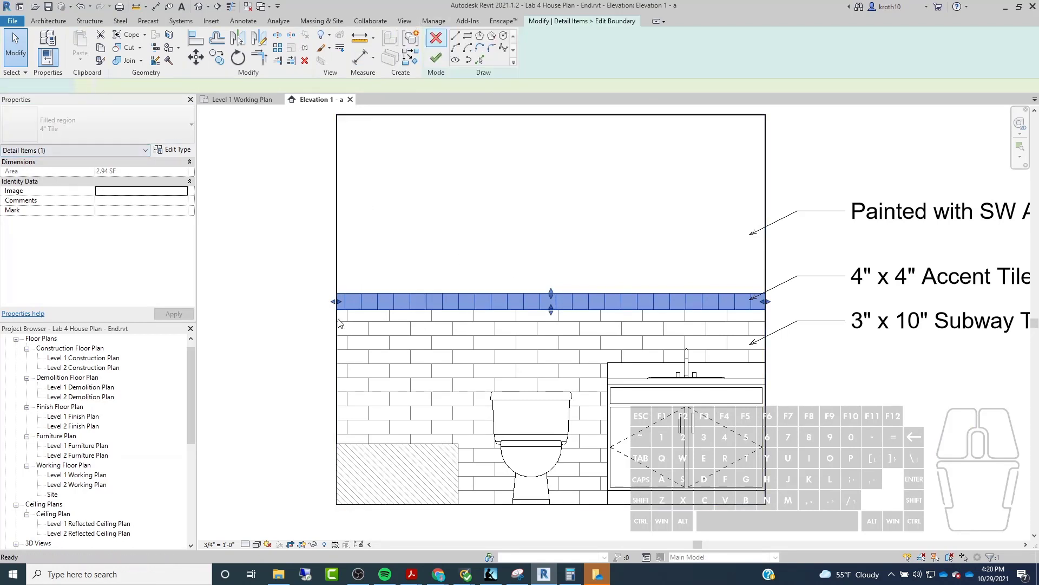
pyautogui.scroll(3, 336, 296)
pyautogui.click(582, 295)
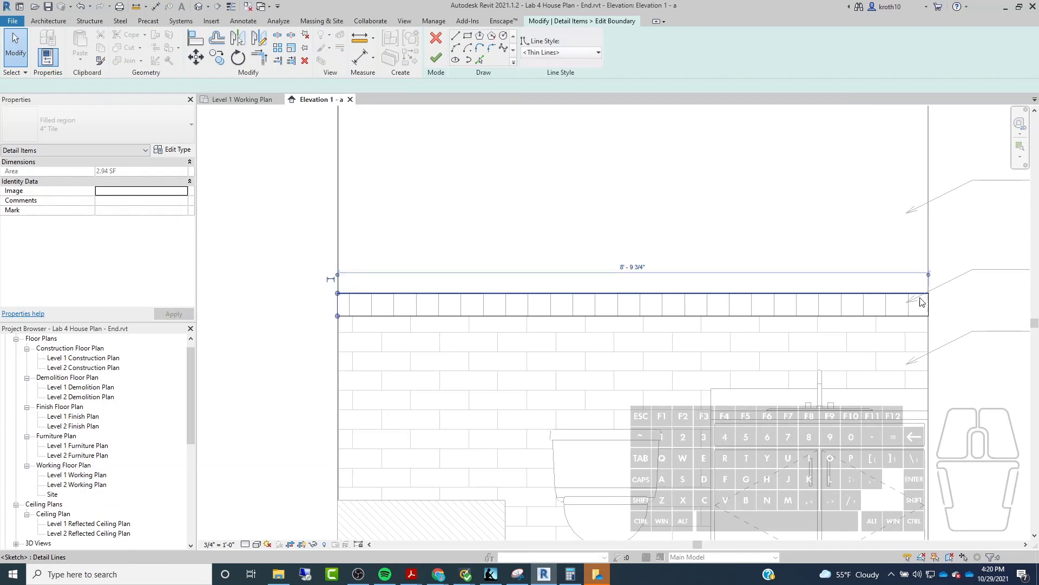
pyautogui.keyDown('ctrl'); pyautogui.click(409, 309); pyautogui.keyUp('ctrl')
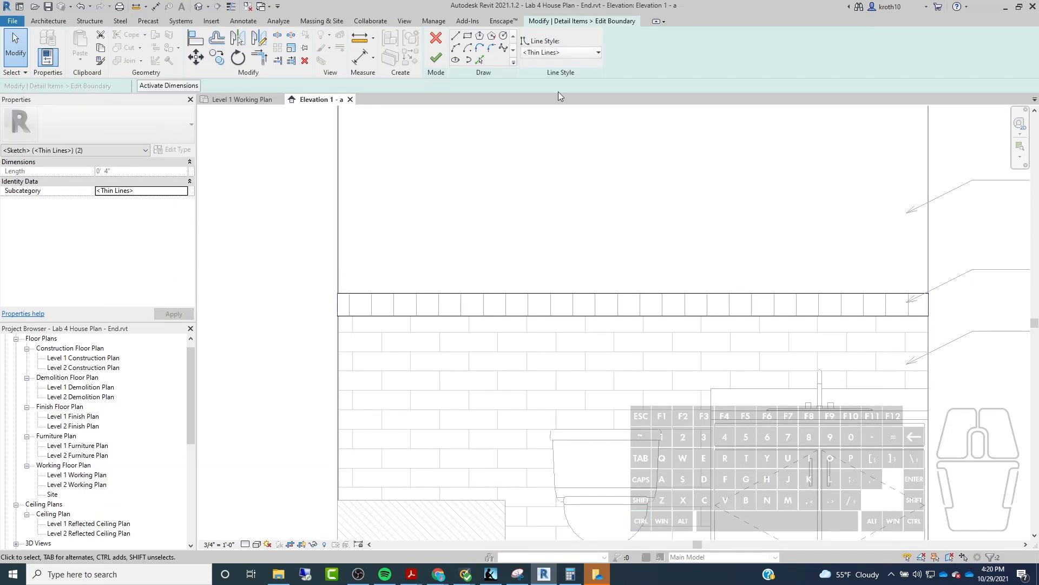
pyautogui.click(569, 54)
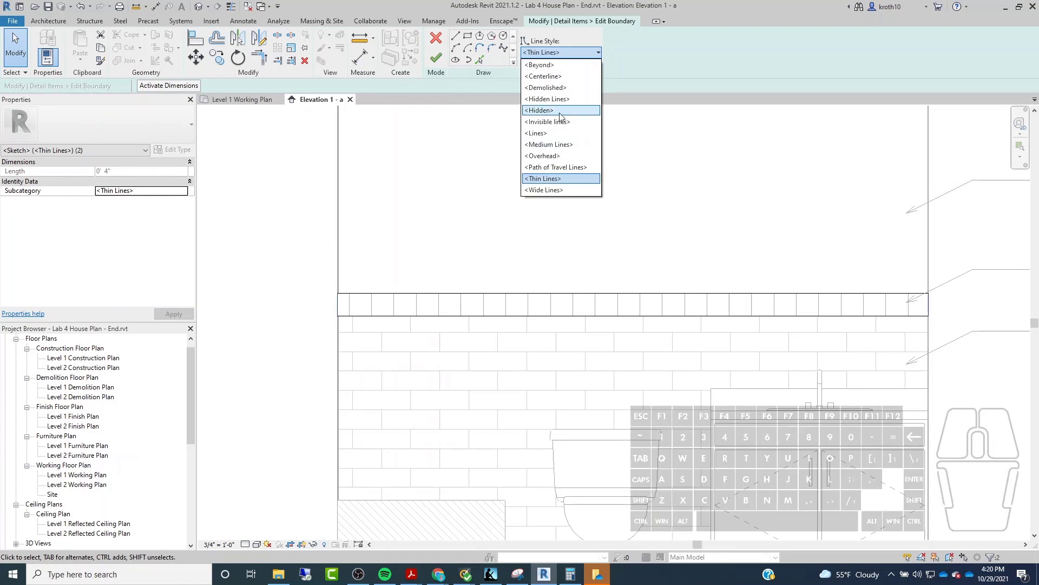
pyautogui.click(557, 145)
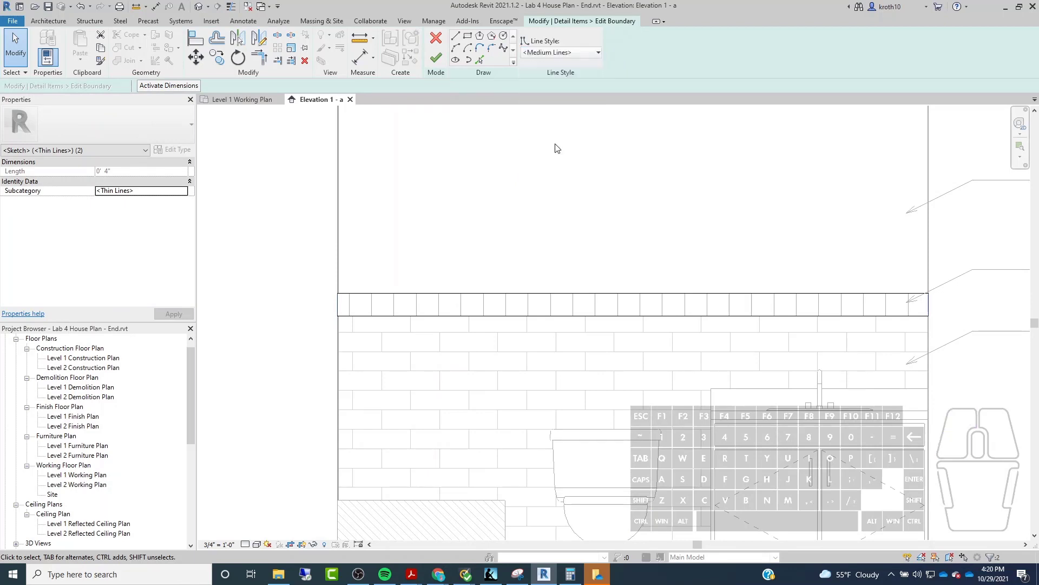
pyautogui.click(436, 56)
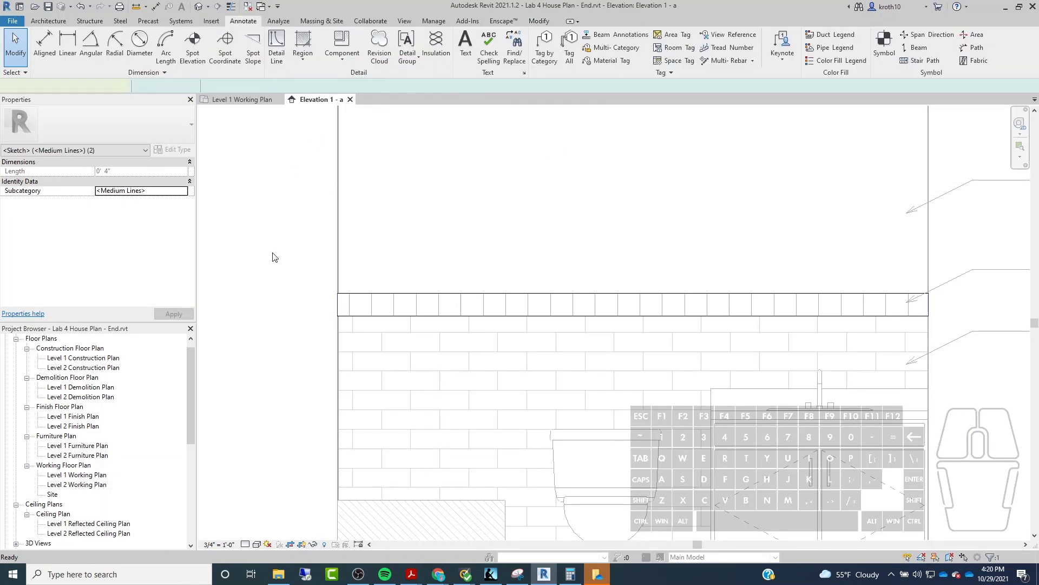
pyautogui.scroll(2, 287, 314)
pyautogui.click(287, 315)
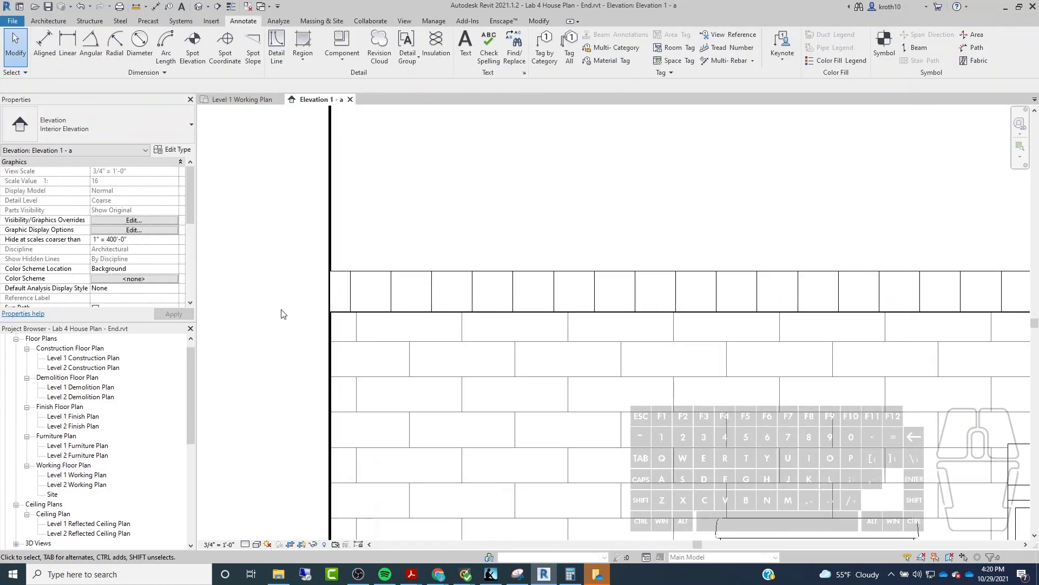
# Step: Edit the accent tile region's boundary and set its two short end lines to the Wide Lines style
pyautogui.scroll(-1, 284, 312)
pyautogui.scroll(1, 284, 312)
pyautogui.click(398, 295)
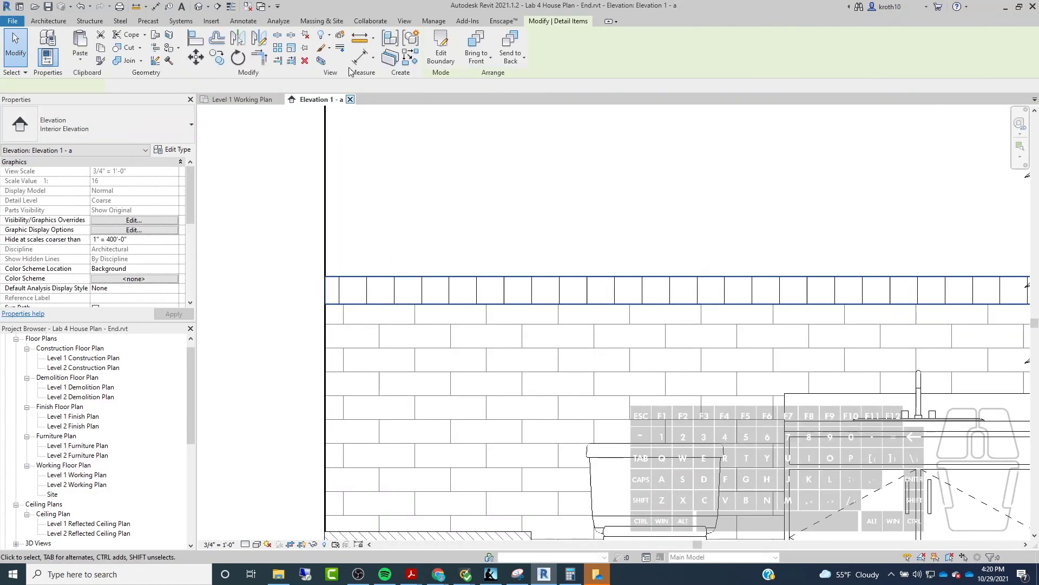
pyautogui.click(446, 50)
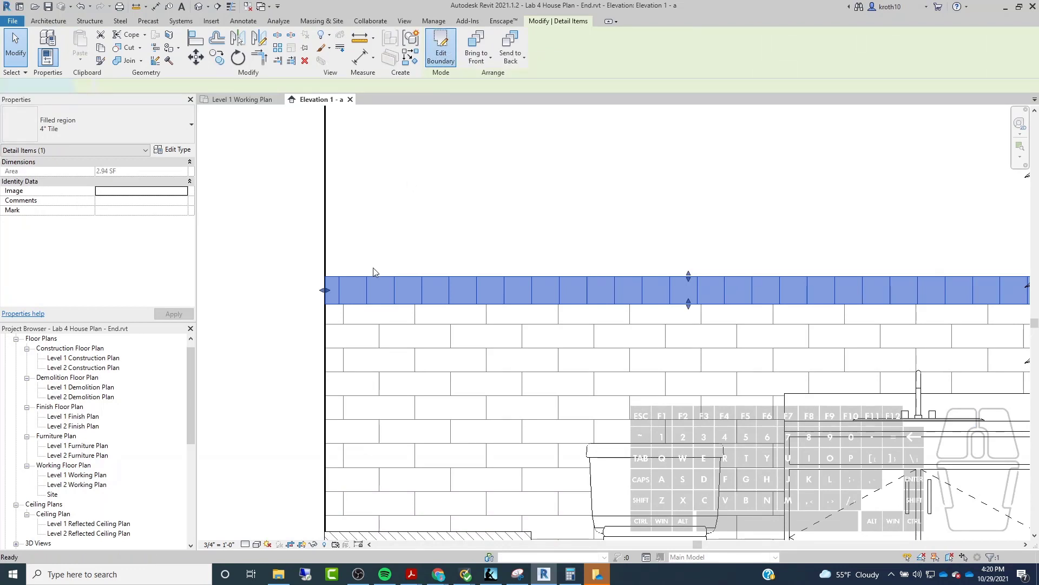
pyautogui.scroll(-2, 269, 279)
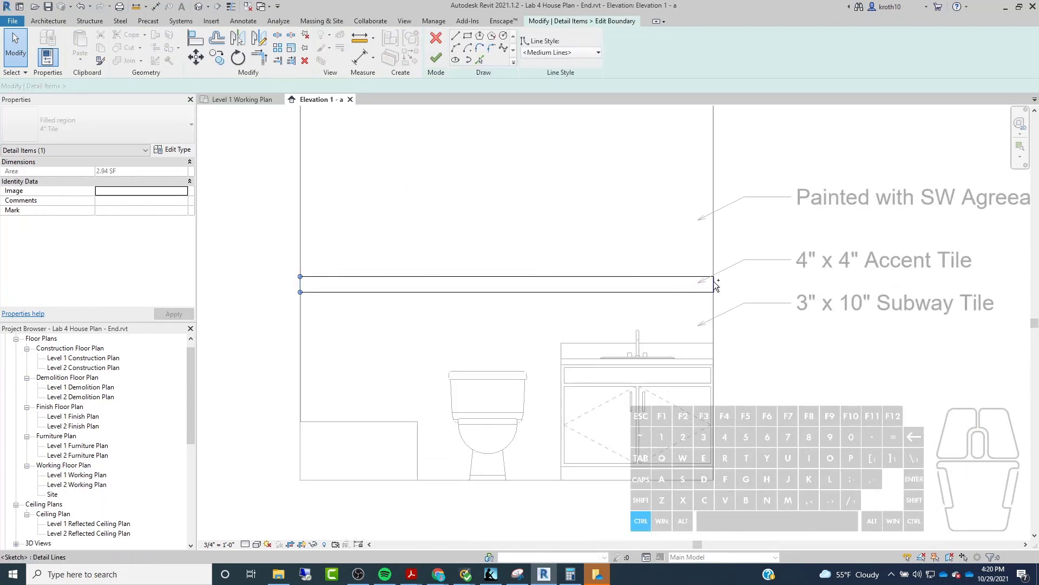
pyautogui.keyDown('ctrl'); pyautogui.click(683, 293); pyautogui.keyUp('ctrl')
pyautogui.click(563, 52)
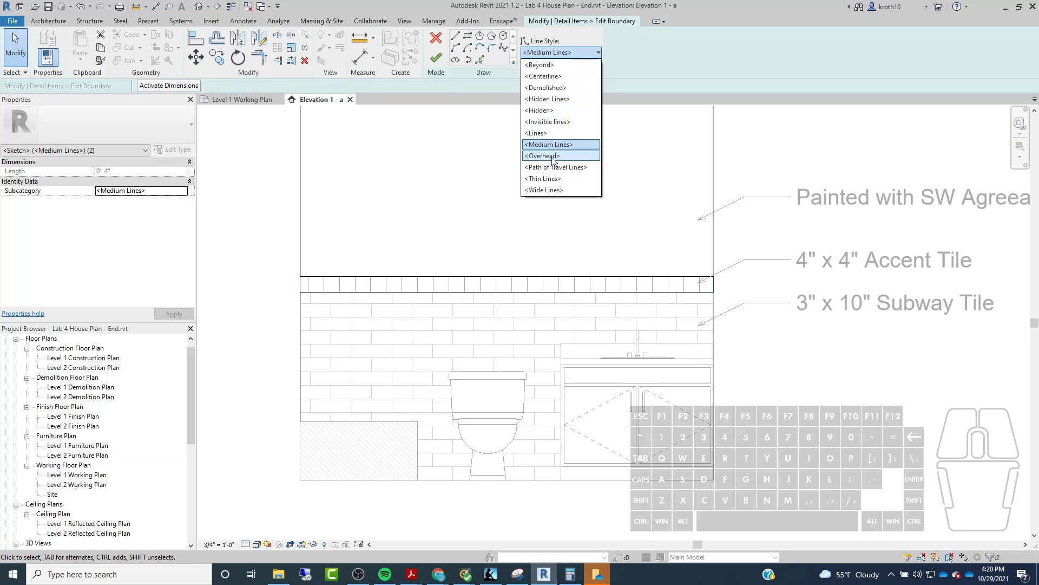
pyautogui.click(547, 189)
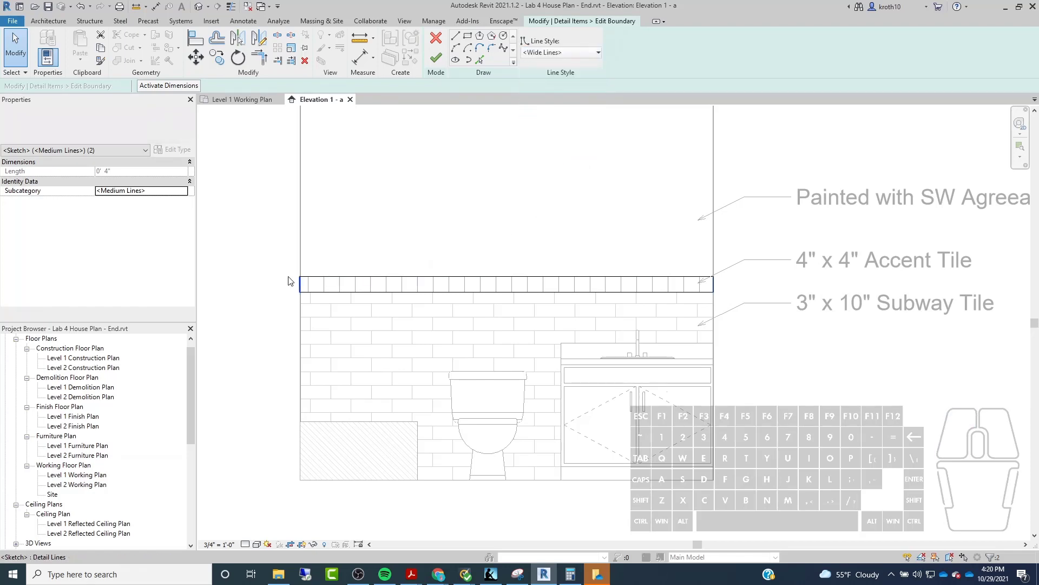
pyautogui.click(440, 57)
pyautogui.scroll(3, 291, 278)
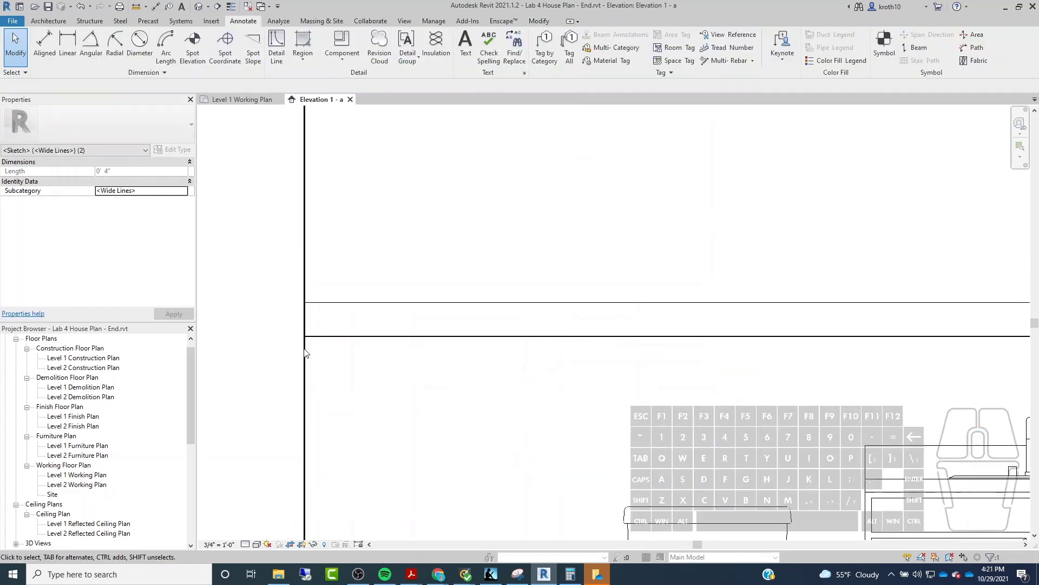
# Step: Edit the diagonal crosshatch region's boundary and set its left and bottom edges to the Wide Lines style
pyautogui.scroll(-5, 305, 353)
pyautogui.scroll(5, 352, 260)
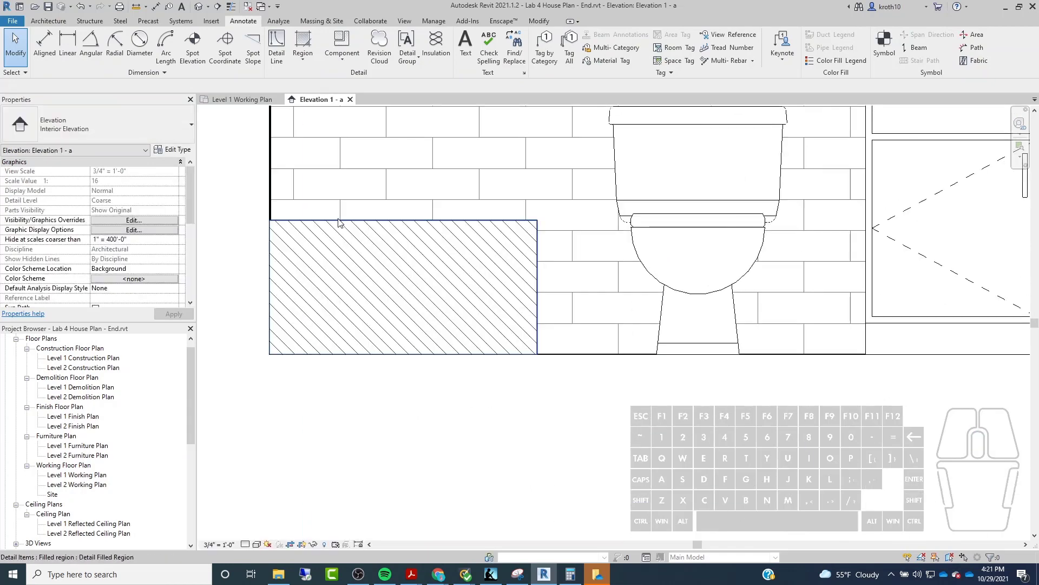
pyautogui.click(340, 211)
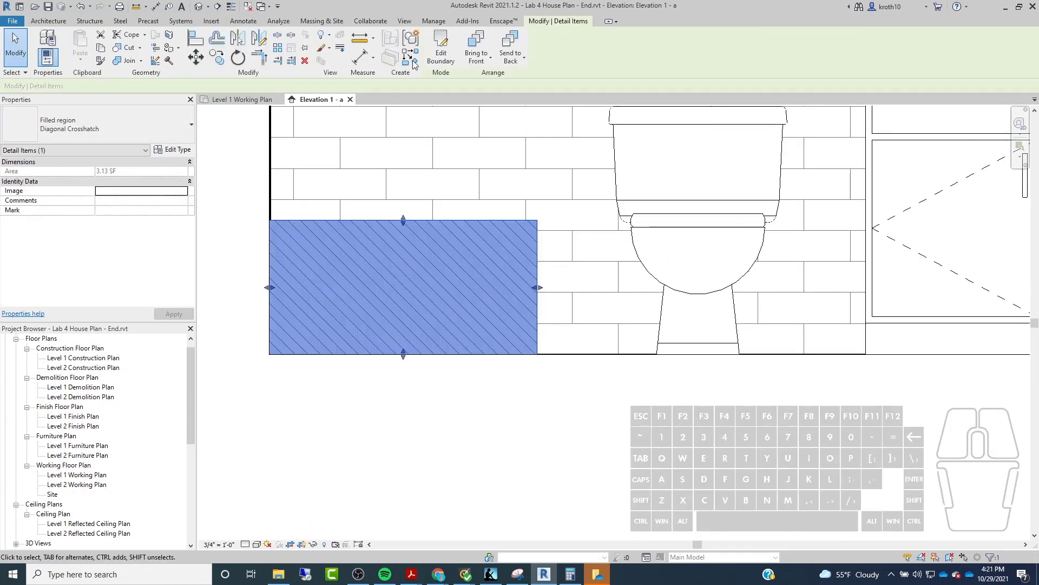
pyautogui.click(448, 49)
pyautogui.click(365, 353)
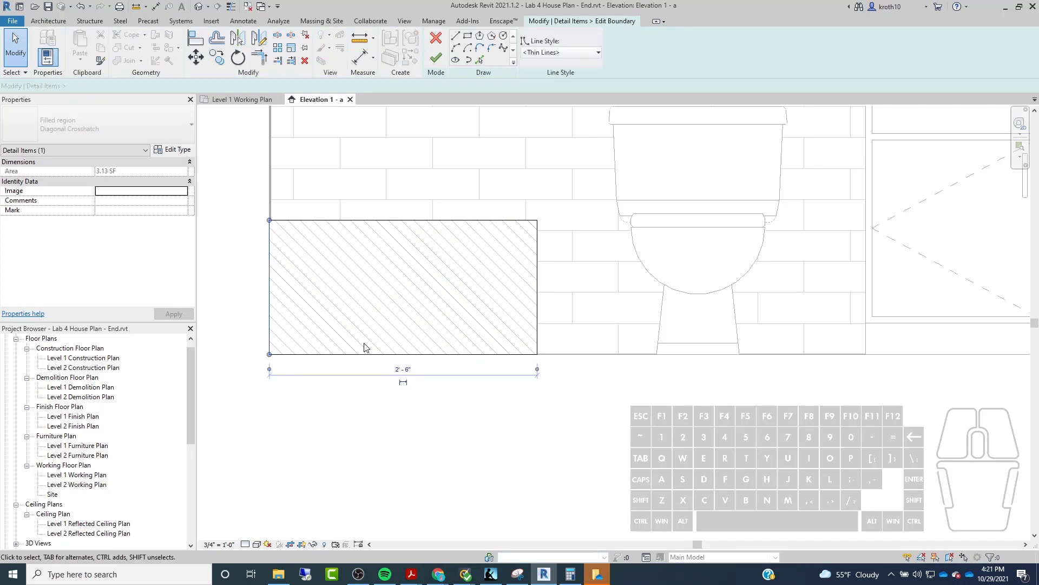
pyautogui.press('Escape')
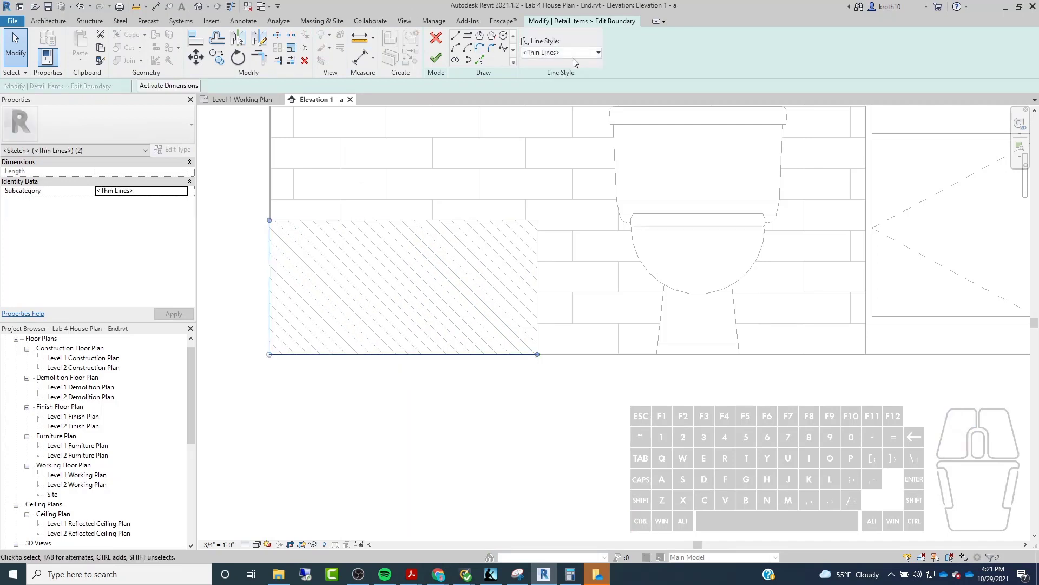
pyautogui.click(573, 56)
pyautogui.click(544, 190)
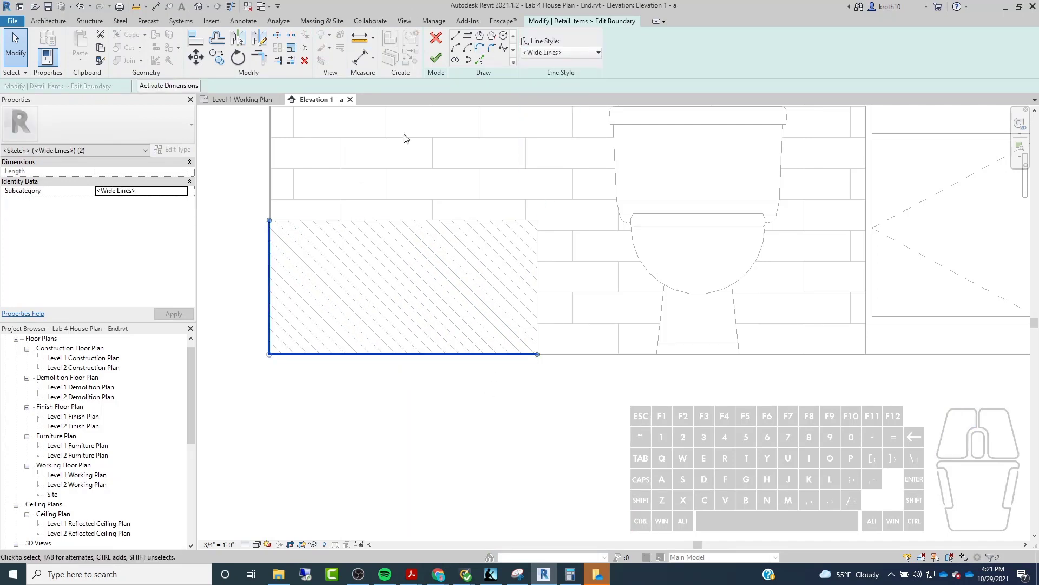
pyautogui.click(436, 58)
# Step: Check the line weights along the elevation's floor line and crop border around the toilet and vanity
pyautogui.scroll(-3, 325, 286)
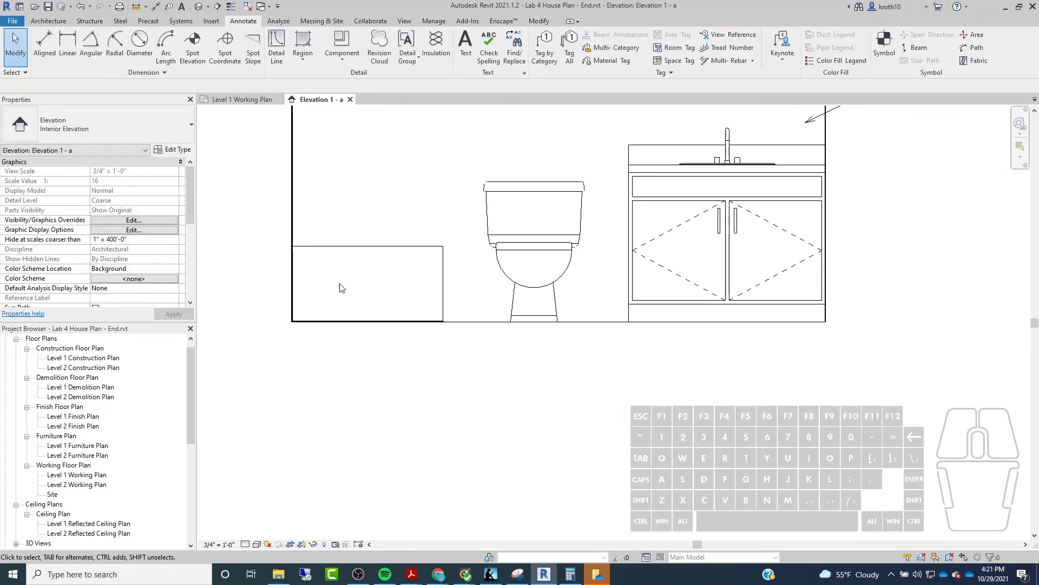
pyautogui.scroll(3, 558, 333)
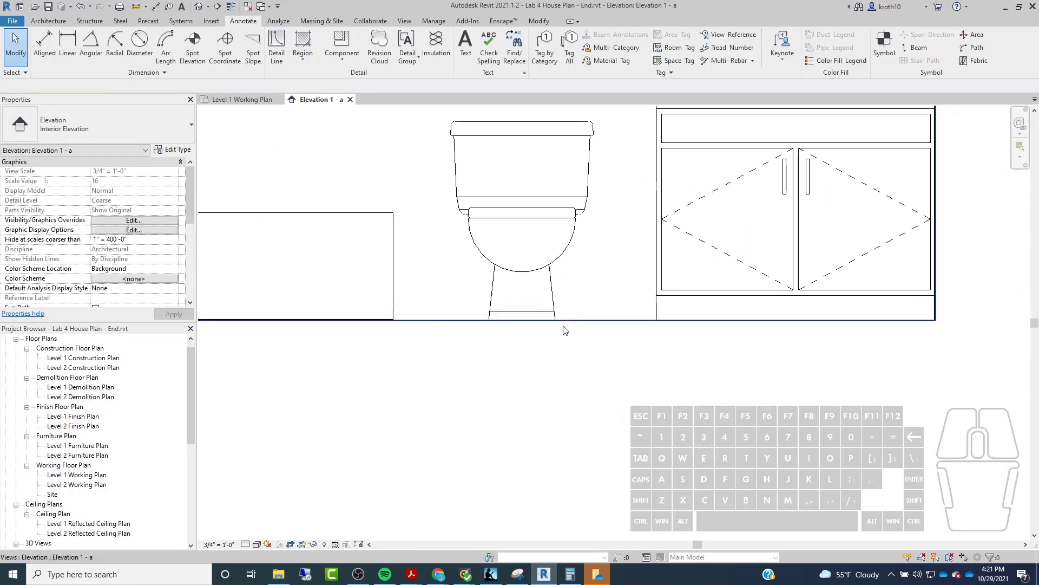
pyautogui.click(930, 326)
pyautogui.scroll(-2, 707, 333)
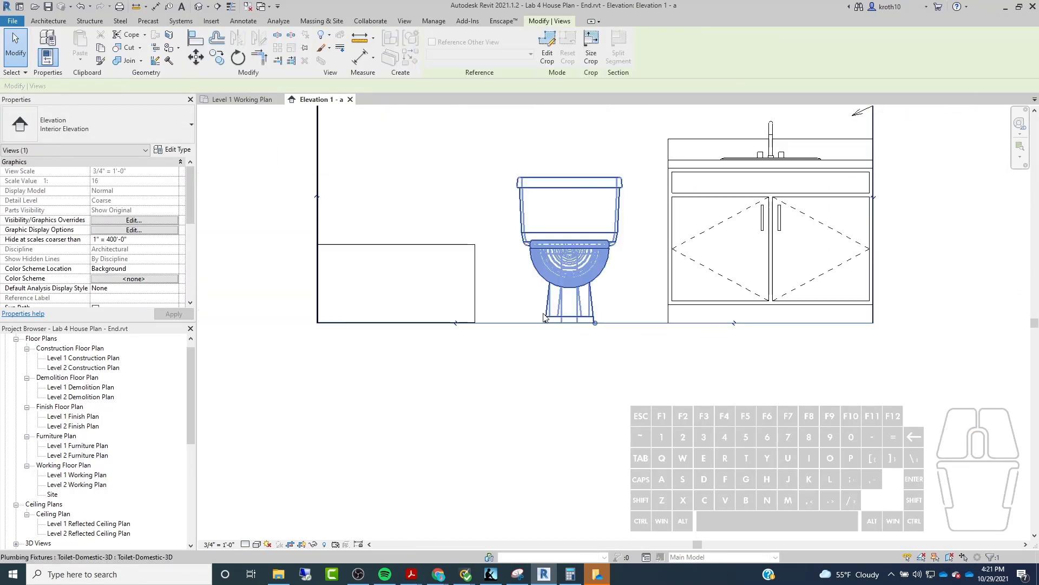
pyautogui.click(424, 367)
pyautogui.scroll(-1, 416, 335)
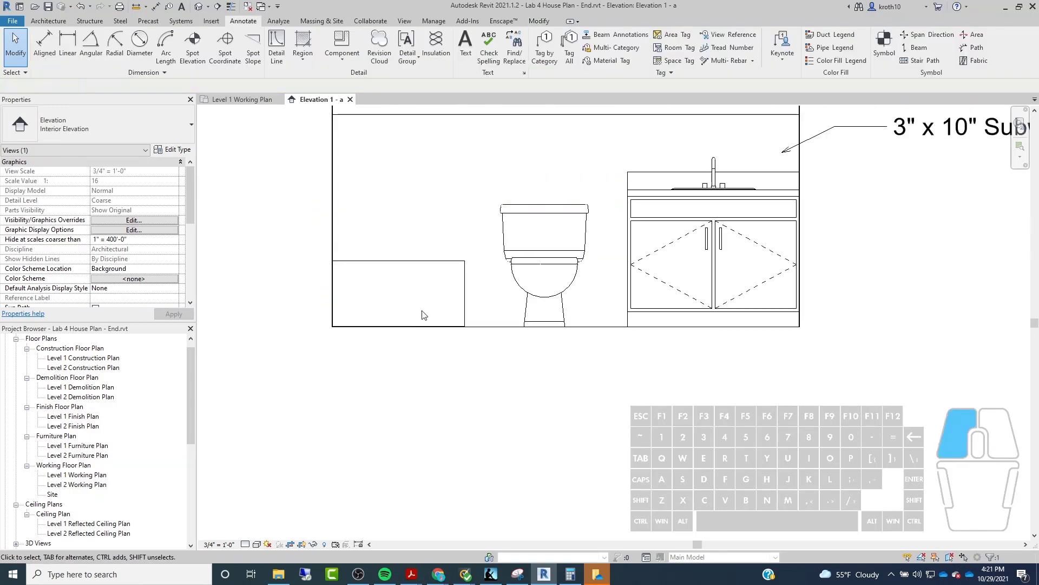
pyautogui.moveTo(422, 309); pyautogui.dragTo(413, 258, button='middle')
# Step: Draw a closed rectangle of thin detail lines about 2'-8" by 1'-1" on the painted wall above the accent band
pyautogui.scroll(-2, 402, 250)
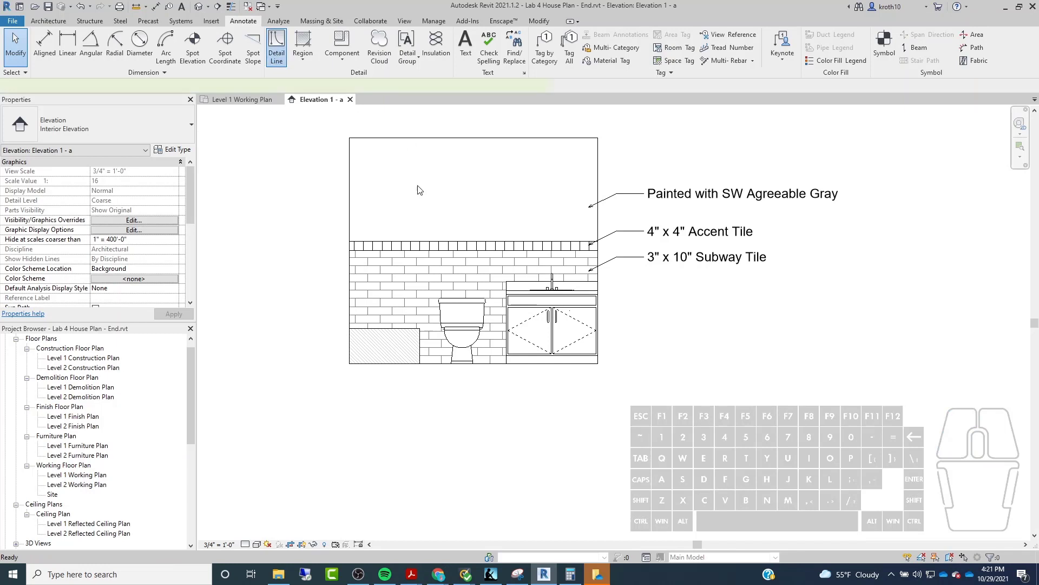
pyautogui.click(408, 175)
pyautogui.click(483, 175)
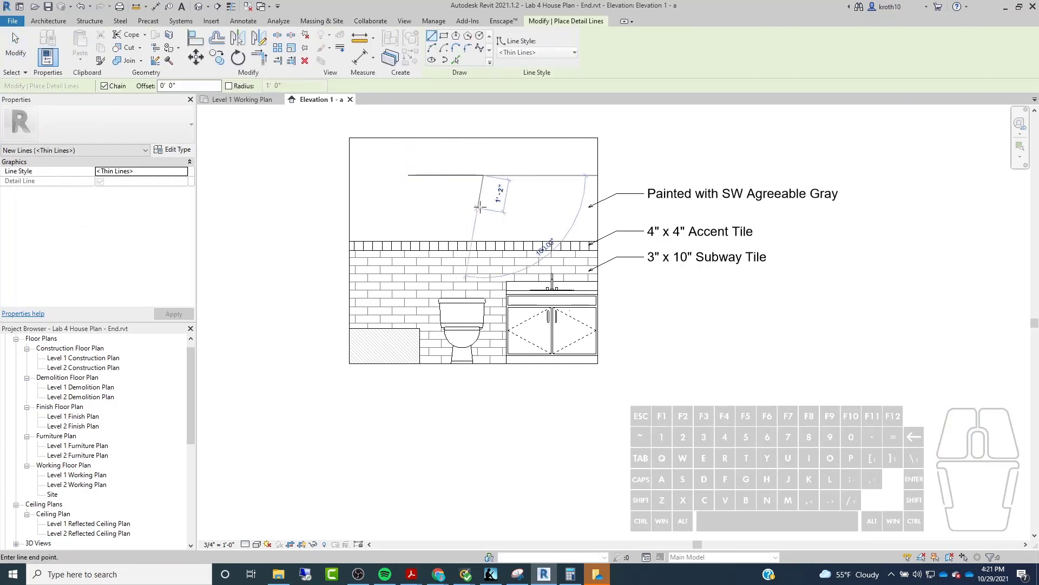
pyautogui.click(483, 206)
pyautogui.click(408, 206)
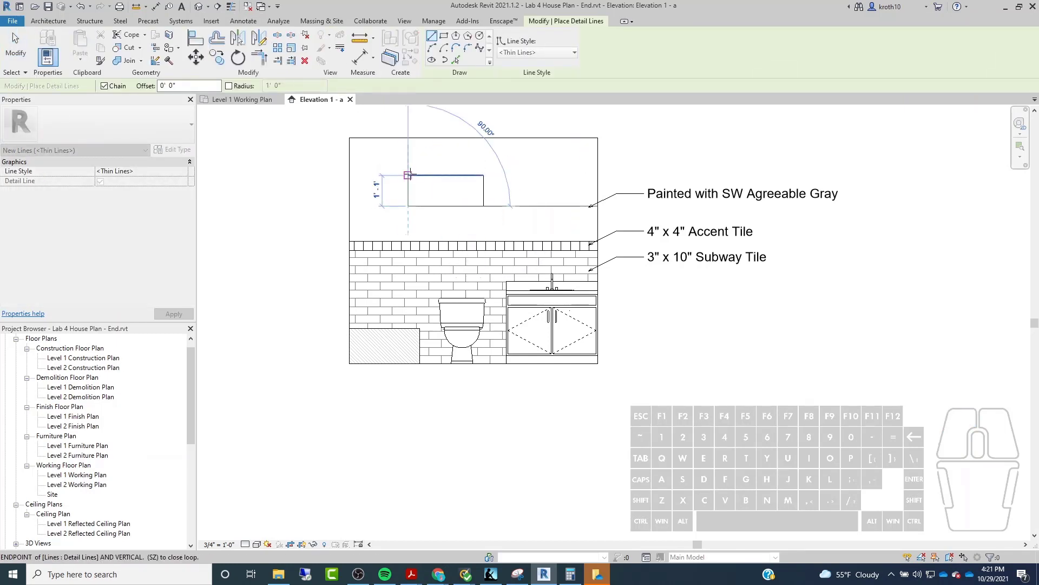
pyautogui.click(408, 175)
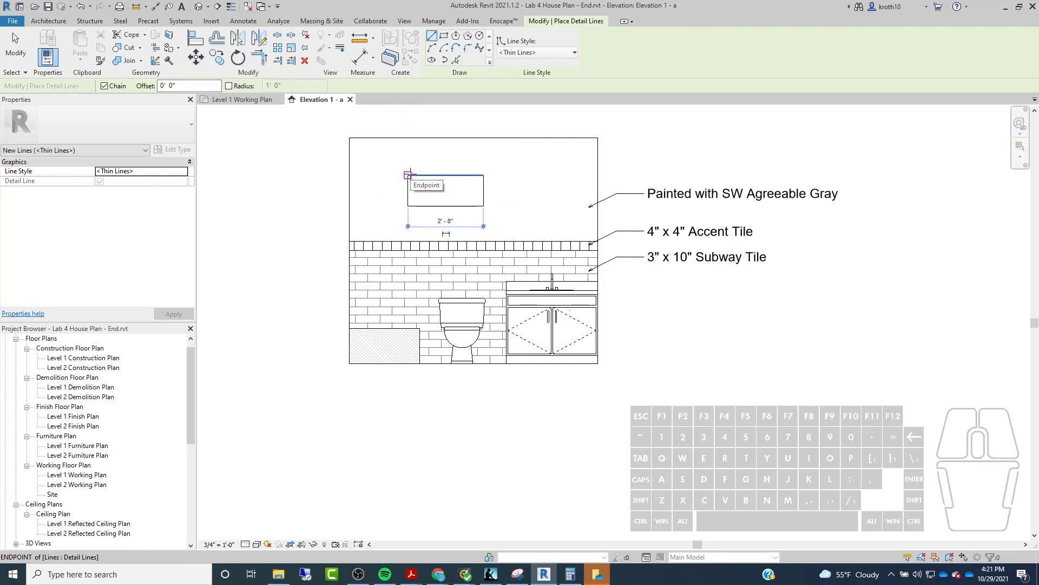
pyautogui.press('Escape')
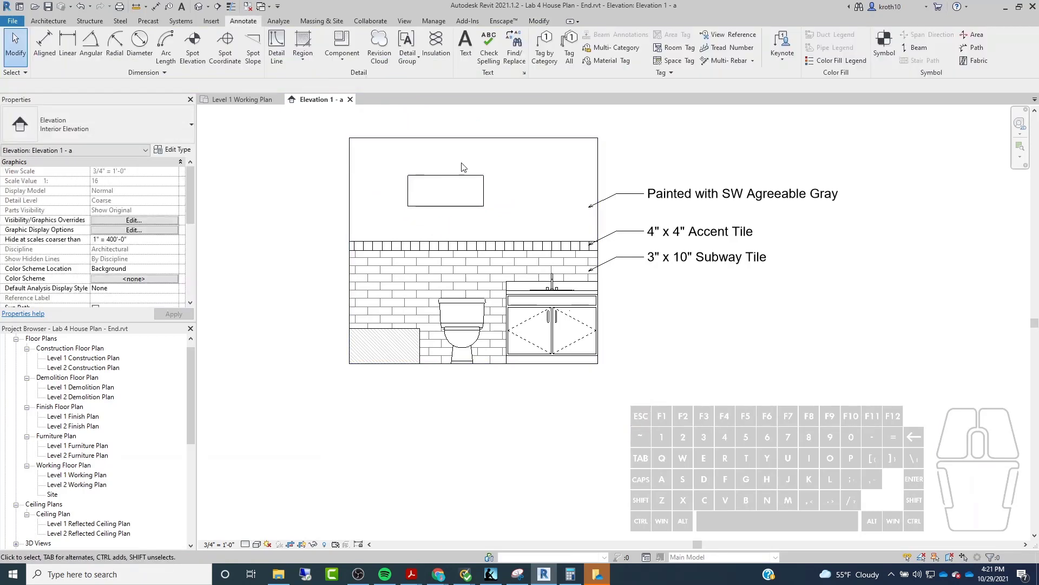
# Step: Shift the detail line rectangle's sides over the vanity, about 2'-2" wide, and lower its bottom edge to just above the accent band
pyautogui.scroll(2, 525, 160)
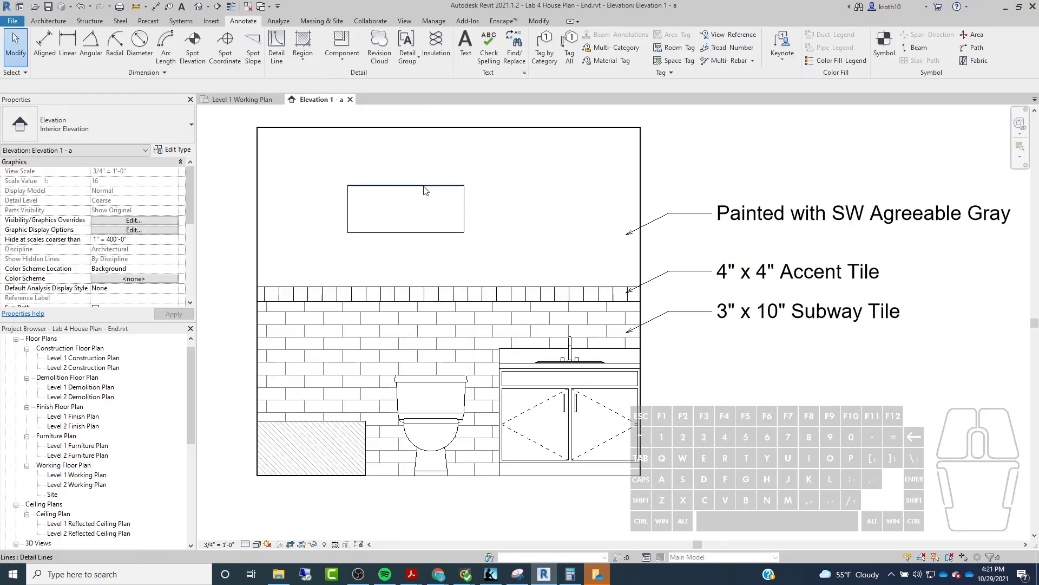
pyautogui.click(465, 208)
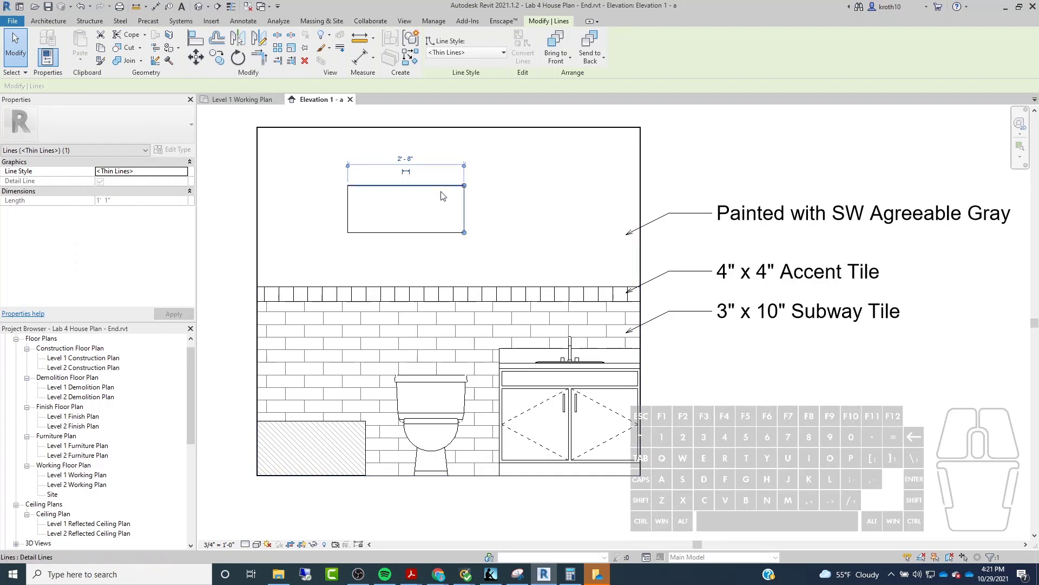
pyautogui.moveTo(465, 198); pyautogui.dragTo(617, 198)
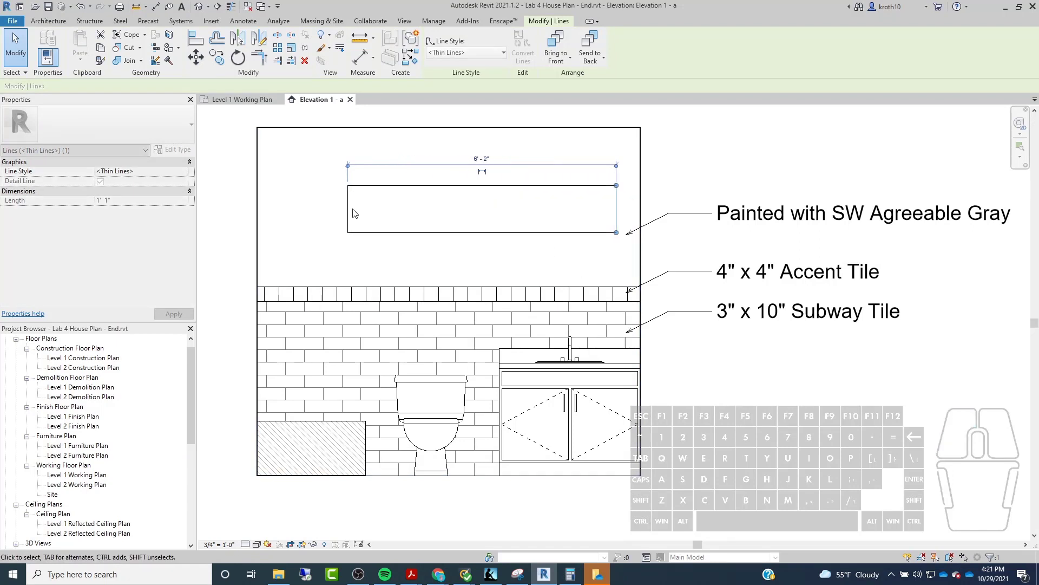
pyautogui.moveTo(348, 208); pyautogui.dragTo(520, 208)
pyautogui.click(572, 233)
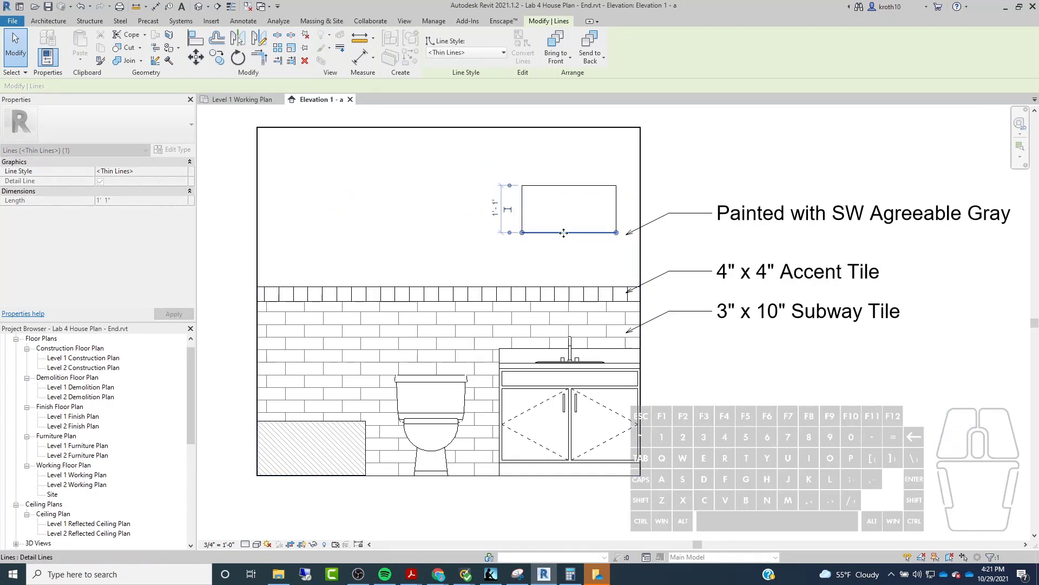
pyautogui.moveTo(572, 232)
pyautogui.mouseDown()
pyautogui.moveTo(558, 285)
pyautogui.moveTo(559, 274)
pyautogui.mouseUp()
pyautogui.click(591, 206)
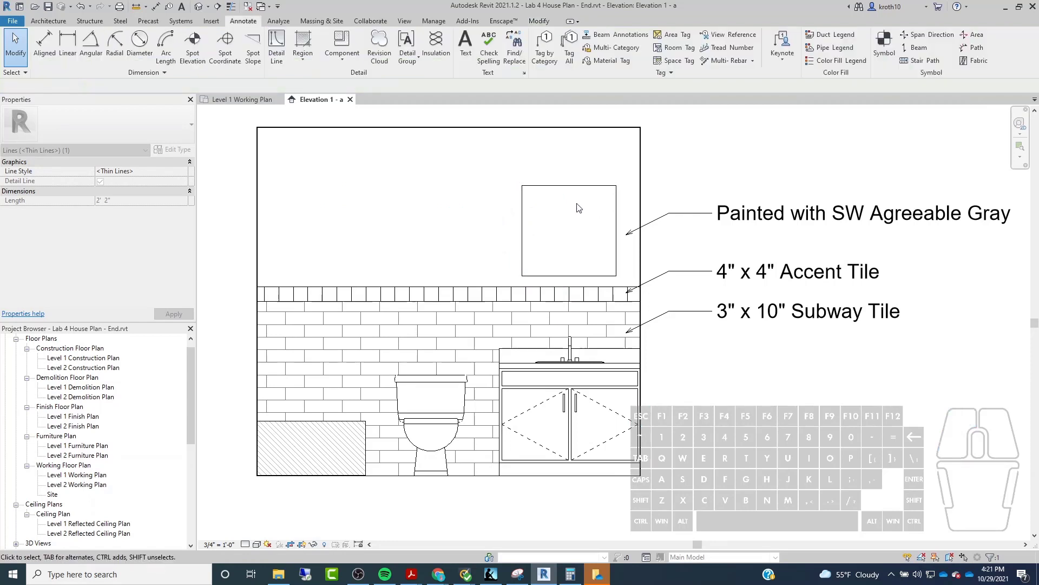
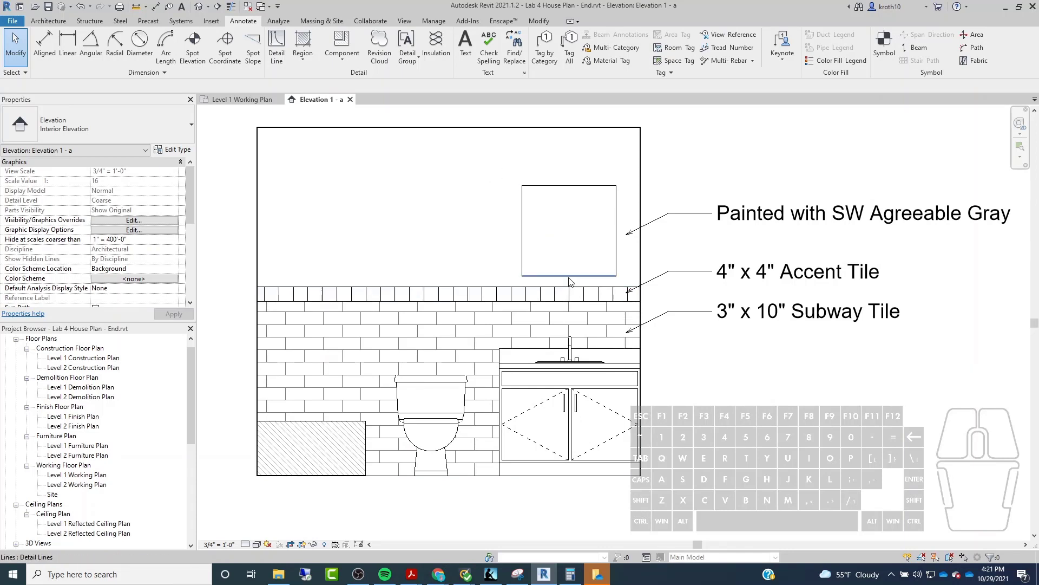
# Step: Delete the four detail lines of the rectangle above the vanity
pyautogui.moveTo(463, 148); pyautogui.dragTo(622, 285)
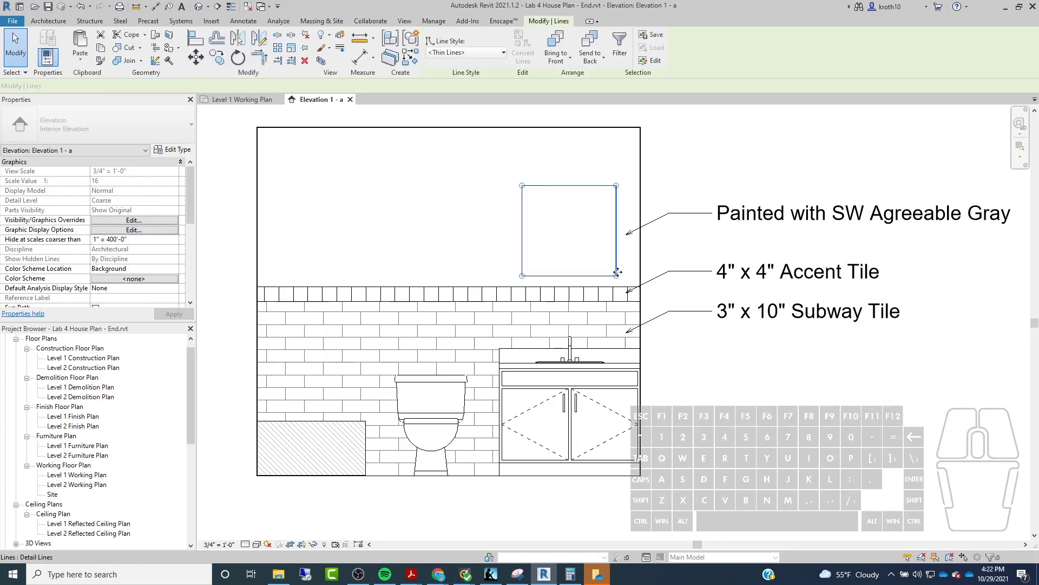
pyautogui.press('Delete')
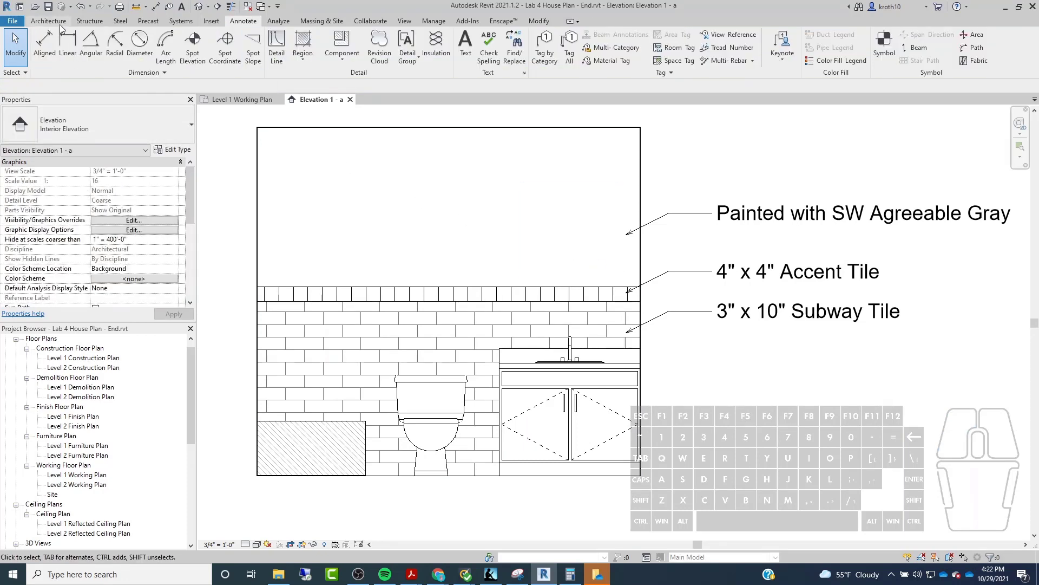
# Step: Start a masking region and sketch a rectangle about 2'-1" wide and 3'-3" high above the vanity, overlapping the tile
pyautogui.click(34, 22)
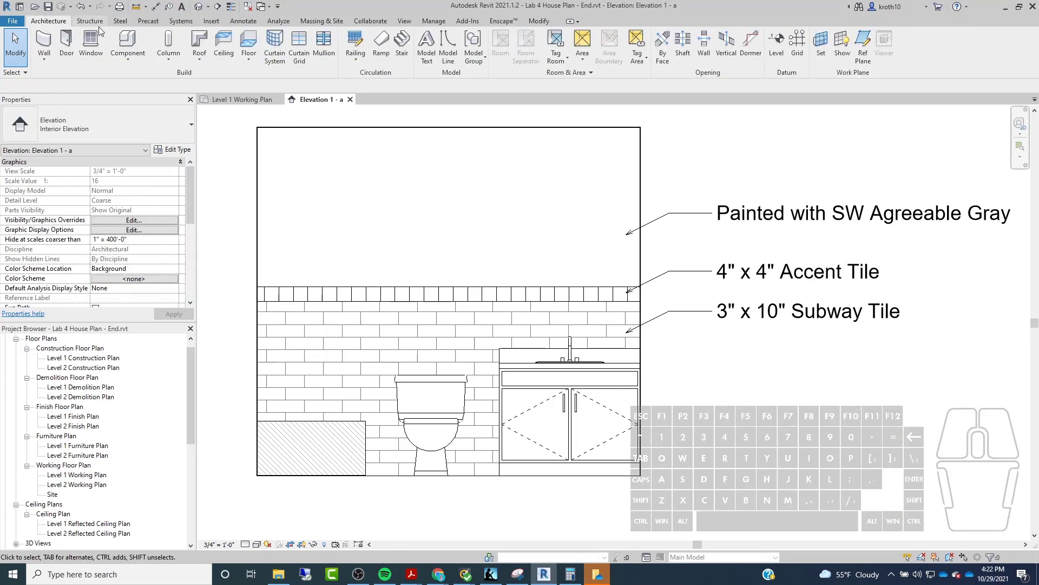
pyautogui.click(242, 21)
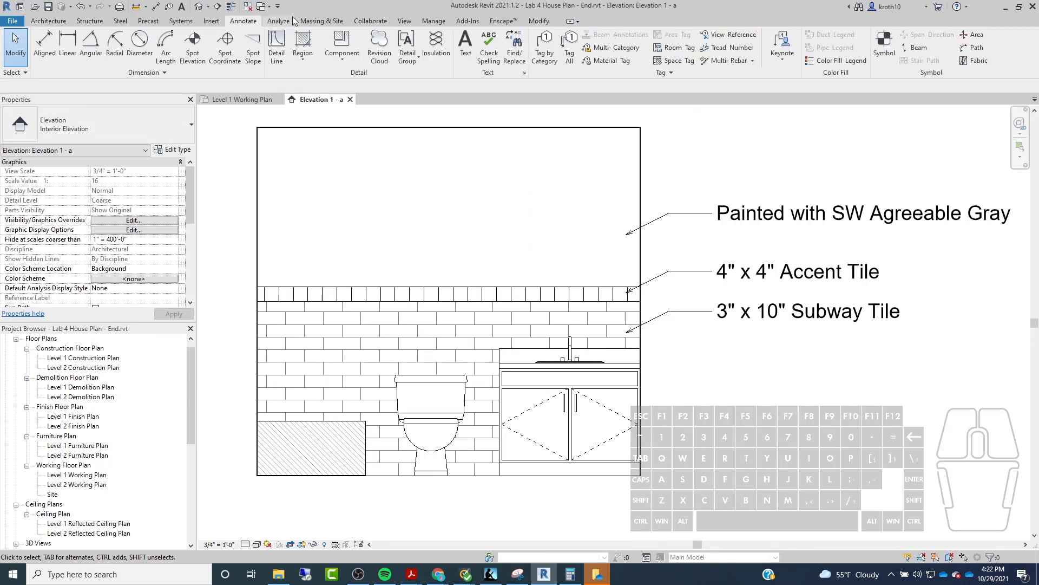
pyautogui.click(302, 54)
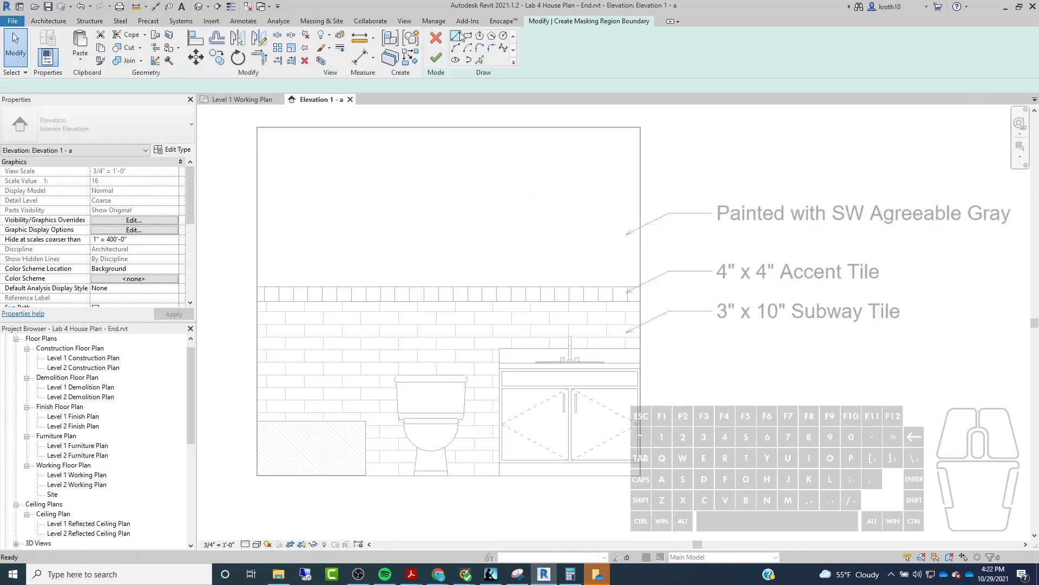
pyautogui.click(468, 36)
pyautogui.click(520, 183)
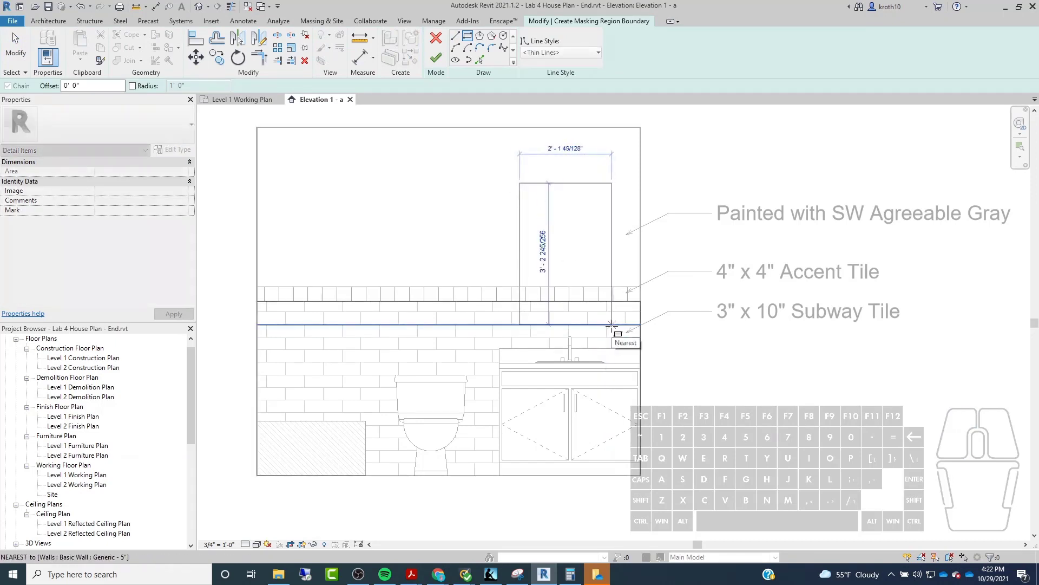
pyautogui.click(612, 323)
pyautogui.press('Escape')
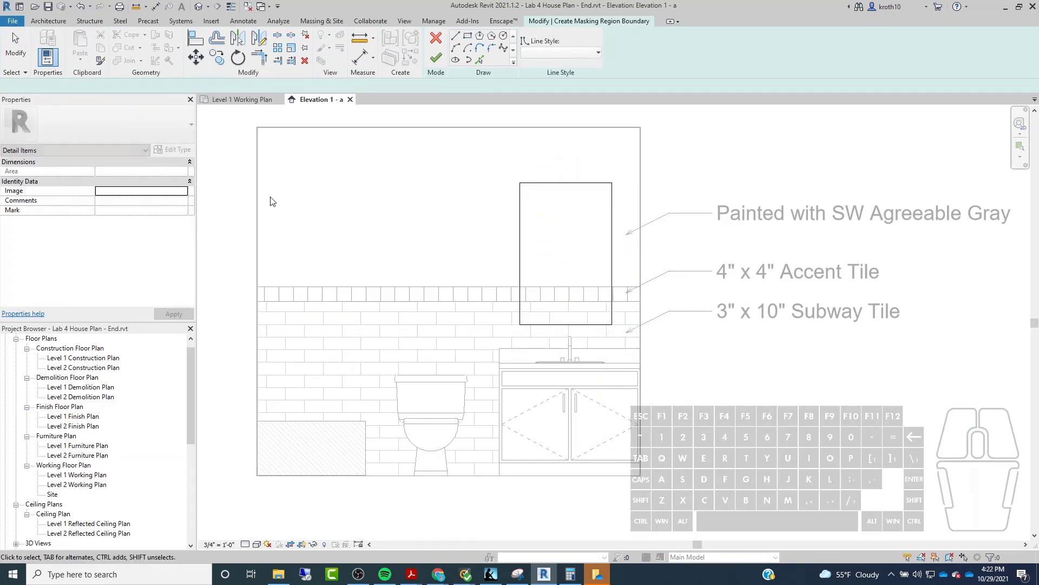
# Step: Set the height of the masking region's rectangular sketch above the vanity to 3' by repositioning its top edge
pyautogui.click(538, 184)
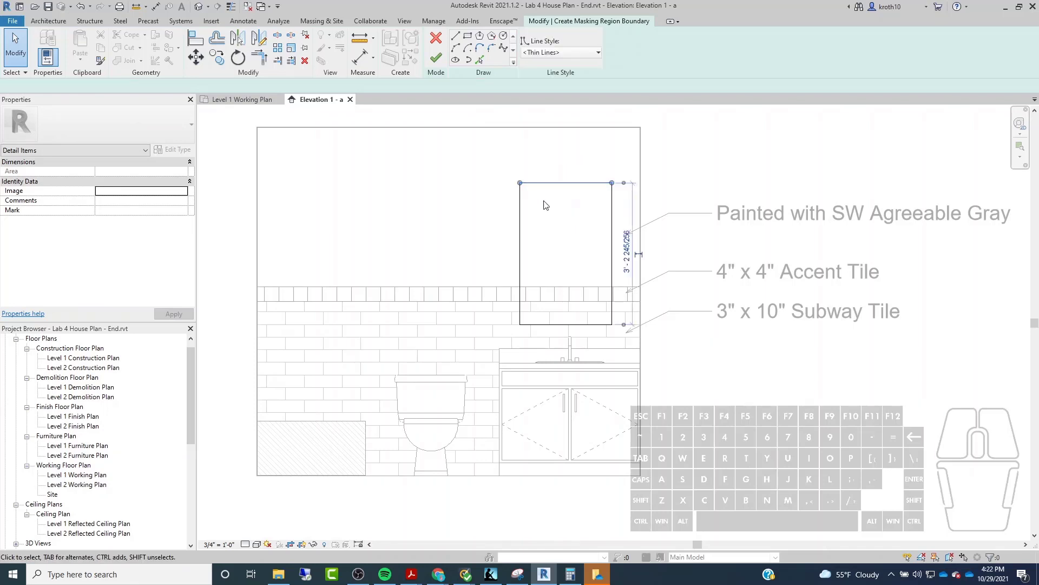
pyautogui.click(627, 254)
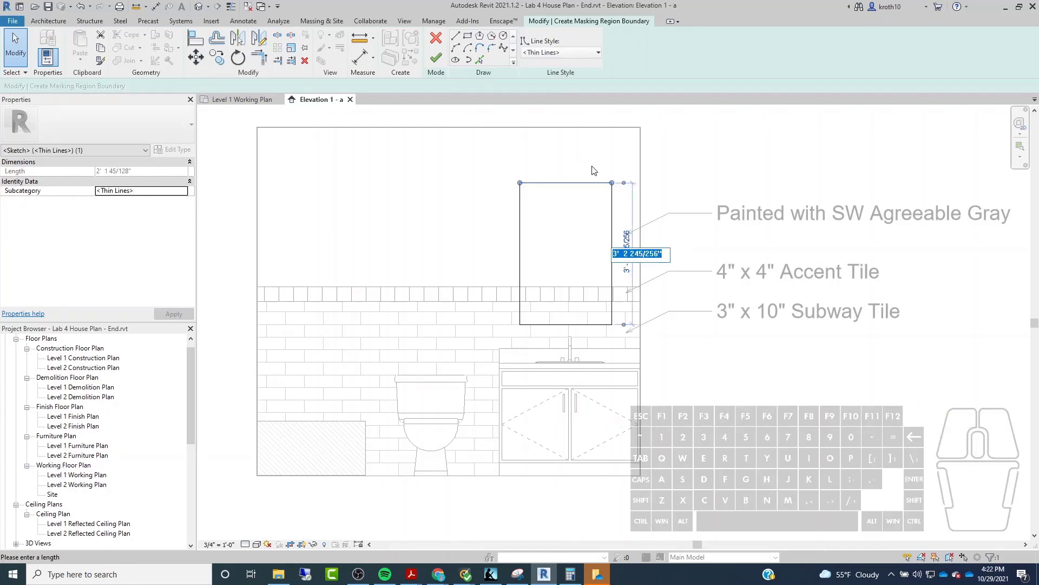
pyautogui.write("3'")
pyautogui.press('Return')
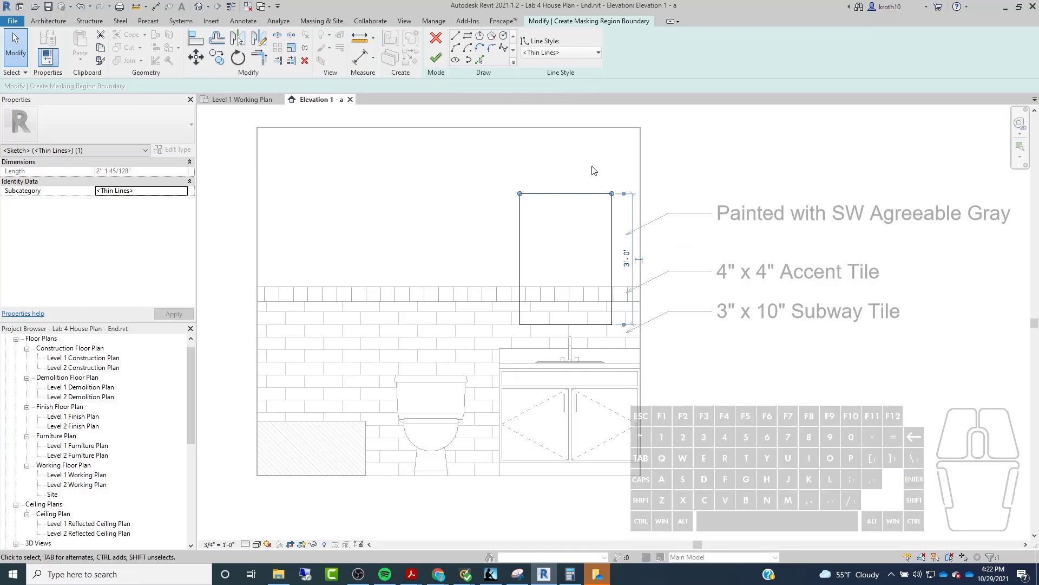
# Step: Narrow the masking region sketch to about 2' by repositioning its left edge, and finish the region
pyautogui.click(524, 222)
pyautogui.click(566, 324)
pyautogui.click(557, 341)
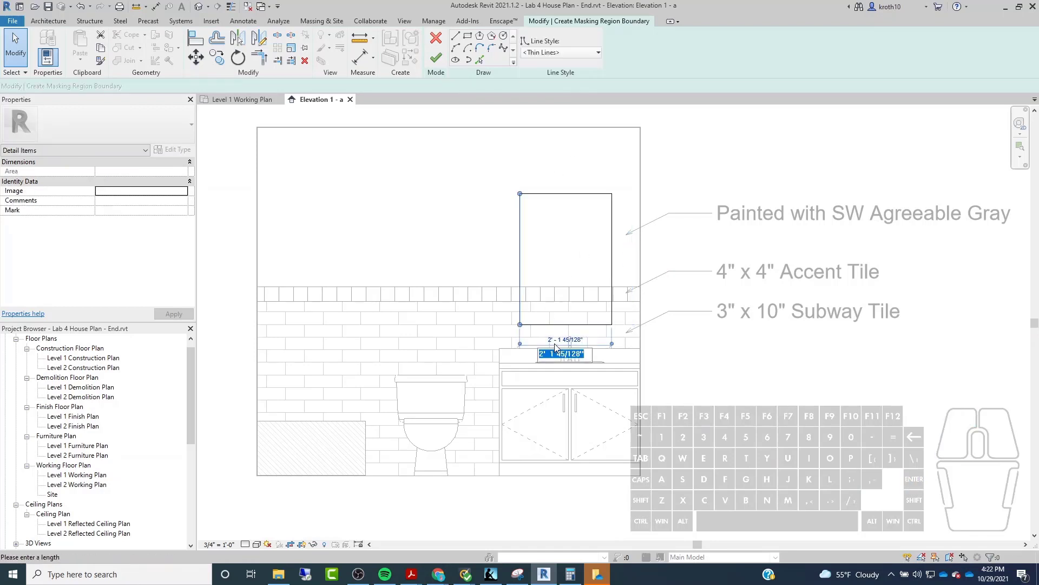
pyautogui.press('Return')
pyautogui.click(436, 57)
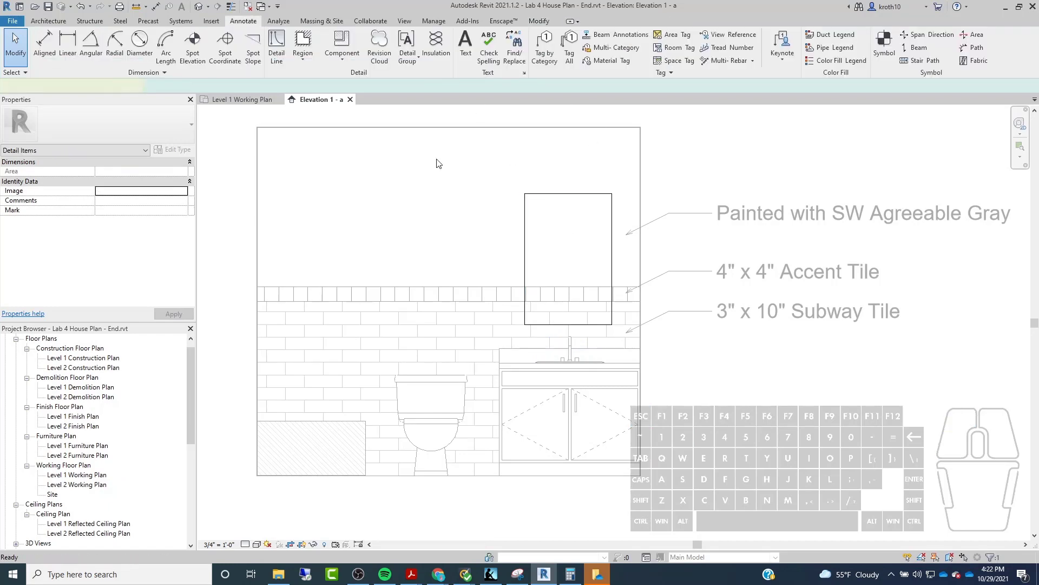
# Step: Start a Diagonal Crosshatch filled region and trace a rectangle over the masking region's outline above the vanity
pyautogui.scroll(2, 607, 308)
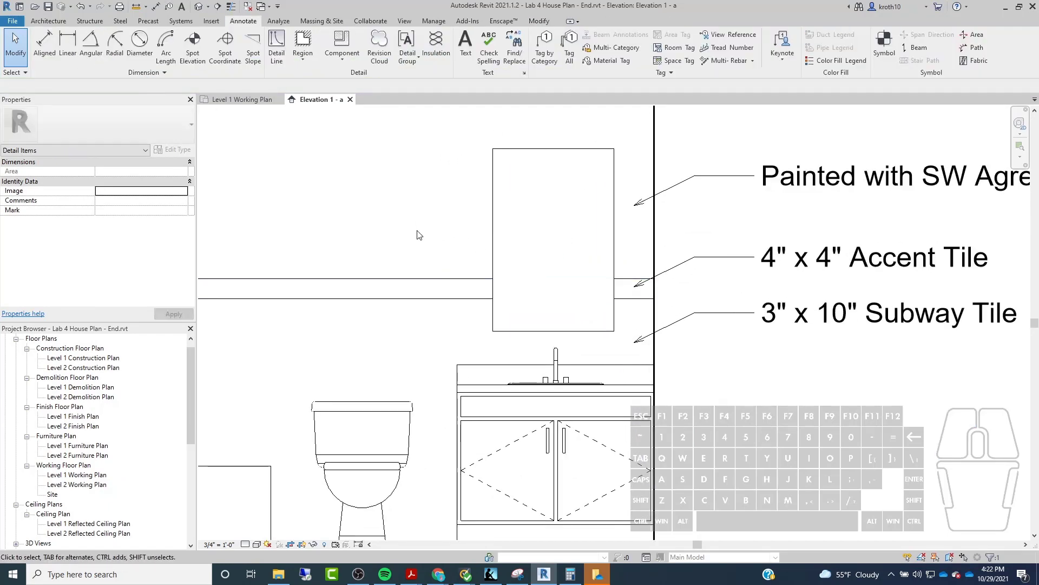
pyautogui.scroll(-3, 390, 179)
pyautogui.click(367, 156)
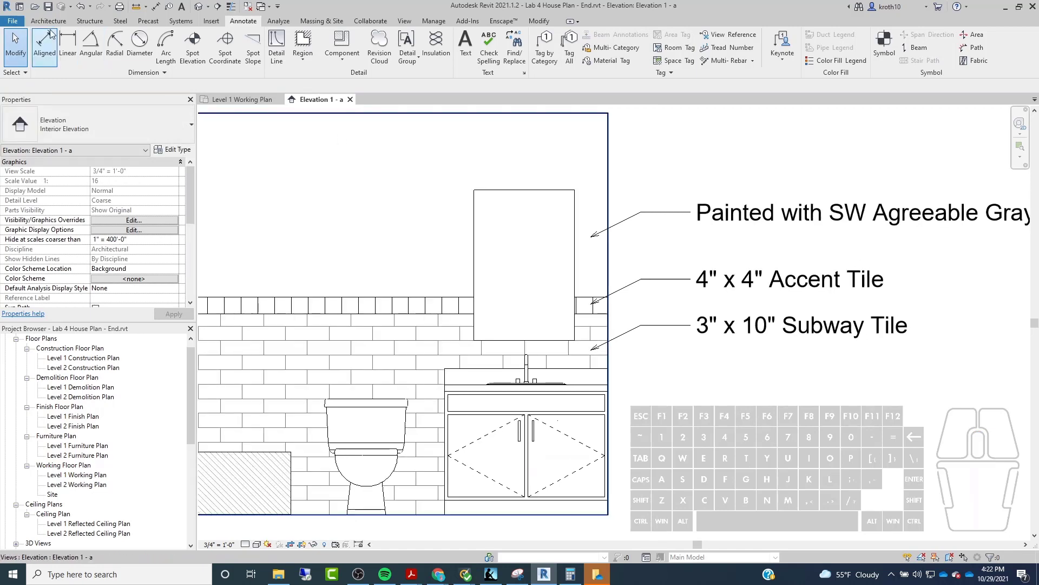
pyautogui.click(301, 58)
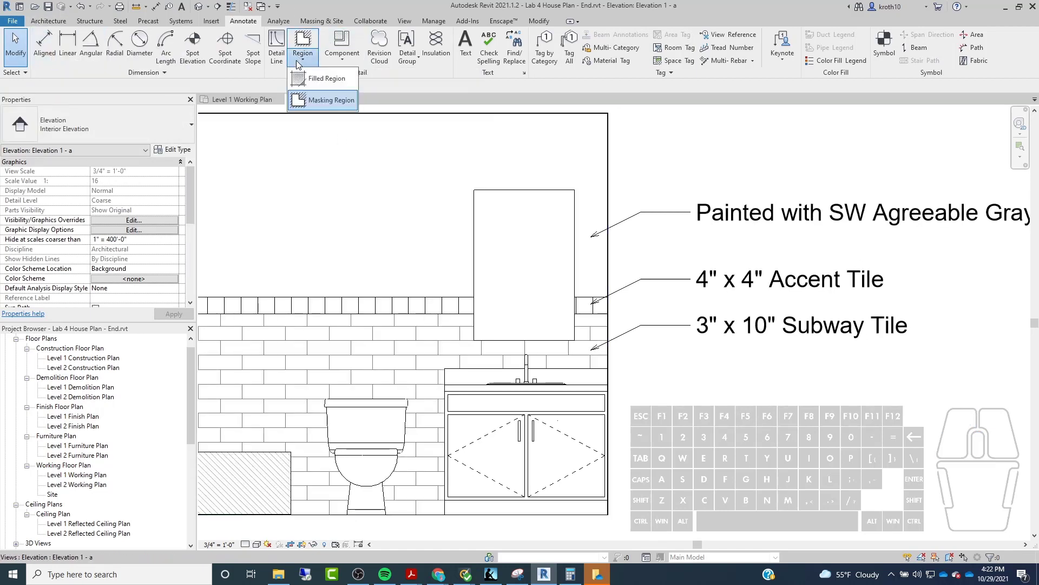
pyautogui.click(317, 77)
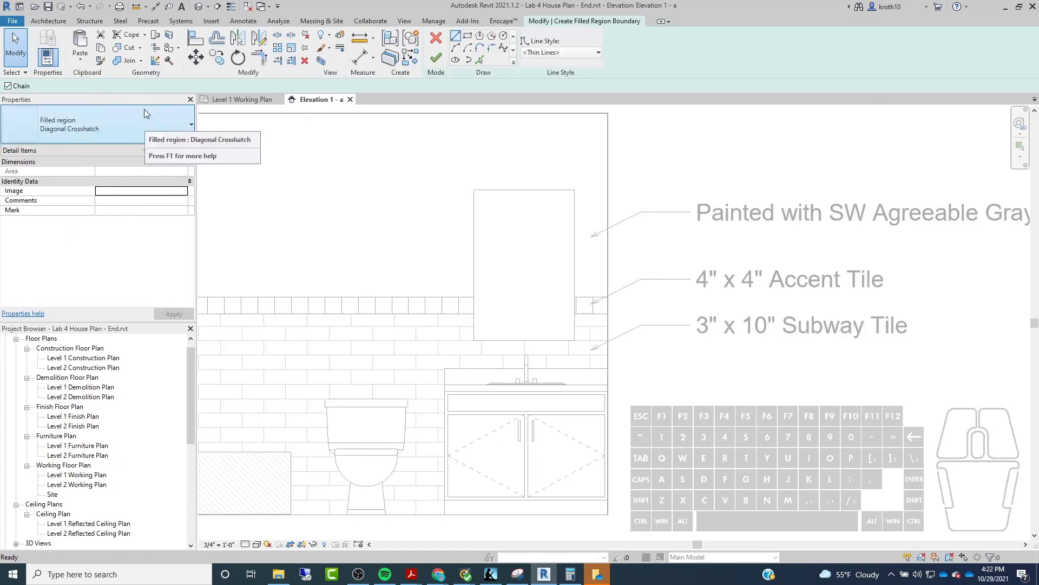
pyautogui.click(467, 36)
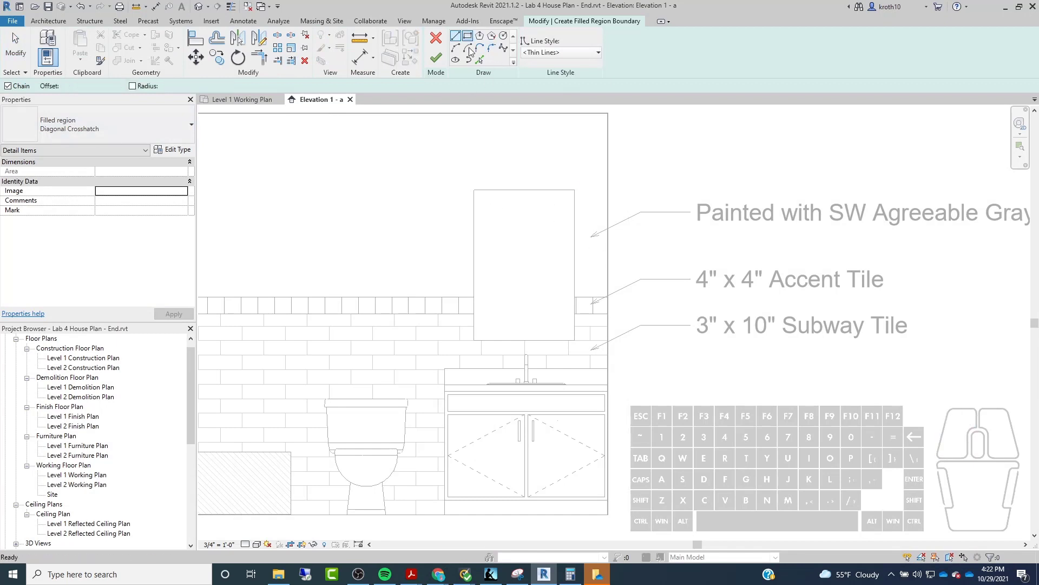
pyautogui.click(474, 190)
pyautogui.click(575, 340)
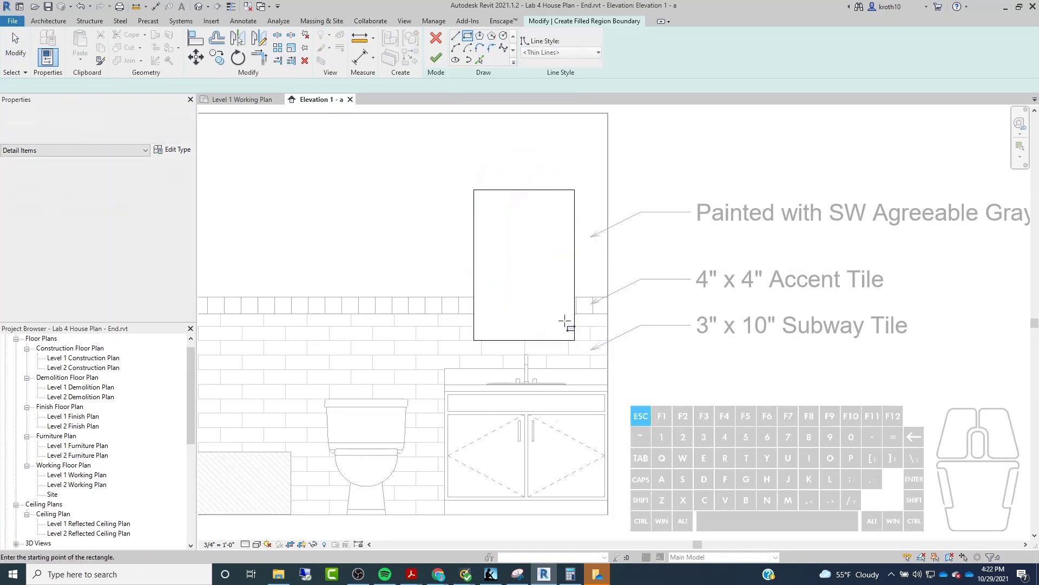
pyautogui.press('Escape')
pyautogui.scroll(2, 486, 190)
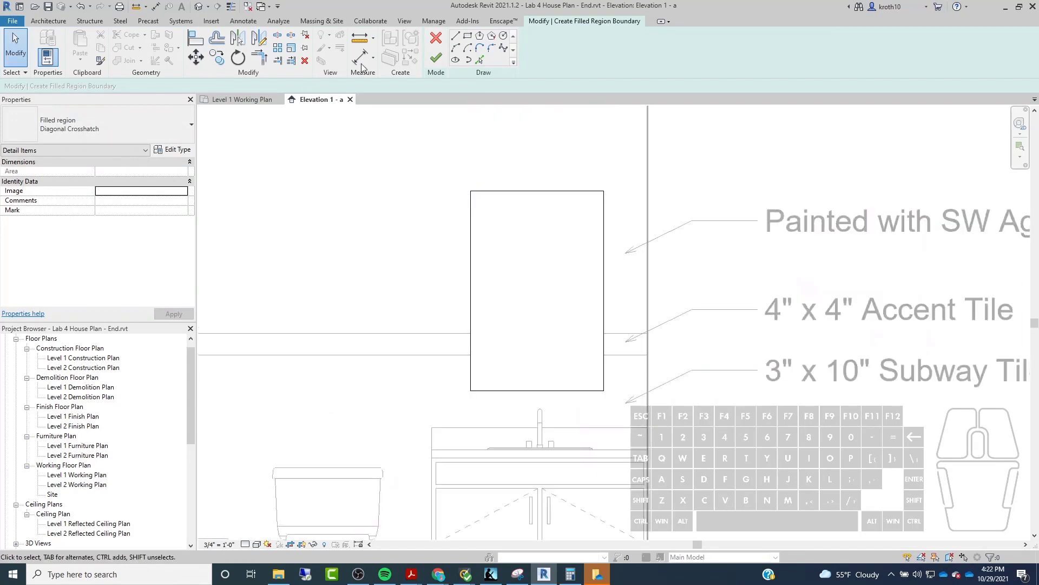
# Step: Duplicate the Diagonal Crosshatch filled region type under the name Glass
pyautogui.click(146, 131)
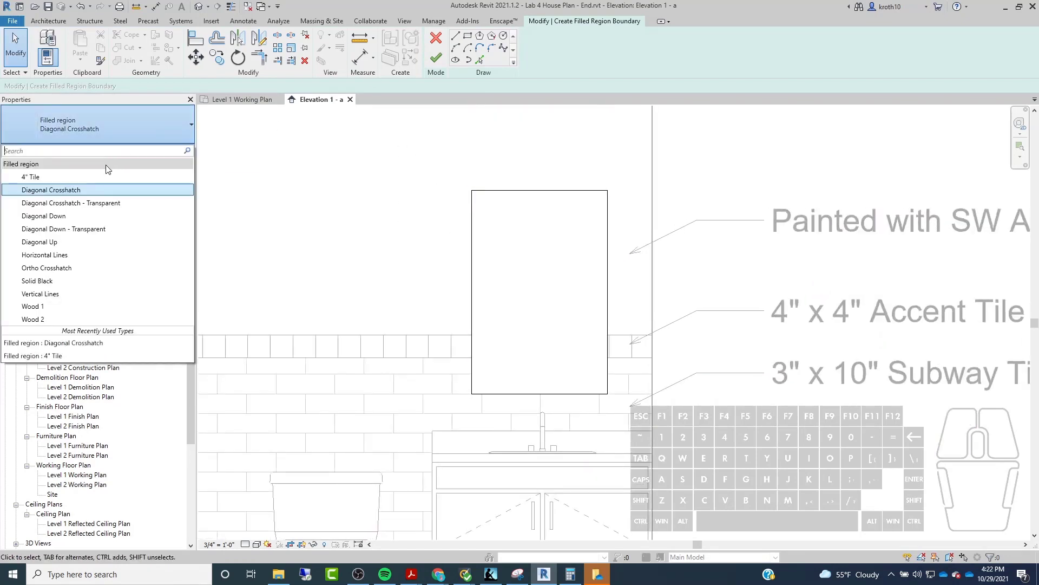
pyautogui.click(59, 191)
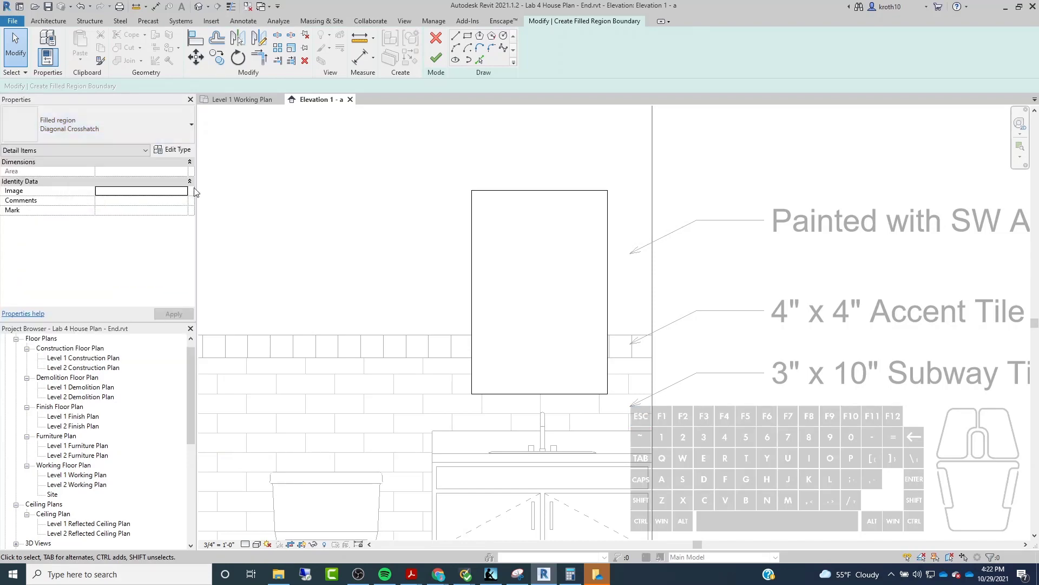
pyautogui.click(179, 150)
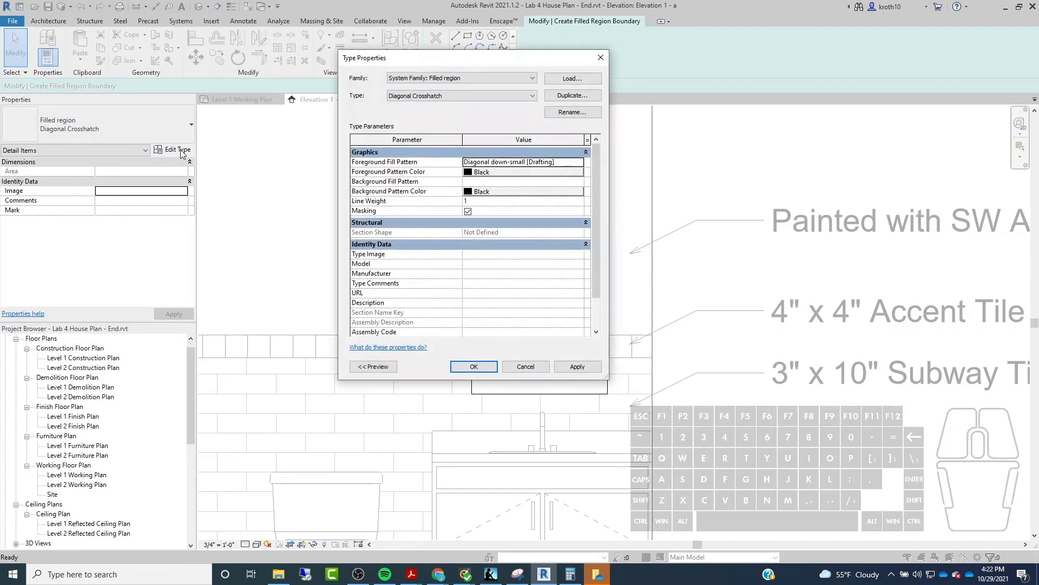
pyautogui.click(570, 97)
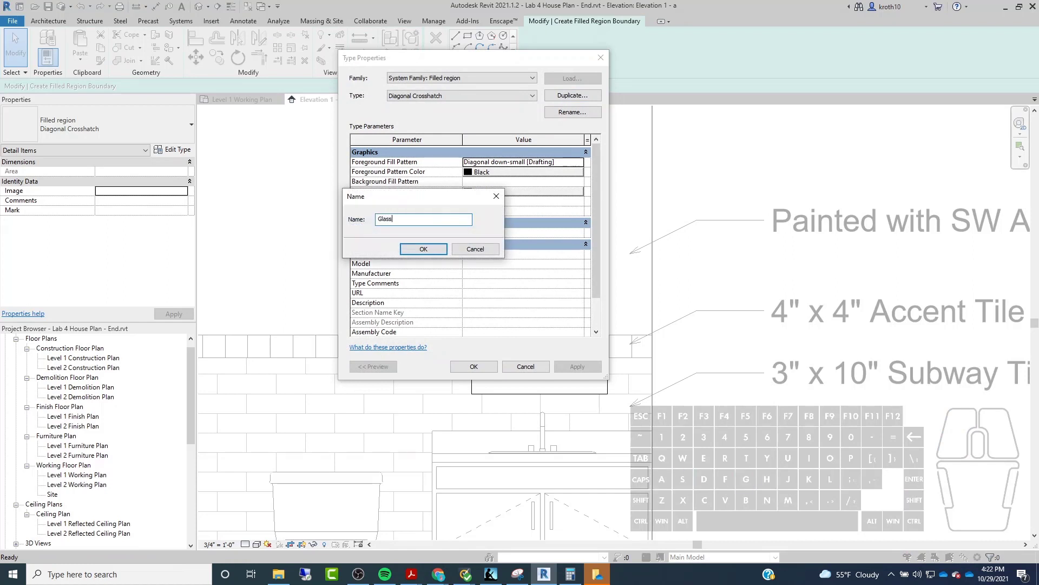
pyautogui.press('Return')
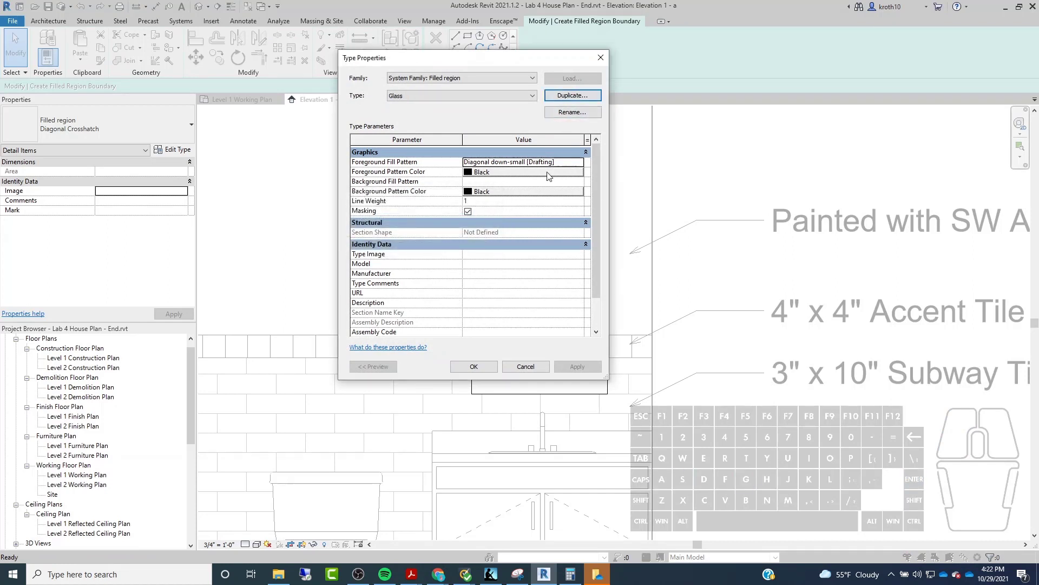
# Step: Browse the drafting fill patterns for the Glass type's foreground fill and cancel the type edits
pyautogui.click(582, 161)
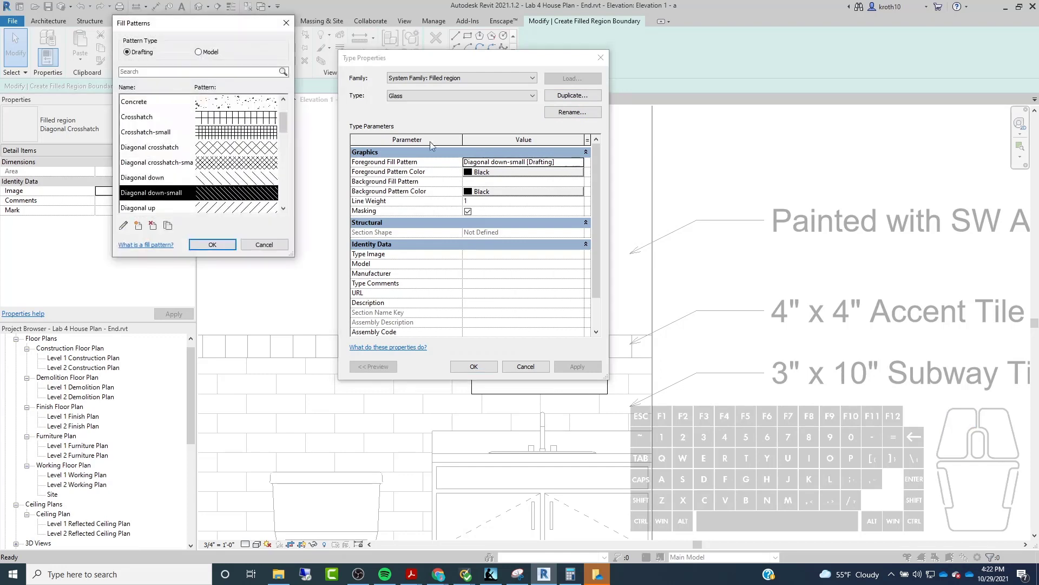
pyautogui.scroll(-7, 202, 121)
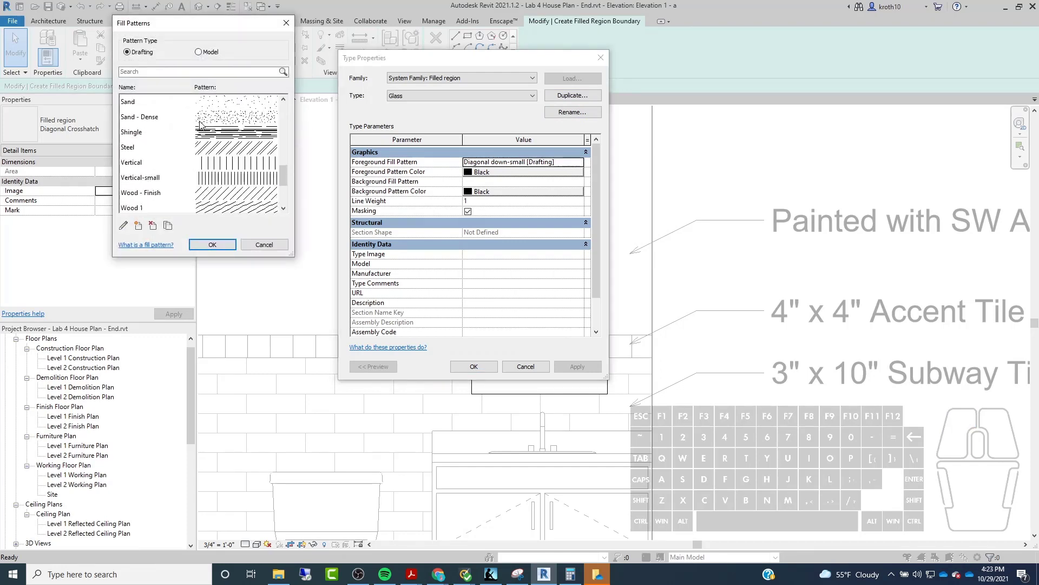
pyautogui.scroll(-2, 200, 125)
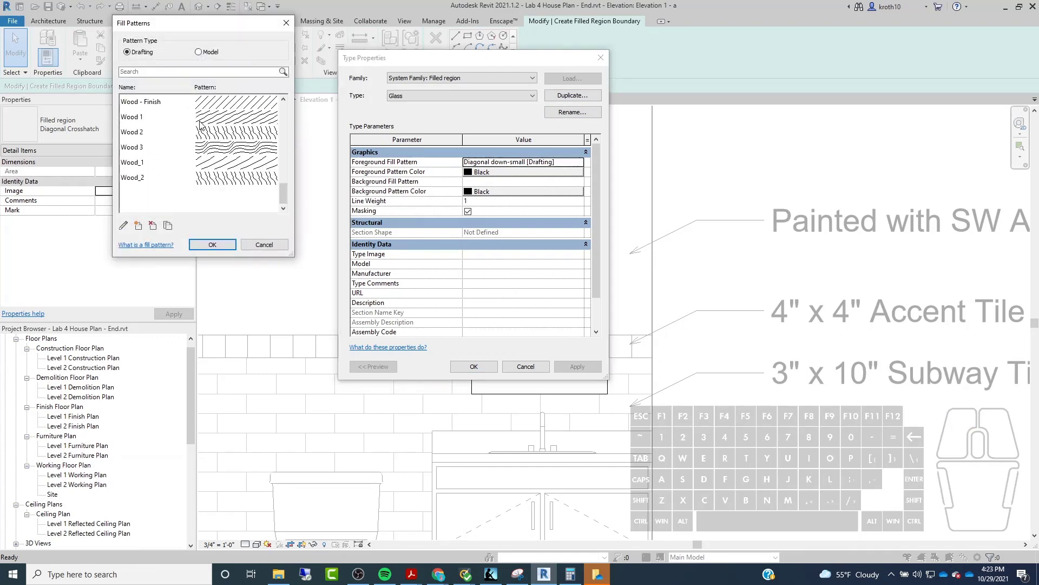
pyautogui.scroll(10, 200, 125)
pyautogui.scroll(-3, 200, 125)
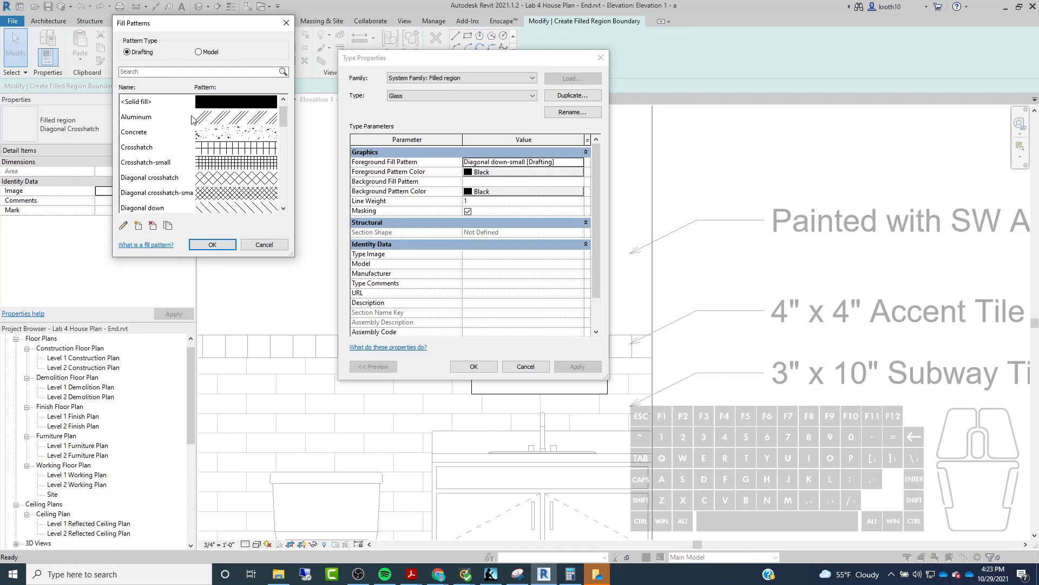
pyautogui.click(250, 137)
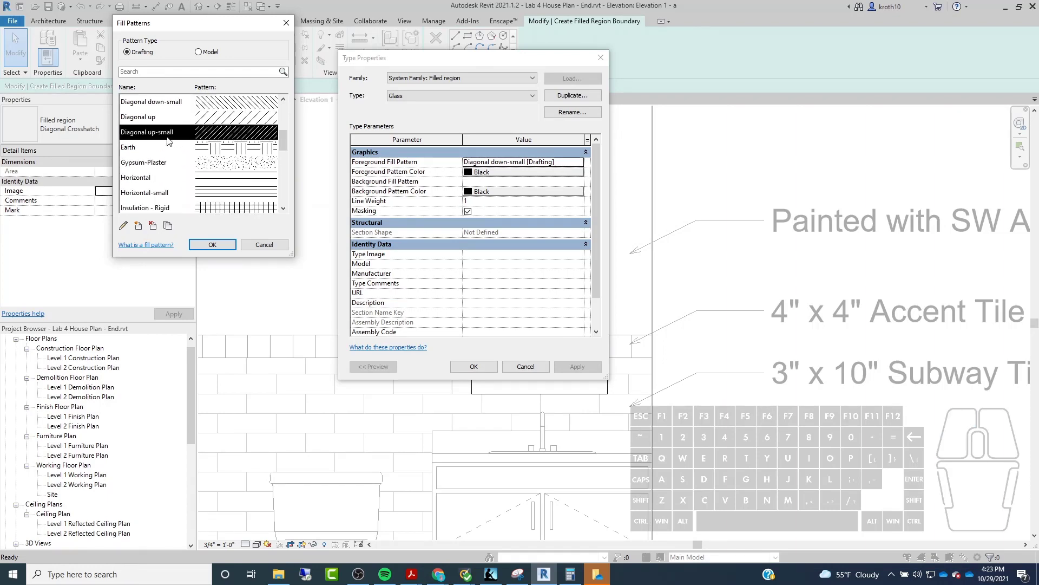
pyautogui.scroll(-15, 225, 130)
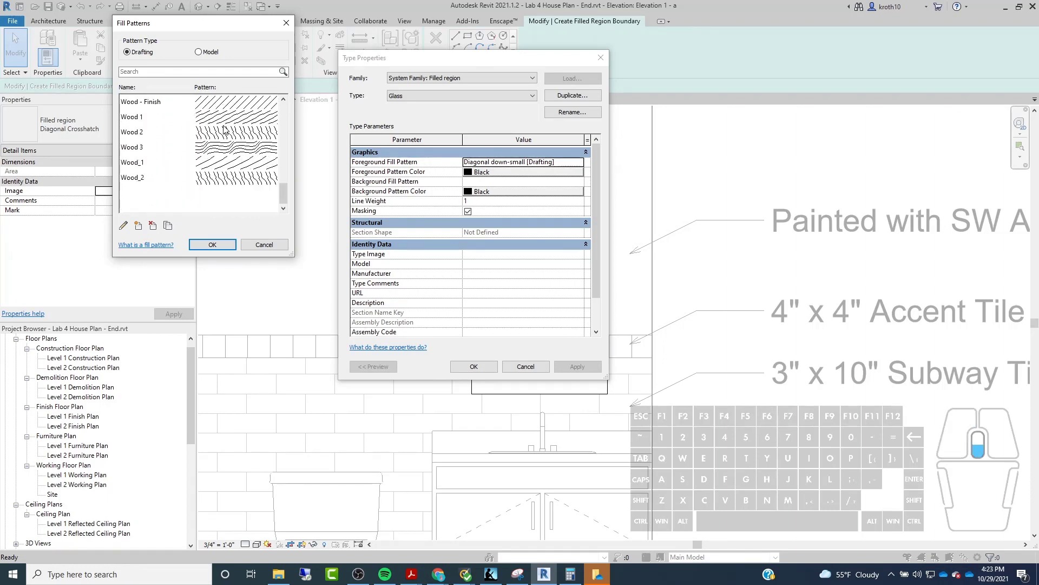
pyautogui.scroll(12, 225, 130)
pyautogui.click(213, 245)
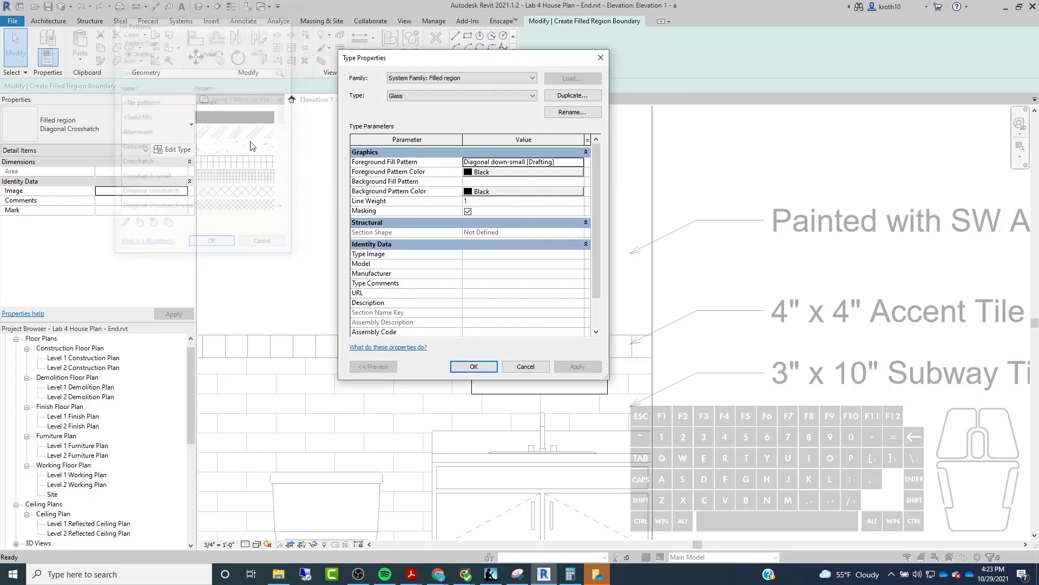
pyautogui.click(525, 367)
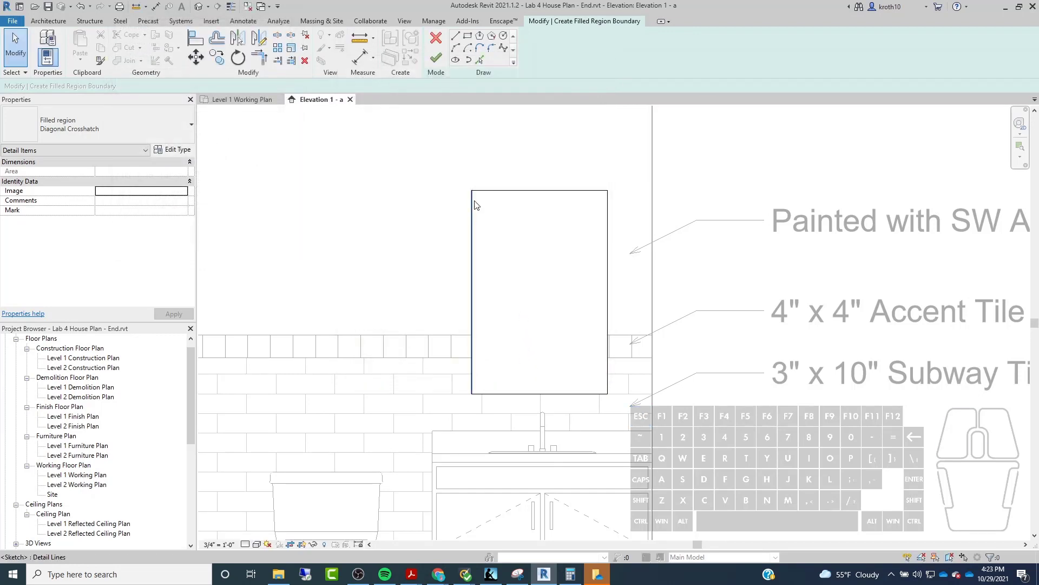
# Step: Discard the unfinished filled region sketch over the masking region
pyautogui.click(63, 22)
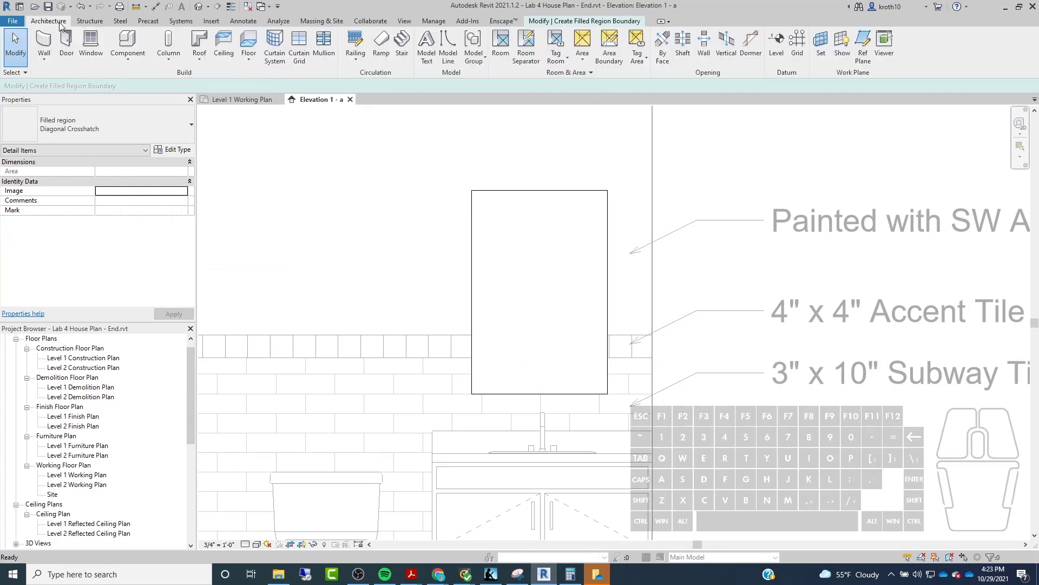
pyautogui.click(244, 22)
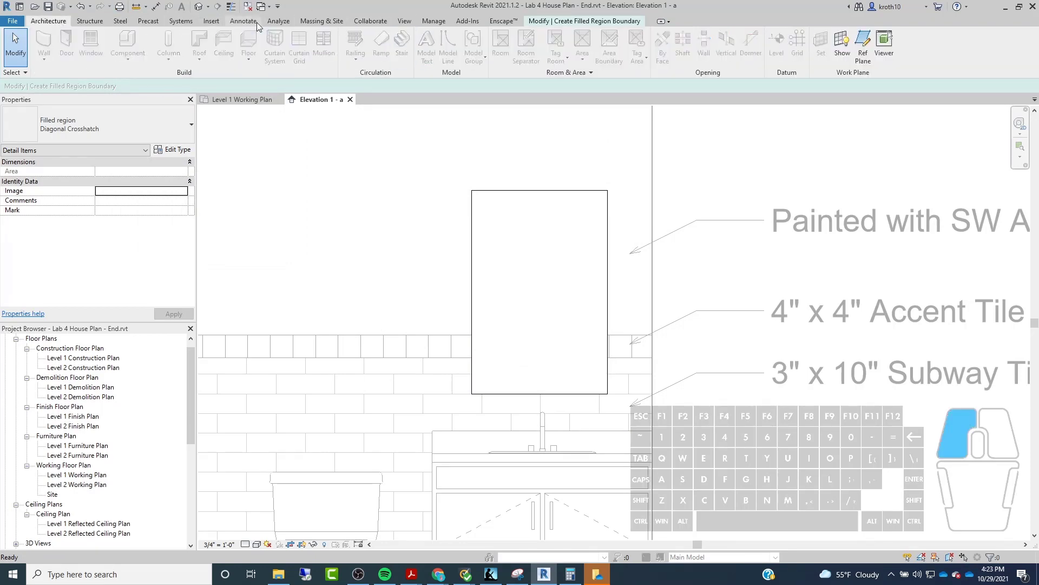
pyautogui.click(580, 22)
pyautogui.click(437, 38)
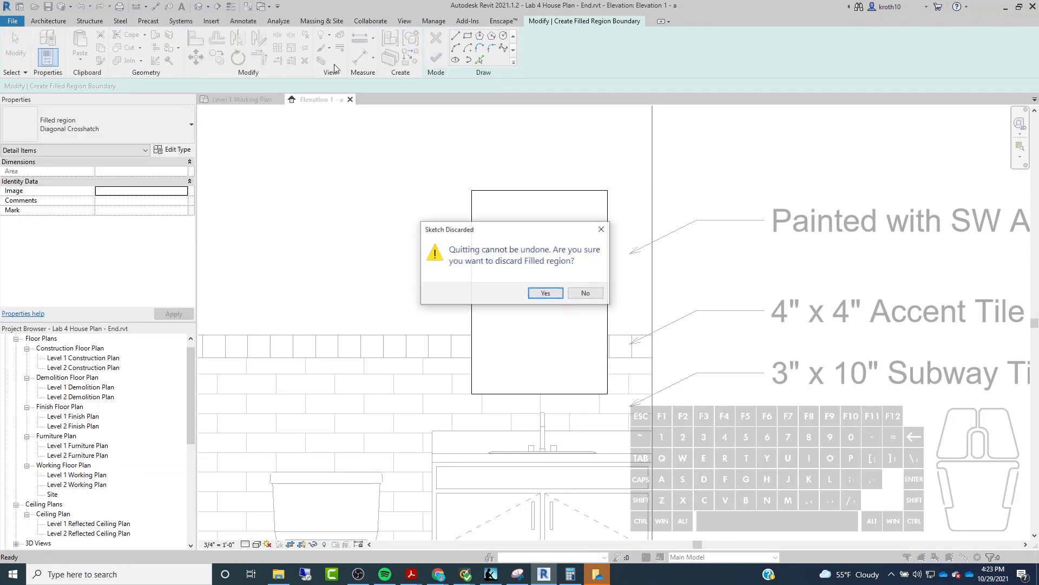
pyautogui.click(553, 294)
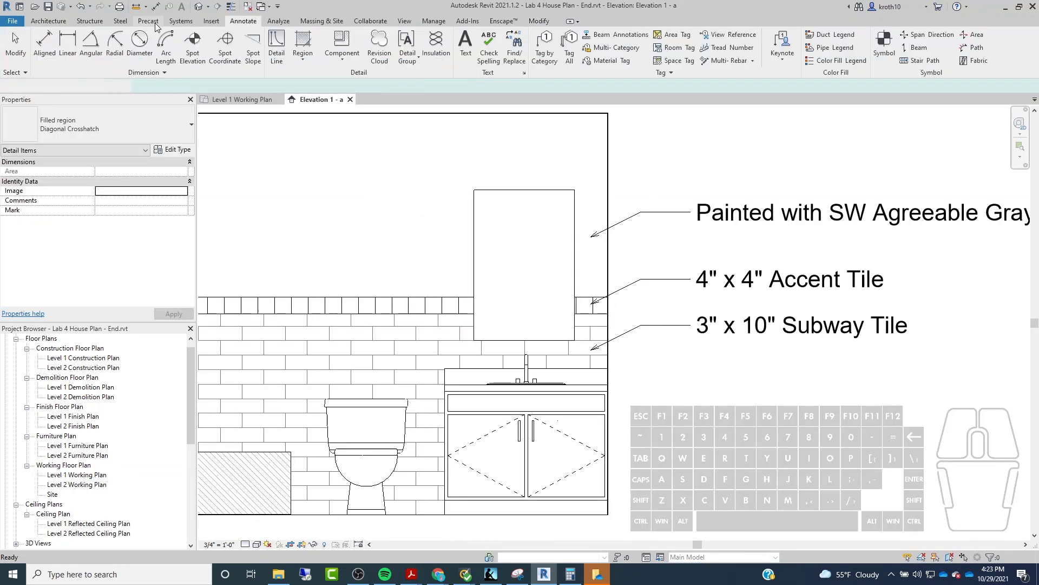
# Step: Draw two parallel 45° thin detail lines, about 4" and 8" long, in the upper left of the mirror rectangle
pyautogui.click(492, 230)
pyautogui.click(506, 218)
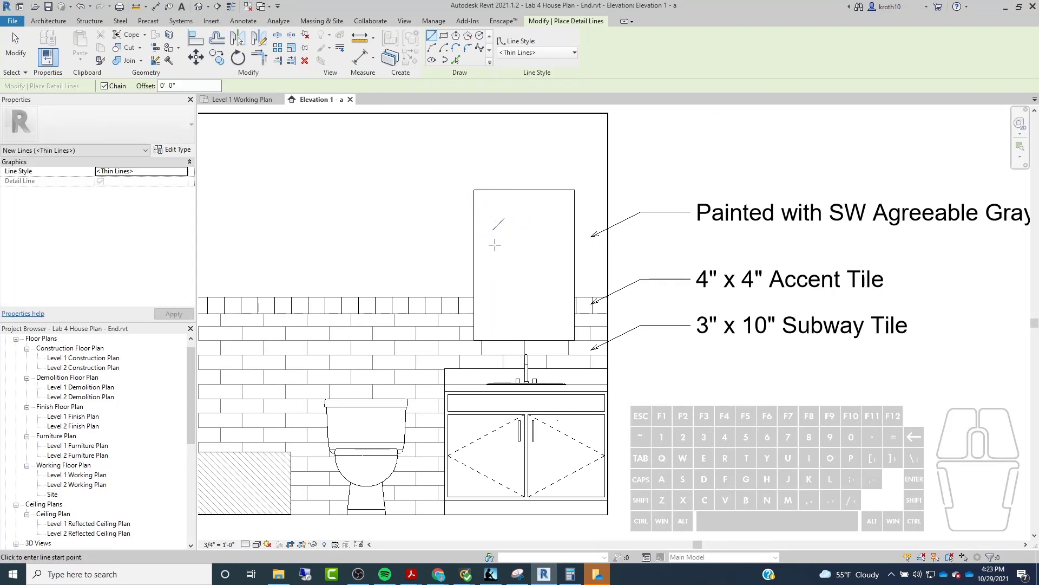
pyautogui.click(491, 238)
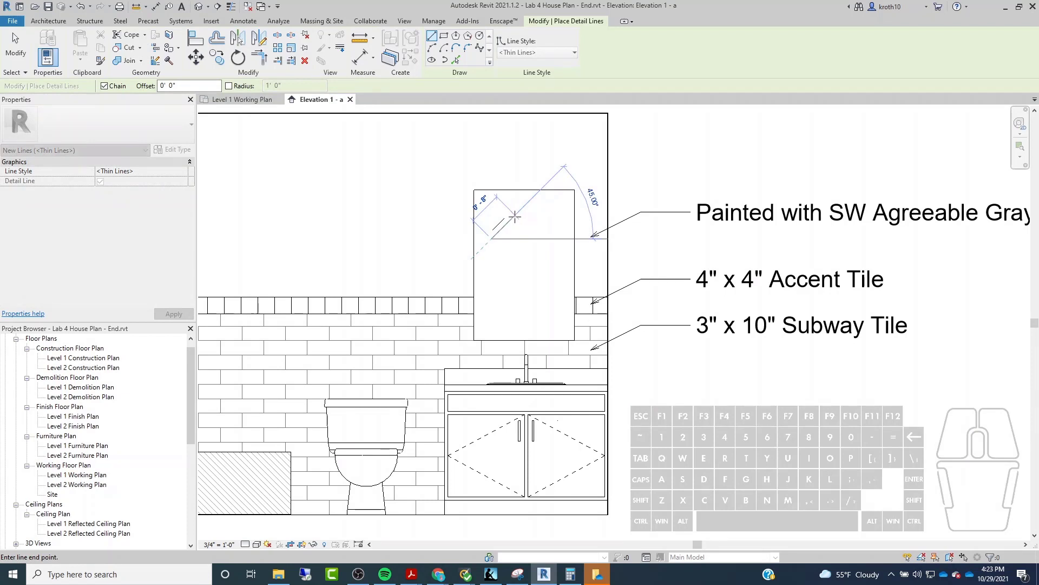
pyautogui.click(515, 216)
pyautogui.press('Escape')
pyautogui.press('Escape')
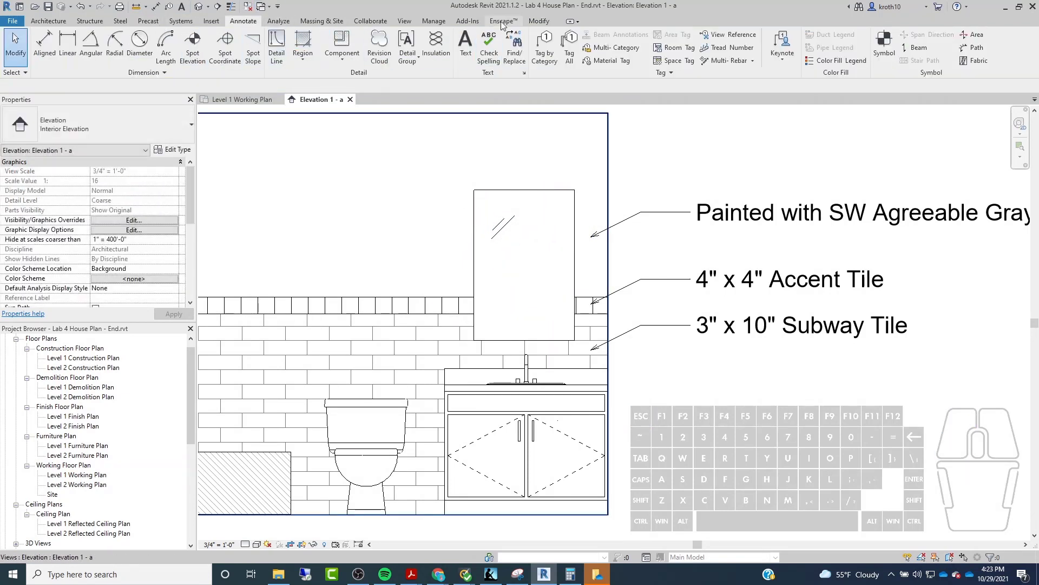
pyautogui.click(538, 20)
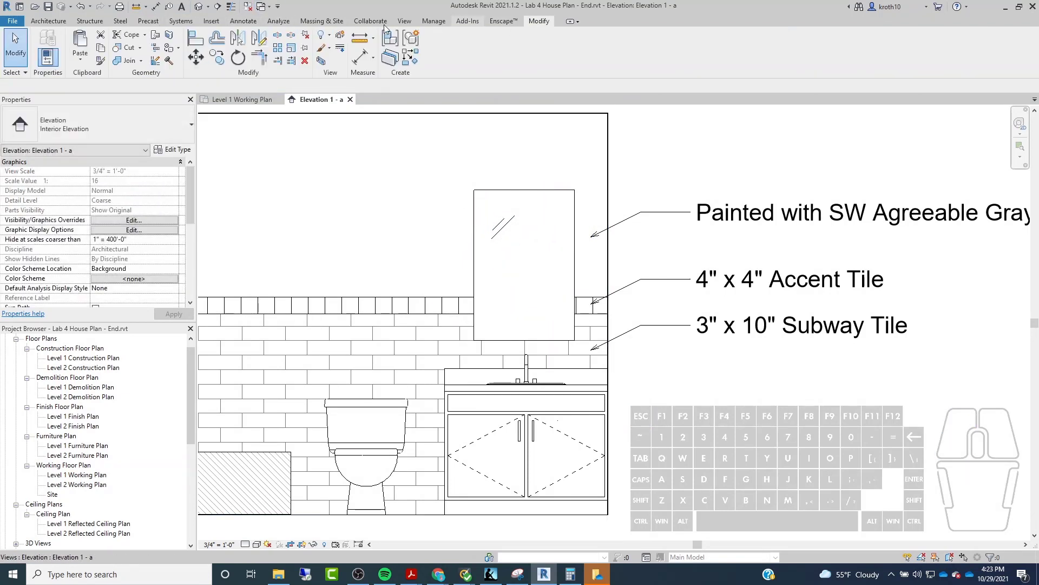
pyautogui.click(504, 226)
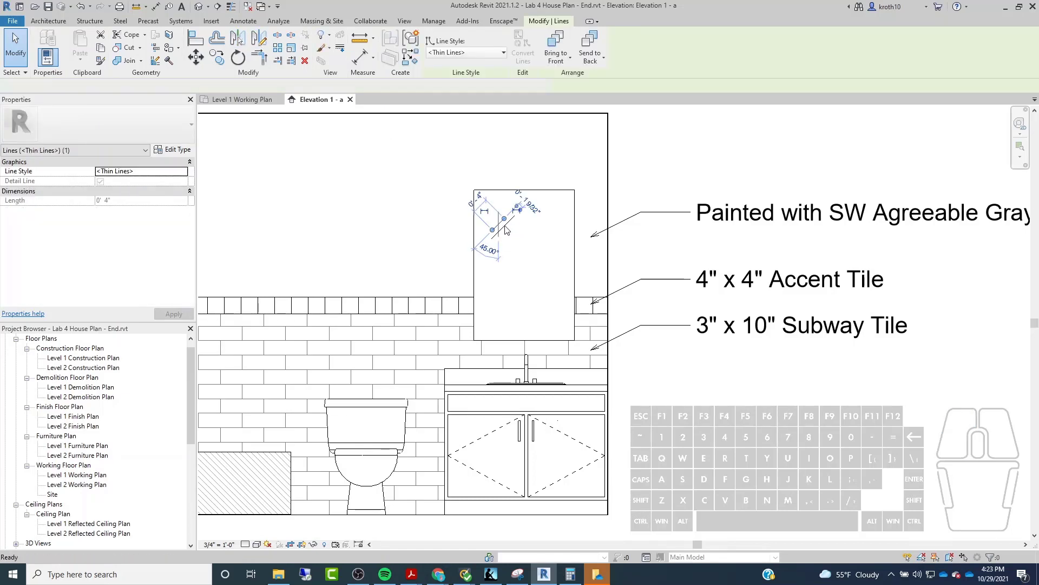
pyautogui.press('c')
pyautogui.press('s')
pyautogui.scroll(2, 506, 227)
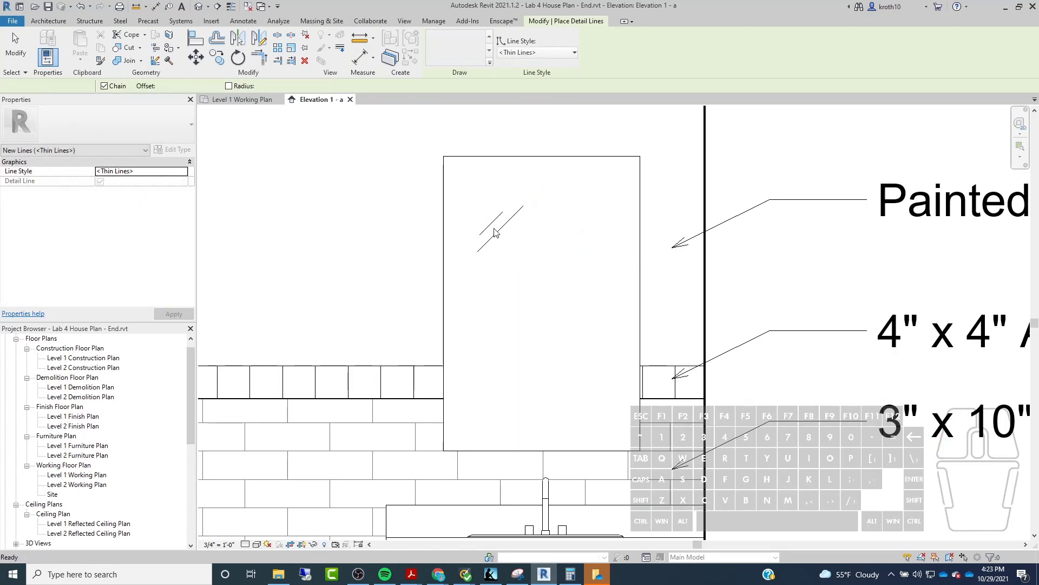
pyautogui.press('Escape')
# Step: Mirror a copy of the short 4" reflection line across the longer diagonal line
pyautogui.hotkey('ctrl', 'Left')
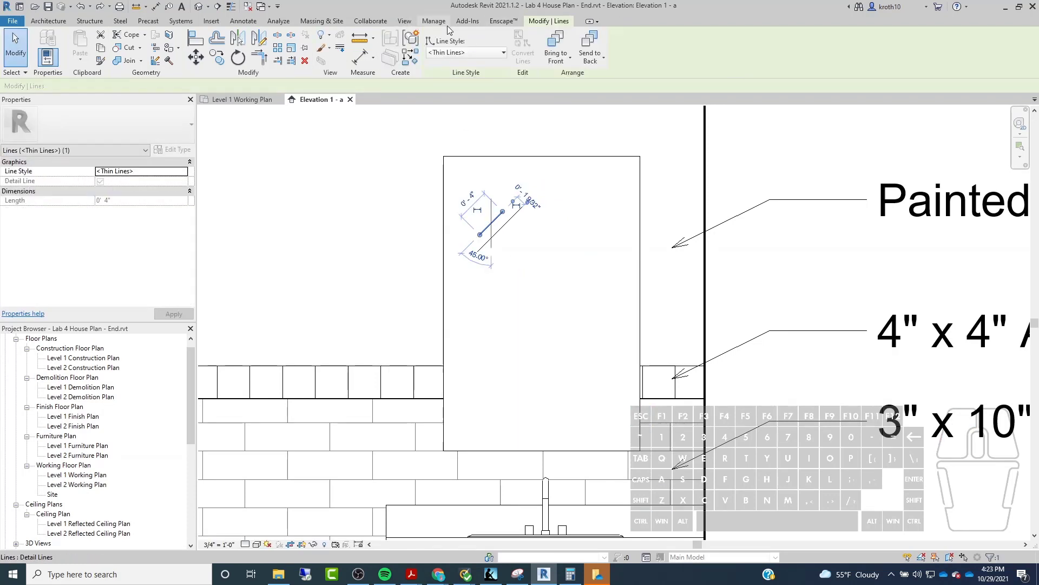
pyautogui.press('m')
pyautogui.press('m')
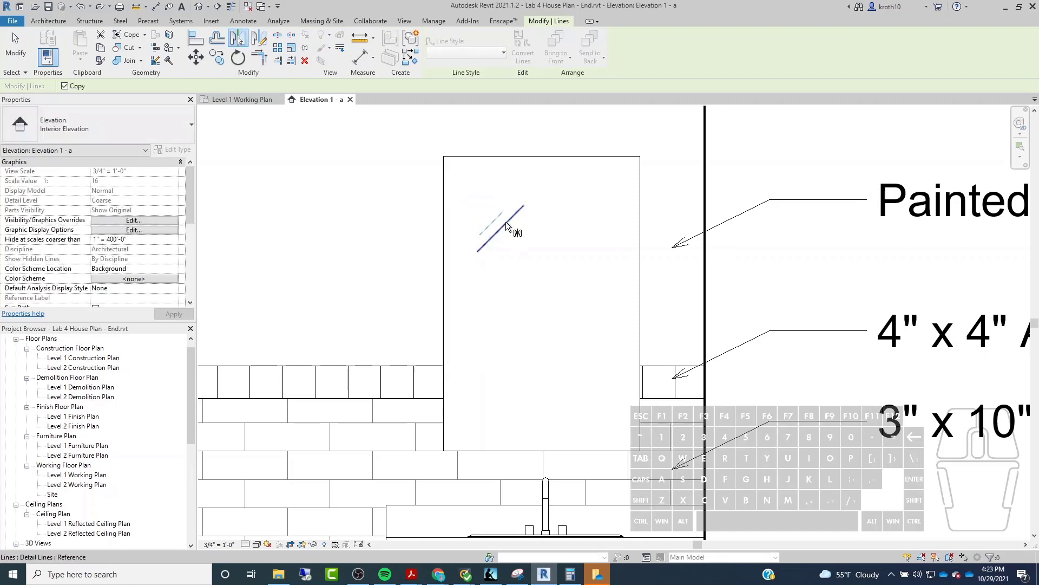
pyautogui.click(507, 227)
pyautogui.press('Escape')
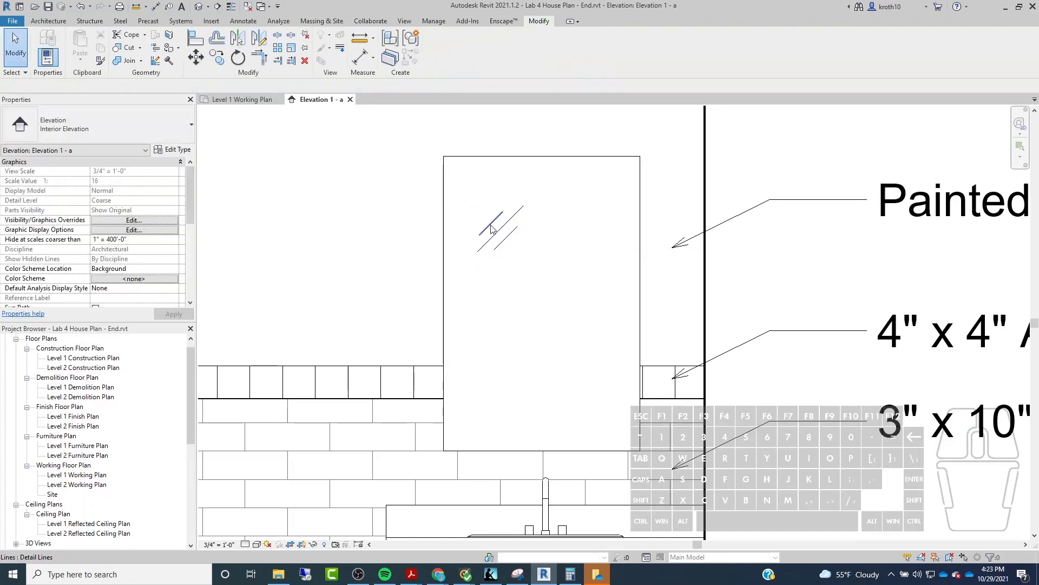
# Step: Copy the three reflection lines straight down to the mirror's lower left area, and place another copy immediately to the right of that set
pyautogui.click(498, 241)
pyautogui.moveTo(509, 245); pyautogui.dragTo(494, 167)
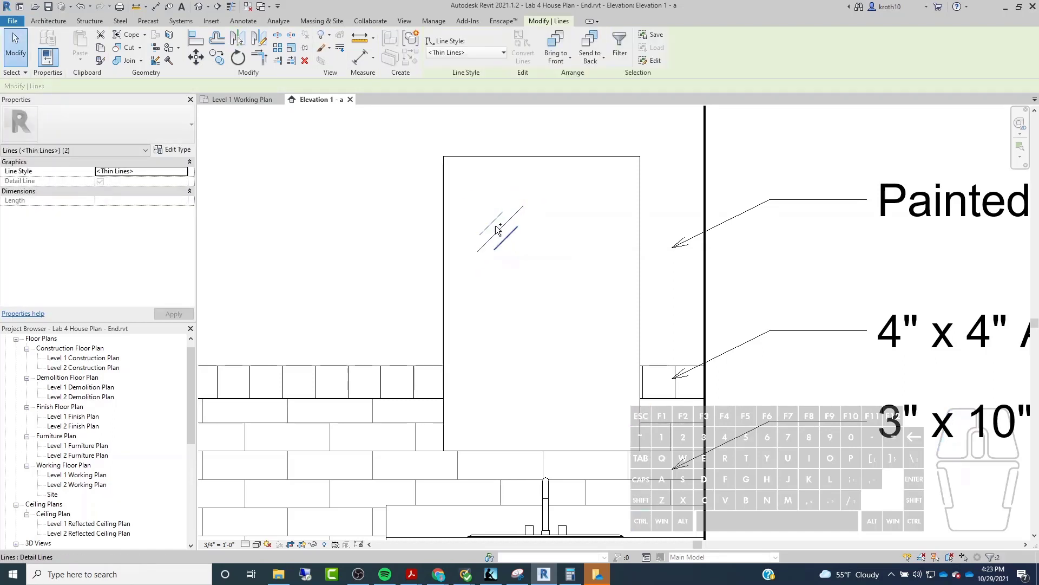
pyautogui.click(217, 57)
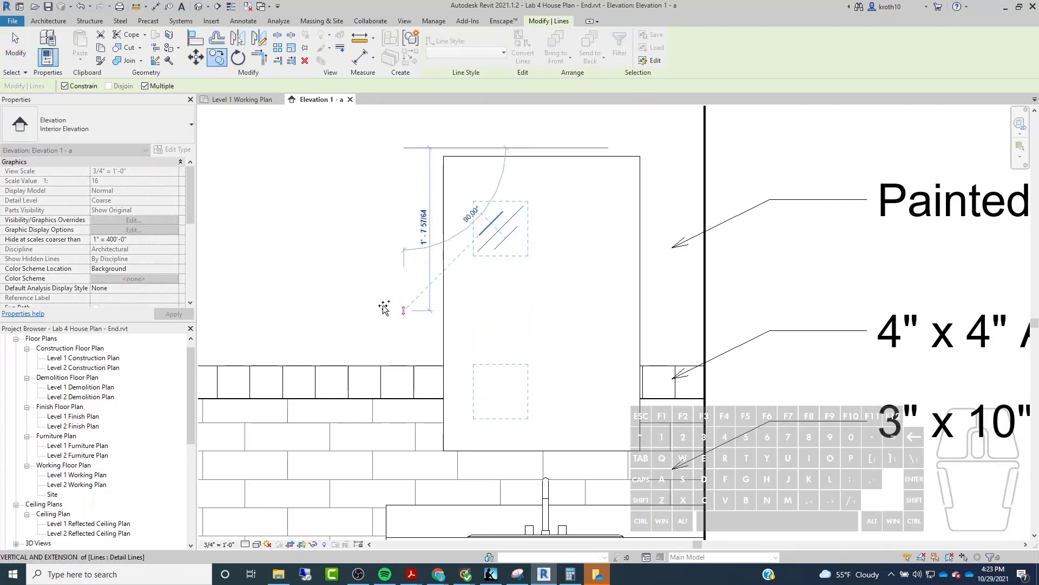
pyautogui.click(385, 287)
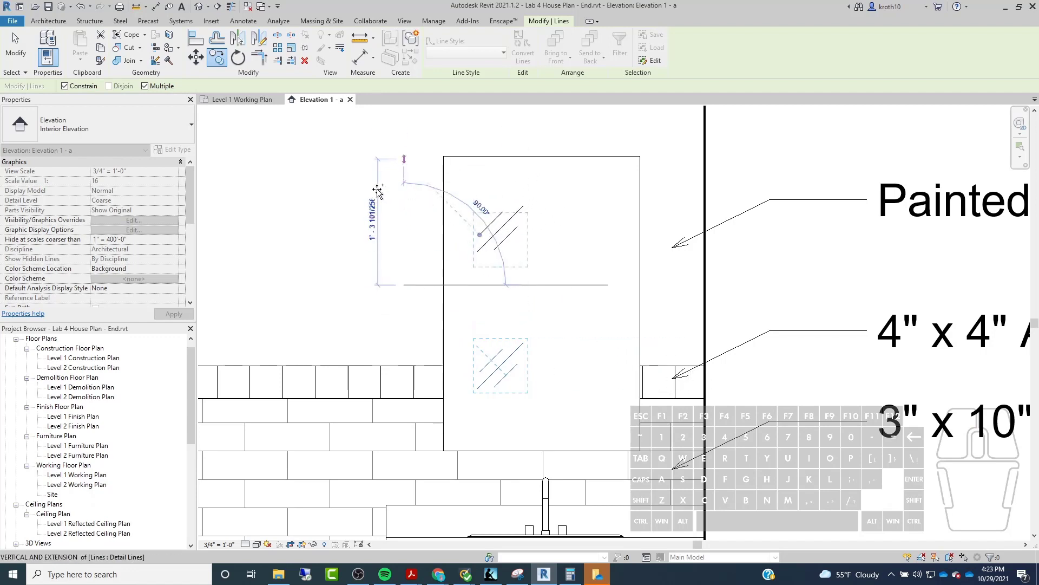
pyautogui.click(514, 236)
pyautogui.press('Escape')
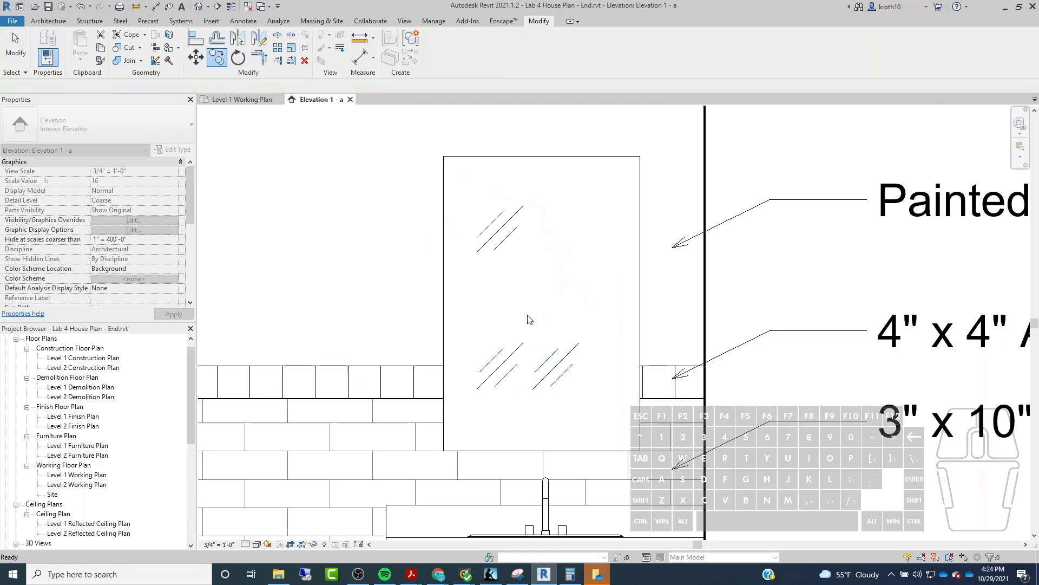
# Step: Nudge the lower right set of three reflection lines up and right to the mirror's middle right area
pyautogui.moveTo(528, 313)
pyautogui.mouseDown()
pyautogui.moveTo(567, 423)
pyautogui.moveTo(600, 404)
pyautogui.moveTo(598, 393)
pyautogui.mouseUp()
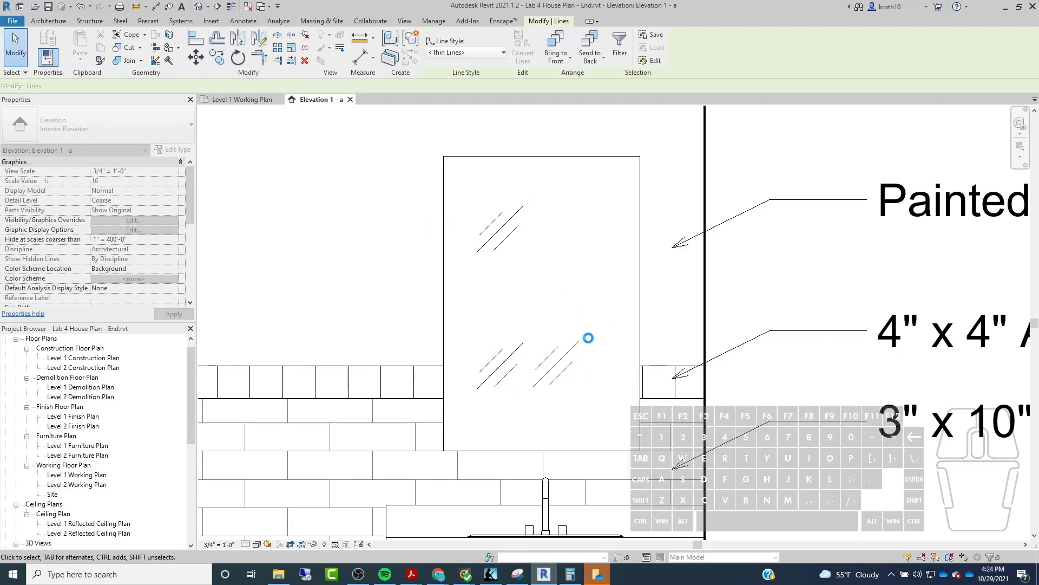
pyautogui.press('Up')
pyautogui.press('Up')
pyautogui.press('Up')
pyautogui.press('Up')
pyautogui.press('Up')
pyautogui.press('Up')
pyautogui.press('Right')
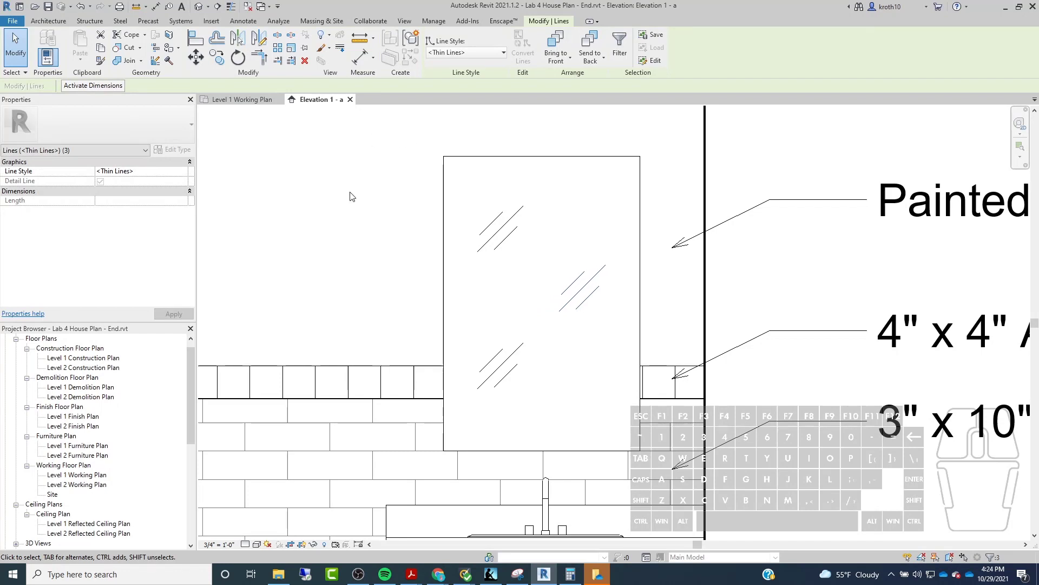
# Step: Shift all nine reflection lines slightly right and down together within the mirror
pyautogui.click(613, 418)
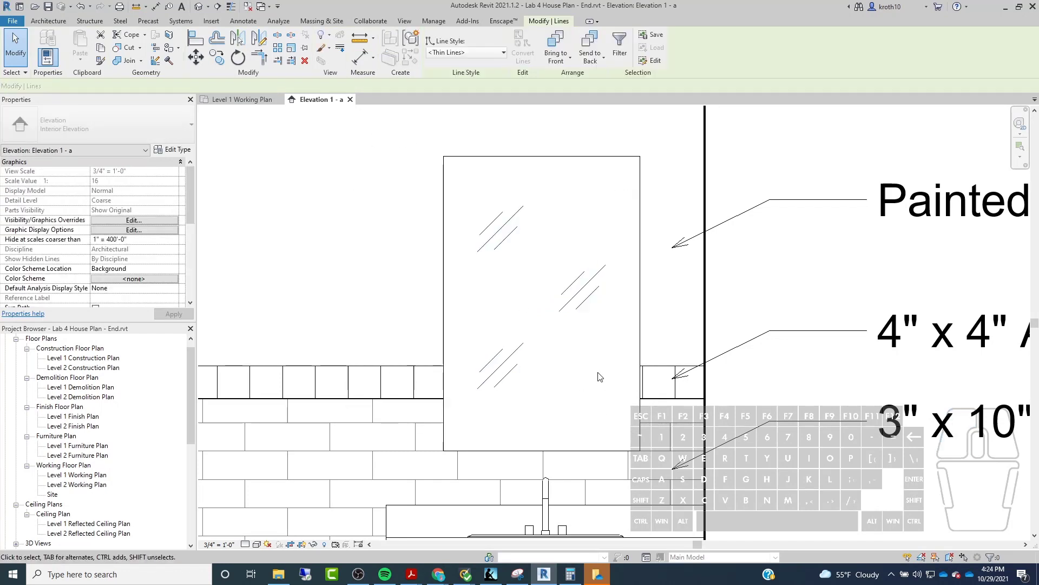
pyautogui.hotkey('ctrl', 'z')
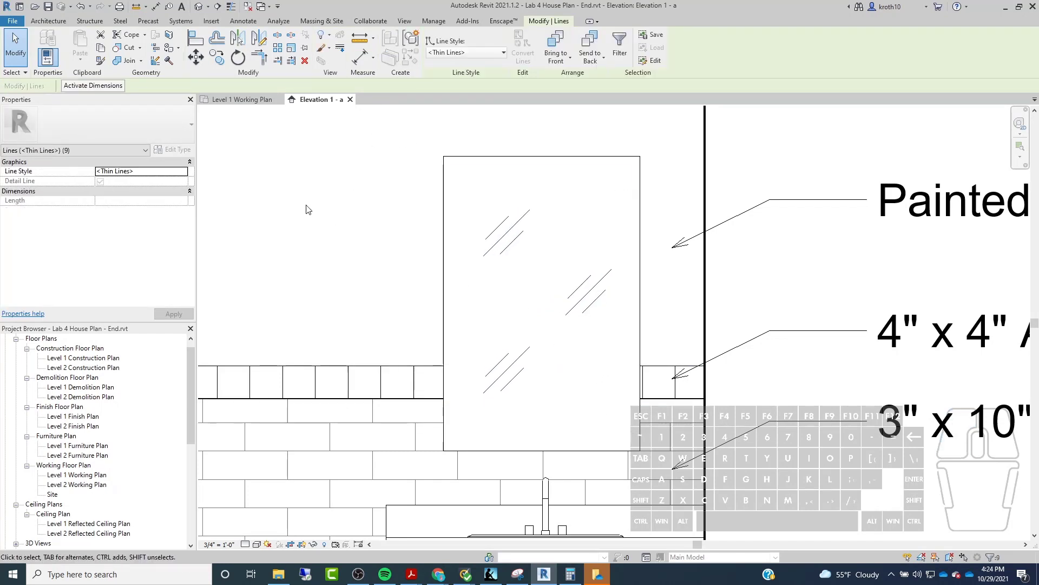
pyautogui.click(306, 209)
pyautogui.scroll(-1, 414, 252)
pyautogui.scroll(-1, 414, 253)
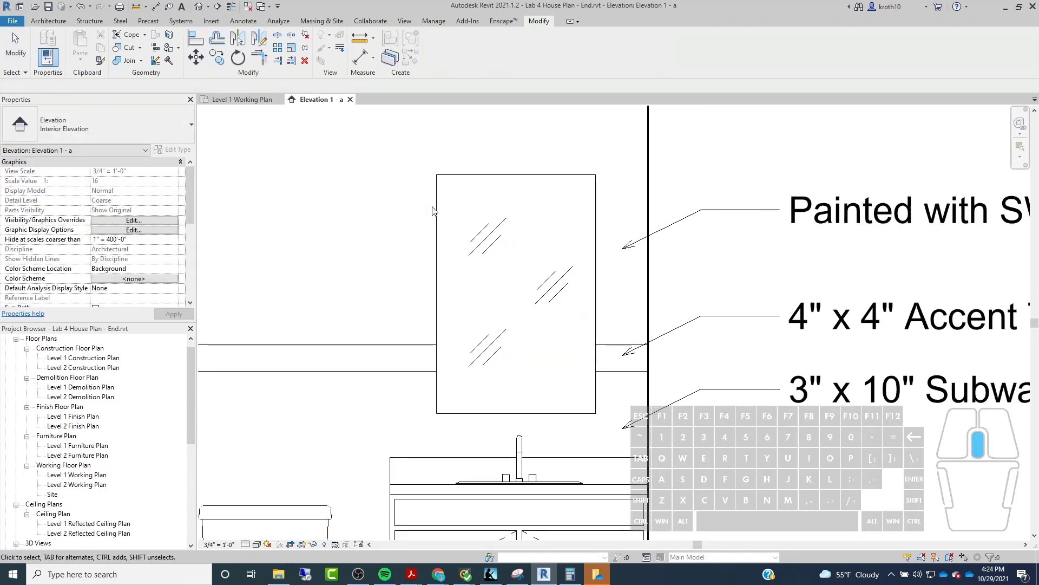
# Step: Edit the mirror region's boundary so all four edges use the Medium Lines style, and finish the sketch
pyautogui.scroll(1, 492, 200)
pyautogui.click(505, 197)
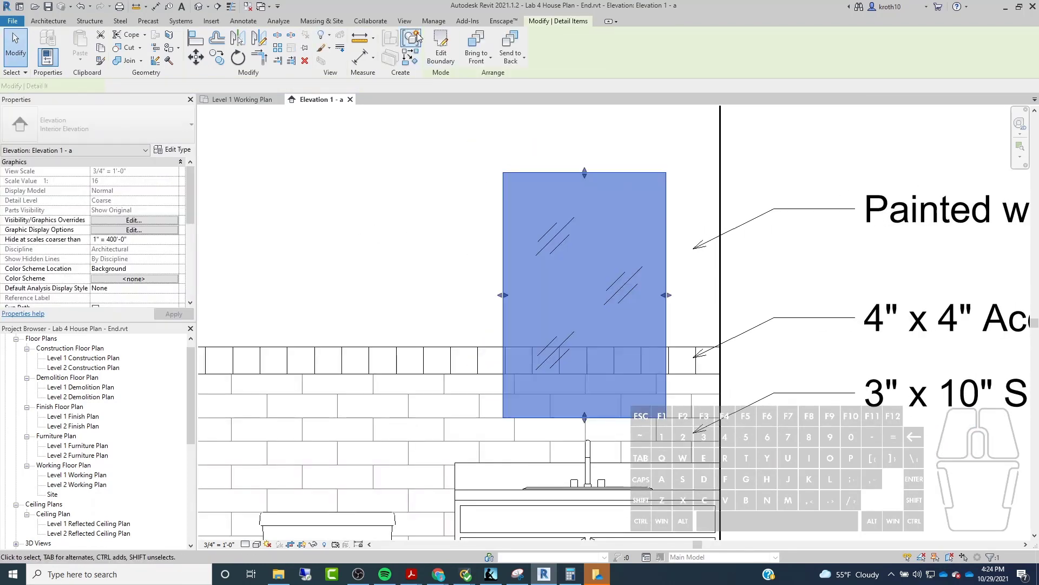
pyautogui.click(441, 47)
pyautogui.click(529, 172)
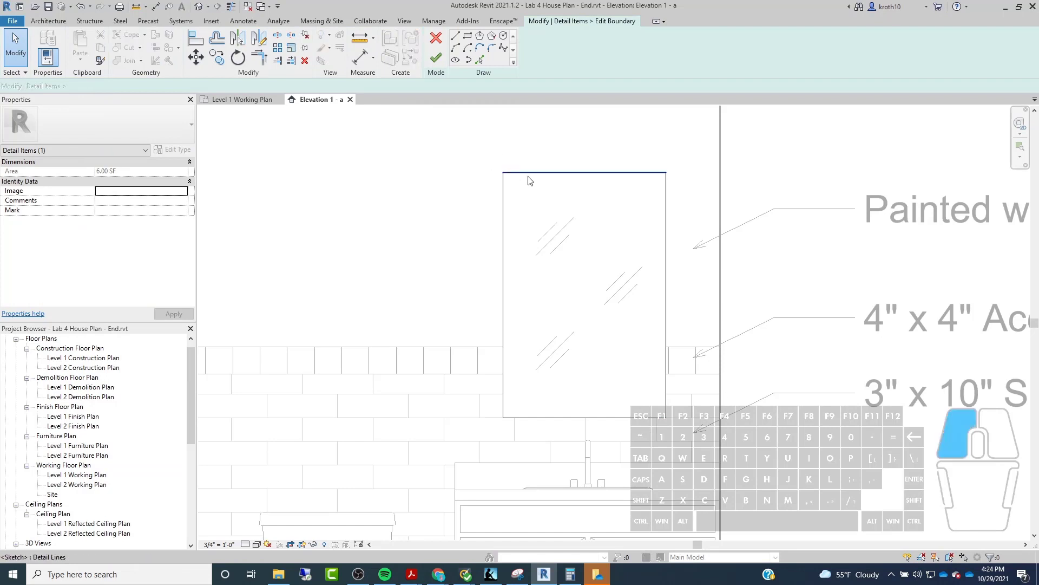
pyautogui.keyDown('ctrl'); pyautogui.click(662, 247); pyautogui.keyUp('ctrl')
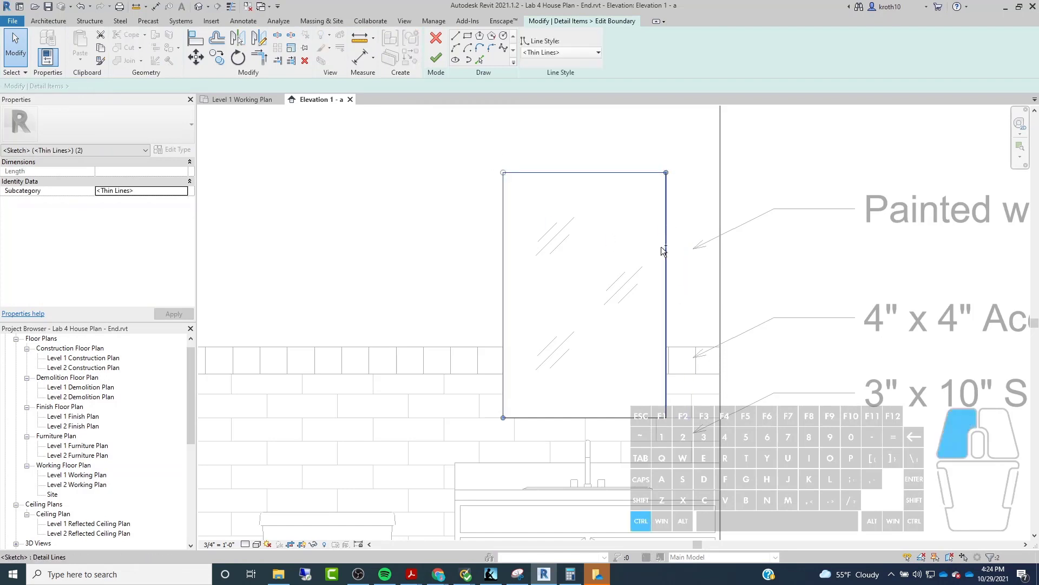
pyautogui.keyDown('ctrl'); pyautogui.click(594, 418); pyautogui.keyUp('ctrl')
pyautogui.click(538, 52)
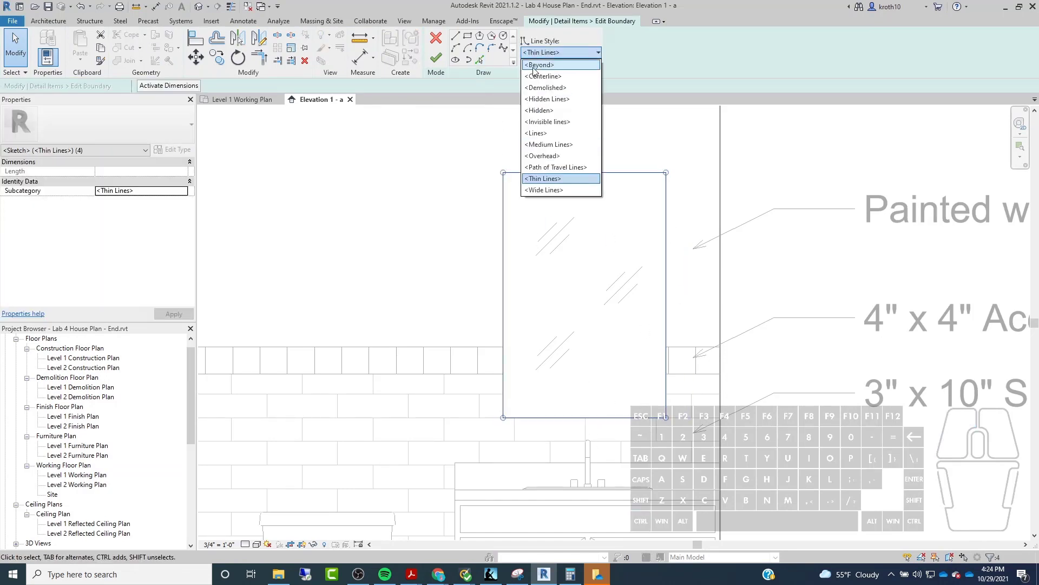
pyautogui.click(554, 144)
pyautogui.click(436, 58)
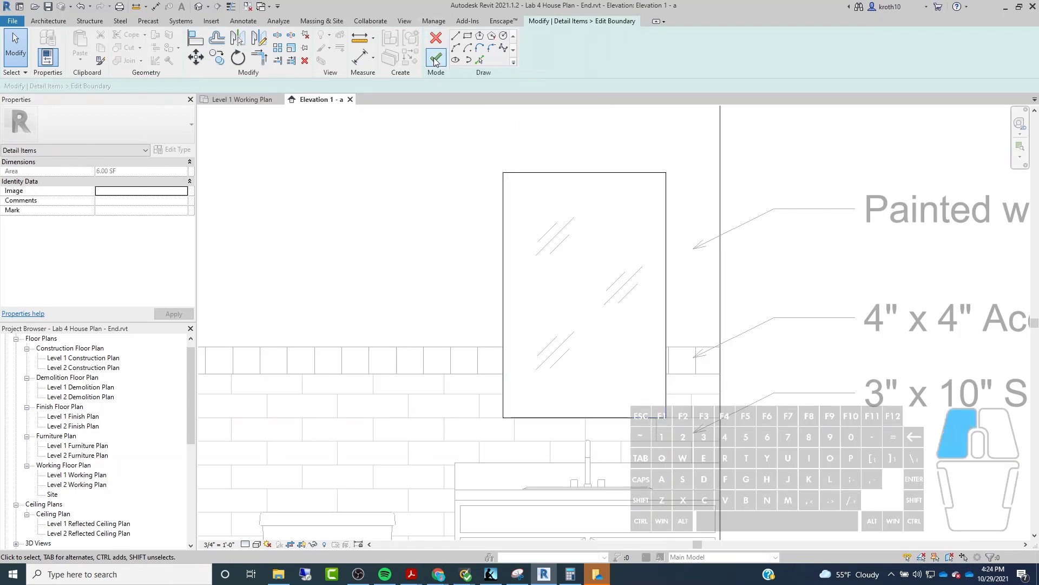
pyautogui.scroll(-1, 341, 304)
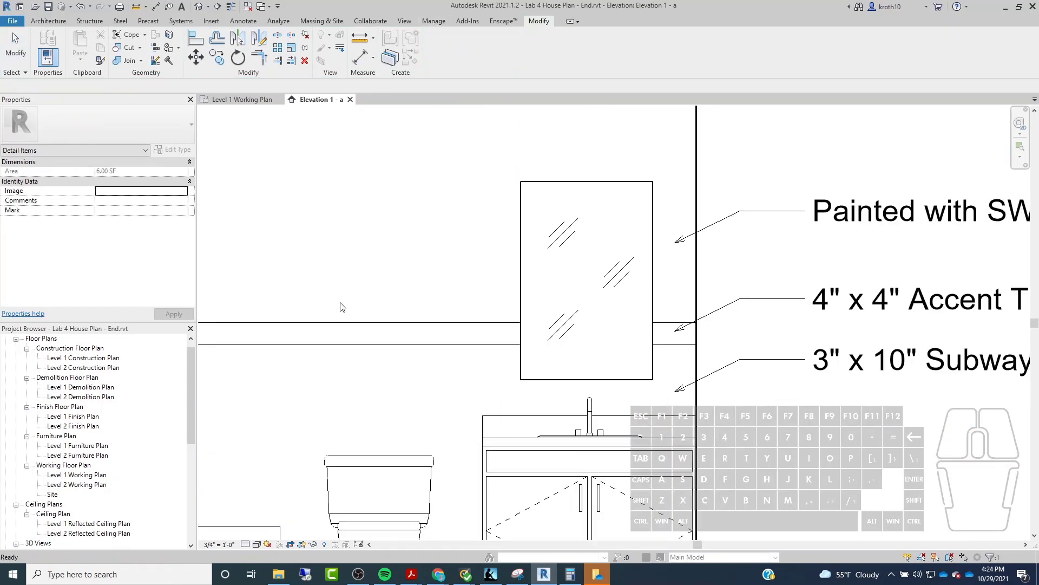
pyautogui.press('Escape')
pyautogui.scroll(-3, 561, 217)
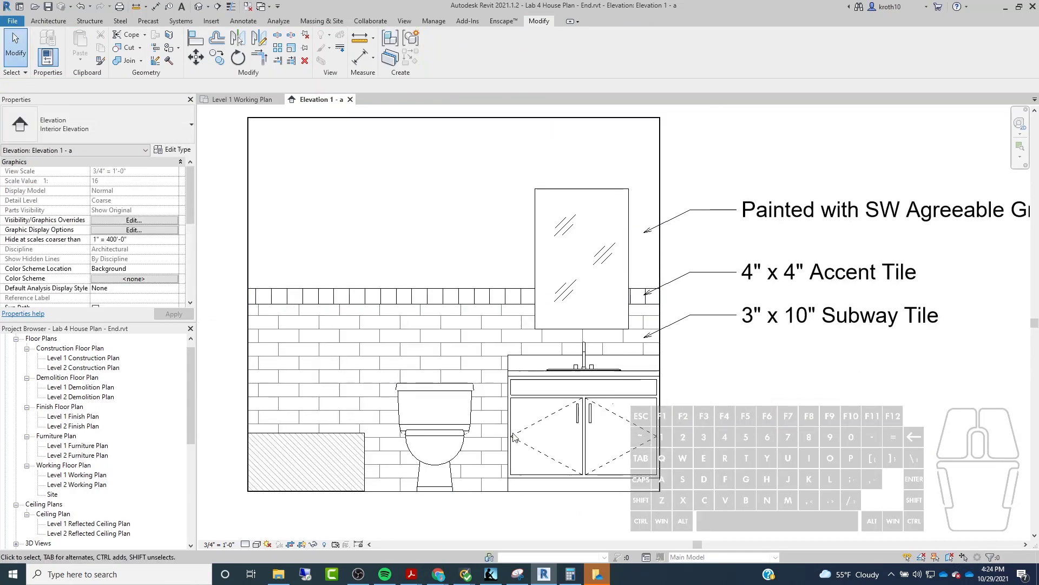
# Step: Draw a horizontal thin detail line 8' 9 3/4" long along the floor, from the left wall corner to the right wall corner
pyautogui.scroll(3, 564, 281)
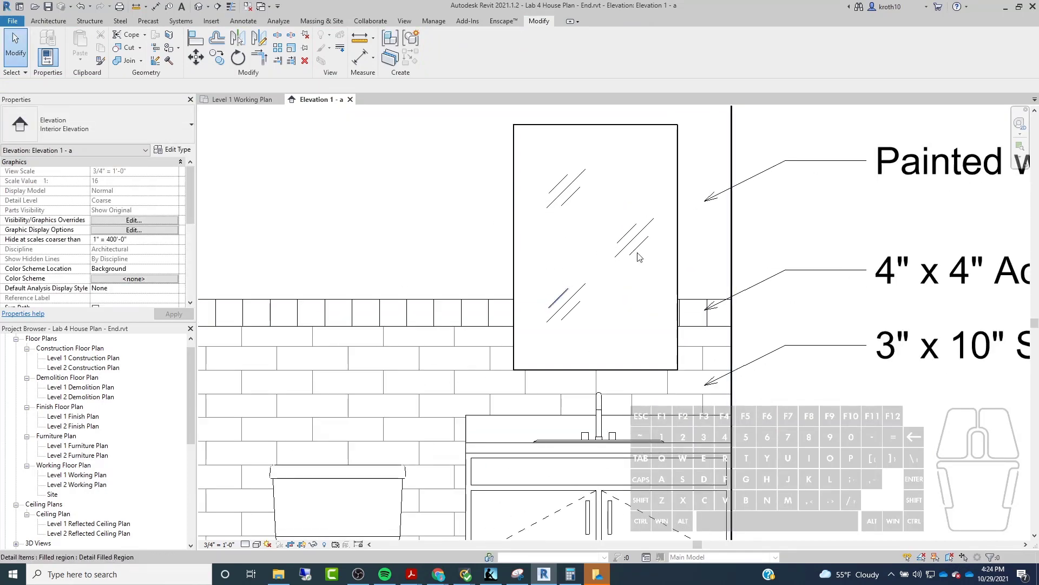
pyautogui.scroll(-2, 362, 194)
pyautogui.moveTo(362, 194); pyautogui.dragTo(392, 196, button='middle')
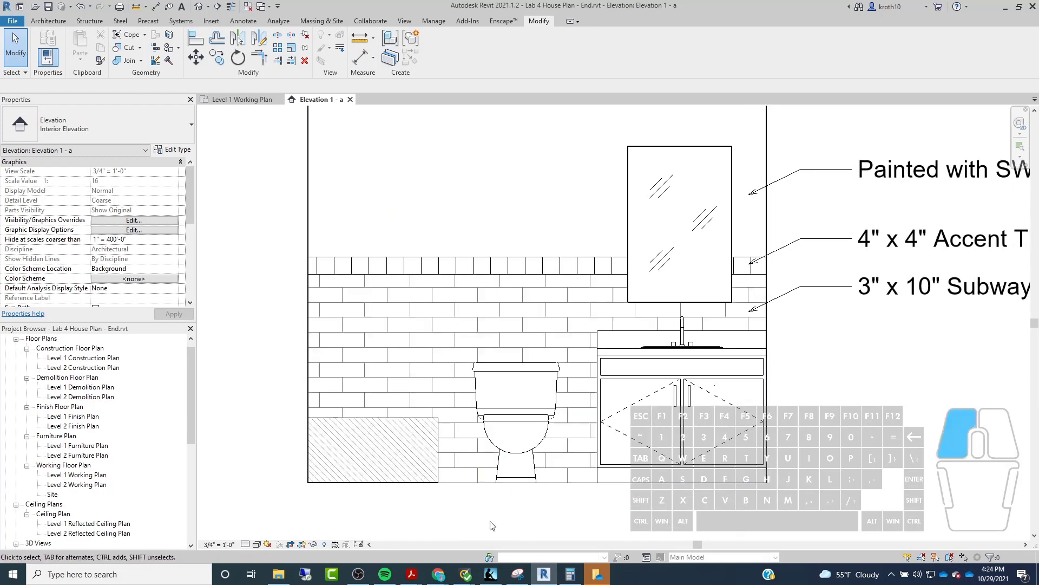
pyautogui.scroll(2, 492, 504)
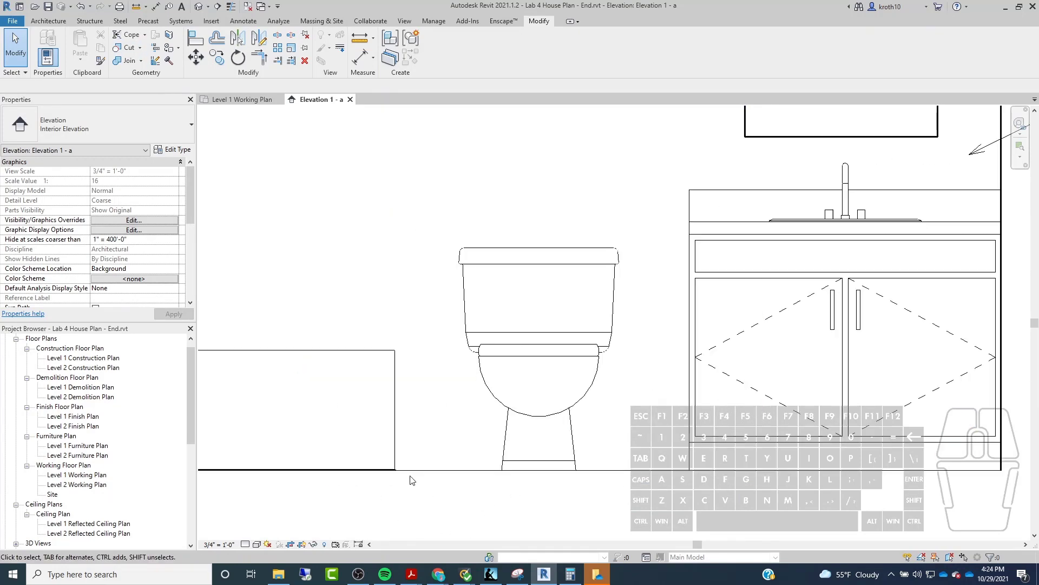
pyautogui.scroll(-2, 448, 440)
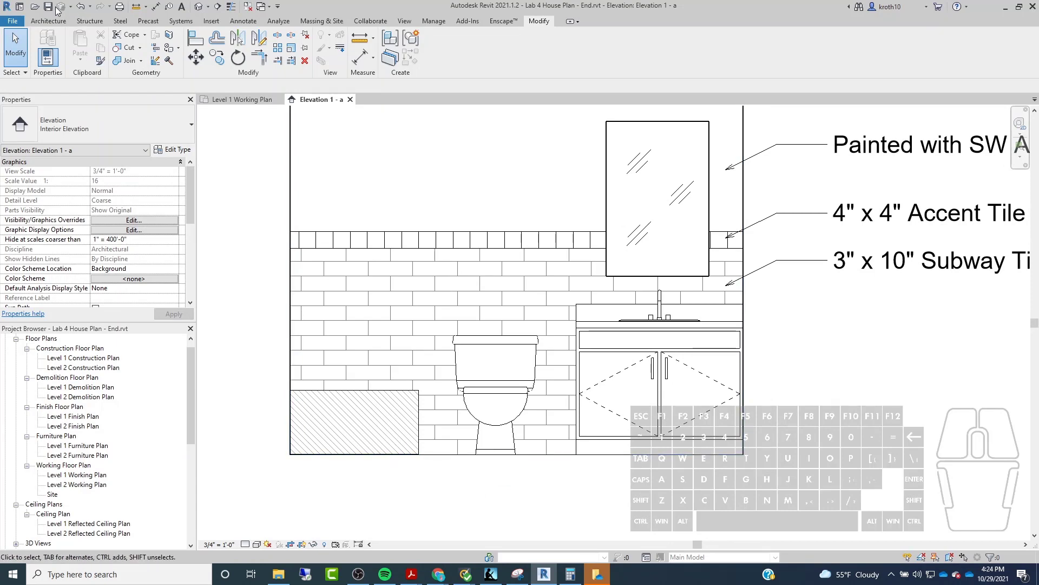
pyautogui.click(49, 22)
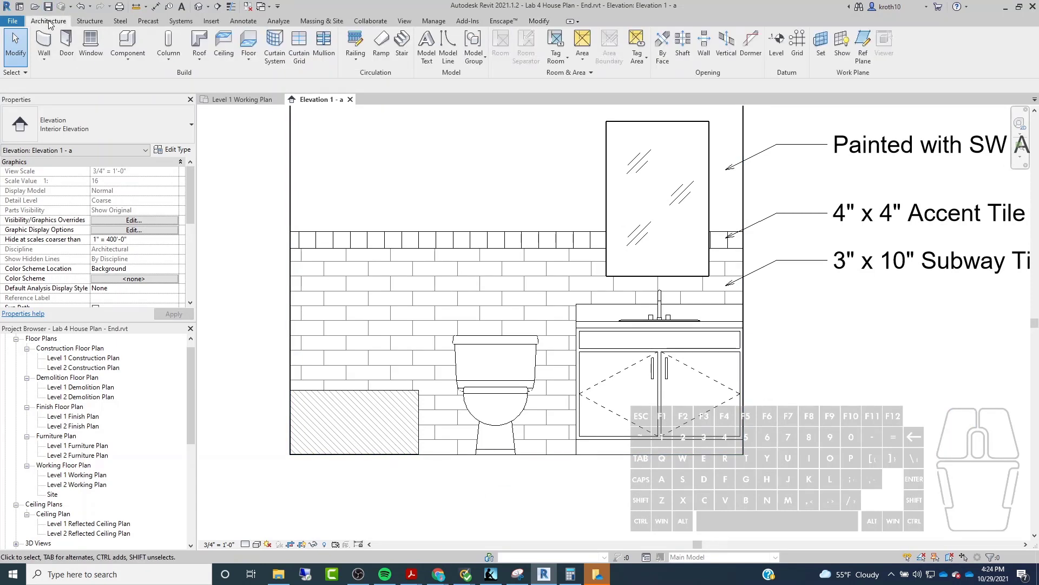
pyautogui.click(245, 20)
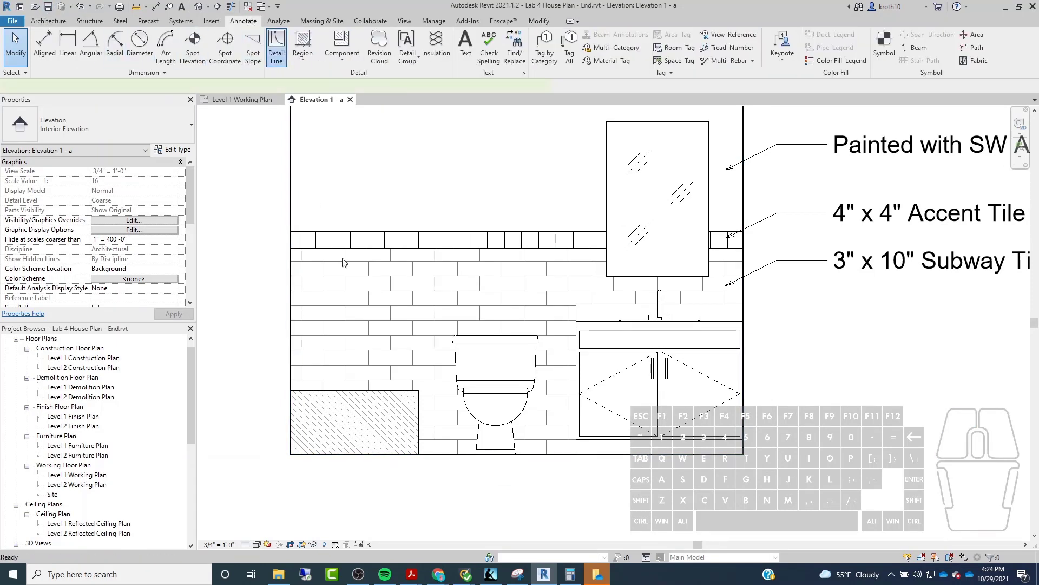
pyautogui.click(291, 454)
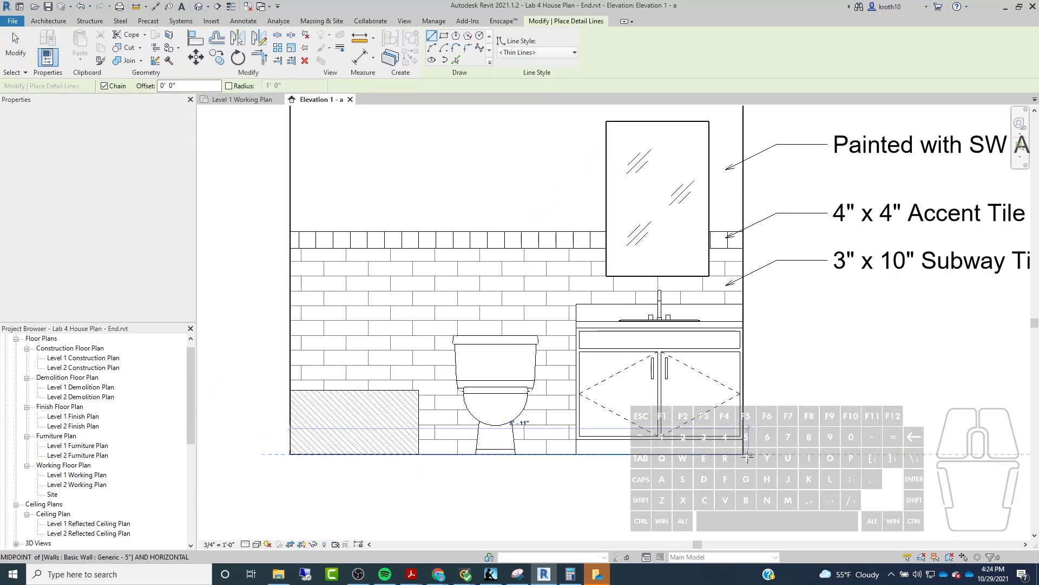
pyautogui.press('Escape')
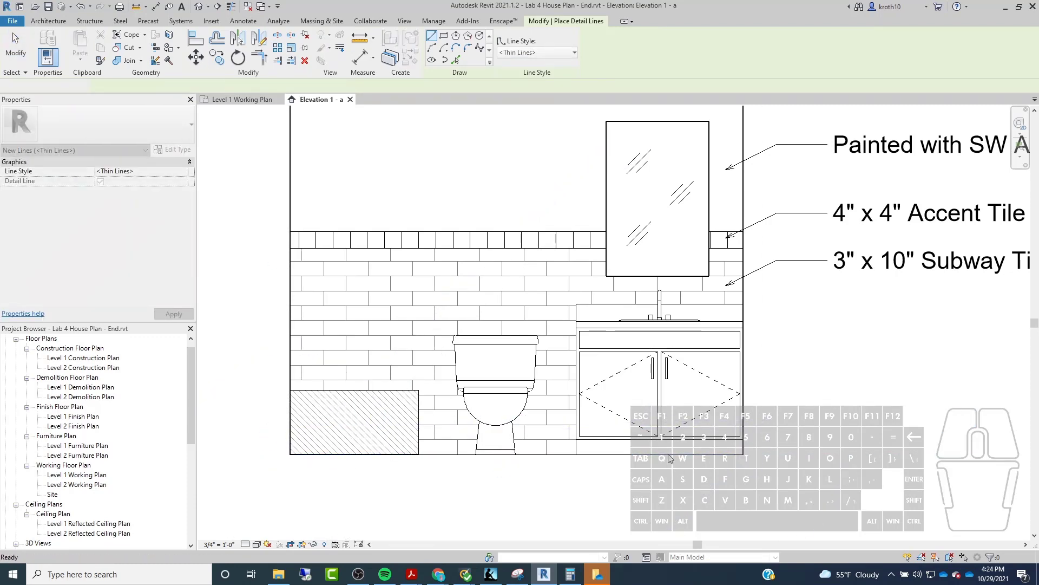
pyautogui.press('Escape')
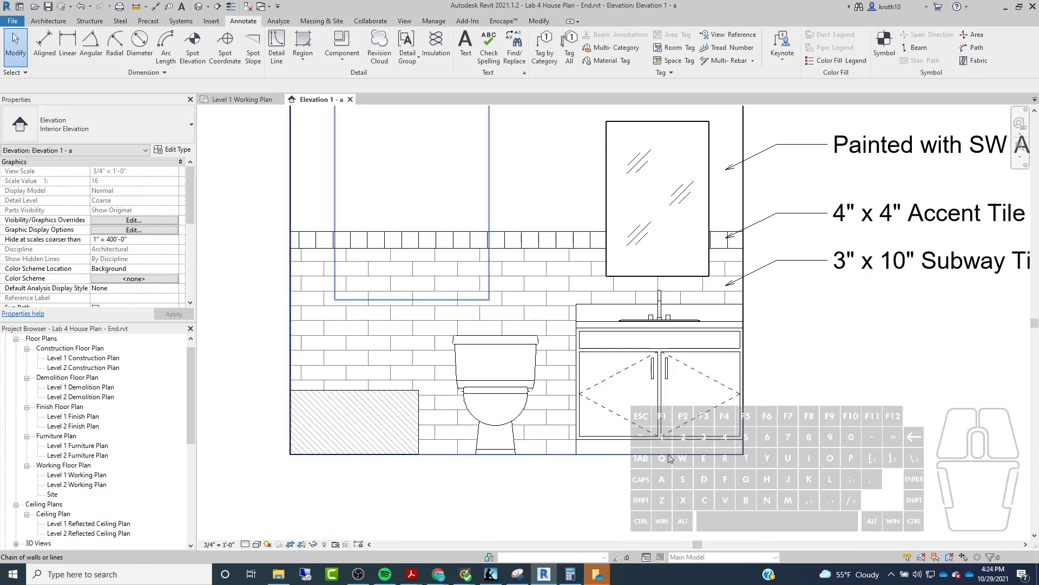
# Step: Change the floor detail line's style to Wide Lines
pyautogui.click(538, 460)
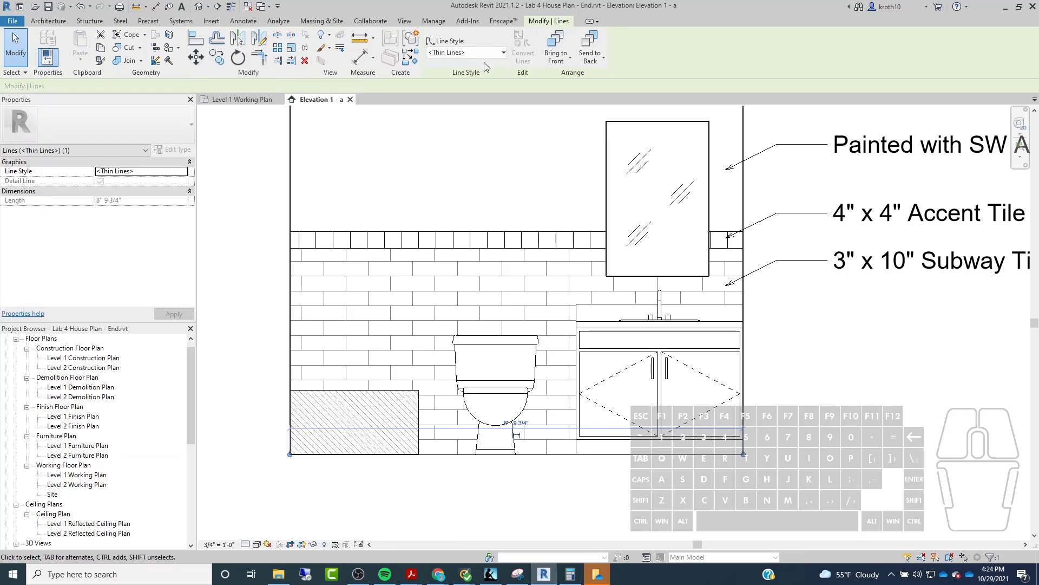
pyautogui.click(480, 53)
pyautogui.click(449, 178)
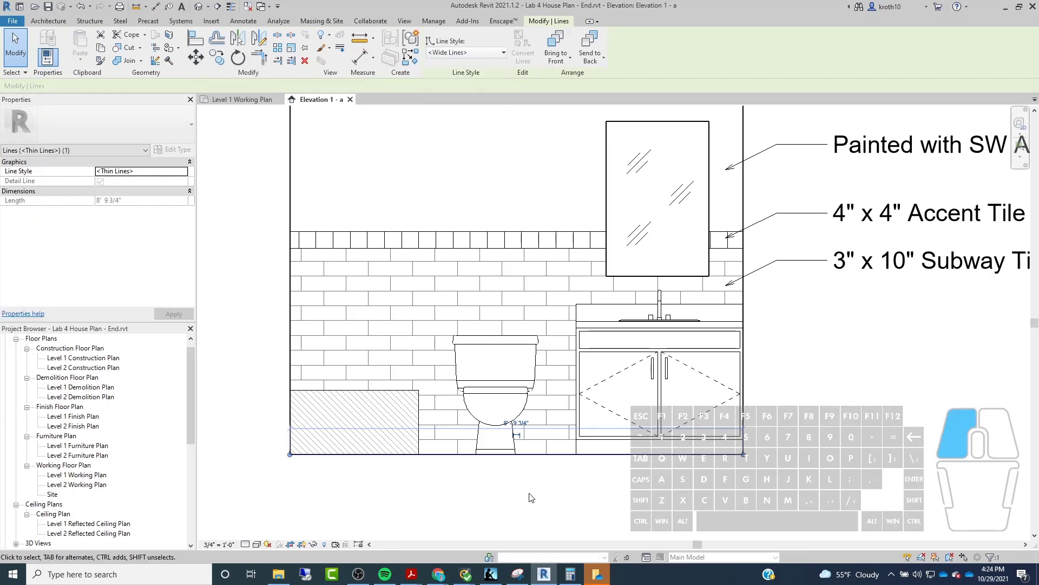
pyautogui.press('Escape')
pyautogui.scroll(2, 428, 452)
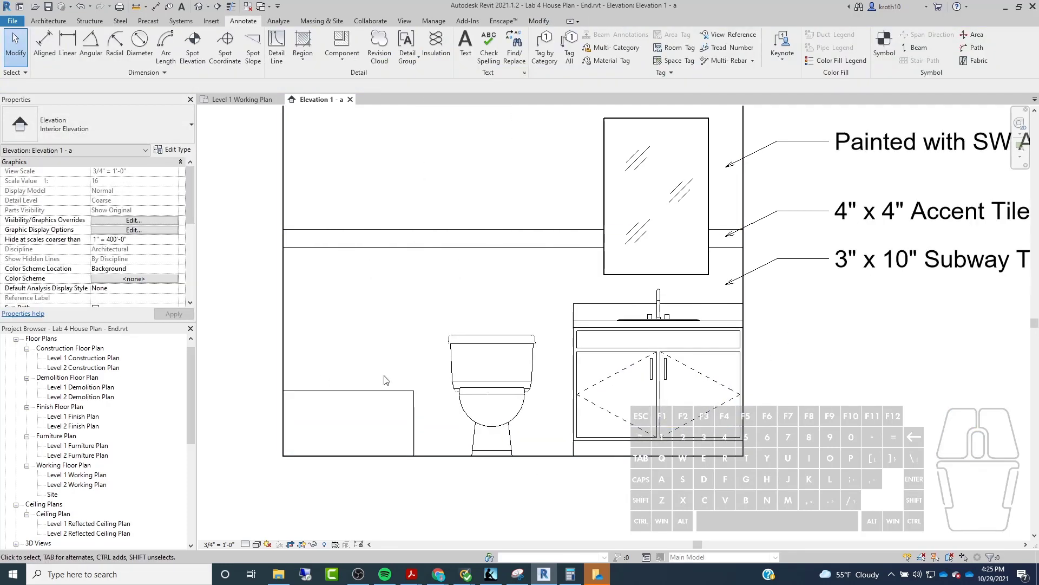
pyautogui.scroll(2, 390, 455)
pyautogui.scroll(-1, 456, 379)
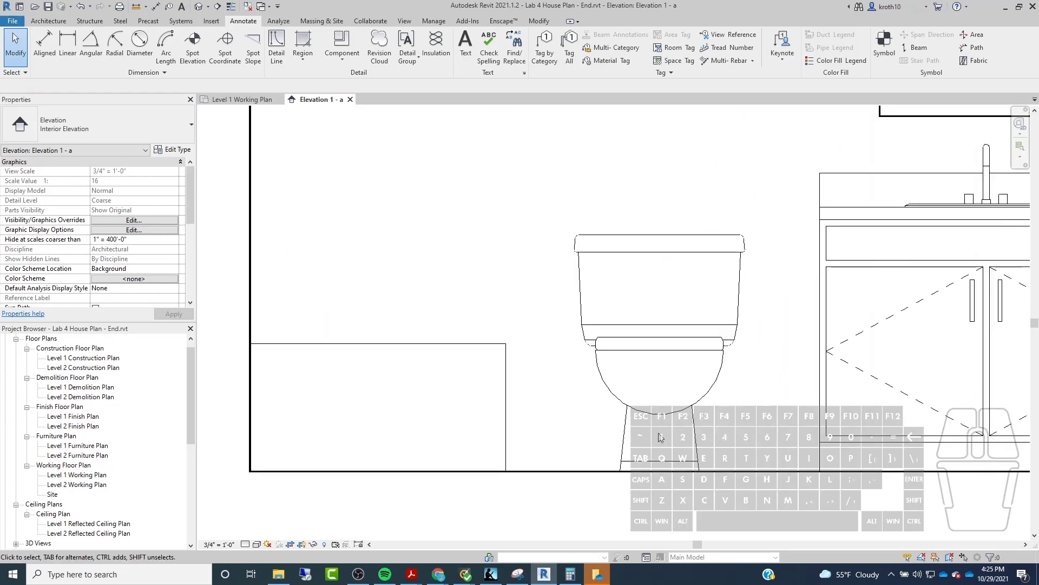
# Step: Nudge the "Painted with SW Agreeable Gray" note down until it sits just above the 4" x 4" Accent Tile note
pyautogui.scroll(1, 456, 369)
pyautogui.scroll(-3, 456, 369)
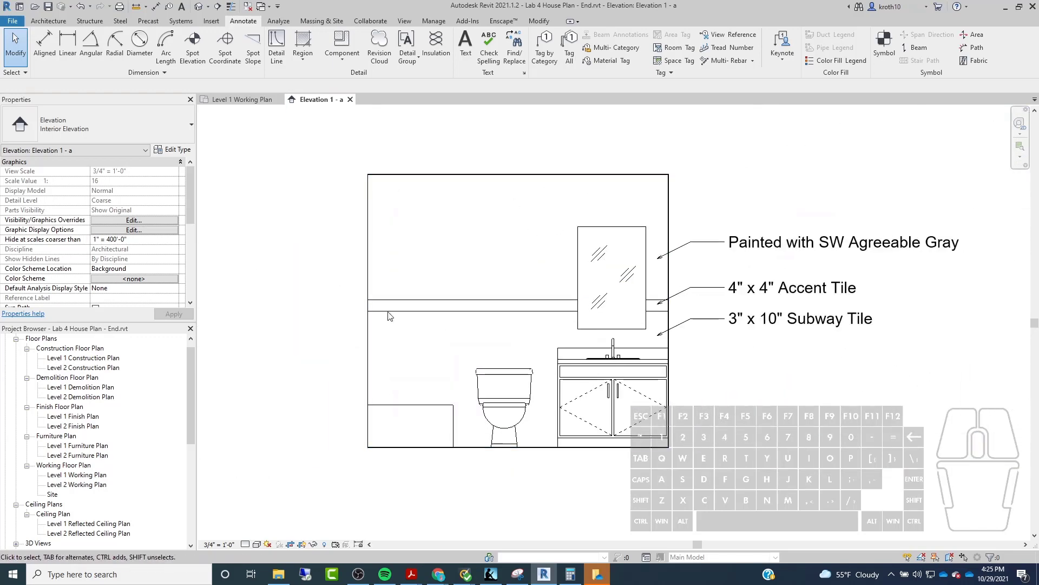
pyautogui.click(757, 241)
pyautogui.press('Down')
pyautogui.press('Down')
pyautogui.press('Down')
pyautogui.press('Down')
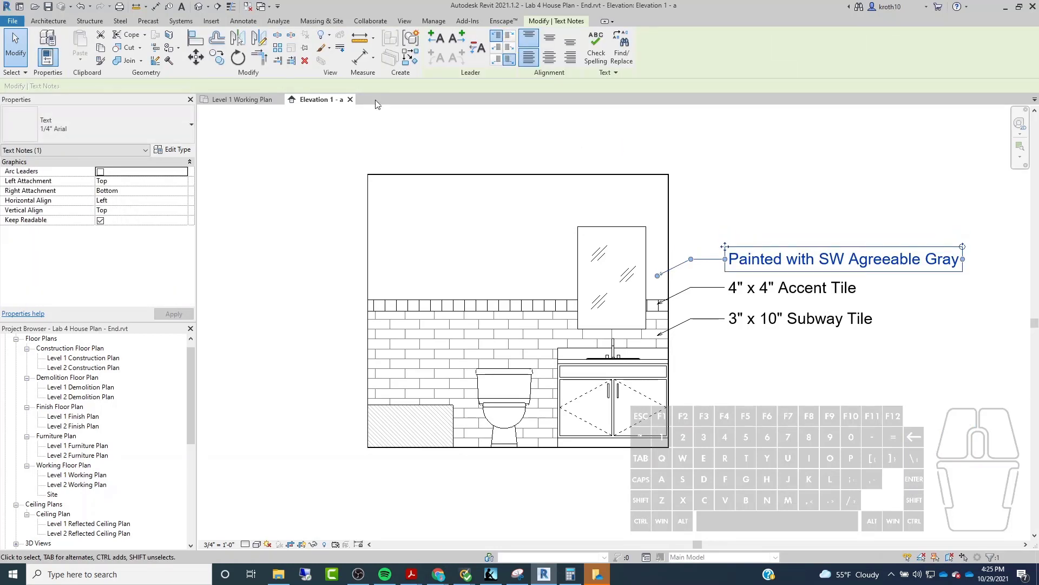
# Step: Copy the paint note straight up above the original and point the copy's leader arrow inside the mirror
pyautogui.click(216, 57)
pyautogui.click(961, 261)
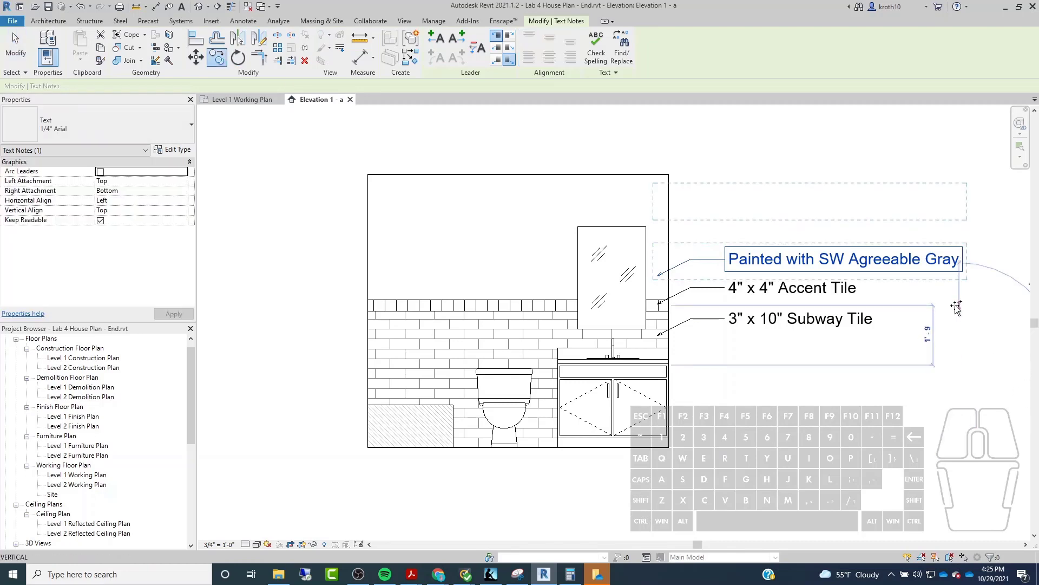
pyautogui.click(960, 218)
pyautogui.press('Escape')
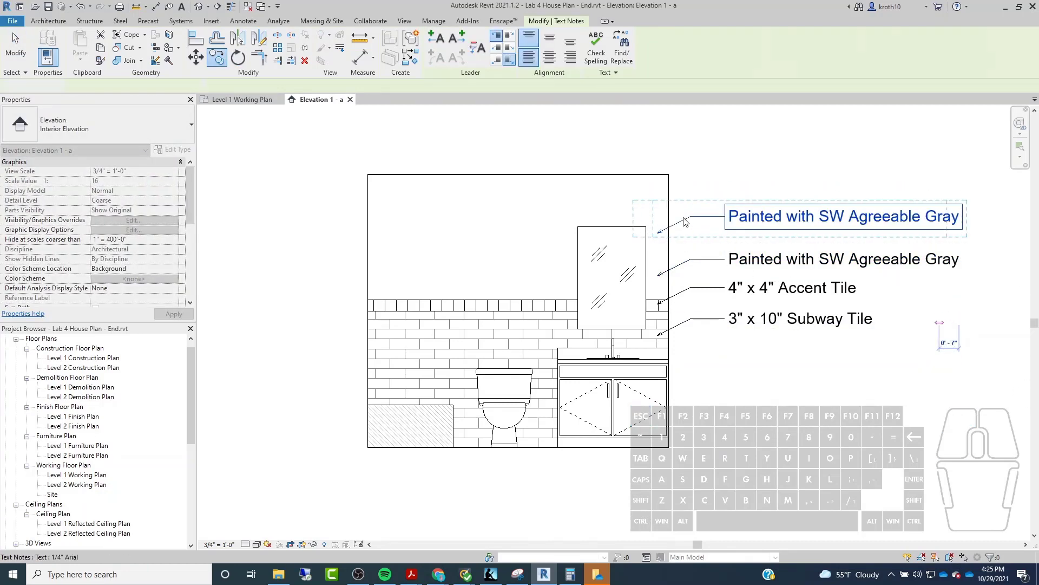
pyautogui.click(666, 234)
pyautogui.moveTo(658, 232); pyautogui.dragTo(633, 248)
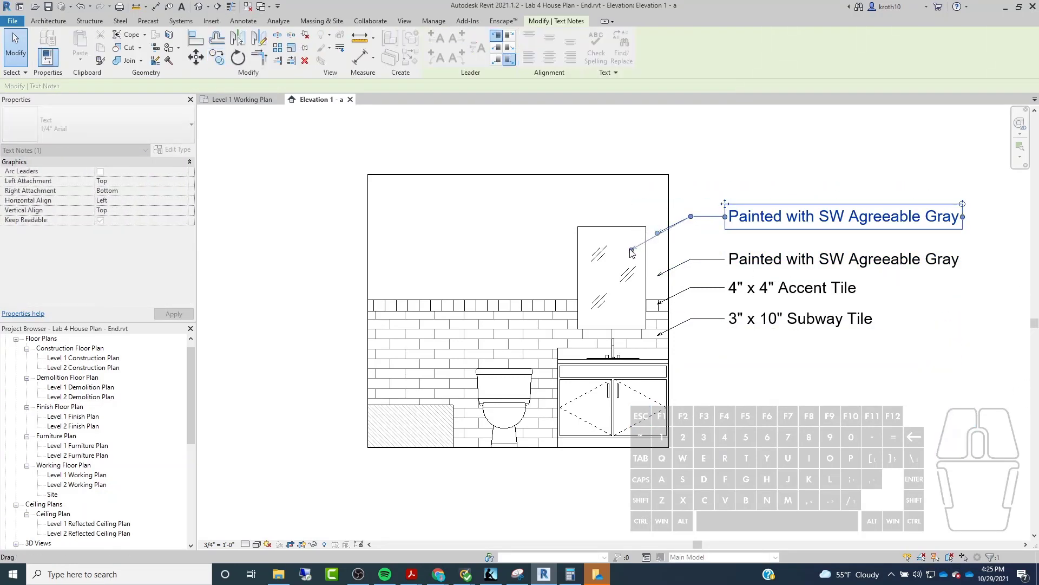
# Step: Replace the copied note's text with 24" x 36" Mirror and move the note slightly down toward the paint note
pyautogui.click(783, 222)
pyautogui.doubleClick(743, 215)
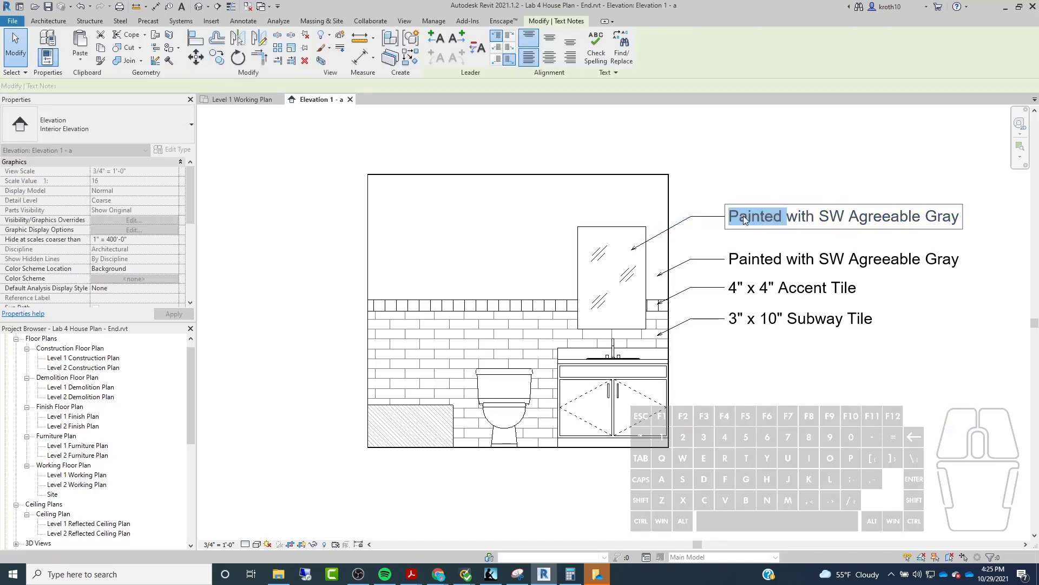
pyautogui.press('Escape')
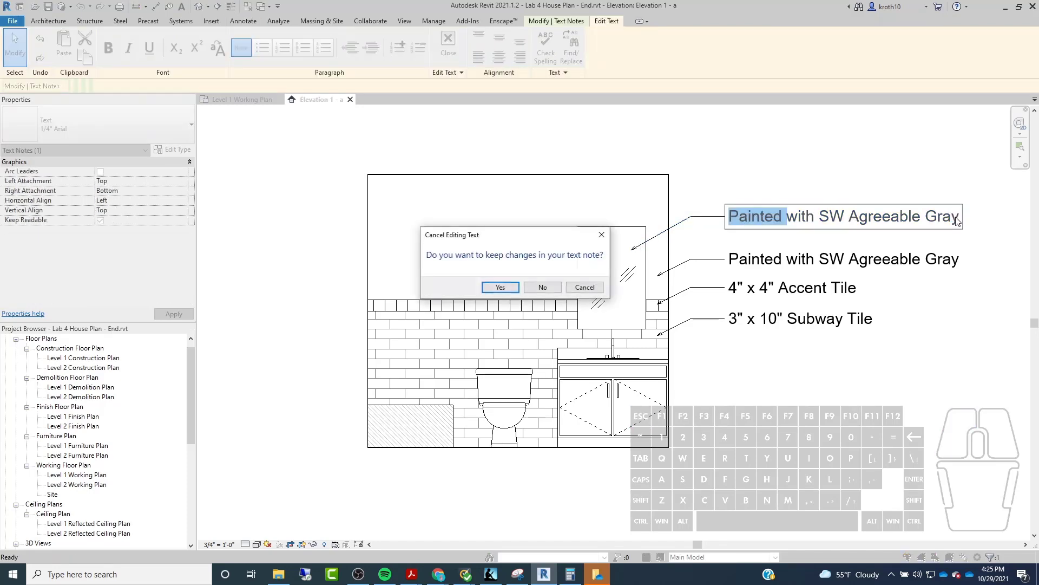
pyautogui.click(585, 288)
pyautogui.click(943, 222)
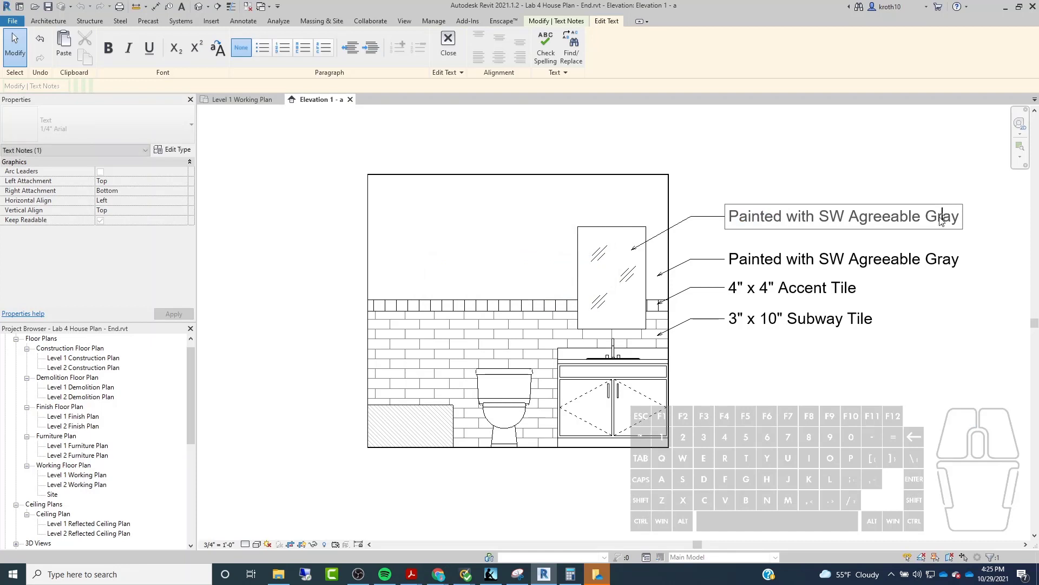
pyautogui.moveTo(961, 216); pyautogui.dragTo(691, 224)
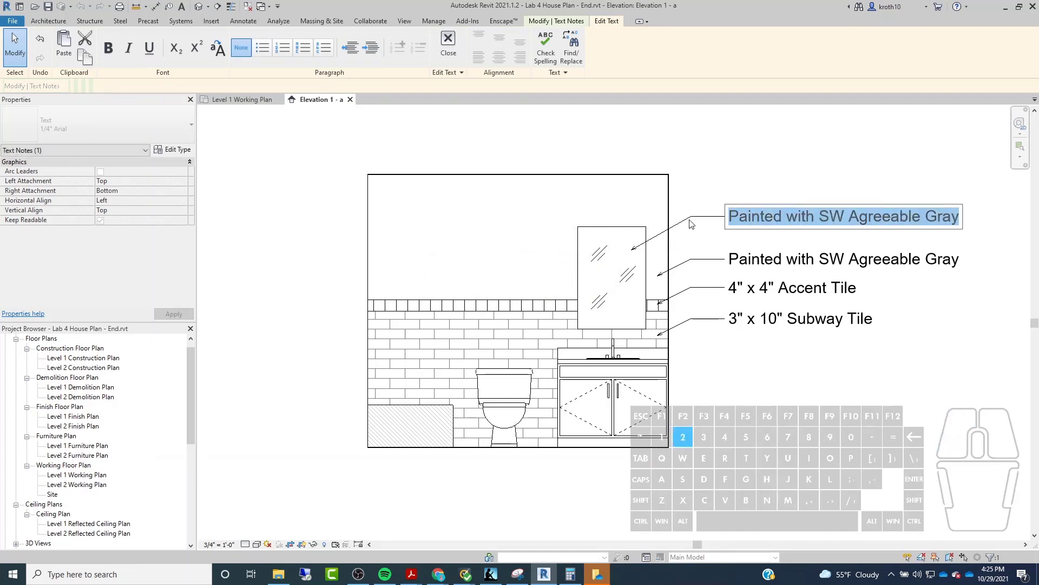
pyautogui.click(830, 217)
pyautogui.press('BackSpace')
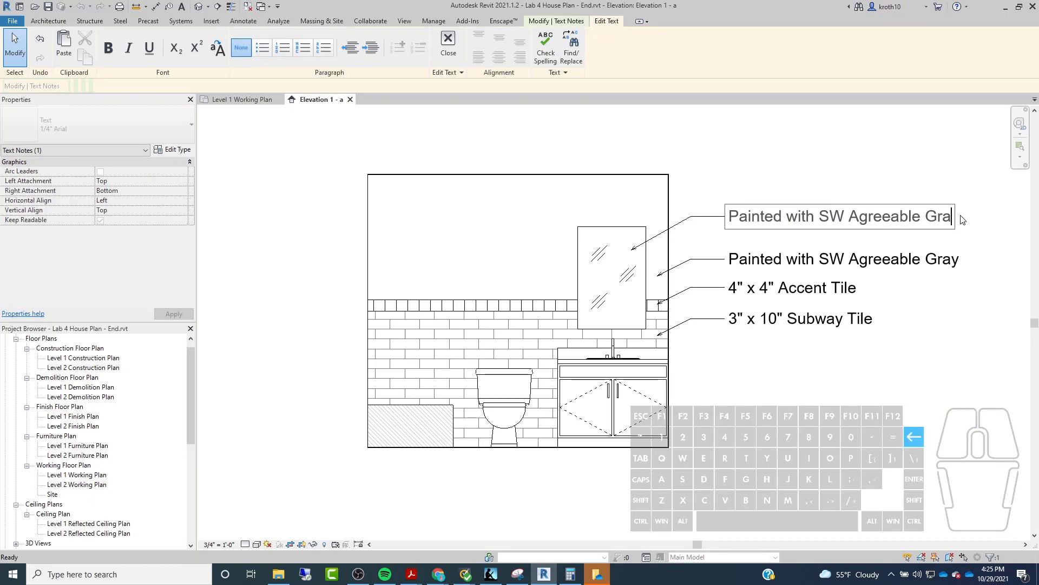
pyautogui.press('BackSpace')
pyautogui.press('BackSpace')
pyautogui.press('BackSpace')
pyautogui.press('BackSpace')
pyautogui.press('BackSpace')
pyautogui.press('BackSpace')
pyautogui.press('BackSpace')
pyautogui.press('BackSpace')
pyautogui.press('BackSpace')
pyautogui.press('BackSpace')
pyautogui.press('BackSpace')
pyautogui.press('BackSpace')
pyautogui.press('BackSpace')
pyautogui.press('BackSpace')
pyautogui.press('BackSpace')
pyautogui.press('BackSpace')
pyautogui.press('BackSpace')
pyautogui.press('BackSpace')
pyautogui.press('BackSpace')
pyautogui.press('BackSpace')
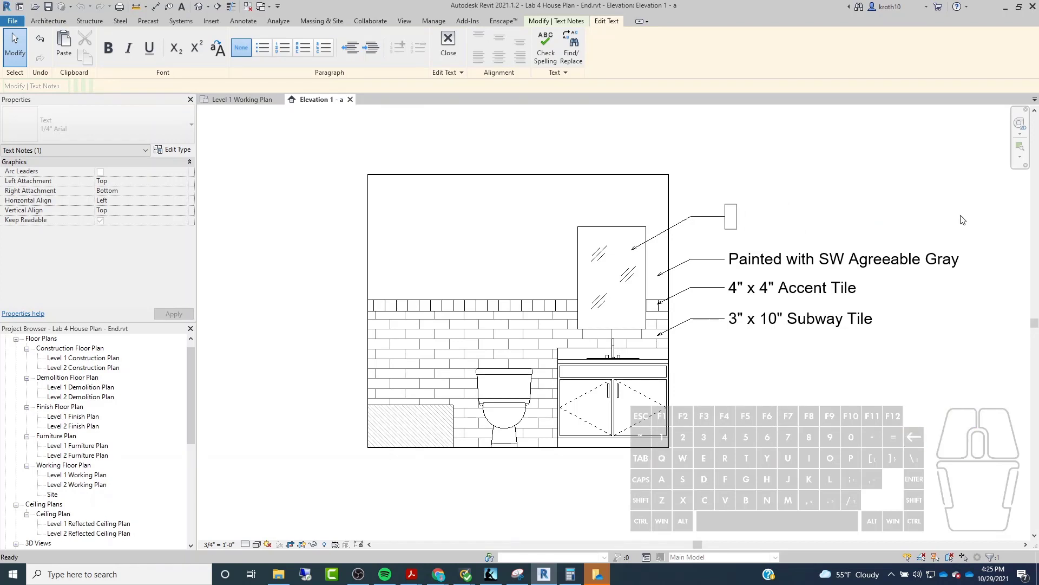
pyautogui.write('24" x ')
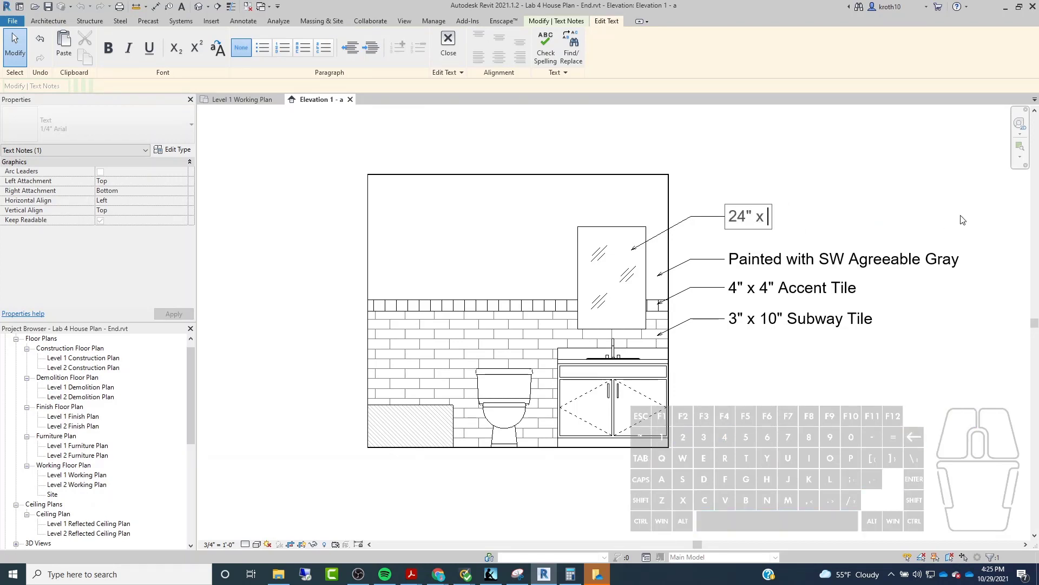
pyautogui.write('36" Mi')
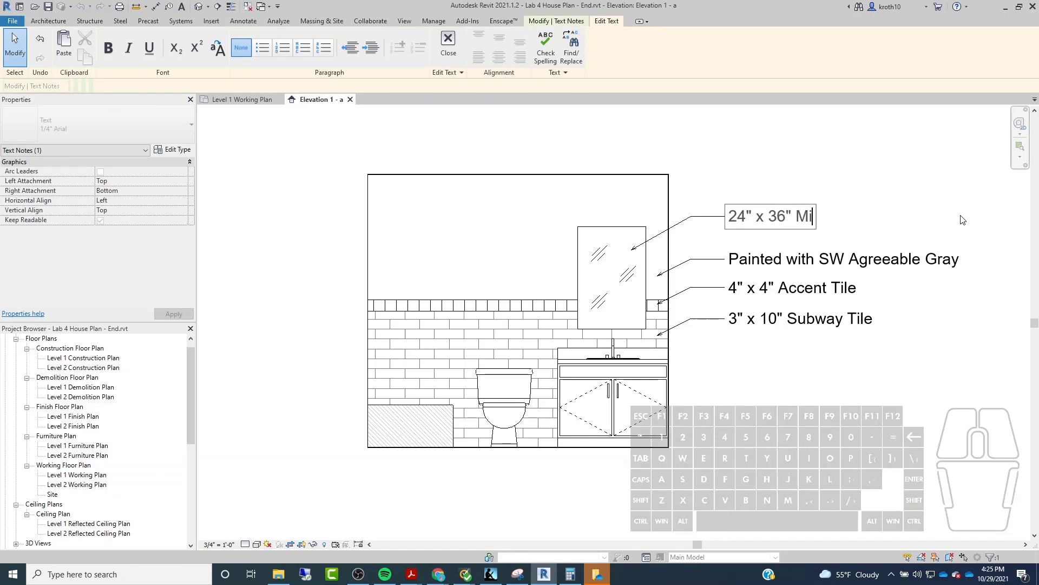
pyautogui.write('rror')
pyautogui.press('Return')
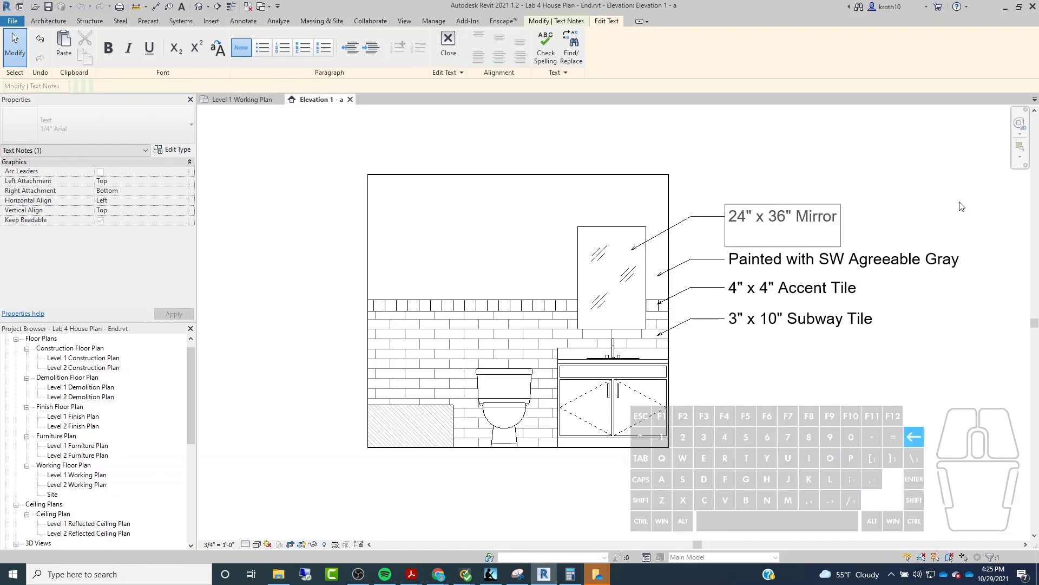
pyautogui.press('BackSpace')
pyautogui.click(999, 189)
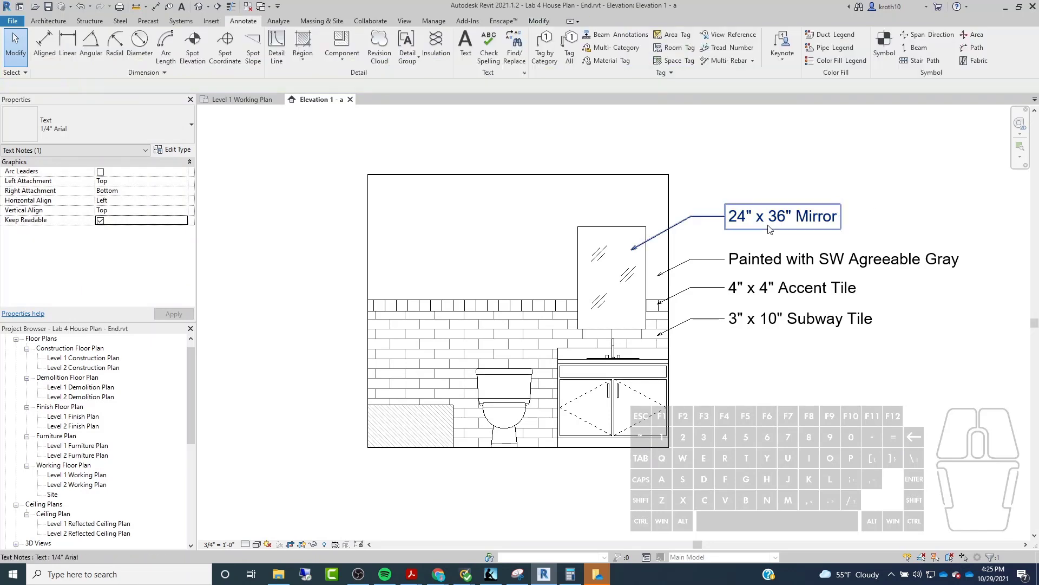
pyautogui.moveTo(776, 204); pyautogui.dragTo(778, 217)
pyautogui.click(805, 206)
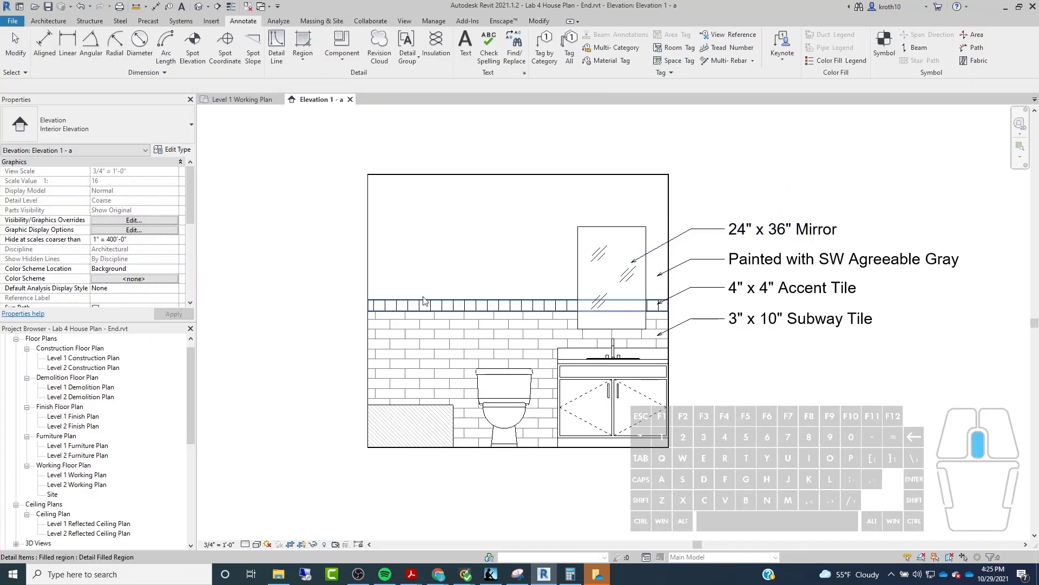
# Step: Open the A201 - Interior Elevations sheet
pyautogui.scroll(3, 551, 327)
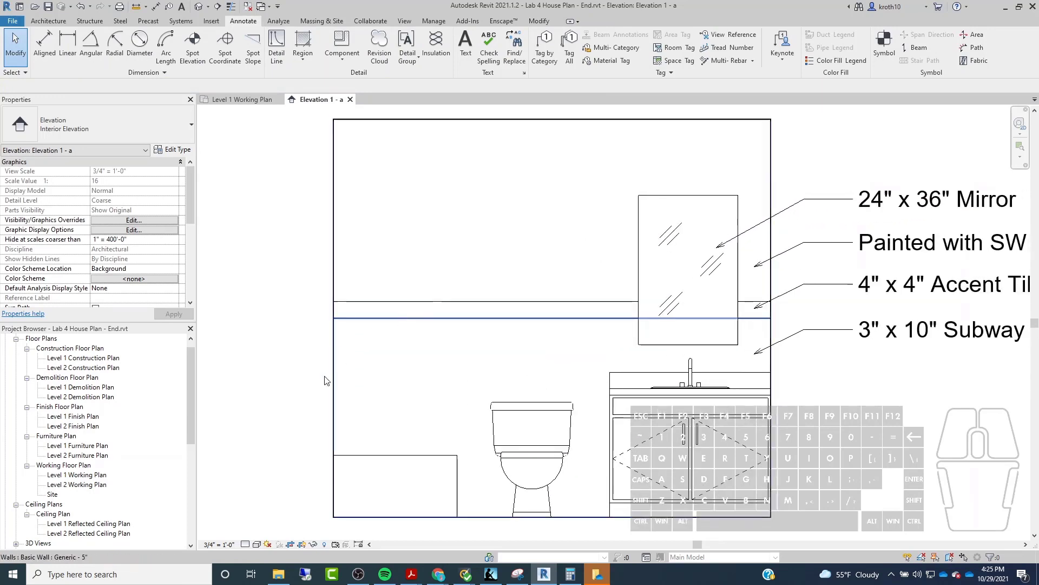
pyautogui.moveTo(254, 384); pyautogui.dragTo(291, 371, button='middle')
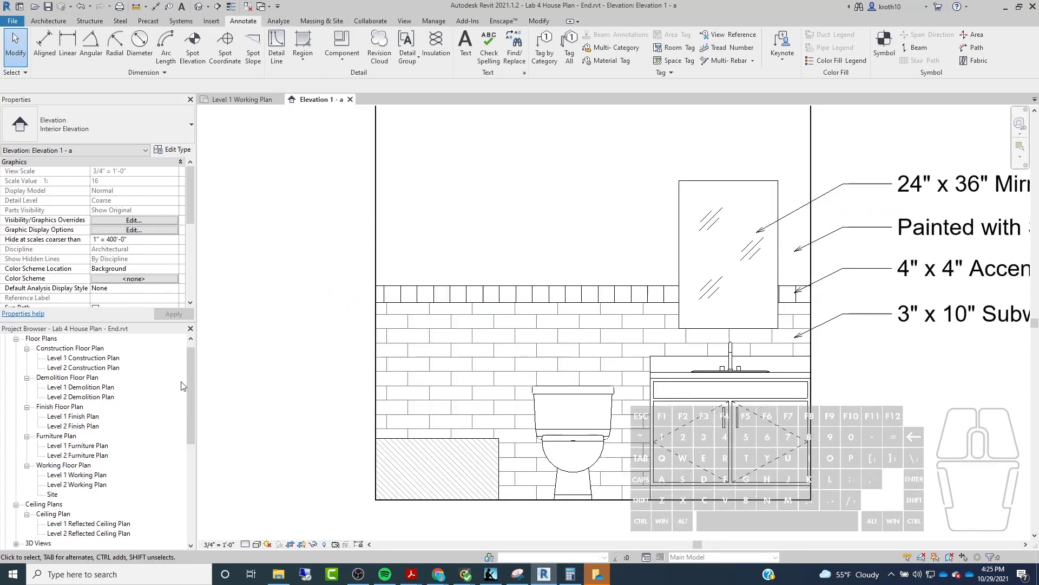
pyautogui.scroll(-7, 86, 450)
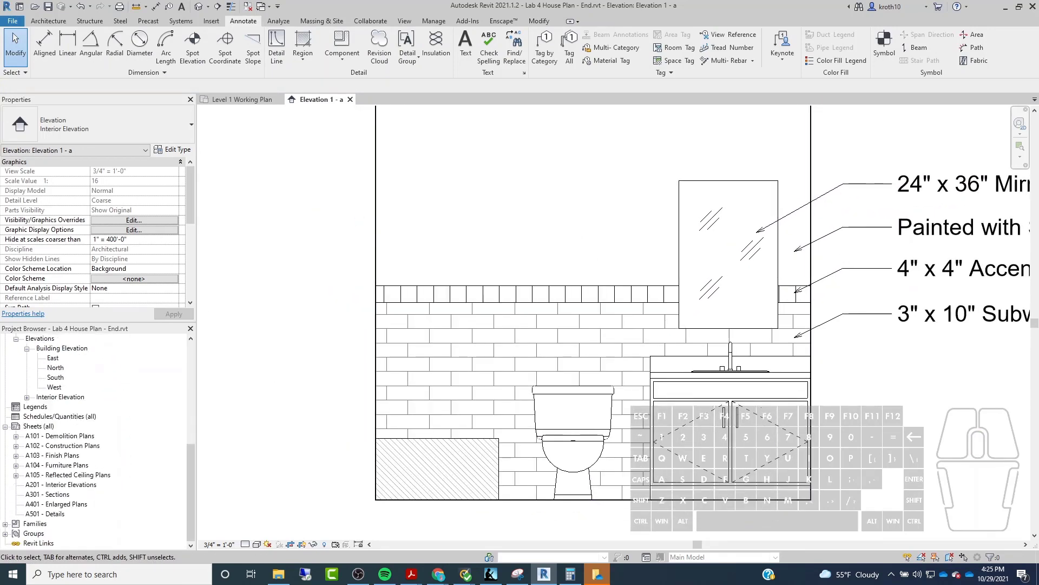
pyautogui.doubleClick(59, 484)
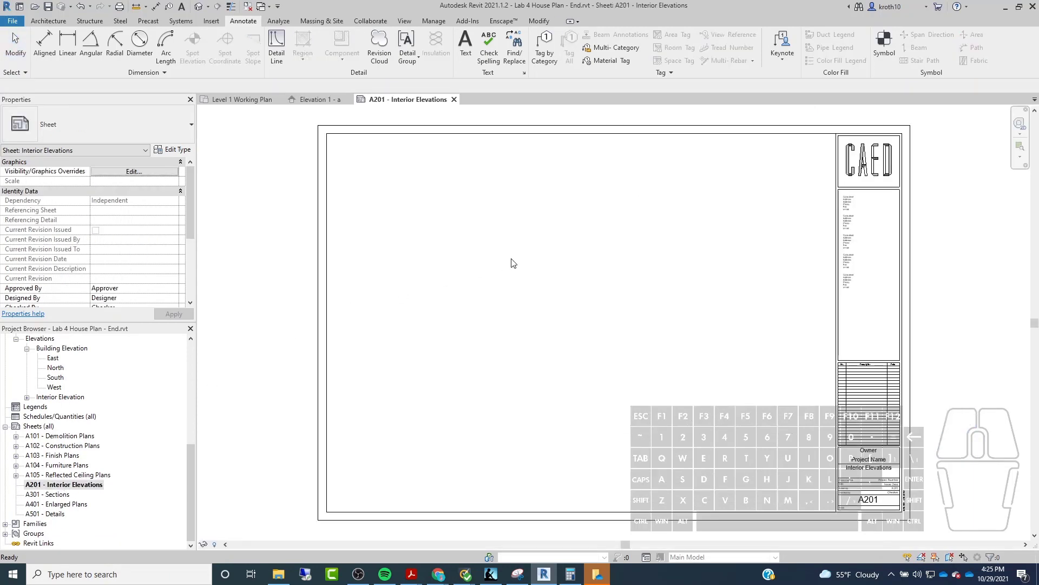
# Step: Place the Elevation 1 - a interior elevation near the middle of the A201 sheet
pyautogui.scroll(5, 79, 402)
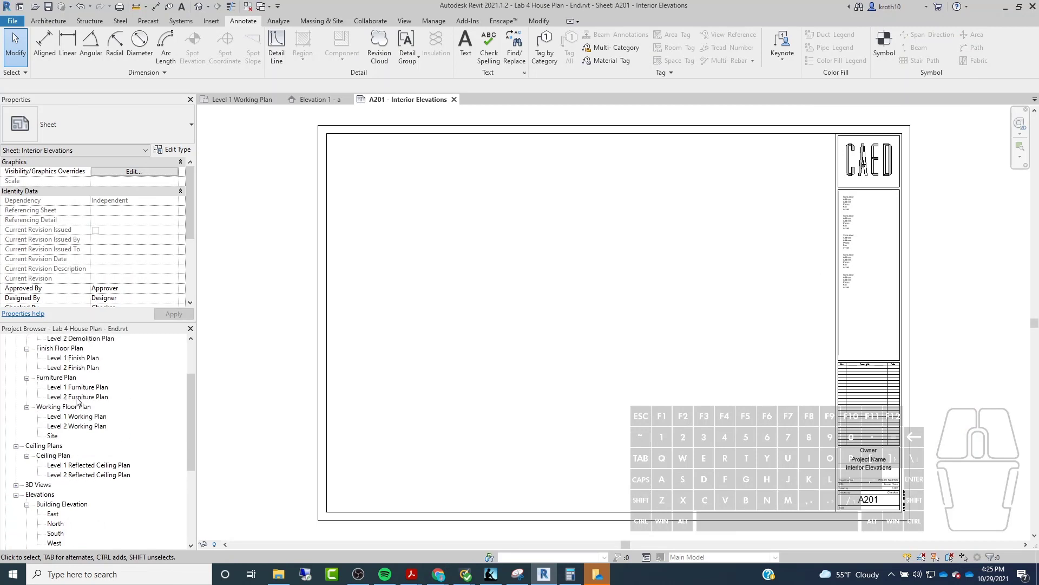
pyautogui.scroll(-3, 77, 401)
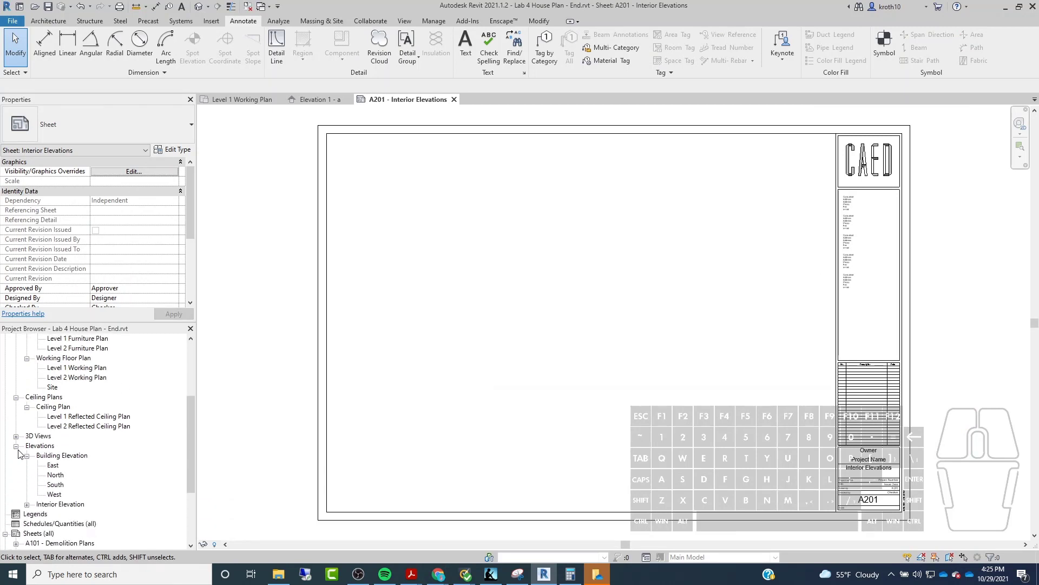
pyautogui.click(27, 505)
pyautogui.moveTo(60, 513); pyautogui.dragTo(592, 281)
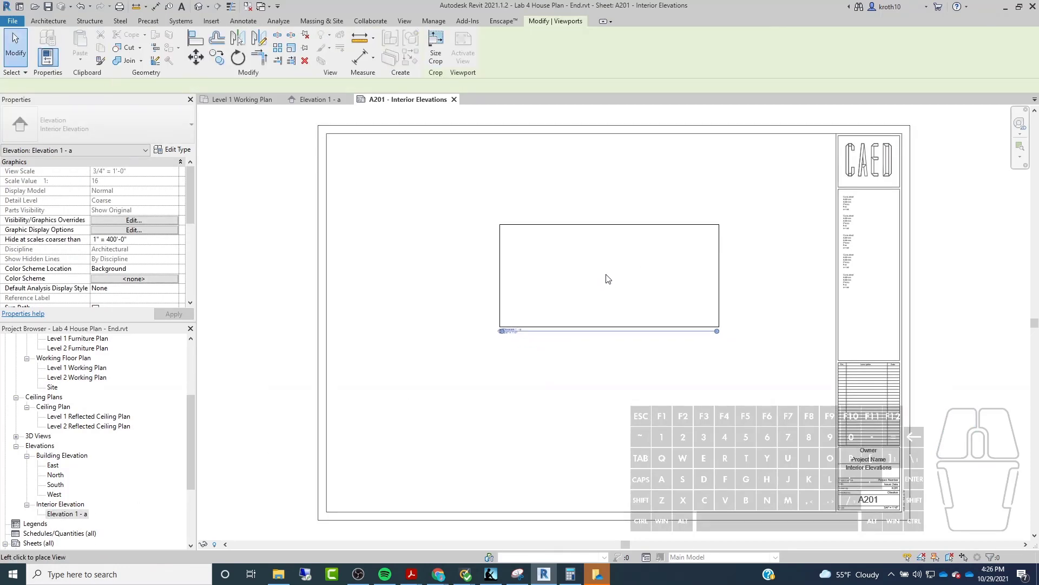
pyautogui.click(608, 279)
pyautogui.press('Escape')
pyautogui.scroll(2, 608, 312)
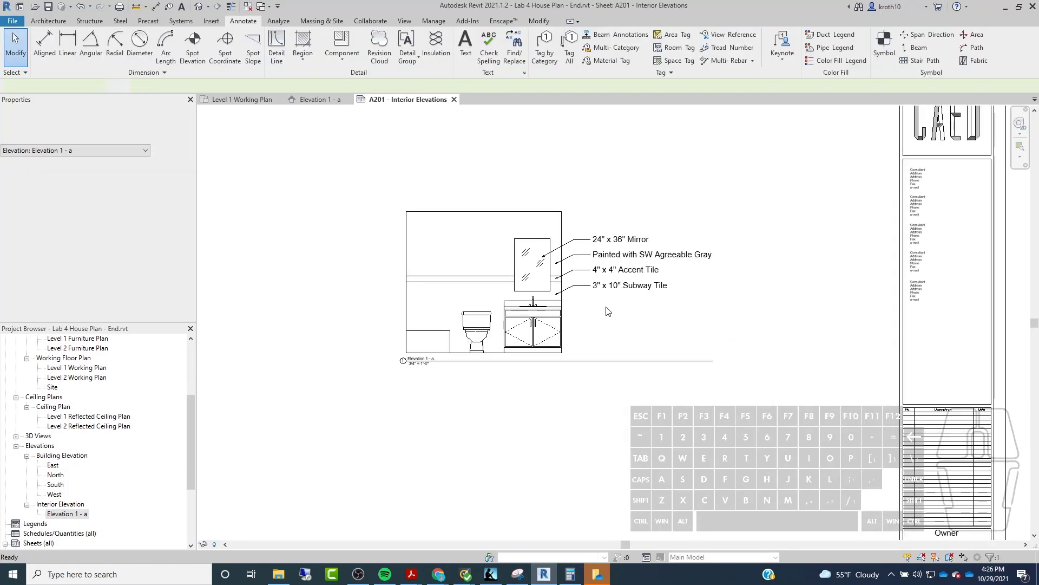
pyautogui.scroll(4, 454, 303)
pyautogui.scroll(-4, 401, 344)
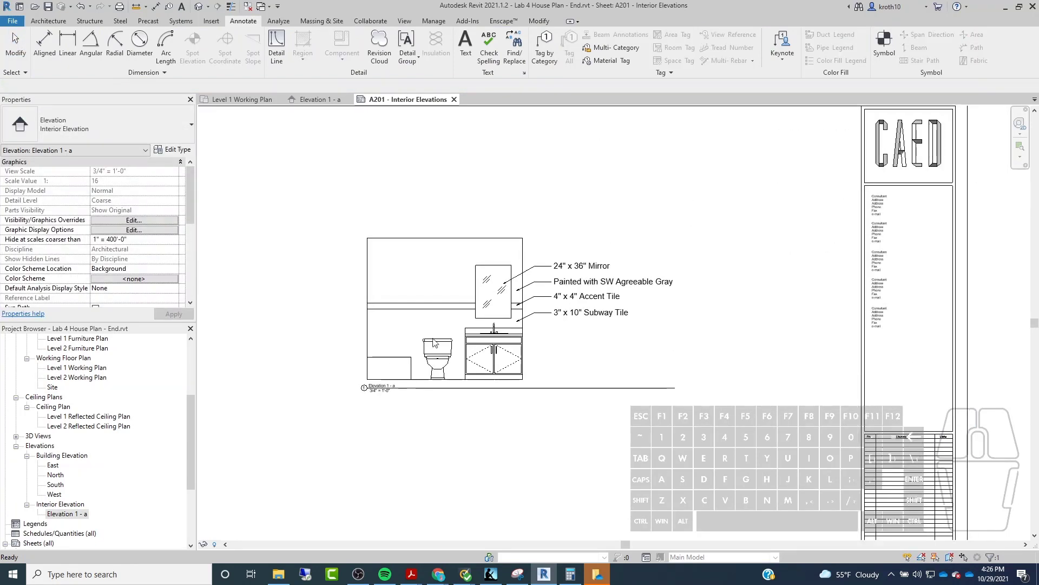
# Step: Shorten the viewport's title line to just past its text and position the title under the elevation, aligned with the left wall
pyautogui.click(407, 282)
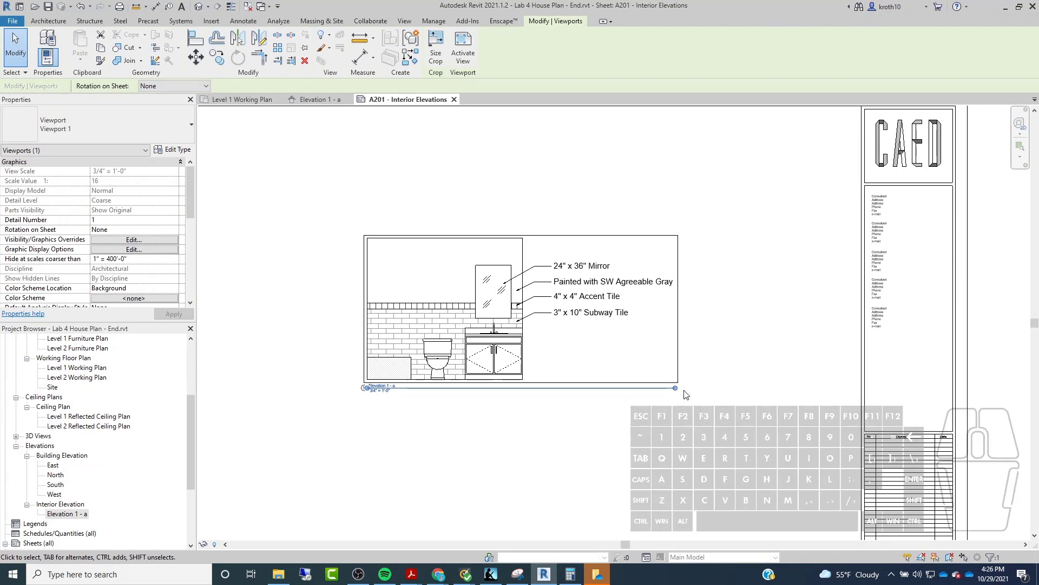
pyautogui.moveTo(652, 364); pyautogui.dragTo(676, 390)
pyautogui.scroll(8, 397, 387)
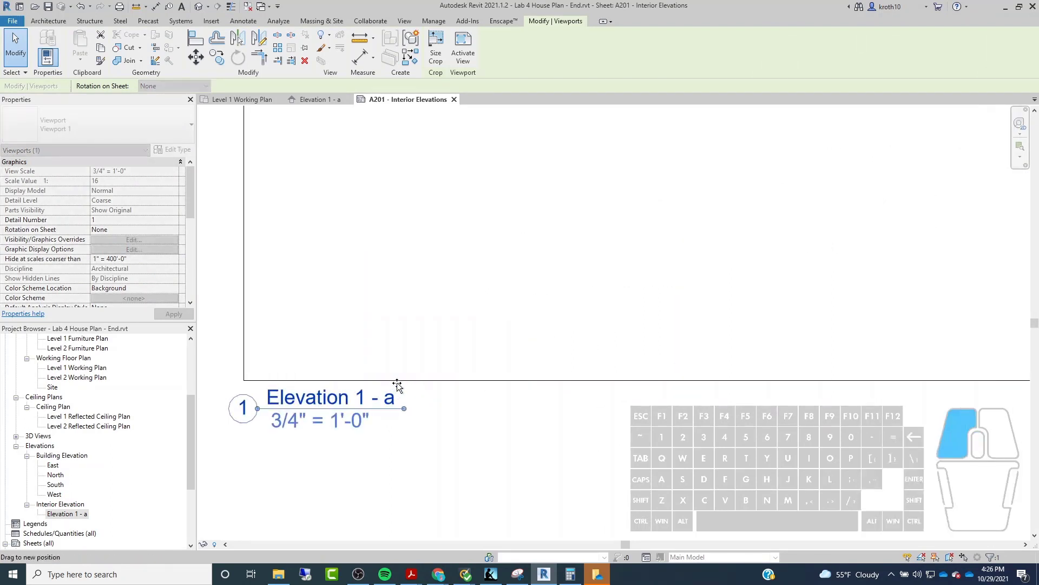
pyautogui.scroll(-5, 399, 389)
pyautogui.scroll(2, 406, 390)
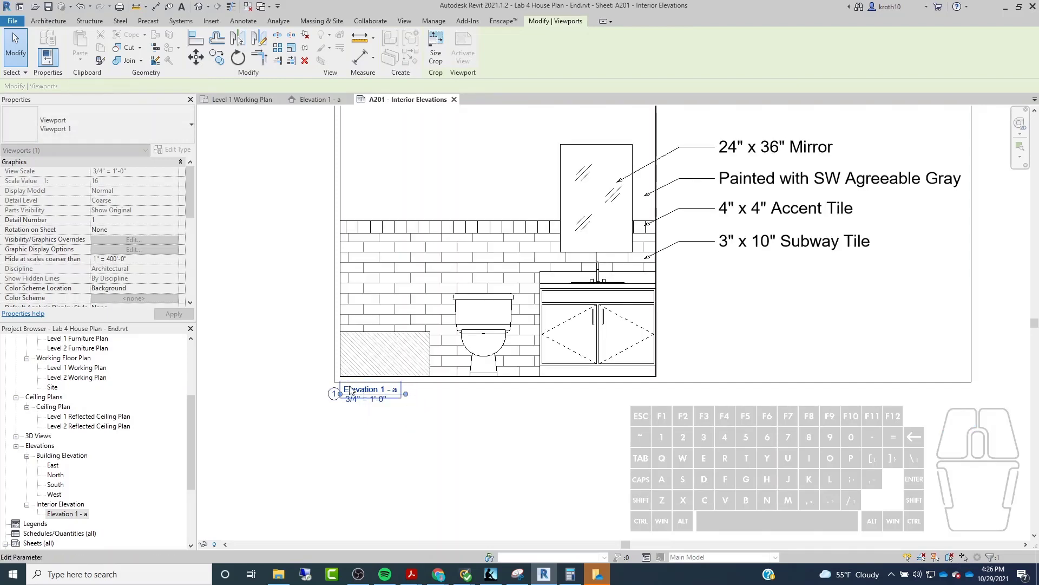
pyautogui.scroll(3, 407, 398)
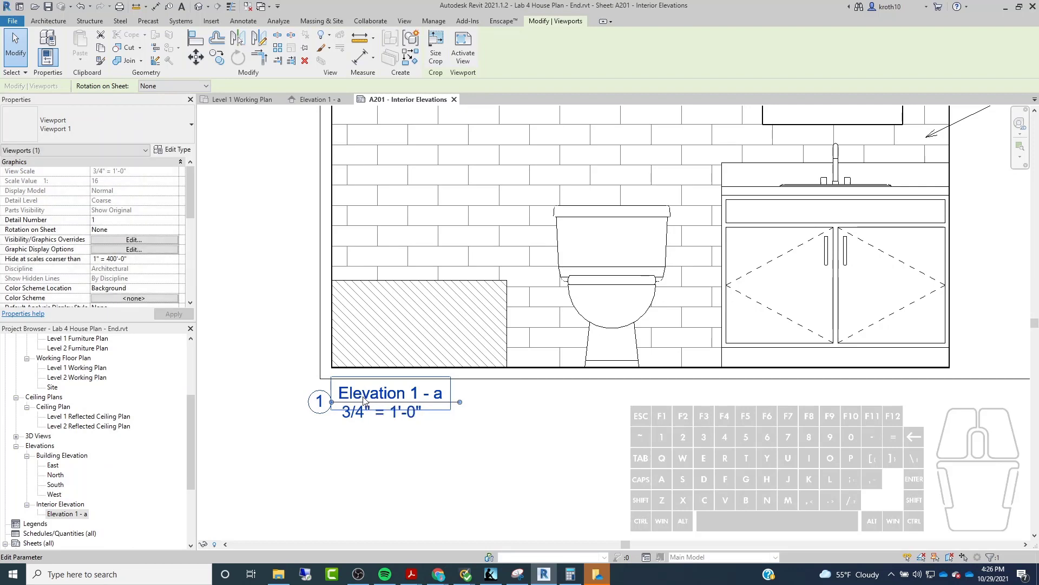
pyautogui.click(501, 424)
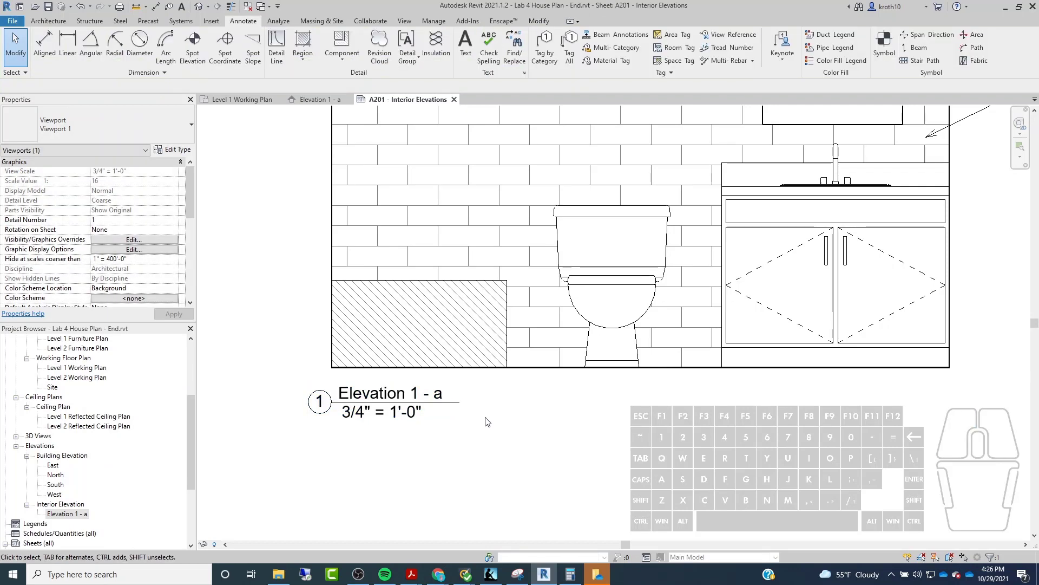
# Step: Rename the Elevation 1 - a interior elevation view as Bathroom Wall
pyautogui.scroll(-4, 487, 422)
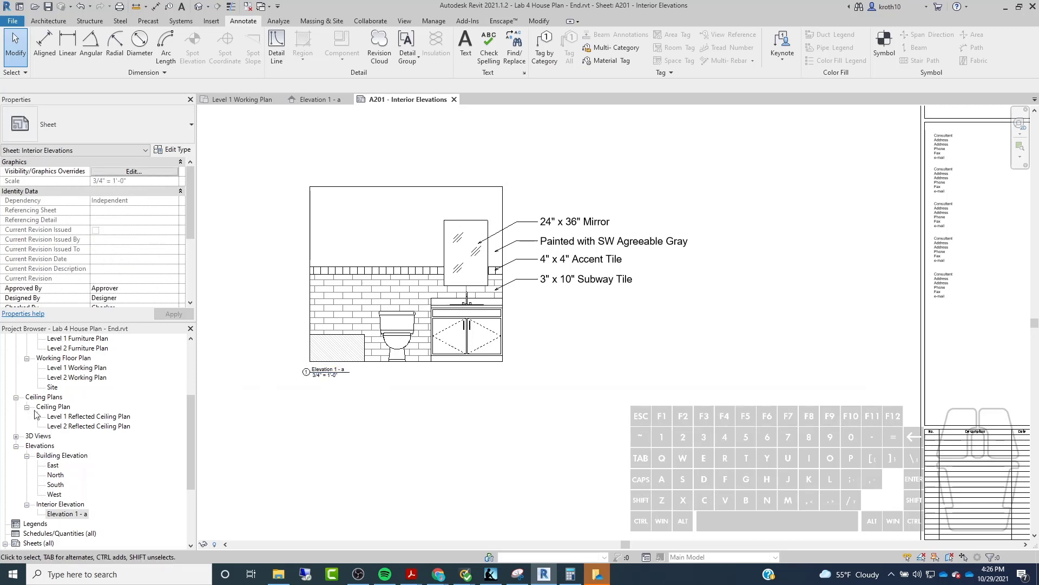
pyautogui.rightClick(67, 516)
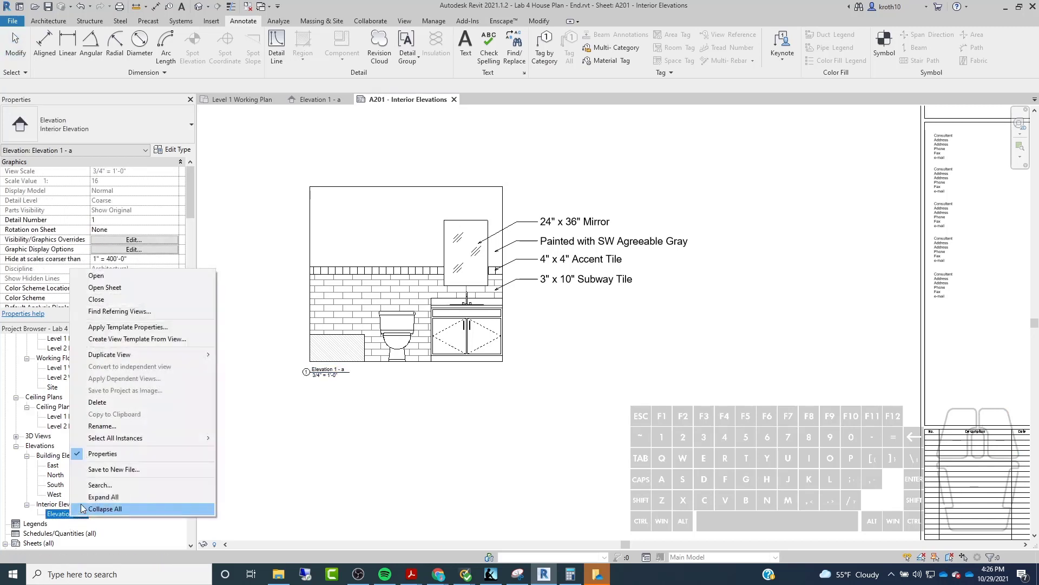
pyautogui.click(134, 427)
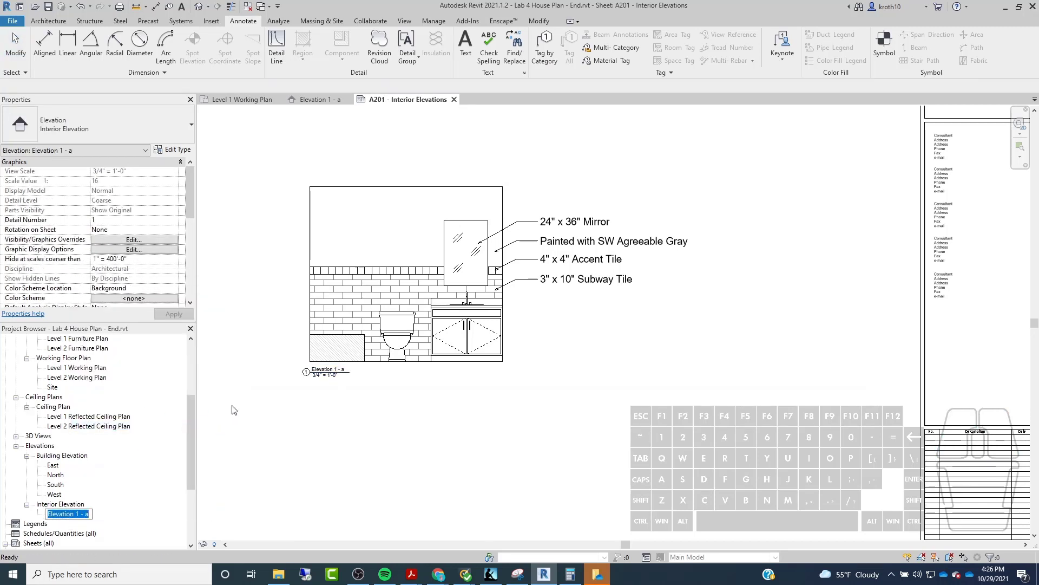
pyautogui.press('shift')
pyautogui.write('Bat')
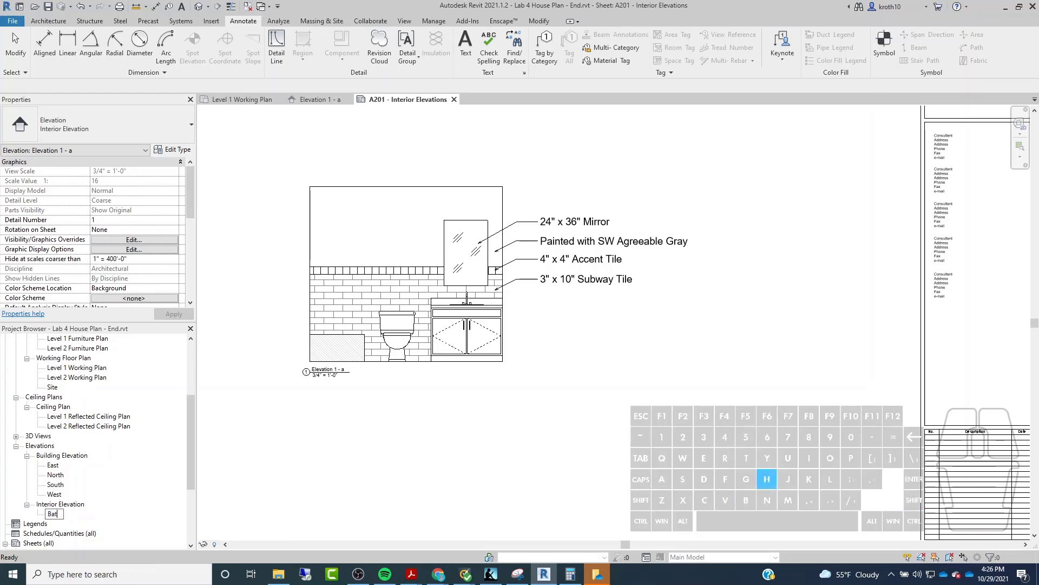
pyautogui.write('hroom ')
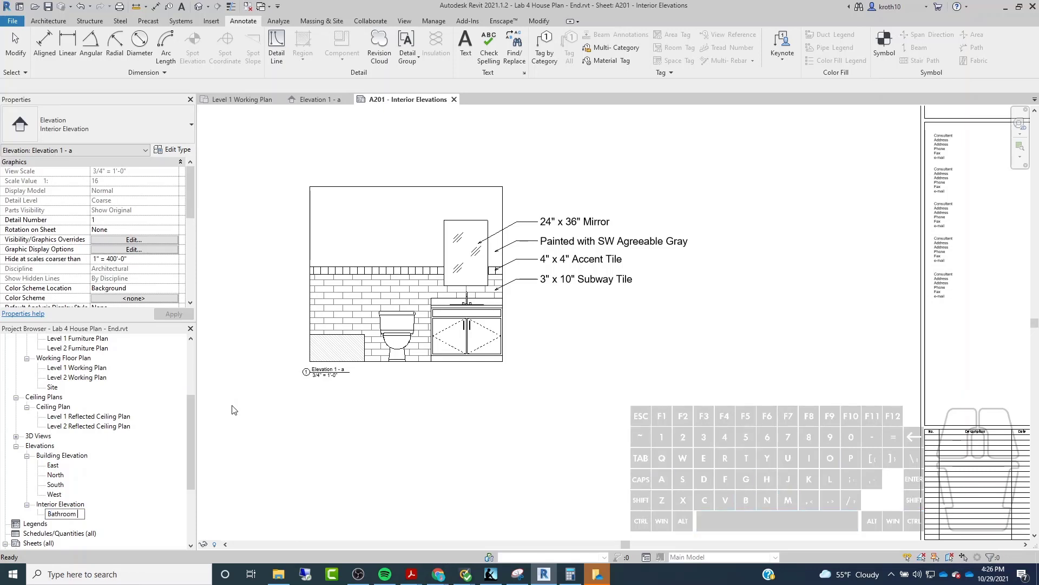
pyautogui.write('WA')
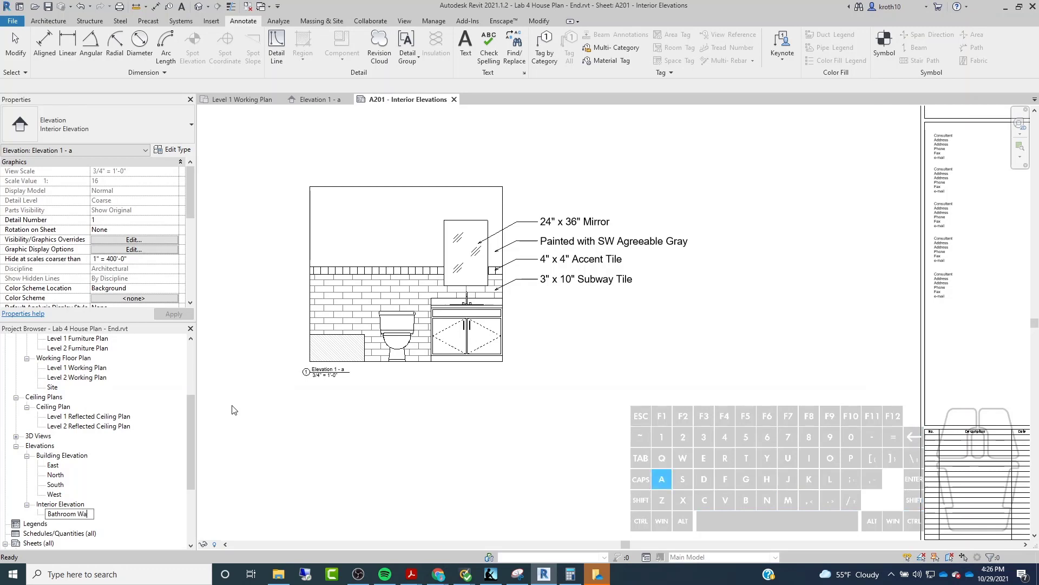
pyautogui.press('Return')
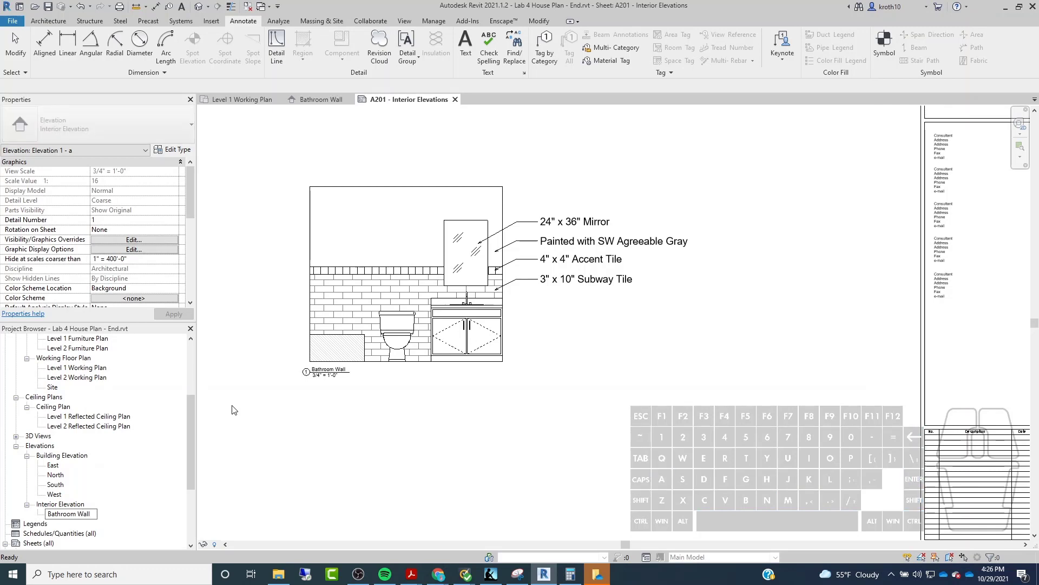
pyautogui.click(390, 419)
# Step: Activate the Bathroom Wall viewport on the sheet so its notes can be edited
pyautogui.scroll(-3, 412, 335)
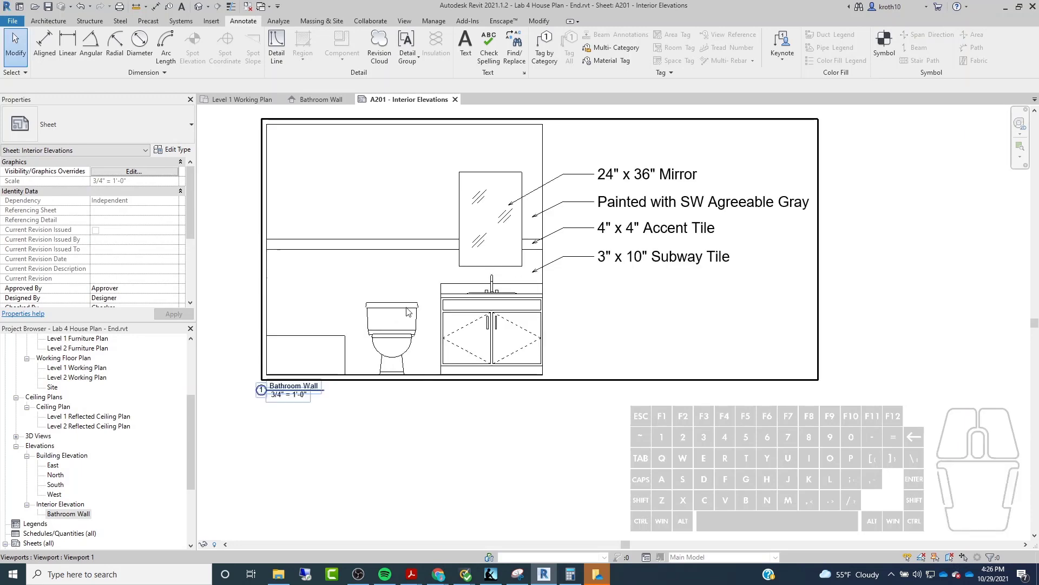
pyautogui.scroll(-1, 389, 303)
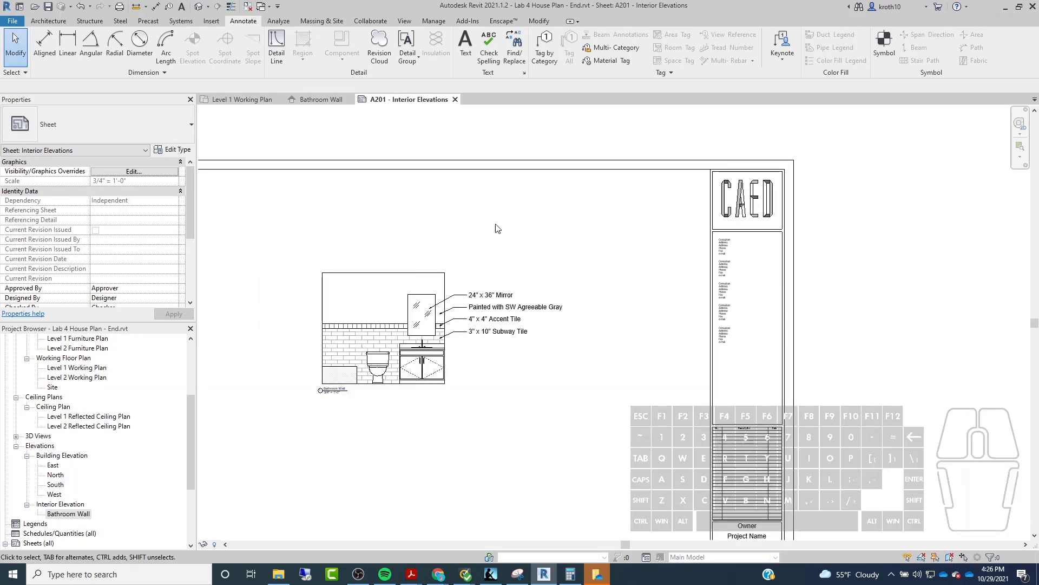
pyautogui.scroll(-3, 534, 357)
pyautogui.scroll(2, 477, 315)
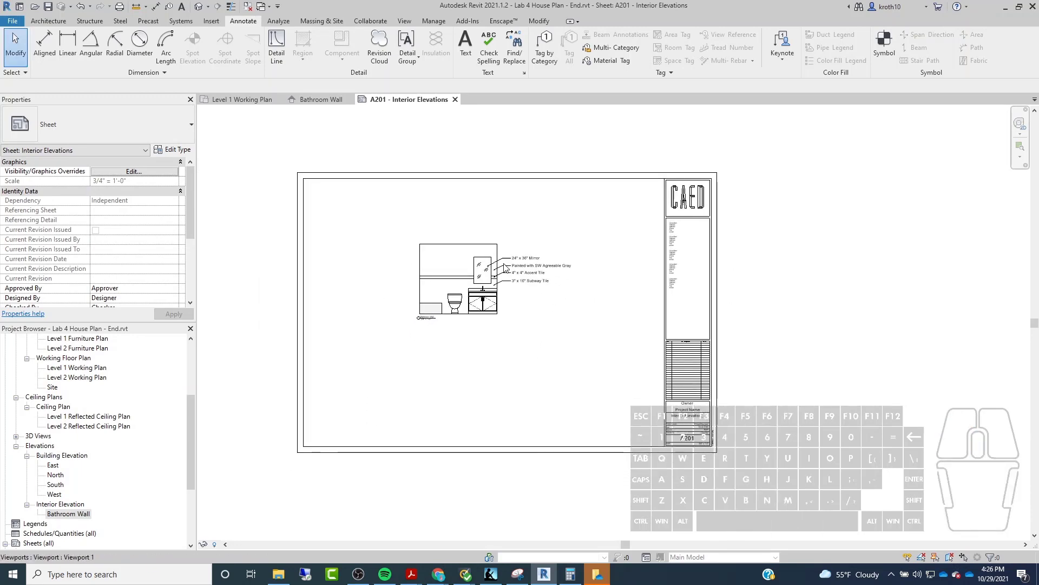
pyautogui.doubleClick(535, 280)
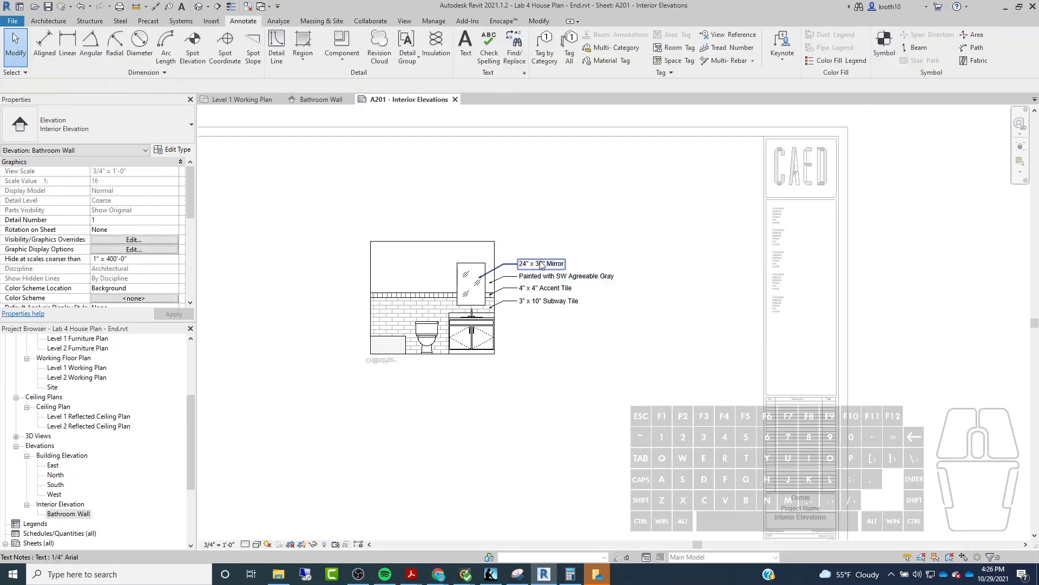
# Step: Duplicate the mirror note's text type as 1/8" Arial and set its text size to 1/8"
pyautogui.click(541, 264)
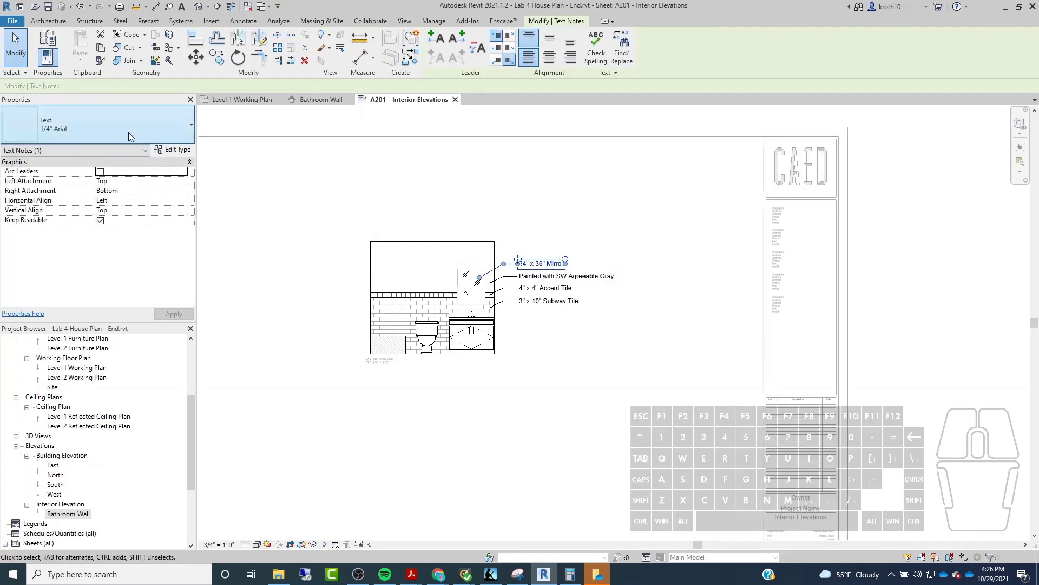
pyautogui.click(169, 135)
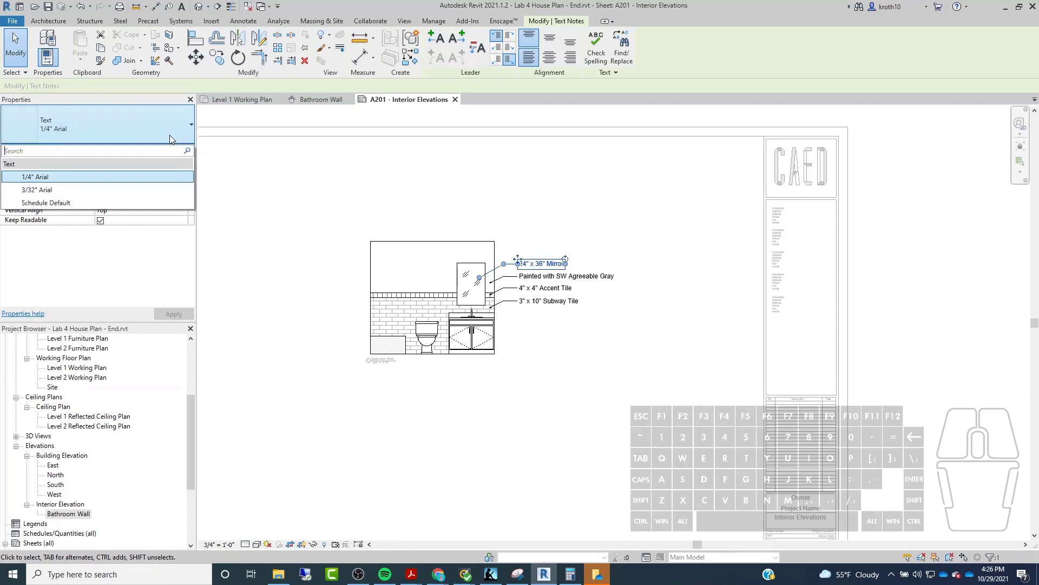
pyautogui.click(170, 139)
pyautogui.click(165, 153)
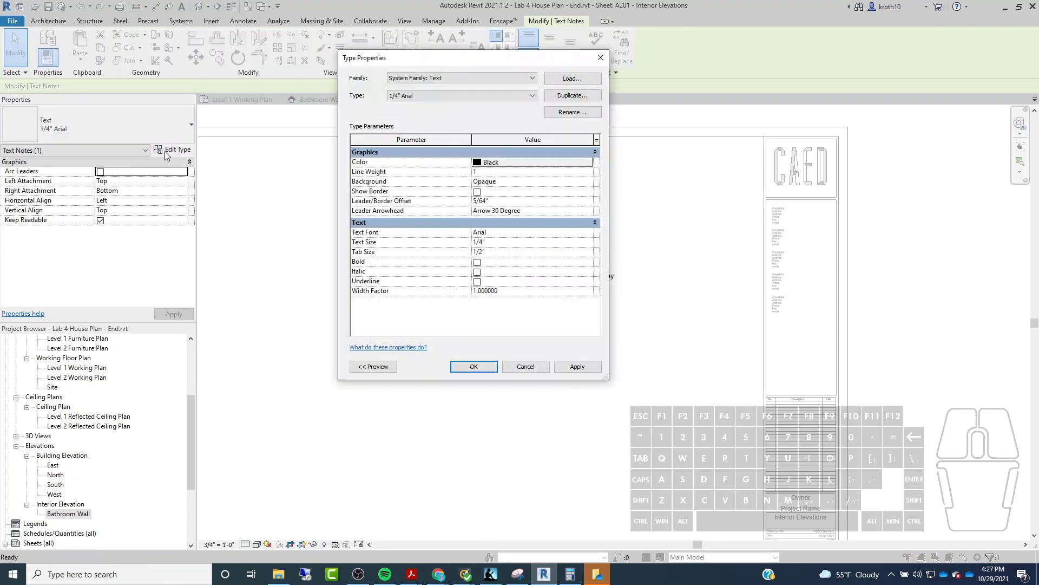
pyautogui.moveTo(486, 67); pyautogui.dragTo(312, 81)
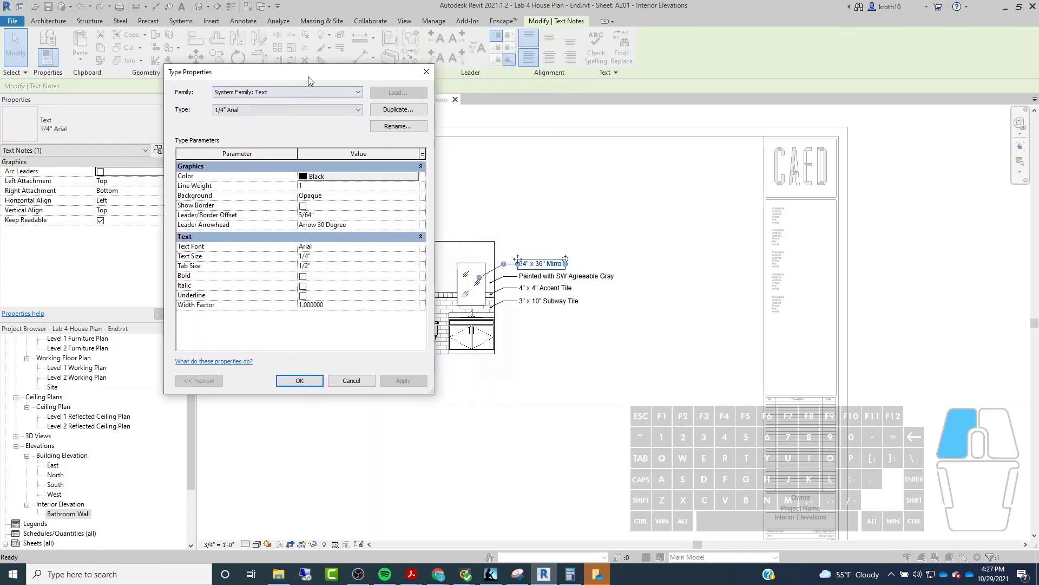
pyautogui.click(398, 109)
pyautogui.click(388, 219)
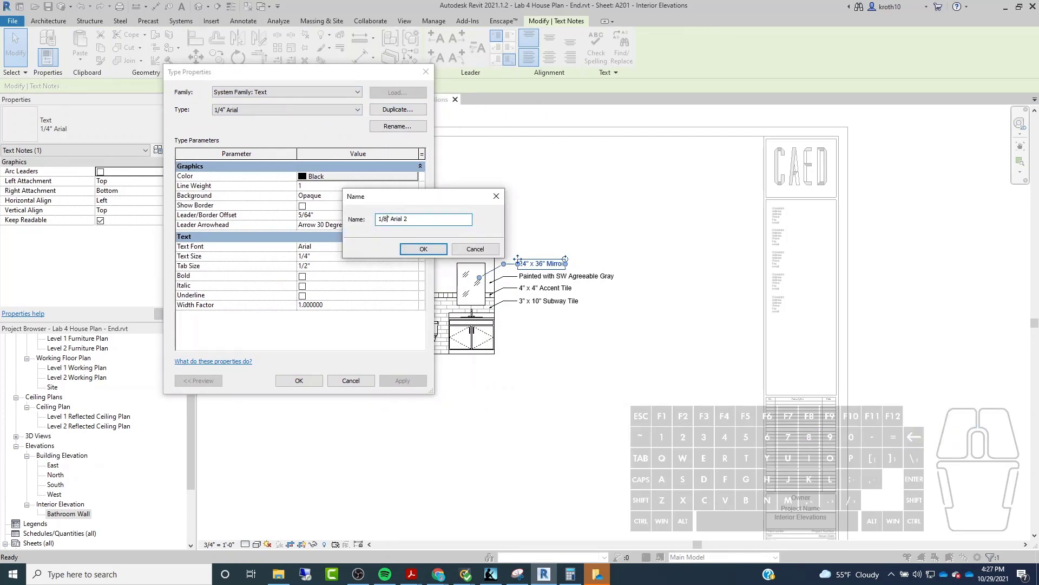
pyautogui.click(422, 250)
pyautogui.click(329, 258)
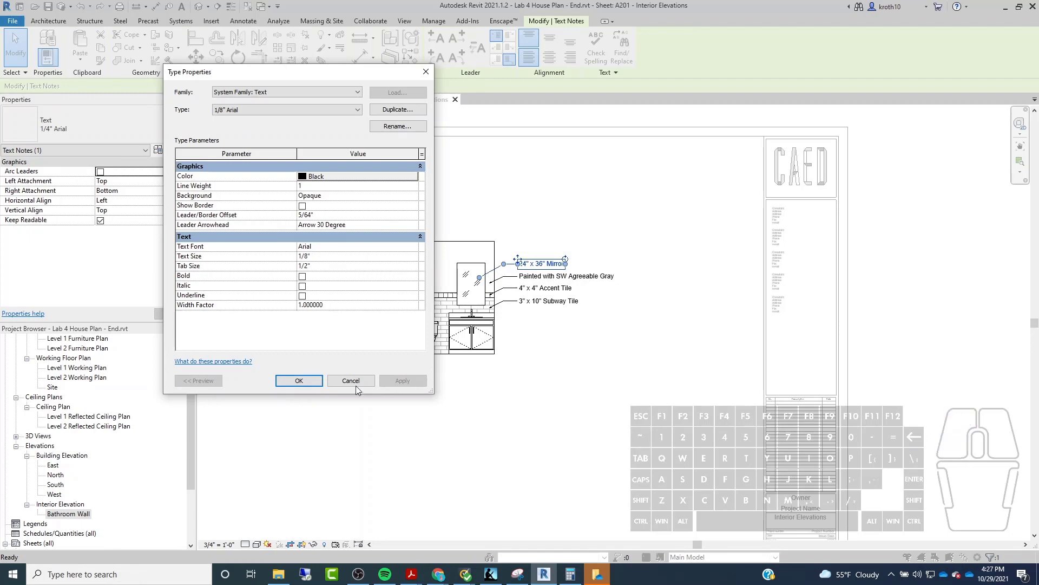
pyautogui.click(299, 381)
pyautogui.press('Escape')
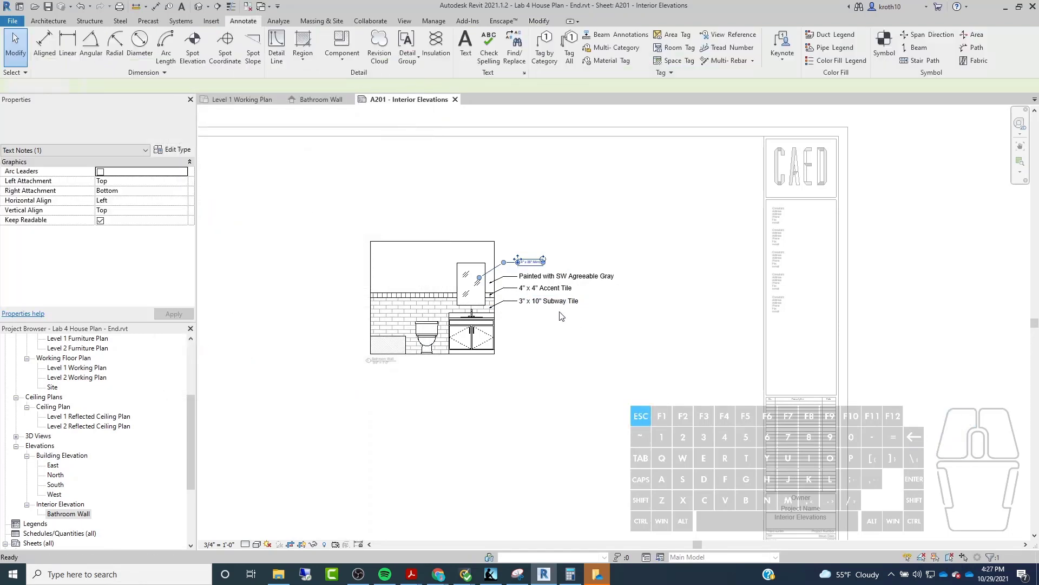
# Step: Match the paint, accent tile and subway tile notes to the mirror note's 1/8" Arial type
pyautogui.press('m')
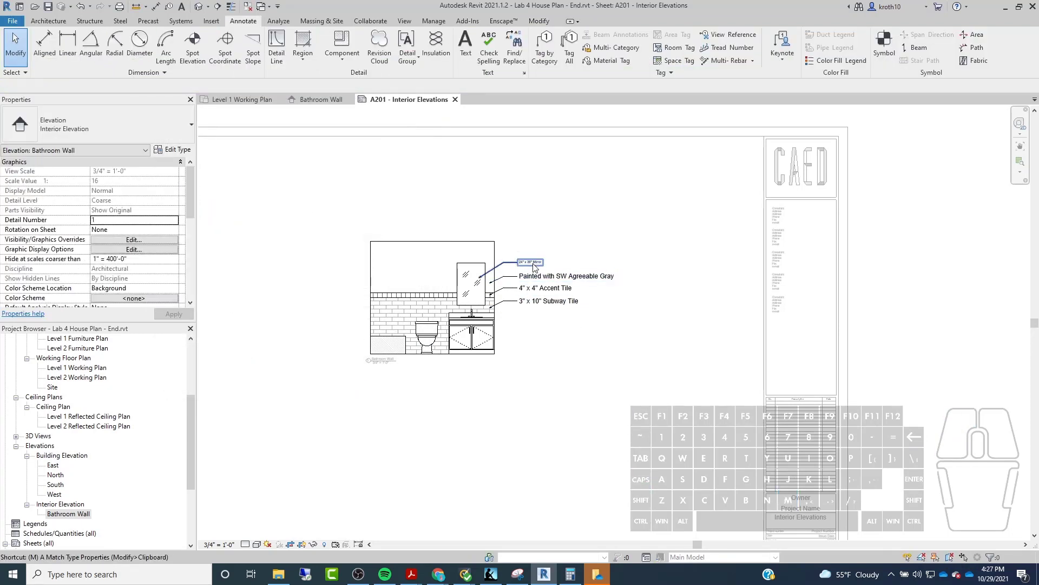
pyautogui.scroll(3, 536, 264)
pyautogui.click(607, 241)
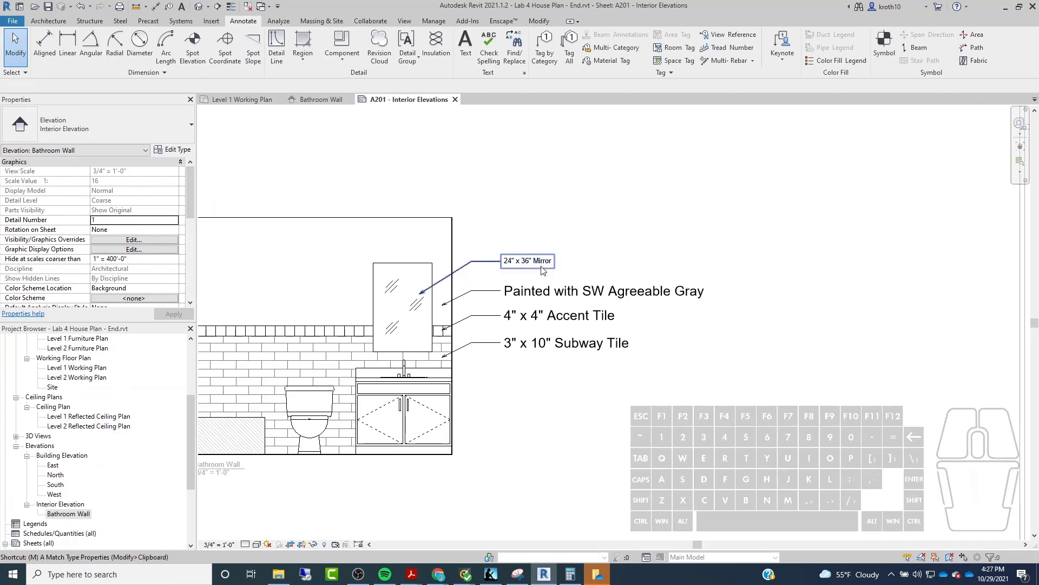
pyautogui.press('m')
pyautogui.press('a')
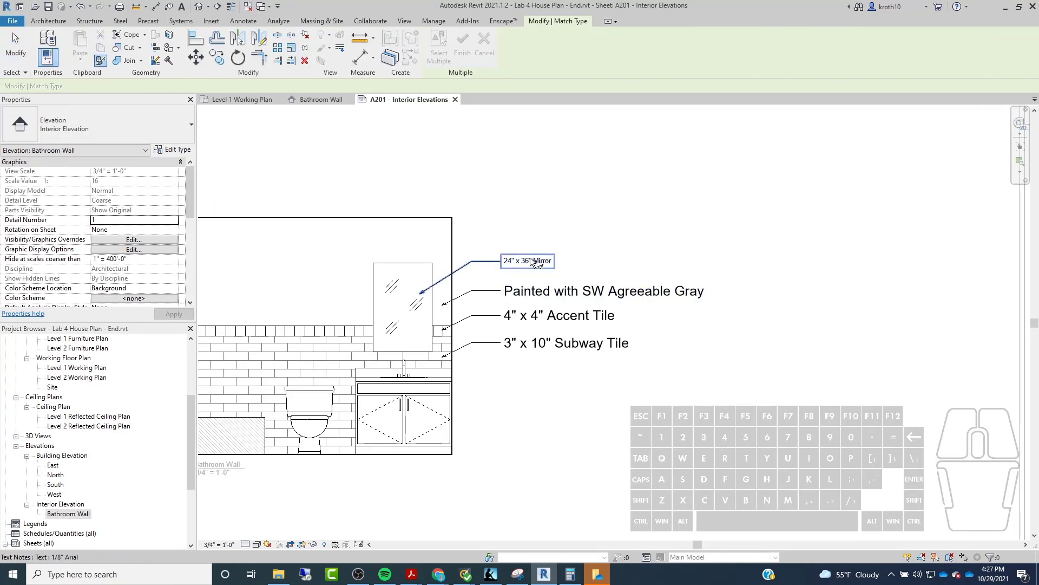
pyautogui.click(532, 293)
pyautogui.click(527, 314)
pyautogui.click(541, 342)
pyautogui.press('Escape')
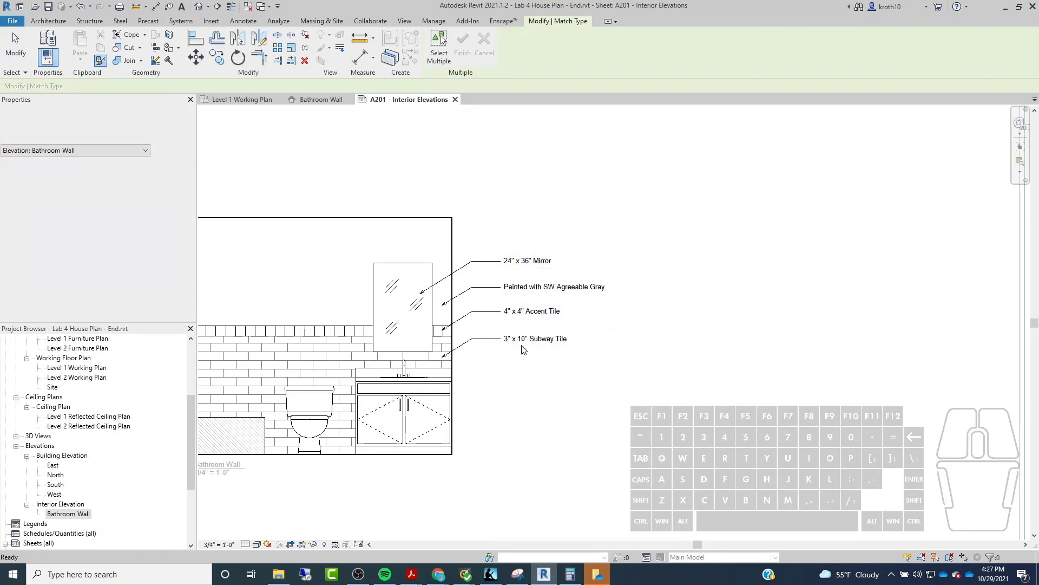
# Step: Deactivate the Bathroom Wall viewport and move it toward the upper-left area of the A201 sheet
pyautogui.middleClick(564, 366)
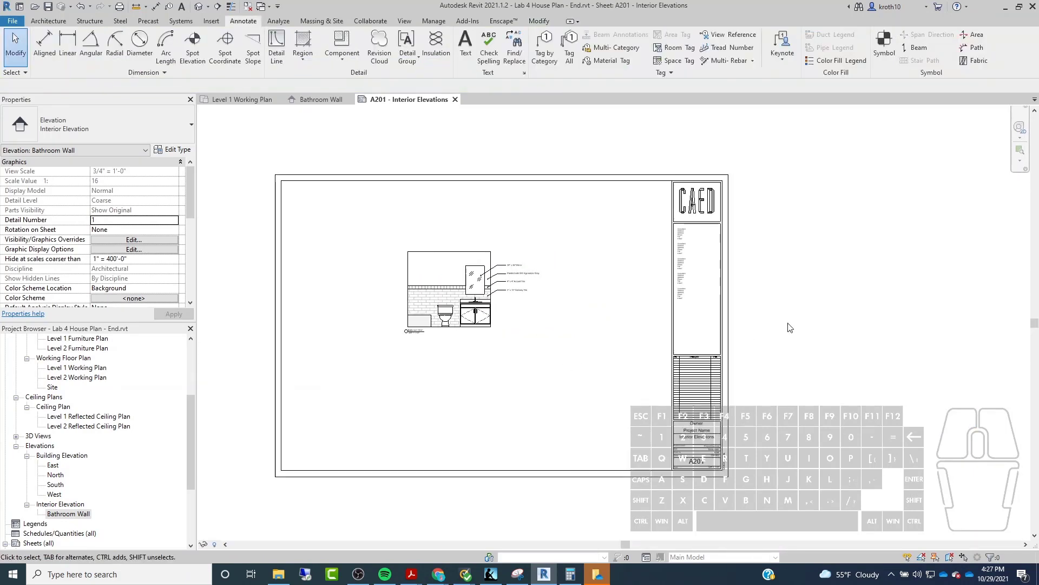
pyautogui.scroll(1, 454, 276)
pyautogui.scroll(1, 455, 309)
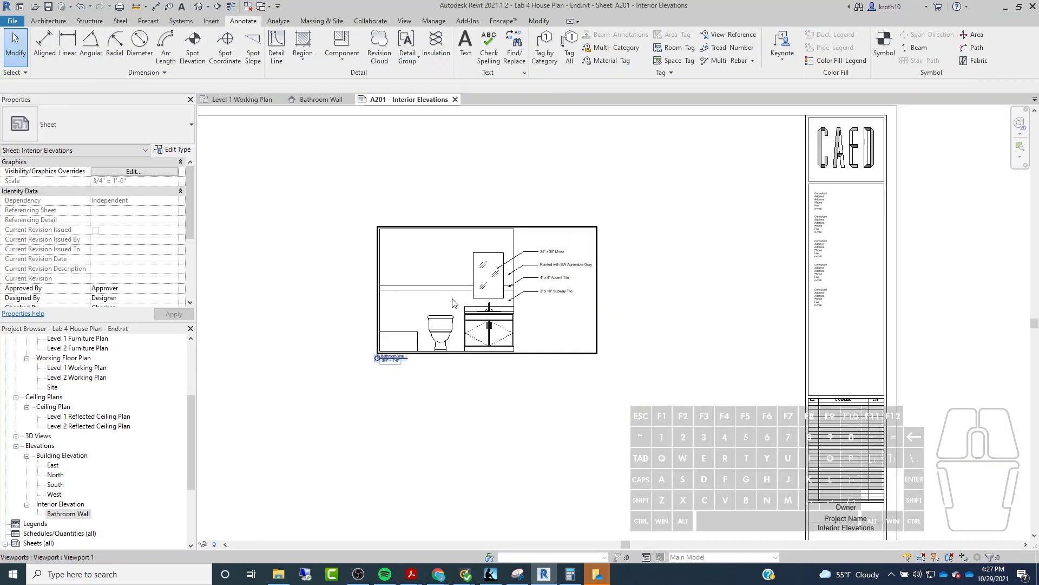
pyautogui.moveTo(454, 306)
pyautogui.mouseDown()
pyautogui.moveTo(441, 281)
pyautogui.moveTo(356, 235)
pyautogui.mouseUp()
pyautogui.click(465, 363)
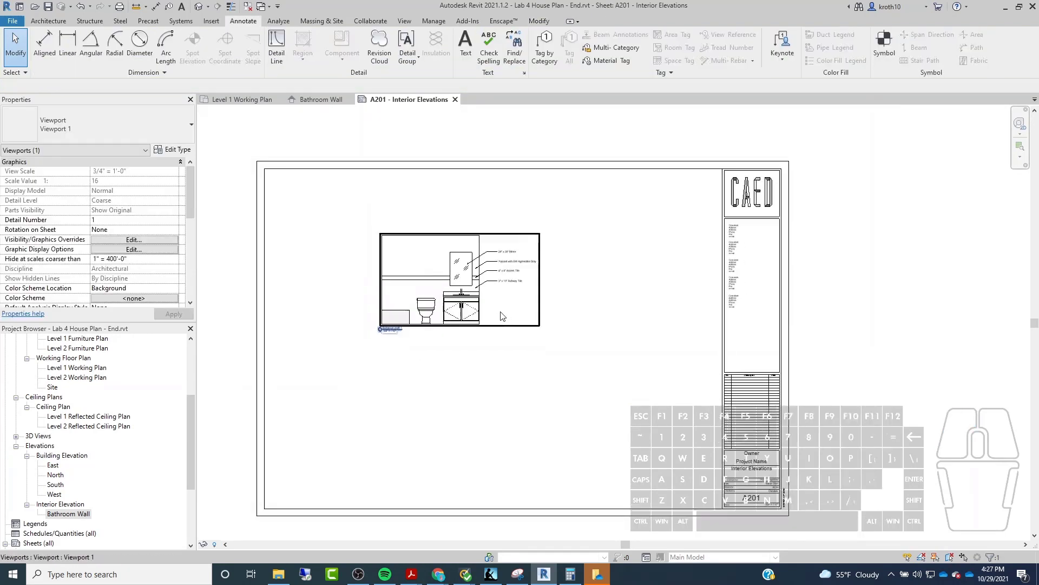
pyautogui.scroll(-2, 449, 395)
pyautogui.scroll(2, 98, 440)
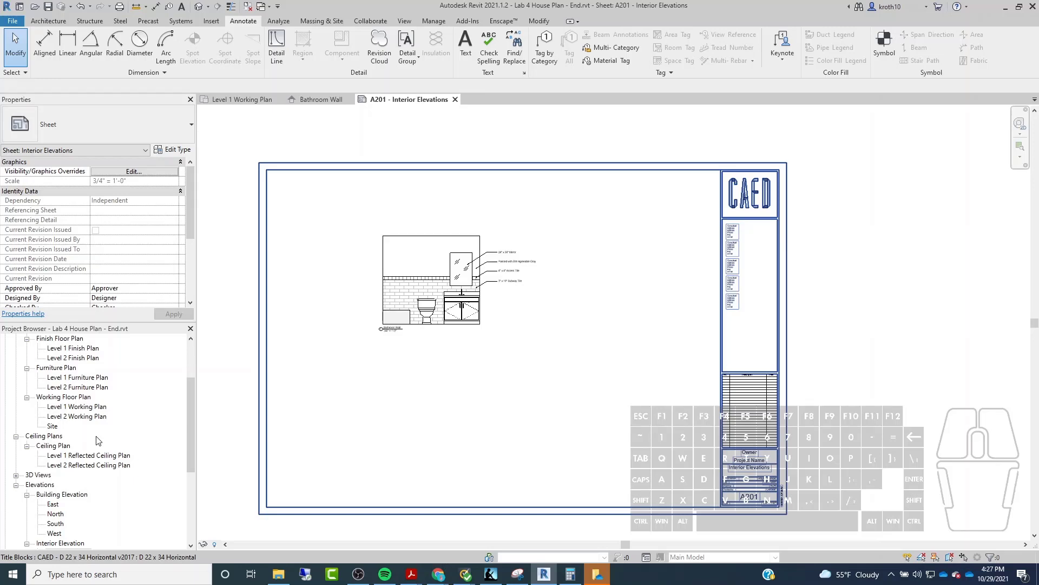
# Step: Open the Level 1 Working Plan floor plan
pyautogui.scroll(2, 98, 440)
pyautogui.doubleClick(89, 445)
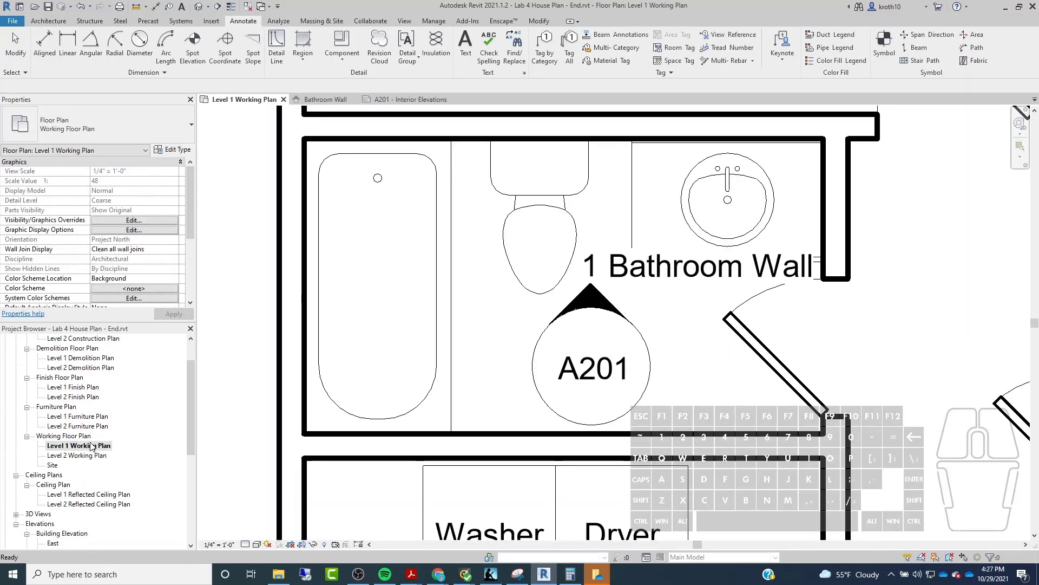
pyautogui.scroll(-4, 455, 302)
pyautogui.scroll(3, 464, 476)
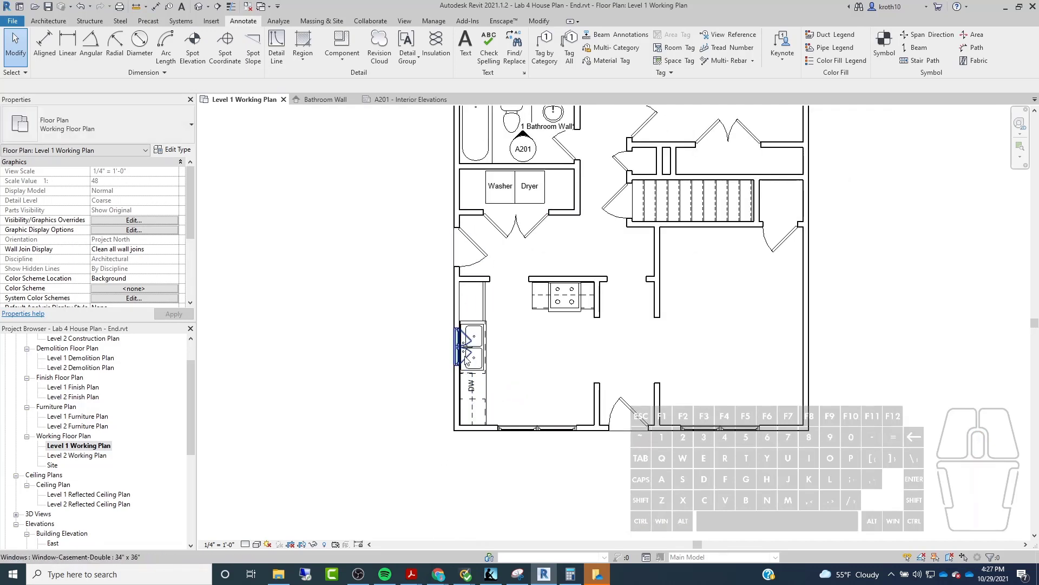
pyautogui.scroll(2, 467, 346)
pyautogui.scroll(-2, 507, 327)
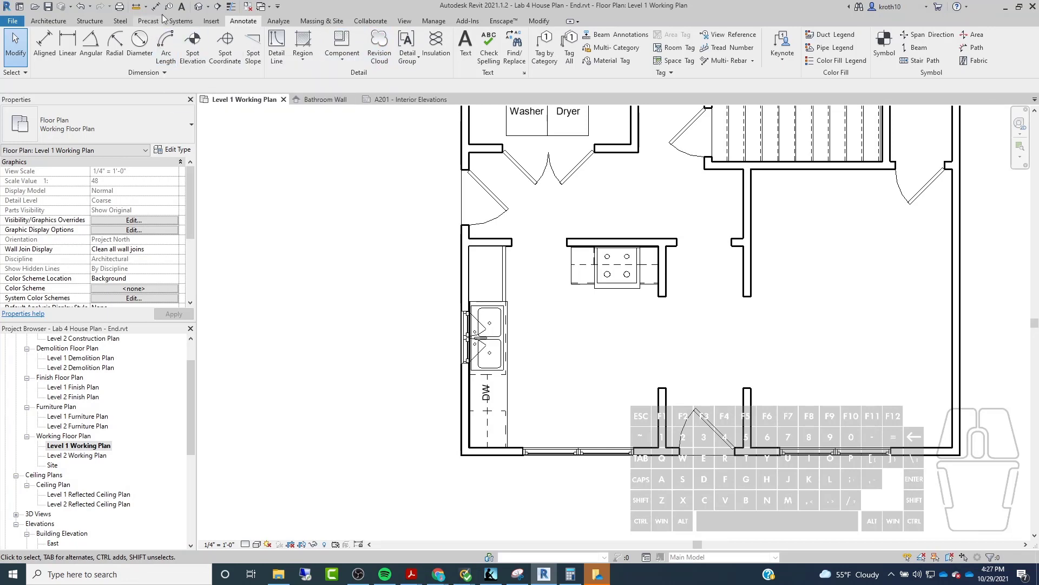
# Step: Place an Interior Elevation marker in the kitchen, facing the wall with the sink and window
pyautogui.click(405, 20)
pyautogui.click(453, 62)
pyautogui.click(469, 79)
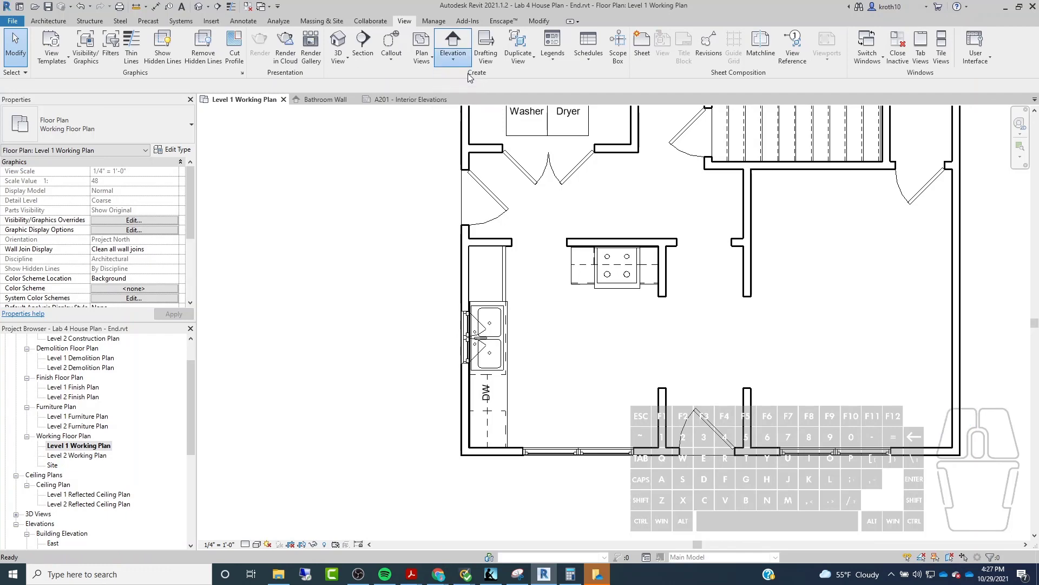
pyautogui.click(81, 126)
pyautogui.click(76, 207)
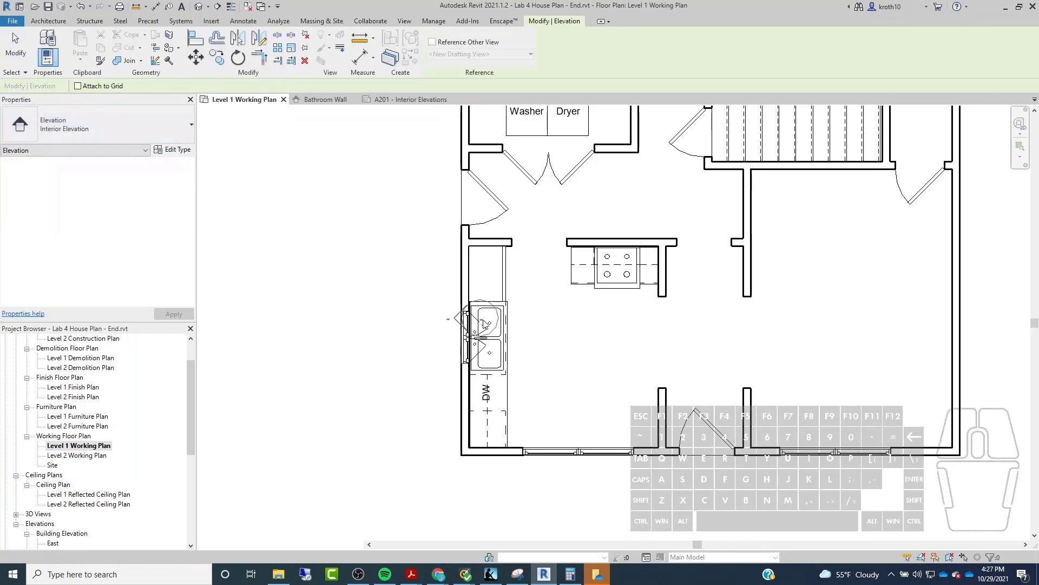
pyautogui.click(548, 349)
pyautogui.press('Escape')
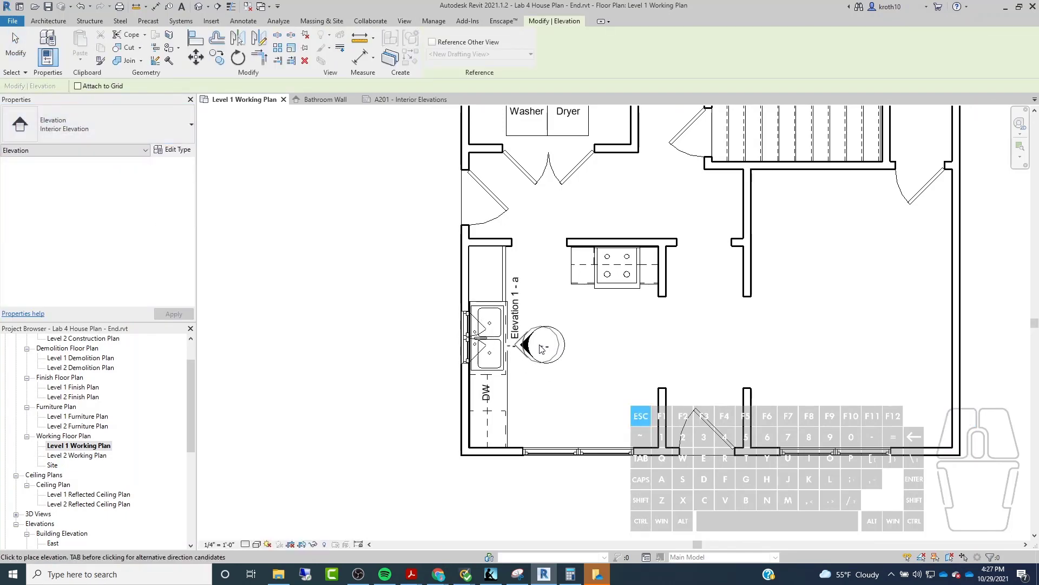
# Step: Open the elevation view of the kitchen sink wall from its new marker
pyautogui.click(521, 353)
pyautogui.doubleClick(521, 353)
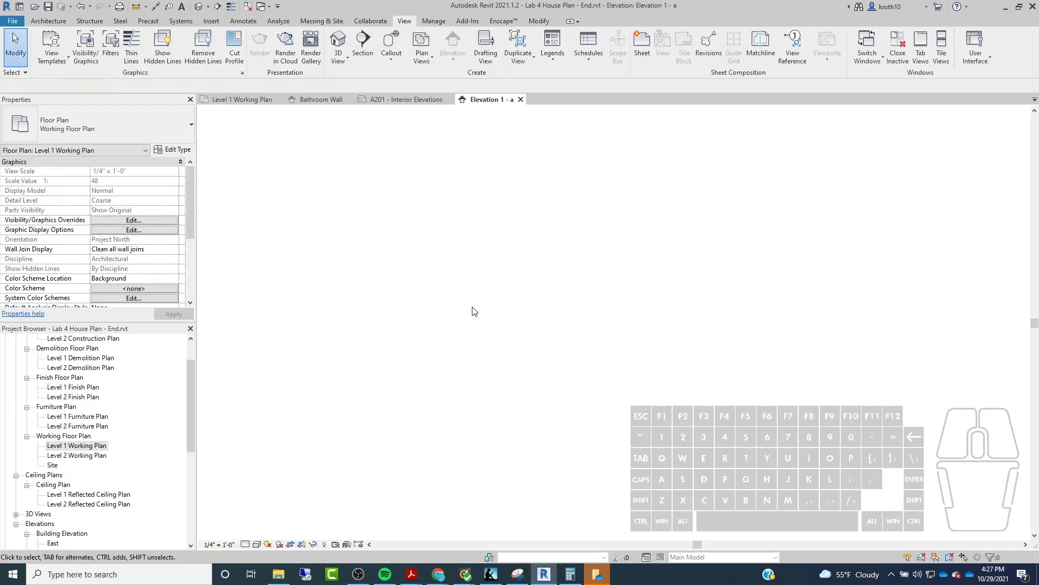
pyautogui.scroll(1, 365, 274)
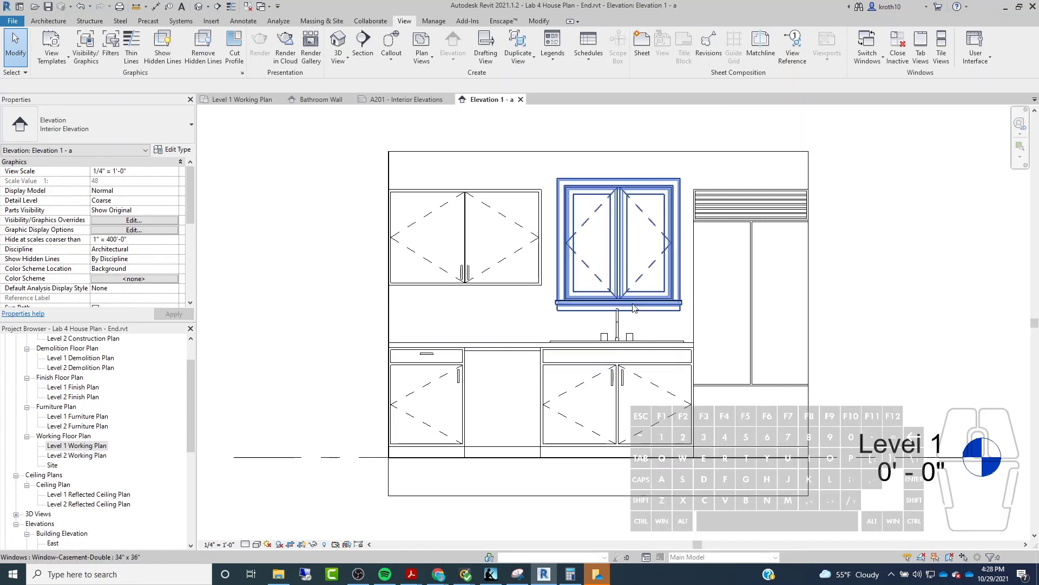
pyautogui.scroll(2, 623, 304)
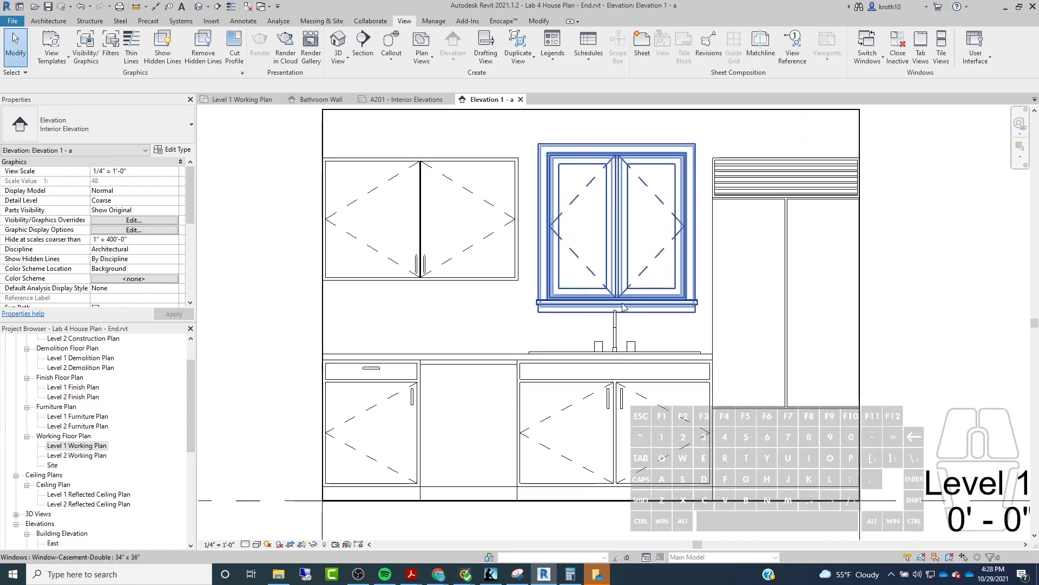
# Step: Examine the upper cabinet, base cabinets, window and refrigerator shown in the kitchen sink wall elevation
pyautogui.click(462, 282)
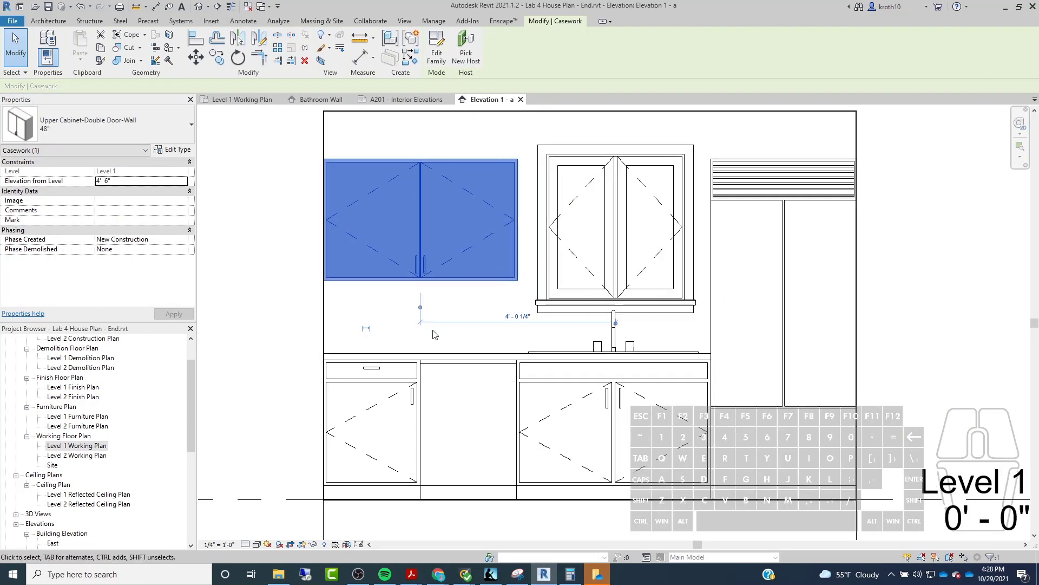
pyautogui.scroll(-2, 433, 334)
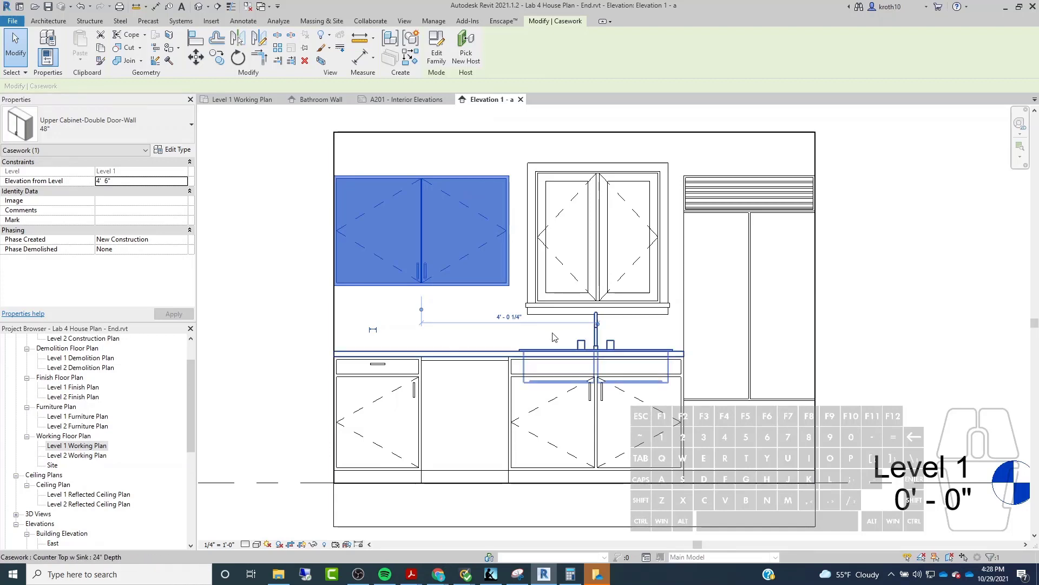
pyautogui.scroll(-1, 423, 326)
pyautogui.moveTo(633, 241); pyautogui.dragTo(599, 243, button='middle')
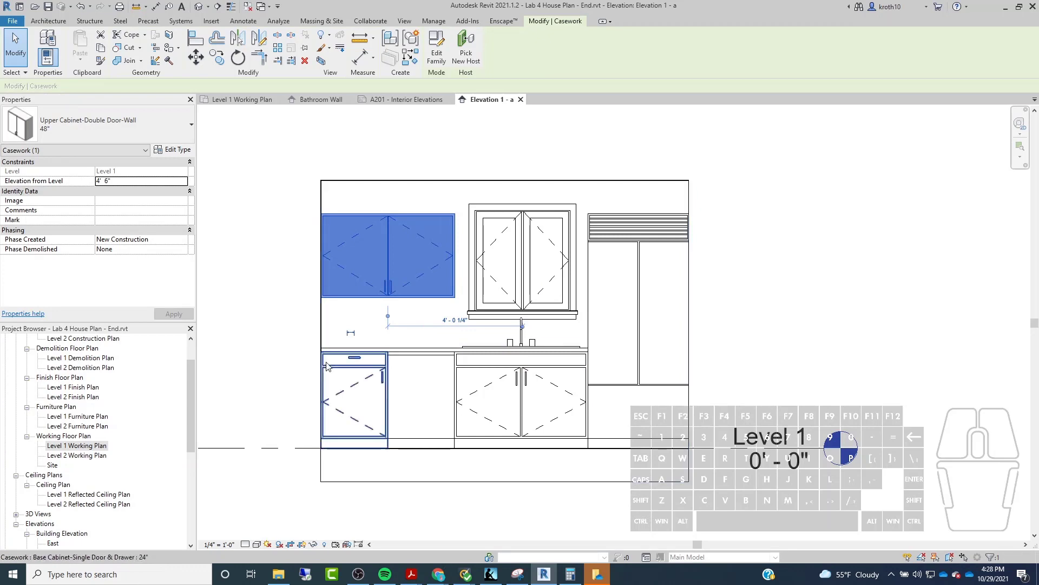
pyautogui.scroll(3, 327, 366)
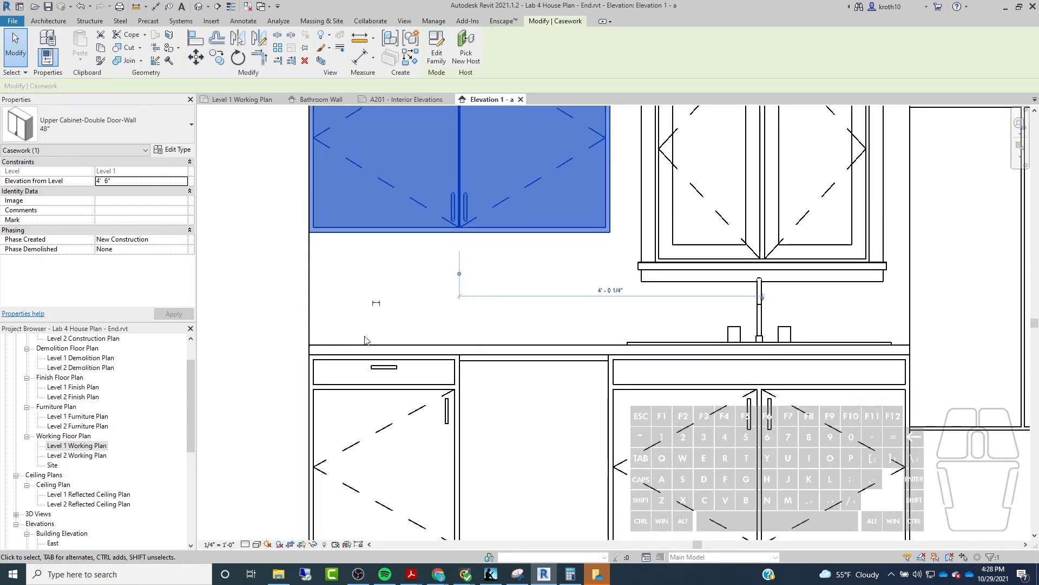
pyautogui.scroll(-2, 280, 278)
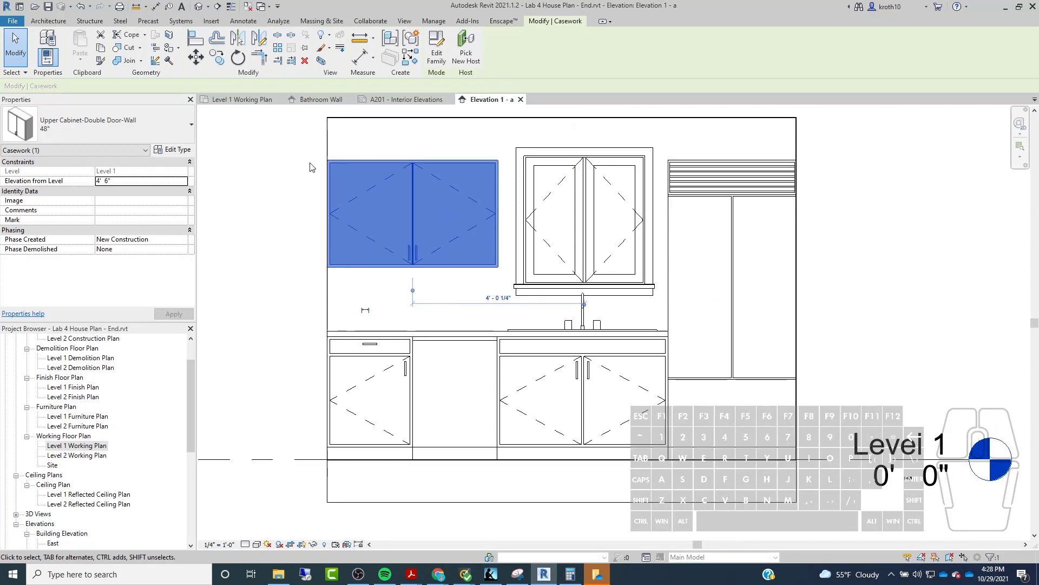
pyautogui.moveTo(353, 138); pyautogui.dragTo(371, 199, button='middle')
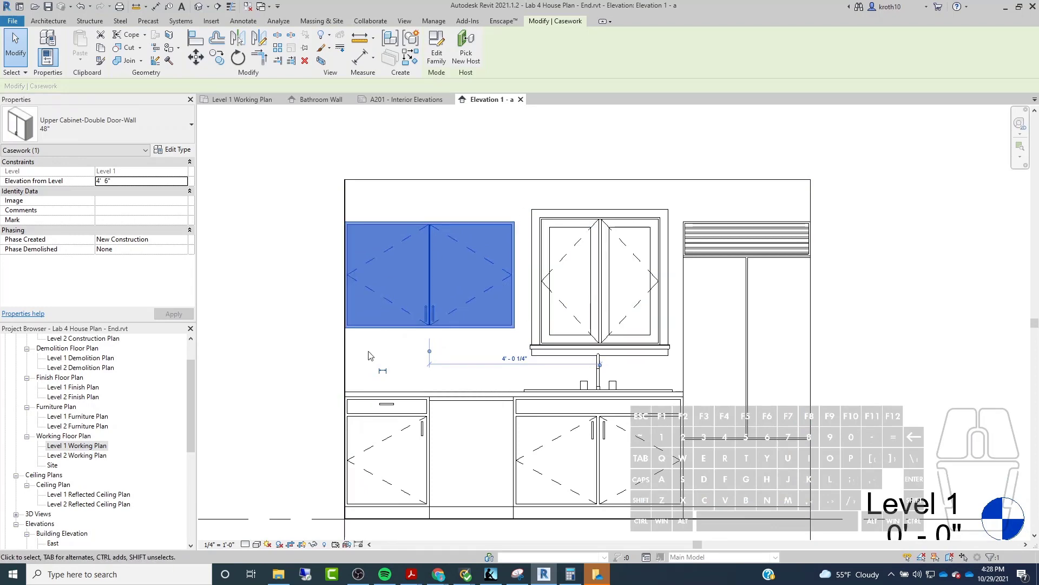
pyautogui.scroll(-1, 395, 178)
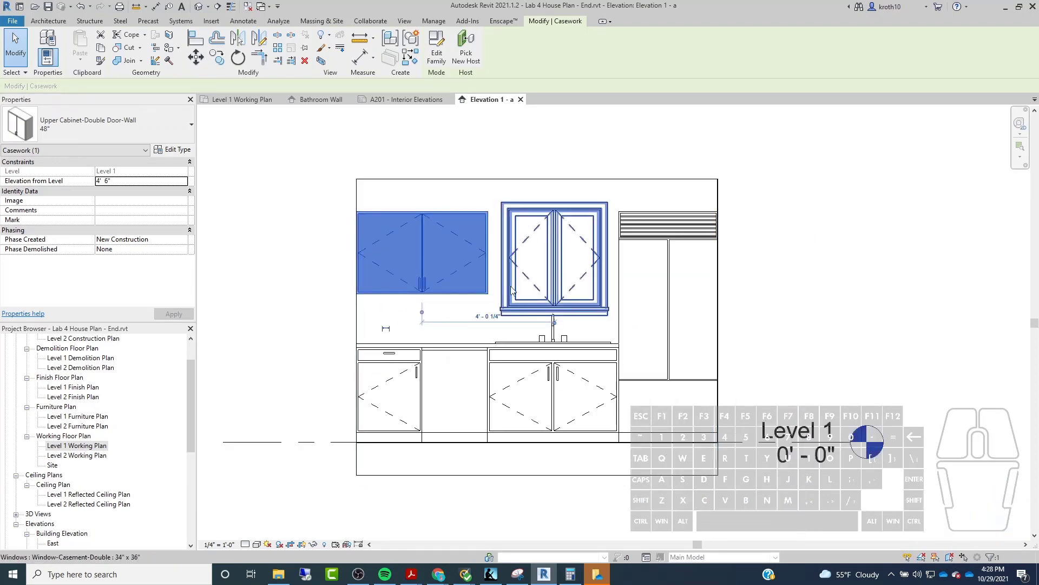
pyautogui.click(304, 295)
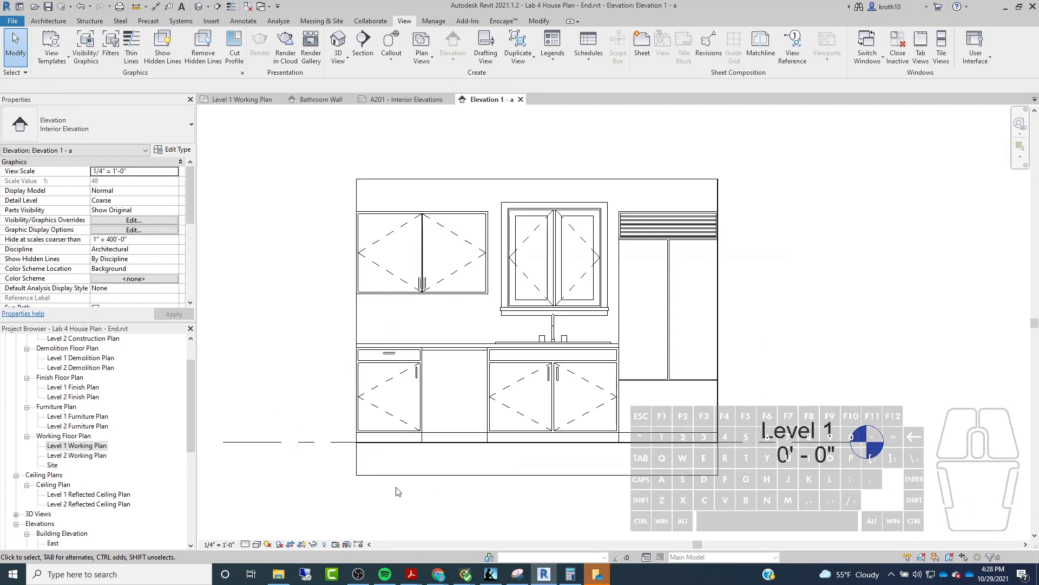
# Step: Assign the Architectural Elevation view template to the kitchen elevation view
pyautogui.scroll(-6, 107, 366)
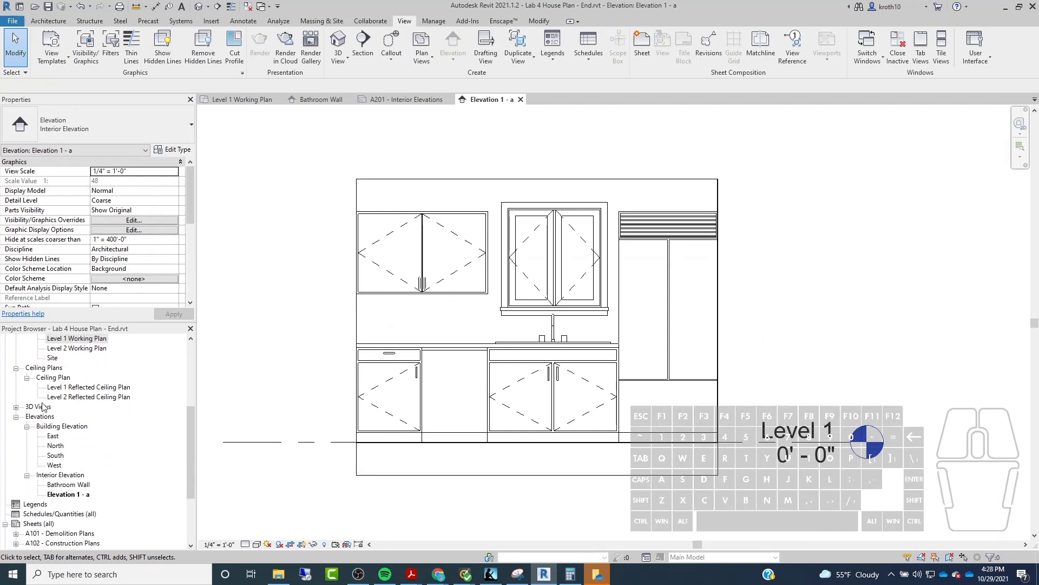
pyautogui.scroll(2, 51, 404)
pyautogui.scroll(-5, 98, 296)
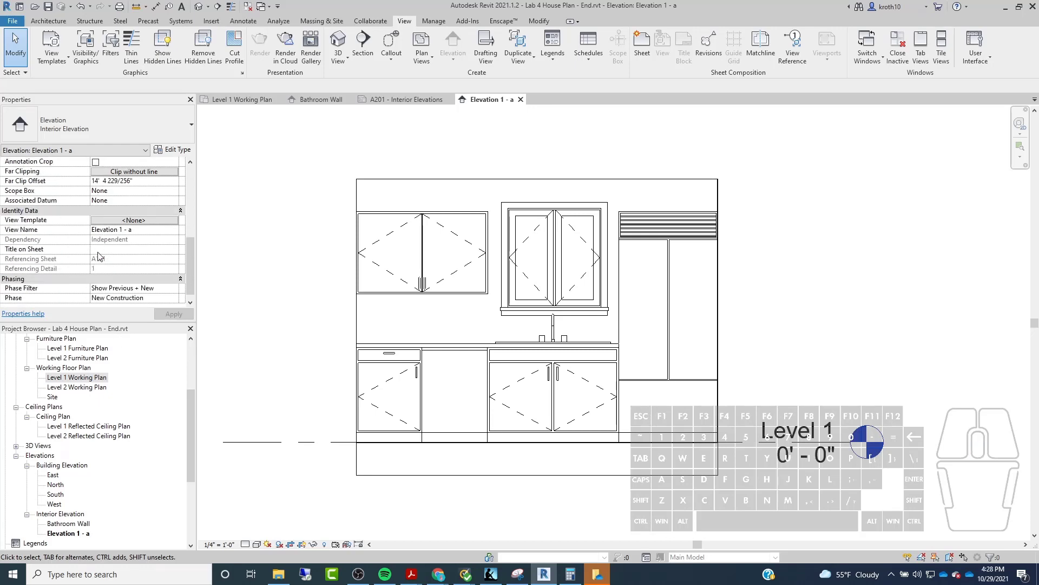
pyautogui.click(133, 220)
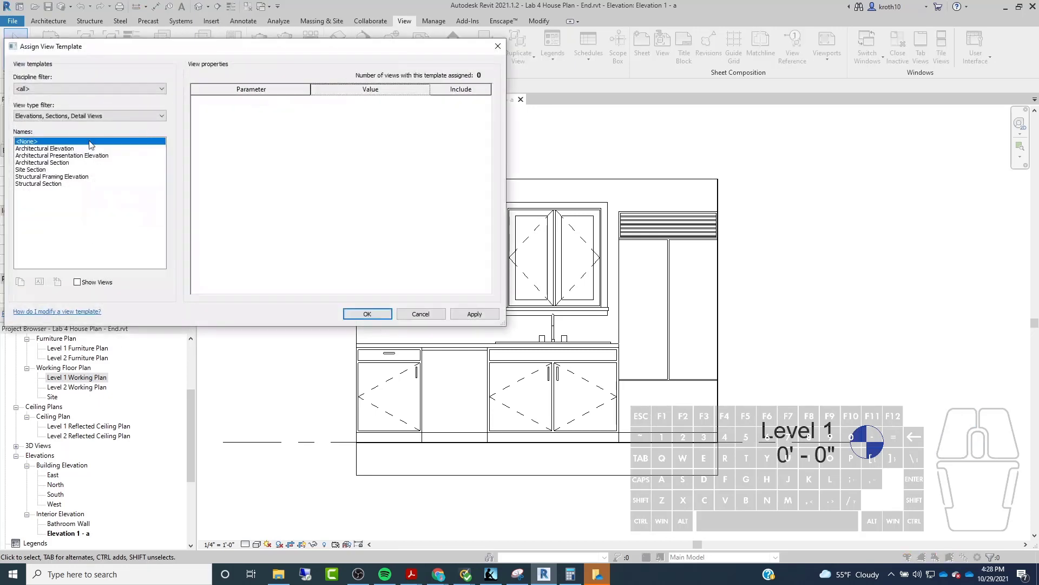
pyautogui.click(57, 148)
pyautogui.click(474, 314)
pyautogui.click(367, 314)
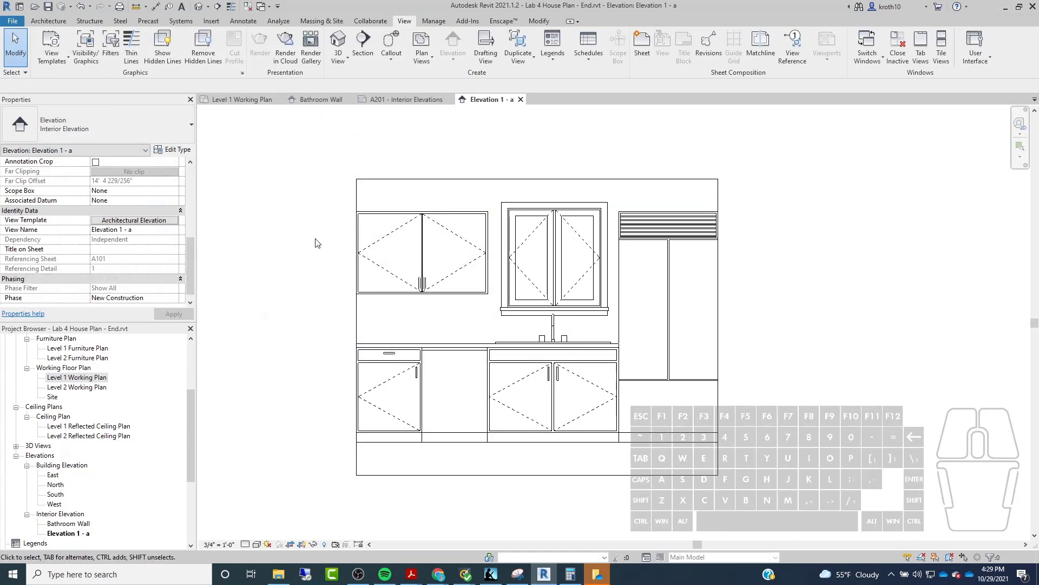
# Step: Inspect the cabinet linework with Thin Lines switched on, restore normal line weights and fit the whole elevation in view
pyautogui.click(231, 6)
pyautogui.scroll(2, 523, 389)
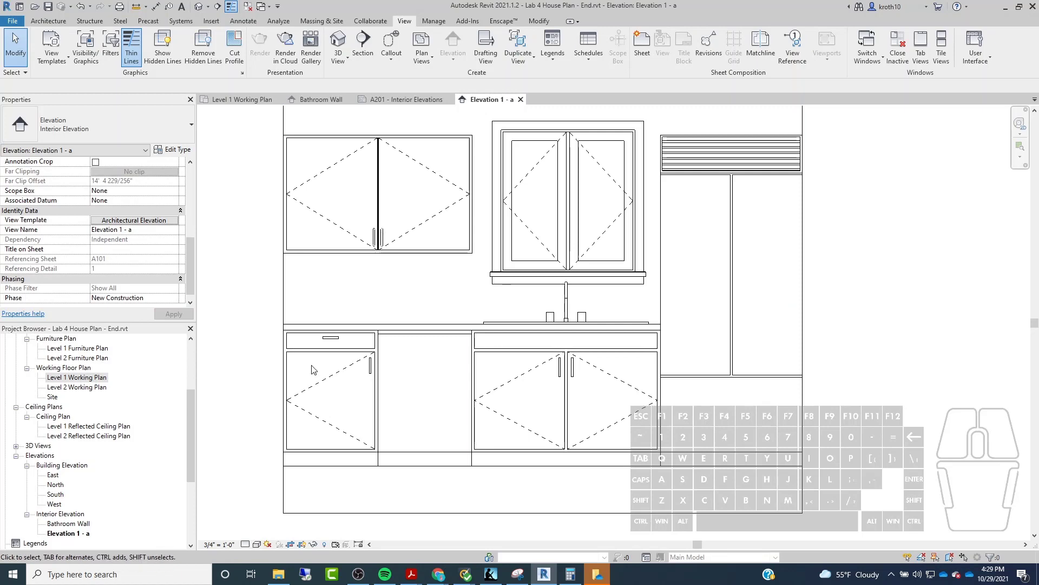
pyautogui.scroll(4, 304, 302)
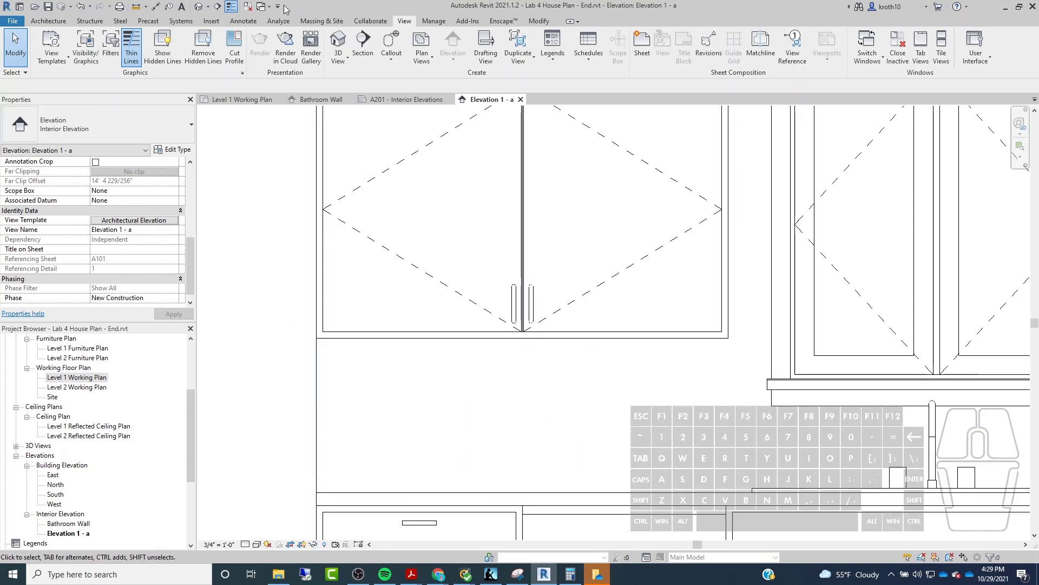
pyautogui.click(231, 6)
pyautogui.press('z')
pyautogui.press('f')
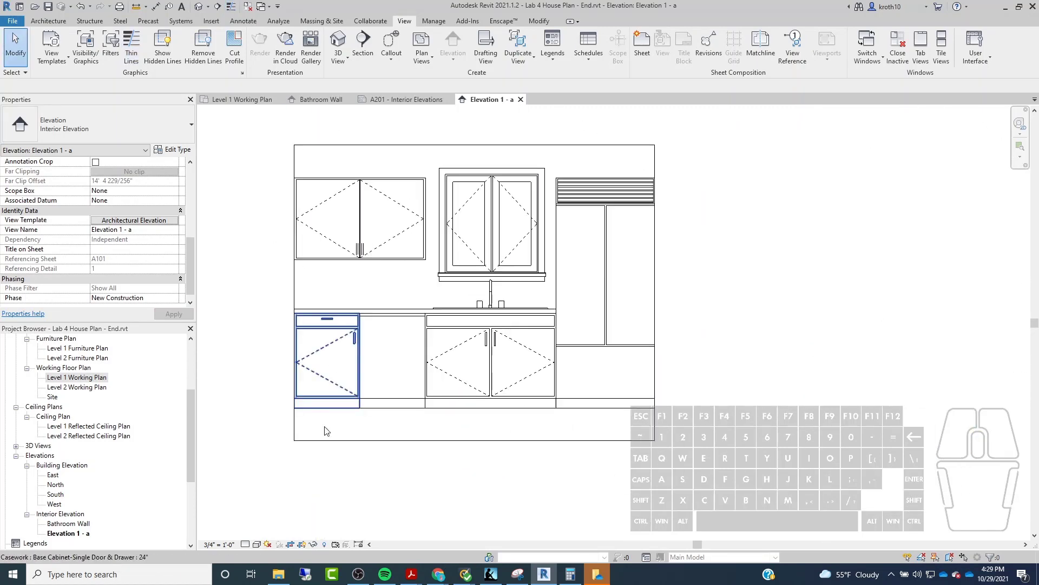
# Step: Edit the kitchen elevation's crop profile so its bottom edge sits on the floor line beneath the base cabinets
pyautogui.scroll(5, 291, 439)
pyautogui.scroll(3, 289, 431)
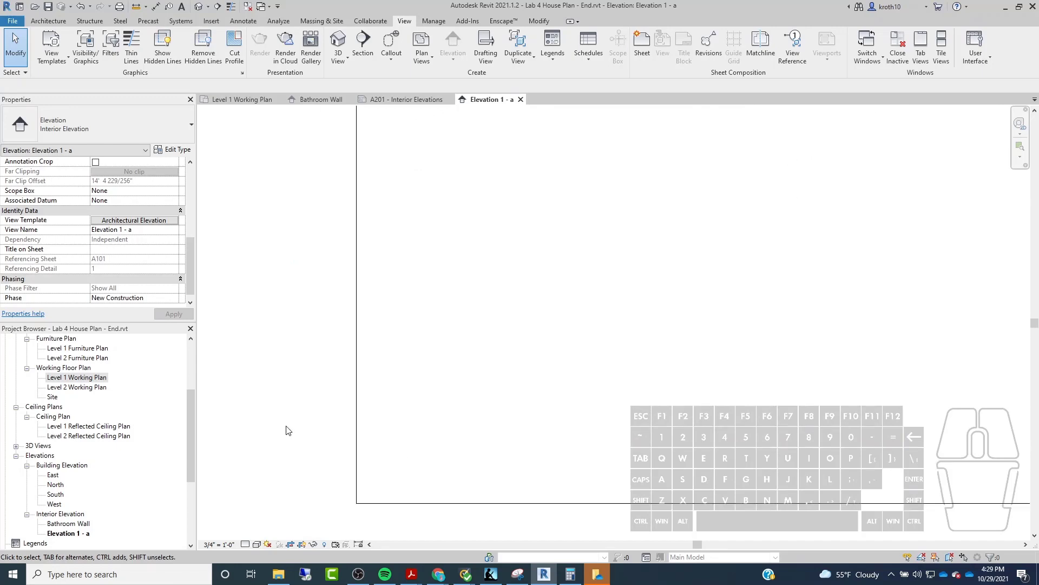
pyautogui.click(372, 454)
pyautogui.scroll(-6, 374, 457)
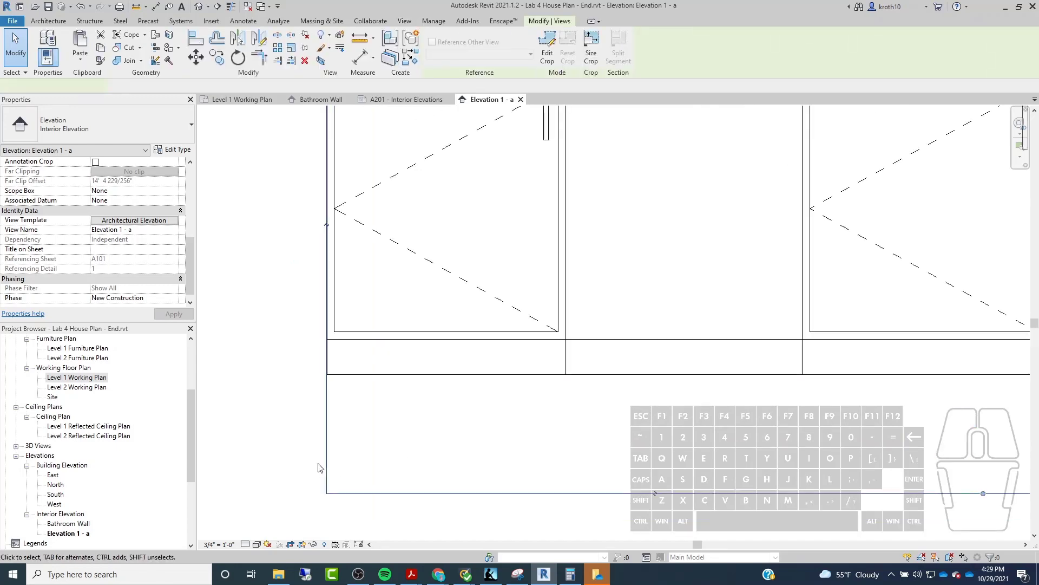
pyautogui.scroll(2, 472, 472)
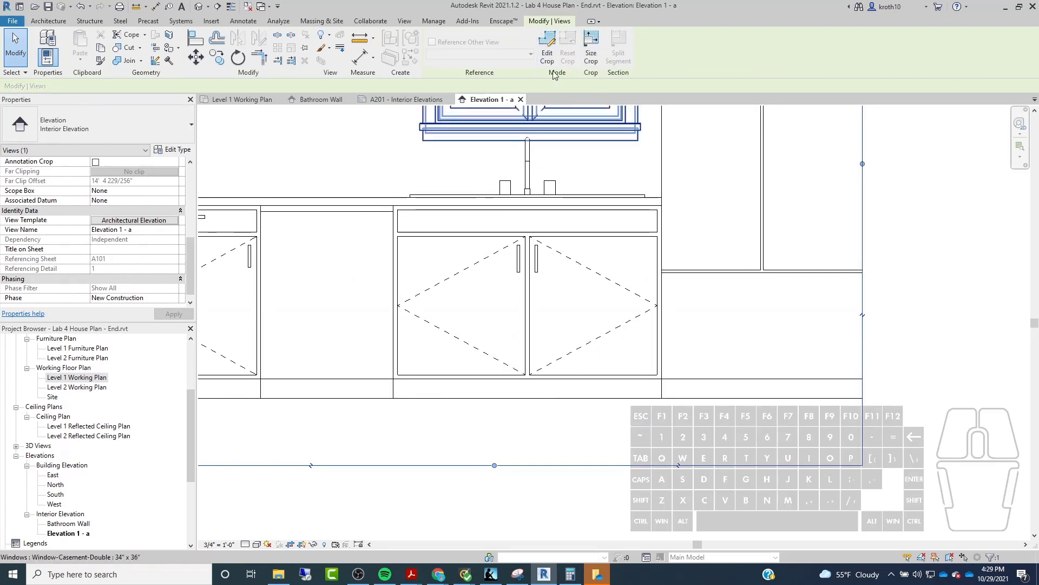
pyautogui.click(548, 46)
pyautogui.click(504, 465)
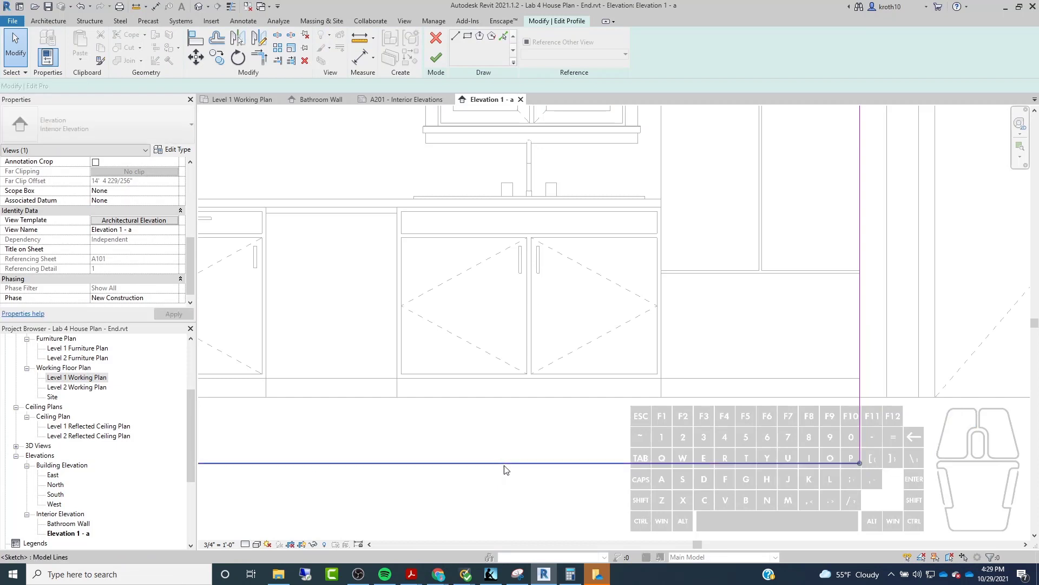
pyautogui.moveTo(512, 463); pyautogui.dragTo(515, 400)
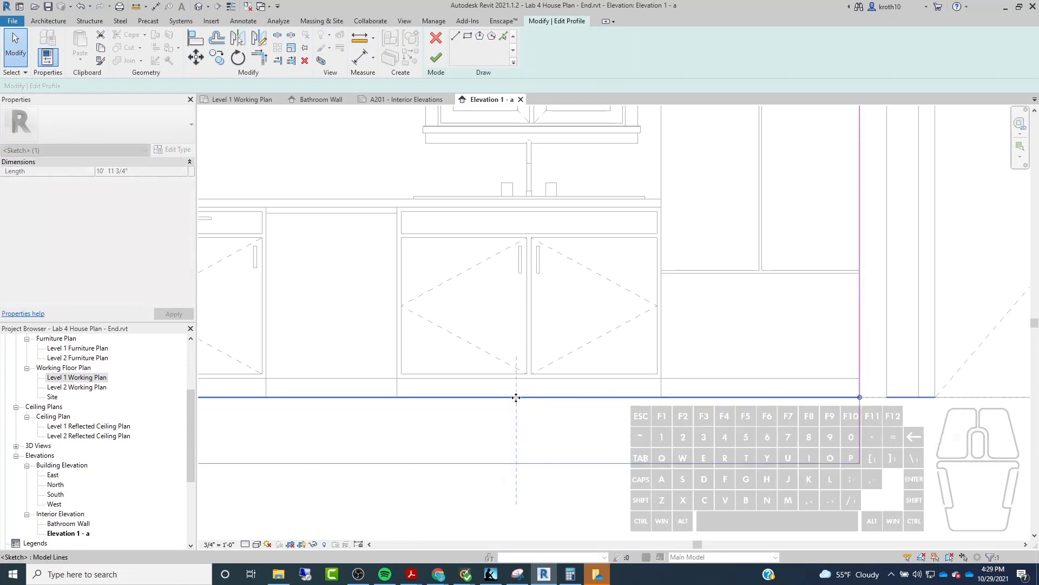
pyautogui.click(487, 248)
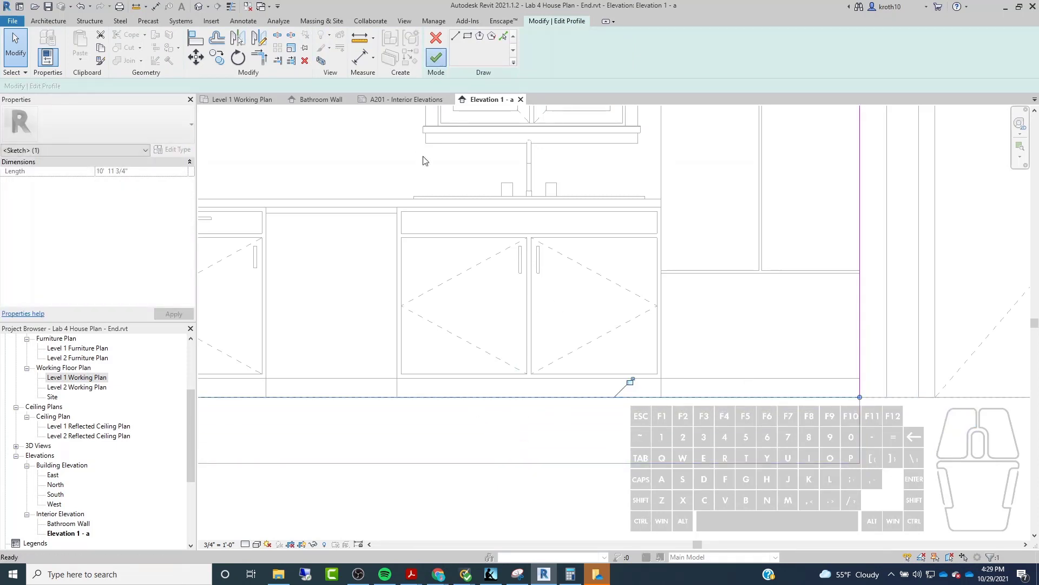
pyautogui.click(436, 58)
# Step: Draw a rectangular detail line in the Wide Lines style around the kitchen elevation's crop boundary, corner to corner
pyautogui.scroll(-2, 696, 300)
pyautogui.moveTo(474, 229); pyautogui.dragTo(504, 352, button='middle')
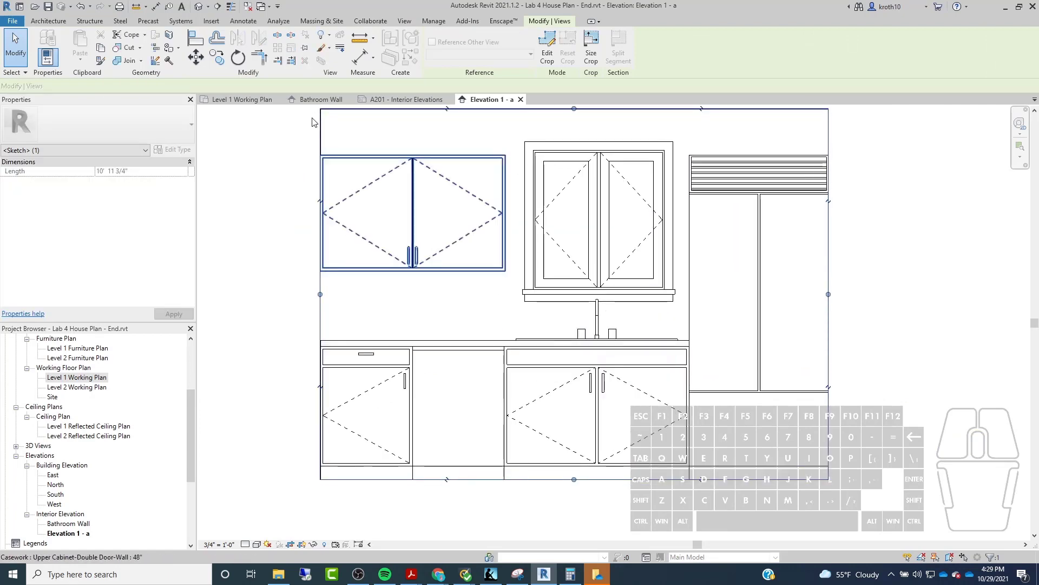
pyautogui.click(243, 20)
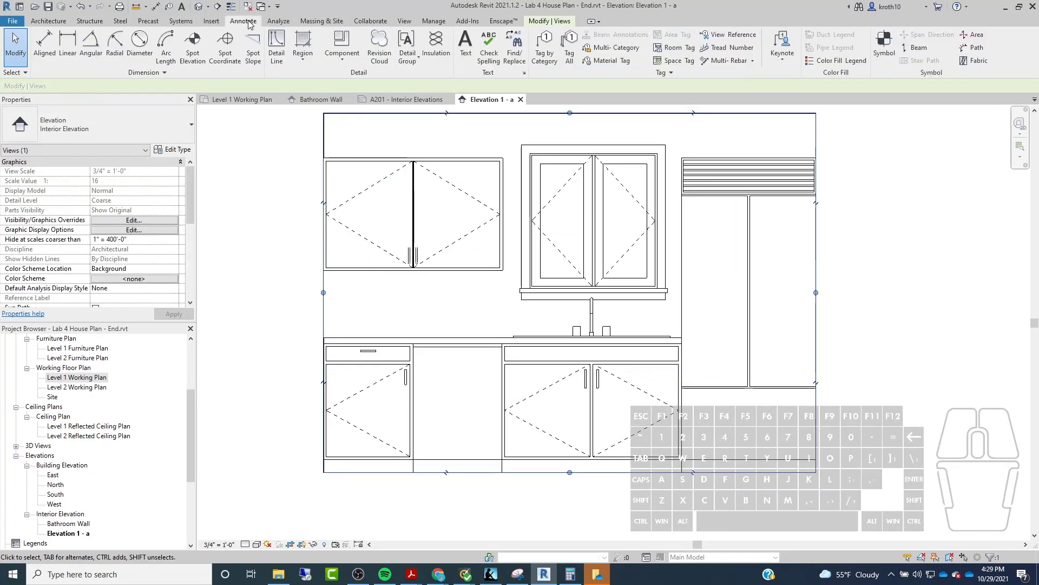
pyautogui.click(274, 54)
pyautogui.click(445, 37)
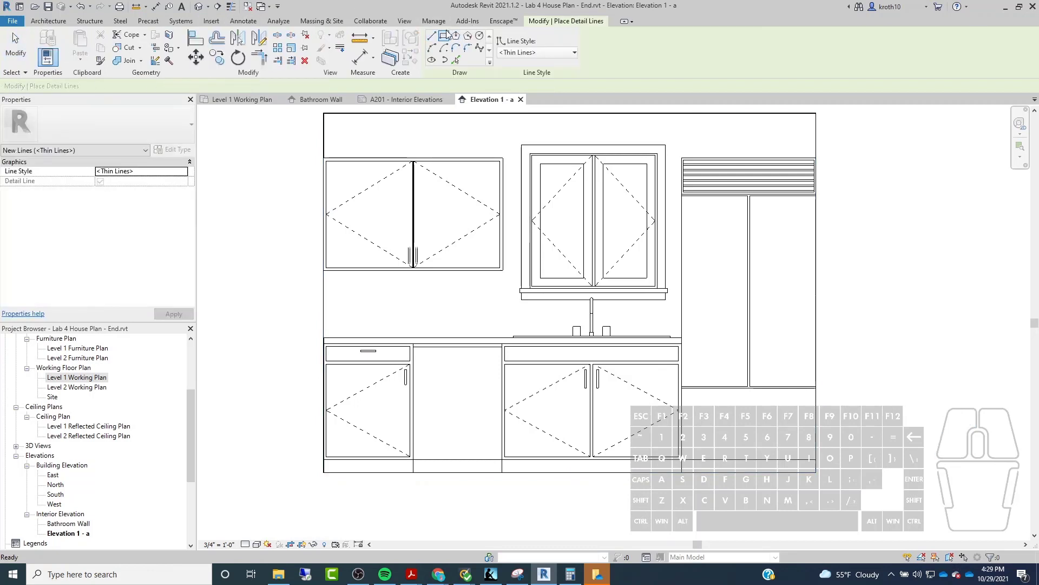
pyautogui.click(519, 52)
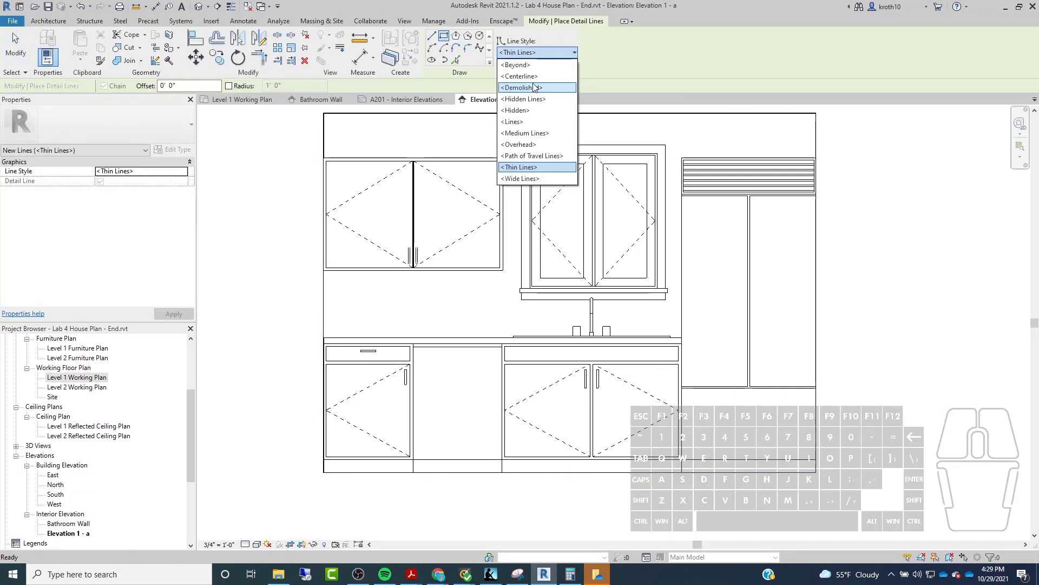
pyautogui.click(547, 183)
pyautogui.click(323, 113)
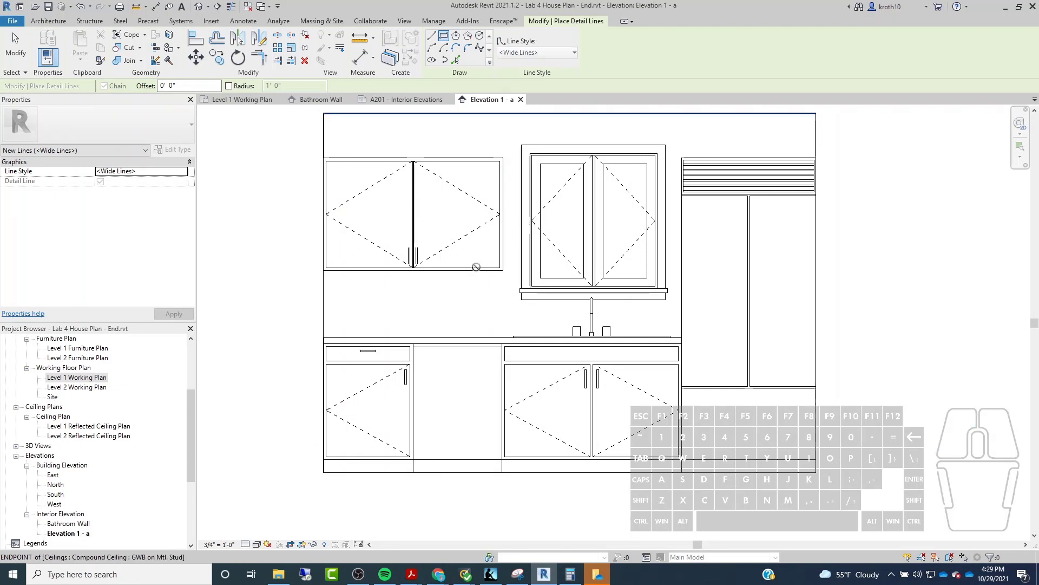
pyautogui.click(816, 472)
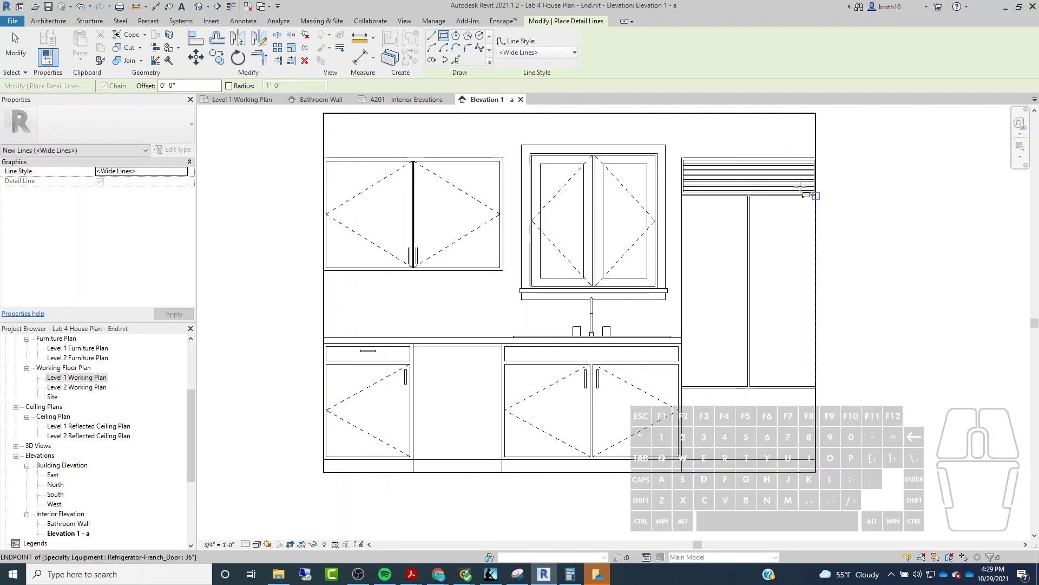
pyautogui.press('Escape')
pyautogui.press('Escape')
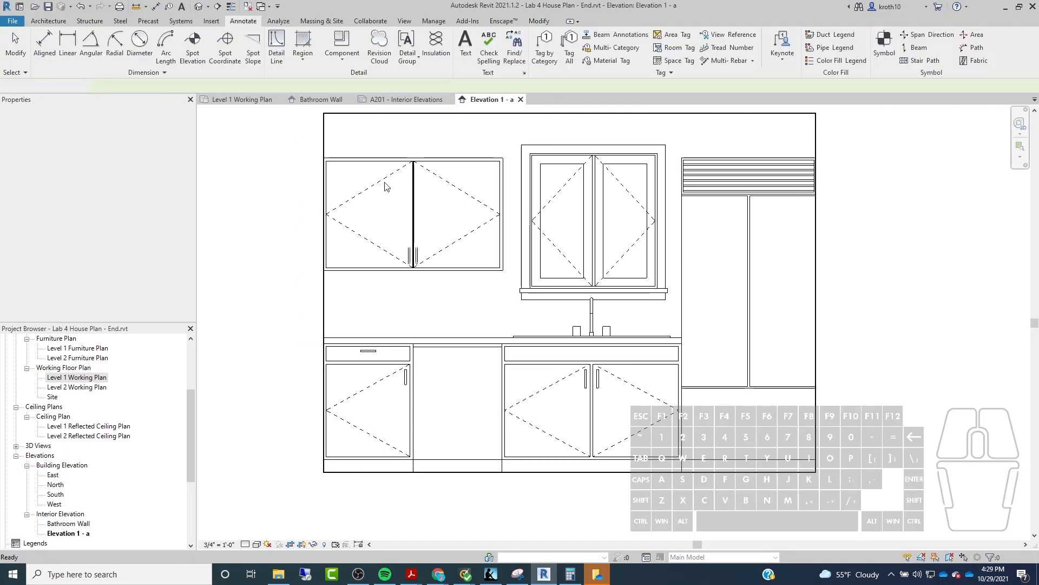
# Step: Rename the Elevation 1 - a interior elevation view as Kitchen
pyautogui.scroll(-2, 364, 251)
pyautogui.scroll(-1, 61, 520)
pyautogui.rightClick(61, 518)
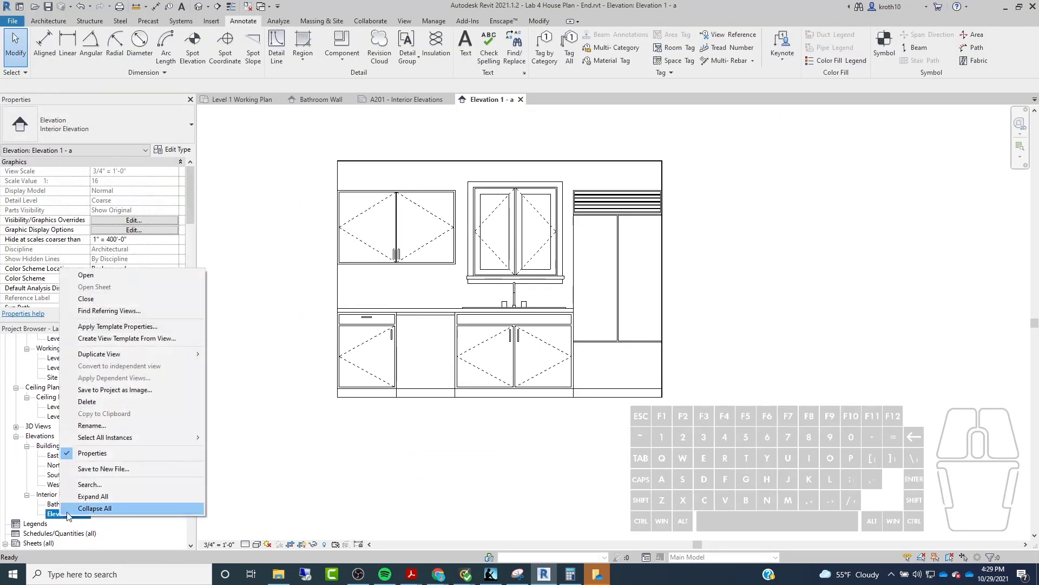
pyautogui.click(105, 425)
pyautogui.write('kITCHEN')
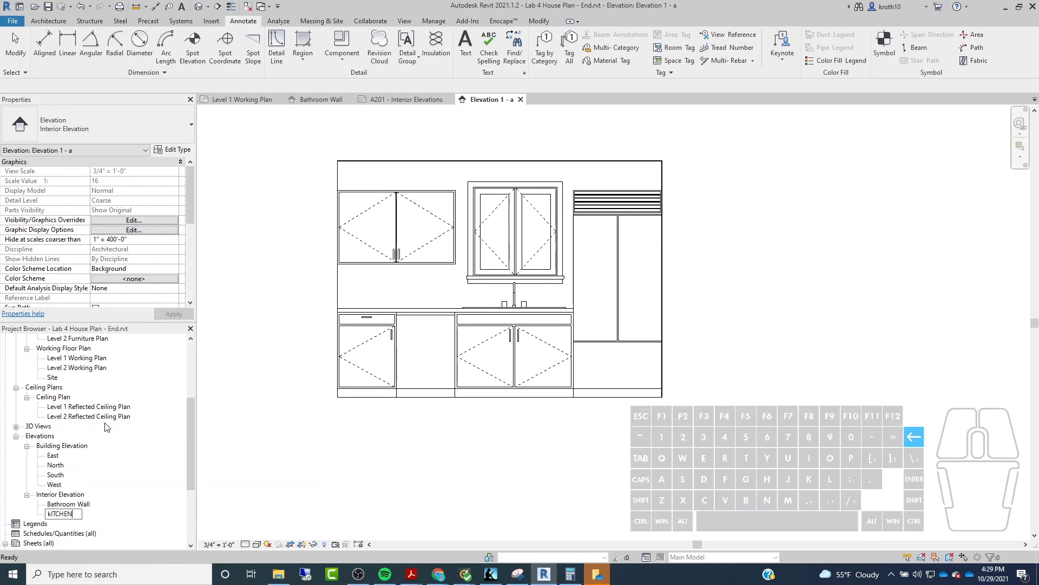
pyautogui.write('it')
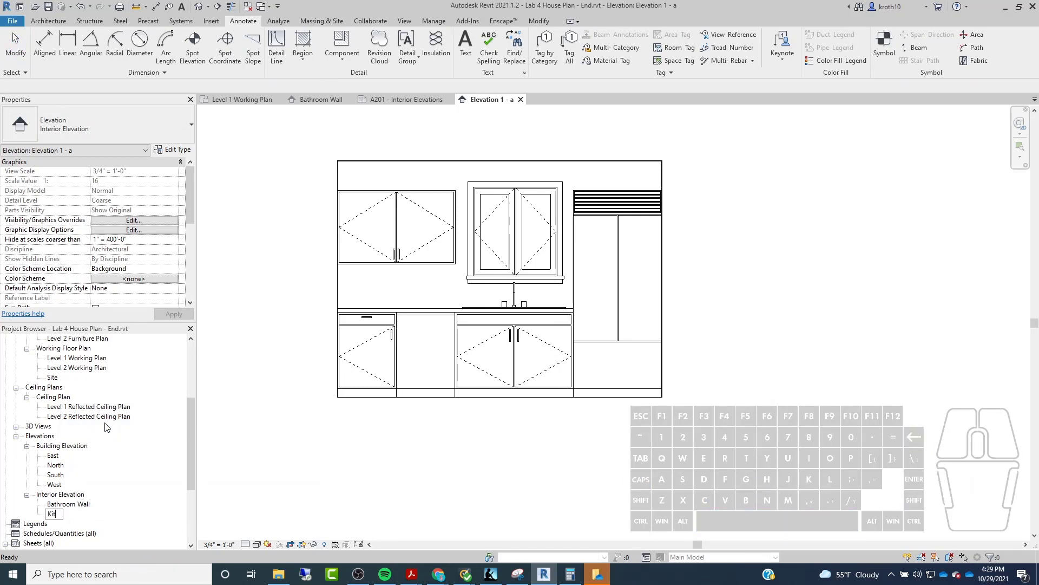
# Step: Finish renaming the kitchen interior elevation as Kitchen Wall and place it on sheet A201 below the Bathroom Wall elevation
pyautogui.write('chen Wall')
pyautogui.press('Return')
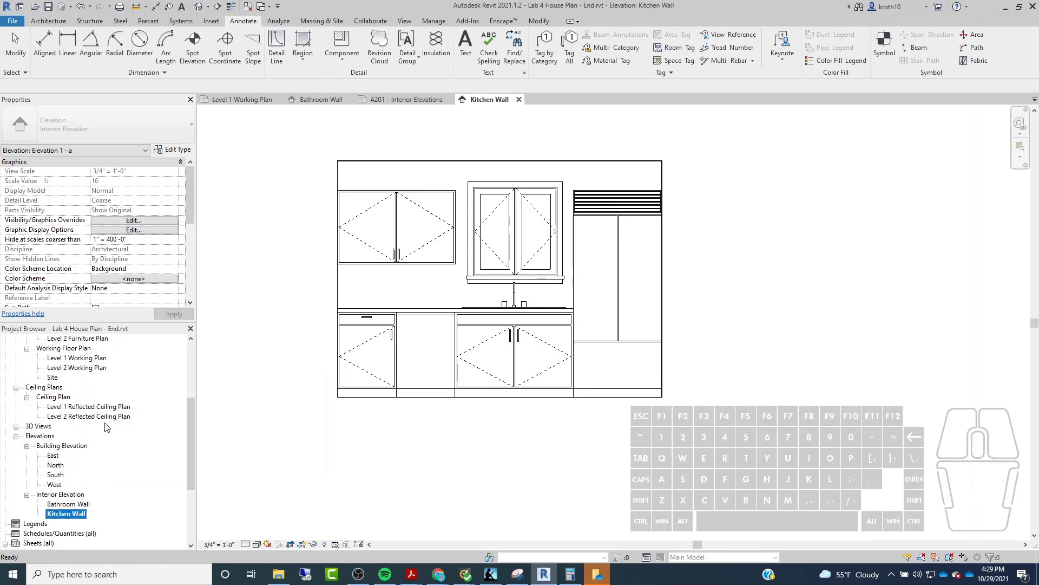
pyautogui.scroll(-3, 93, 448)
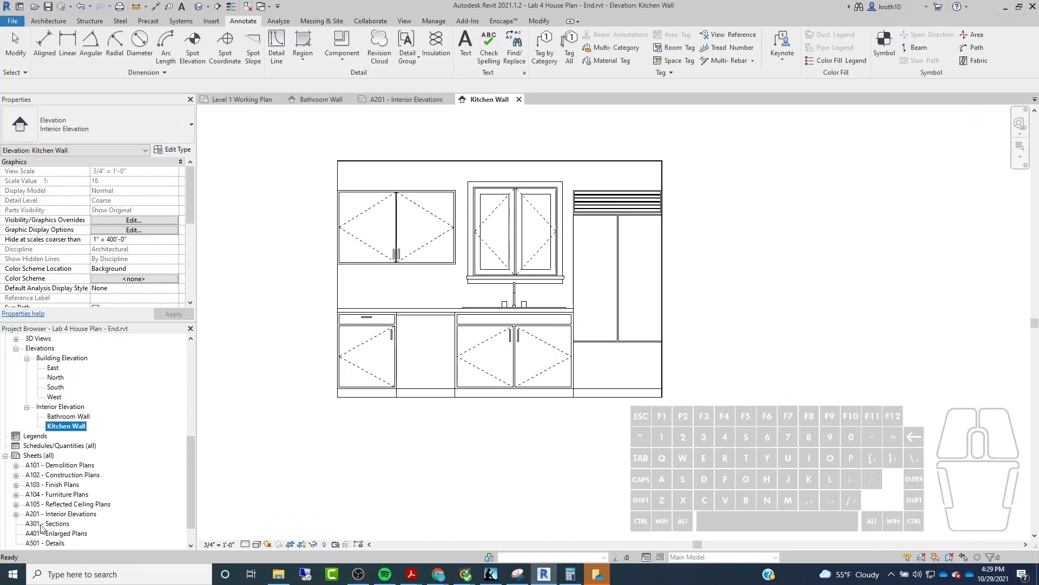
pyautogui.doubleClick(60, 514)
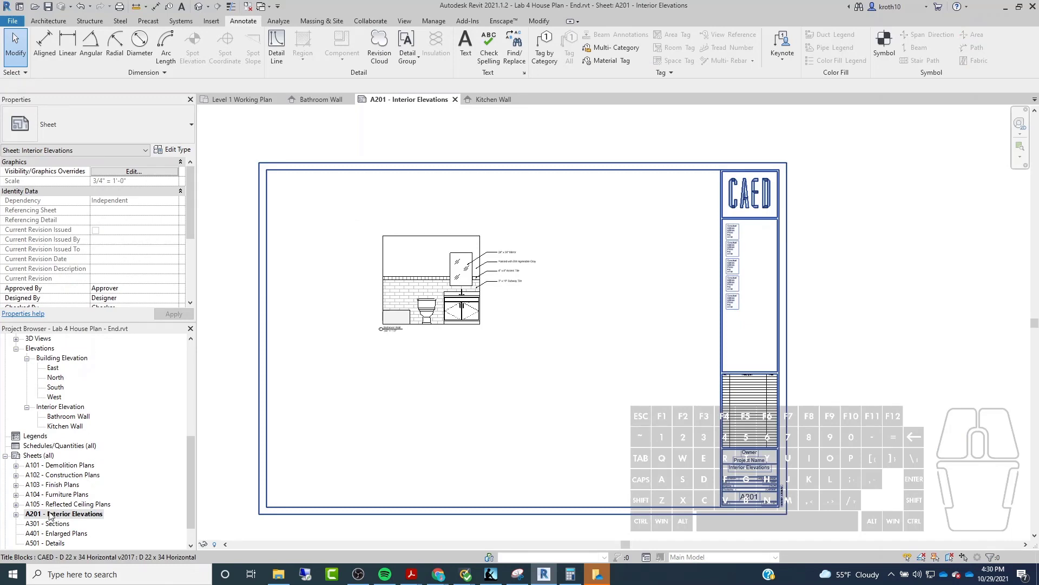
pyautogui.moveTo(59, 426); pyautogui.dragTo(457, 412)
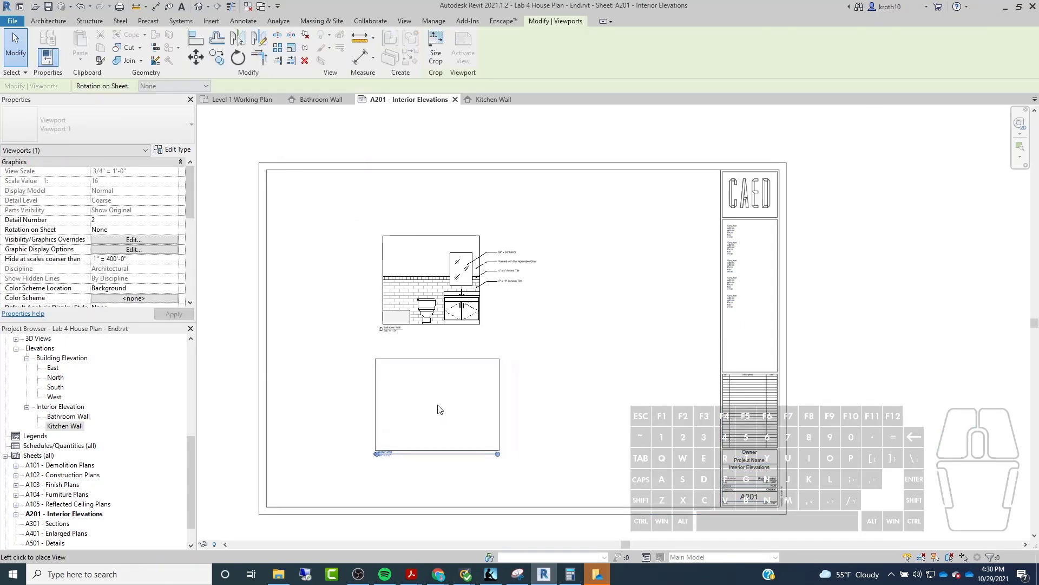
pyautogui.click(450, 401)
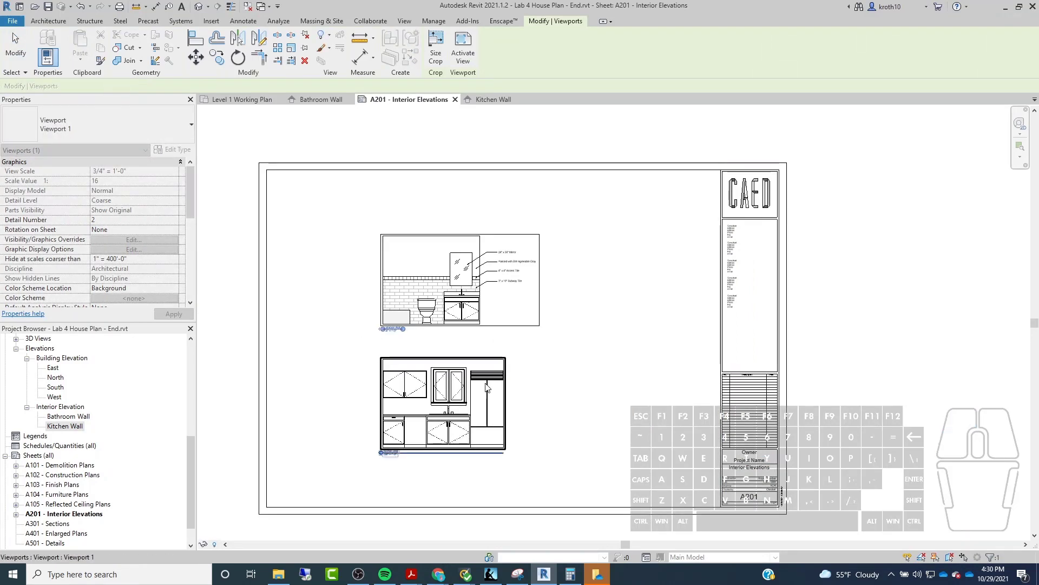
# Step: Shorten the Kitchen Wall viewport's title line to align with the end of the Bathroom Wall title line
pyautogui.press('Escape')
pyautogui.click(492, 455)
pyautogui.scroll(3, 485, 454)
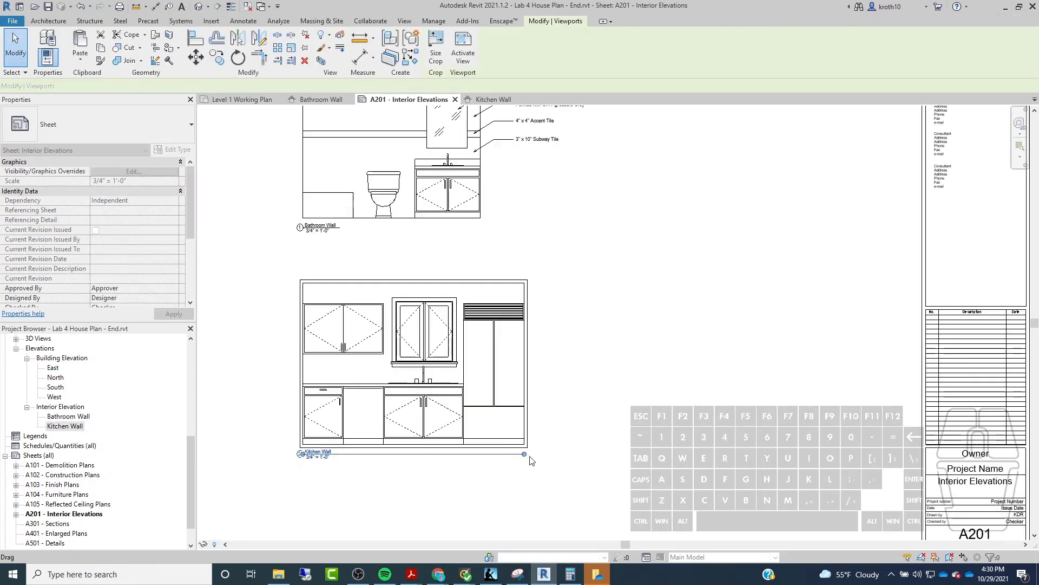
pyautogui.moveTo(348, 460); pyautogui.dragTo(340, 455)
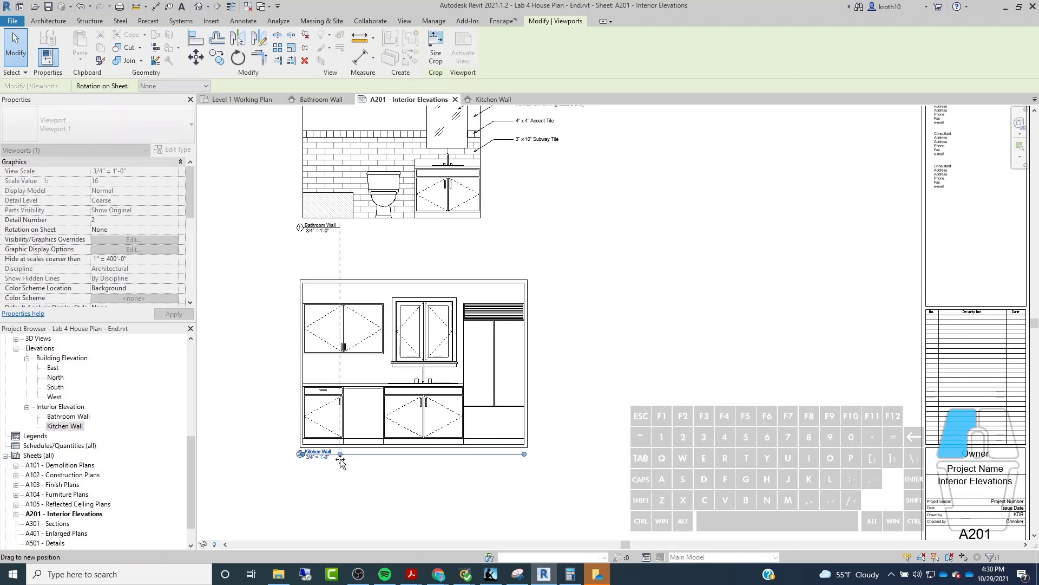
pyautogui.press('Escape')
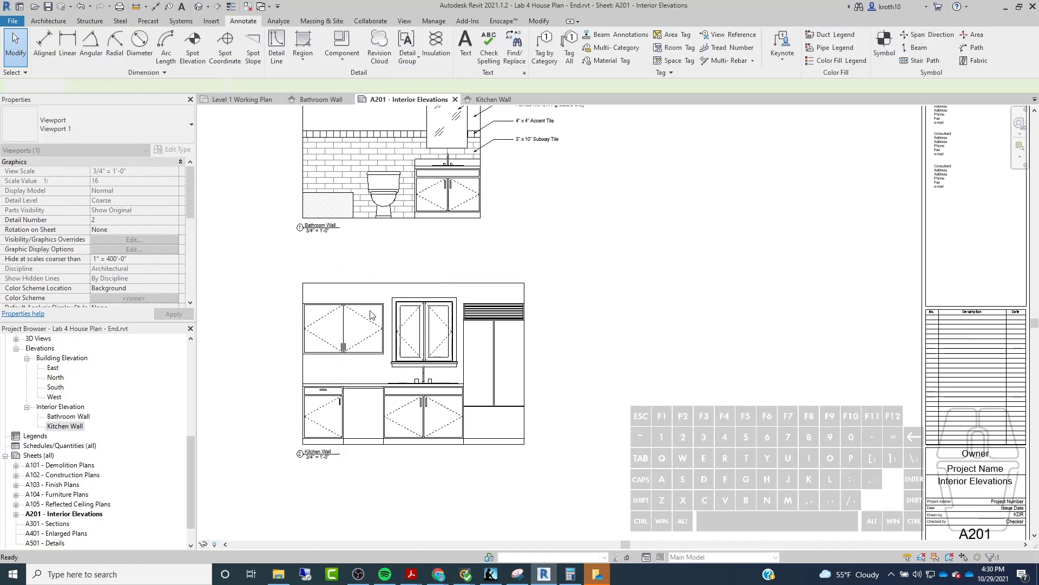
pyautogui.scroll(-5, 478, 349)
pyautogui.scroll(4, 271, 321)
pyautogui.click(271, 321)
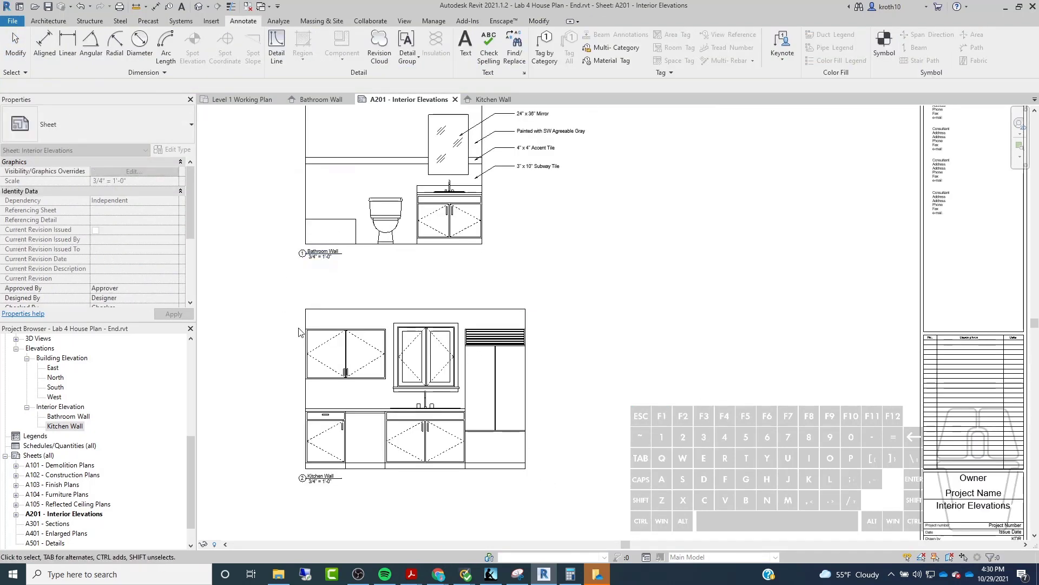
pyautogui.scroll(-1, 308, 342)
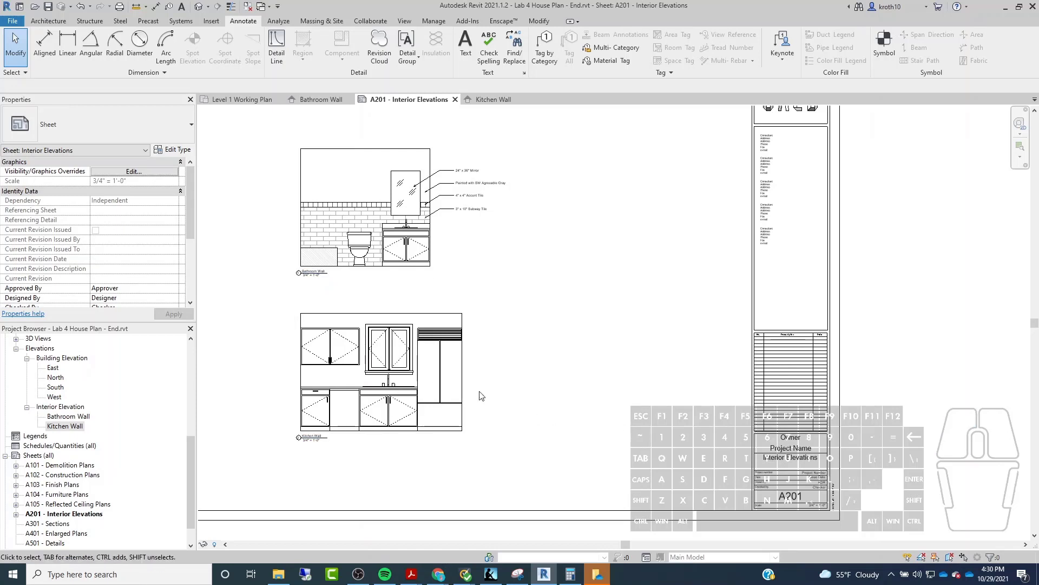
pyautogui.scroll(-3, 497, 274)
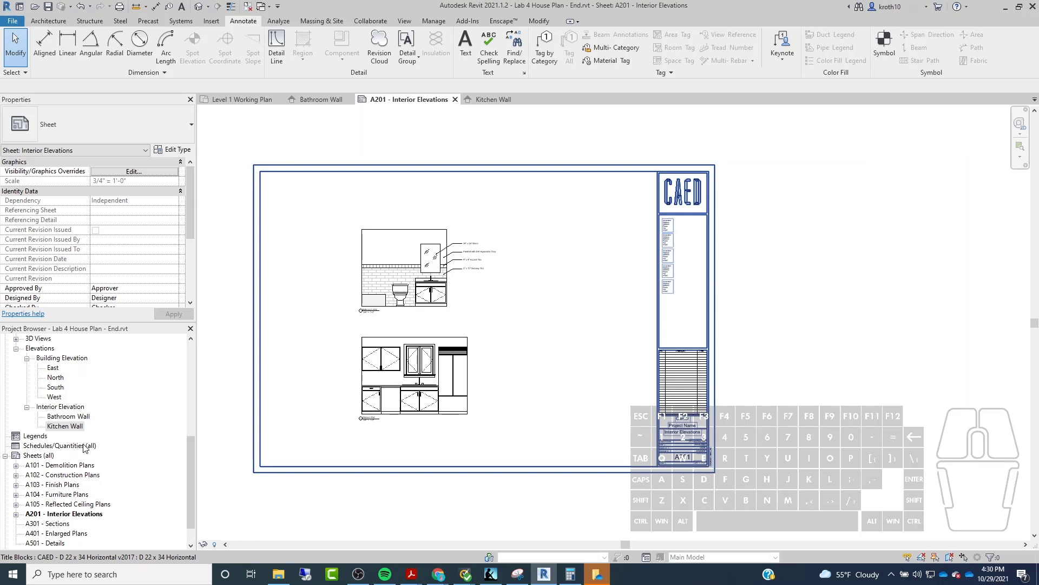
# Step: Open the Level 1 Furniture Plan and look at the elevation markers in the bathroom and kitchen
pyautogui.moveTo(189, 487); pyautogui.dragTo(195, 405)
pyautogui.click(93, 407)
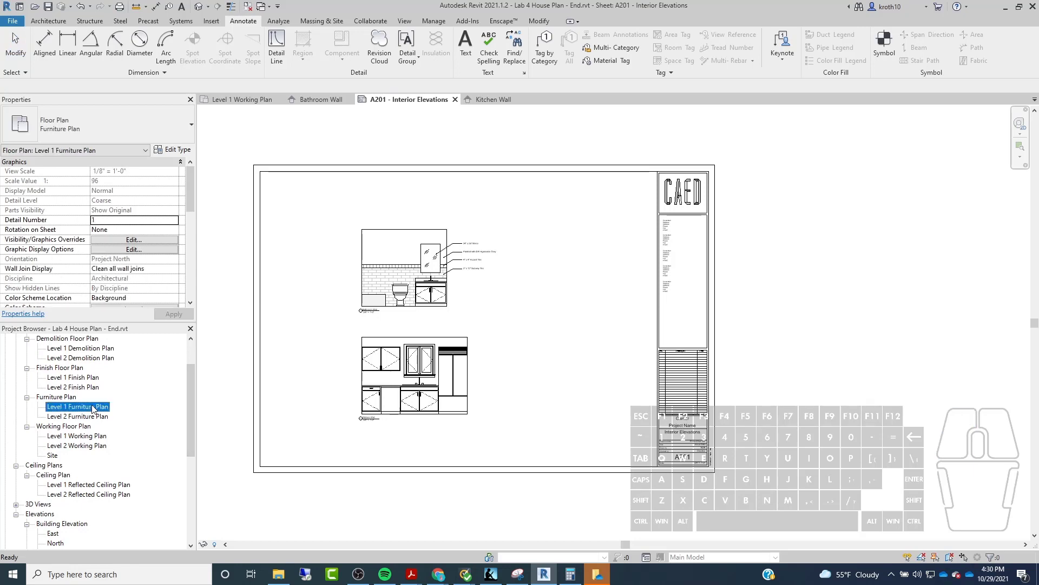
pyautogui.doubleClick(91, 407)
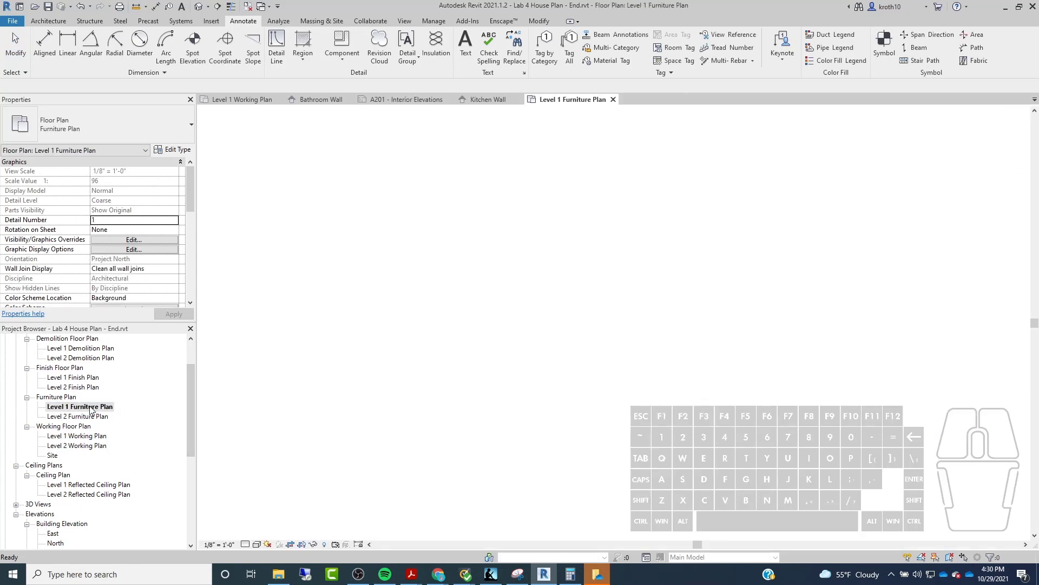
pyautogui.scroll(4, 626, 274)
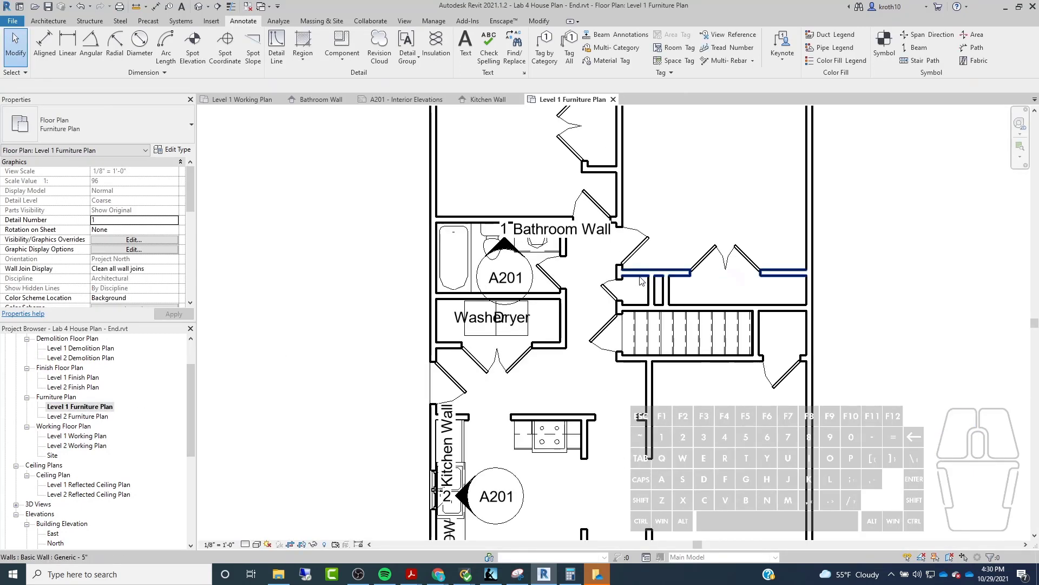
pyautogui.scroll(-1, 543, 207)
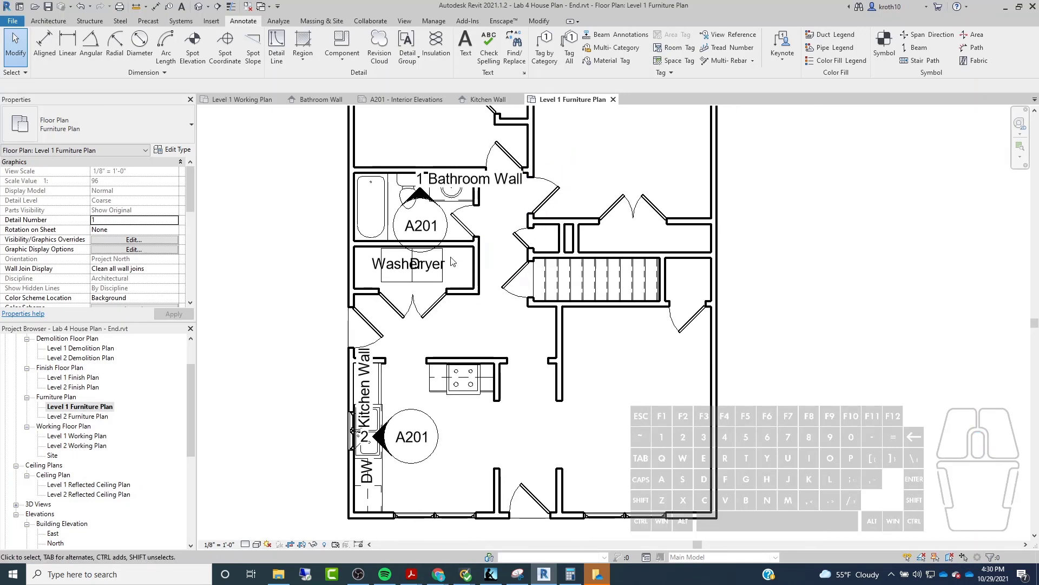
pyautogui.moveTo(463, 229); pyautogui.dragTo(446, 269, button='middle')
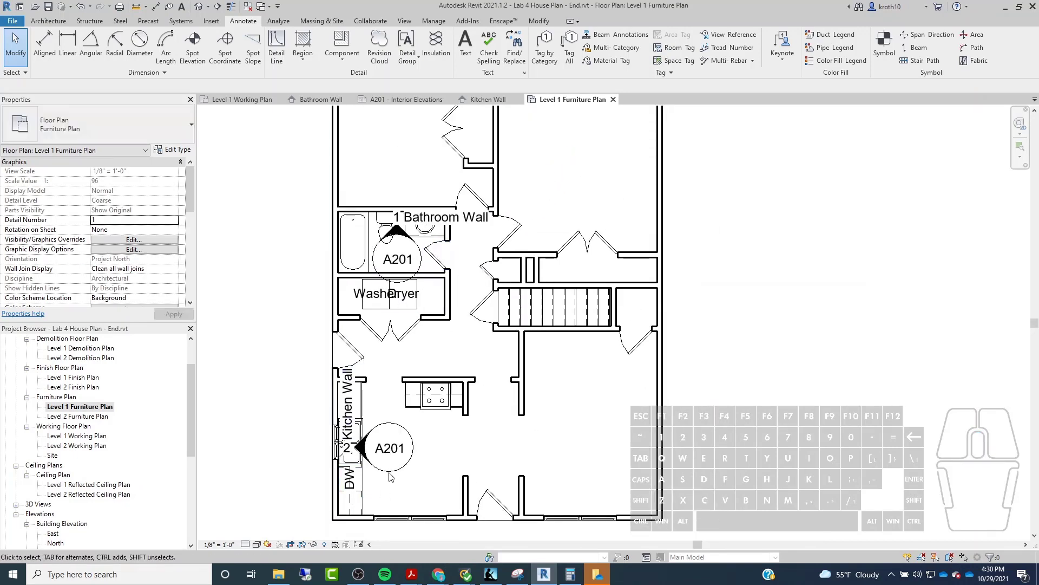
# Step: Open the visibility/graphics overrides of the Furniture Plans view template assigned to this floor plan
pyautogui.scroll(-6, 130, 249)
pyautogui.scroll(-1, 130, 248)
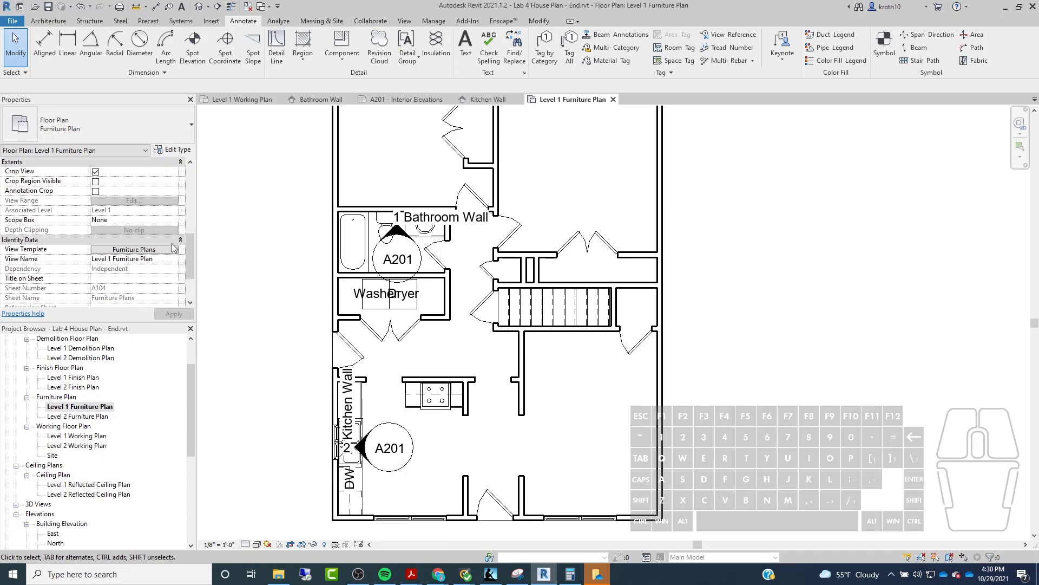
pyautogui.click(123, 249)
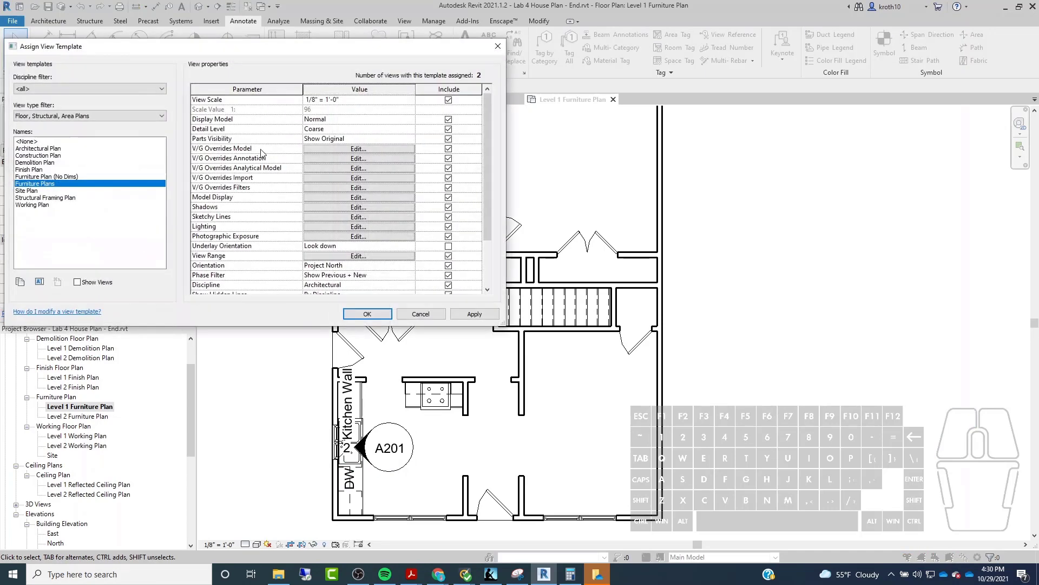
pyautogui.moveTo(259, 57); pyautogui.dragTo(671, 73)
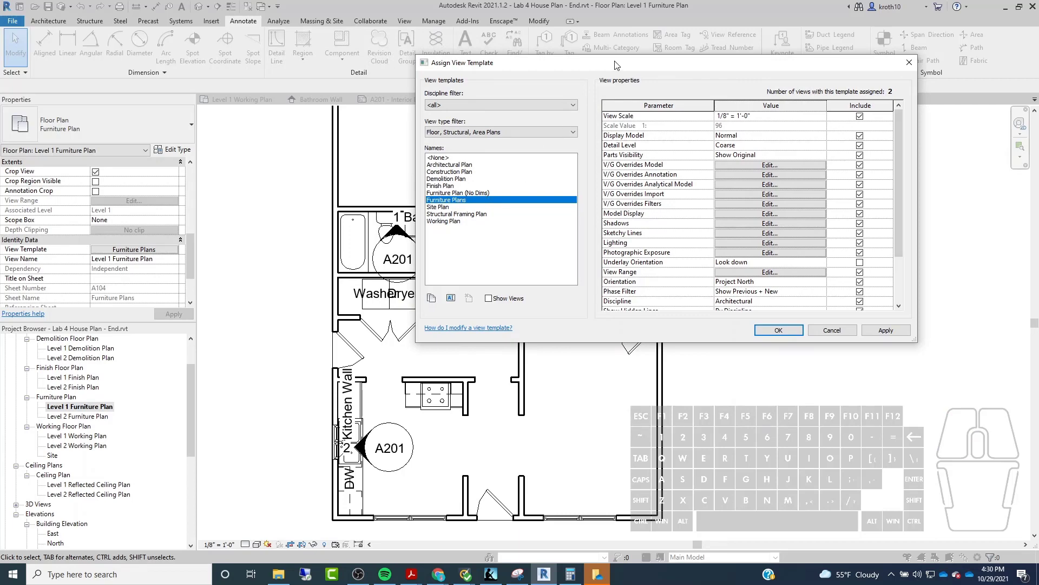
pyautogui.moveTo(615, 65); pyautogui.dragTo(537, 80)
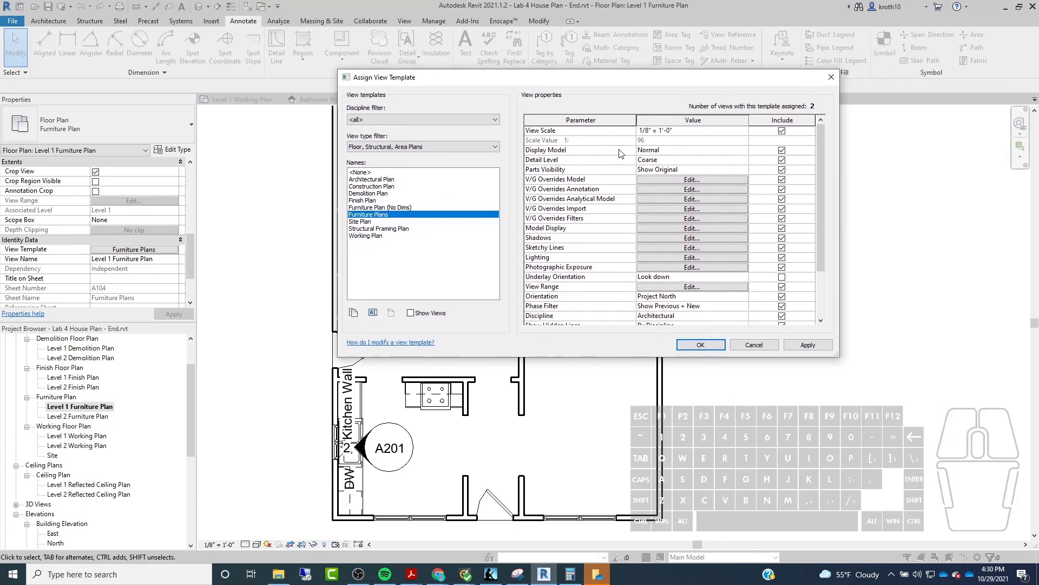
pyautogui.click(692, 198)
pyautogui.scroll(-1, 505, 220)
pyautogui.scroll(1, 505, 222)
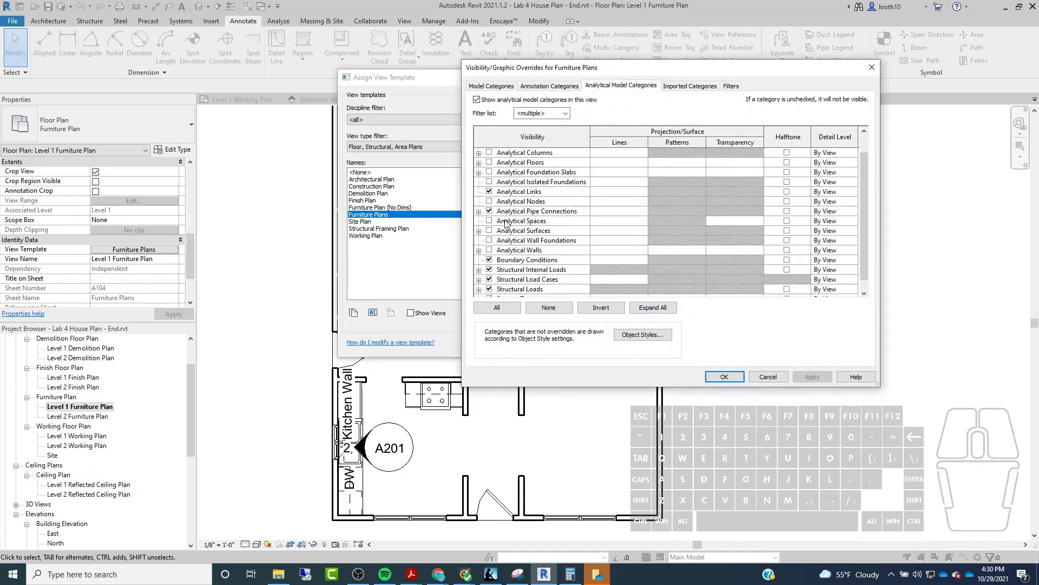
# Step: Turn off the Elevations annotation category in the Furniture Plans view template and apply the template to the plan
pyautogui.click(548, 86)
pyautogui.scroll(-4, 509, 217)
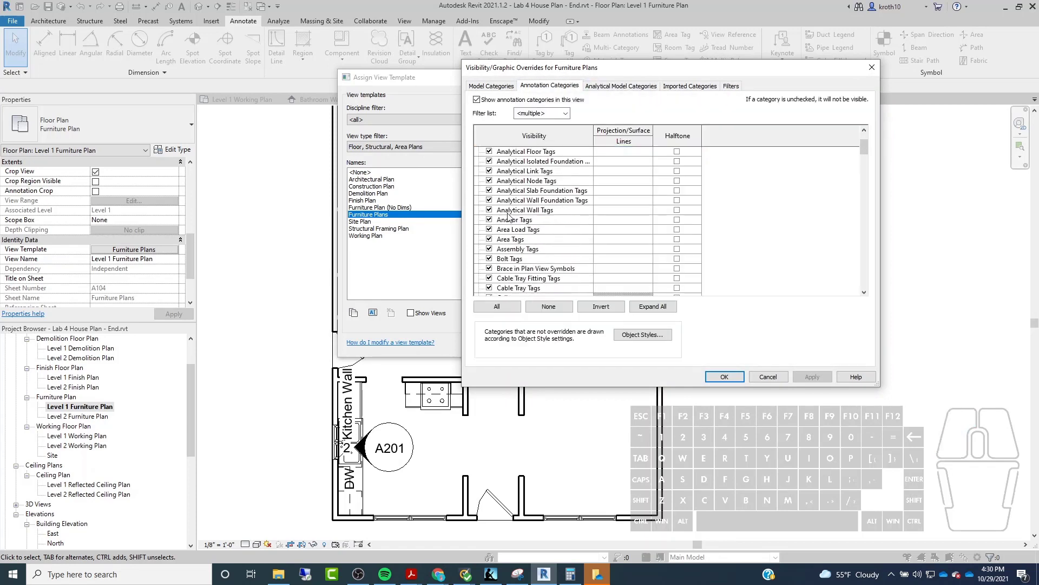
pyautogui.scroll(-10, 509, 217)
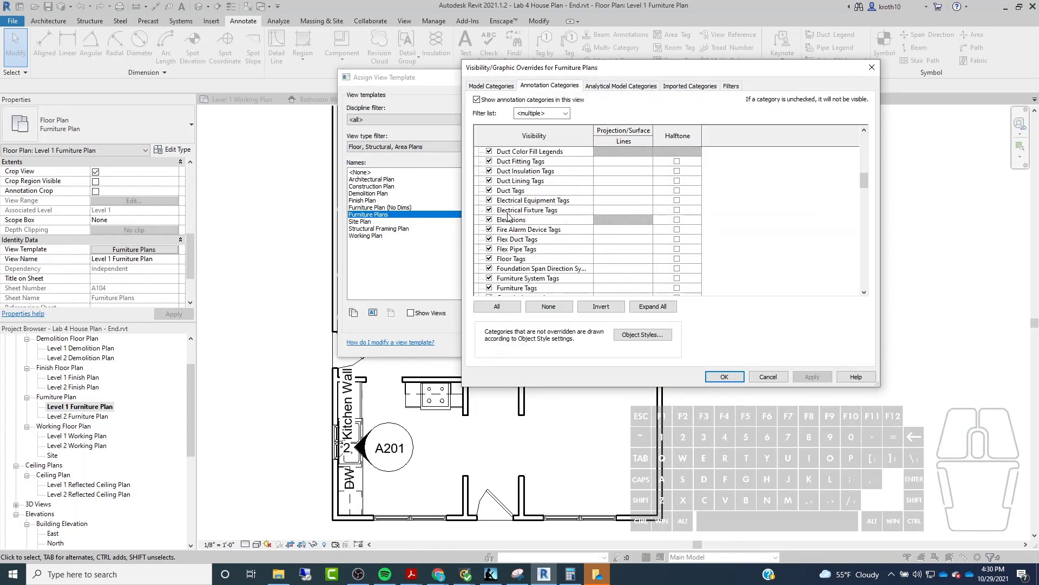
pyautogui.scroll(8, 508, 216)
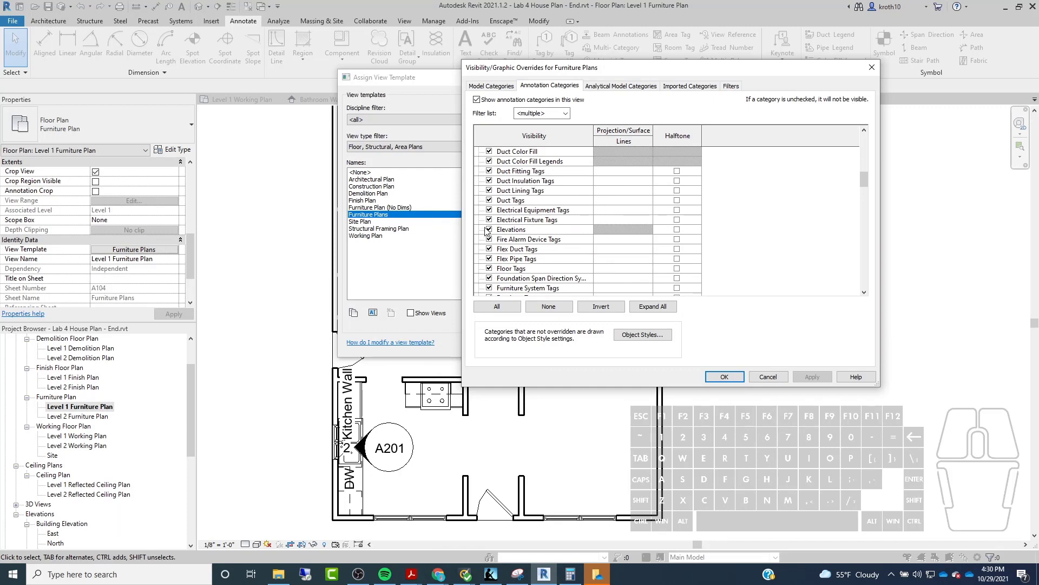
pyautogui.click(489, 229)
pyautogui.click(812, 377)
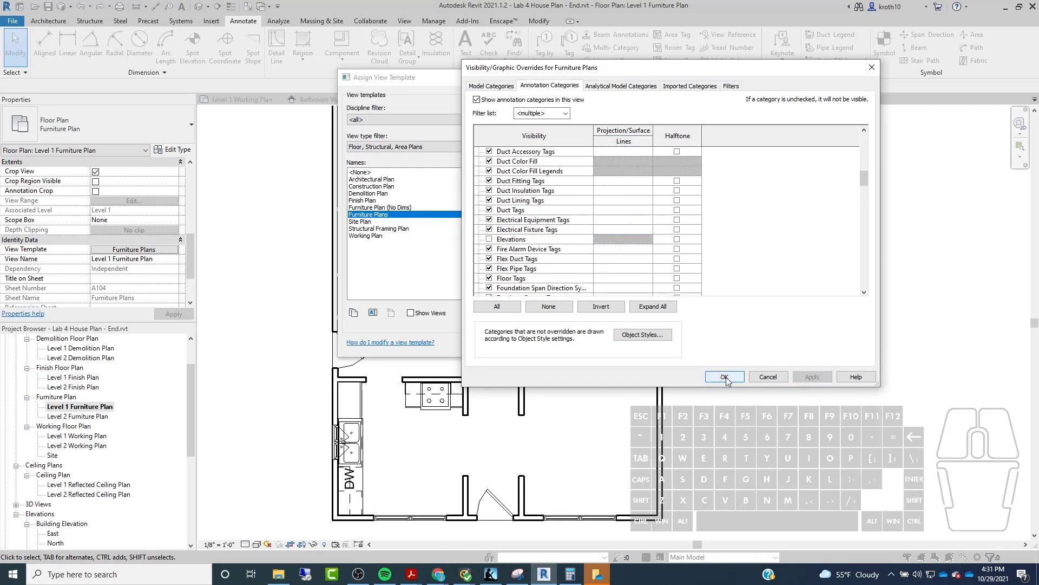
pyautogui.click(725, 377)
pyautogui.moveTo(559, 83); pyautogui.dragTo(507, 158)
pyautogui.click(758, 422)
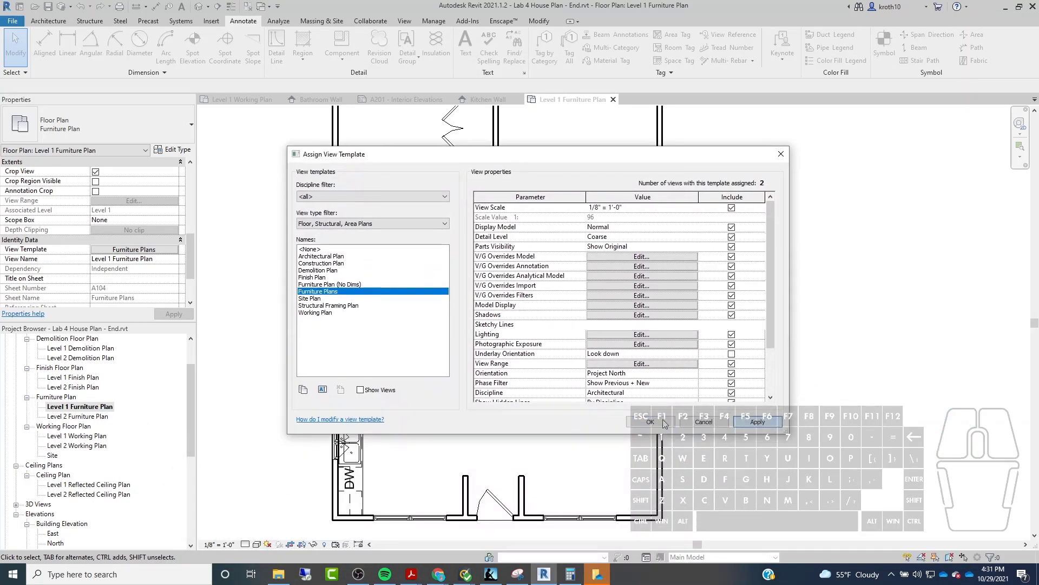
pyautogui.click(651, 421)
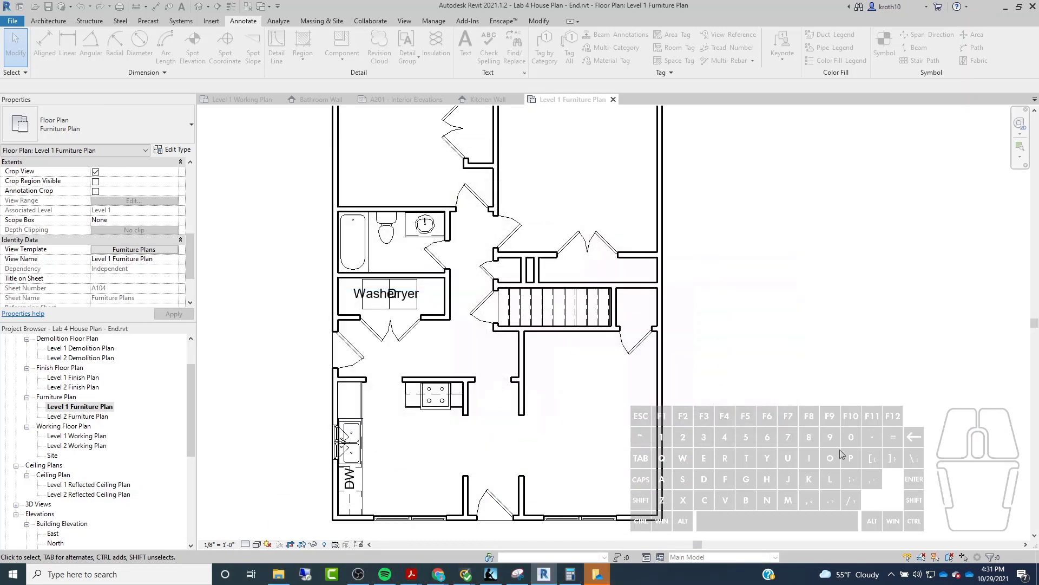
# Step: Set the view scale of the Furniture Plans view template to 1/4" = 1'-0" so the washer and dryer labels fit
pyautogui.click(388, 282)
pyautogui.scroll(5, 388, 282)
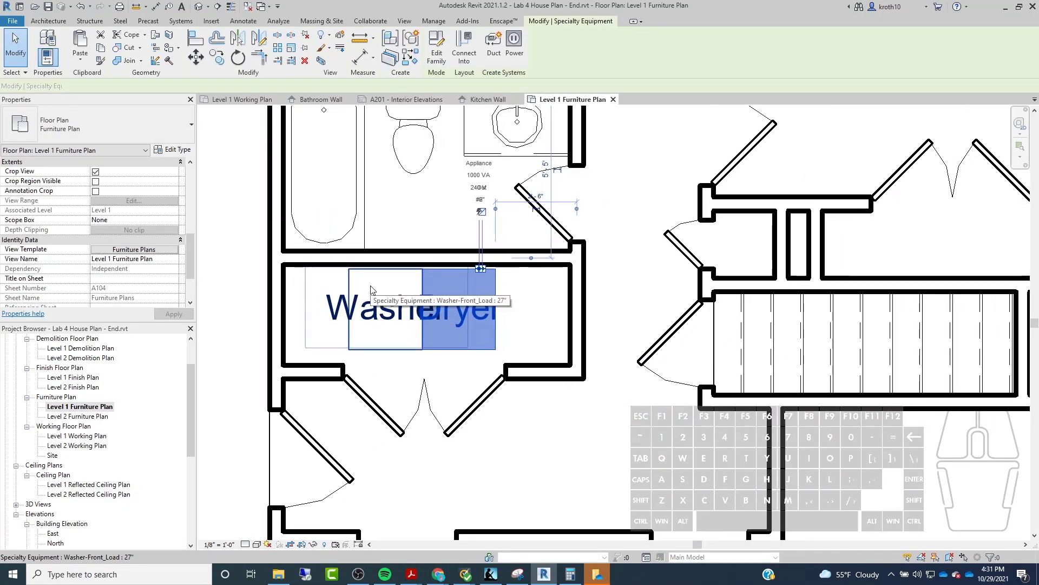
pyautogui.press('Escape')
pyautogui.scroll(3, 118, 240)
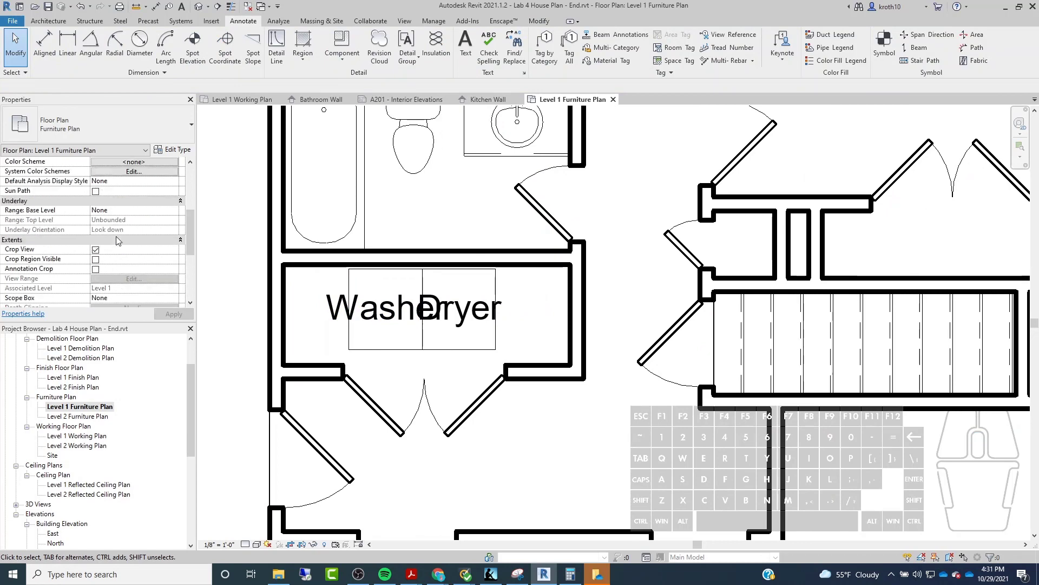
pyautogui.scroll(-3, 118, 240)
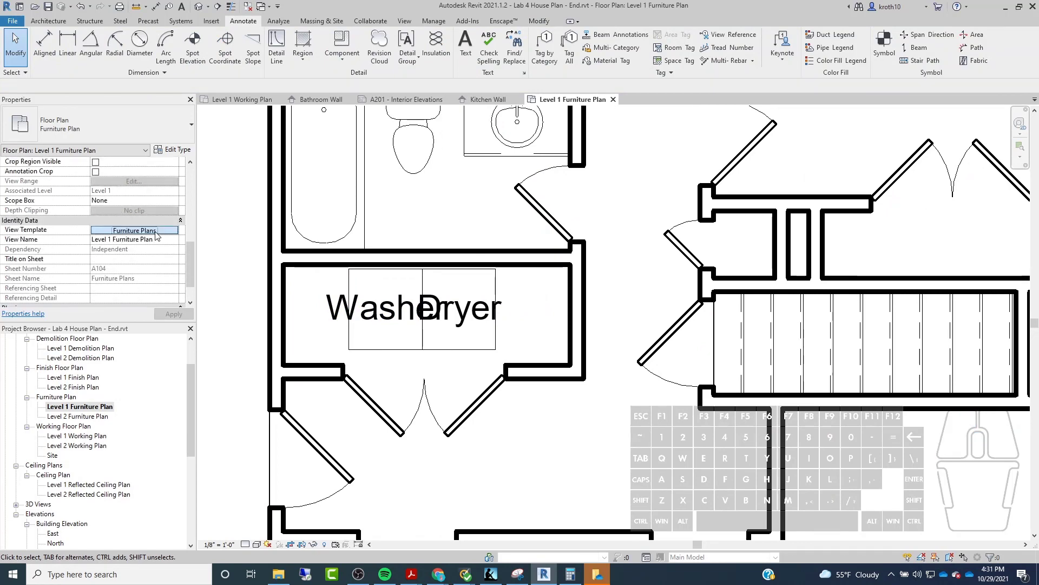
pyautogui.click(156, 231)
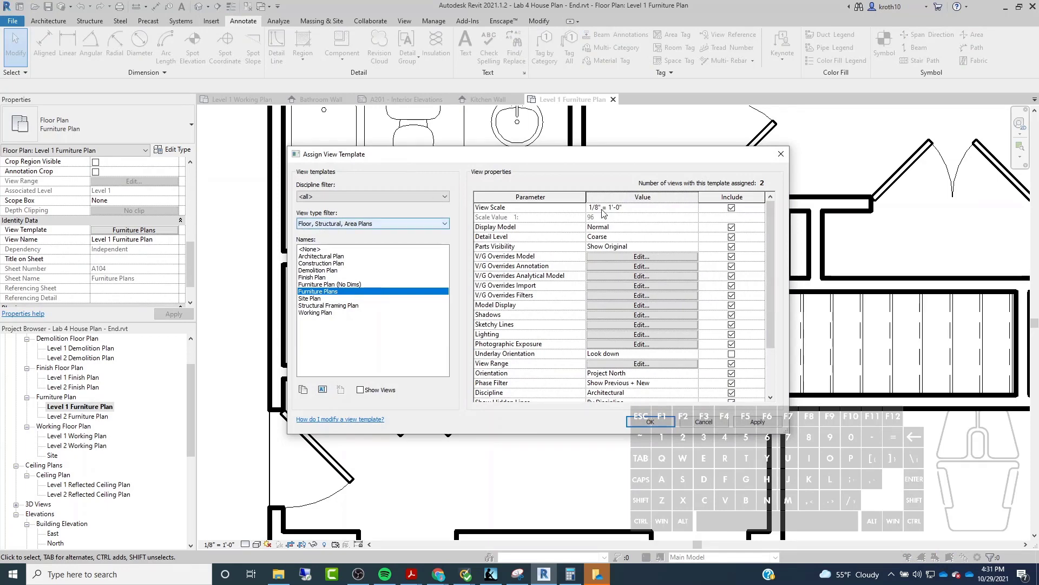
pyautogui.click(619, 207)
pyautogui.click(693, 207)
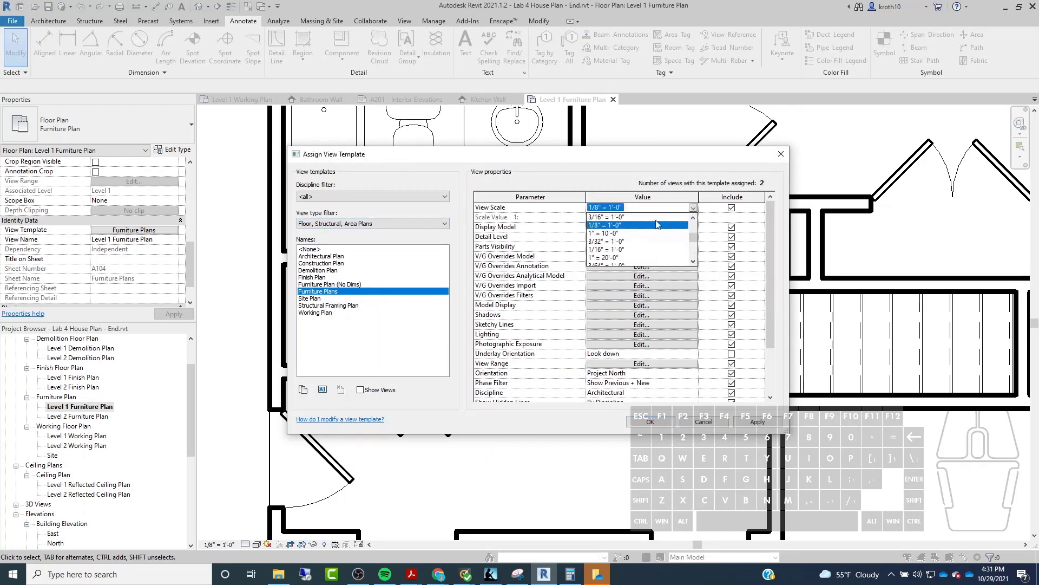
pyautogui.scroll(1, 604, 234)
pyautogui.click(599, 234)
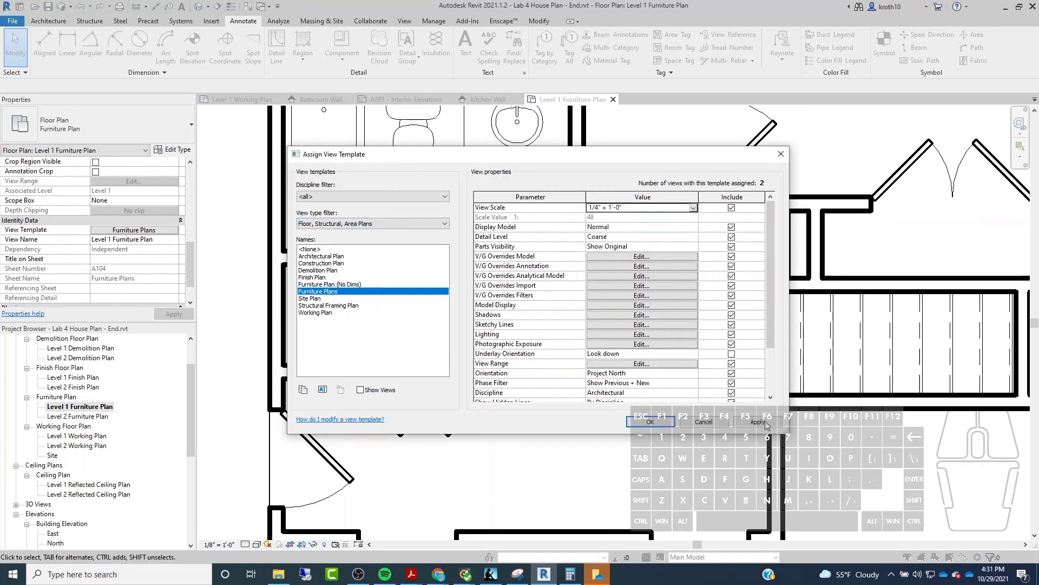
pyautogui.click(650, 422)
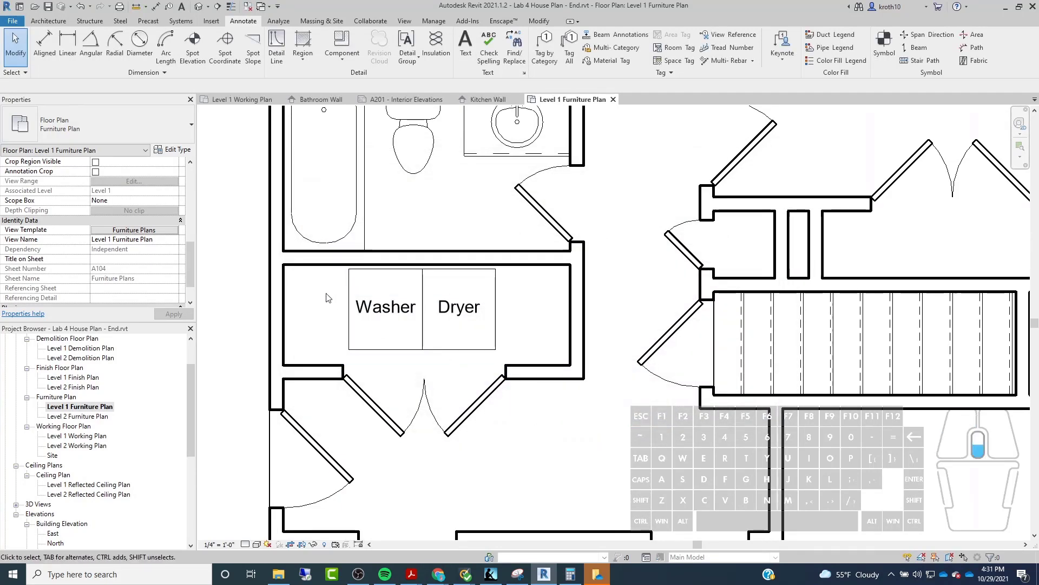
pyautogui.scroll(-2, 469, 281)
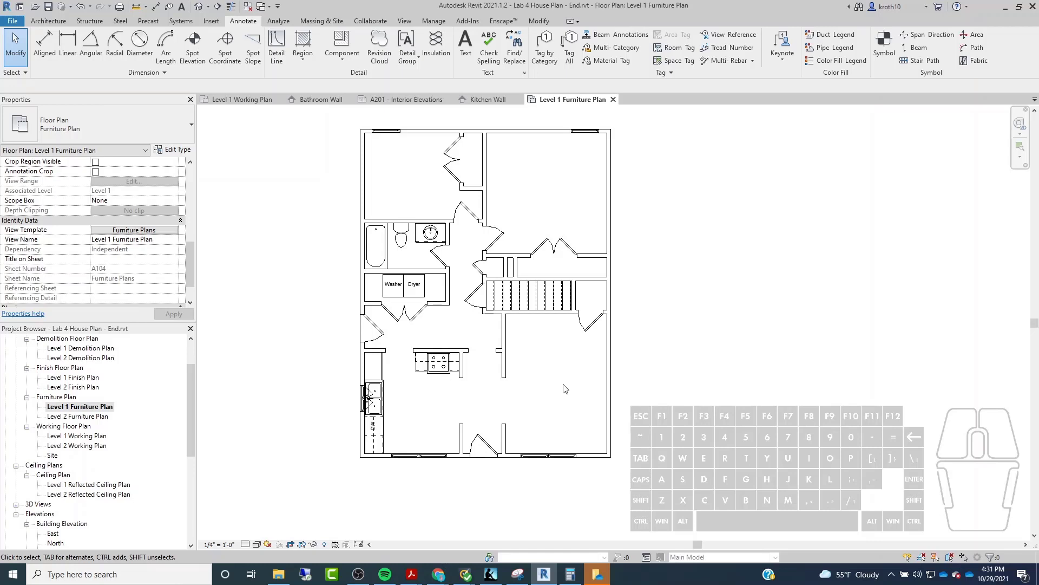
# Step: Place a text note beside the floor plan's right exterior wall with the heading "Great Room Furniture:" followed by a blank line
pyautogui.scroll(1, 576, 368)
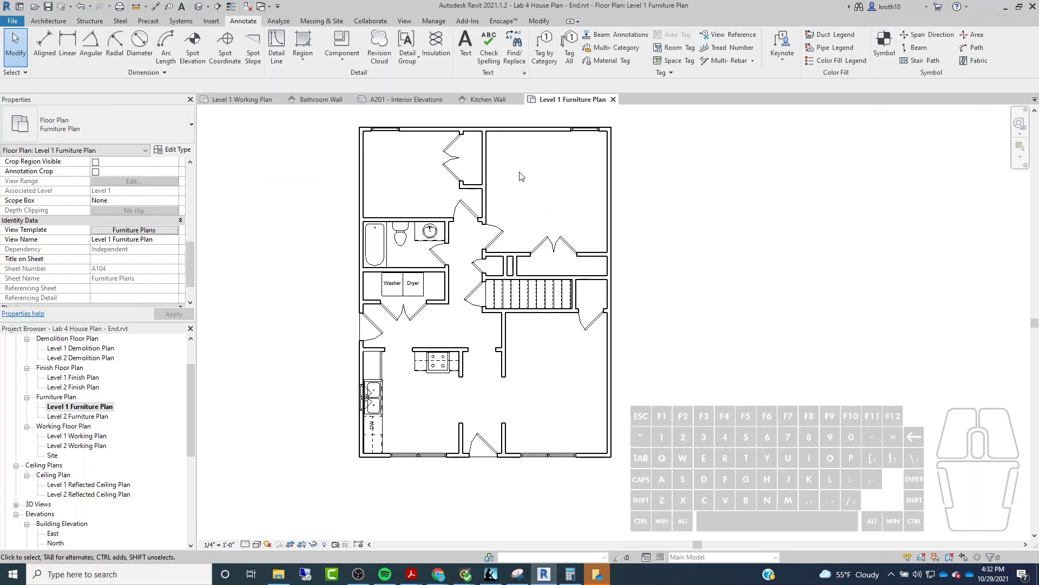
pyautogui.scroll(2, 427, 363)
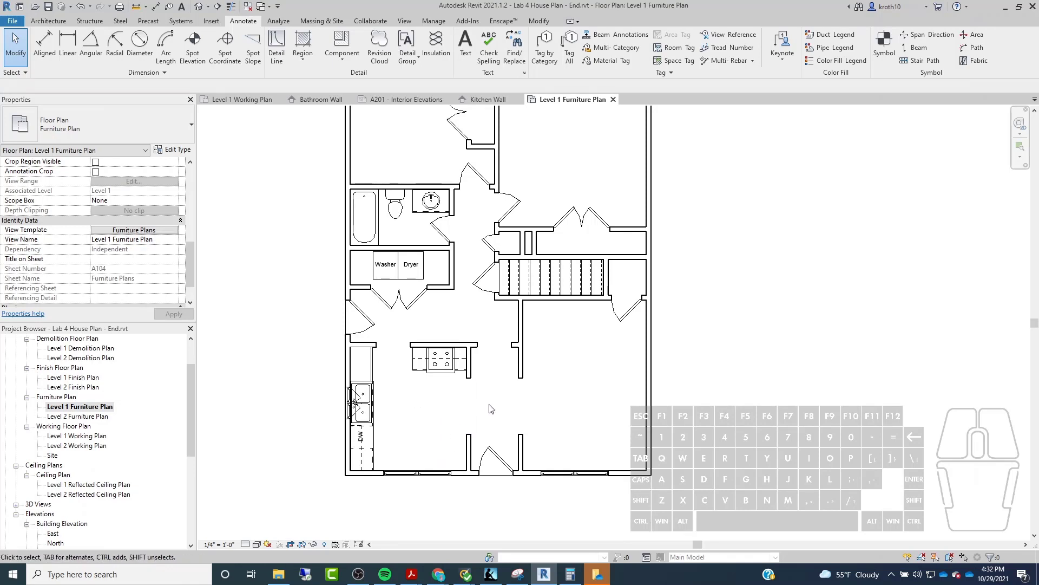
pyautogui.scroll(-2, 399, 366)
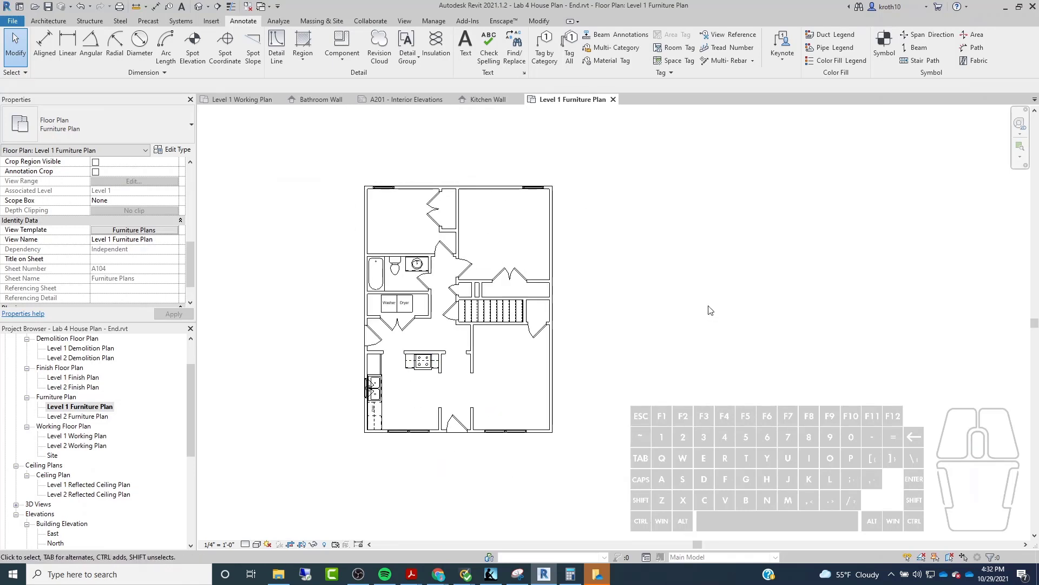
pyautogui.click(466, 47)
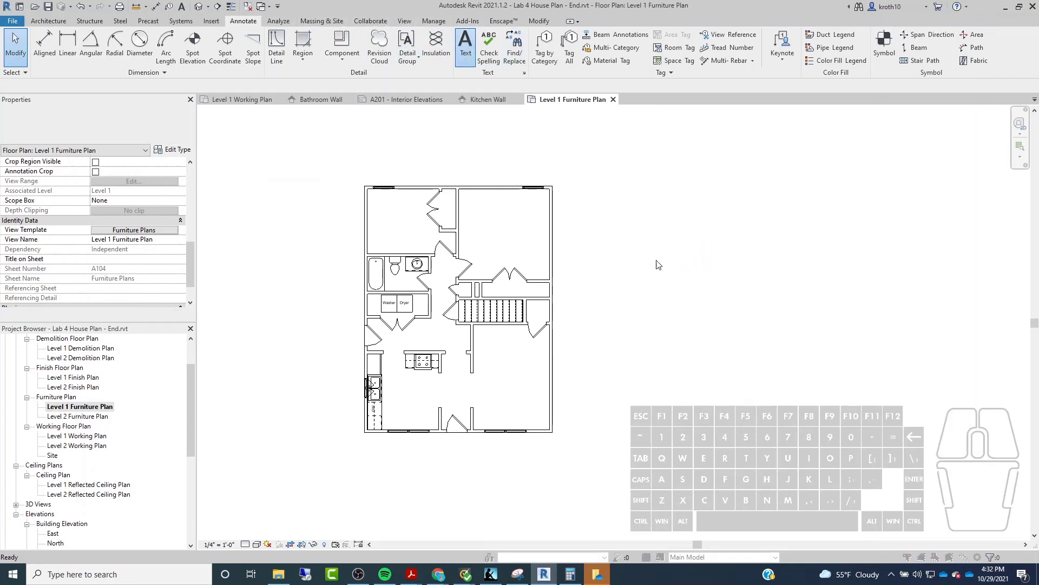
pyautogui.click(591, 327)
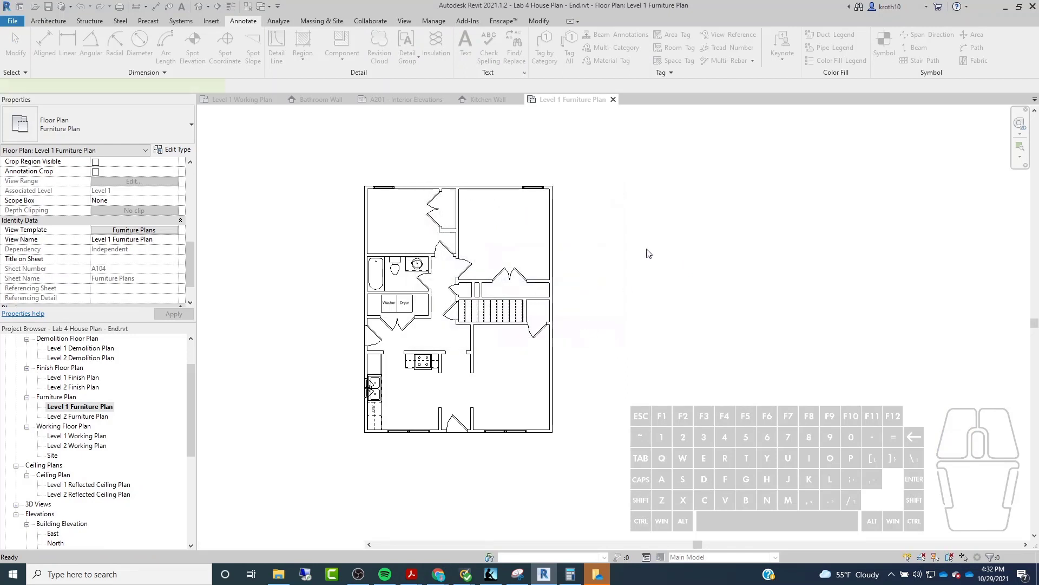
pyautogui.click(598, 256)
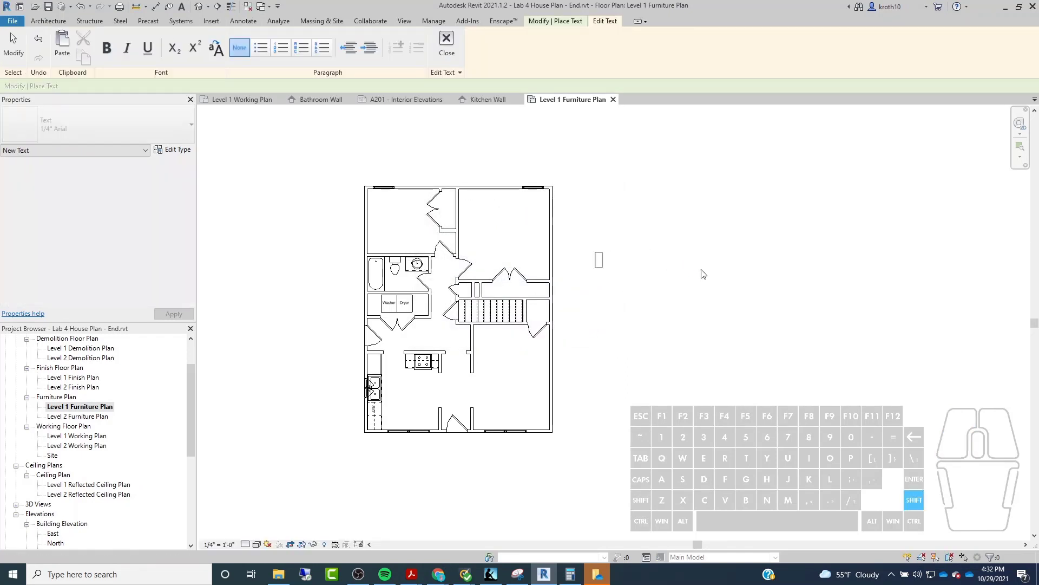
pyautogui.write('Great')
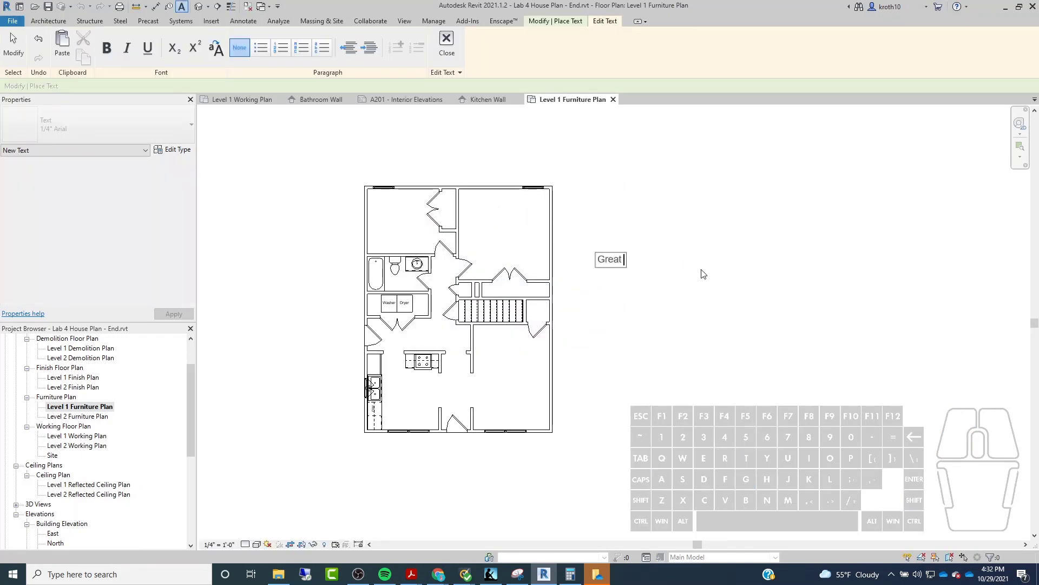
pyautogui.write(' Room Furnitu')
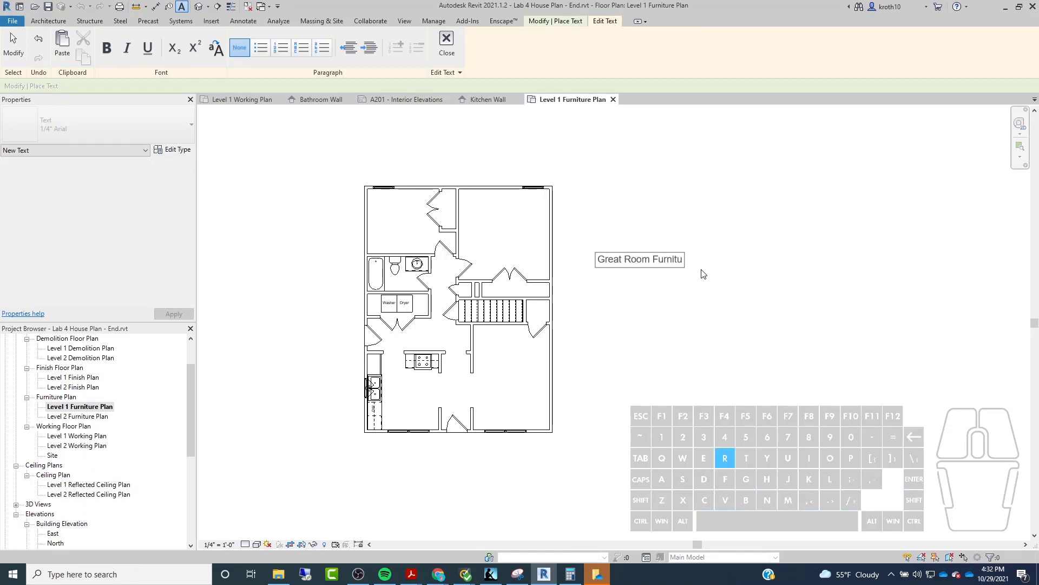
pyautogui.write('re:')
pyautogui.press('Return')
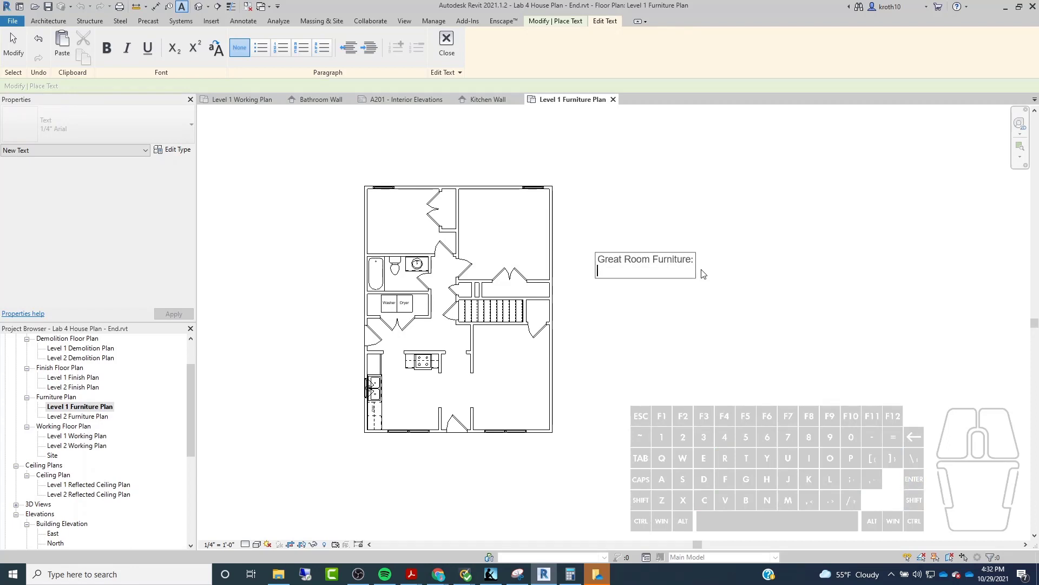
pyautogui.press('Return')
# Step: List "1 Sofa", "1 Side Chair" and "1 TV Stand" on separate lines under the Great Room Furniture heading
pyautogui.write('1 Sofa')
pyautogui.press('Return')
pyautogui.write('1')
pyautogui.press('shift')
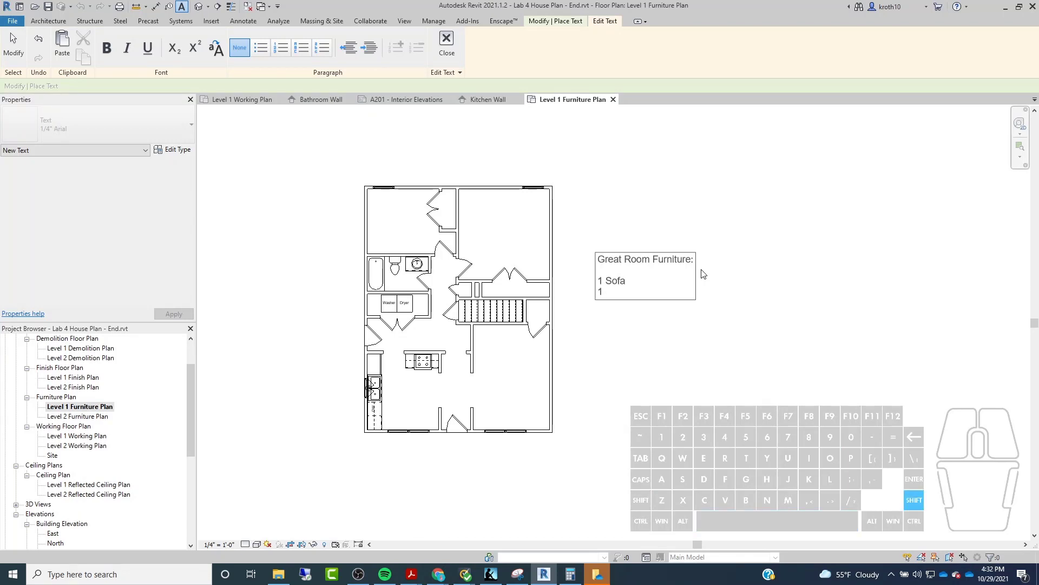
pyautogui.write('Side C')
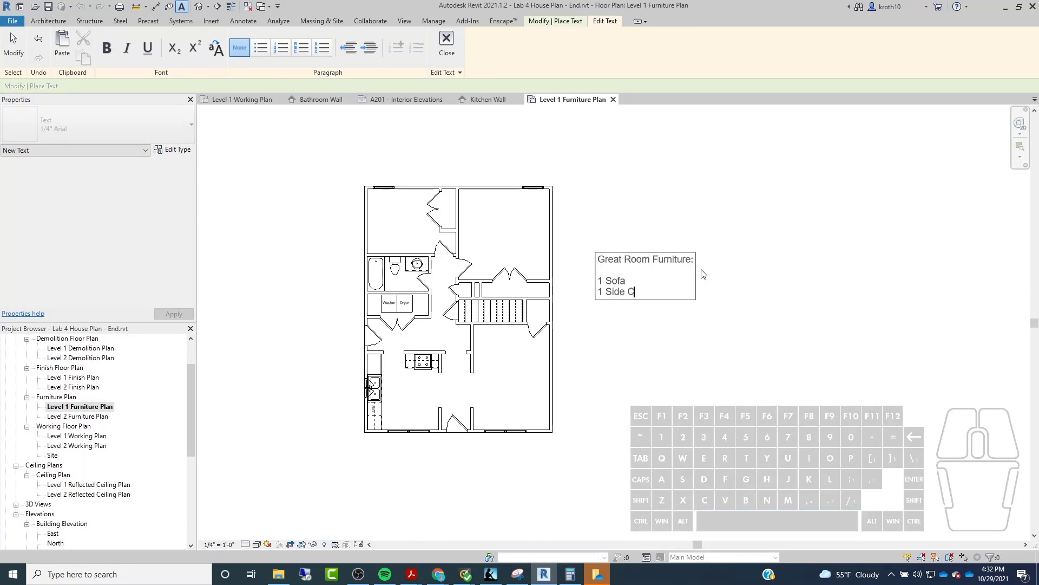
pyautogui.write('hair')
pyautogui.press('Return')
pyautogui.write('1 ')
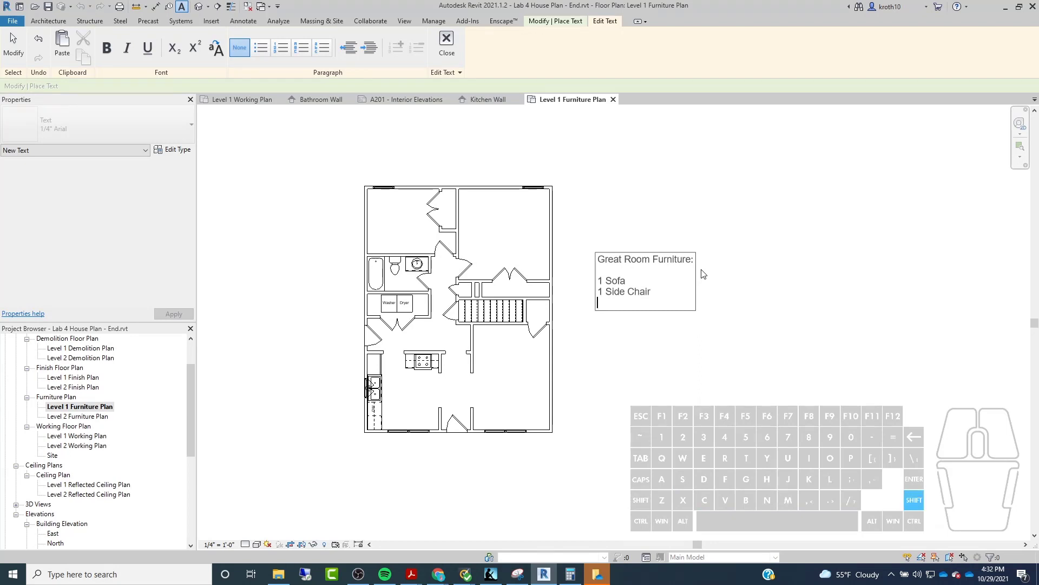
pyautogui.write('TV')
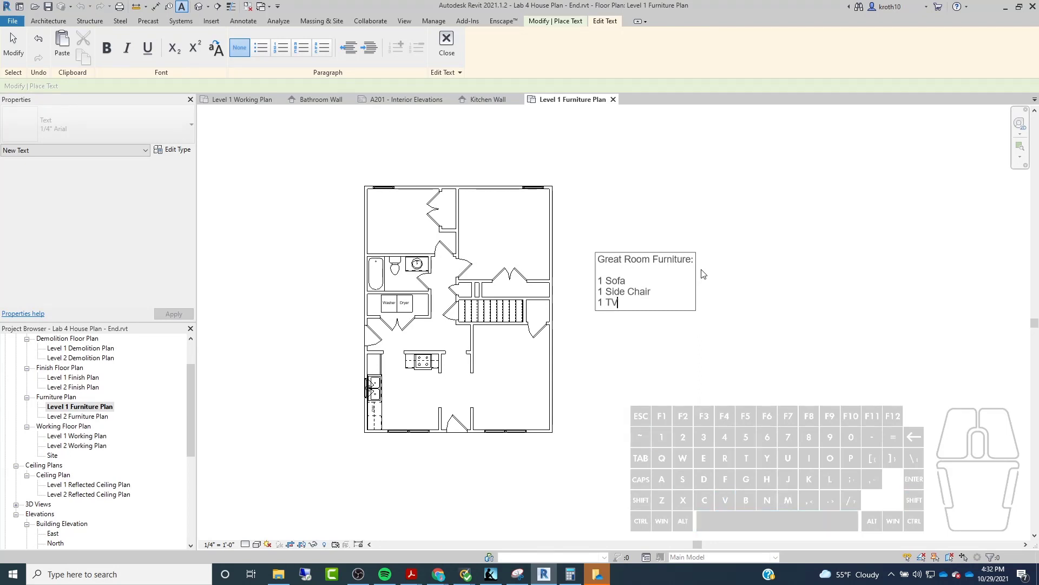
pyautogui.write(' Stand')
pyautogui.press('Return')
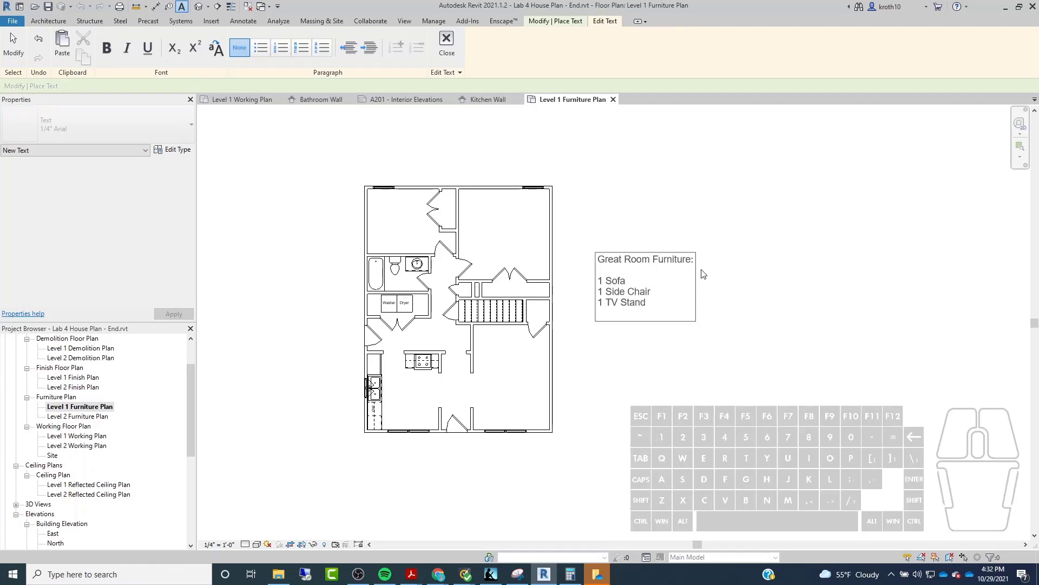
# Step: Add the line "3-4 Stools in front of Island" to the great room list and finish the text note
pyautogui.write('3-4 Stools in fron')
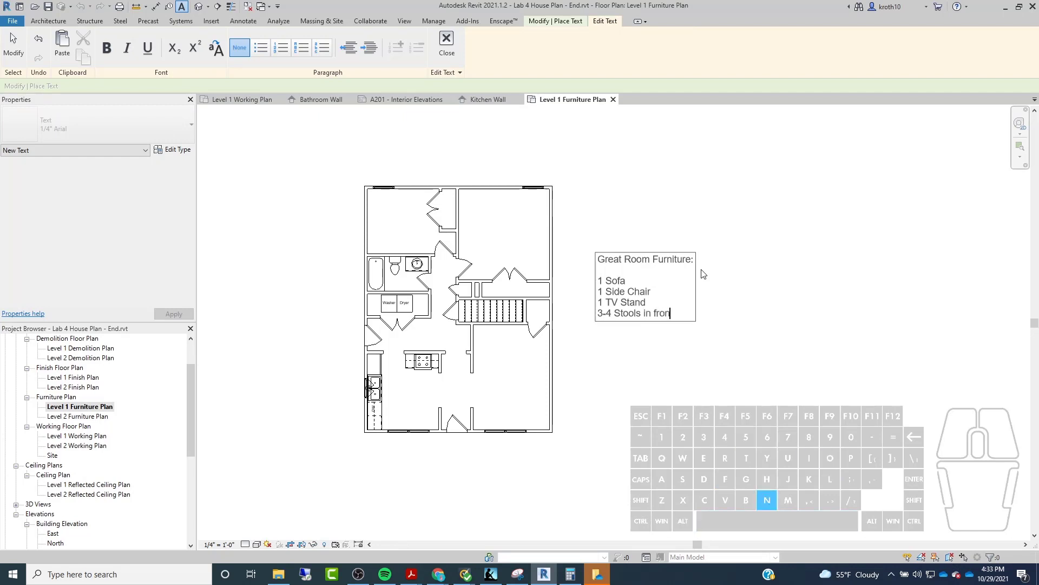
pyautogui.write('t of I')
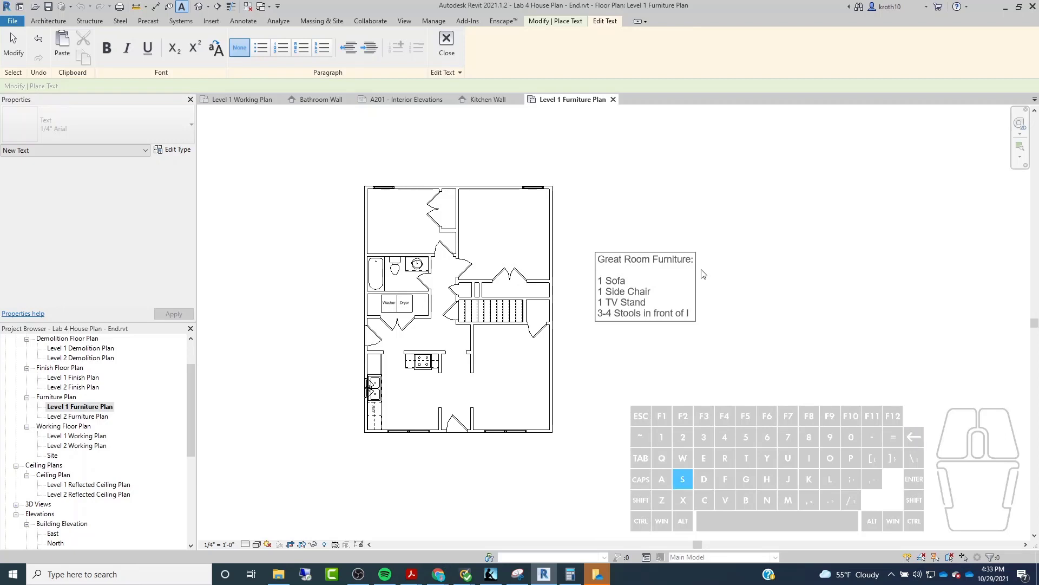
pyautogui.write('sland')
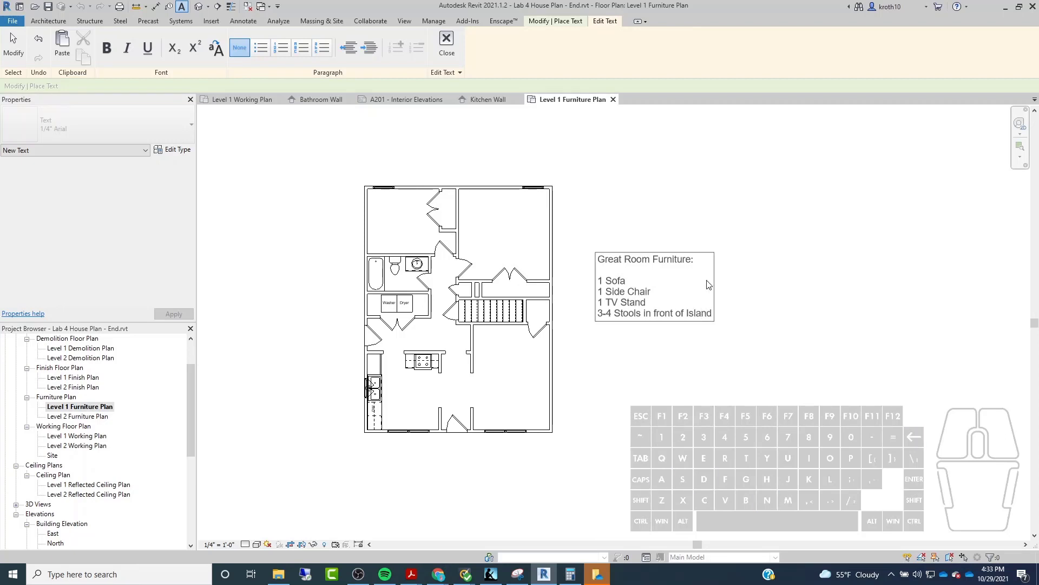
pyautogui.click(722, 352)
pyautogui.press('Escape')
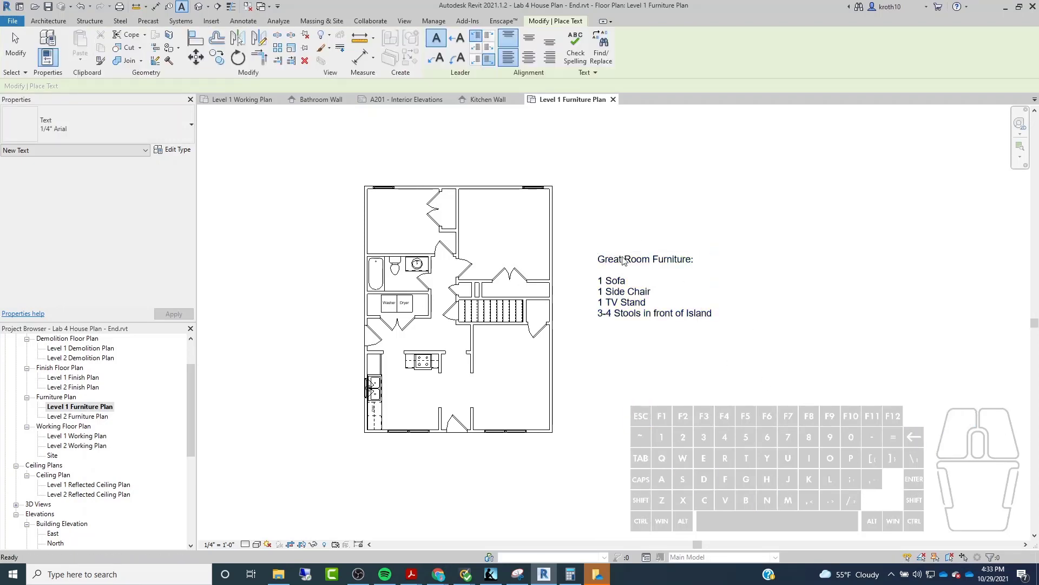
# Step: Copy the Great Room Furniture text note to a spot directly below the original
pyautogui.click(655, 287)
pyautogui.press('c')
pyautogui.press('o')
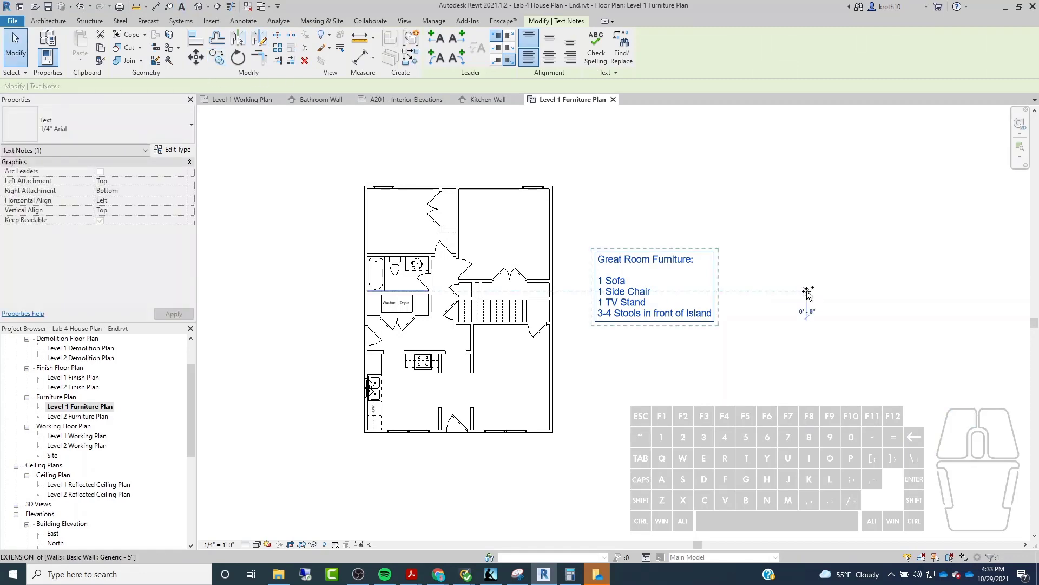
pyautogui.click(801, 439)
pyautogui.press('Escape')
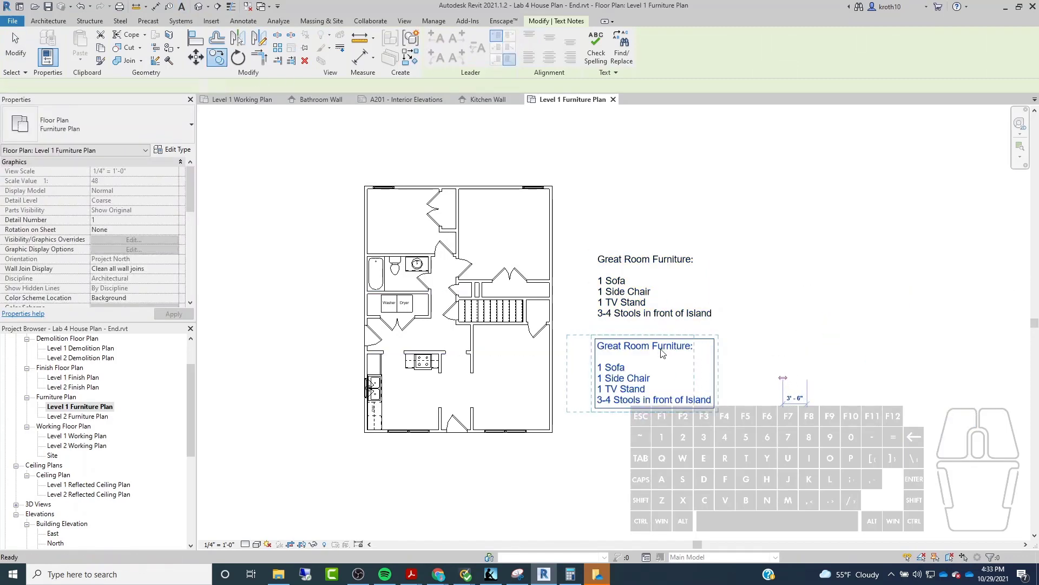
# Step: Change the heading of the copied text note to "Bedroom Furniture:"
pyautogui.doubleClick(701, 349)
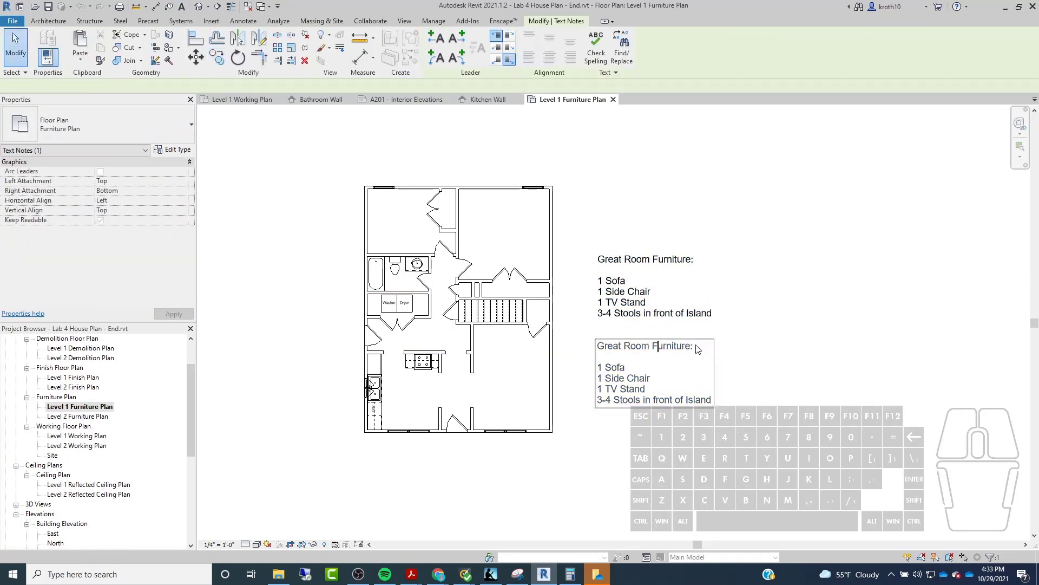
pyautogui.moveTo(698, 349); pyautogui.dragTo(590, 351)
pyautogui.write('B')
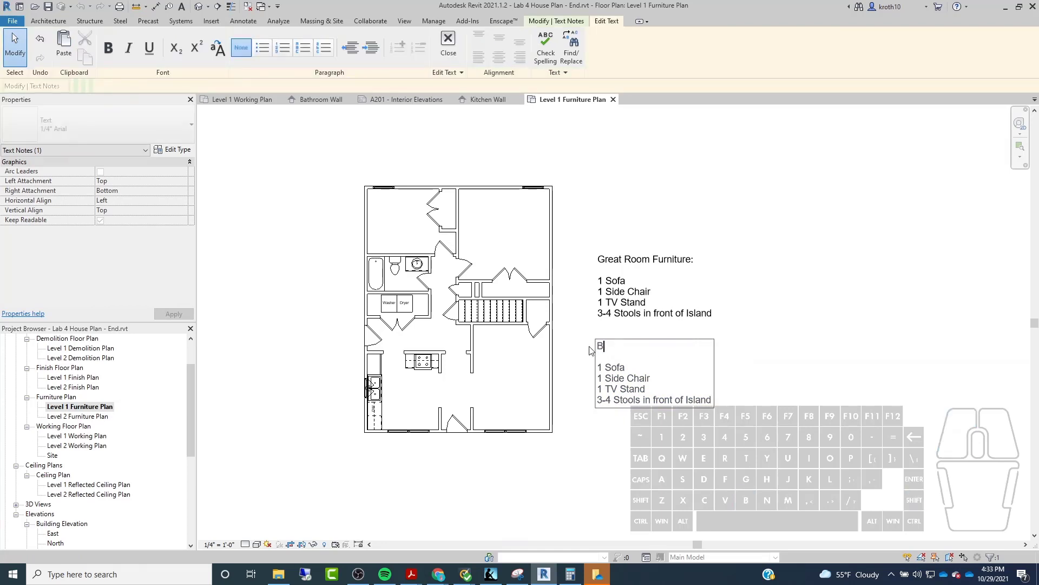
pyautogui.write('edroom Furnit')
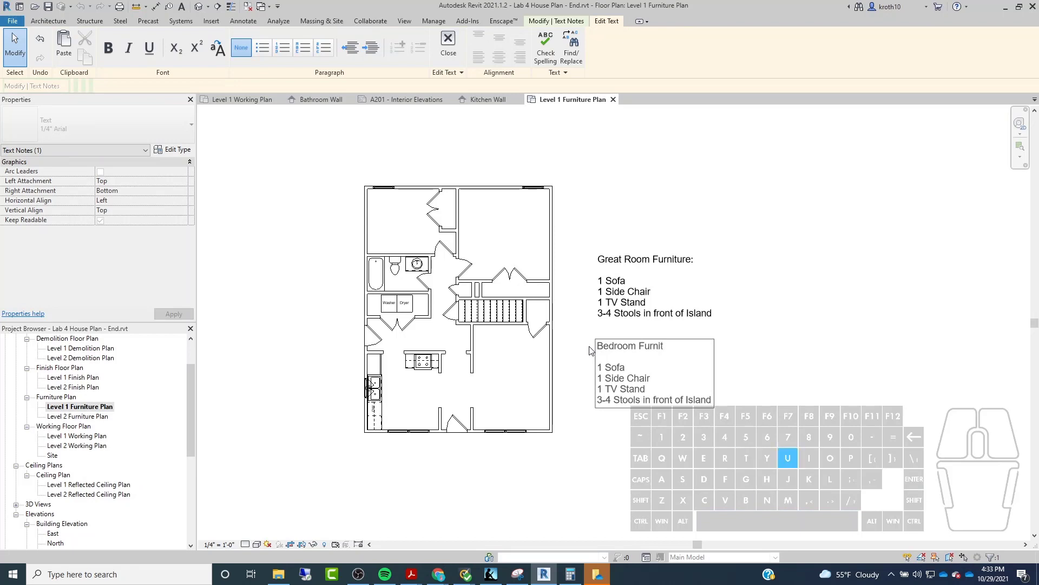
pyautogui.write('ure:')
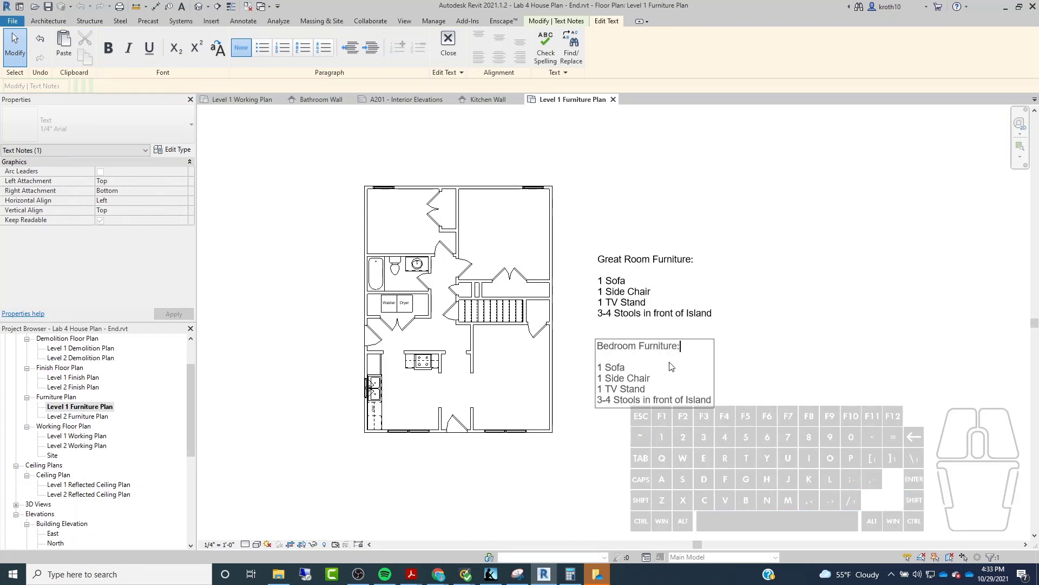
# Step: Replace the furniture items in the Bedroom Furniture note with "1 Bed per room" and finish editing it
pyautogui.moveTo(711, 402); pyautogui.dragTo(609, 369)
pyautogui.write('1')
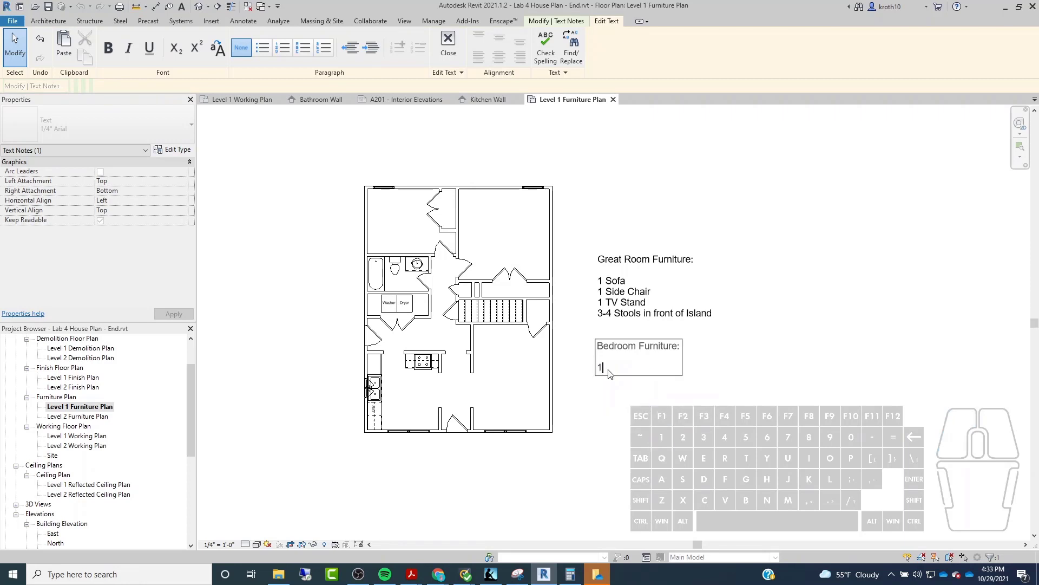
pyautogui.write(' Bed per room')
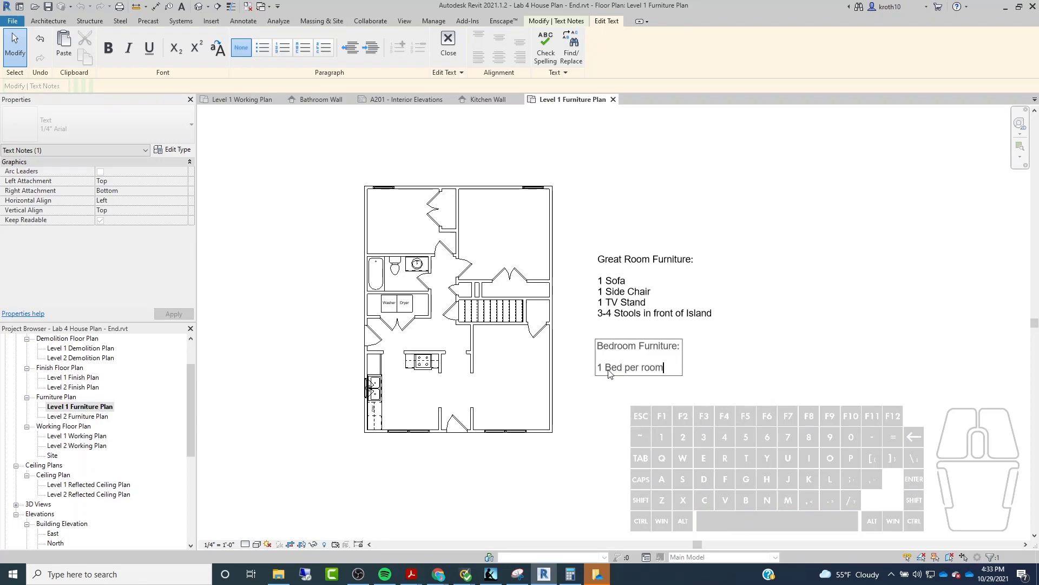
pyautogui.click(684, 420)
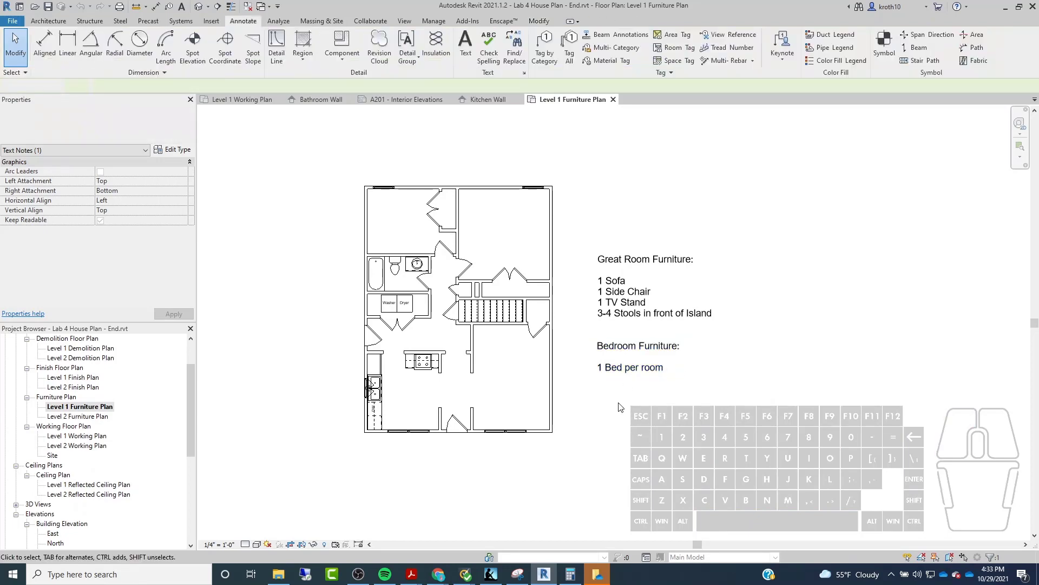
pyautogui.press('Escape')
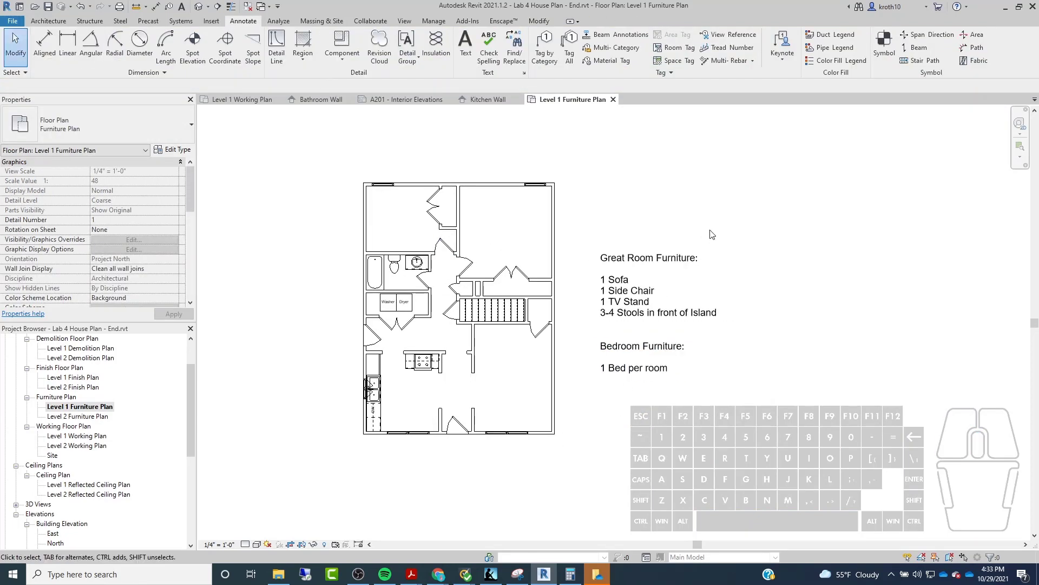
pyautogui.moveTo(708, 232); pyautogui.dragTo(593, 362)
pyautogui.scroll(2, 598, 332)
pyautogui.moveTo(608, 310); pyautogui.dragTo(662, 309)
pyautogui.click(568, 293)
pyautogui.moveTo(427, 280); pyautogui.dragTo(534, 274, button='middle')
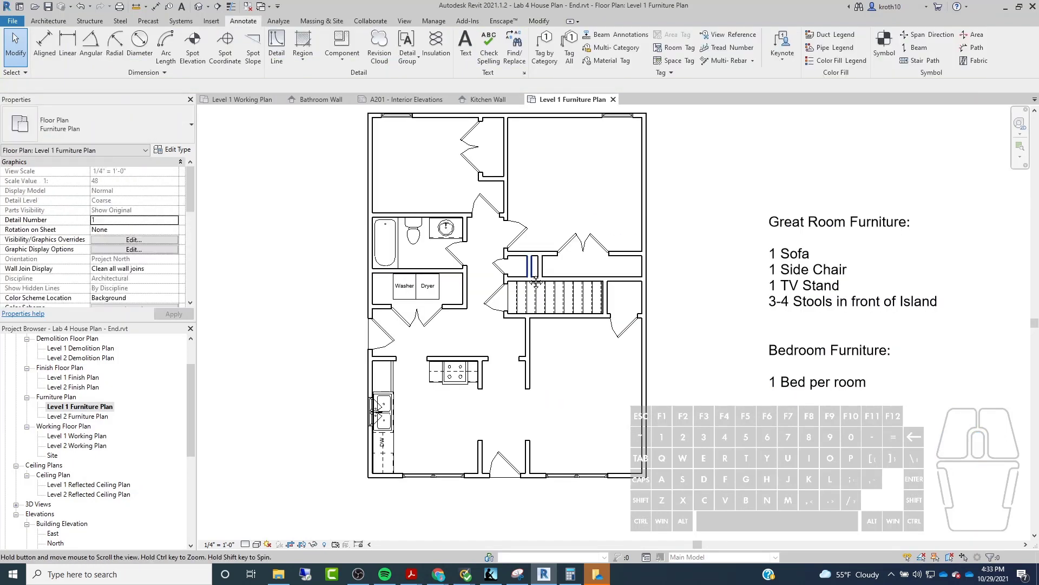
# Step: Switch to VA Clinic CD SET.pdf in Adobe Acrobat, examine the Furniture Schedule's columns and category entries, and return to Revit
pyautogui.moveTo(411, 574)
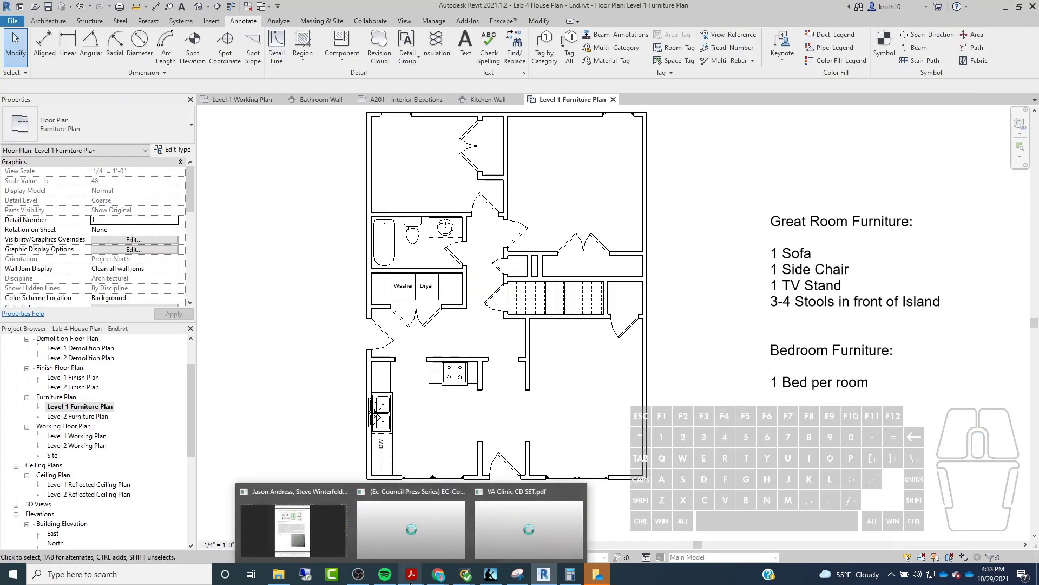
pyautogui.click(518, 532)
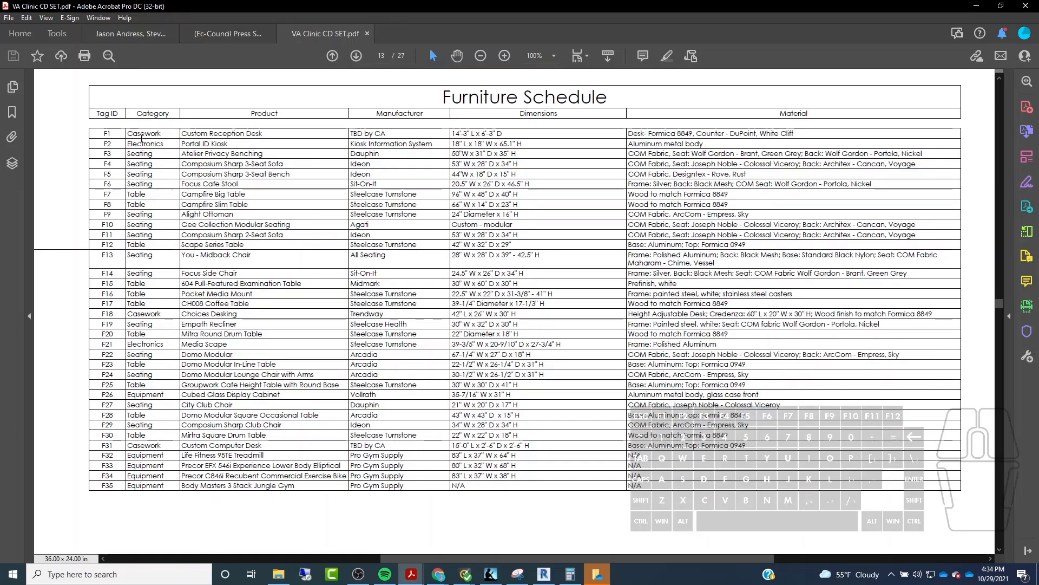
pyautogui.moveTo(139, 156); pyautogui.dragTo(154, 155)
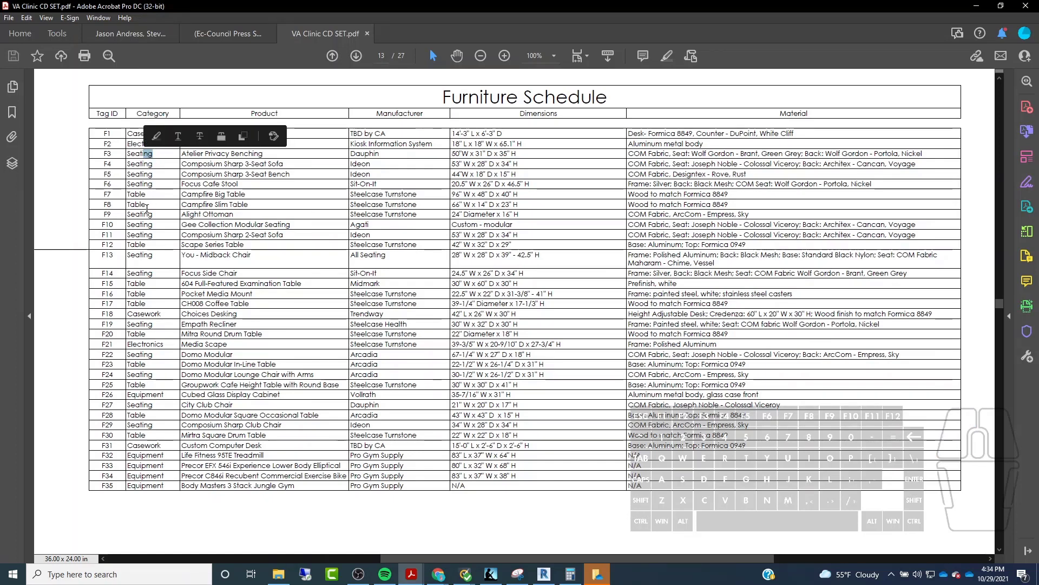
pyautogui.moveTo(148, 214); pyautogui.dragTo(133, 214)
pyautogui.click(146, 313)
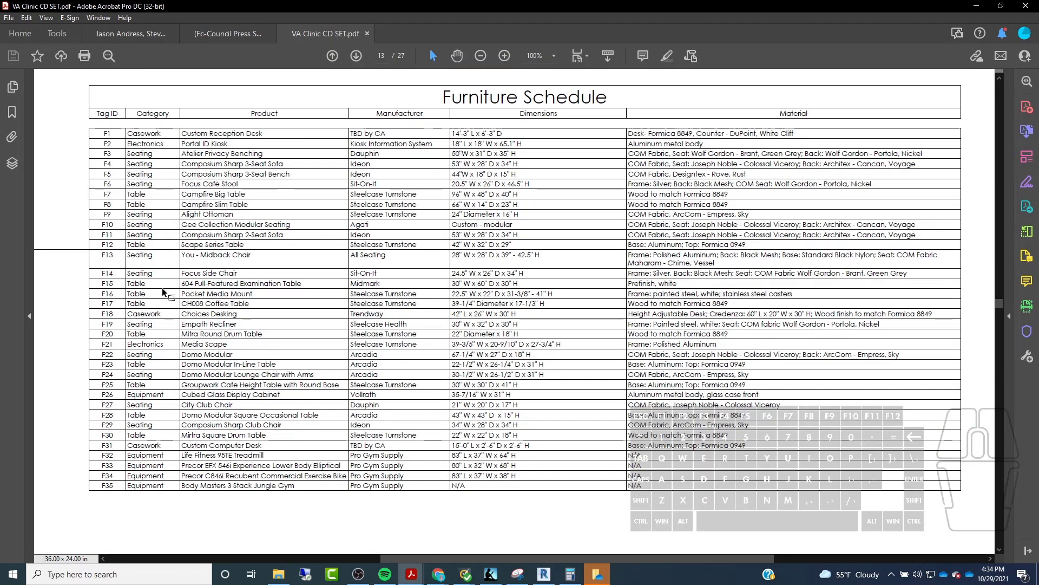
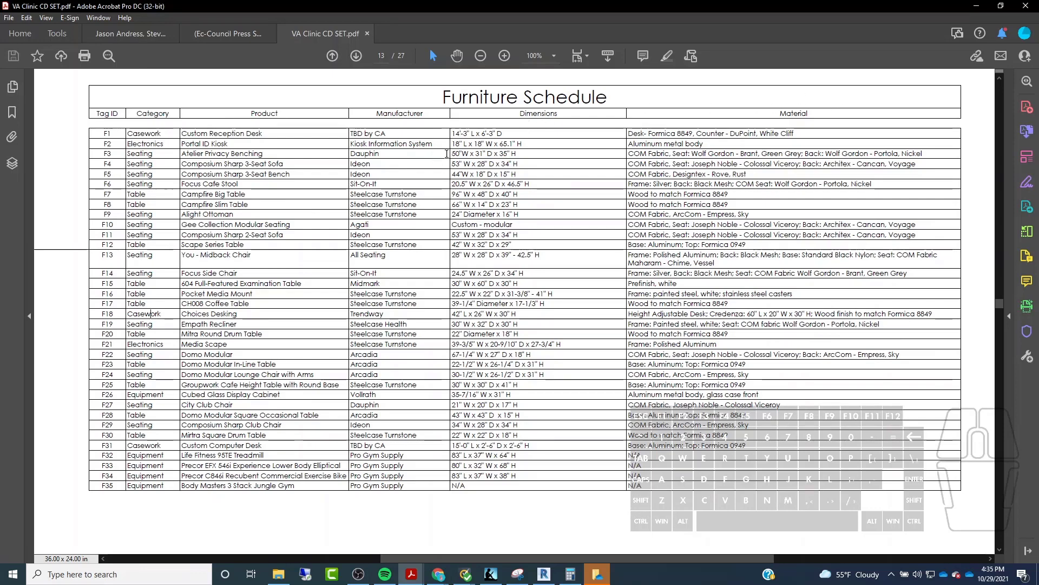
pyautogui.click(970, 14)
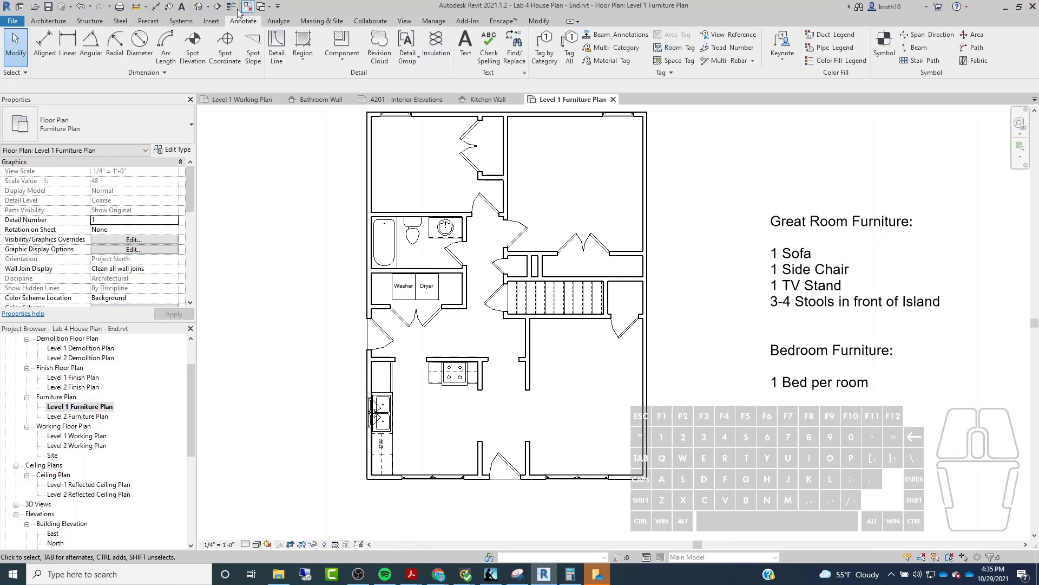
# Step: Search the Autodesk family library for "sofa" and load the Sofa-Corbu family
pyautogui.click(220, 23)
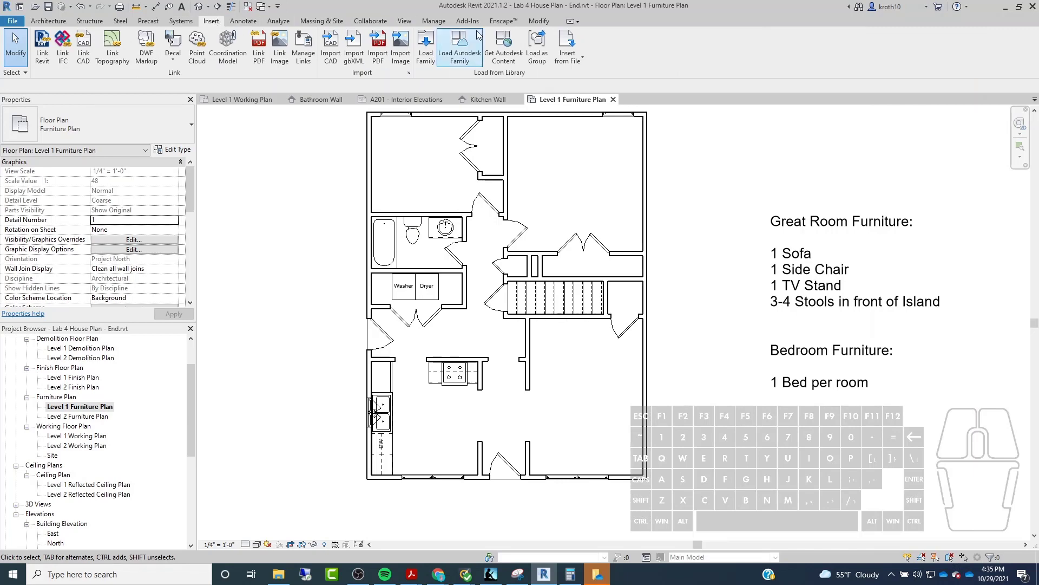
pyautogui.click(427, 48)
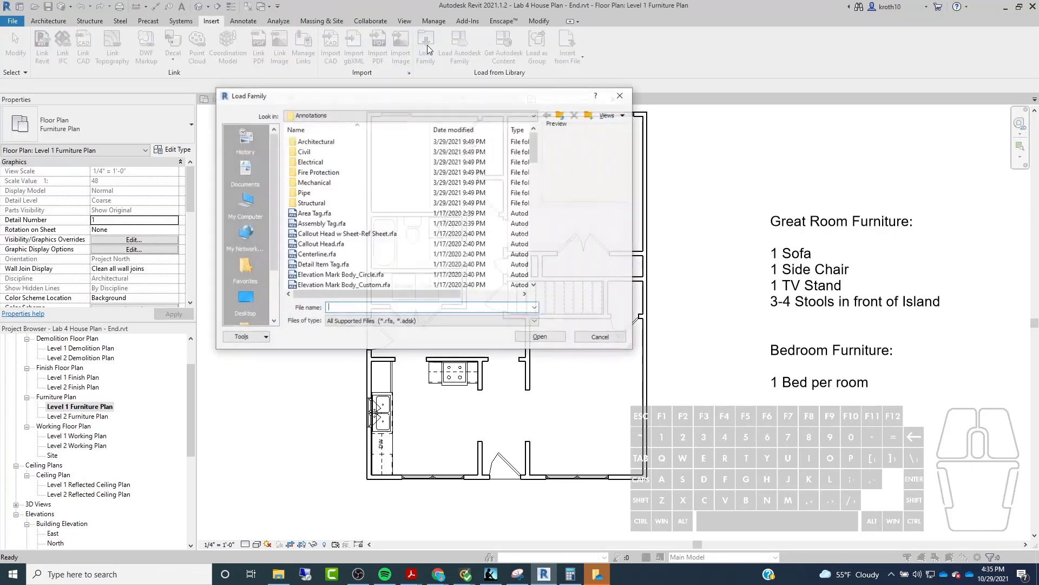
pyautogui.click(620, 96)
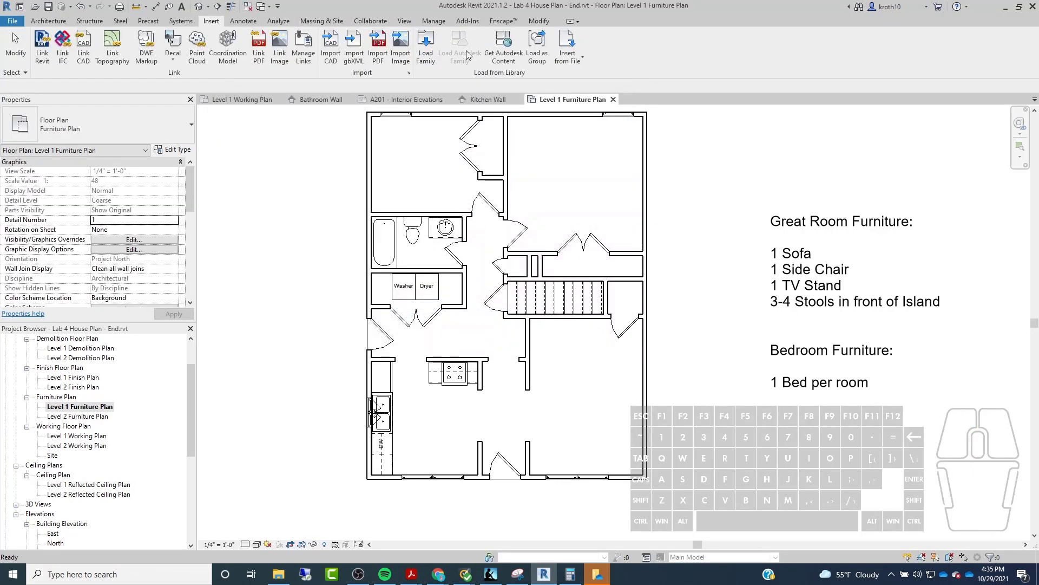
pyautogui.click(469, 67)
pyautogui.click(460, 44)
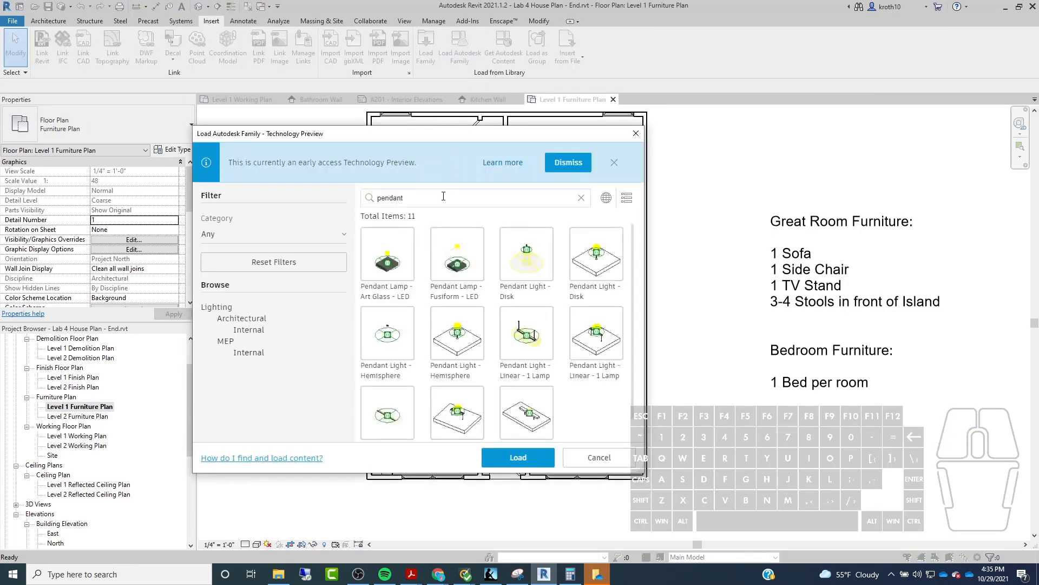
pyautogui.click(339, 200)
pyautogui.write('sofa')
pyautogui.press('Return')
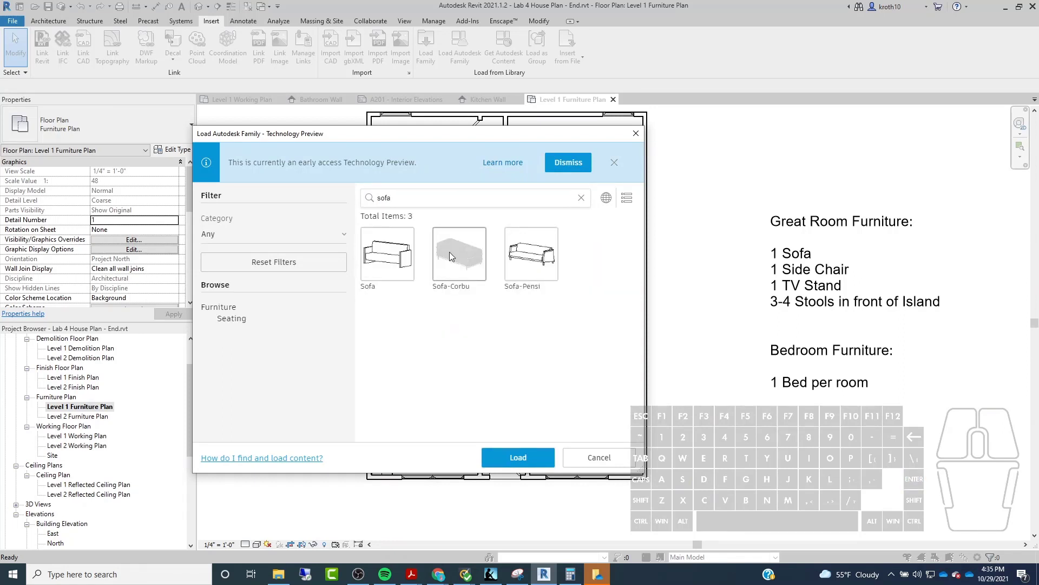
pyautogui.click(449, 255)
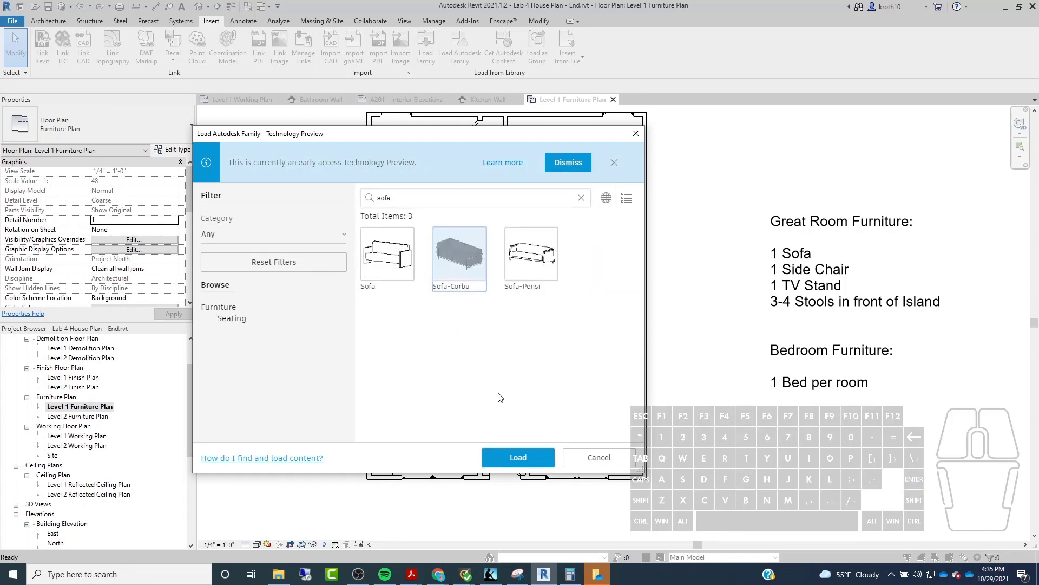
pyautogui.click(514, 456)
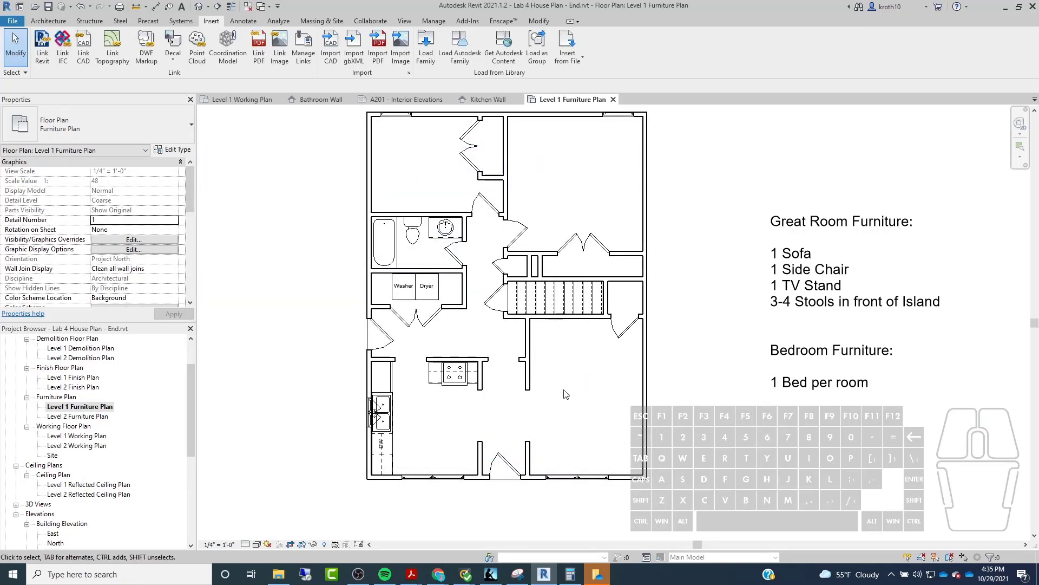
# Step: Place the Sofa-Corbu sofa horizontally in the great room, in the open area below the stairs
pyautogui.click(49, 20)
pyautogui.click(128, 46)
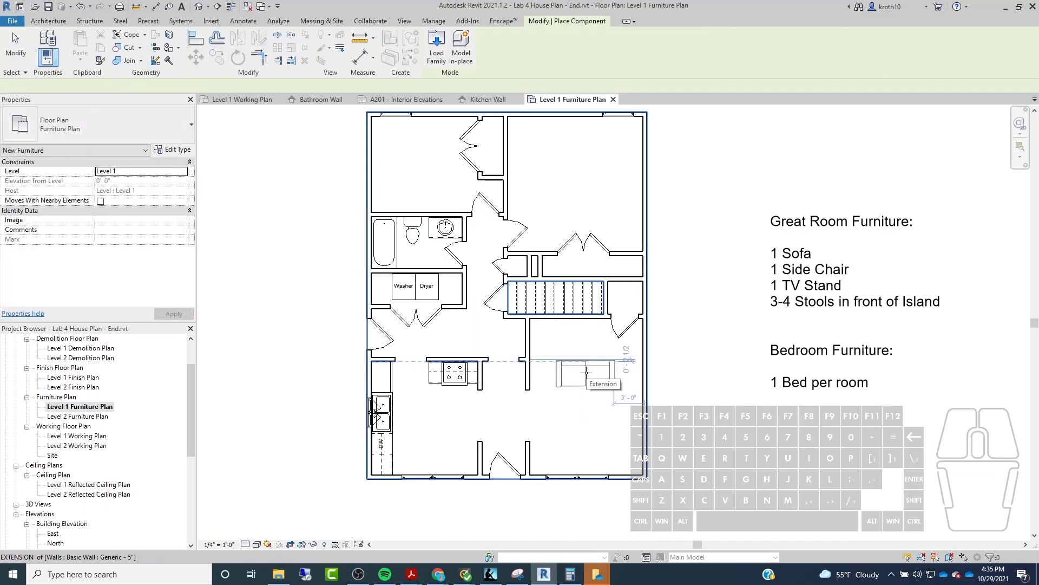
pyautogui.press('Escape')
pyautogui.scroll(5, 586, 372)
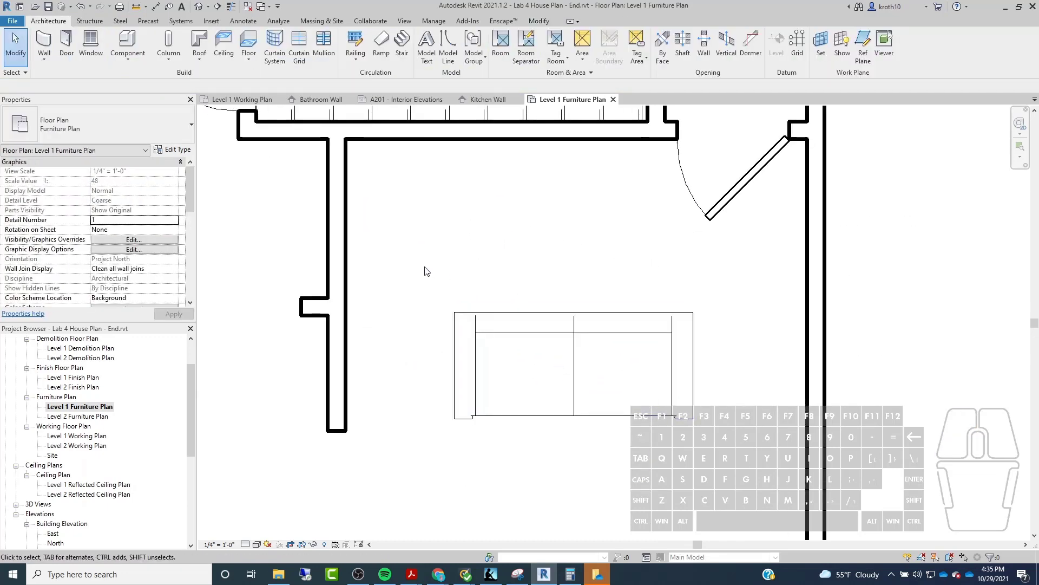
pyautogui.scroll(-2, 424, 269)
pyautogui.scroll(-1, 491, 242)
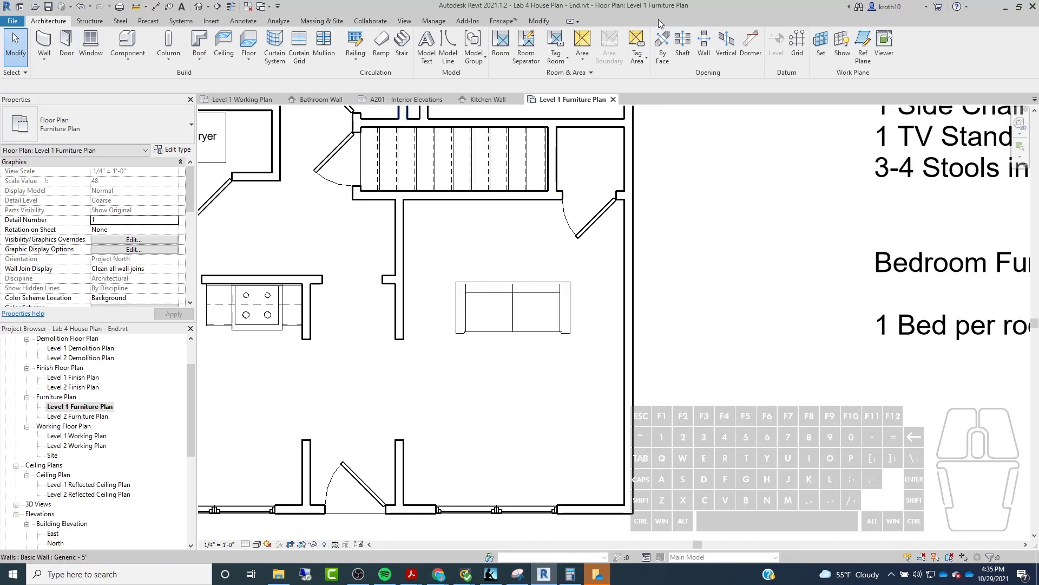
# Step: Search the Autodesk family library for "stool"
pyautogui.click(435, 21)
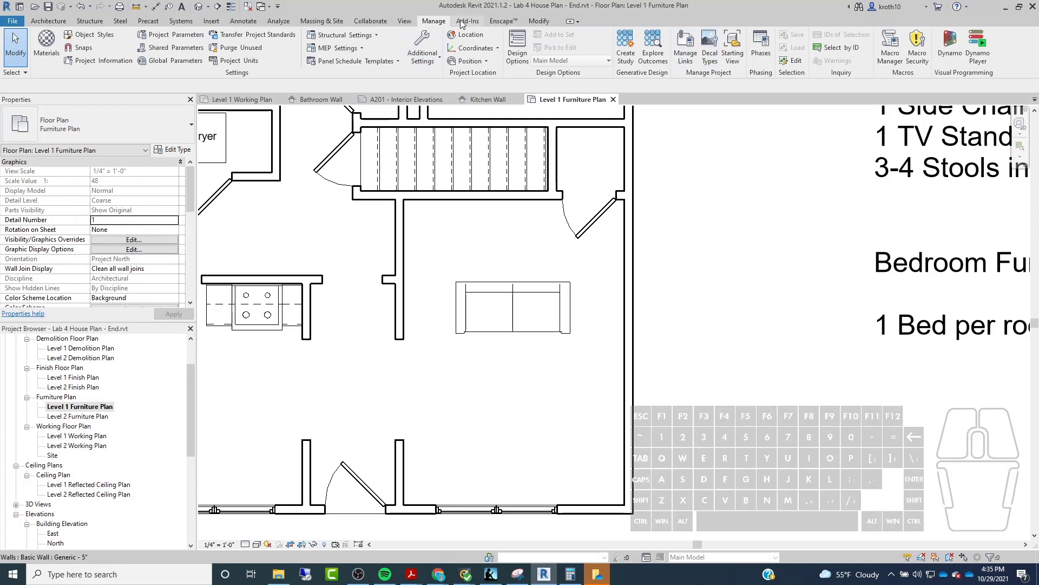
pyautogui.click(462, 22)
pyautogui.click(405, 21)
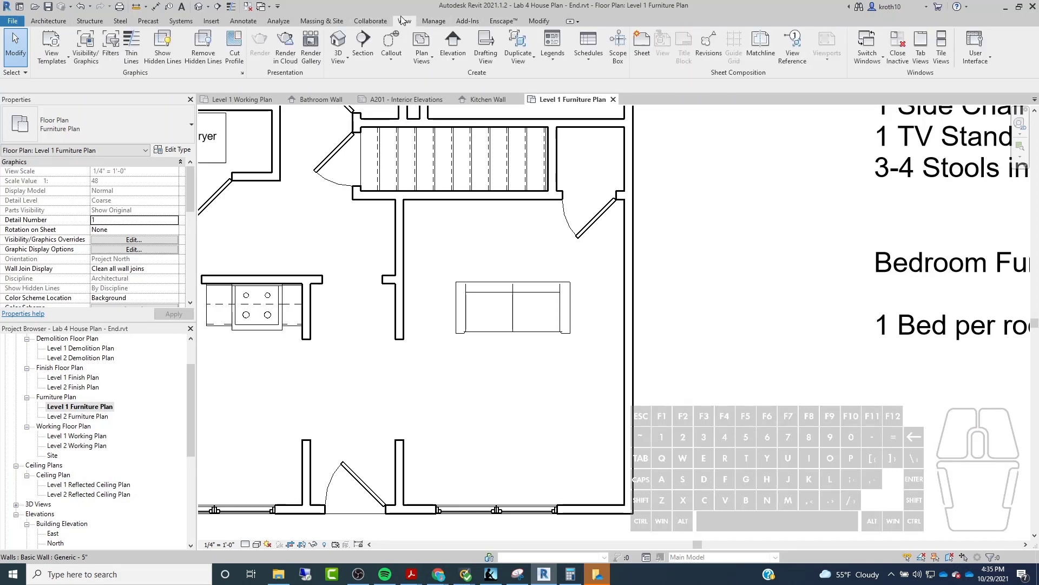
pyautogui.click(211, 21)
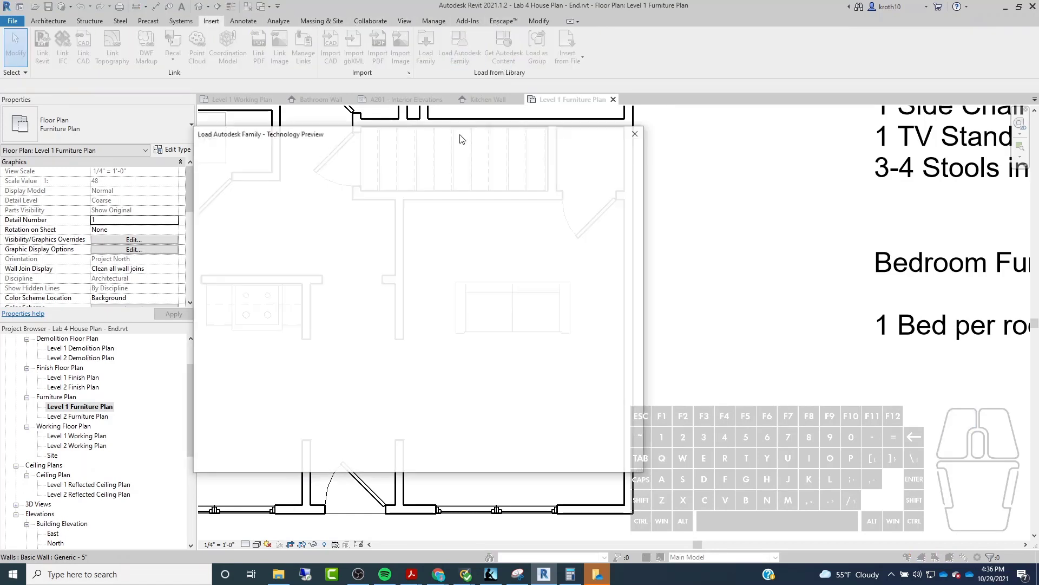
pyautogui.doubleClick(384, 198)
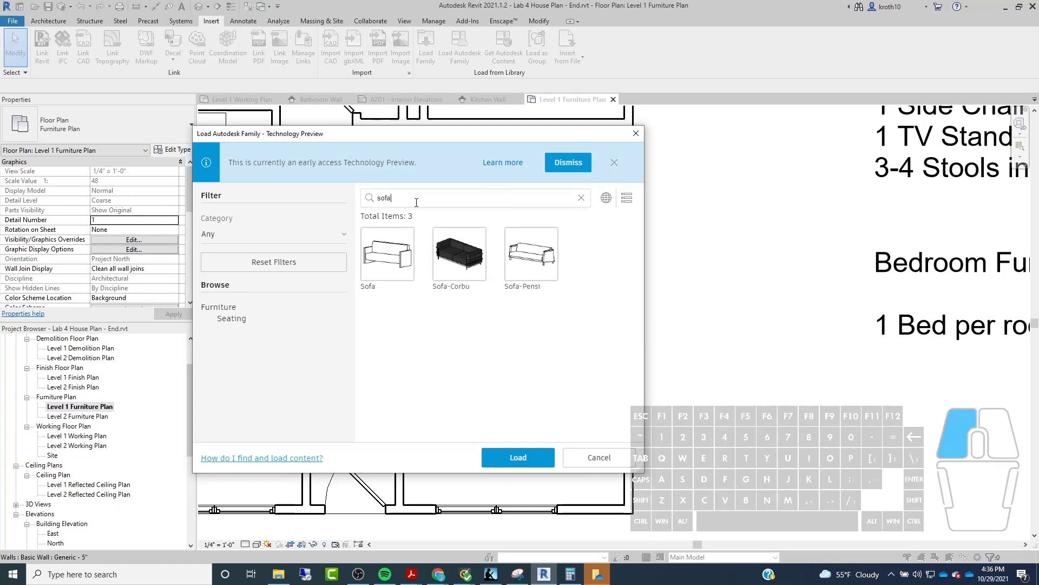
pyautogui.write('stool')
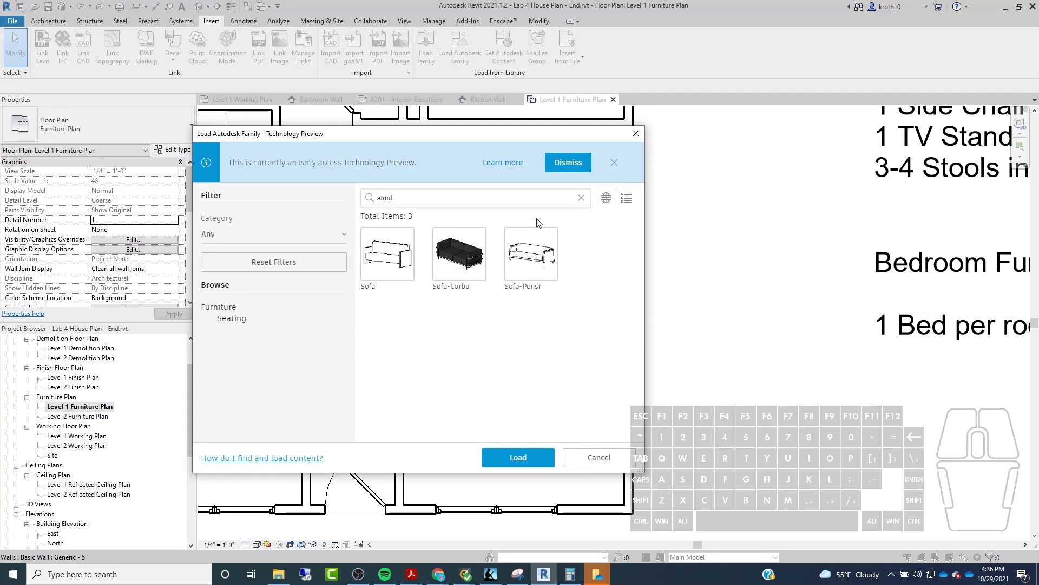
pyautogui.press('Return')
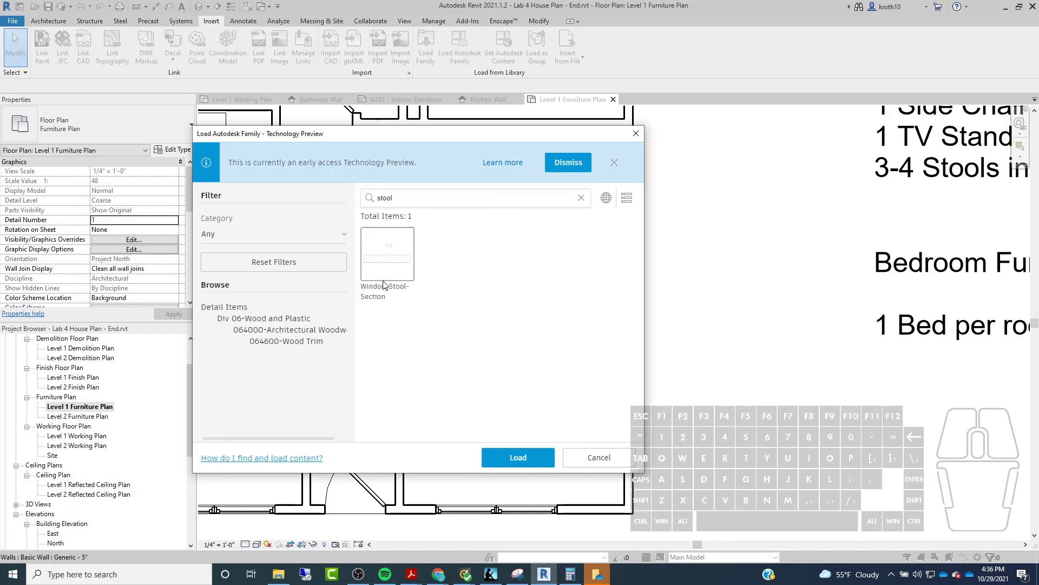
# Step: Search the Autodesk family library for "chair" instead and load the Chair-Corbu family
pyautogui.doubleClick(384, 198)
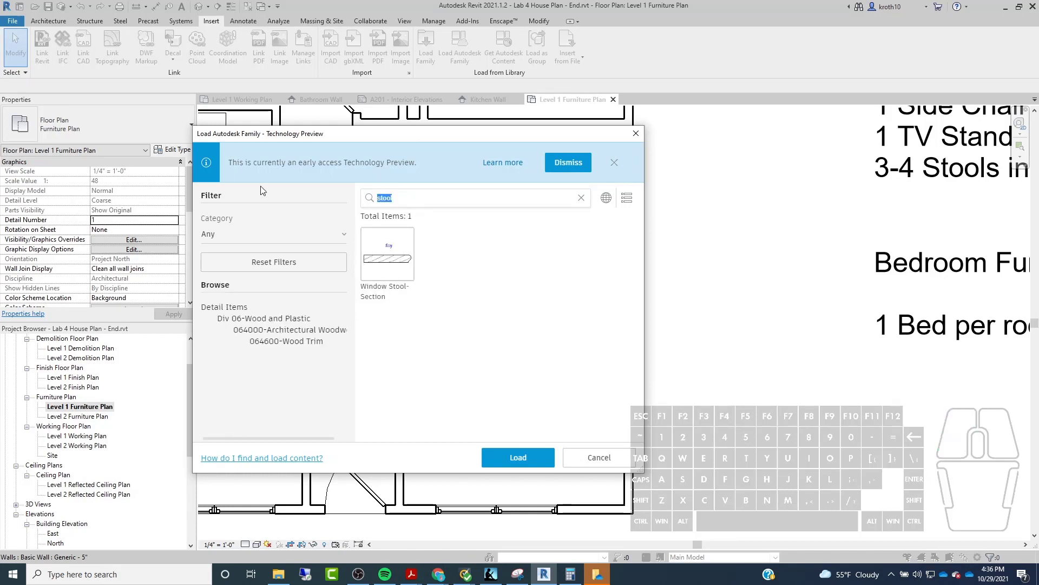
pyautogui.press('BackSpace')
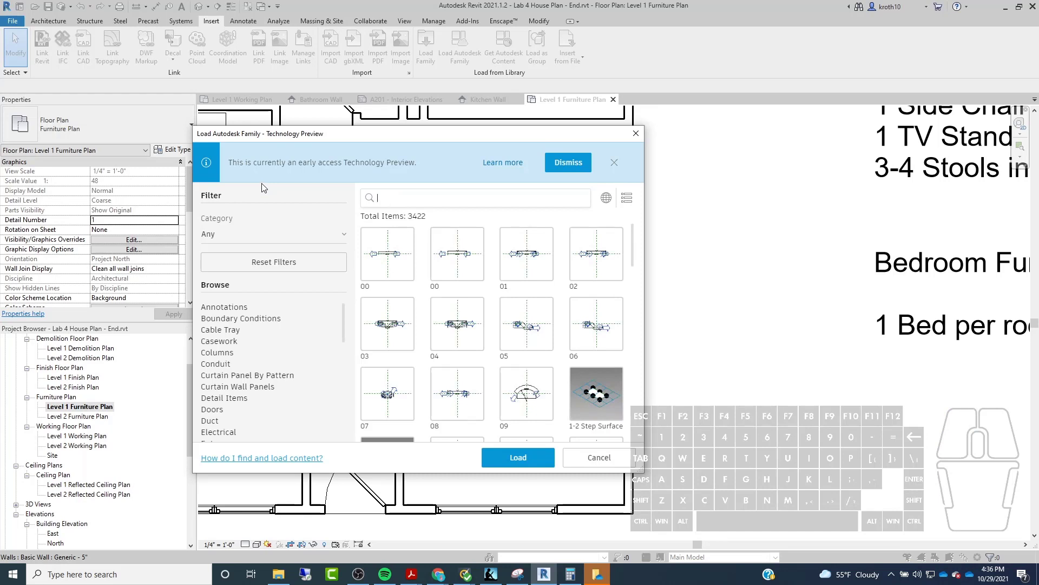
pyautogui.write('chair')
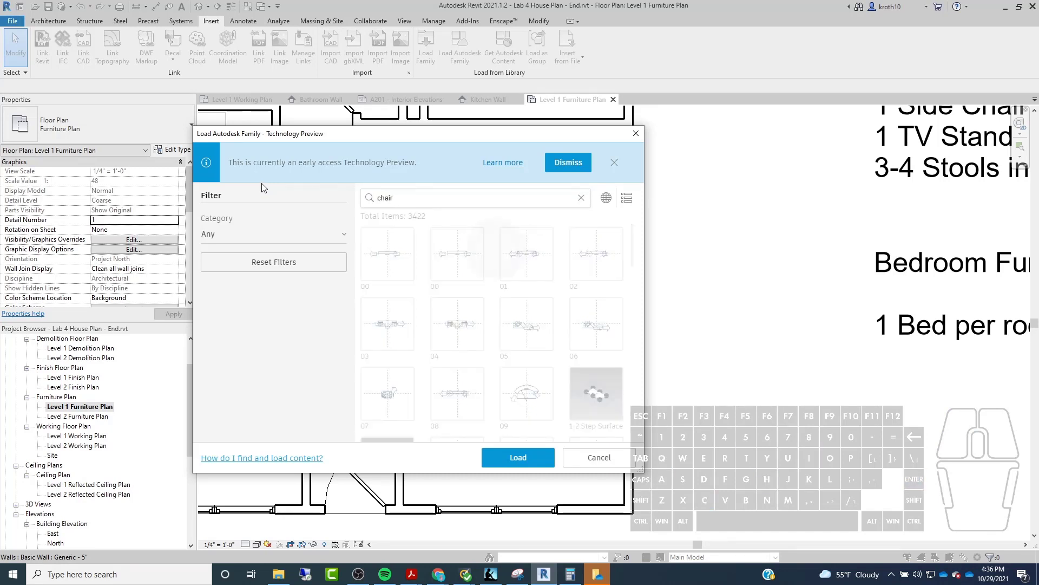
pyautogui.click(512, 237)
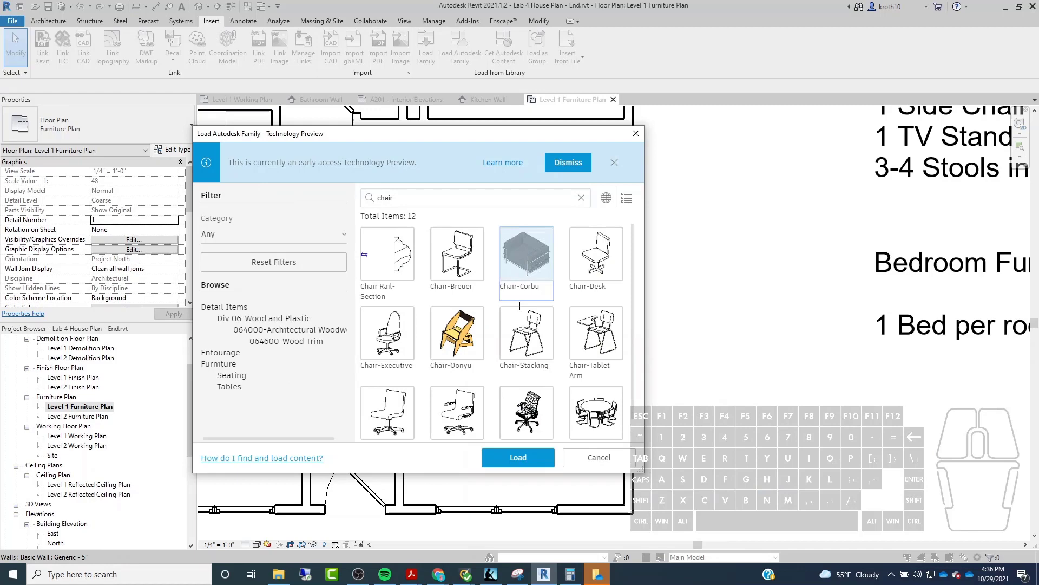
pyautogui.click(522, 459)
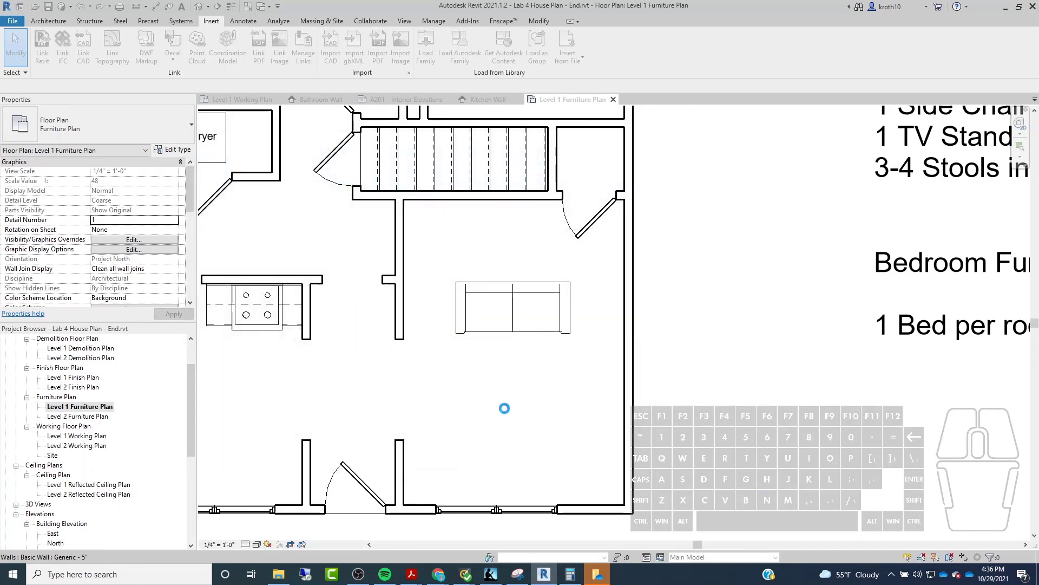
# Step: Place one Chair-Corbu chair in the great room just below the sofa and end the placement
pyautogui.click(48, 20)
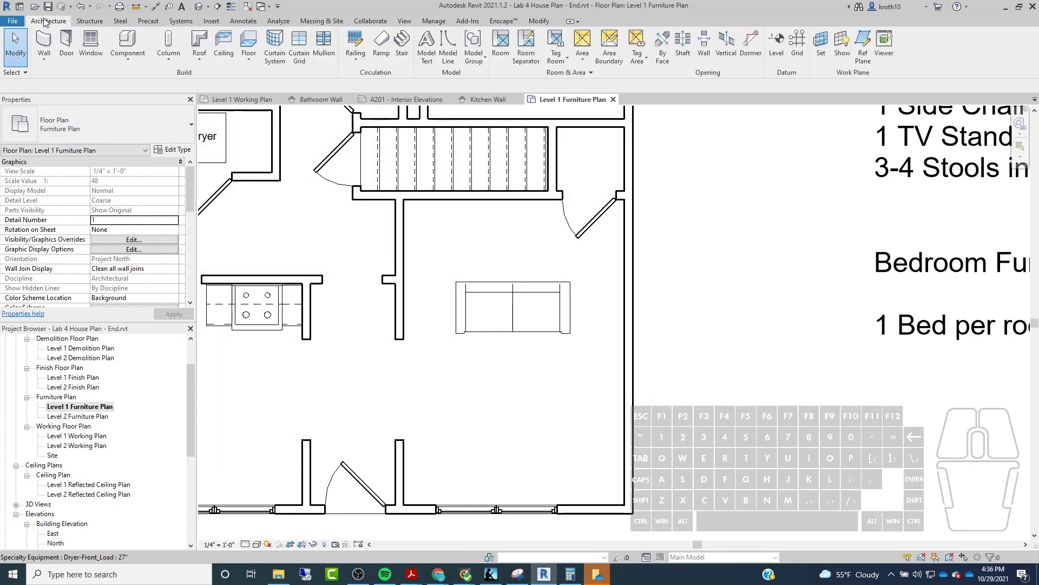
pyautogui.click(141, 40)
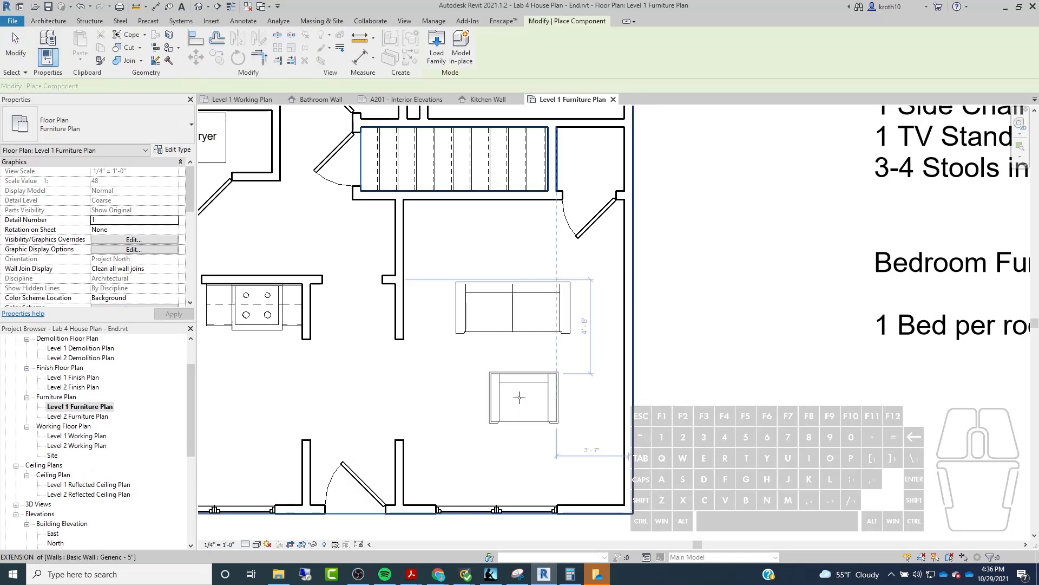
pyautogui.click(512, 406)
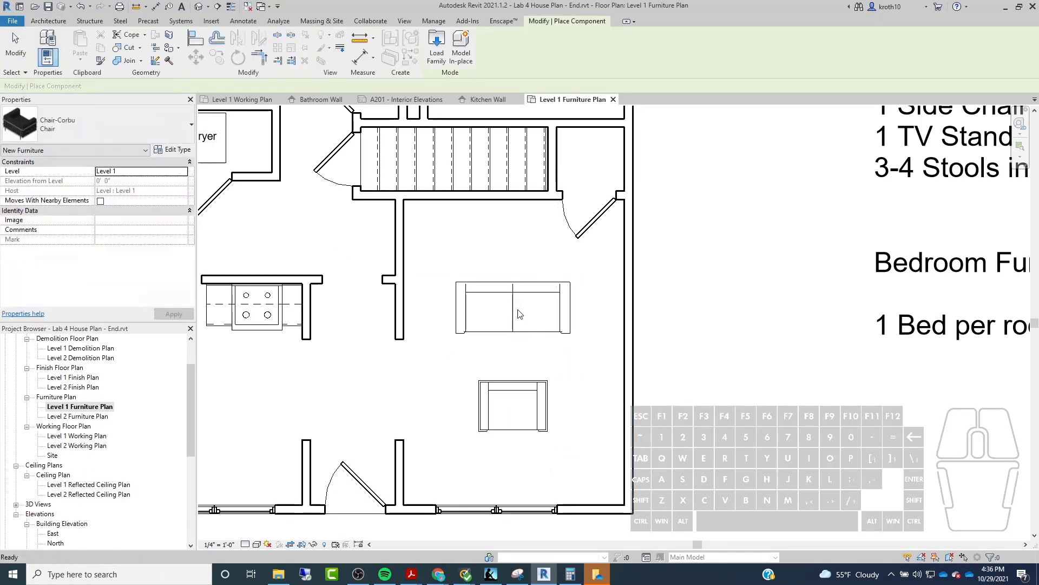
pyautogui.press('Escape')
# Step: Rotate the great room sofa 90 degrees counterclockwise so its back faces the kitchen side
pyautogui.click(503, 307)
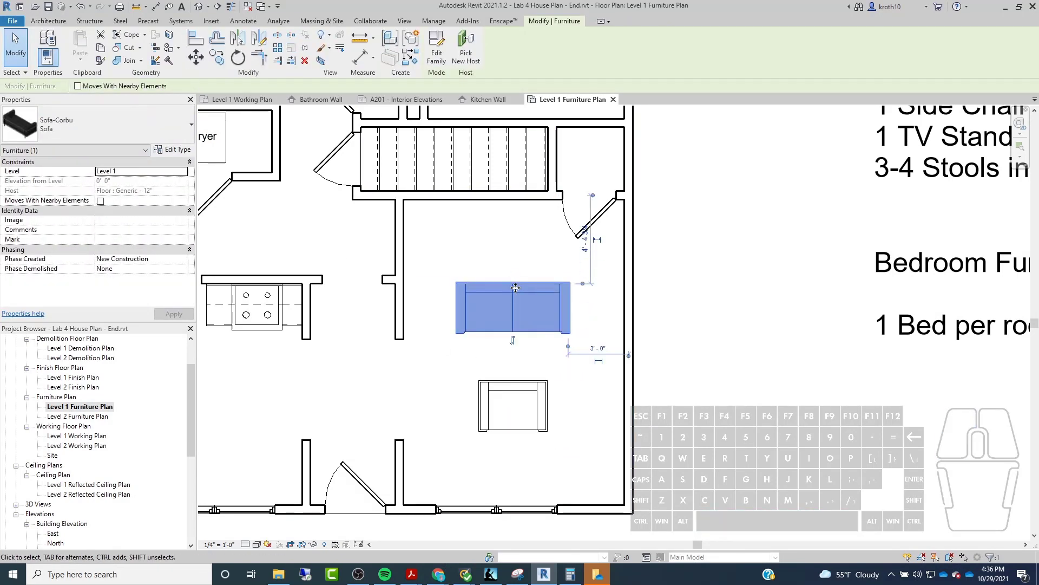
pyautogui.click(238, 57)
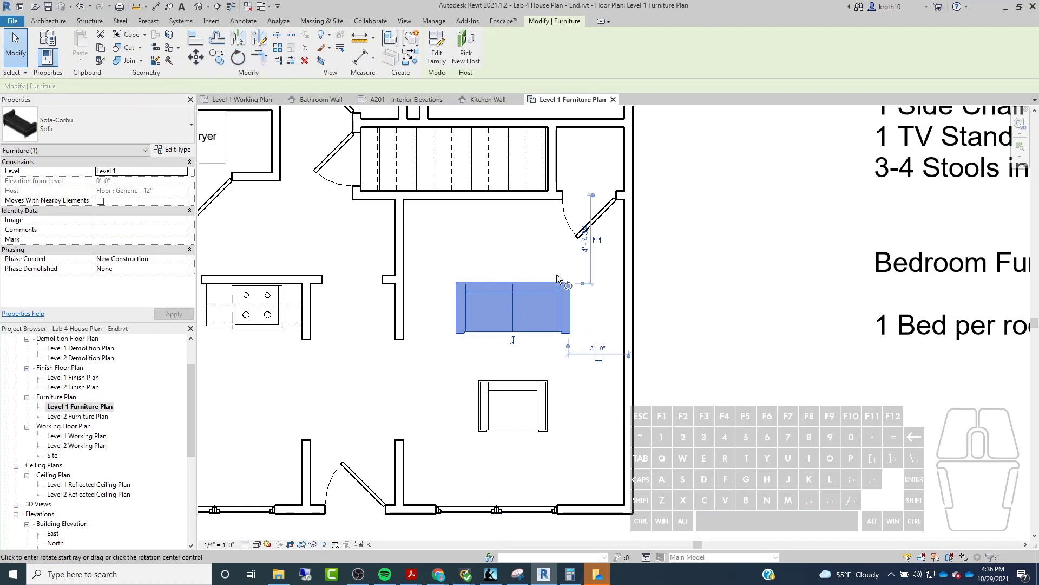
pyautogui.click(597, 307)
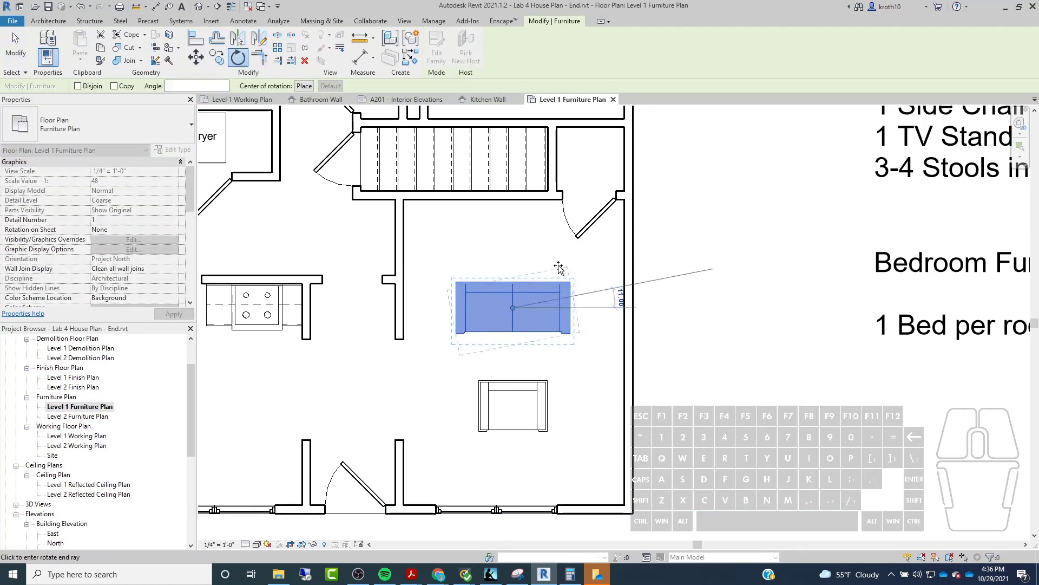
pyautogui.click(513, 245)
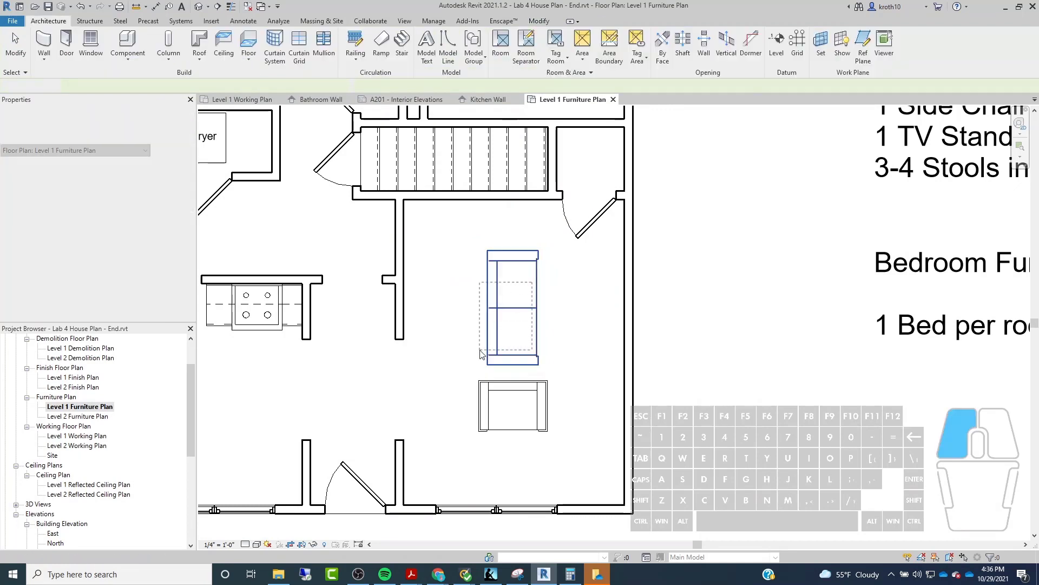
# Step: Rearrange the great room seating by moving the sofa down toward the kitchen side and the chair above it, nearer the closet door
pyautogui.click(495, 313)
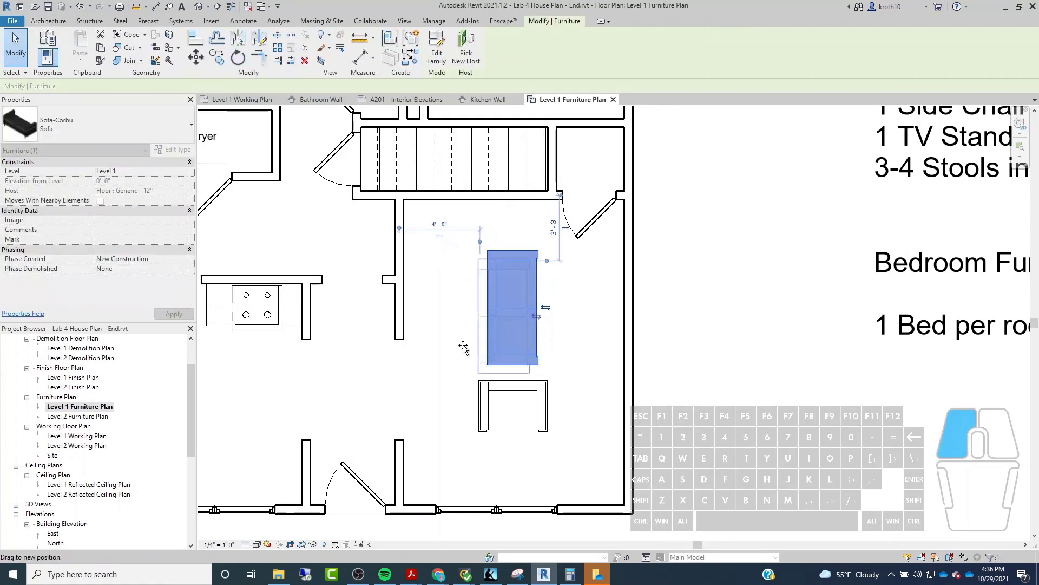
pyautogui.moveTo(494, 310); pyautogui.dragTo(443, 382)
pyautogui.click(517, 406)
pyautogui.moveTo(517, 406); pyautogui.dragTo(548, 261)
pyautogui.moveTo(461, 323); pyautogui.dragTo(483, 318)
pyautogui.click(519, 338)
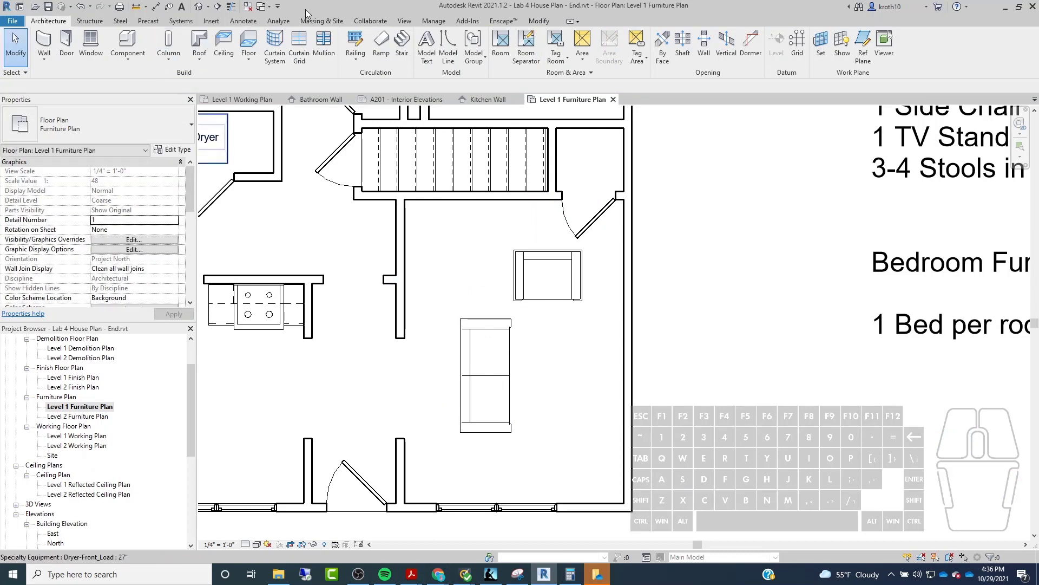
# Step: Start tagging the great room chair by category and load Furniture Tag.rfa from the Architectural annotations folder
pyautogui.click(243, 19)
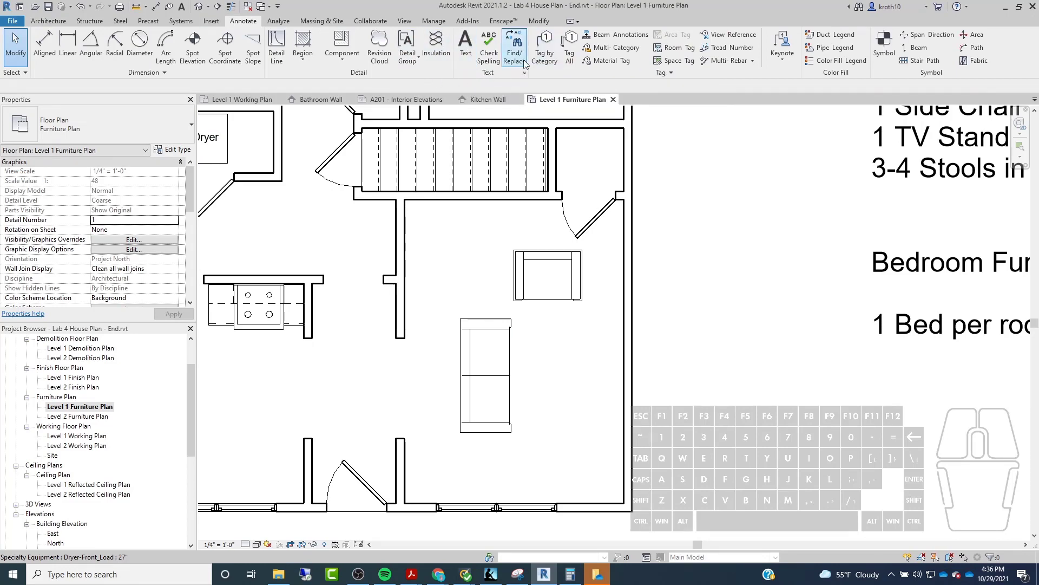
pyautogui.click(543, 56)
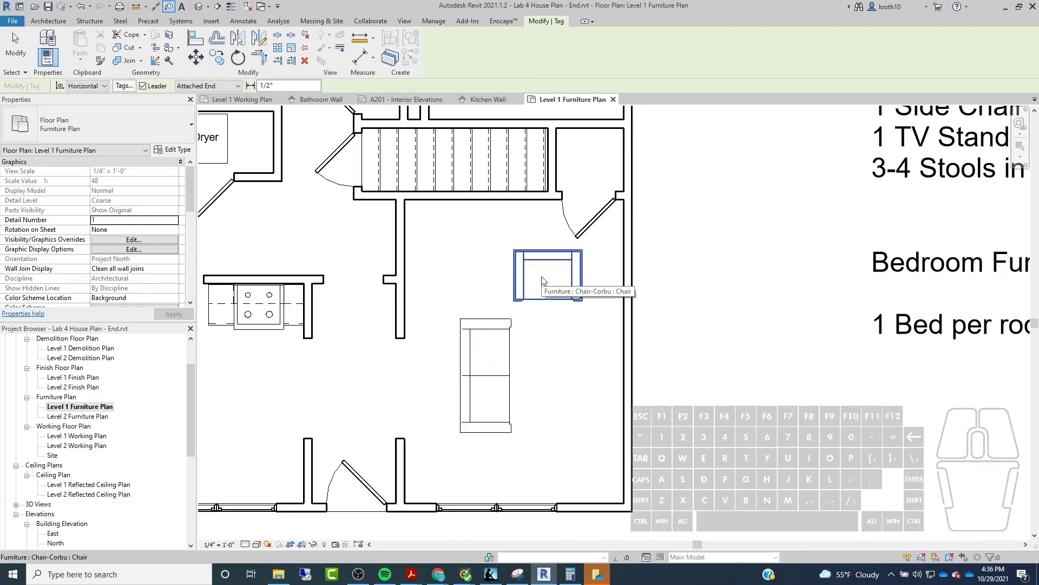
pyautogui.click(543, 260)
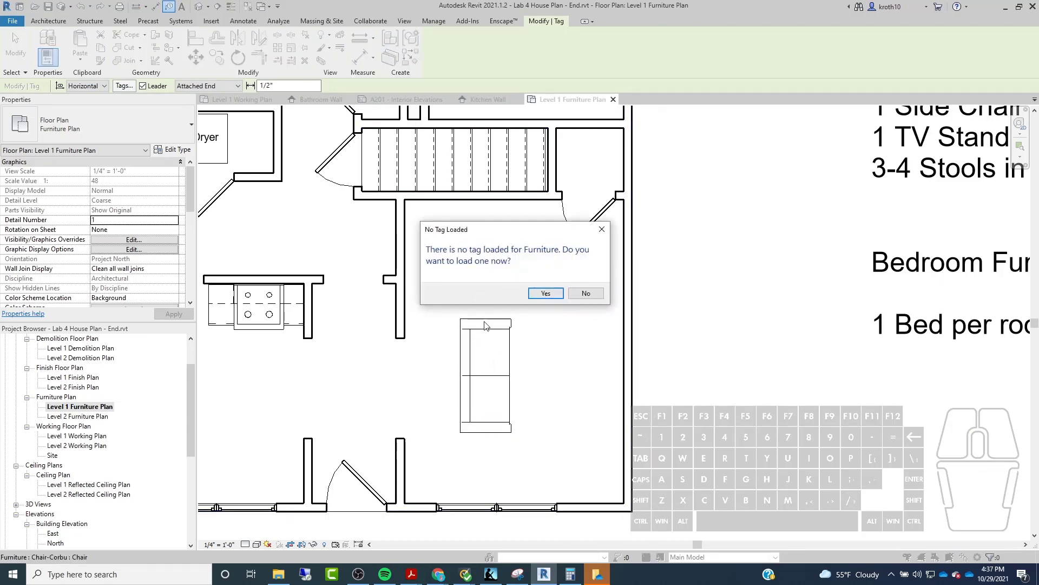
pyautogui.moveTo(525, 236); pyautogui.dragTo(377, 187)
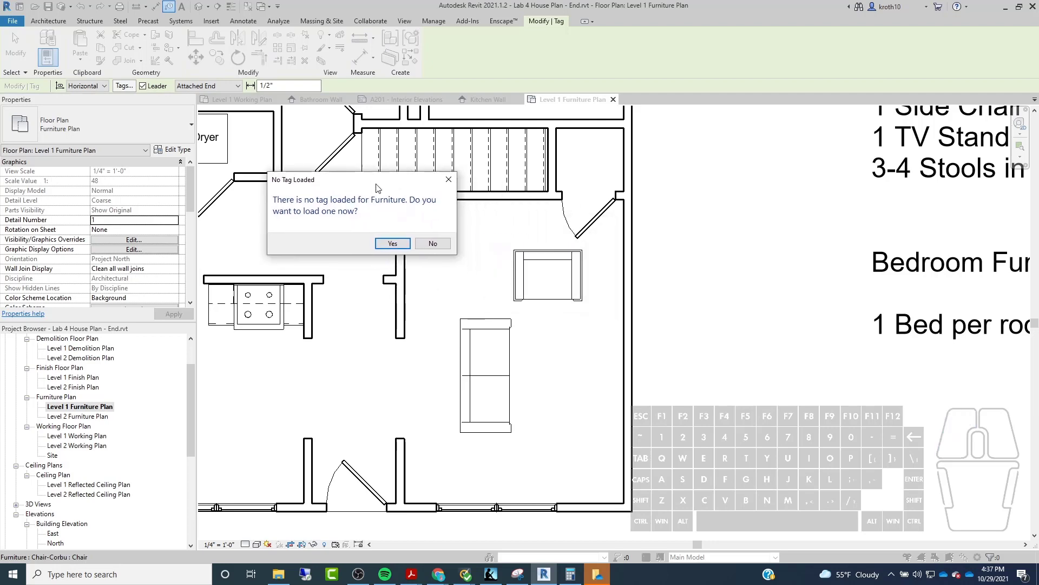
pyautogui.click(392, 243)
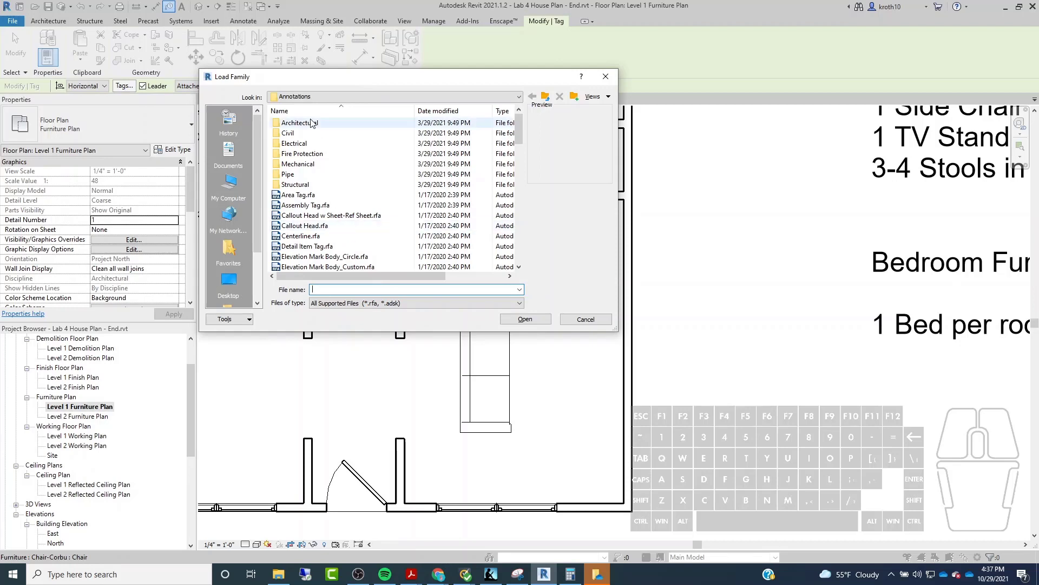
pyautogui.scroll(-12, 306, 209)
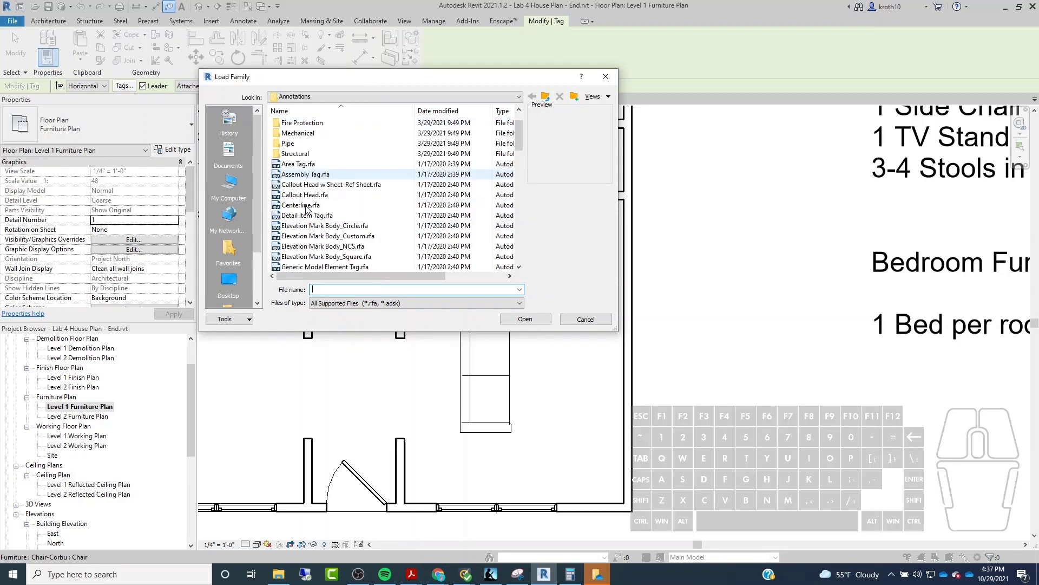
pyautogui.scroll(12, 307, 209)
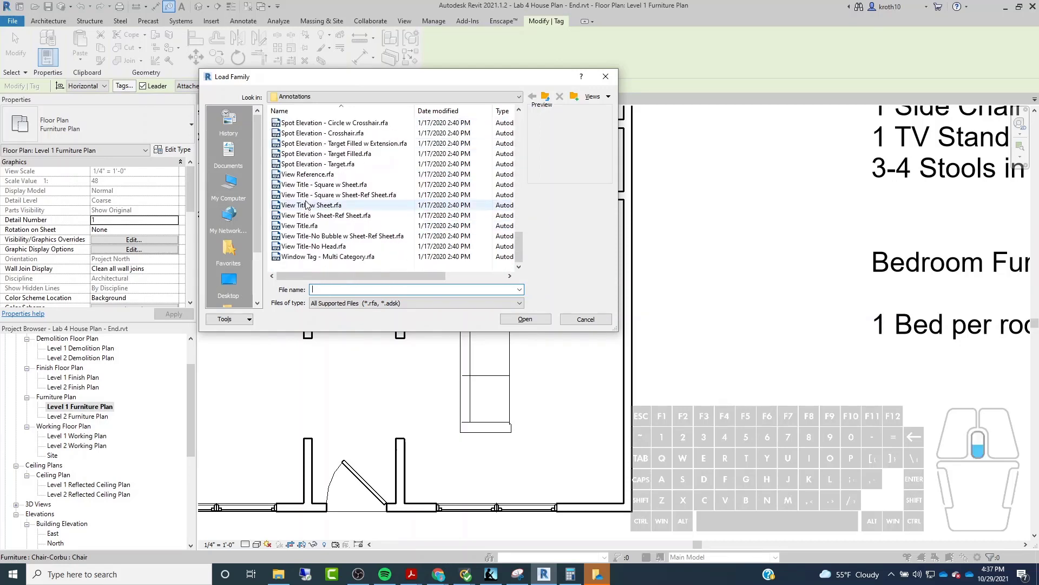
pyautogui.scroll(-12, 314, 120)
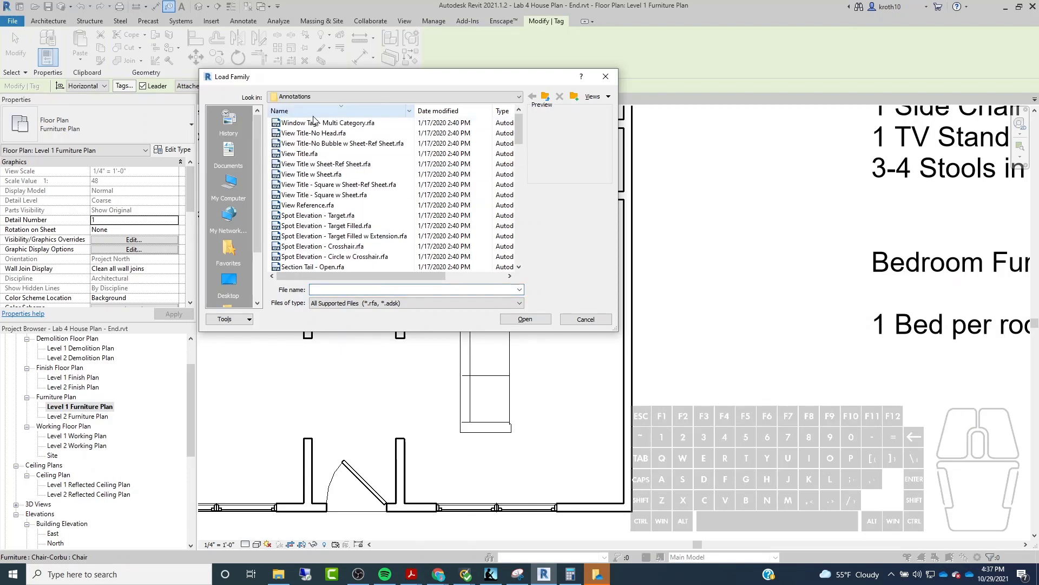
pyautogui.scroll(12, 319, 114)
pyautogui.doubleClick(309, 123)
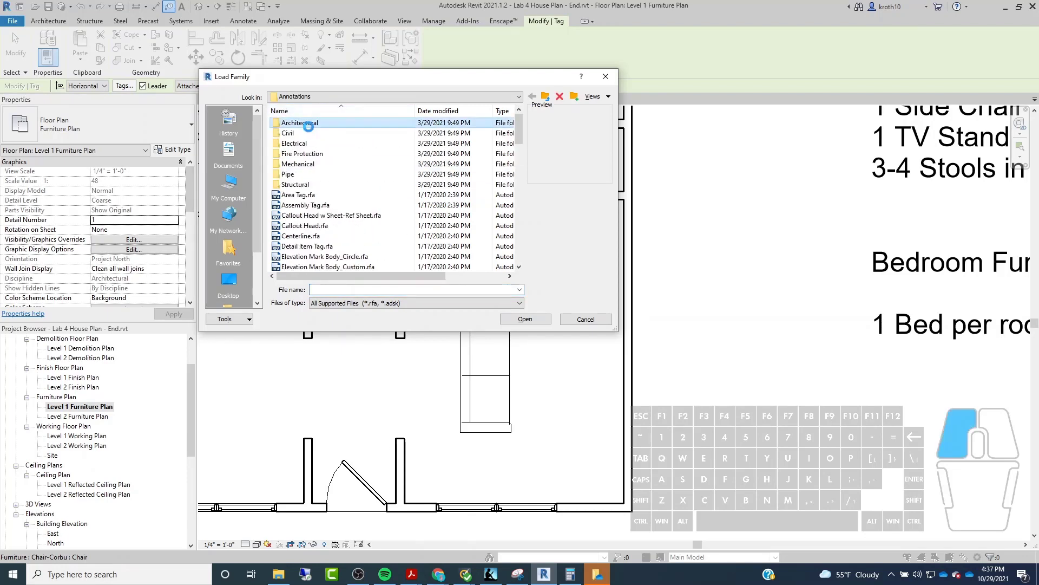
pyautogui.scroll(-5, 310, 130)
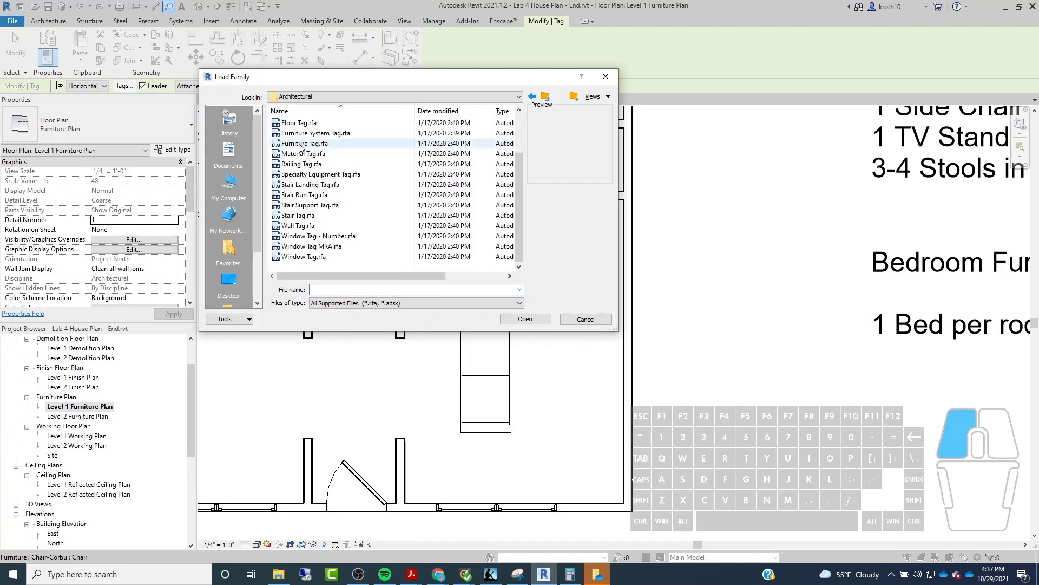
pyautogui.click(303, 143)
pyautogui.click(524, 319)
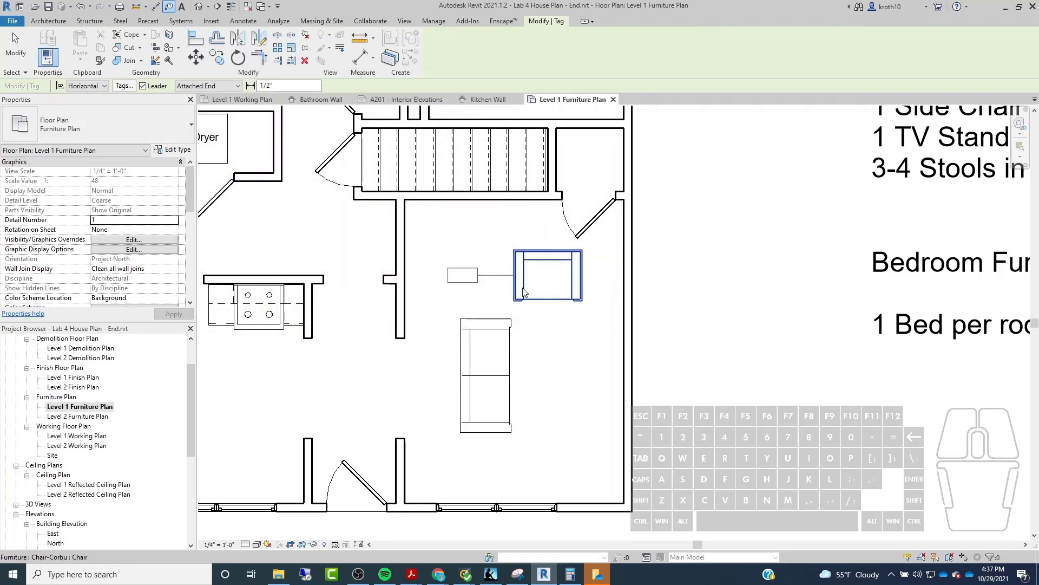
# Step: Place a furniture tag on the Chair-Corbu chair, move it onto the seat and end the tagging
pyautogui.click(551, 282)
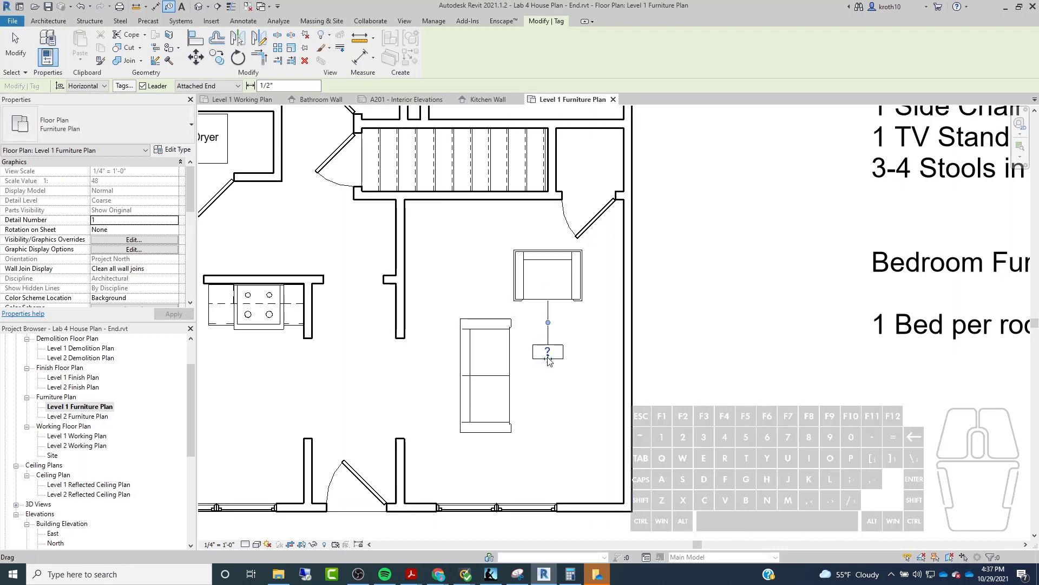
pyautogui.moveTo(549, 363); pyautogui.dragTo(558, 274)
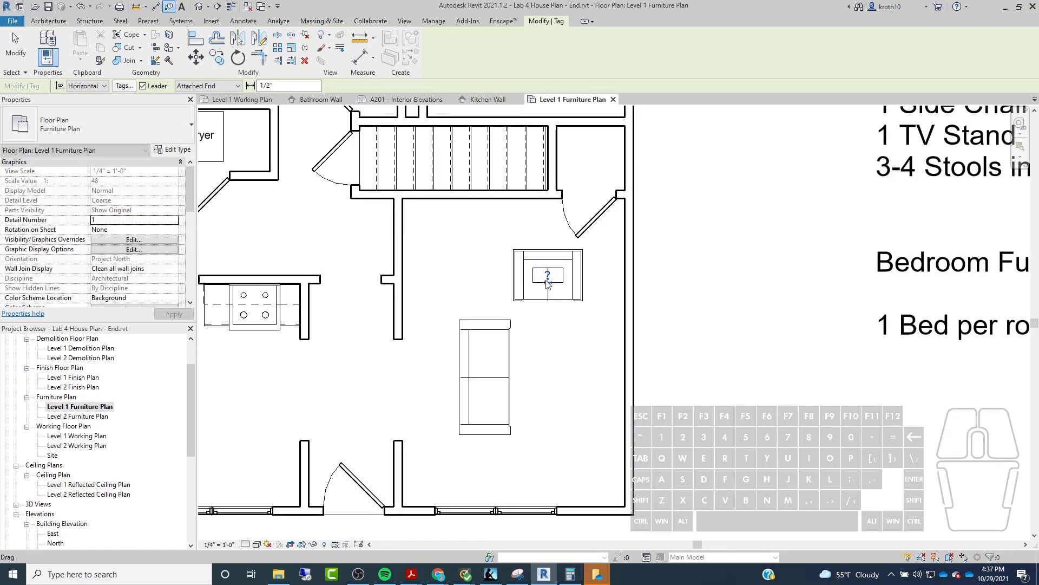
pyautogui.scroll(5, 546, 282)
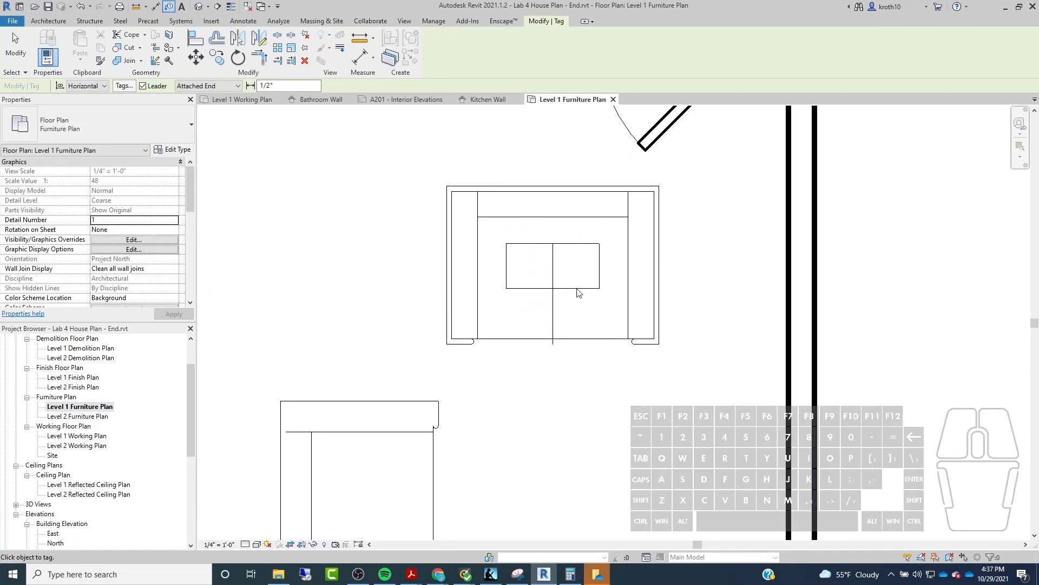
pyautogui.click(557, 290)
pyautogui.press('Escape')
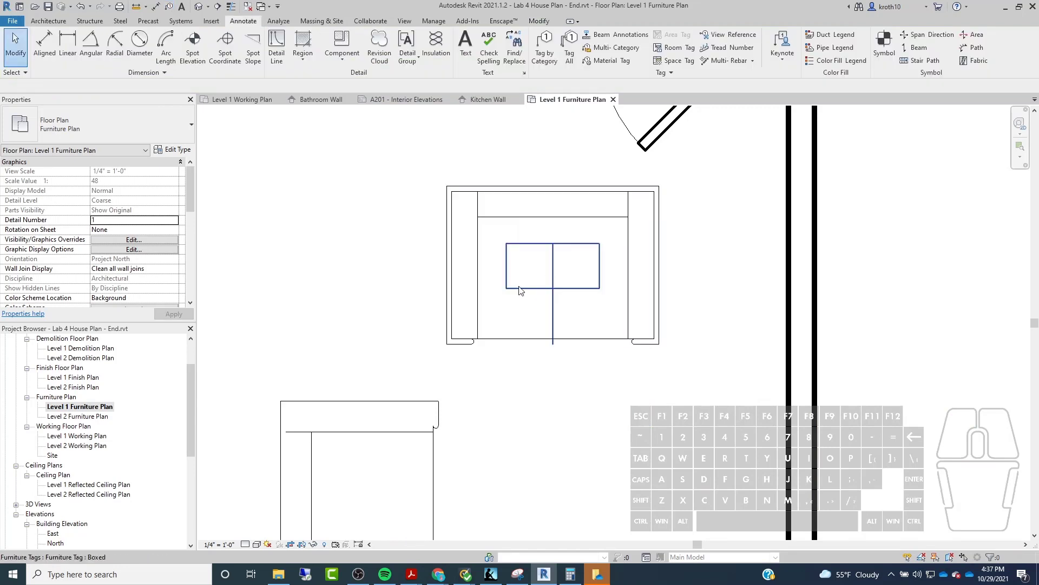
# Step: Turn off the leader line on the chair's furniture tag and delete that tag
pyautogui.click(520, 288)
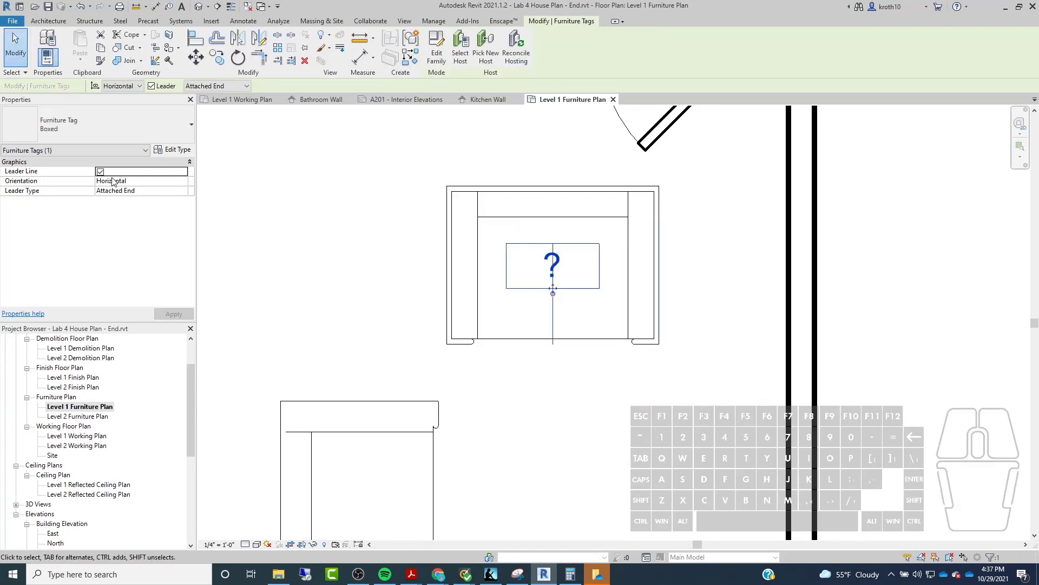
pyautogui.click(100, 172)
pyautogui.press('Delete')
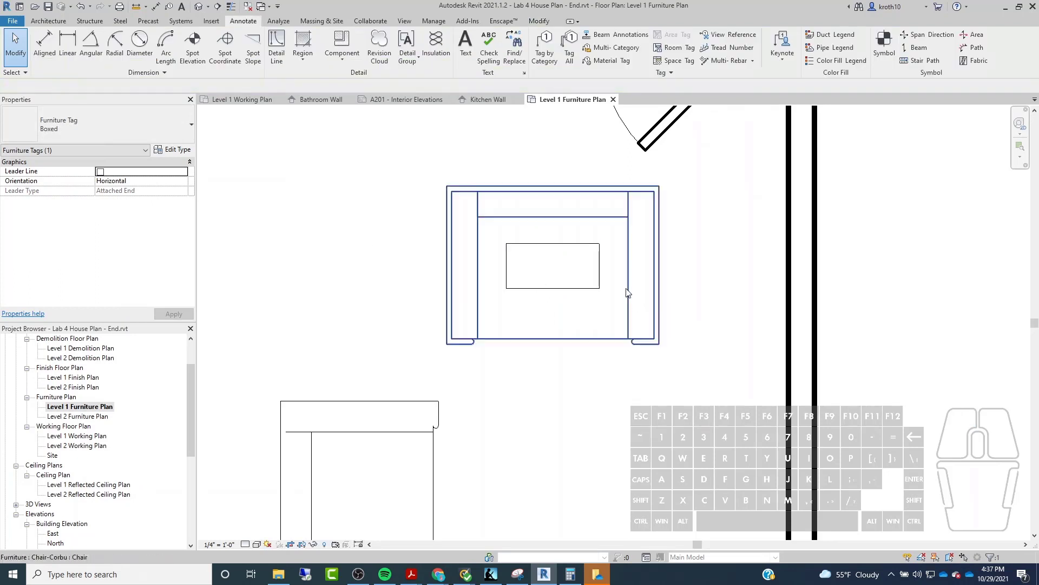
pyautogui.scroll(-2, 601, 295)
pyautogui.scroll(-2, 535, 297)
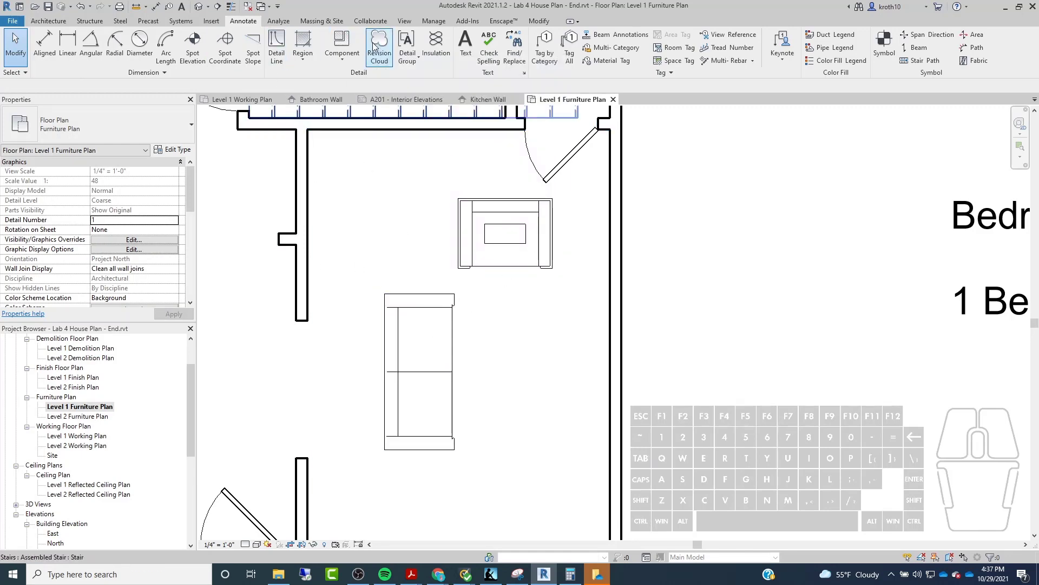
pyautogui.click(497, 236)
pyautogui.press('Delete')
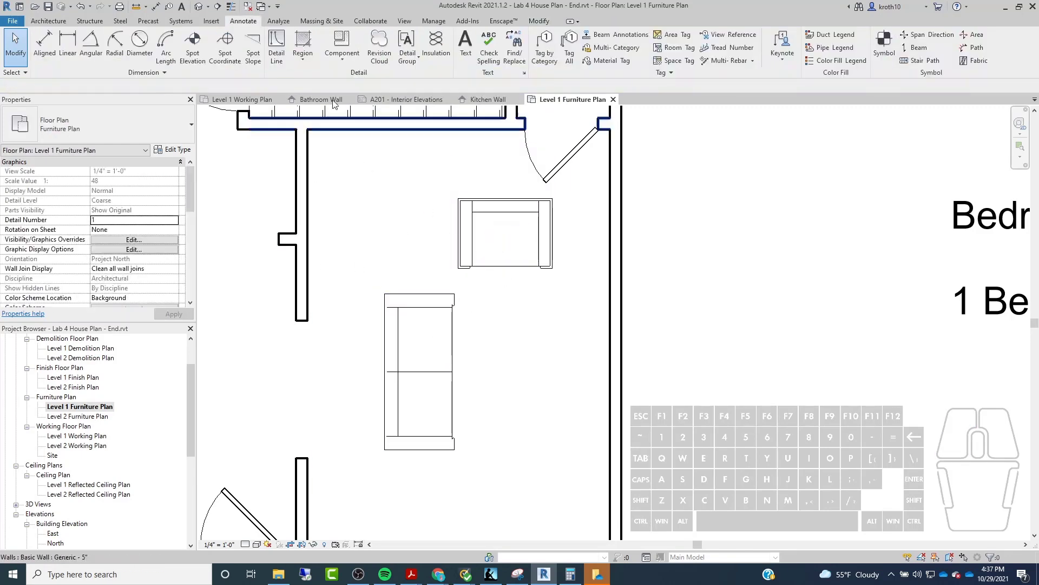
# Step: Tag all untagged furniture in the current view with Furniture Tag : Boxed, horizontal and without leaders
pyautogui.click(569, 53)
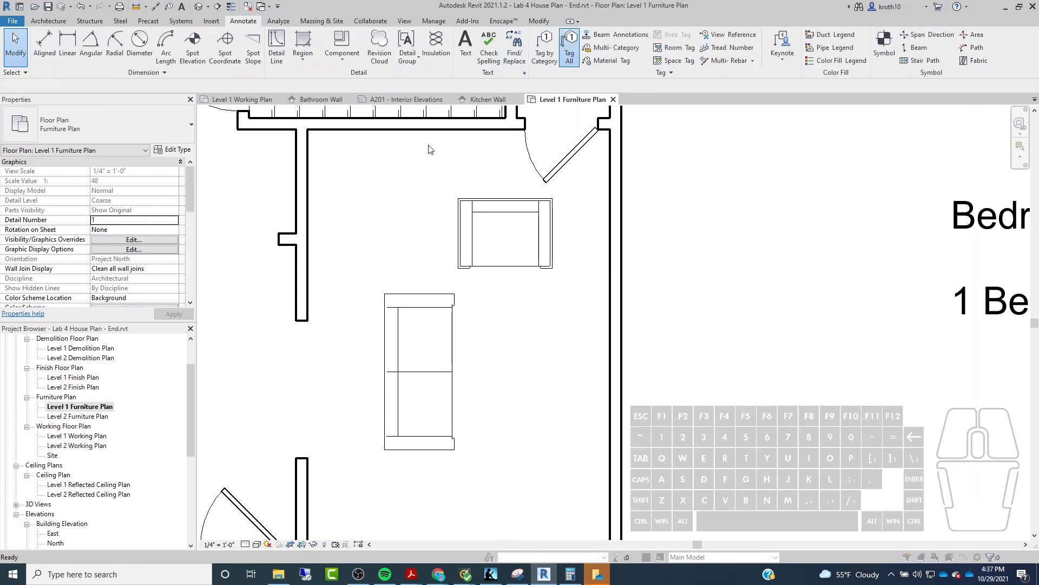
pyautogui.scroll(-1, 423, 275)
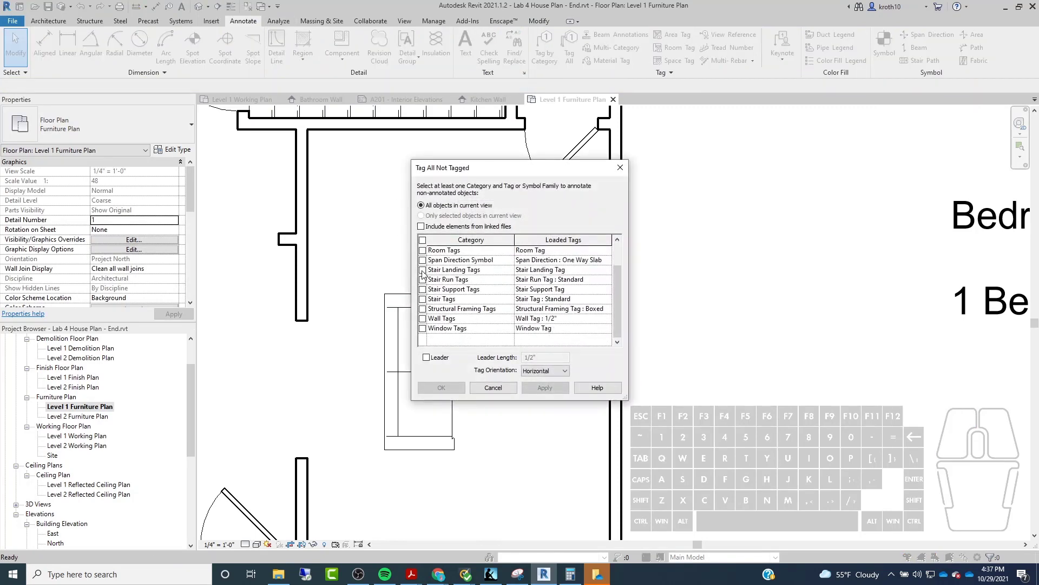
pyautogui.scroll(1, 430, 263)
pyautogui.click(422, 261)
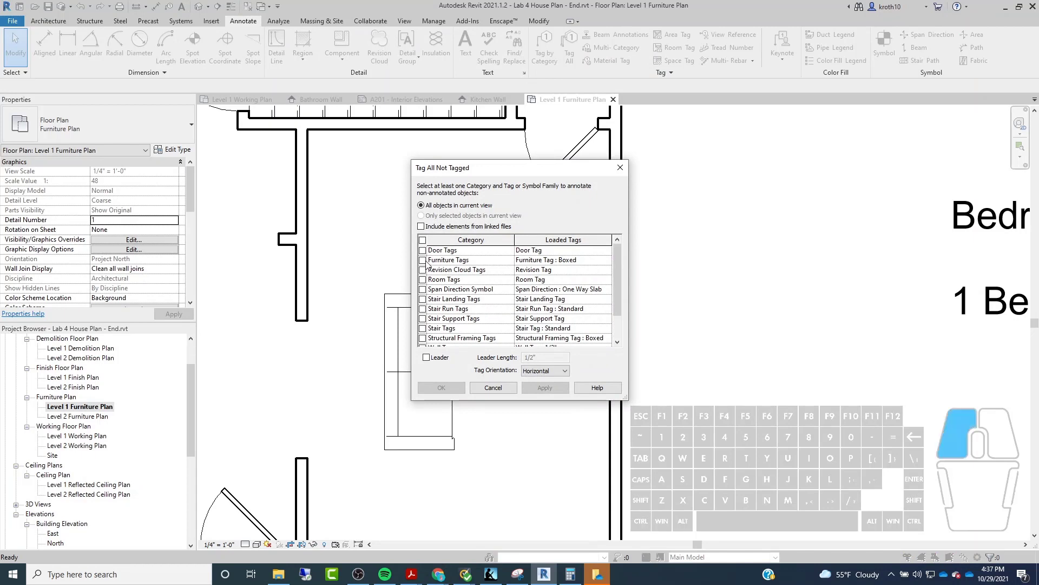
pyautogui.click(557, 391)
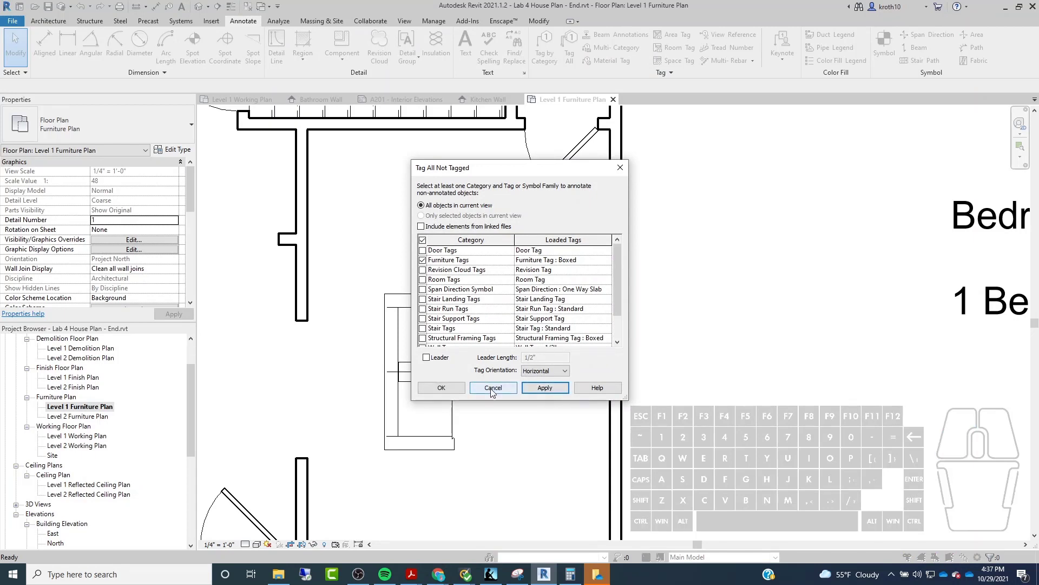
pyautogui.click(441, 388)
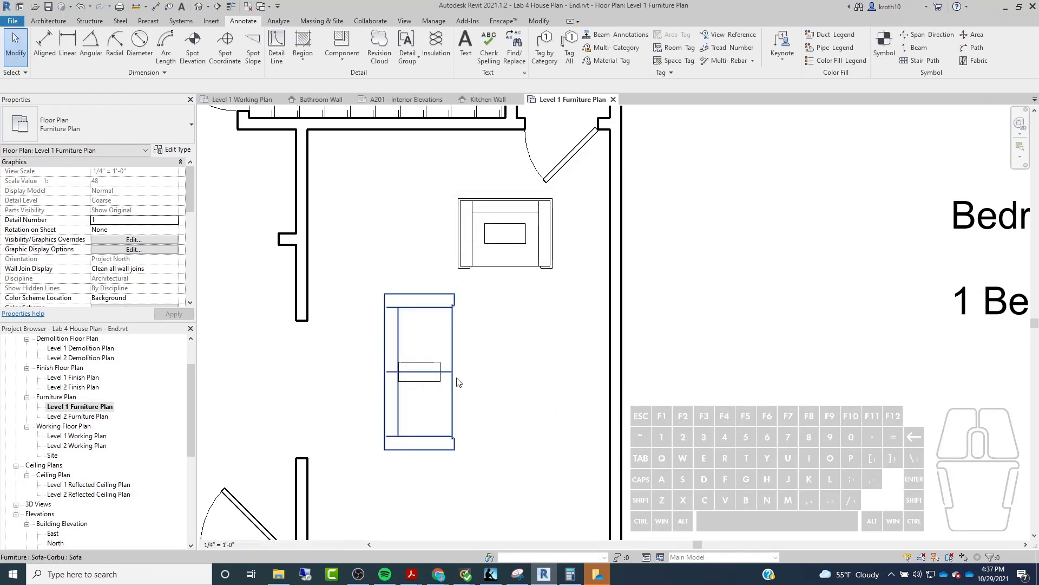
# Step: Move the sofa's furniture tag off the center seam onto the lower seat cushion
pyautogui.click(427, 383)
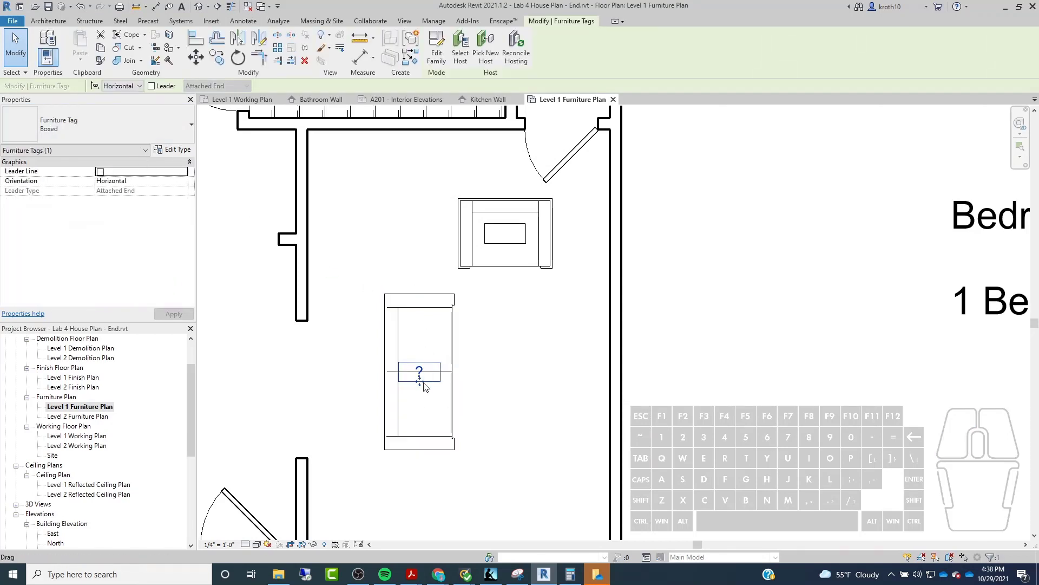
pyautogui.moveTo(424, 386); pyautogui.dragTo(428, 407)
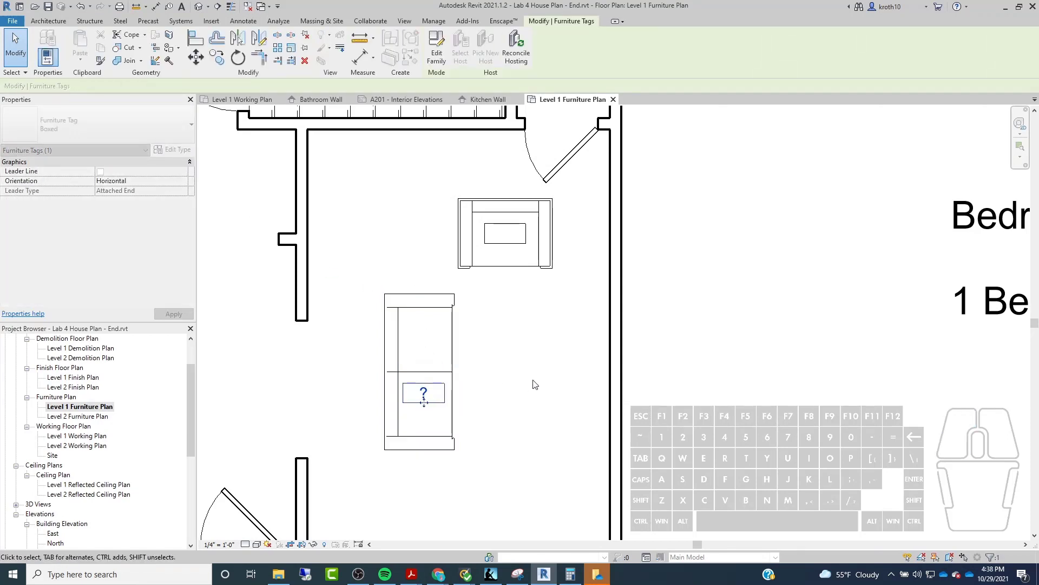
pyautogui.click(532, 383)
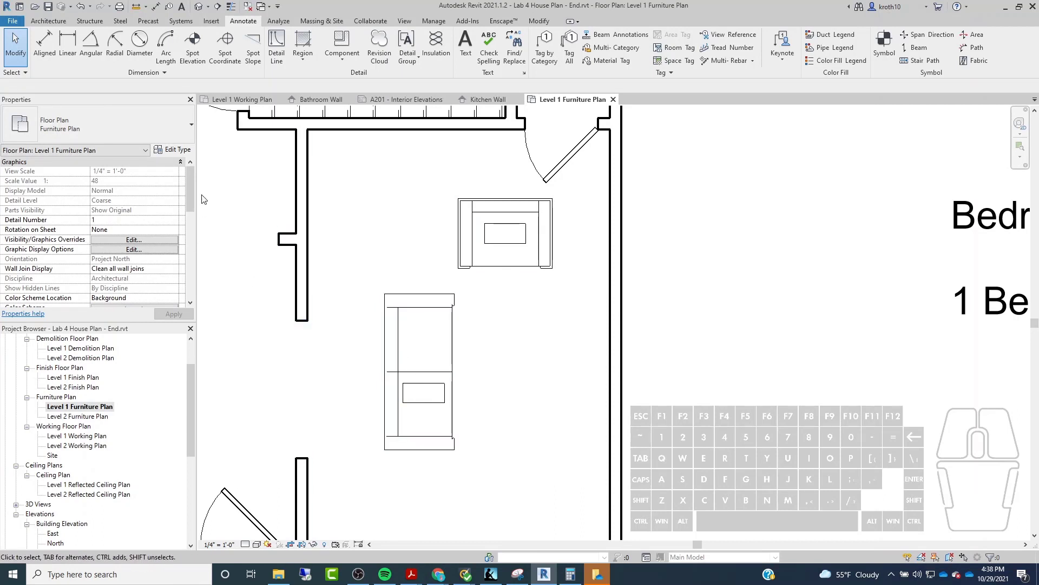
# Step: Set the Type Mark of the Sofa-Corbu sofa type to S-1 and deselect the sofa
pyautogui.click(440, 292)
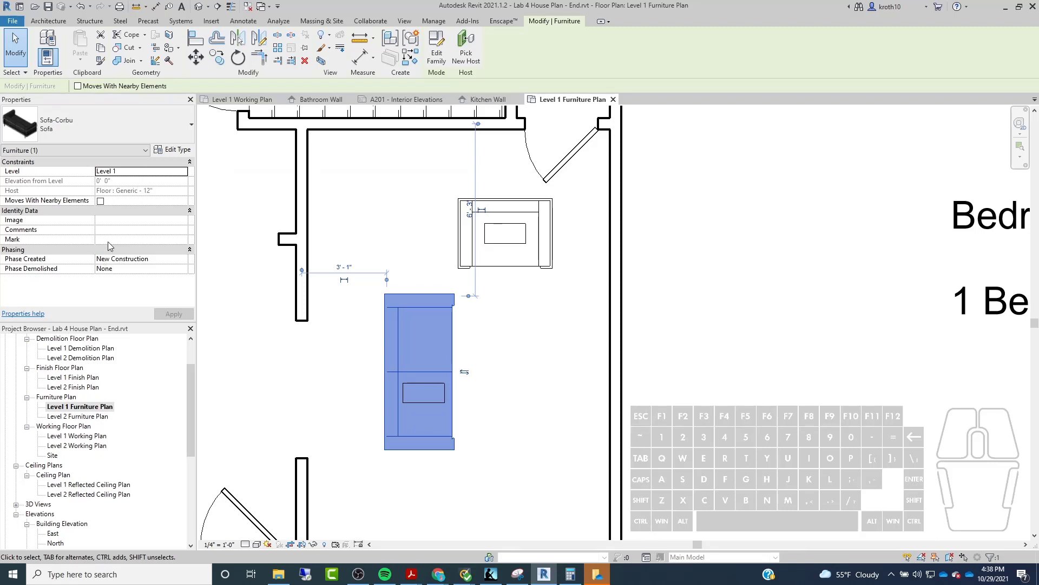
pyautogui.click(172, 241)
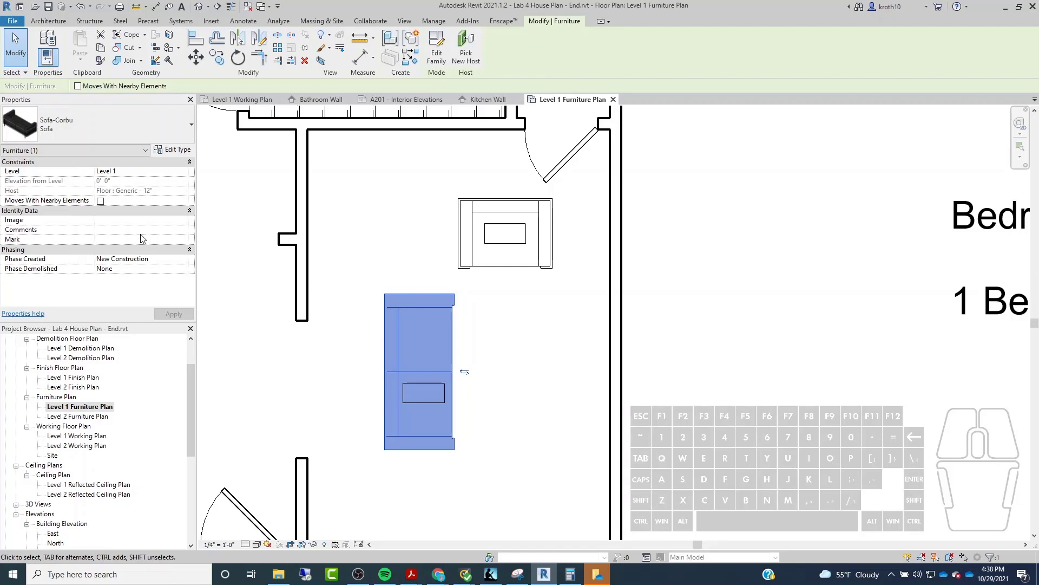
pyautogui.click(171, 150)
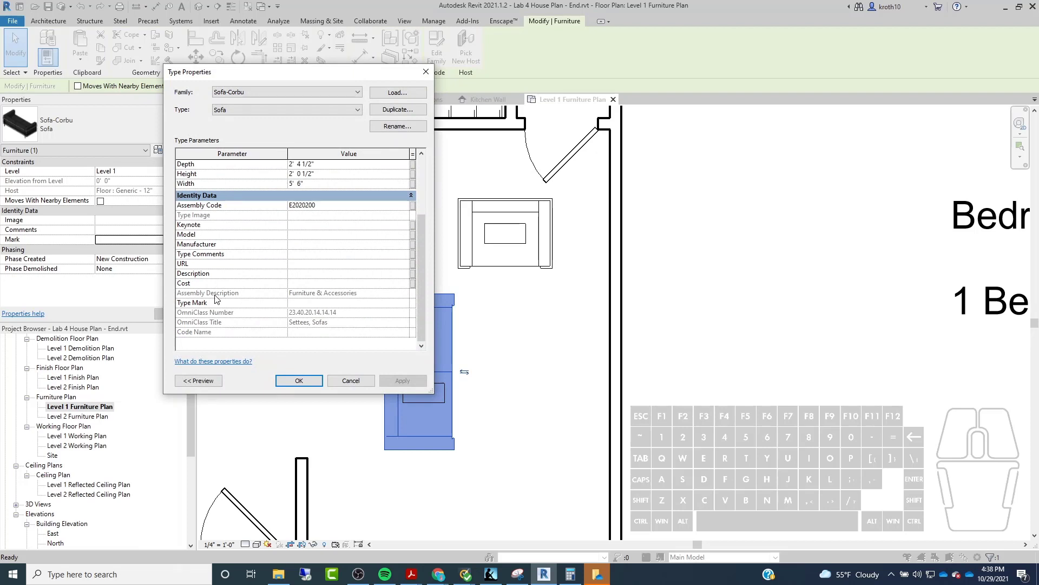
pyautogui.click(288, 80)
pyautogui.moveTo(288, 81); pyautogui.dragTo(173, 64)
pyautogui.press('shift')
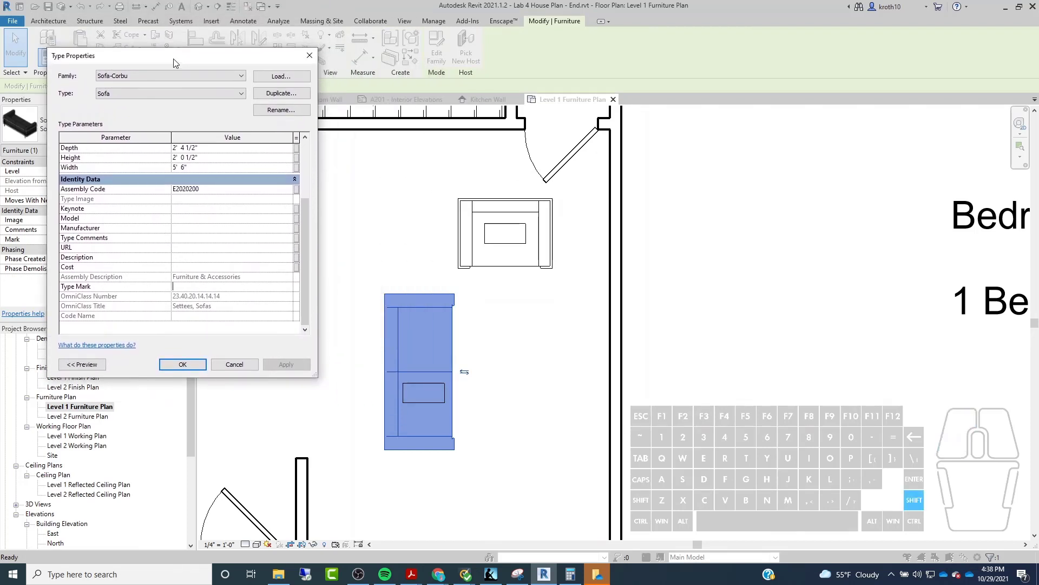
pyautogui.write('-1')
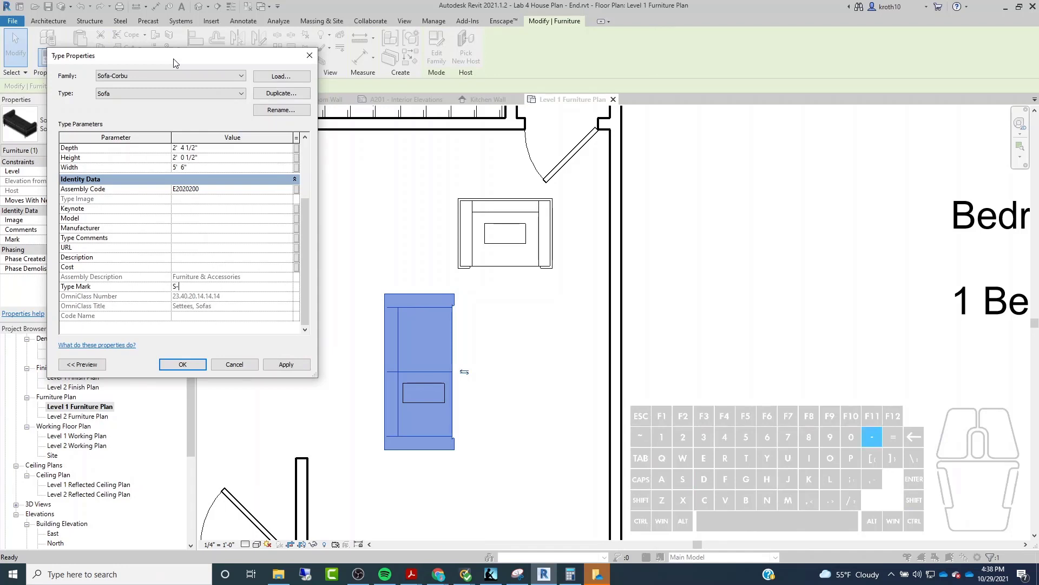
pyautogui.click(286, 364)
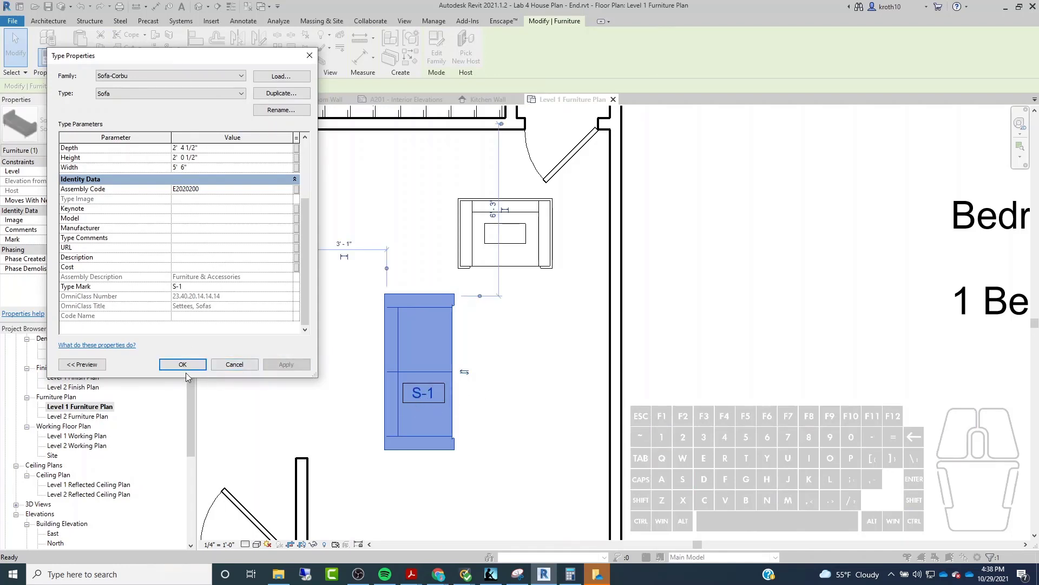
pyautogui.click(200, 362)
pyautogui.click(545, 314)
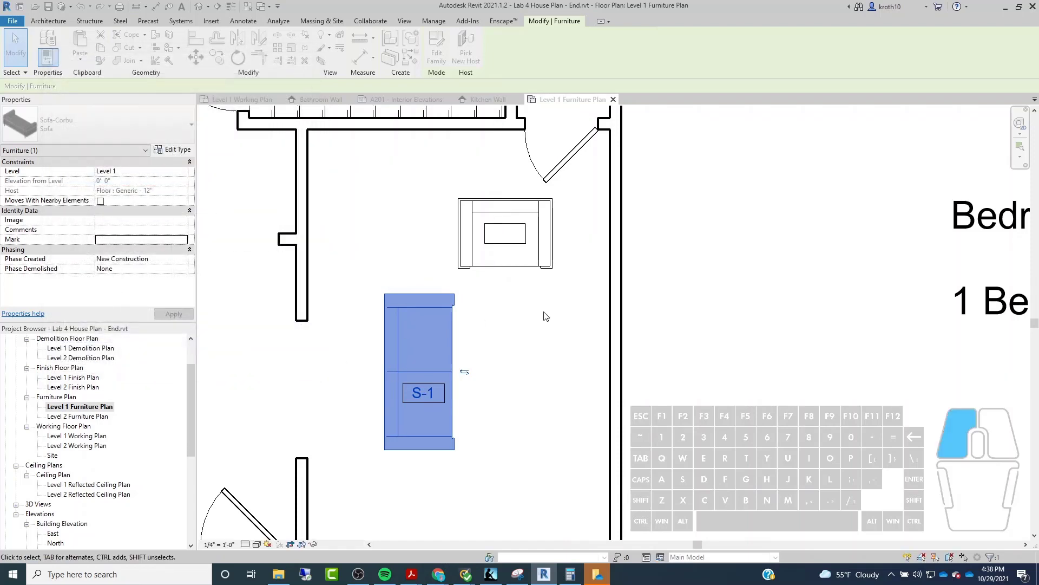
pyautogui.click(506, 245)
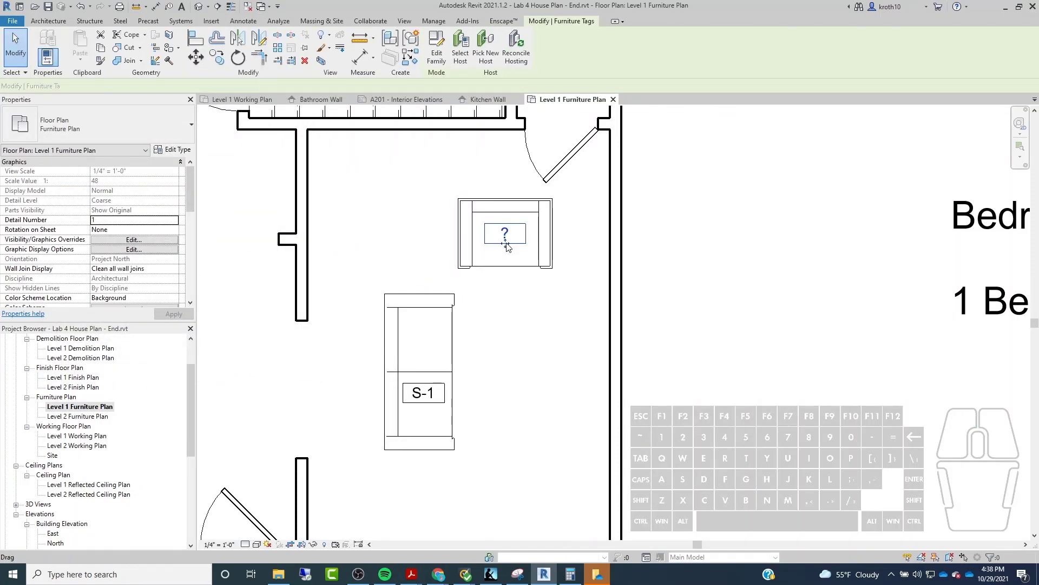
pyautogui.click(174, 150)
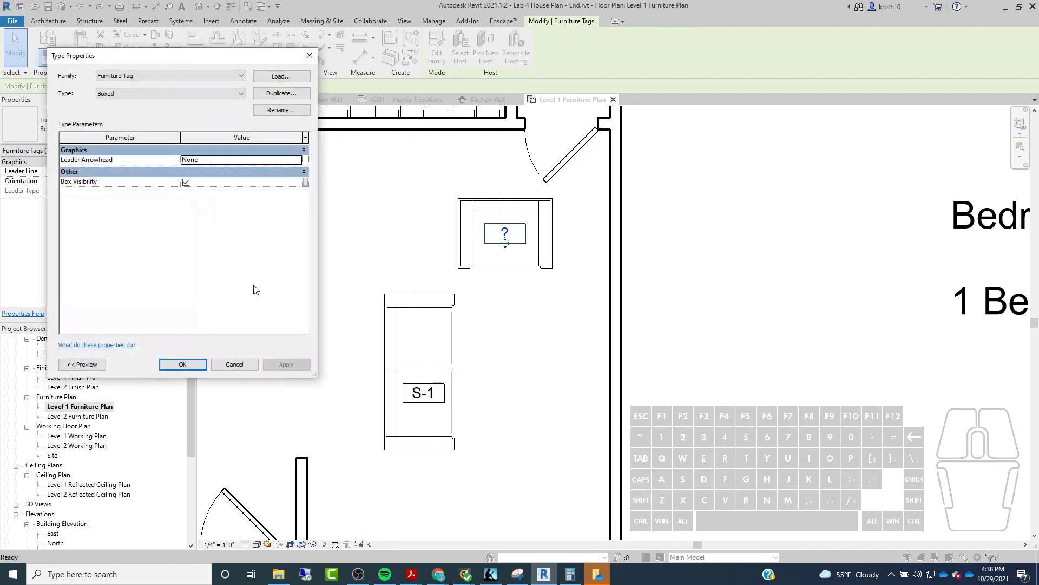
pyautogui.press('Escape')
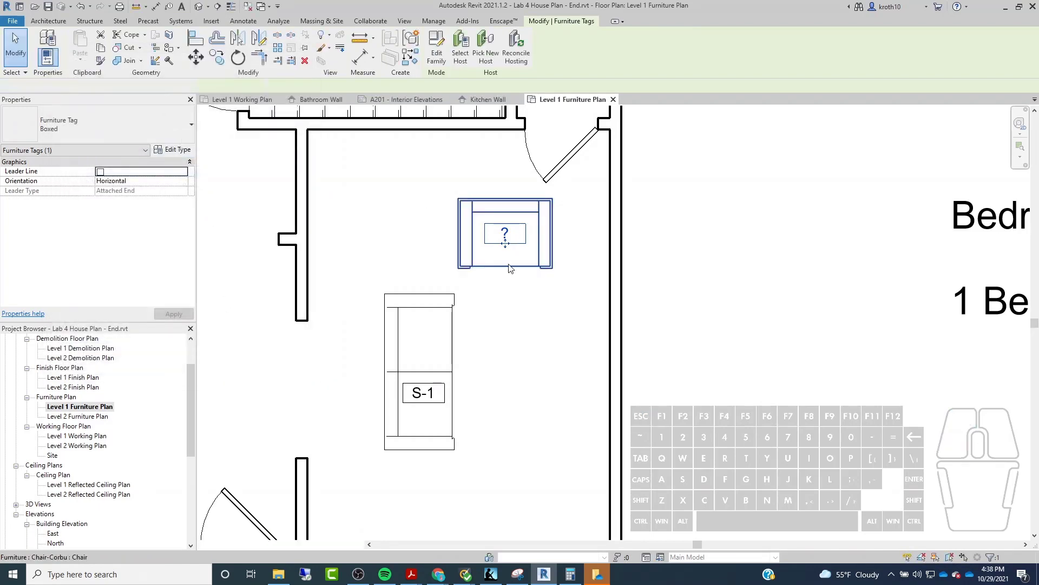
# Step: Set the Type Mark of the Chair-Corbu chair type to C-1 and deselect the chair
pyautogui.click(460, 48)
pyautogui.click(169, 150)
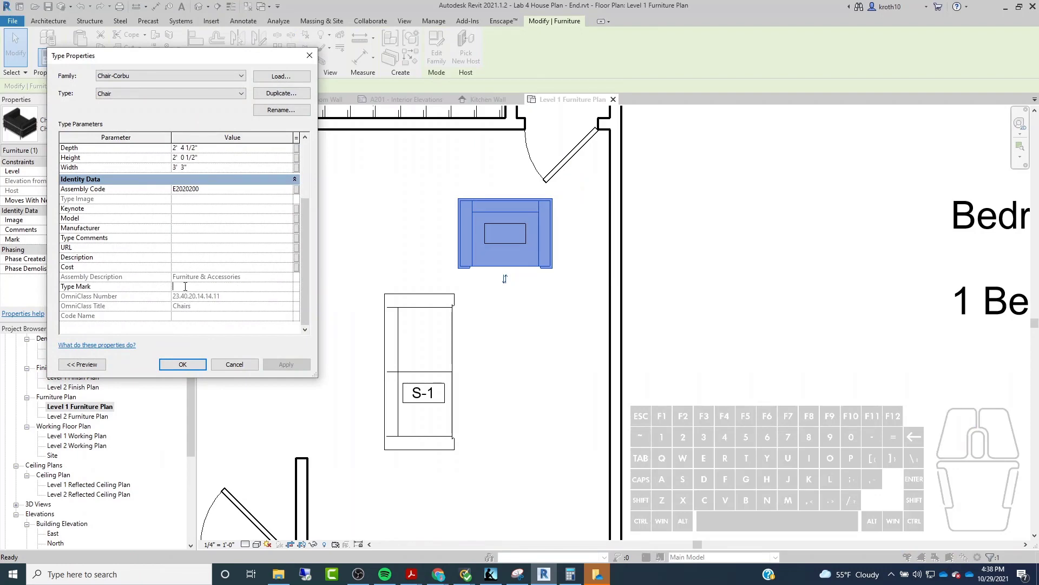
pyautogui.write('C-1')
pyautogui.click(286, 364)
pyautogui.click(182, 364)
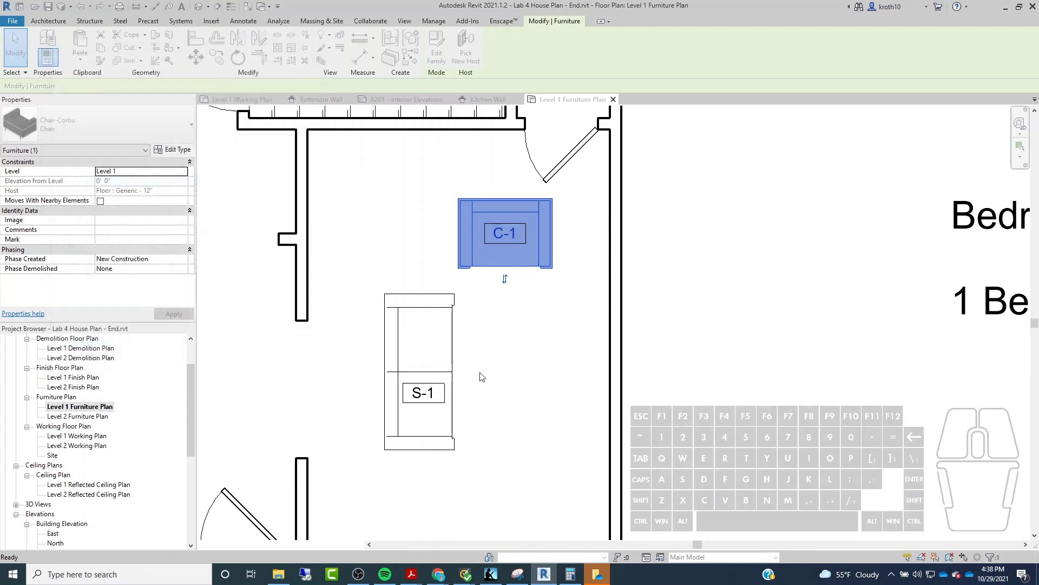
pyautogui.click(482, 377)
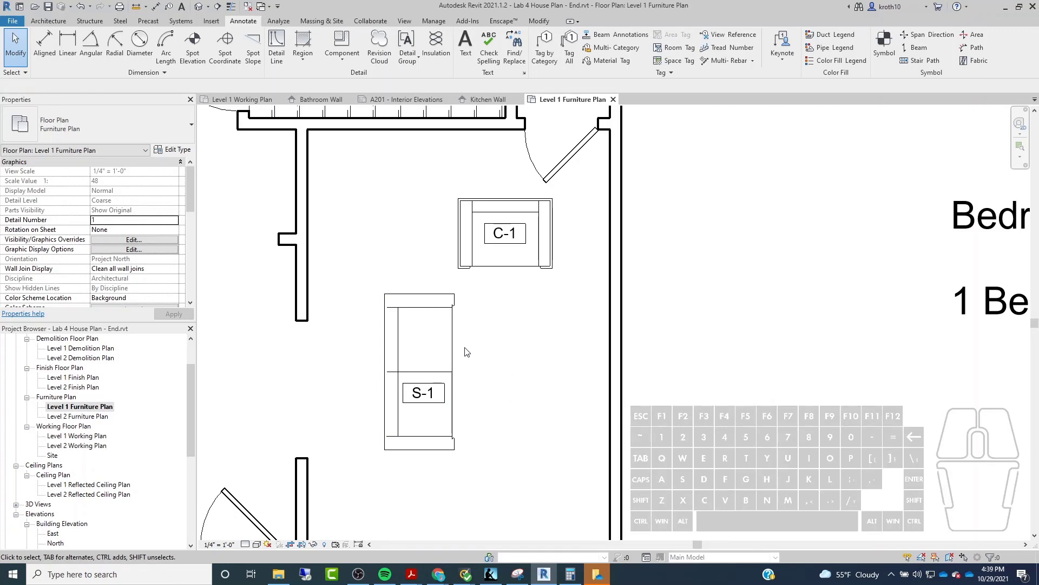
# Step: Switch to Acrobat to examine the furniture schedule in VA Clinic CD SET.pdf as a reference, and return to the Revit furniture plan
pyautogui.scroll(-3, 467, 349)
pyautogui.moveTo(360, 335); pyautogui.dragTo(383, 324, button='middle')
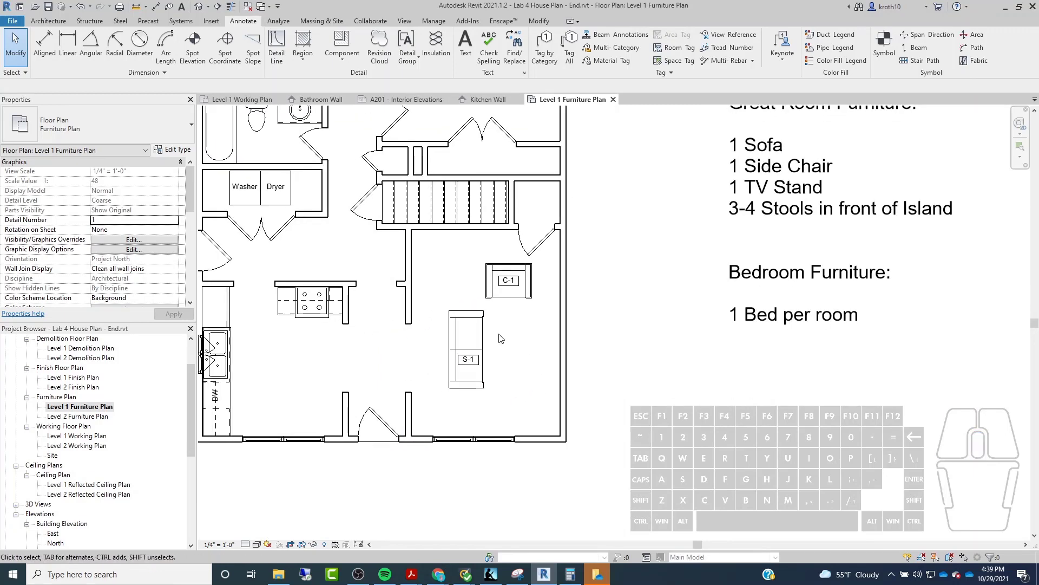
pyautogui.moveTo(429, 341); pyautogui.dragTo(455, 336, button='middle')
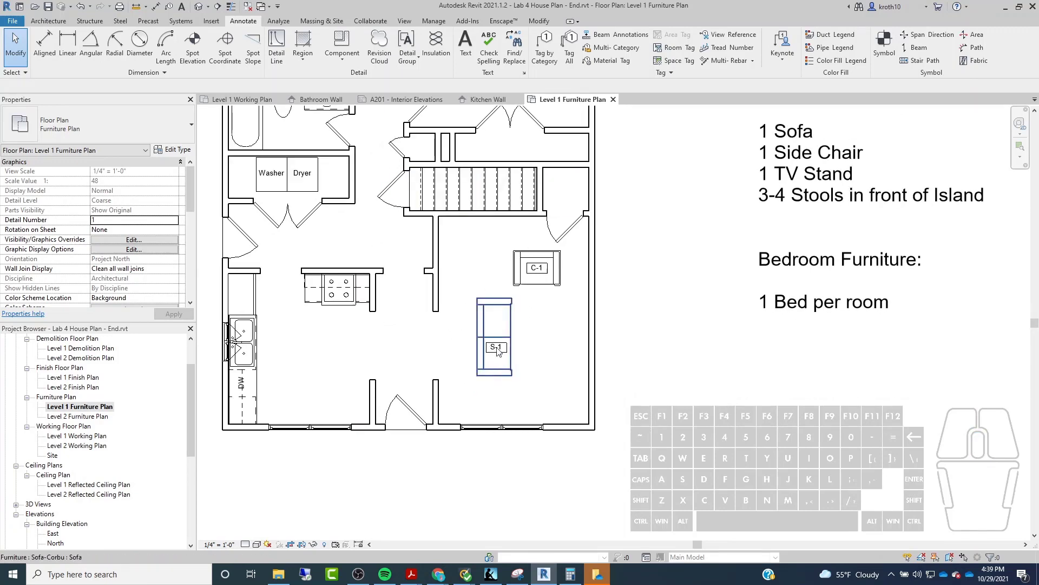
pyautogui.moveTo(412, 575)
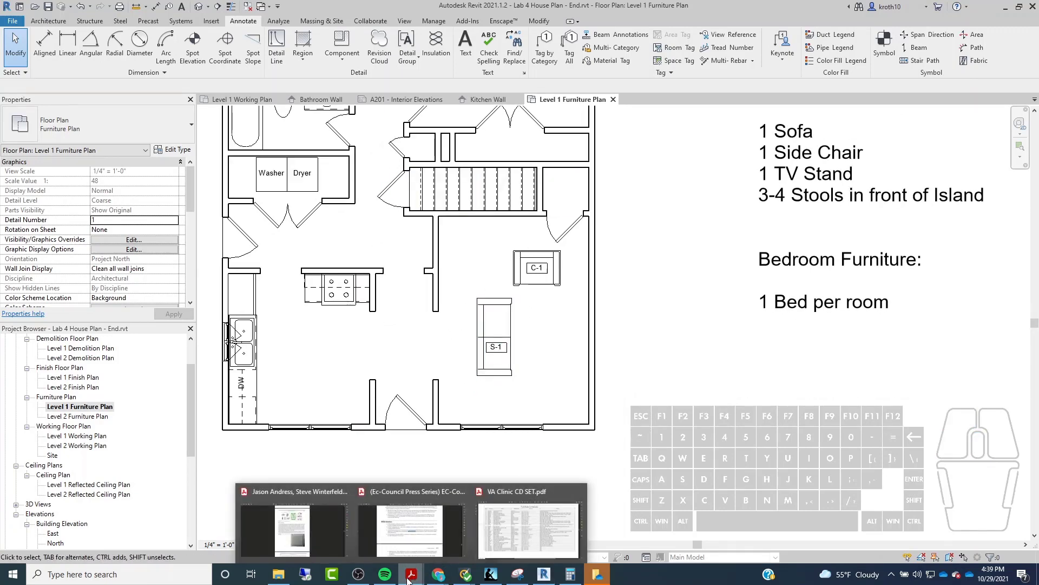
pyautogui.click(528, 536)
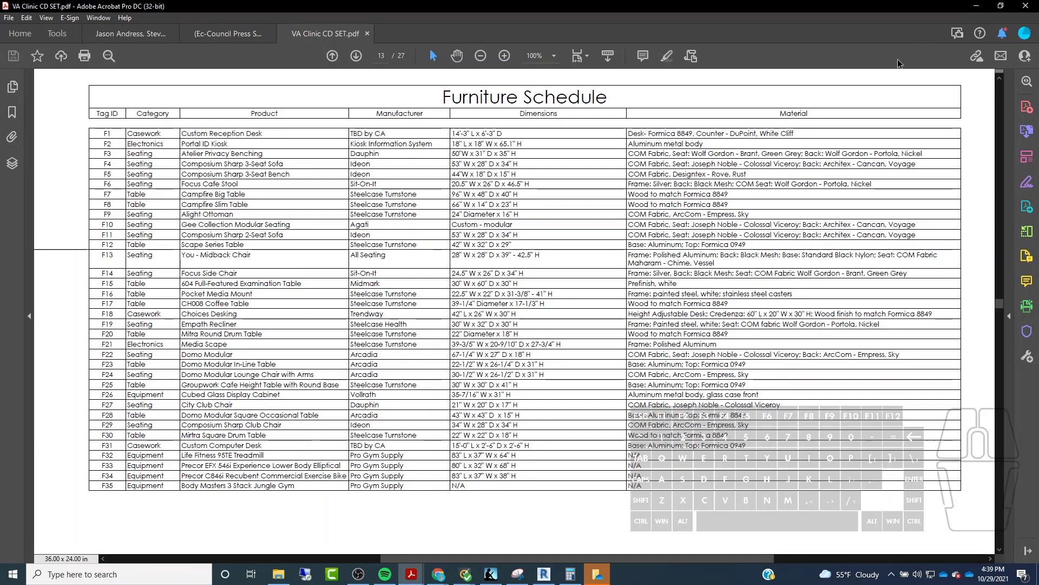
pyautogui.hotkey('alt', 'Tab')
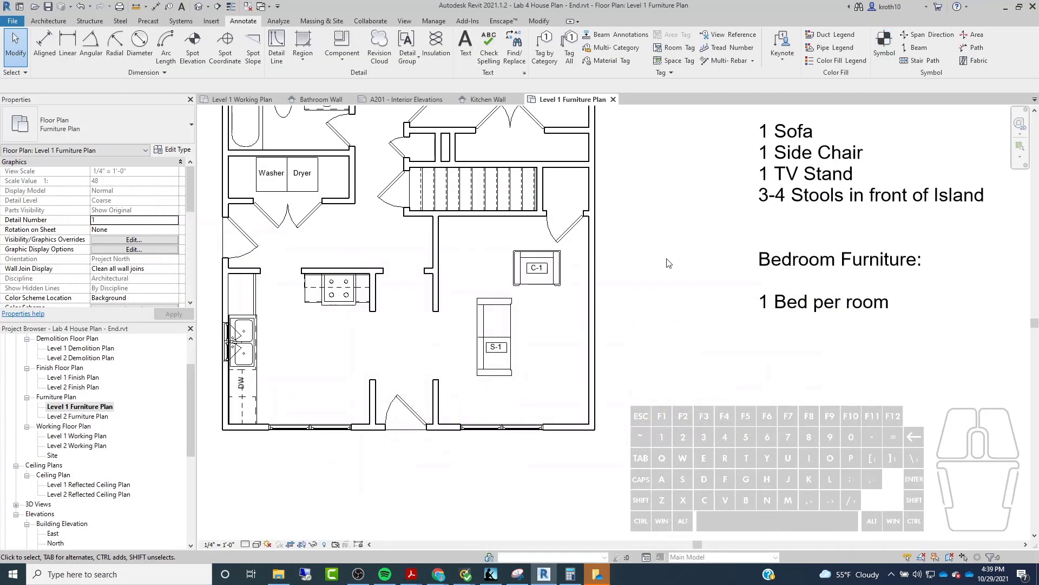
# Step: Open the Level 1 Construction Plan and examine its elevation markers and view properties
pyautogui.scroll(3, 368, 239)
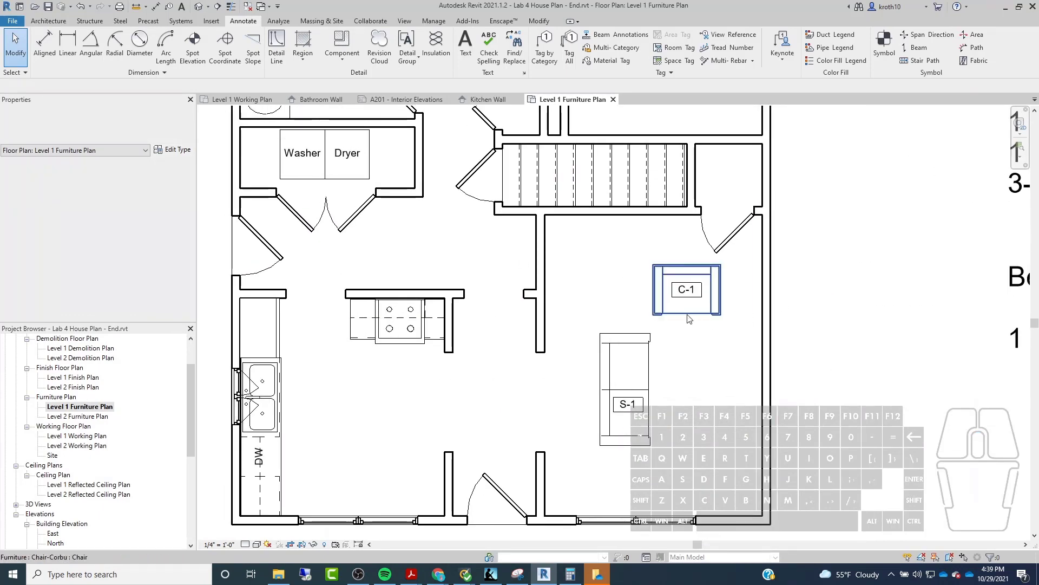
pyautogui.scroll(-2, 513, 395)
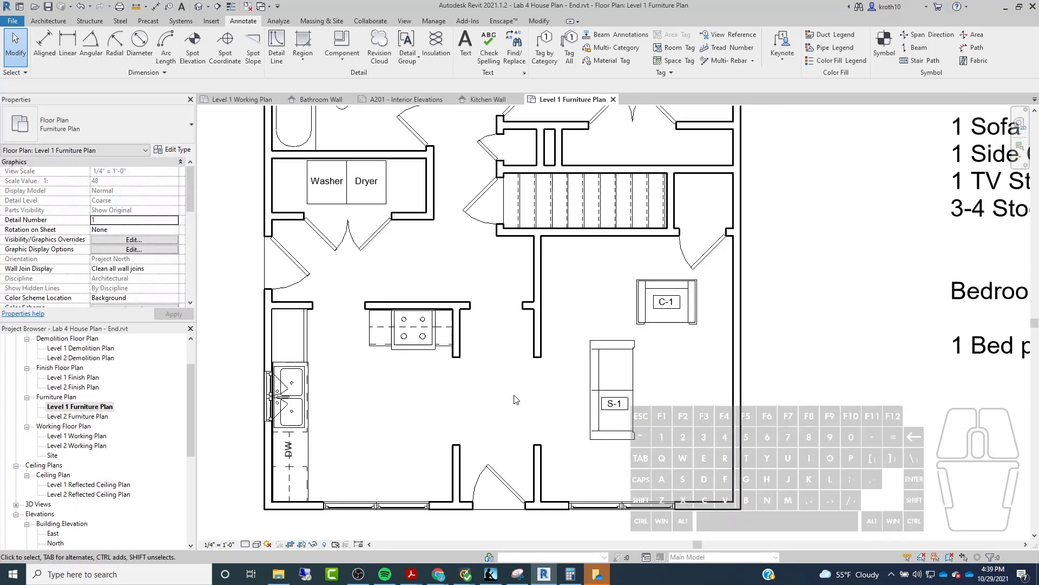
pyautogui.moveTo(452, 203); pyautogui.dragTo(433, 244, button='middle')
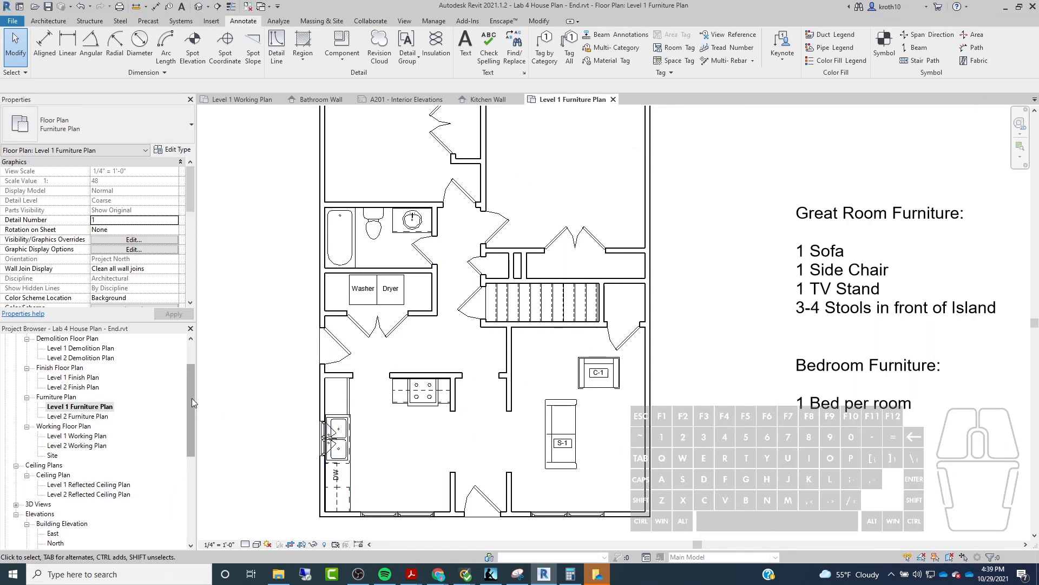
pyautogui.moveTo(191, 398); pyautogui.dragTo(192, 404)
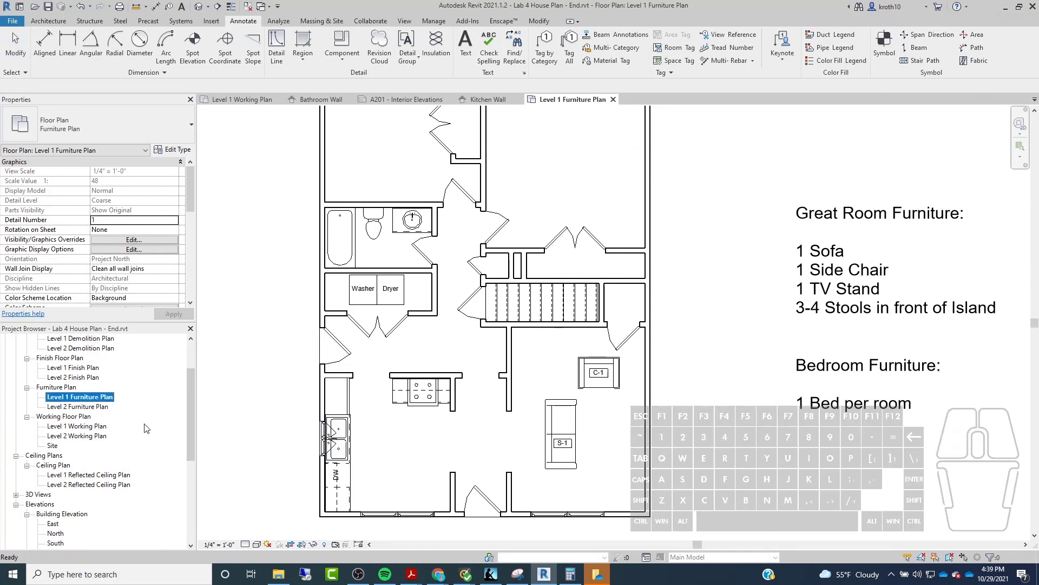
pyautogui.scroll(2, 88, 430)
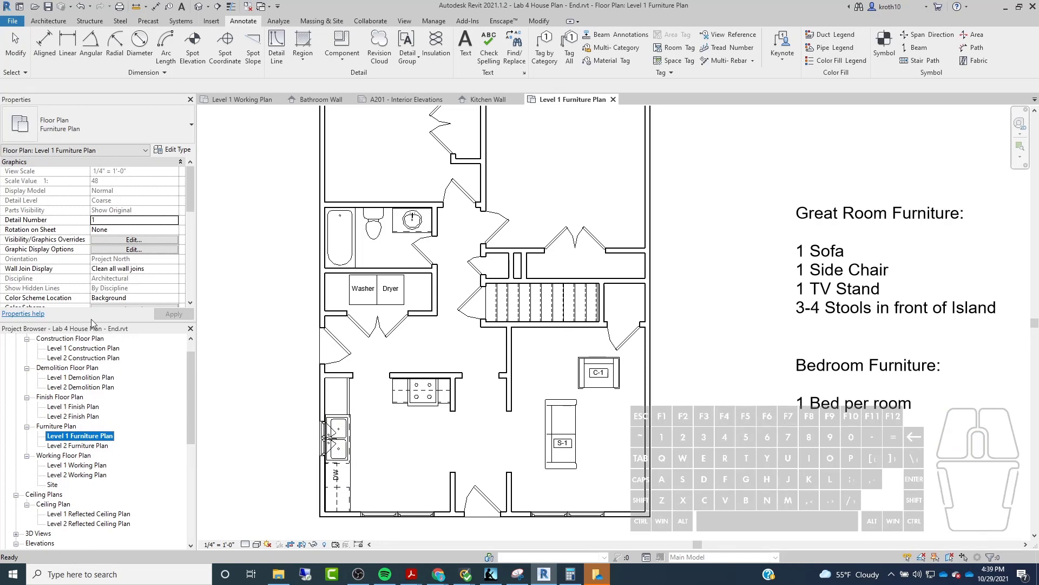
pyautogui.doubleClick(73, 352)
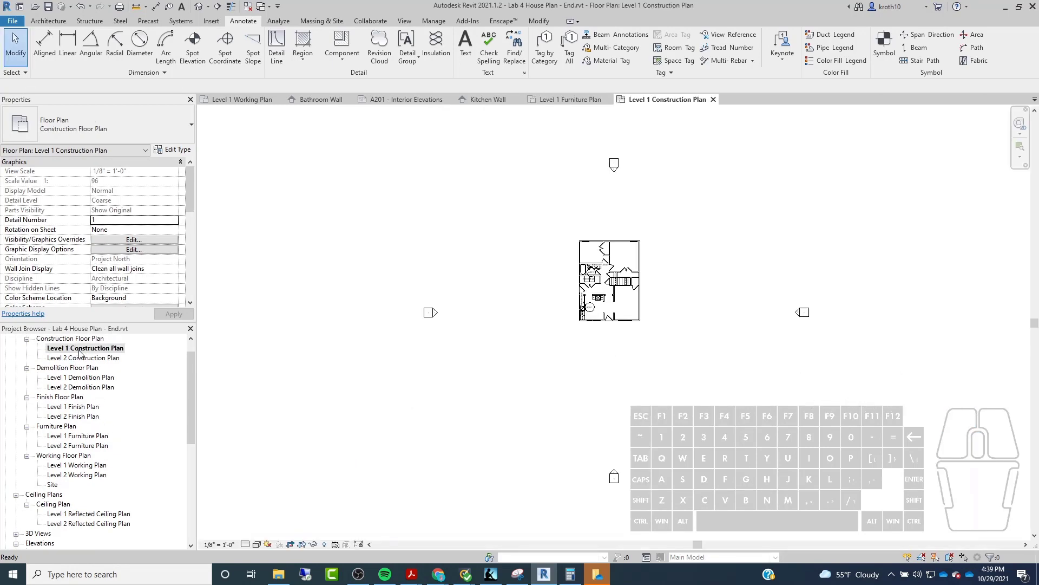
pyautogui.scroll(3, 638, 273)
pyautogui.scroll(2, 382, 273)
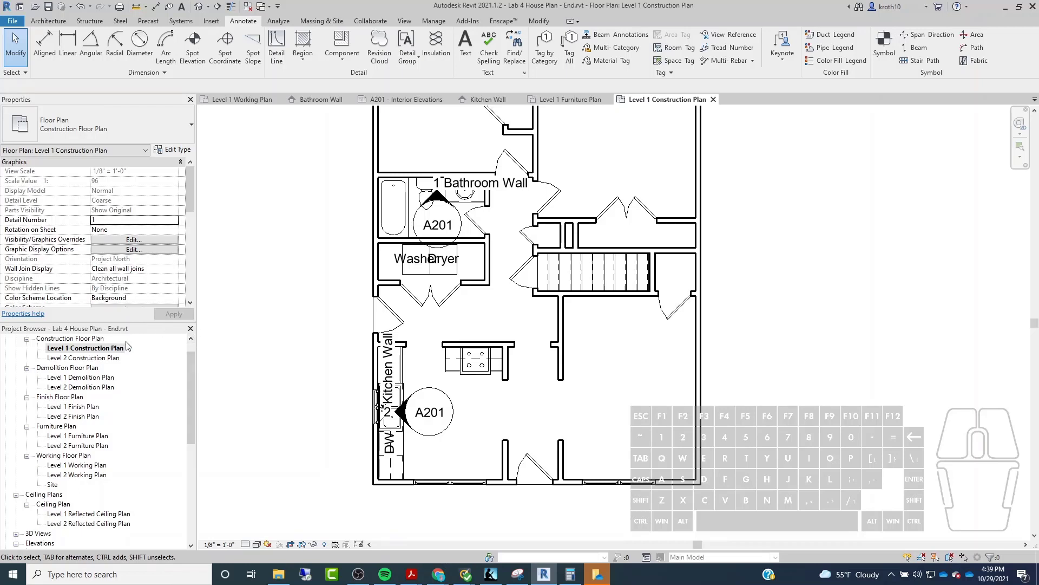
pyautogui.scroll(-7, 156, 285)
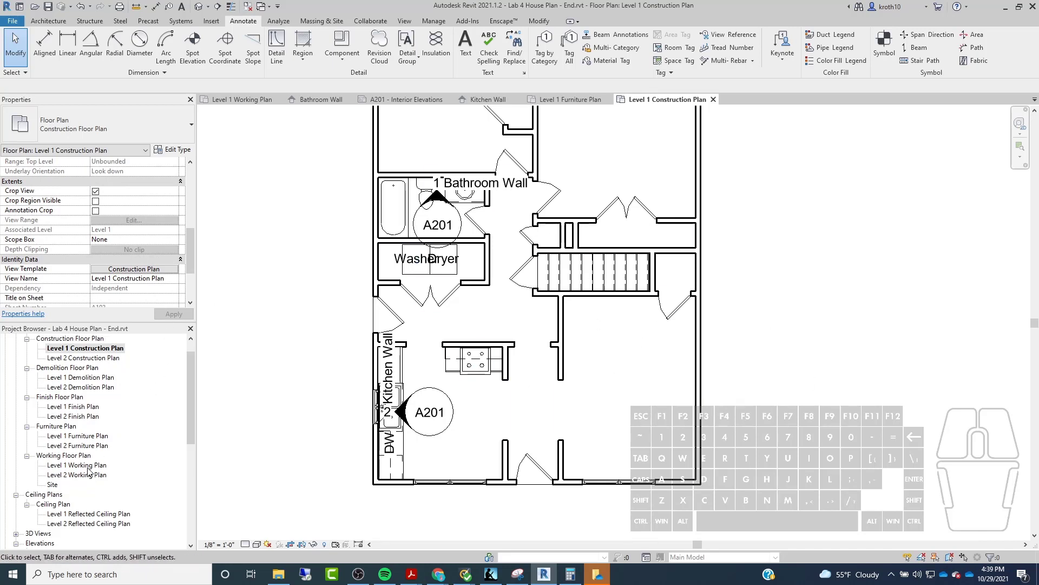
# Step: Open the Level 1 Finish Plan and the Level 1 Demolition Plan to compare what they display
pyautogui.doubleClick(85, 407)
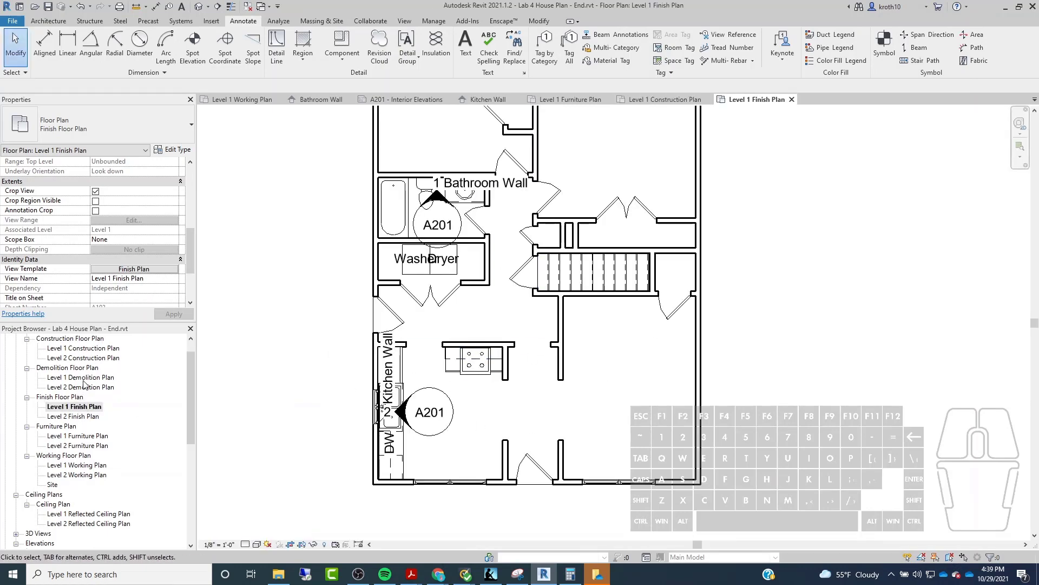
pyautogui.doubleClick(84, 378)
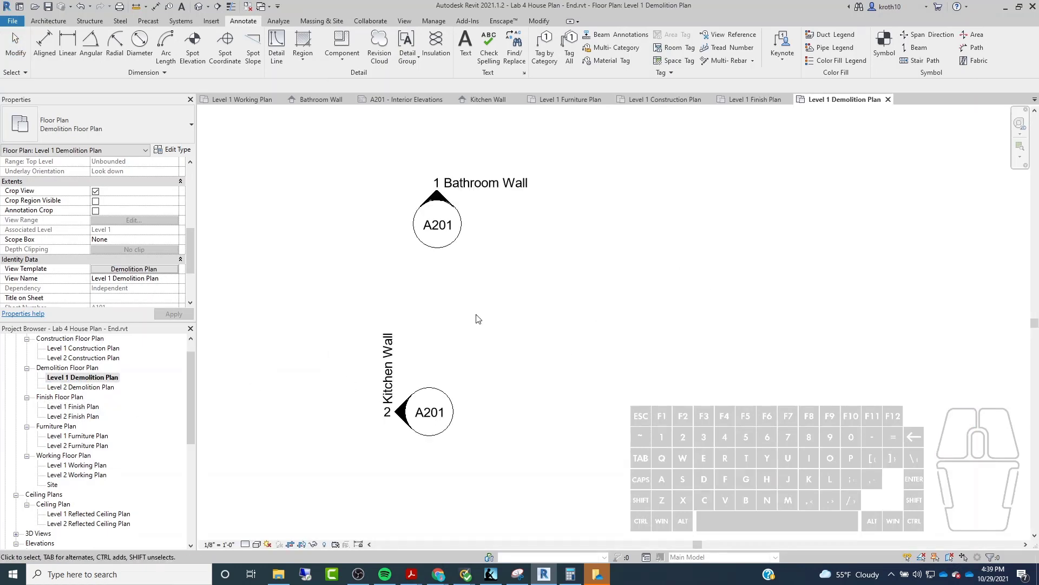
pyautogui.scroll(-4, 478, 318)
pyautogui.click(445, 351)
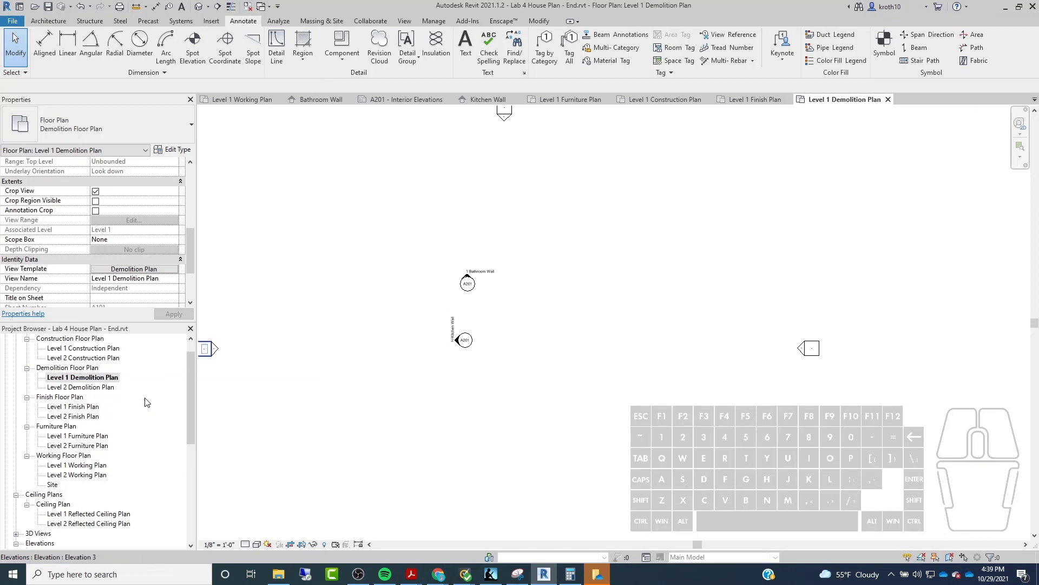
# Step: Try setting the Phase of the Level 1 Demolition Plan to Existing
pyautogui.scroll(-3, 147, 213)
pyautogui.click(153, 298)
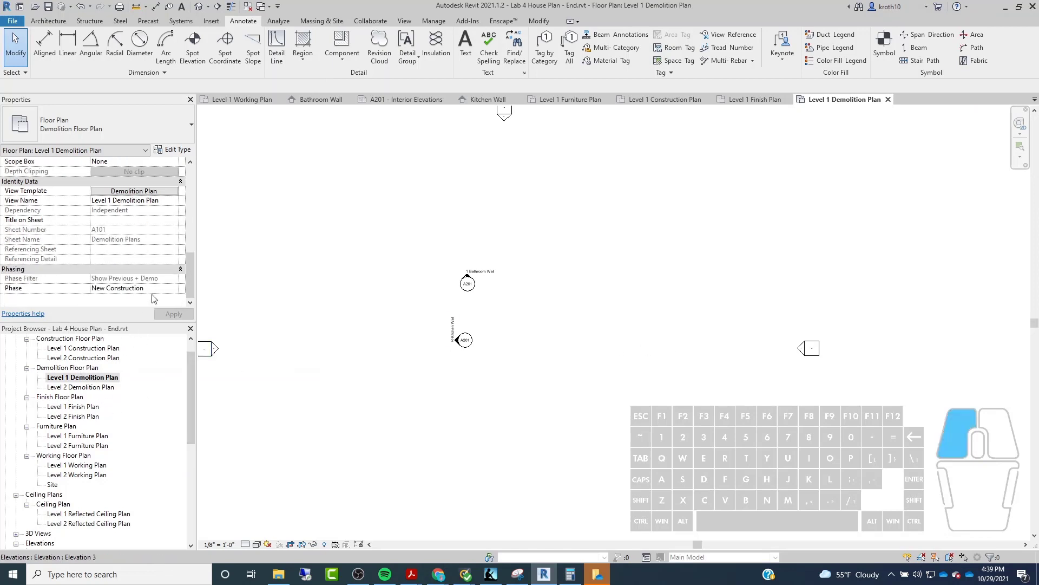
pyautogui.moveTo(190, 401); pyautogui.dragTo(152, 316)
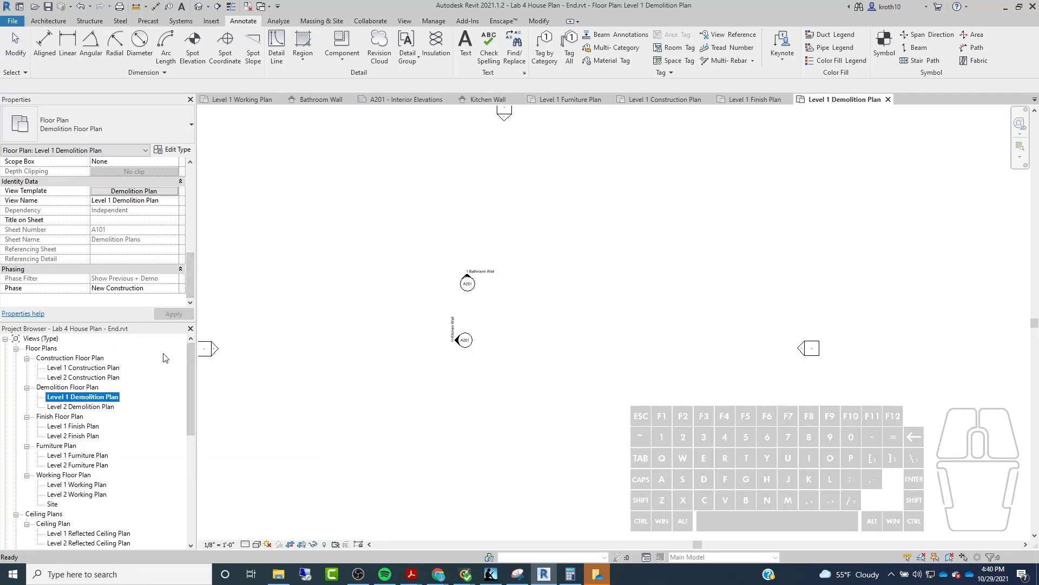
pyautogui.click(162, 288)
pyautogui.click(173, 288)
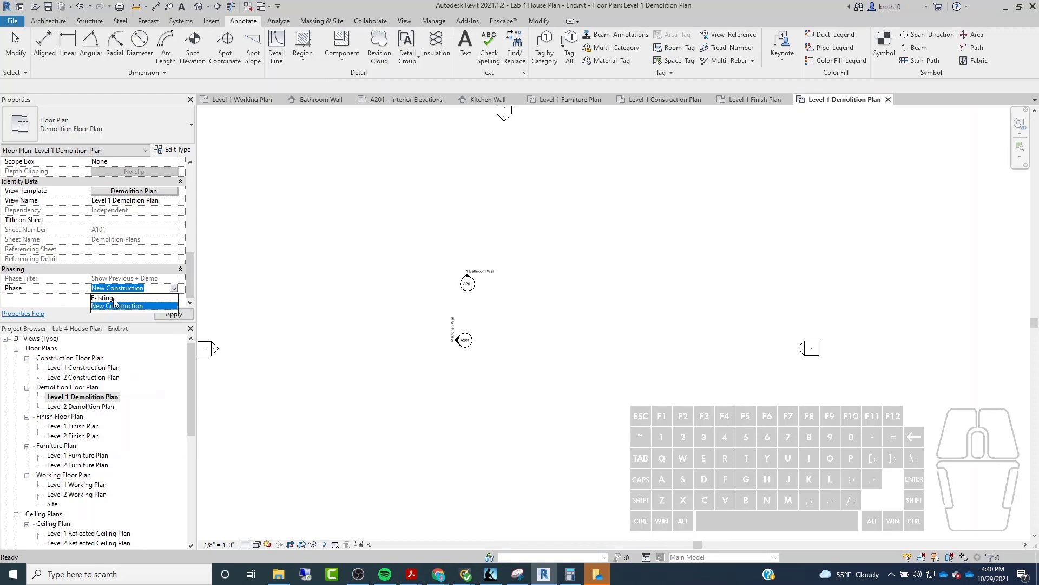
pyautogui.click(111, 297)
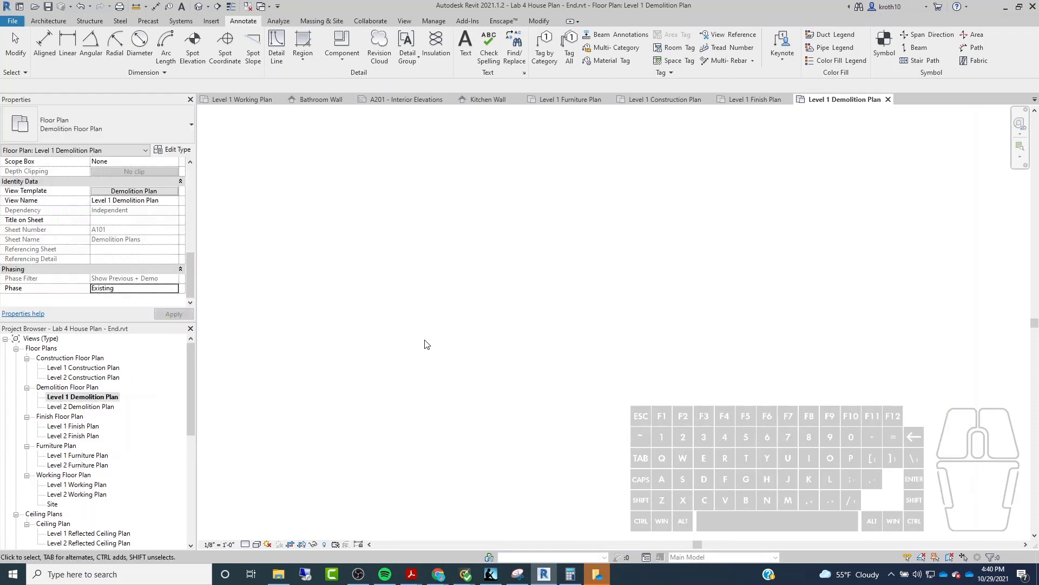
pyautogui.scroll(-2, 379, 352)
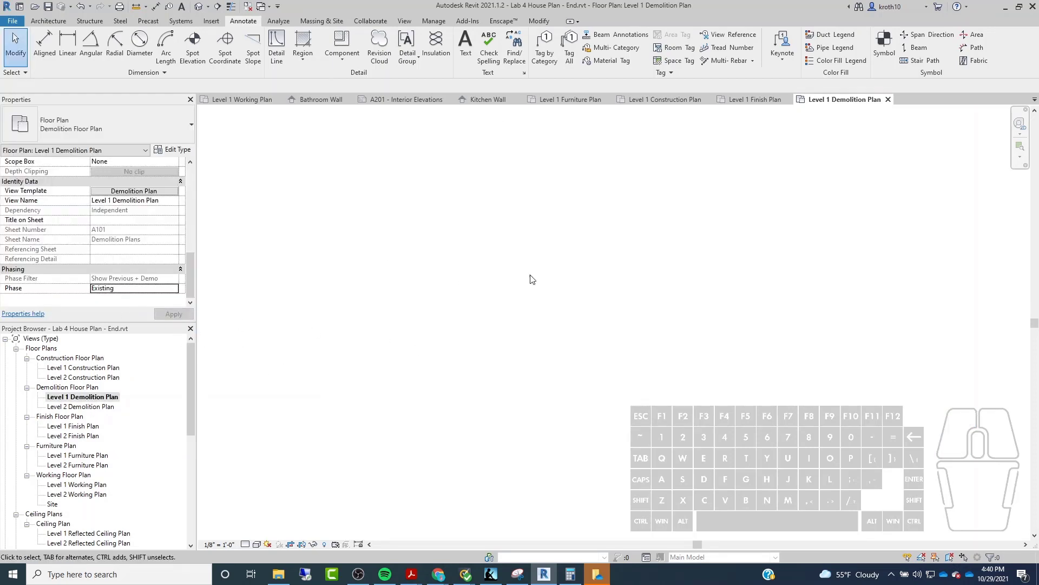
# Step: Delete the Level 1 Demolition Plan view, create a new Demolition Floor Plan view for Level 1, and select it in the view list
pyautogui.rightClick(86, 401)
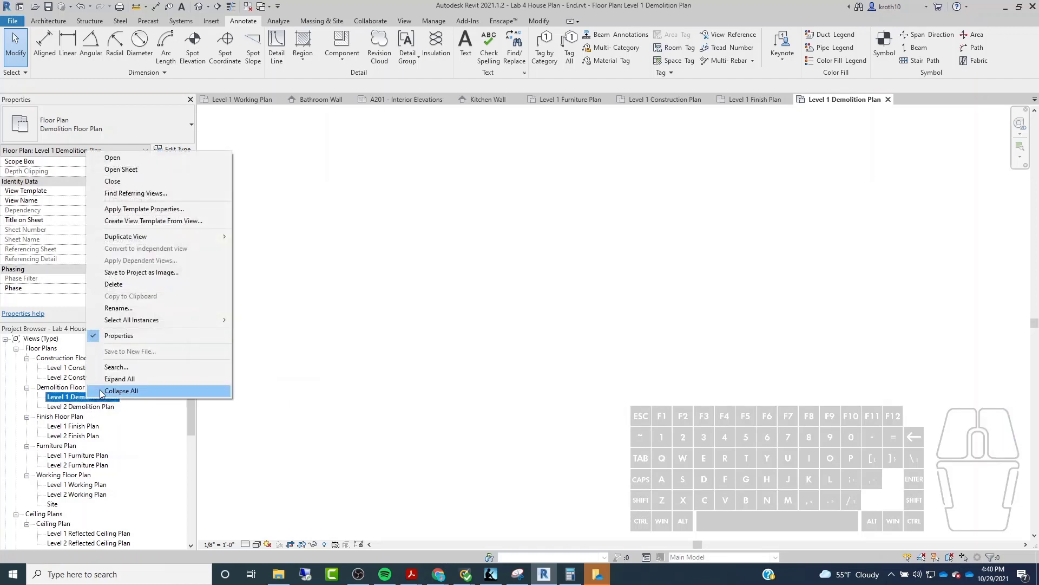
pyautogui.click(115, 281)
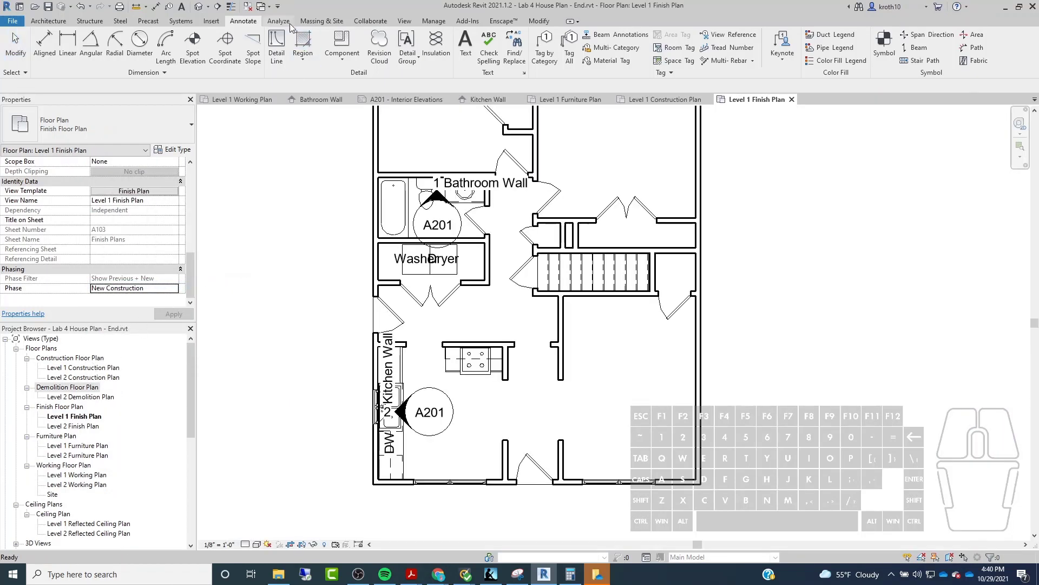
pyautogui.click(405, 21)
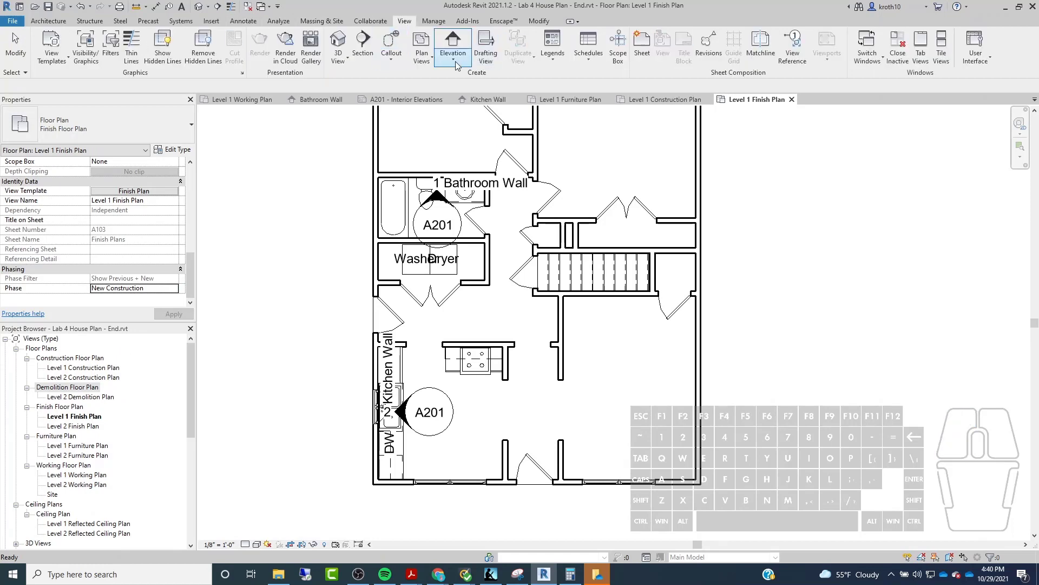
pyautogui.click(421, 54)
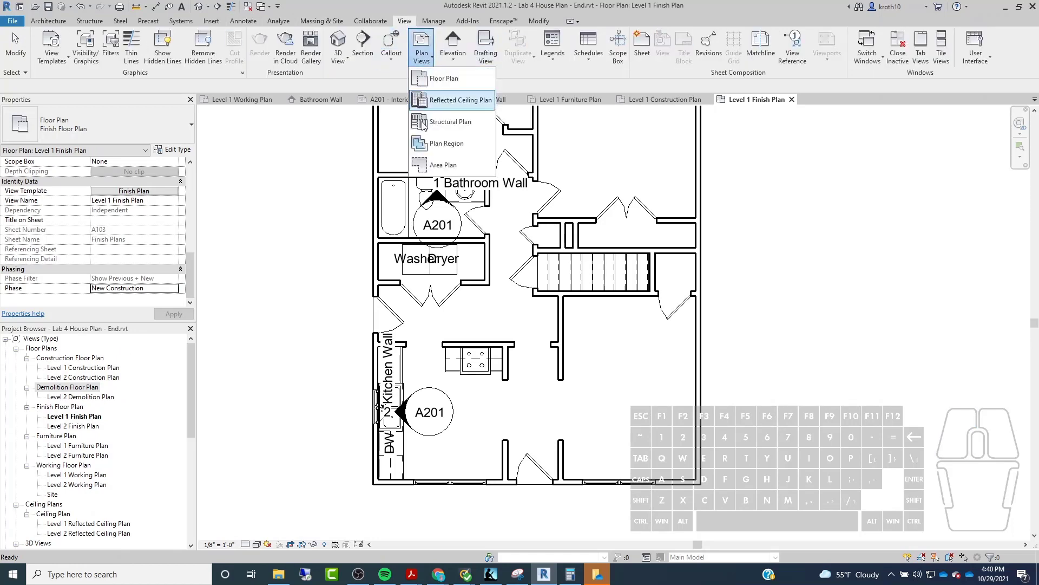
pyautogui.click(441, 79)
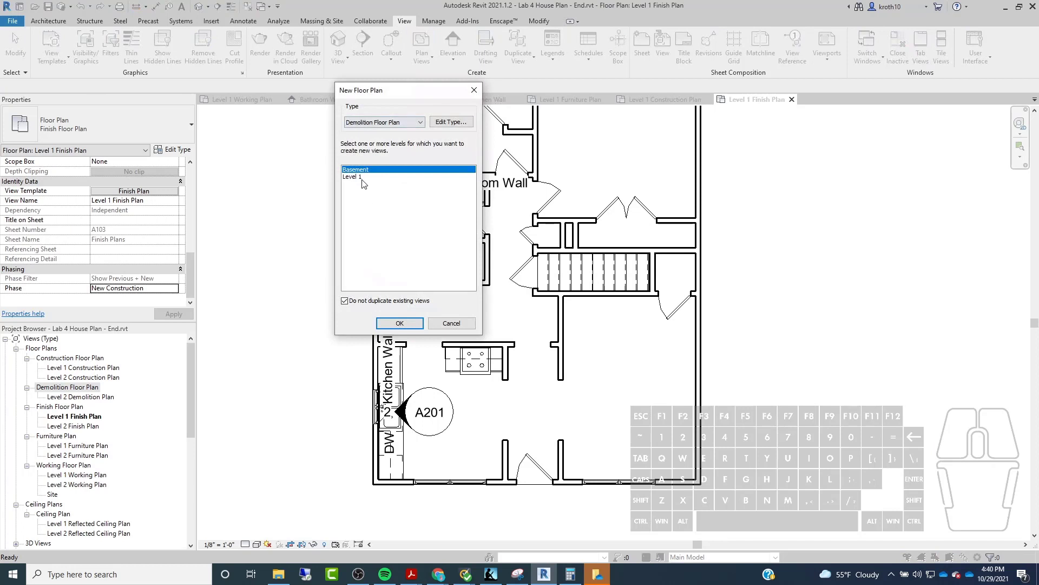
pyautogui.click(353, 177)
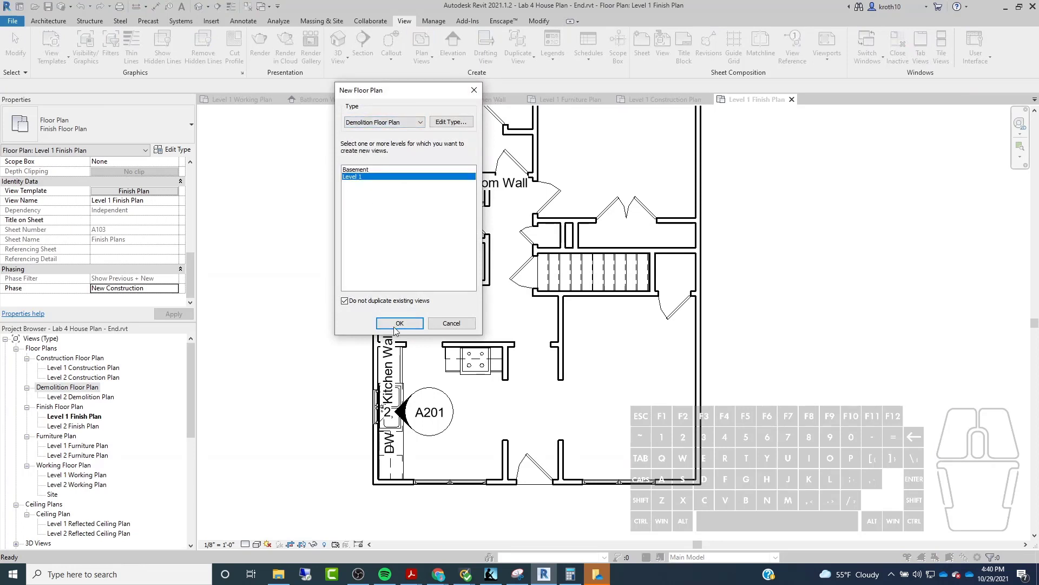
pyautogui.click(399, 324)
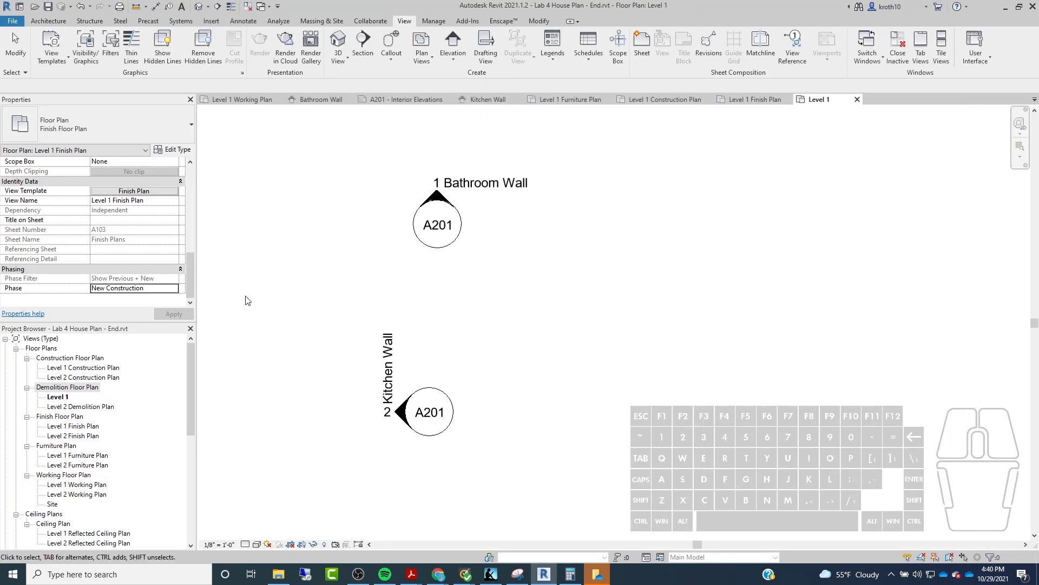
pyautogui.click(60, 398)
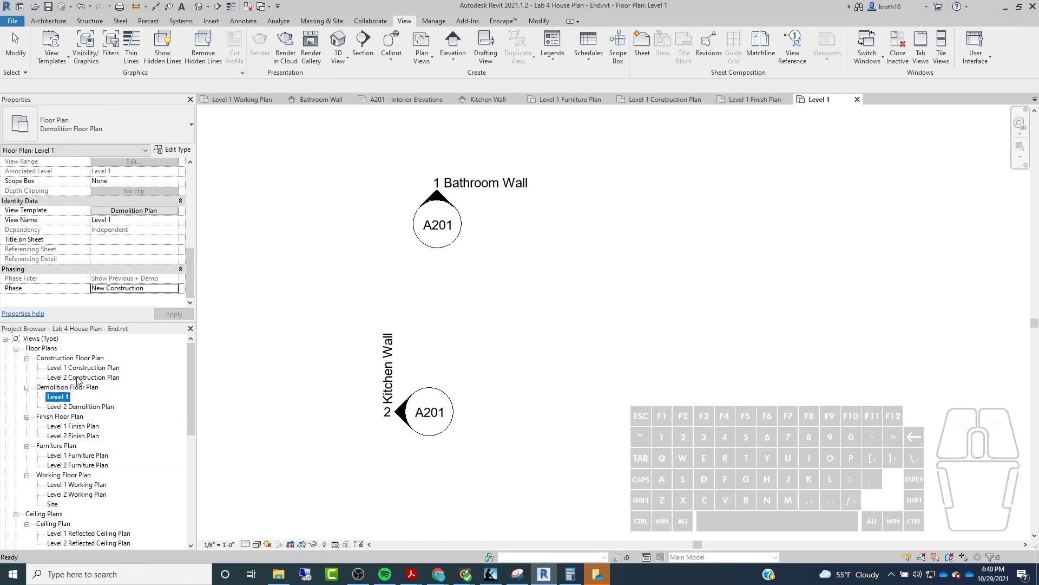
# Step: Set the Phase of the Level 1 demolition plan view to Existing
pyautogui.click(178, 287)
pyautogui.click(173, 288)
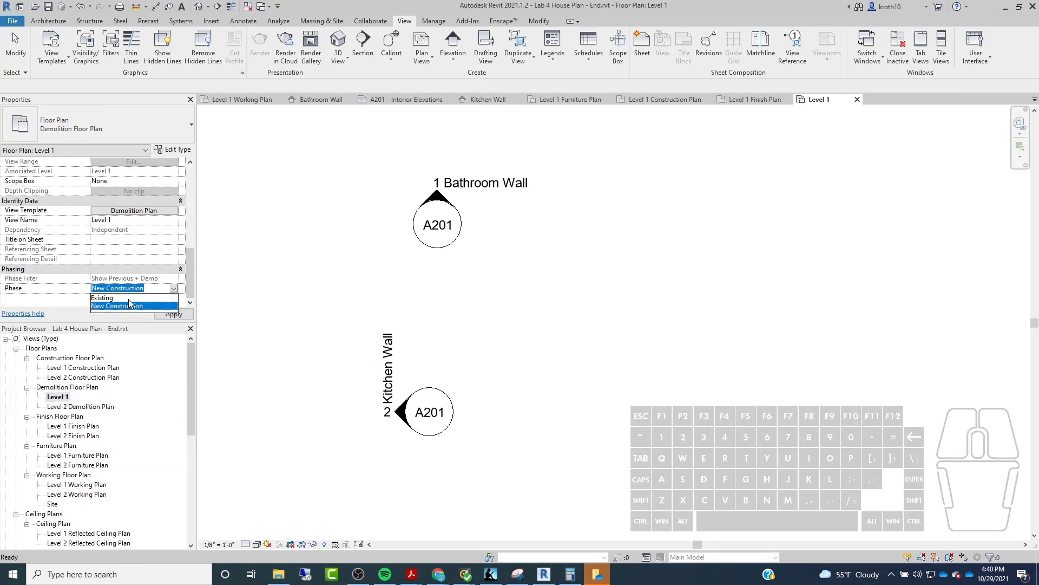
pyautogui.click(129, 299)
pyautogui.click(177, 314)
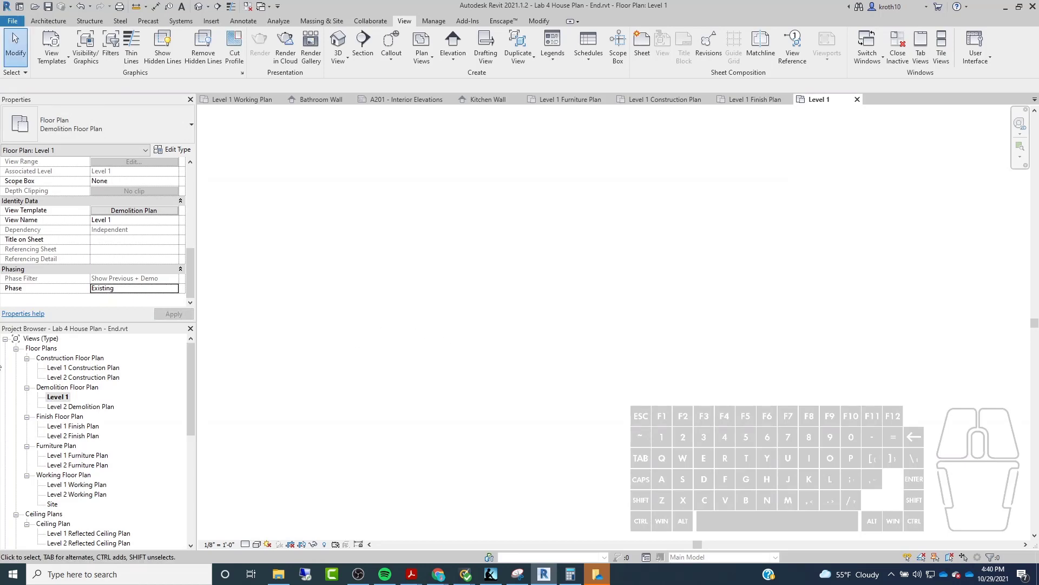
# Step: Open the Level 1 Working Plan and check the phasing properties of the wall between the kitchen and the hallway
pyautogui.doubleClick(78, 484)
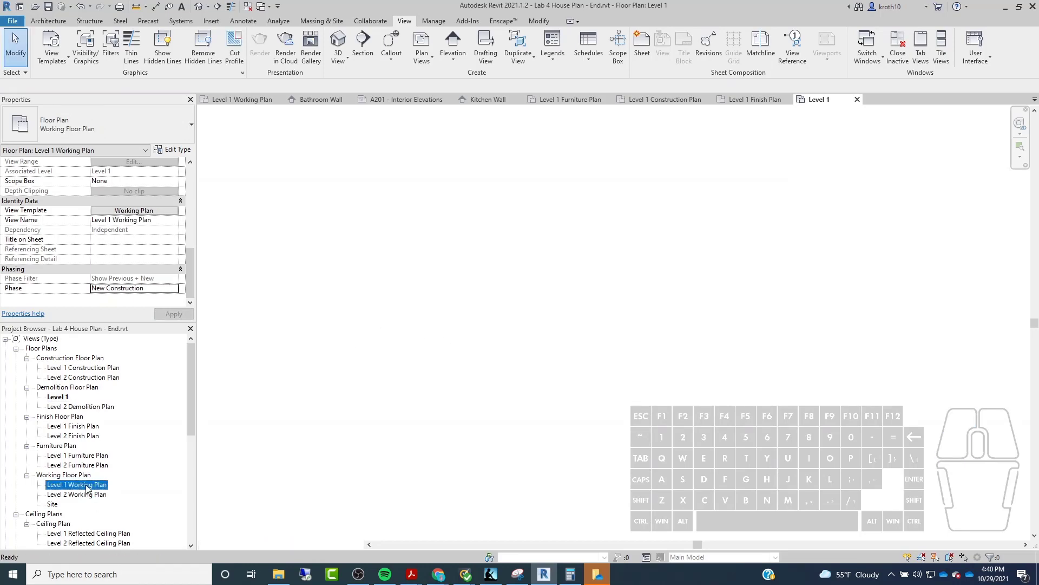
pyautogui.scroll(-2, 449, 328)
pyautogui.scroll(3, 450, 327)
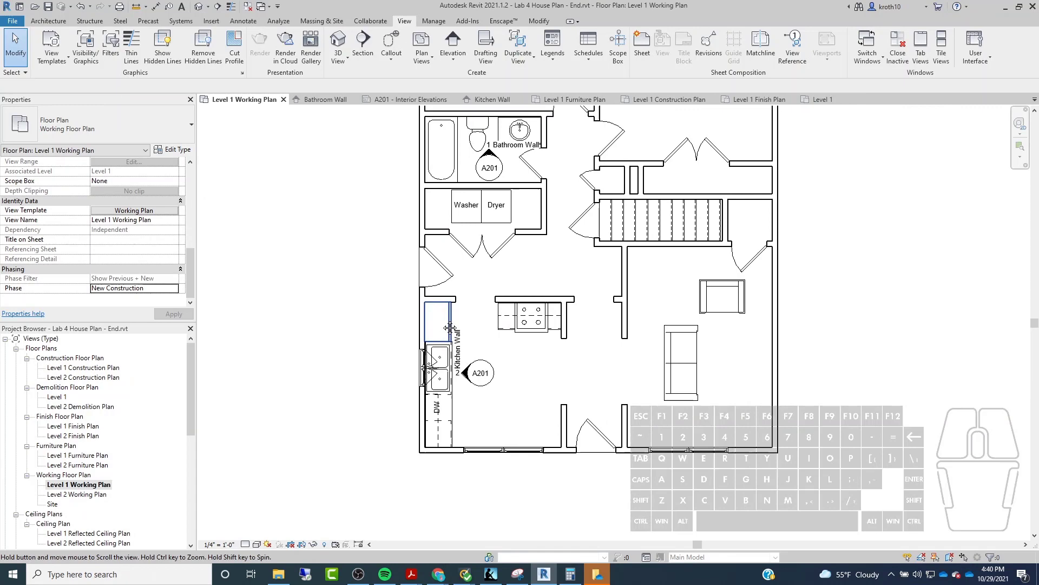
pyautogui.click(447, 299)
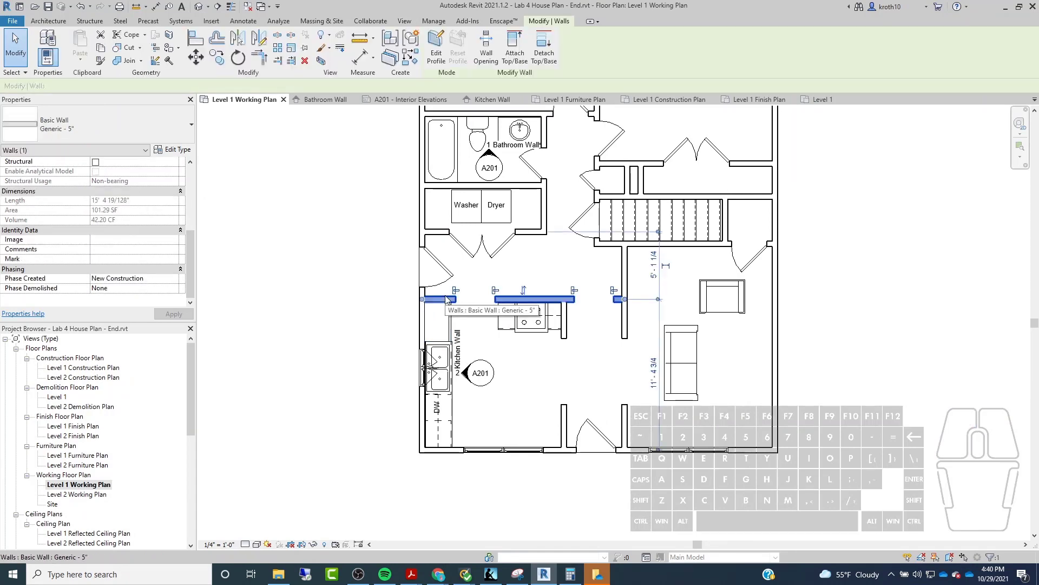
pyautogui.click(313, 359)
pyautogui.scroll(-3, 409, 305)
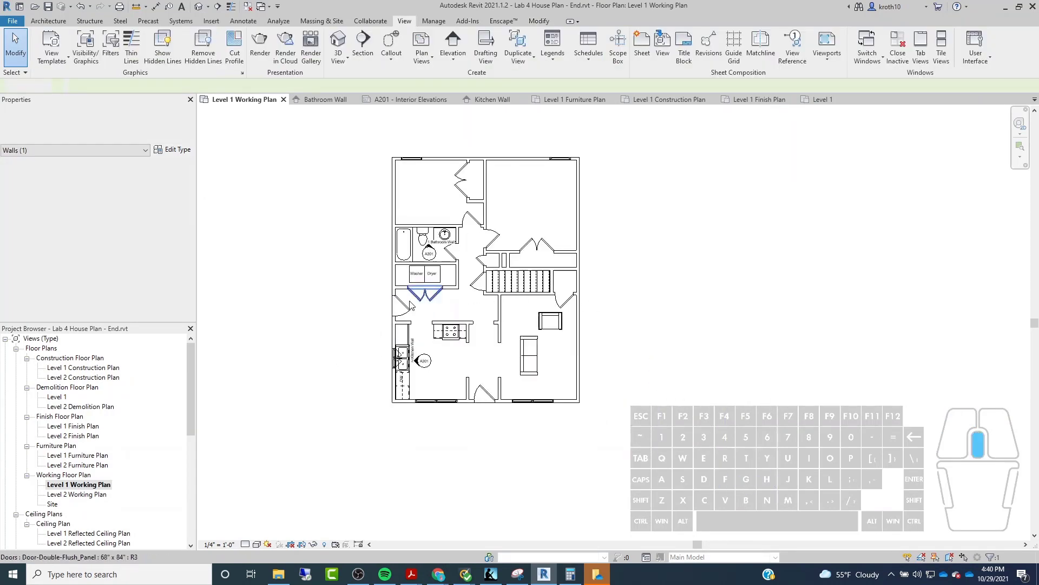
pyautogui.scroll(2, 448, 193)
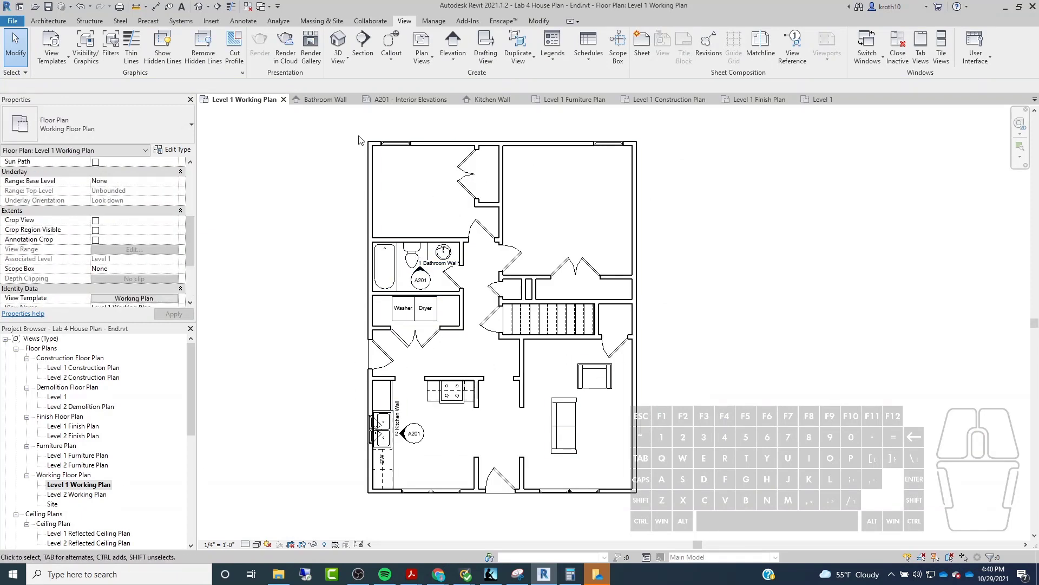
# Step: Select the whole Level 1 Working Plan and filter out Elevations, Rectangular Straight Wall Opening, Stairs: Runs and Views
pyautogui.moveTo(355, 133); pyautogui.dragTo(645, 502)
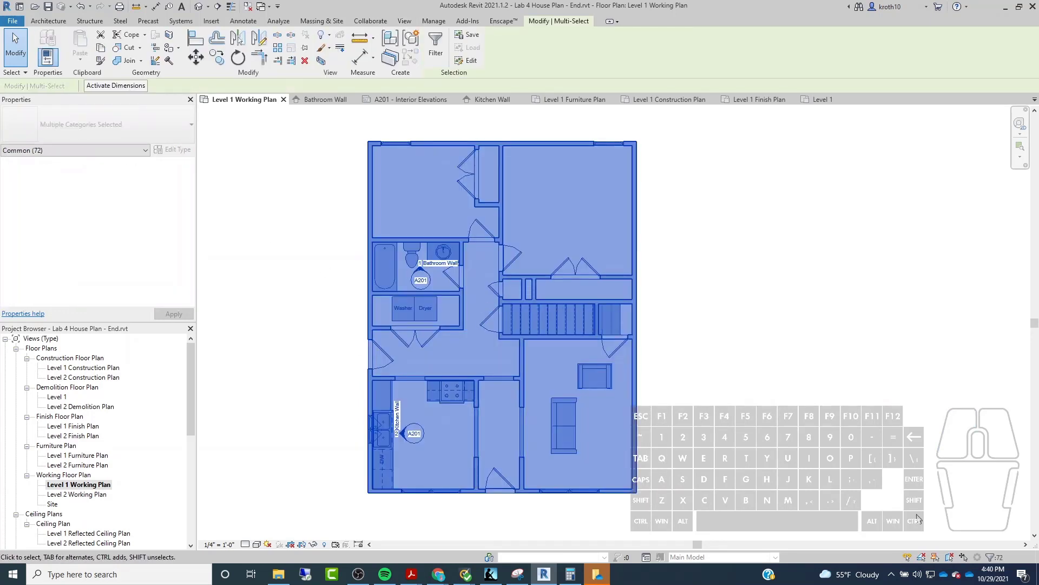
pyautogui.click(990, 557)
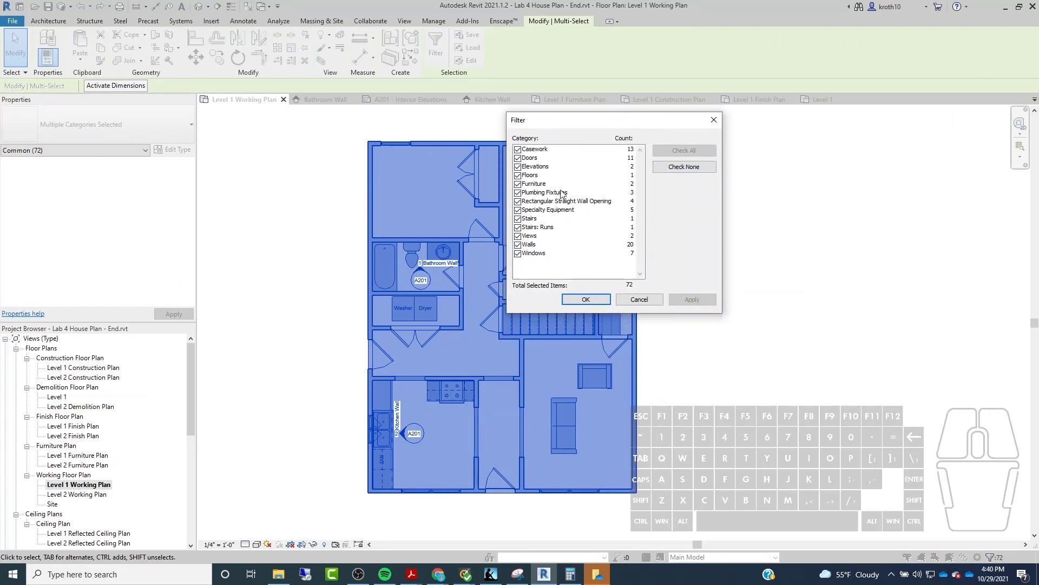
pyautogui.click(518, 166)
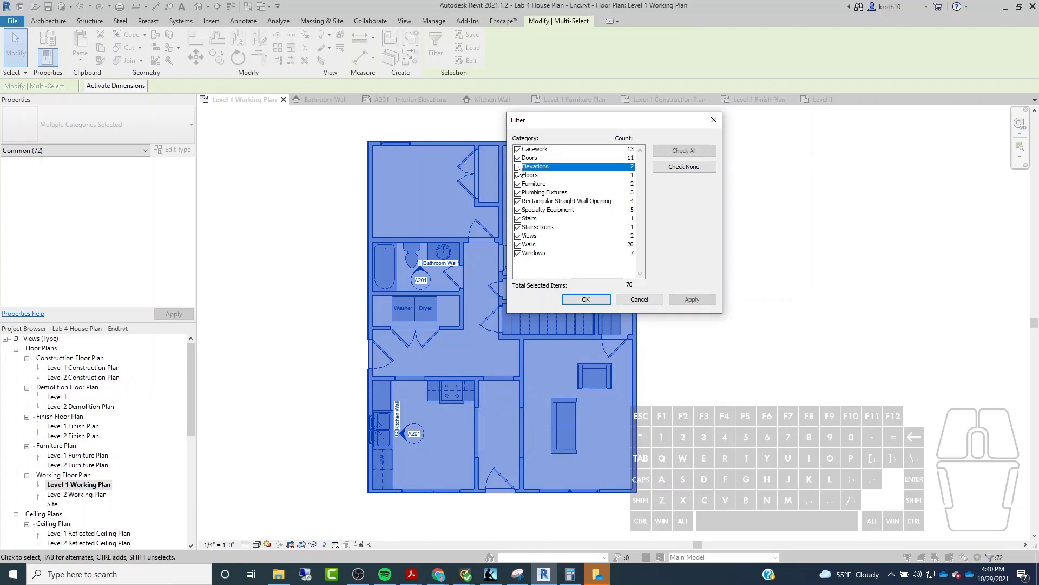
pyautogui.click(518, 202)
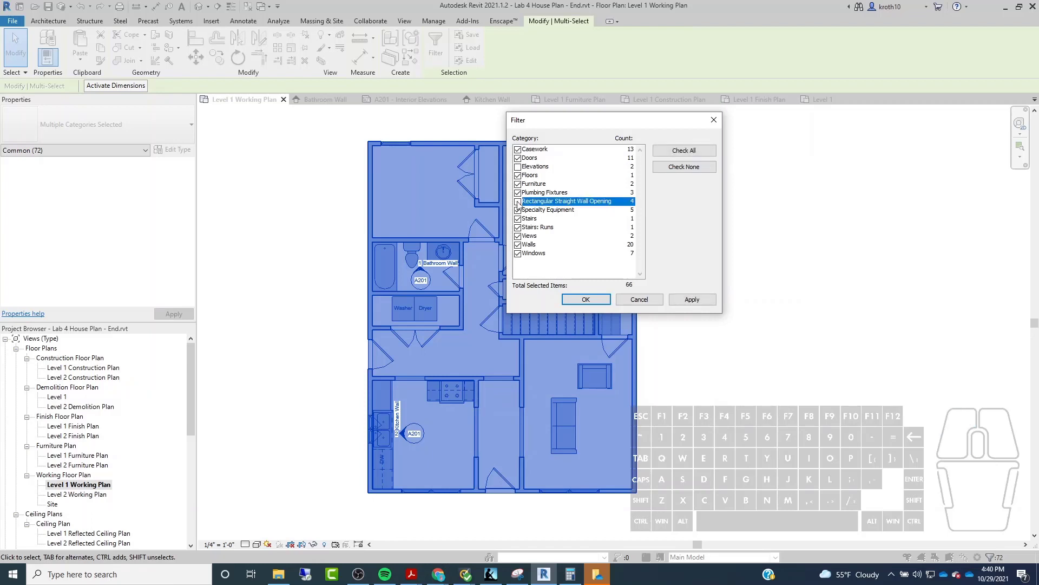
pyautogui.click(518, 227)
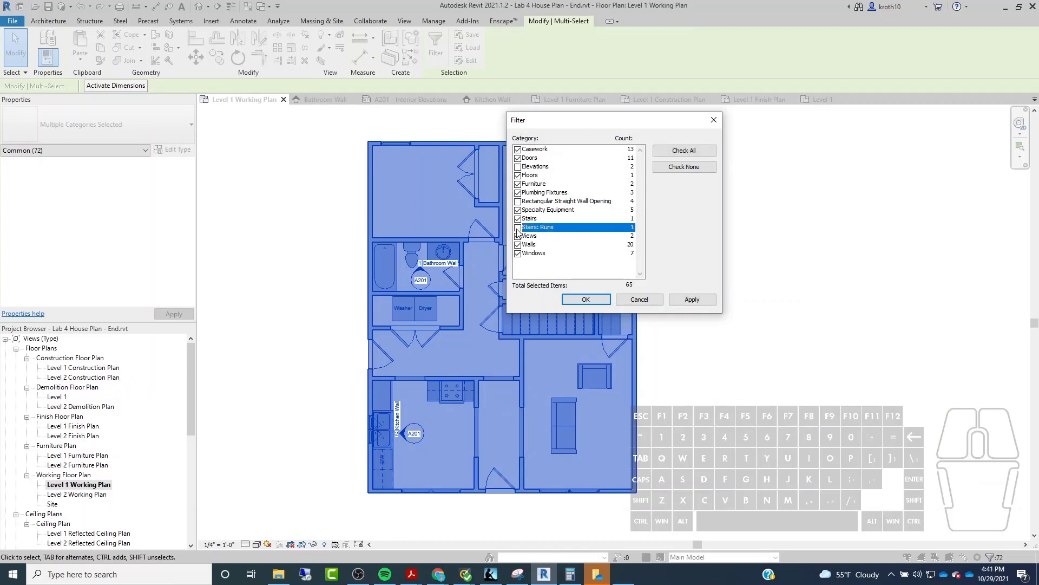
pyautogui.click(518, 236)
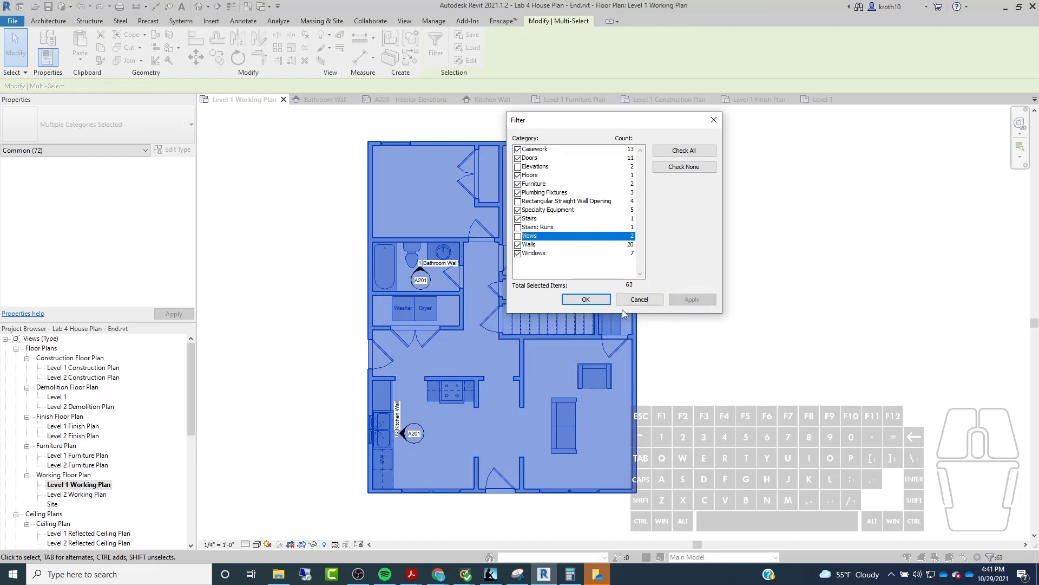
pyautogui.click(592, 301)
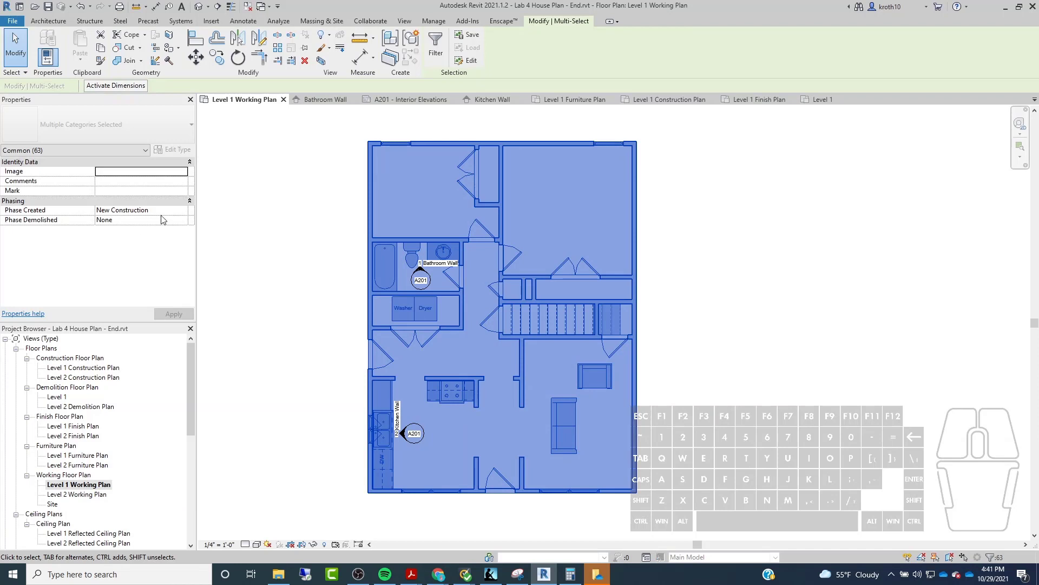
# Step: Set Phase Created to Existing for the selected house elements
pyautogui.click(164, 212)
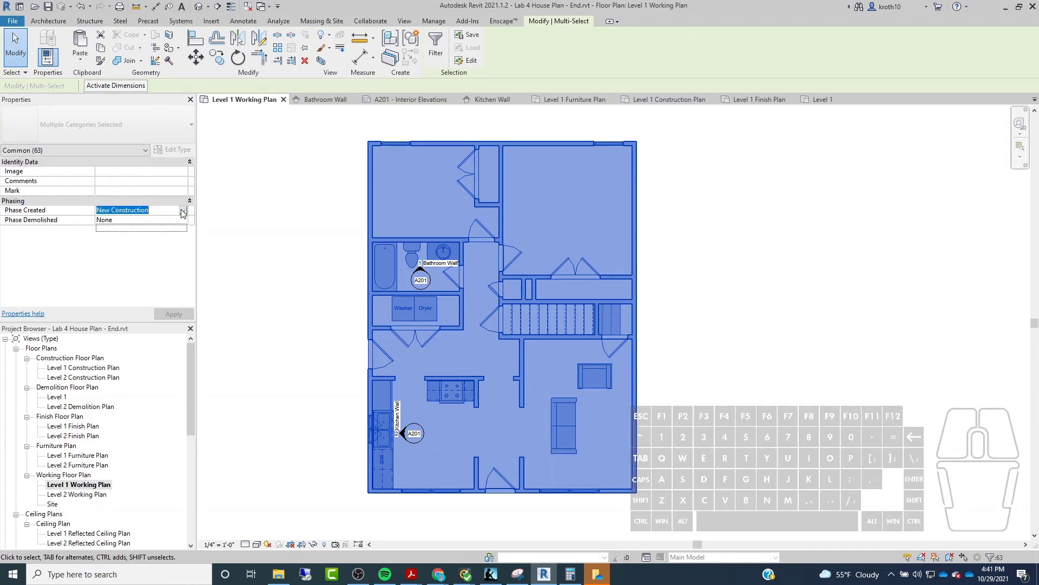
pyautogui.click(183, 210)
pyautogui.click(124, 219)
pyautogui.click(174, 314)
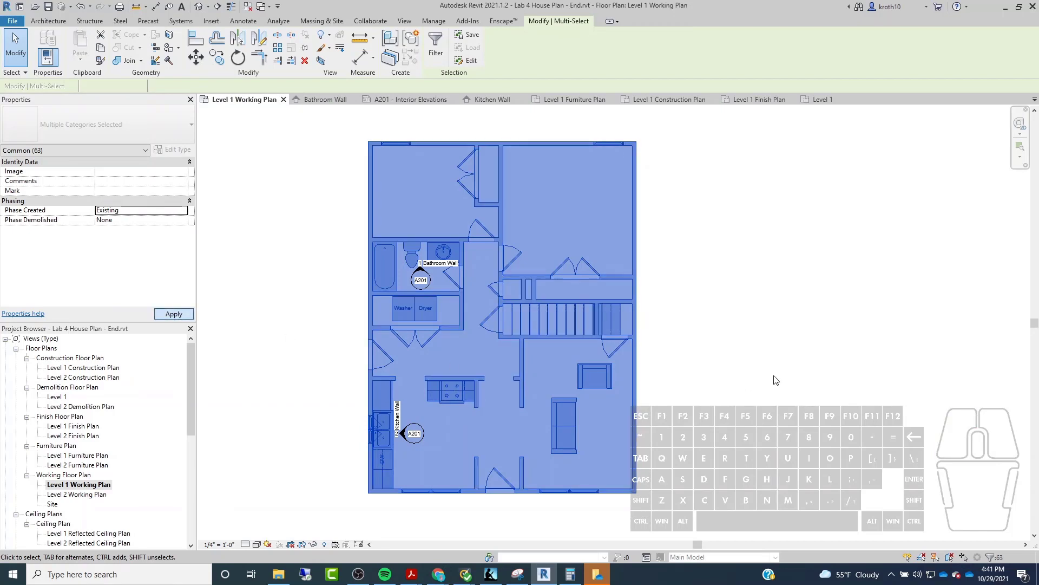
pyautogui.click(771, 379)
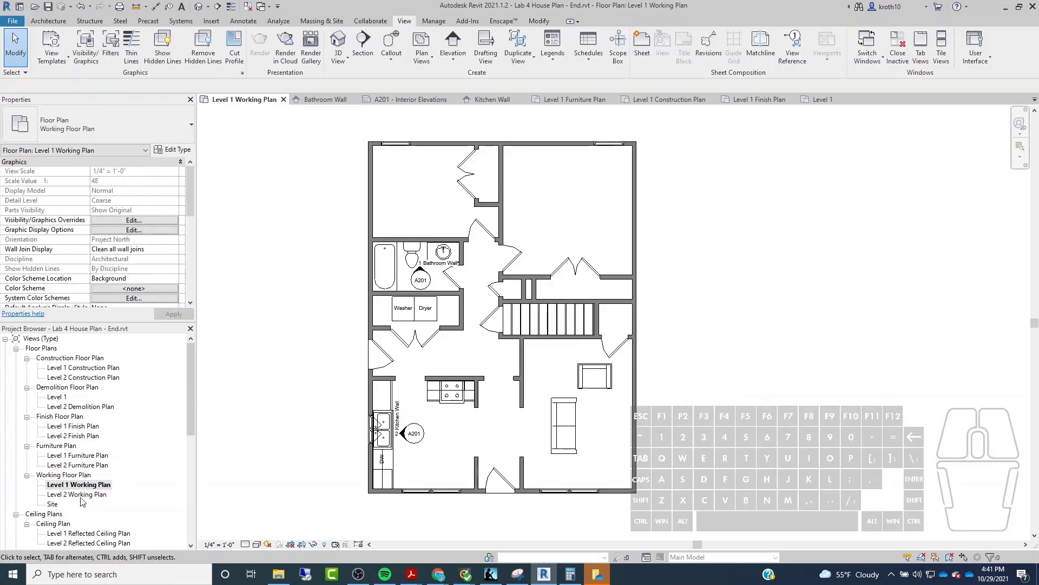
# Step: Reopen the Level 1 demolition view and compare it with the Level 2 Demolition Plan
pyautogui.doubleClick(65, 398)
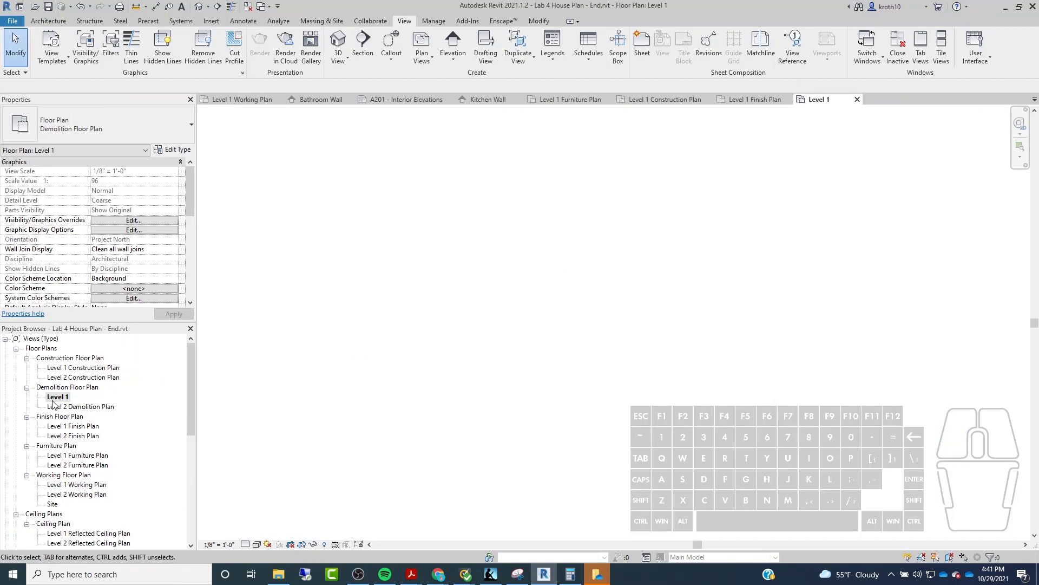
pyautogui.click(53, 403)
pyautogui.click(533, 333)
pyautogui.scroll(-8, 76, 362)
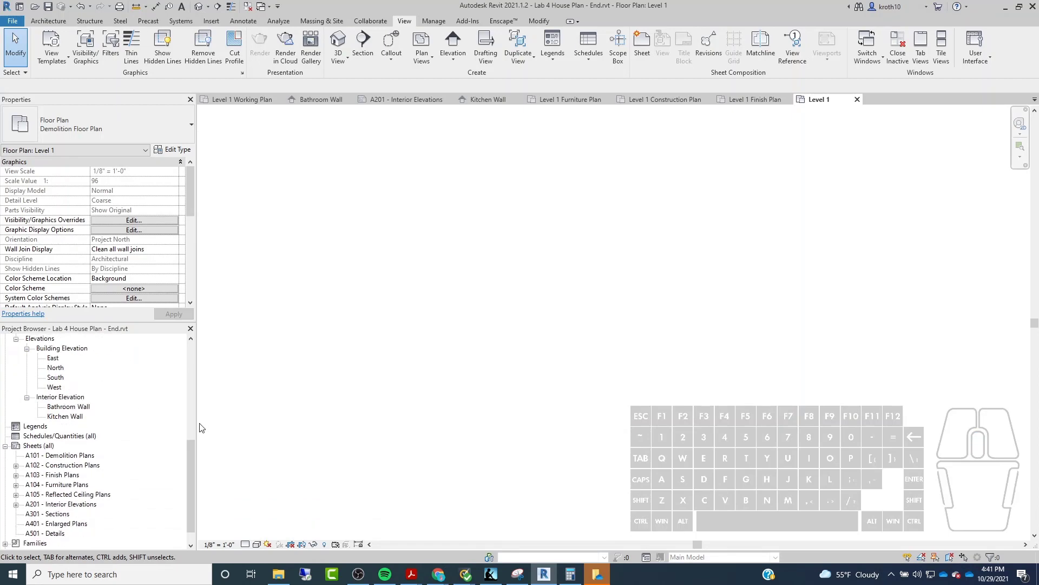
pyautogui.scroll(8, 73, 448)
pyautogui.doubleClick(70, 407)
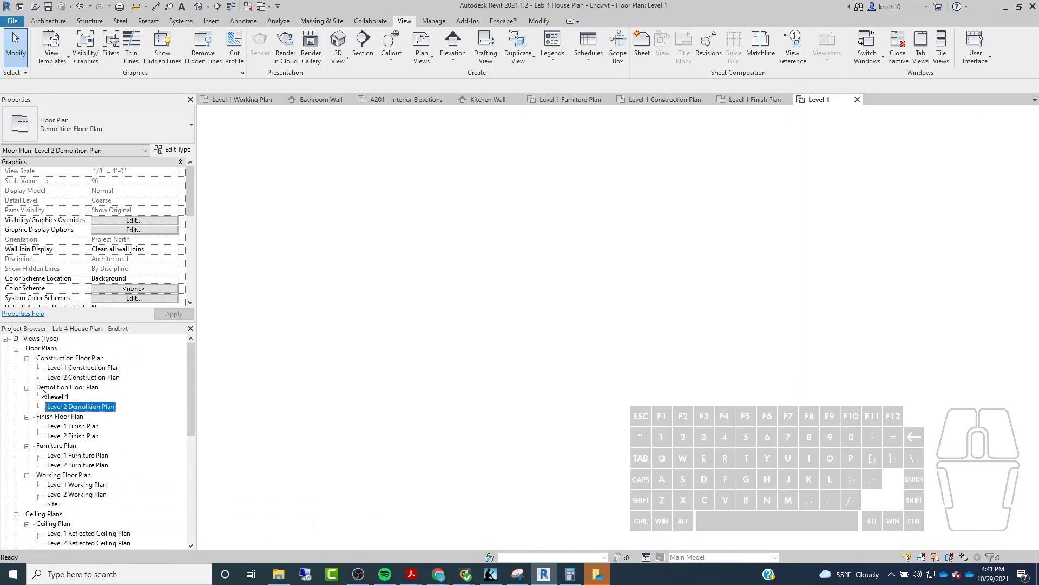
pyautogui.doubleClick(59, 398)
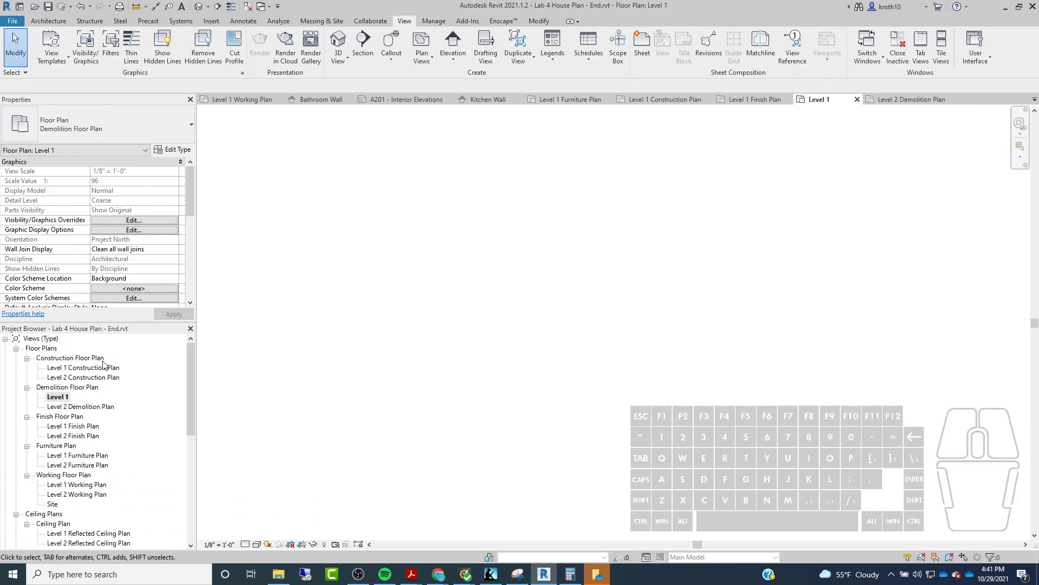
# Step: Delete the Level 1 demolition view and create a new Demolition Floor Plan view for Level 1
pyautogui.rightClick(62, 399)
pyautogui.click(111, 285)
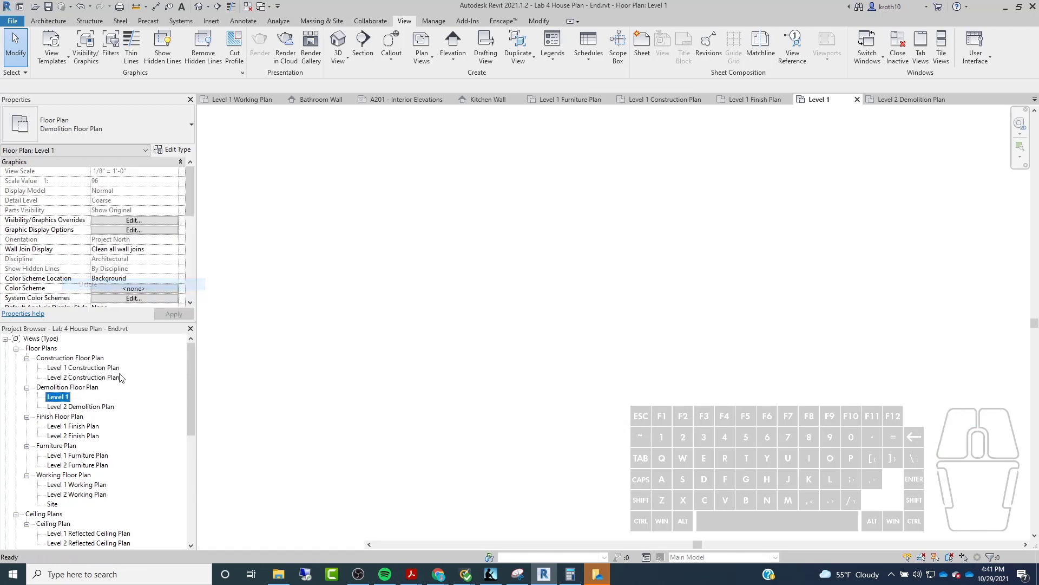
pyautogui.click(454, 61)
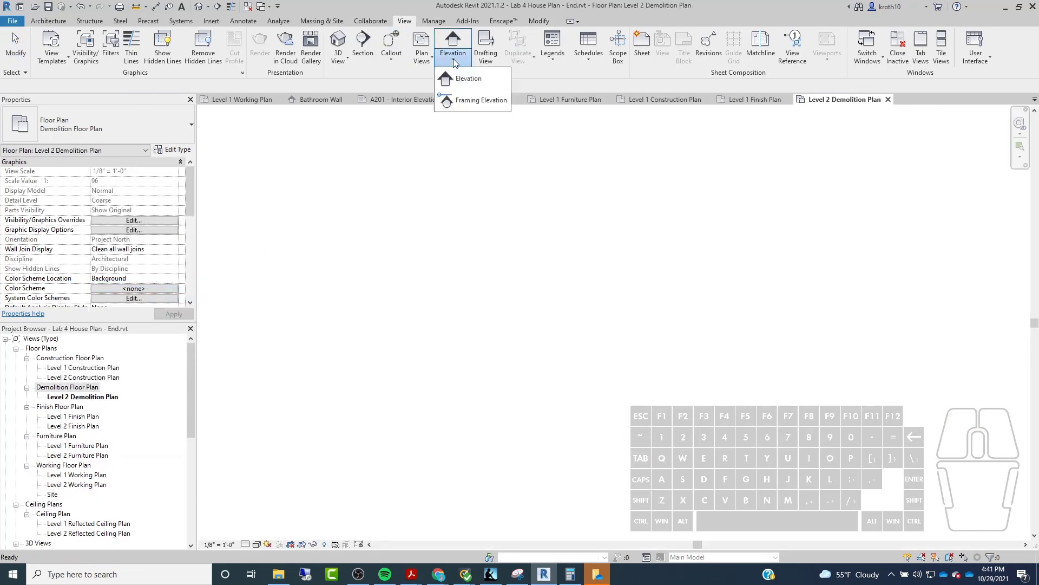
pyautogui.click(422, 59)
pyautogui.click(422, 60)
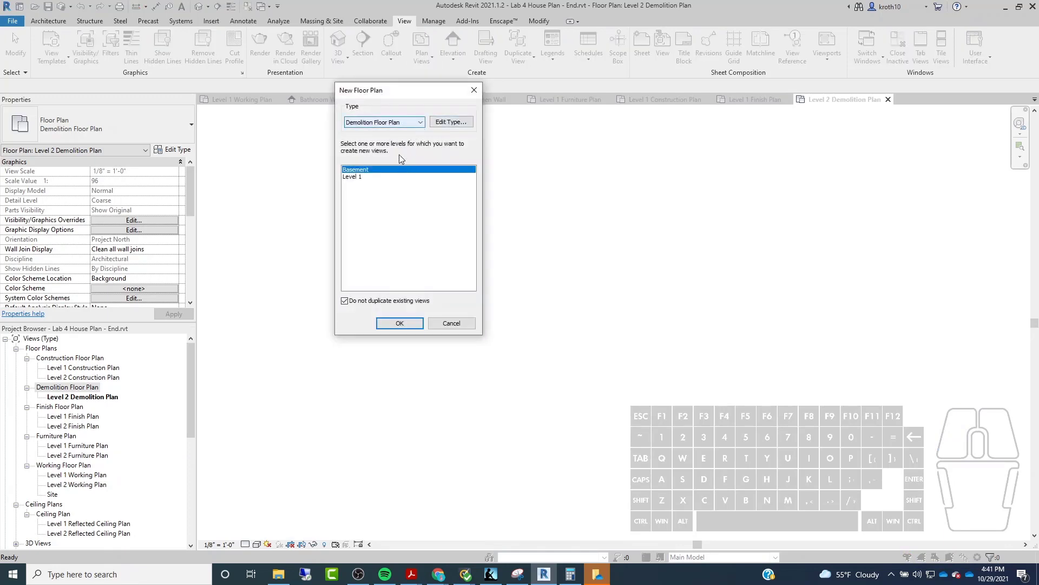
pyautogui.click(352, 177)
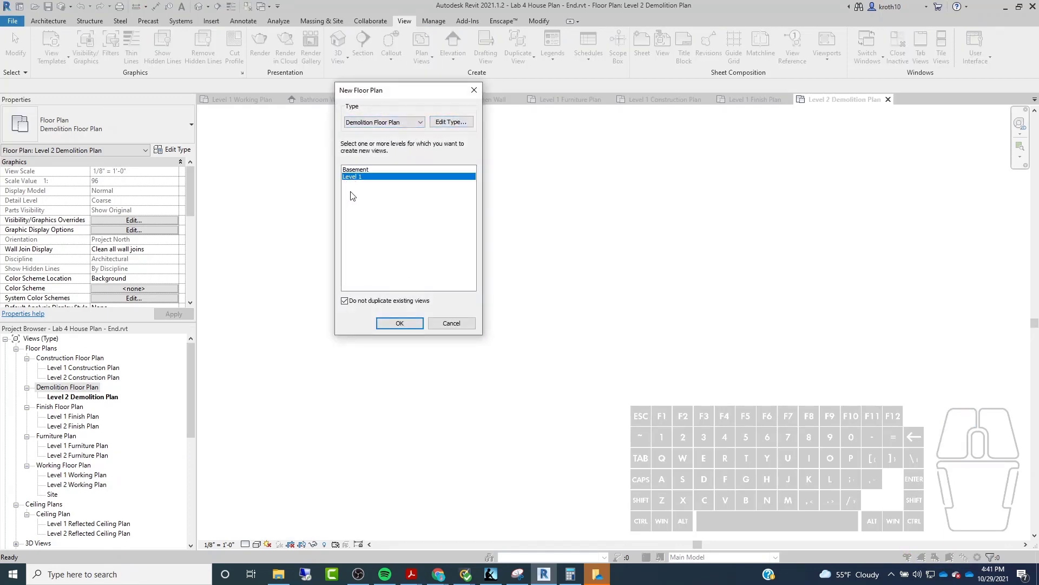
pyautogui.click(417, 325)
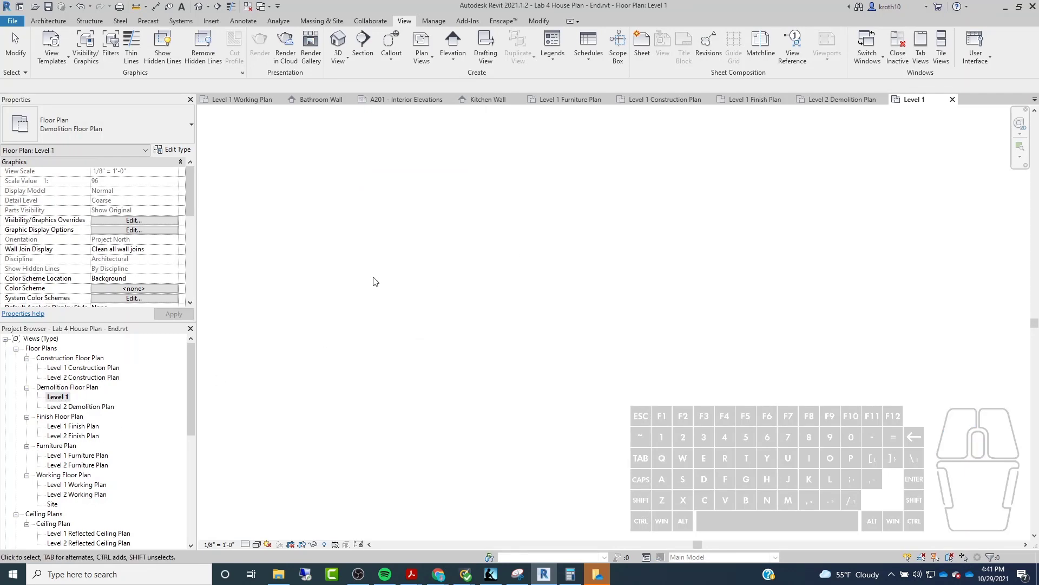
# Step: Choose New Construction as the Phase of the recreated Level 1 demolition plan
pyautogui.scroll(-5, 107, 261)
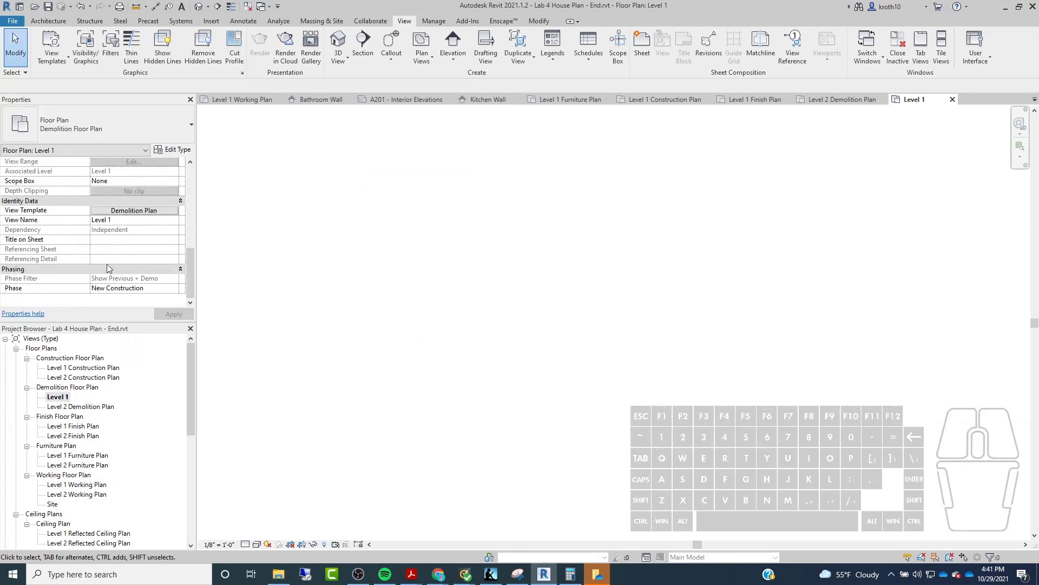
pyautogui.click(163, 288)
pyautogui.click(176, 293)
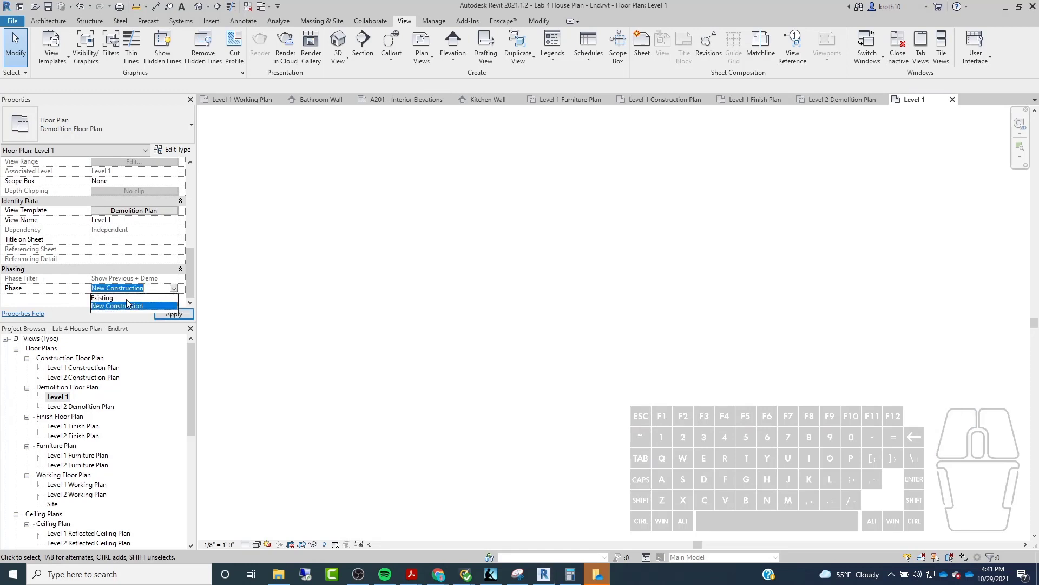
pyautogui.click(129, 305)
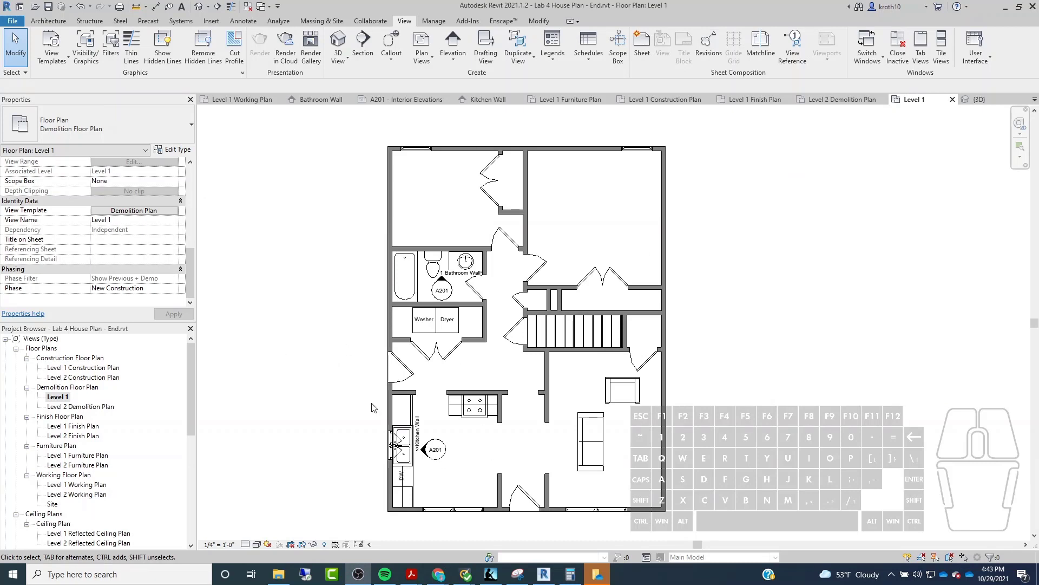
# Step: Demolish the wall between the entry hall and the living room in the Level 1 demolition plan
pyautogui.press('z')
pyautogui.press('f')
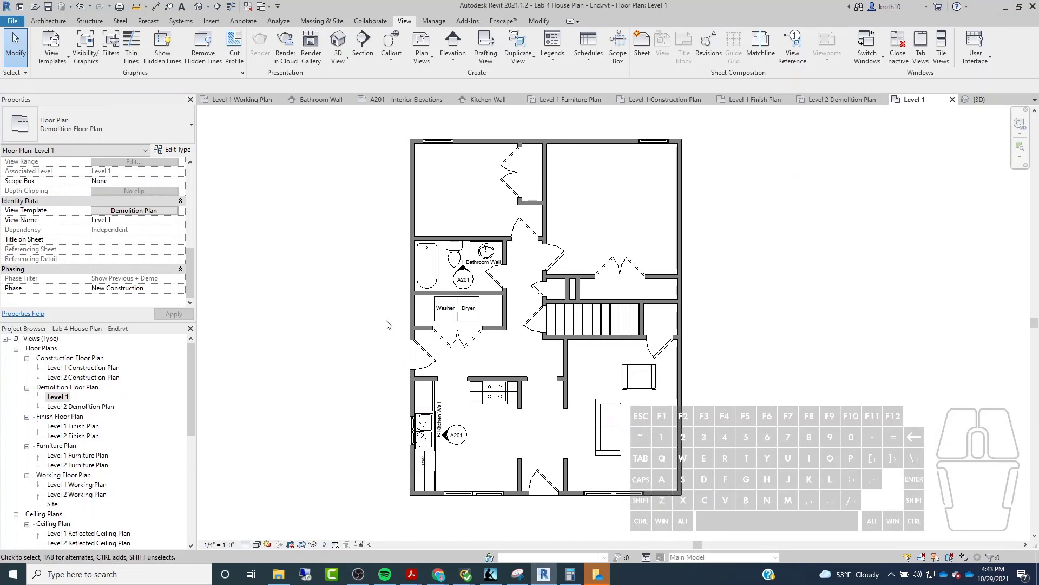
pyautogui.click(566, 373)
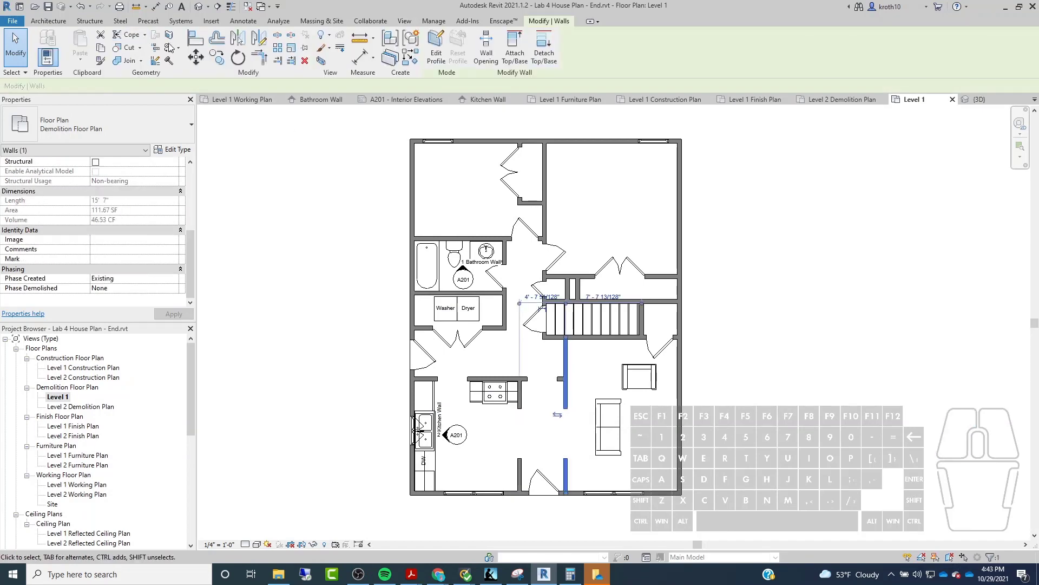
pyautogui.click(164, 62)
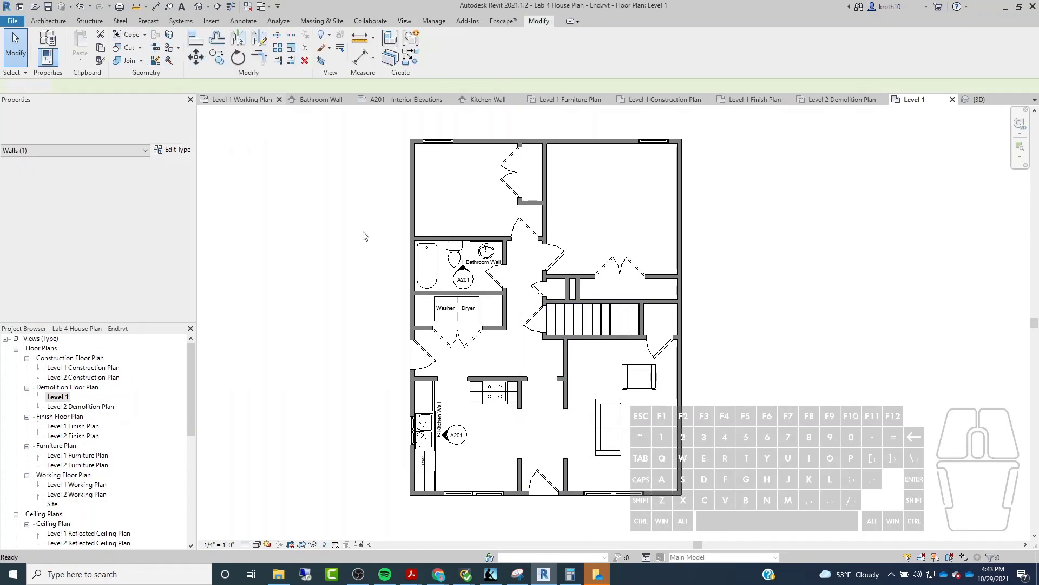
pyautogui.press('Escape')
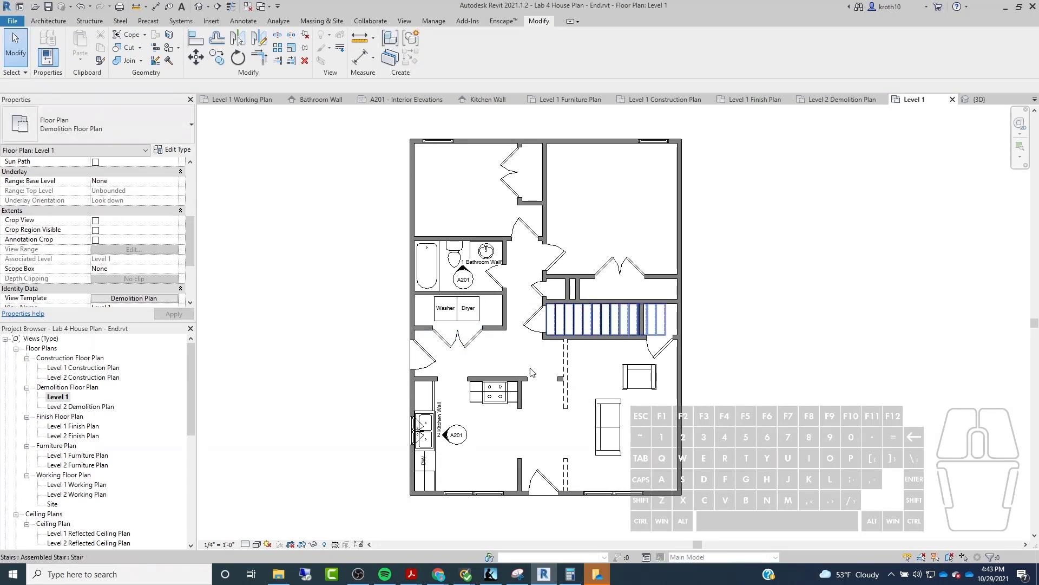
pyautogui.scroll(2, 626, 313)
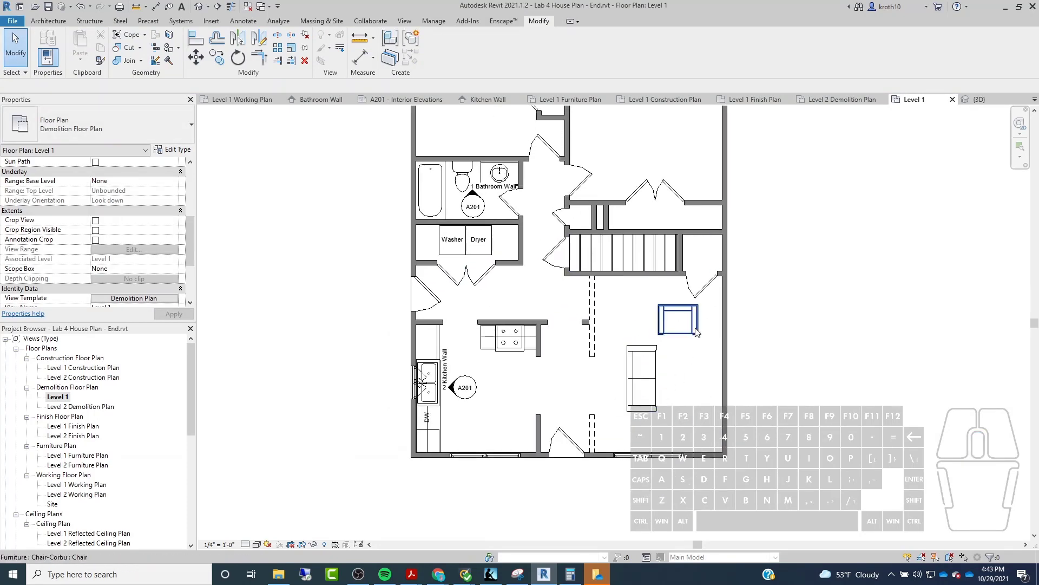
pyautogui.scroll(1, 689, 326)
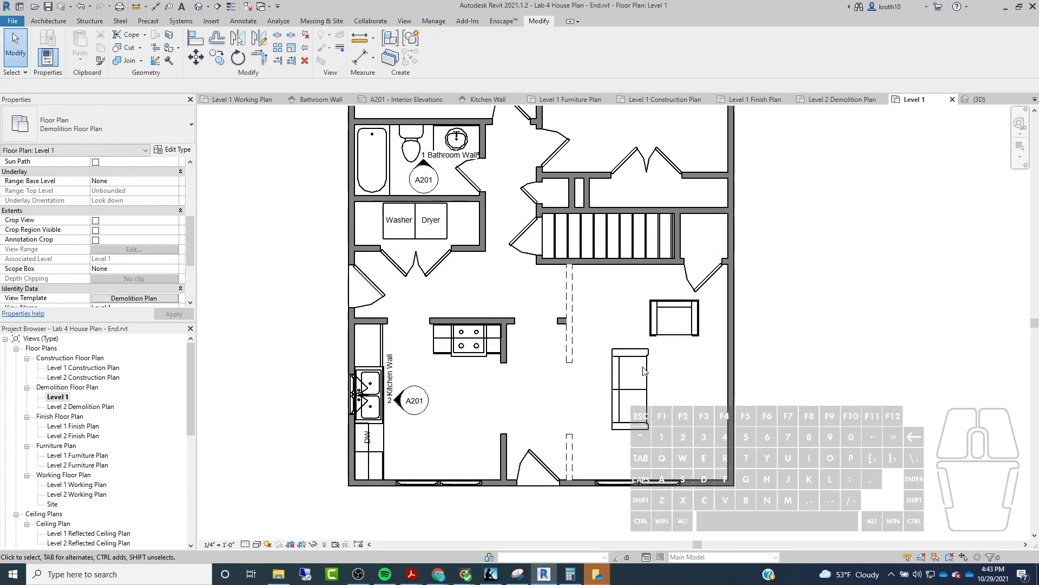
# Step: Turn off the Furniture model category in the Demolition Plan view template assigned to the Level 1 demolition view
pyautogui.click(162, 299)
pyautogui.scroll(-2, 640, 287)
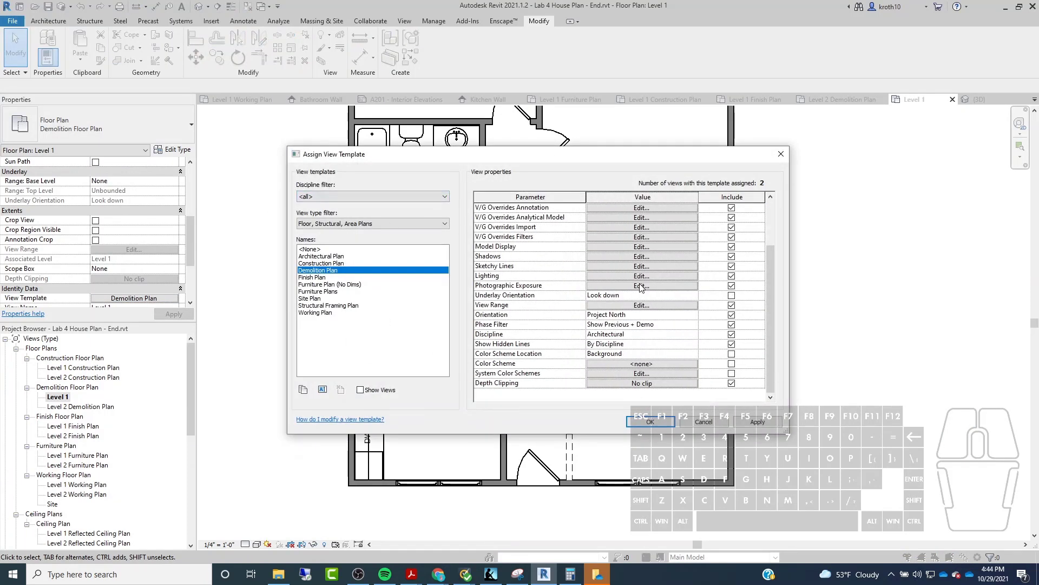
pyautogui.scroll(2, 625, 246)
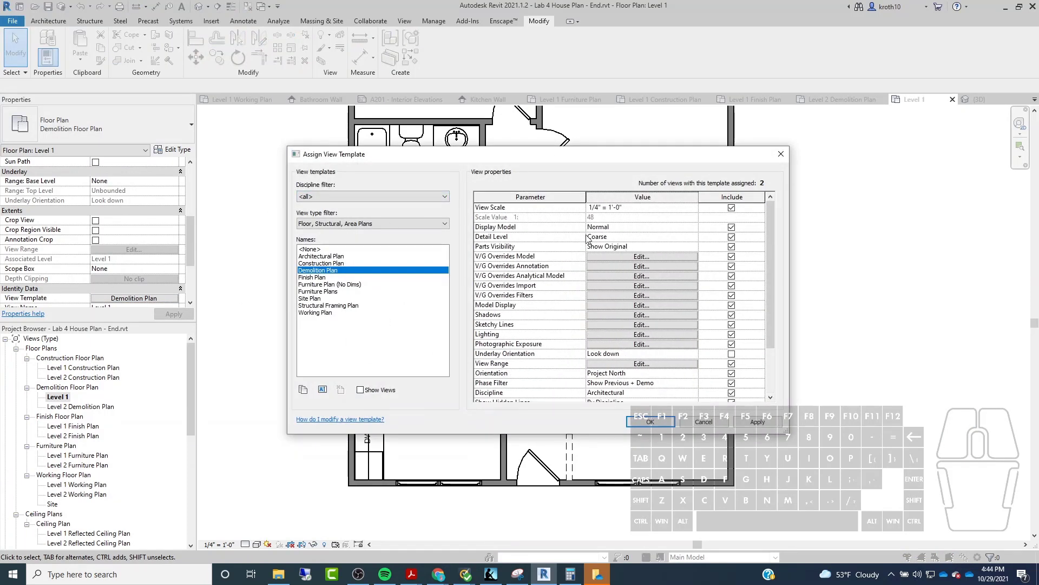
pyautogui.click(642, 258)
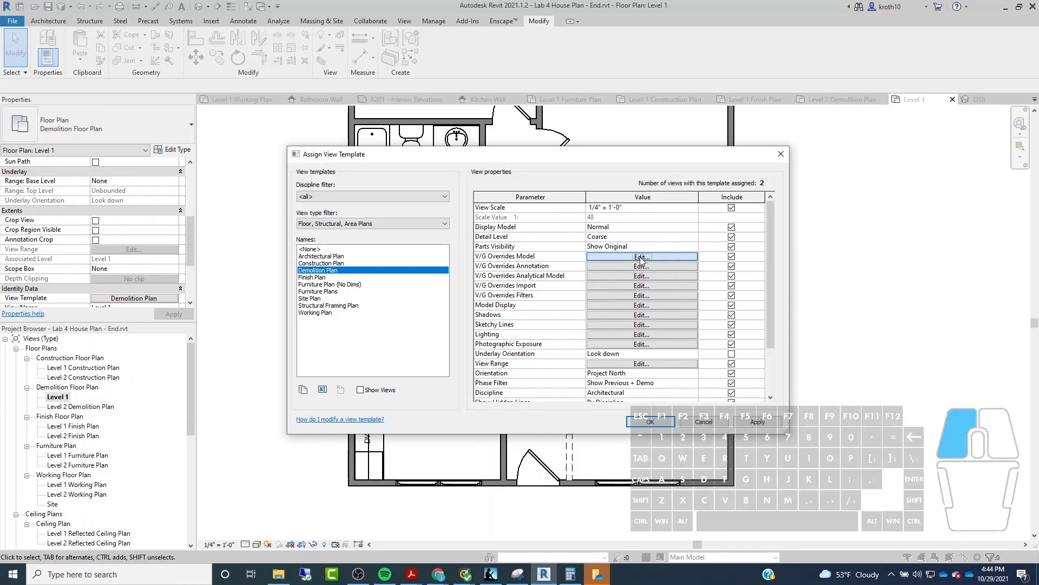
pyautogui.moveTo(583, 73); pyautogui.dragTo(476, 60)
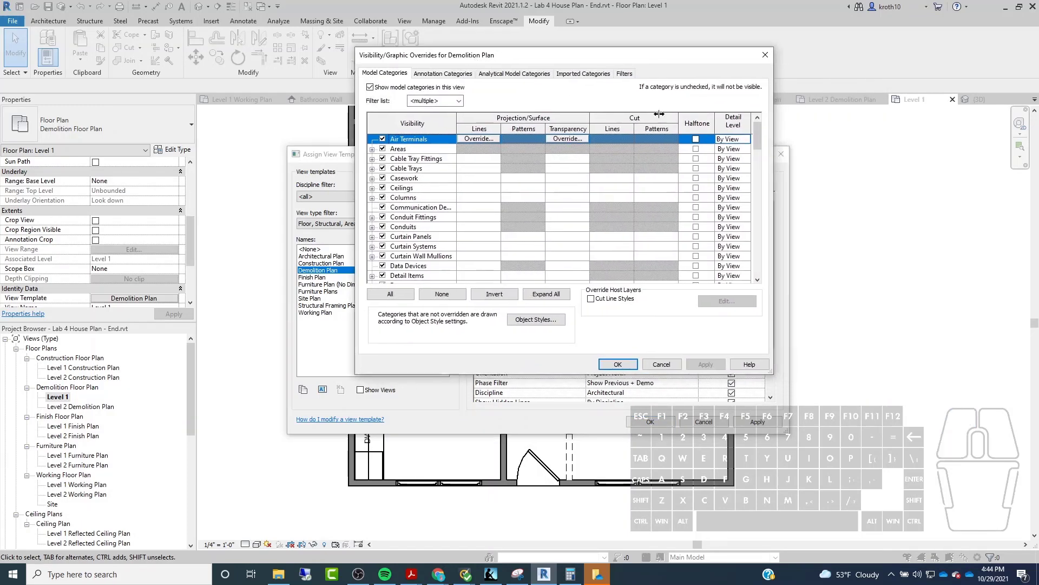
pyautogui.moveTo(758, 133); pyautogui.dragTo(756, 180)
pyautogui.click(382, 149)
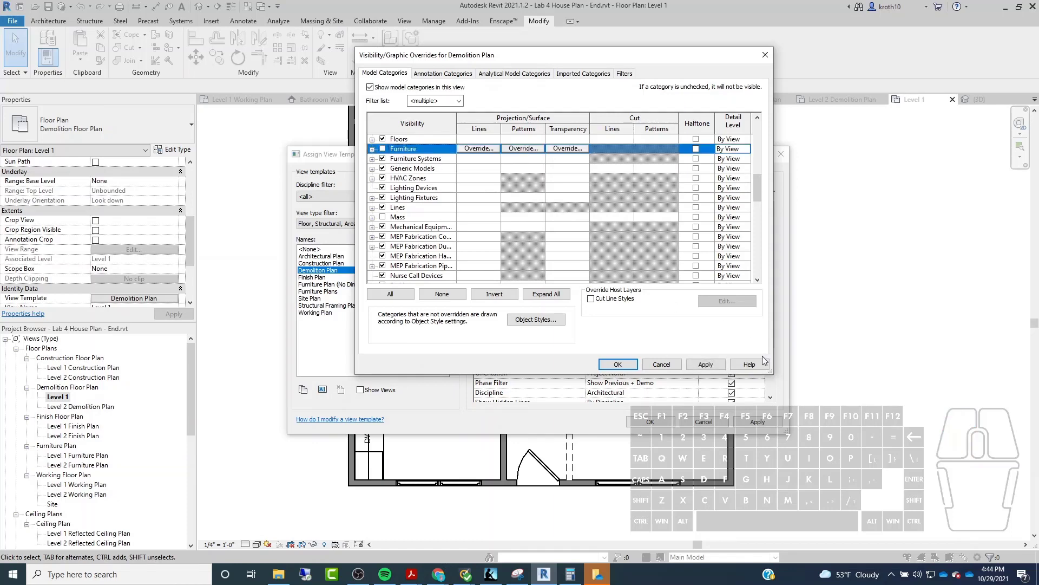
pyautogui.click(705, 363)
pyautogui.click(616, 364)
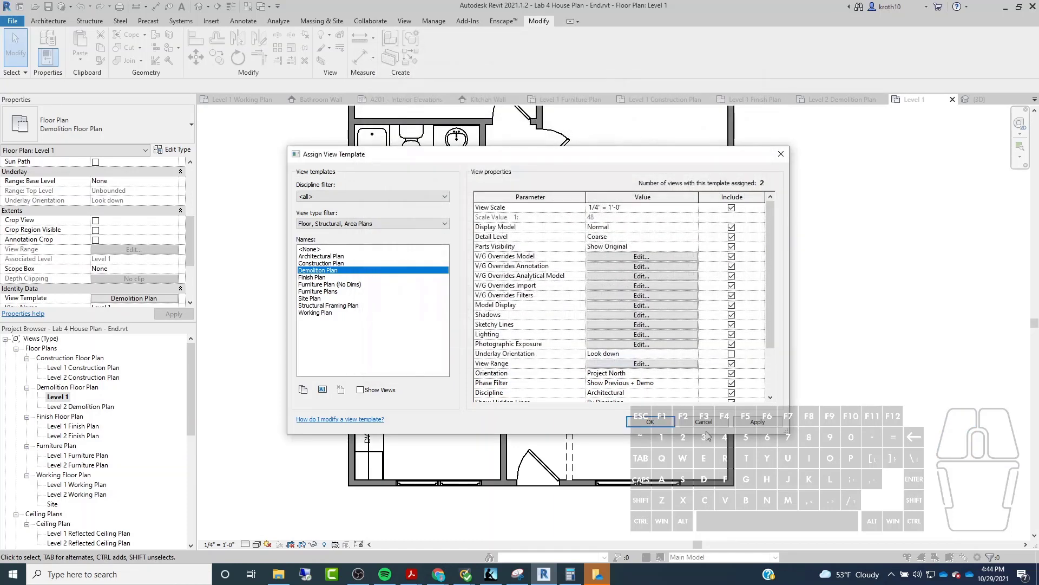
pyautogui.click(754, 428)
pyautogui.click(650, 422)
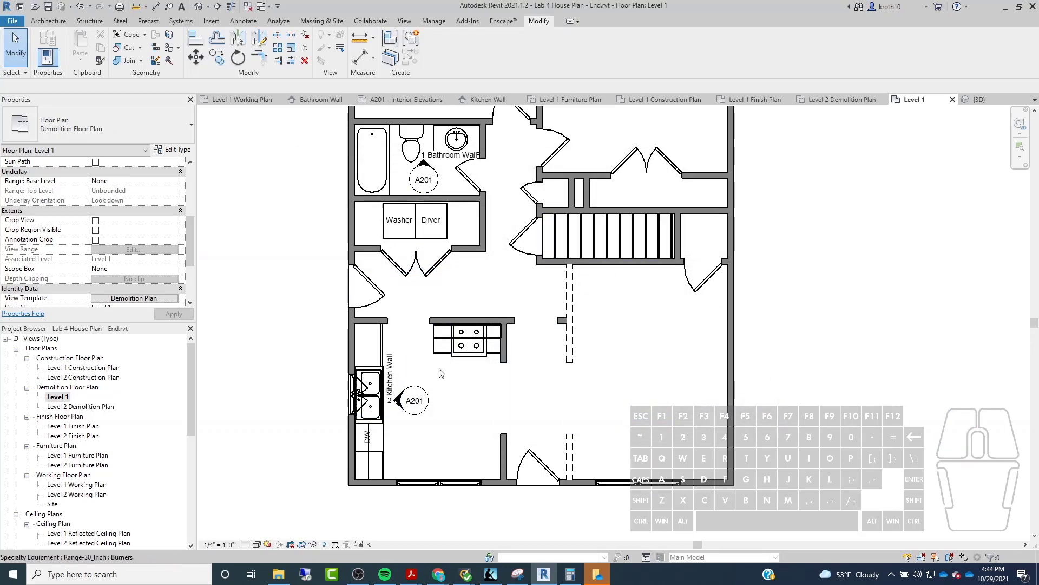
pyautogui.scroll(-2, 413, 319)
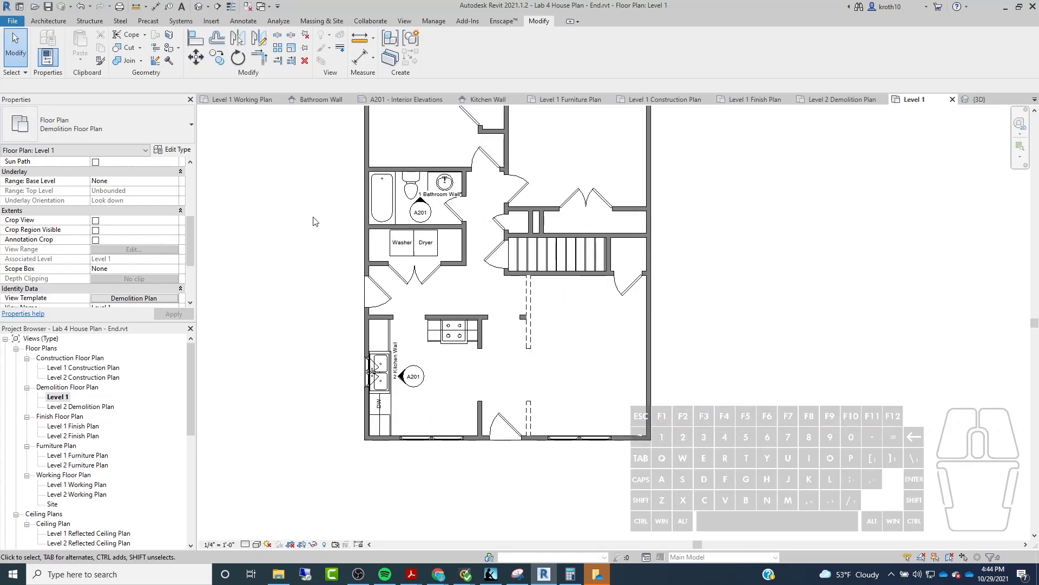
pyautogui.scroll(1, 379, 273)
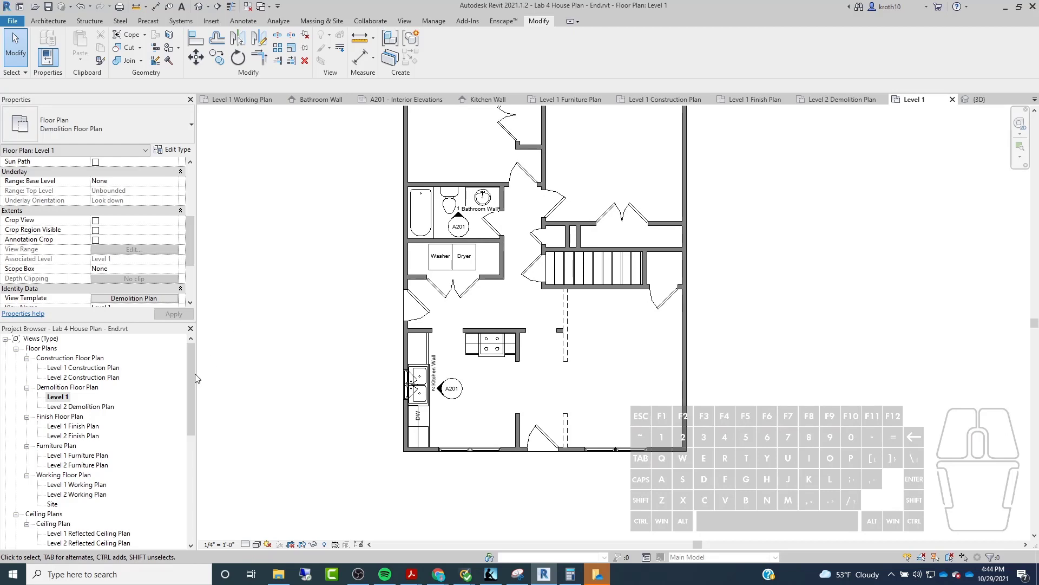
# Step: Open the Level 1 Reflected Ceiling Plan and focus on the kitchen and living room area
pyautogui.moveTo(189, 388); pyautogui.dragTo(188, 397)
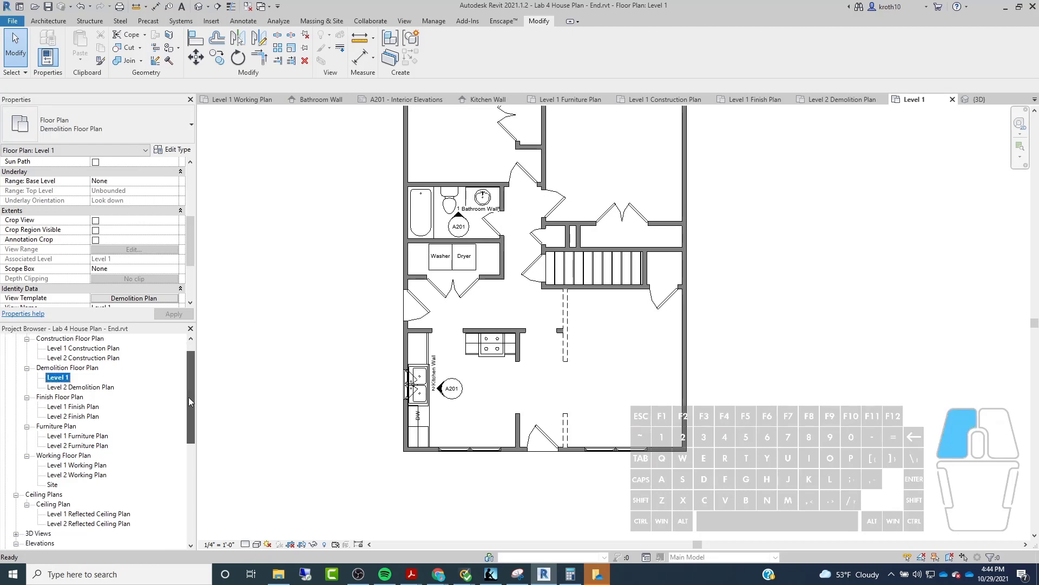
pyautogui.doubleClick(117, 514)
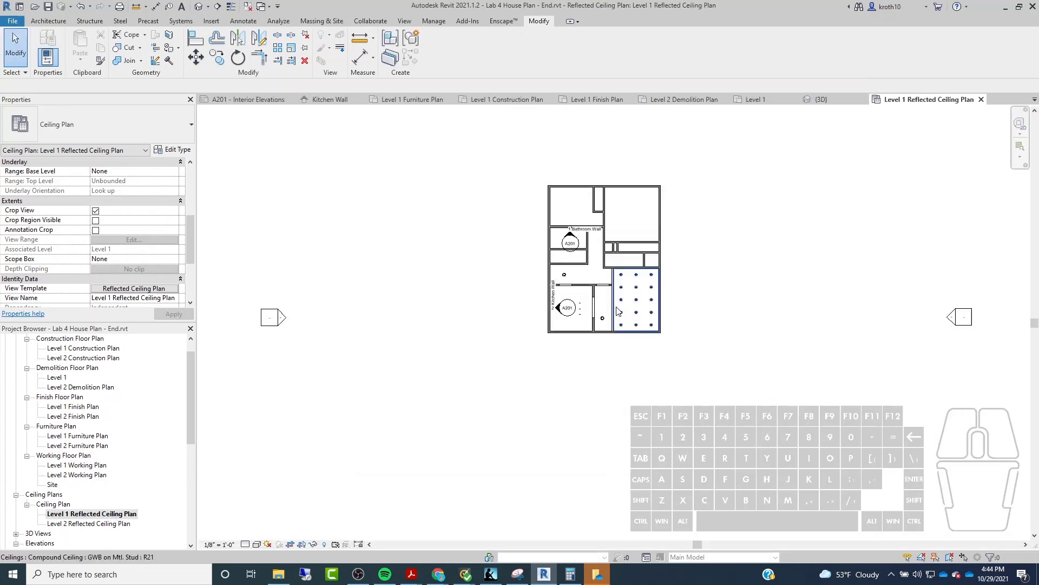
pyautogui.scroll(5, 618, 310)
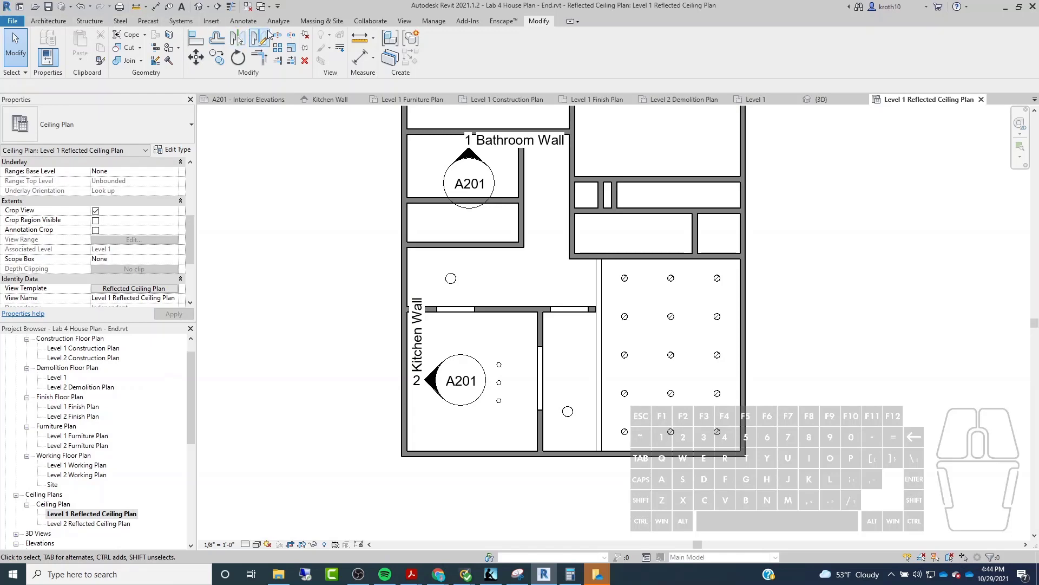
pyautogui.click(243, 21)
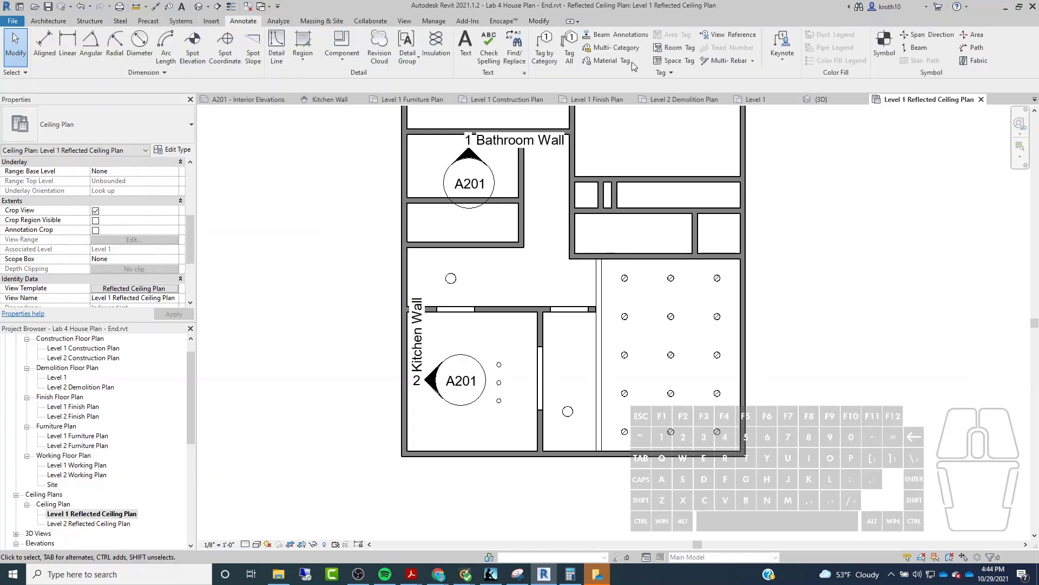
pyautogui.click(569, 49)
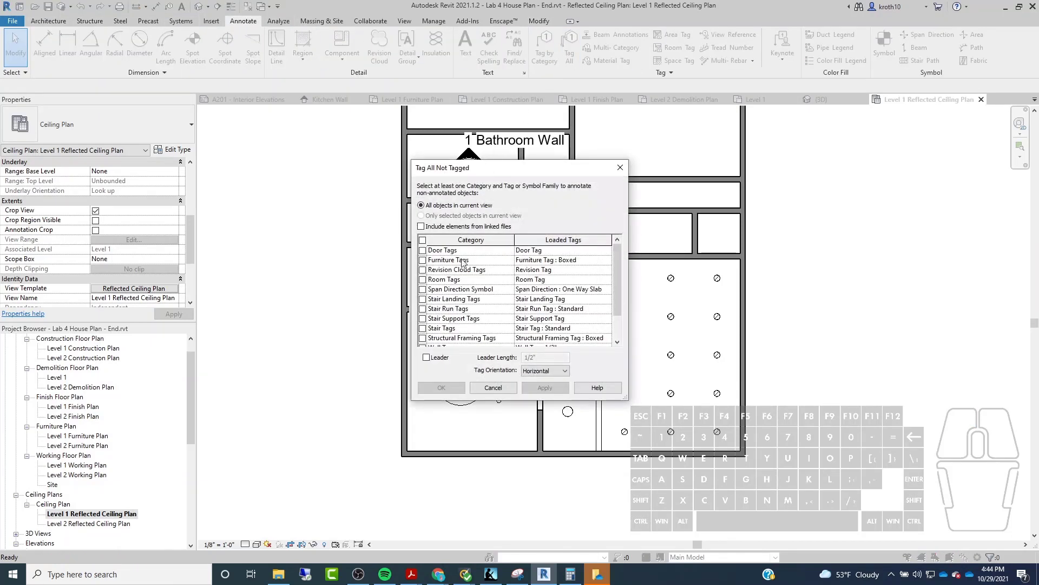
pyautogui.scroll(-1, 426, 274)
pyautogui.scroll(1, 425, 274)
pyautogui.click(492, 388)
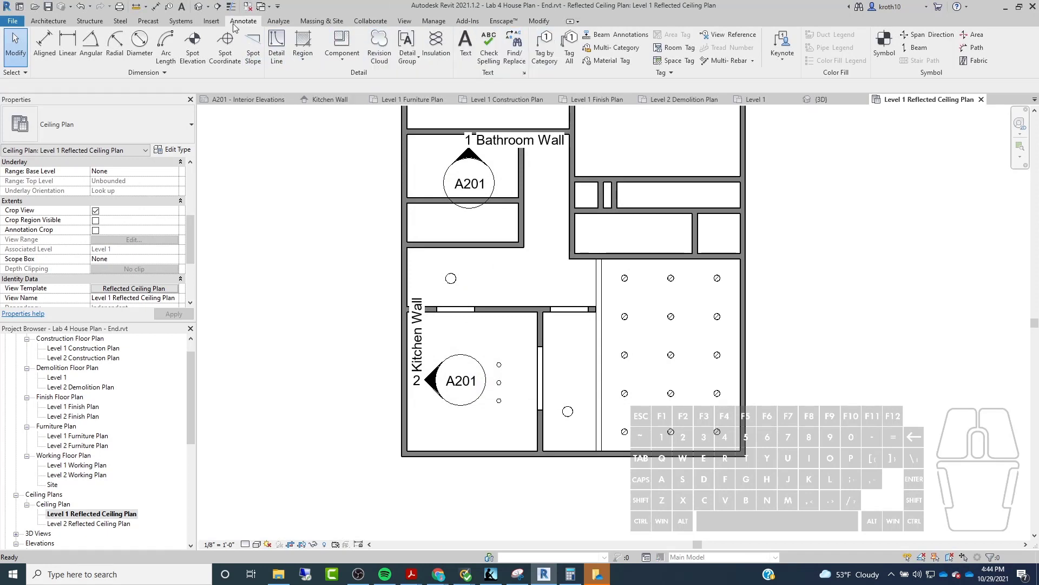
# Step: Load the Ceiling Tag w Height.rfa family from the Architectural annotation folder into the project
pyautogui.click(212, 21)
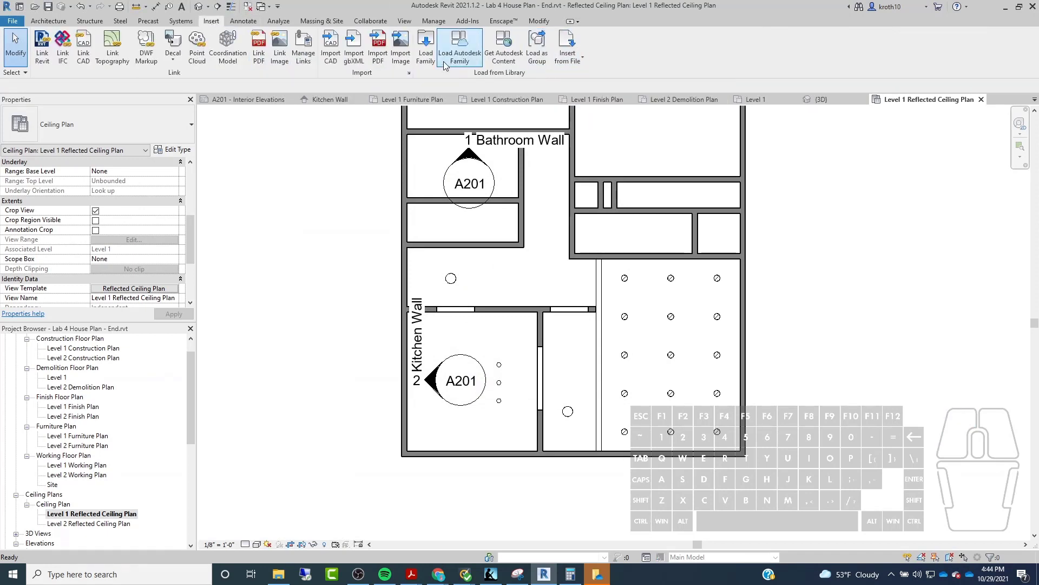
pyautogui.click(425, 50)
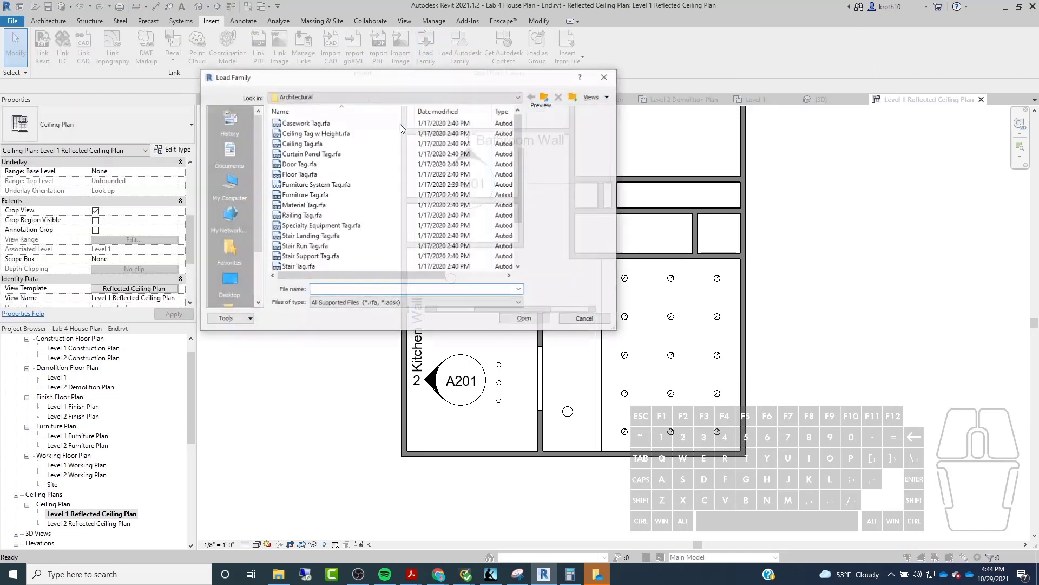
pyautogui.click(301, 143)
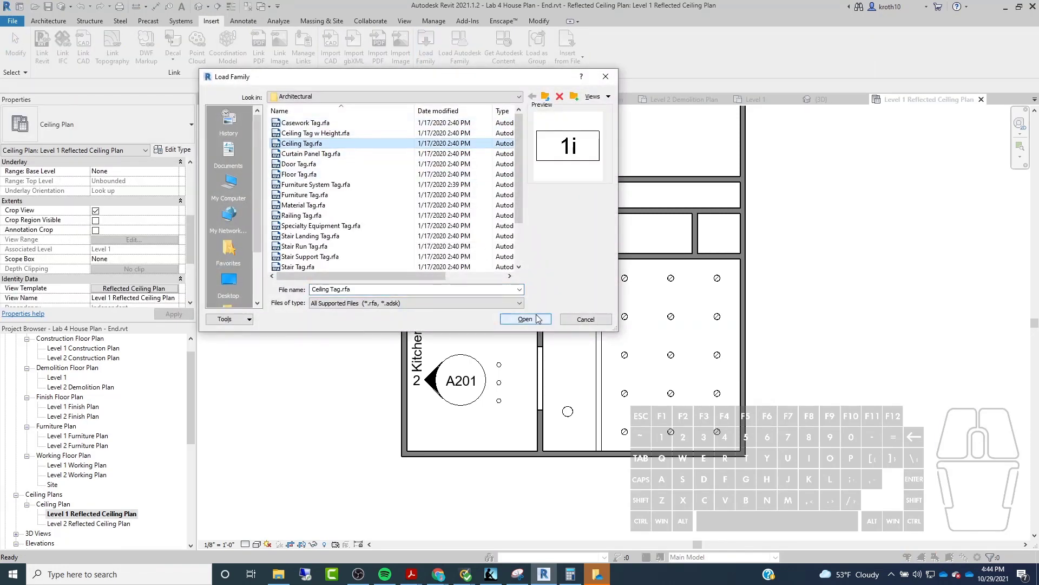
pyautogui.click(331, 133)
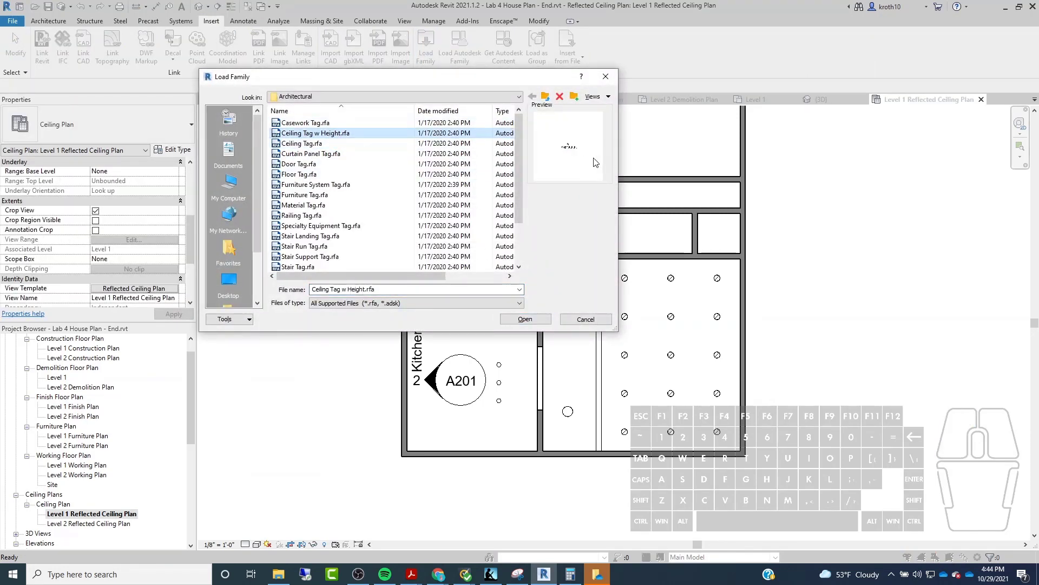
pyautogui.click(525, 319)
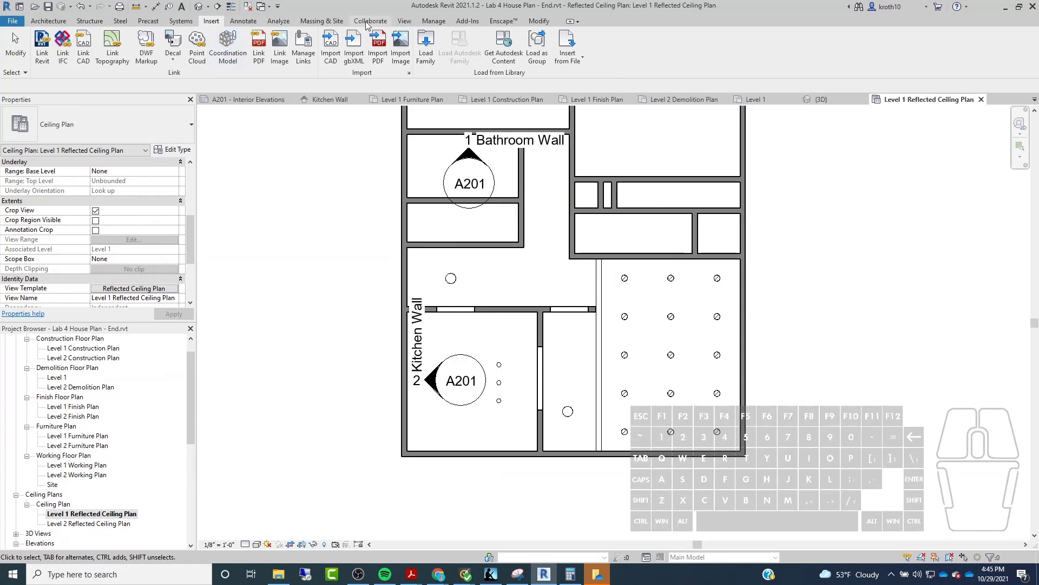
# Step: Tag all untagged ceilings in the Level 1 Reflected Ceiling Plan with Ceiling Tag w Height, without leaders
pyautogui.click(241, 22)
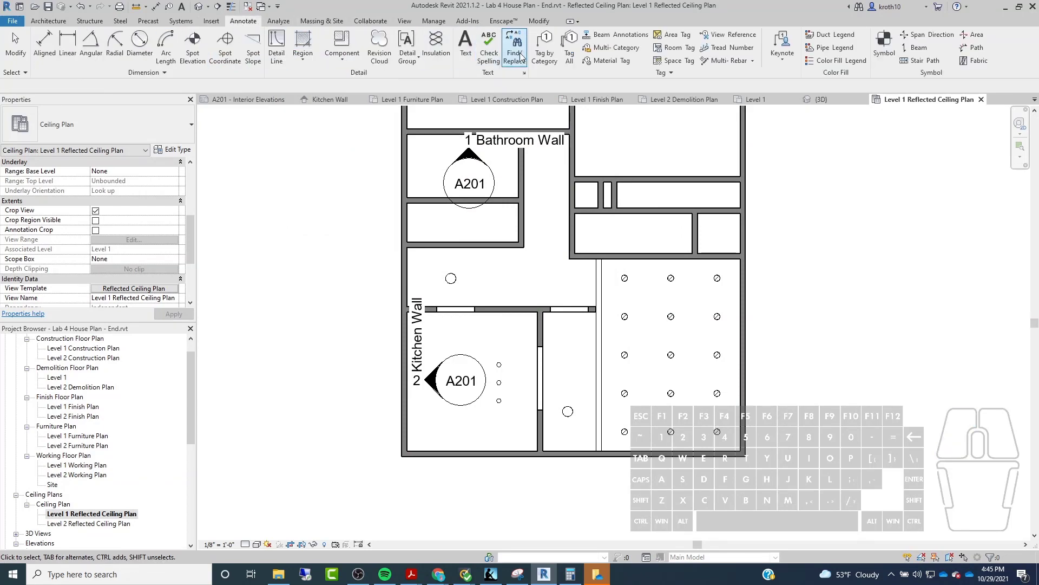
pyautogui.click(565, 55)
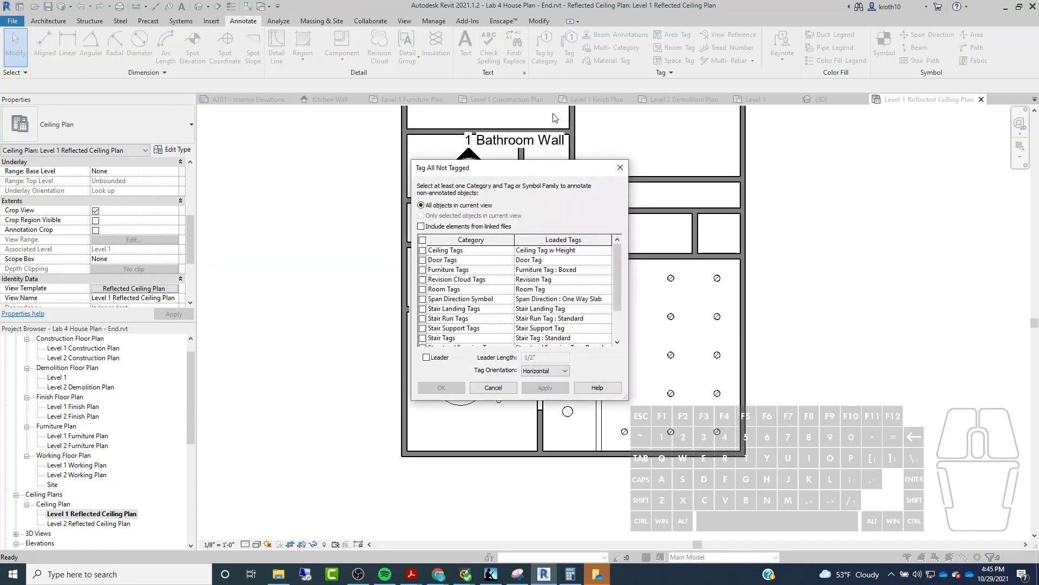
pyautogui.click(423, 250)
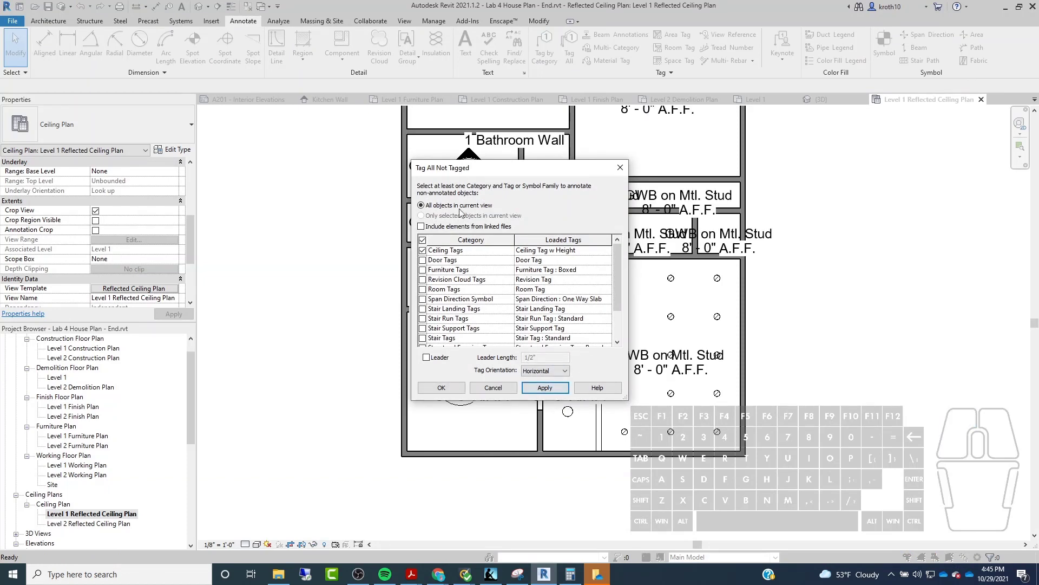
pyautogui.click(449, 389)
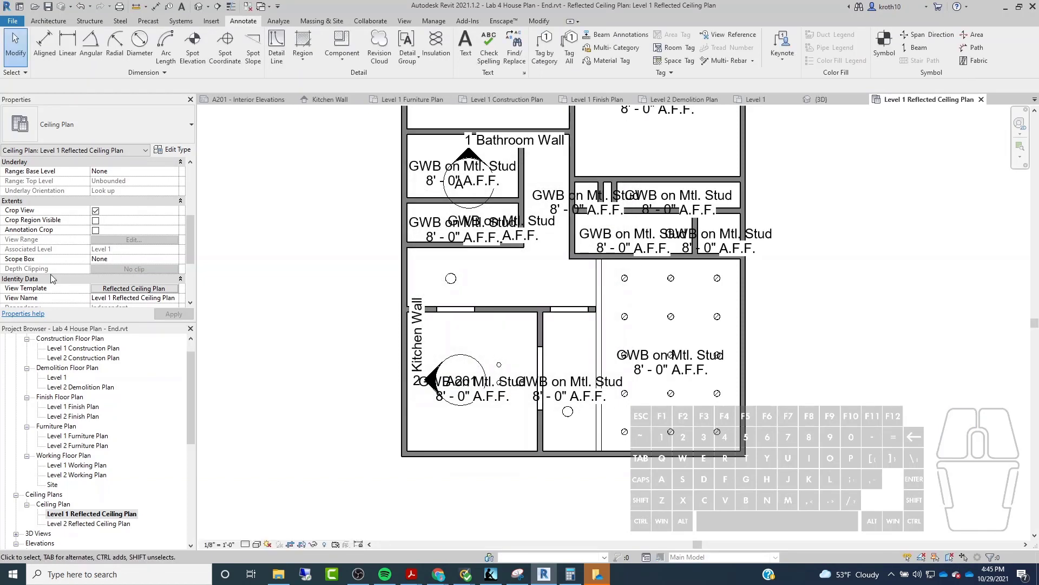
# Step: Turn off the Elevations annotation category in the Reflected Ceiling Plan view template
pyautogui.scroll(-3, 114, 245)
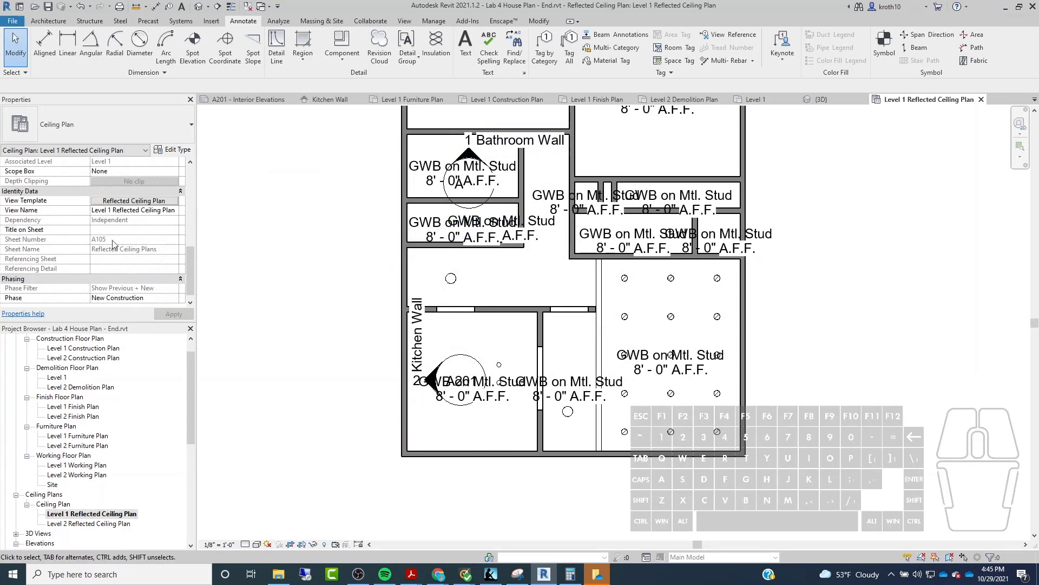
pyautogui.click(147, 203)
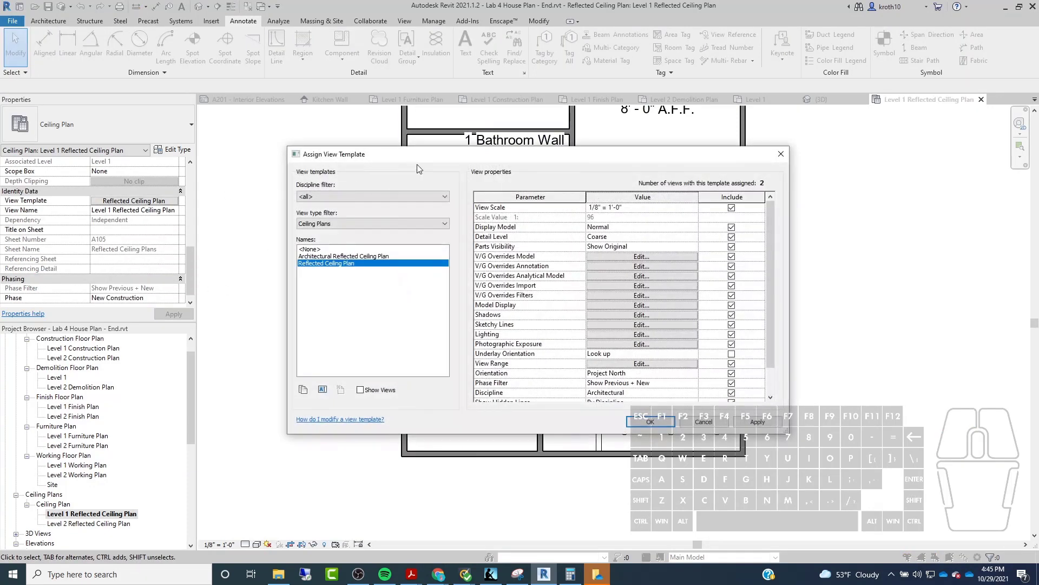
pyautogui.click(464, 238)
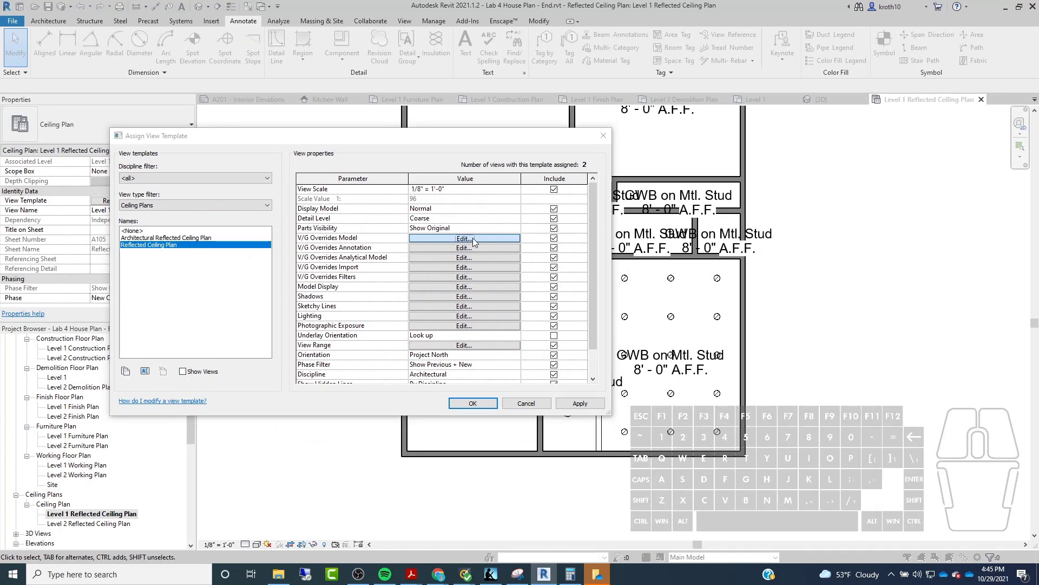
pyautogui.click(442, 73)
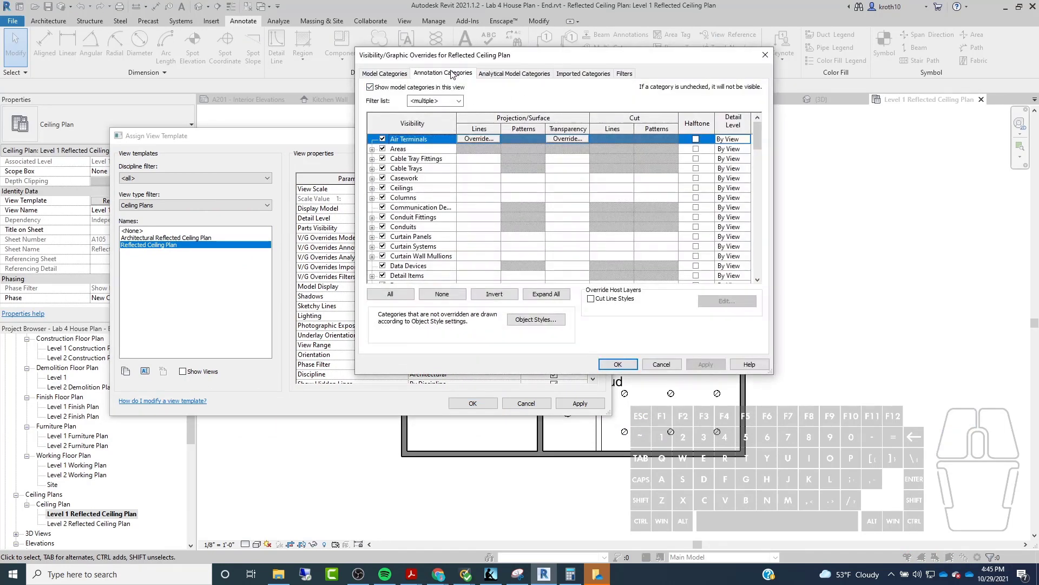
pyautogui.scroll(-10, 433, 199)
pyautogui.scroll(-3, 433, 198)
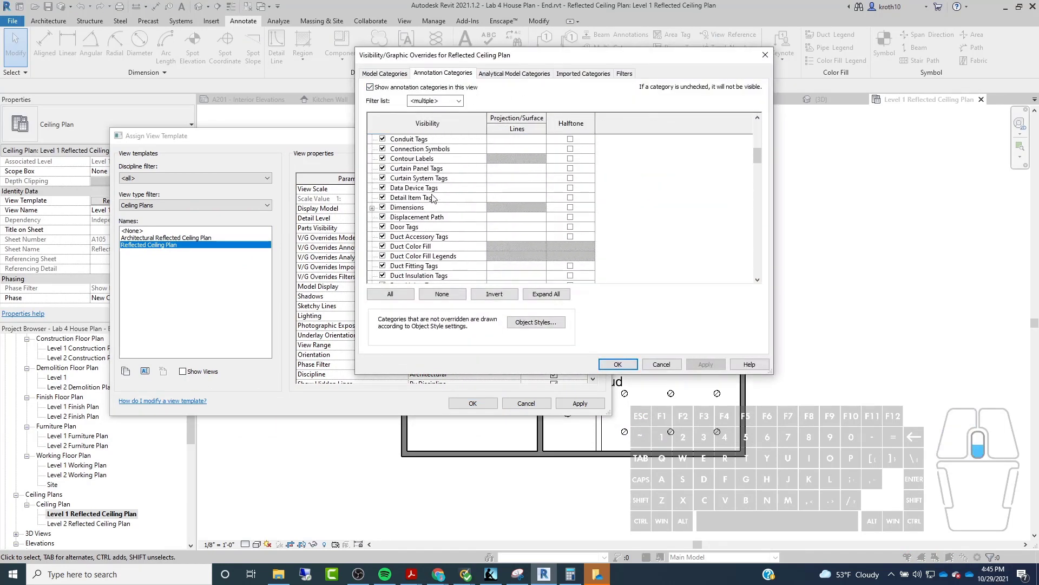
pyautogui.scroll(3, 433, 198)
pyautogui.scroll(-6, 433, 199)
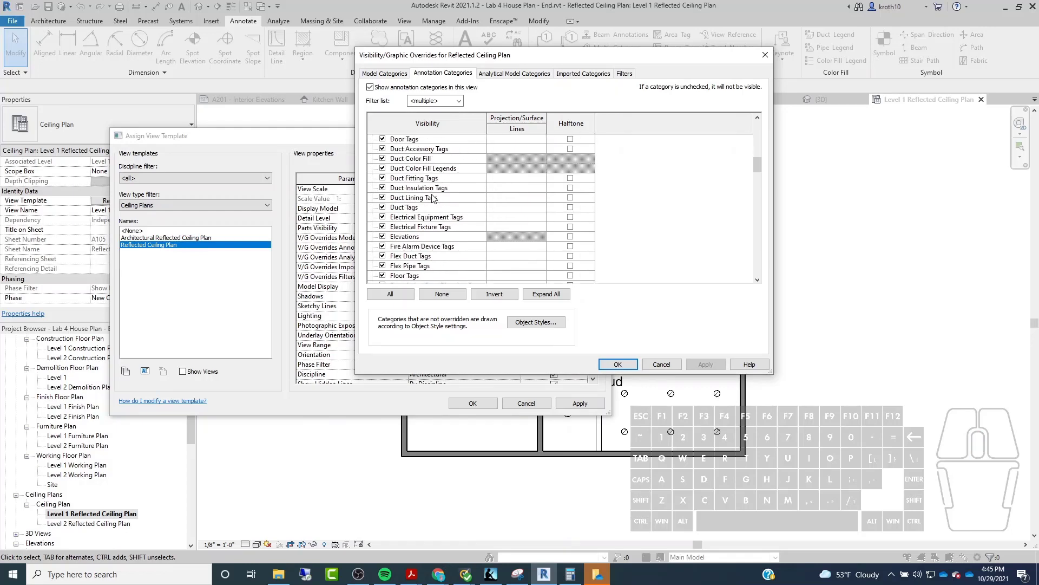
pyautogui.click(383, 238)
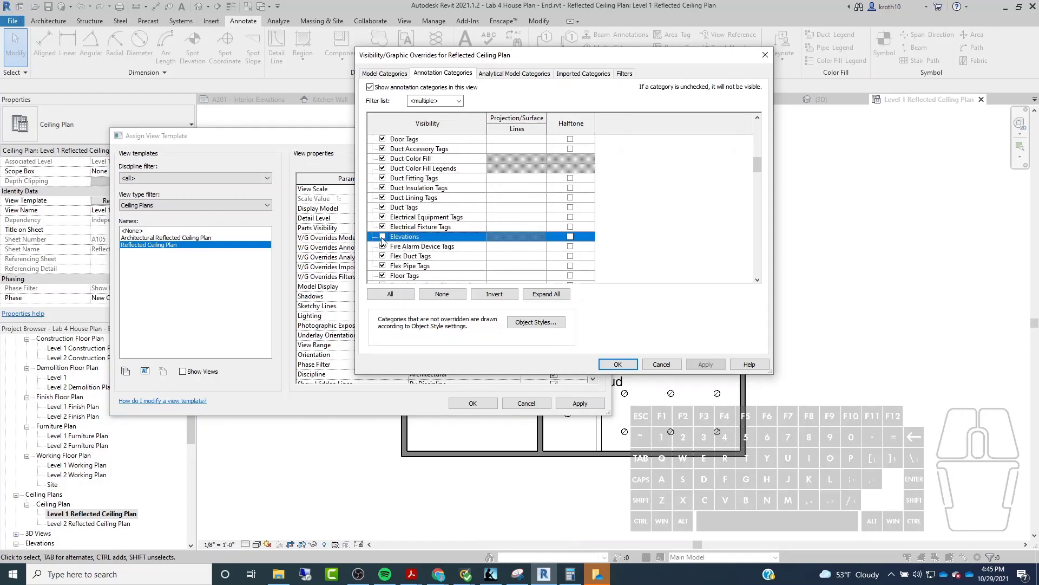
pyautogui.click(705, 363)
pyautogui.click(617, 364)
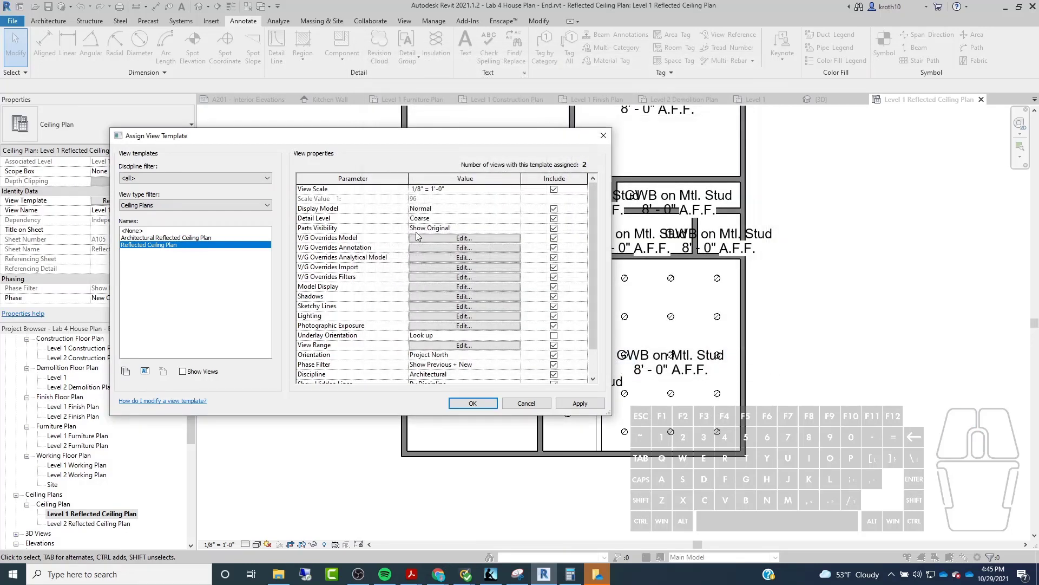
# Step: Set the Reflected Ceiling Plan template's View Scale to 1/4" = 1'-0" and apply it
pyautogui.click(517, 190)
pyautogui.scroll(4, 452, 233)
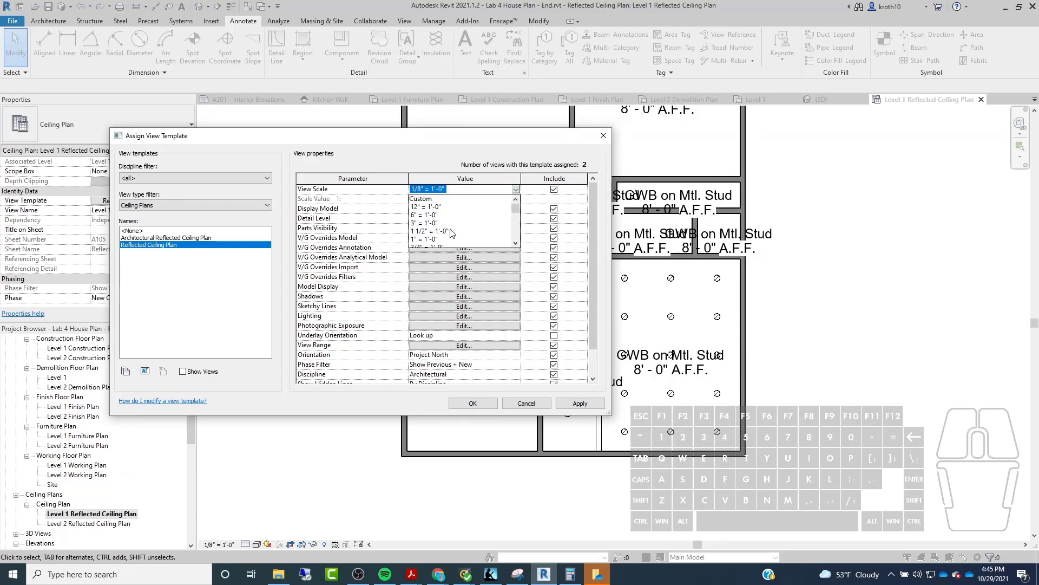
pyautogui.scroll(-2, 449, 228)
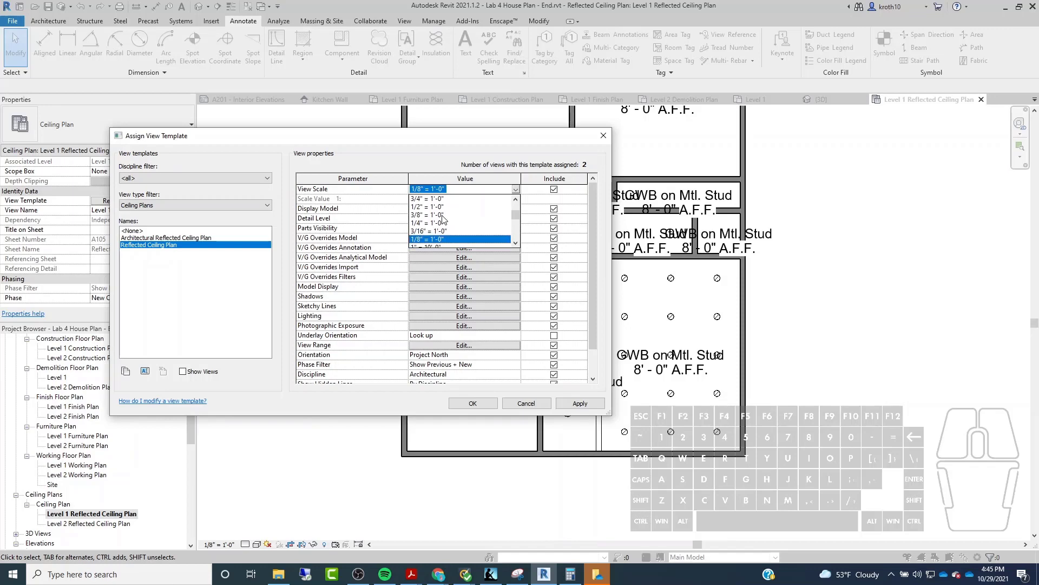
pyautogui.click(441, 238)
pyautogui.click(574, 403)
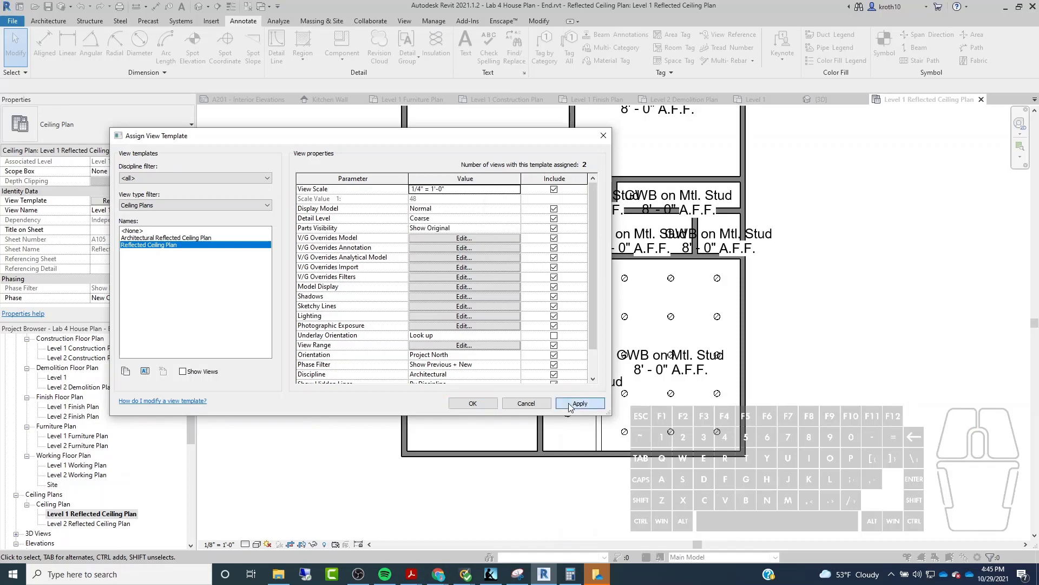
# Step: Close the view template settings and delete the ceiling tag overlapping the hallway wall beside the lower of the two stacked small rooms
pyautogui.click(473, 402)
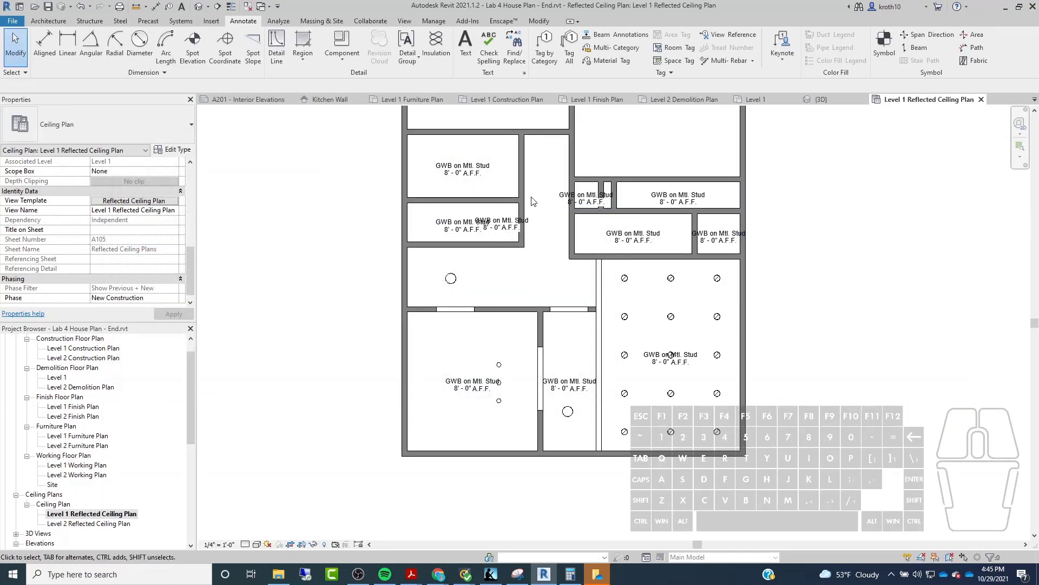
pyautogui.scroll(1, 489, 195)
pyautogui.click(517, 232)
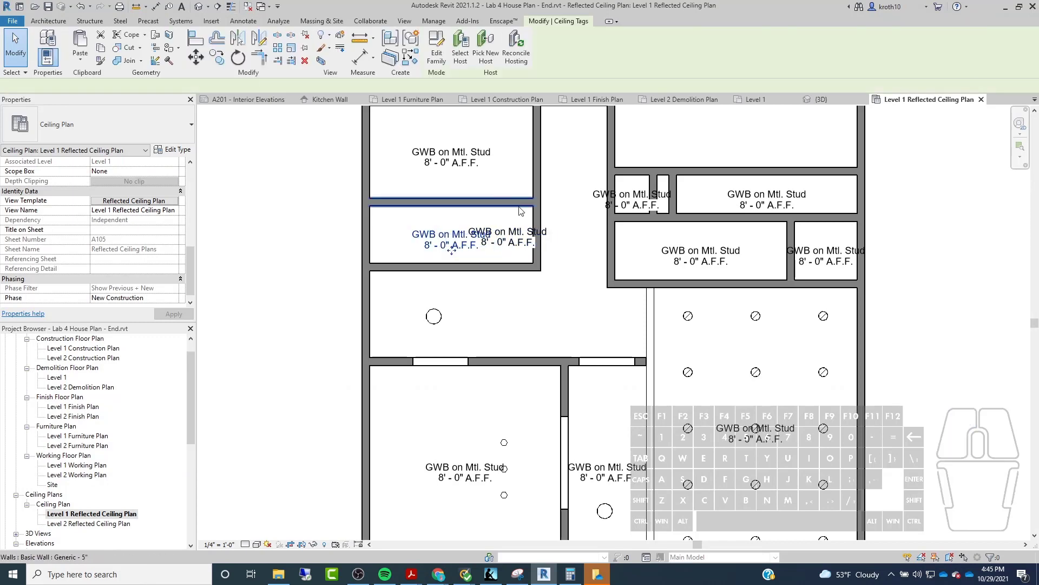
pyautogui.scroll(2, 516, 222)
pyautogui.click(515, 232)
pyautogui.scroll(-2, 520, 243)
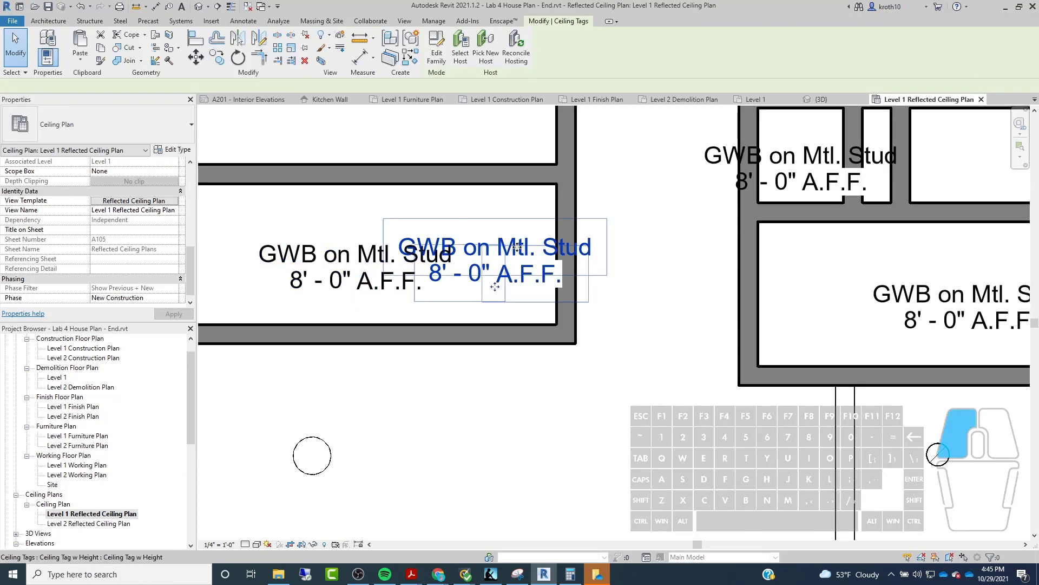
pyautogui.moveTo(520, 243); pyautogui.dragTo(537, 193)
pyautogui.scroll(-3, 505, 320)
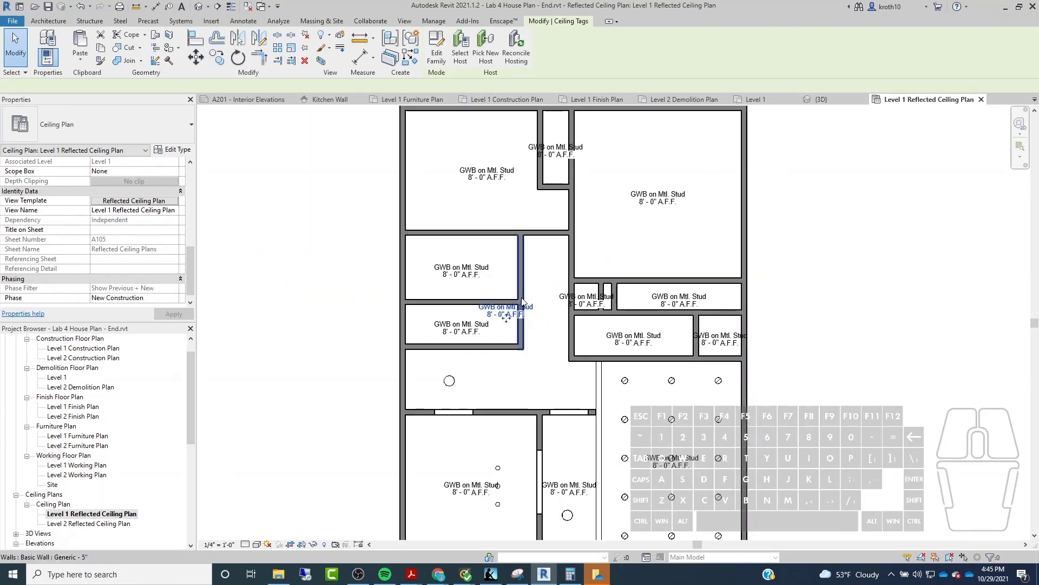
pyautogui.scroll(1, 521, 298)
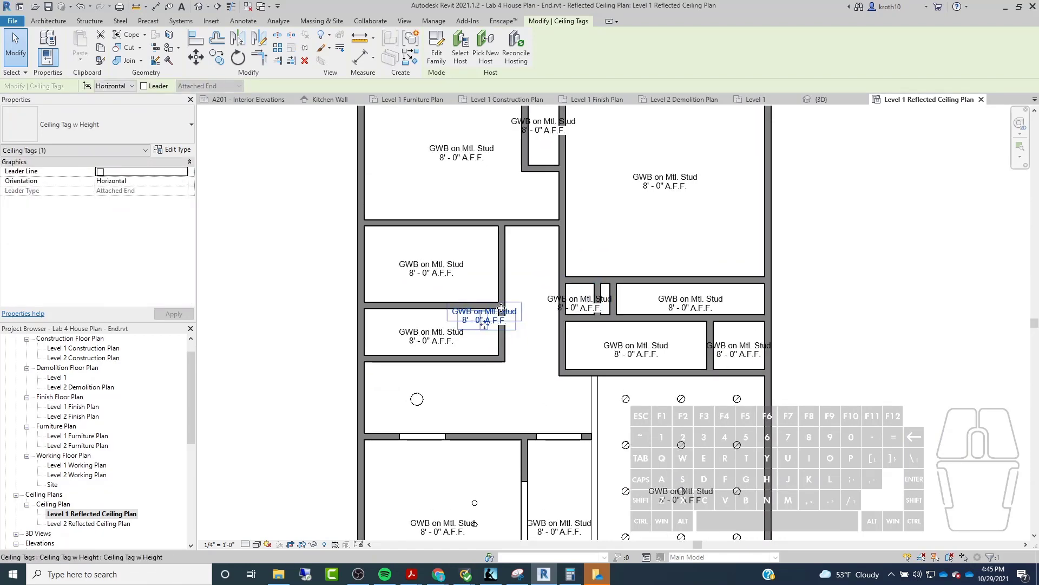
pyautogui.press('Delete')
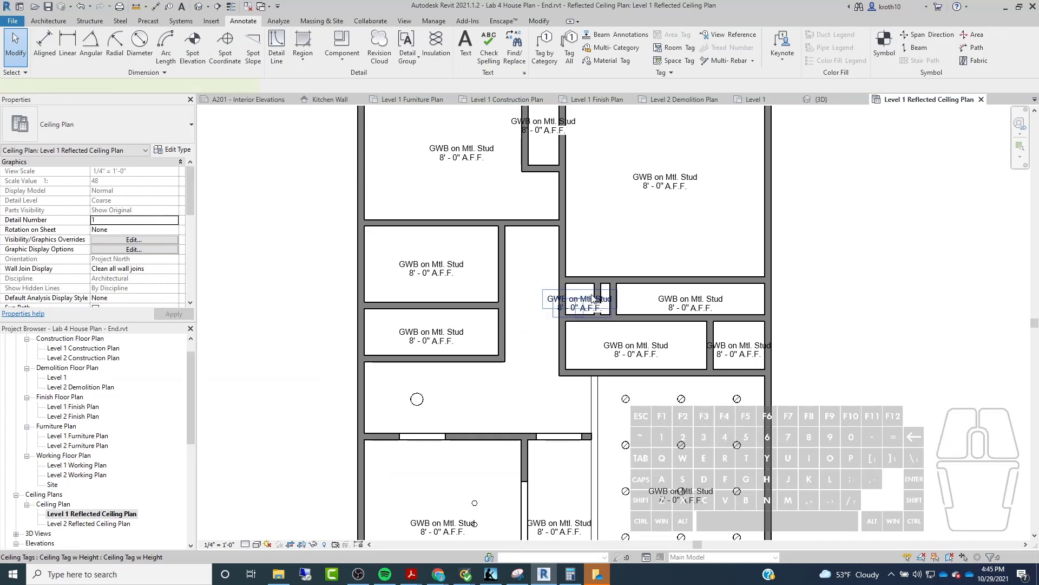
# Step: Delete the ceiling tags over the two narrow closets and in the small corner room above the downlight room
pyautogui.click(594, 300)
pyautogui.scroll(2, 594, 300)
pyautogui.press('Delete')
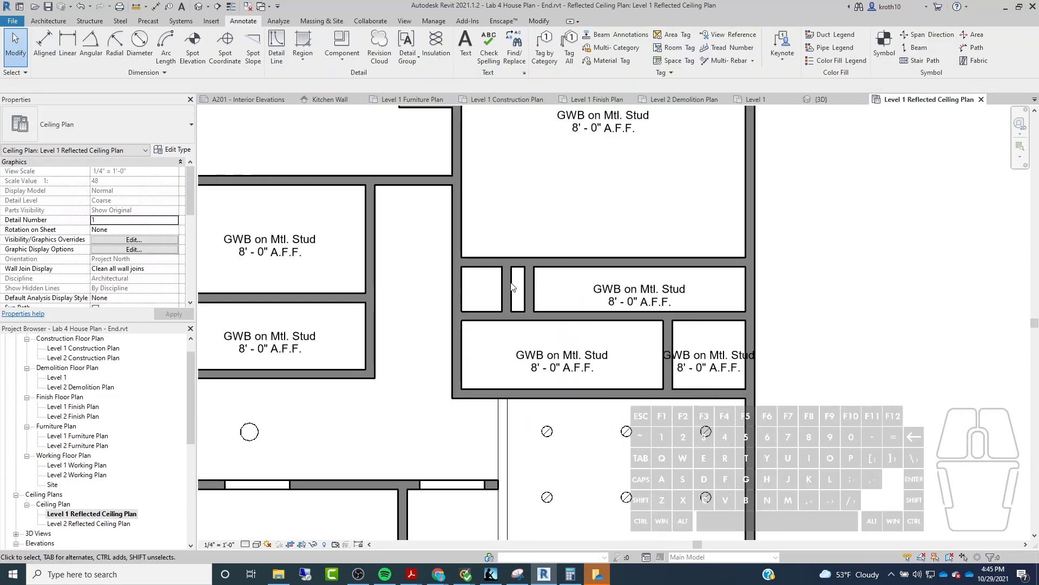
pyautogui.click(709, 361)
pyautogui.scroll(-2, 536, 289)
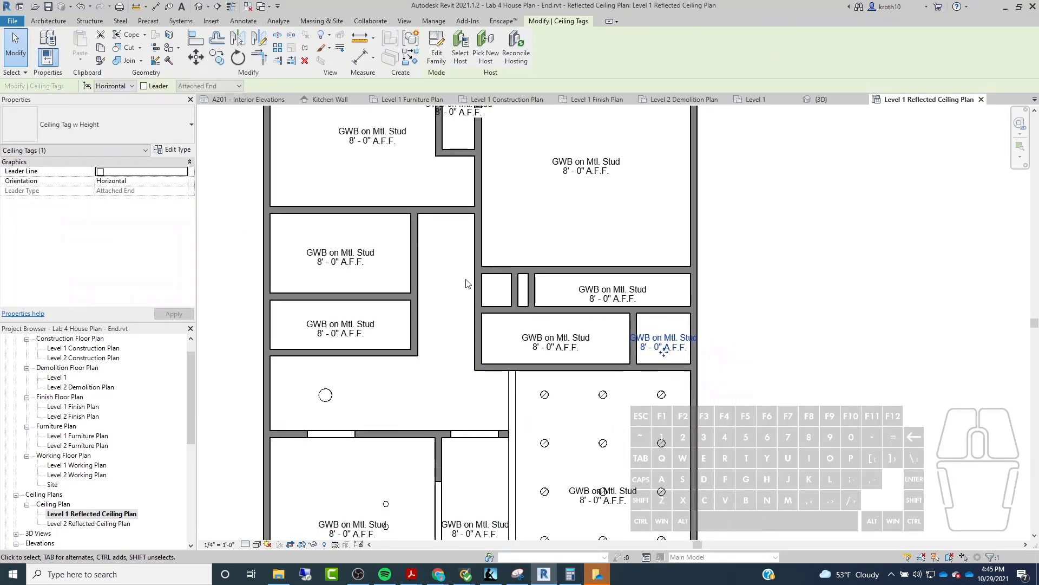
pyautogui.moveTo(467, 283); pyautogui.dragTo(487, 274, button='middle')
pyautogui.scroll(3, 661, 315)
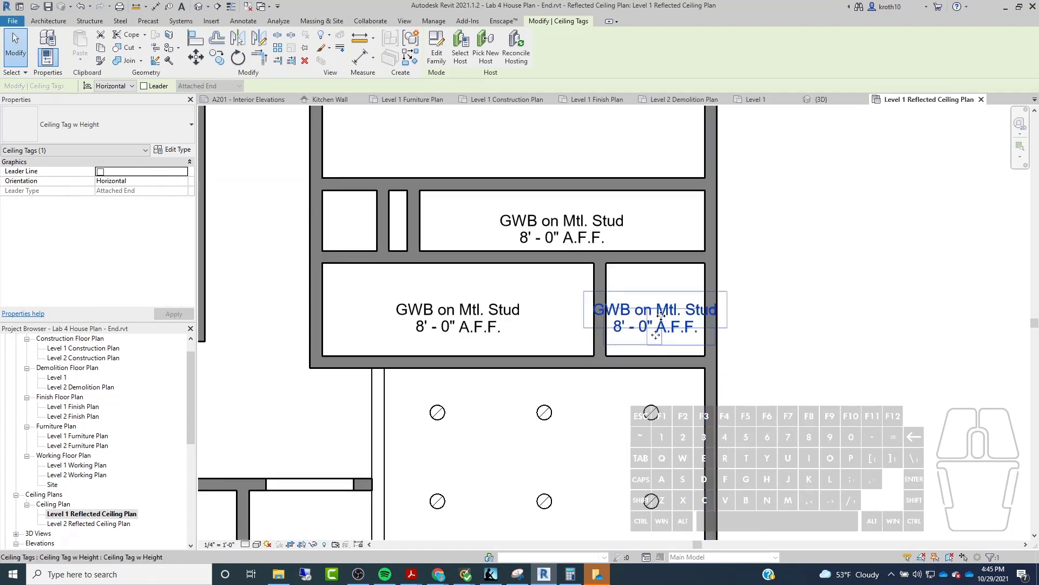
pyautogui.scroll(-2, 569, 280)
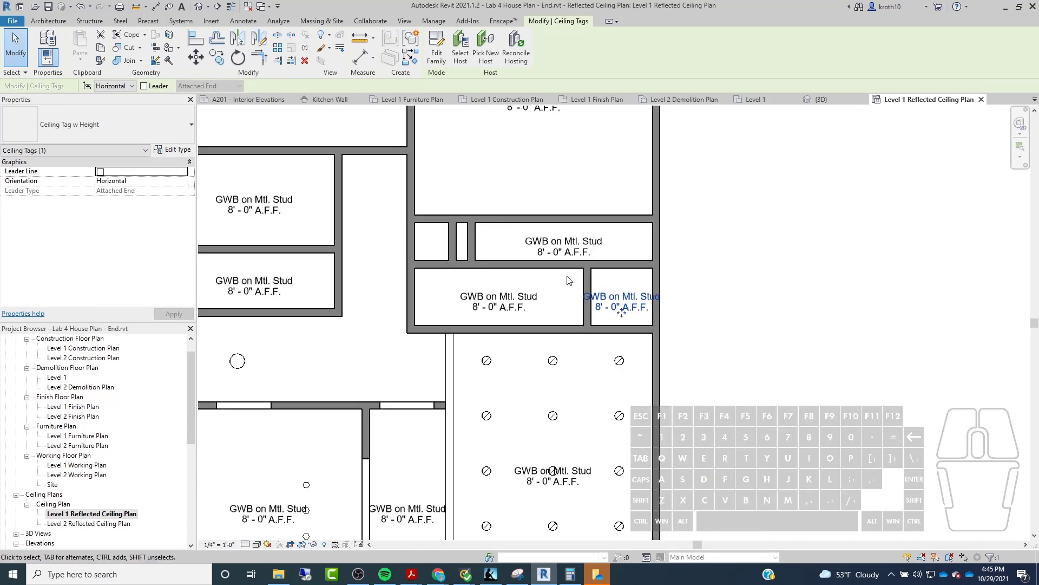
pyautogui.press('Escape')
pyautogui.scroll(-1, 590, 465)
pyautogui.moveTo(420, 471)
pyautogui.mouseDown(button='middle')
pyautogui.moveTo(517, 467)
pyautogui.moveTo(528, 521)
pyautogui.mouseUp(button='middle')
# Step: Delete the ceiling tags in the narrow upper closet and the two long rooms between the large upper room and downlight room
pyautogui.click(552, 198)
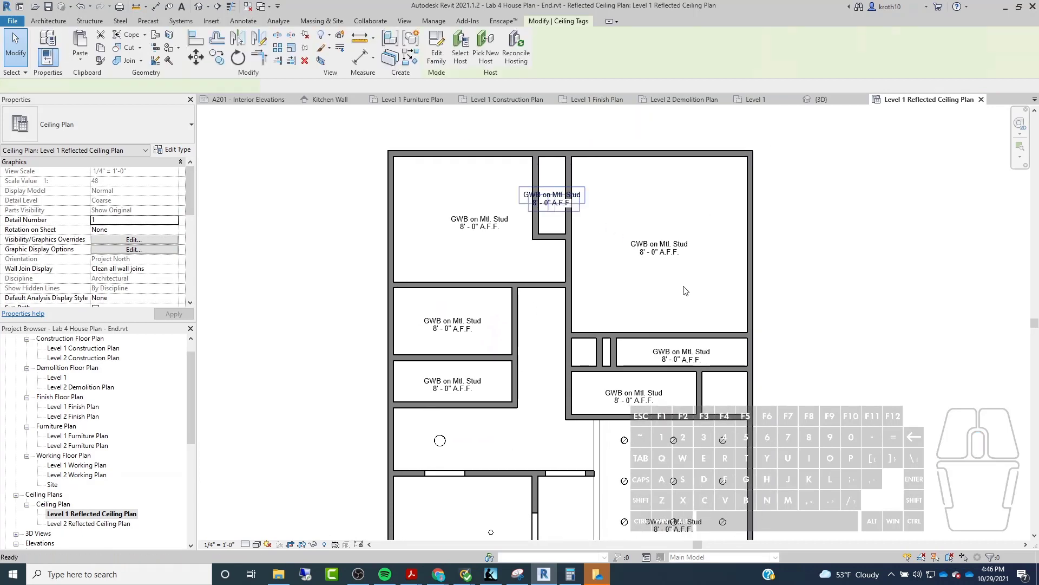
pyautogui.press('Escape')
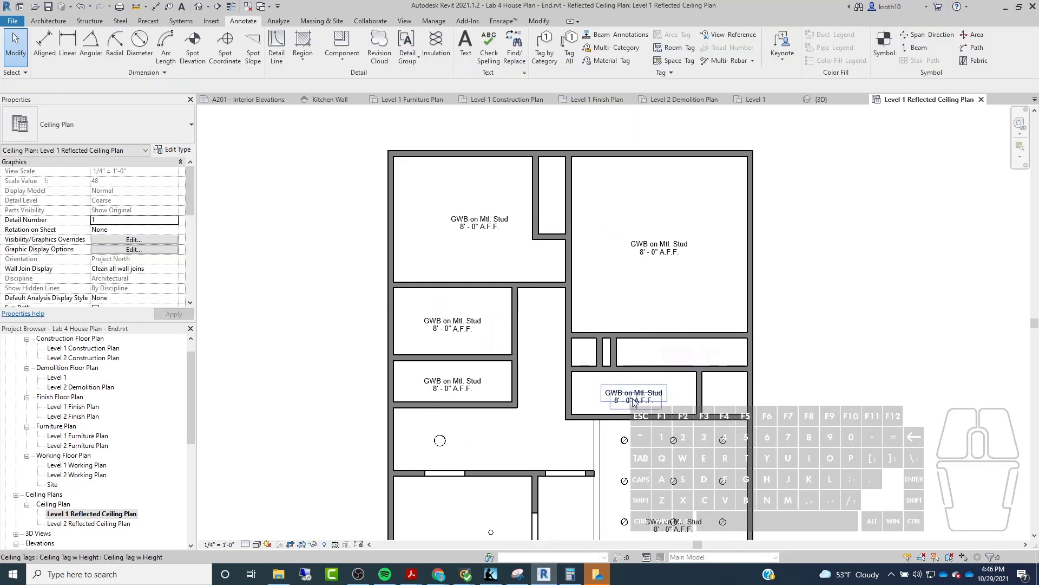
pyautogui.scroll(-1, 683, 355)
pyautogui.moveTo(466, 334); pyautogui.dragTo(475, 188, button='middle')
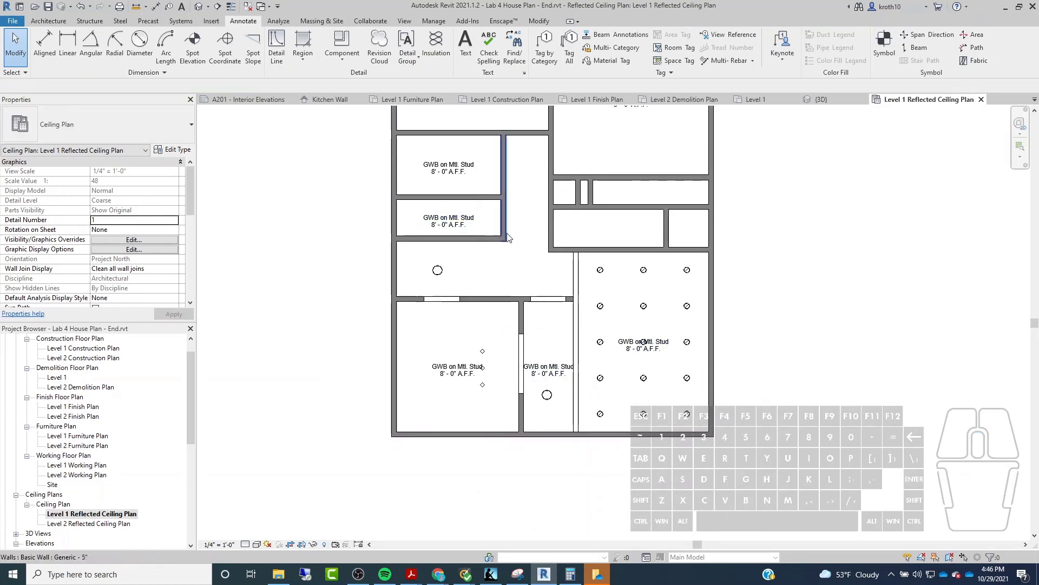
pyautogui.moveTo(538, 189); pyautogui.dragTo(470, 280, button='middle')
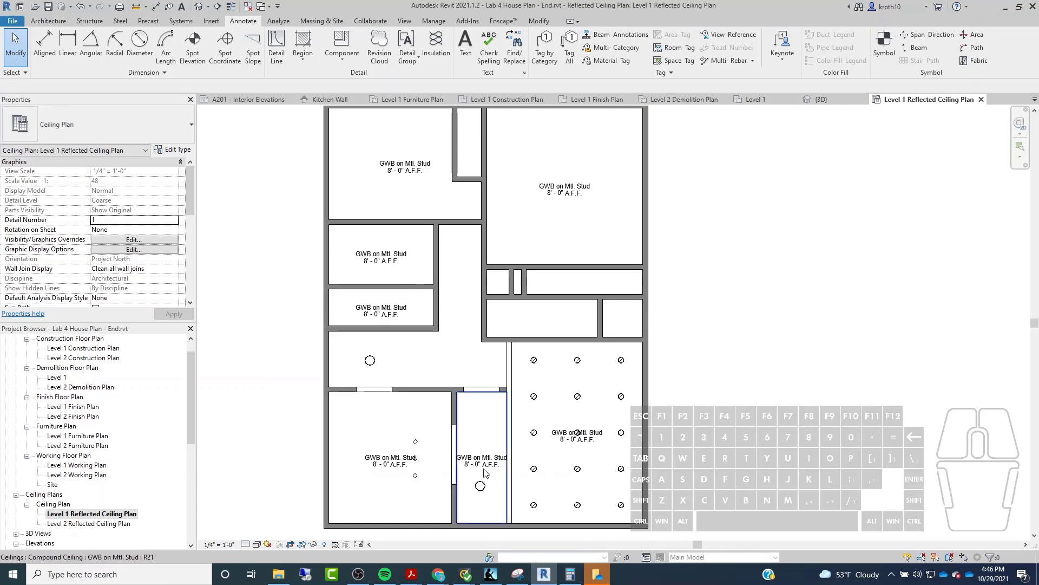
pyautogui.middleClick(450, 329)
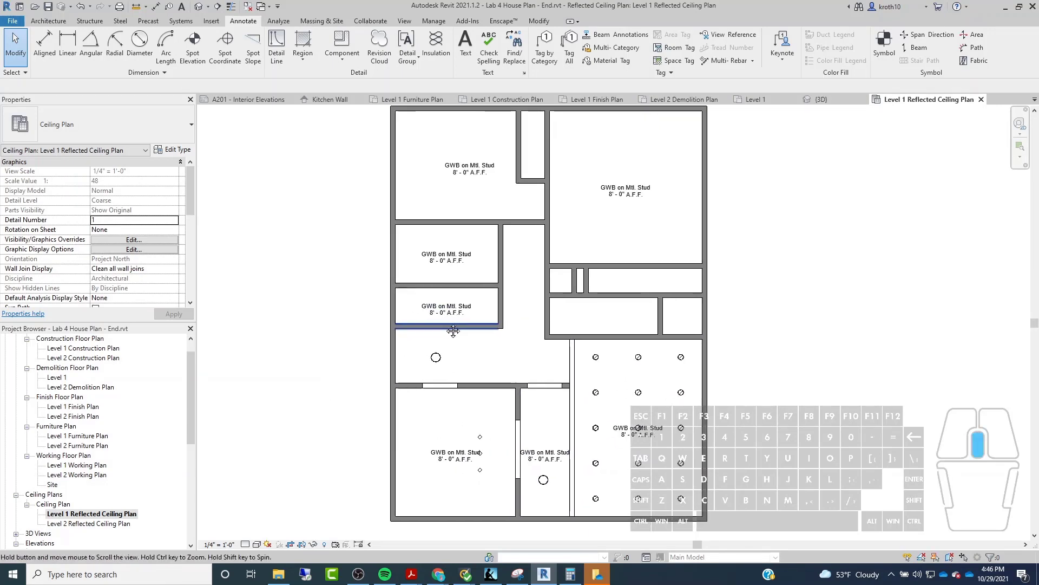
# Step: Inspect the type properties of the ceiling tag in the large room next to the narrow upper closet
pyautogui.scroll(2, 459, 161)
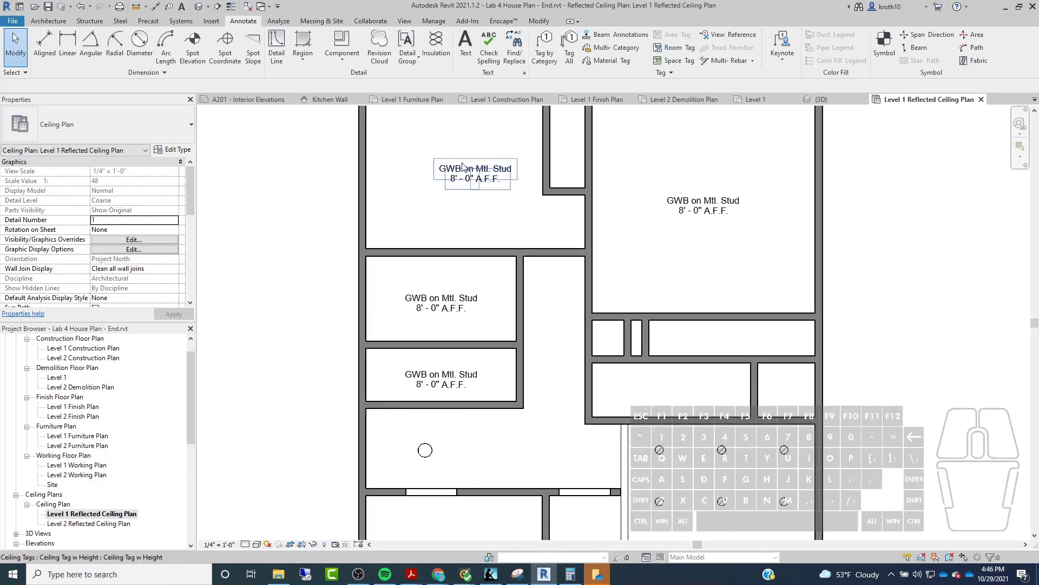
pyautogui.click(460, 165)
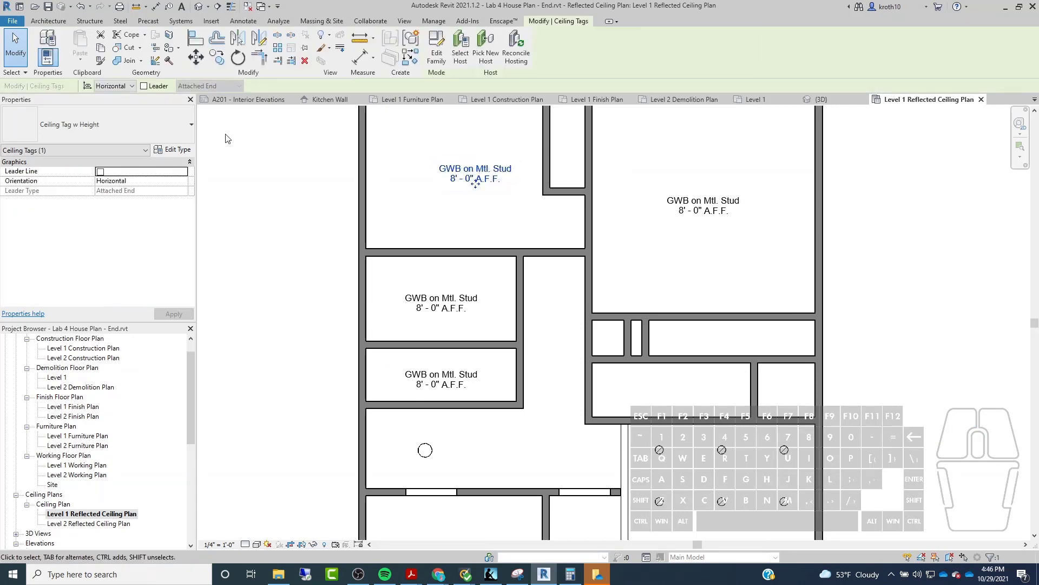
pyautogui.click(177, 153)
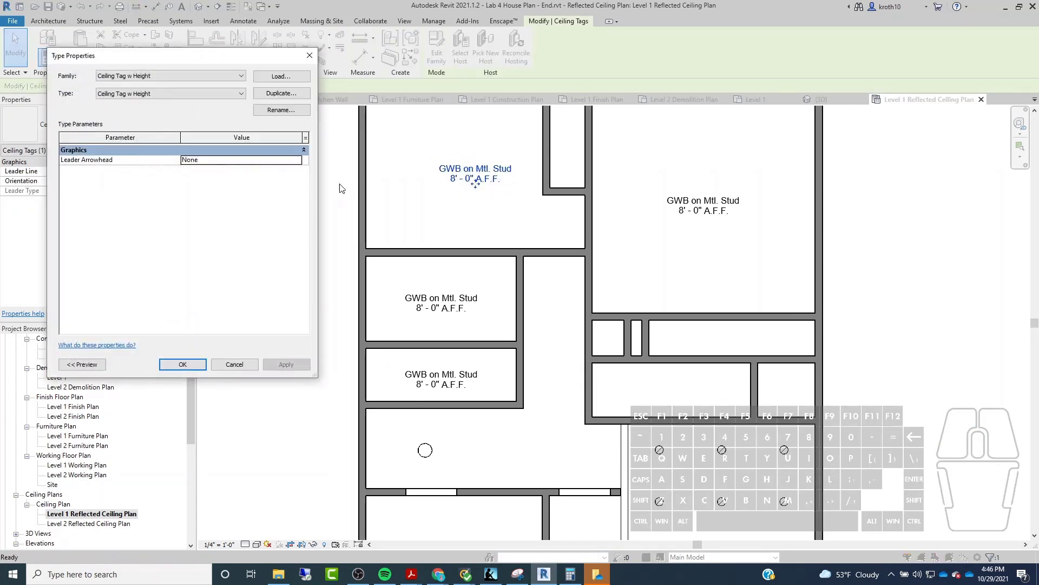
pyautogui.press('Escape')
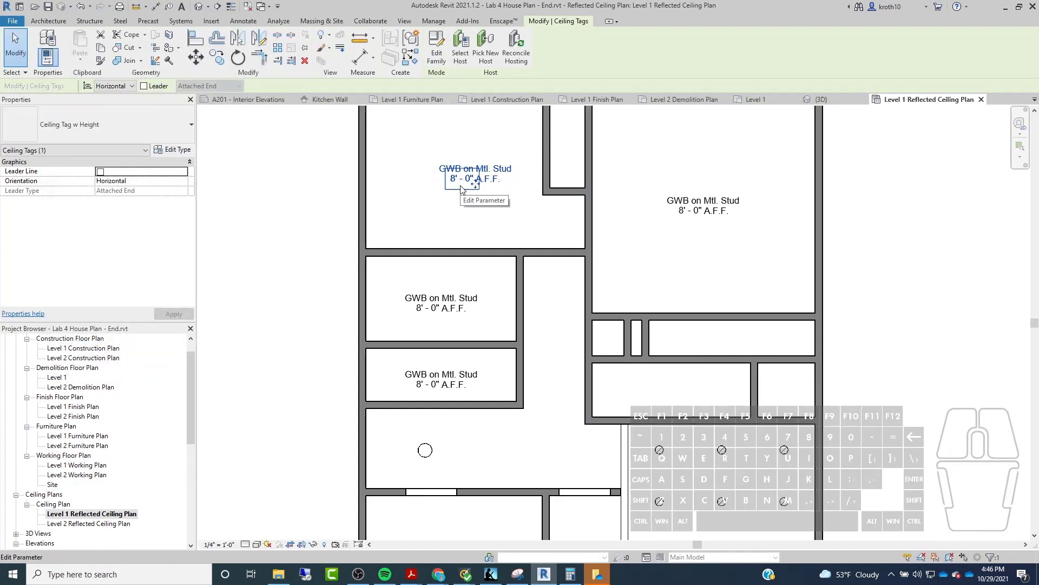
pyautogui.click(856, 309)
pyautogui.scroll(-3, 644, 259)
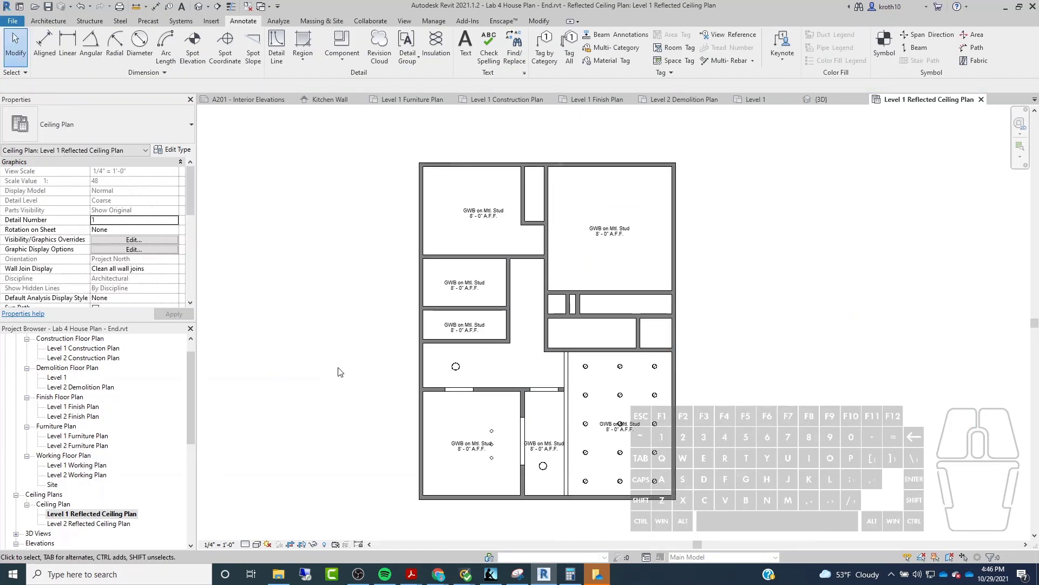
# Step: Move the ceiling tag in the downlight room down between two rows of light fixtures
pyautogui.scroll(4, 639, 423)
pyautogui.click(623, 433)
pyautogui.scroll(-2, 604, 401)
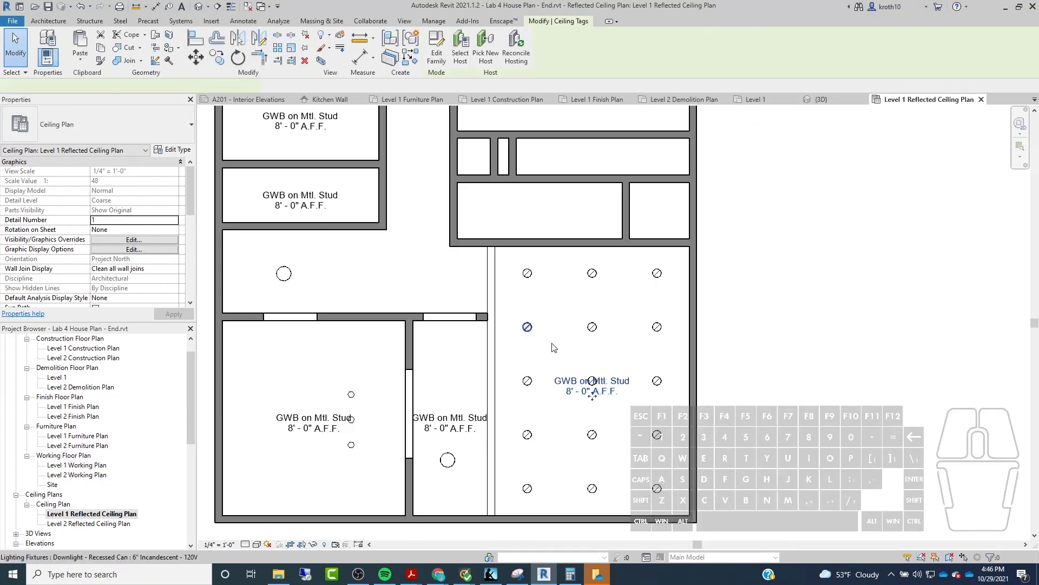
pyautogui.scroll(1, 603, 401)
pyautogui.click(596, 398)
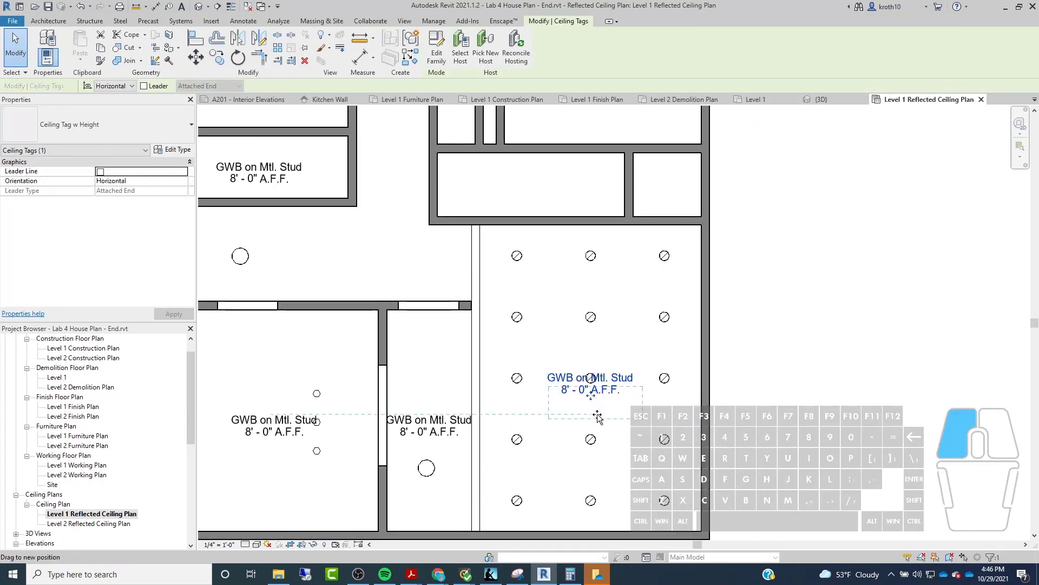
pyautogui.moveTo(597, 416); pyautogui.dragTo(597, 416)
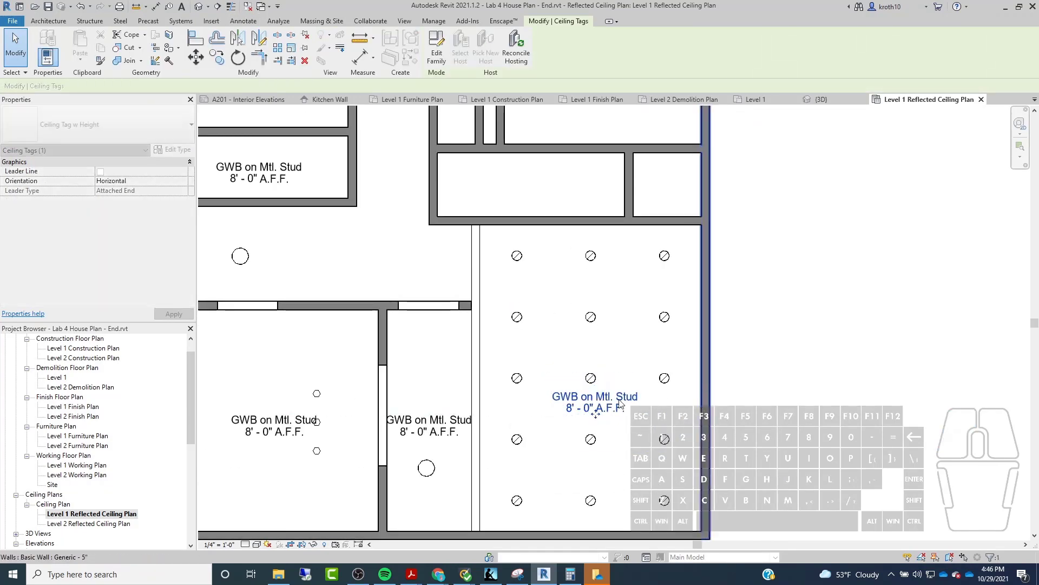
# Step: Nudge the ceiling tag in the lower-left room leftward, clear of the three pendant fixtures
pyautogui.click(302, 430)
pyautogui.press('Left')
pyautogui.press('Left')
pyautogui.press('Left')
pyautogui.press('Left')
pyautogui.press('Left')
pyautogui.press('Left')
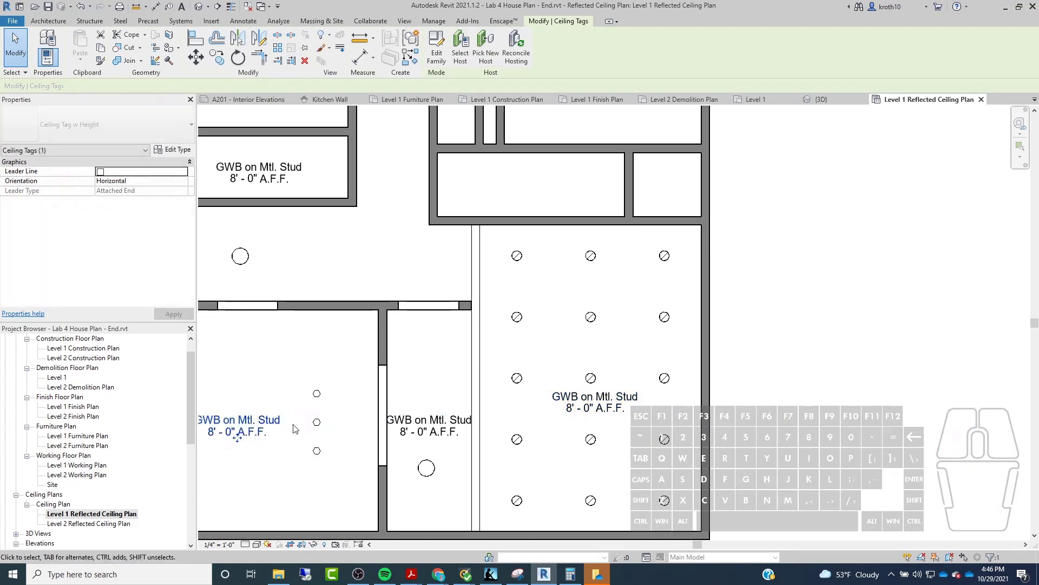
pyautogui.press('Escape')
pyautogui.scroll(-2, 627, 377)
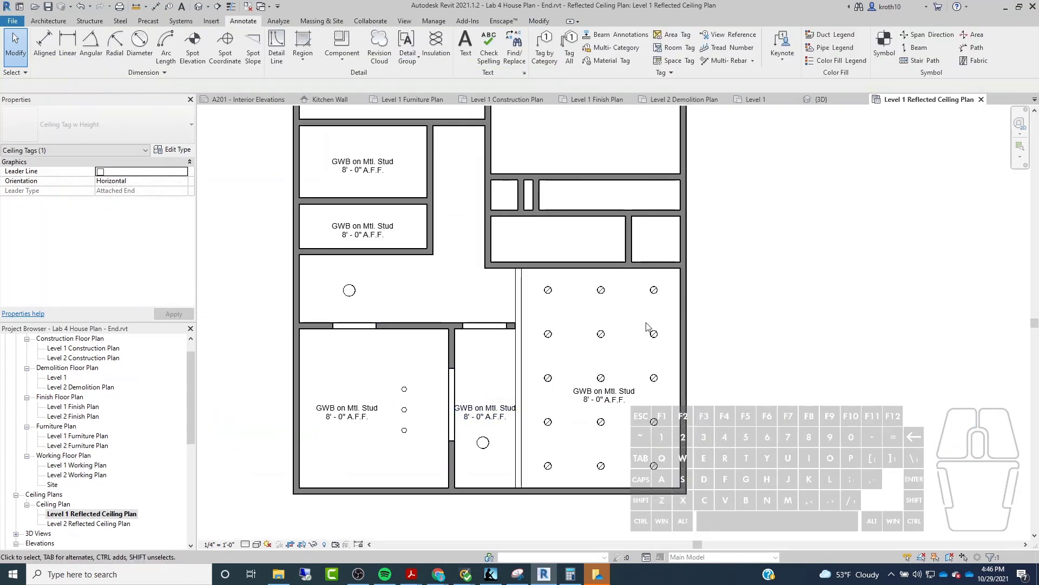
pyautogui.moveTo(347, 290); pyautogui.dragTo(464, 294, button='middle')
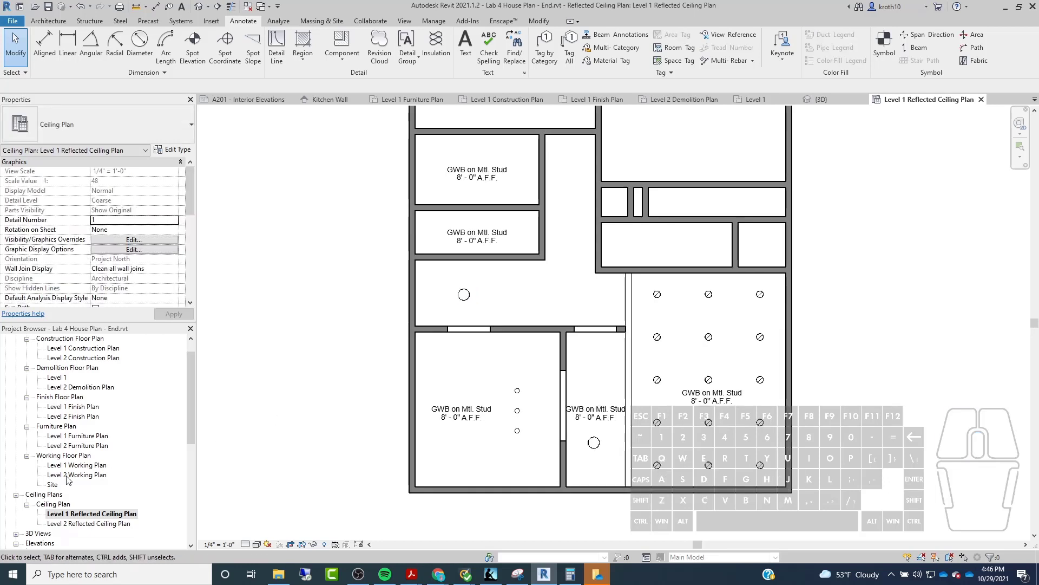
# Step: Try to batch print all sheets of the project, A101 through A501, and cancel the print job
pyautogui.scroll(-8, 69, 481)
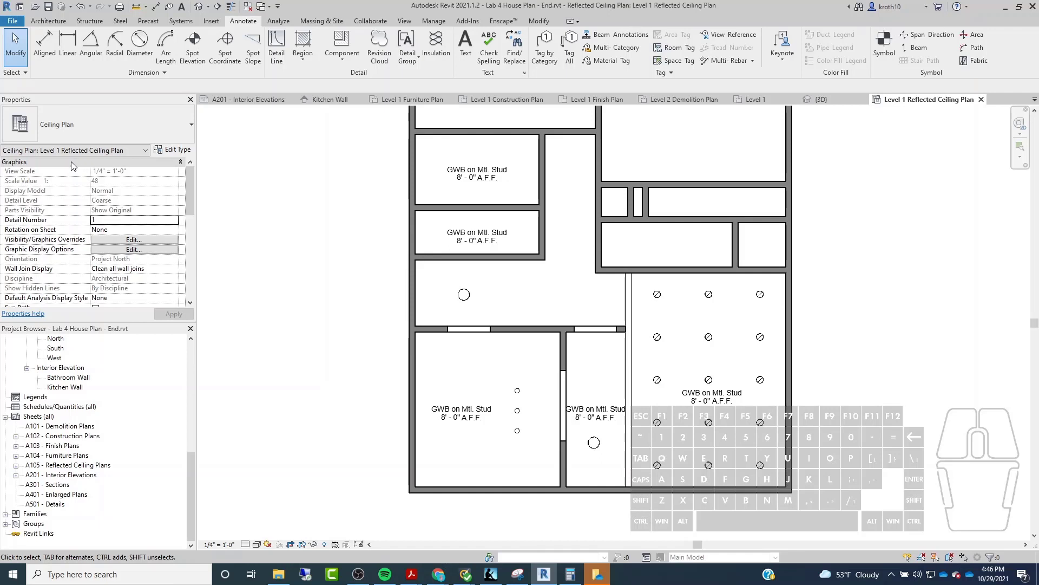
pyautogui.click(12, 21)
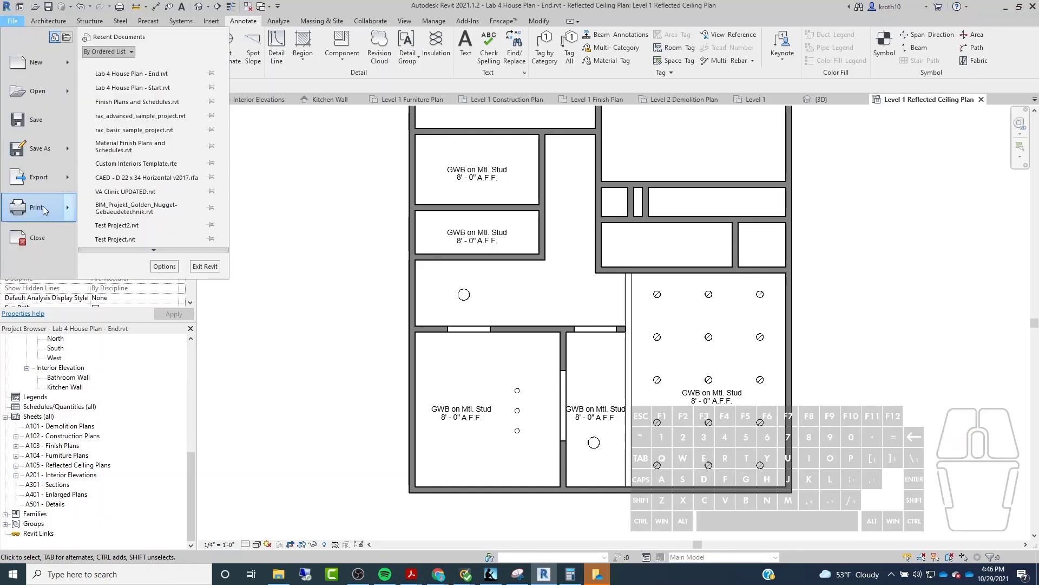
pyautogui.moveTo(68, 200)
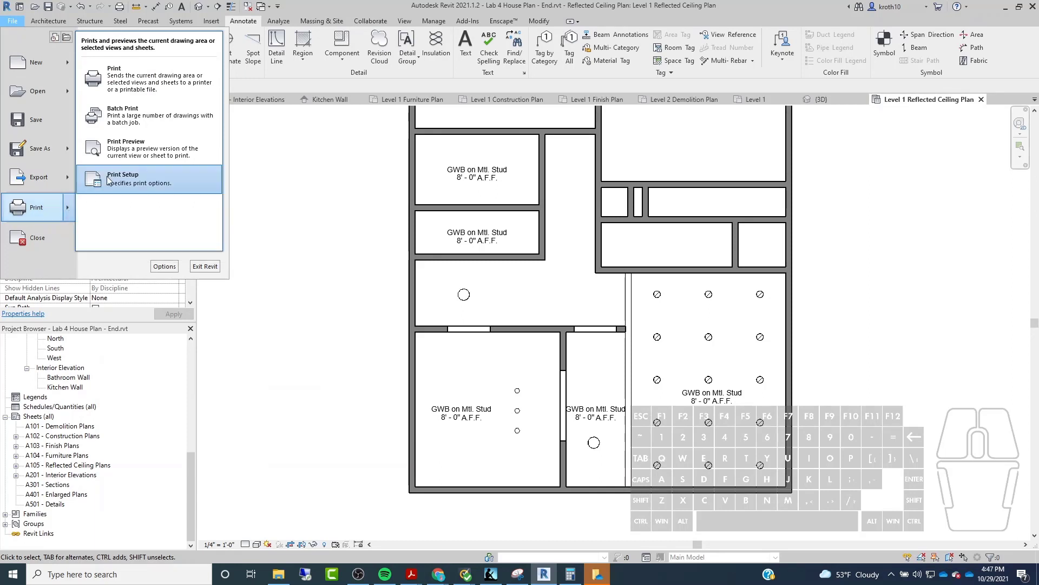
pyautogui.click(167, 122)
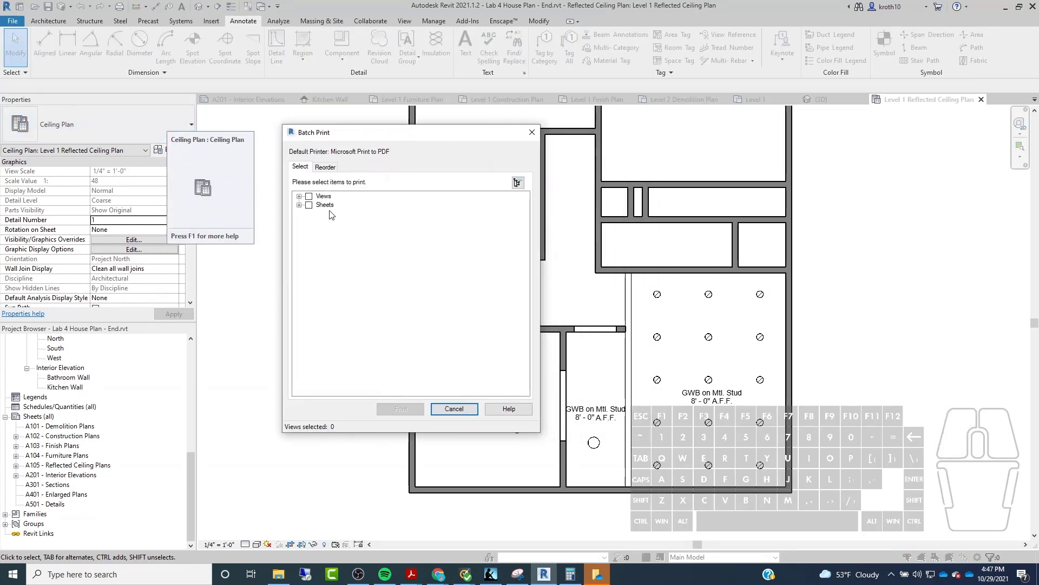
pyautogui.click(309, 205)
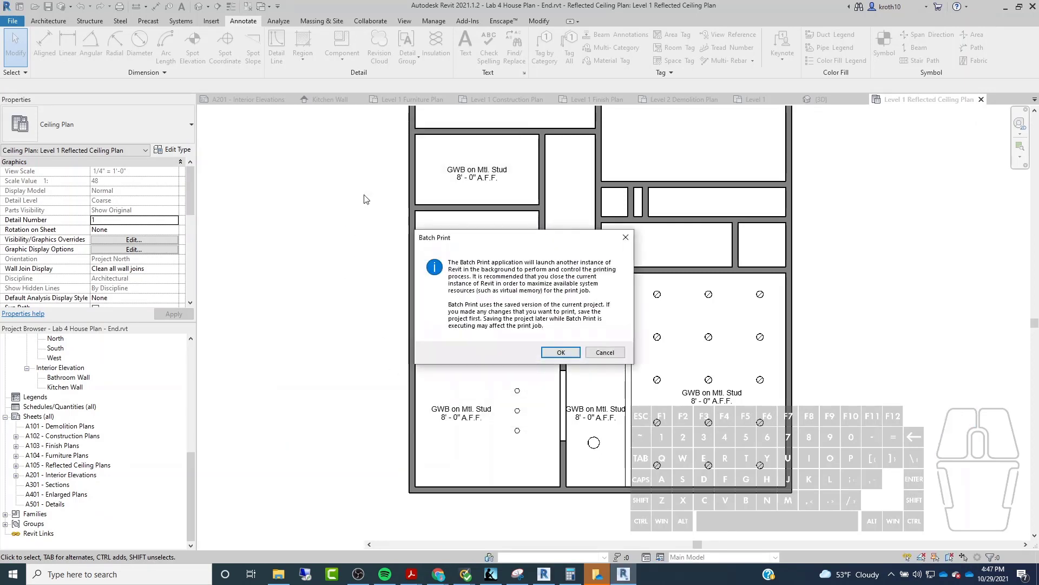
pyautogui.click(560, 354)
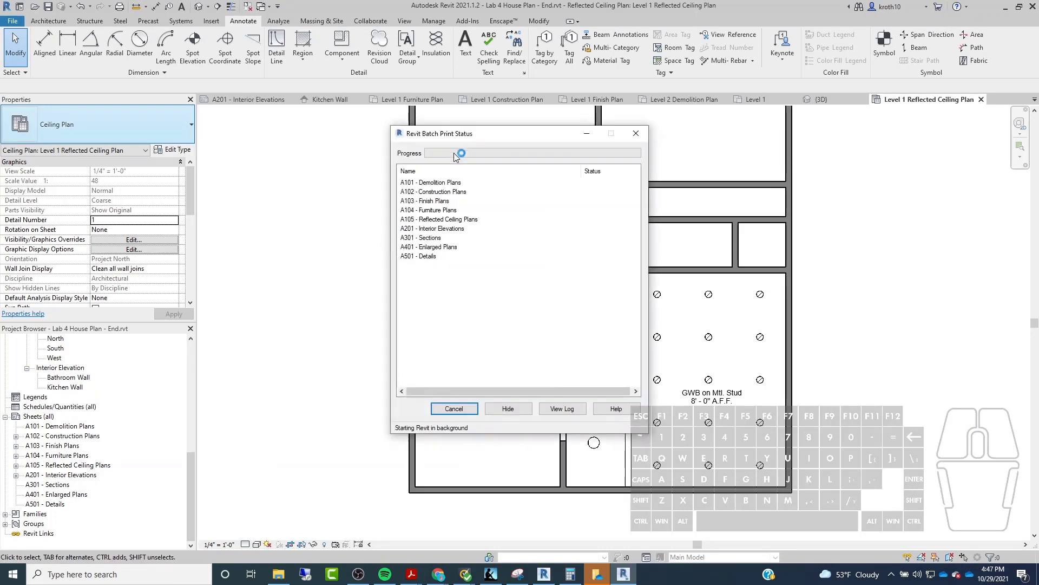
pyautogui.moveTo(470, 136); pyautogui.dragTo(392, 136)
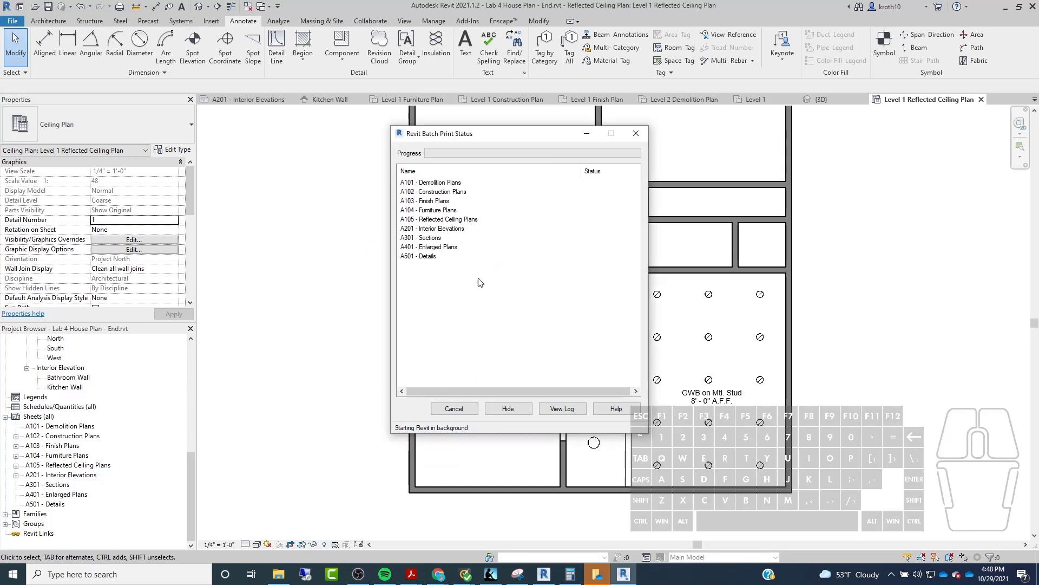
pyautogui.click(454, 409)
pyautogui.click(567, 334)
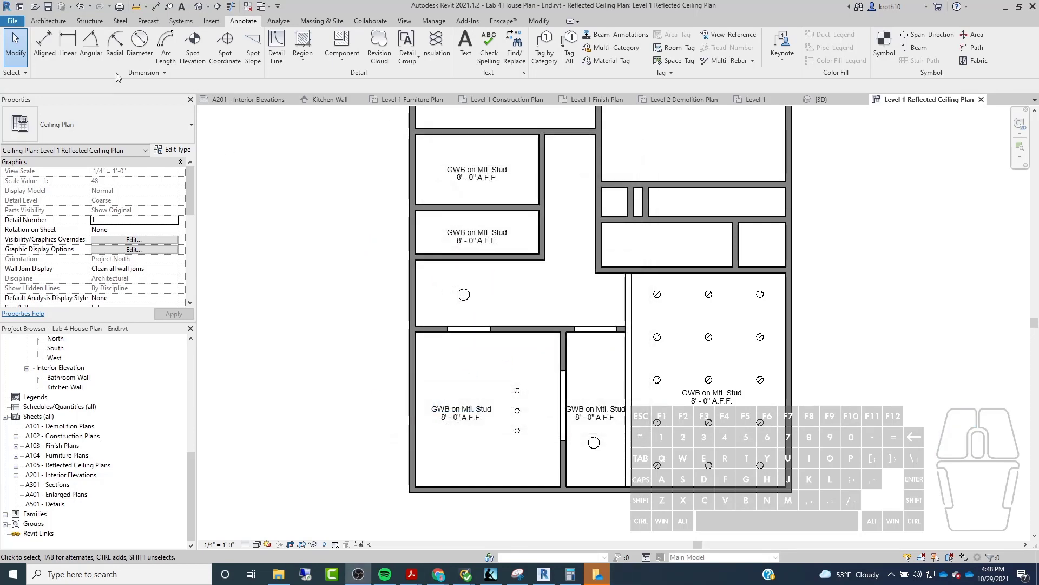
# Step: Start a regular print of the project with Adobe PDF as the printer
pyautogui.click(13, 20)
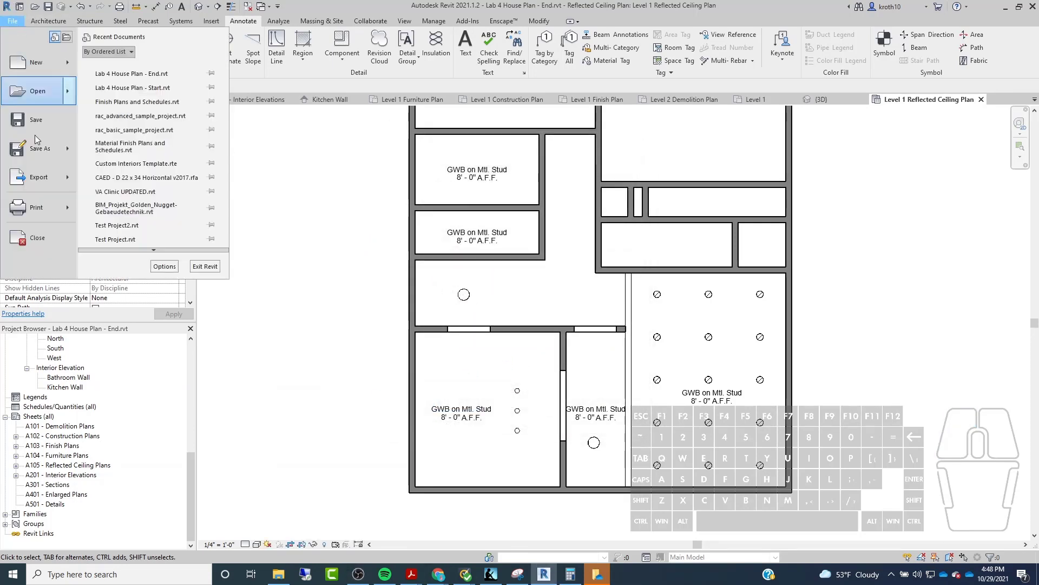
pyautogui.moveTo(73, 217)
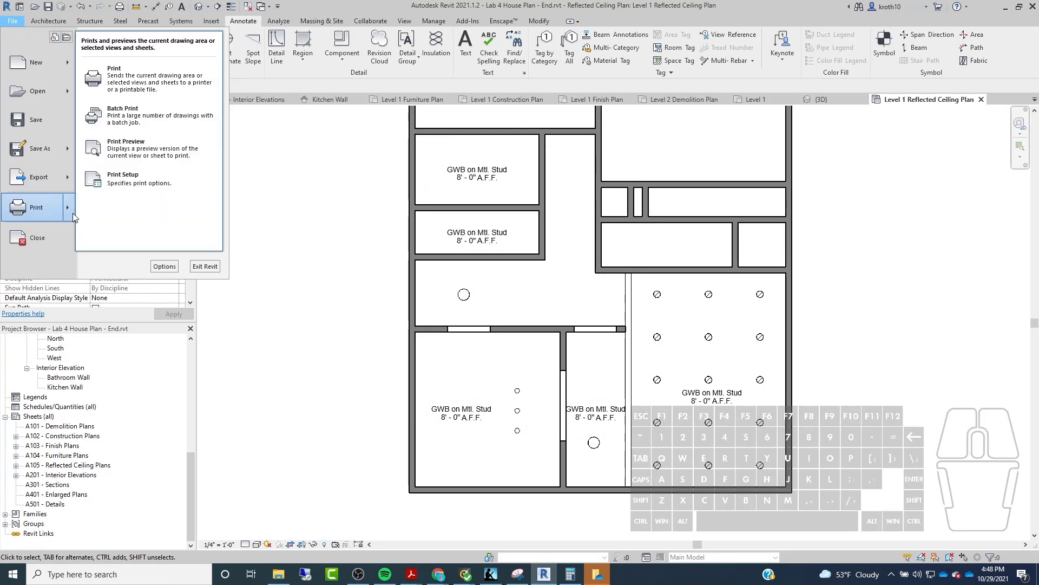
pyautogui.click(141, 68)
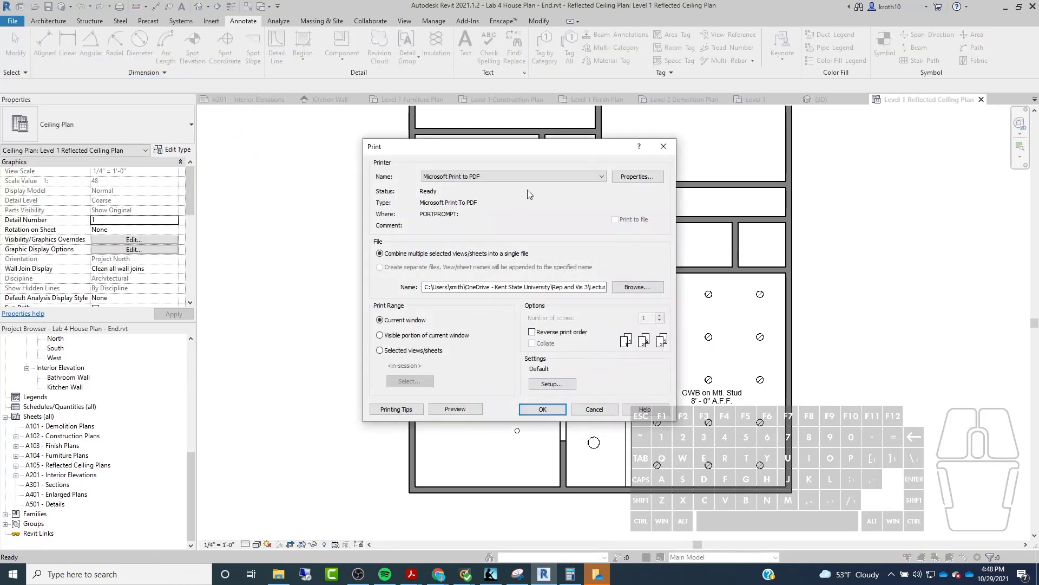
pyautogui.click(534, 175)
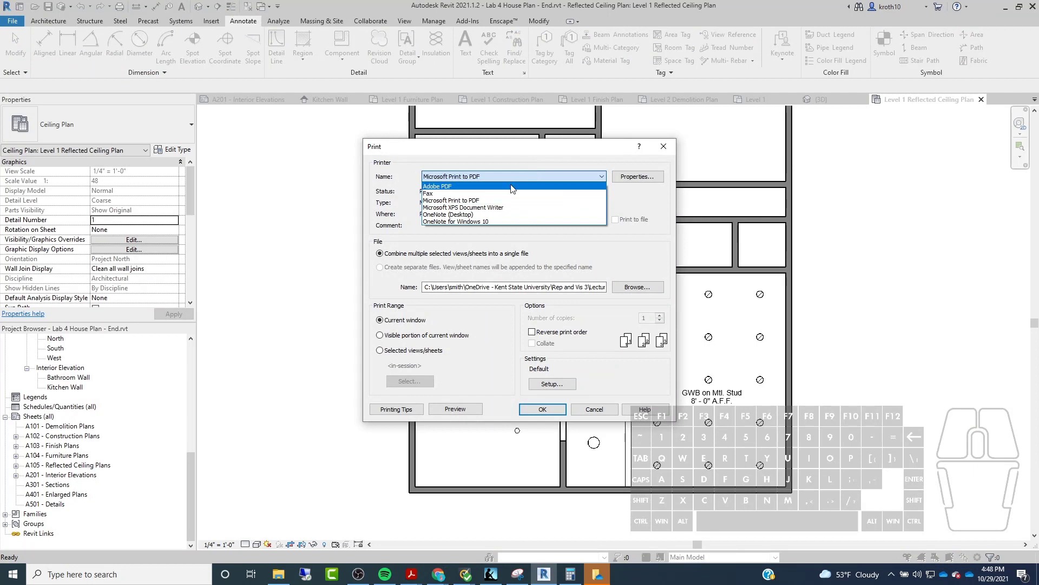
pyautogui.click(479, 186)
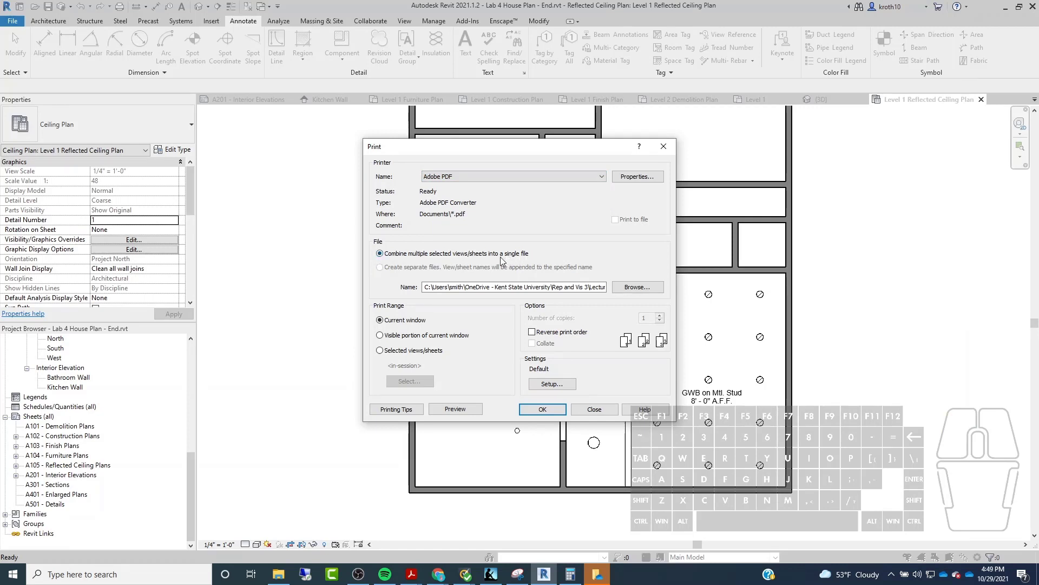
# Step: Set the print range to selected views/sheets, include sheet A101 - Demolition Plans, and list only sheets without views
pyautogui.click(381, 351)
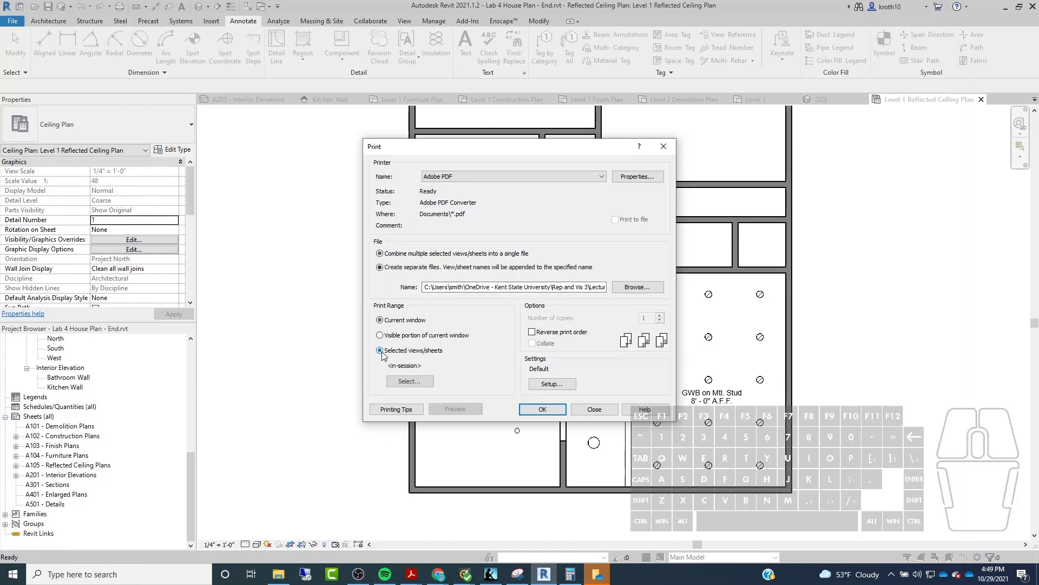
pyautogui.click(412, 384)
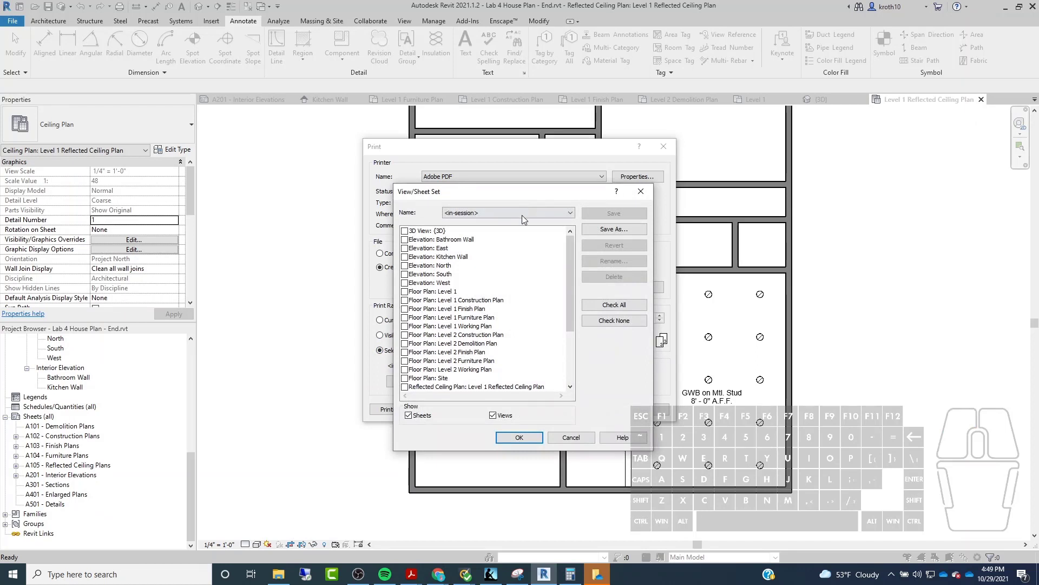
pyautogui.click(522, 215)
pyautogui.click(521, 215)
pyautogui.moveTo(570, 255); pyautogui.dragTo(548, 371)
pyautogui.click(405, 318)
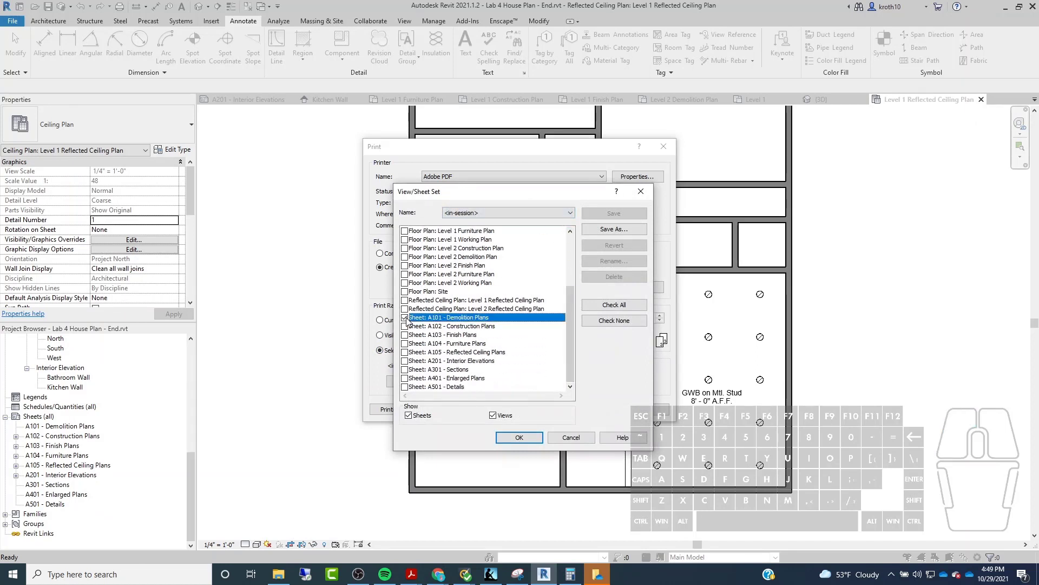
pyautogui.click(493, 415)
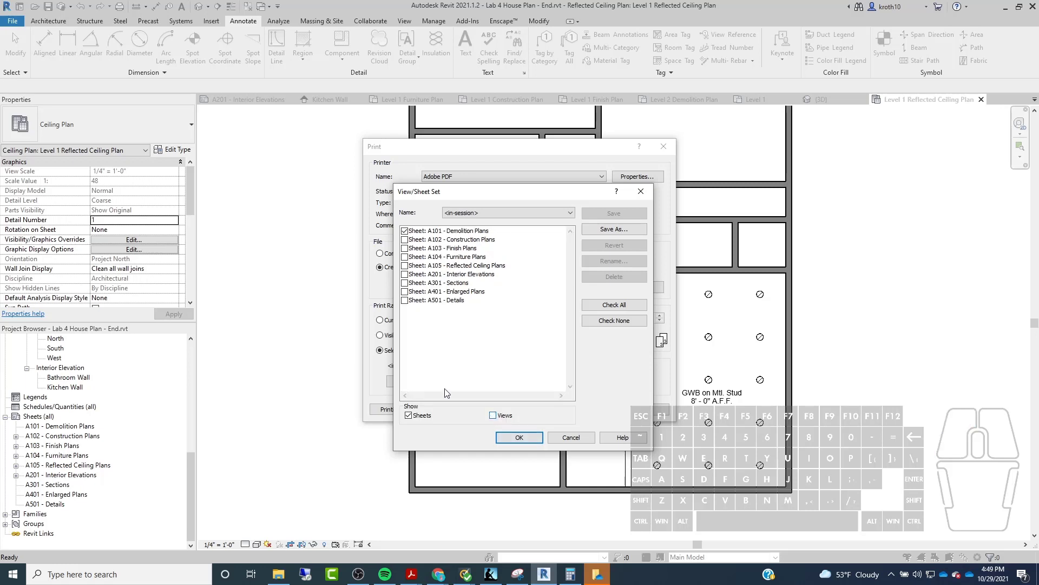
# Step: Add sheets A102 through A501 to the print selection and accept it without saving the set for future sessions
pyautogui.click(405, 240)
pyautogui.click(405, 248)
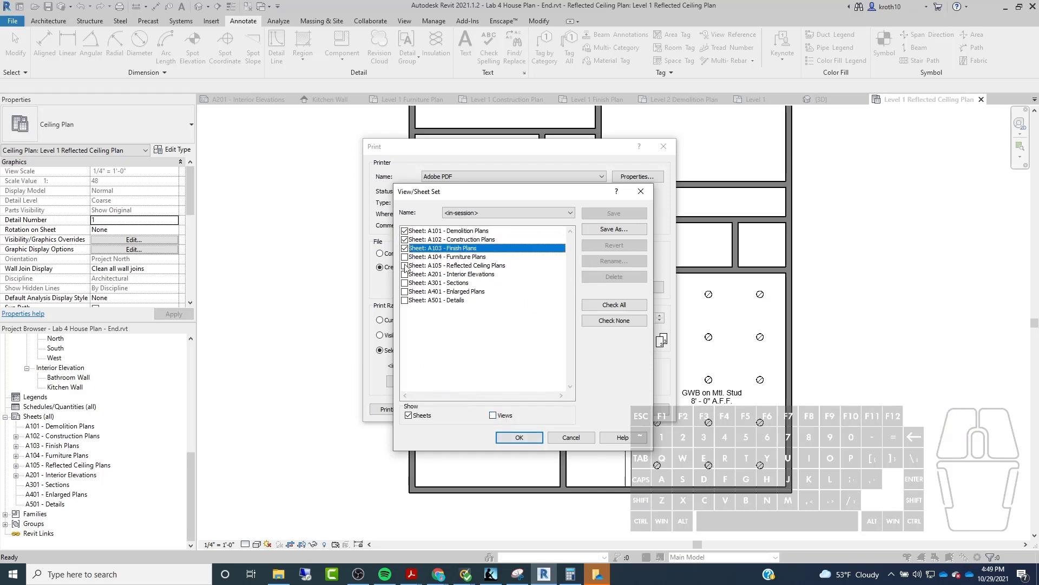
pyautogui.click(405, 256)
pyautogui.click(405, 265)
pyautogui.click(405, 274)
pyautogui.click(405, 291)
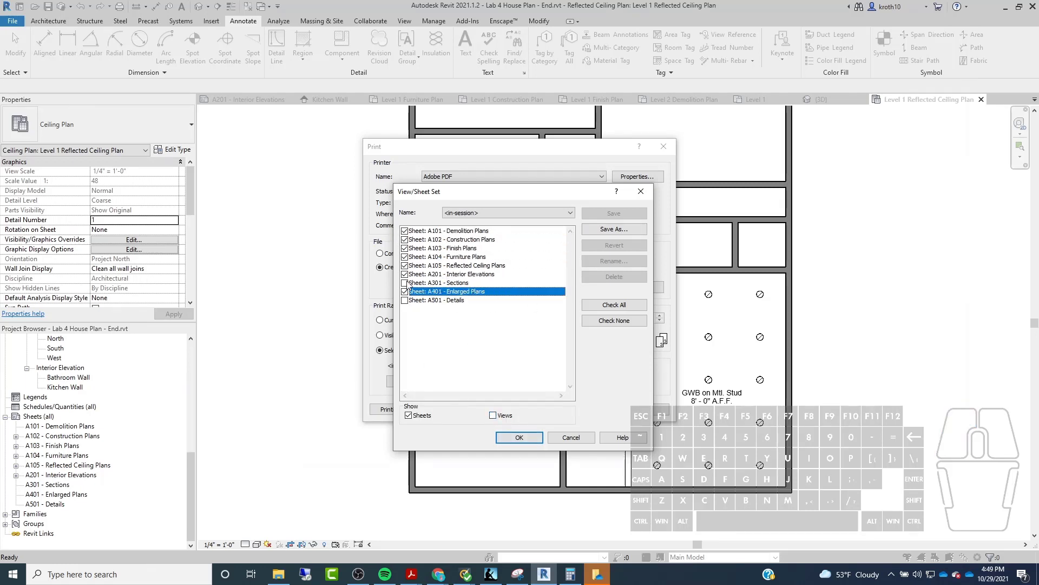
pyautogui.click(404, 282)
pyautogui.click(404, 300)
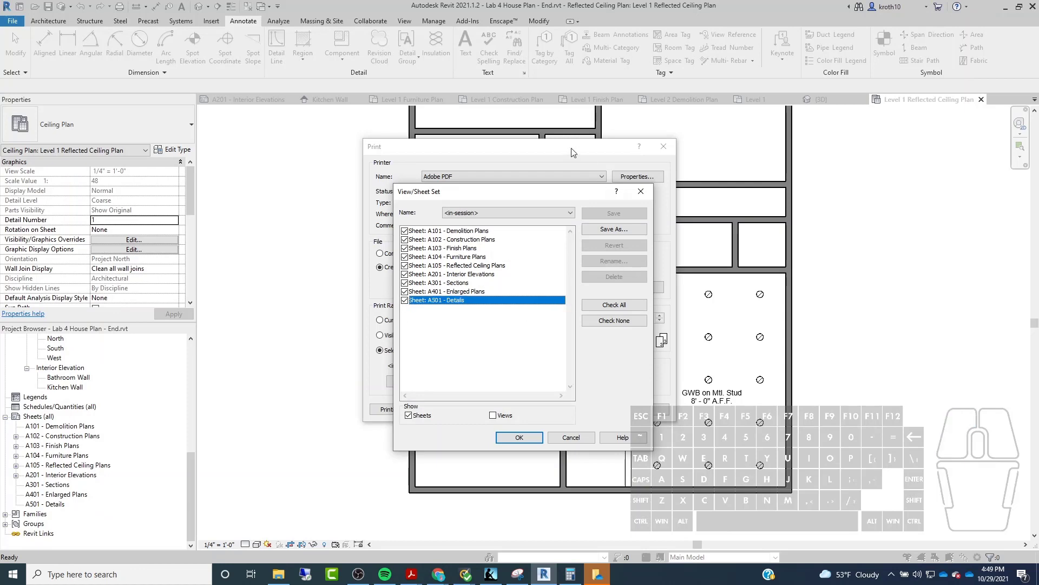
pyautogui.click(517, 438)
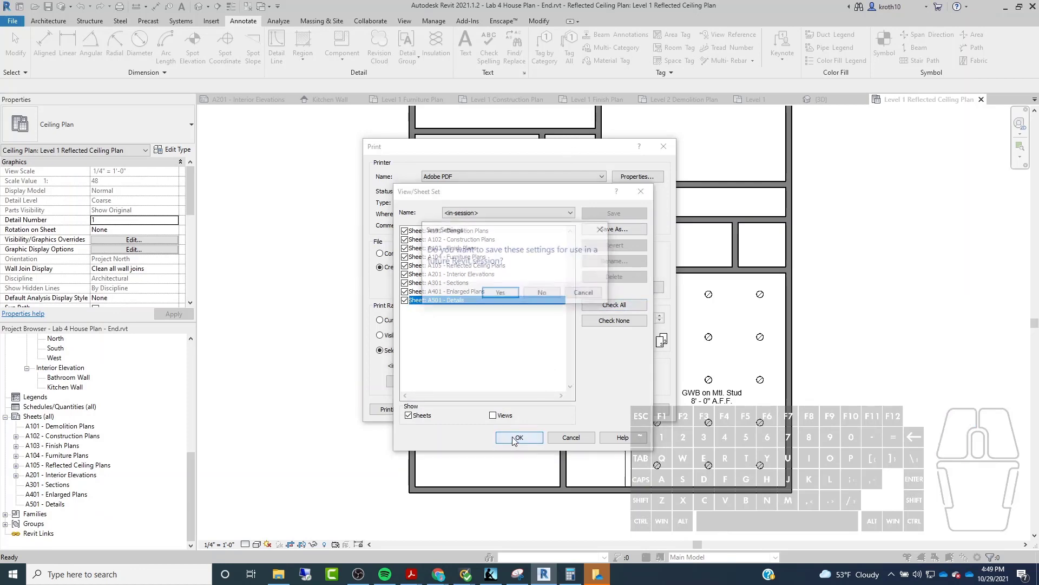
pyautogui.click(517, 297)
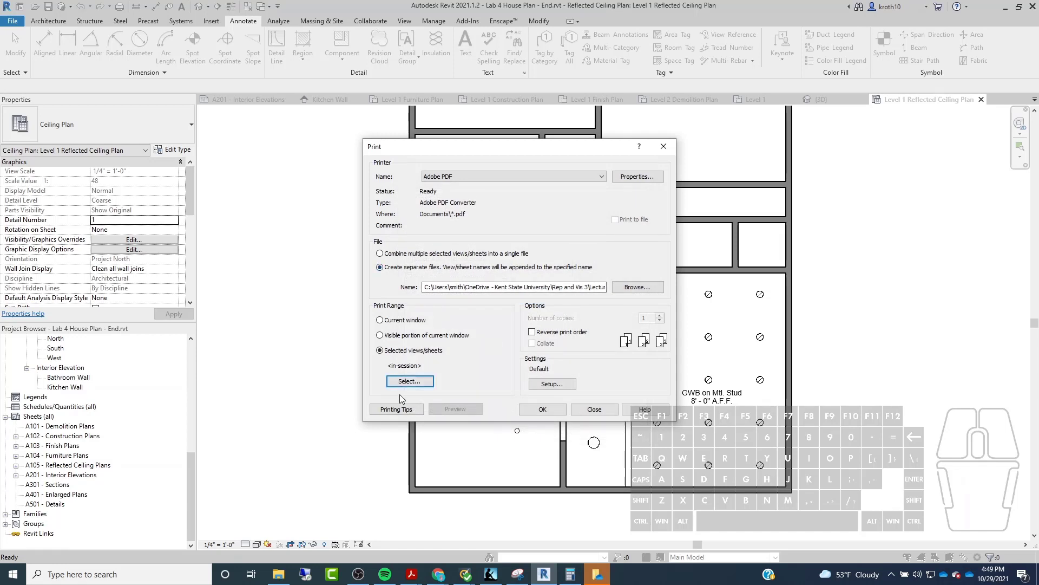
# Step: Configure the print setup for ARCH D paper at 100% zoom, offset from the corner with no margin
pyautogui.click(544, 388)
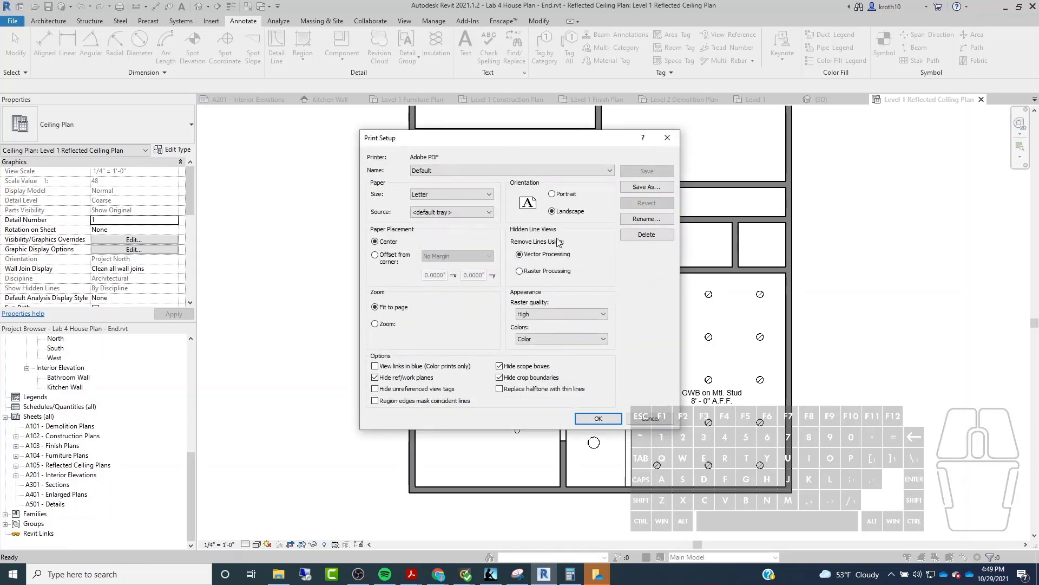
pyautogui.click(376, 323)
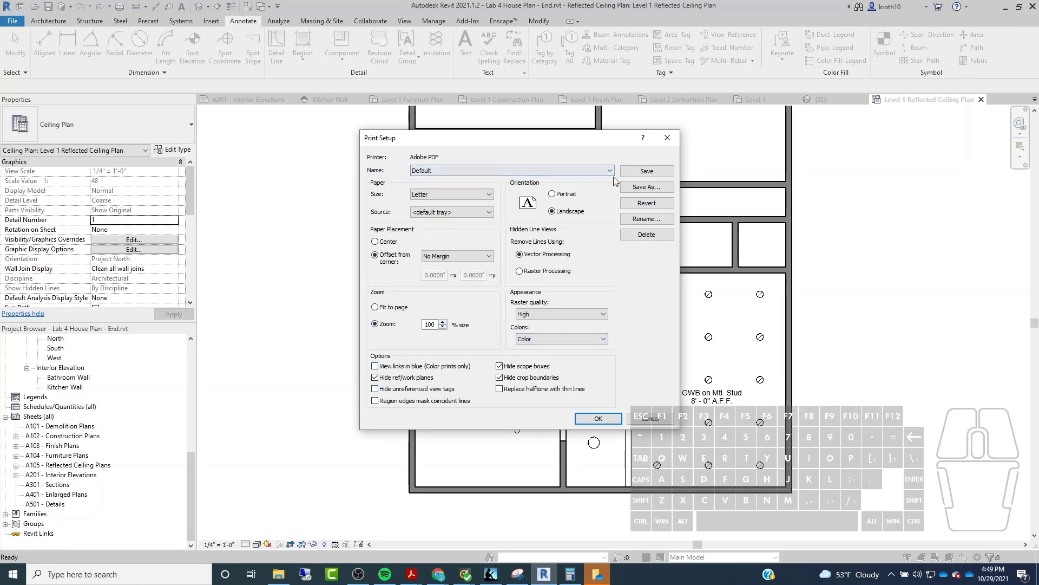
pyautogui.click(427, 196)
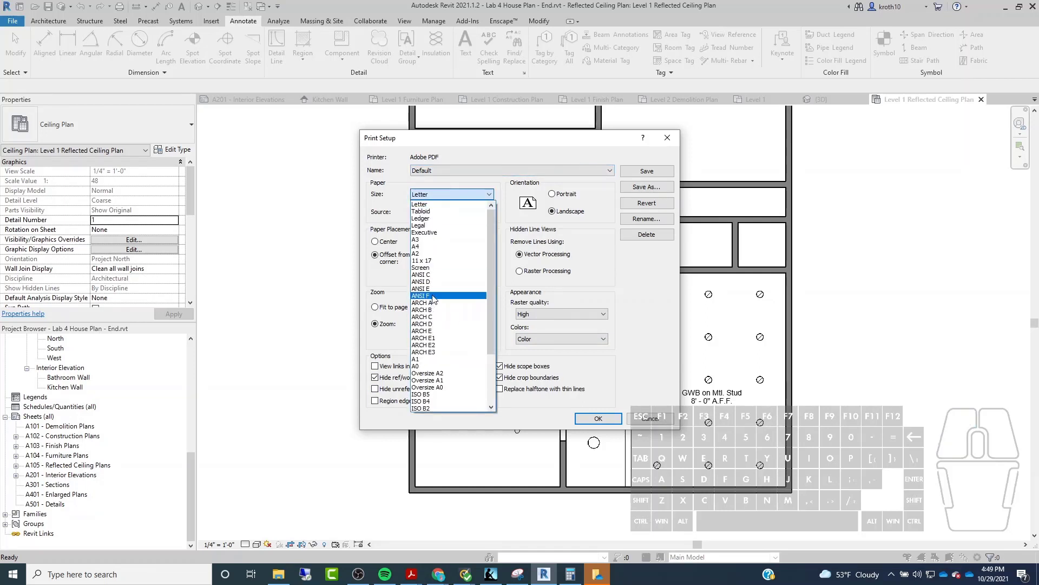
pyautogui.click(427, 324)
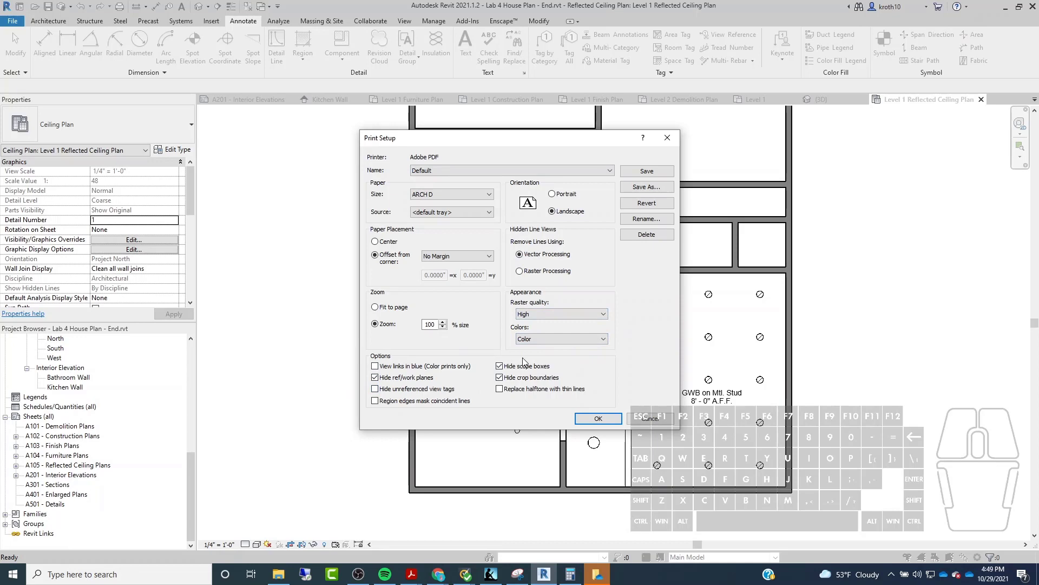
pyautogui.click(588, 417)
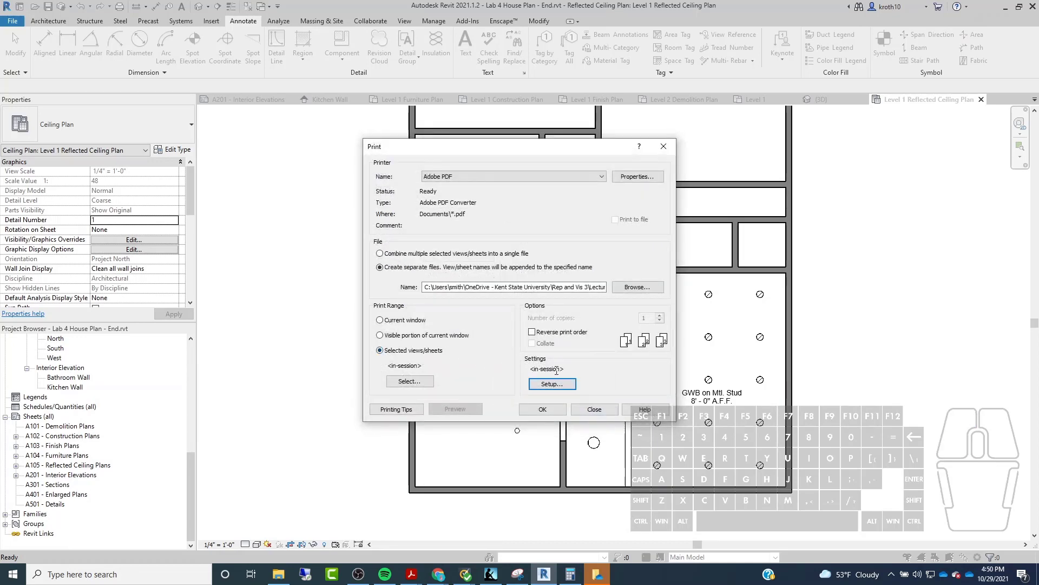
# Step: Review the Adobe PDF printer properties, including its color, layout orientation and advanced paper options
pyautogui.moveTo(614, 147); pyautogui.dragTo(548, 135)
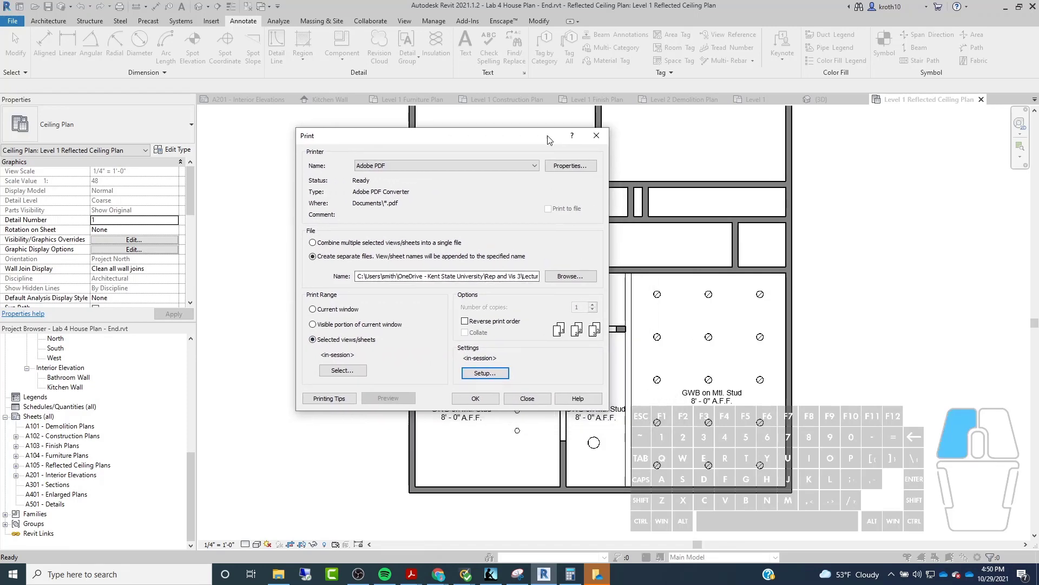
pyautogui.click(564, 173)
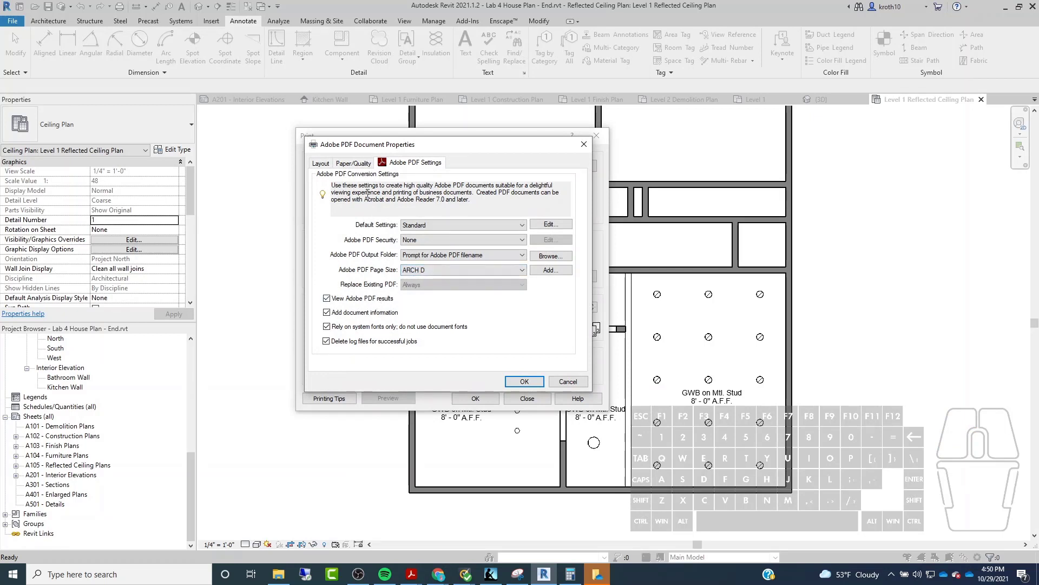
pyautogui.click(354, 164)
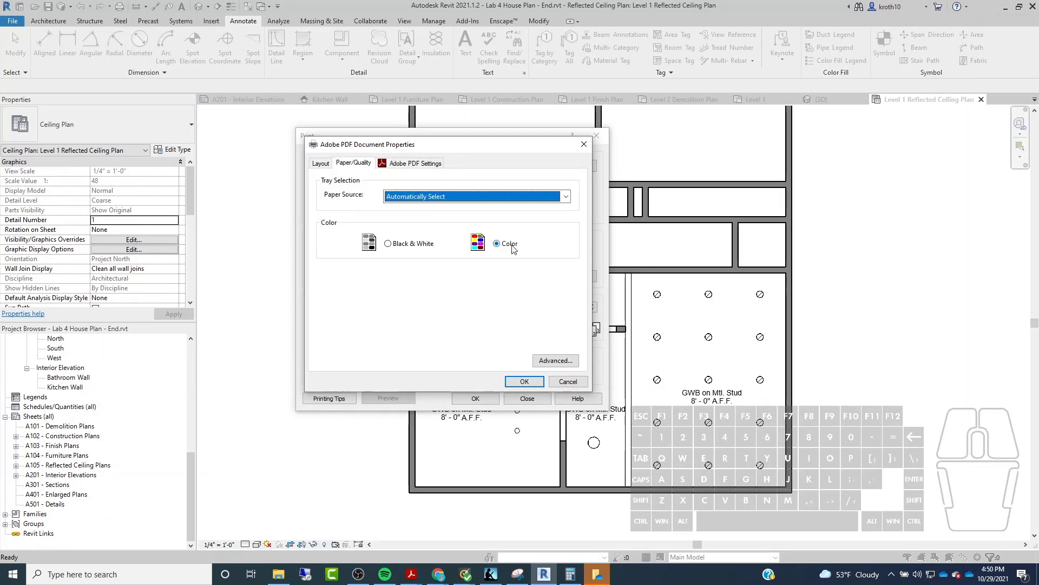
pyautogui.click(401, 251)
pyautogui.click(325, 165)
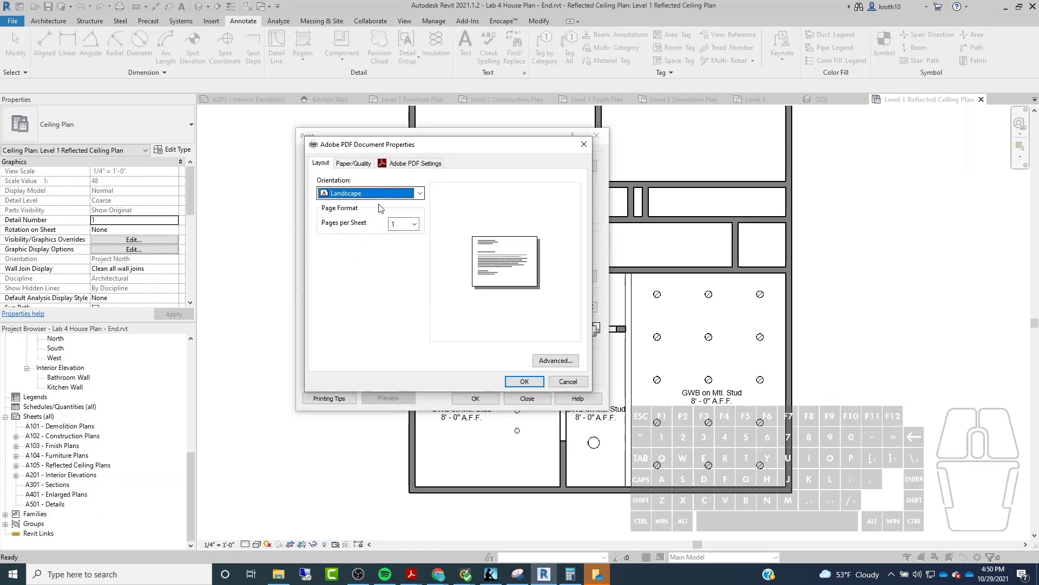
pyautogui.click(548, 358)
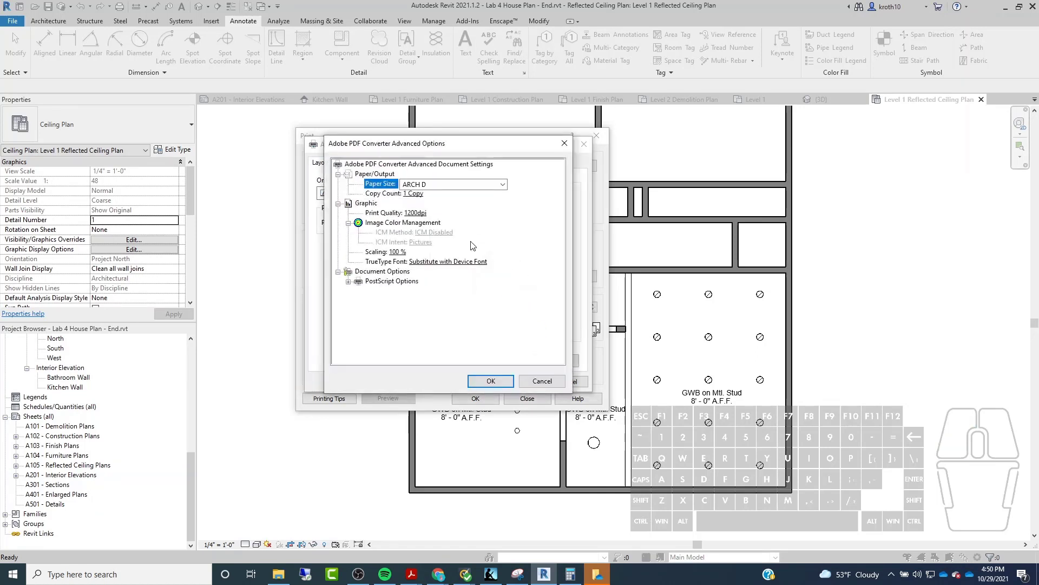
pyautogui.click(487, 380)
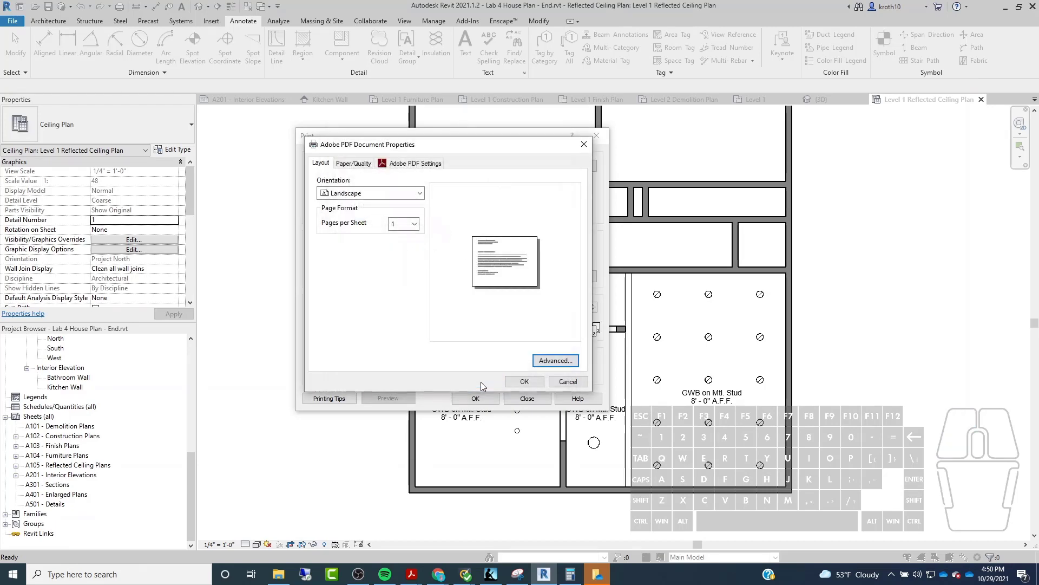
pyautogui.click(511, 381)
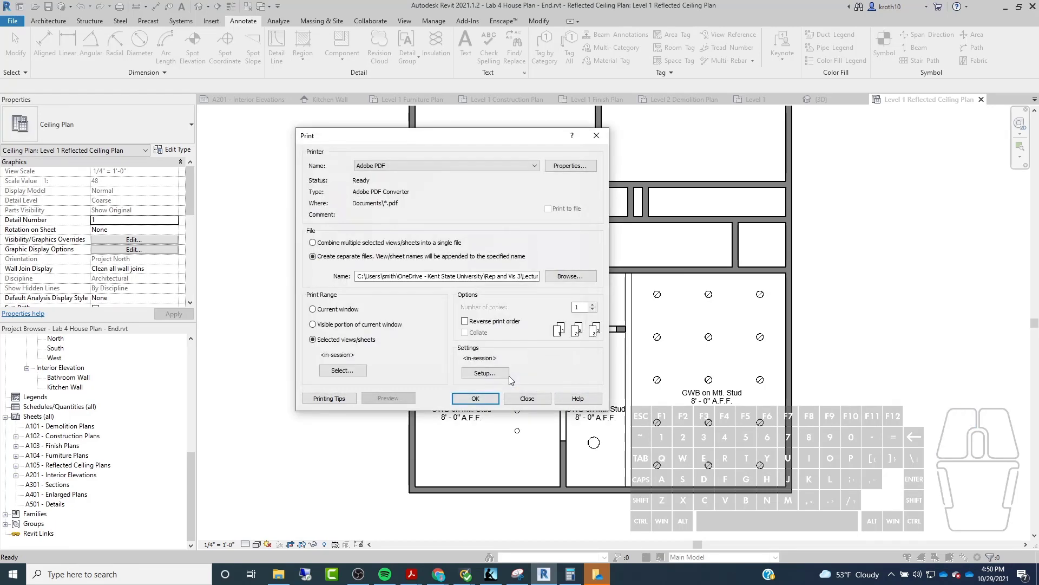
pyautogui.click(476, 398)
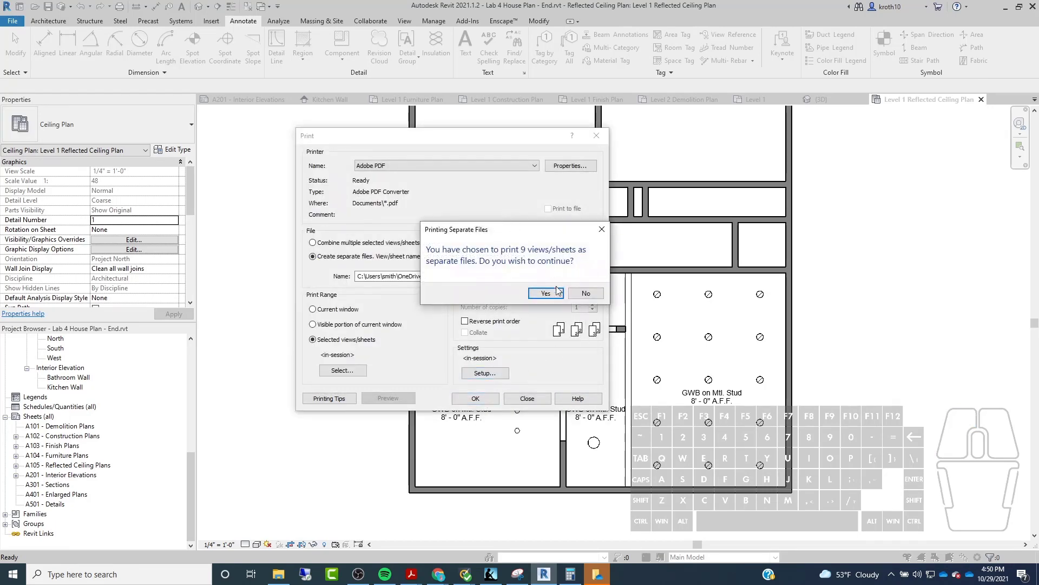
pyautogui.moveTo(545, 231)
pyautogui.mouseDown()
pyautogui.moveTo(476, 332)
pyautogui.moveTo(546, 232)
pyautogui.mouseUp()
pyautogui.click(586, 293)
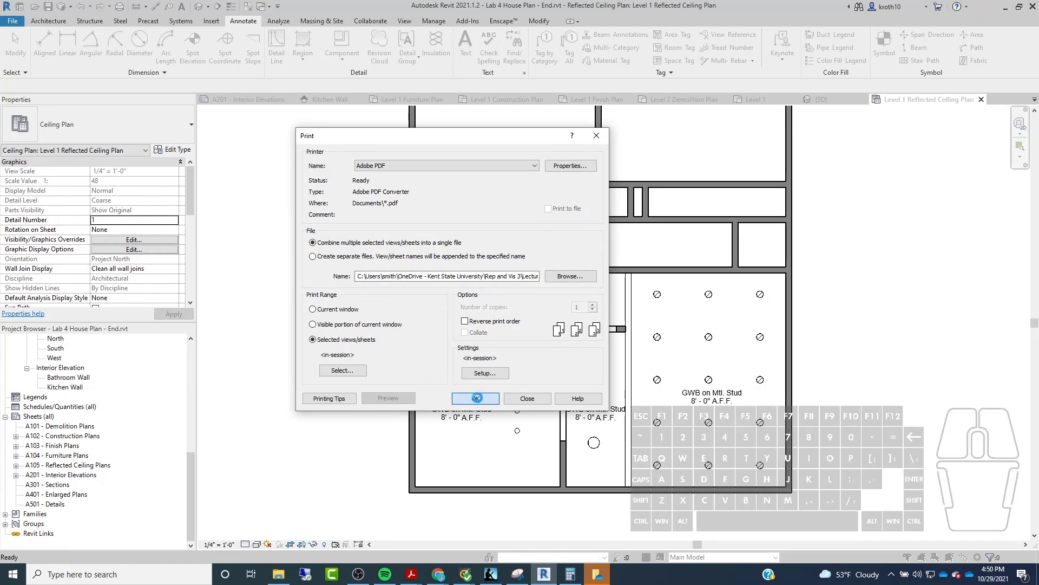
# Step: Print the selected sheets combined into a single file, saved as Lab 4 House Plan - End.pdf in Downloads
pyautogui.click(475, 398)
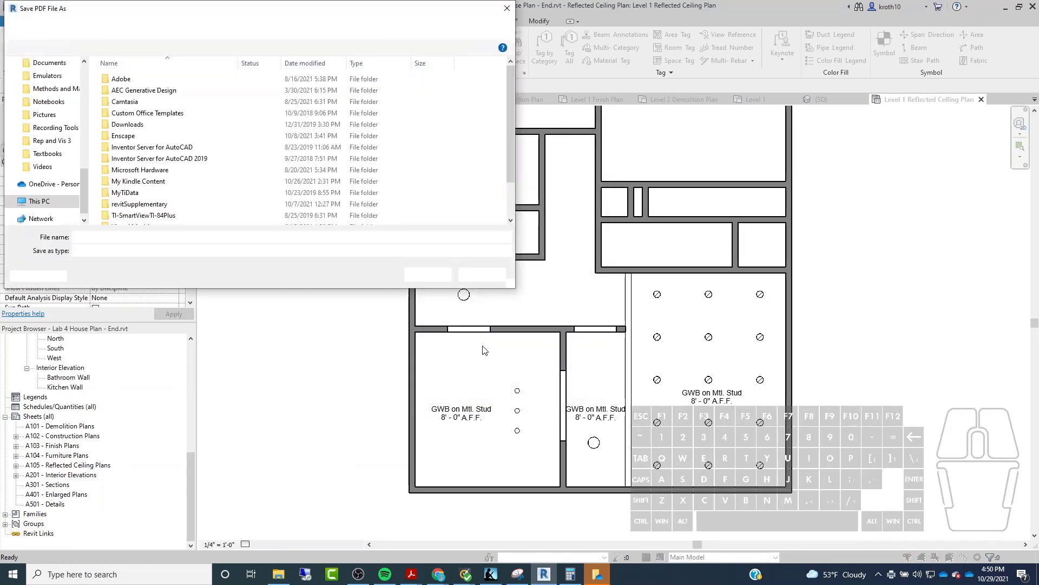
pyautogui.moveTo(197, 9); pyautogui.dragTo(374, 16)
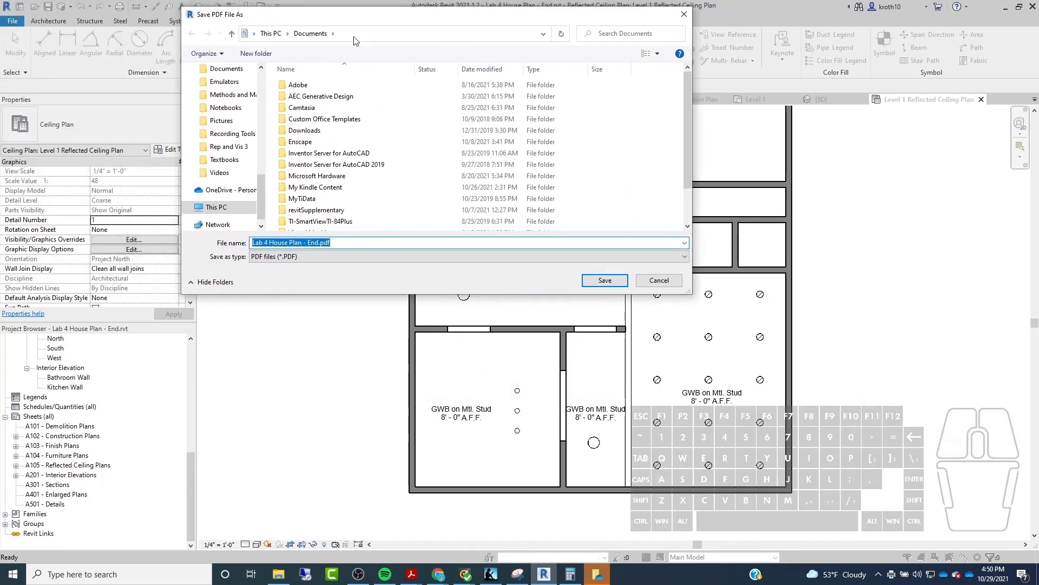
pyautogui.scroll(10, 259, 123)
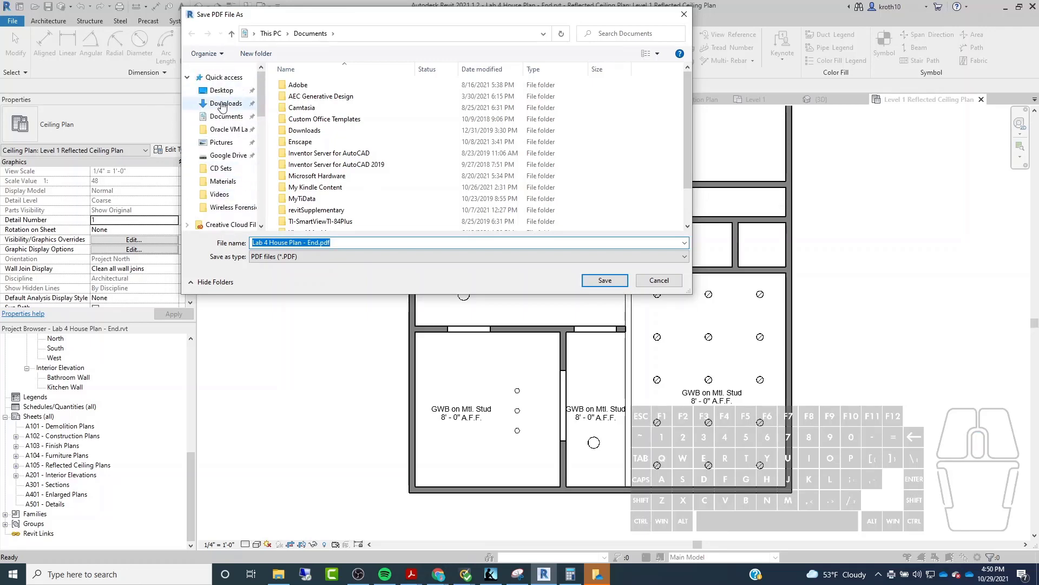
pyautogui.click(225, 103)
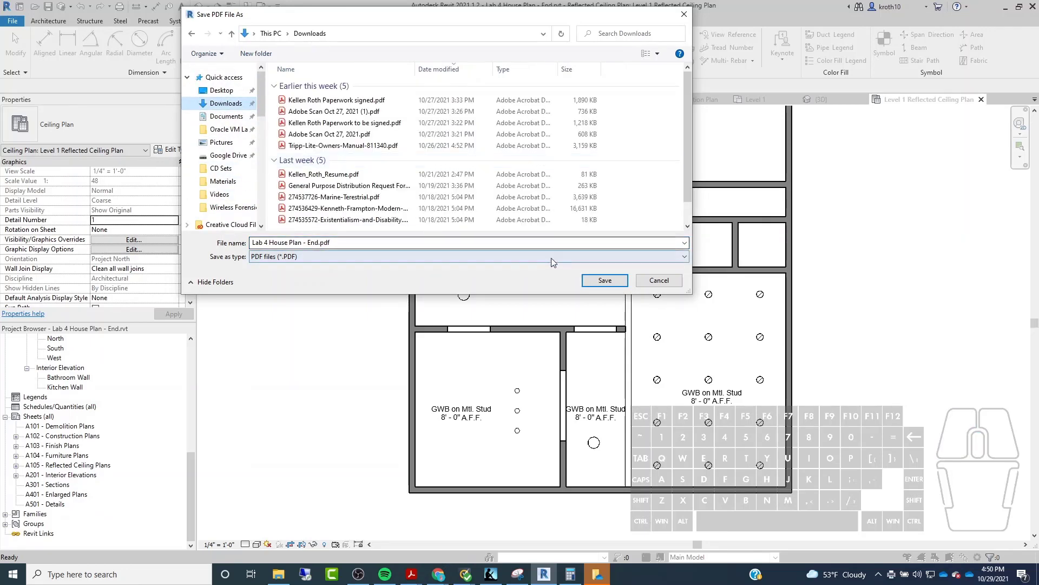
pyautogui.click(605, 281)
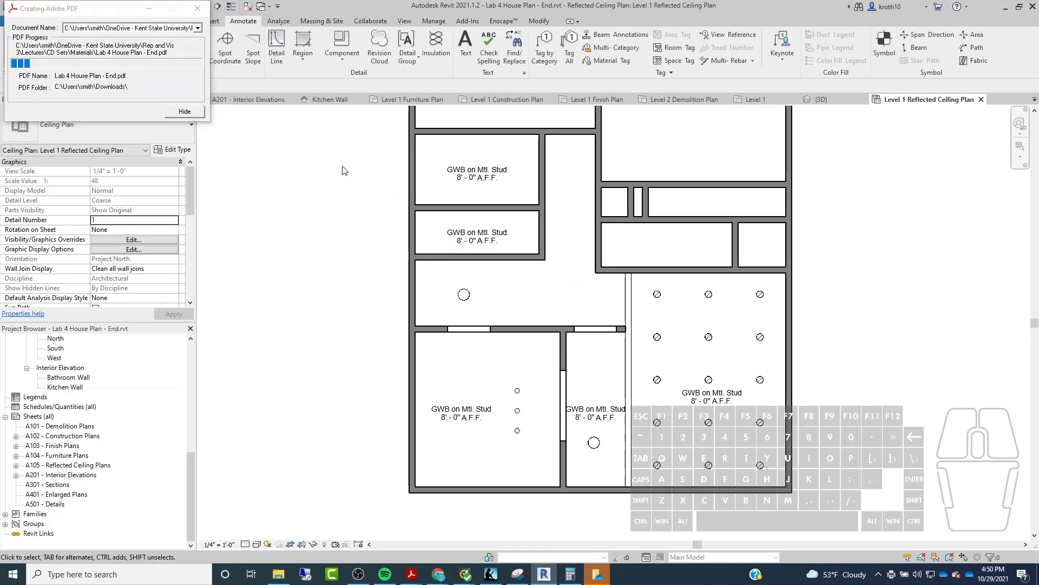
pyautogui.moveTo(142, 4); pyautogui.dragTo(417, 160)
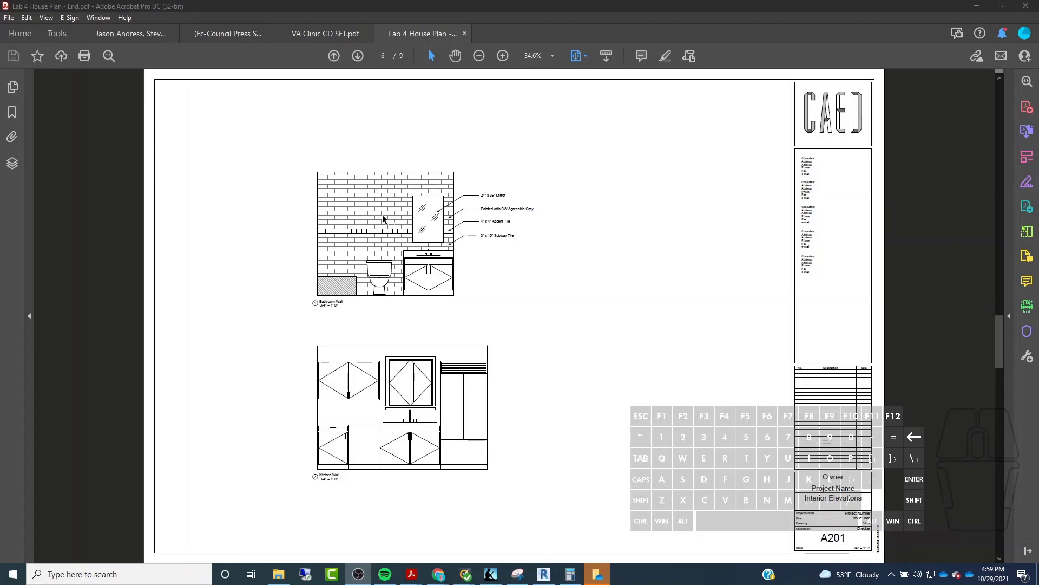
# Step: Review the sheets of the combined PDF, from A102 Construction Plans through A501 Details
pyautogui.scroll(2, 439, 324)
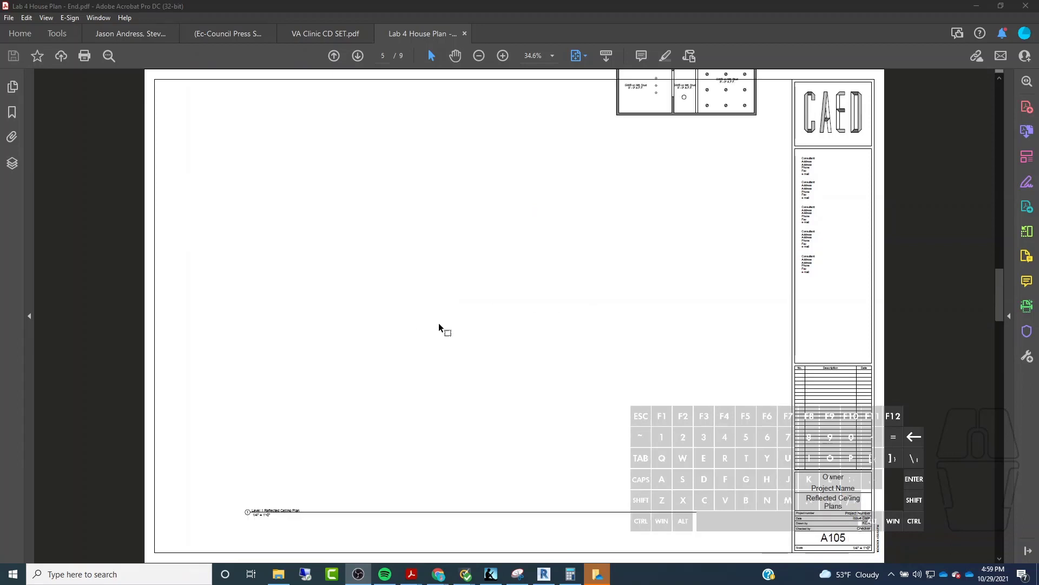
pyautogui.scroll(6, 439, 324)
pyautogui.scroll(-2, 479, 187)
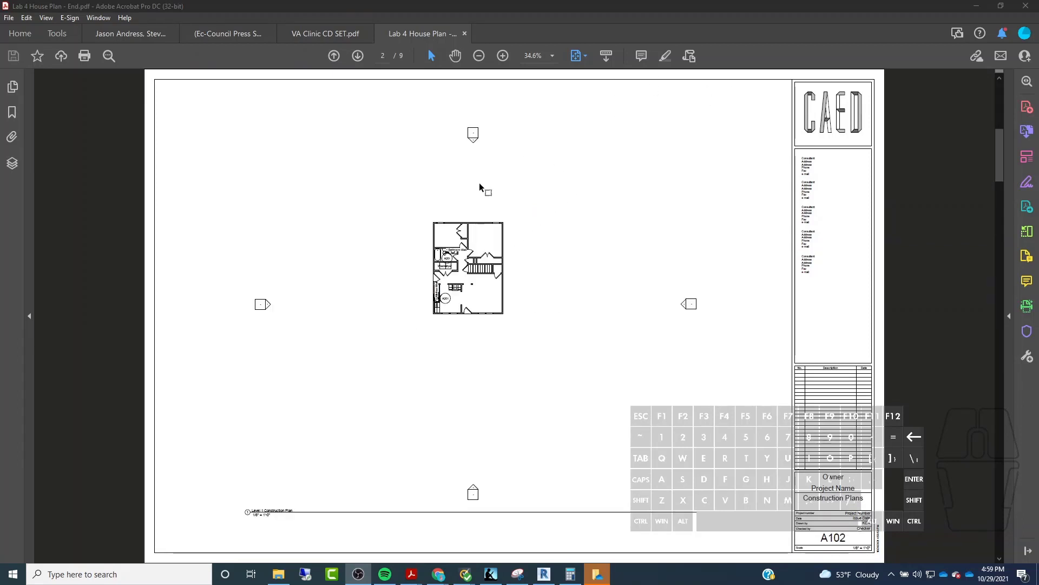
pyautogui.scroll(-10, 558, 216)
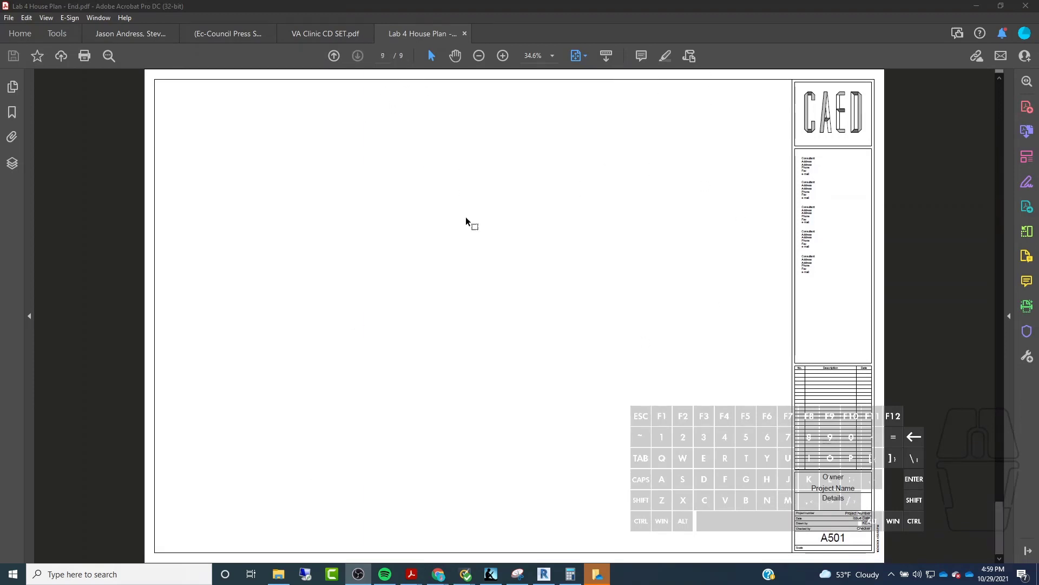
pyautogui.scroll(2, 466, 217)
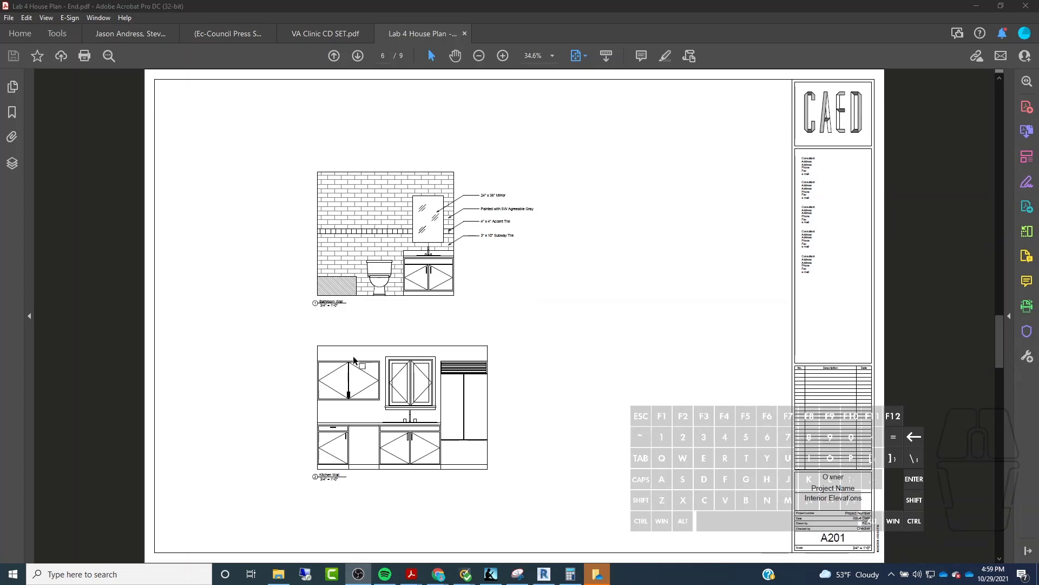
pyautogui.scroll(2, 404, 390)
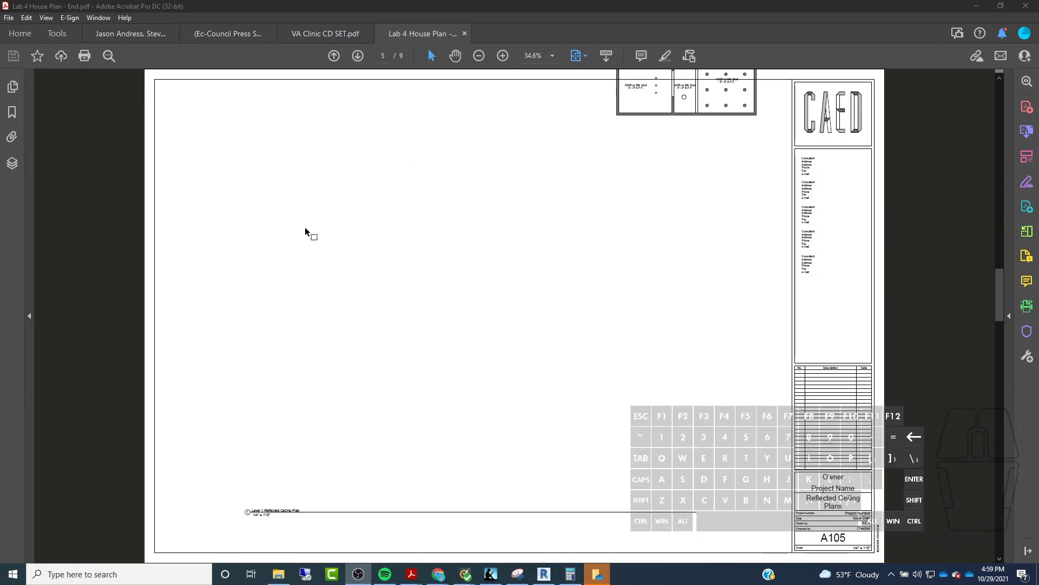
pyautogui.scroll(5, 307, 227)
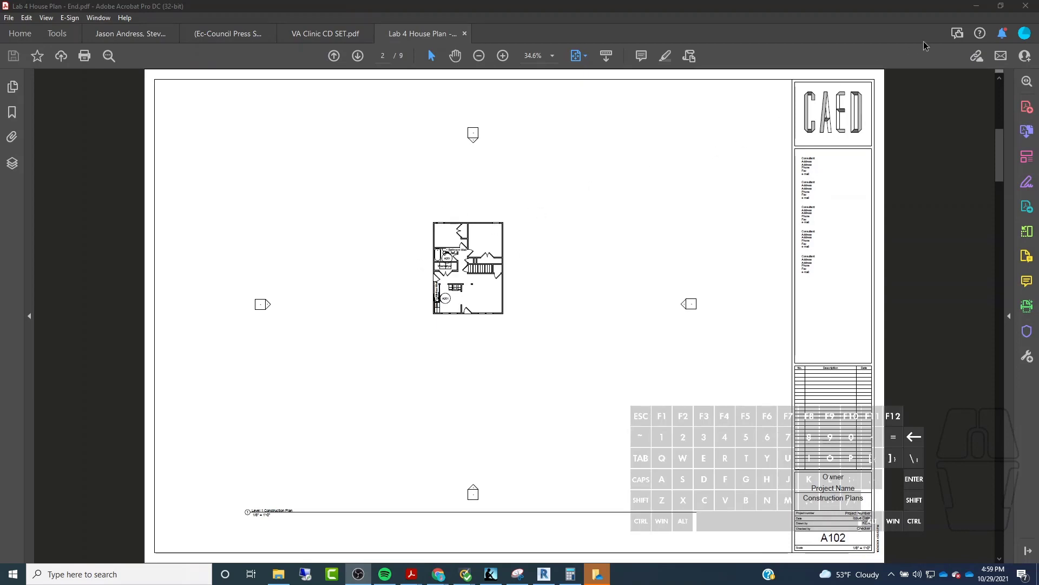
# Step: Switch back to Revit and reopen the print settings to review the Adobe PDF print setup, leaving it without changes
pyautogui.click(976, 6)
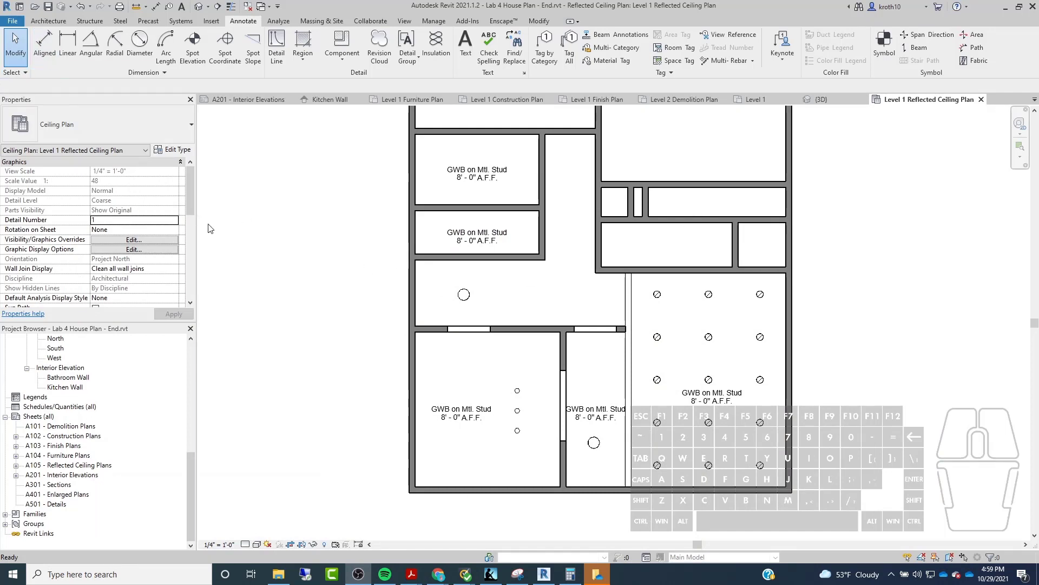
pyautogui.press('ctrl')
pyautogui.click(12, 21)
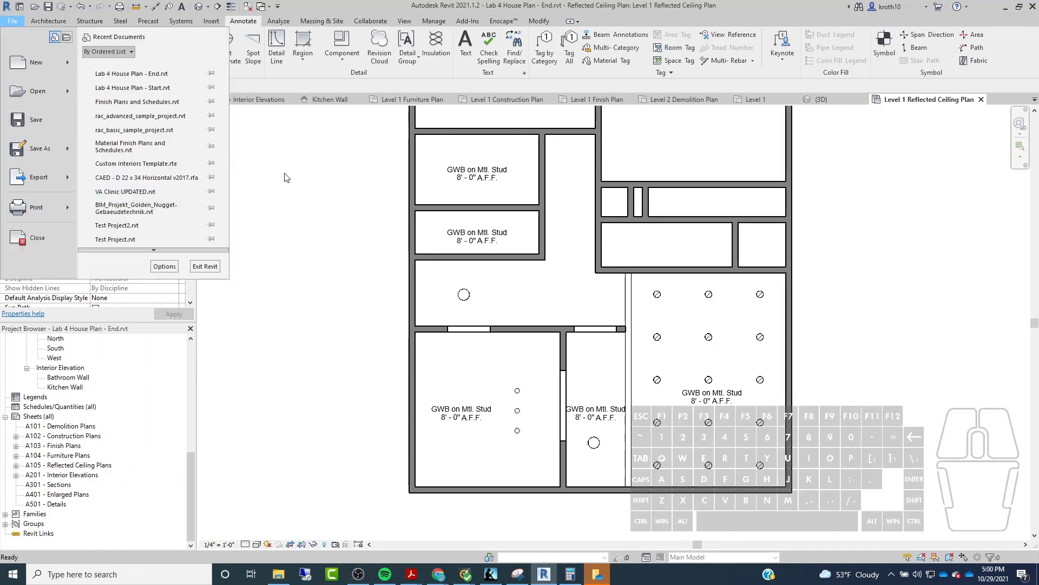
pyautogui.click(332, 189)
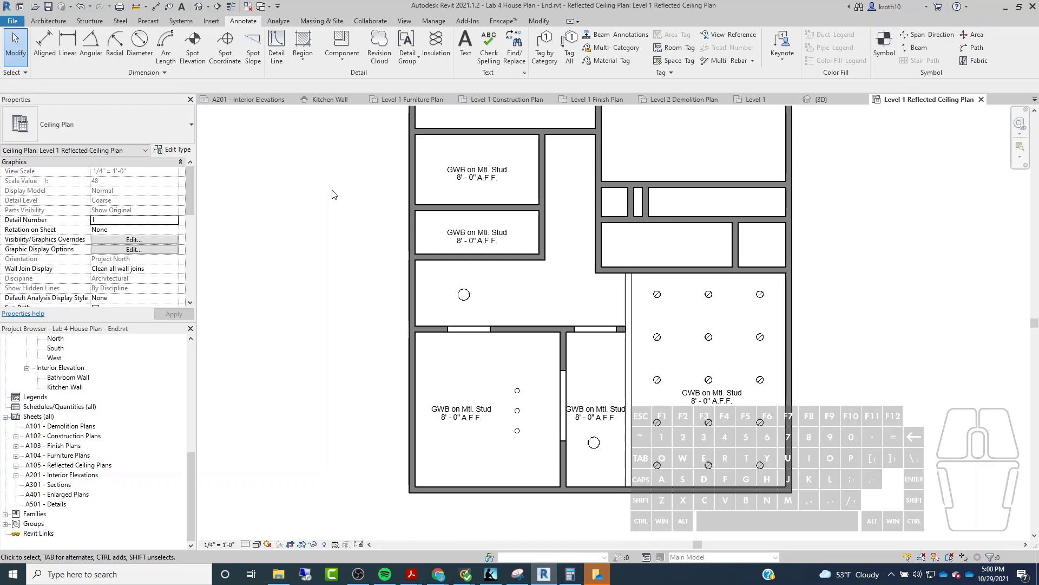
pyautogui.press('ctrl')
pyautogui.hotkey('ctrl', 's')
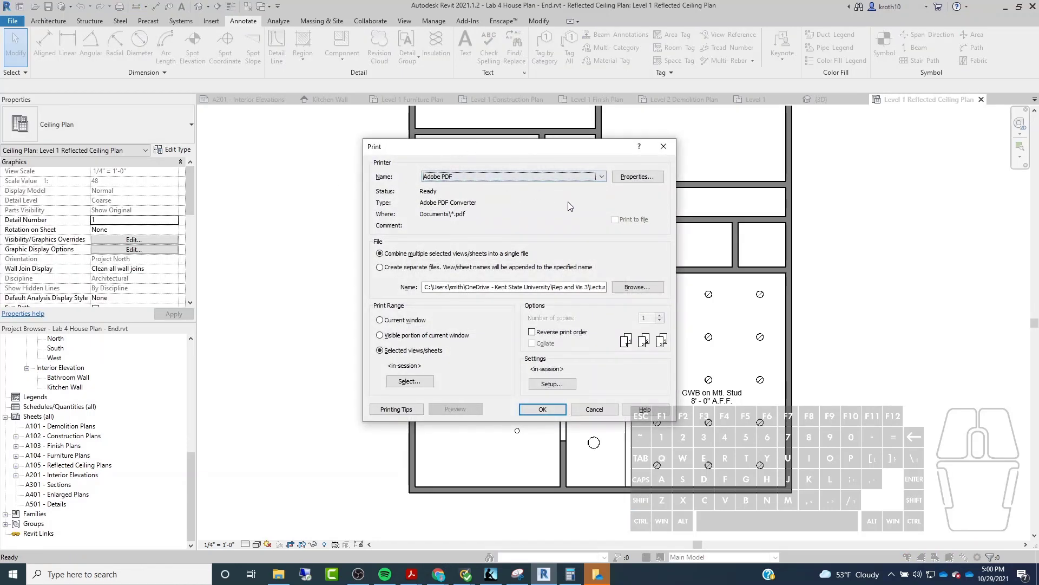
pyautogui.click(552, 385)
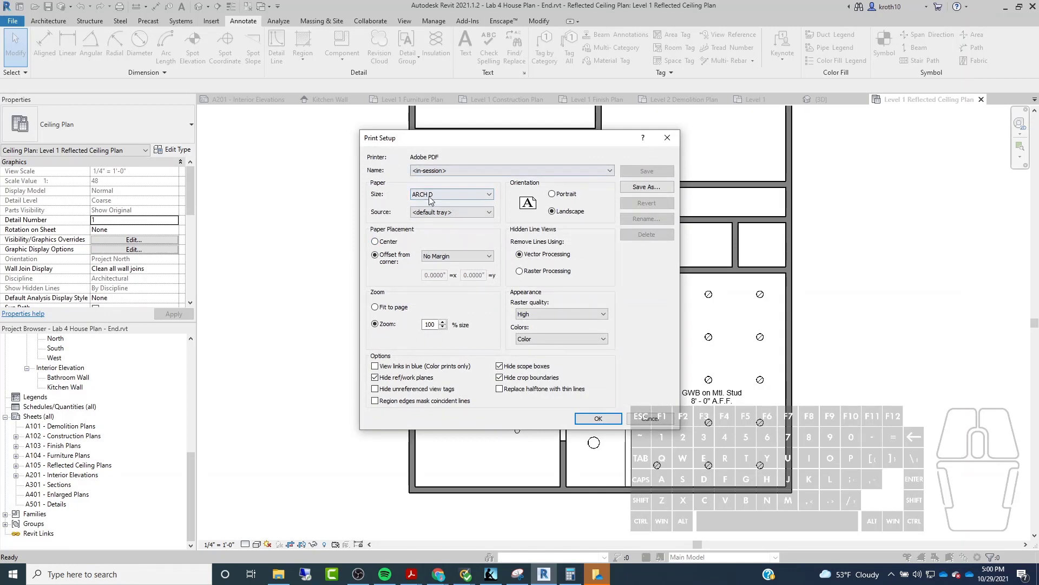
pyautogui.click(650, 418)
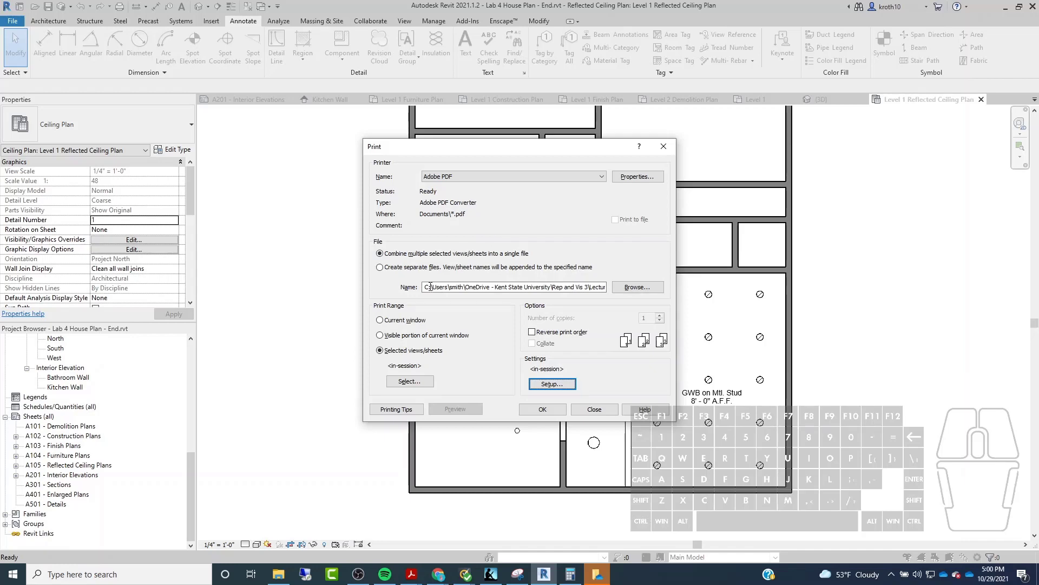
# Step: Print the selected sheets into another combined file, saved as Lab 4 House Plan 2 - End.pdf in Downloads
pyautogui.click(555, 409)
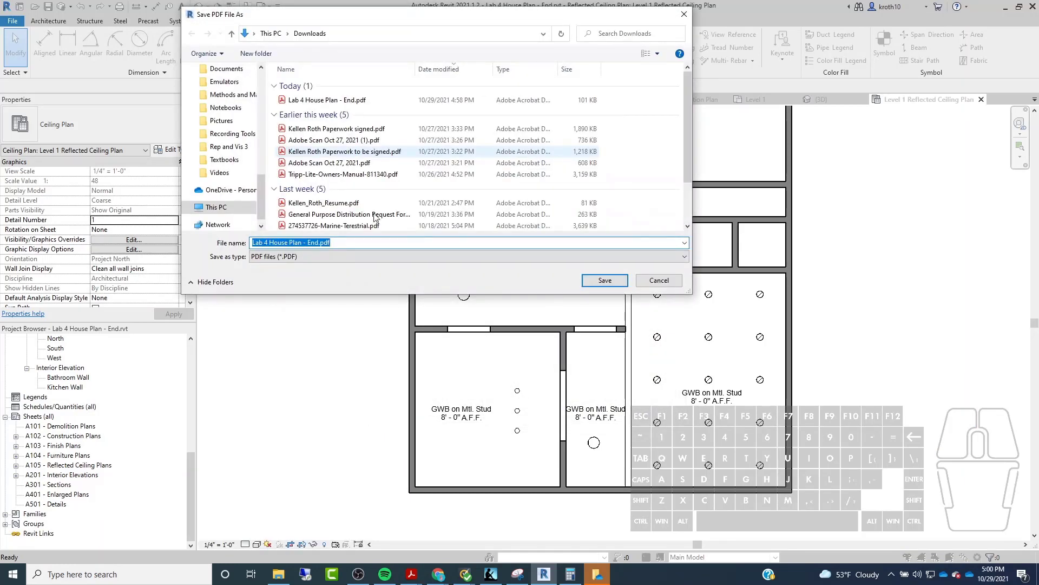
pyautogui.click(305, 243)
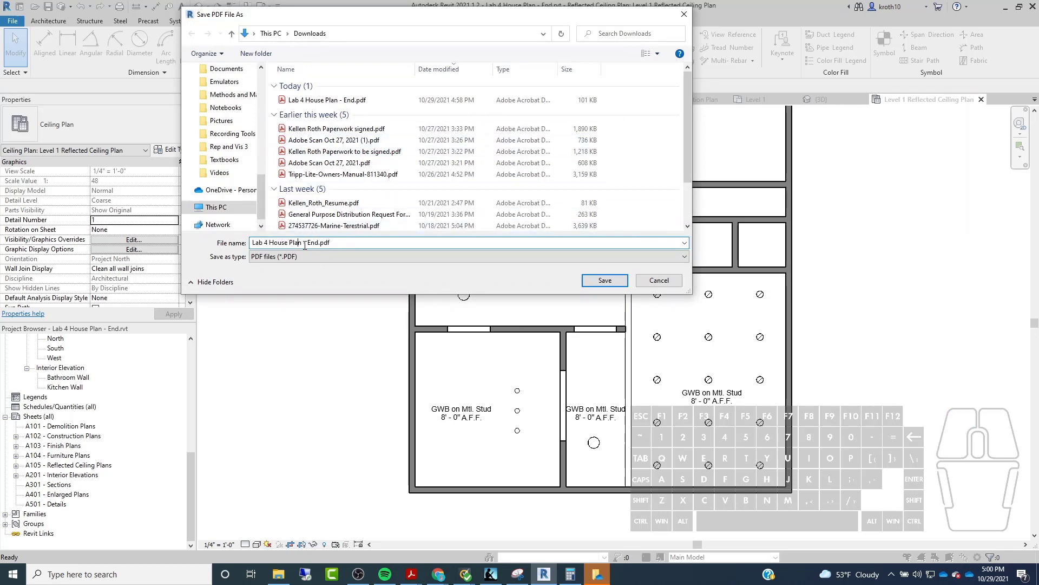
pyautogui.write('2')
pyautogui.click(605, 280)
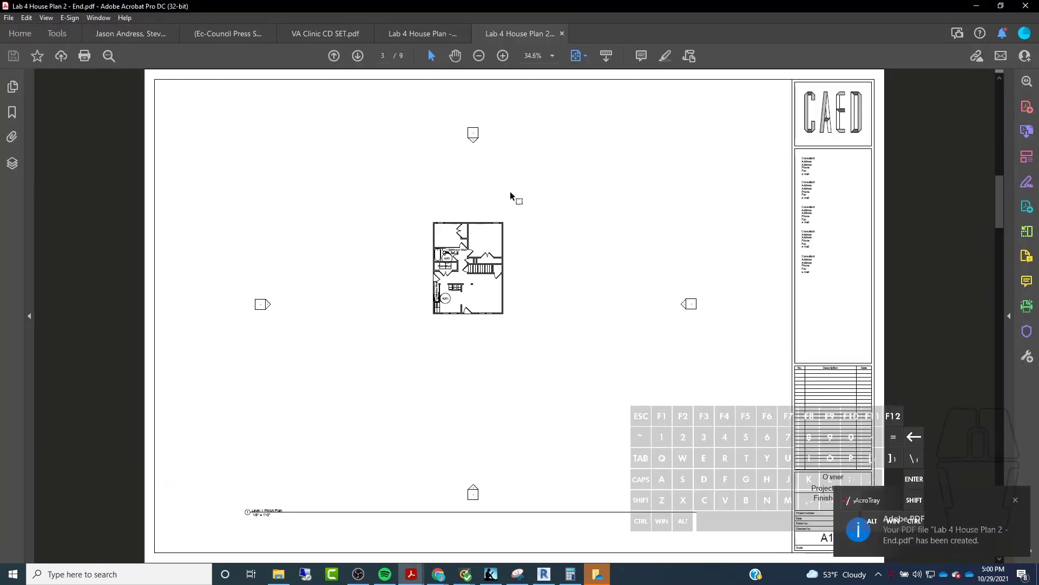
# Step: Close the newly printed Lab 4 House Plan 2 PDF and switch back to the Revit project
pyautogui.click(562, 33)
pyautogui.click(985, 6)
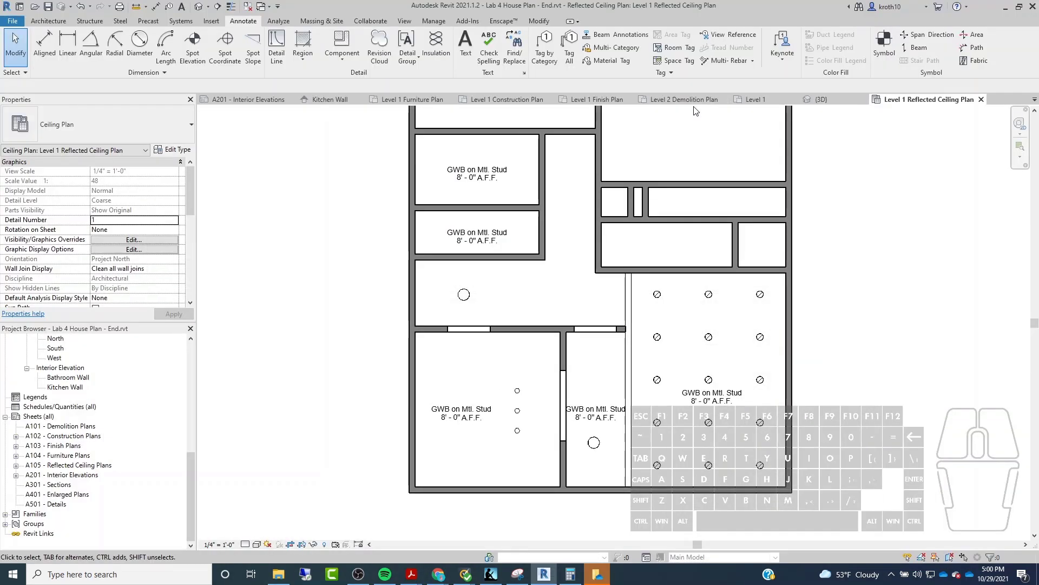
pyautogui.scroll(-2, 378, 348)
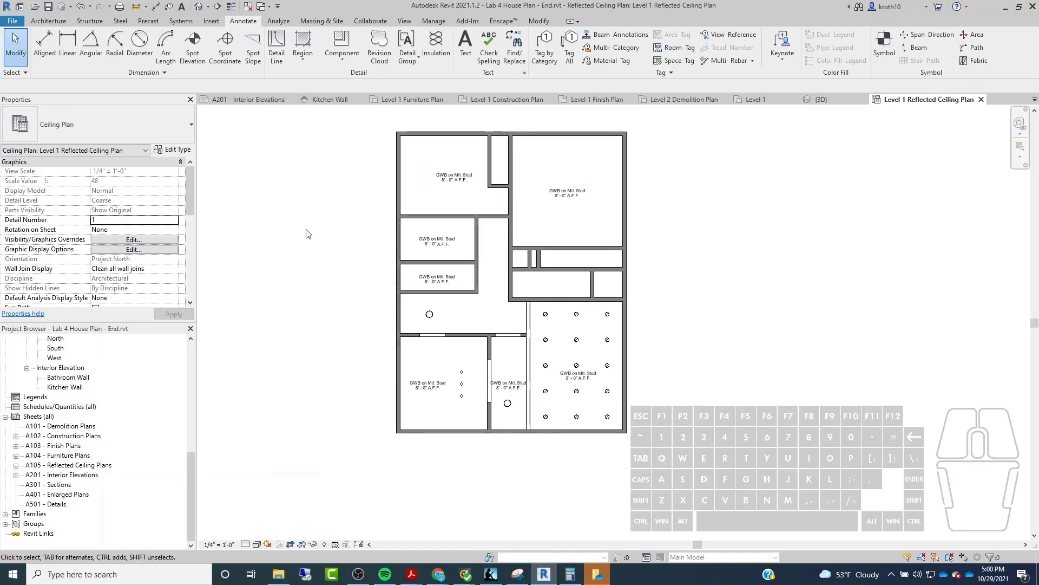
pyautogui.scroll(1, 382, 194)
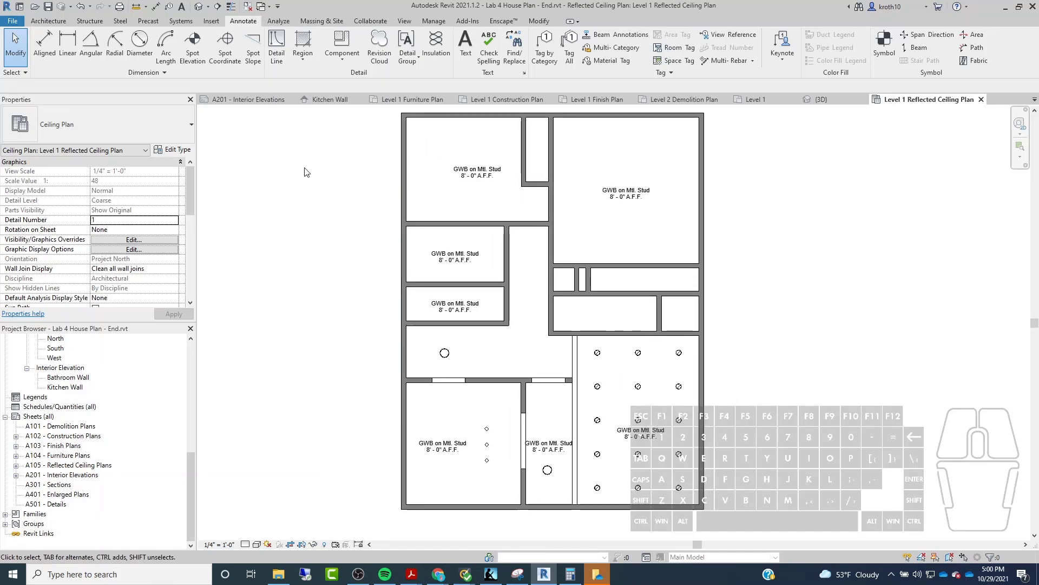
pyautogui.moveTo(693, 182); pyautogui.dragTo(689, 188, button='middle')
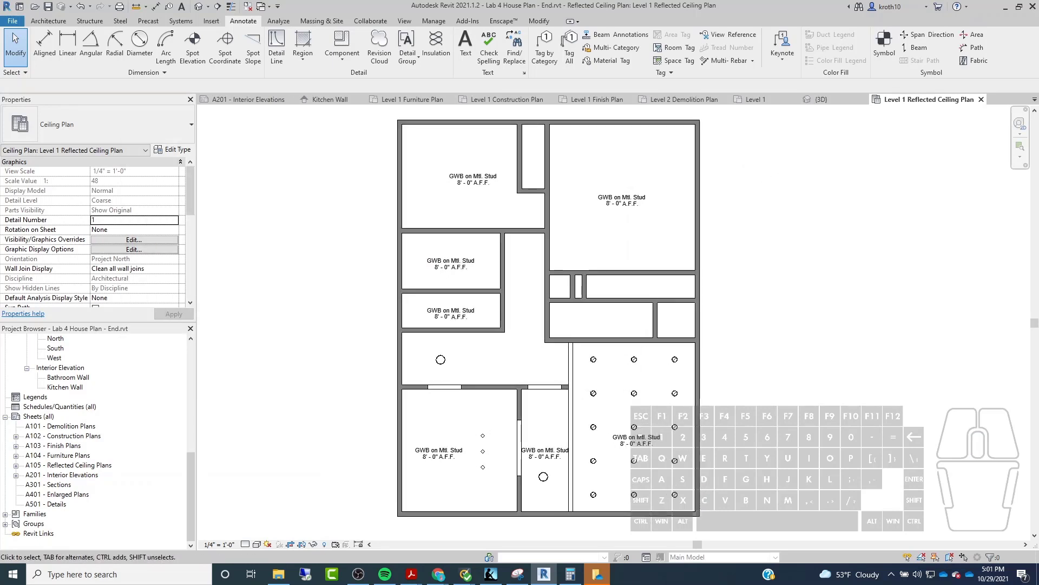